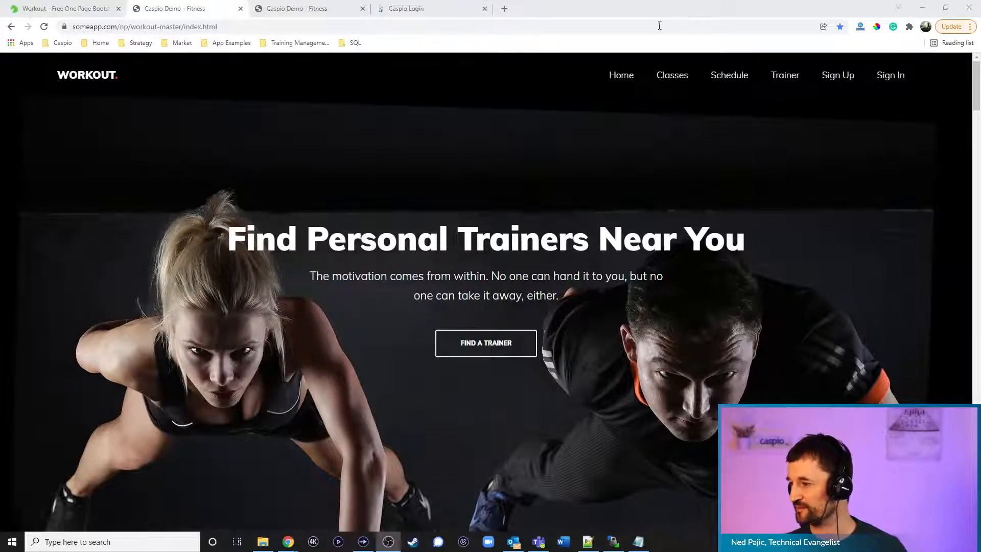
# Bring Chrome forward on the ThemeWagon page for the free Workout Bootstrap gym template
pyautogui.hotkey('alt', 'Tab')
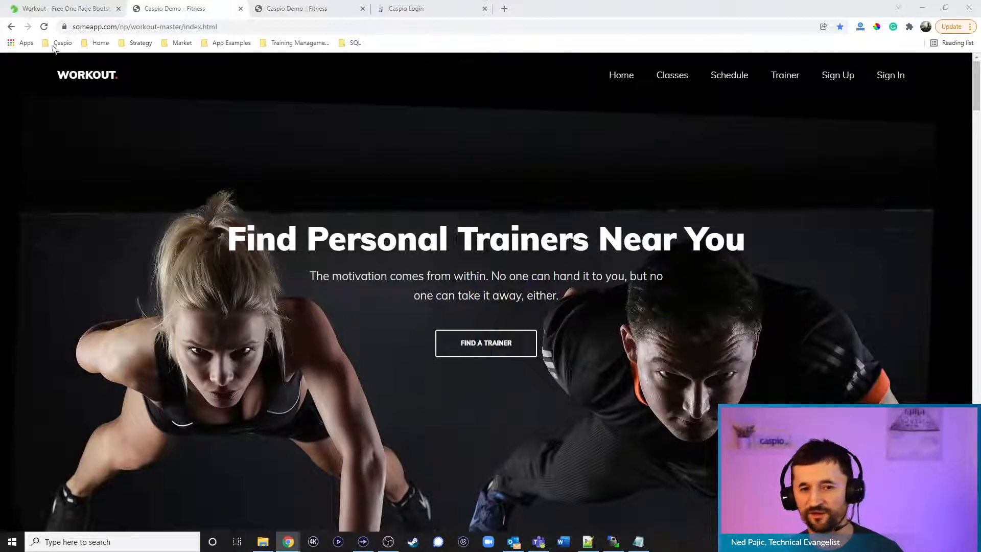
pyautogui.click(72, 8)
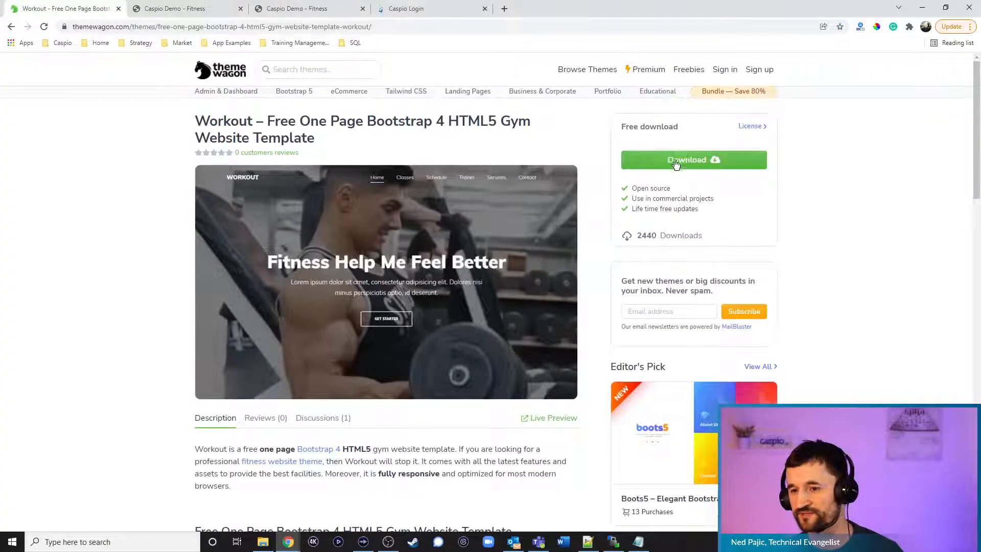
# Switch to Notepad++ showing findtrainers.html with its FIND TRAINERS DEPLOY CODE placeholder
pyautogui.moveTo(455, 220)
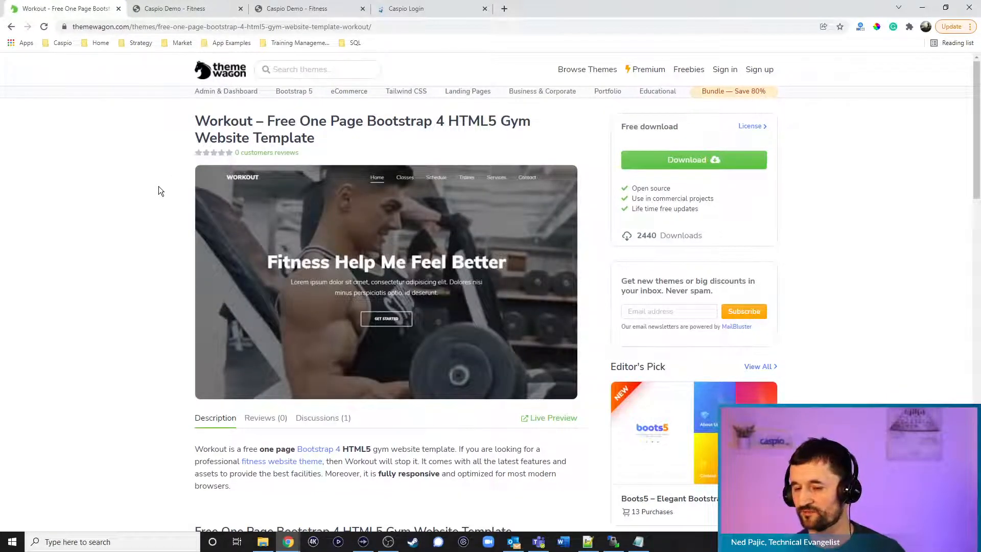
pyautogui.moveTo(241, 234)
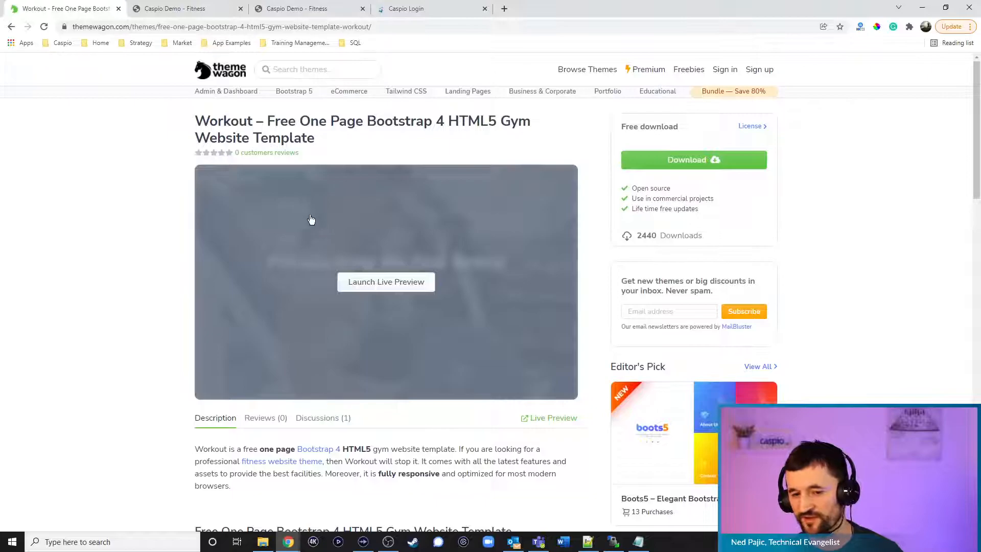
pyautogui.click(588, 541)
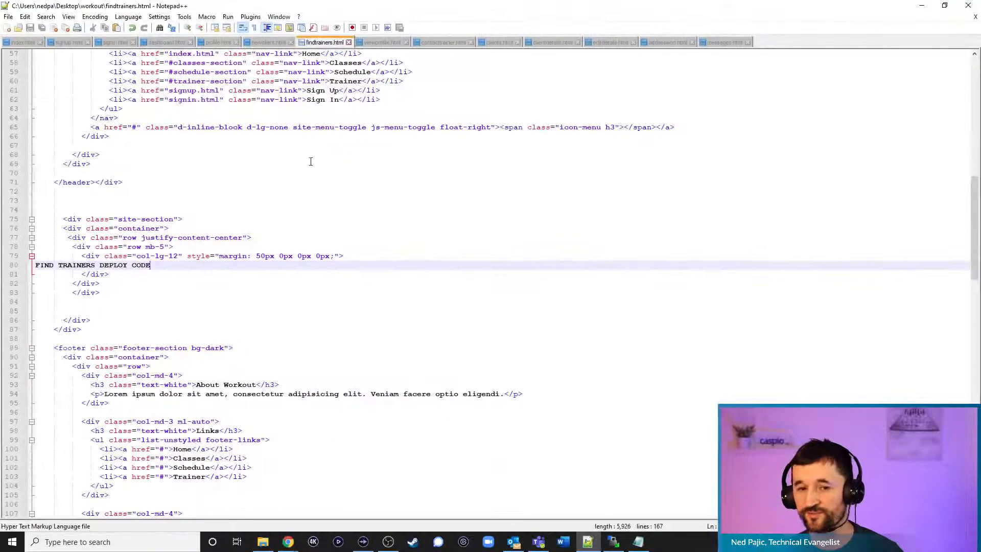
# Compare the signin.html and index.html files, scrolling through index.html's code
pyautogui.click(23, 43)
pyautogui.click(115, 43)
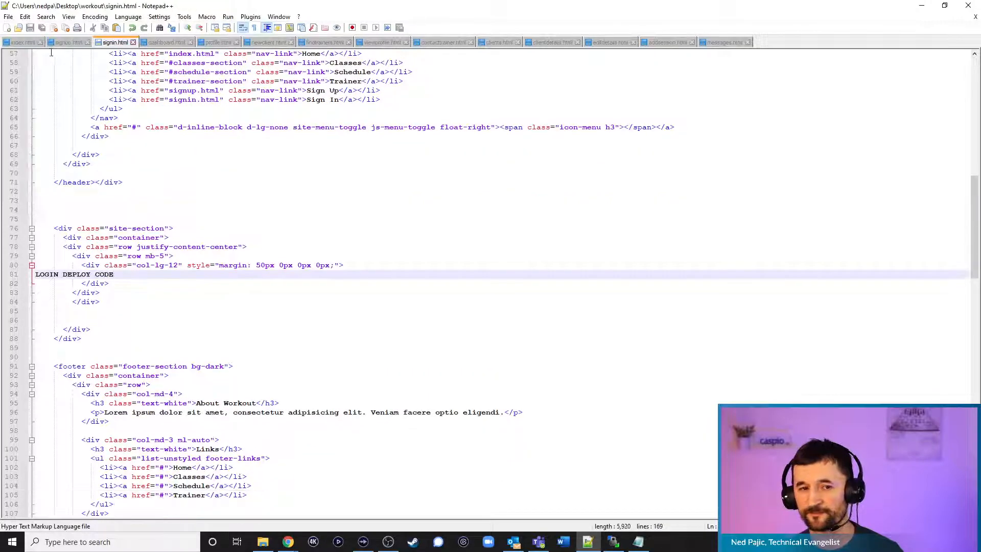
pyautogui.click(23, 42)
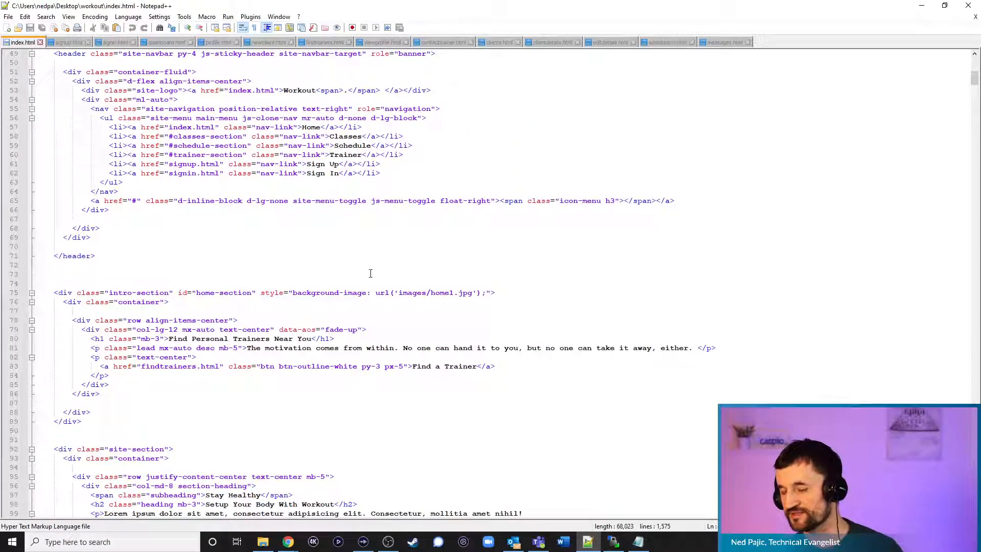
pyautogui.scroll(-3, 340, 287)
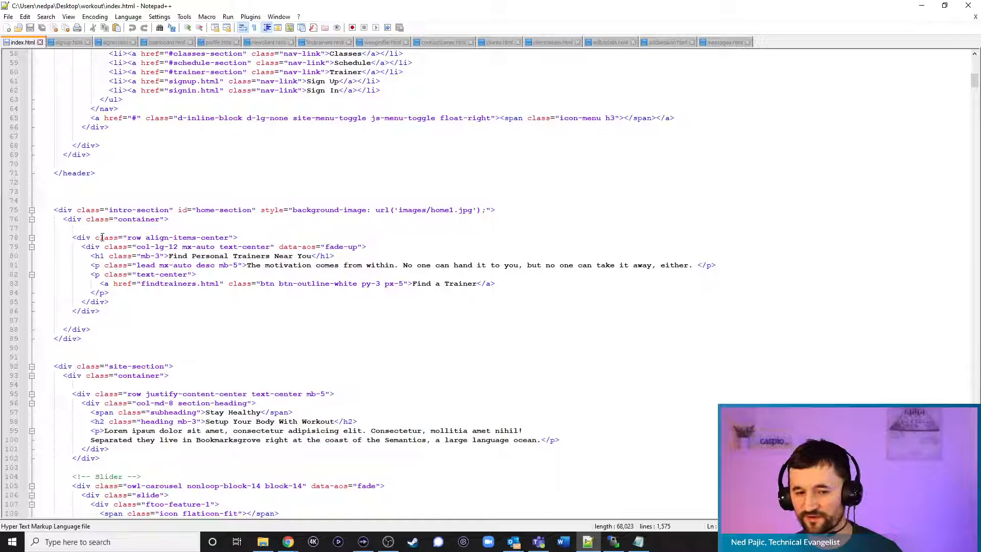
pyautogui.scroll(-2, 409, 335)
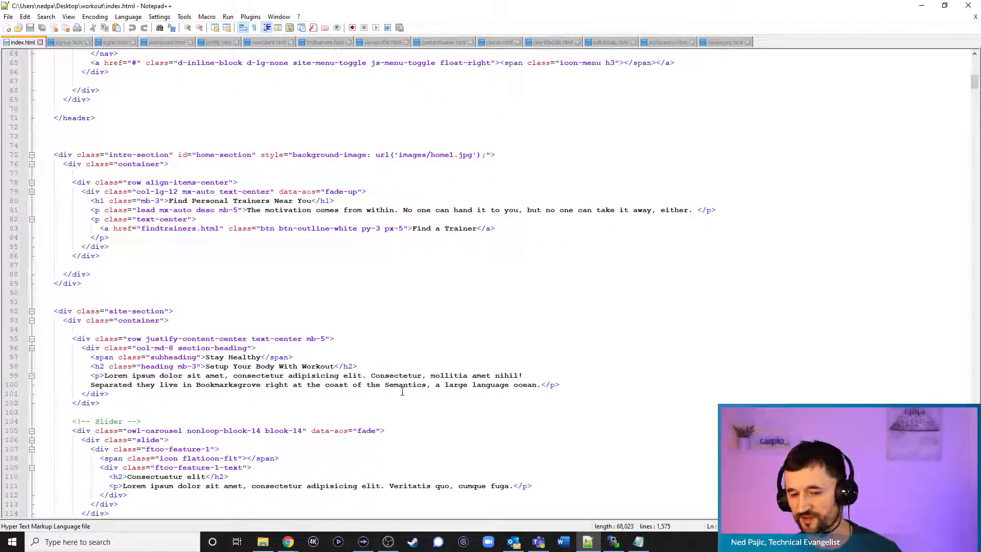
pyautogui.scroll(4, 407, 358)
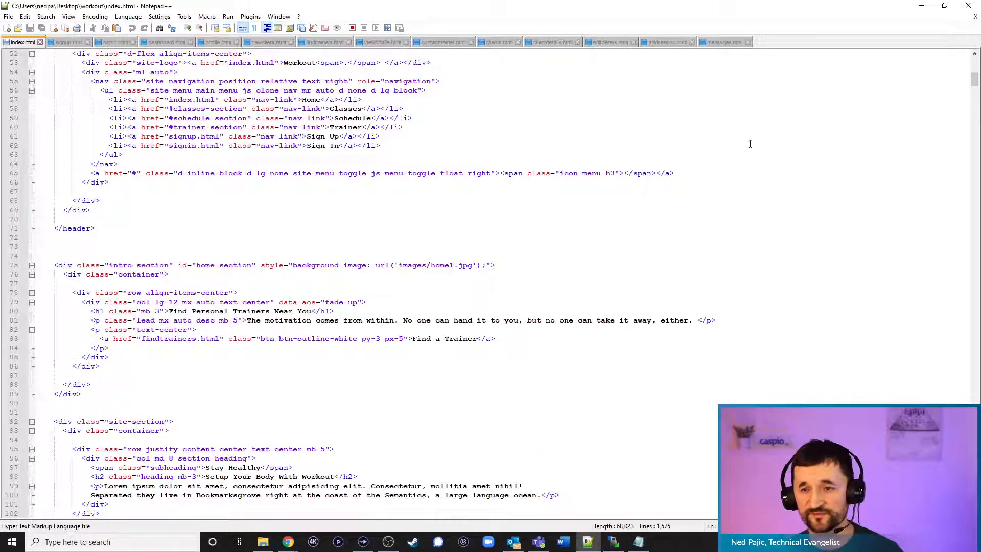
# Highlight the 'Find a Trainer' link on index.html line 83, then return to the live Workout site in Chrome
pyautogui.click(922, 5)
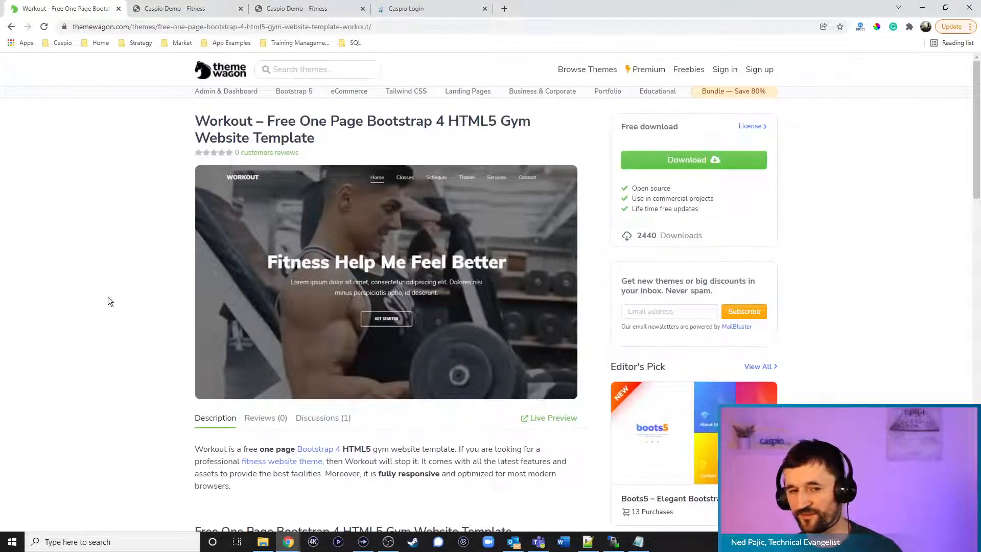
pyautogui.click(588, 542)
pyautogui.moveTo(413, 338); pyautogui.dragTo(479, 339)
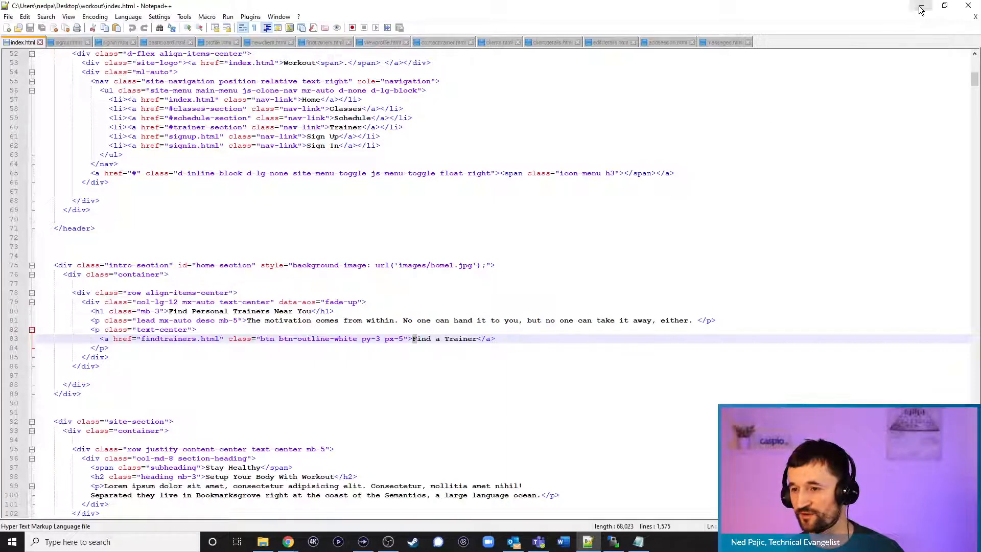
pyautogui.hotkey('alt', 'Tab')
pyautogui.click(174, 9)
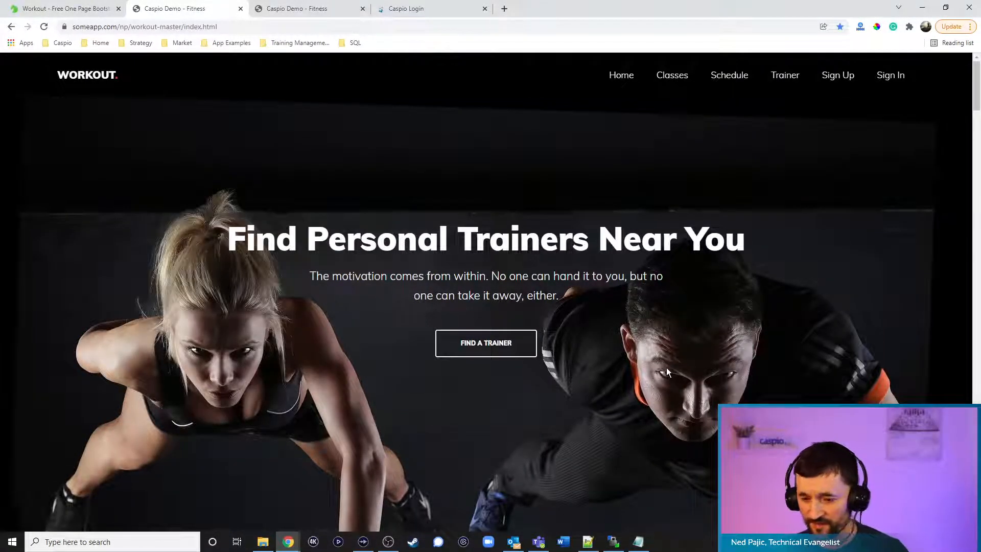
pyautogui.click(613, 542)
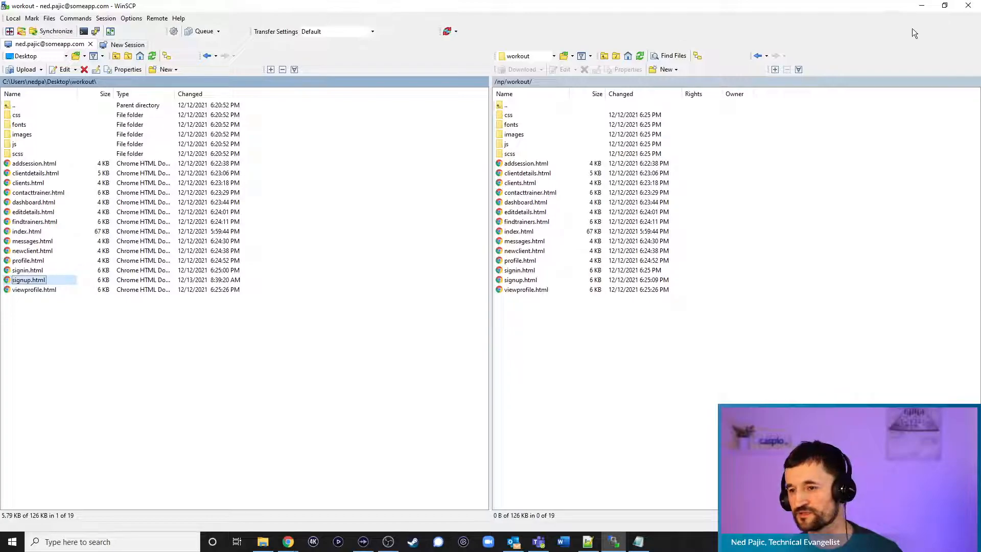
pyautogui.click(922, 6)
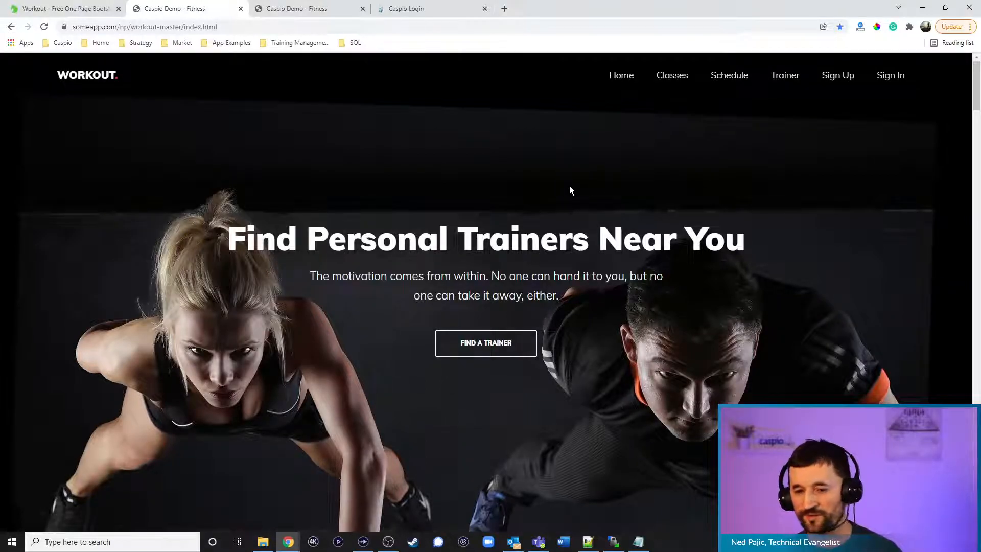
# Search for trainers near zip code 95648 at Any Distance
pyautogui.click(489, 348)
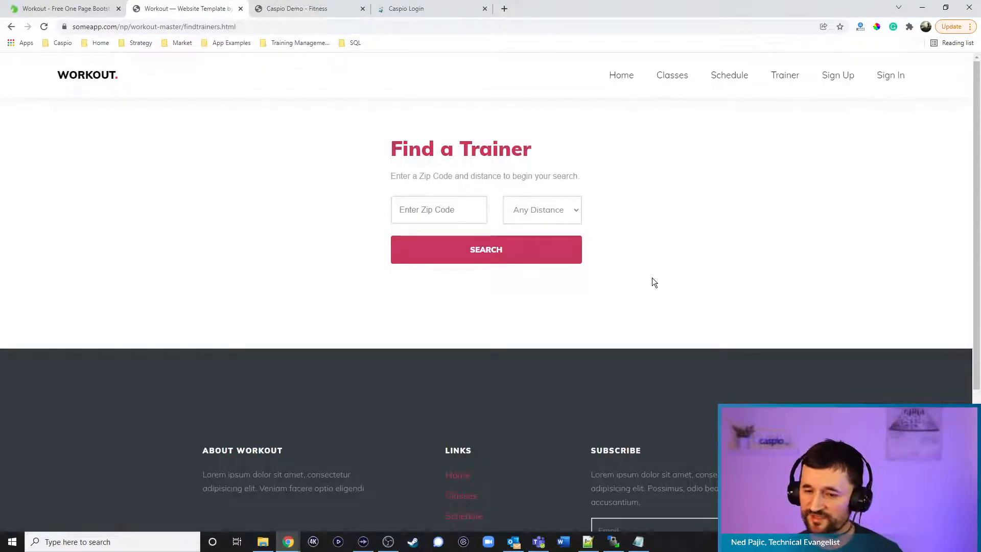
pyautogui.click(575, 214)
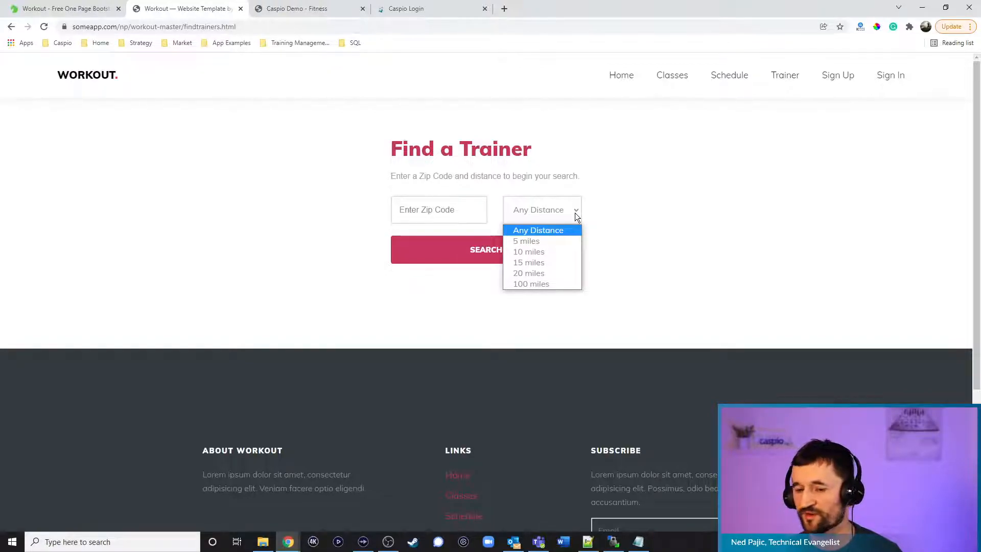
pyautogui.click(475, 203)
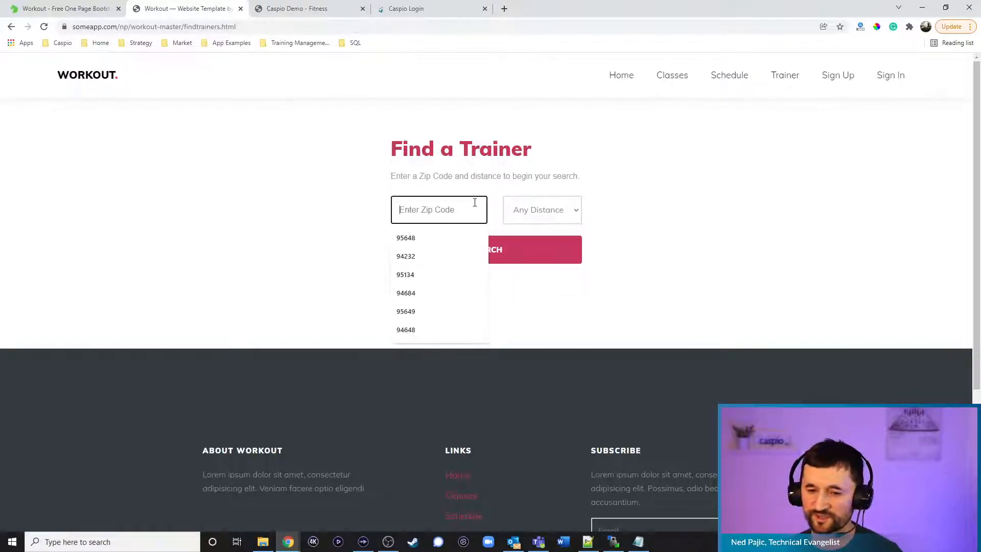
pyautogui.write('95648')
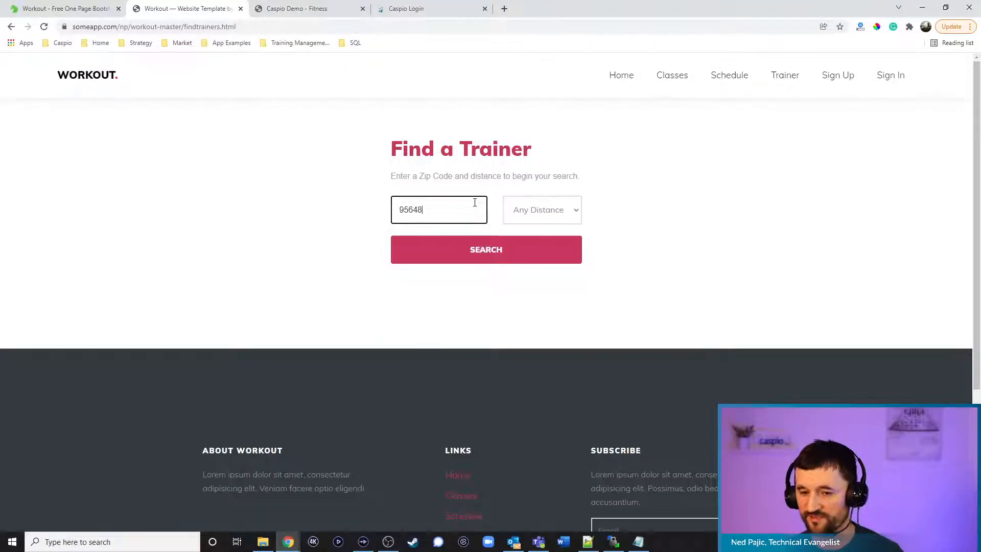
pyautogui.click(544, 205)
pyautogui.click(635, 207)
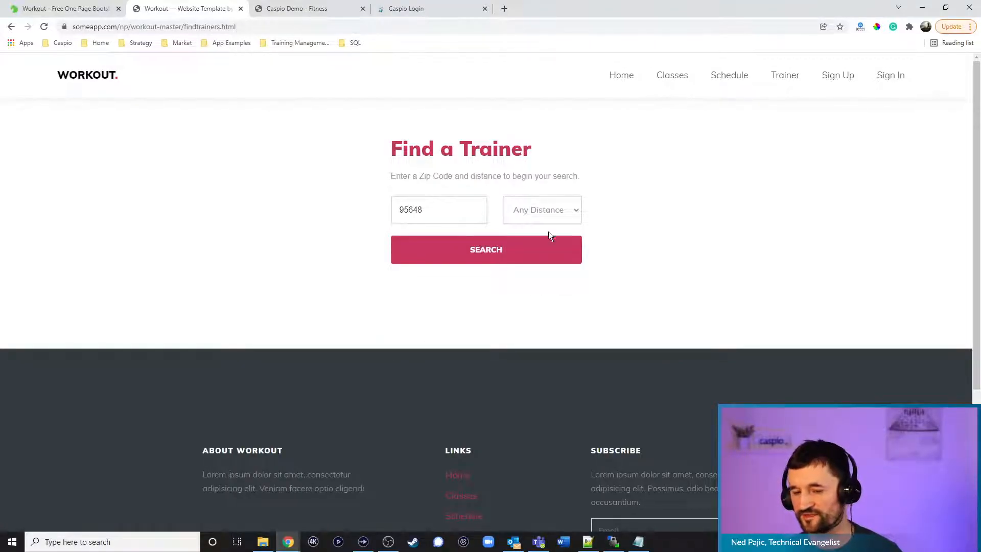
pyautogui.click(478, 249)
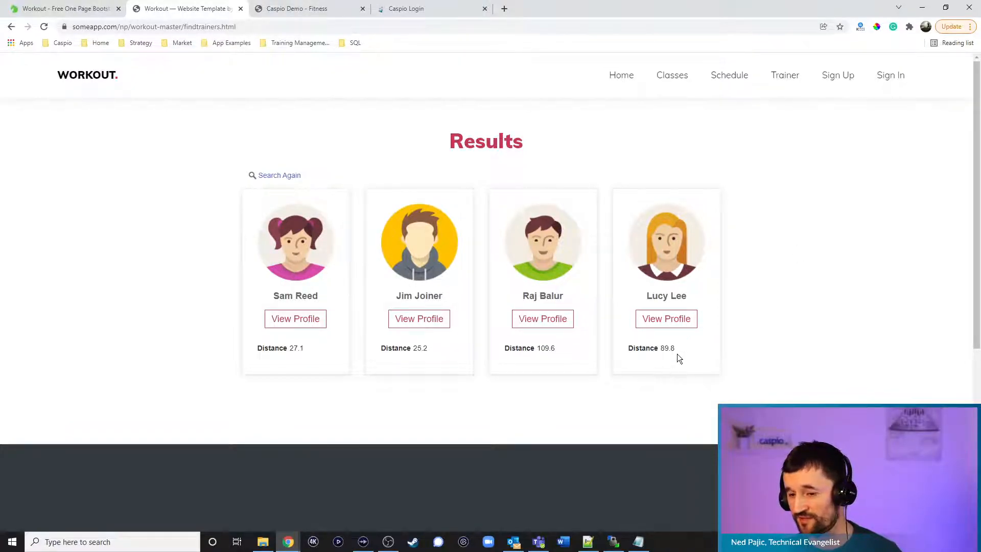
# View the second trainer's profile and open the Send Message form for that trainer
pyautogui.click(430, 324)
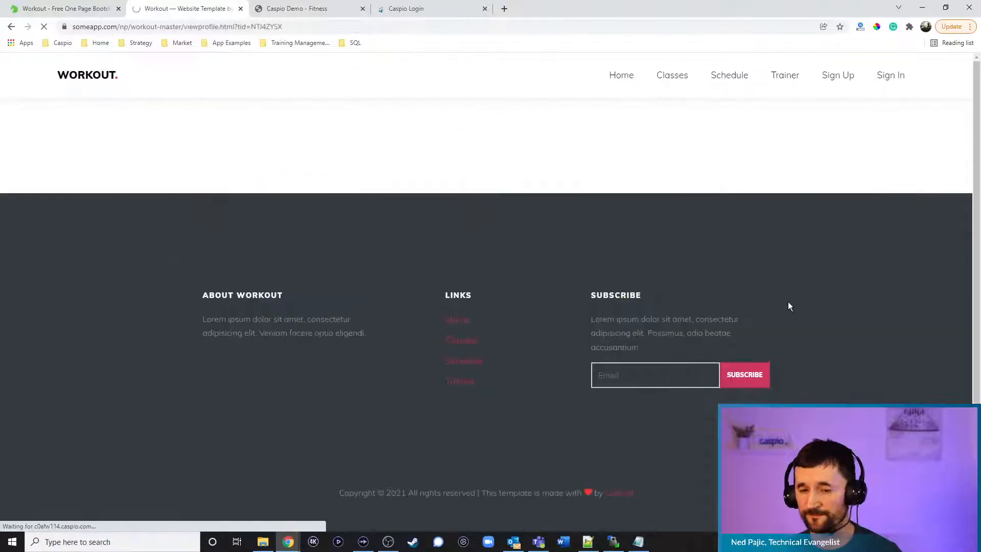
pyautogui.scroll(-3, 685, 277)
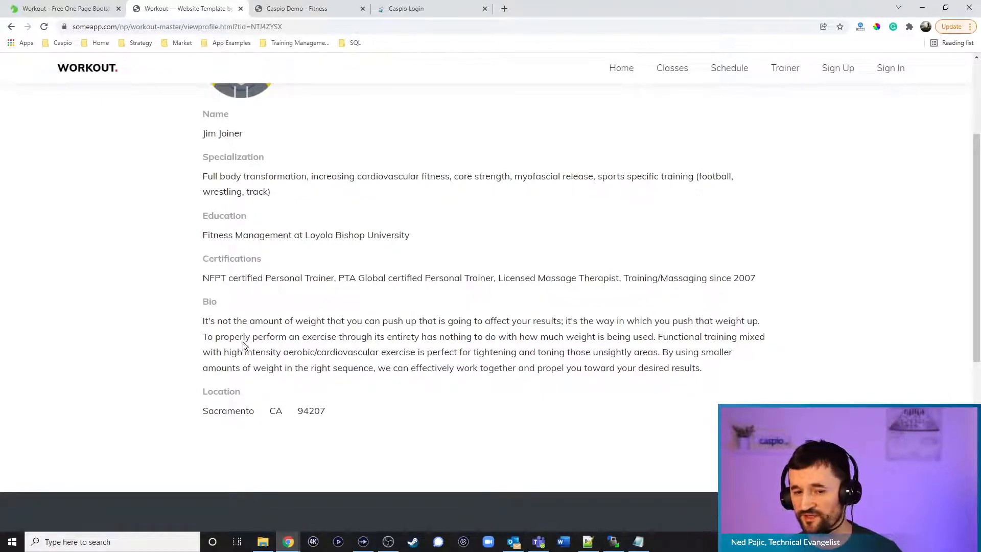
pyautogui.scroll(3, 625, 281)
pyautogui.click(668, 150)
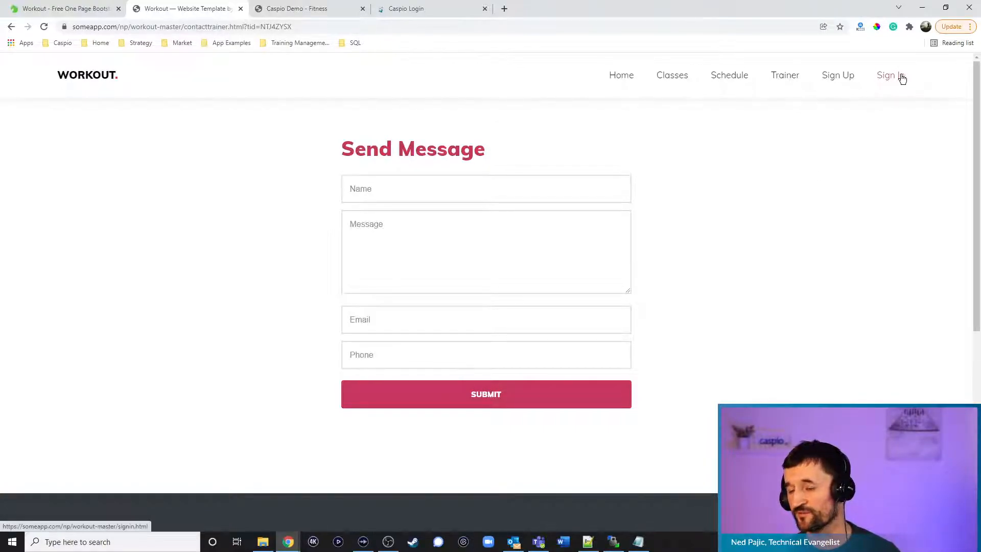
# Log in as the trainer using the saved autofill credentials to reach the dashboard
pyautogui.click(841, 80)
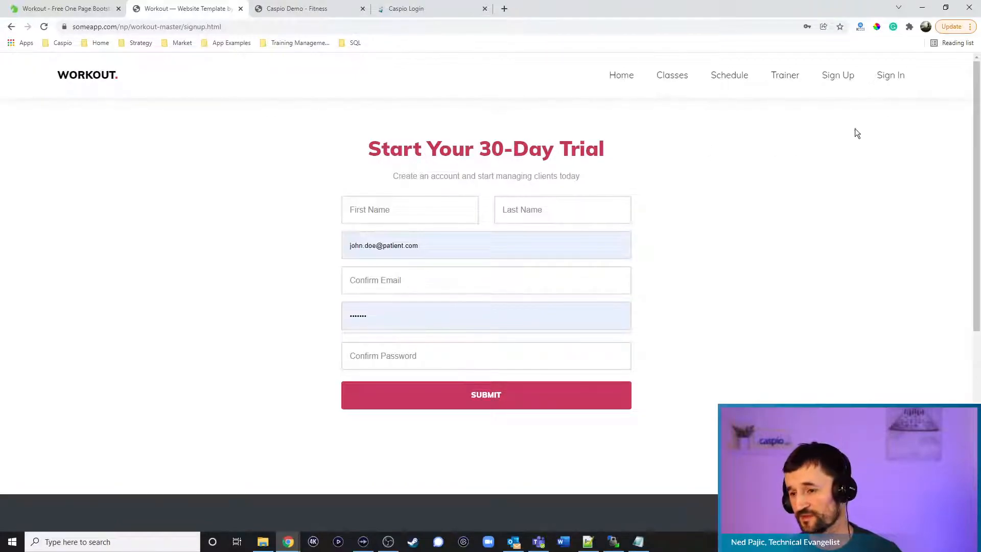
pyautogui.click(885, 82)
pyautogui.moveTo(478, 180); pyautogui.dragTo(298, 182)
pyautogui.write('sam')
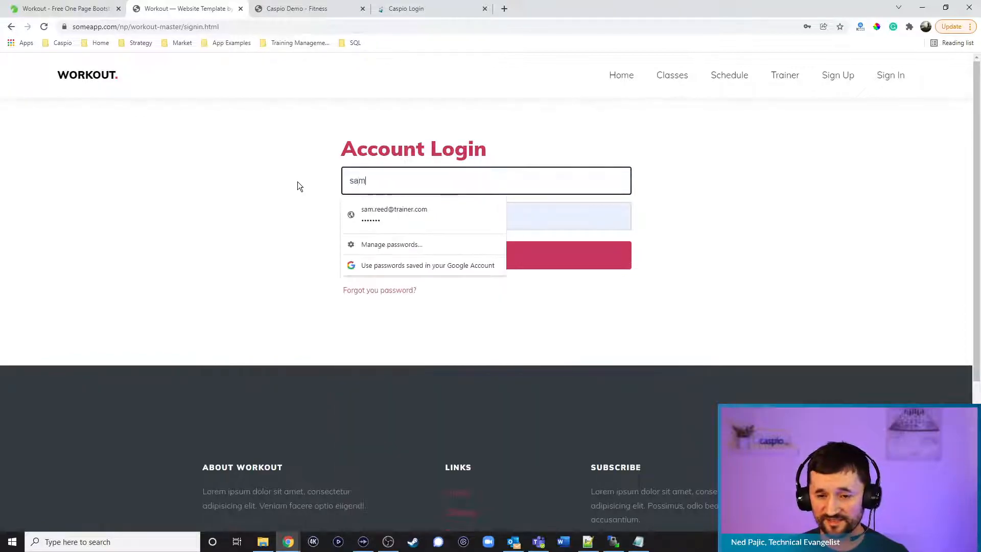
pyautogui.click(406, 216)
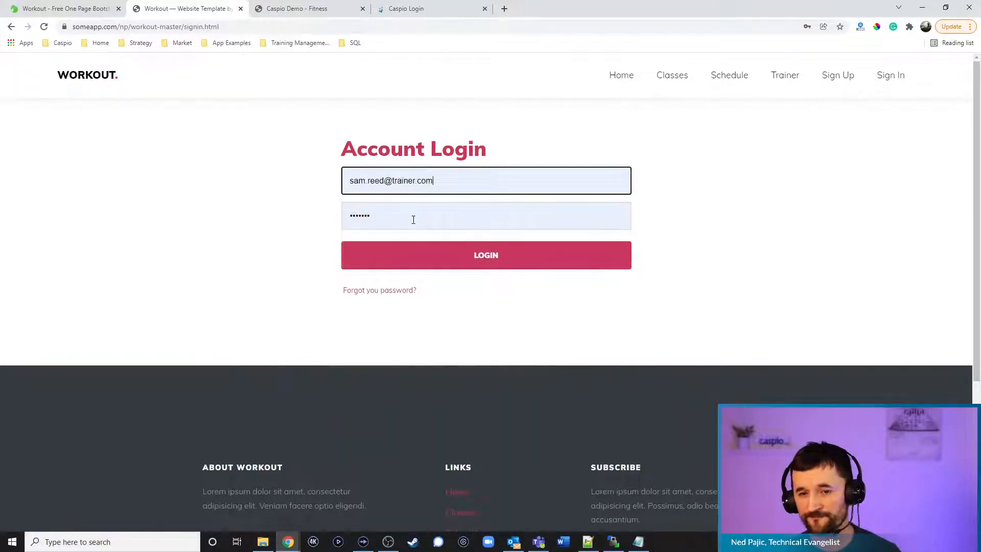
pyautogui.click(477, 256)
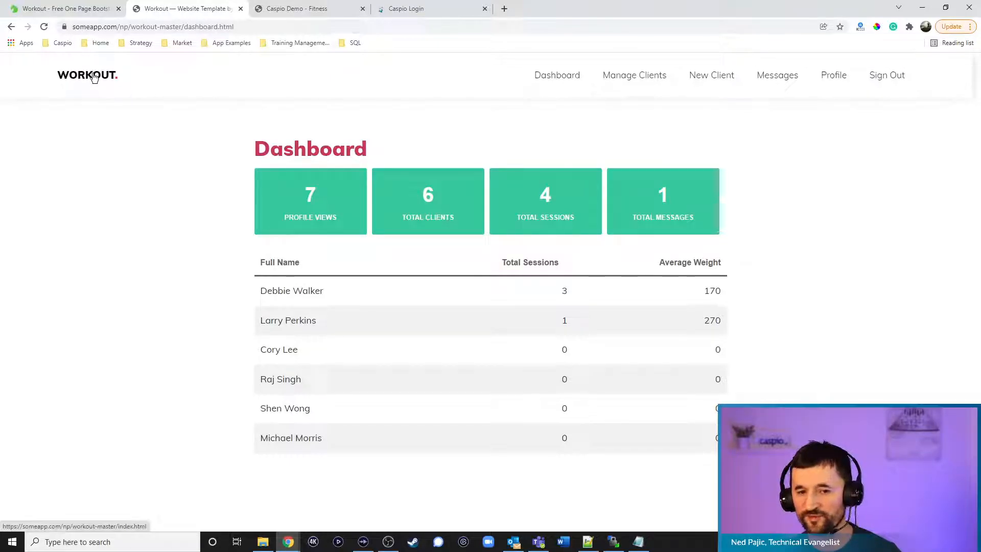
pyautogui.click(93, 76)
# Search trainers, view the first trainer's profile, then sign in so the dashboard shows 8 profile views
pyautogui.click(498, 373)
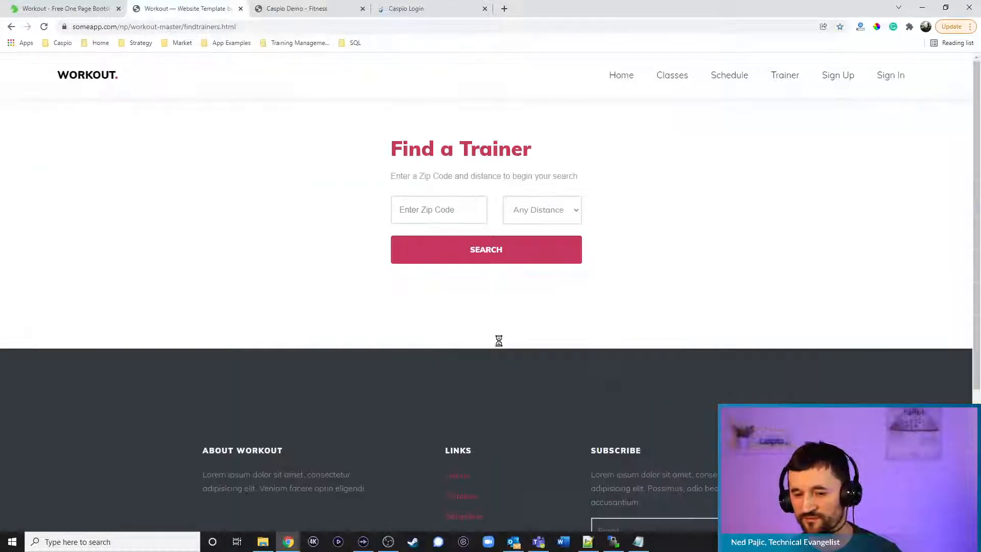
pyautogui.click(513, 254)
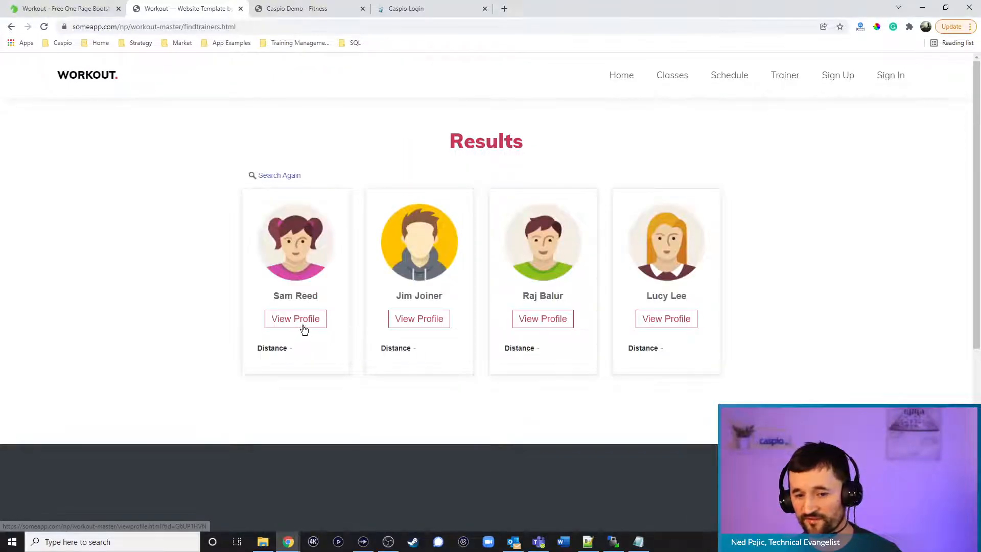
pyautogui.click(304, 329)
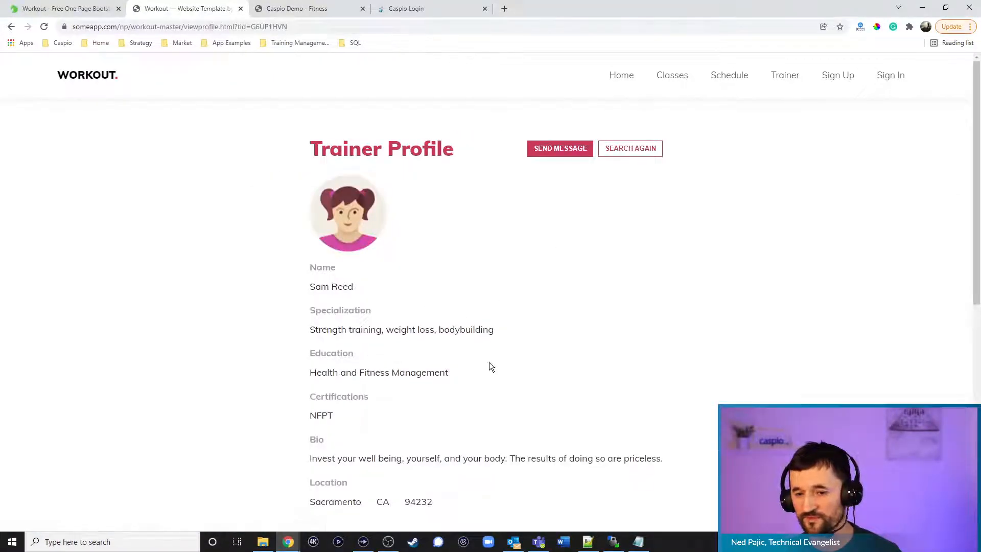
pyautogui.click(886, 78)
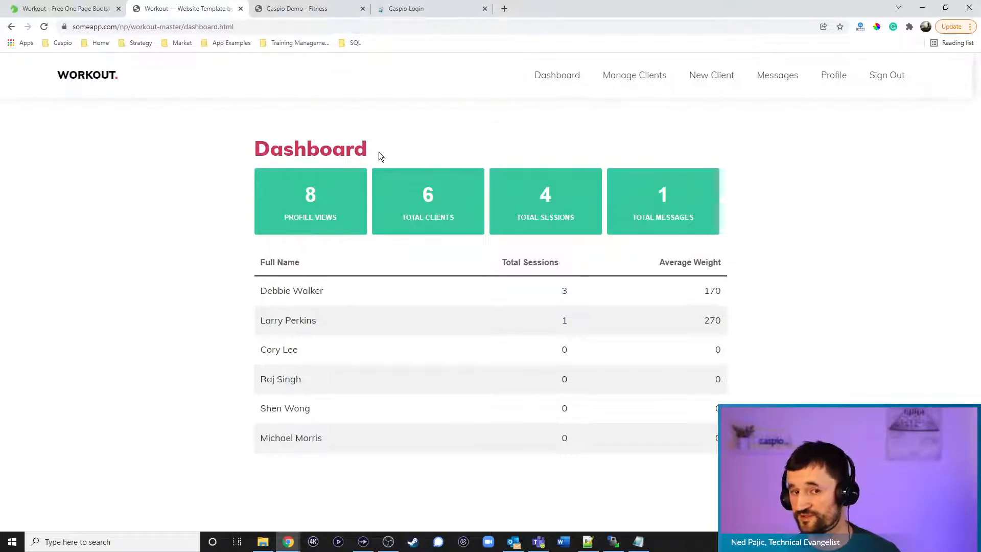
# From the home page, search trainers and open the first trainer's Send Message form
pyautogui.click(110, 83)
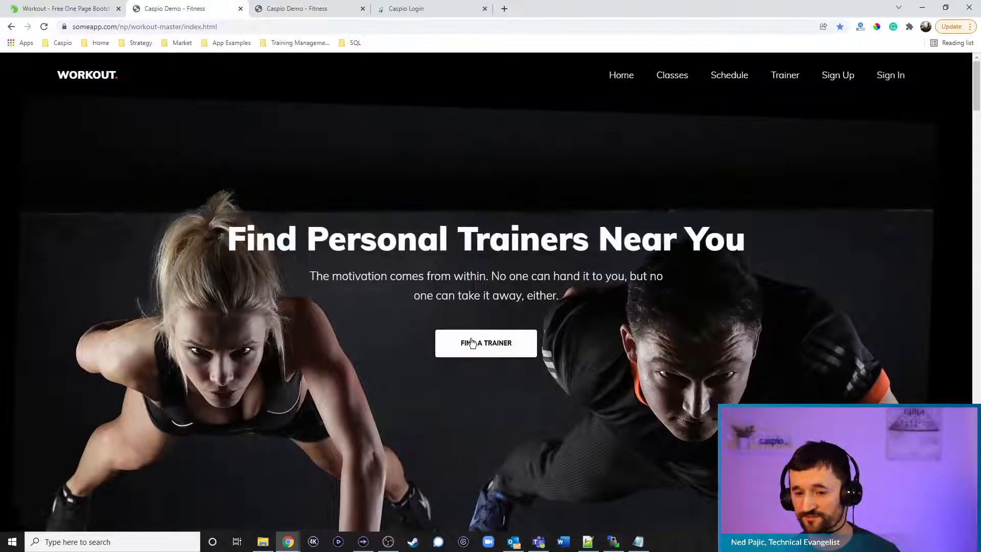
pyautogui.click(462, 343)
pyautogui.click(468, 256)
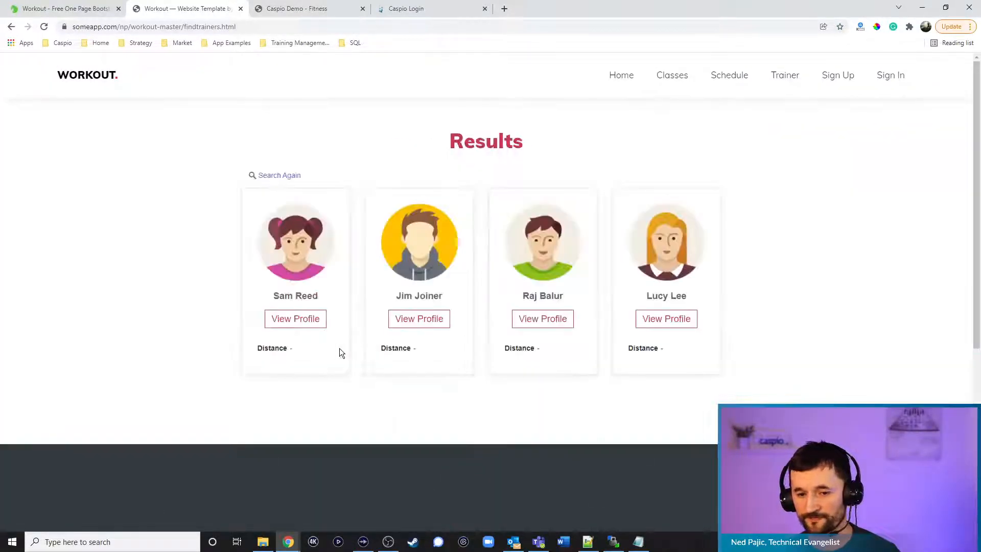
pyautogui.click(300, 321)
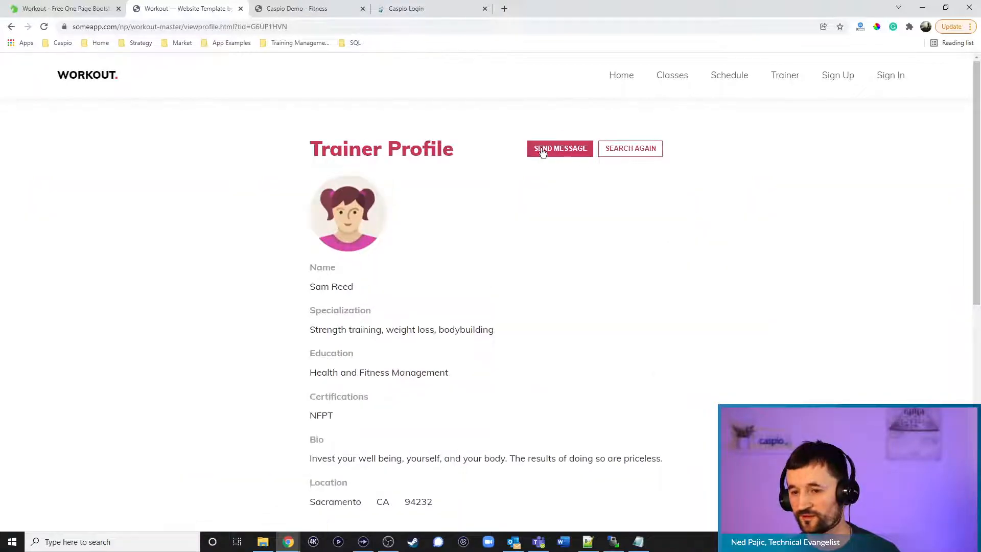
pyautogui.click(541, 150)
# Submit a test message with filler name, message, e-mail and phone, then sign back in to the dashboard
pyautogui.click(460, 191)
pyautogui.write('sadfgsa')
pyautogui.click(501, 243)
pyautogui.write('dafsgadfg')
pyautogui.click(430, 326)
pyautogui.write('a@a.com')
pyautogui.press('Tab')
pyautogui.write('32423432432')
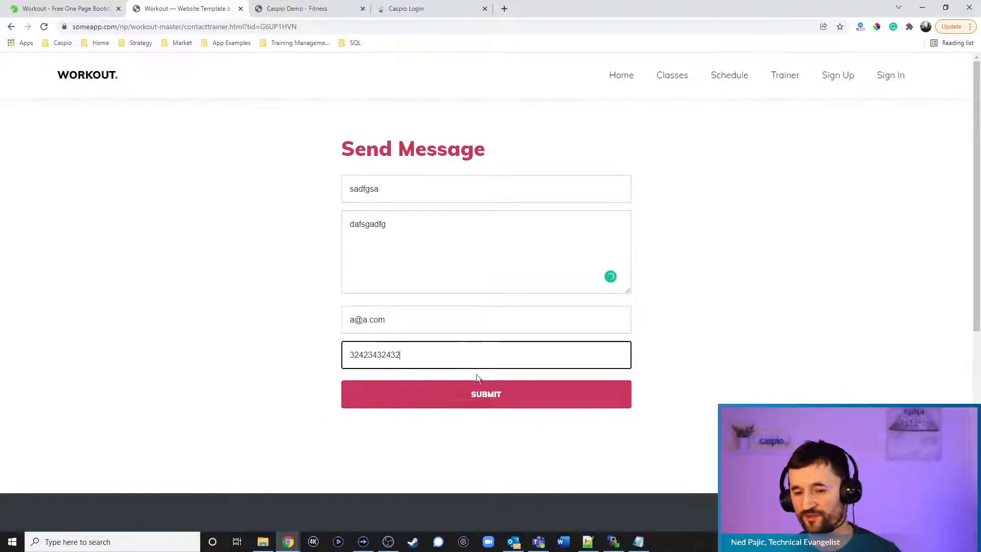
pyautogui.click(490, 404)
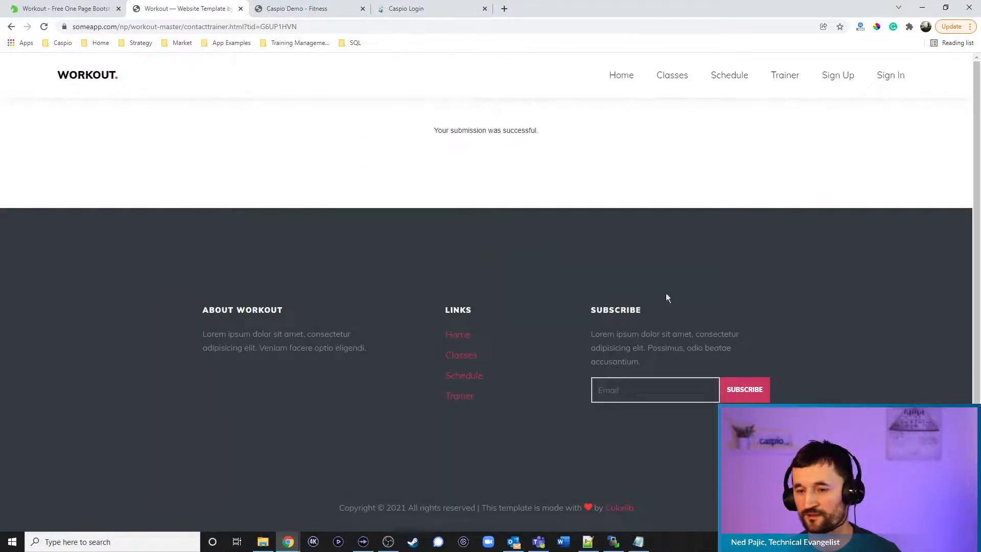
pyautogui.click(880, 81)
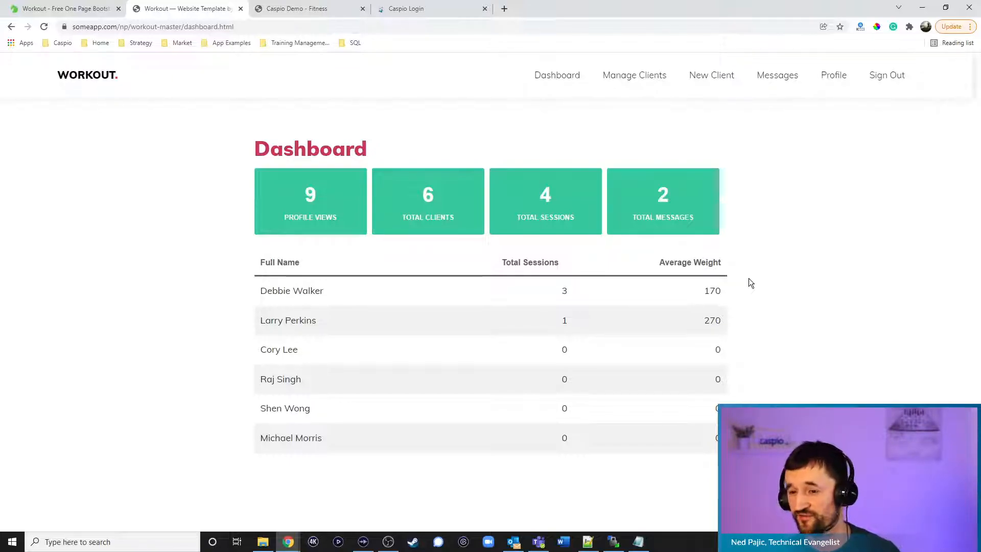
# Open Manage Clients and view the first client's details, showing Total BMI 22.66
pyautogui.click(634, 84)
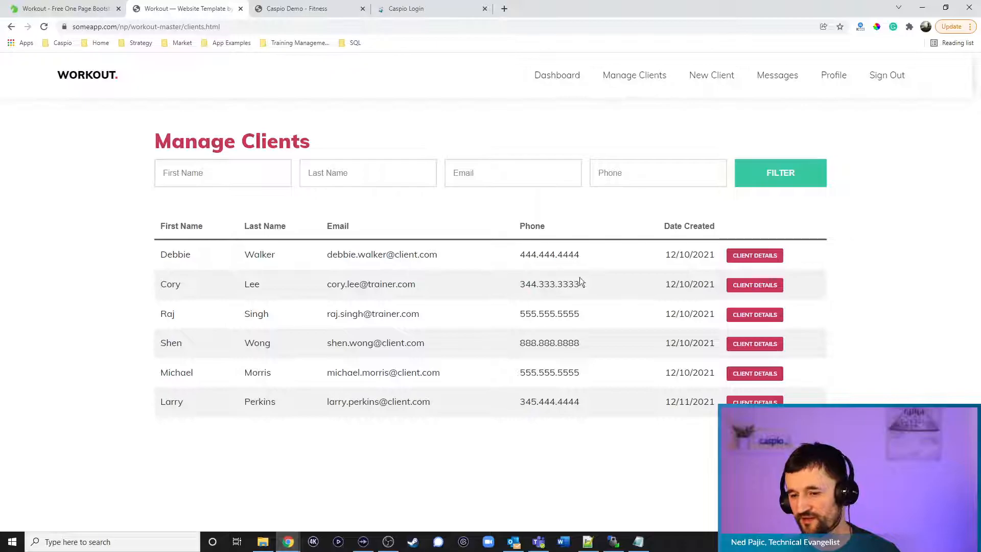
pyautogui.click(755, 255)
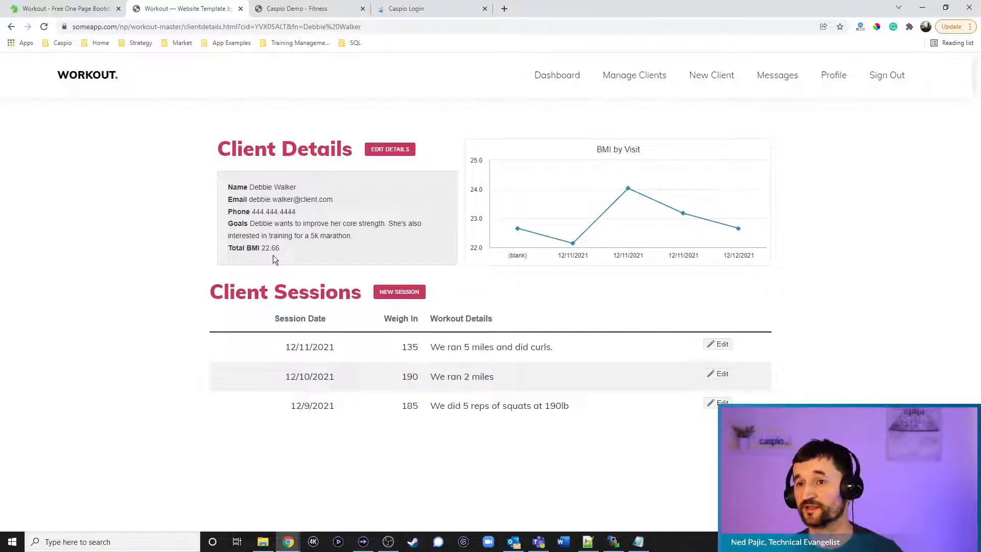
# Change the client's weight from 132 to 125 and save the update
pyautogui.click(394, 150)
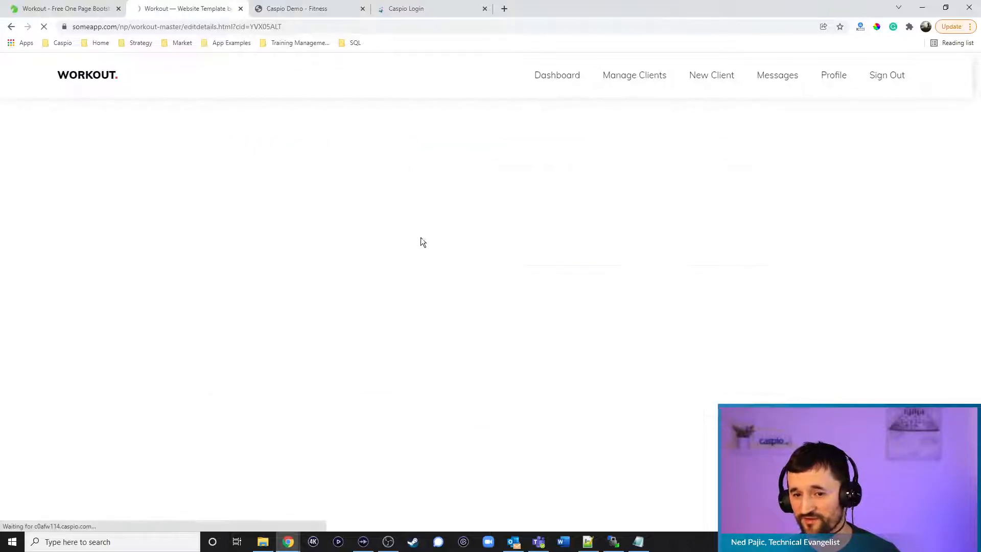
pyautogui.doubleClick(514, 286)
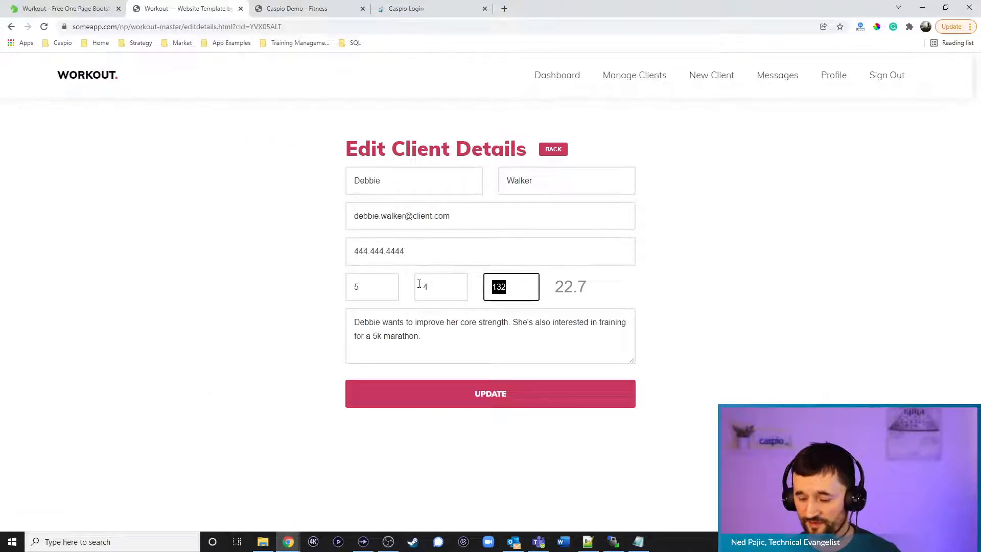
pyautogui.write('125')
pyautogui.click(507, 392)
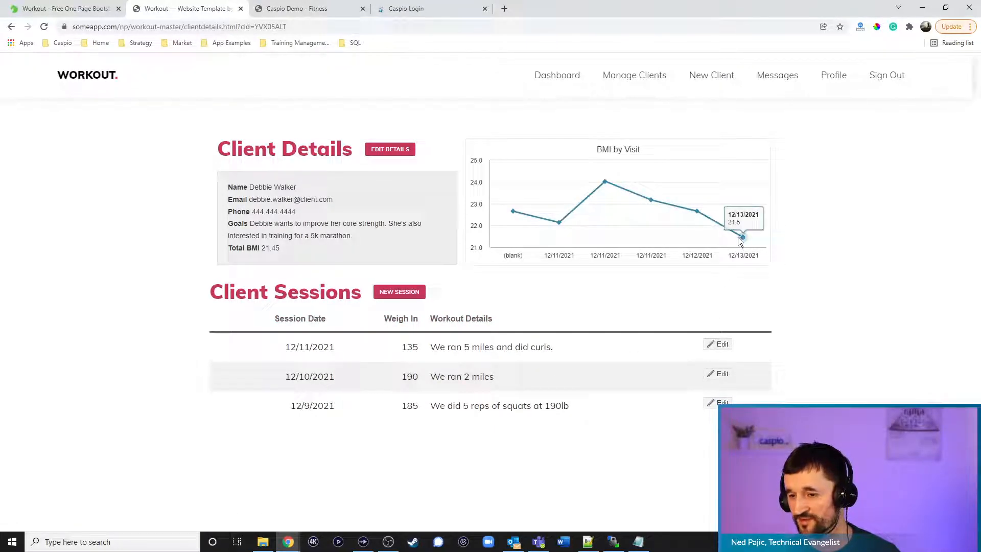
# Open a blank New Session form for the client
pyautogui.moveTo(708, 215)
pyautogui.moveTo(662, 204)
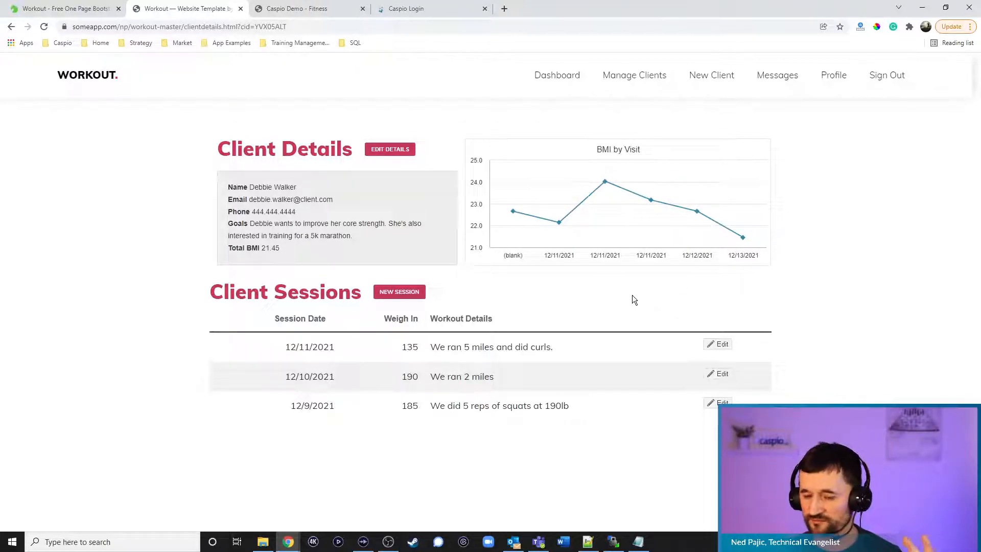
pyautogui.click(412, 294)
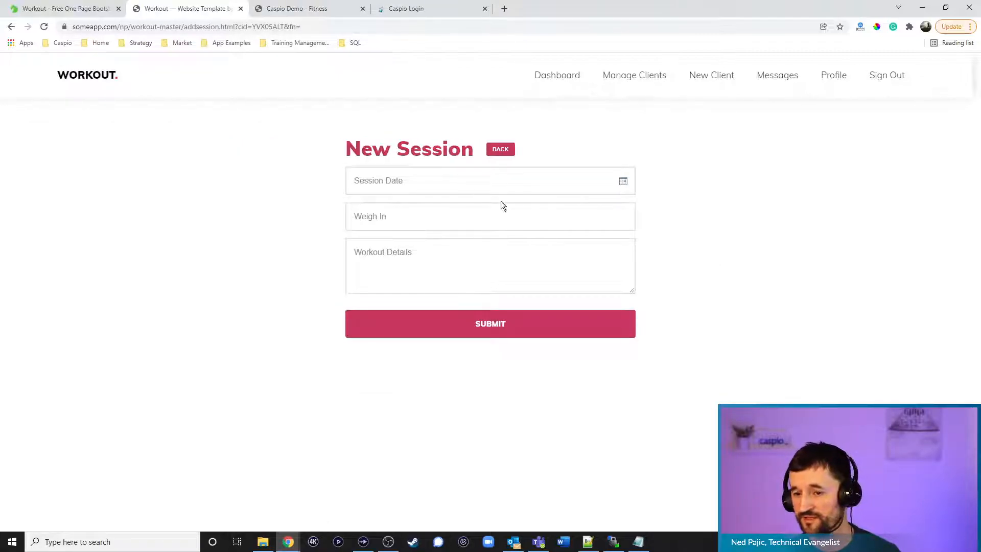
# Fill the session form with date 12/13/2021 and weigh-in 122
pyautogui.click(623, 181)
pyautogui.click(530, 283)
pyautogui.click(455, 216)
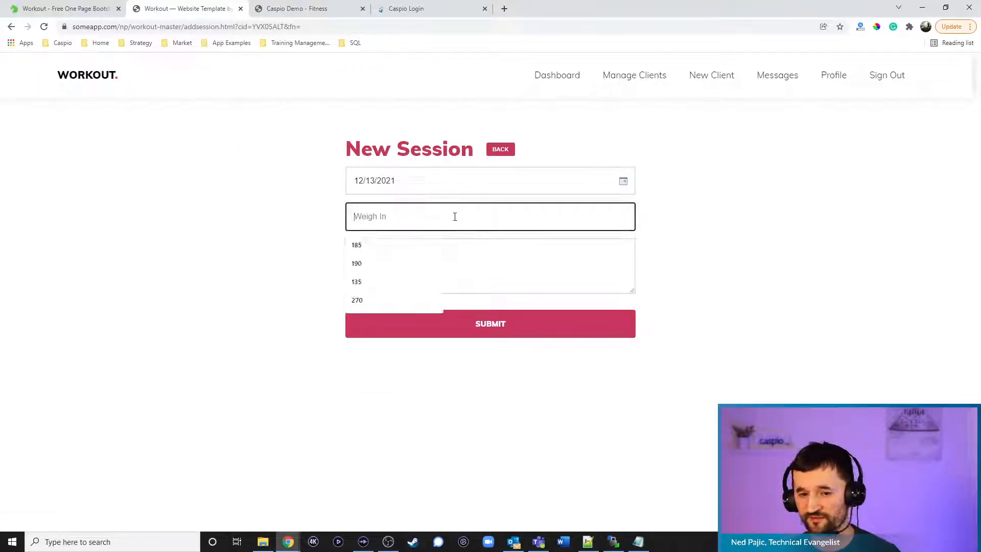
pyautogui.write('122')
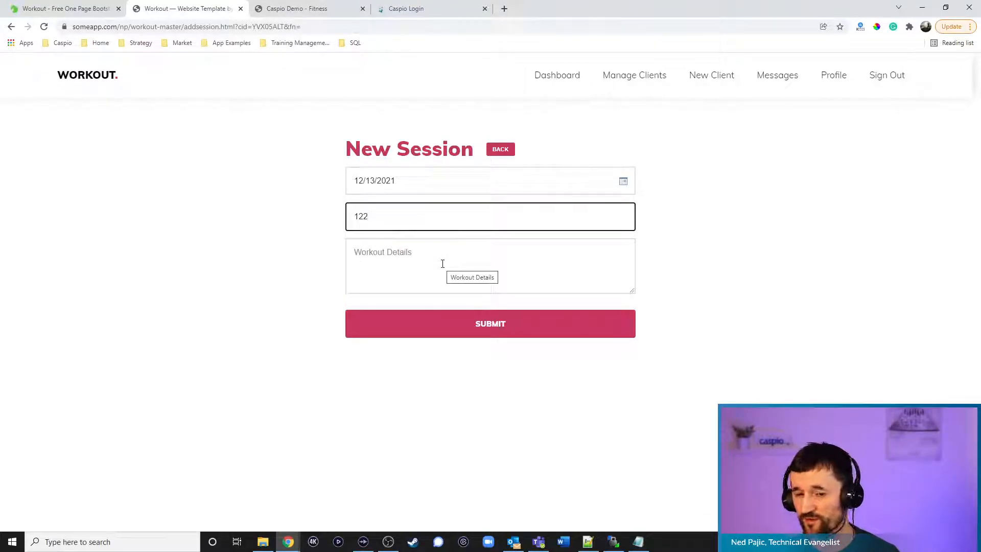
# Leave the session form unsaved, reopen New Session, then go to the Add a New Client form
pyautogui.click(500, 149)
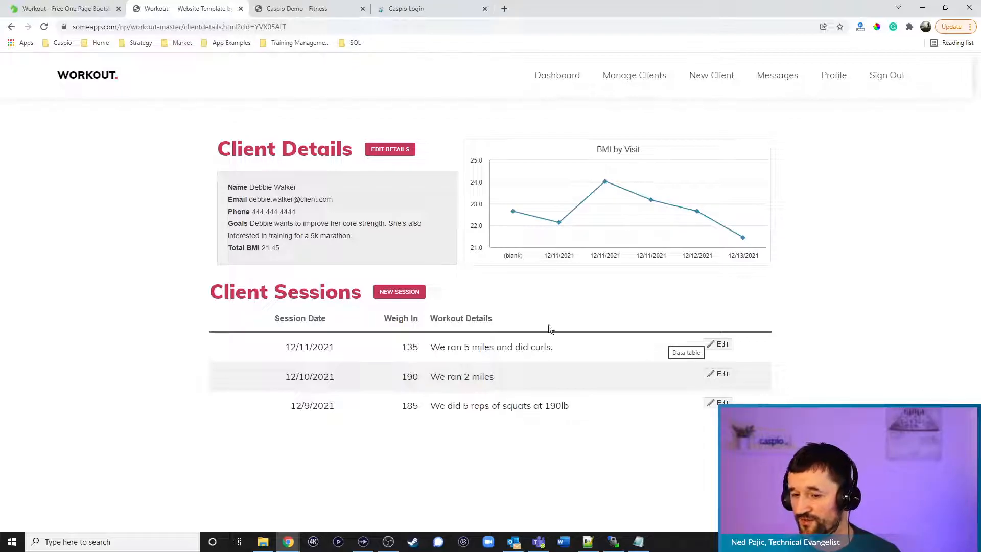
pyautogui.click(401, 292)
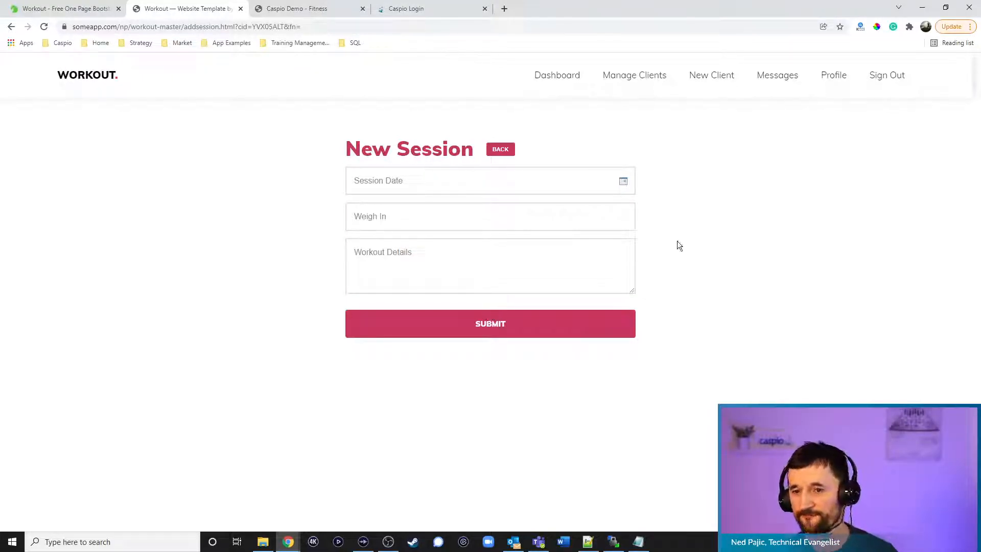
pyautogui.click(710, 78)
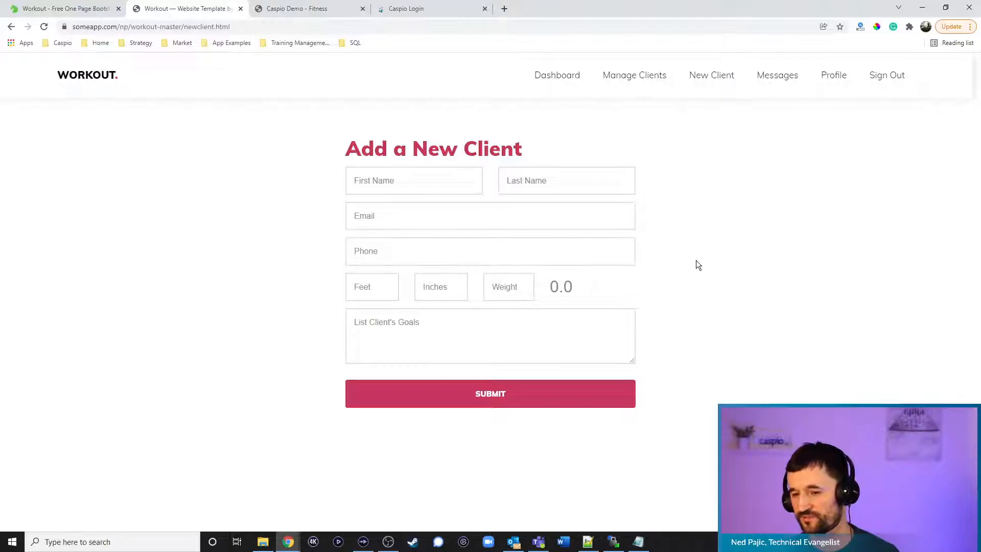
# Check the trainer's messages, then browse the prefilled Update Profile form with photo, specialties and bio
pyautogui.click(776, 76)
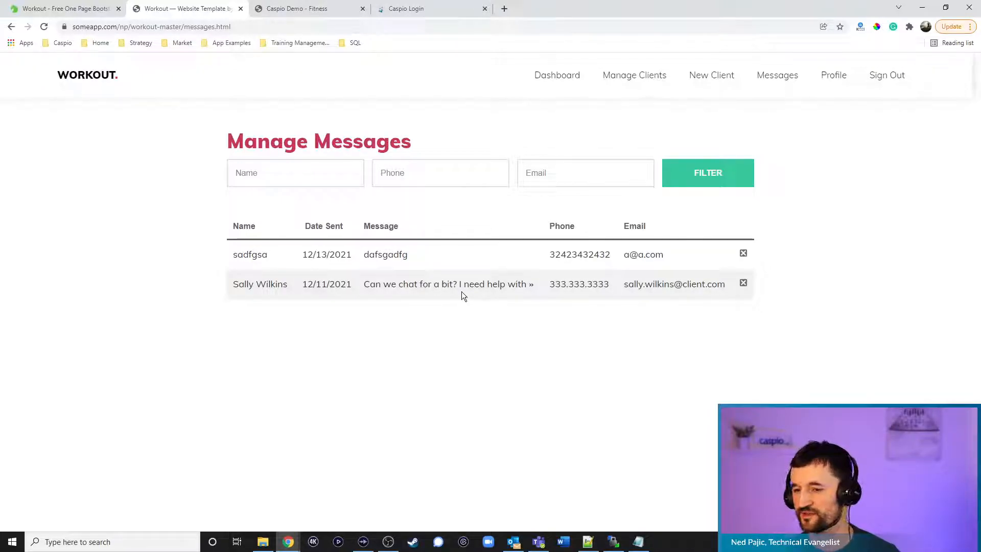
pyautogui.click(830, 81)
pyautogui.scroll(-4, 800, 194)
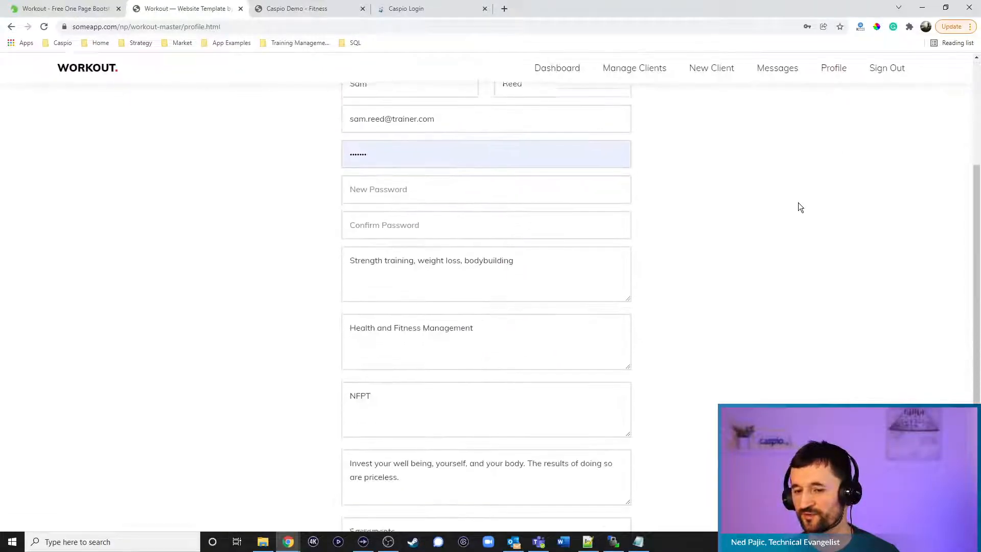
pyautogui.scroll(-5, 800, 207)
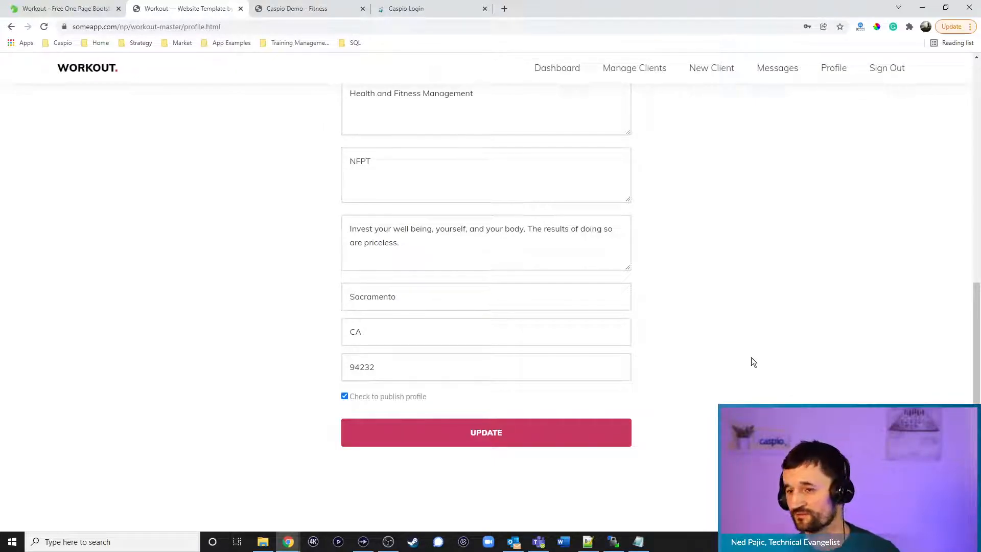
pyautogui.scroll(2, 752, 288)
pyautogui.scroll(5, 752, 288)
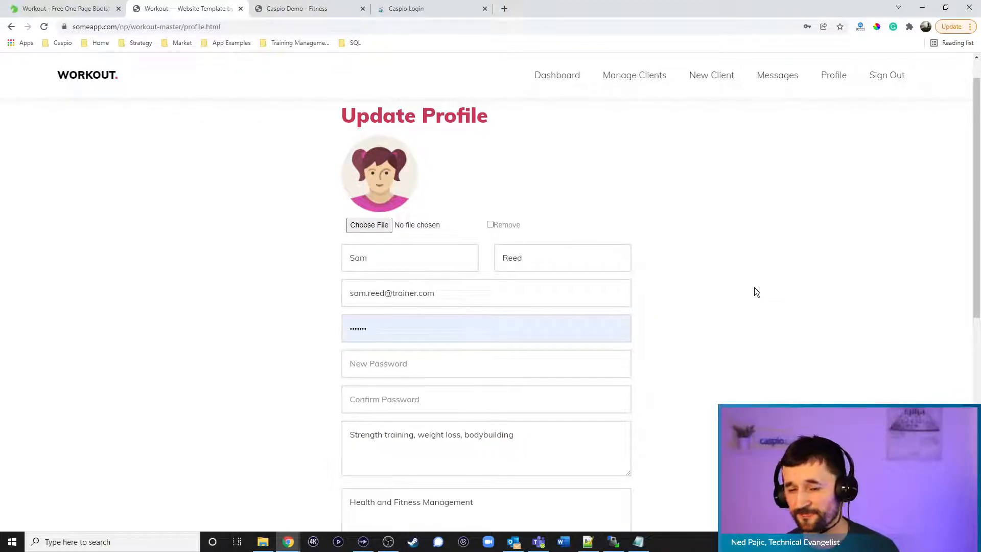
# Visit the Fitness site's Find a Trainer, Sign Up, Sign In and Home pages, then log in to Caspio
pyautogui.click(325, 10)
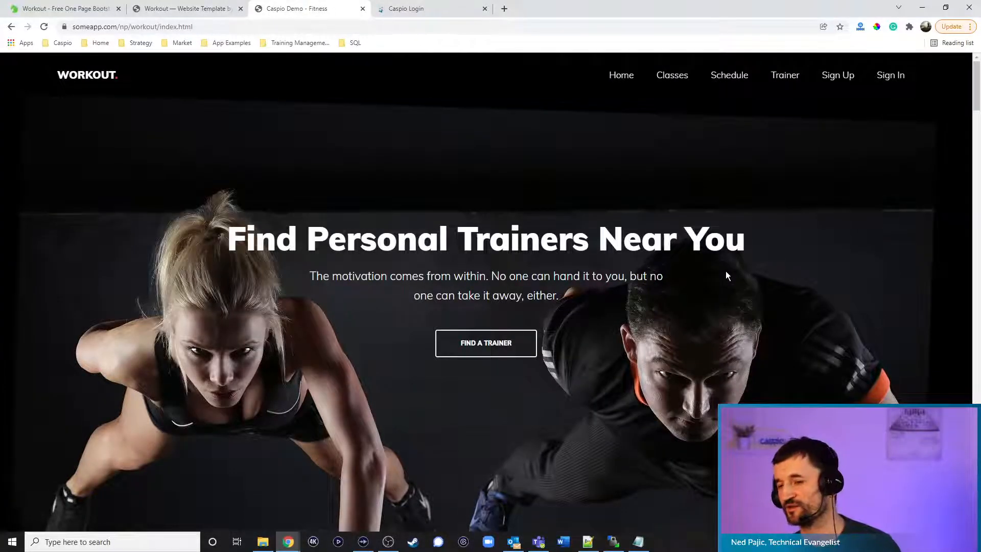
pyautogui.click(490, 349)
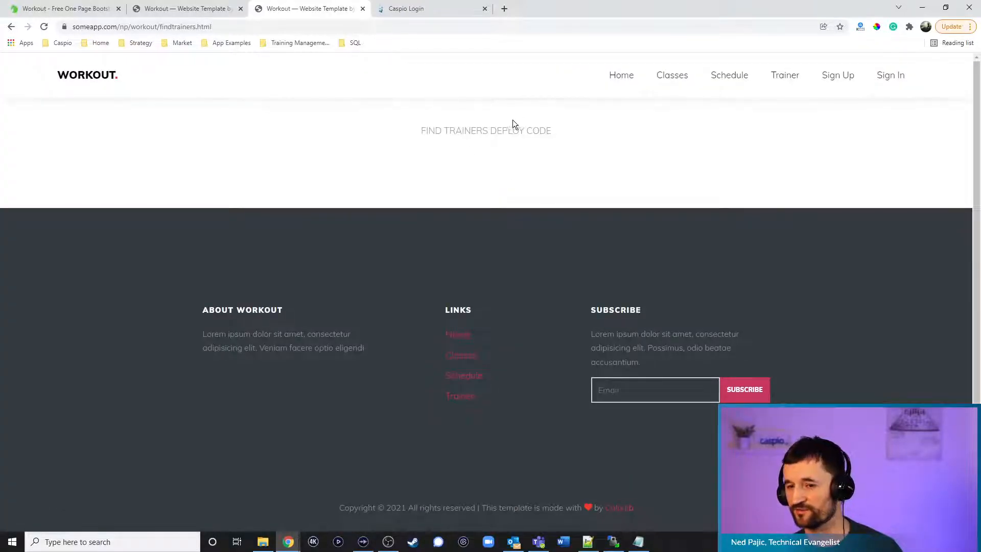
pyautogui.click(837, 77)
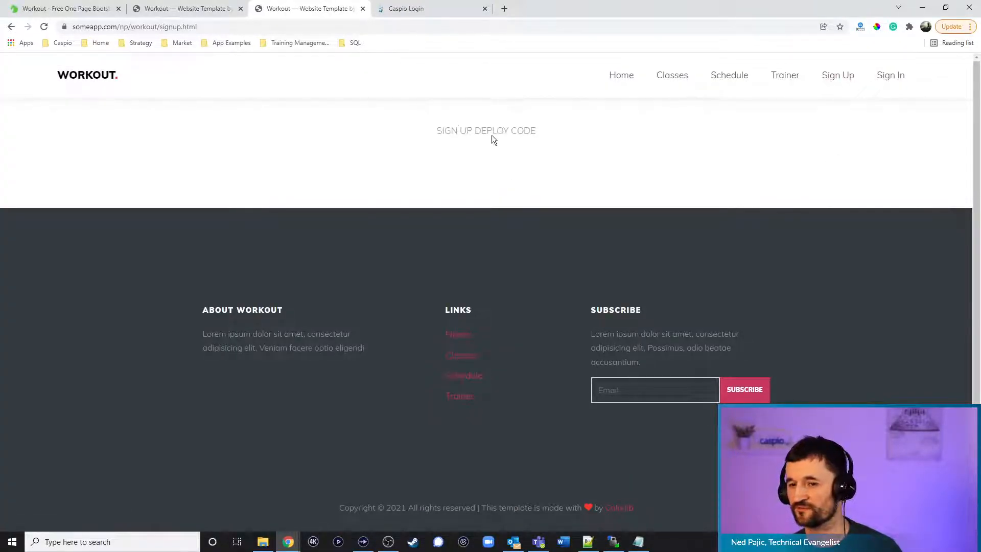
pyautogui.click(887, 78)
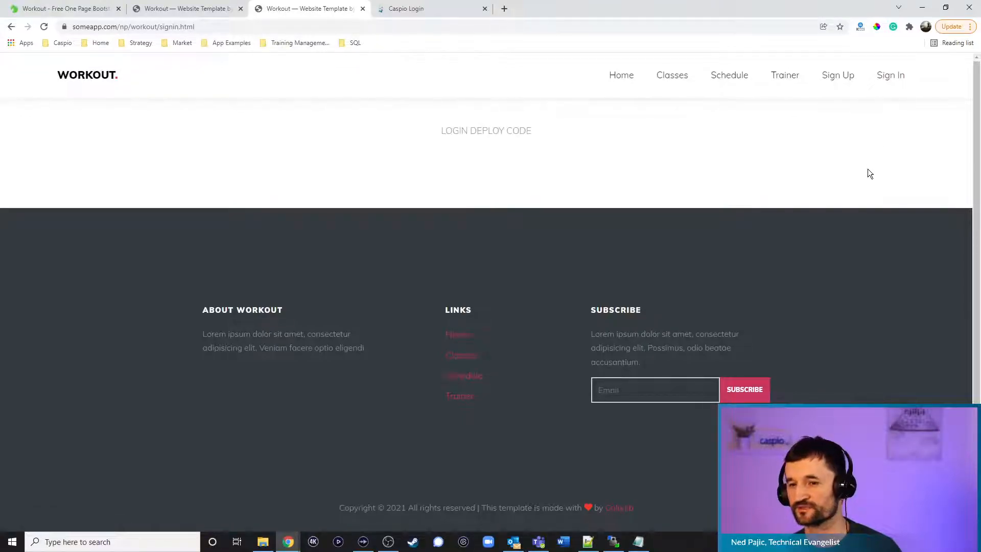
pyautogui.click(628, 88)
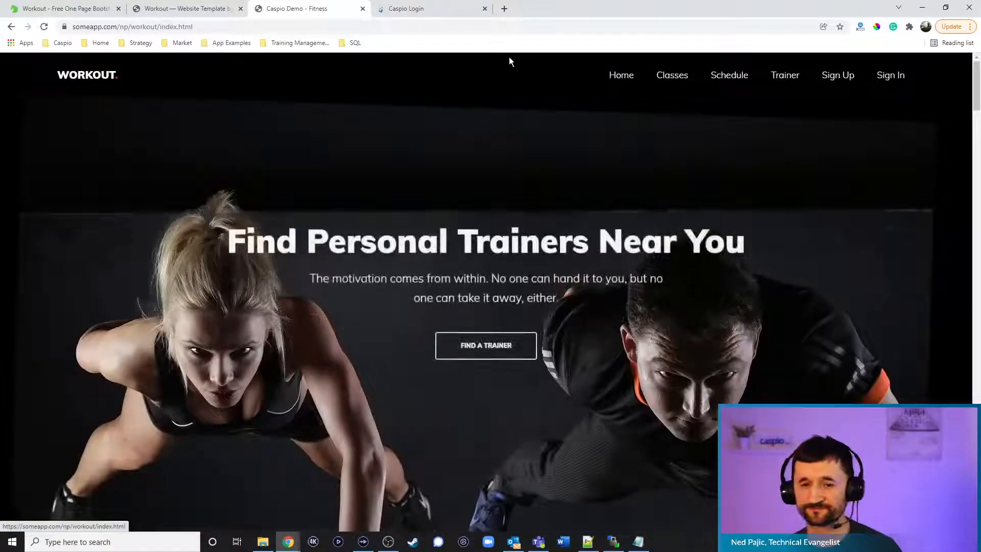
pyautogui.hotkey('ctrl', 'Tab')
pyautogui.click(209, 287)
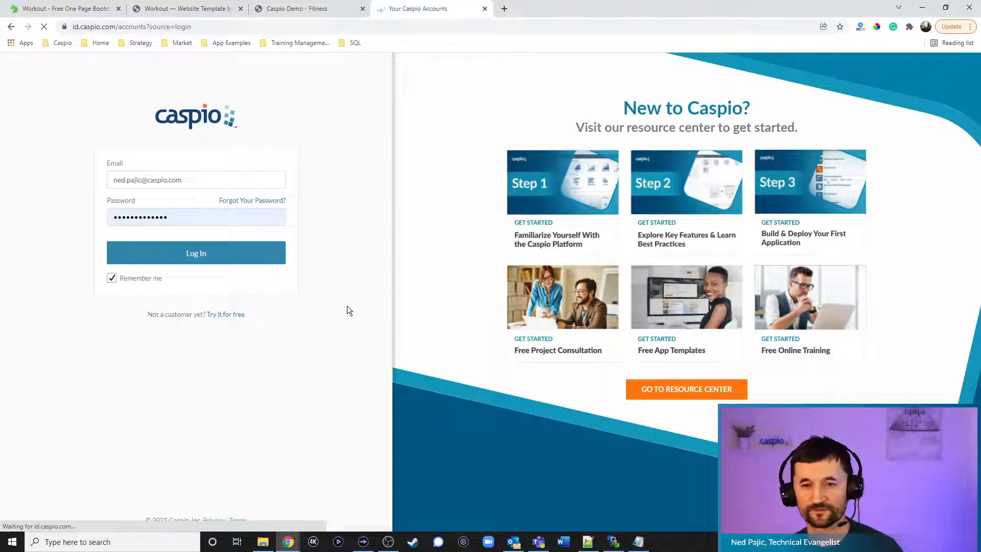
# Open the account's Health And Fitness Personal Trainer Live Stream app and list its six tables
pyautogui.click(426, 299)
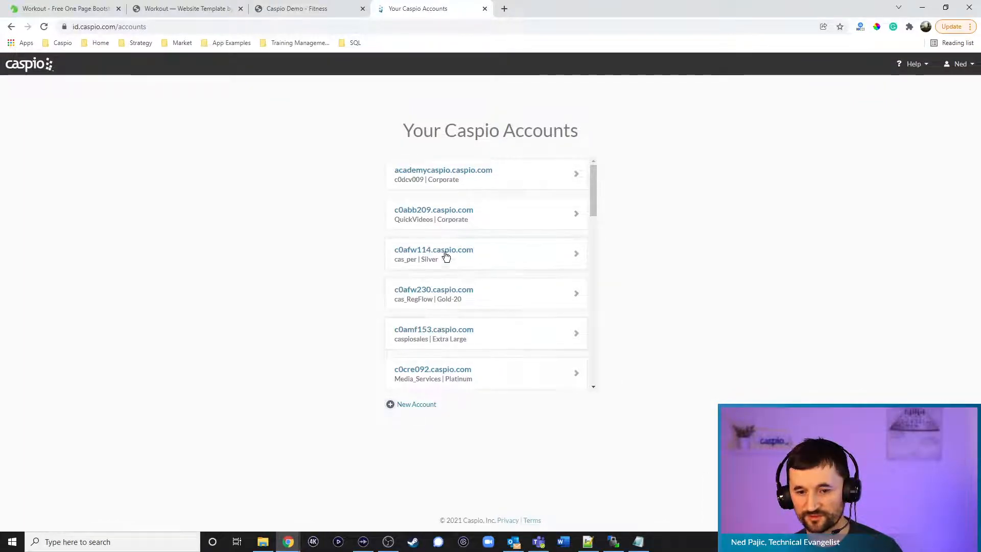
pyautogui.scroll(-1, 492, 260)
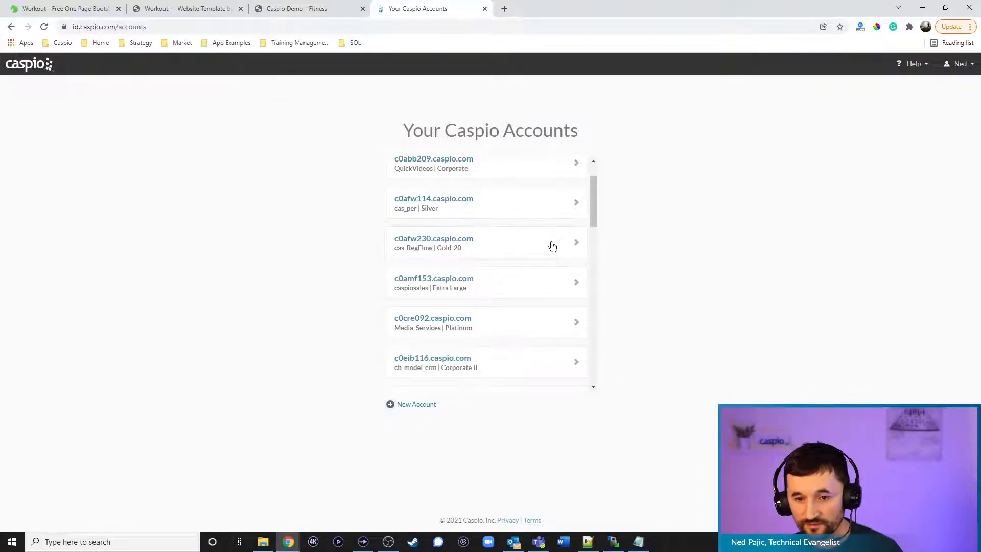
pyautogui.click(453, 197)
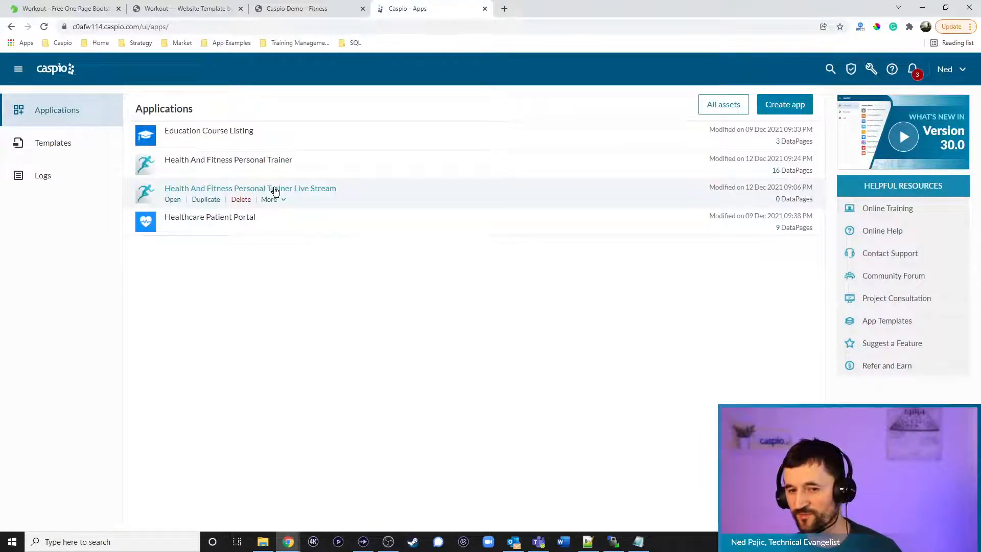
pyautogui.click(173, 199)
pyautogui.click(24, 182)
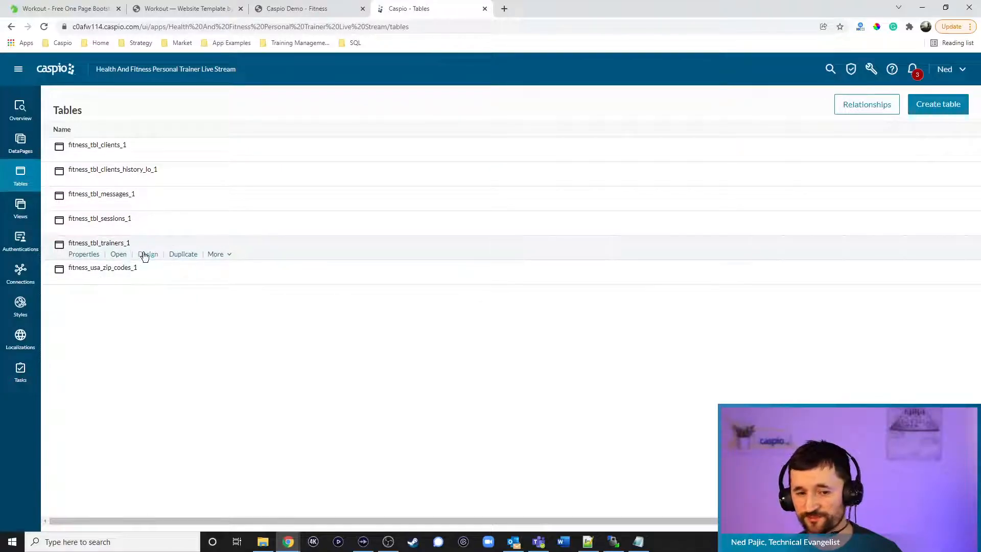
# Inspect the fitness_tbl_trainers_1 fields, then return to the Workout site's Update Profile page
pyautogui.click(146, 255)
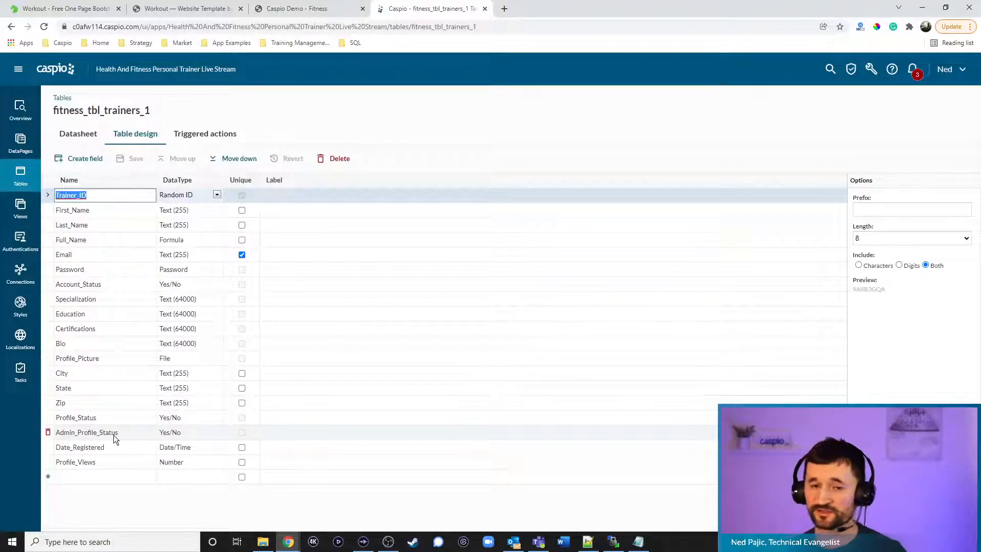
pyautogui.click(189, 12)
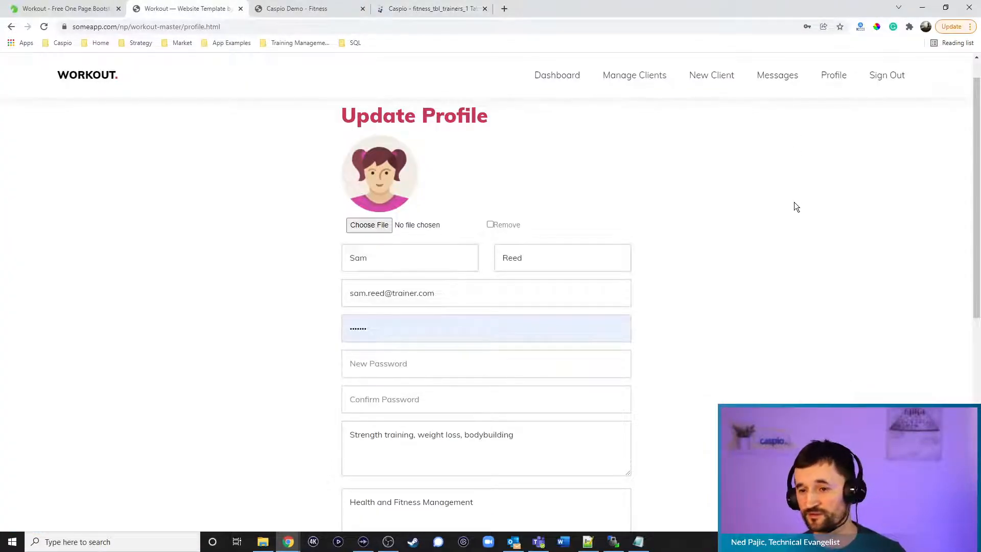
# Look over the lower Update Profile form, then go back to the fitness_tbl_trainers_1 design
pyautogui.scroll(-8, 782, 207)
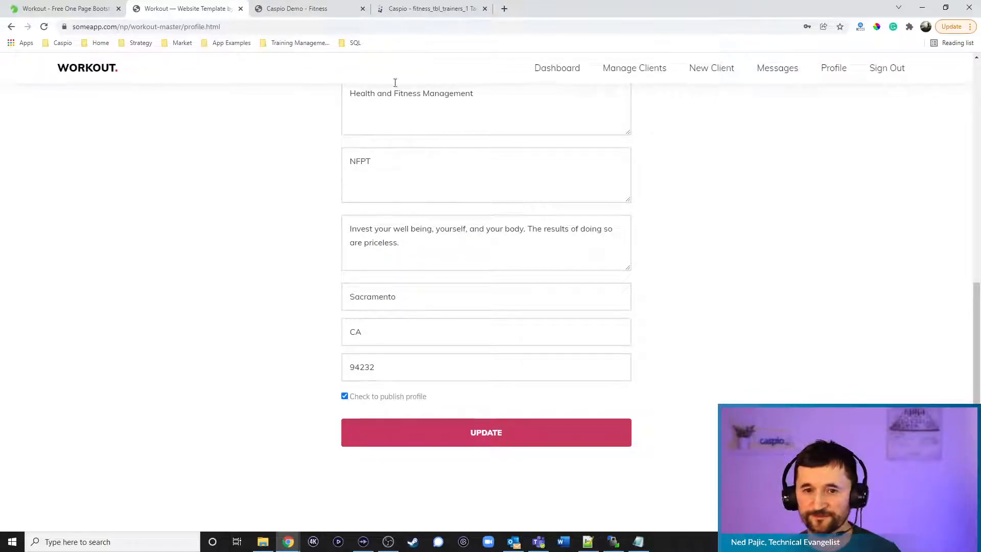
pyautogui.click(409, 9)
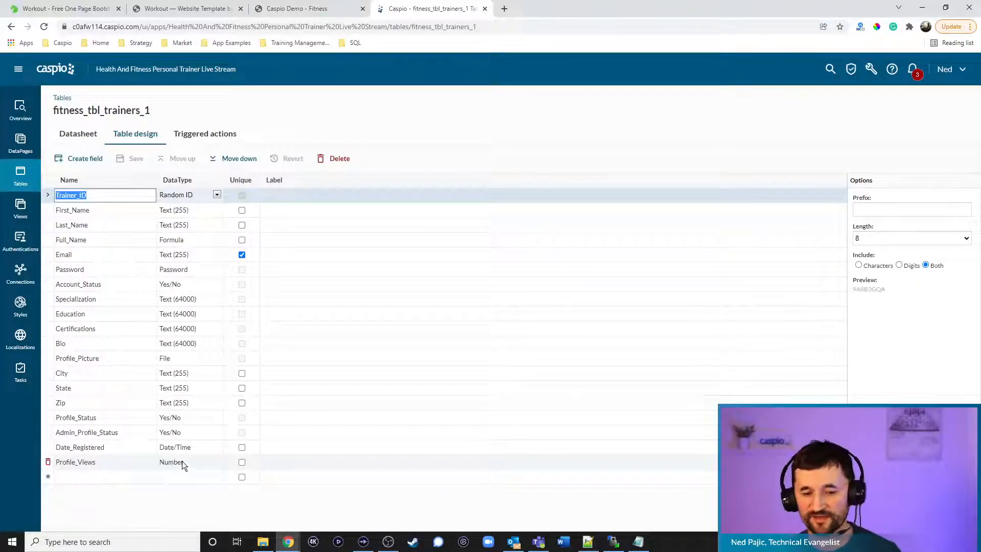
# Inspect fitness_tbl_messages_1's fields from Message_ID to Date_Sent, then return to the Tables list
pyautogui.click(19, 180)
pyautogui.moveTo(95, 200)
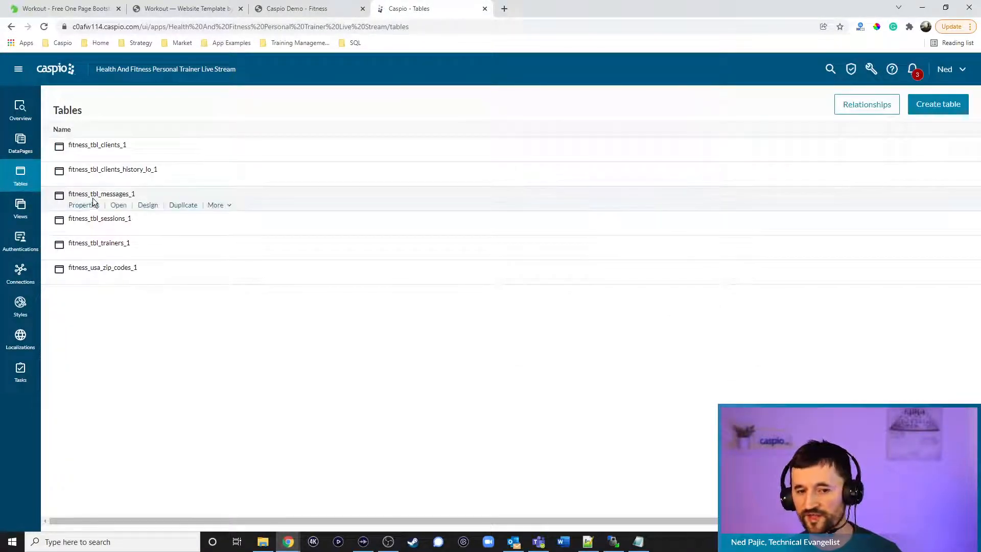
pyautogui.click(148, 206)
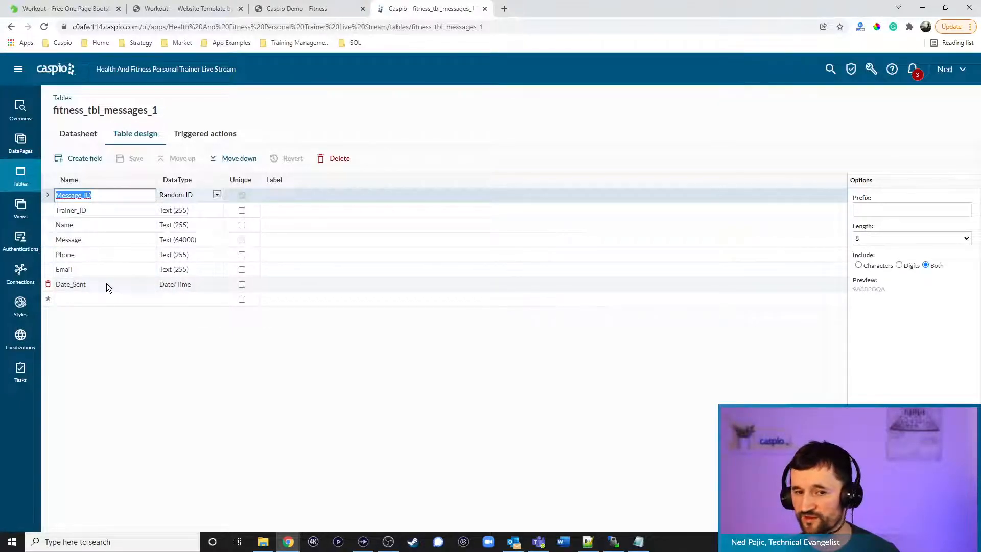
pyautogui.click(22, 185)
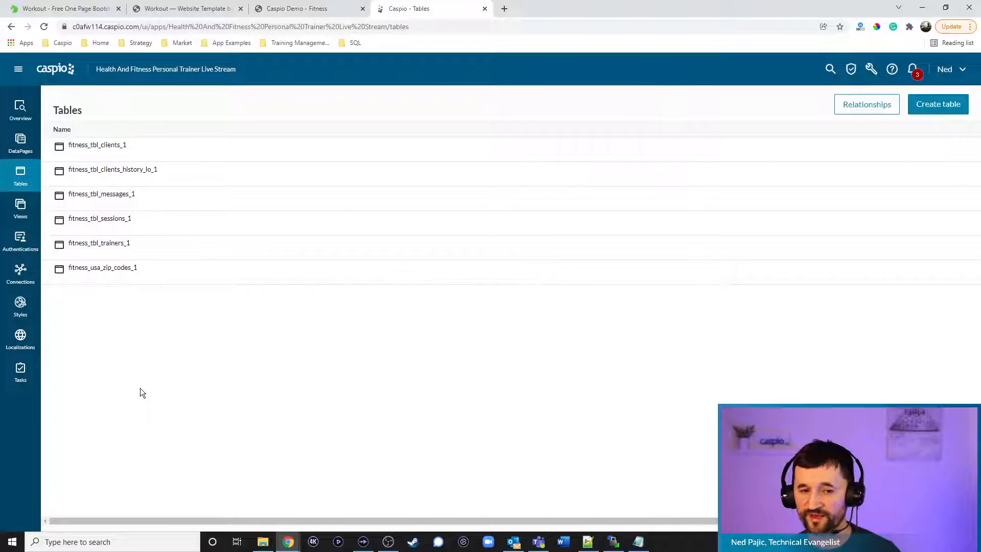
pyautogui.click(143, 155)
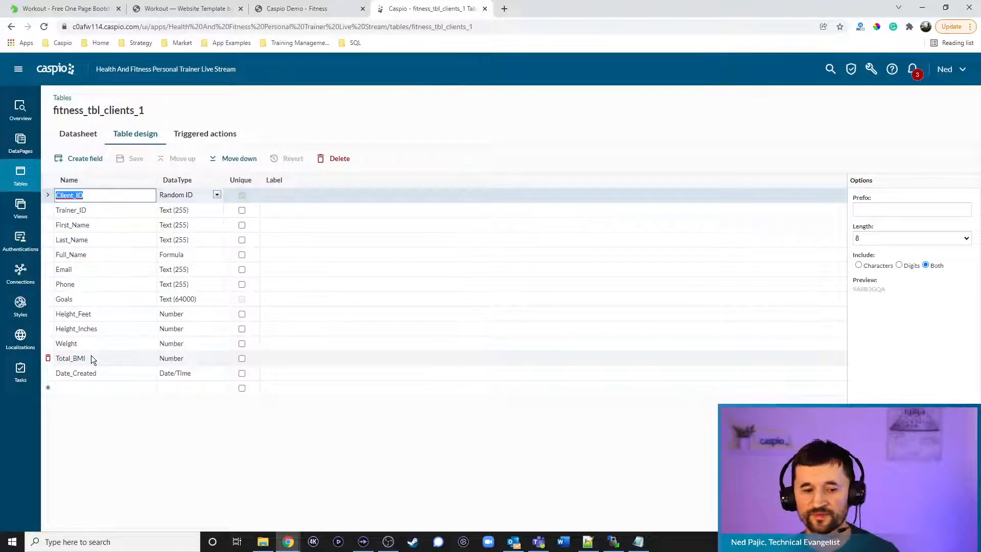
pyautogui.click(27, 182)
pyautogui.moveTo(93, 219)
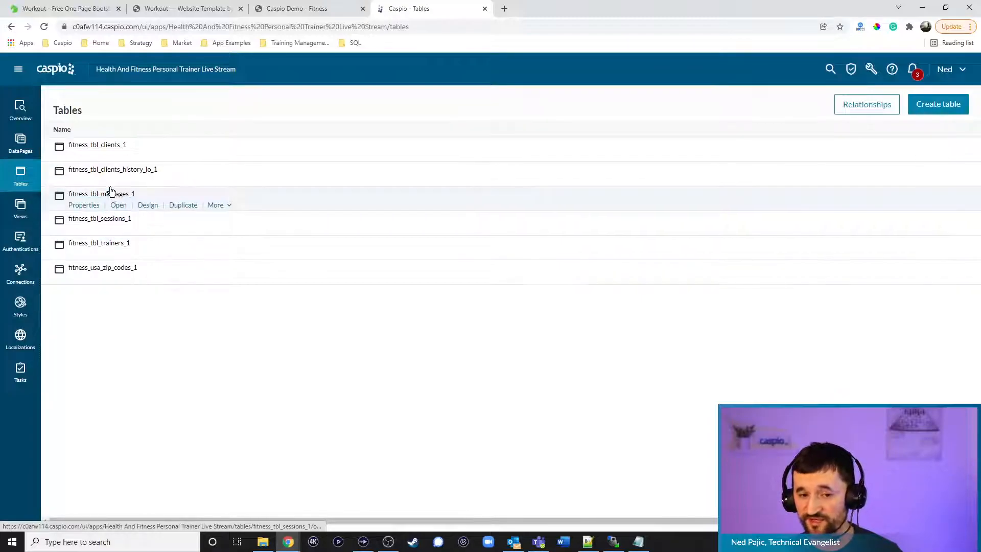
pyautogui.moveTo(106, 149)
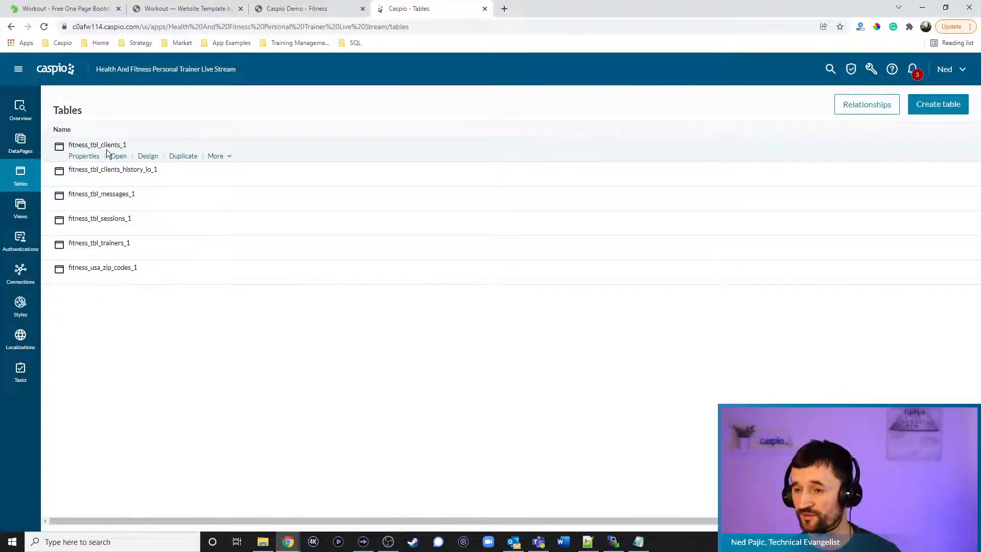
pyautogui.click(145, 228)
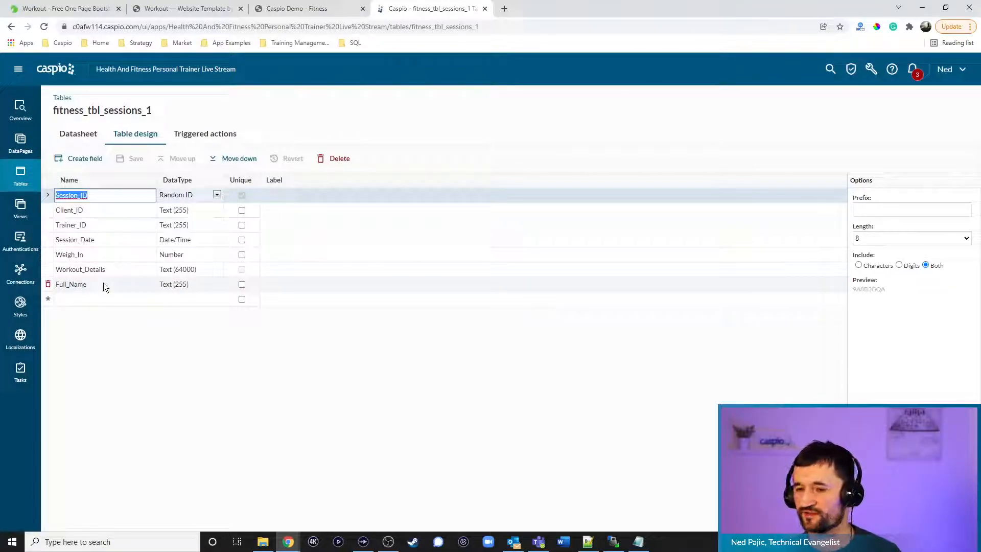
pyautogui.click(23, 178)
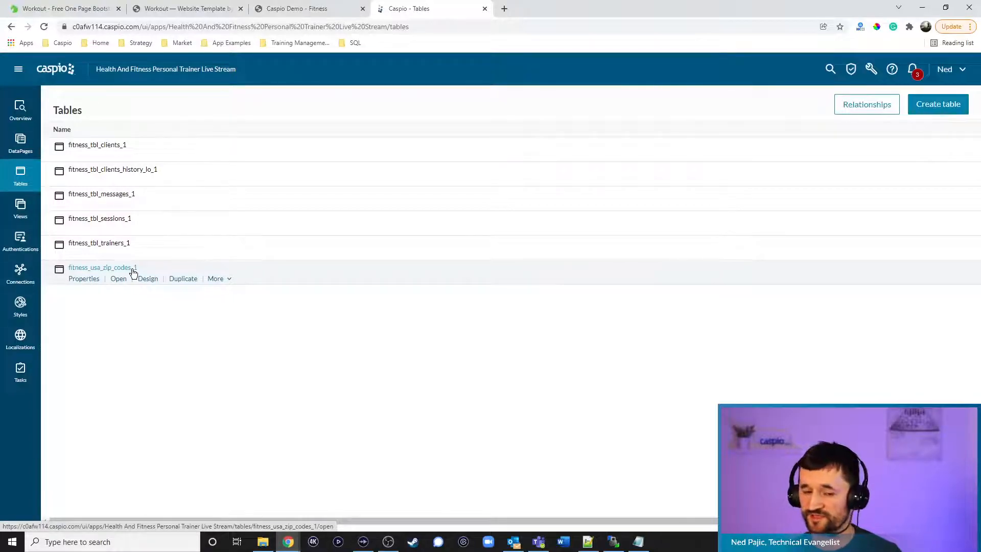
# View the fitness_usa_zip_codes_1 datasheet of 42310 ZIP records, then head back to Tables
pyautogui.click(121, 279)
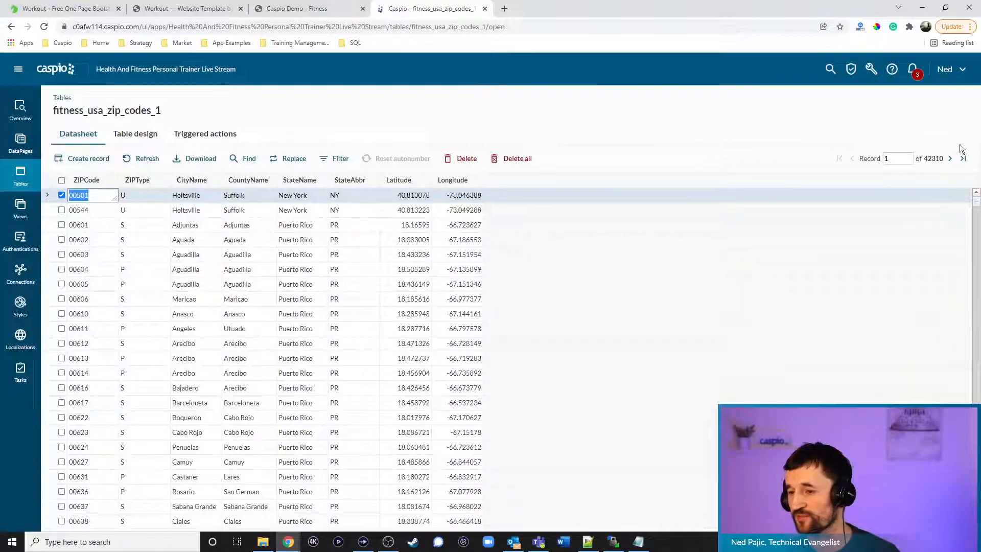
pyautogui.click(15, 176)
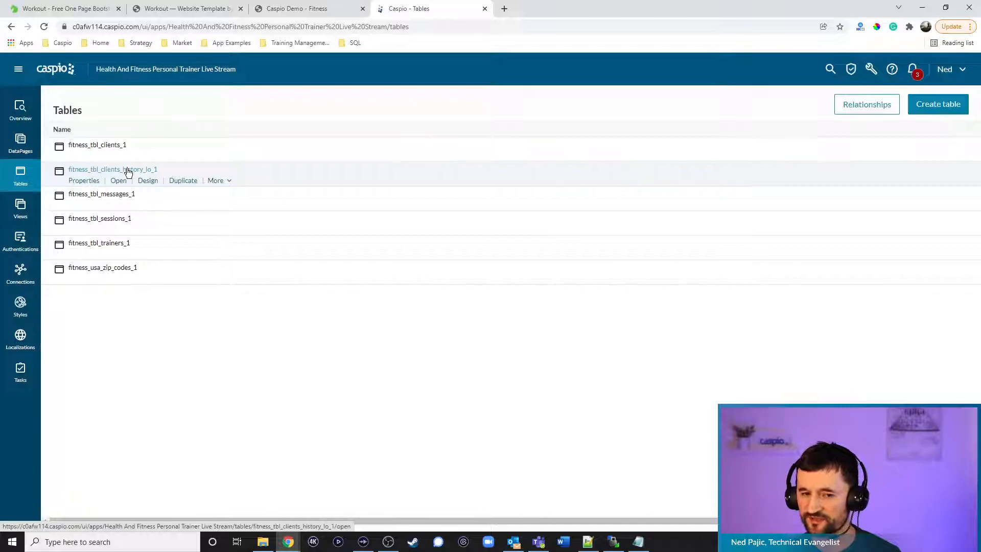
# Show fitness_tbl_clients_1's triggered actions, including the Copy Client Data To History Log trigger
pyautogui.click(216, 157)
pyautogui.click(233, 171)
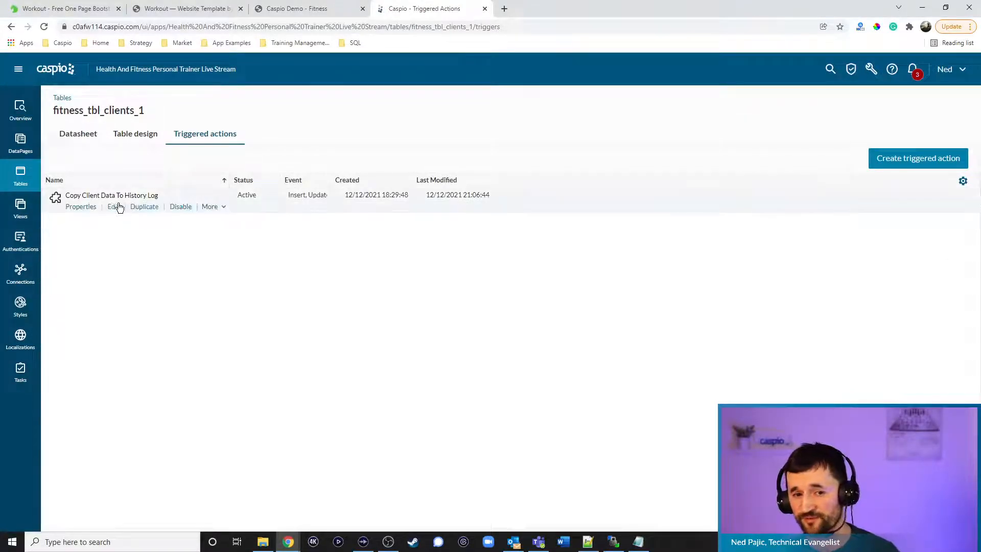
# Inspect the history log trigger's blocks, then list the app's views including fitness_active_trainers_1
pyautogui.click(117, 209)
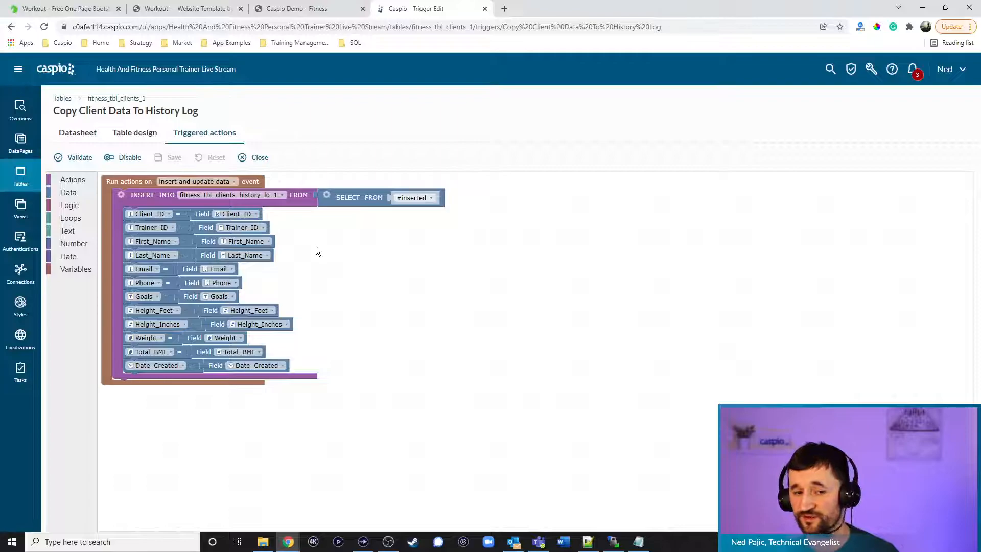
pyautogui.click(21, 176)
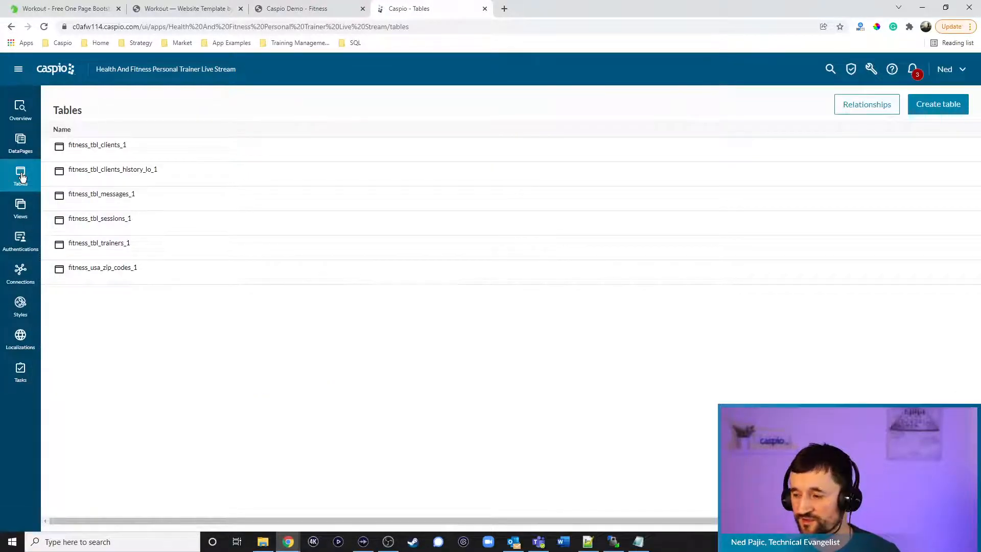
pyautogui.click(21, 209)
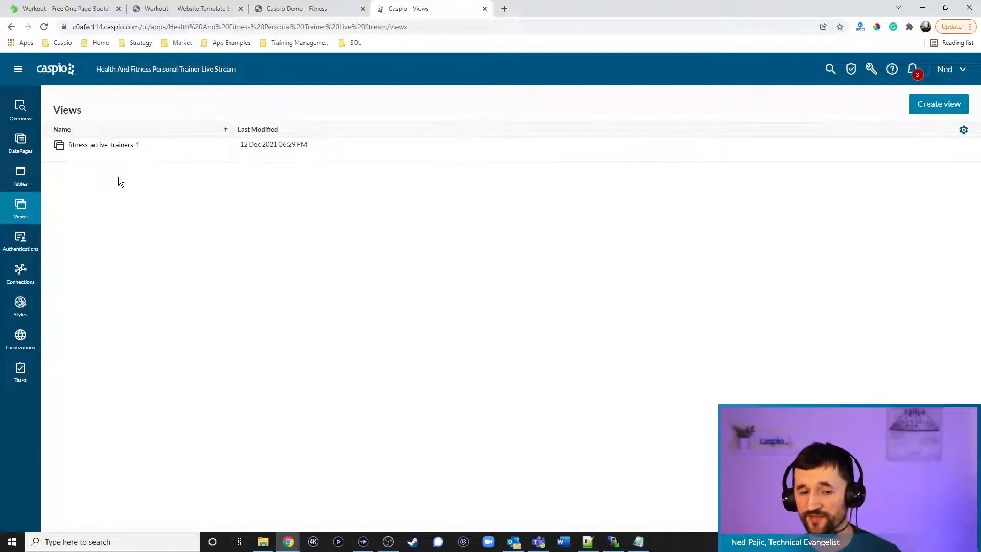
# Browse the app's Authentications, Styles and empty DataPages lists, then bring up index.html in Notepad++
pyautogui.click(20, 244)
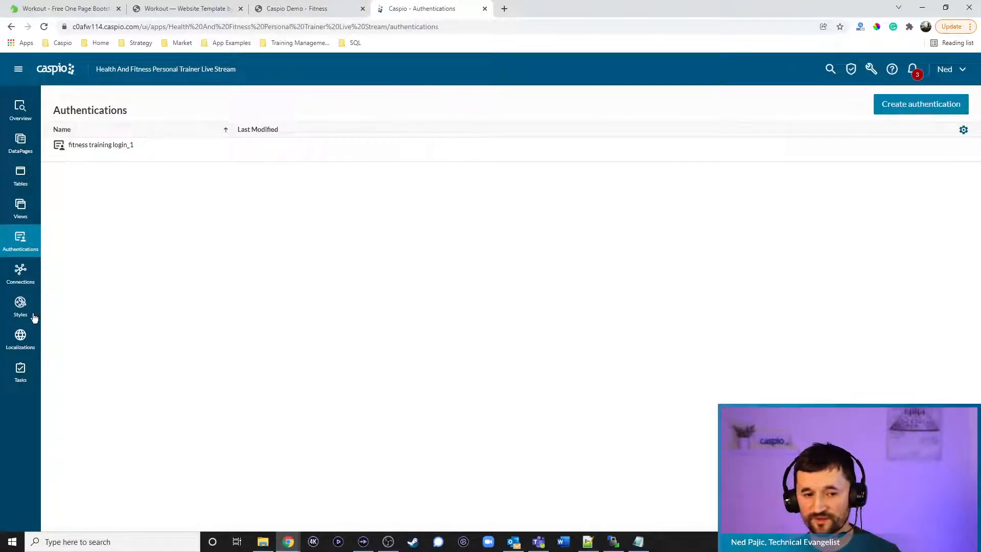
pyautogui.click(18, 310)
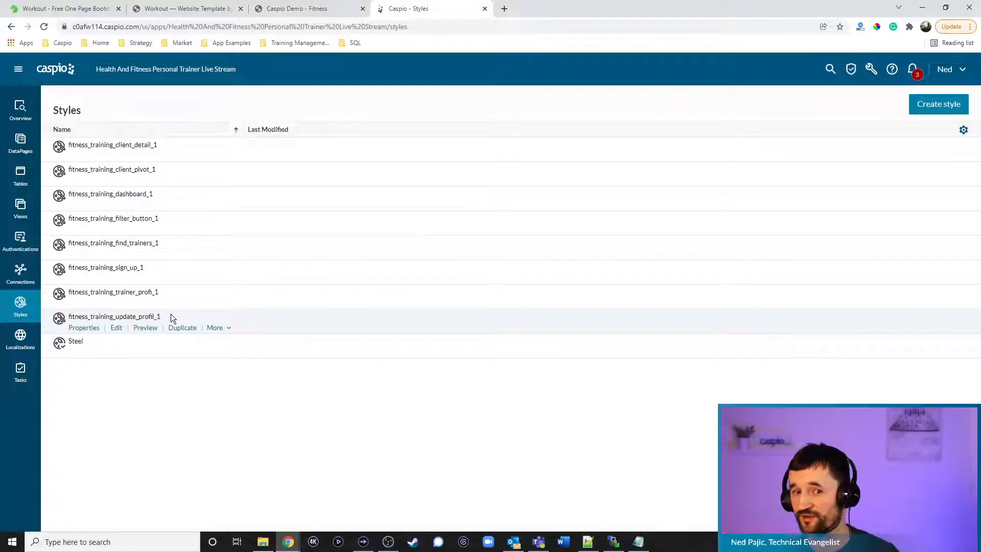
pyautogui.click(26, 147)
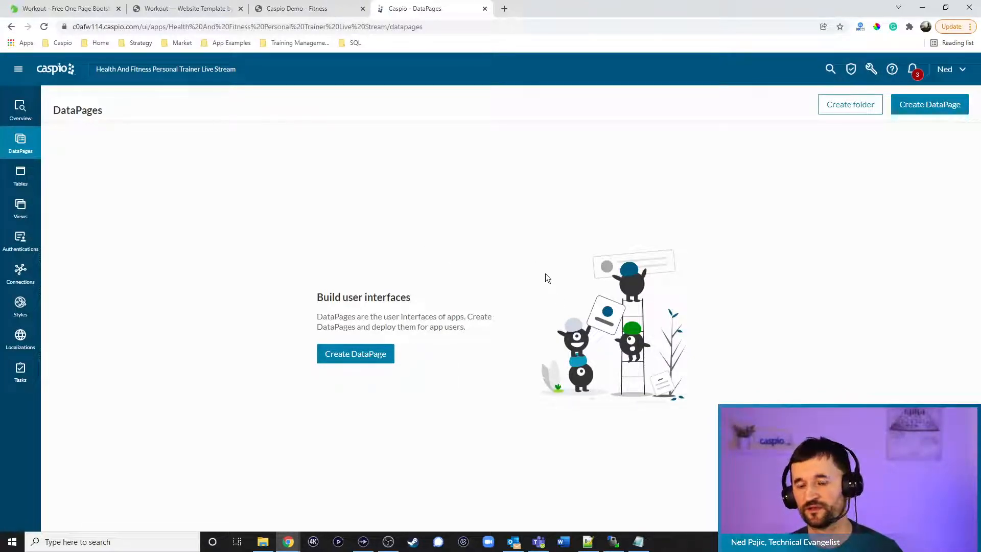
pyautogui.click(589, 543)
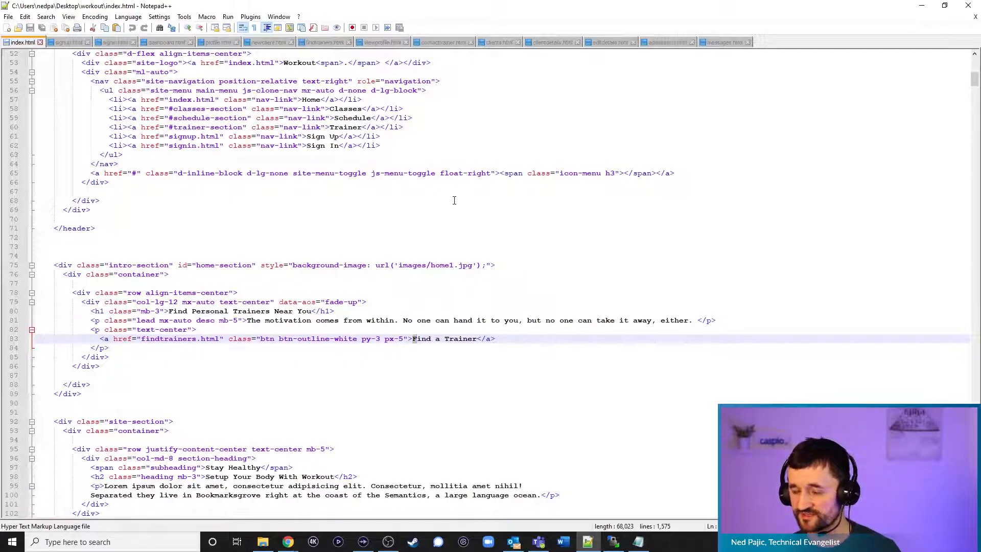
# Review the index, signin and signup.html code and select the SIGN UP DEPLOY CODE placeholder line
pyautogui.click(73, 43)
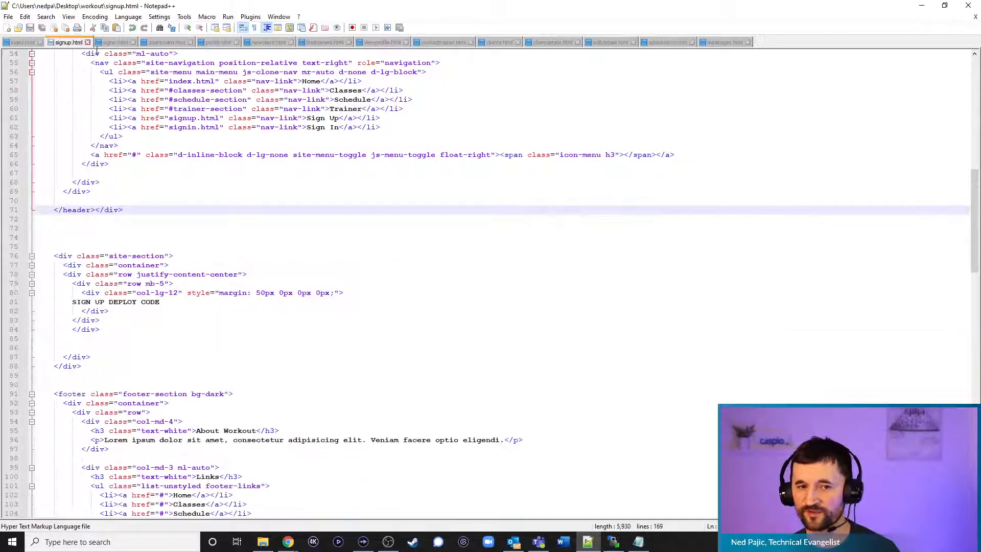
pyautogui.click(110, 44)
pyautogui.click(31, 42)
pyautogui.scroll(4, 89, 91)
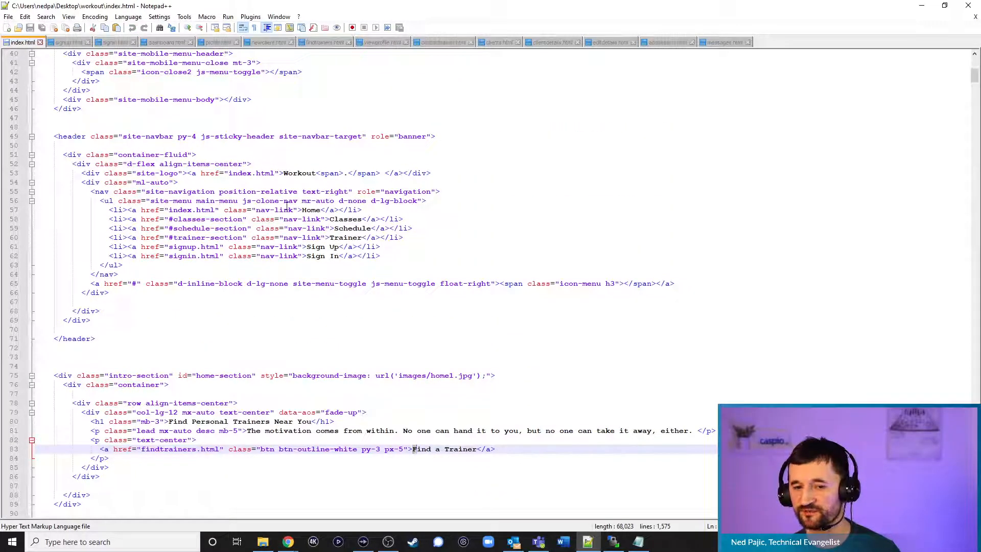
pyautogui.scroll(-3, 394, 232)
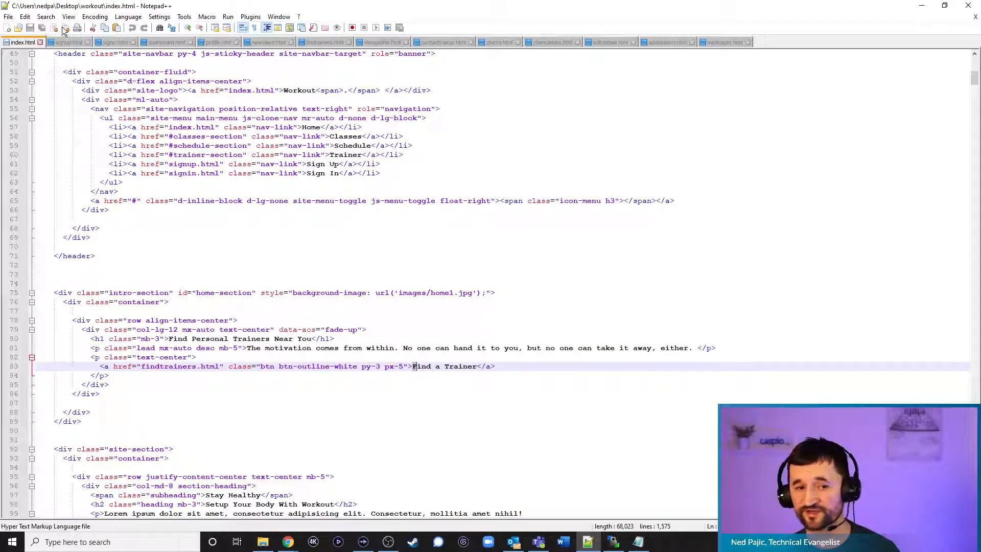
pyautogui.click(69, 43)
pyautogui.moveTo(168, 304); pyautogui.dragTo(63, 306)
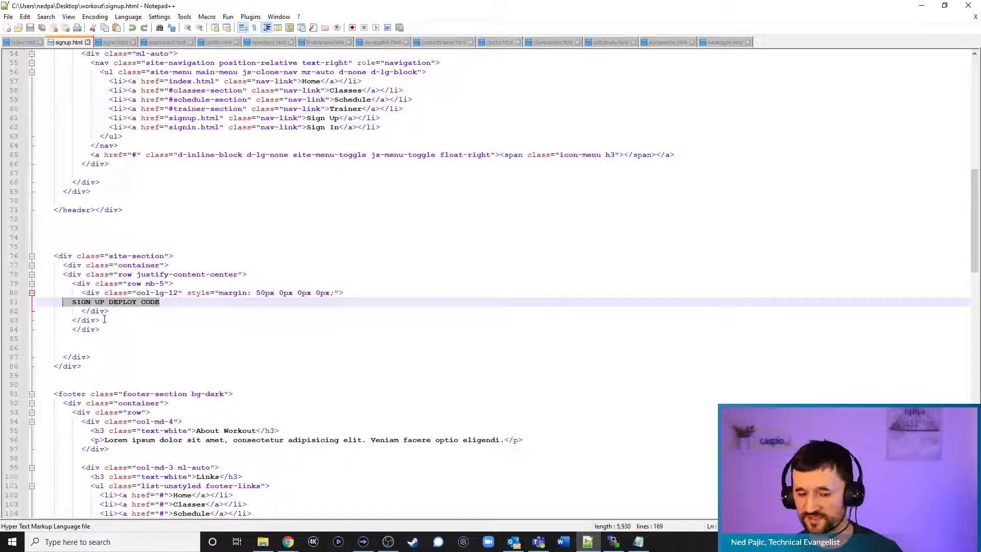
# Upload signup.html to the remote workout folder in the file transfer program
pyautogui.click(613, 542)
pyautogui.moveTo(36, 284)
pyautogui.mouseDown()
pyautogui.moveTo(27, 282)
pyautogui.moveTo(344, 343)
pyautogui.moveTo(568, 340)
pyautogui.moveTo(576, 332)
pyautogui.moveTo(110, 296)
pyautogui.moveTo(40, 278)
pyautogui.moveTo(49, 284)
pyautogui.mouseUp()
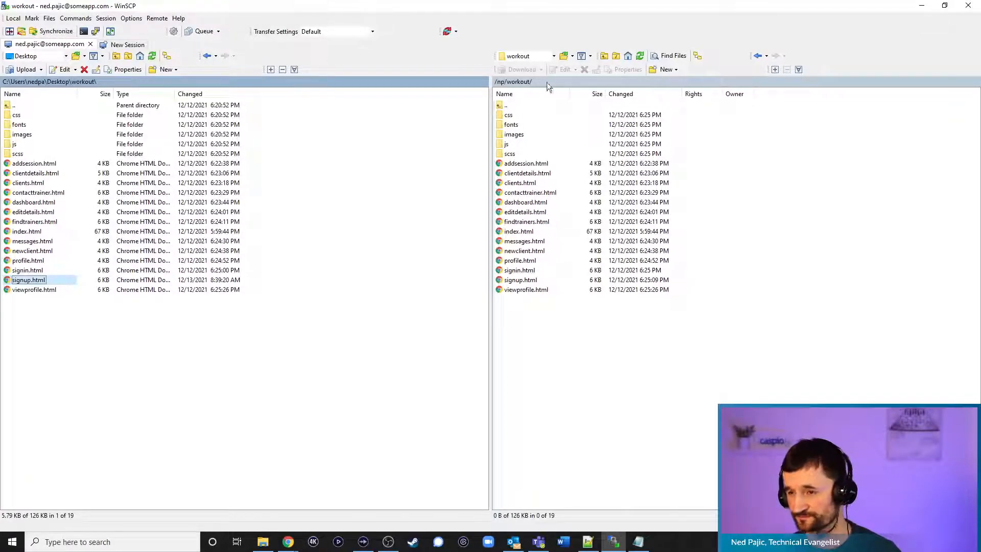
pyautogui.hotkey('alt', 'Tab')
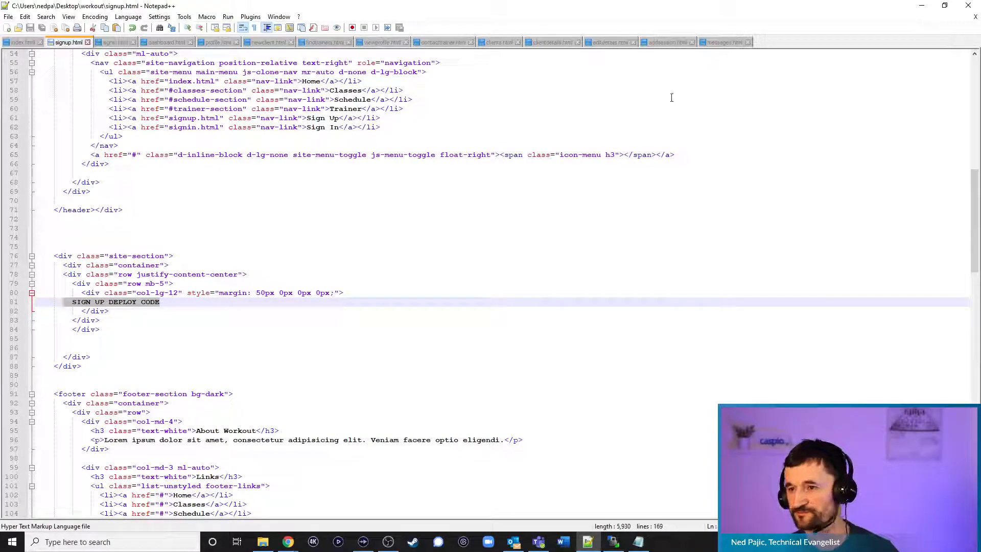
pyautogui.click(279, 547)
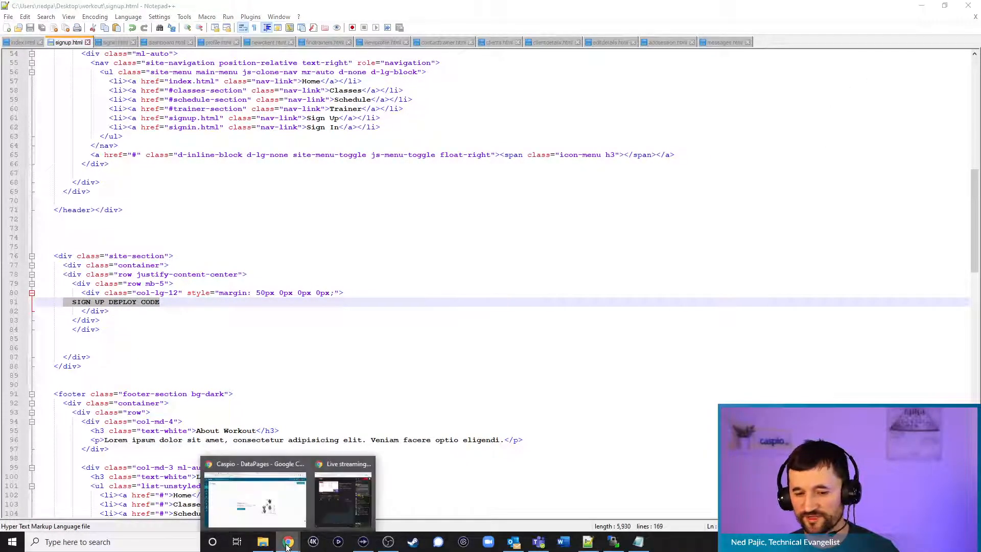
# Create the Public and Trainers DataPage folders
pyautogui.click(247, 514)
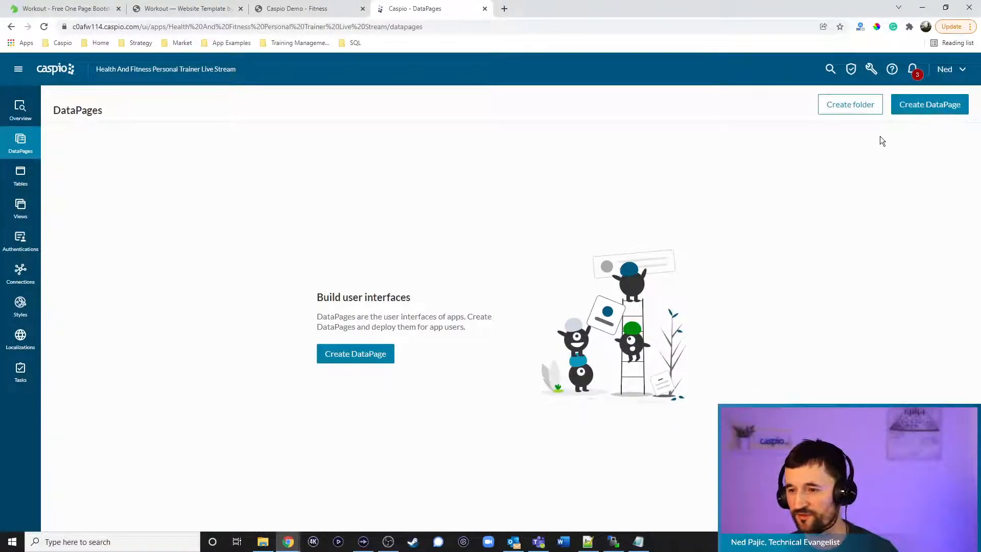
pyautogui.click(851, 106)
pyautogui.write('Public')
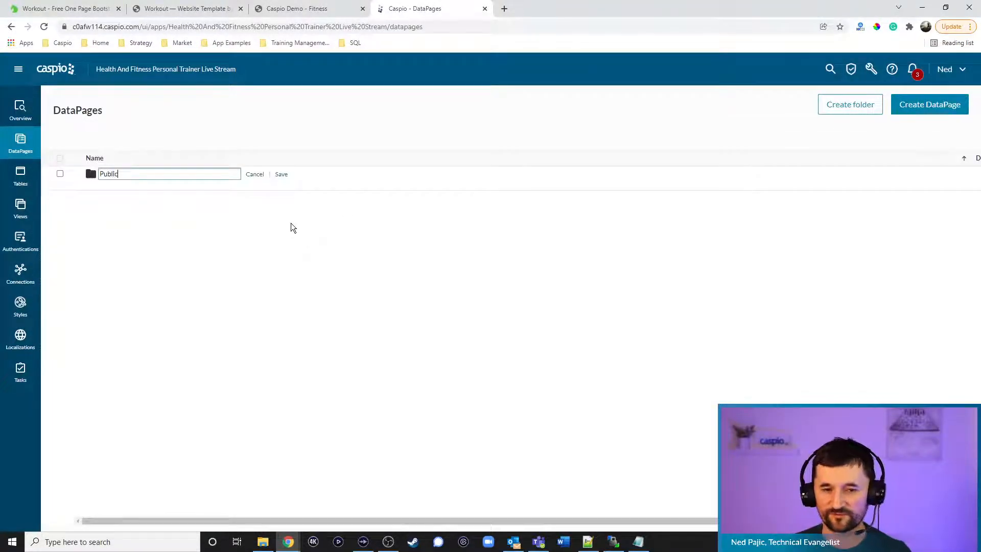
pyautogui.press('Return')
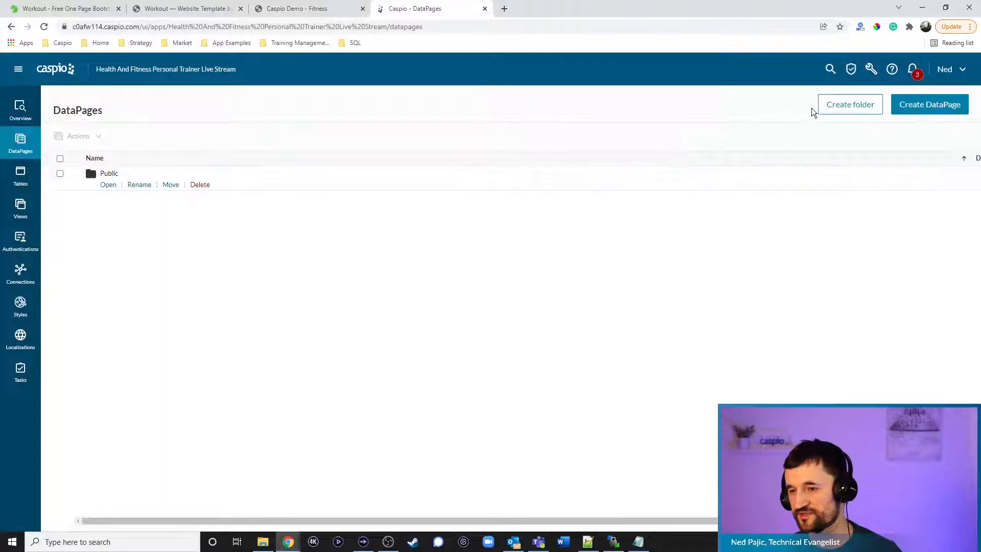
pyautogui.click(828, 114)
pyautogui.write('Trainers')
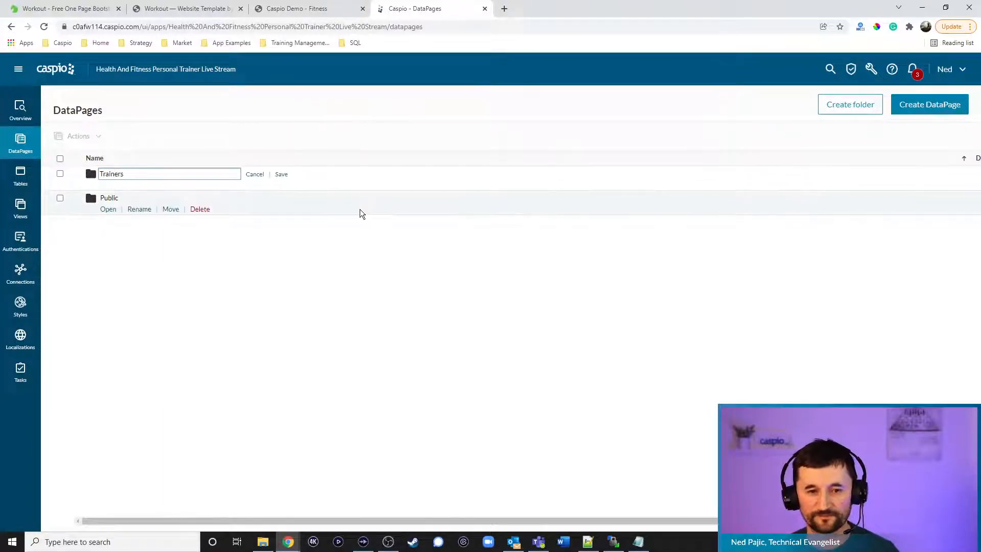
pyautogui.click(280, 174)
# In the Public folder, start a Submission Form DataPage on the fitness_tbl_trainers_1 table
pyautogui.click(108, 184)
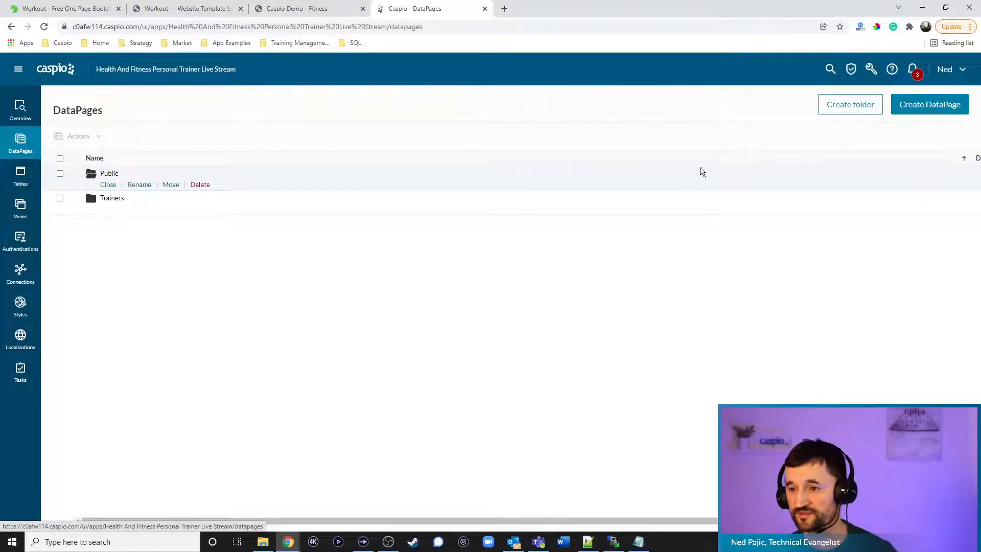
pyautogui.click(904, 105)
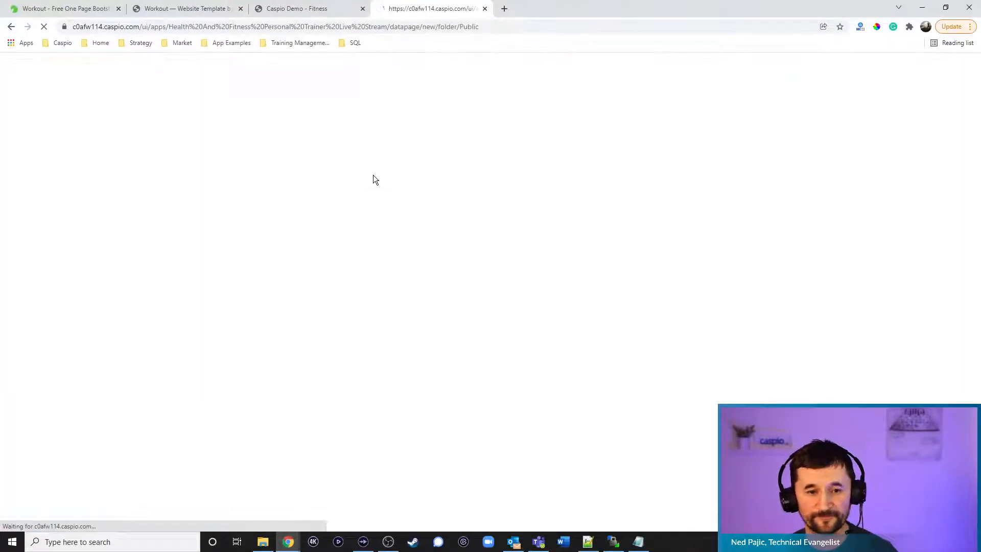
pyautogui.click(349, 380)
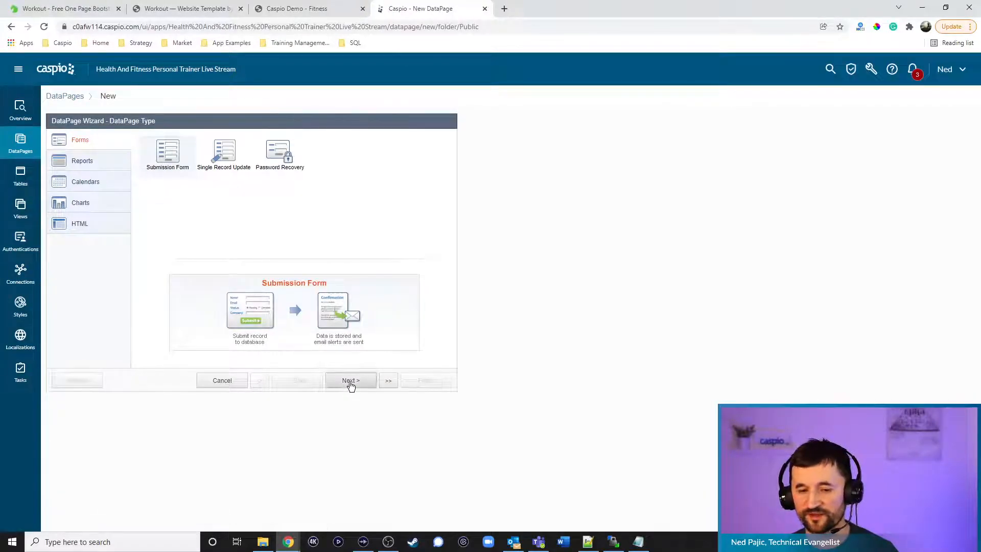
pyautogui.click(130, 171)
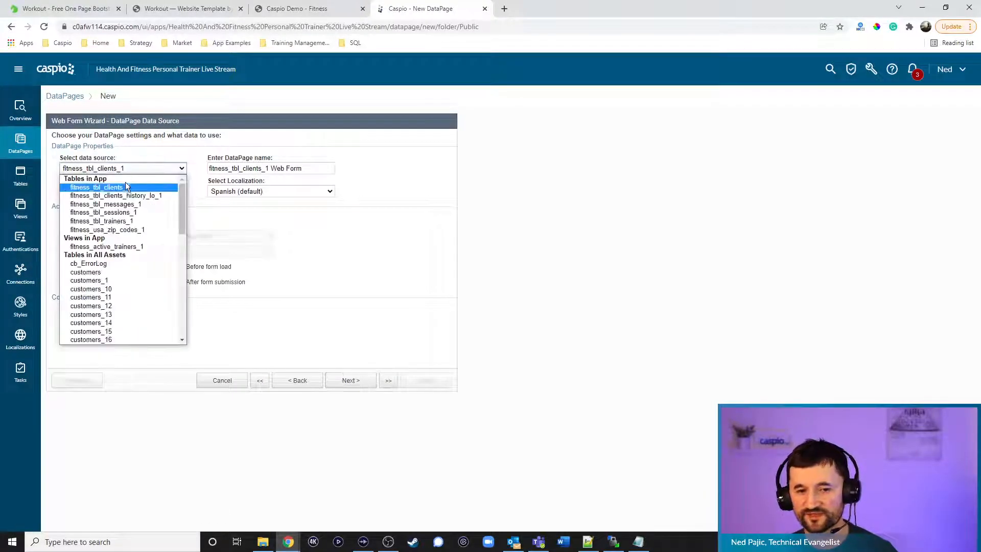
pyautogui.click(131, 221)
# Name it 'Sign up form' with fitness_training_sign_up_1 style and English localization
pyautogui.moveTo(323, 169); pyautogui.dragTo(50, 154)
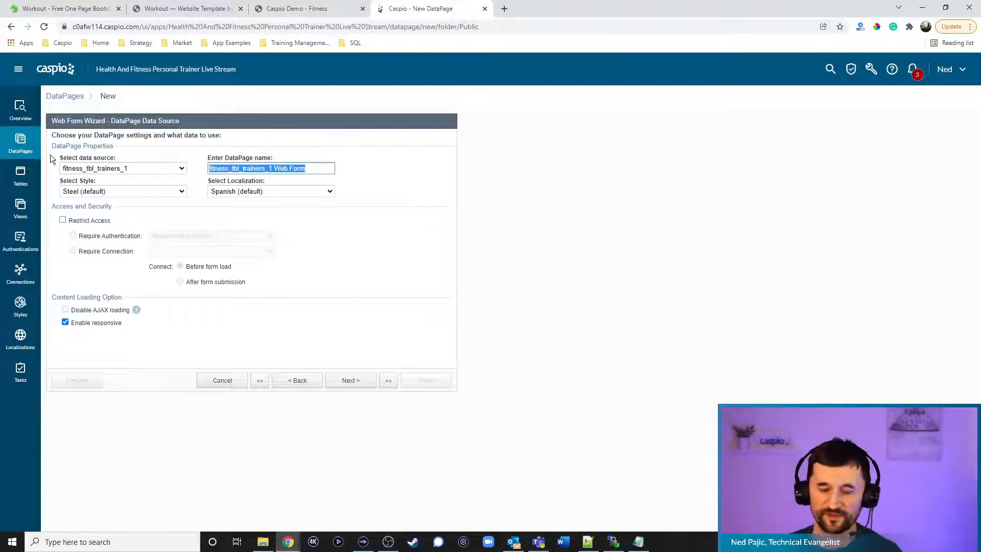
pyautogui.press('BackSpace')
pyautogui.write('Sign up form')
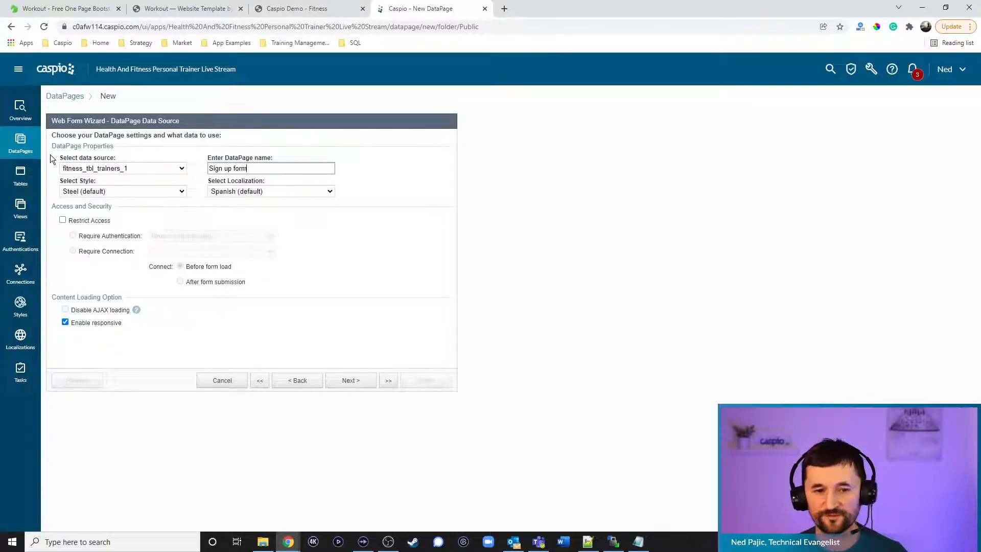
pyautogui.click(104, 193)
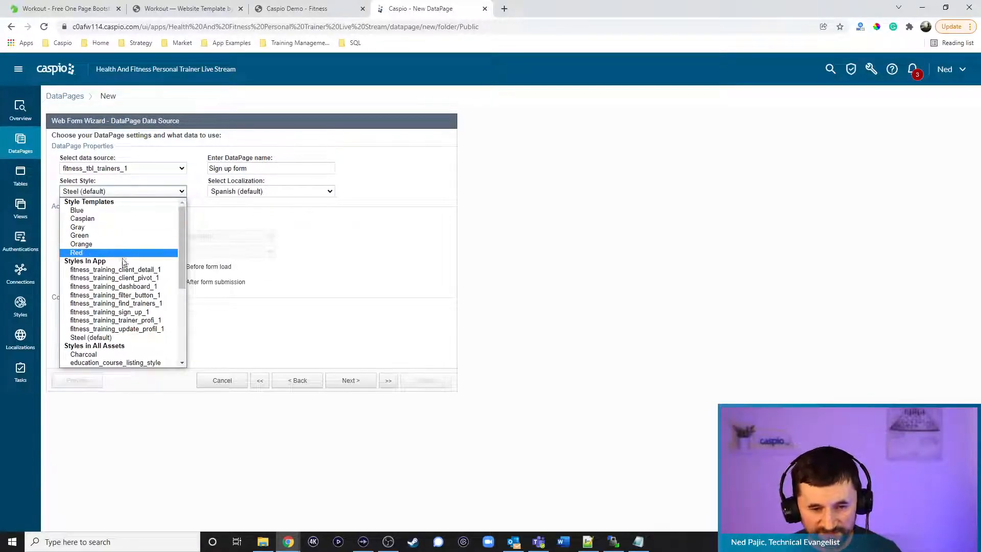
pyautogui.click(140, 311)
pyautogui.click(265, 192)
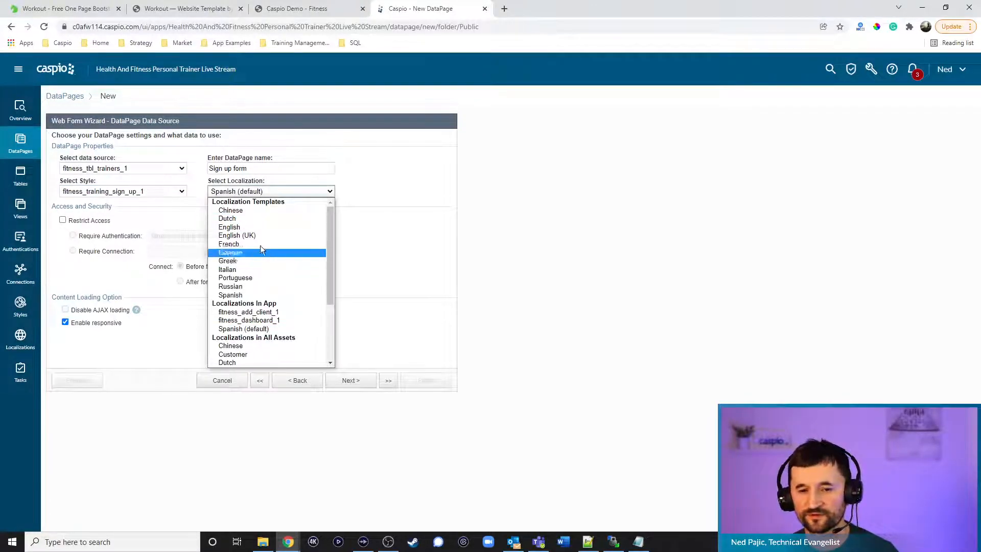
pyautogui.click(248, 227)
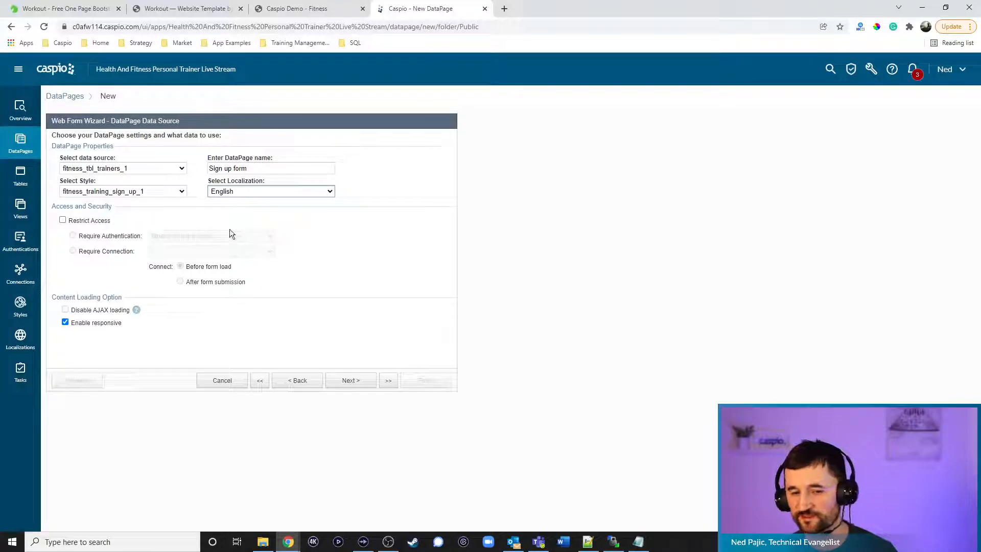
pyautogui.click(359, 381)
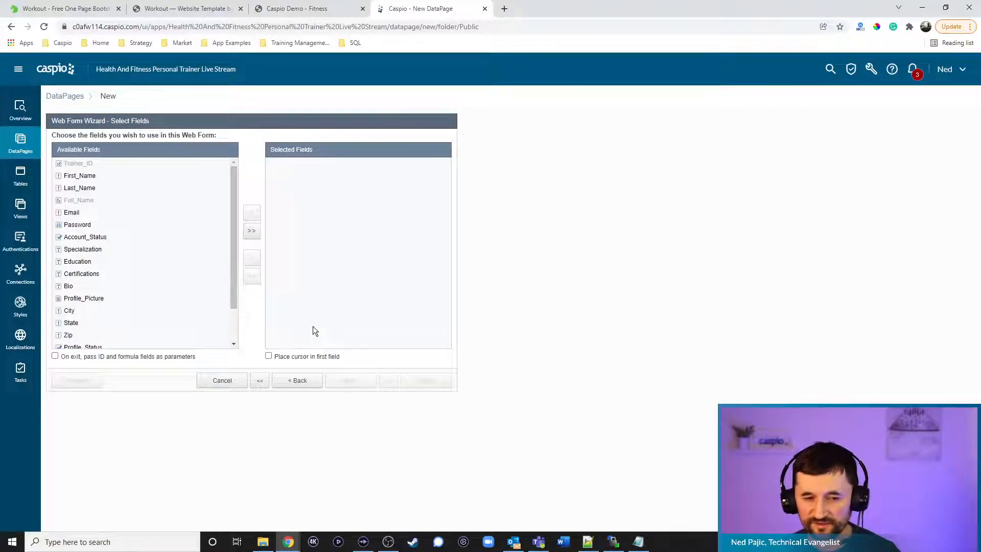
# Move First_Name, Last_Name, Email, Password and Account_Status into Selected Fields
pyautogui.click(94, 176)
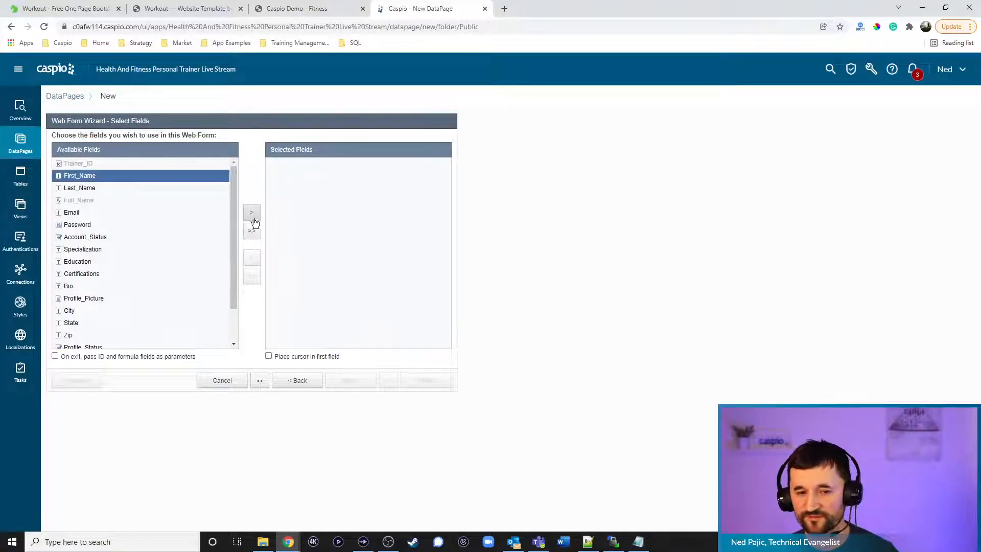
pyautogui.click(253, 214)
pyautogui.click(252, 215)
pyautogui.click(252, 215)
pyautogui.click(254, 217)
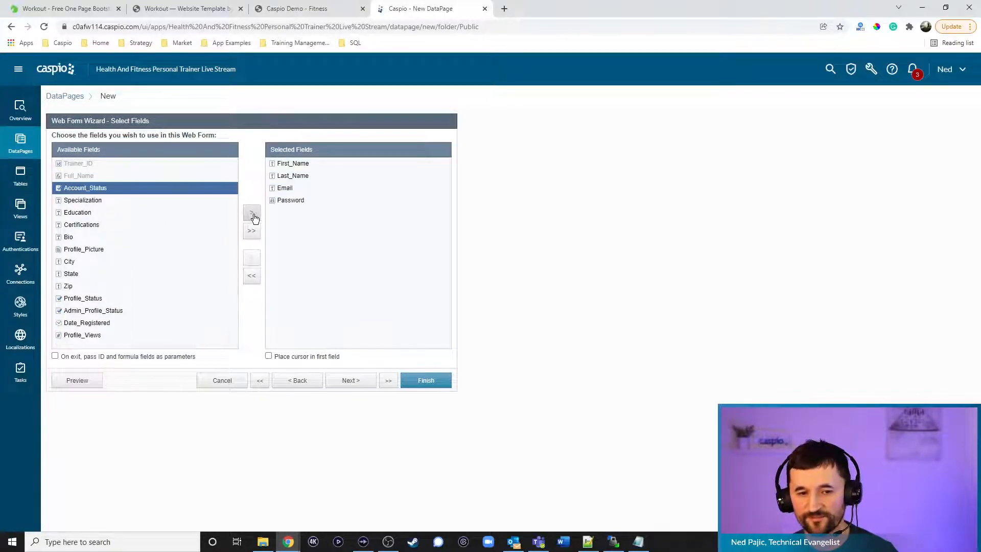
pyautogui.click(251, 215)
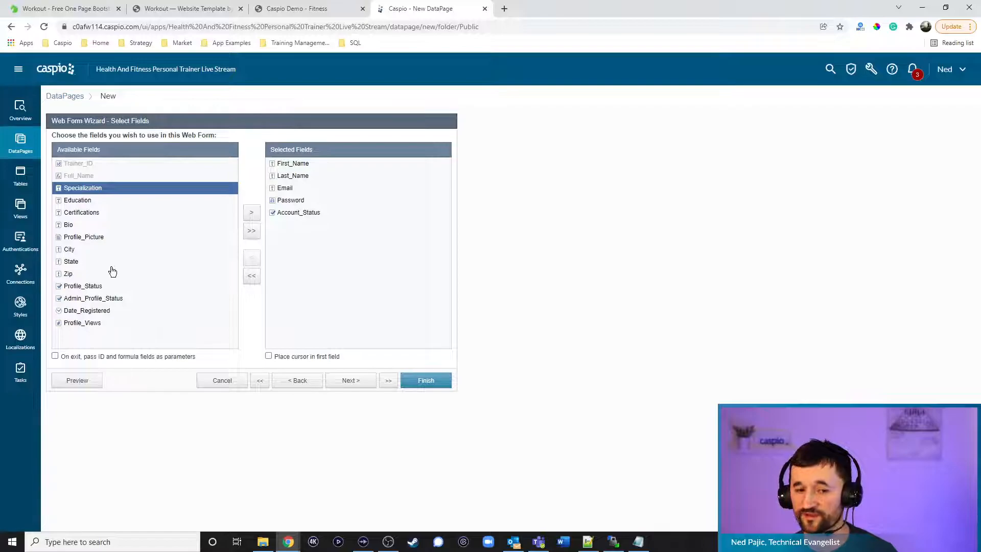
# Add a plain HTML block with the heading '<h2>Start Your 30-Day Trial</h2>'
pyautogui.click(351, 381)
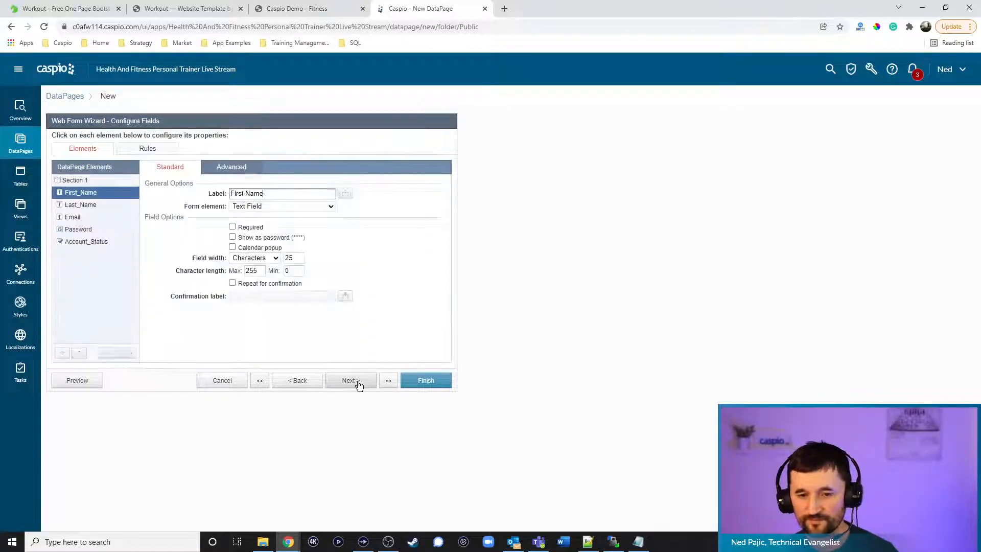
pyautogui.click(121, 354)
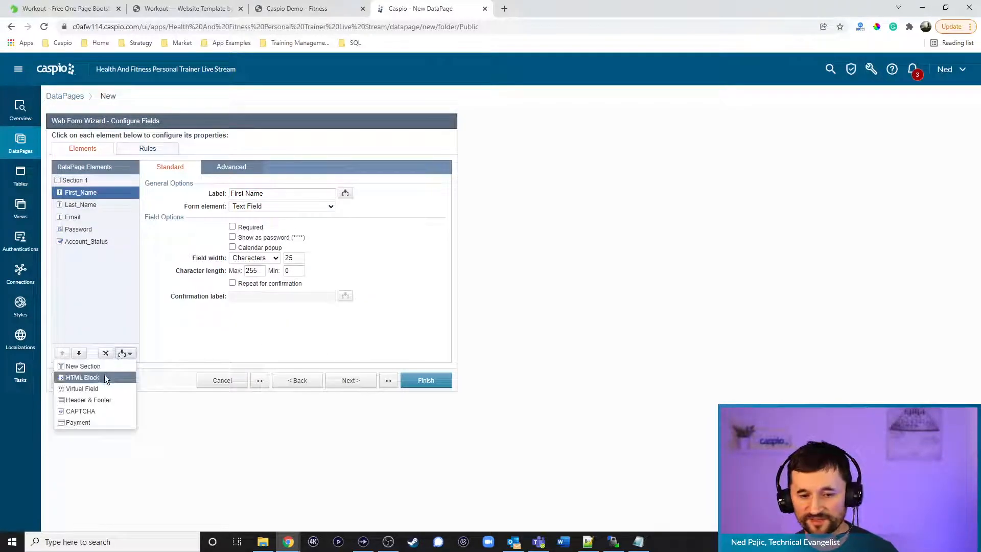
pyautogui.click(82, 378)
pyautogui.click(238, 168)
pyautogui.click(233, 193)
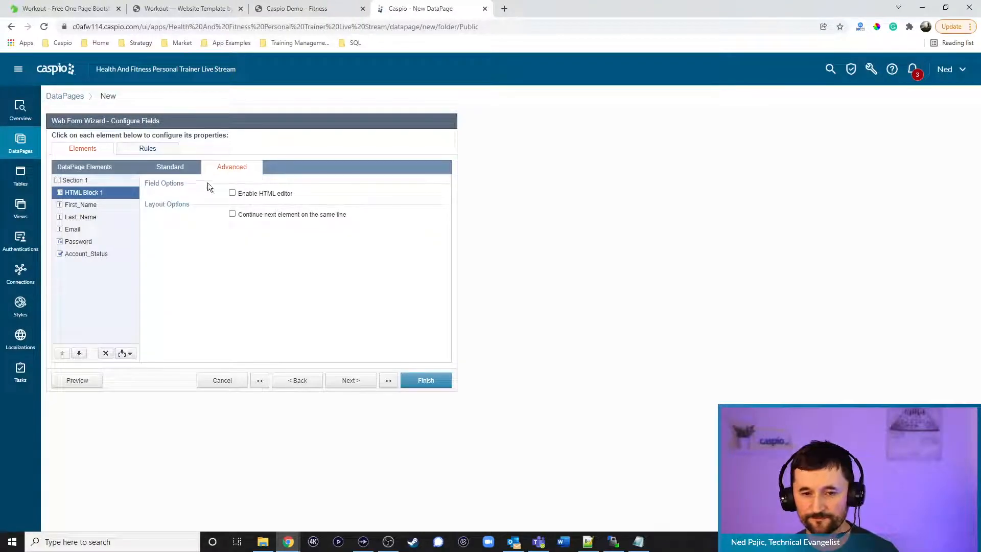
pyautogui.click(170, 167)
pyautogui.write('<h2')
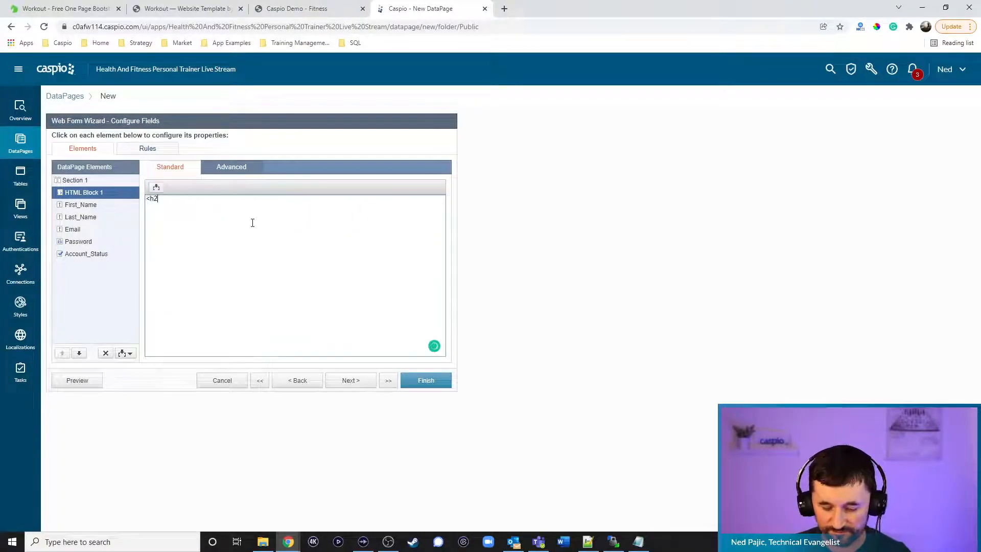
pyautogui.write('>Start Your 3')
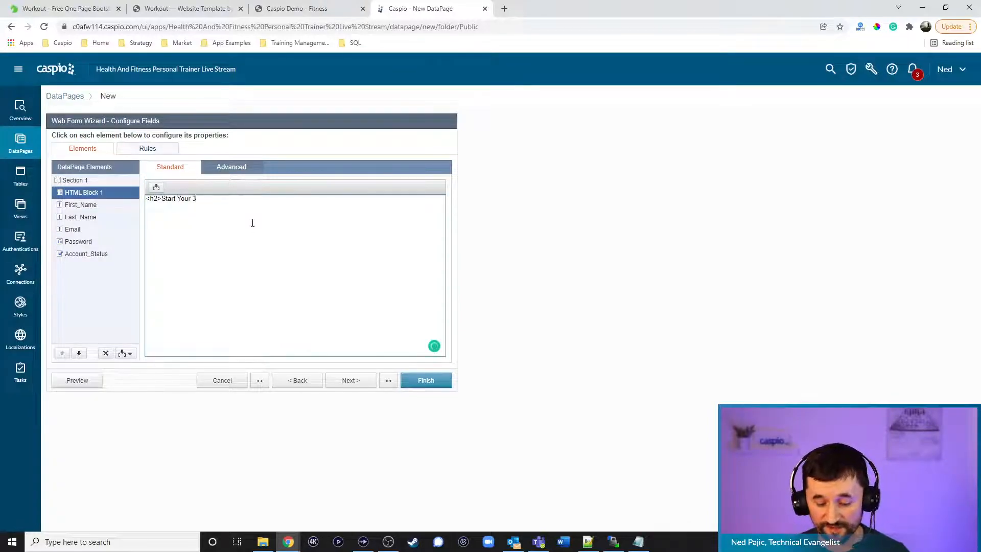
pyautogui.write('0-Day Trial')
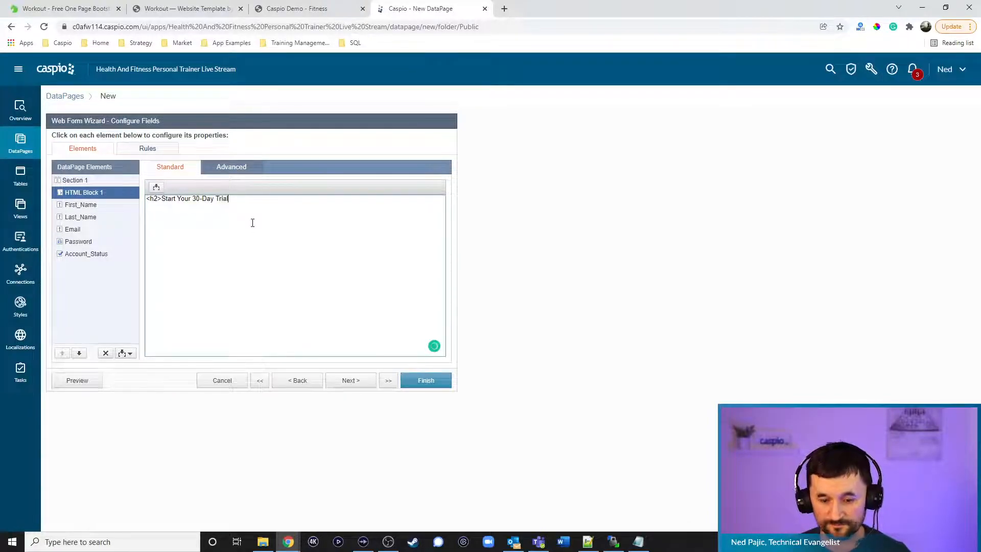
pyautogui.write('</h2>')
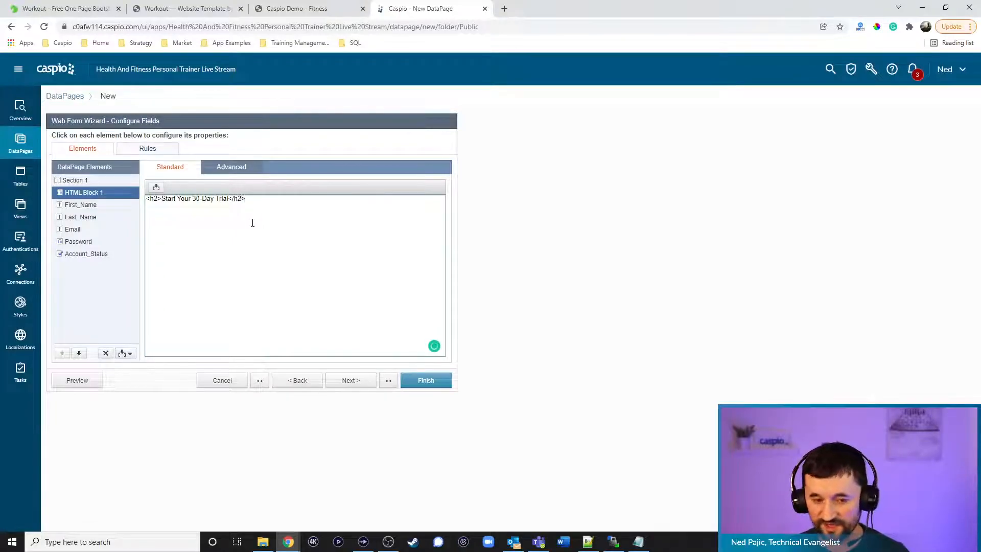
# Give First_Name the placeholder 'First Name', no label, and keep the next field on the same line
pyautogui.click(86, 207)
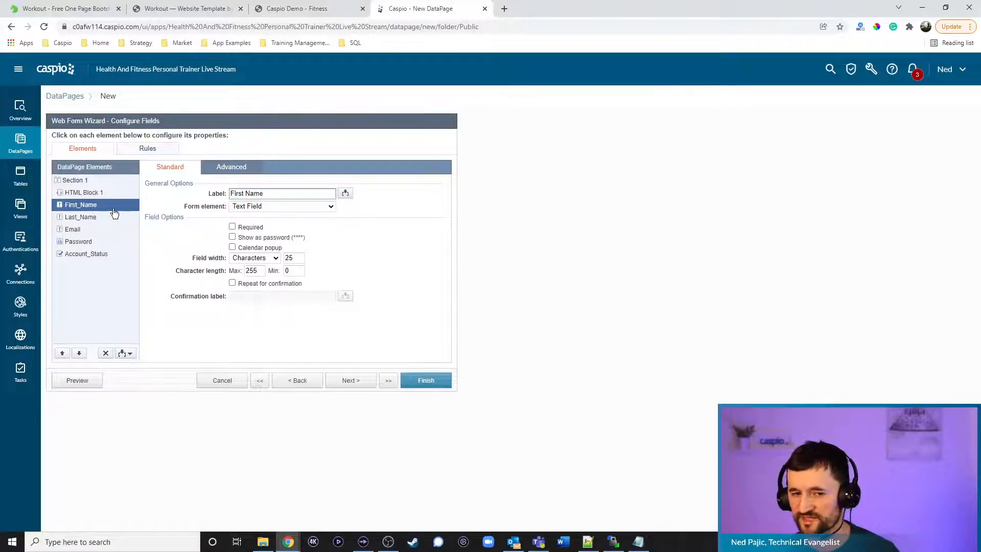
pyautogui.click(231, 167)
pyautogui.click(259, 226)
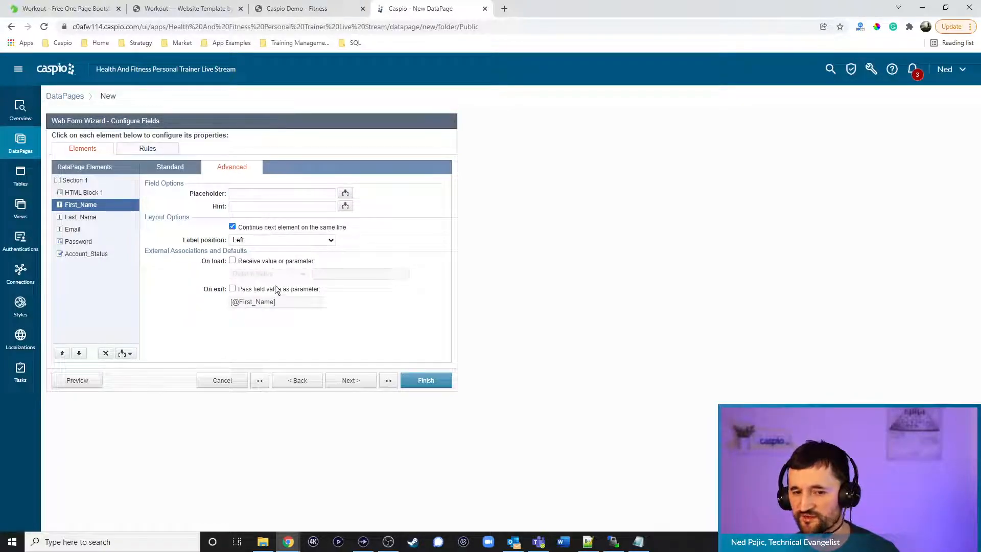
pyautogui.click(260, 240)
pyautogui.click(257, 265)
pyautogui.click(249, 193)
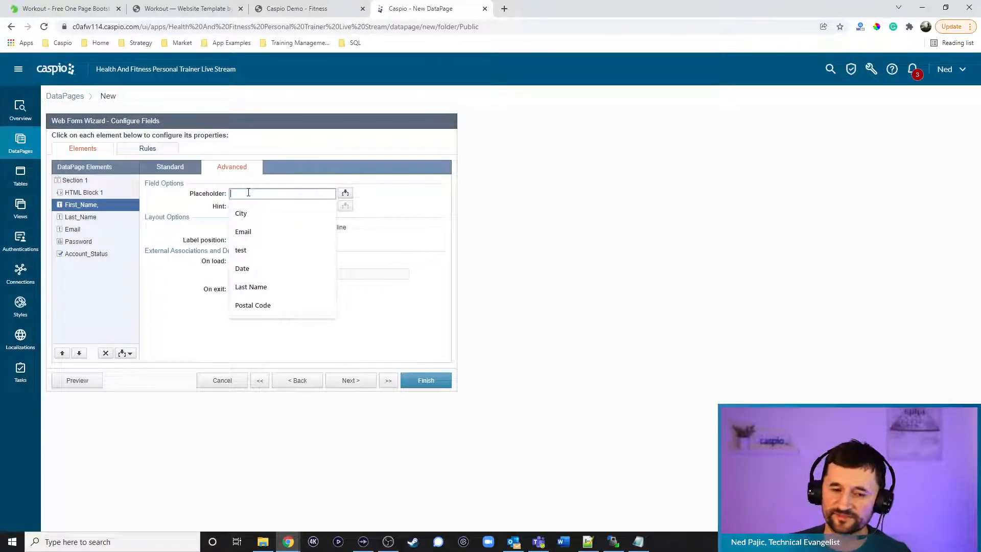
pyautogui.write('First Name')
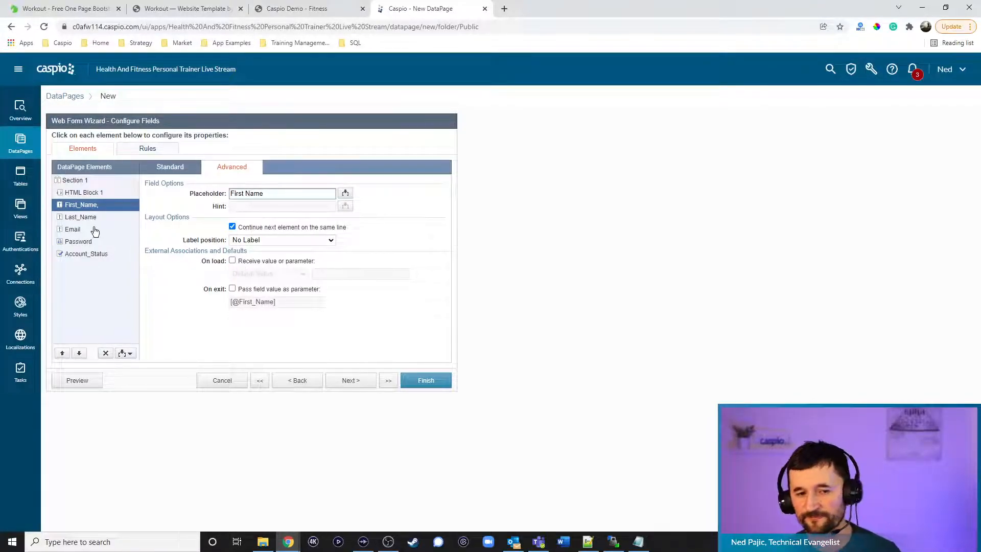
# Give Last_Name the placeholder 'Last Name' and no label
pyautogui.click(80, 217)
pyautogui.click(275, 193)
pyautogui.write('Last Name')
pyautogui.click(263, 241)
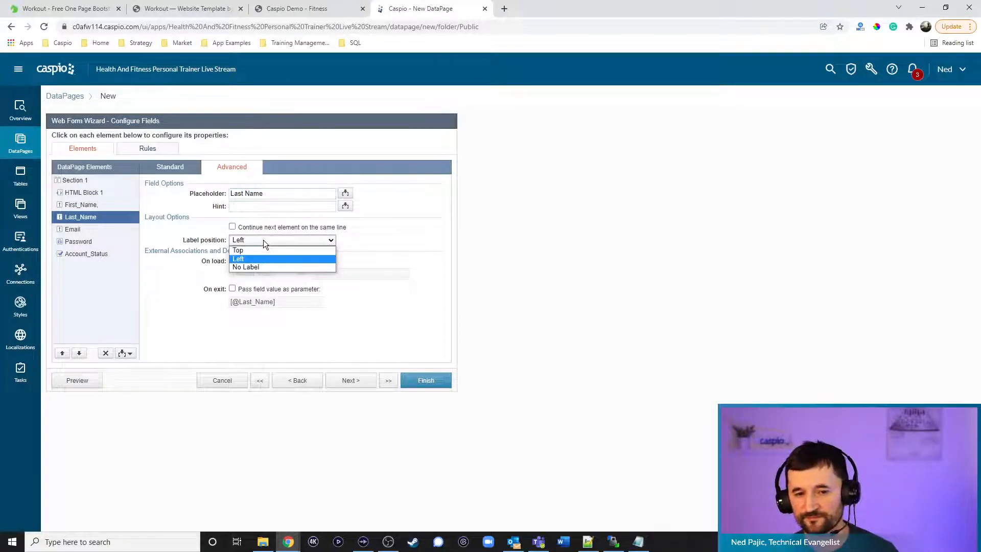
pyautogui.click(264, 250)
pyautogui.click(236, 244)
pyautogui.click(237, 266)
pyautogui.click(97, 217)
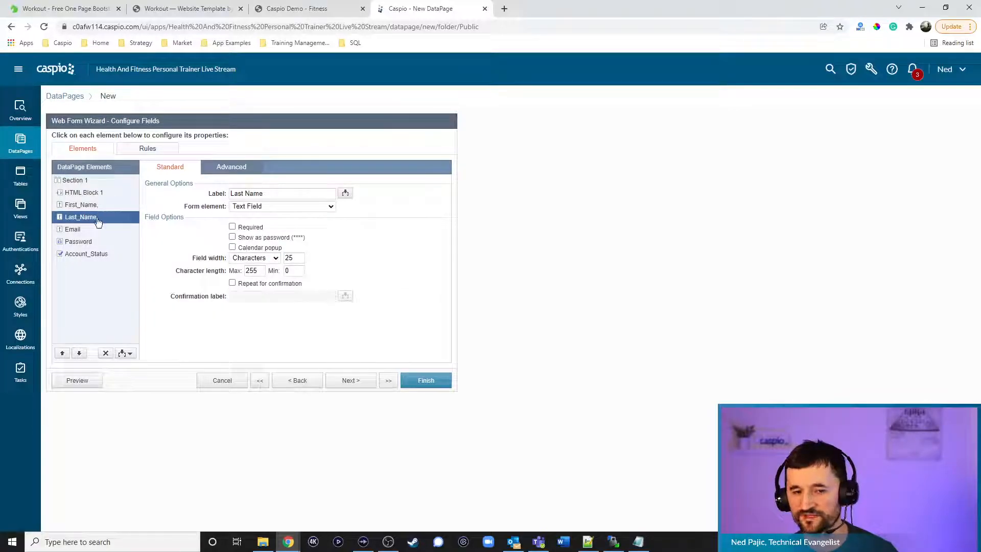
# Give Email the placeholder 'Email', no label, and a 568-pixel field width
pyautogui.click(75, 230)
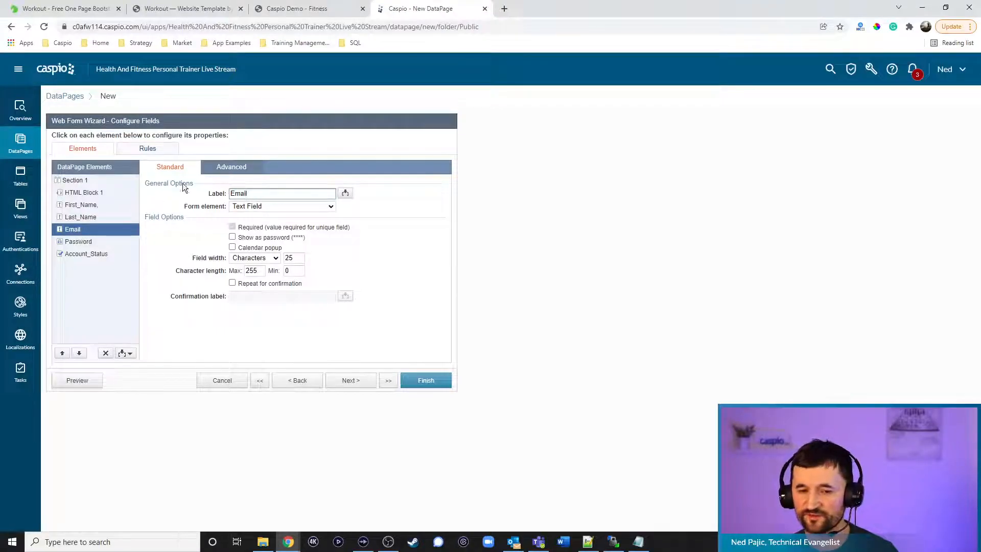
pyautogui.click(228, 168)
pyautogui.click(249, 192)
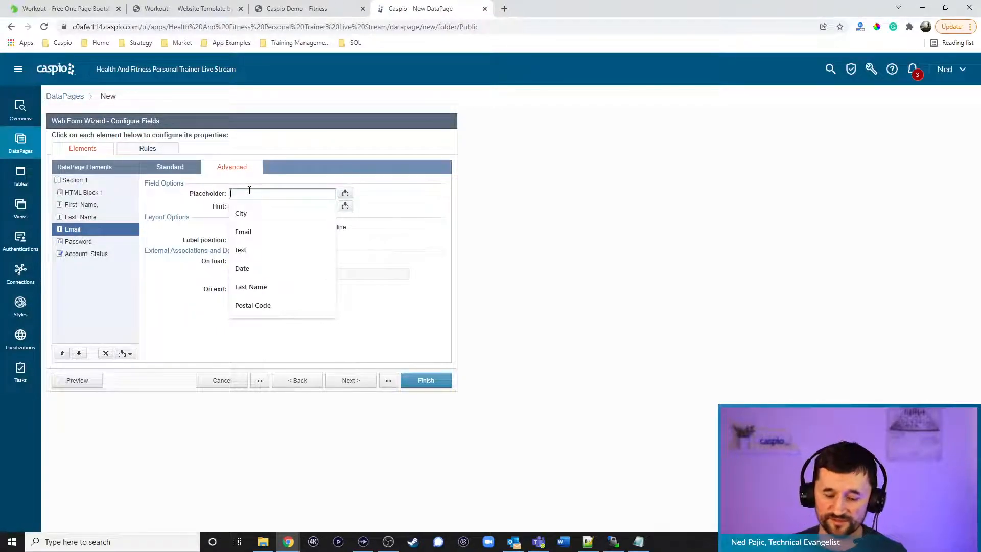
pyautogui.click(258, 233)
pyautogui.click(262, 241)
pyautogui.click(262, 263)
pyautogui.click(170, 167)
pyautogui.click(252, 258)
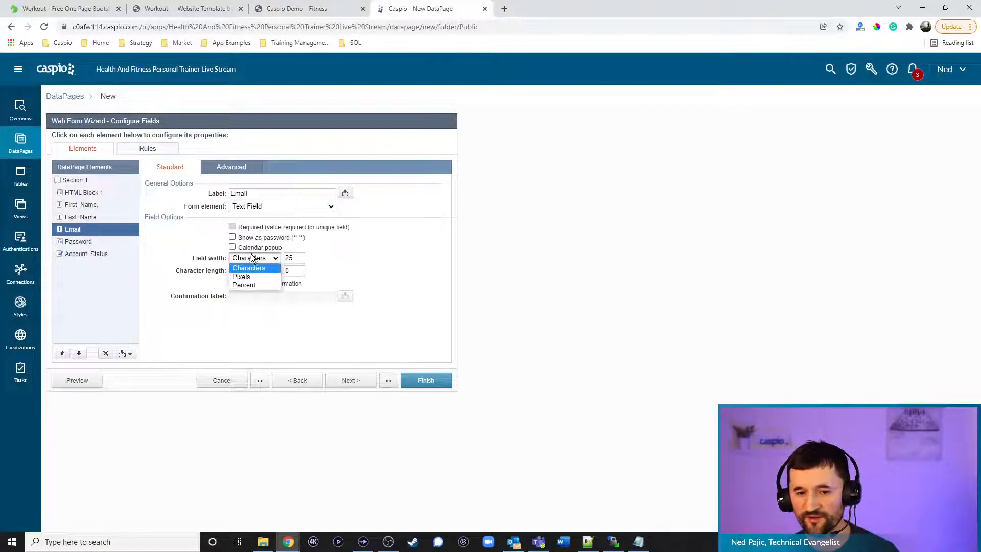
pyautogui.click(254, 276)
pyautogui.write('568')
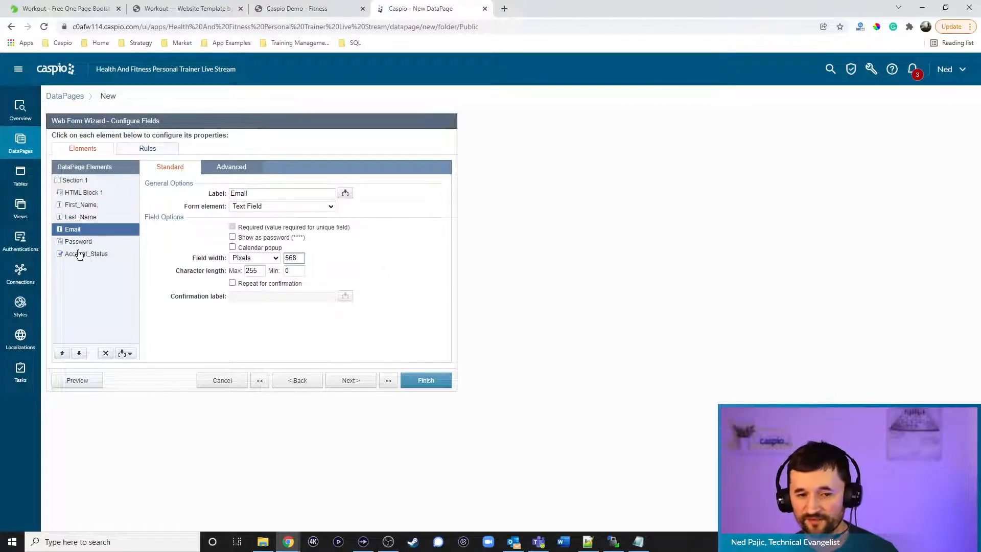
# Show password strength for Password with placeholders 'Create Password' and 'Confirm Password'
pyautogui.click(78, 243)
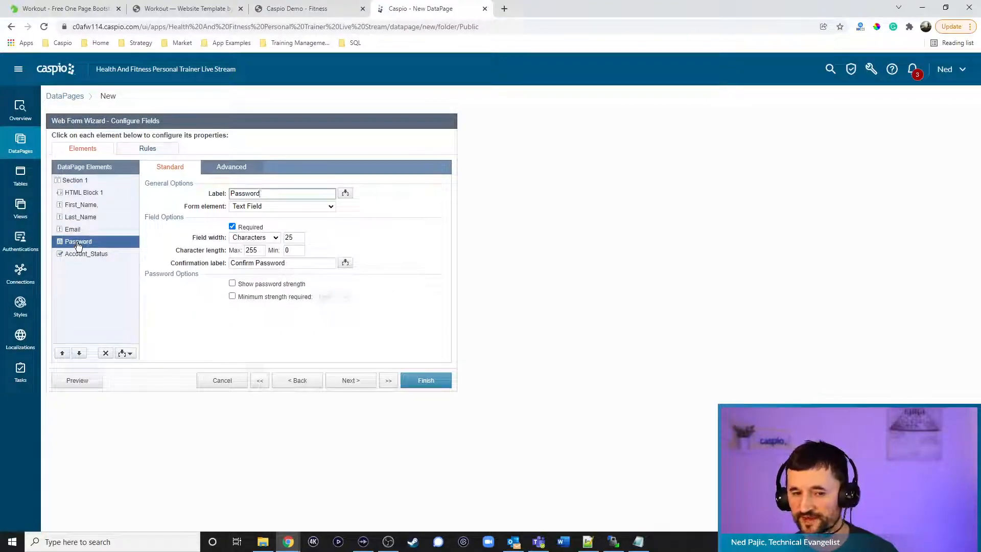
pyautogui.click(274, 206)
pyautogui.click(277, 210)
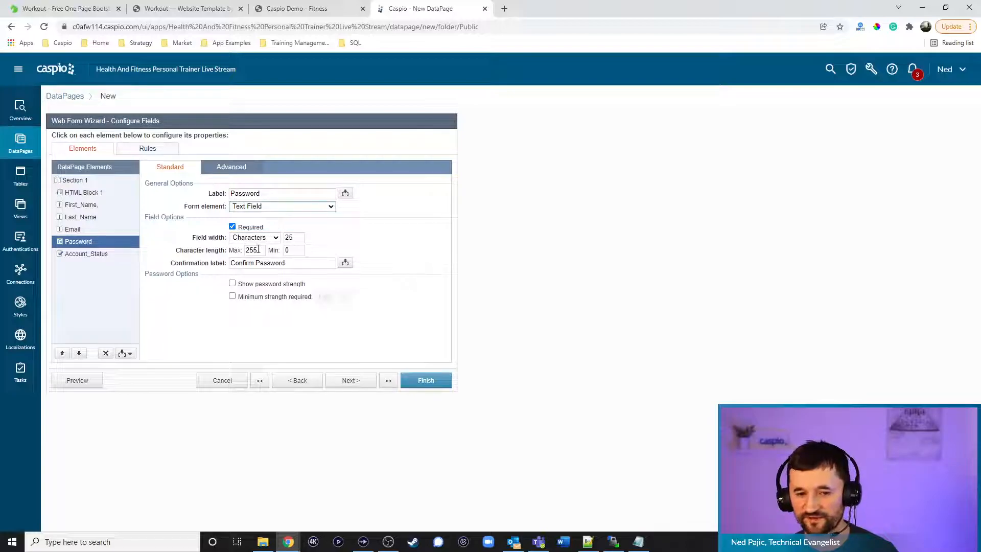
pyautogui.click(254, 282)
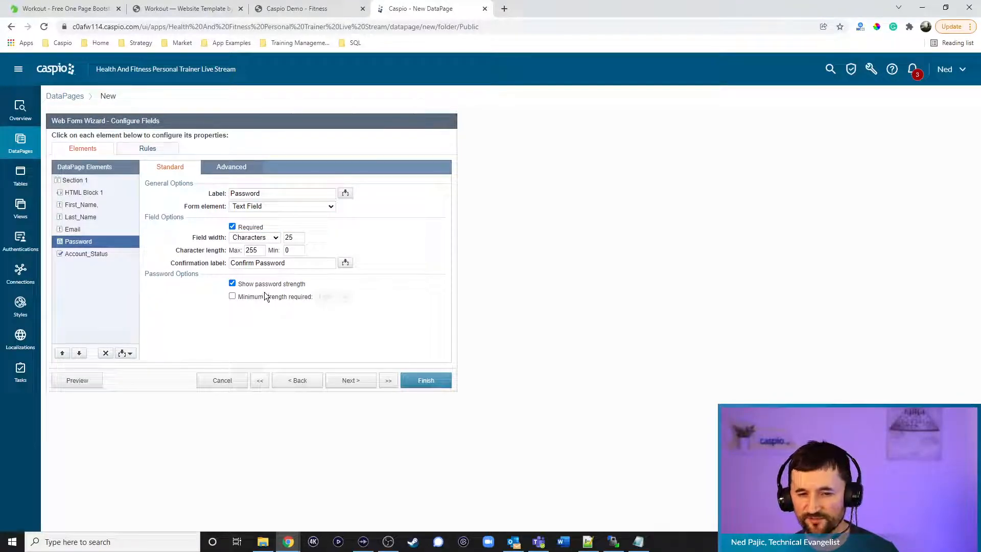
pyautogui.click(233, 168)
pyautogui.click(259, 194)
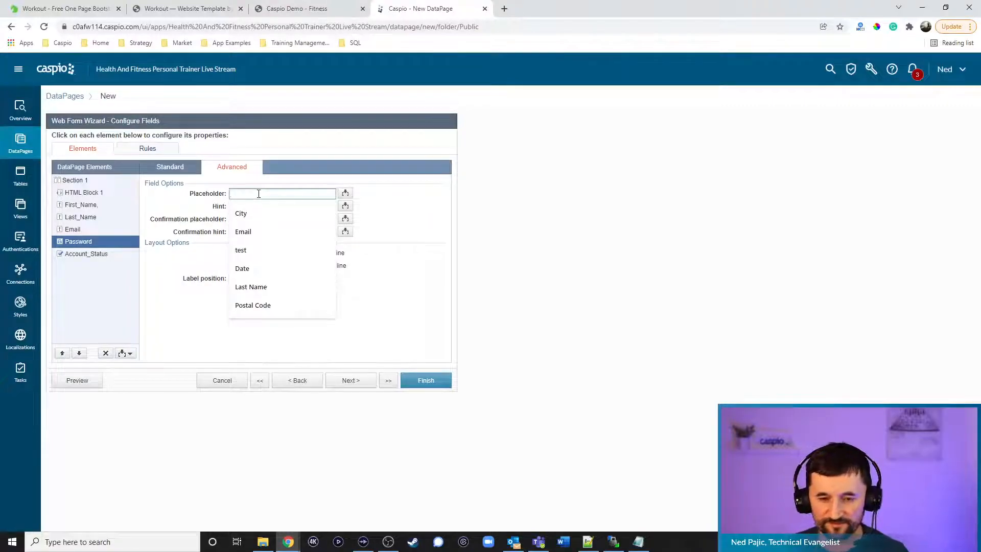
pyautogui.write('Create Password')
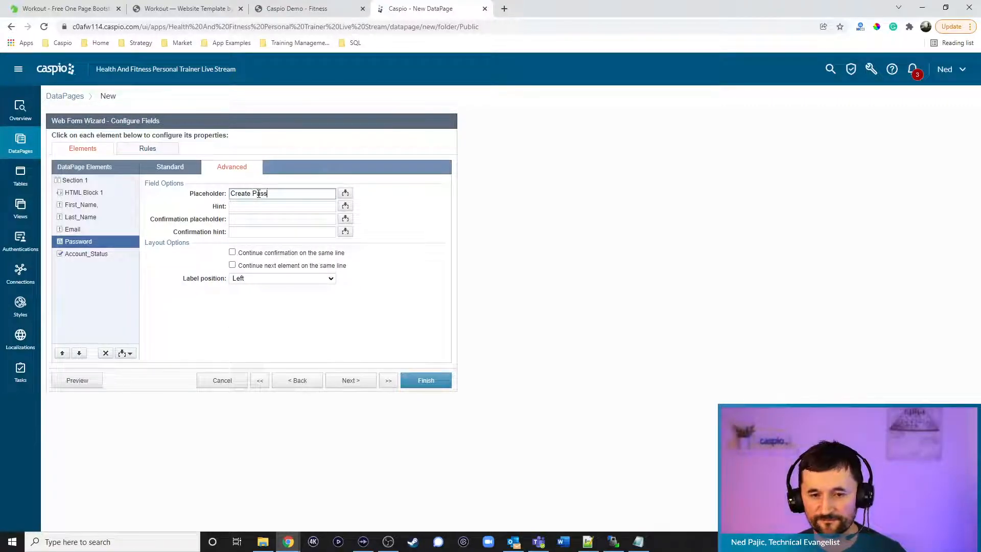
pyautogui.press('Tab')
pyautogui.press('Tab')
pyautogui.write('Confirm Passwor')
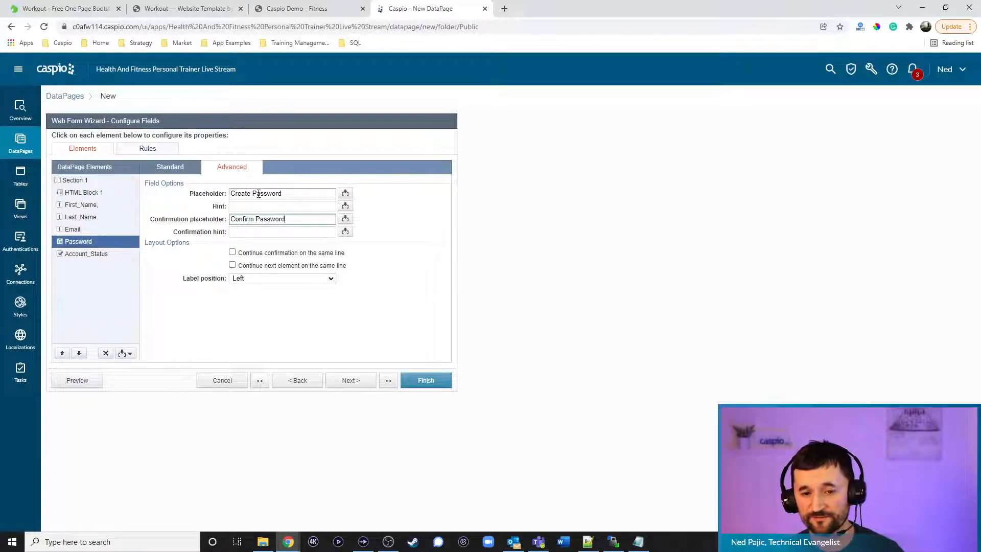
pyautogui.write('d')
# Hide the Password label and set its field width to 568 pixels
pyautogui.click(259, 279)
pyautogui.click(247, 305)
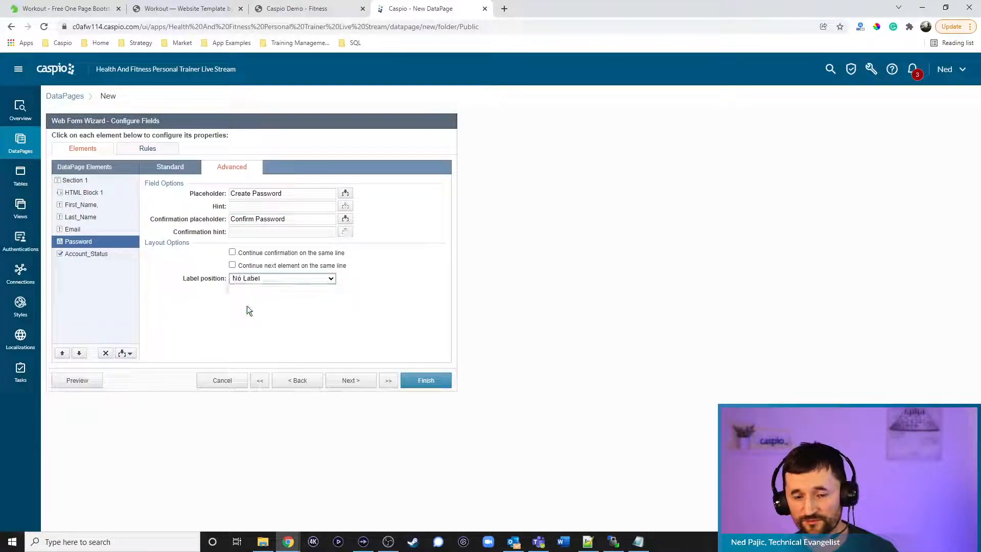
pyautogui.click(170, 166)
pyautogui.click(254, 237)
pyautogui.click(252, 254)
pyautogui.press('Tab')
pyautogui.write('568')
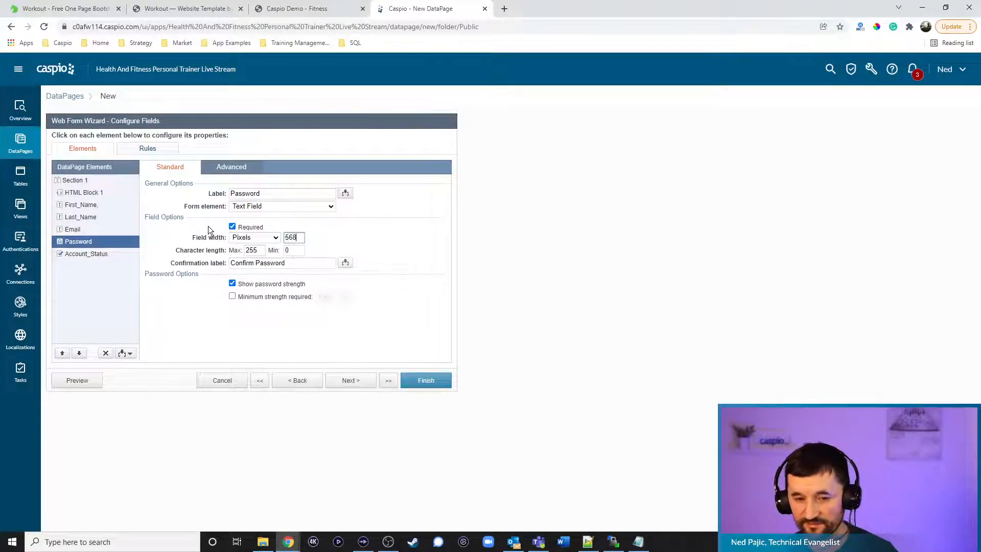
pyautogui.click(87, 254)
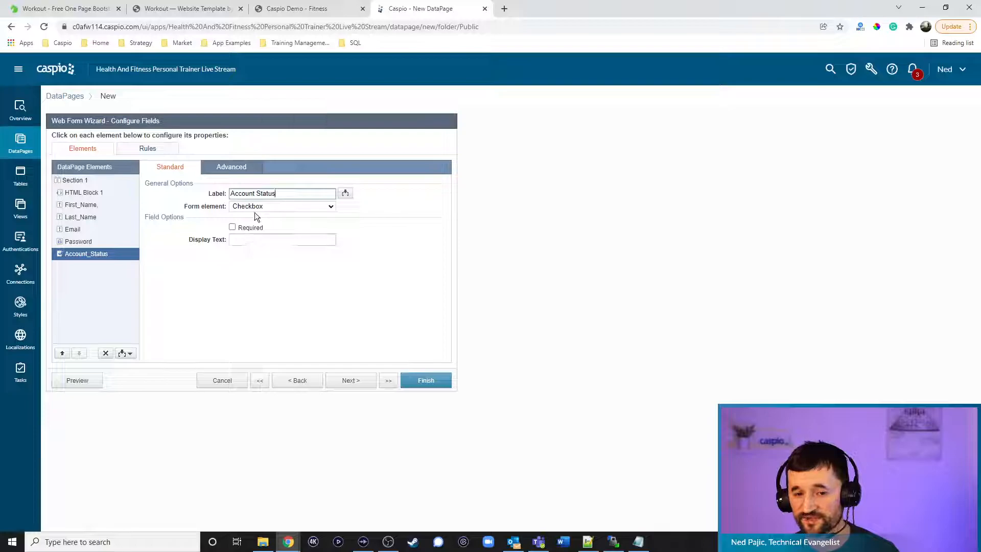
# Change Account_Status's form element to Hidden and advance to Destination and Messaging
pyautogui.click(255, 210)
pyautogui.click(256, 232)
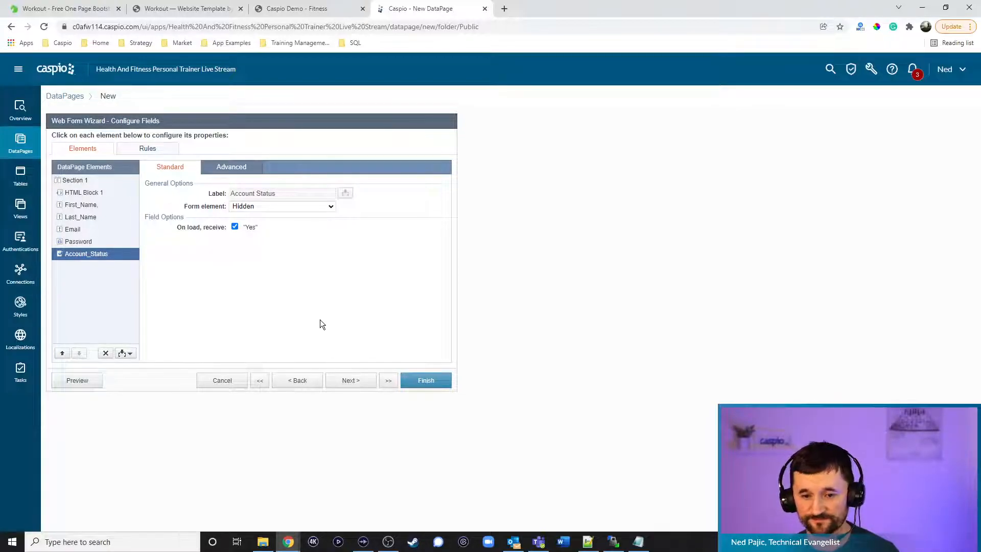
pyautogui.click(358, 382)
# Replace the success message with 'You have successfully signed up. Login to complete your profile.' and finish
pyautogui.moveTo(189, 262); pyautogui.dragTo(46, 241)
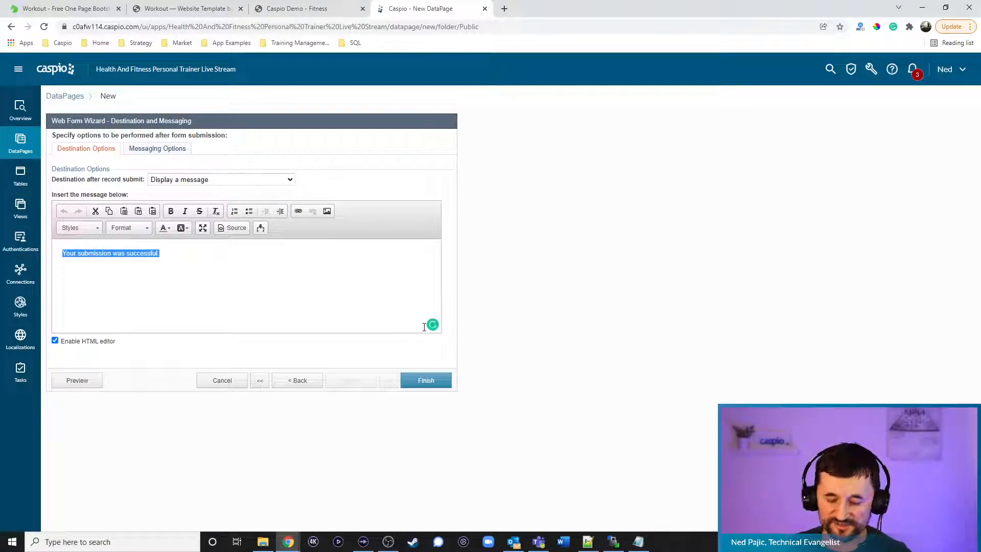
pyautogui.write('You have succes')
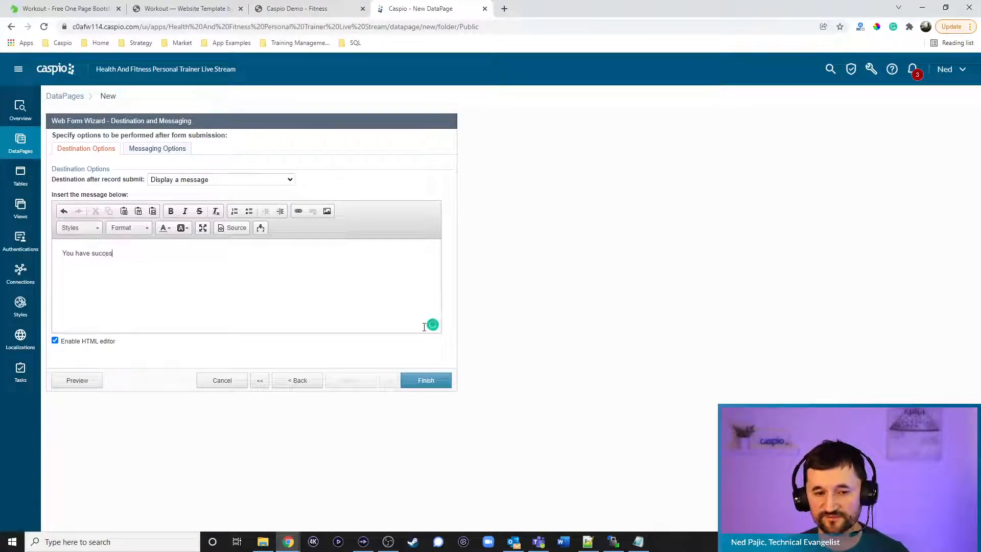
pyautogui.write('sfully signed up')
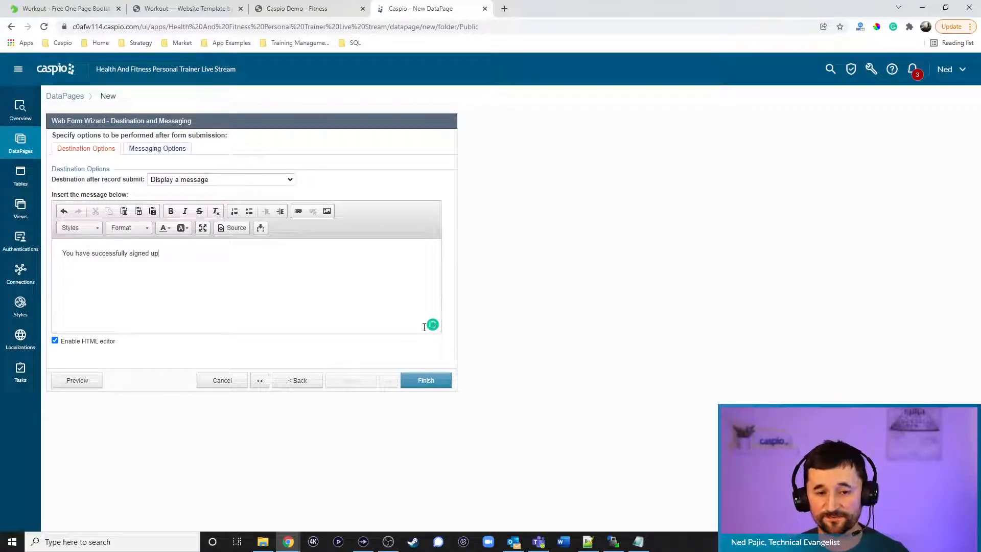
pyautogui.write('. Login to complete your profile.')
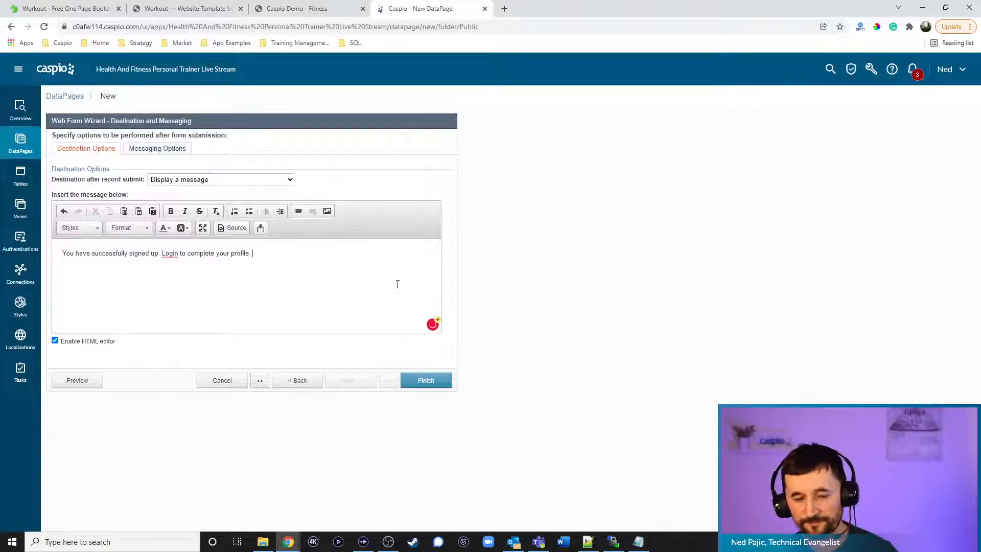
pyautogui.click(427, 384)
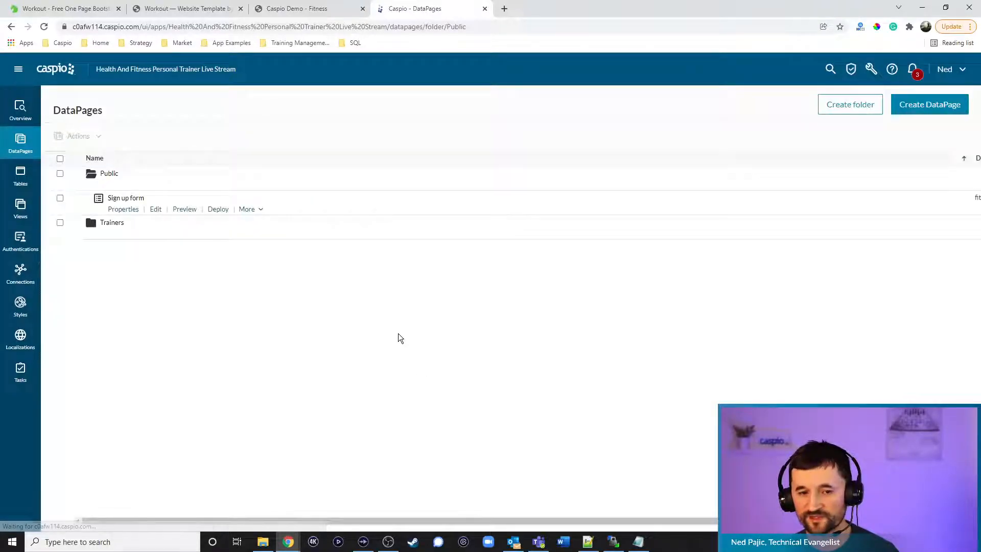
pyautogui.click(218, 209)
# Enable deployment of the Sign up form and copy its embed code
pyautogui.click(437, 186)
pyautogui.click(440, 285)
pyautogui.hotkey('ctrl', 'c')
pyautogui.click(594, 418)
# Paste the embed script over SIGN UP DEPLOY CODE in signup.html and save it
pyautogui.click(588, 542)
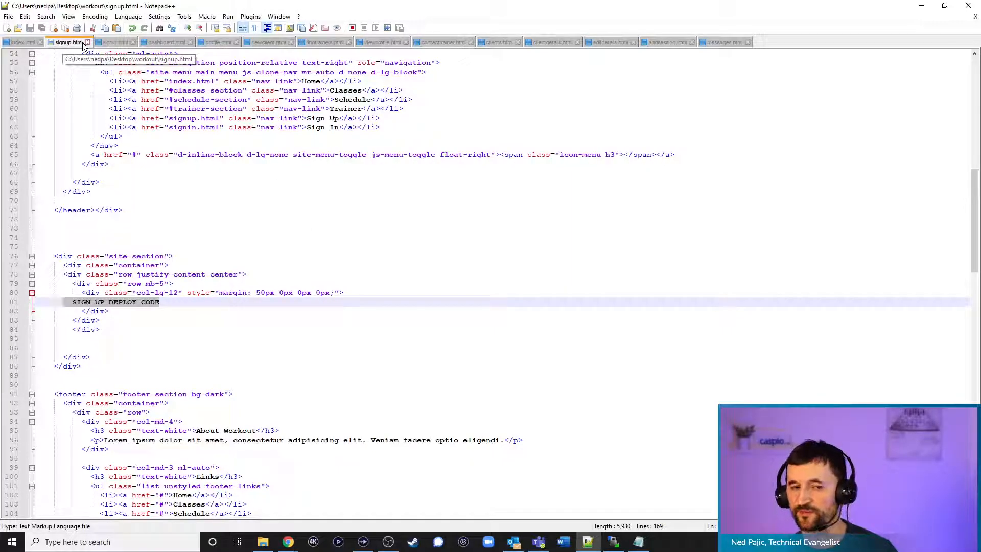
pyautogui.moveTo(173, 302); pyautogui.dragTo(66, 301)
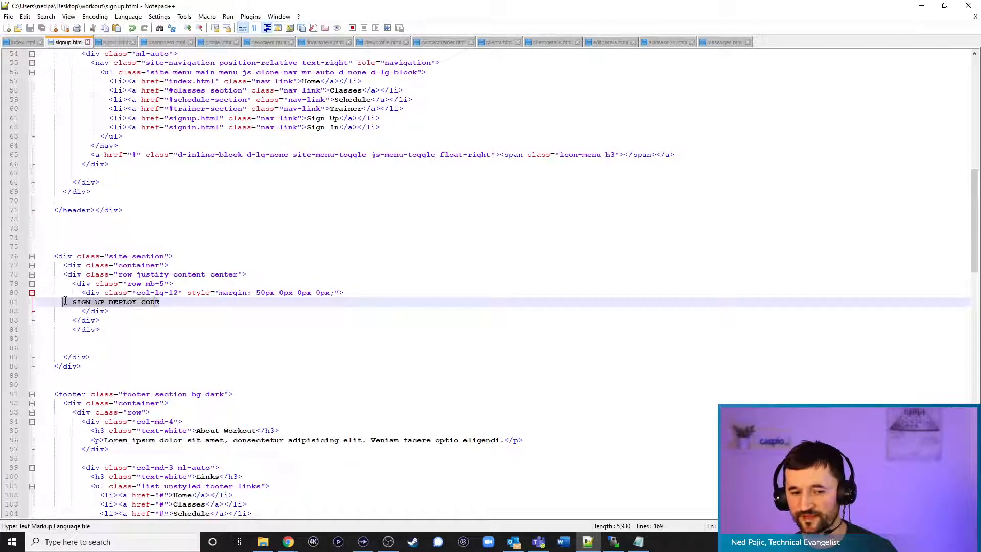
pyautogui.hotkey('ctrl', 'v')
pyautogui.hotkey('ctrl', 's')
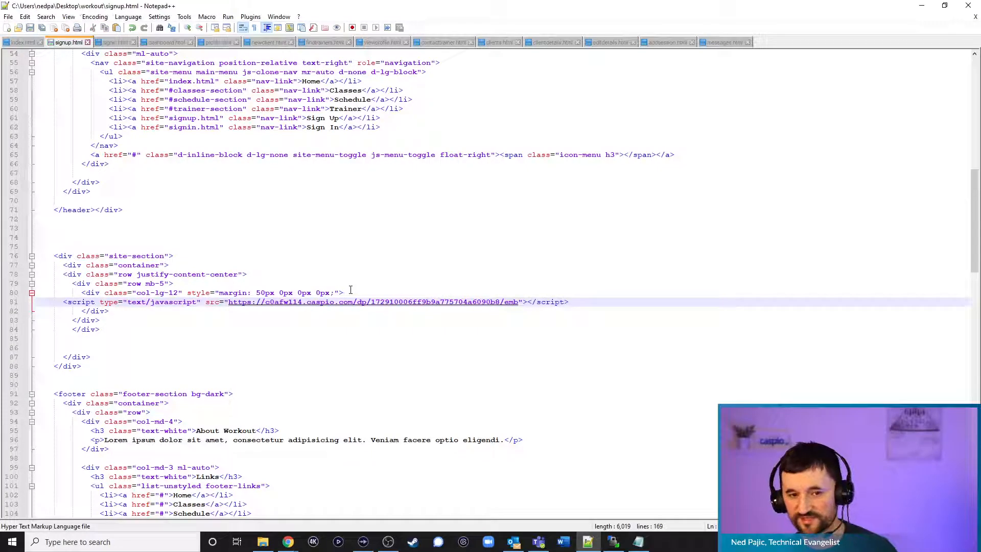
pyautogui.click(614, 543)
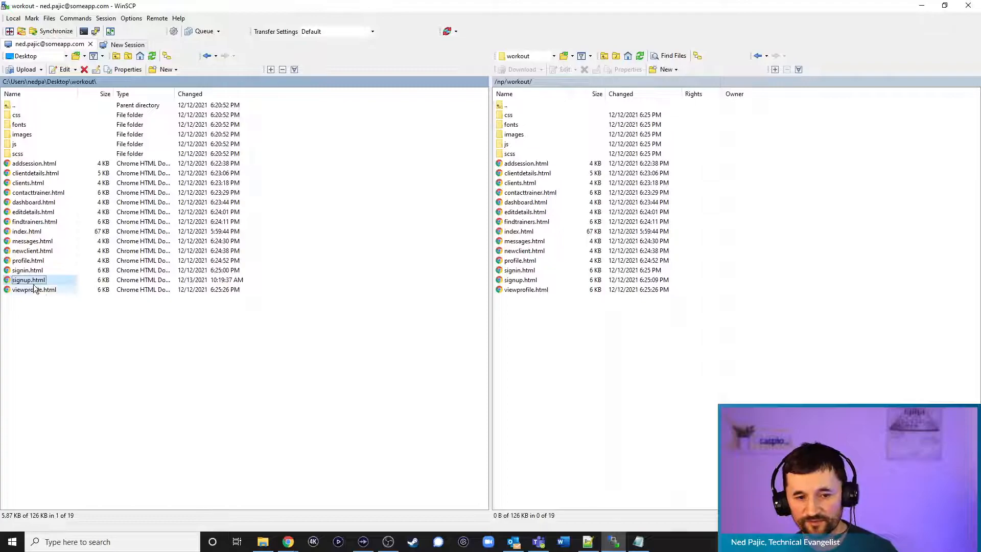
# Upload signup.html to the server's /np/workout/ folder, overwriting the old copy
pyautogui.moveTo(29, 282); pyautogui.dragTo(558, 340)
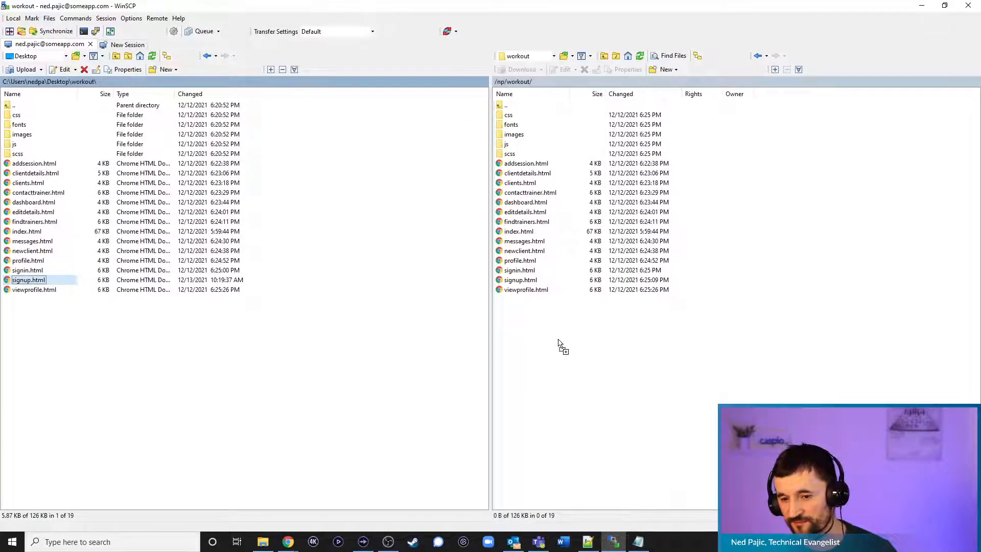
pyautogui.click(455, 307)
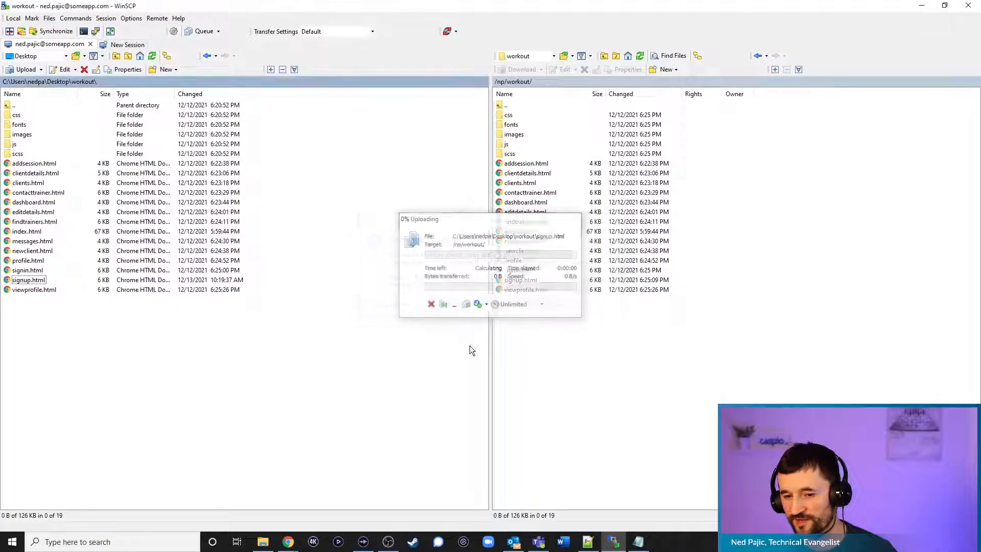
pyautogui.click(921, 6)
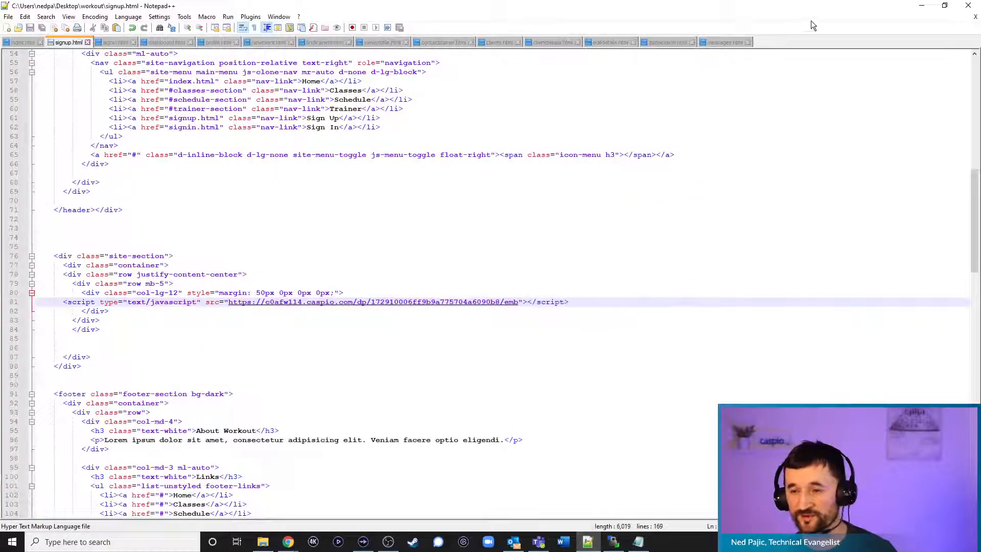
pyautogui.click(922, 6)
# Reload the live Workout site, sign out of the trainer account, and open the sign up page
pyautogui.click(325, 11)
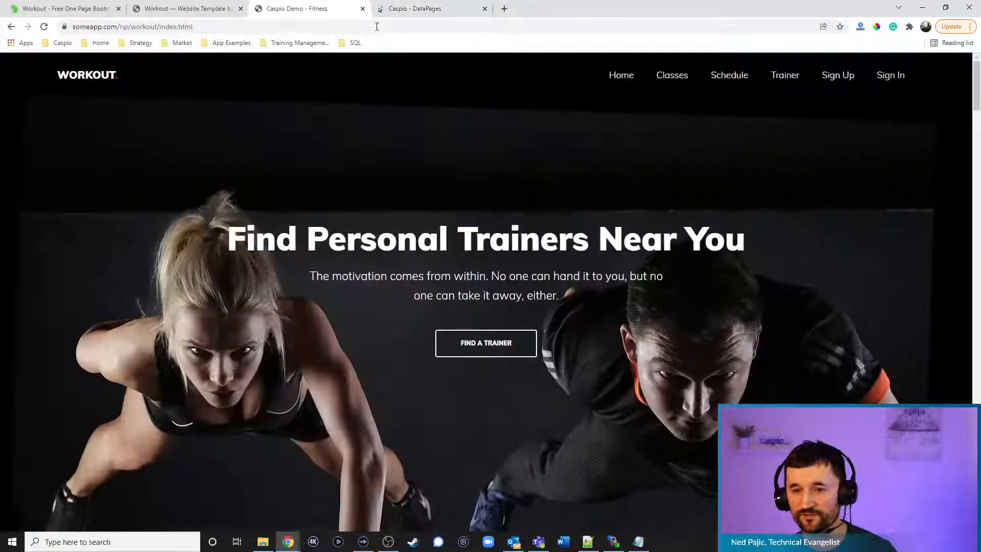
pyautogui.press('F5')
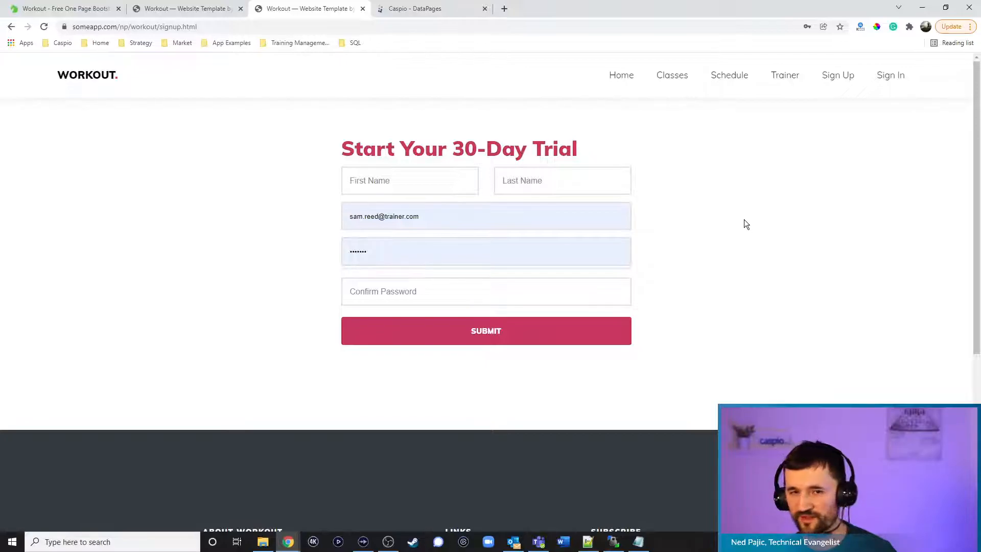
pyautogui.click(194, 9)
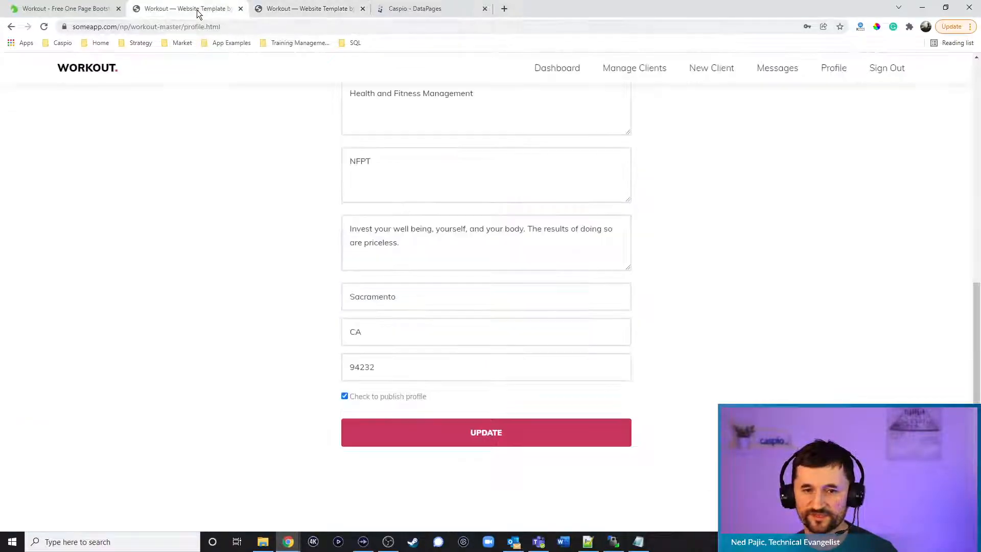
pyautogui.click(883, 69)
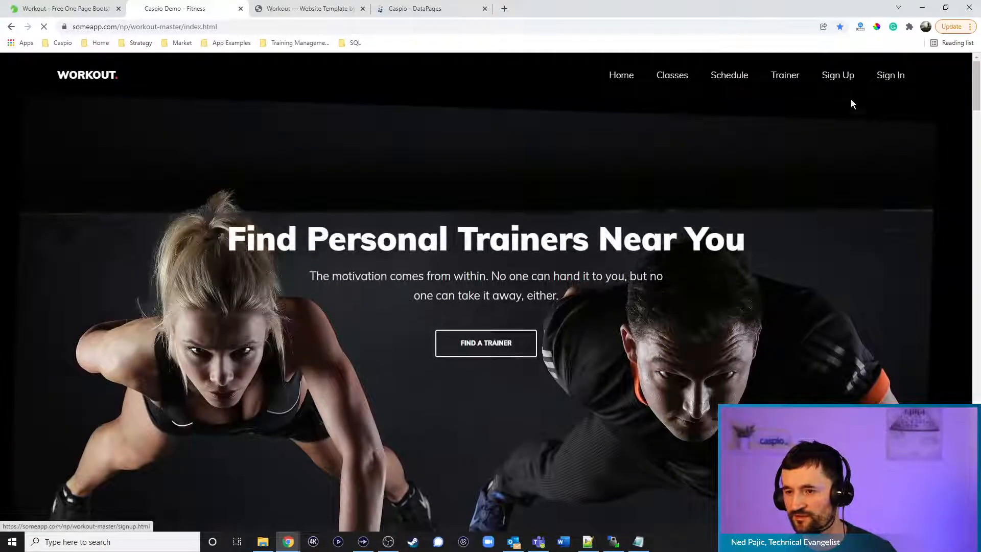
pyautogui.click(846, 90)
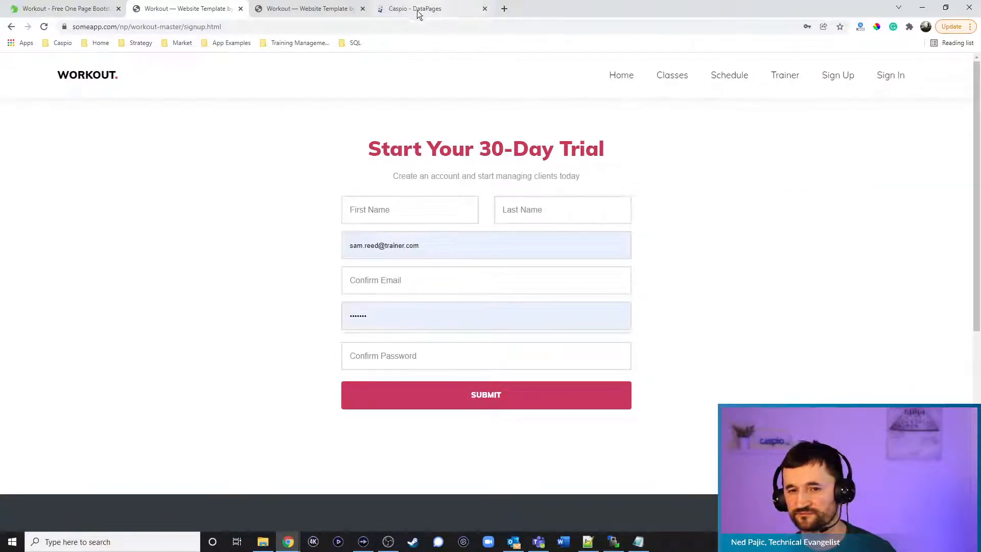
pyautogui.click(337, 9)
# Clear the prefilled email and password from the trial signup form and dismiss autofill suggestions
pyautogui.moveTo(425, 220); pyautogui.dragTo(305, 204)
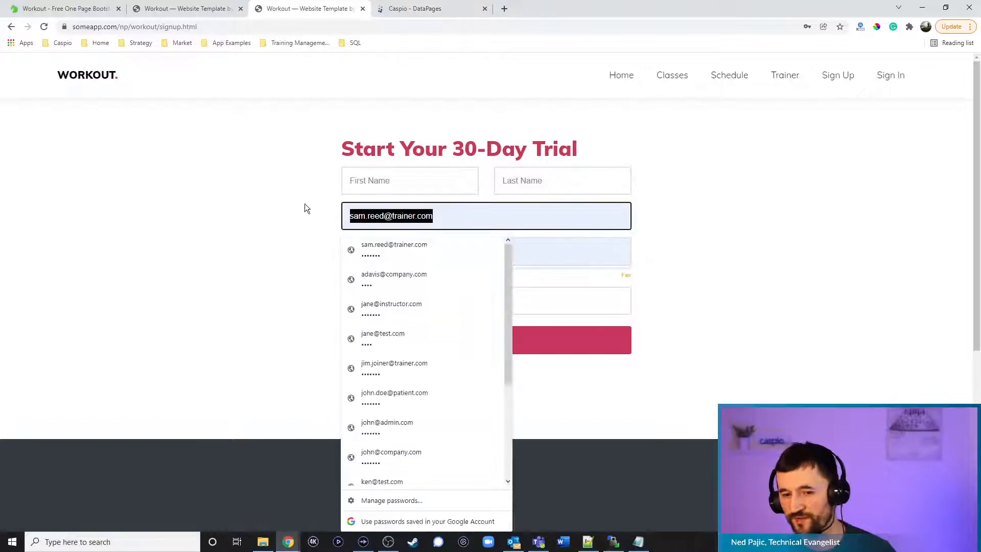
pyautogui.press('BackSpace')
pyautogui.click(311, 206)
pyautogui.moveTo(390, 260); pyautogui.dragTo(225, 219)
pyautogui.press('BackSpace')
pyautogui.click(708, 289)
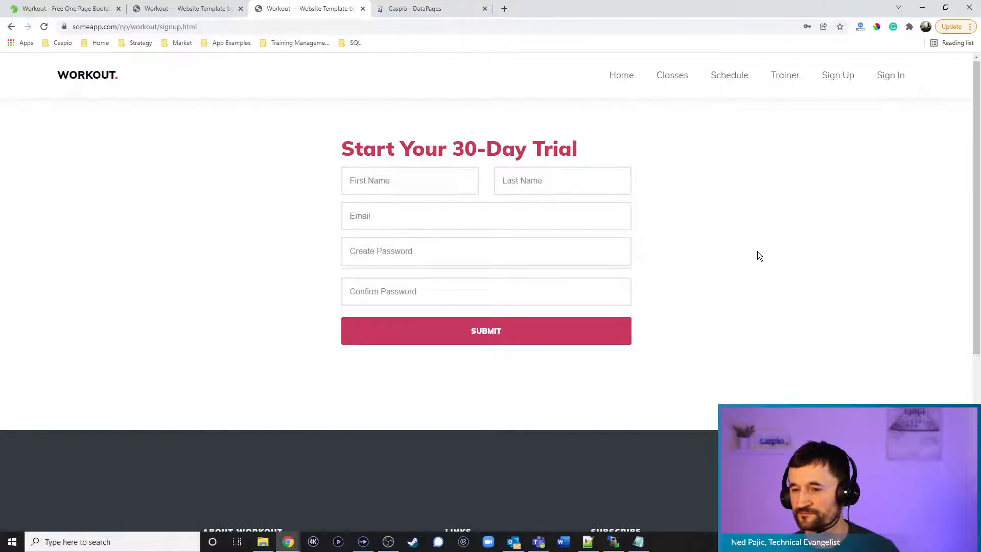
# Open the site's sign-in page showing the LOGIN DEPLOY CODE placeholder, undoing an edit in the editor
pyautogui.click(890, 86)
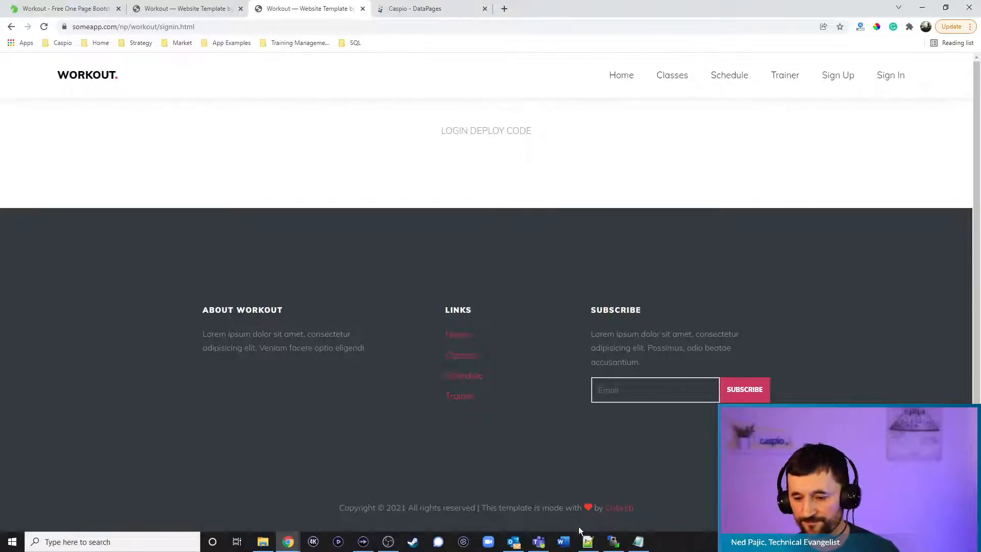
pyautogui.click(593, 544)
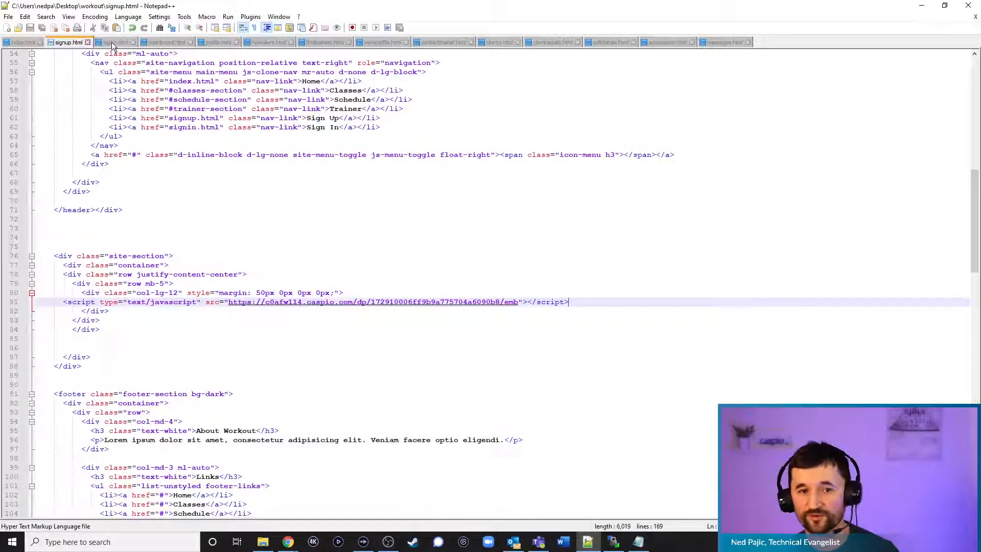
pyautogui.hotkey('ctrl', 'z')
pyautogui.click(921, 5)
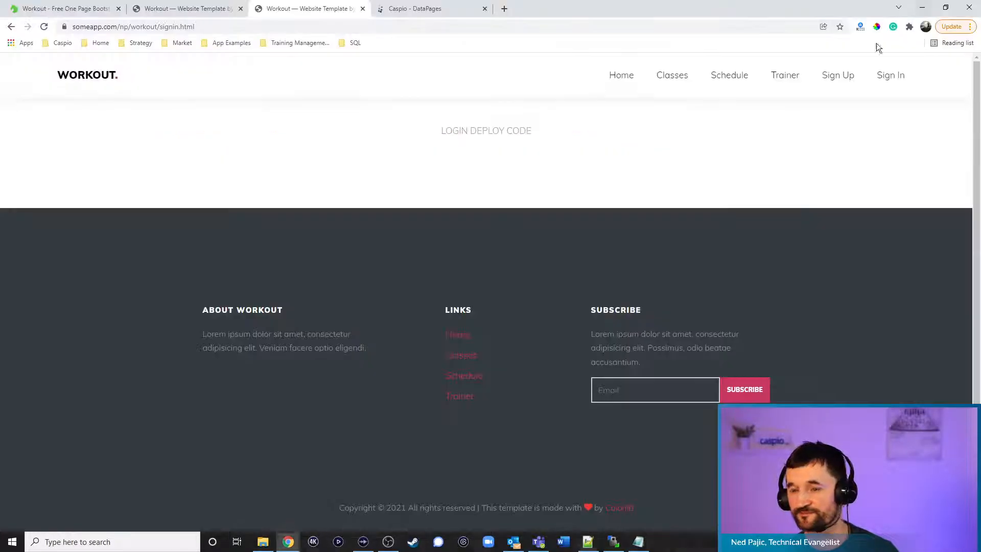
# In the Trainers folder, start a new HTML Page DataPage
pyautogui.click(414, 9)
pyautogui.moveTo(130, 209)
pyautogui.click(108, 234)
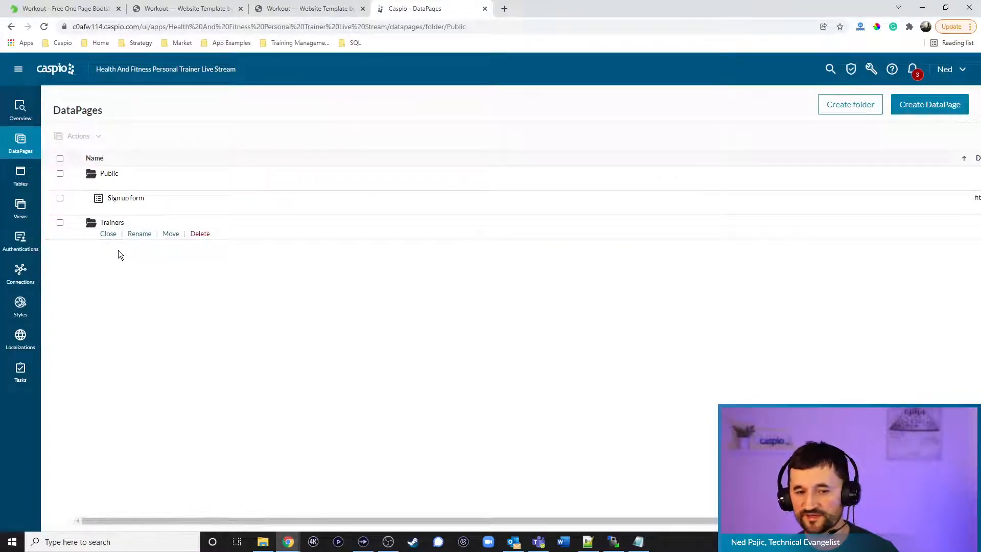
pyautogui.click(108, 185)
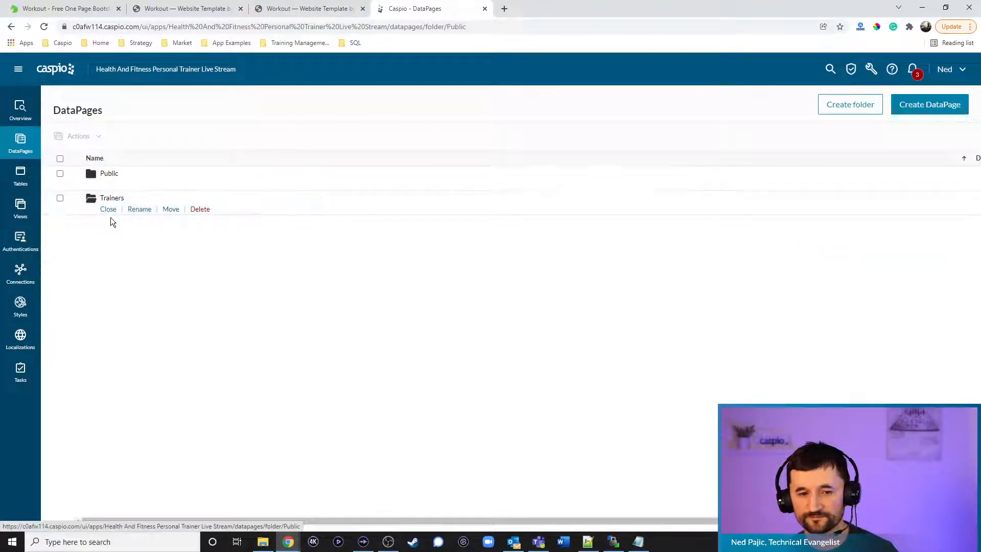
pyautogui.click(900, 105)
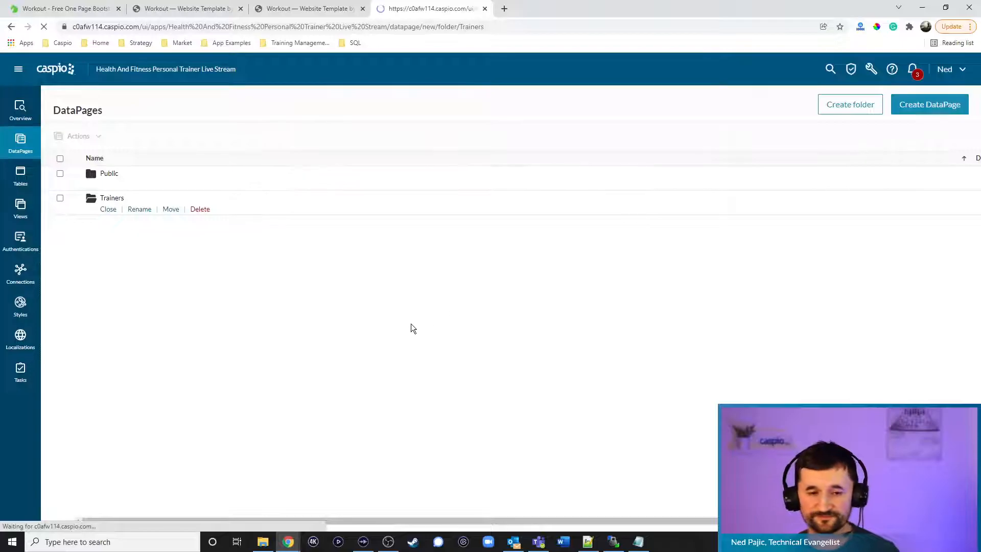
pyautogui.click(127, 225)
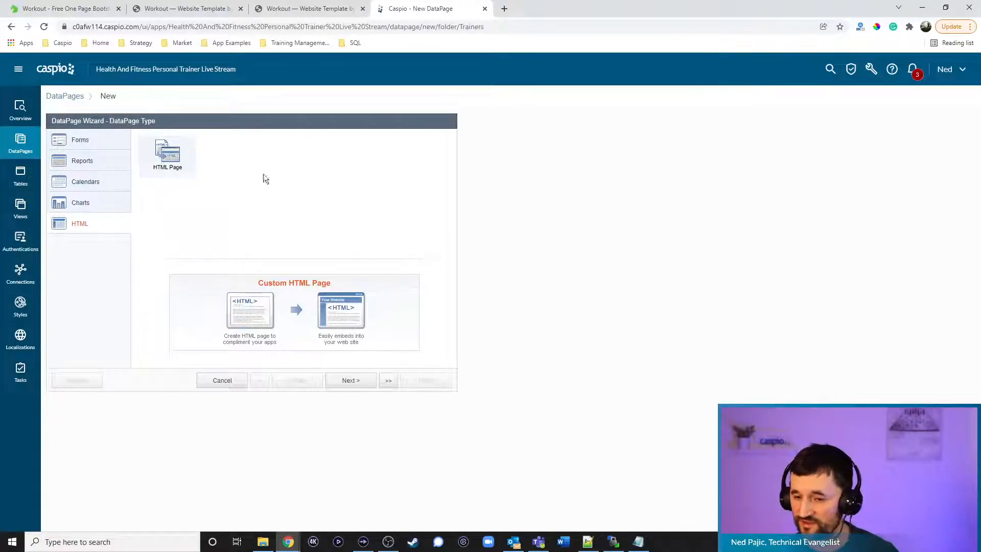
pyautogui.click(350, 380)
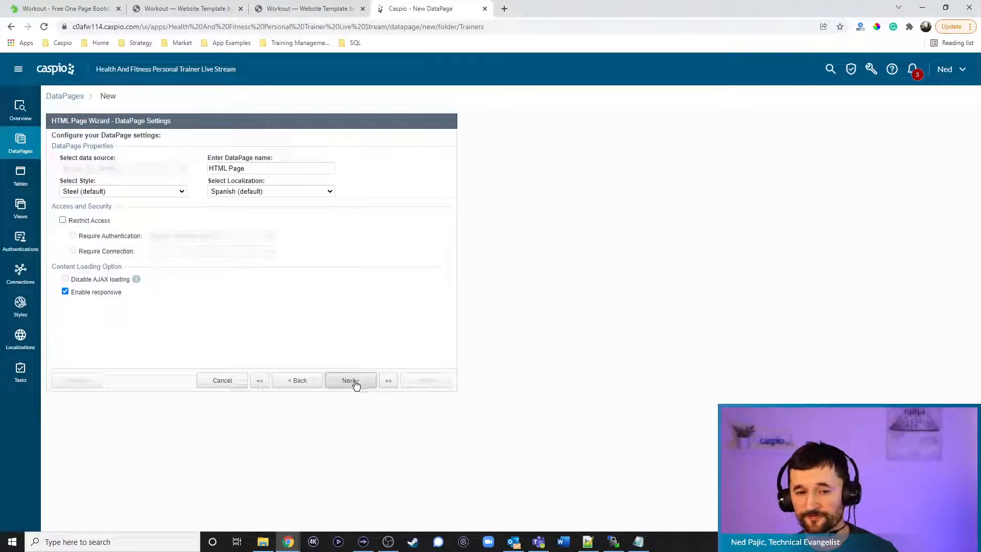
# Name it 'Trainer Redirect' with fitness_training_sign_up_1 style, English, and restricted access
pyautogui.moveTo(286, 170); pyautogui.dragTo(143, 159)
pyautogui.press('BackSpace')
pyautogui.write('Trainin')
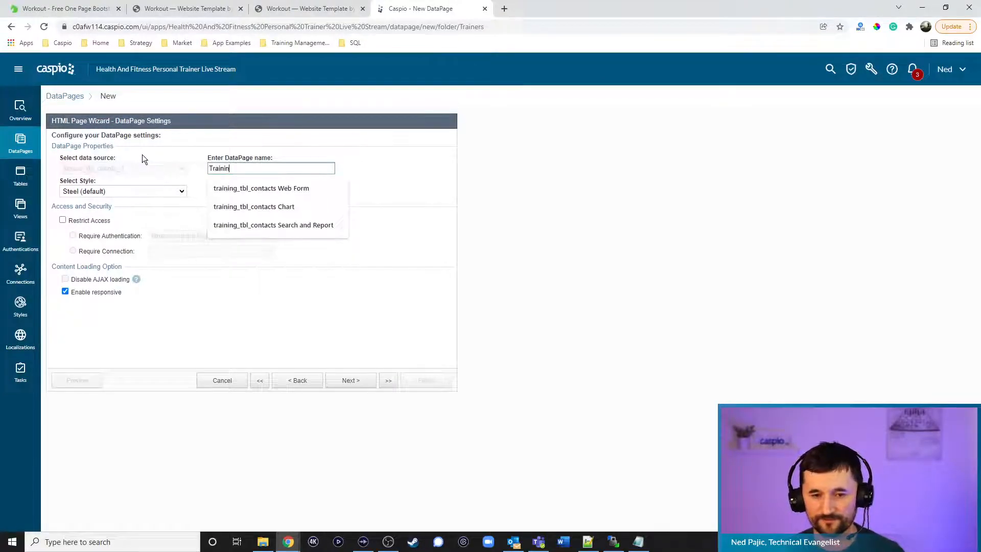
pyautogui.press('BackSpace')
pyautogui.press('BackSpace')
pyautogui.write('er Redirect')
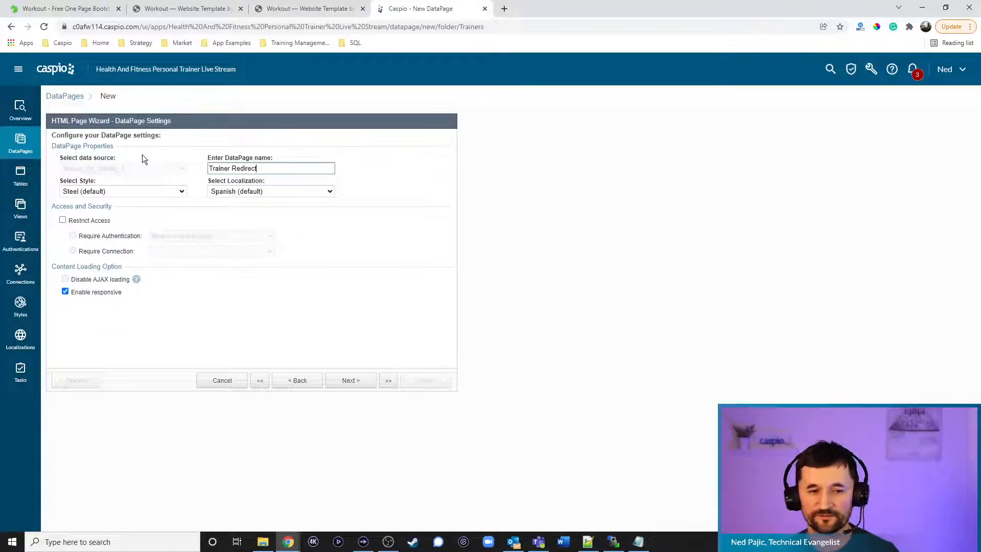
pyautogui.click(142, 192)
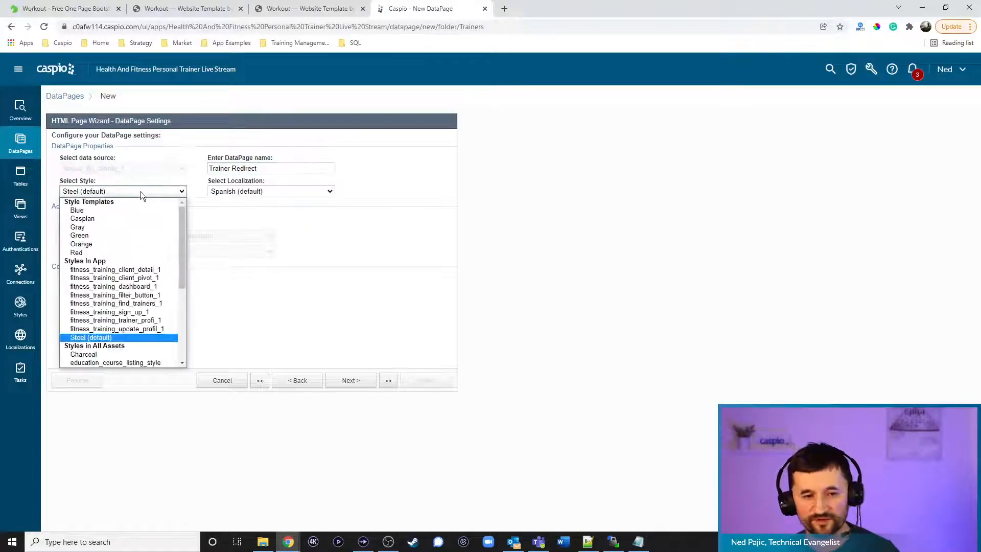
pyautogui.click(139, 313)
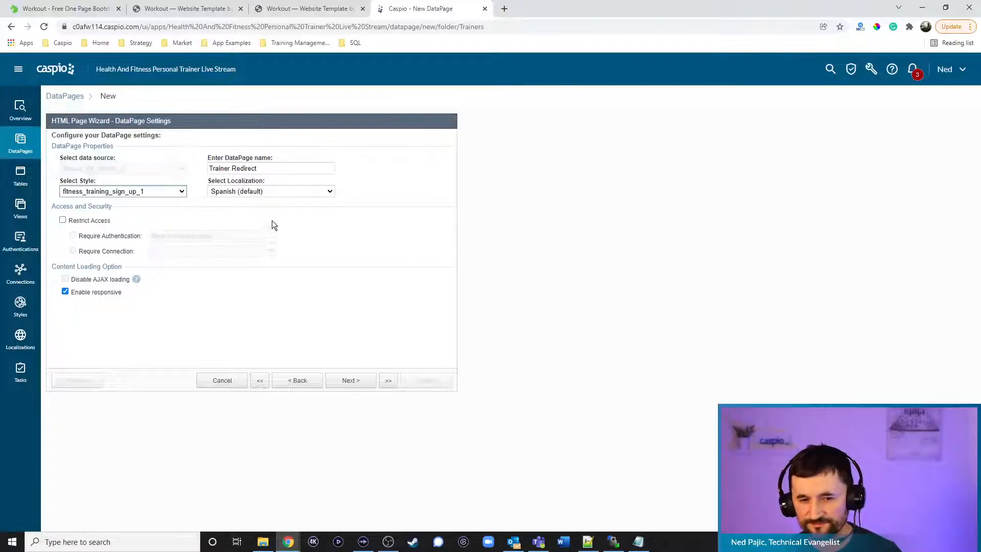
pyautogui.click(262, 193)
pyautogui.click(253, 226)
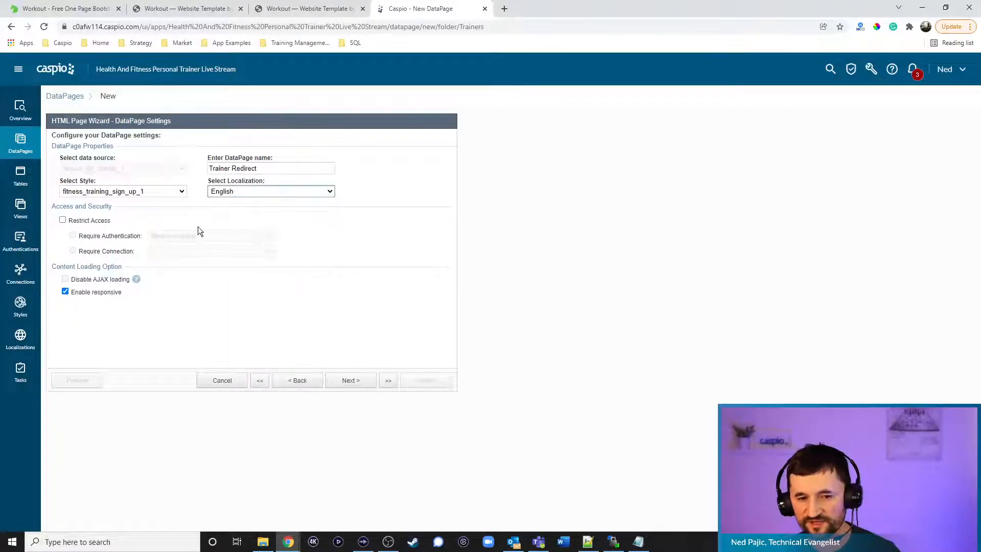
pyautogui.click(95, 221)
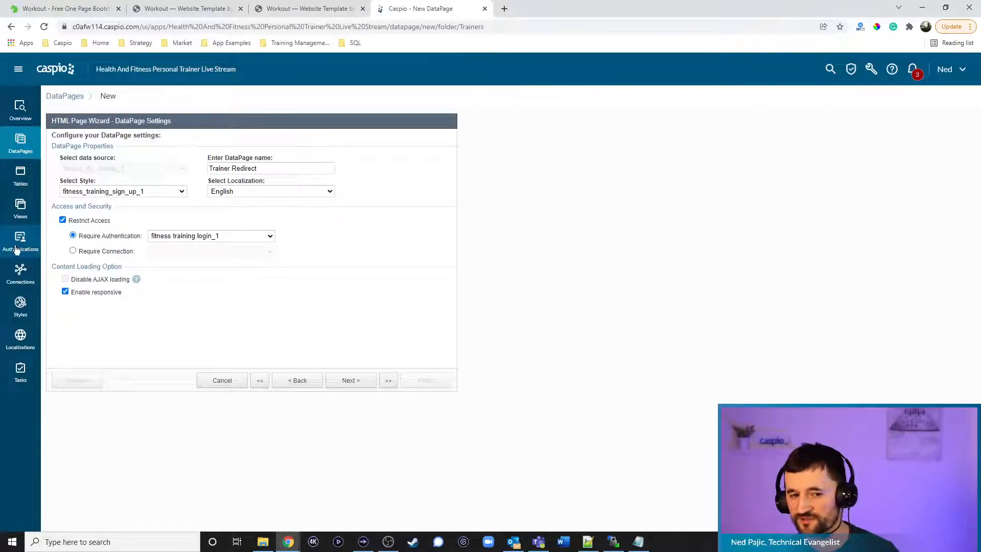
# Give the Trainer Redirect page a plain-HTML script redirecting to dashboard.html and finish it
pyautogui.click(346, 381)
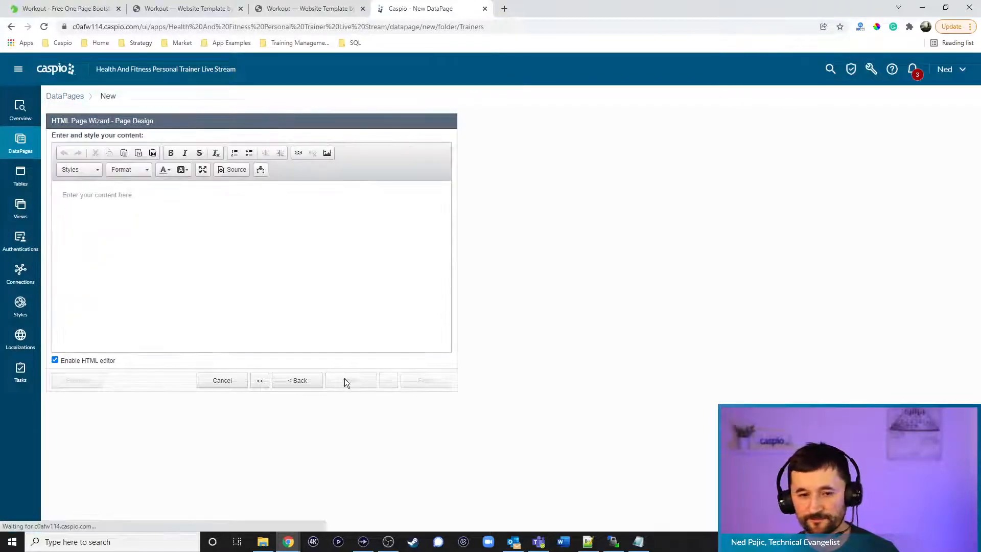
pyautogui.click(100, 361)
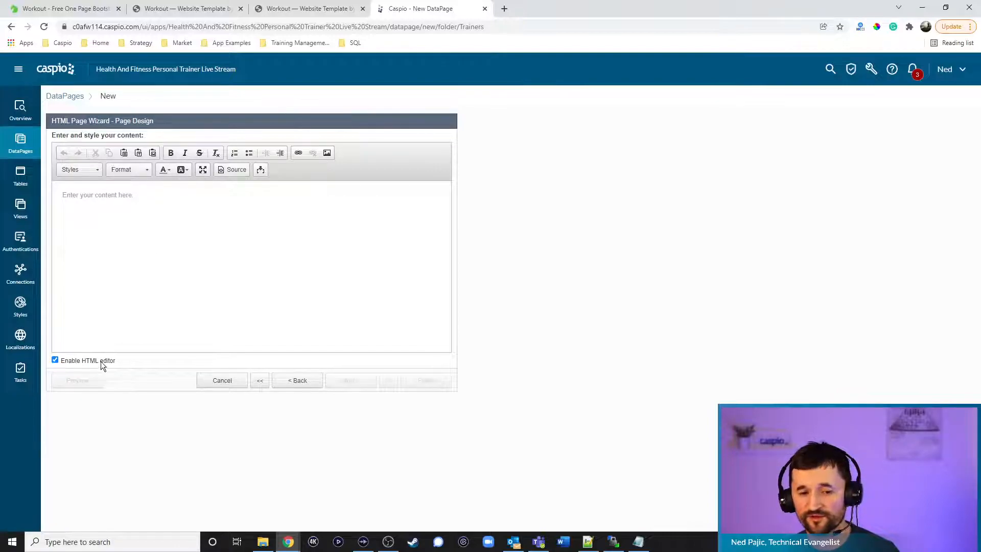
pyautogui.click(171, 216)
pyautogui.write('<scr')
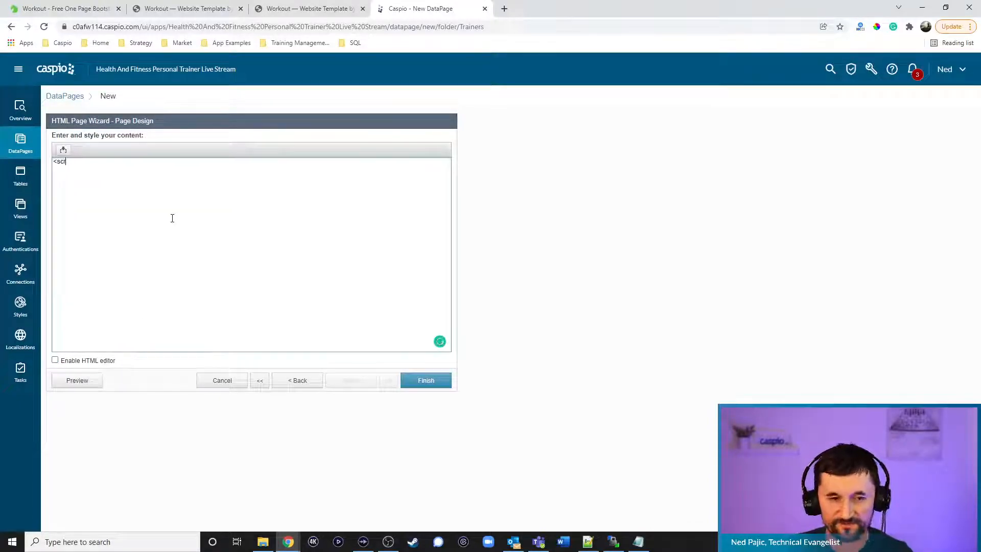
pyautogui.write('ipt>window.lo')
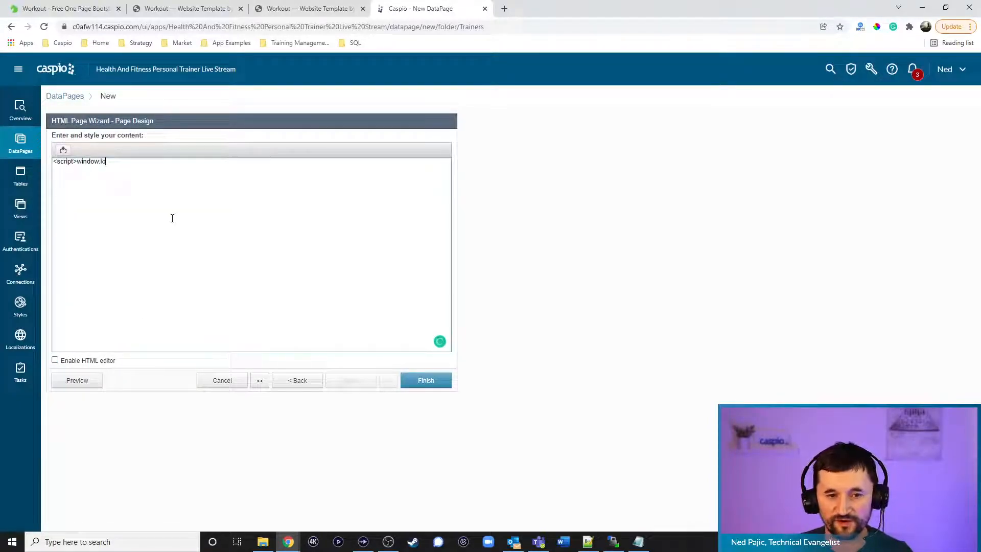
pyautogui.write('cation')
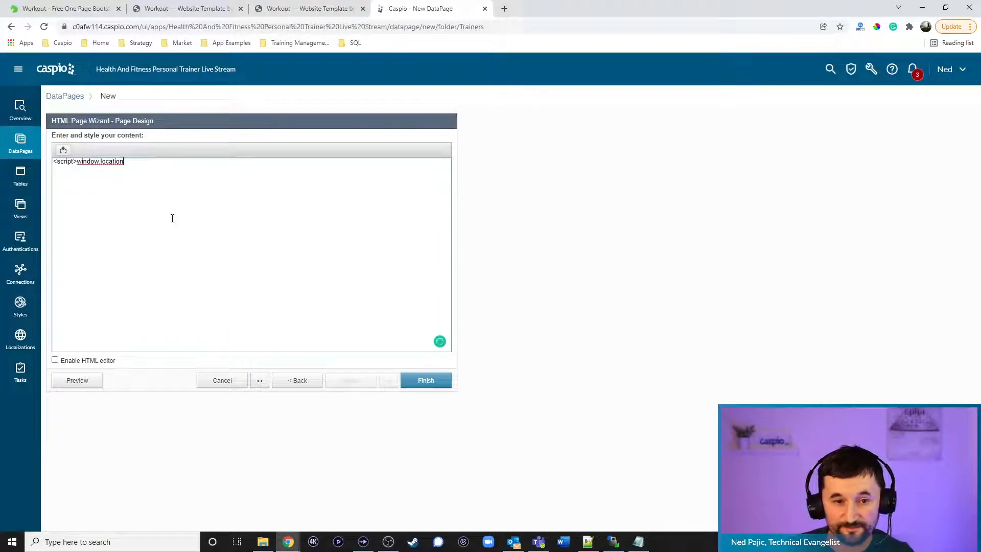
pyautogui.write("='dashboard.html")
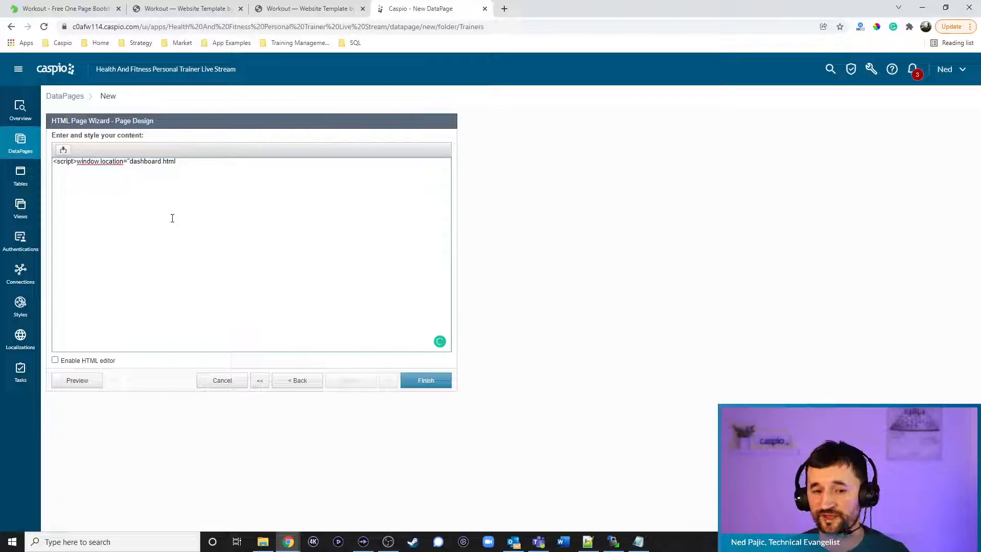
pyautogui.write('";</script>')
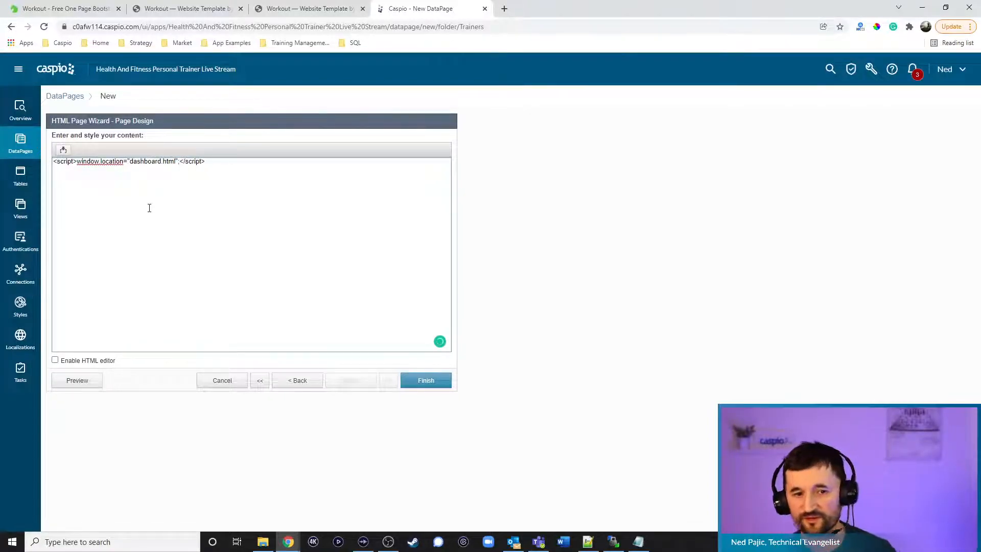
pyautogui.click(440, 378)
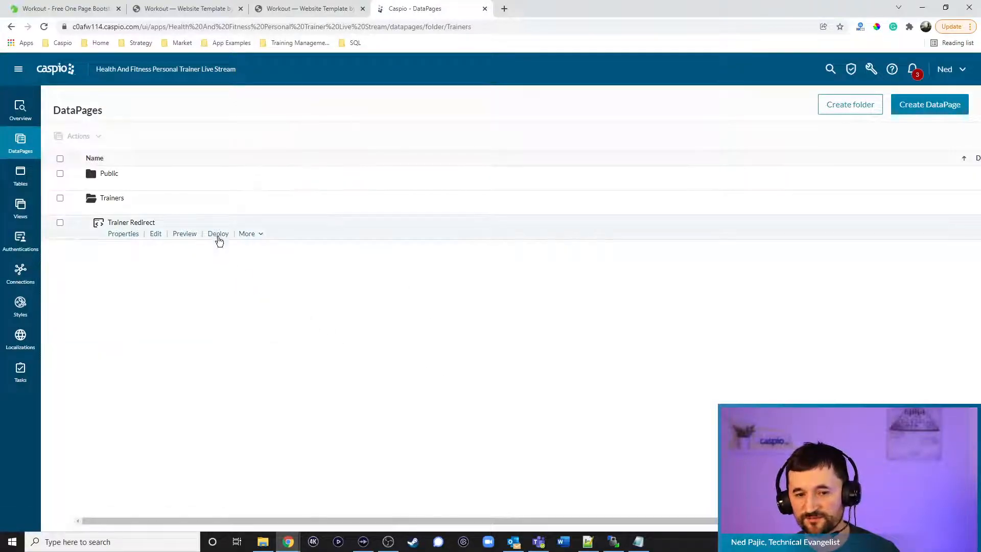
# Enable deployment for Trainer Redirect and copy its embed code
pyautogui.click(218, 234)
pyautogui.click(435, 190)
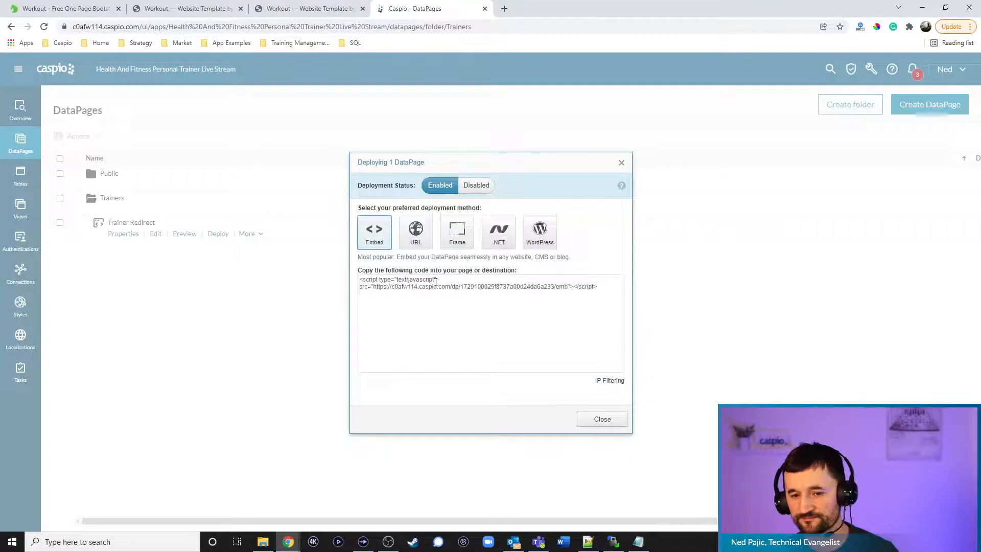
pyautogui.click(437, 282)
pyautogui.hotkey('ctrl', 'c')
pyautogui.click(592, 416)
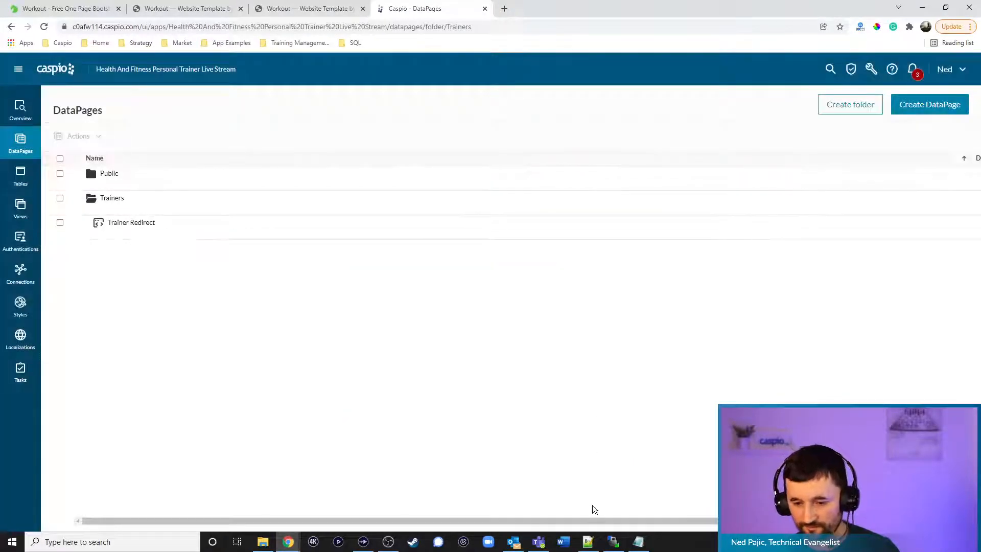
pyautogui.click(588, 541)
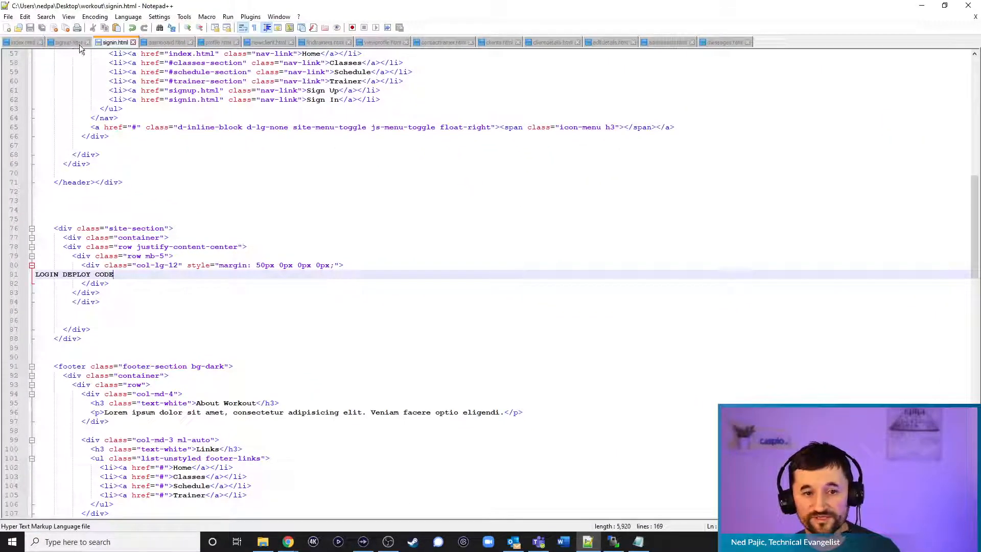
# Paste the Trainer Redirect embed script over LOGIN DEPLOY CODE on line 81 of signin.html
pyautogui.moveTo(132, 273); pyautogui.dragTo(36, 275)
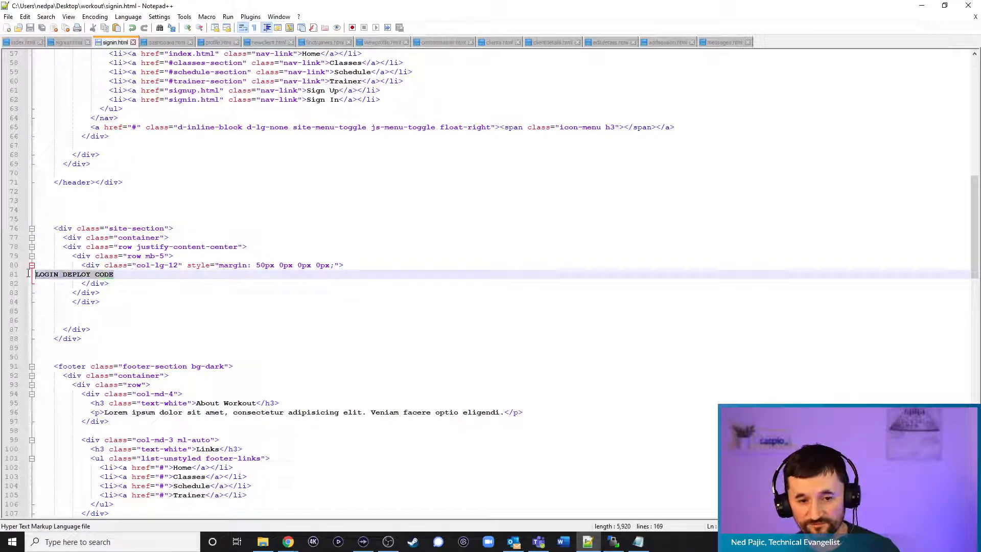
pyautogui.hotkey('ctrl', 'v')
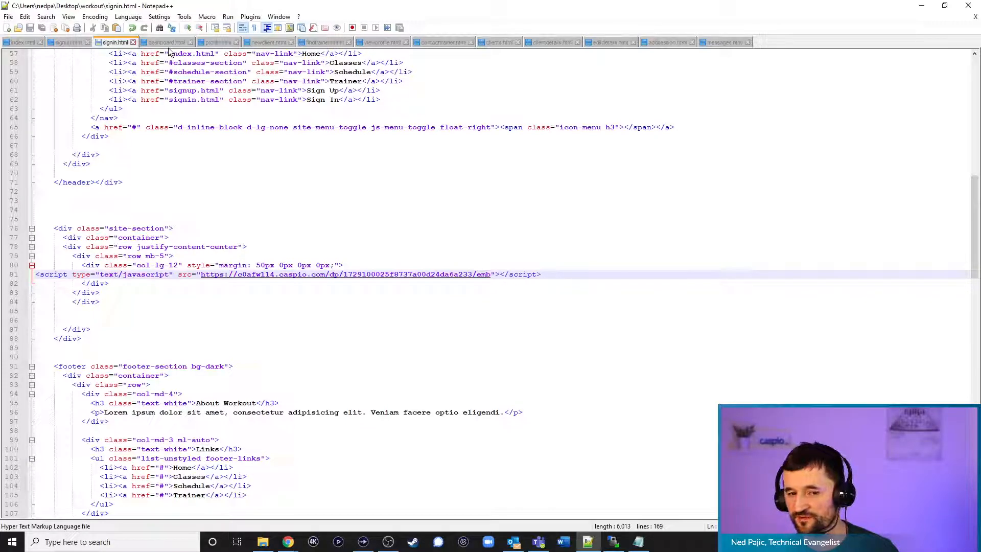
pyautogui.click(925, 9)
pyautogui.click(304, 9)
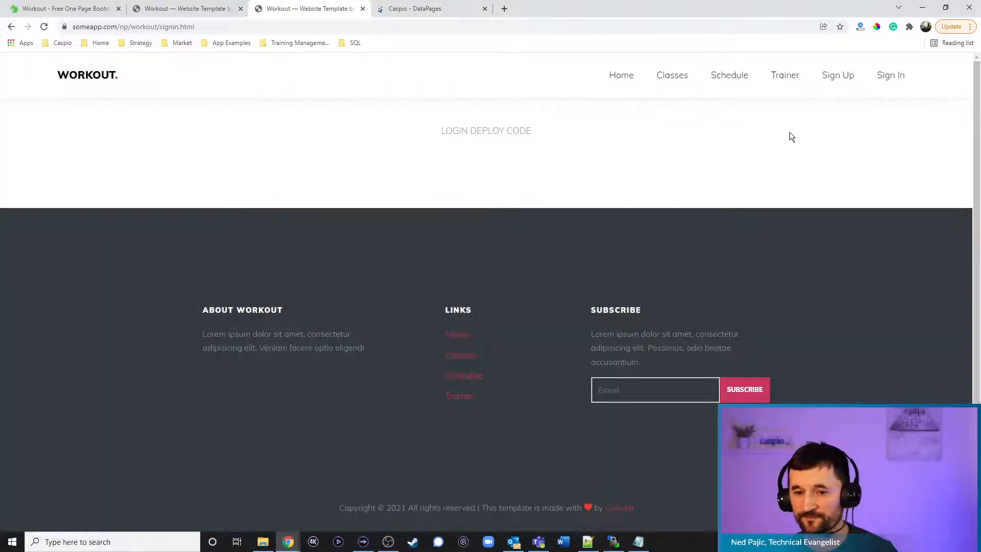
# Upload the edited signin.html to the server's /np/workout folder, overwriting the old copy
pyautogui.click(613, 542)
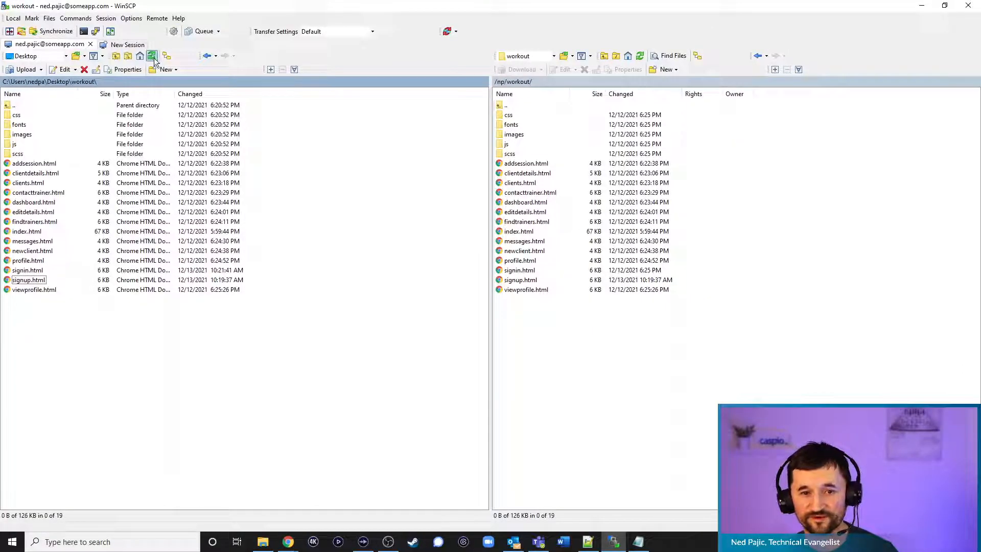
pyautogui.moveTo(28, 269); pyautogui.dragTo(587, 341)
pyautogui.click(463, 305)
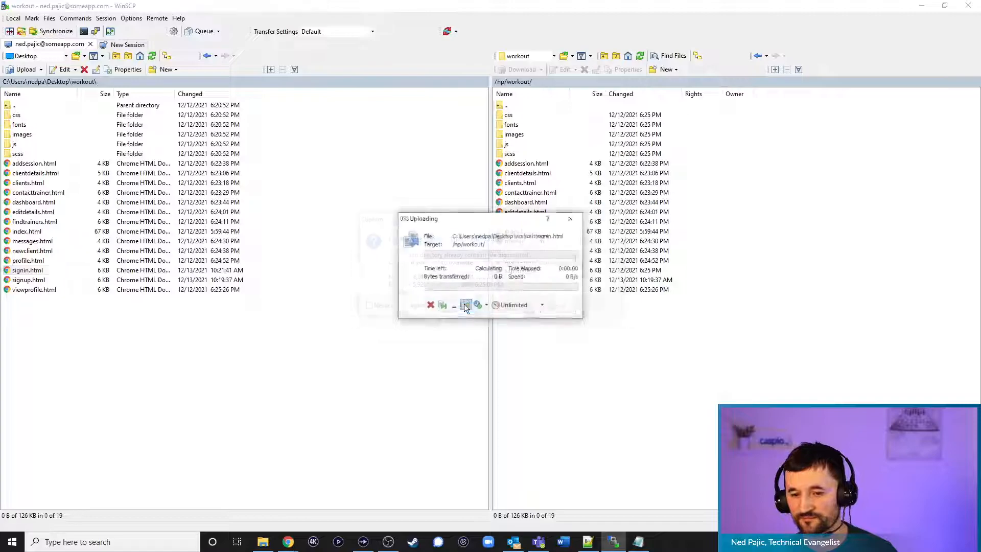
pyautogui.hotkey('alt', 'Tab')
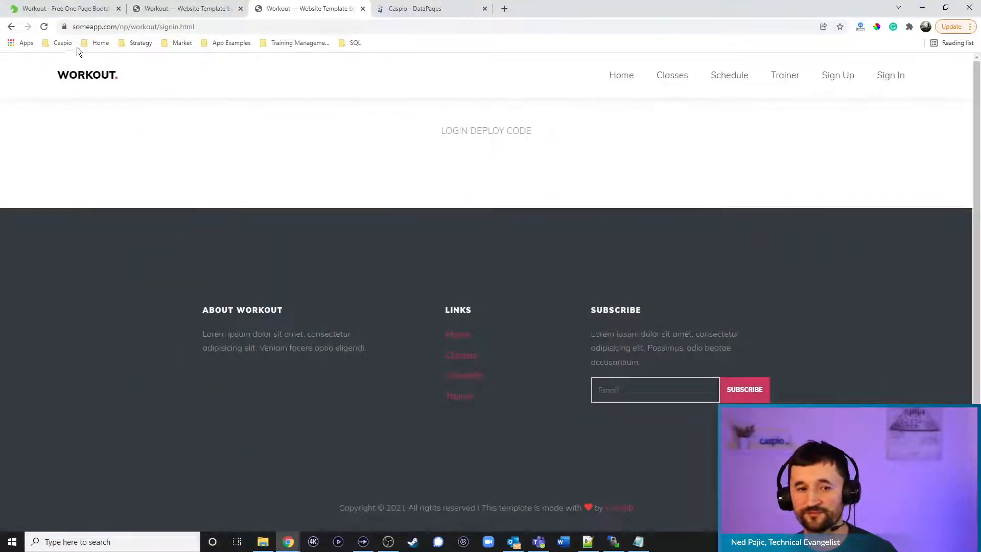
# Reload the sign-in page, go to the login page and clear the autofilled email and password
pyautogui.click(44, 27)
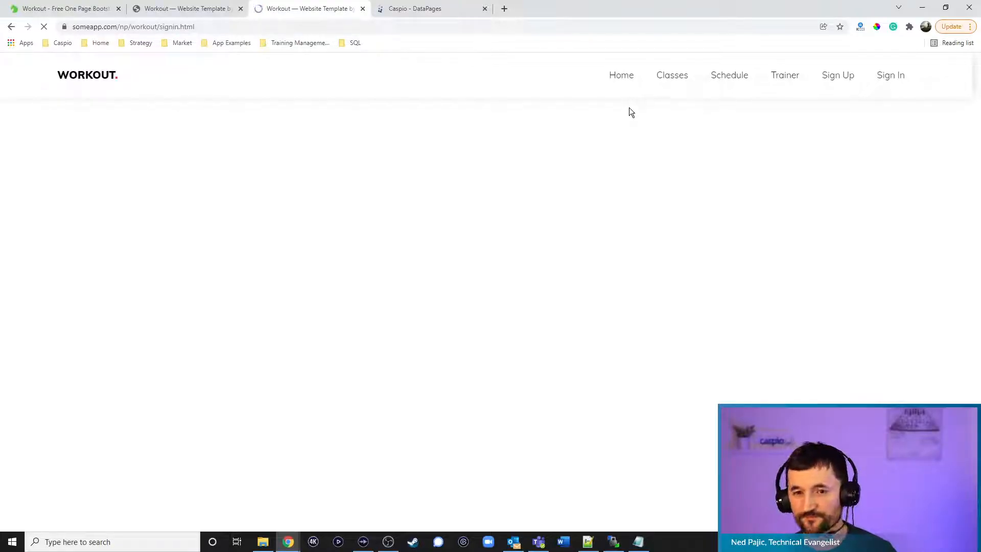
pyautogui.click(623, 81)
pyautogui.click(893, 84)
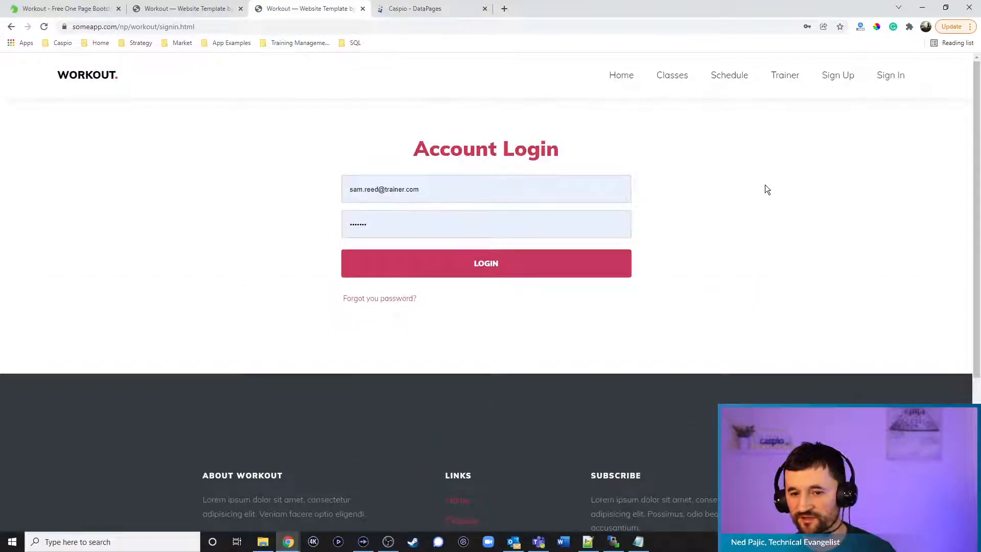
pyautogui.click(486, 190)
pyautogui.hotkey('ctrl', 'a')
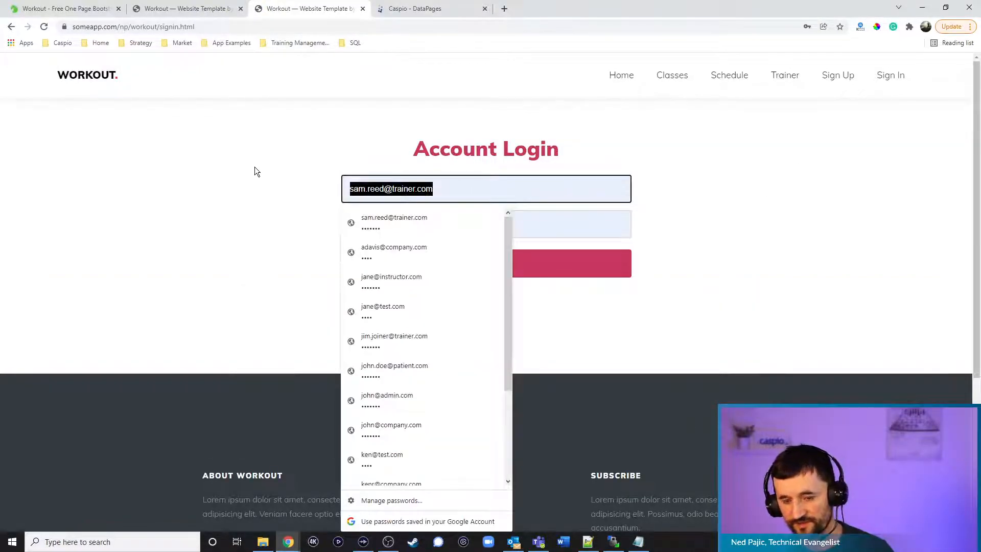
pyautogui.press('BackSpace')
pyautogui.press('Tab')
pyautogui.press('BackSpace')
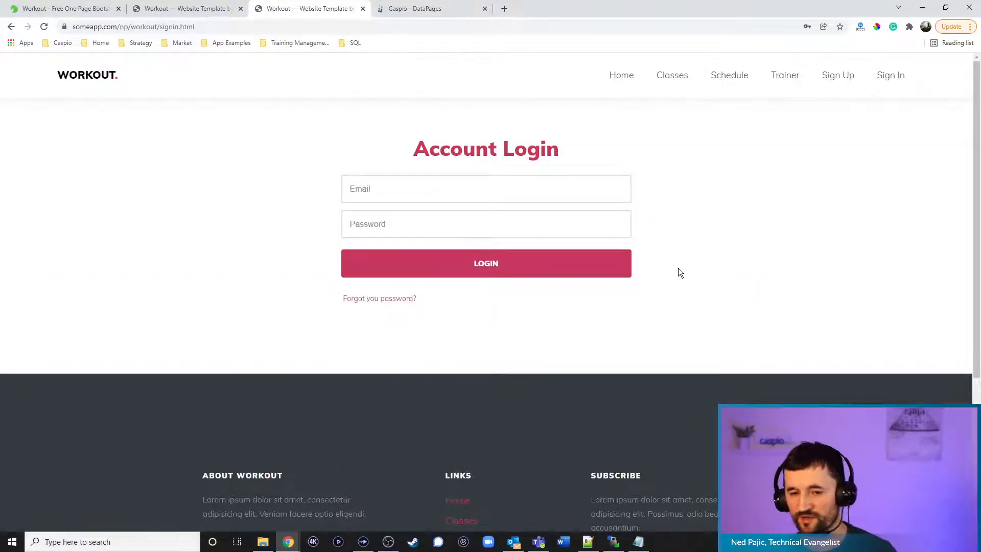
# Log in to the Workout site with the saved trainer account
pyautogui.click(453, 197)
pyautogui.write('sam')
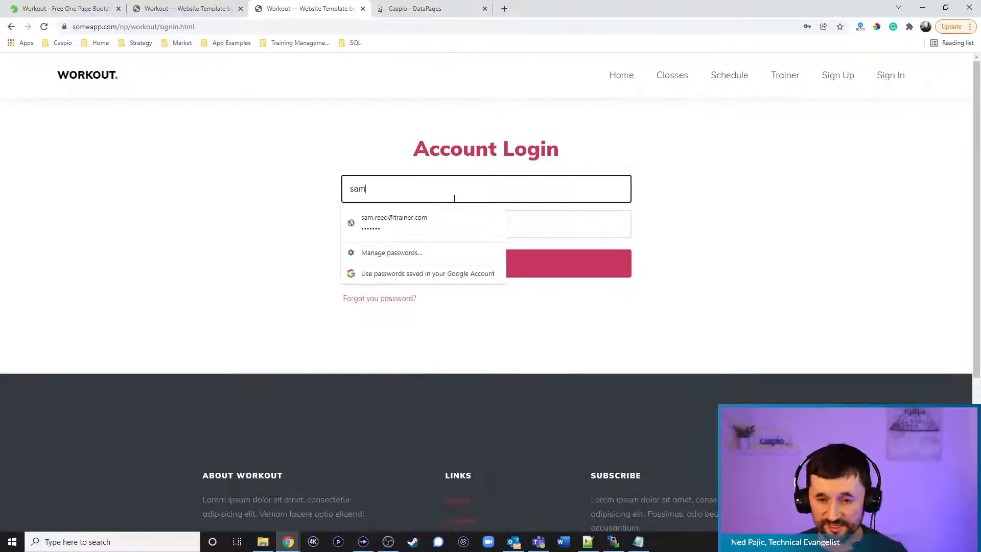
pyautogui.click(410, 222)
pyautogui.click(470, 262)
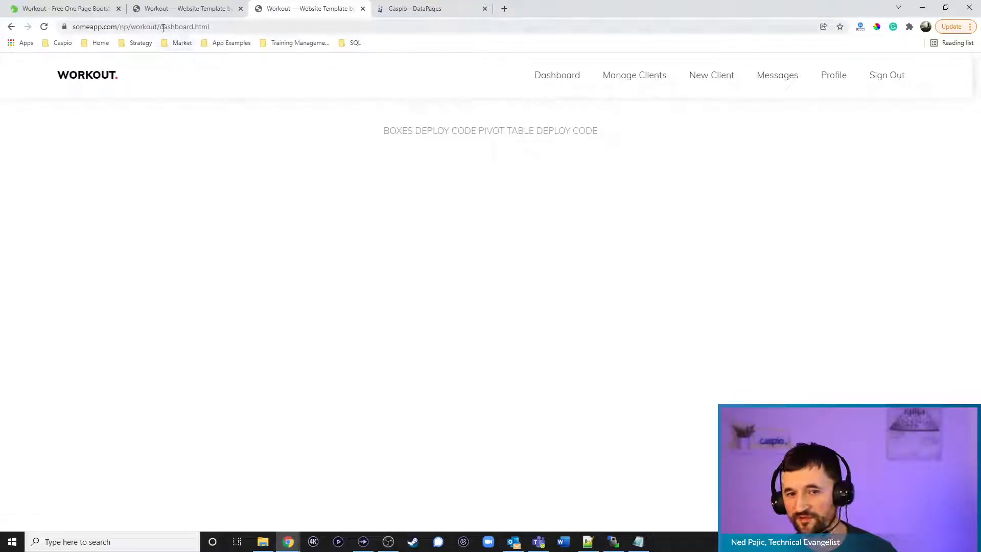
# Open the trainer's profile.html page, then go back to Caspio's DataPages list
pyautogui.moveTo(160, 29); pyautogui.dragTo(219, 29)
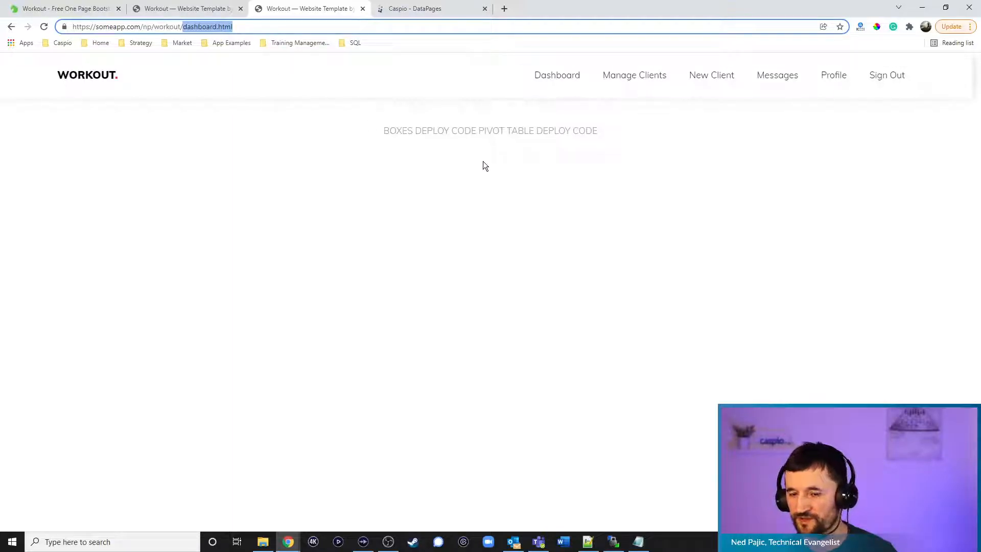
pyautogui.click(834, 78)
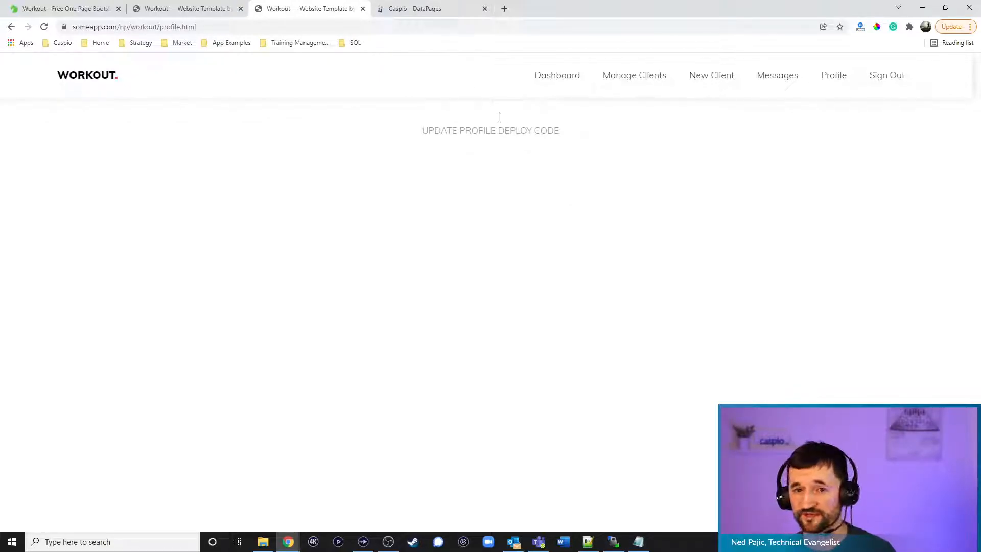
pyautogui.click(450, 11)
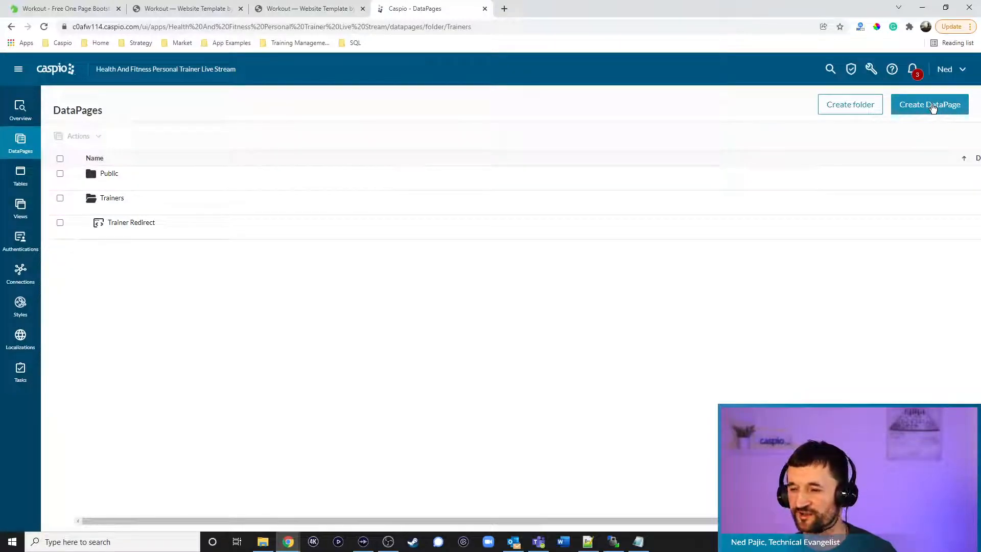
# Start a Single Record Update DataPage on fitness_tbl_trainers_1 named Update Profile
pyautogui.click(931, 105)
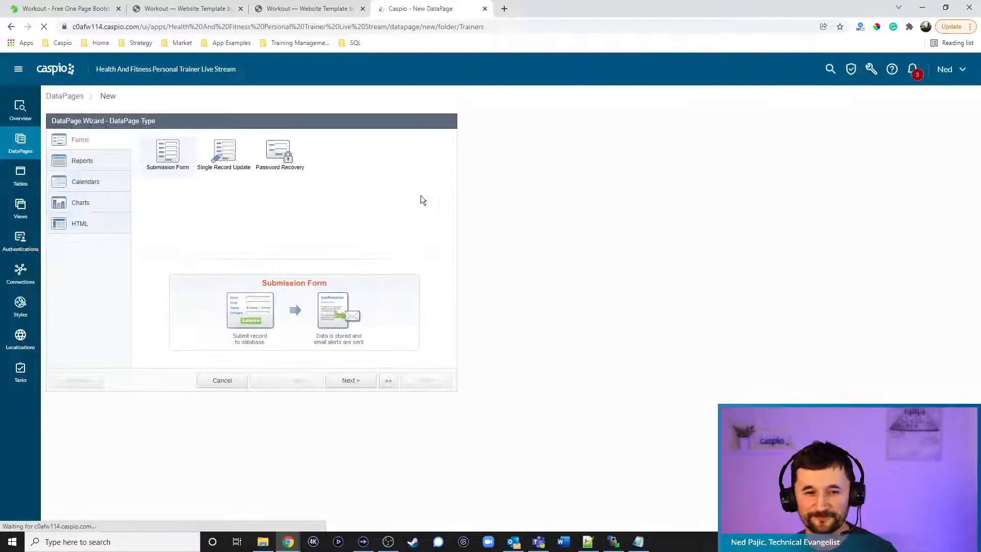
pyautogui.click(222, 174)
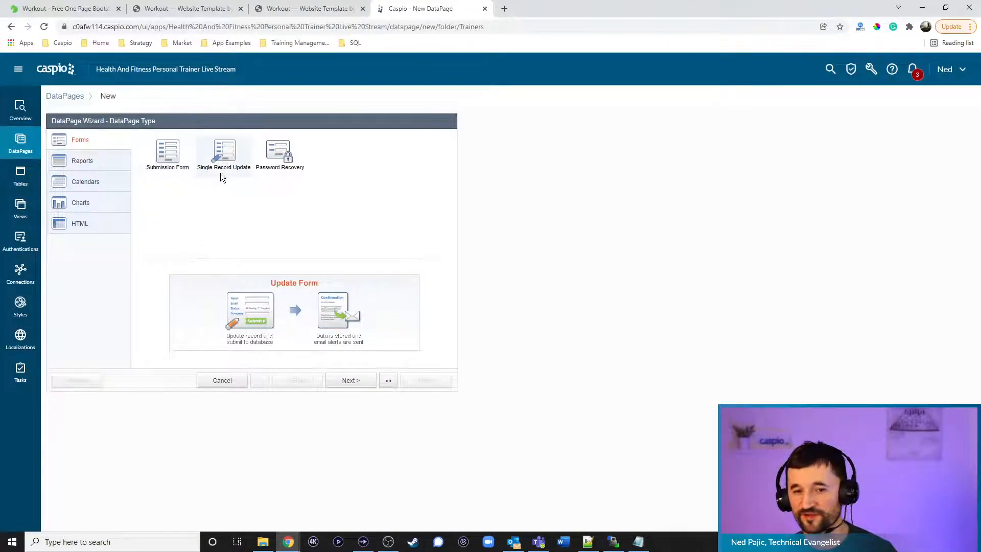
pyautogui.click(357, 383)
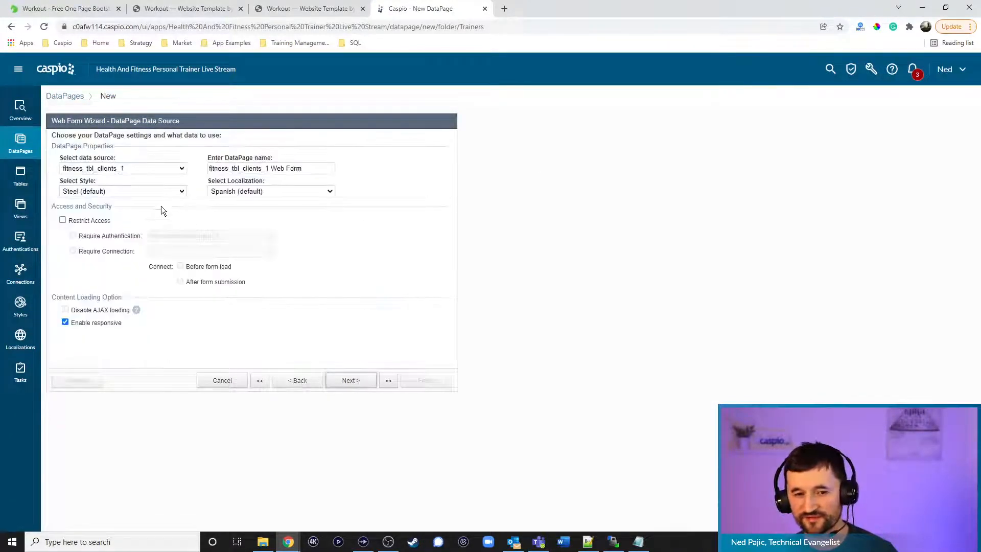
pyautogui.click(127, 168)
pyautogui.click(84, 213)
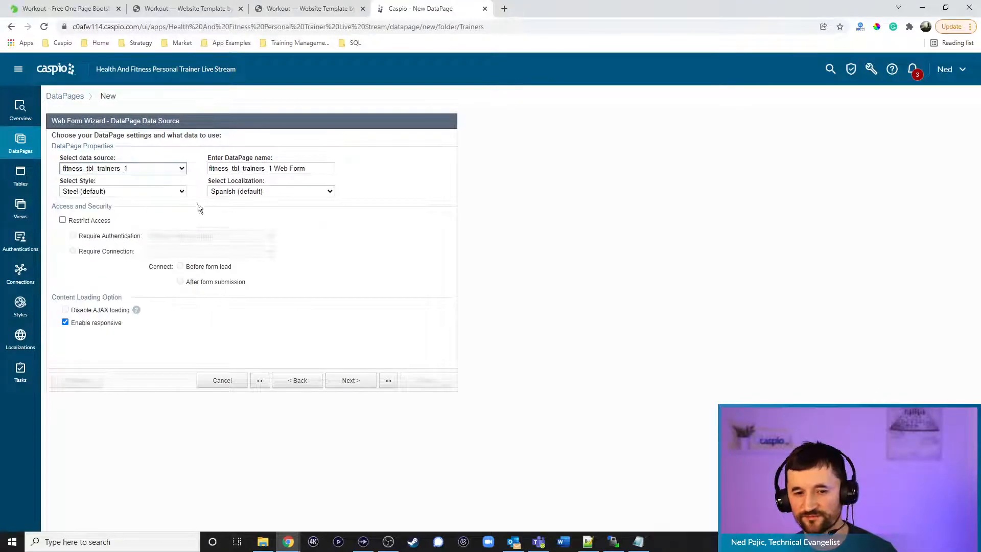
pyautogui.tripleClick(313, 168)
pyautogui.write('Update Profile')
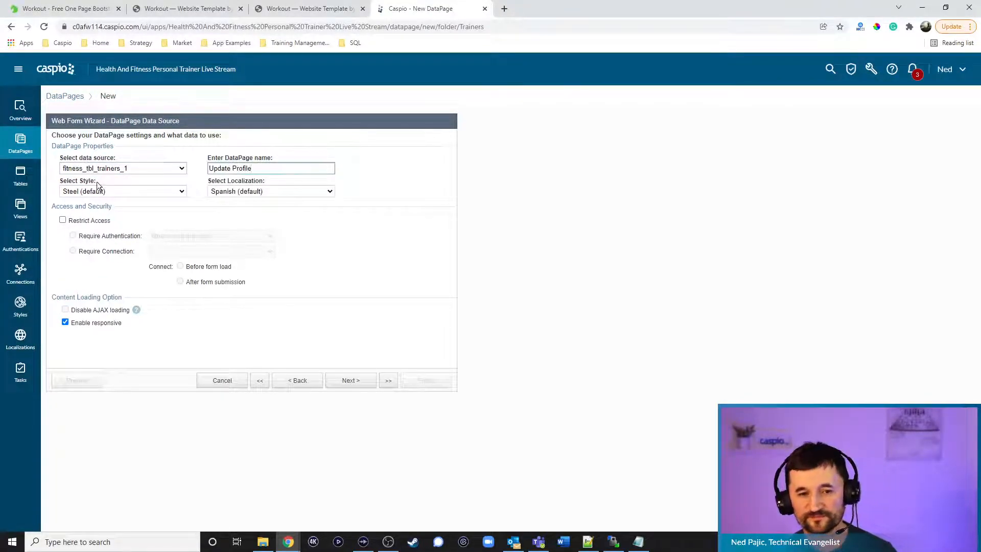
# Choose the page style, set English localization, and restrict access to the trainer login
pyautogui.click(99, 190)
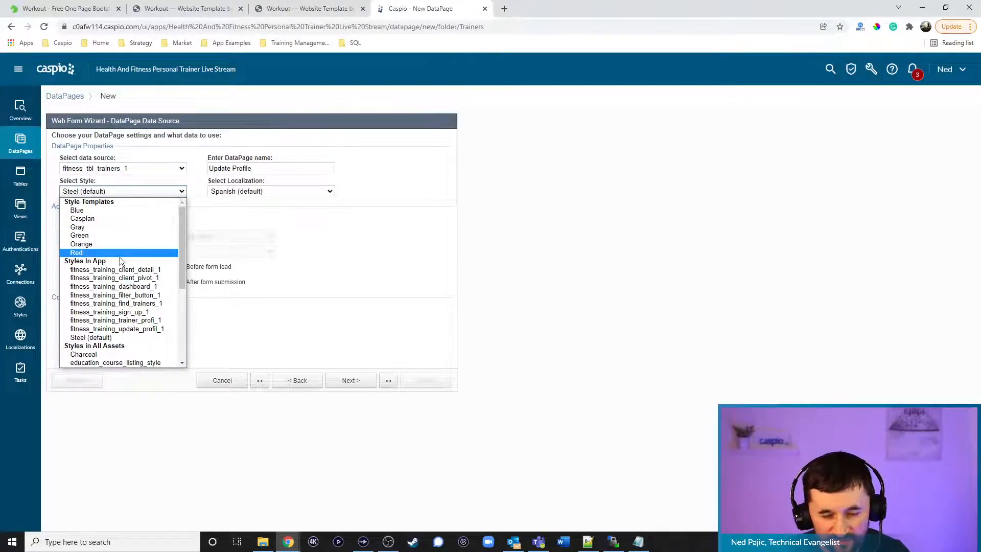
pyautogui.click(128, 329)
pyautogui.click(286, 192)
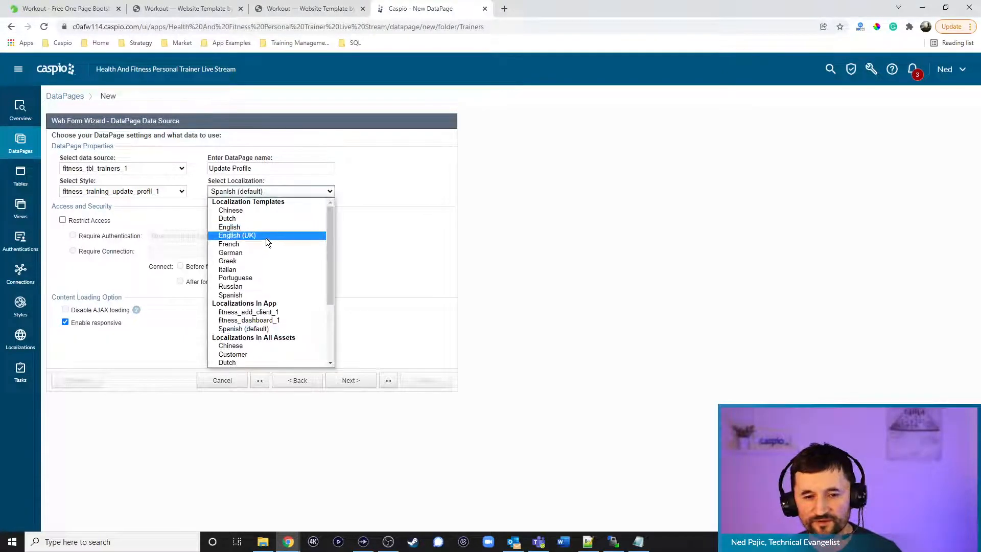
pyautogui.click(265, 228)
pyautogui.click(263, 169)
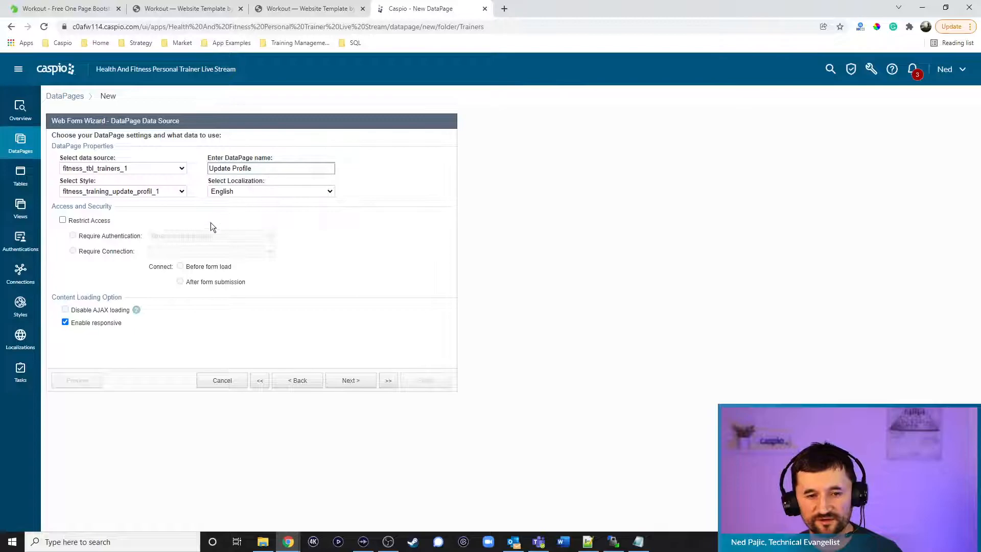
pyautogui.click(82, 221)
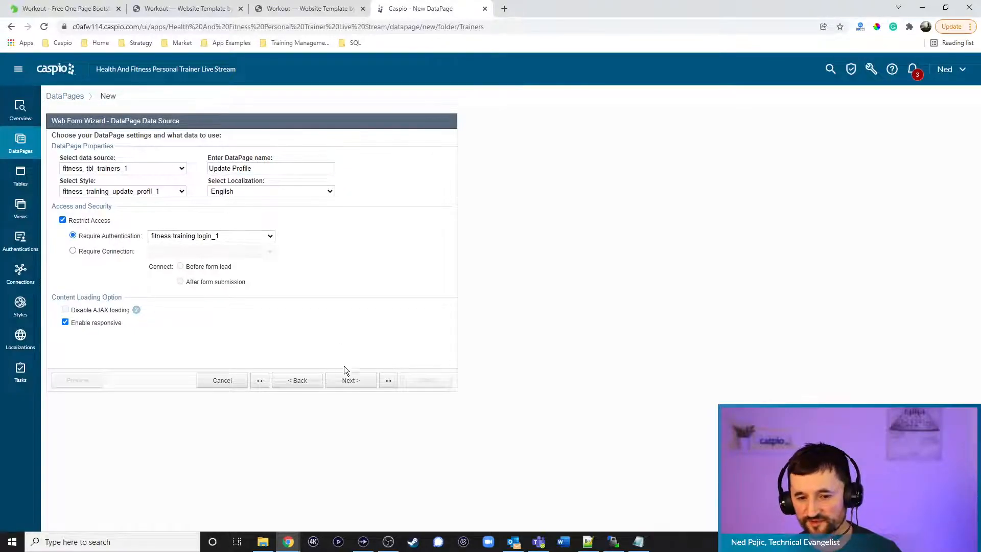
pyautogui.click(354, 381)
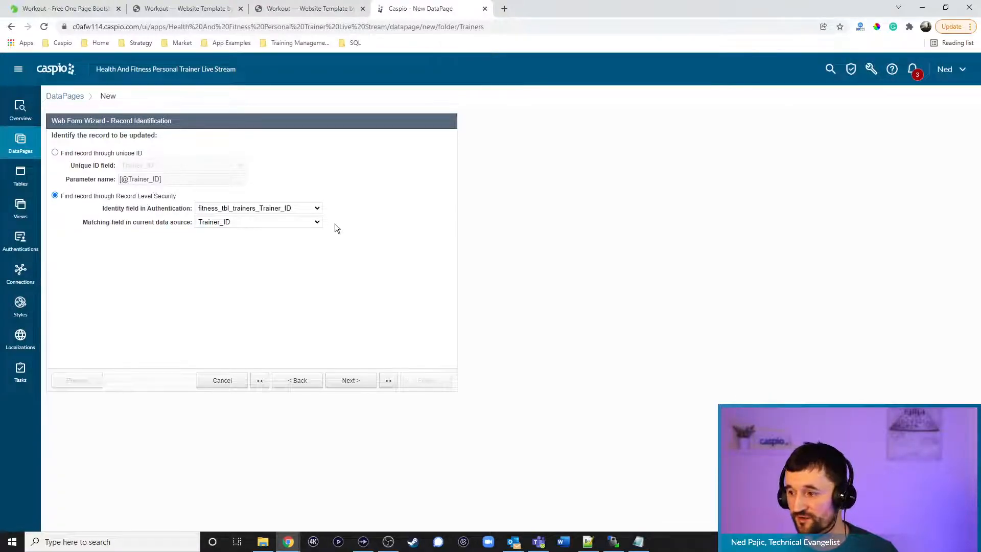
pyautogui.click(357, 381)
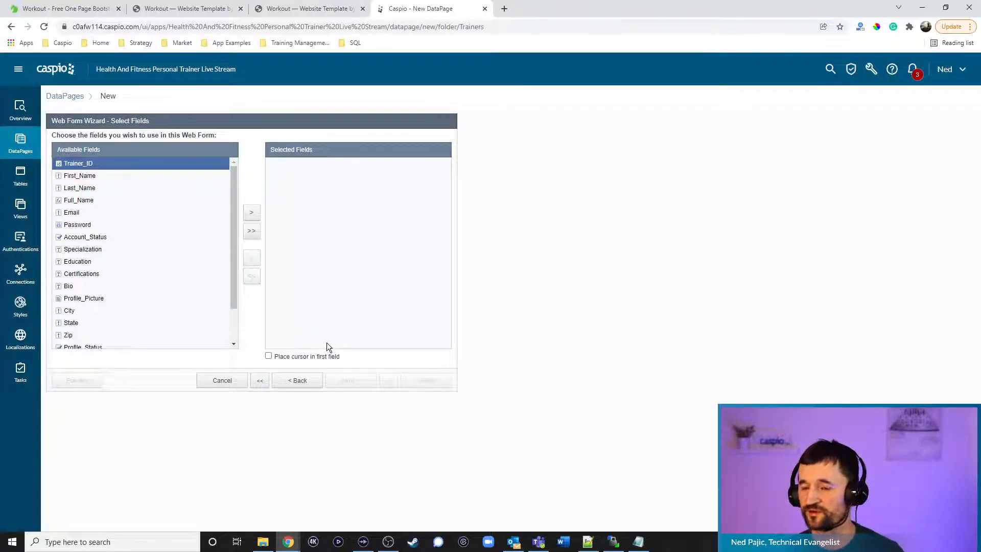
# Add First_Name, Last_Name, Email, Password, Specialization, Education, Certifications, Bio, Profile_Picture, City, State, Zip, Profile_Status and Admin_Profile_Status to the form
pyautogui.doubleClick(114, 177)
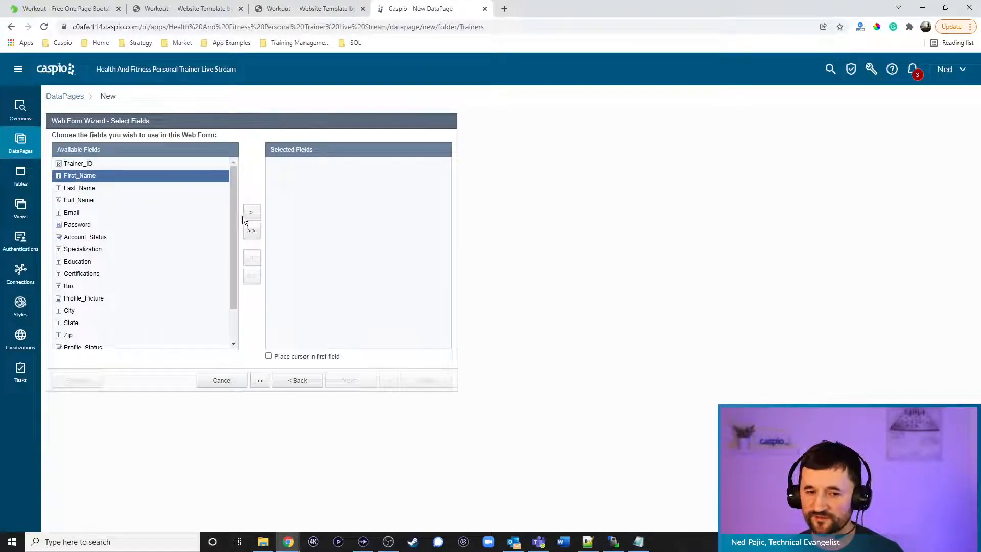
pyautogui.click(255, 216)
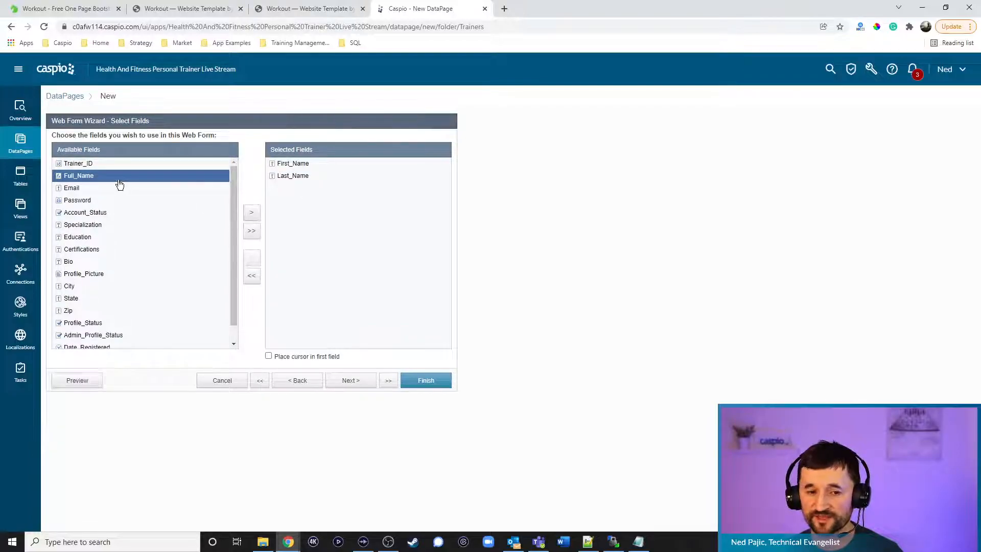
pyautogui.doubleClick(119, 187)
pyautogui.click(251, 216)
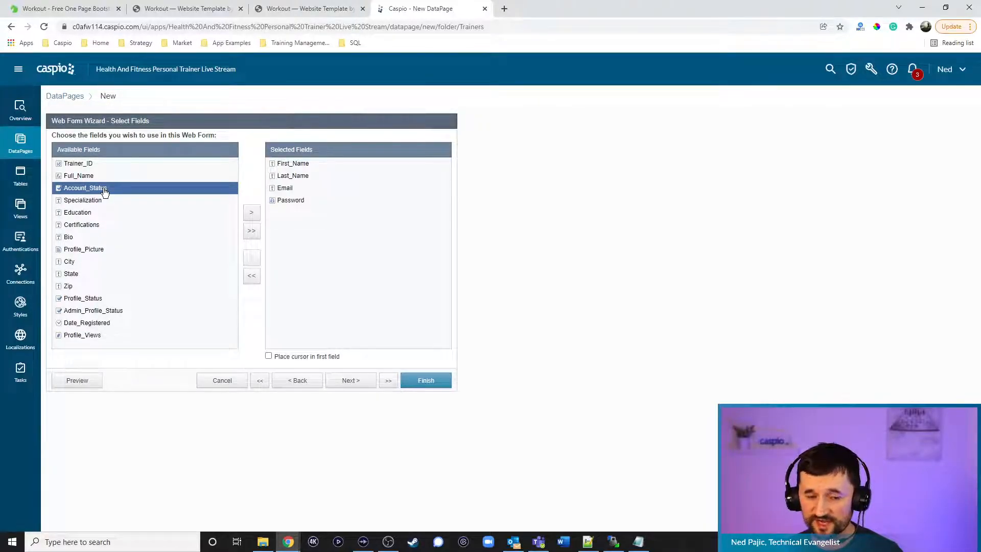
pyautogui.click(98, 200)
pyautogui.click(253, 213)
pyautogui.click(254, 214)
pyautogui.click(254, 214)
pyautogui.click(254, 213)
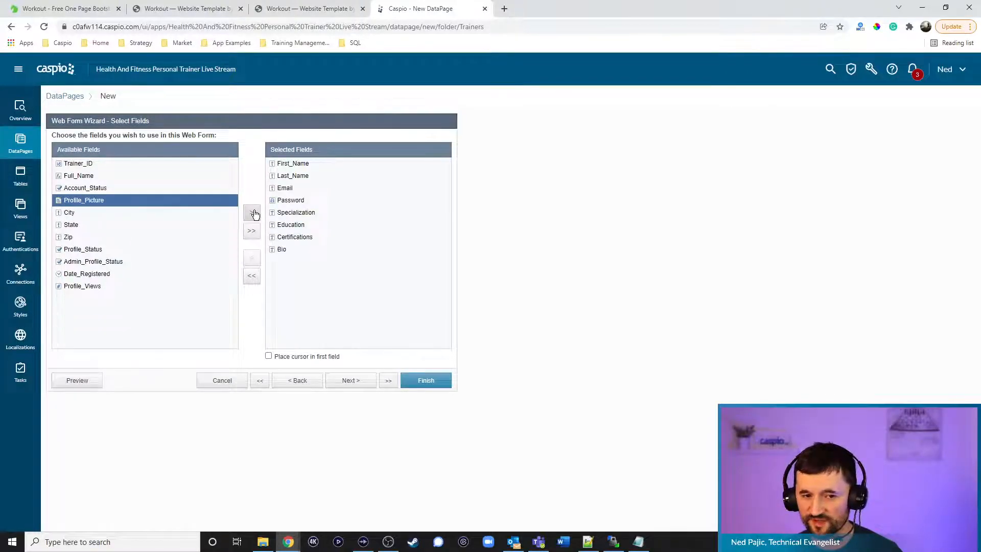
pyautogui.click(254, 214)
pyautogui.click(254, 213)
pyautogui.click(254, 214)
pyautogui.click(254, 213)
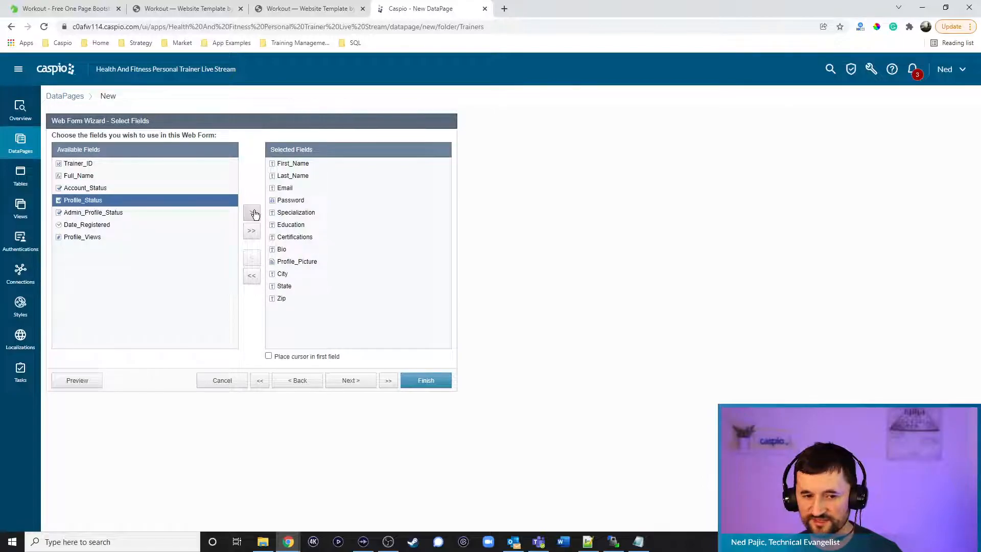
pyautogui.click(254, 214)
pyautogui.click(254, 214)
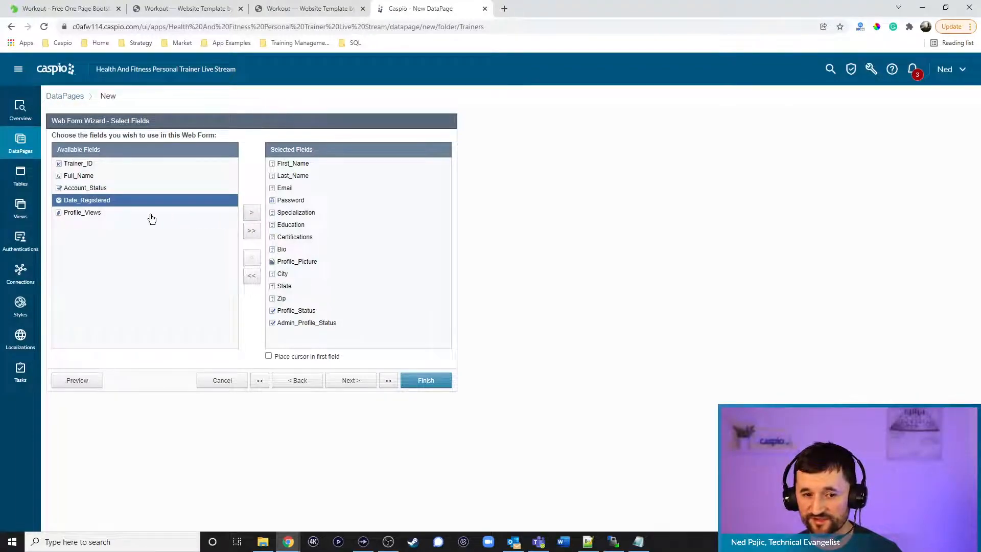
# Insert an HTML block into the form and turn off its rich editor
pyautogui.click(352, 379)
pyautogui.click(130, 353)
pyautogui.click(113, 365)
pyautogui.click(232, 167)
pyautogui.click(265, 193)
# Enter '<h2>Update Profile</h2>' as the HTML block's header content
pyautogui.click(171, 167)
pyautogui.click(224, 214)
pyautogui.write('H')
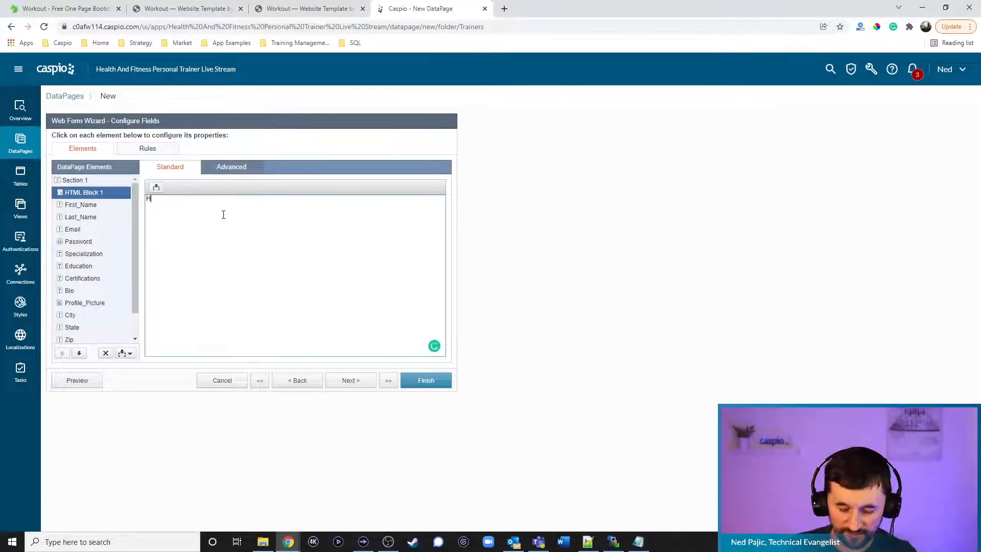
pyautogui.write('2>')
pyautogui.press('BackSpace')
pyautogui.press('BackSpace')
pyautogui.press('BackSpace')
pyautogui.write('<h2>Update Profile</h2>')
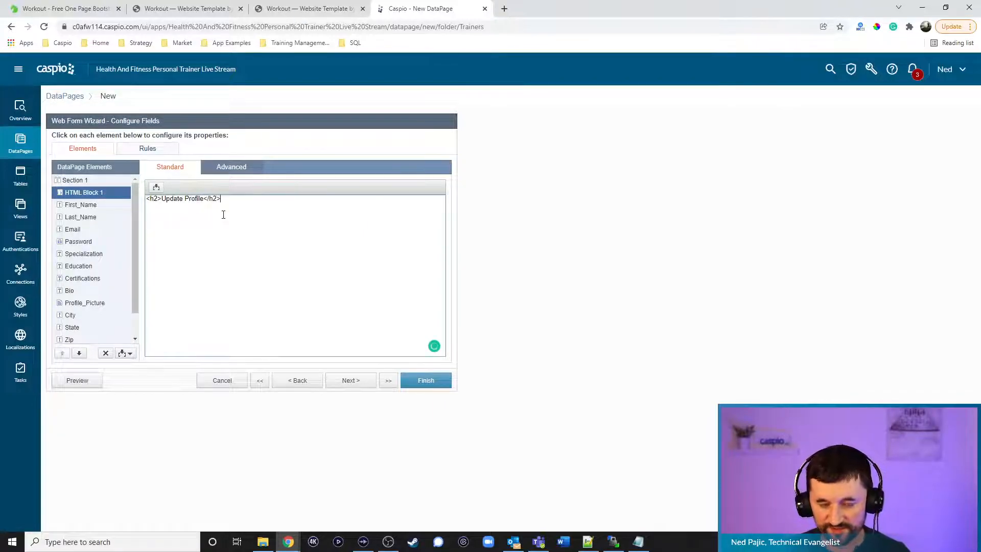
# Make First_Name and Last_Name required editable text fields
pyautogui.click(87, 205)
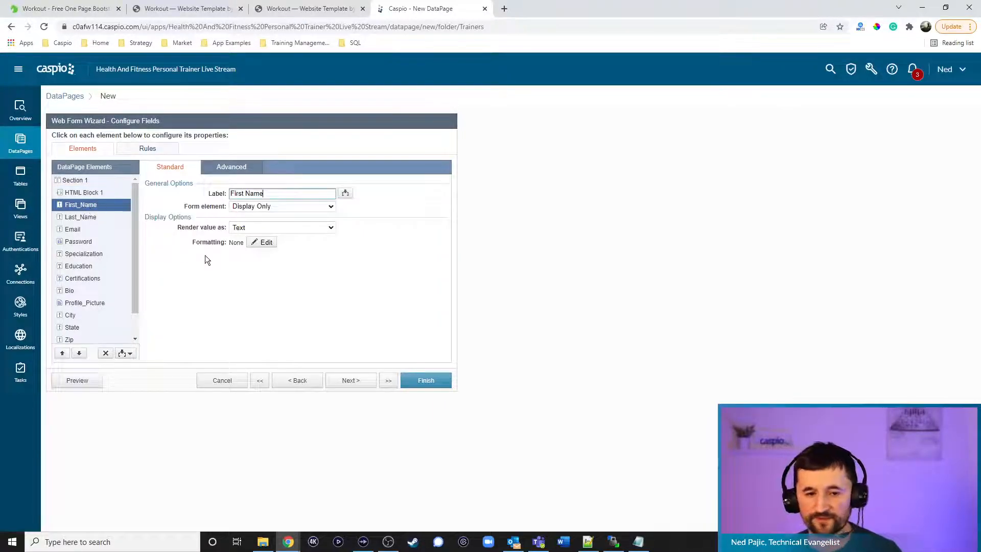
pyautogui.click(254, 207)
pyautogui.click(256, 225)
pyautogui.click(233, 226)
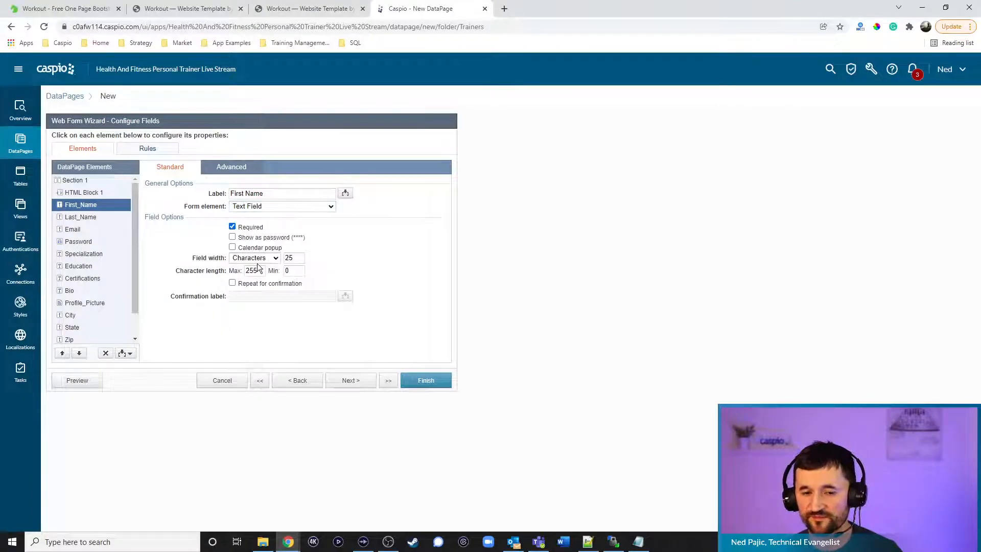
pyautogui.click(82, 217)
pyautogui.click(281, 206)
pyautogui.click(257, 222)
pyautogui.click(253, 227)
# Make Email a text field and show password strength on the Password field
pyautogui.click(83, 230)
pyautogui.click(257, 204)
pyautogui.click(261, 225)
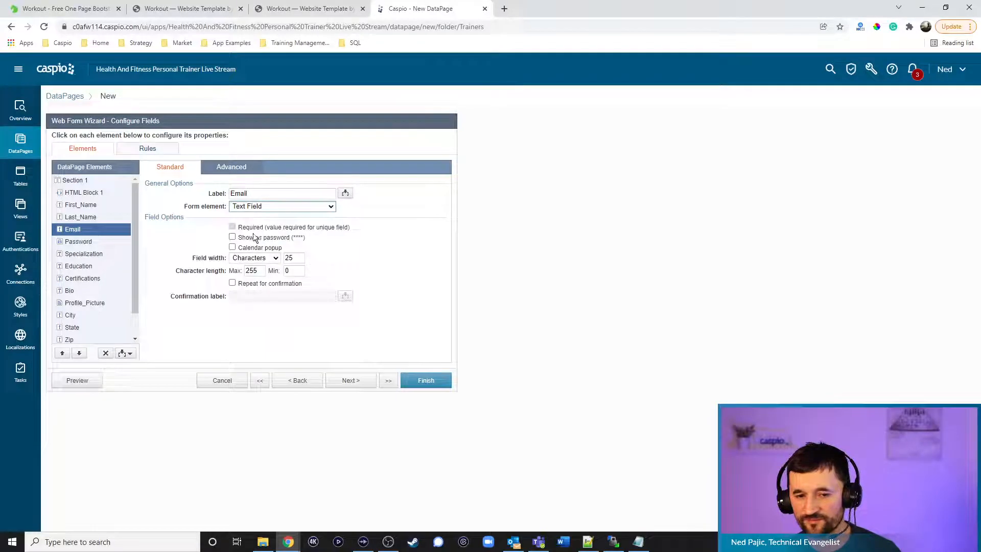
pyautogui.click(79, 242)
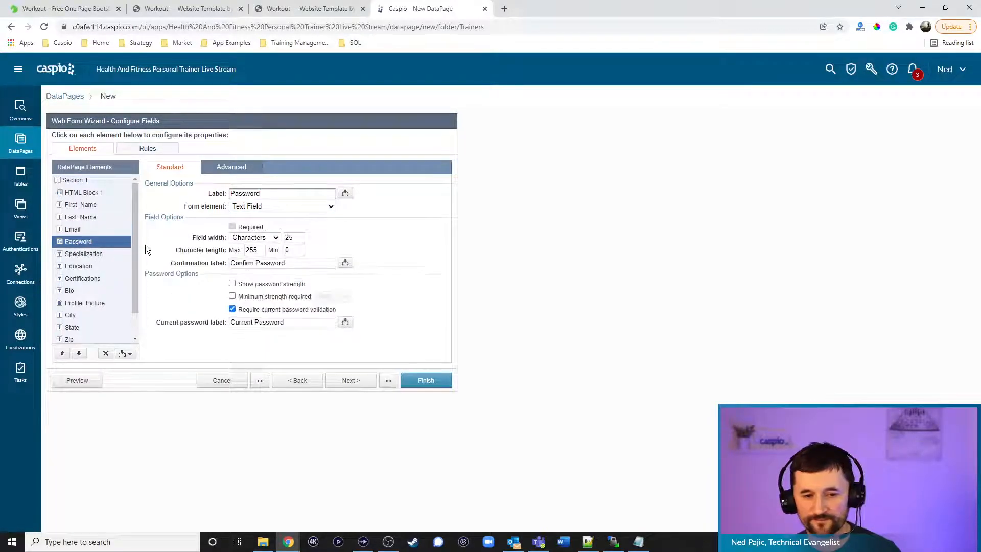
pyautogui.click(256, 284)
# Turn Specialization, Education, Certifications and Bio into multi-line text areas
pyautogui.click(83, 254)
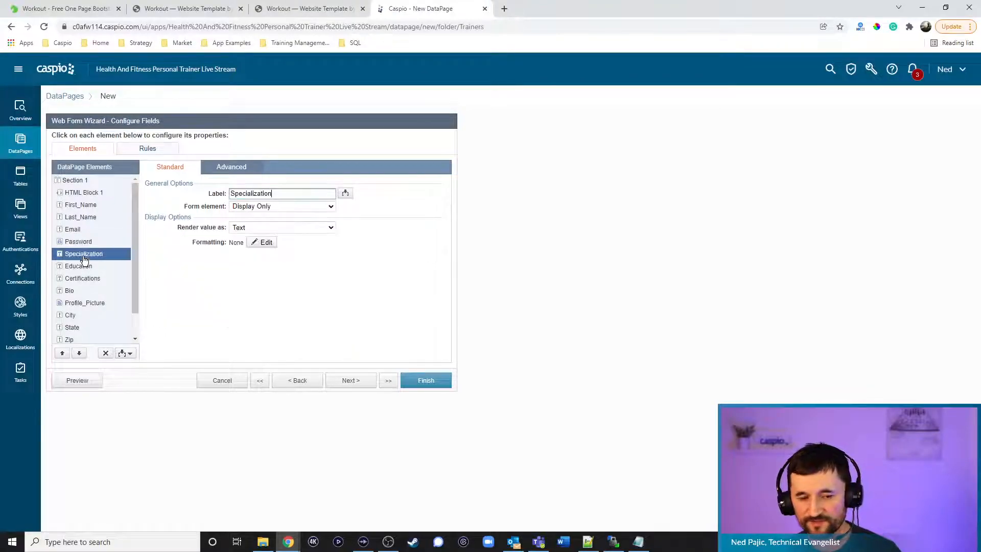
pyautogui.click(269, 206)
pyautogui.click(269, 233)
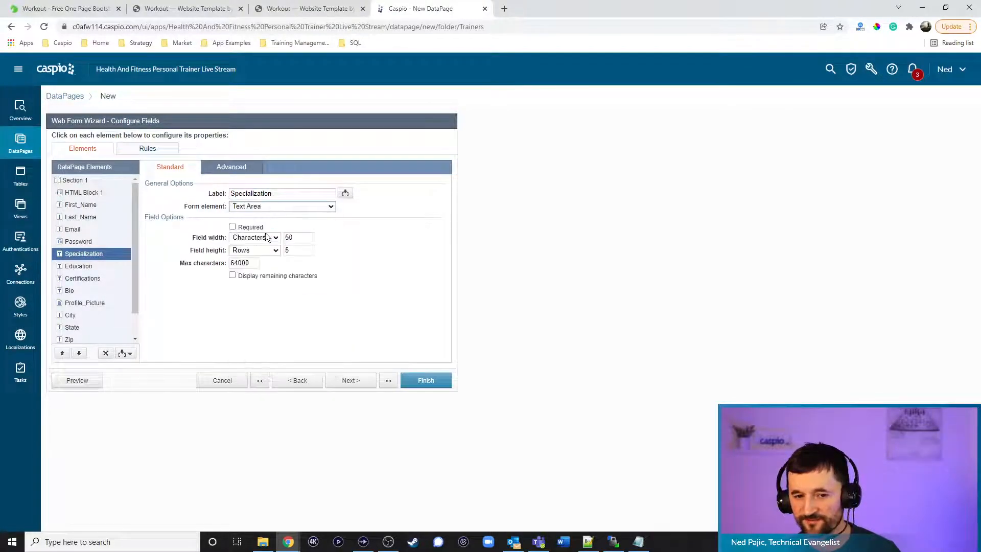
pyautogui.click(82, 266)
pyautogui.click(264, 206)
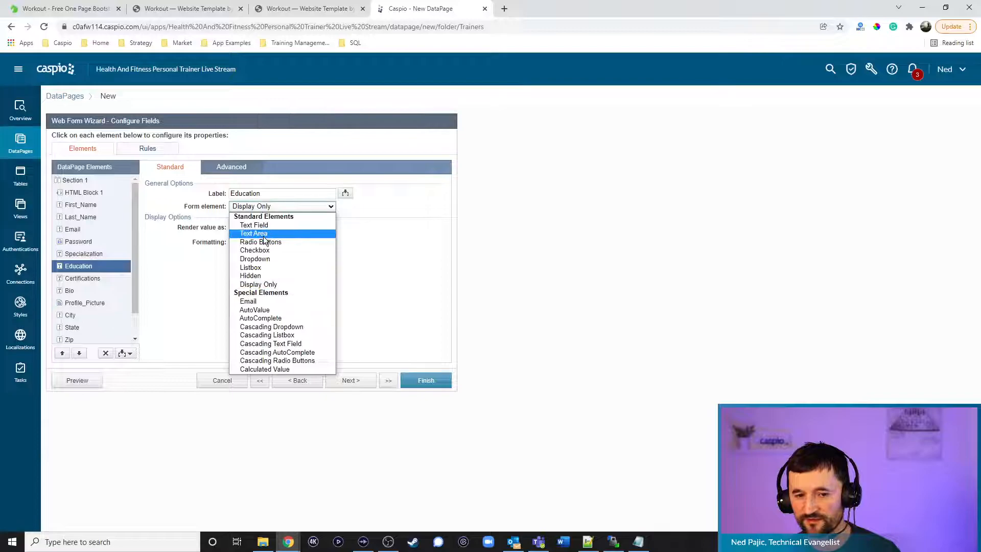
pyautogui.click(262, 233)
pyautogui.click(83, 279)
pyautogui.click(259, 207)
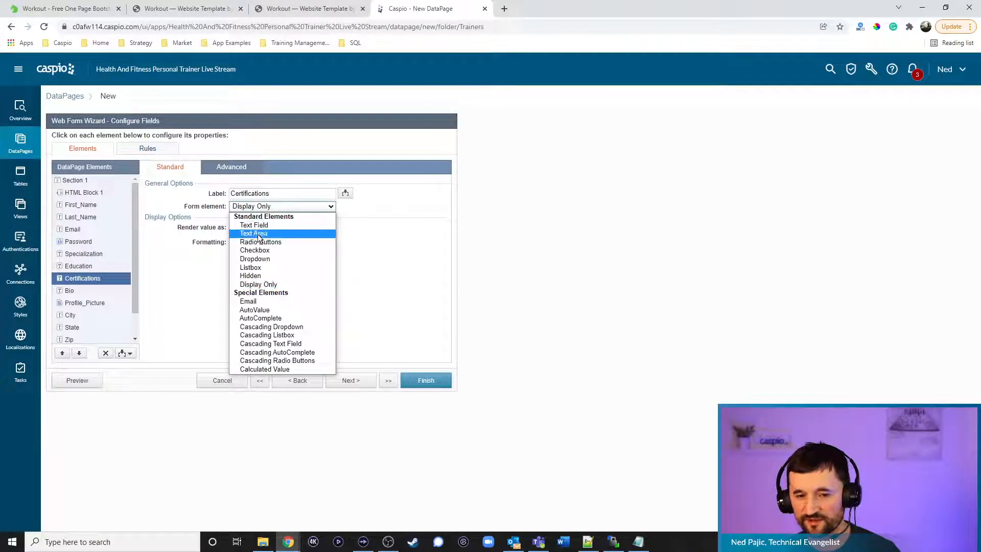
pyautogui.click(254, 233)
pyautogui.scroll(-1, 82, 265)
pyautogui.click(82, 264)
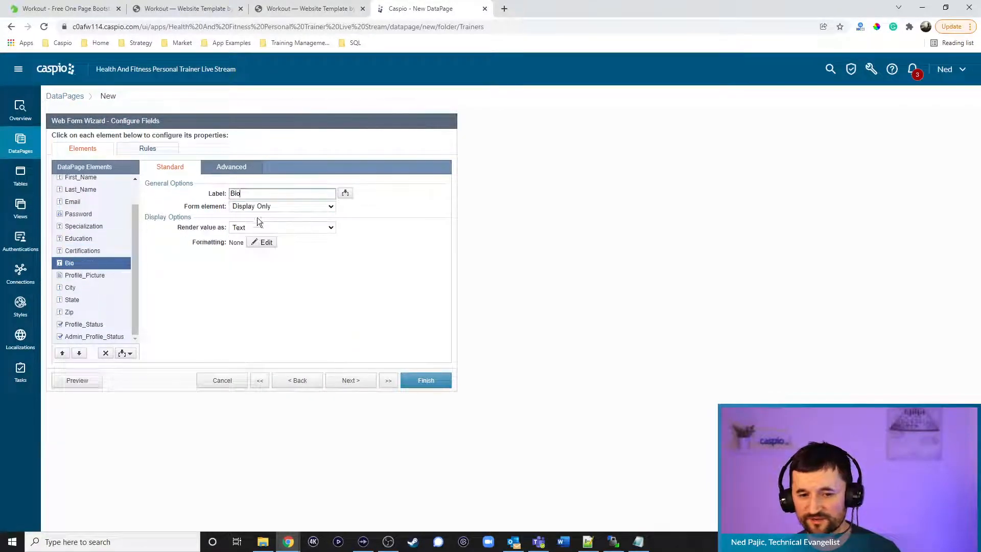
pyautogui.click(258, 206)
pyautogui.click(261, 233)
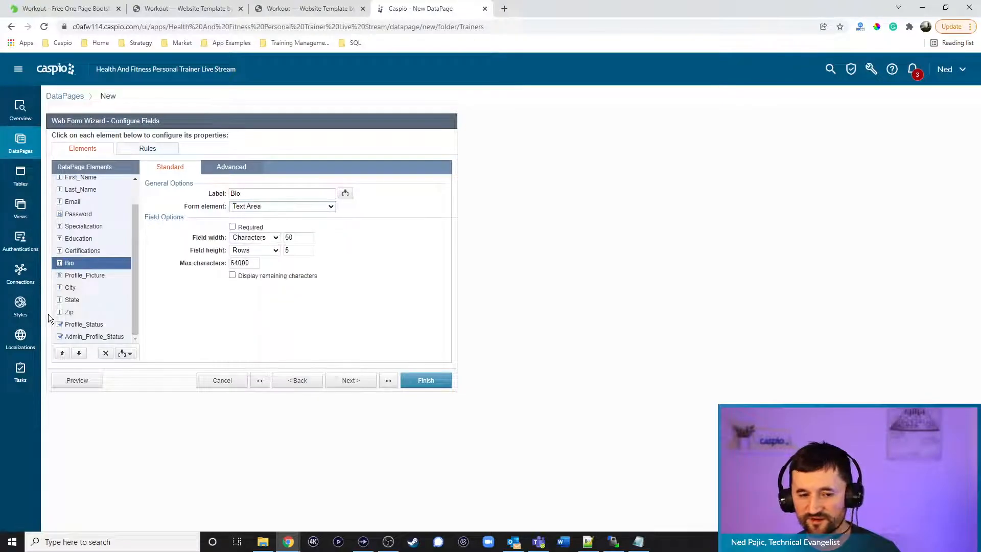
# Move Profile_Picture earlier in the field order
pyautogui.click(82, 276)
pyautogui.scroll(1, 85, 289)
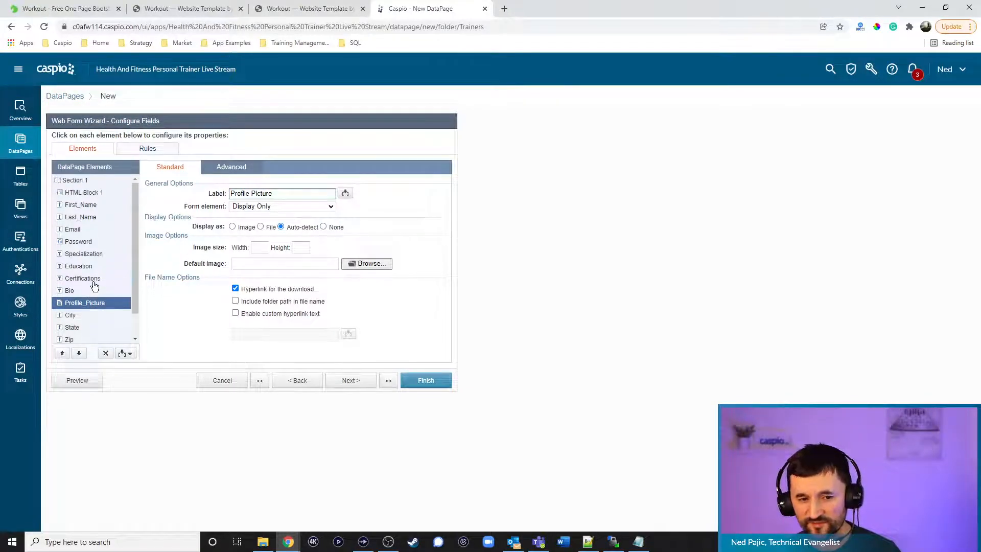
pyautogui.click(62, 353)
pyautogui.click(63, 353)
pyautogui.click(63, 353)
pyautogui.click(62, 353)
pyautogui.click(63, 353)
# Place Profile_Picture under HTML Block 1 as a File upload shown as a 175-wide image
pyautogui.click(63, 353)
pyautogui.click(63, 353)
pyautogui.click(62, 353)
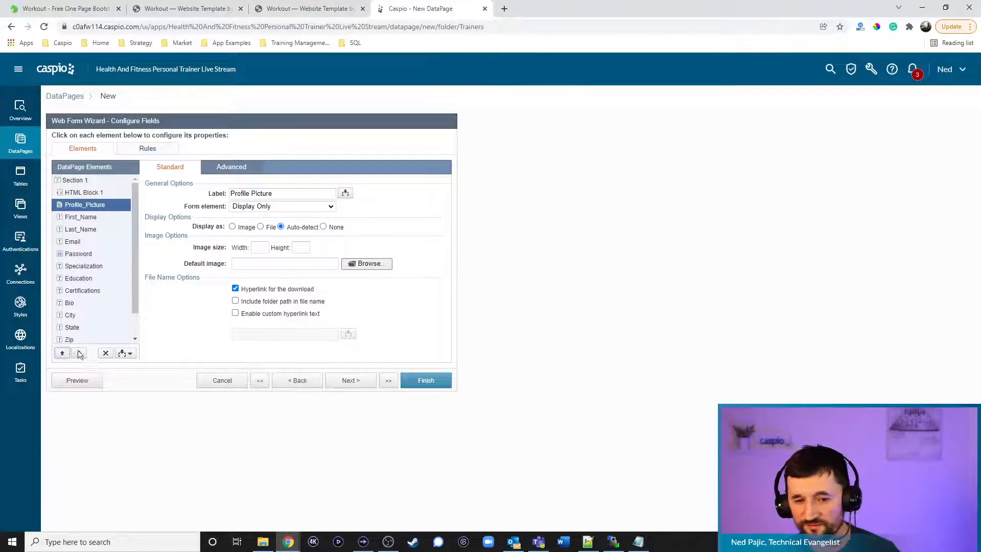
pyautogui.click(273, 205)
pyautogui.click(262, 226)
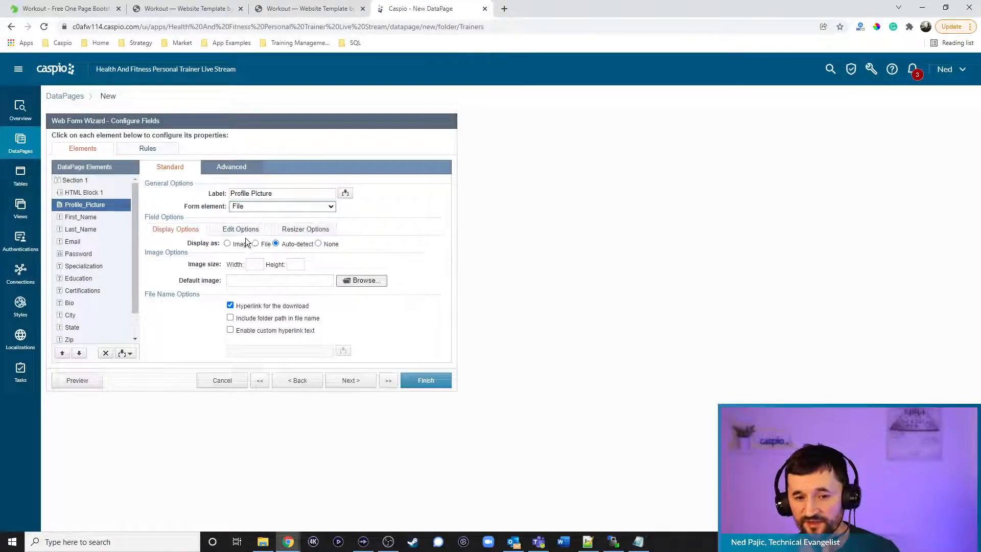
pyautogui.click(228, 244)
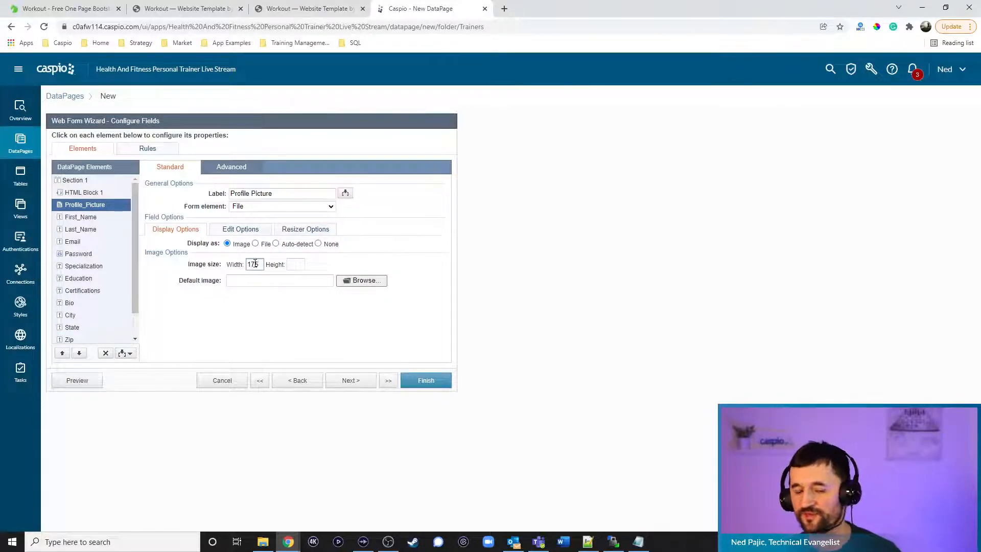
pyautogui.click(292, 264)
pyautogui.write('1')
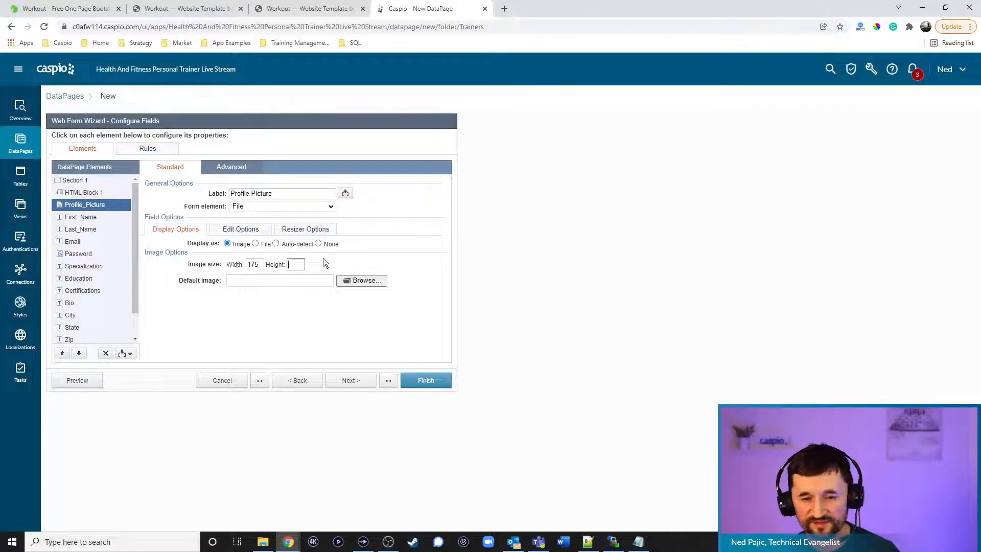
# Review the settings of First_Name, Last_Name, Email, Password and Specialization
pyautogui.click(92, 217)
pyautogui.click(91, 233)
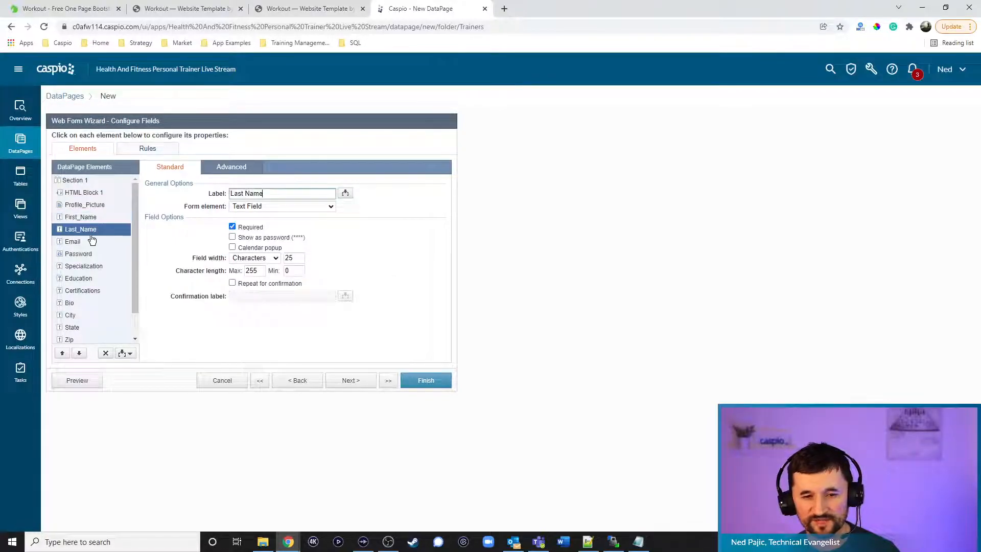
pyautogui.click(90, 243)
pyautogui.click(88, 255)
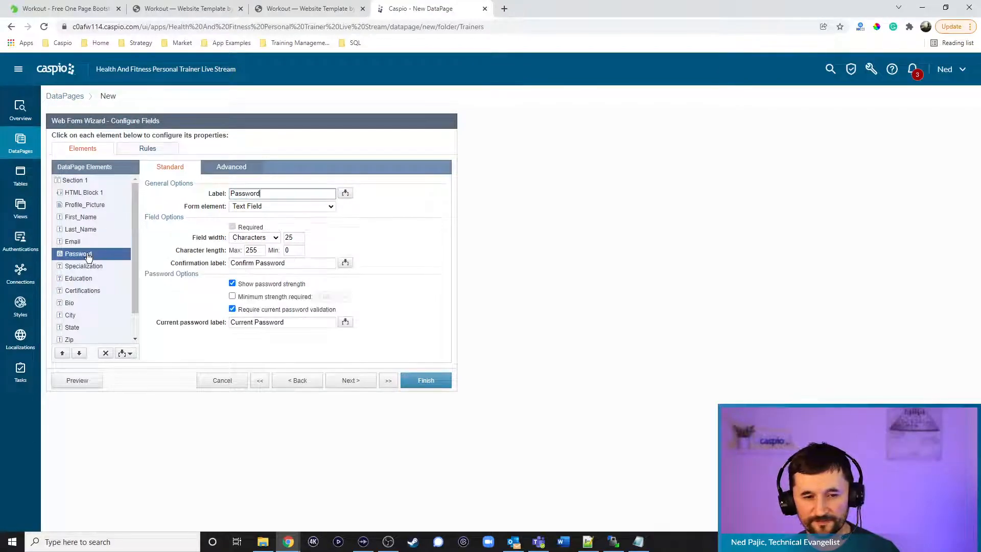
pyautogui.click(85, 266)
pyautogui.scroll(-1, 74, 287)
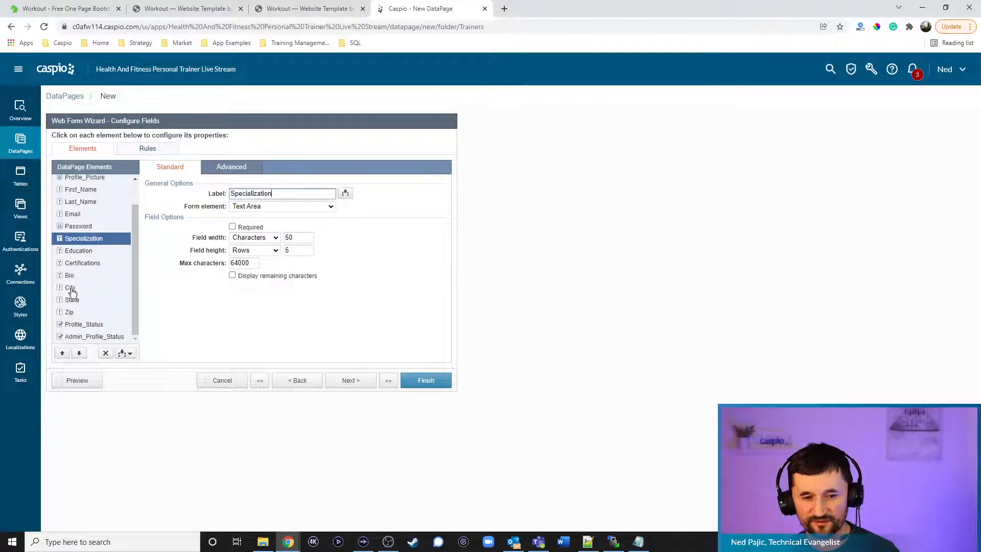
# Make City, State and Zip single-line text fields
pyautogui.click(71, 287)
pyautogui.click(278, 207)
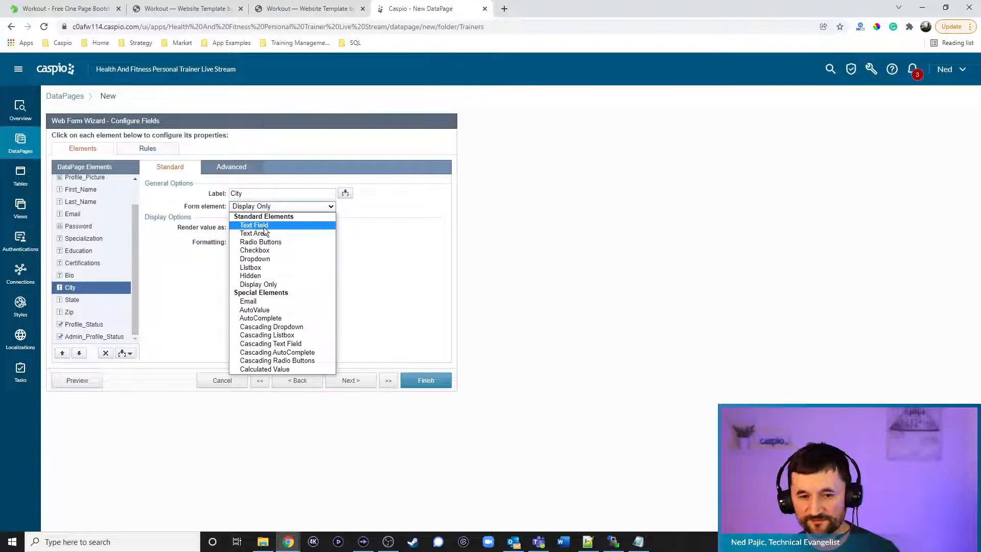
pyautogui.click(264, 225)
pyautogui.click(76, 300)
pyautogui.click(278, 207)
pyautogui.click(252, 232)
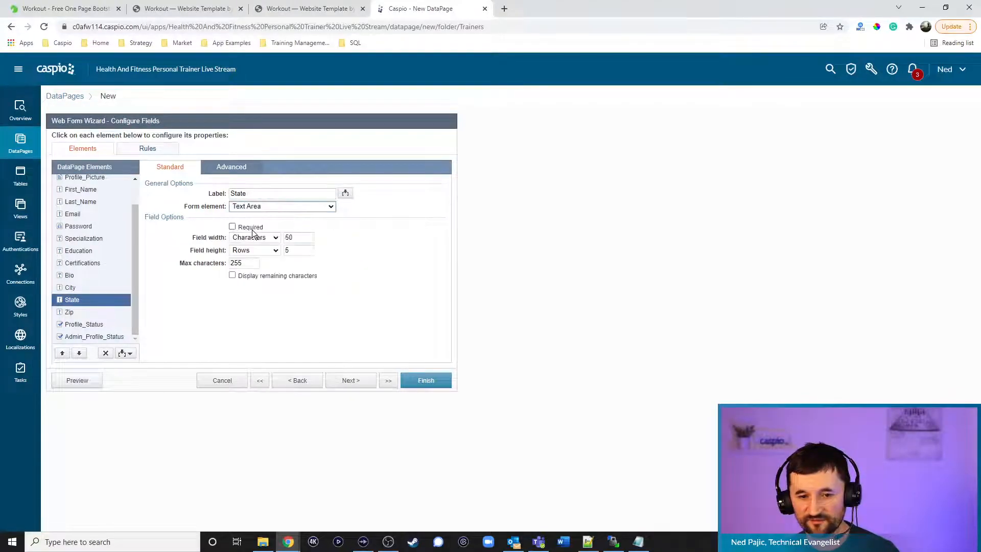
pyautogui.click(257, 204)
pyautogui.click(260, 226)
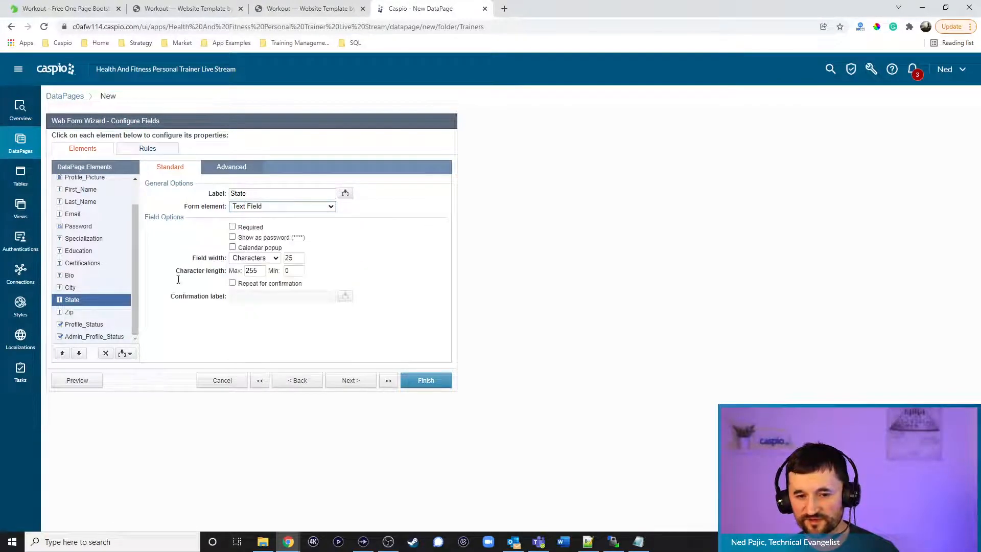
pyautogui.click(77, 312)
pyautogui.click(258, 206)
pyautogui.click(259, 222)
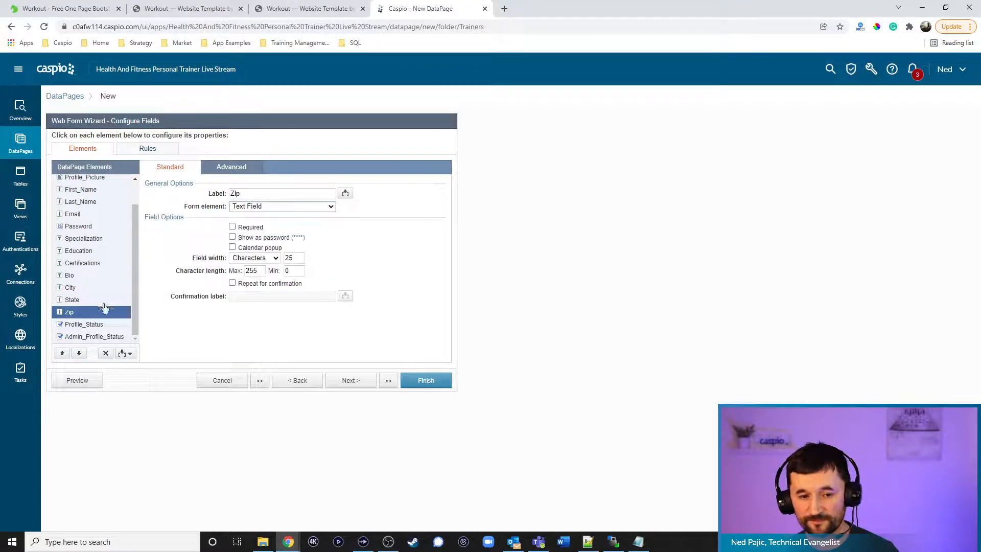
# Make Profile_Status a checkbox reading 'Check to publish profile.' and change its label position
pyautogui.click(96, 327)
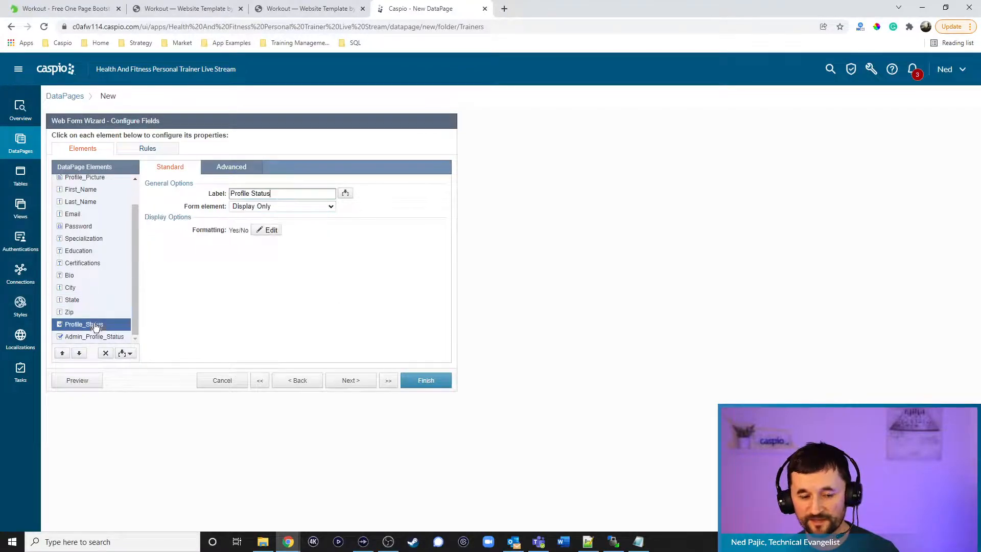
pyautogui.click(259, 206)
pyautogui.click(262, 226)
pyautogui.click(267, 241)
pyautogui.write('Check to publish profile.')
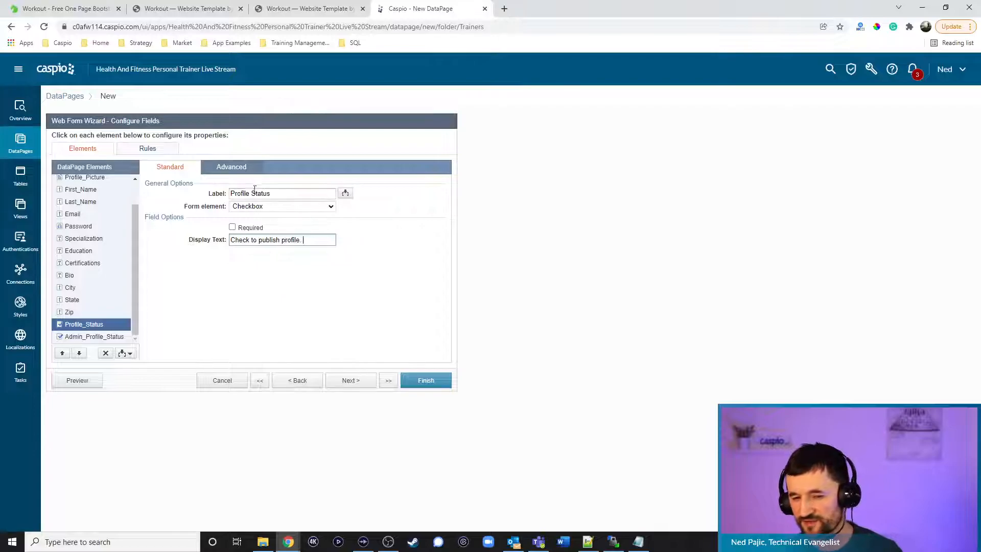
pyautogui.click(232, 168)
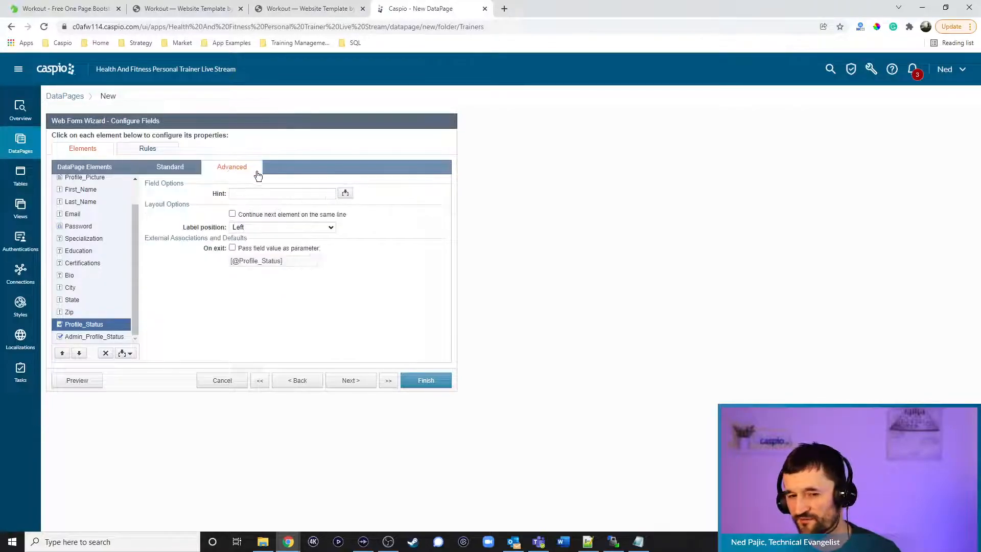
pyautogui.click(256, 228)
pyautogui.click(252, 255)
pyautogui.click(170, 168)
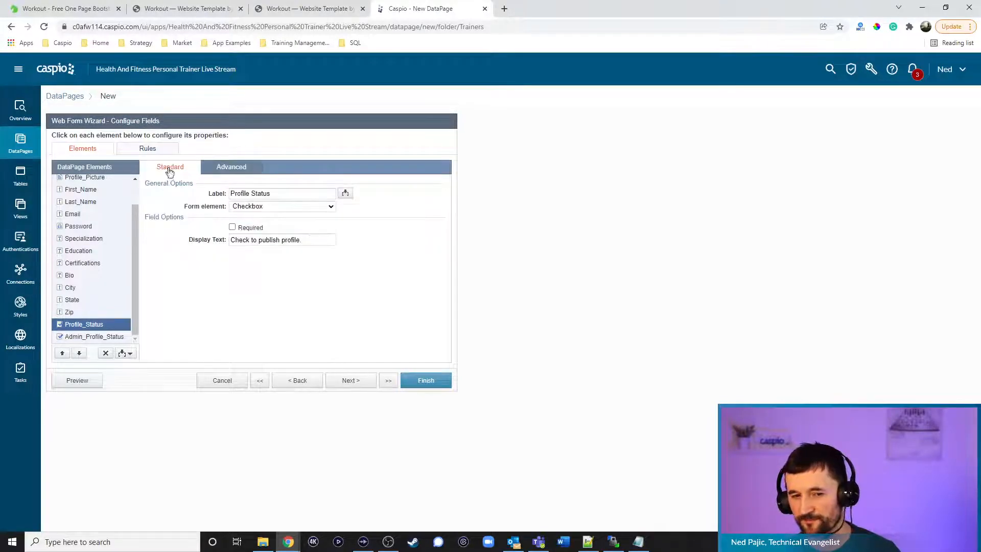
# Set Admin_Profile_Status to Hidden on the form
pyautogui.click(109, 337)
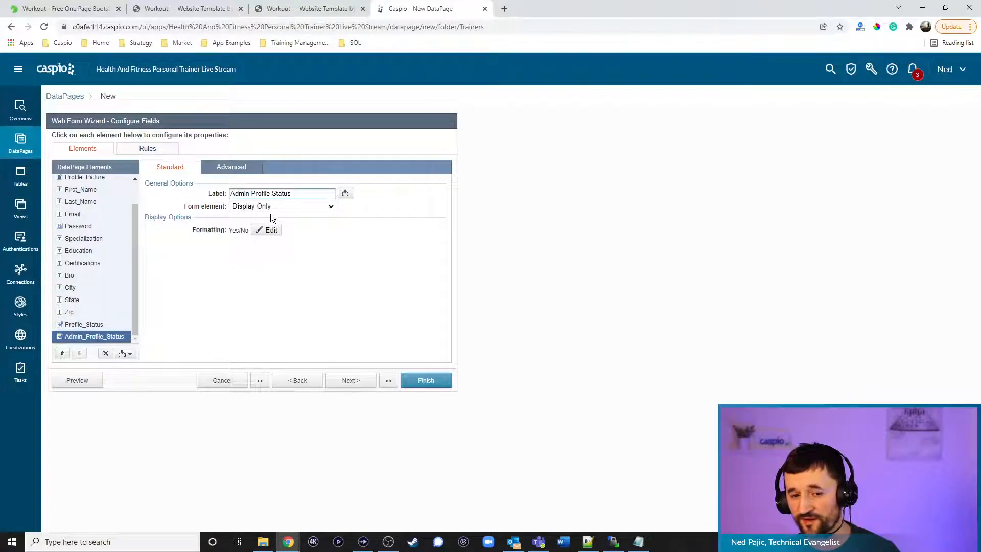
pyautogui.click(268, 206)
pyautogui.click(267, 228)
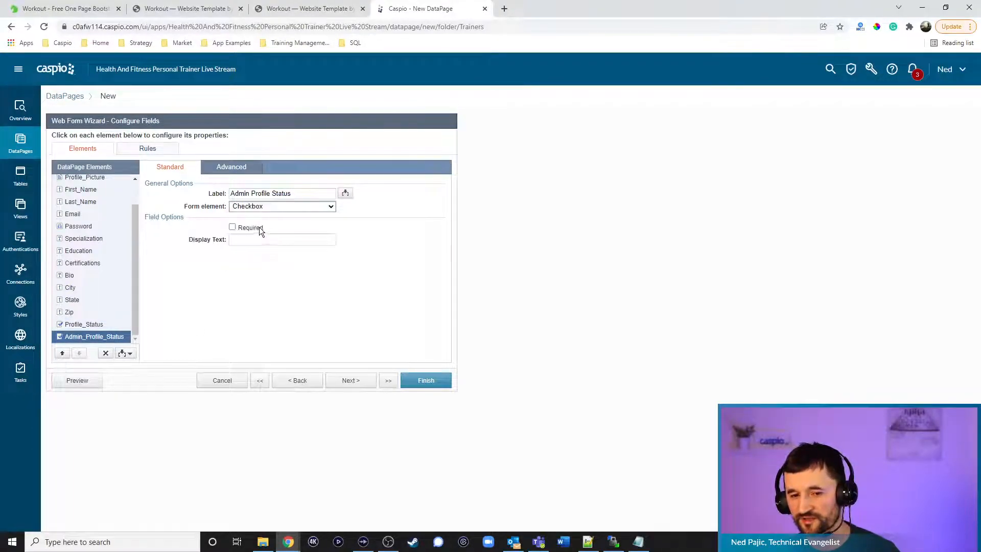
pyautogui.click(249, 207)
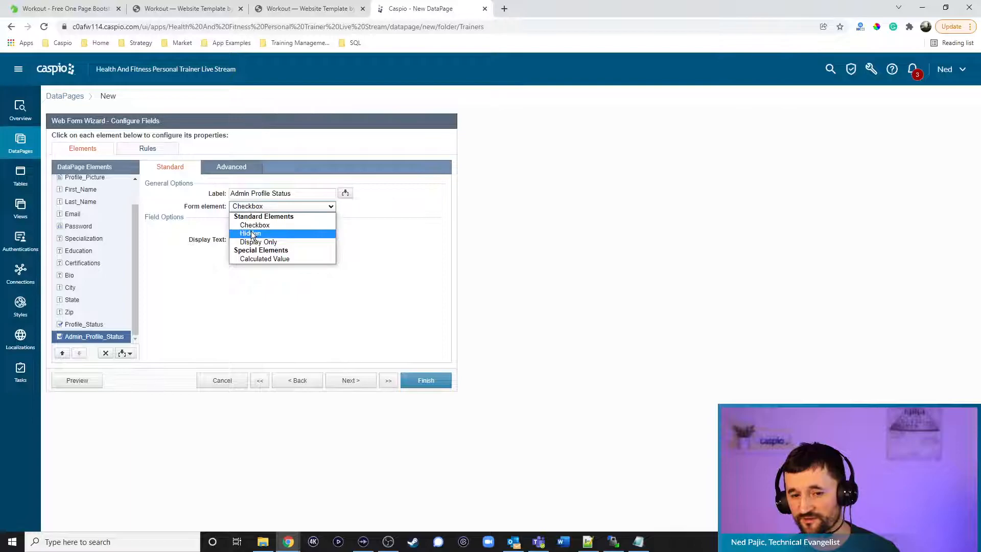
pyautogui.click(251, 233)
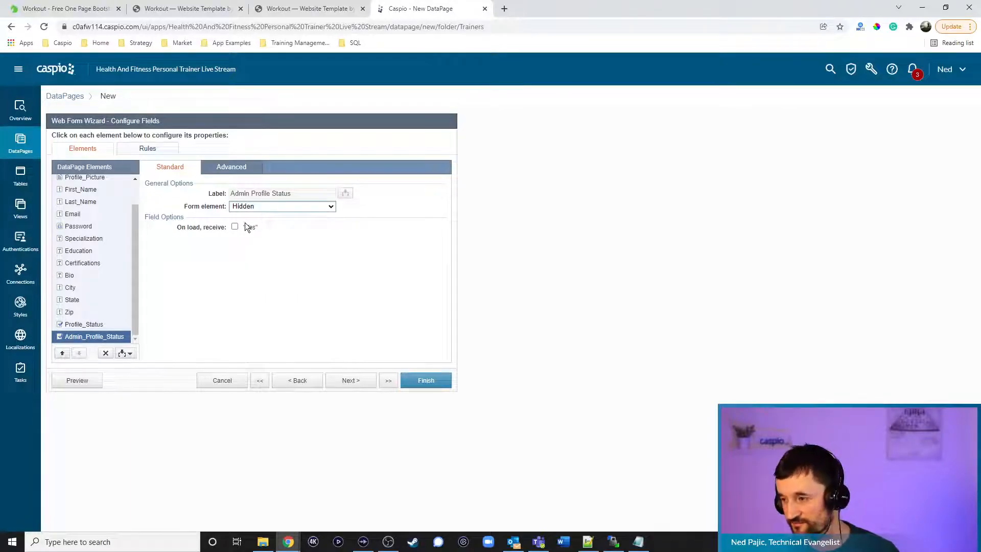
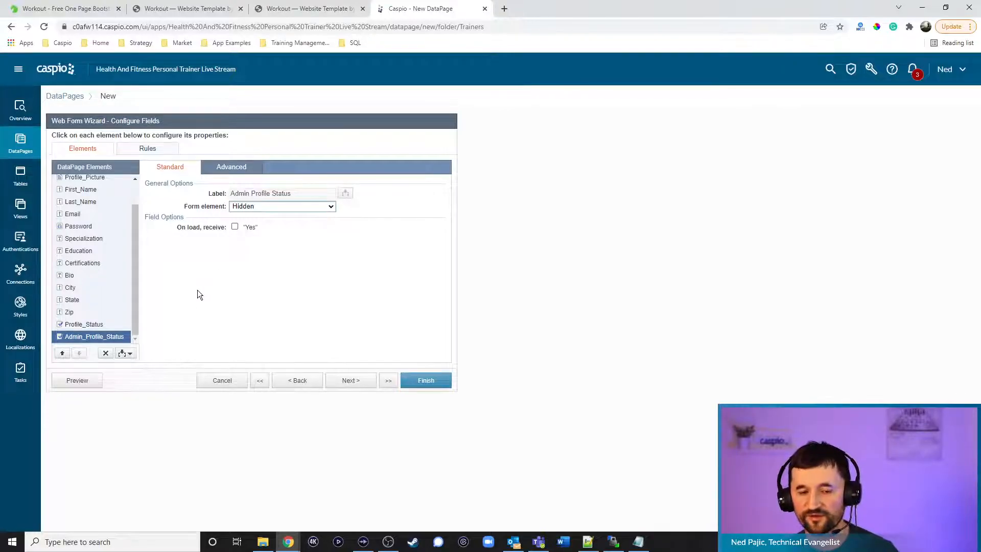
# Select the Profile_Status field and switch to the form's Rules tab
pyautogui.click(101, 326)
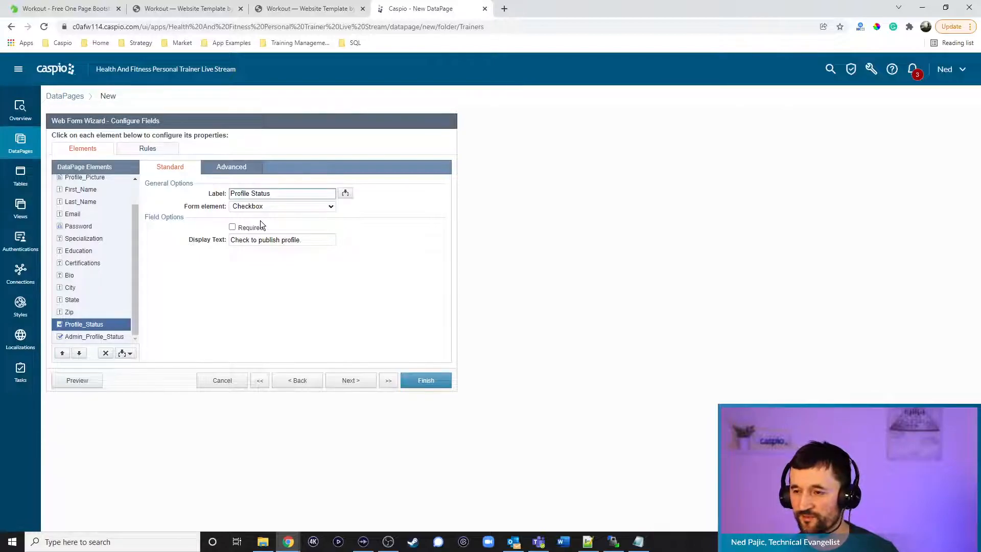
pyautogui.click(153, 150)
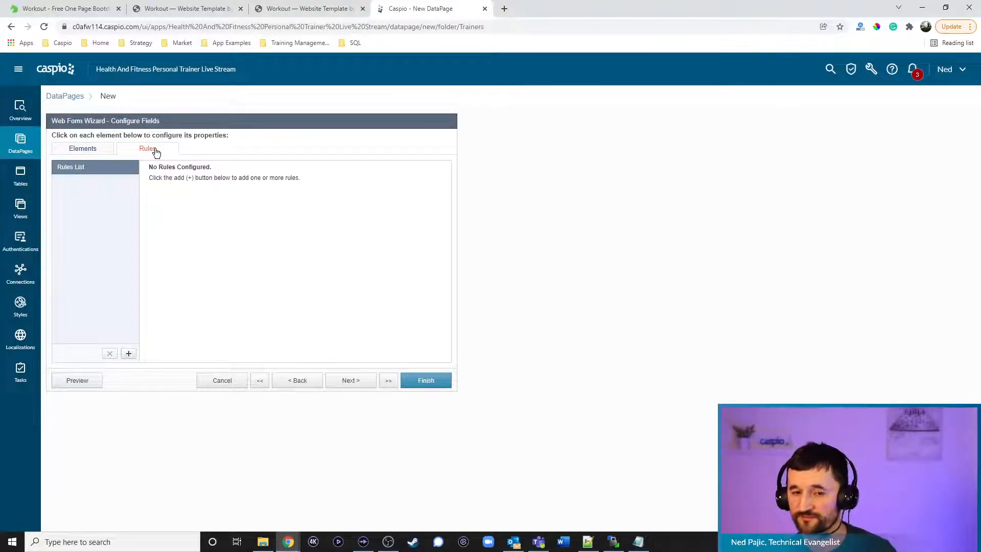
# Add Rule 1 with the criterion Profile_Status Is Checked
pyautogui.click(129, 353)
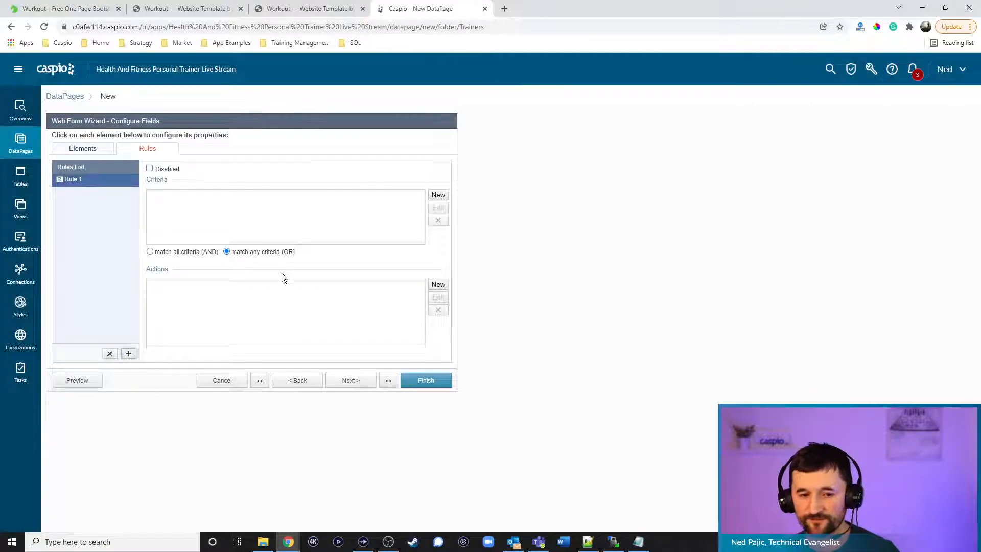
pyautogui.click(439, 195)
pyautogui.click(487, 243)
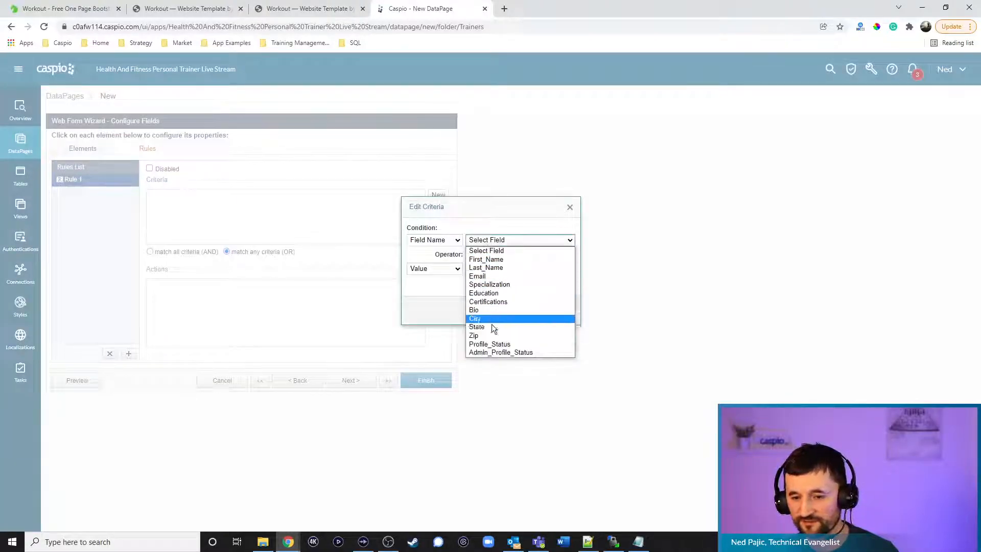
pyautogui.click(490, 345)
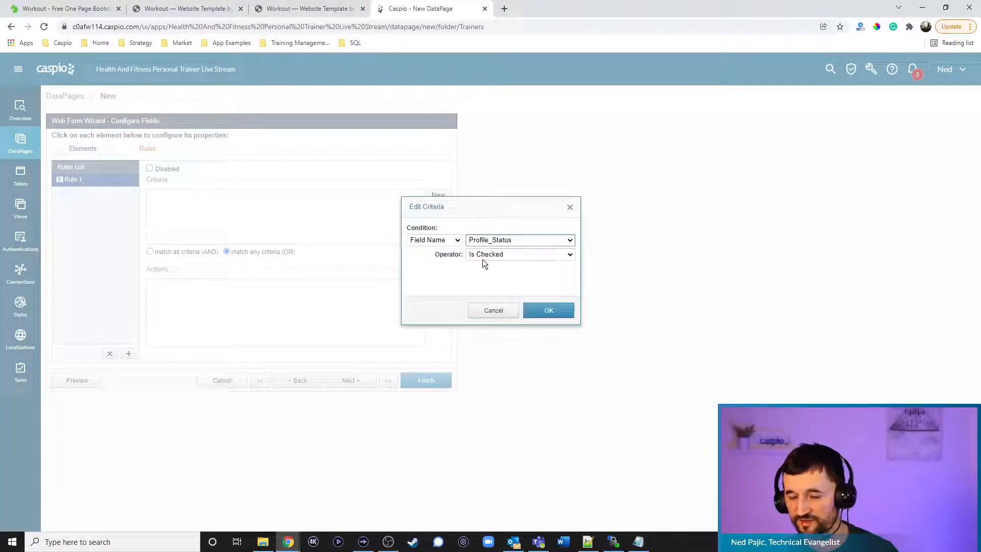
pyautogui.click(542, 312)
# Add Required actions for Profile_Picture, Specialization and Education
pyautogui.click(438, 285)
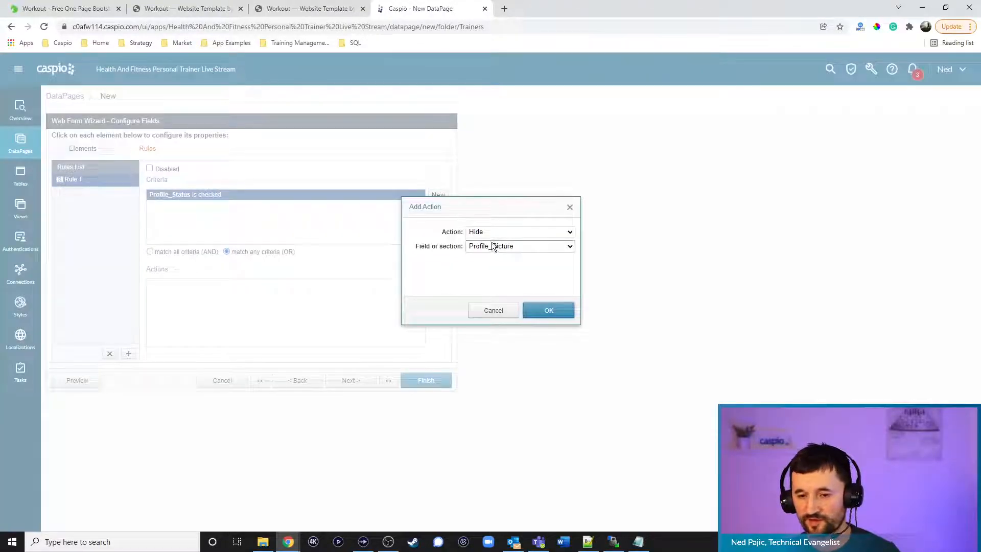
pyautogui.click(488, 234)
pyautogui.click(488, 261)
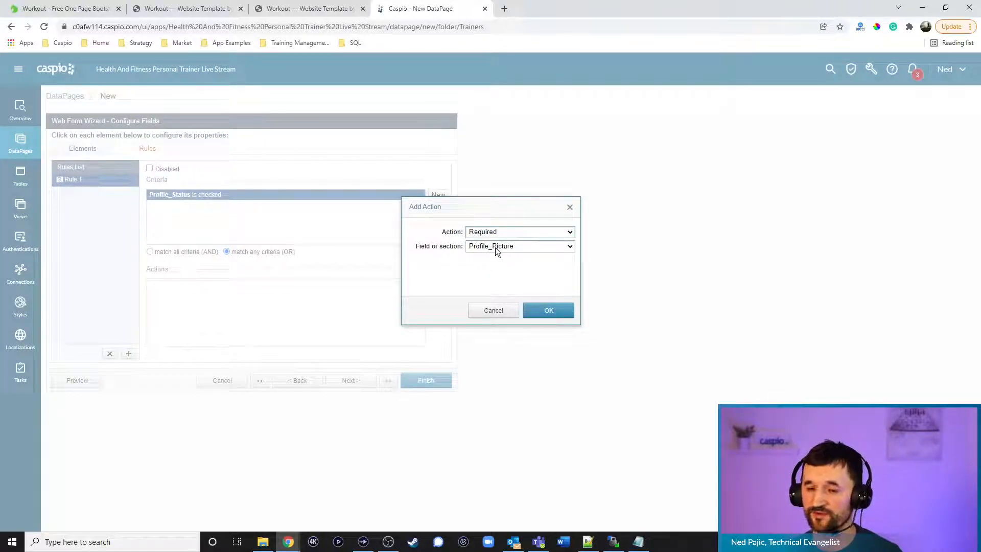
pyautogui.click(545, 312)
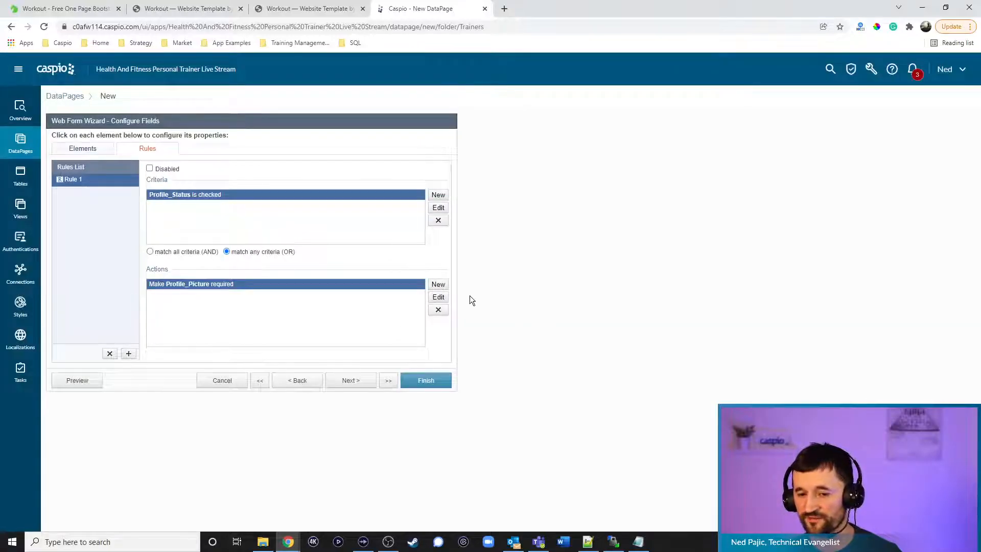
pyautogui.click(438, 284)
pyautogui.click(493, 232)
pyautogui.click(491, 268)
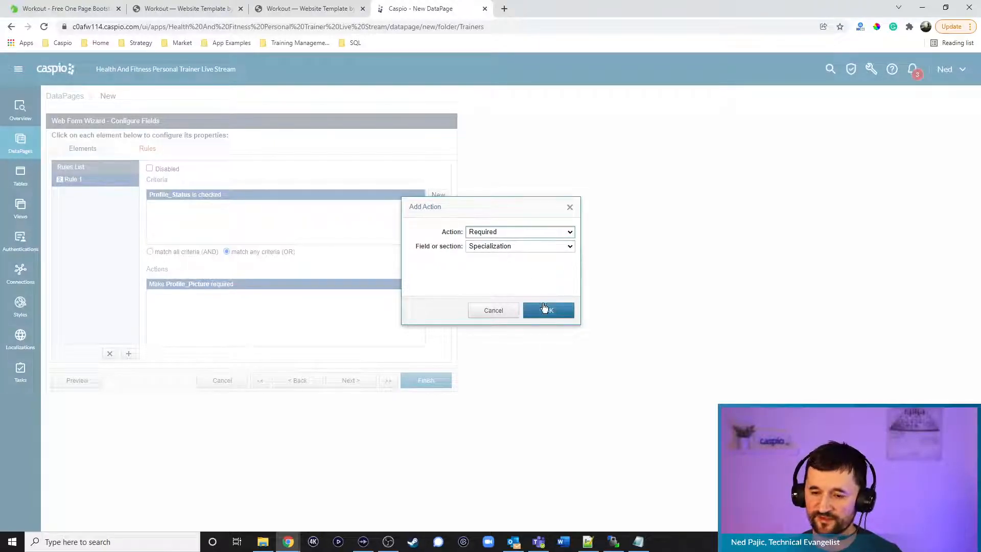
pyautogui.click(548, 310)
pyautogui.click(475, 233)
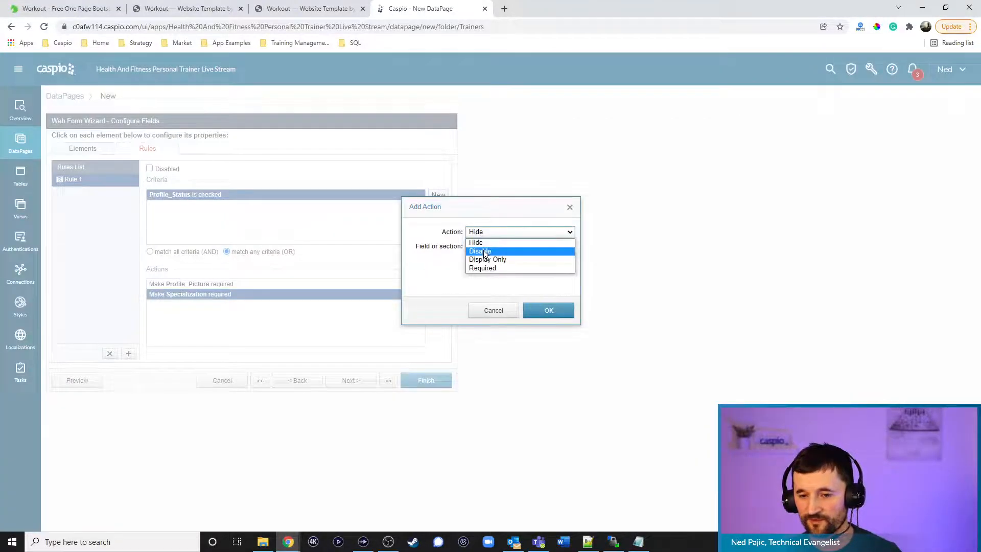
pyautogui.click(483, 266)
pyautogui.click(538, 311)
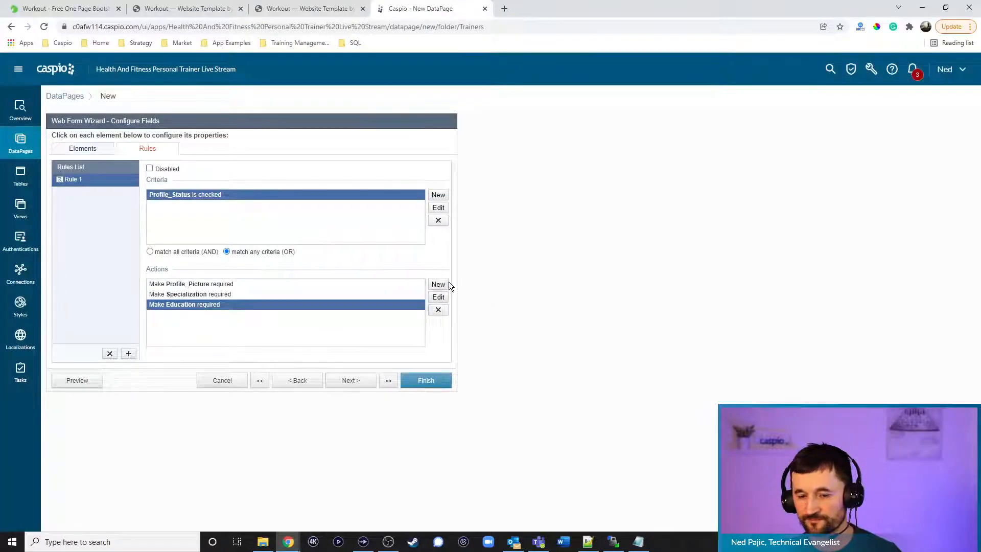
# Add Required actions for Certifications, Bio and Zip, then continue the wizard
pyautogui.click(438, 284)
pyautogui.click(483, 232)
pyautogui.click(483, 266)
pyautogui.click(538, 312)
pyautogui.click(438, 284)
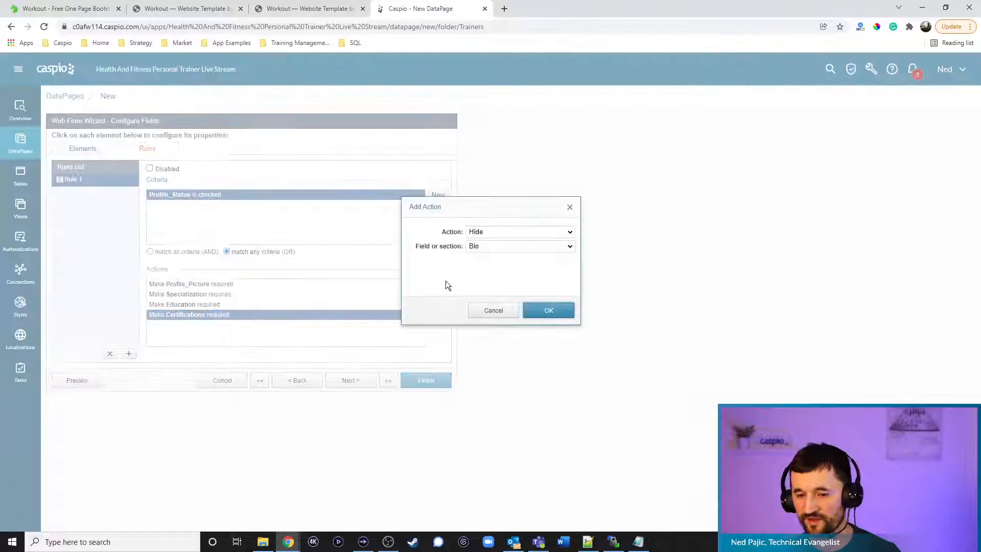
pyautogui.click(486, 233)
pyautogui.click(484, 268)
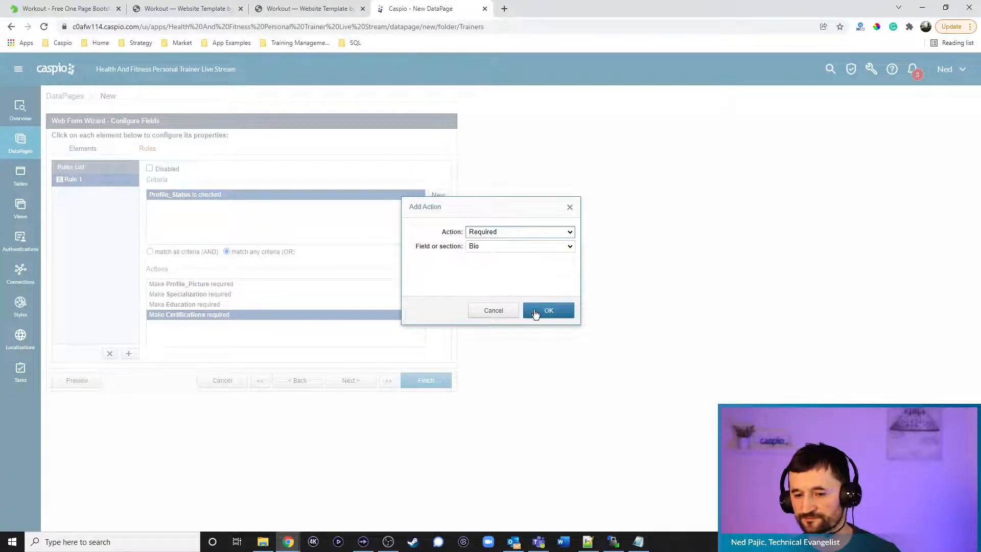
pyautogui.click(538, 311)
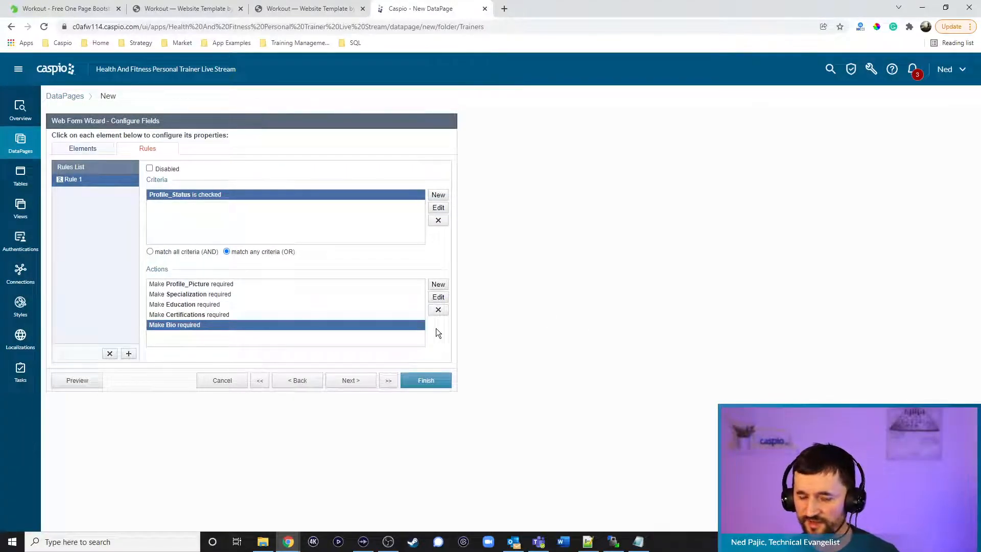
pyautogui.click(438, 285)
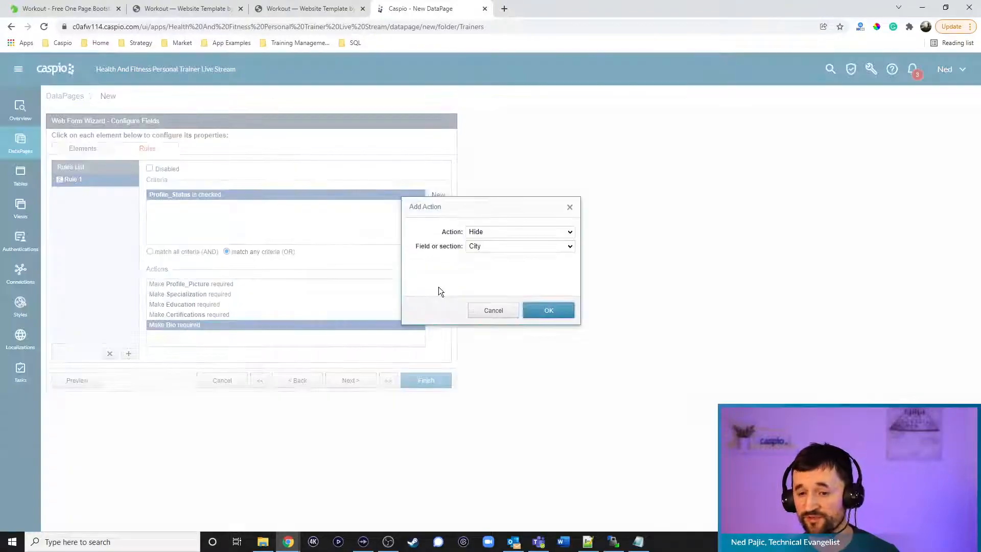
pyautogui.click(496, 232)
pyautogui.click(492, 268)
pyautogui.click(489, 246)
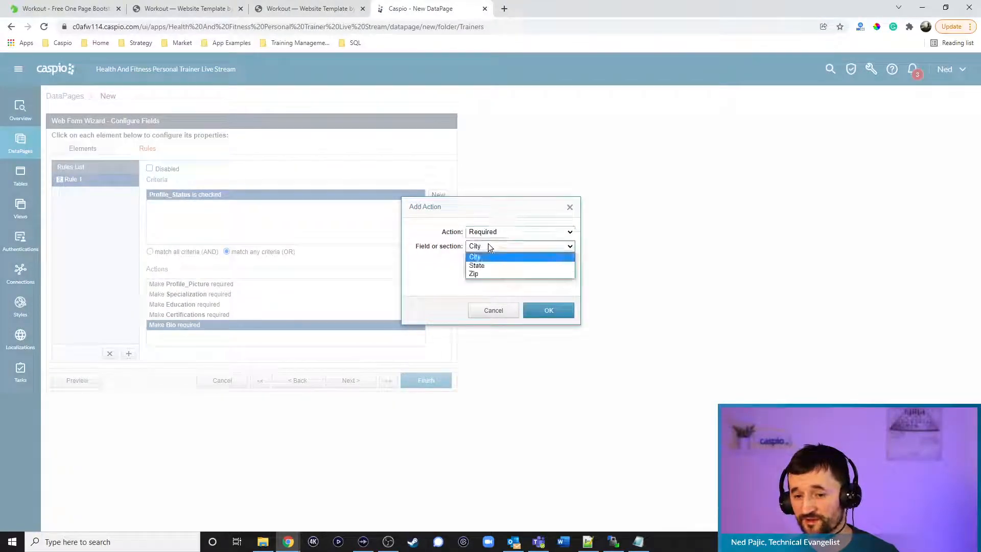
pyautogui.click(486, 277)
pyautogui.click(552, 312)
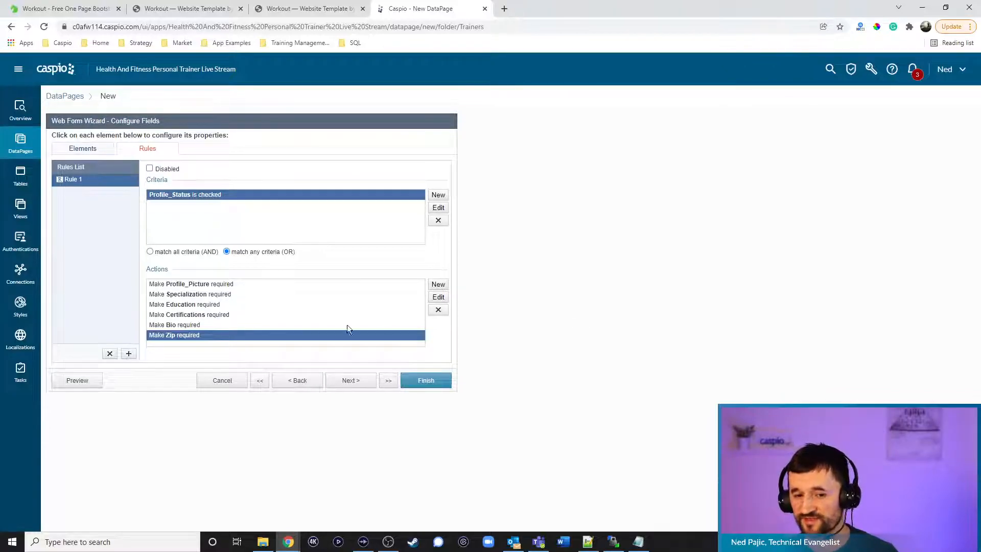
pyautogui.click(366, 381)
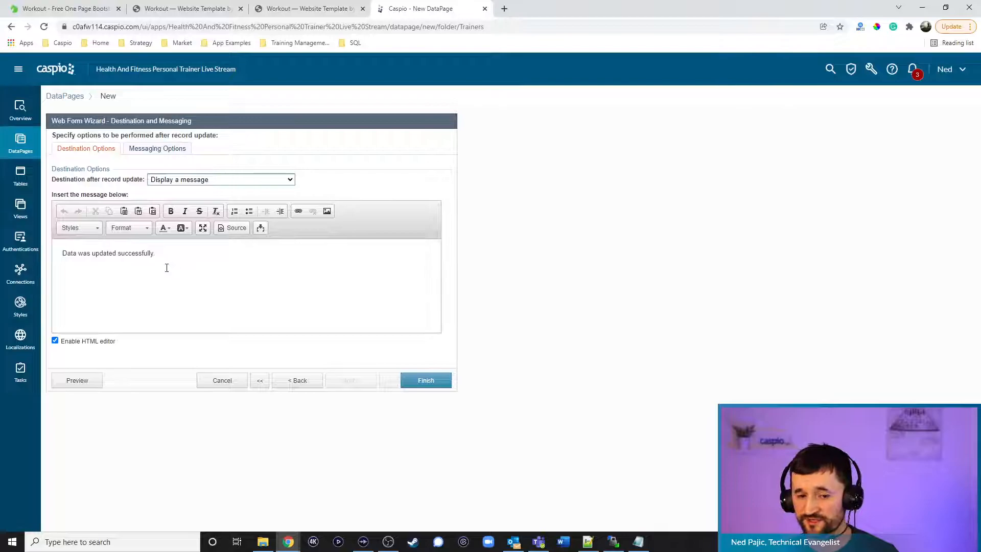
# Save the Update Profile DataPage, set its deployment to Enabled and copy the embed script
pyautogui.click(424, 381)
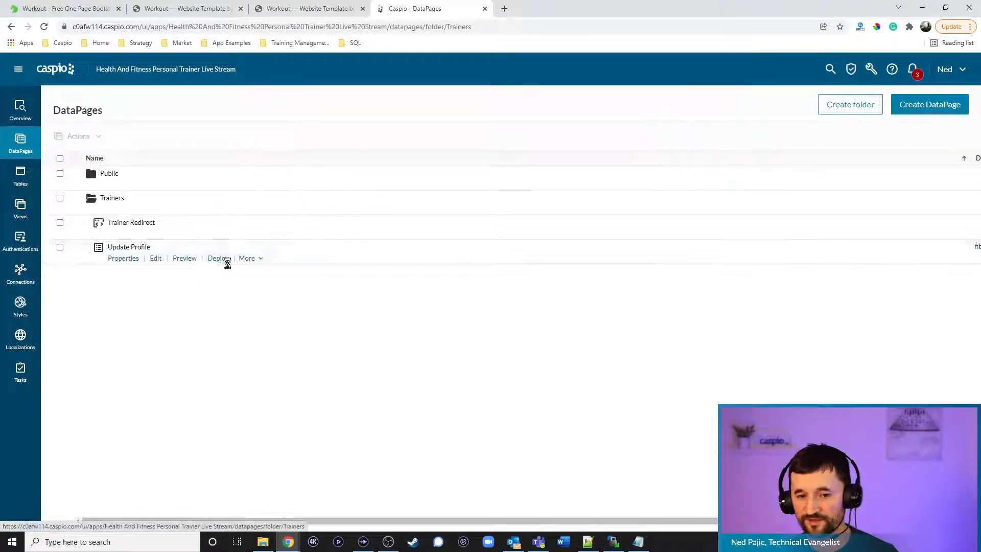
pyautogui.click(221, 260)
pyautogui.click(440, 185)
pyautogui.click(422, 289)
pyautogui.hotkey('ctrl', 'c')
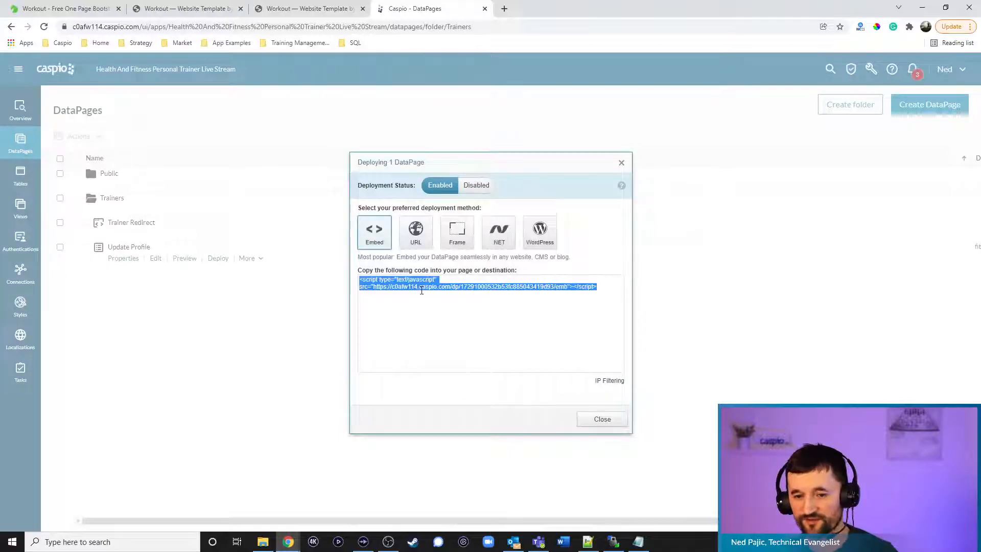
pyautogui.click(596, 418)
pyautogui.click(587, 542)
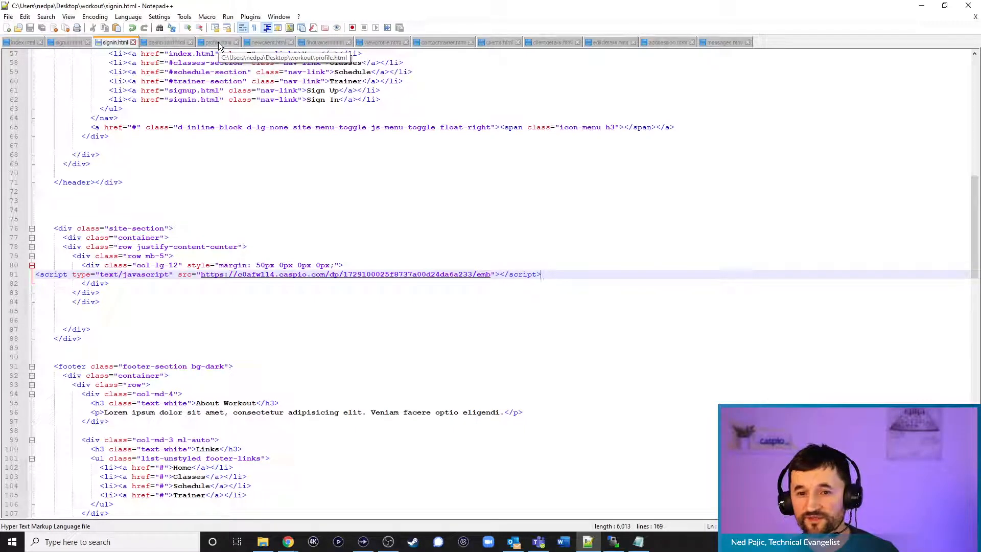
# Paste the embed script over profile.html's UPDATE PROFILE DEPLOY CODE placeholder
pyautogui.click(218, 42)
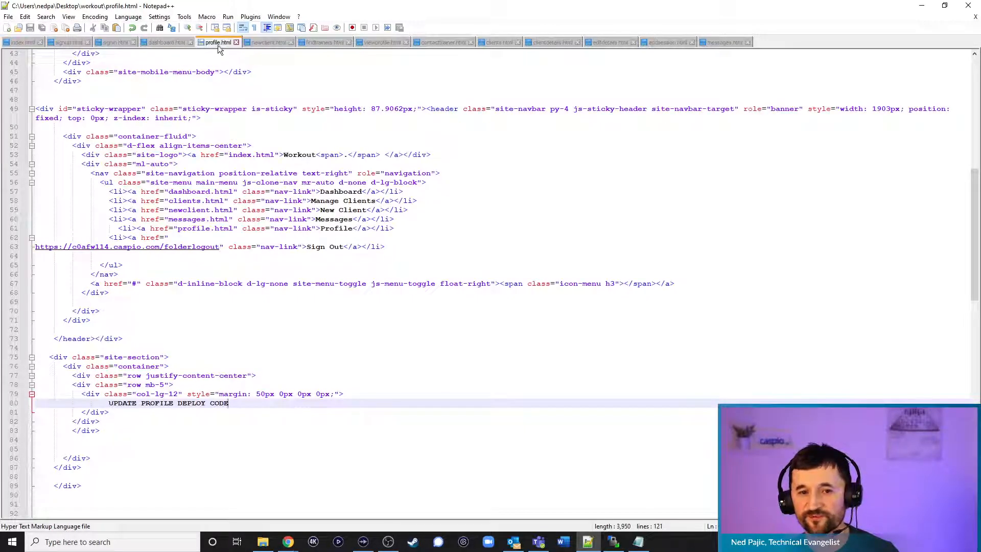
pyautogui.moveTo(232, 405); pyautogui.dragTo(92, 404)
pyautogui.hotkey('ctrl', 'v')
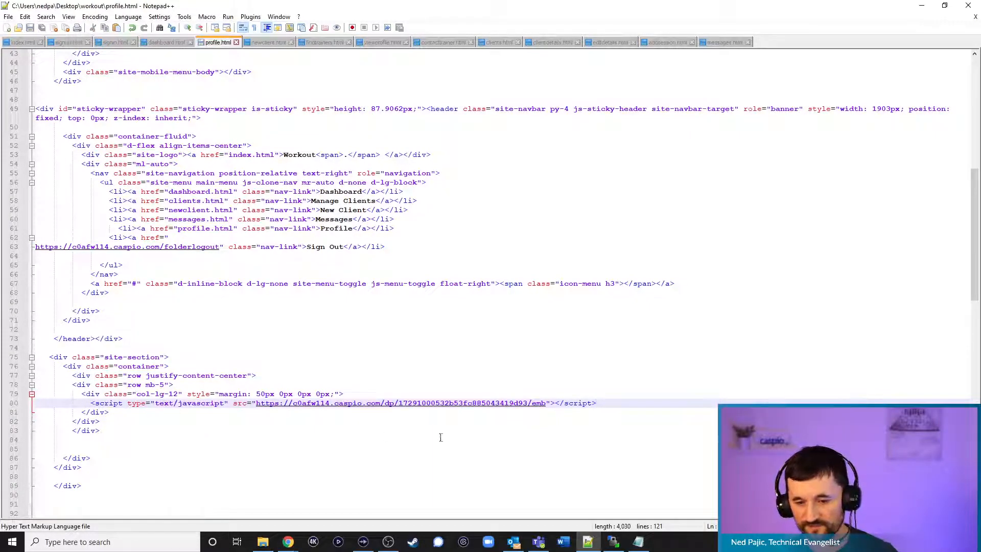
# Upload profile.html to the server's workout folder, overwriting the remote copy
pyautogui.click(614, 542)
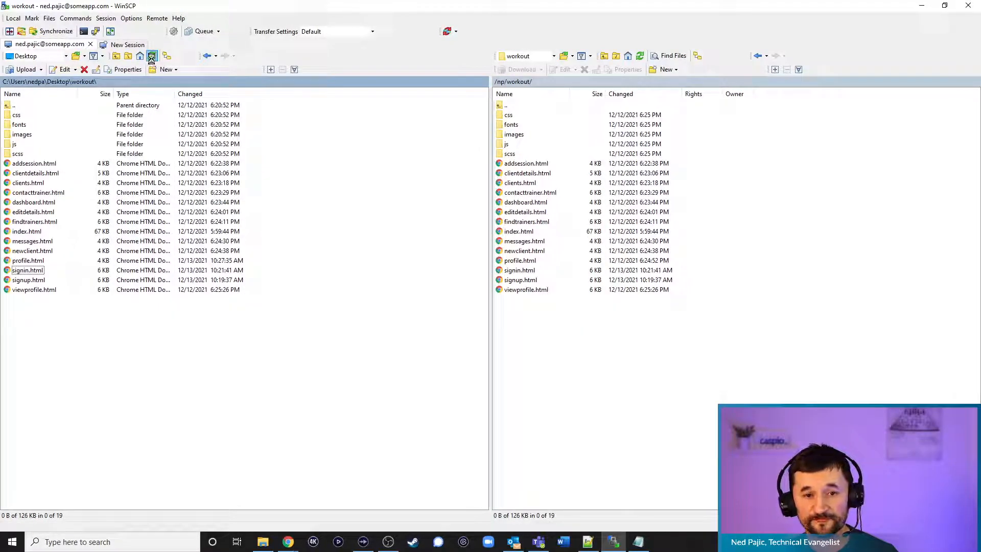
pyautogui.moveTo(24, 264); pyautogui.dragTo(574, 340)
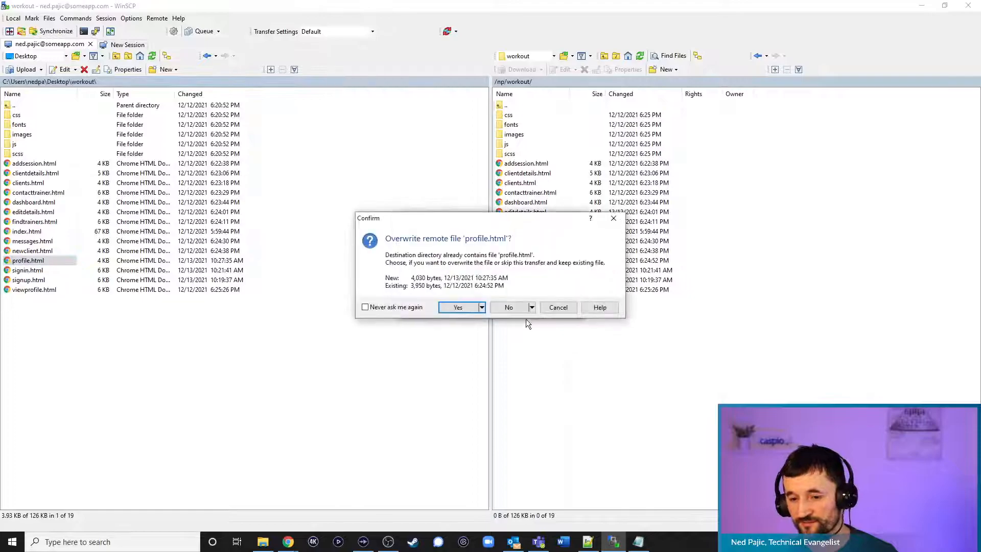
pyautogui.click(459, 307)
# Reload the live profile page and uncheck the publish-profile checkbox to test required fields
pyautogui.moveTo(289, 536)
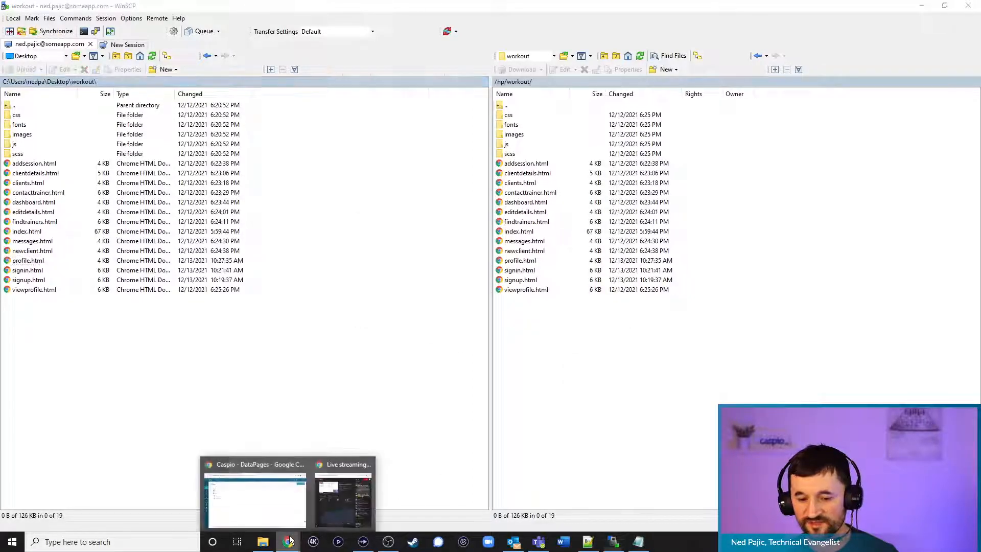
pyautogui.click(267, 515)
pyautogui.click(330, 11)
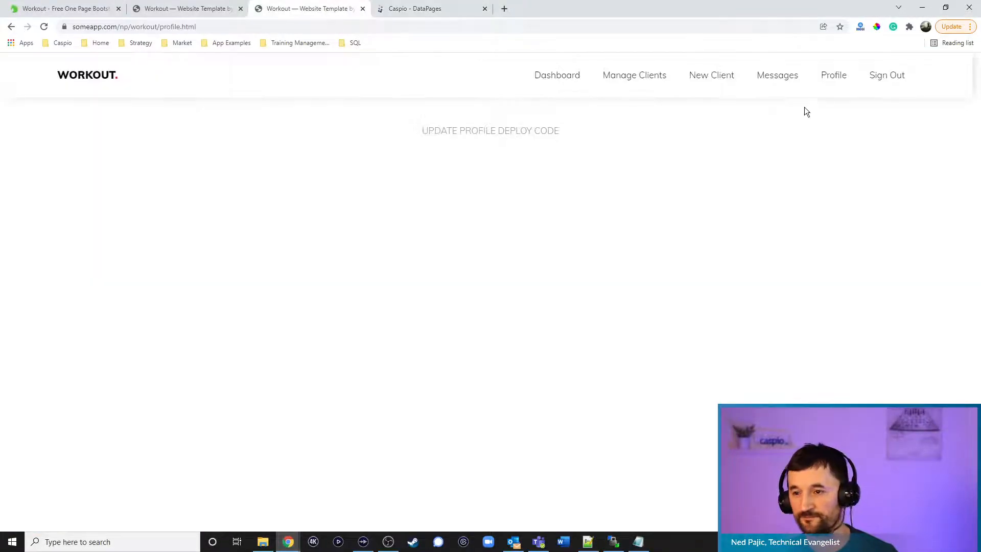
pyautogui.click(834, 77)
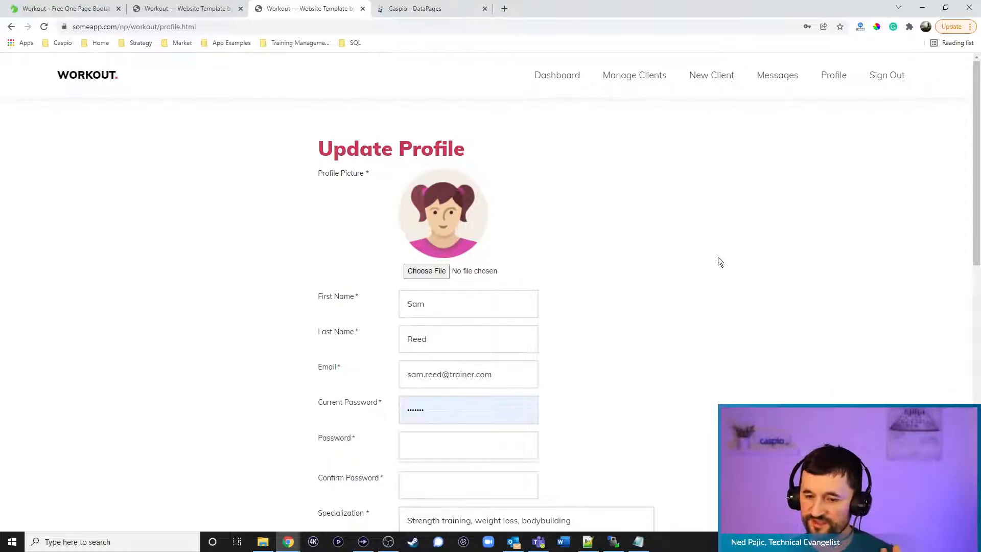
pyautogui.scroll(-6, 738, 255)
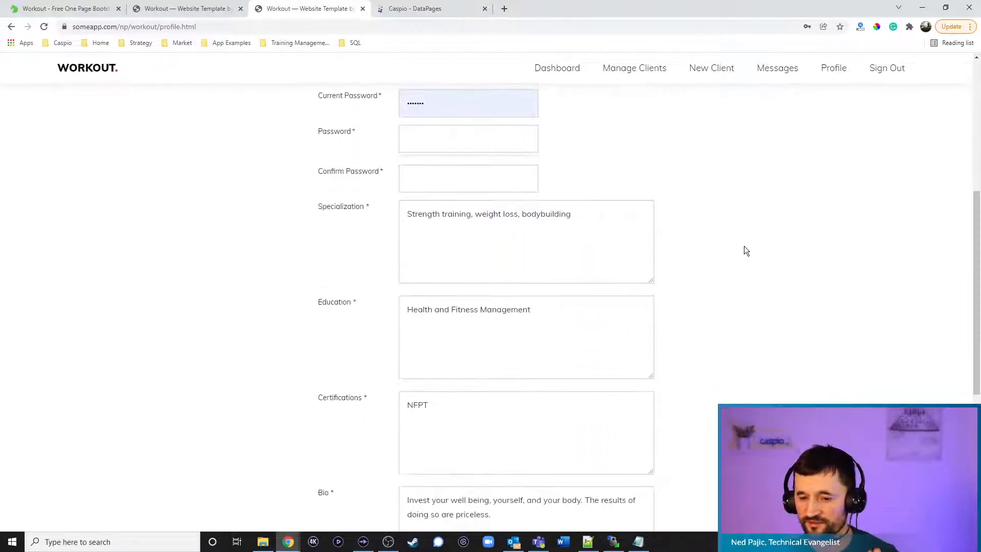
pyautogui.scroll(-6, 762, 245)
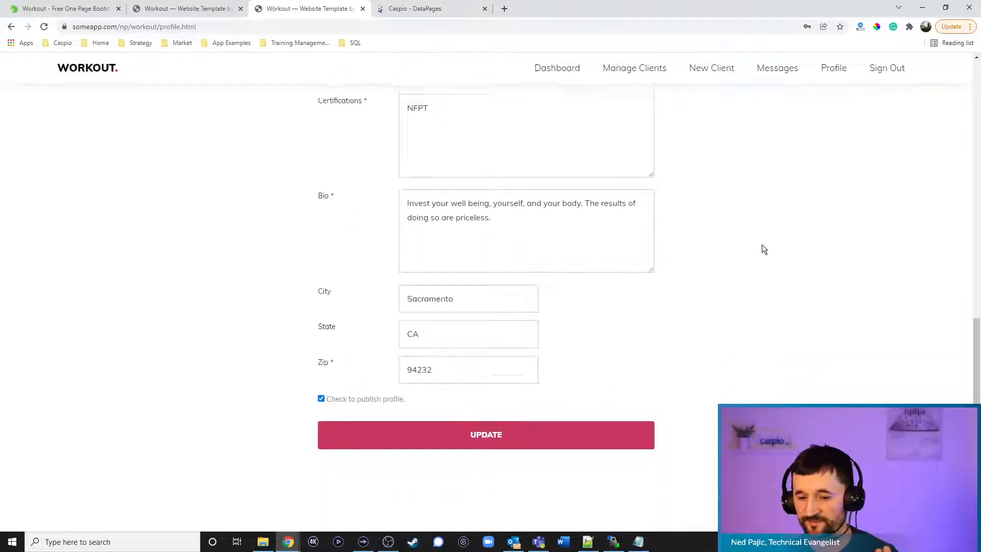
pyautogui.click(366, 397)
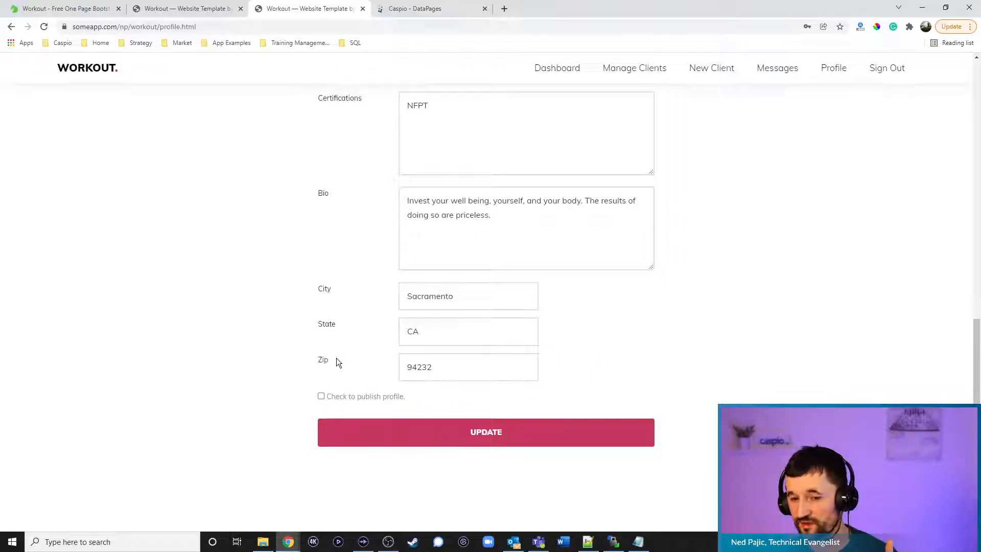
# Review the Update Profile form, then visit the New Client page and return to Caspio's DataPages
pyautogui.scroll(12, 344, 362)
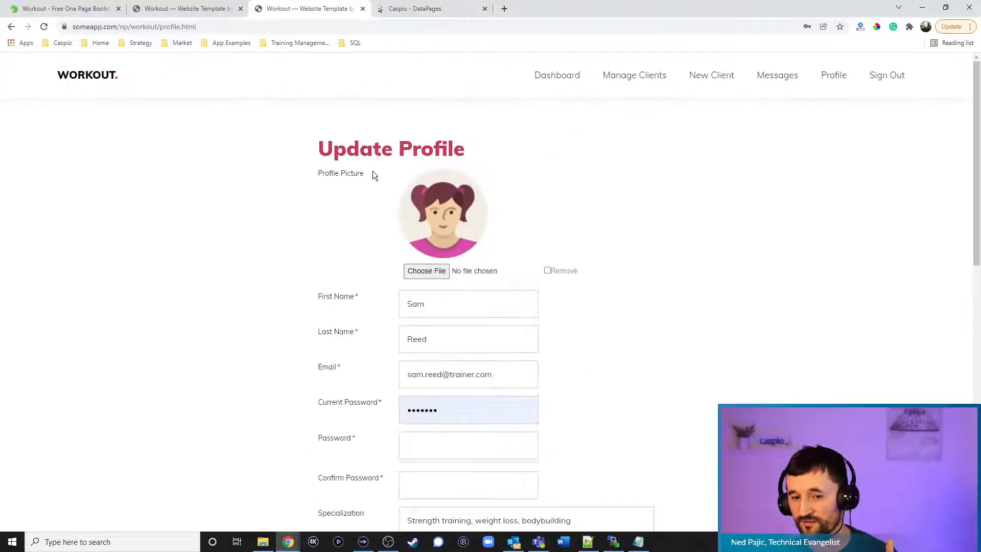
pyautogui.scroll(-7, 375, 174)
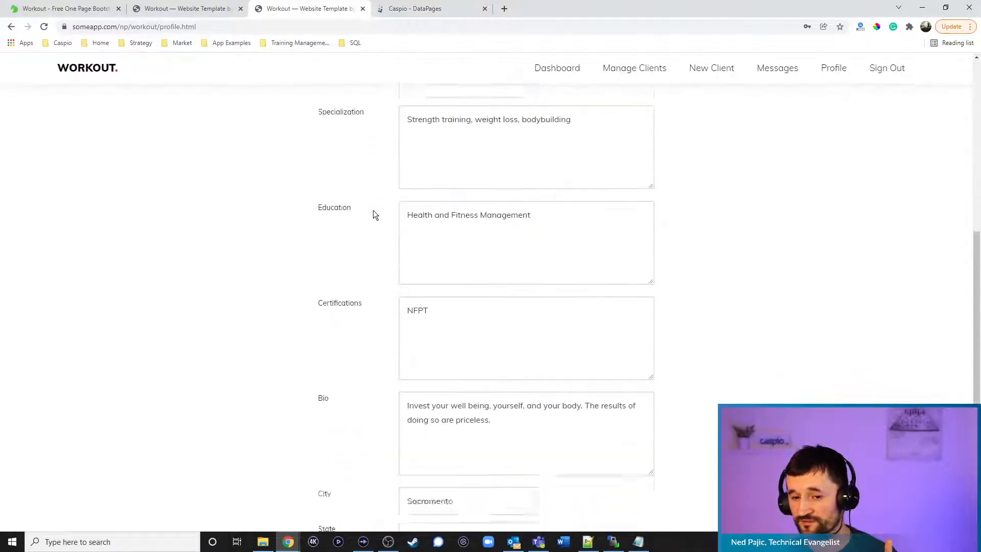
pyautogui.scroll(-4, 360, 408)
pyautogui.scroll(11, 345, 438)
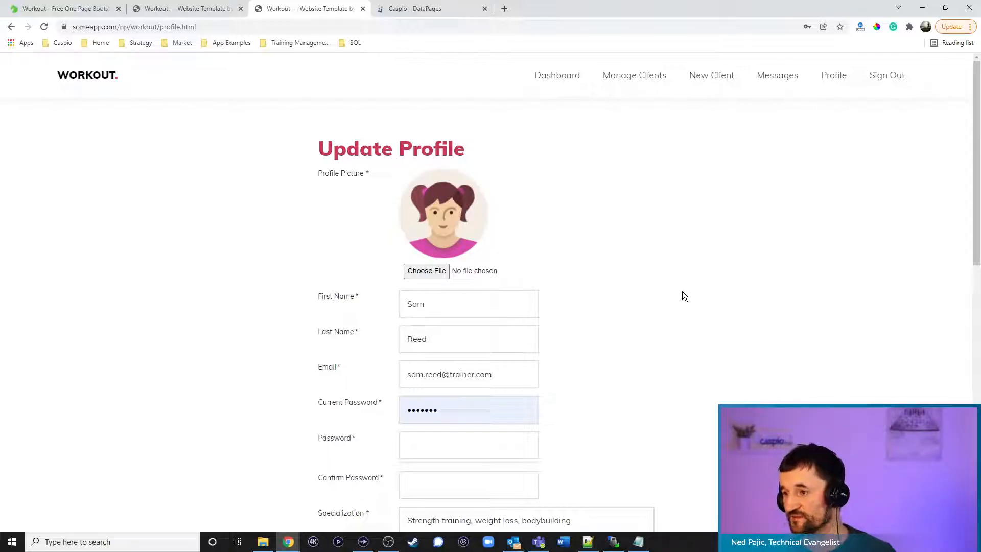
pyautogui.scroll(-10, 675, 285)
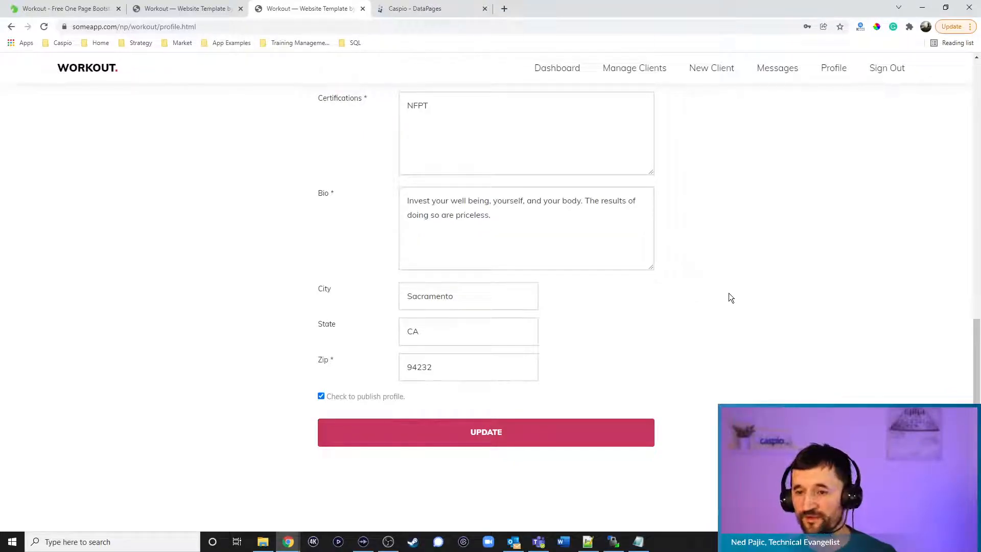
pyautogui.scroll(10, 731, 297)
pyautogui.click(712, 78)
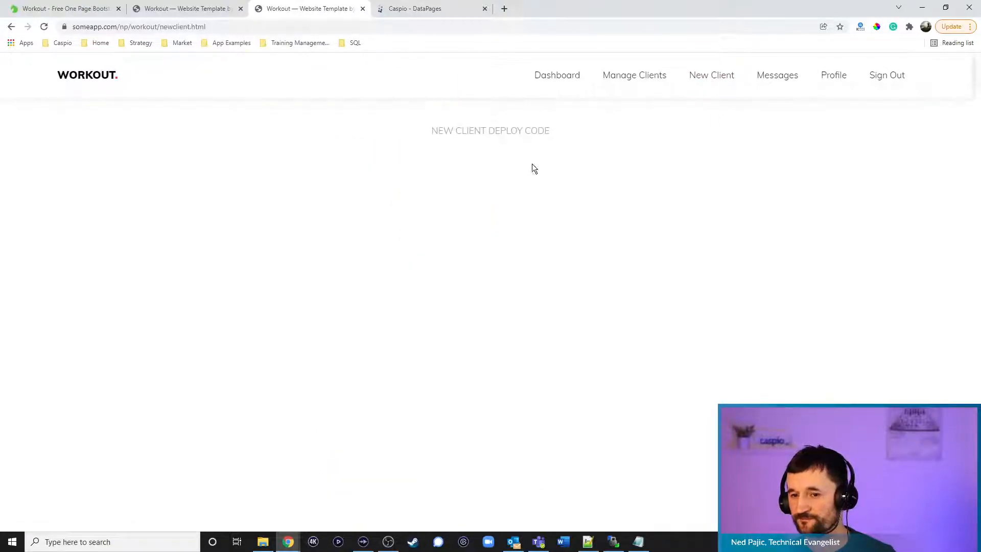
pyautogui.click(401, 9)
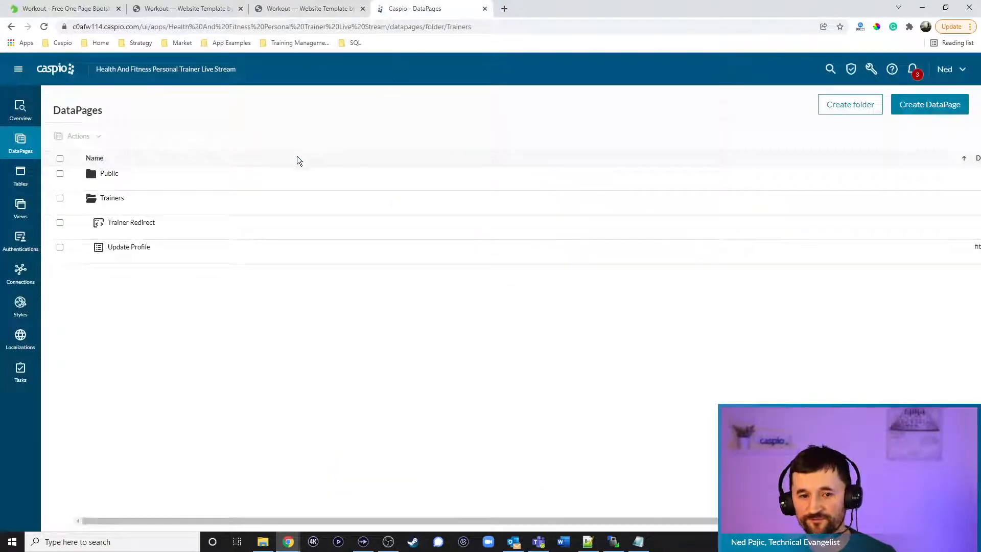
# Start a 'New Client' submission form with the fitness_training_sign_up_1 style, English and restricted access
pyautogui.click(924, 104)
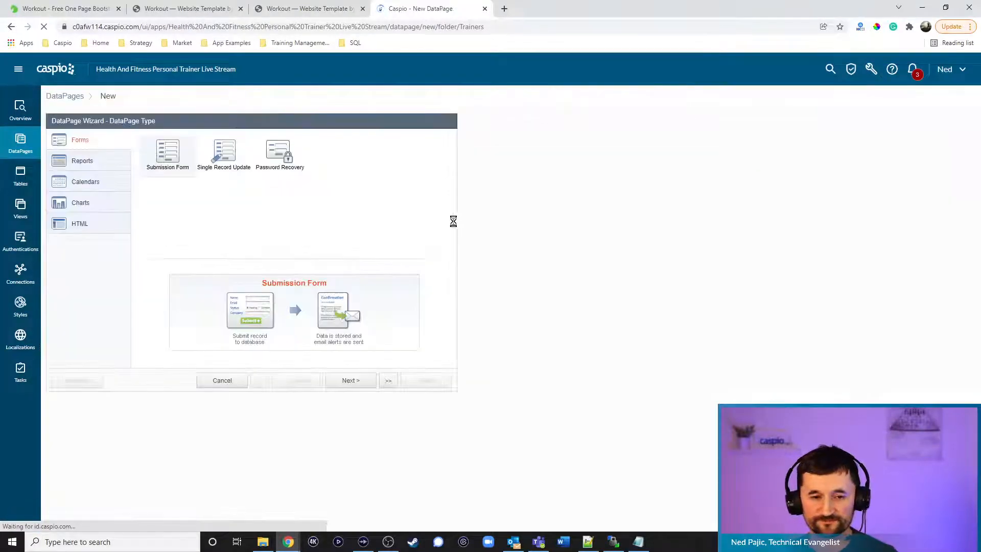
pyautogui.click(364, 386)
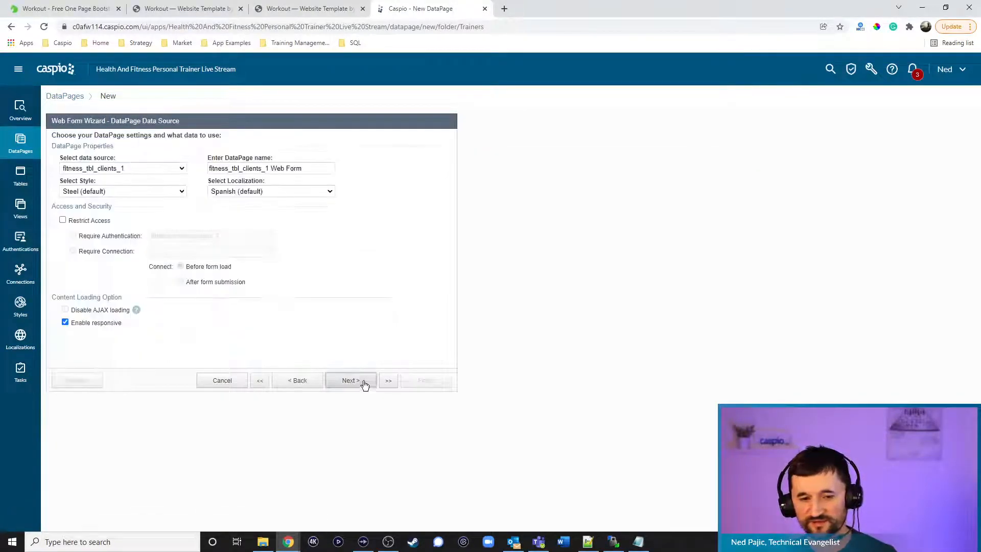
pyautogui.click(317, 168)
pyautogui.hotkey('ctrl', 'a')
pyautogui.write('New Client')
pyautogui.click(97, 191)
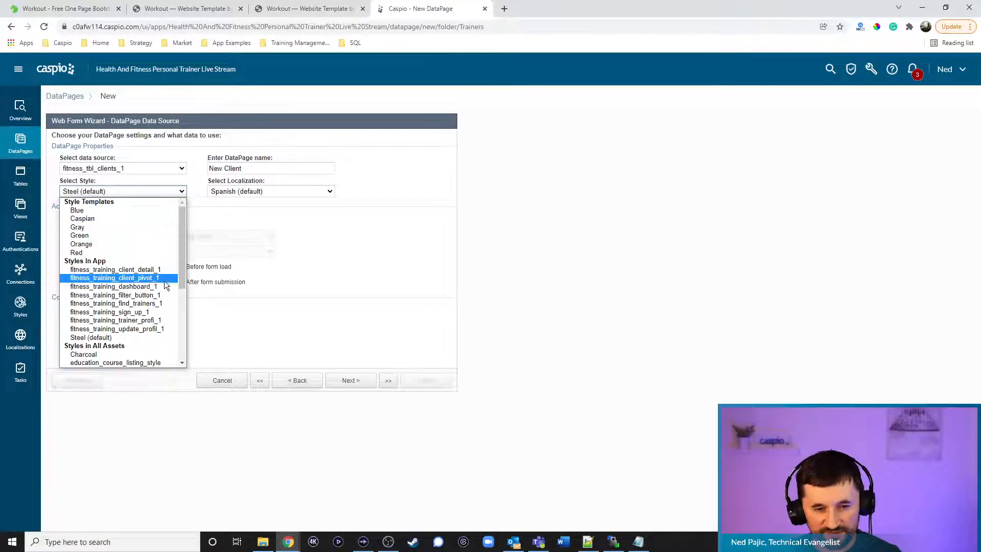
pyautogui.click(153, 312)
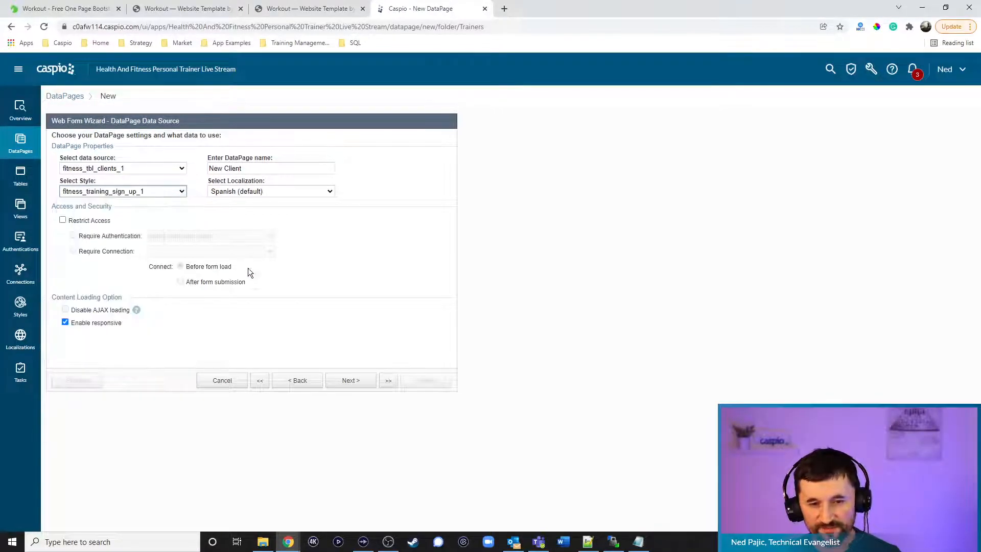
pyautogui.click(267, 192)
pyautogui.click(262, 223)
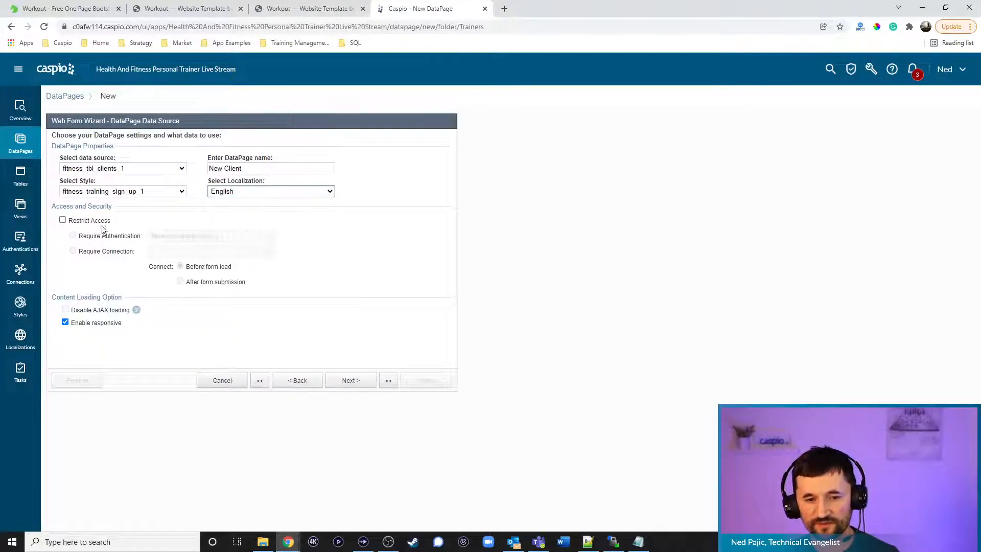
pyautogui.click(76, 220)
pyautogui.click(351, 379)
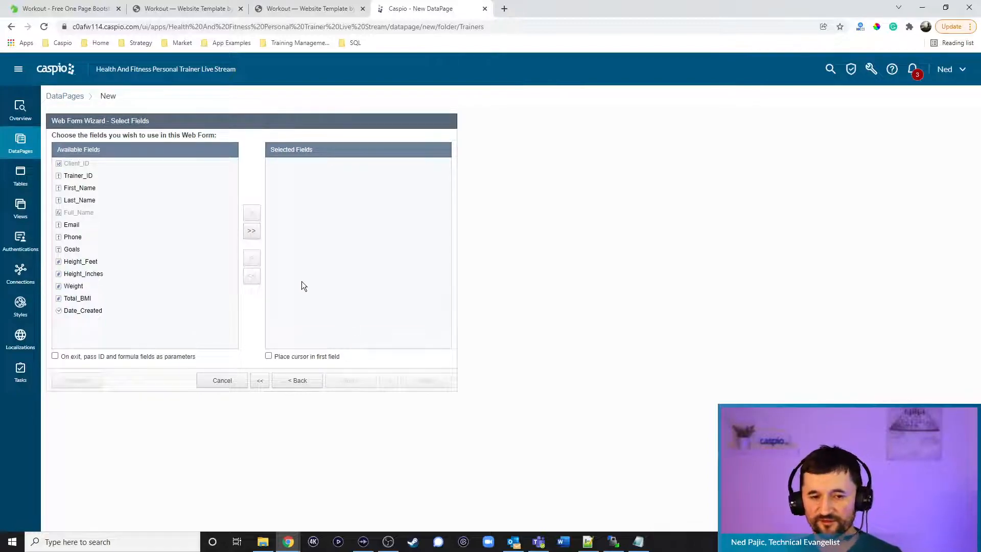
# Add Trainer_ID, the name fields, Email, Phone, Goals, Height_Feet, Height_Inches, Weight and Total_BMI to the form
pyautogui.click(86, 177)
pyautogui.click(251, 213)
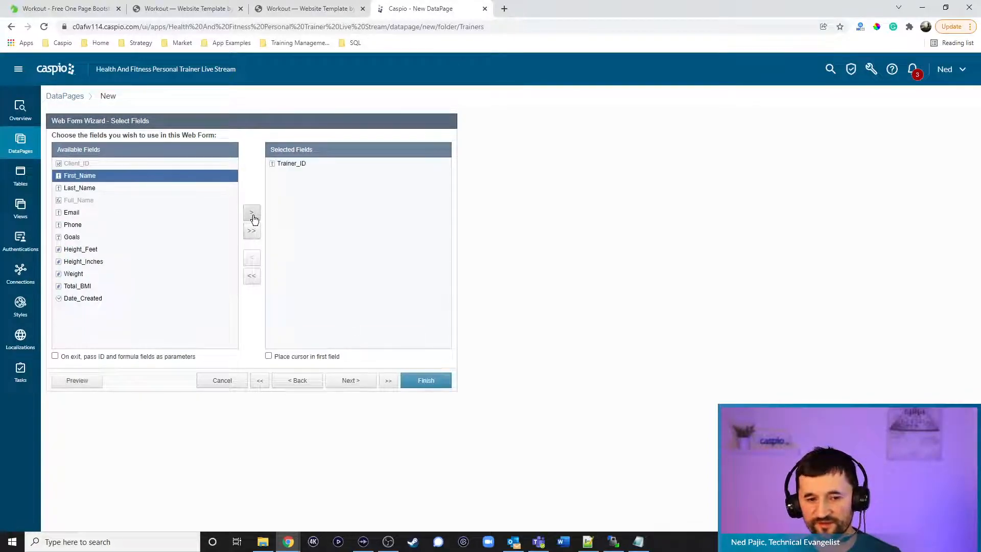
pyautogui.doubleClick(252, 215)
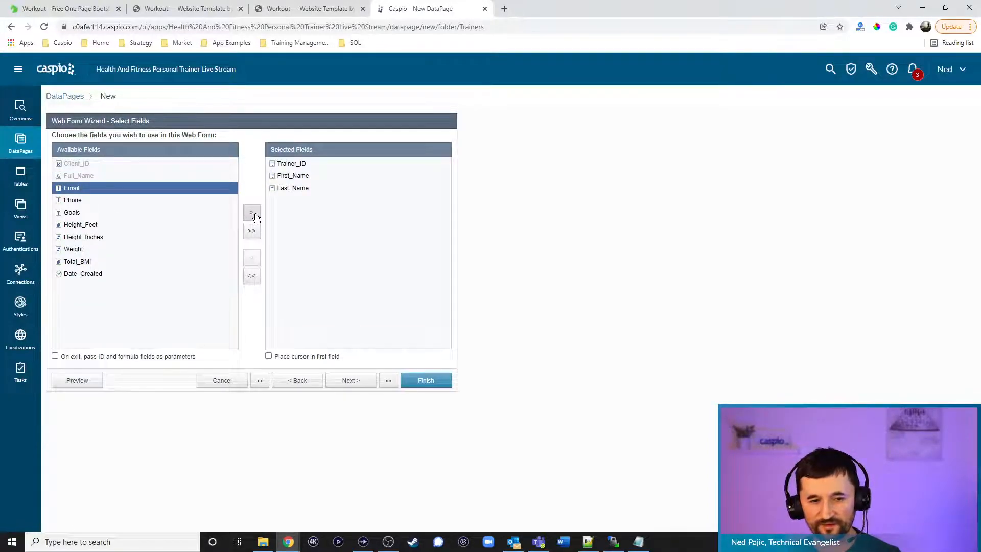
pyautogui.click(256, 217)
pyautogui.click(256, 217)
pyautogui.click(255, 217)
pyautogui.click(256, 217)
pyautogui.click(256, 217)
pyautogui.click(255, 217)
pyautogui.click(255, 217)
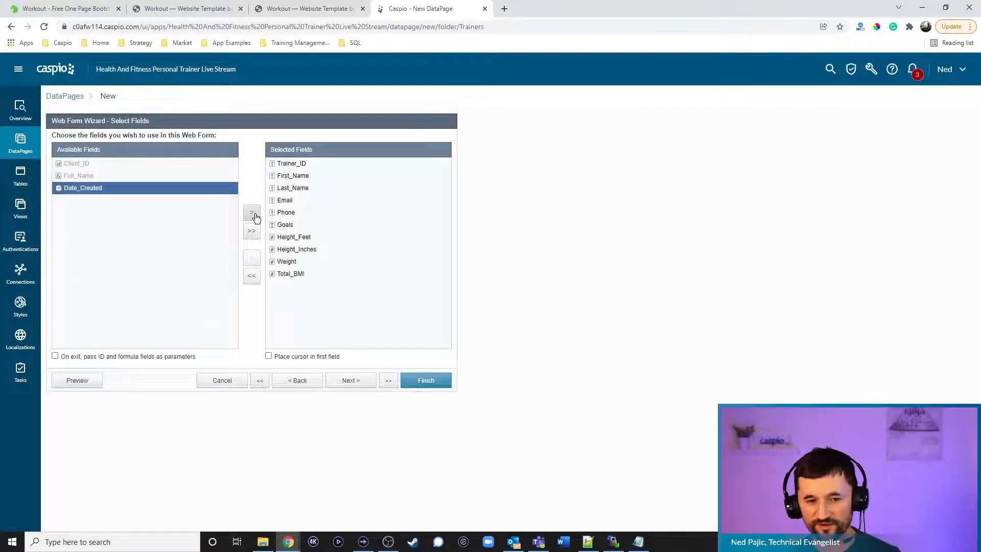
pyautogui.click(255, 218)
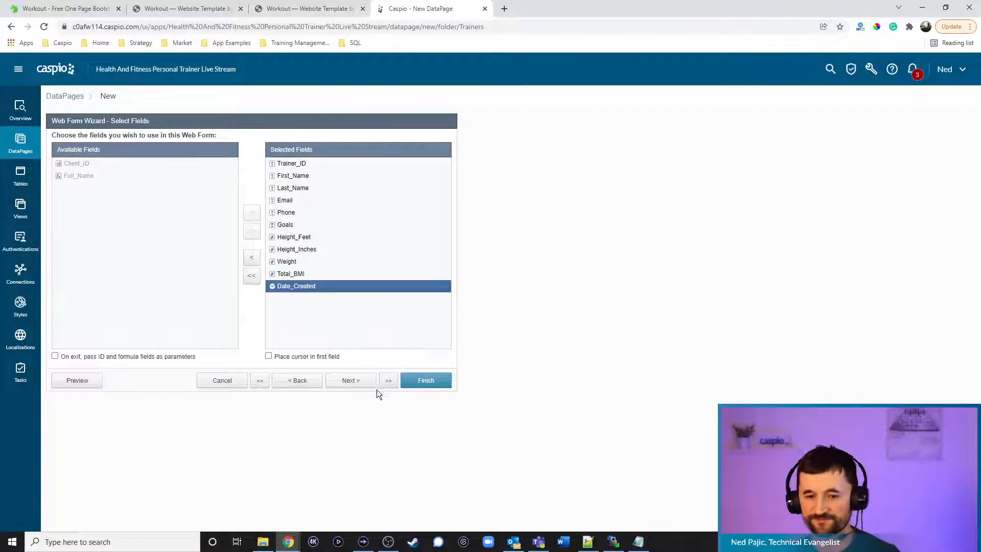
pyautogui.click(353, 382)
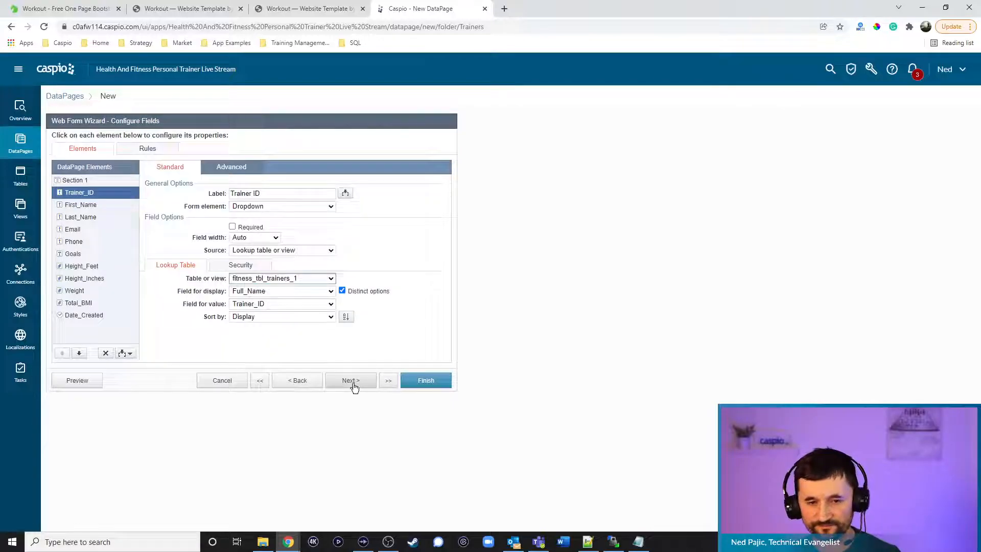
# Hide Trainer_ID and fill it on load from authentication field fitness_tbl_trainers_Trainer_ID
pyautogui.click(254, 210)
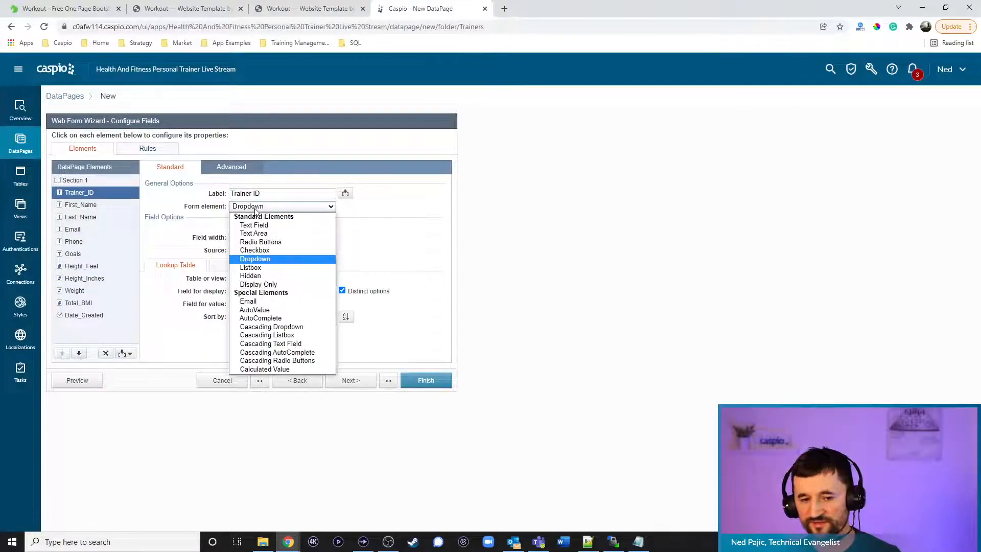
pyautogui.click(258, 272)
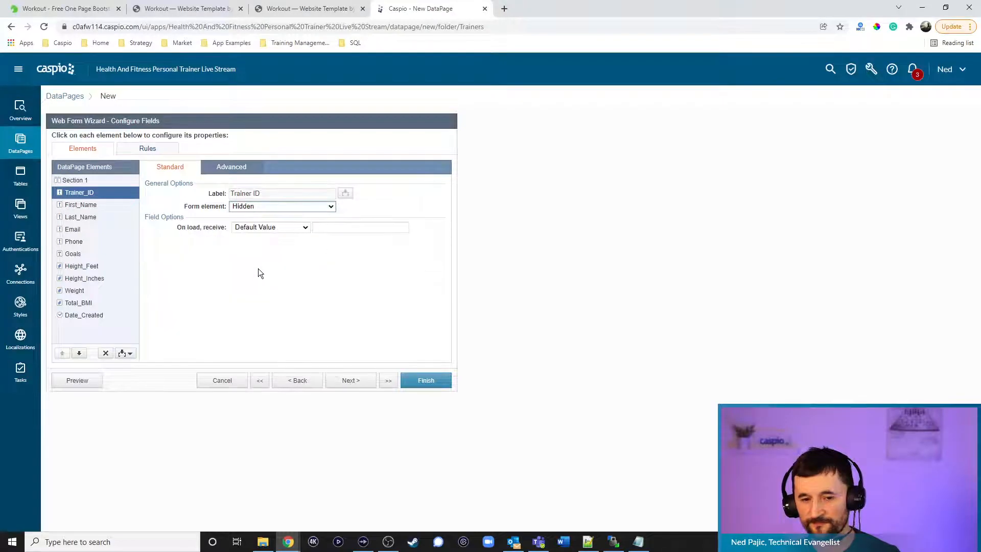
pyautogui.click(234, 168)
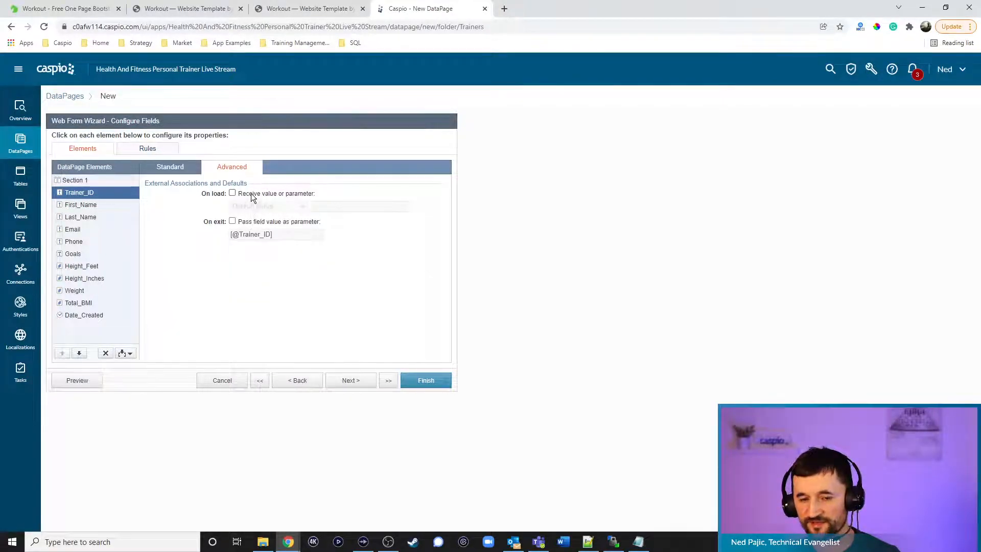
pyautogui.click(251, 193)
pyautogui.click(255, 205)
pyautogui.click(256, 223)
pyautogui.click(343, 207)
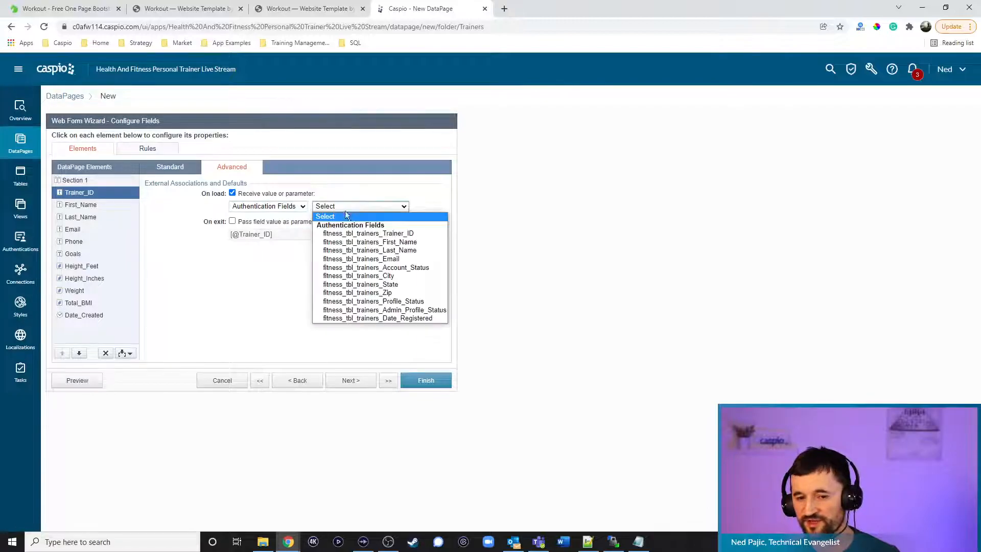
pyautogui.click(353, 231)
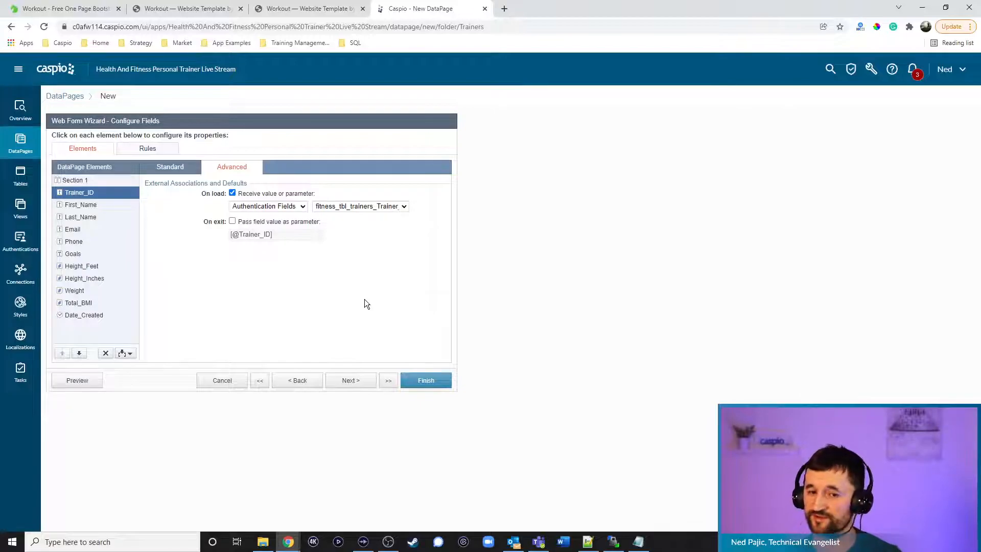
pyautogui.click(163, 167)
# Make First_Name, Last_Name and Phone required and give Email the email input type
pyautogui.click(105, 209)
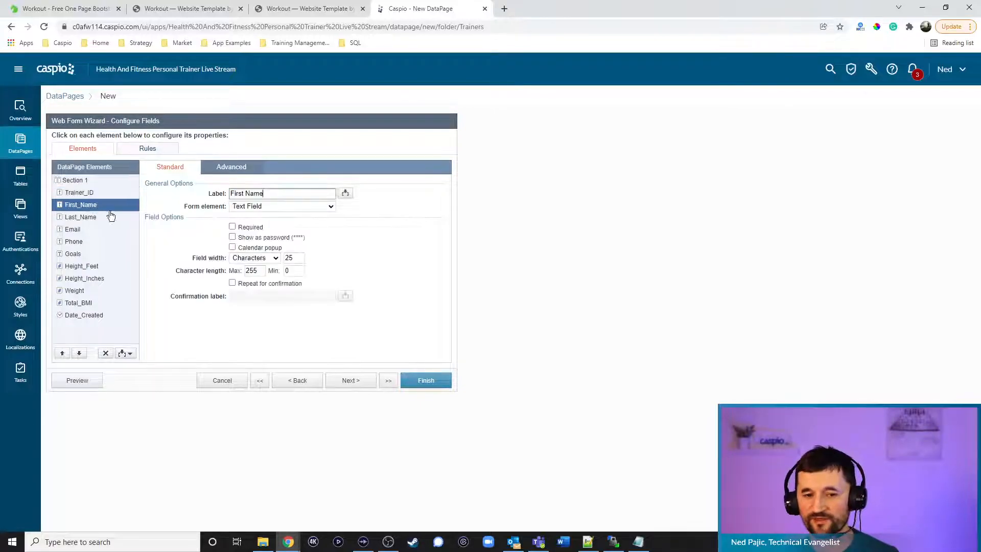
pyautogui.click(242, 227)
pyautogui.click(84, 218)
pyautogui.click(233, 227)
pyautogui.click(96, 230)
pyautogui.click(262, 205)
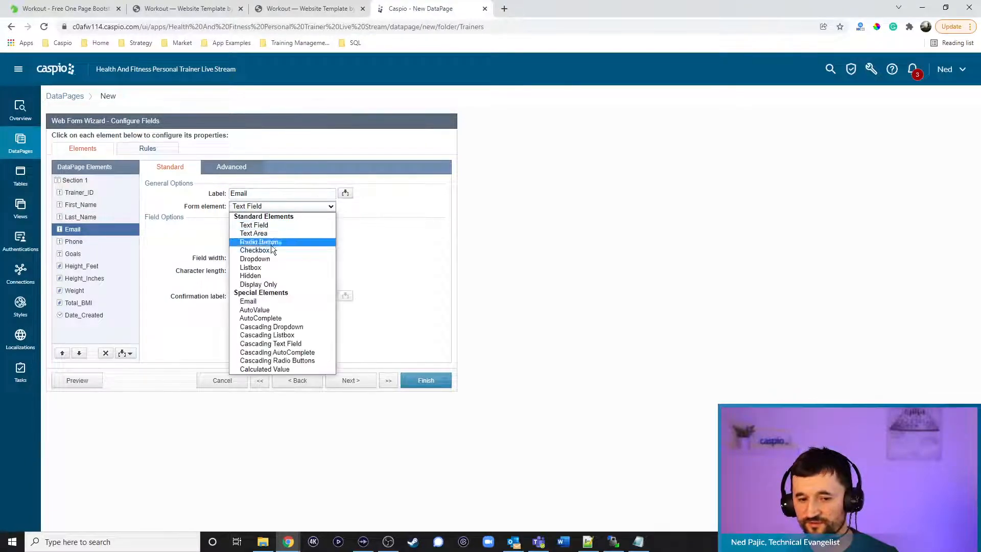
pyautogui.click(262, 302)
pyautogui.click(80, 242)
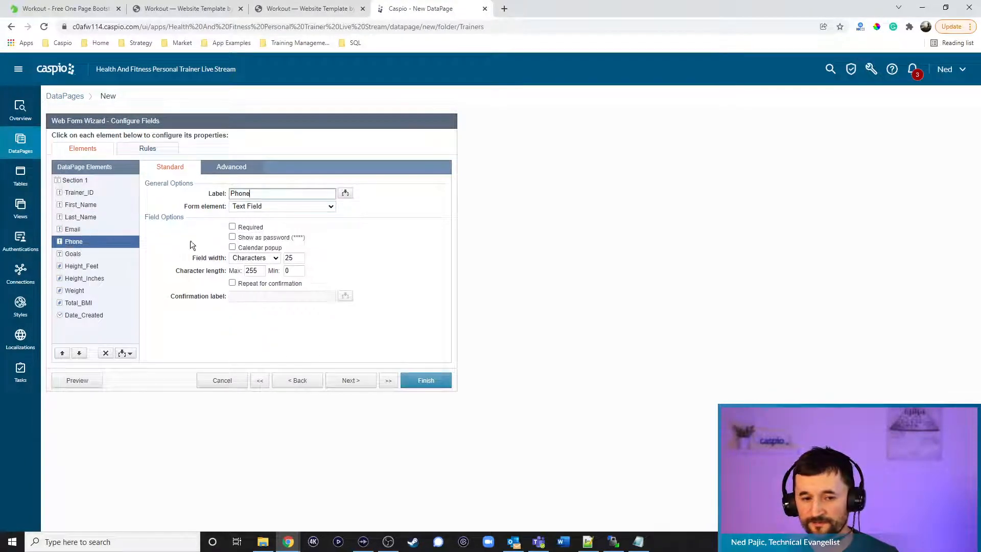
pyautogui.moveTo(244, 225); pyautogui.dragTo(248, 225)
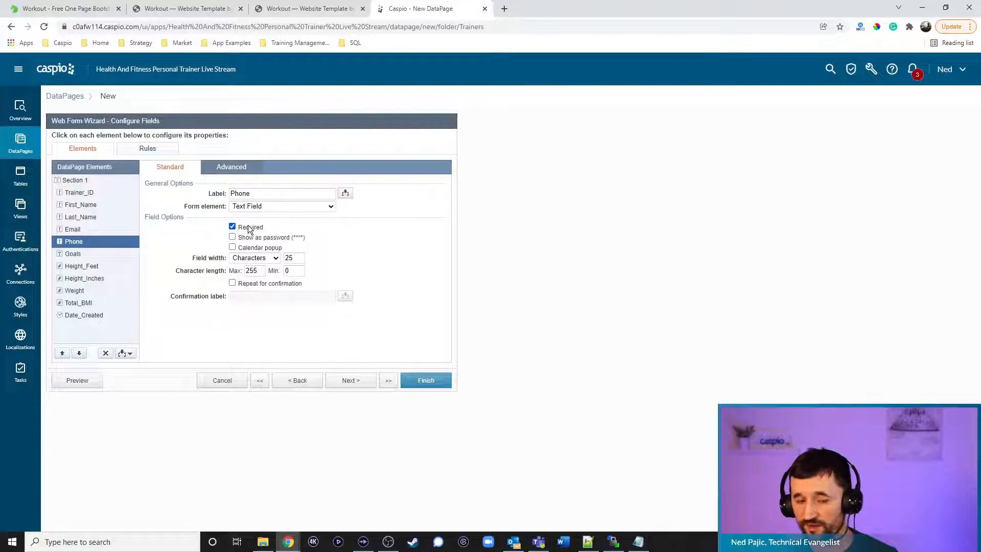
# Make Goals a text area and require Height_Feet, Height_Inches and Weight
pyautogui.click(87, 255)
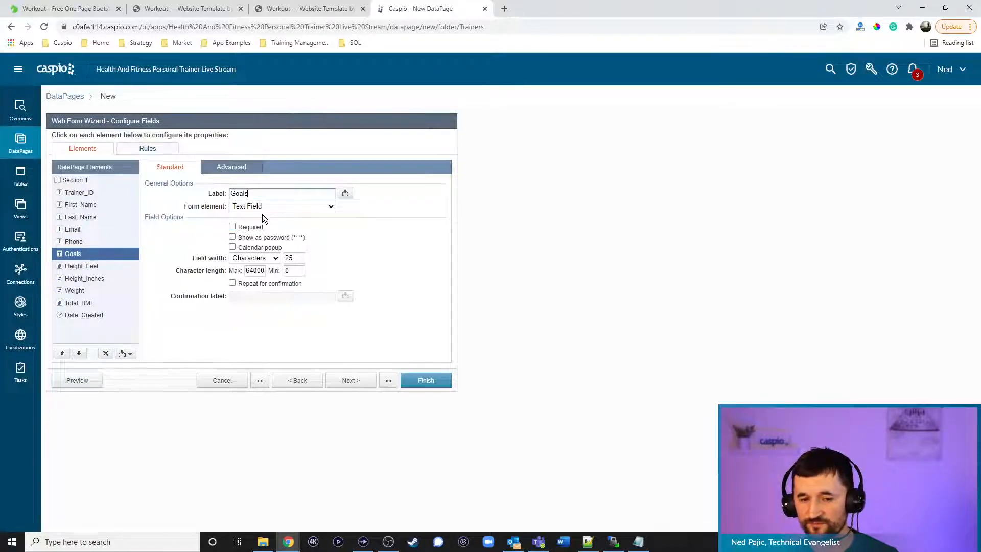
pyautogui.click(263, 207)
pyautogui.click(267, 231)
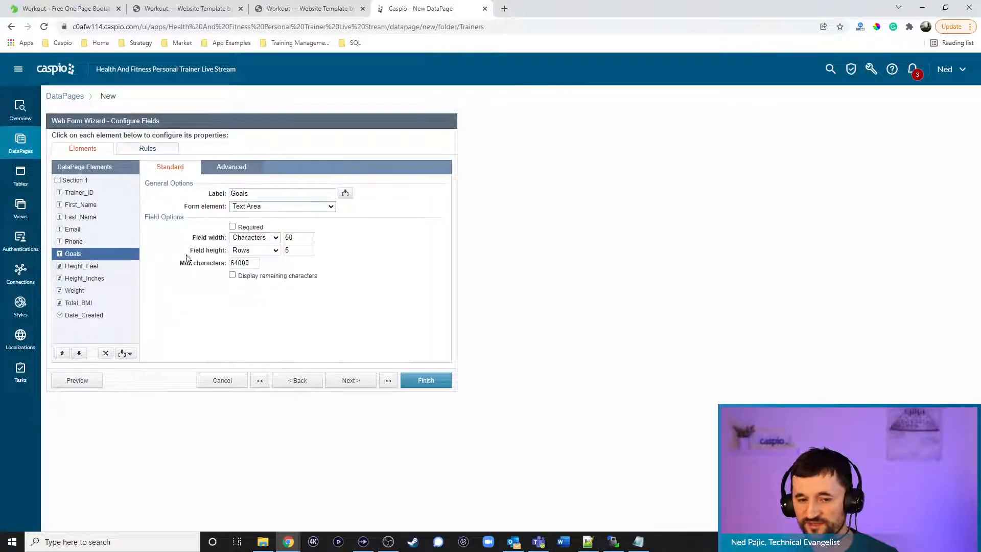
pyautogui.click(97, 266)
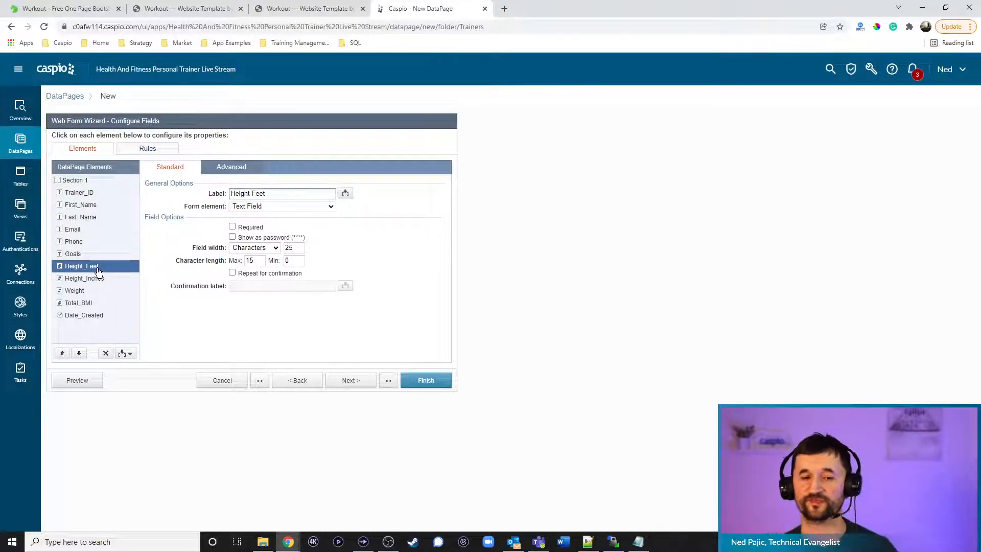
pyautogui.click(247, 228)
pyautogui.click(248, 228)
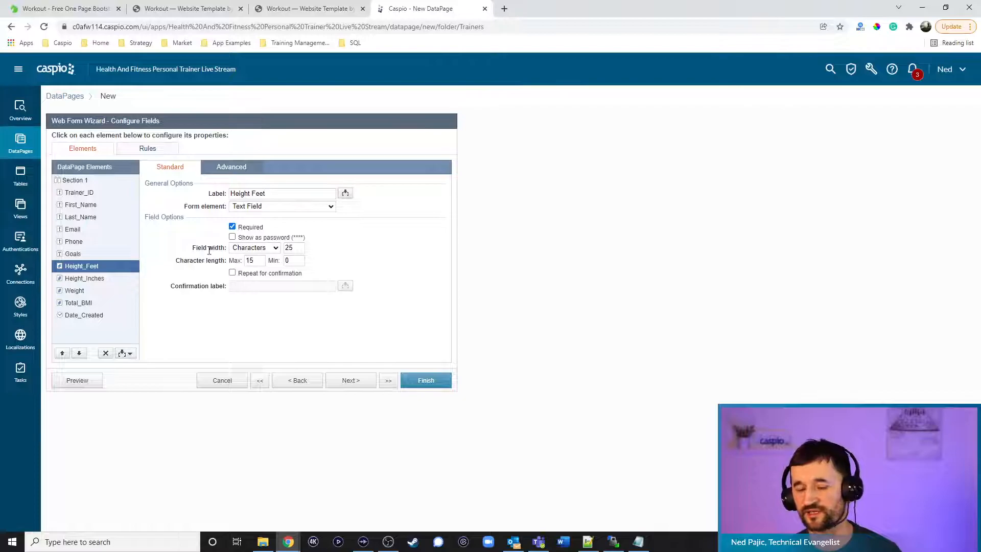
pyautogui.click(95, 277)
pyautogui.click(244, 228)
pyautogui.click(84, 290)
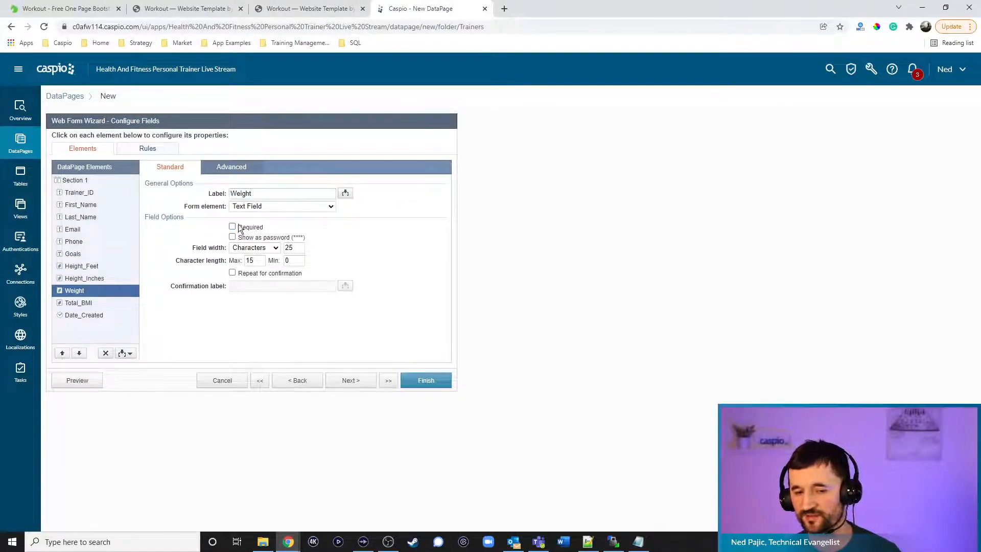
pyautogui.click(248, 229)
# Set Total_BMI's form element to Calculated Value
pyautogui.click(87, 303)
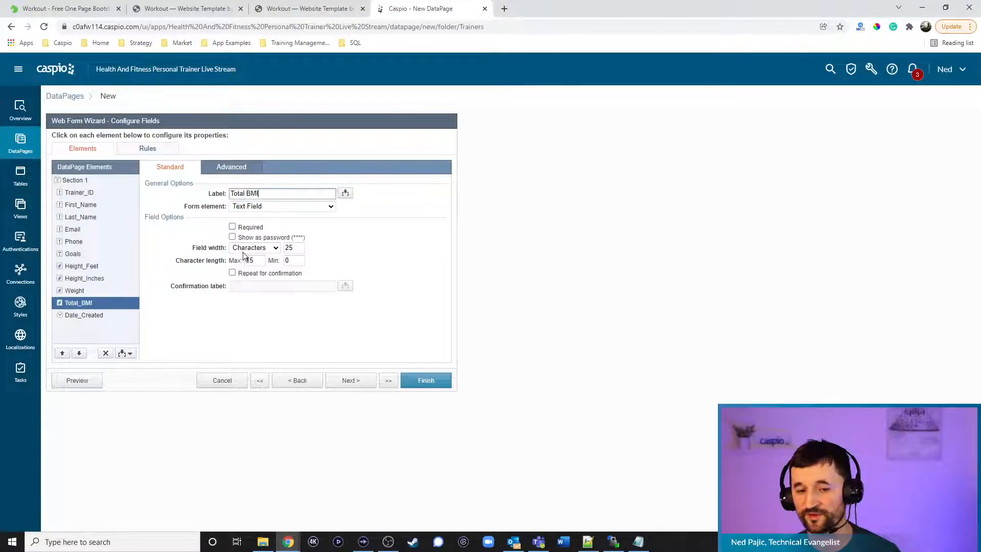
pyautogui.click(266, 207)
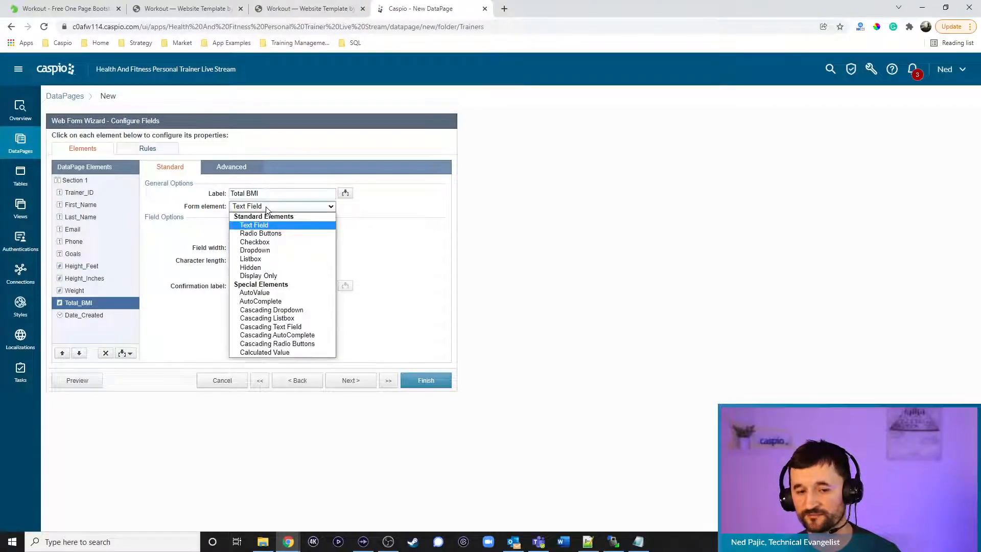
pyautogui.click(271, 352)
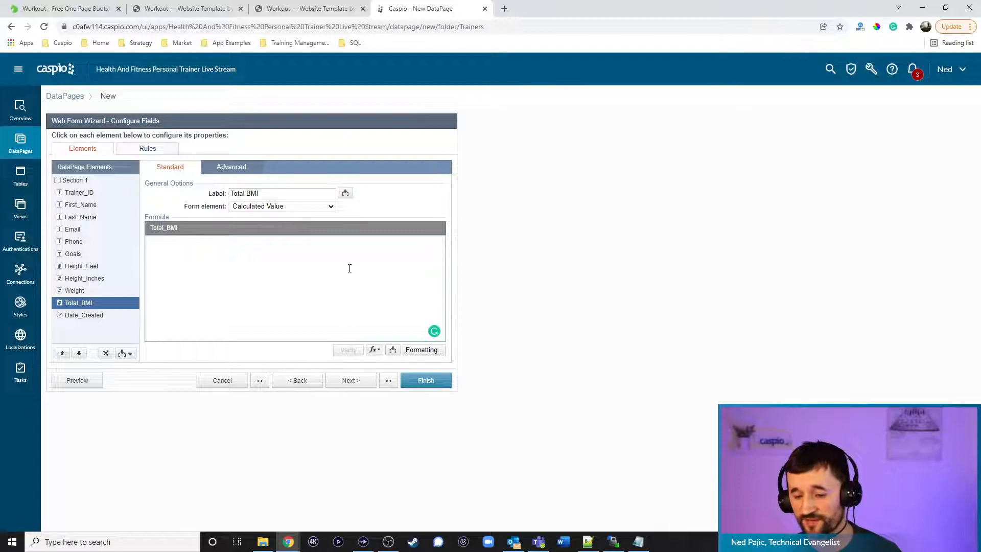
pyautogui.click(639, 542)
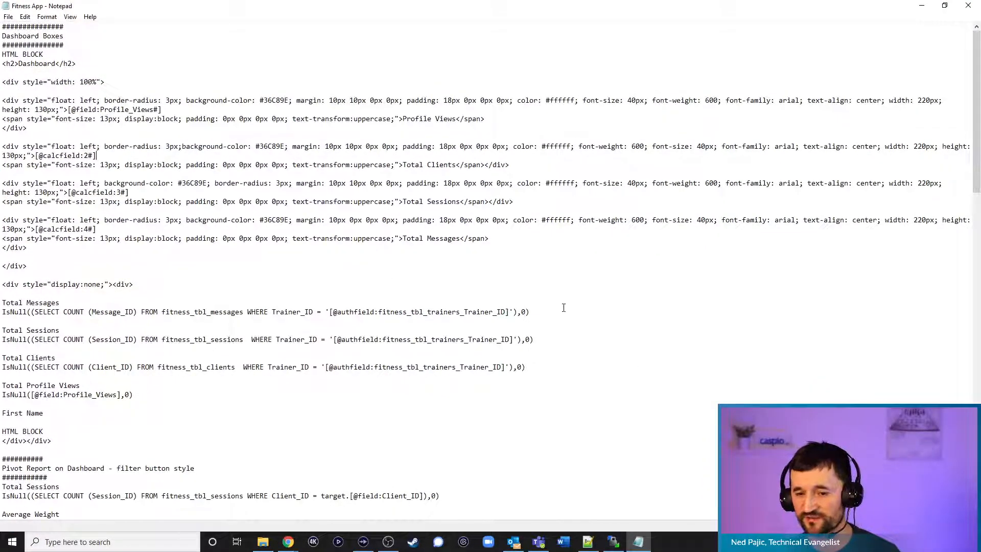
# Copy the Total BMI IsNull formula line from the NEW CLIENT section of the Notepad notes
pyautogui.scroll(-15, 570, 301)
pyautogui.scroll(-13, 570, 302)
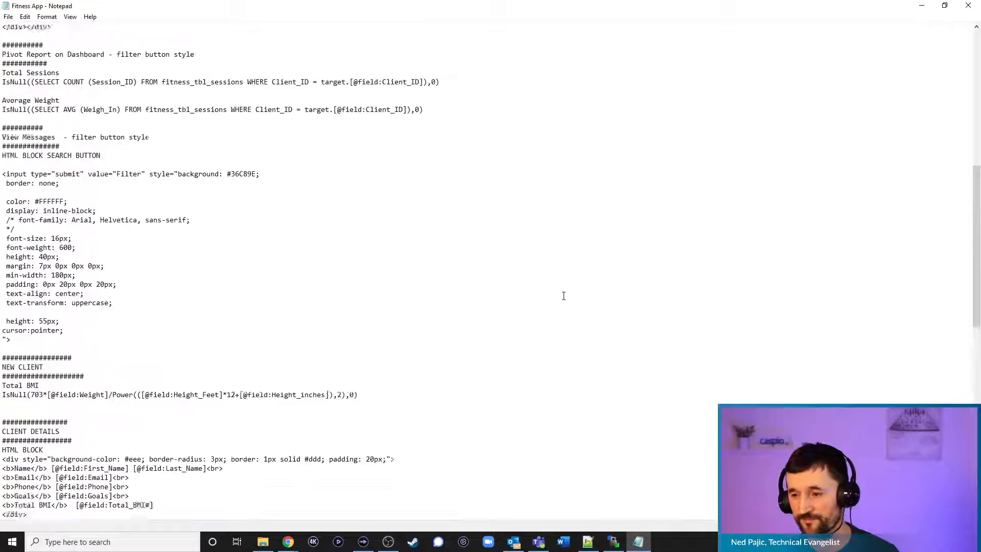
pyautogui.scroll(14, 564, 296)
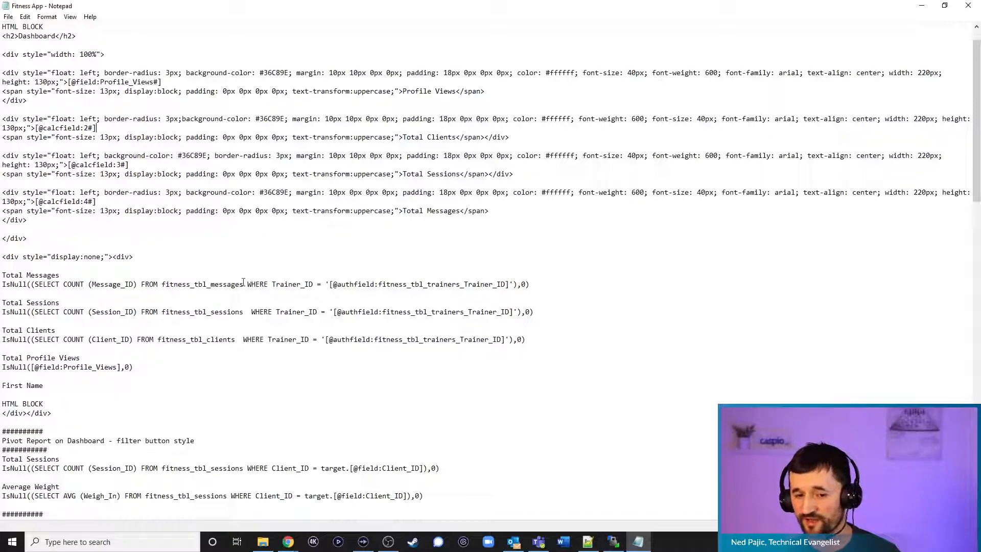
pyautogui.scroll(-9, 246, 296)
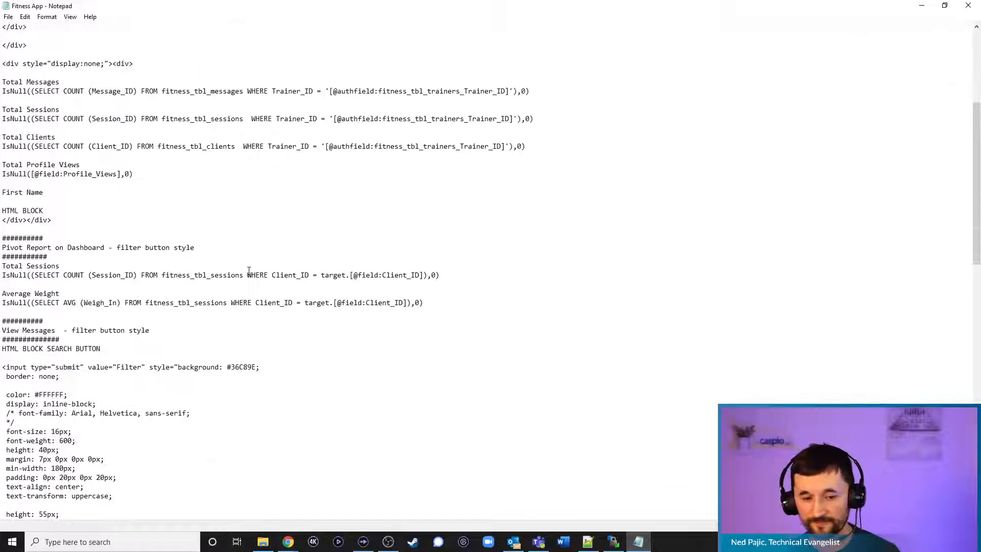
pyautogui.scroll(-7, 250, 269)
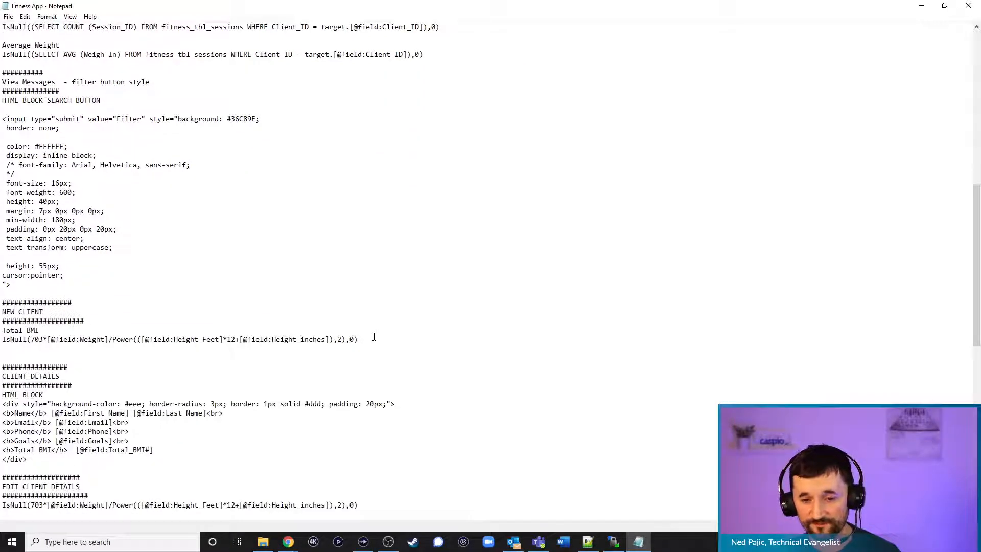
pyautogui.moveTo(369, 342); pyautogui.dragTo(3, 340)
pyautogui.hotkey('ctrl', 'c')
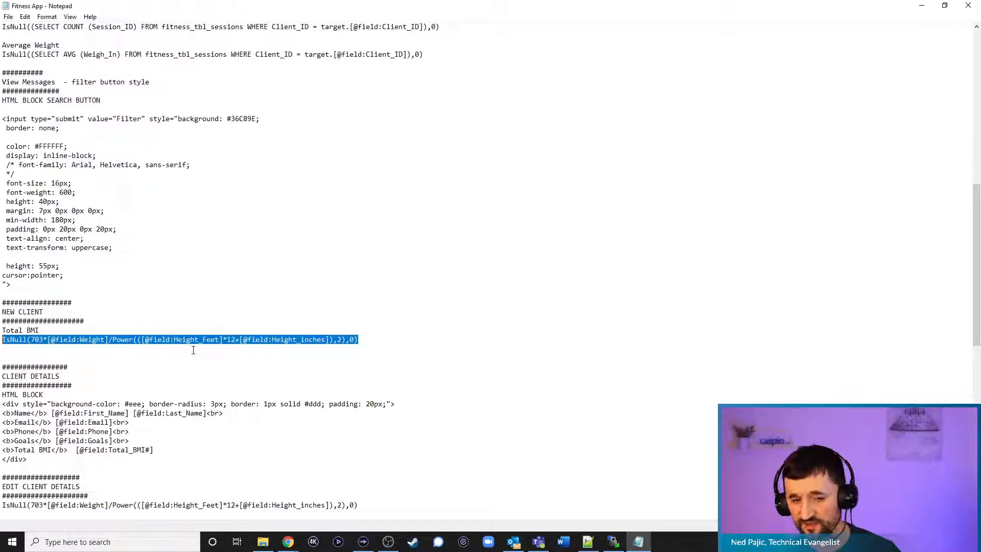
pyautogui.click(921, 6)
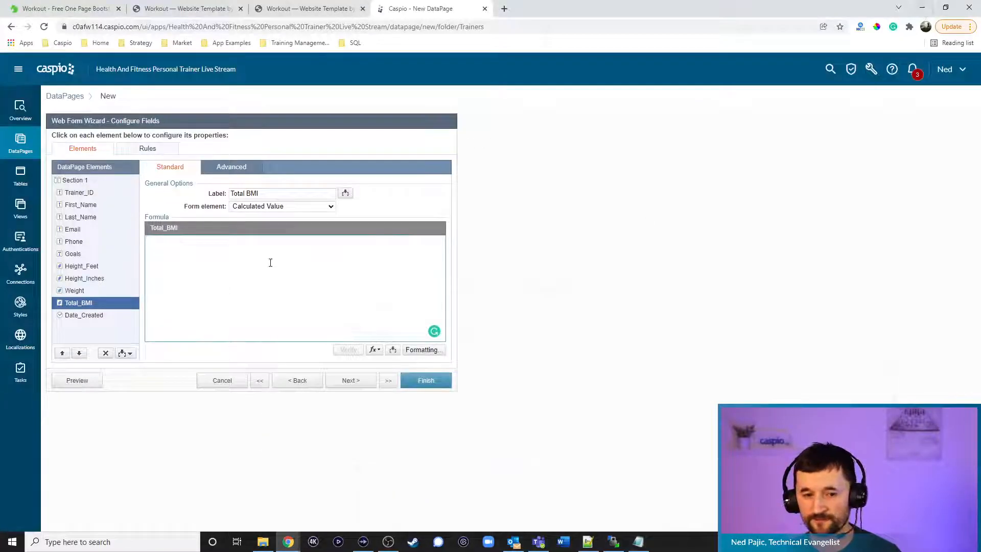
# Paste the BMI IsNull formula into Total_BMI's formula box, verify it, and finish the form
pyautogui.hotkey('ctrl', 'v')
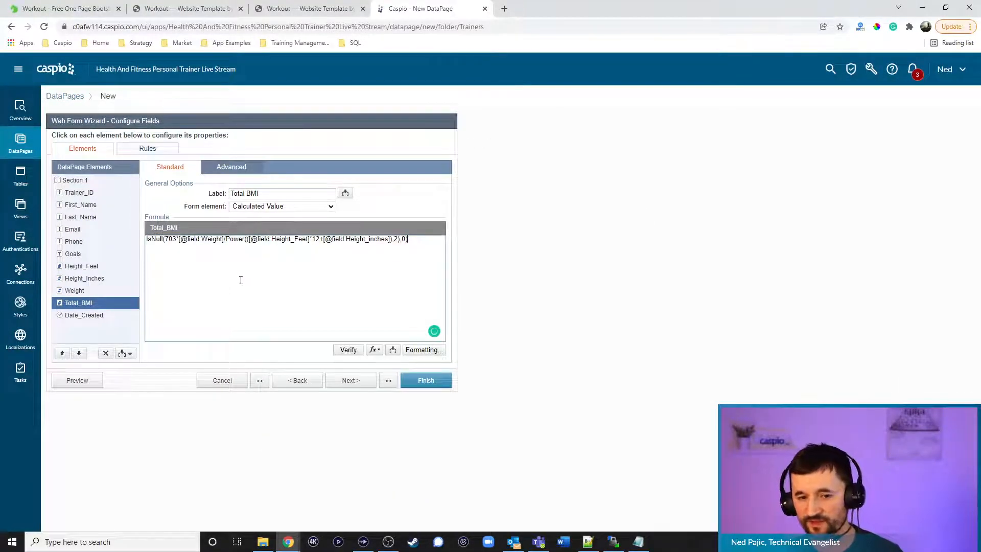
pyautogui.click(296, 249)
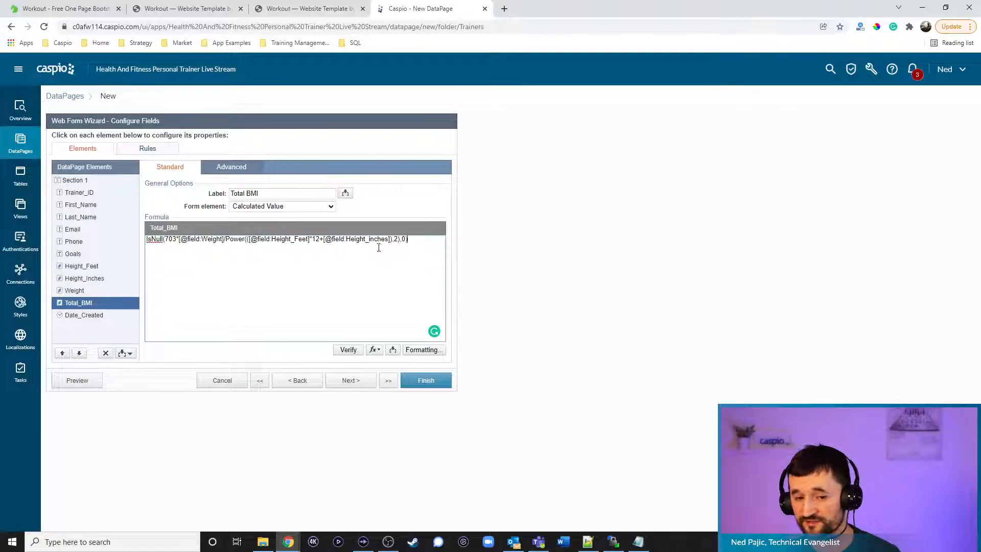
pyautogui.click(349, 351)
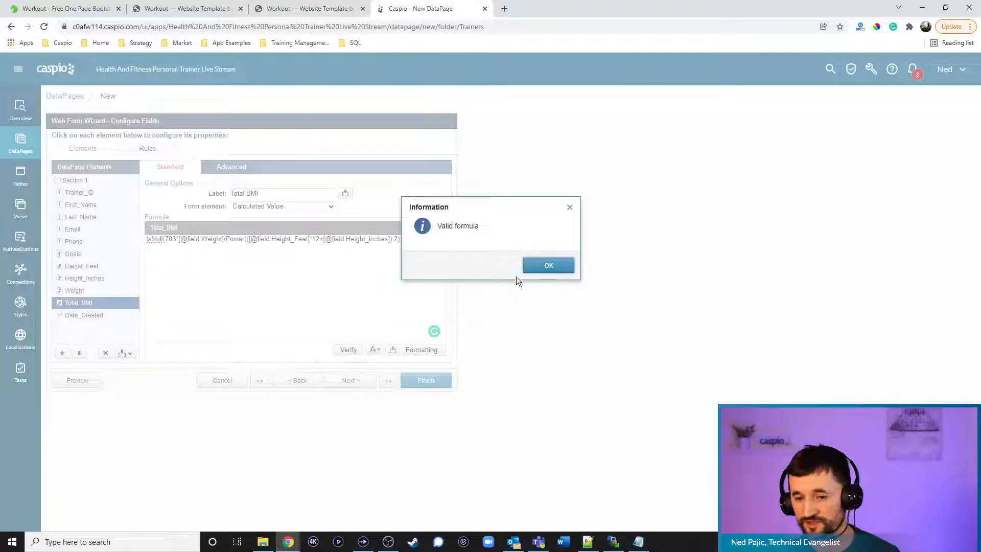
pyautogui.click(537, 268)
pyautogui.click(426, 382)
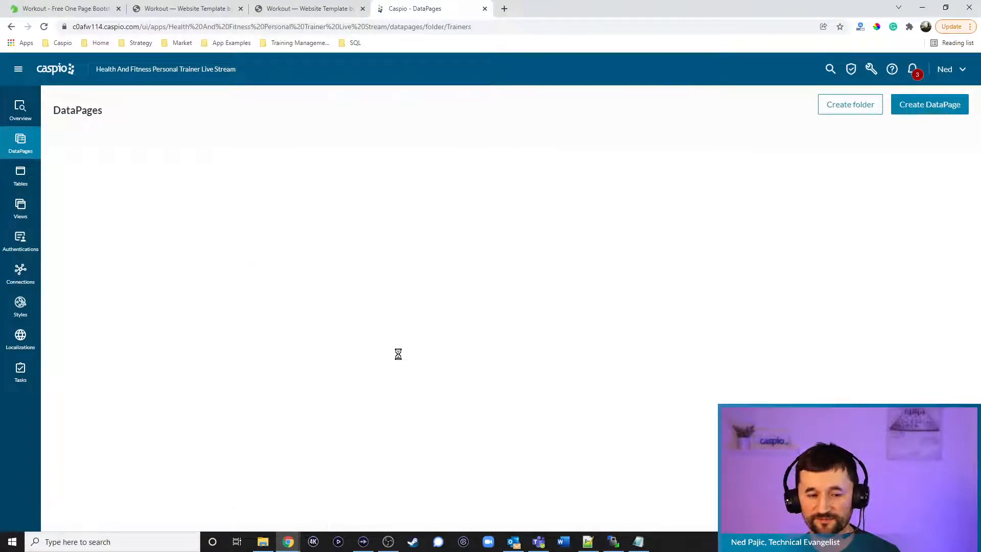
# Make Date_Created a hidden TimeStamp on the New Client form and save it
pyautogui.click(155, 234)
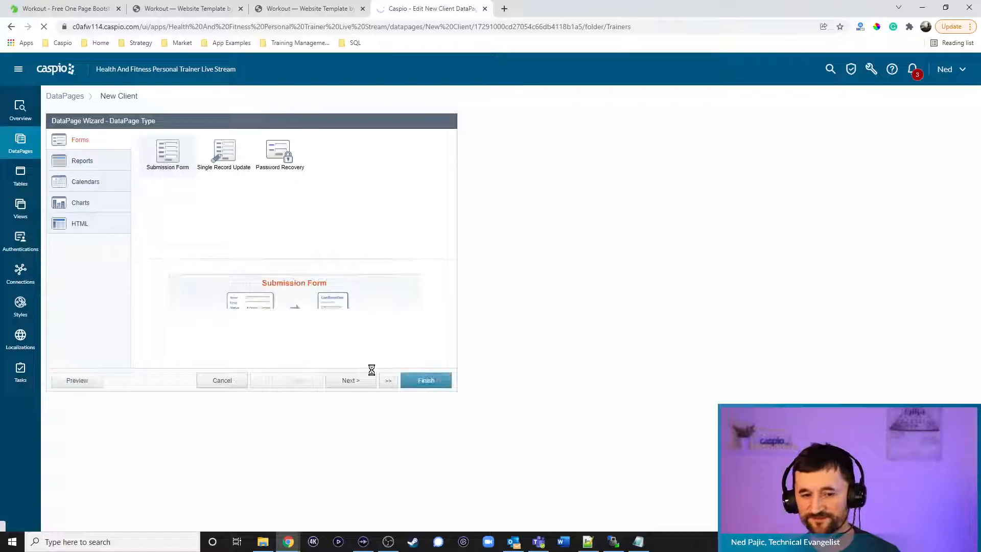
pyautogui.click(353, 380)
pyautogui.click(357, 381)
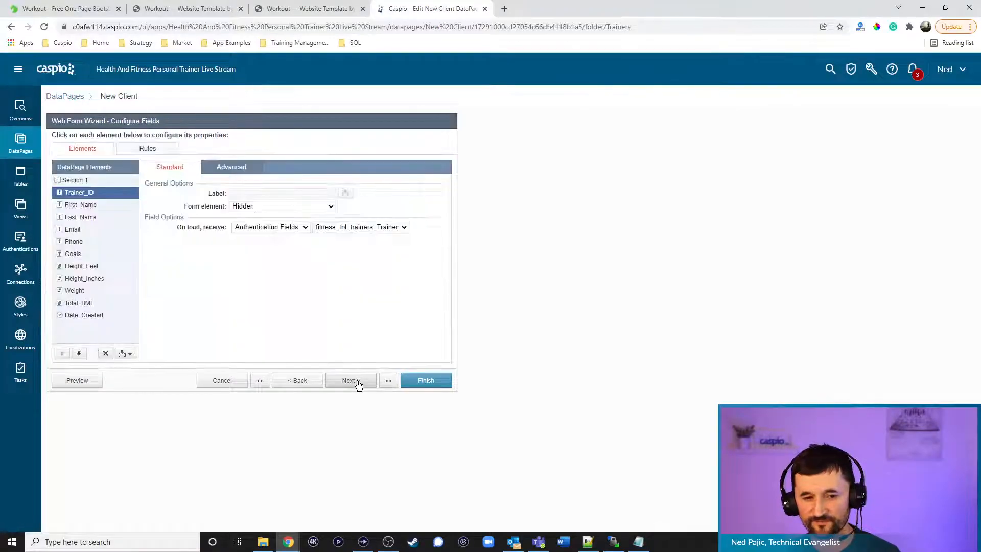
pyautogui.click(91, 315)
pyautogui.click(256, 207)
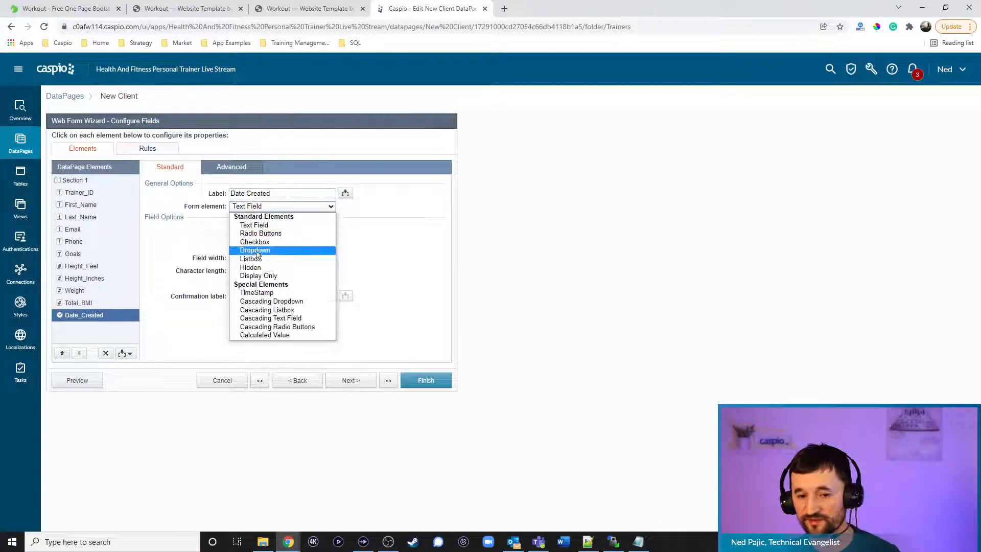
pyautogui.click(259, 293)
pyautogui.click(428, 380)
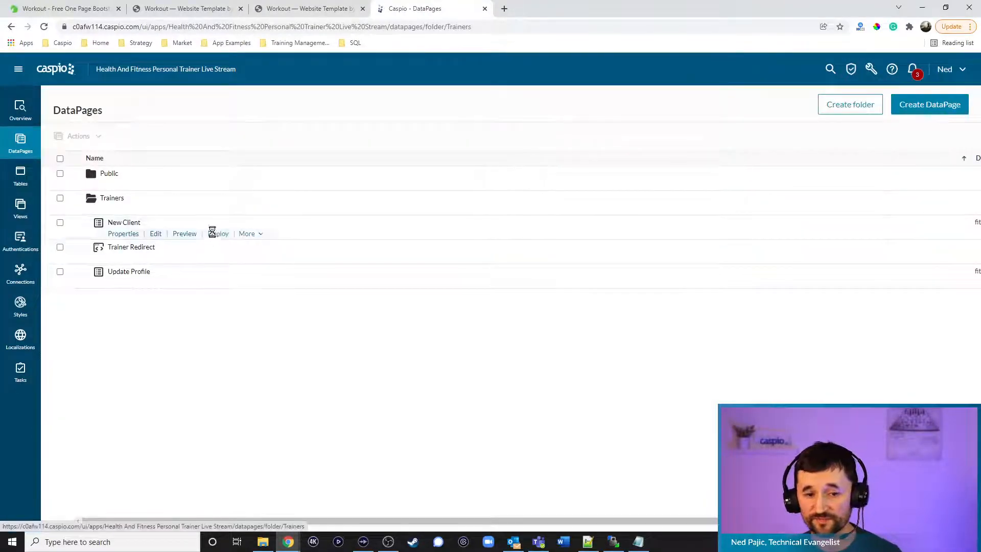
# Enable deployment of the New Client DataPage and copy its embed code
pyautogui.click(218, 234)
pyautogui.click(432, 185)
pyautogui.click(404, 286)
pyautogui.hotkey('ctrl', 'c')
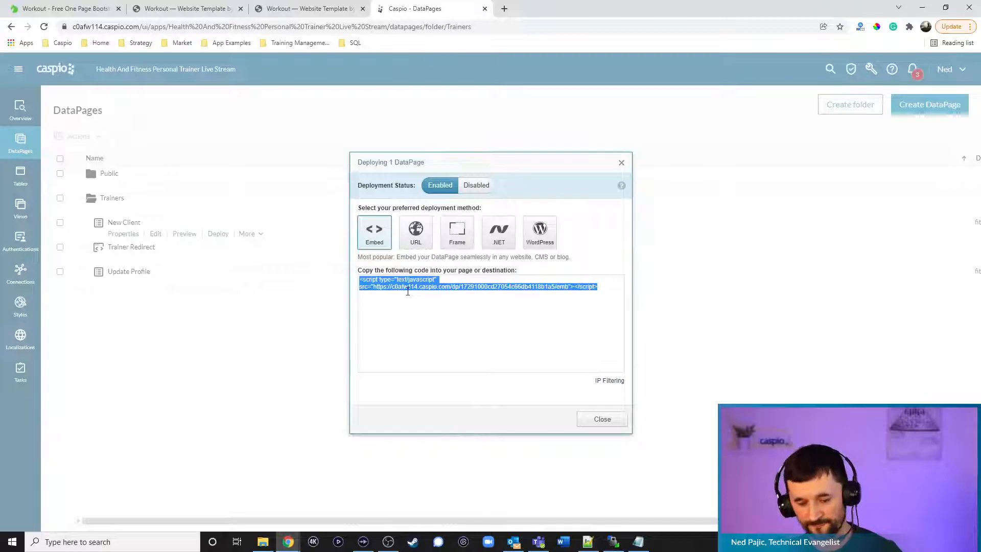
pyautogui.click(599, 419)
pyautogui.click(588, 541)
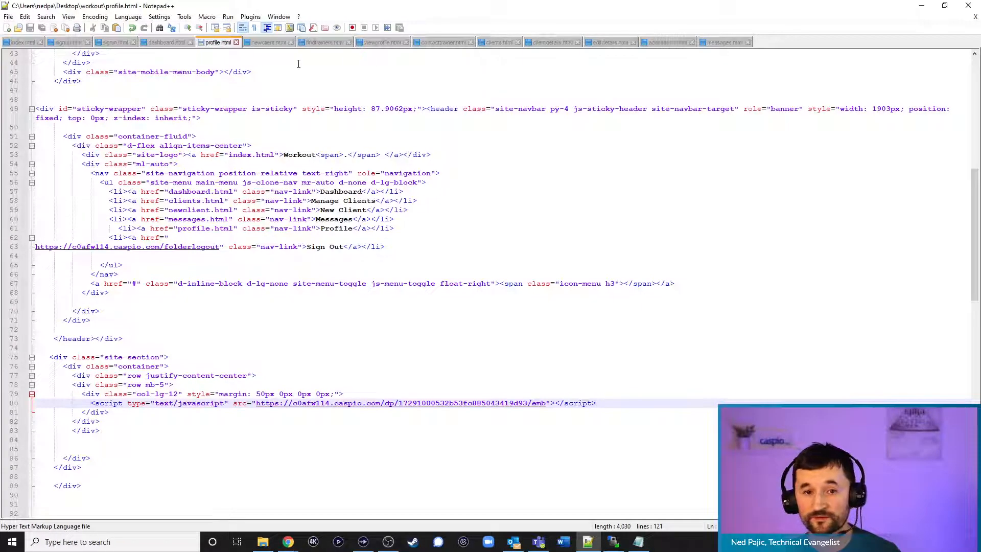
# Paste the New Client embed script over the NEW CLIENT DEPLOY CODE placeholder in newclient.html
pyautogui.click(265, 41)
pyautogui.moveTo(217, 403); pyautogui.dragTo(89, 404)
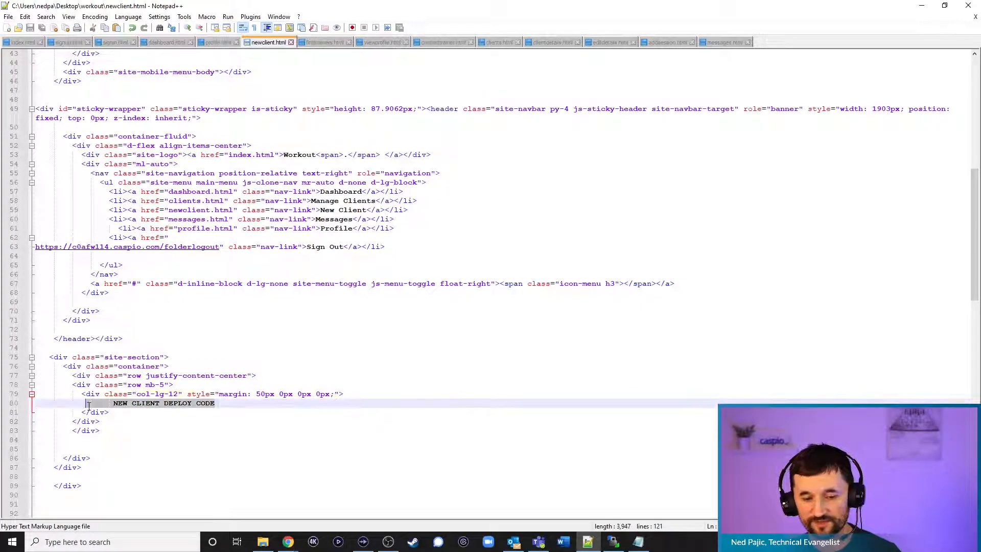
pyautogui.hotkey('ctrl', 'v')
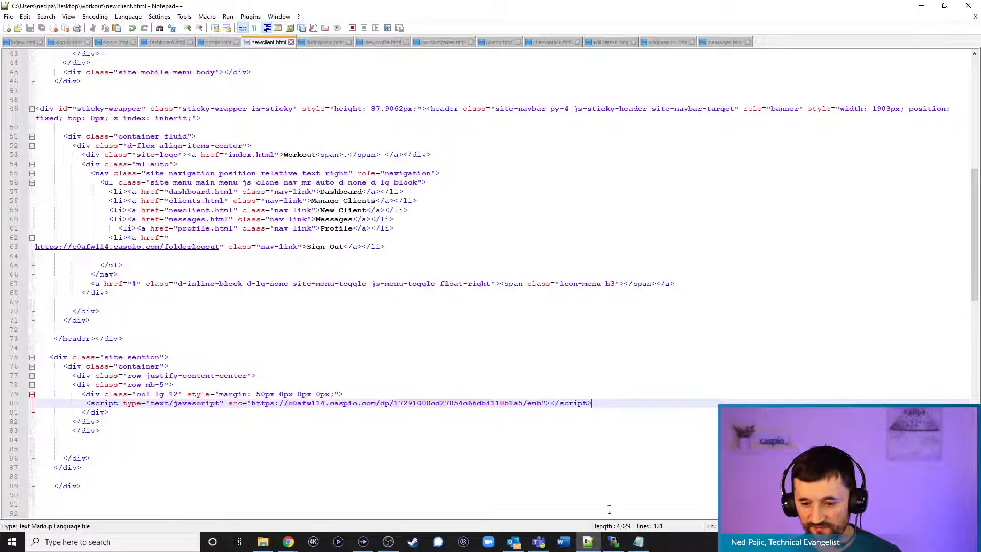
pyautogui.click(613, 542)
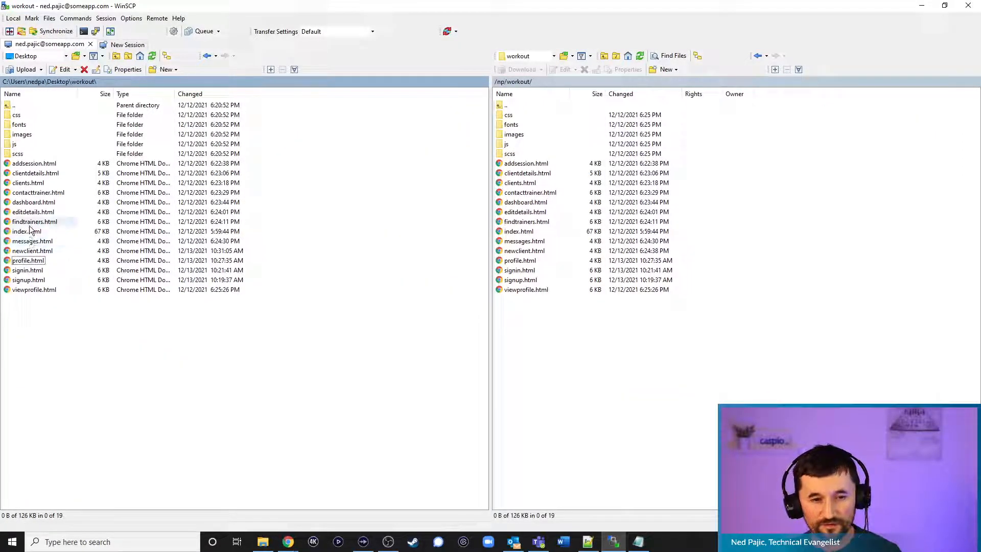
# Upload newclient.html over the server copy, then minimize WinSCP and Notepad++
pyautogui.moveTo(32, 251); pyautogui.dragTo(651, 381)
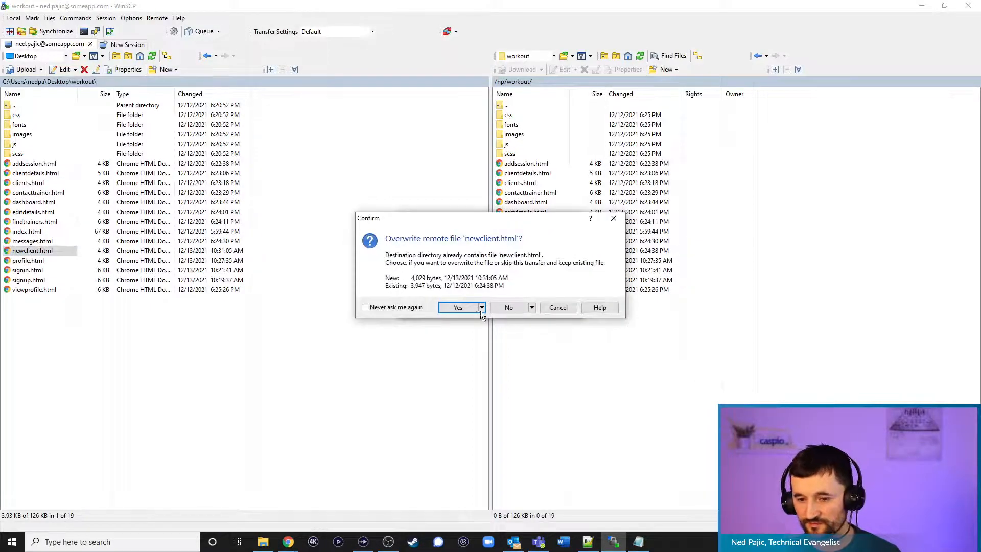
pyautogui.click(480, 307)
pyautogui.click(924, 9)
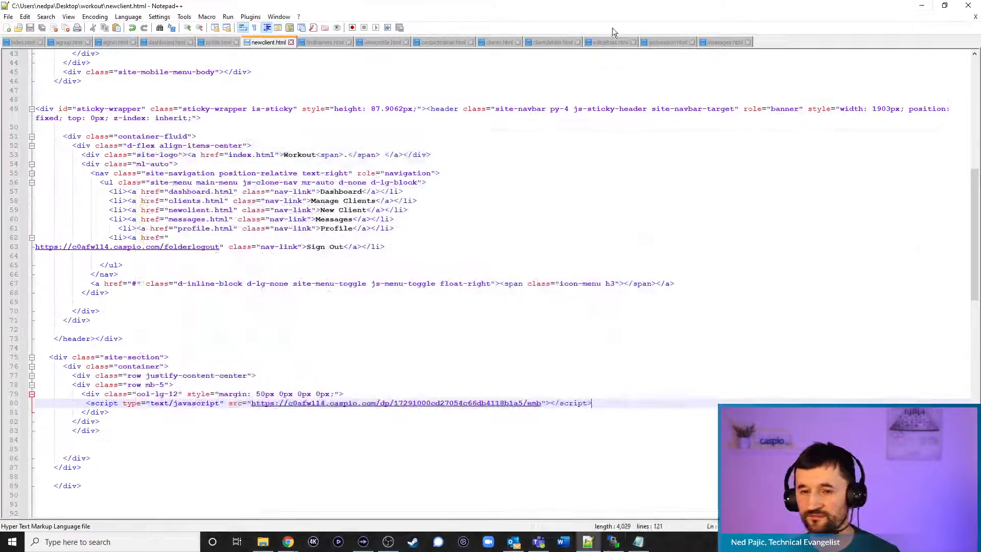
pyautogui.click(923, 6)
# Test the live New Client form's BMI with 6 ft 0 in and weight 175, then open Manage Clients
pyautogui.click(342, 11)
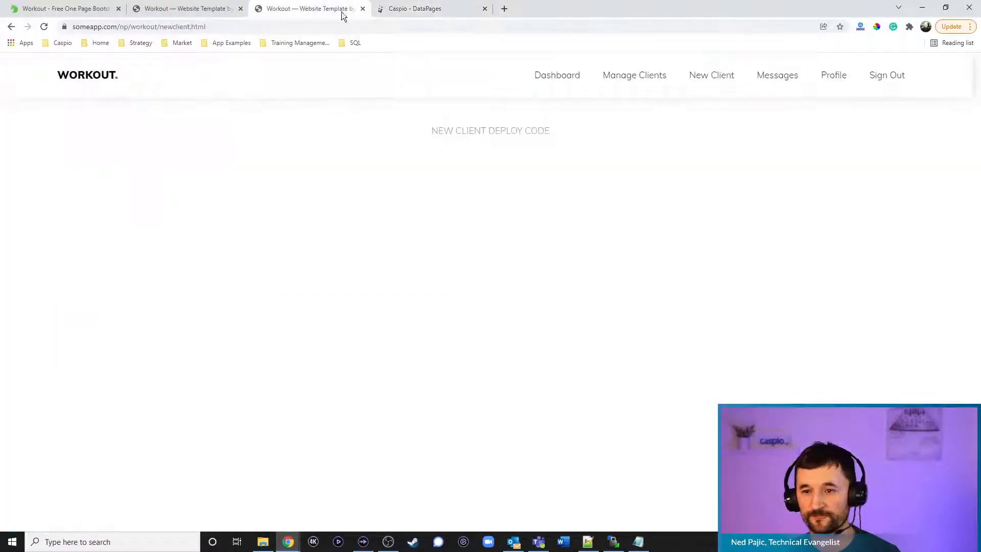
pyautogui.click(710, 82)
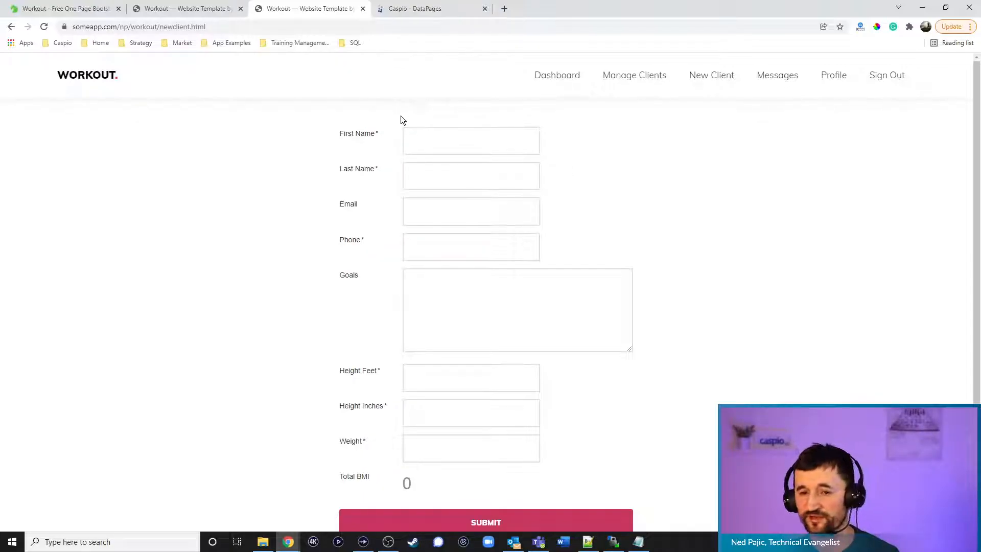
pyautogui.click(444, 370)
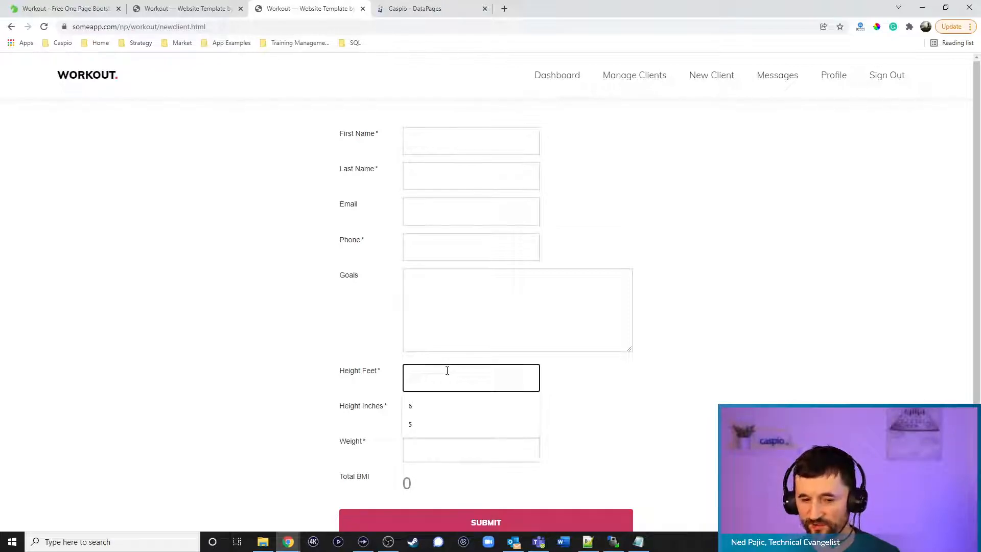
pyautogui.write('6')
pyautogui.press('Tab')
pyautogui.write('0')
pyautogui.press('Tab')
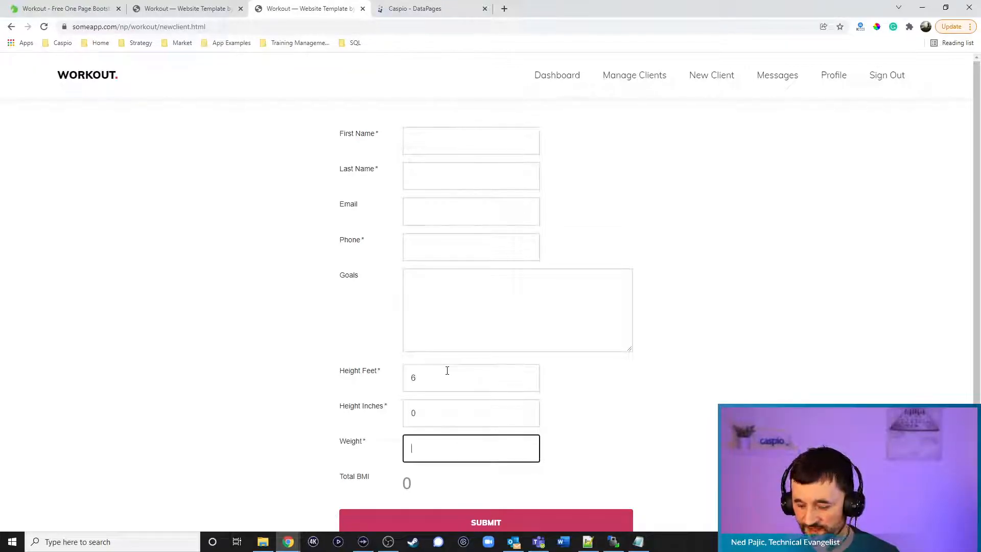
pyautogui.write('1754')
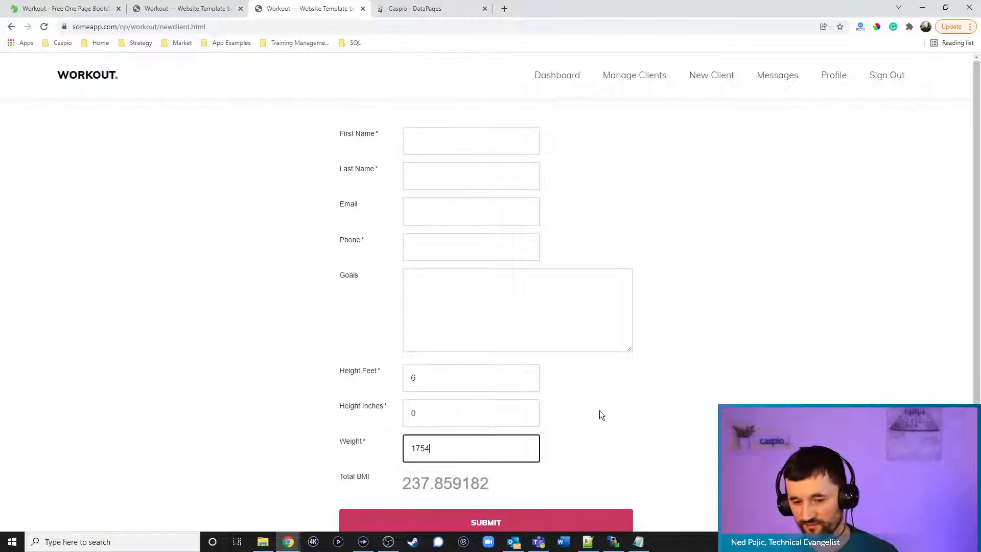
pyautogui.press('BackSpace')
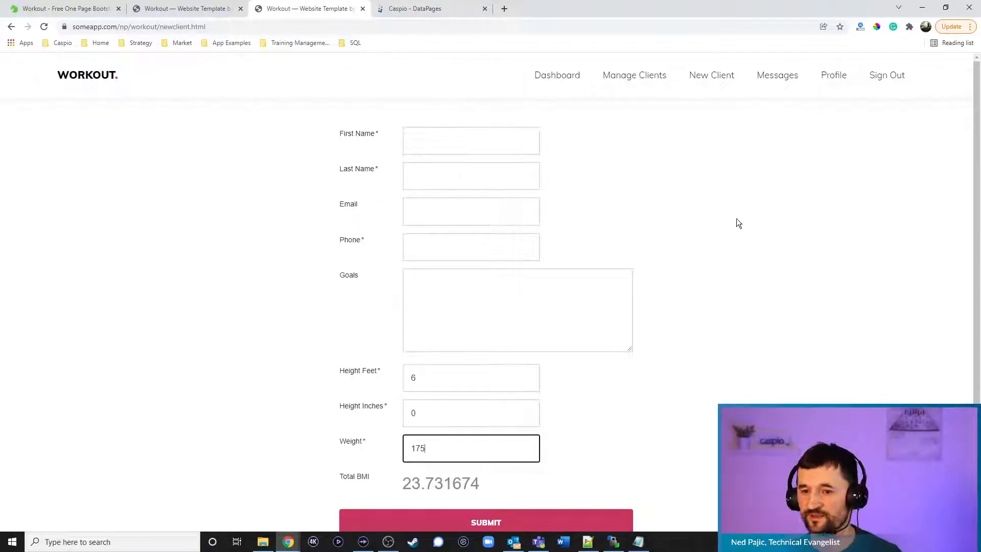
pyautogui.click(628, 83)
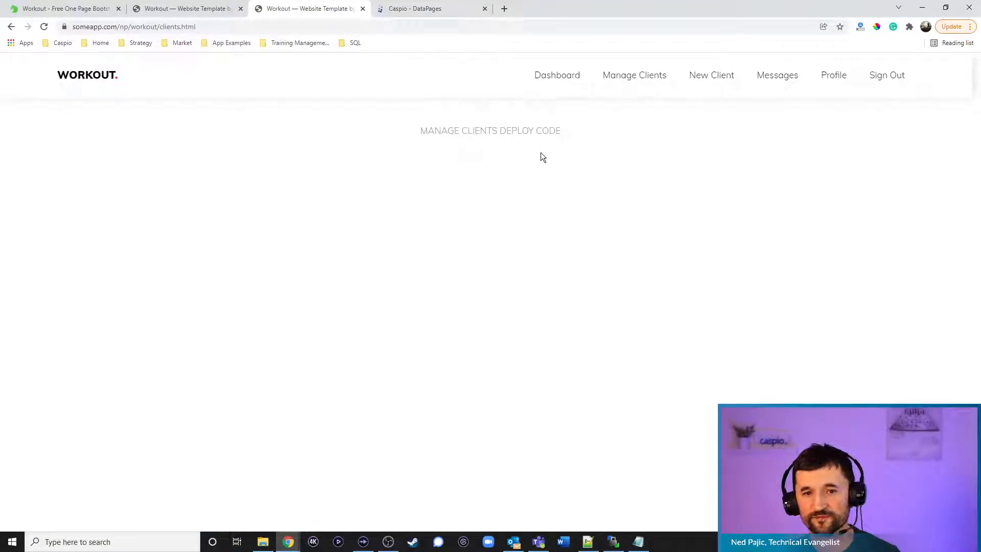
# Return to the Caspio DataPages list and start a new DataPage
pyautogui.click(446, 8)
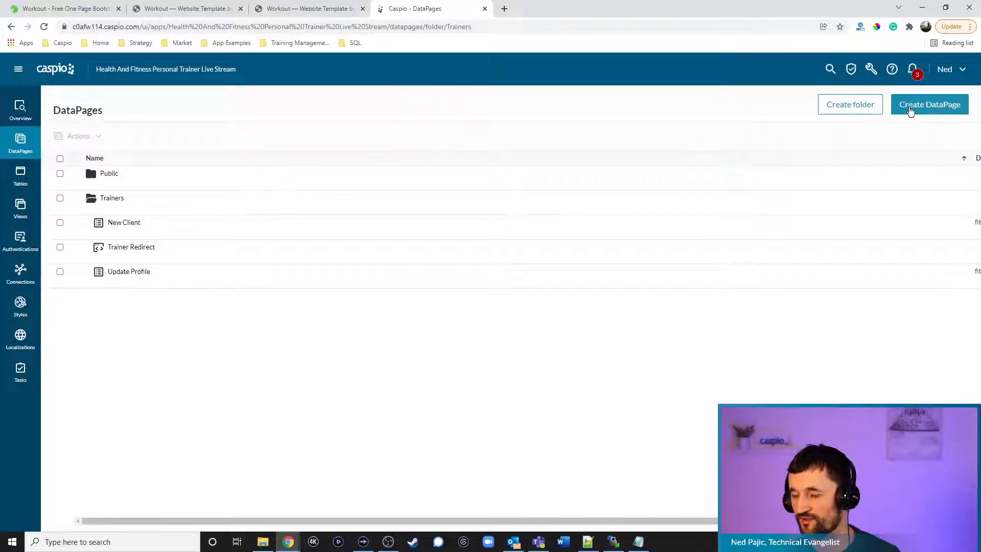
pyautogui.click(911, 110)
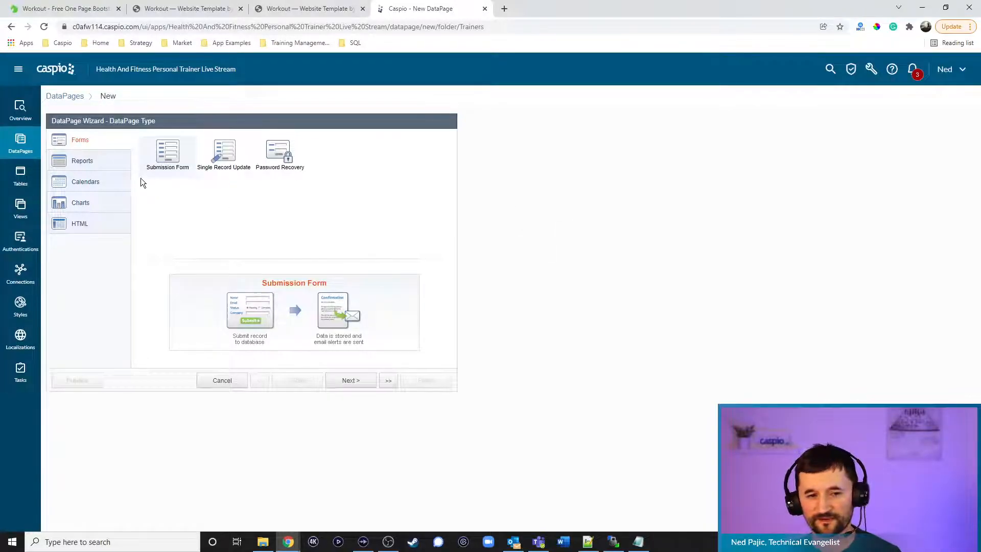
# Start a Tabular report named Manage Clients with fitness_training_filter_button_1 style, English, and restricted access
pyautogui.click(101, 161)
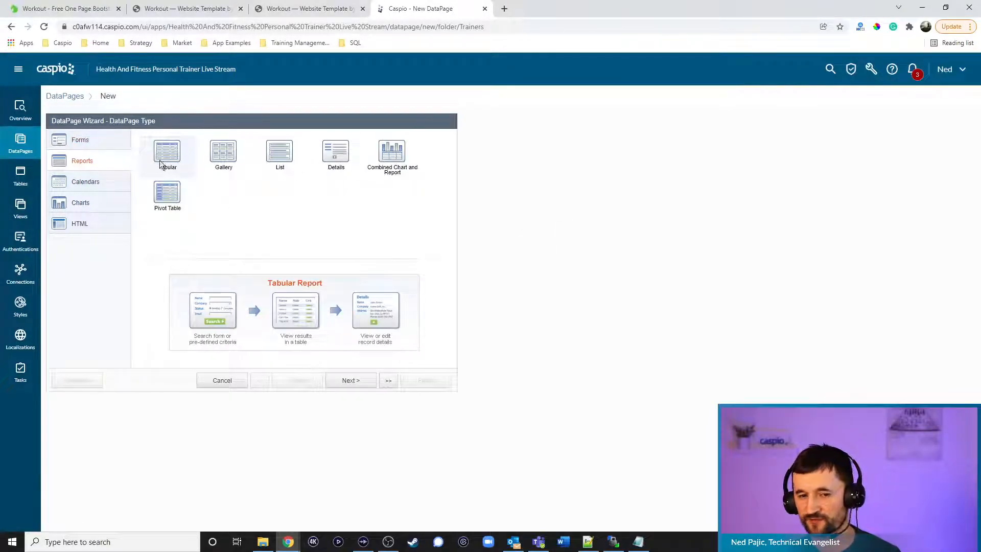
pyautogui.click(351, 382)
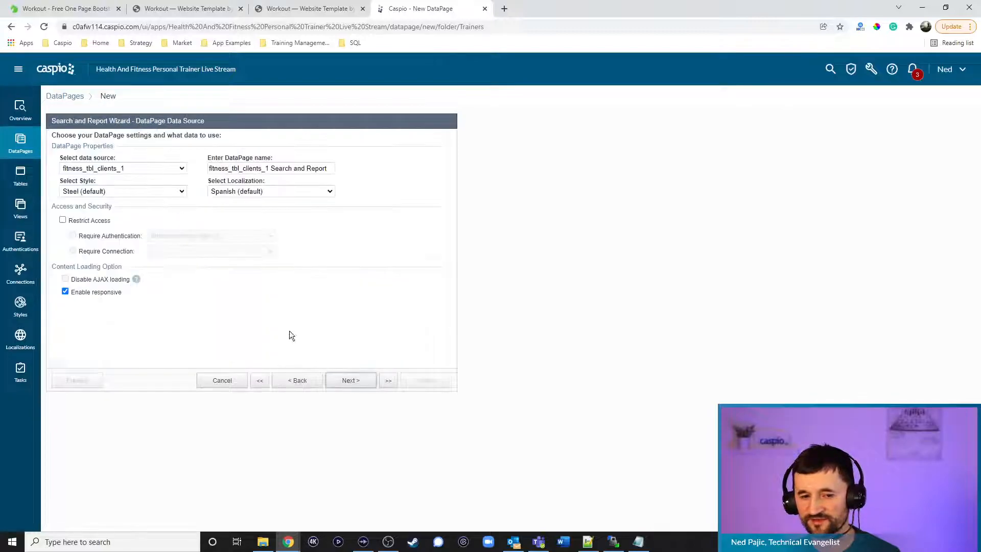
pyautogui.moveTo(329, 168); pyautogui.dragTo(207, 168)
pyautogui.write('Manage Clients')
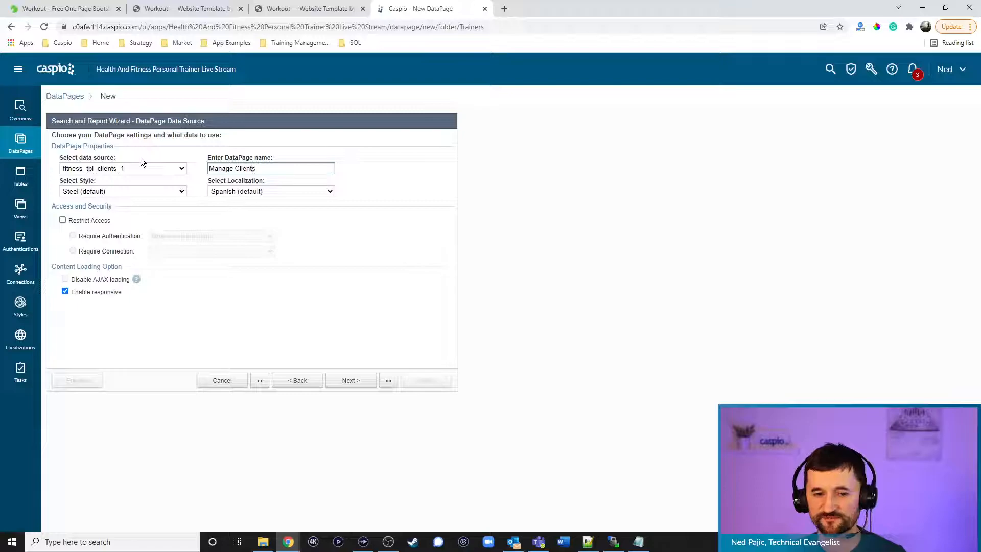
pyautogui.click(134, 191)
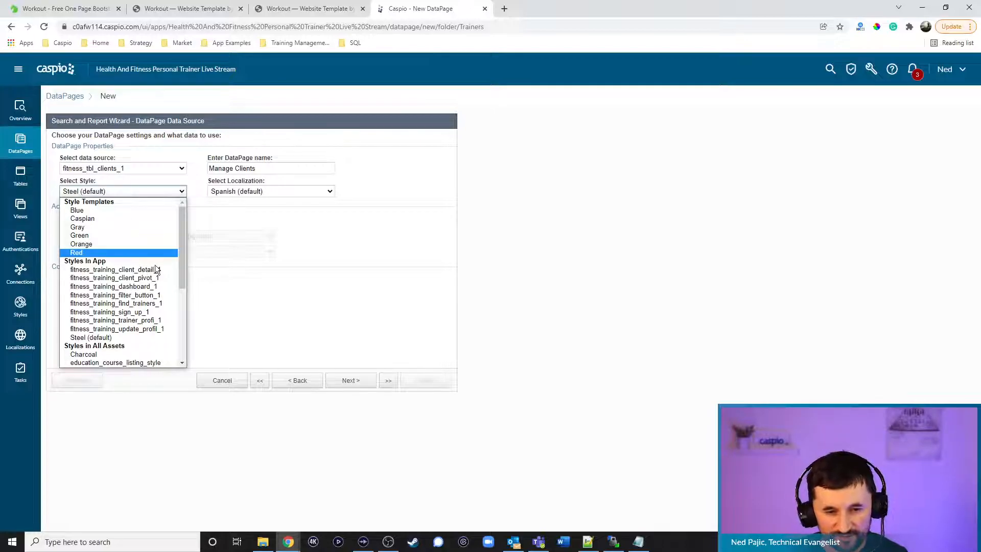
pyautogui.click(150, 294)
pyautogui.click(263, 190)
pyautogui.click(258, 226)
pyautogui.click(92, 221)
pyautogui.click(349, 384)
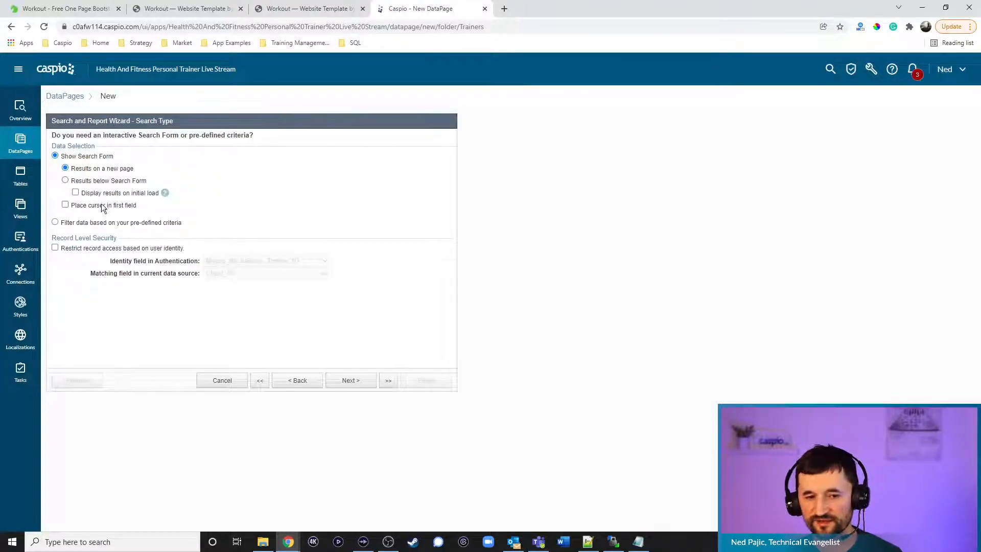
# Show results below the search form on load and restrict records by Trainer_ID
pyautogui.click(92, 181)
pyautogui.click(96, 193)
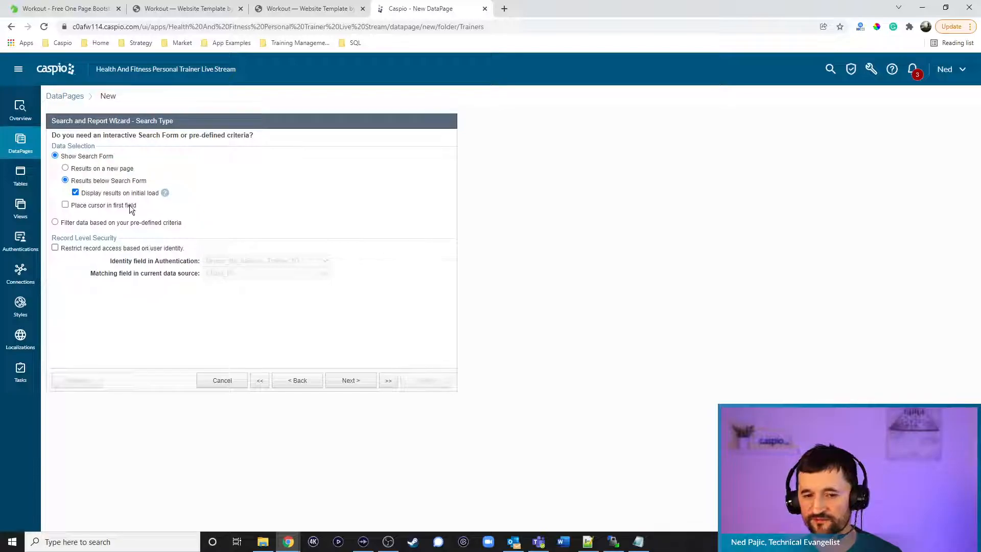
pyautogui.click(127, 248)
pyautogui.click(240, 275)
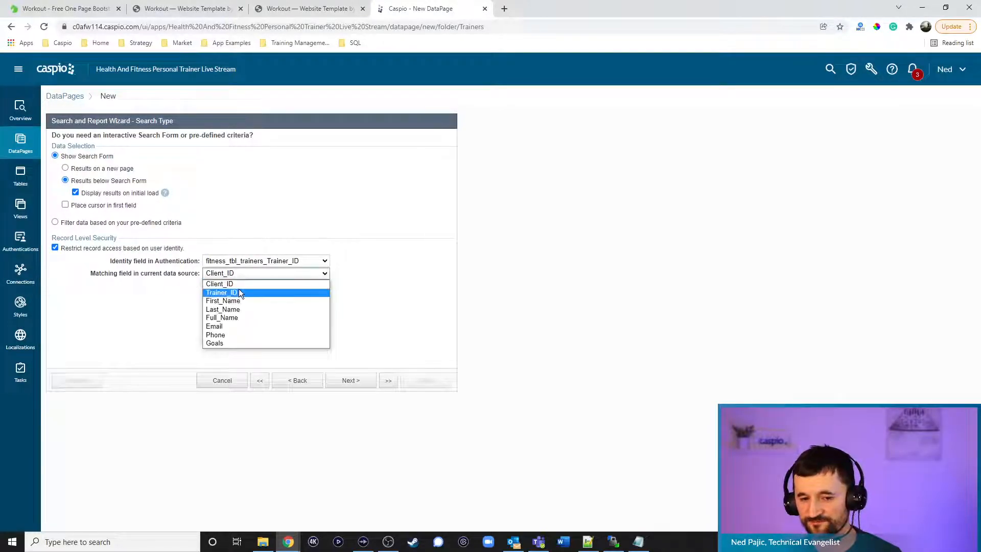
pyautogui.click(238, 289)
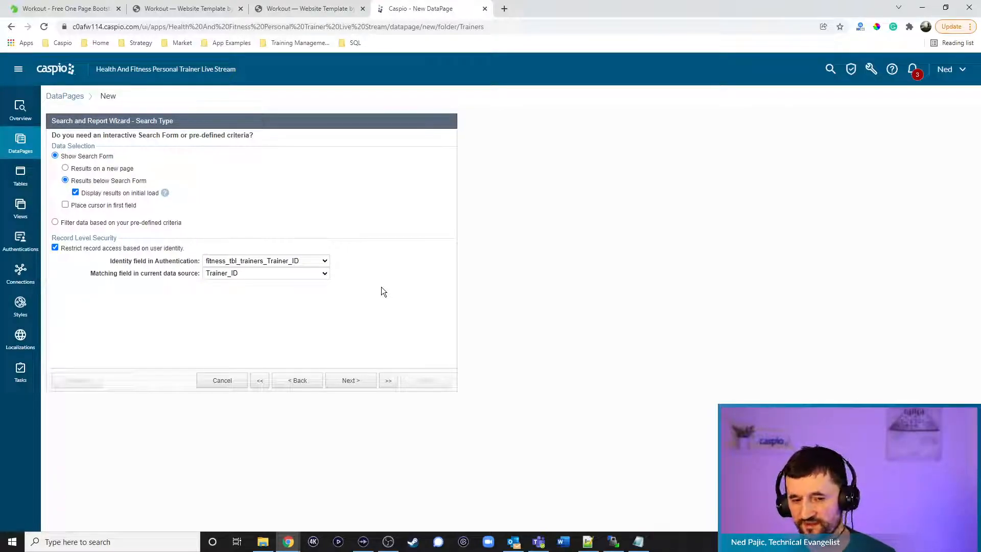
pyautogui.click(367, 381)
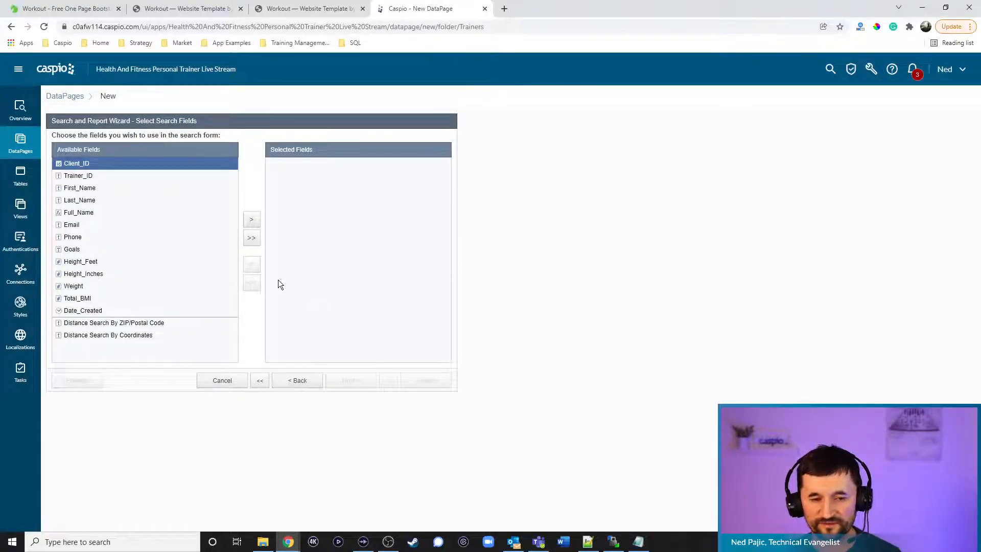
# Move First_Name, Last_Name, Email and Phone into Selected Fields and continue
pyautogui.click(100, 190)
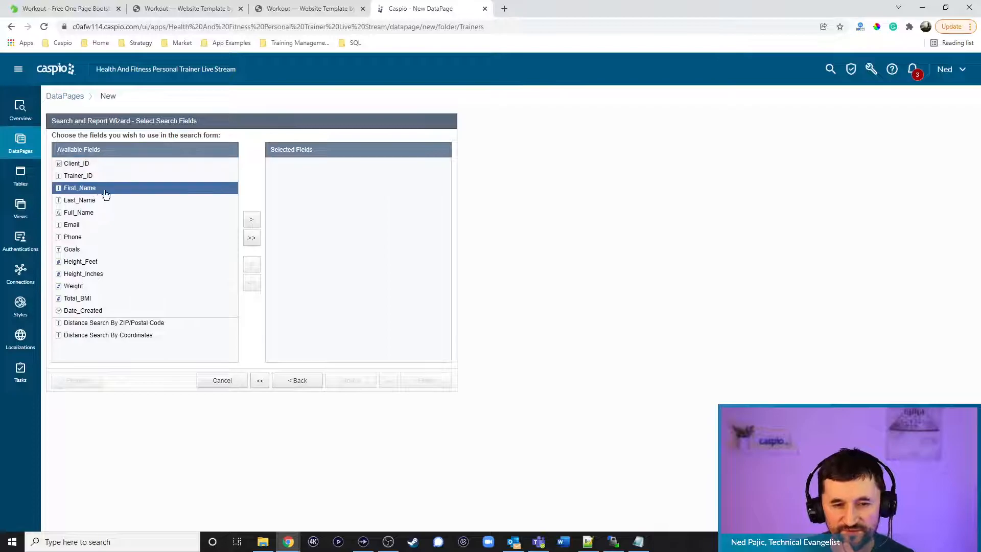
pyautogui.click(251, 220)
pyautogui.click(252, 219)
pyautogui.click(98, 201)
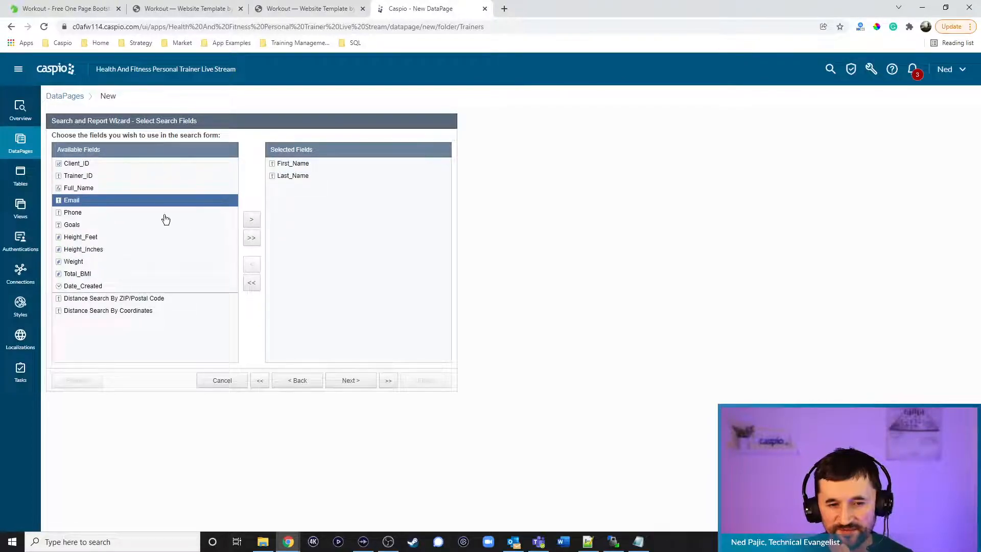
pyautogui.click(252, 219)
pyautogui.click(251, 219)
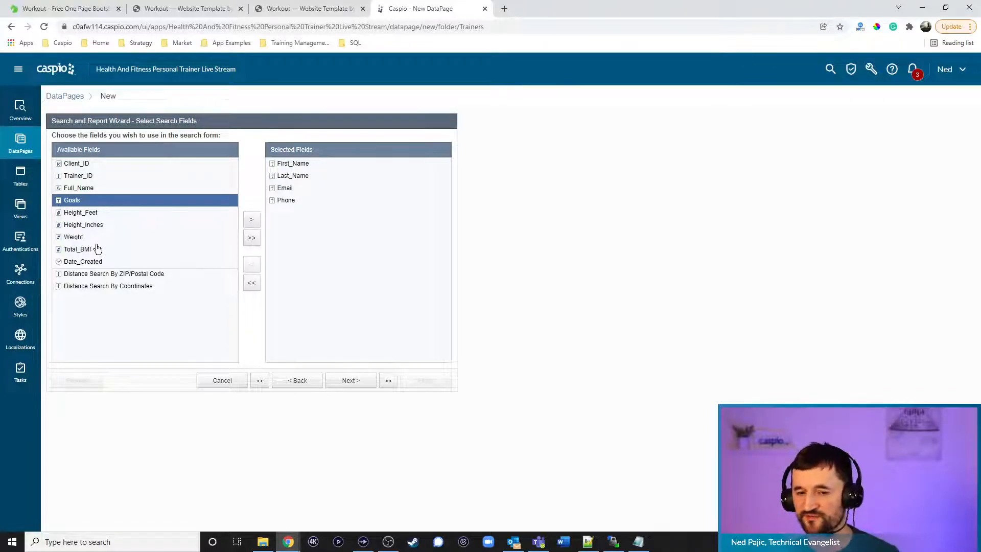
pyautogui.click(351, 381)
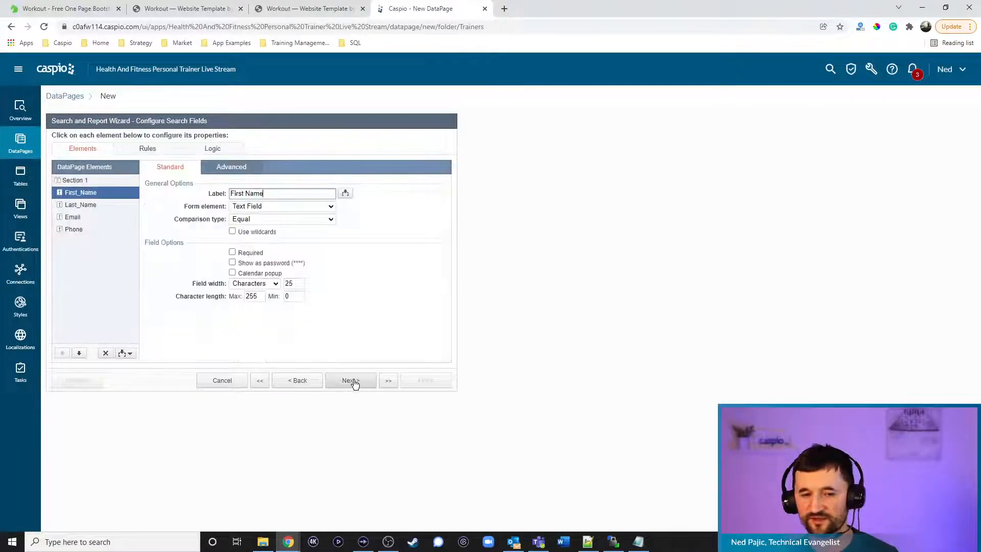
pyautogui.click(300, 381)
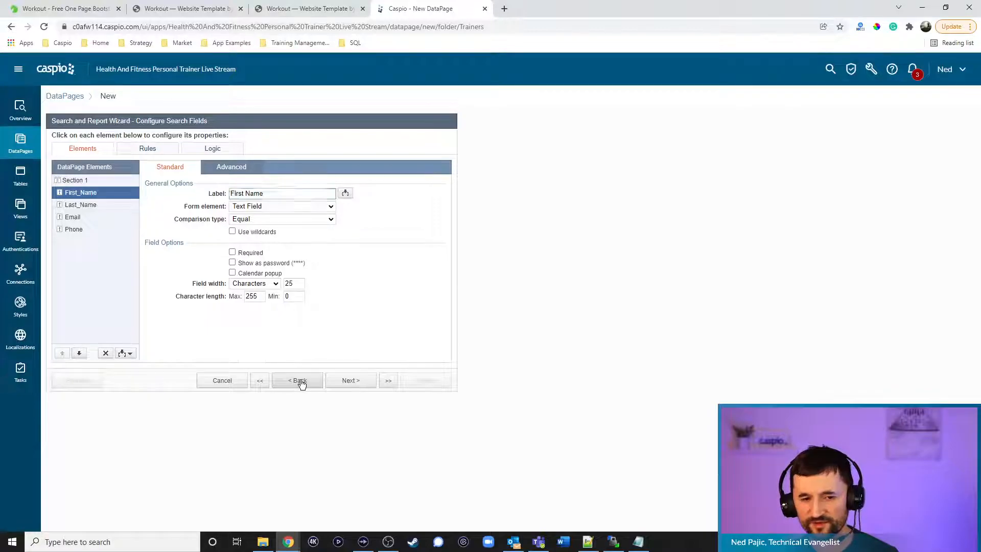
pyautogui.click(348, 381)
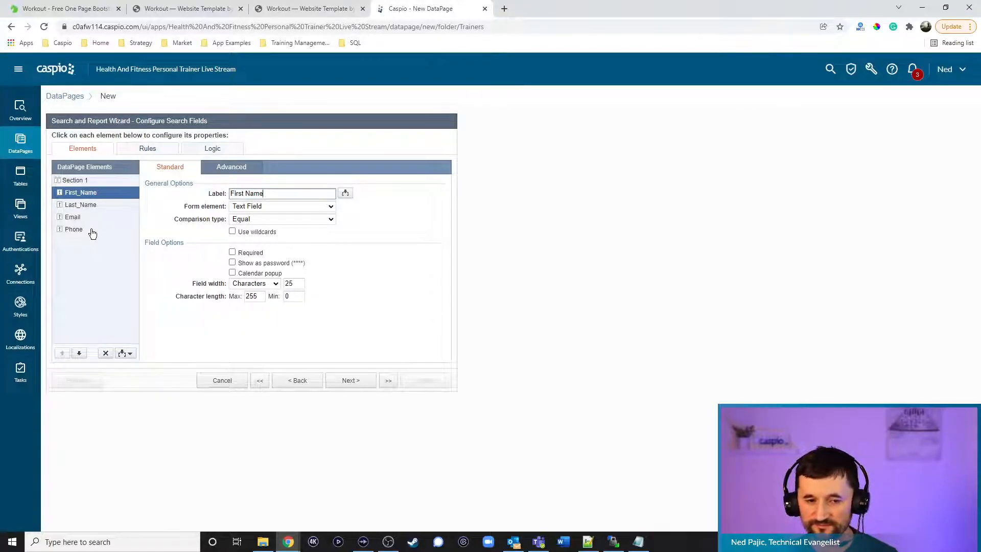
# Give First_Name and Last_Name placeholders 'First Name' and 'Last Name', hidden labels, same-line layout
pyautogui.click(231, 168)
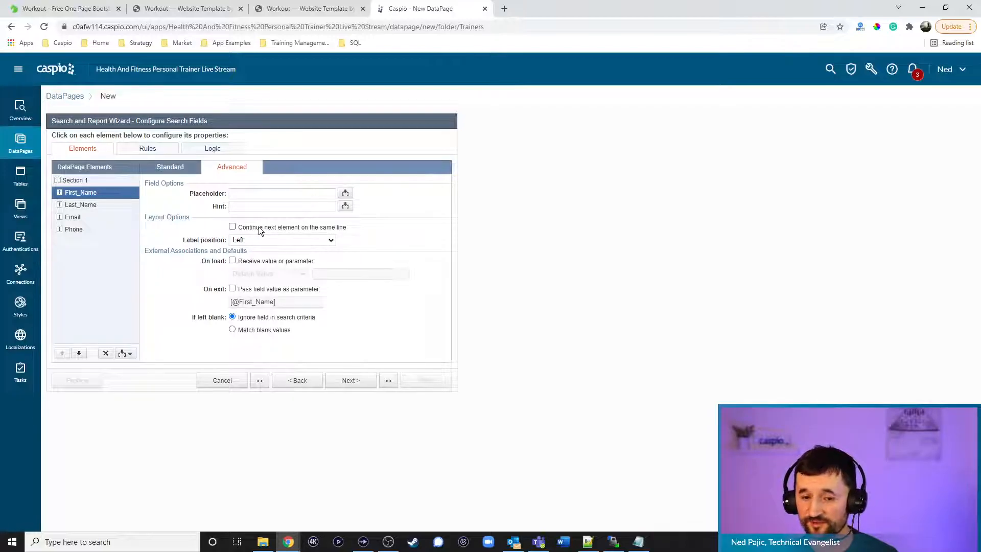
pyautogui.click(256, 226)
pyautogui.click(259, 239)
pyautogui.click(257, 266)
pyautogui.click(245, 194)
pyautogui.write('First Name')
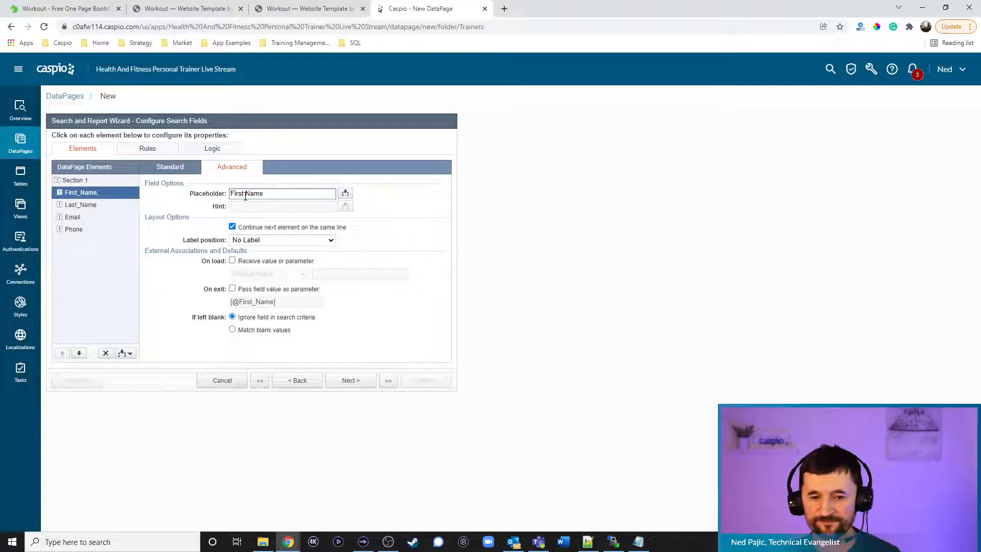
pyautogui.click(96, 205)
pyautogui.click(246, 193)
pyautogui.write('Last Name')
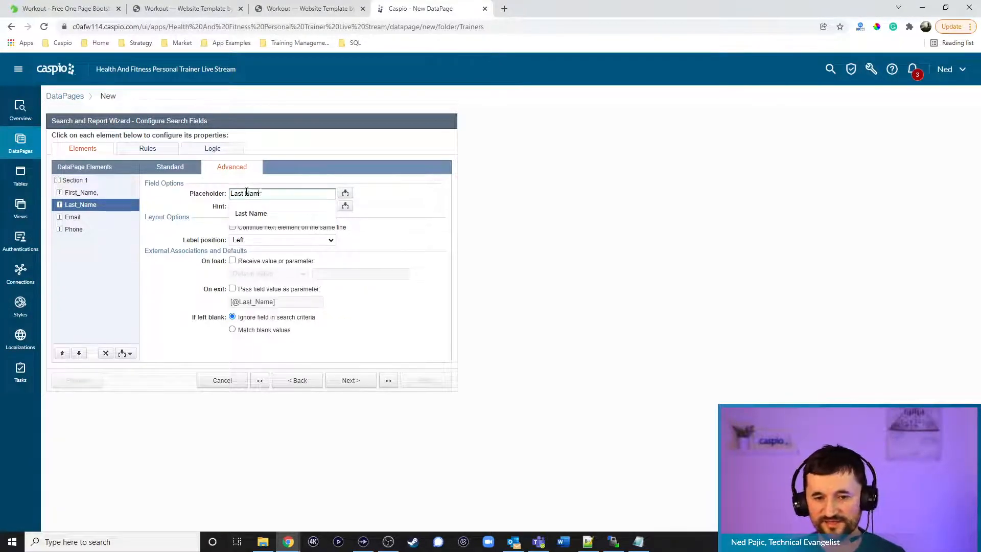
pyautogui.click(232, 227)
pyautogui.click(242, 240)
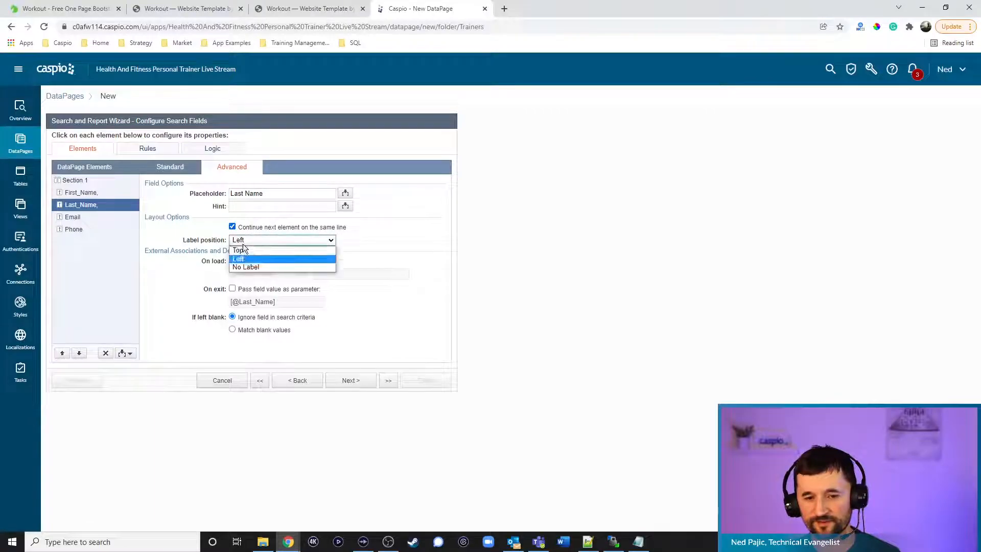
pyautogui.click(243, 266)
# Give Email and Phone placeholders 'Email' and 'Phone', hide their labels, keep Email beside Phone
pyautogui.click(94, 217)
pyautogui.click(244, 194)
pyautogui.write('Email')
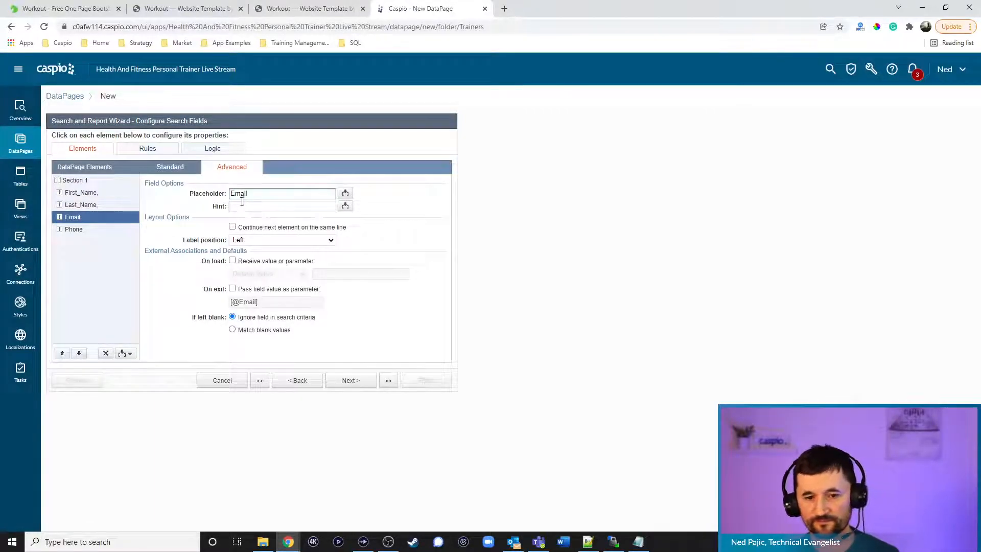
pyautogui.click(251, 228)
pyautogui.click(247, 239)
pyautogui.click(248, 267)
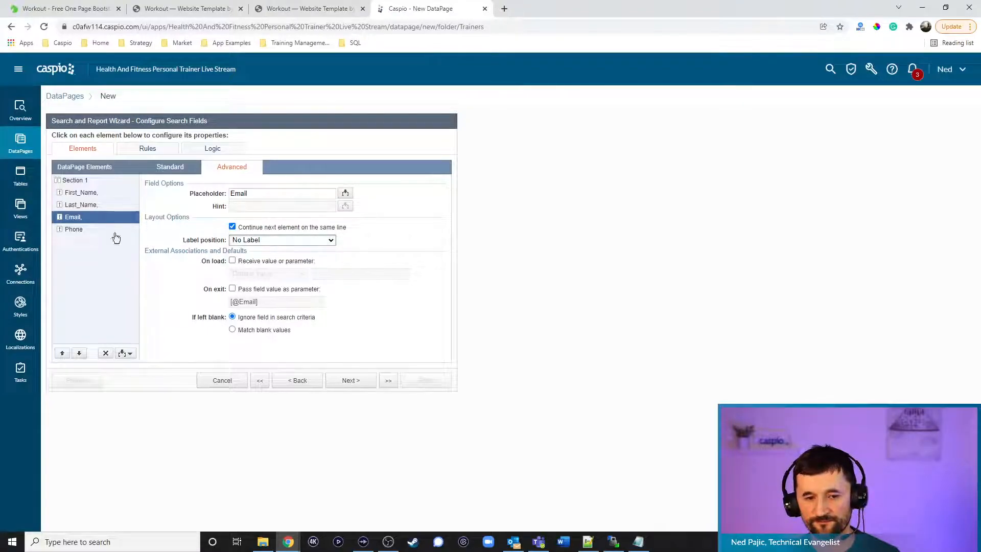
pyautogui.click(94, 229)
pyautogui.click(258, 194)
pyautogui.write('Phone')
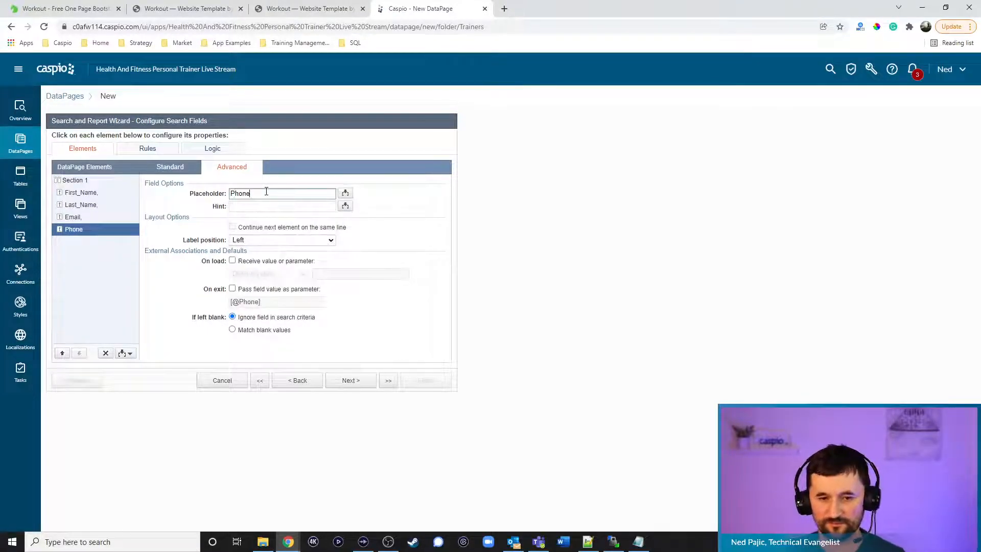
pyautogui.click(252, 239)
pyautogui.click(247, 266)
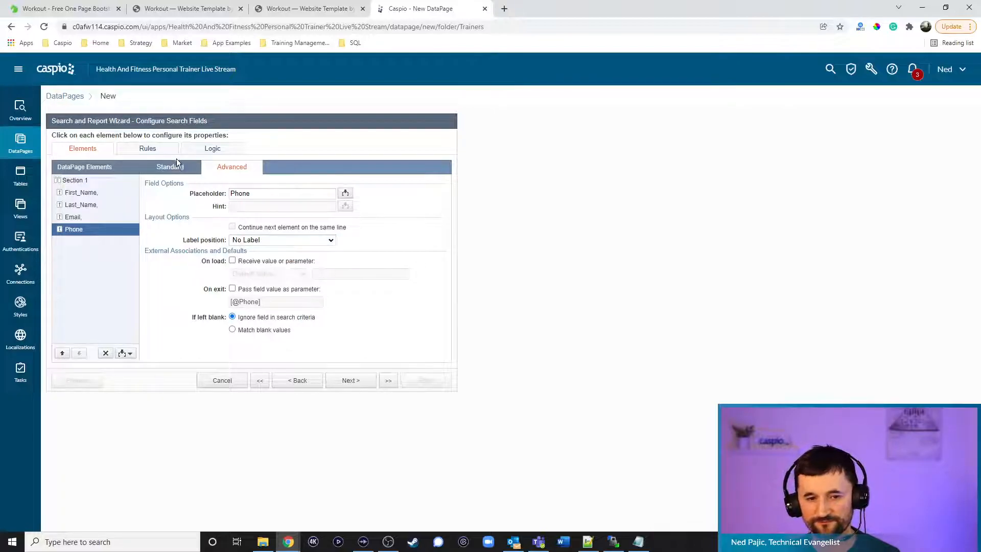
pyautogui.click(174, 165)
pyautogui.click(110, 194)
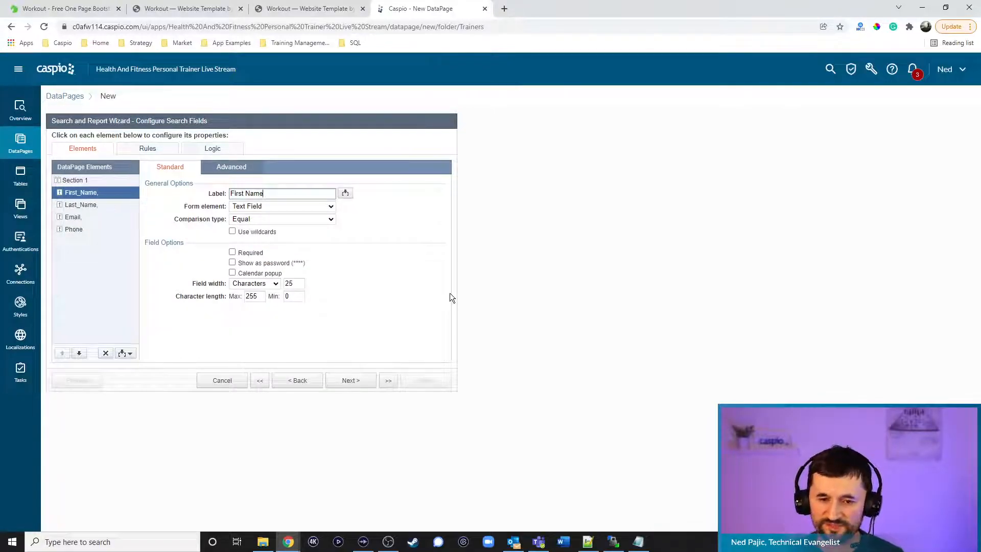
# Set the First Name search to match on Contains, keeping it a text field
pyautogui.click(263, 219)
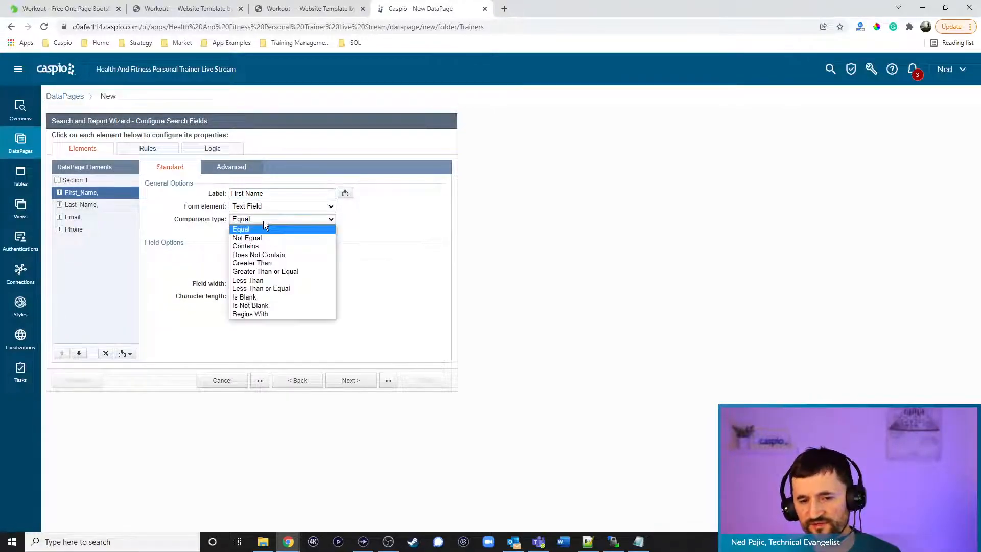
pyautogui.click(263, 242)
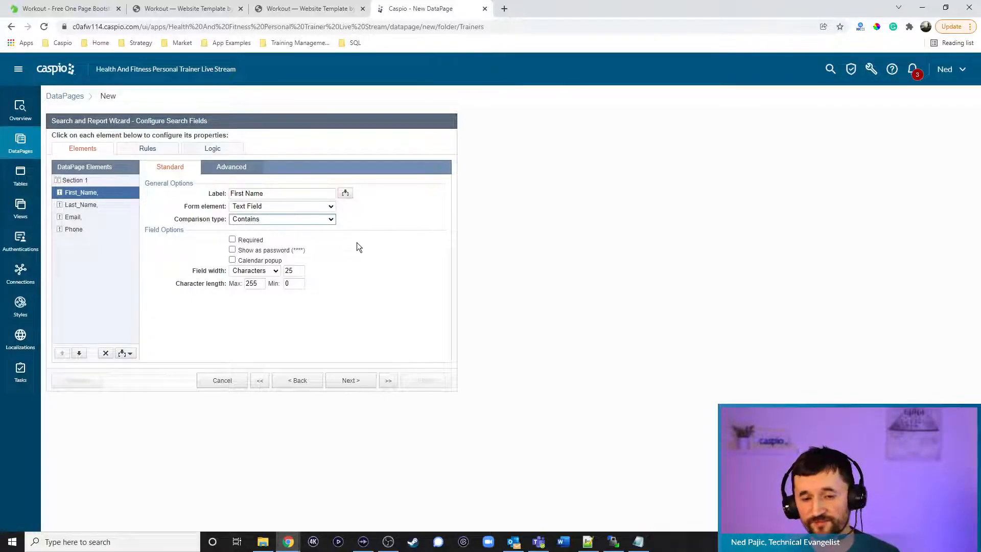
pyautogui.click(302, 206)
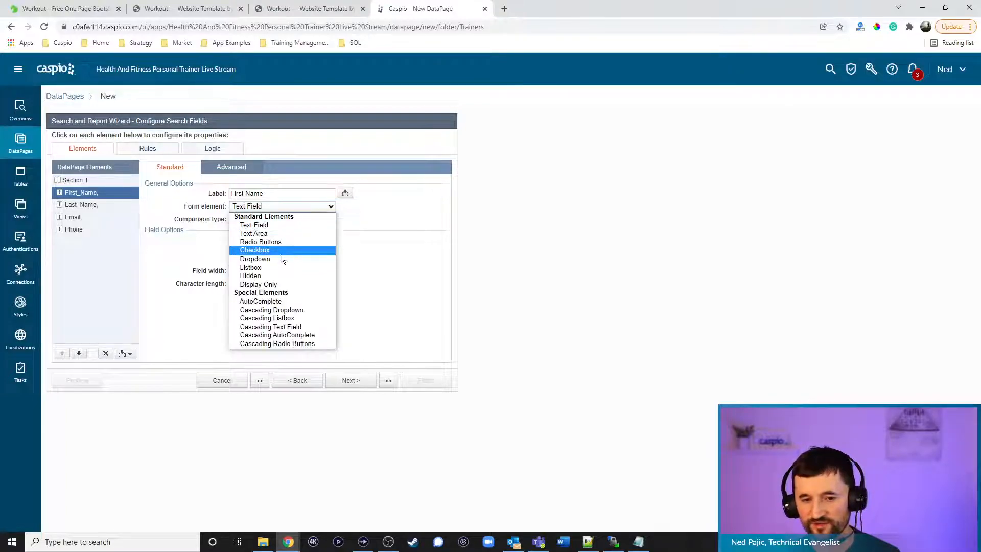
pyautogui.click(378, 229)
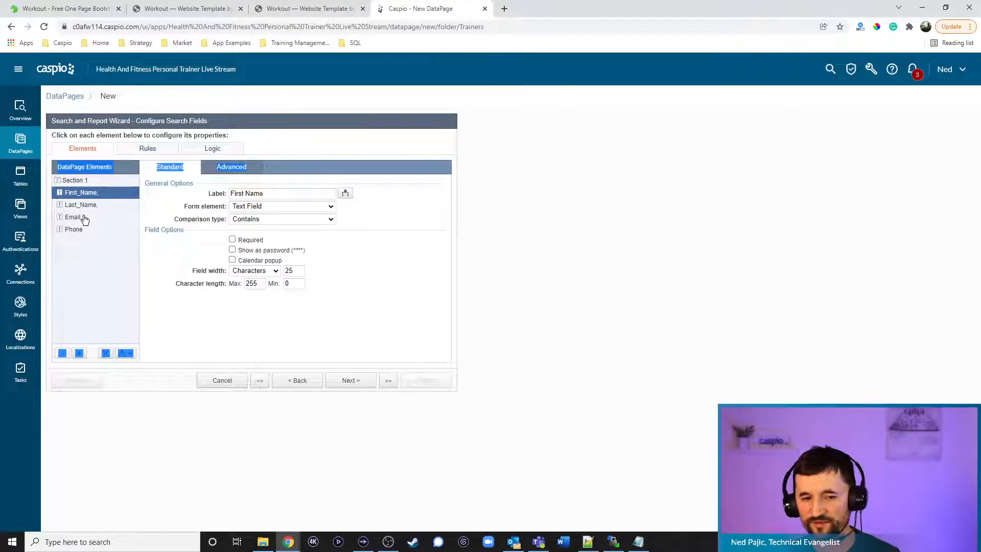
# Make Email an AutoComplete field matching and filtering suggestions by Contains
pyautogui.click(128, 220)
pyautogui.click(256, 206)
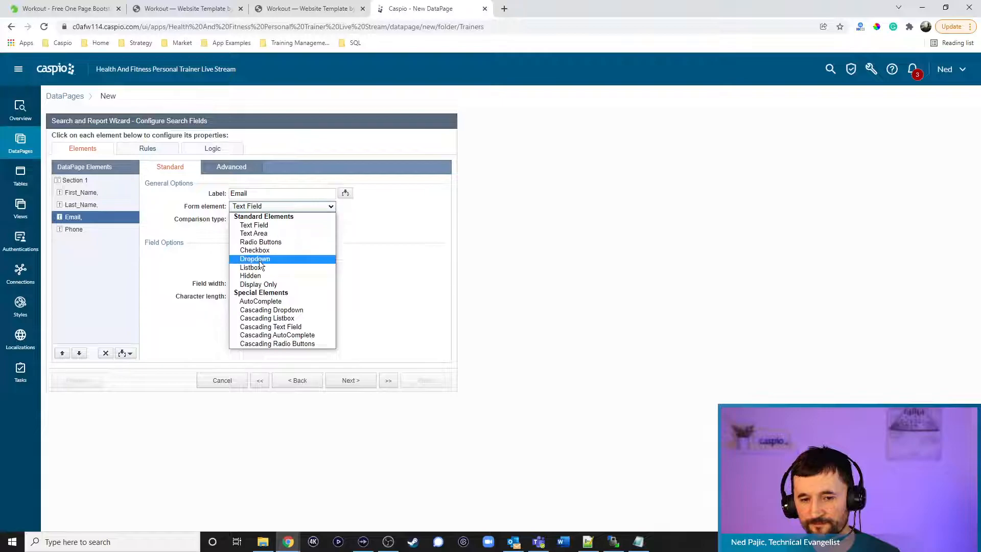
pyautogui.click(259, 261)
pyautogui.click(263, 207)
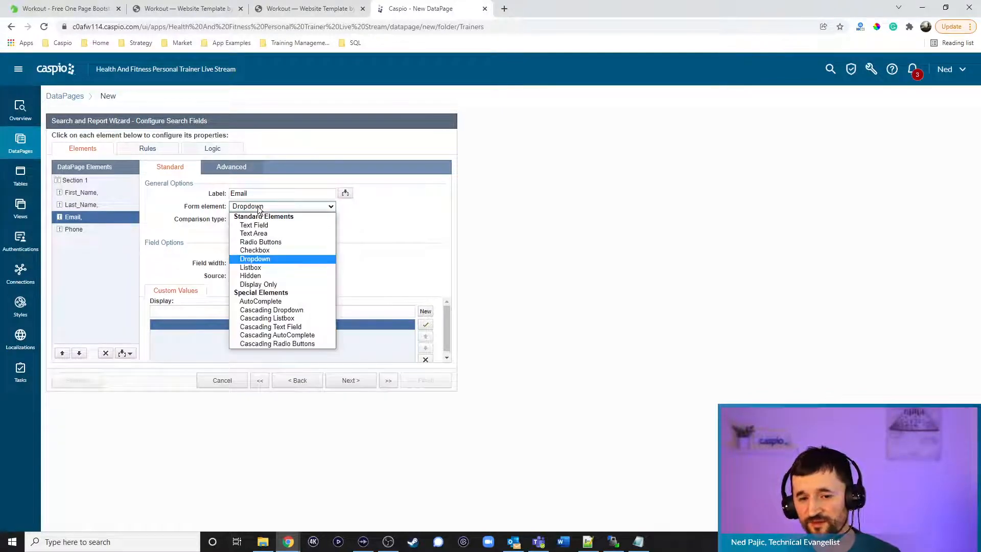
pyautogui.click(268, 301)
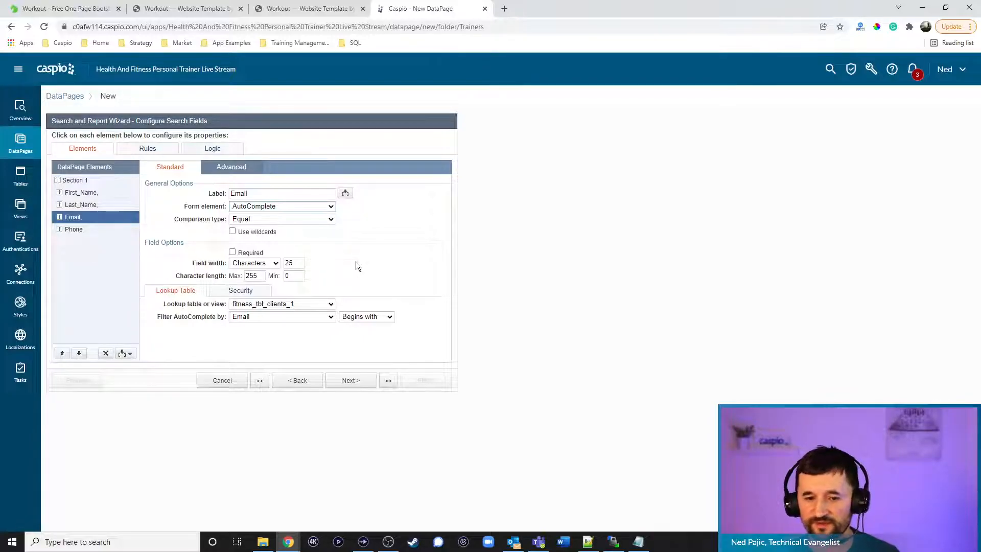
pyautogui.click(294, 219)
pyautogui.click(296, 245)
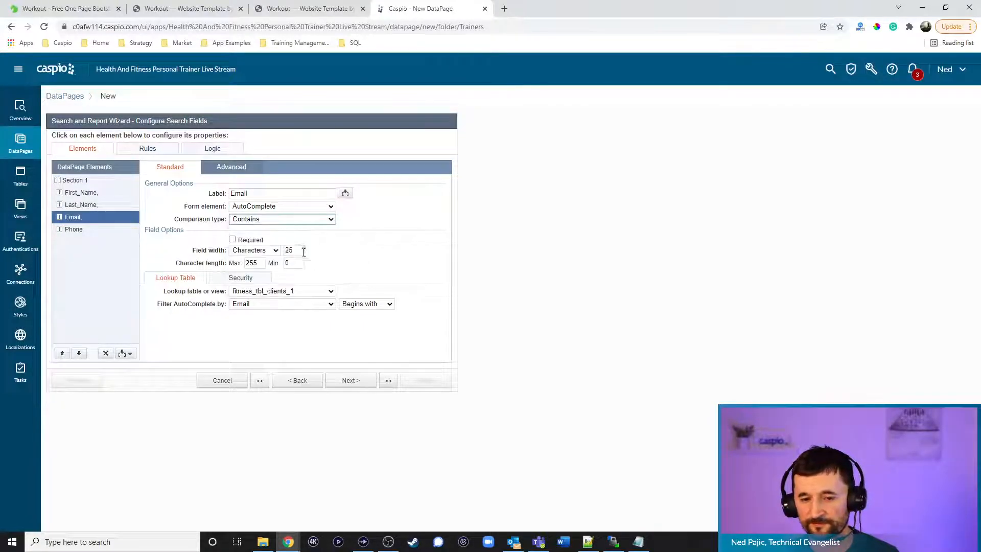
pyautogui.click(357, 305)
pyautogui.click(359, 323)
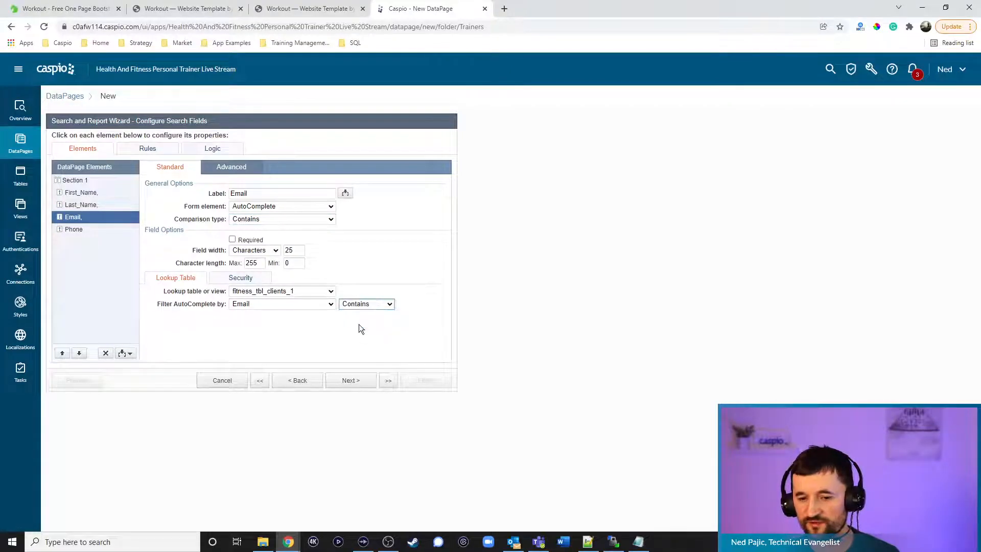
# Limit the Email lookup values by user identity matched on Trainer_ID
pyautogui.click(246, 280)
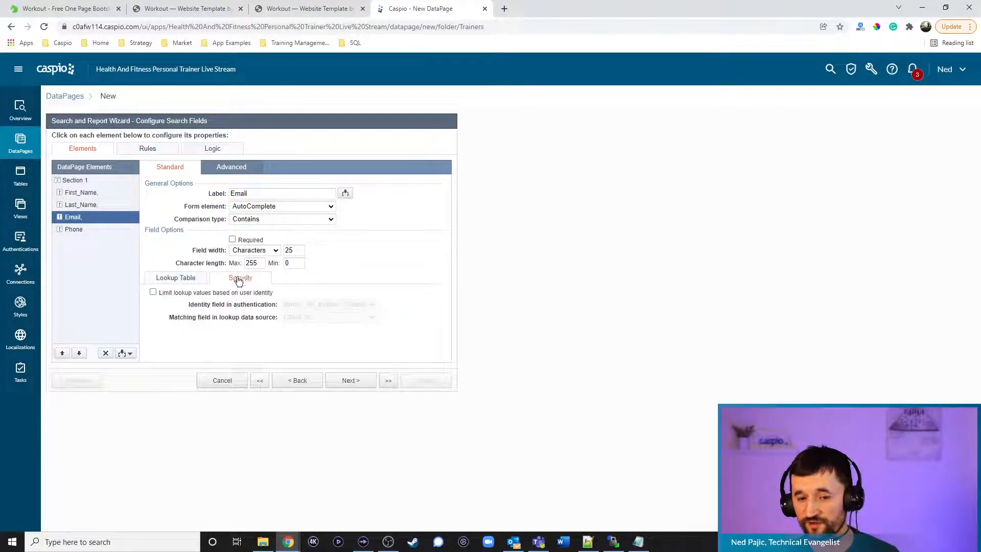
pyautogui.click(152, 291)
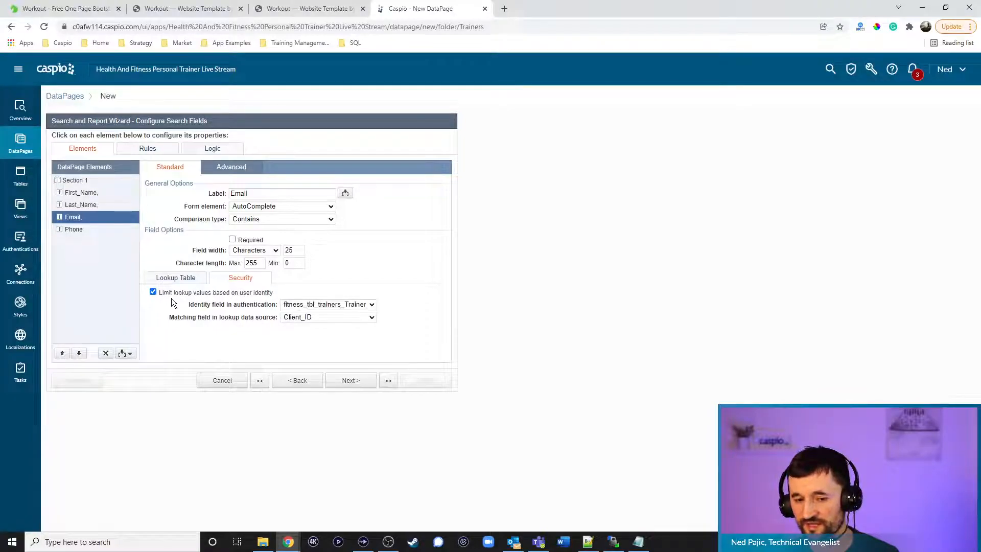
pyautogui.click(287, 316)
pyautogui.click(299, 334)
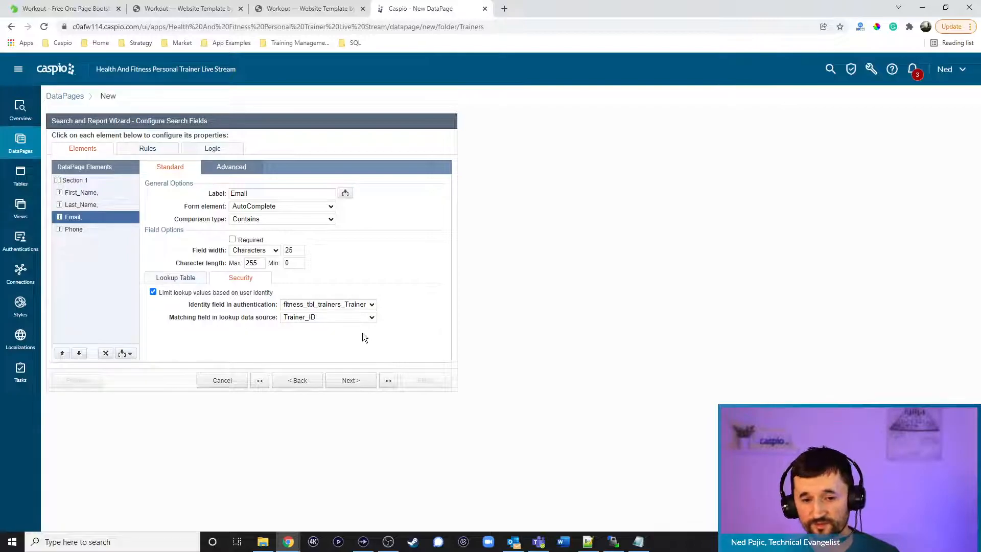
pyautogui.click(190, 278)
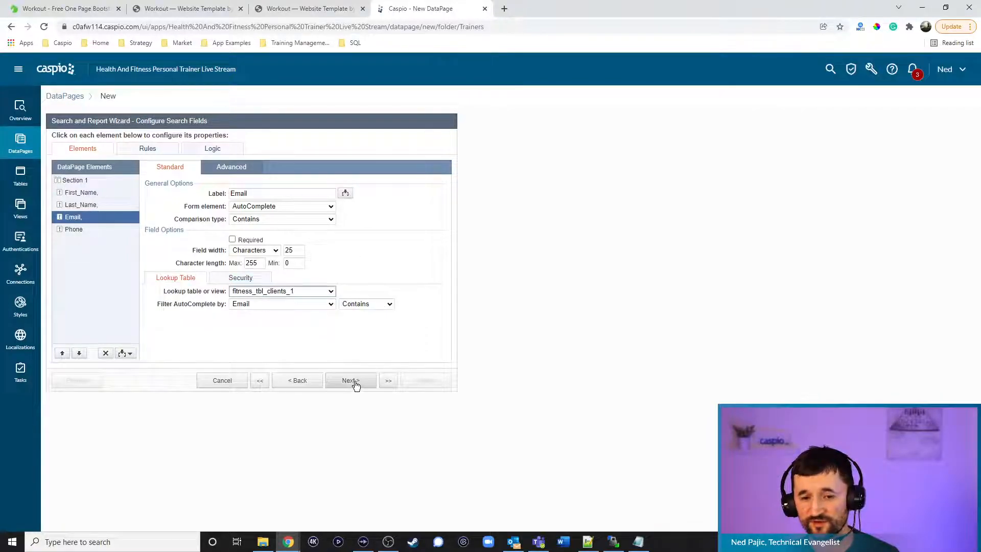
pyautogui.click(91, 233)
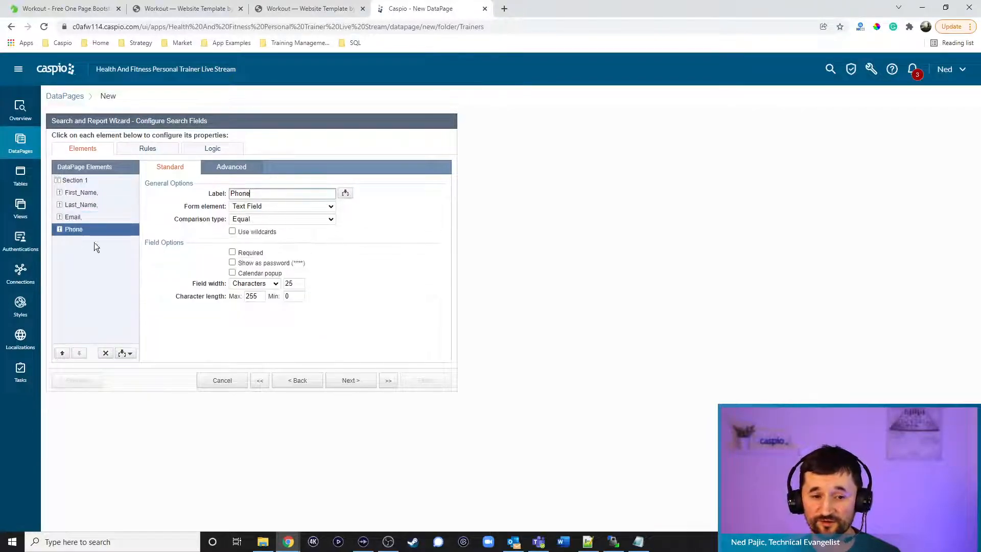
pyautogui.click(126, 353)
# Insert HTML Block 1 below Phone and disable its rich HTML editor
pyautogui.click(110, 387)
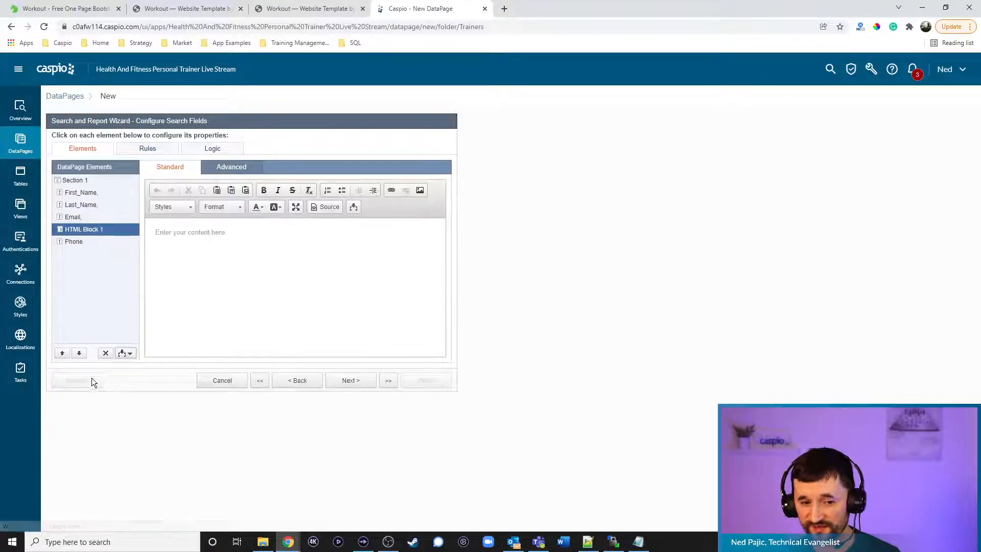
pyautogui.click(79, 353)
pyautogui.click(75, 230)
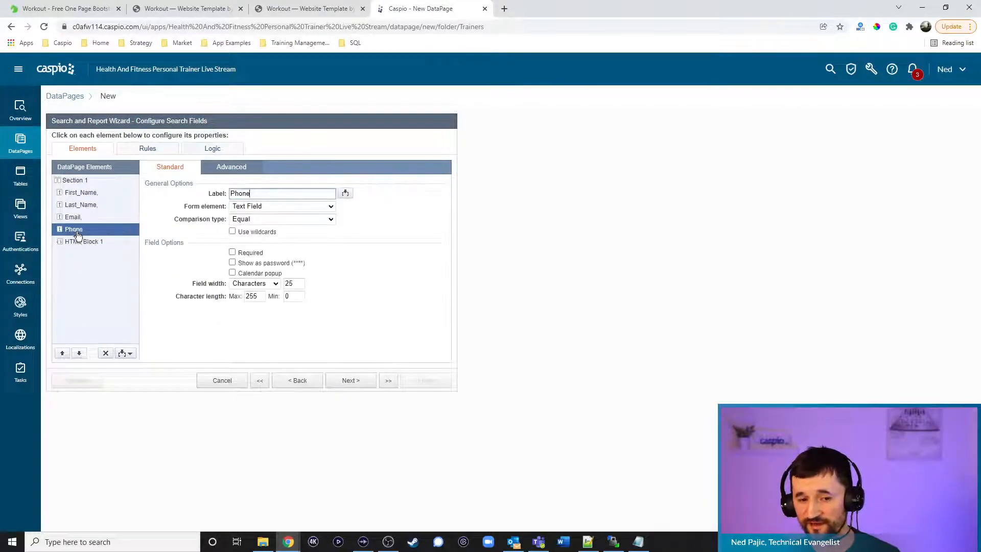
pyautogui.click(233, 172)
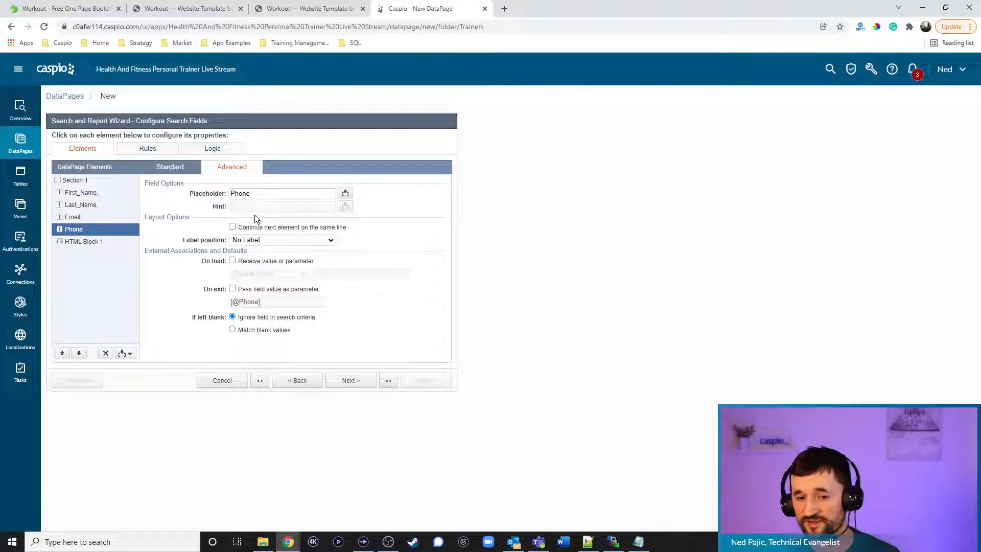
pyautogui.click(106, 243)
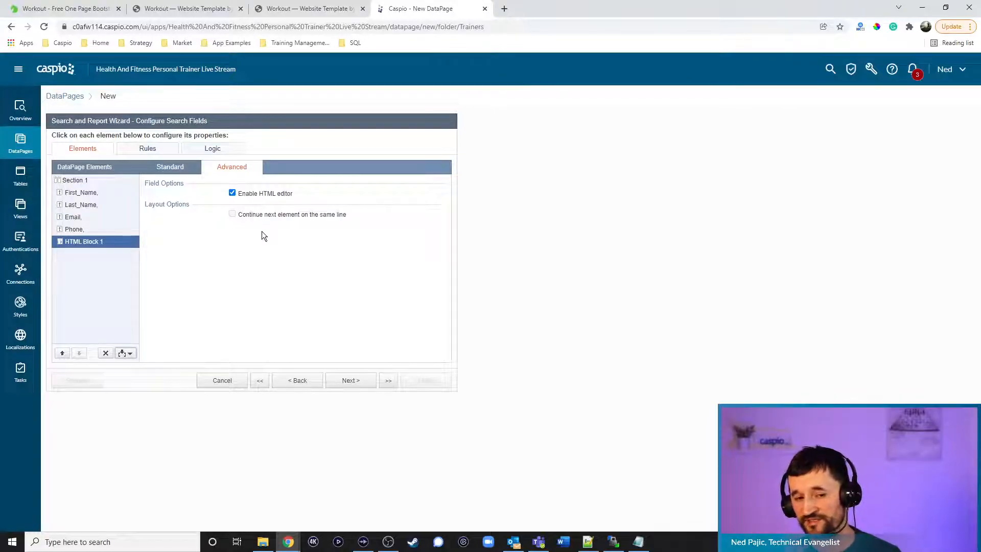
pyautogui.click(170, 166)
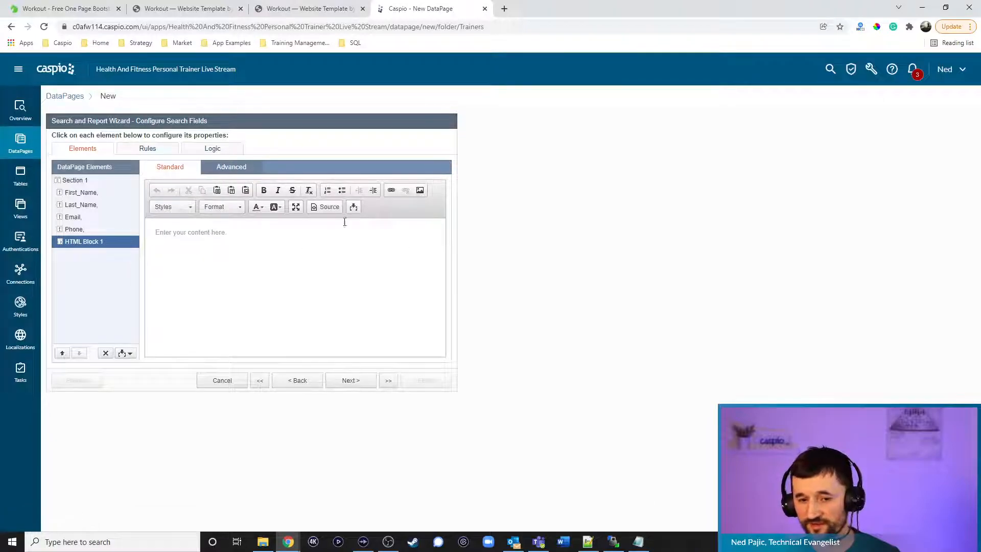
pyautogui.click(231, 166)
pyautogui.click(247, 193)
pyautogui.click(197, 170)
pyautogui.click(638, 541)
# Paste the Filter submit button code (#36C89E background, uppercase) from Notepad into Caspio's HTML Block 1
pyautogui.click(284, 180)
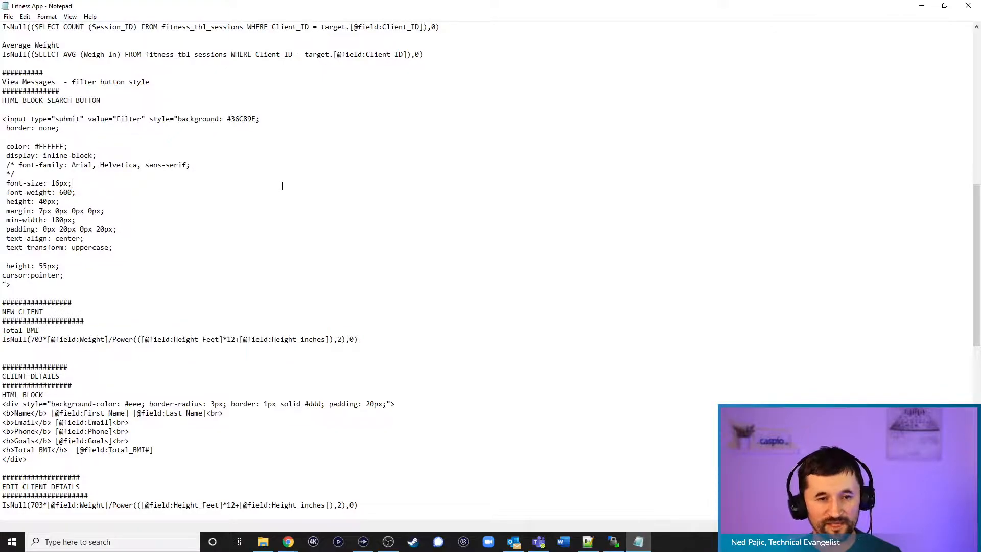
pyautogui.moveTo(3, 119); pyautogui.dragTo(101, 286)
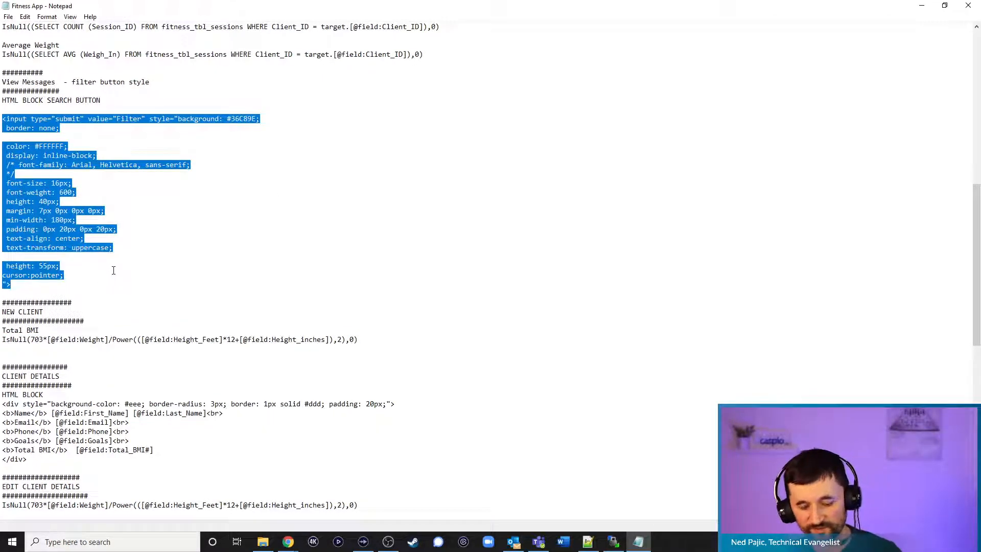
pyautogui.hotkey('ctrl', 'c')
pyautogui.click(922, 7)
pyautogui.click(222, 244)
pyautogui.hotkey('ctrl', 'v')
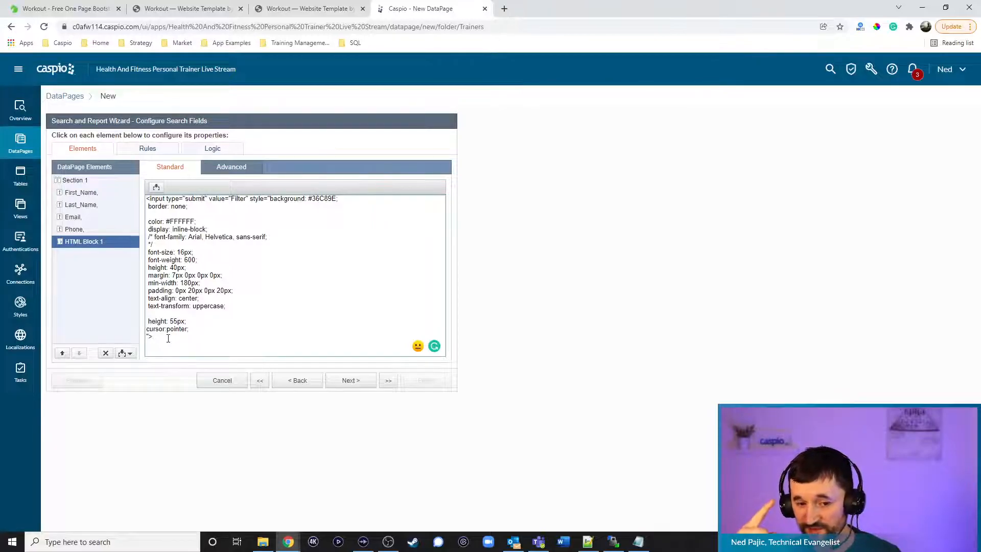
# Add First_Name, Last_Name, Email and Phone to the results fields, then open the Workout site's sign-in page
pyautogui.click(355, 383)
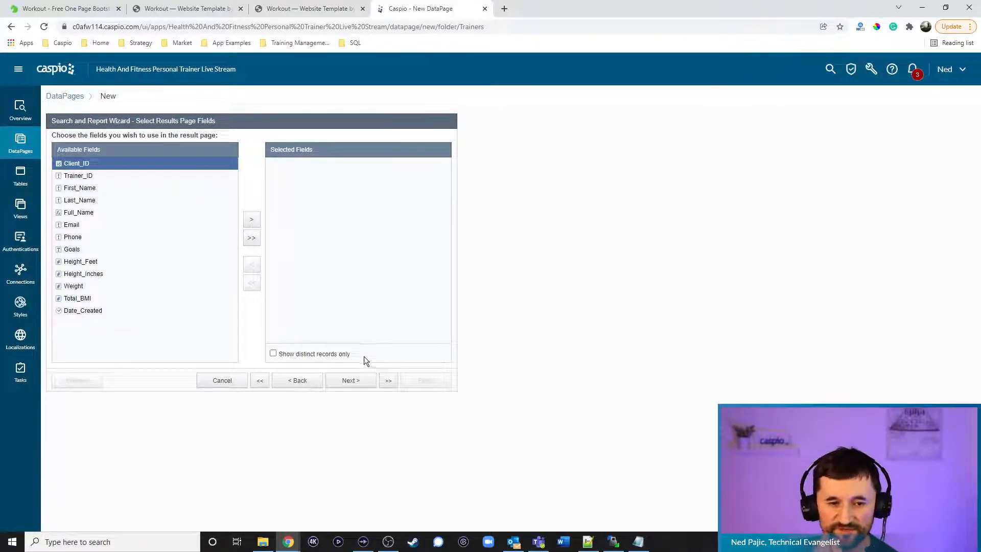
pyautogui.click(89, 189)
pyautogui.click(254, 226)
pyautogui.click(254, 225)
pyautogui.click(101, 200)
pyautogui.click(250, 222)
pyautogui.click(252, 224)
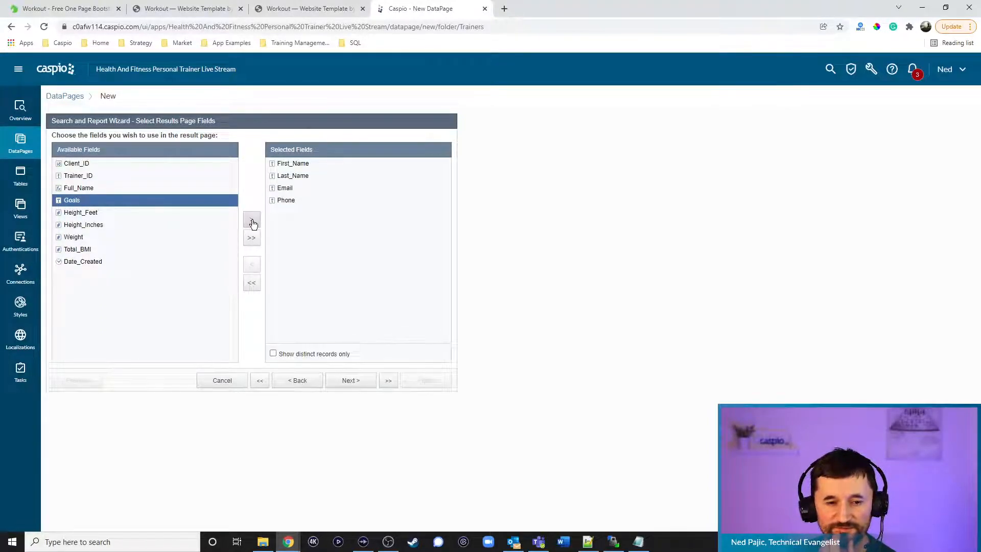
pyautogui.click(187, 9)
pyautogui.click(890, 75)
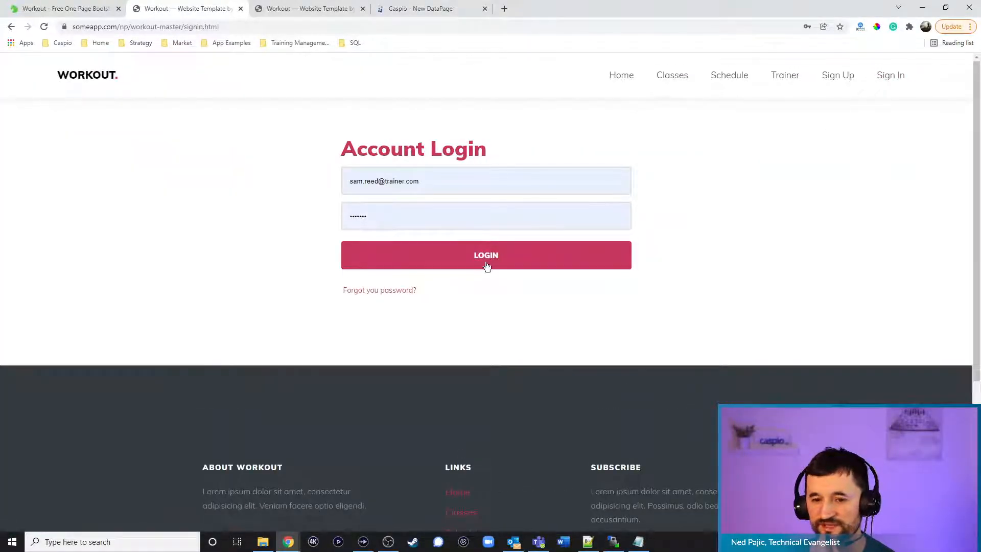
# Log in as the trainer, check the live Manage Clients columns, and return to the Caspio wizard
pyautogui.click(550, 254)
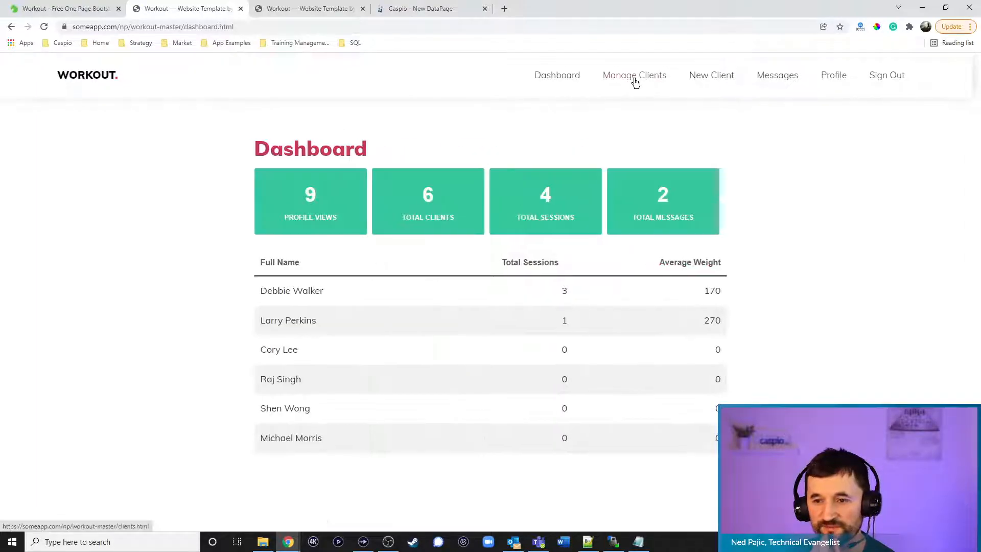
pyautogui.click(635, 78)
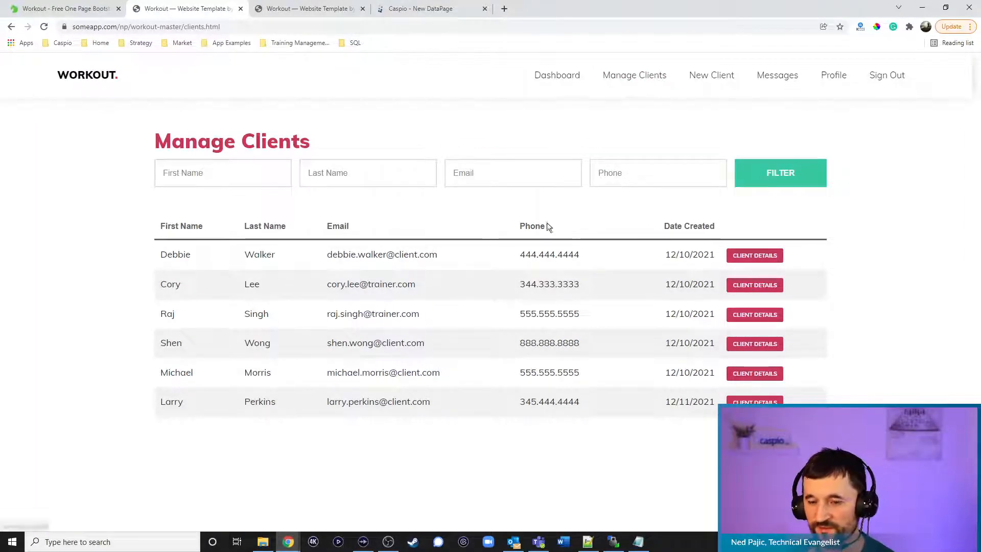
pyautogui.click(412, 9)
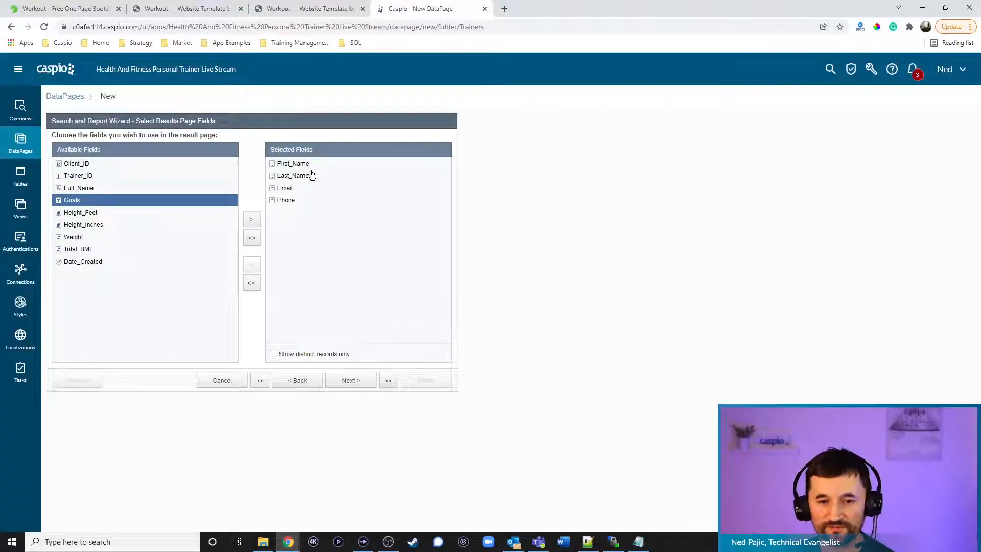
# Add Date_Created to the results fields and skip the editing options to reach field configuration
pyautogui.click(110, 261)
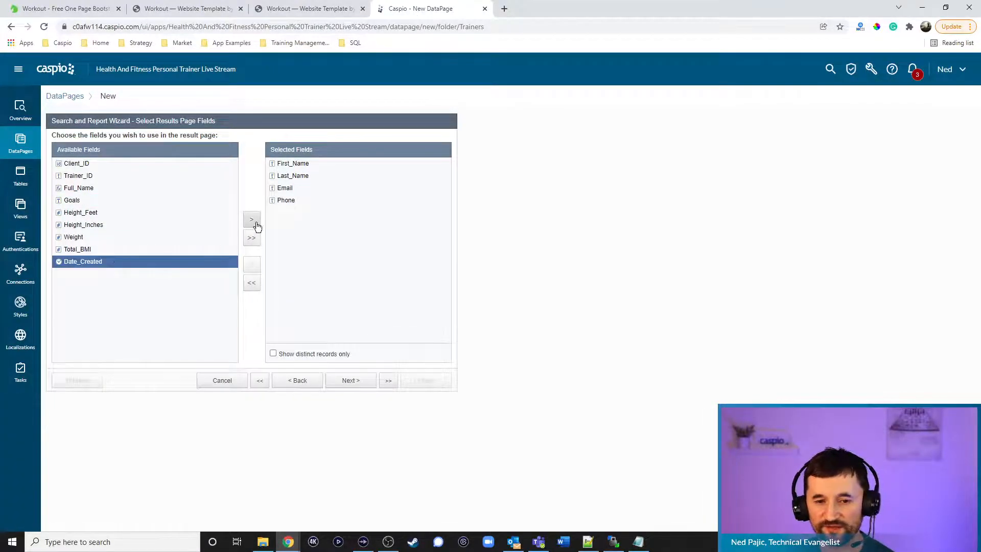
pyautogui.click(251, 219)
pyautogui.click(352, 381)
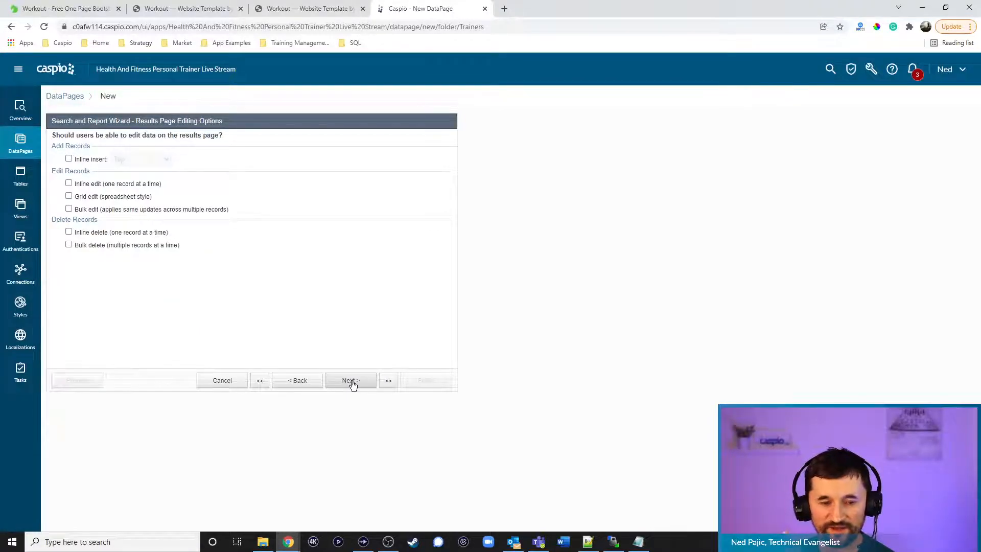
pyautogui.click(351, 381)
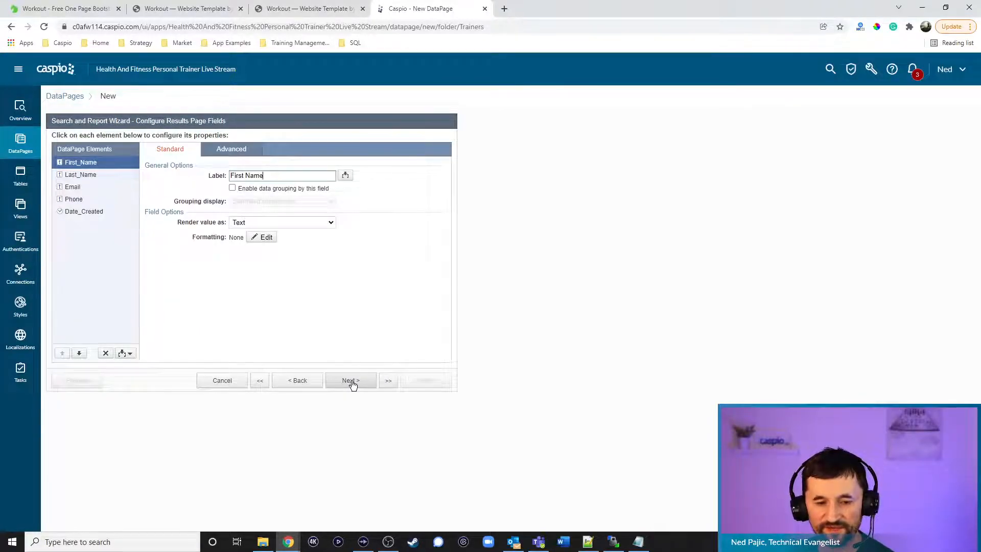
# Insert an HTML block into the results fields and move it to the end, after Date_Created
pyautogui.click(129, 354)
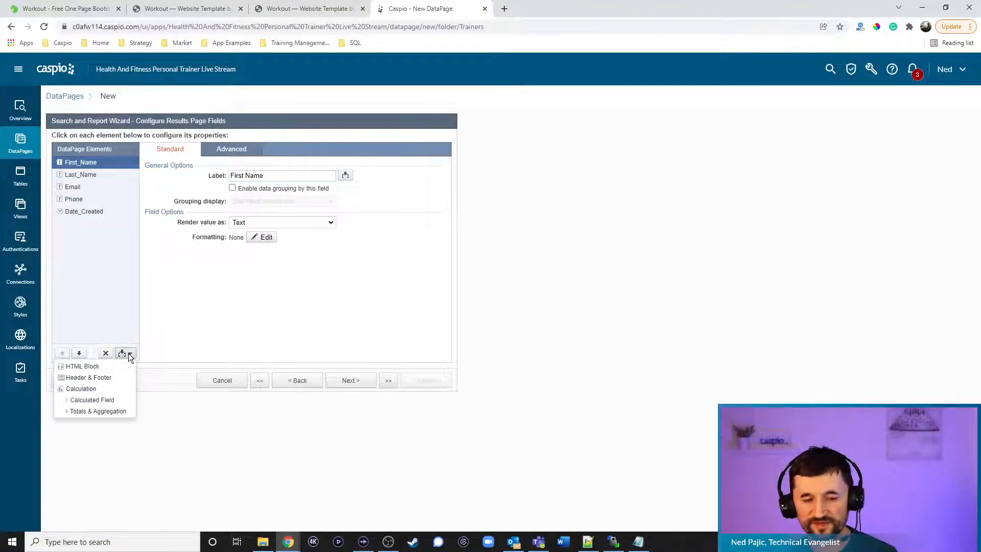
pyautogui.click(71, 366)
pyautogui.click(79, 354)
pyautogui.click(79, 353)
pyautogui.click(79, 353)
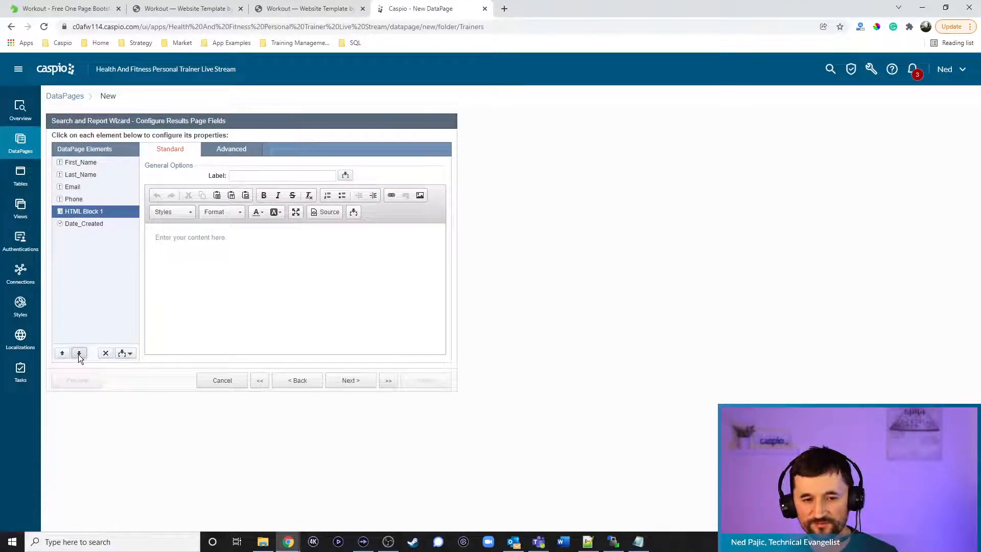
pyautogui.click(79, 354)
pyautogui.click(231, 149)
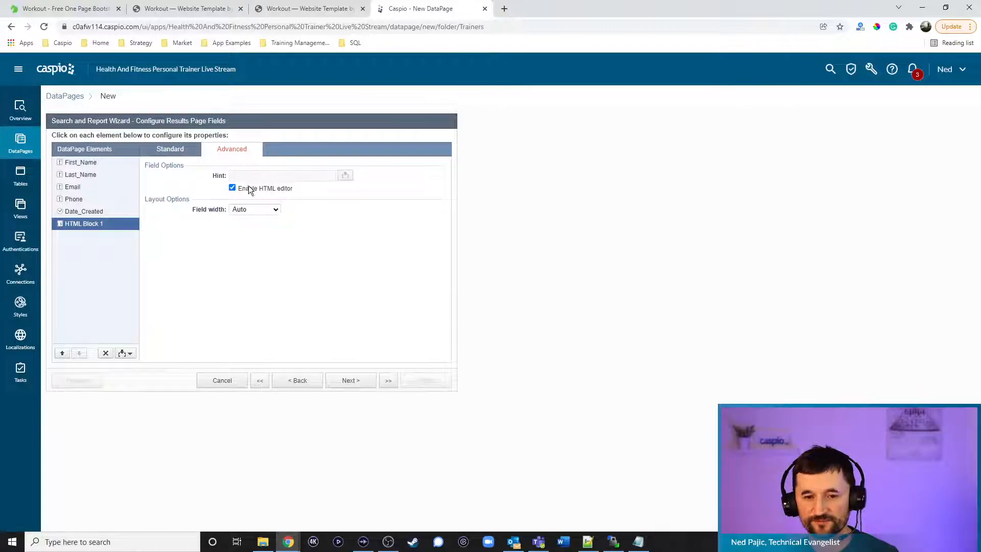
pyautogui.click(177, 149)
# Type 'View Details' in the HTML block and select it to make a link
pyautogui.click(243, 236)
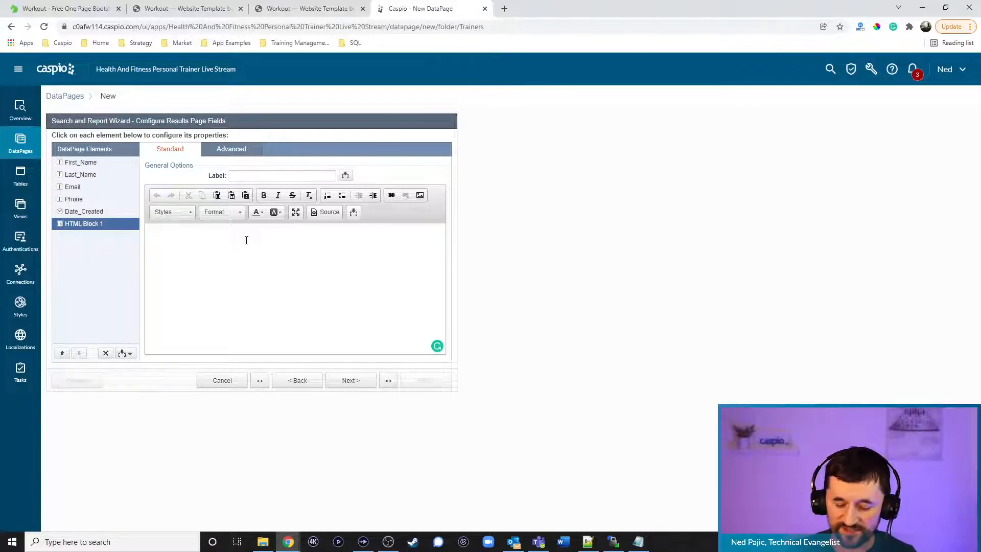
pyautogui.write('View Details')
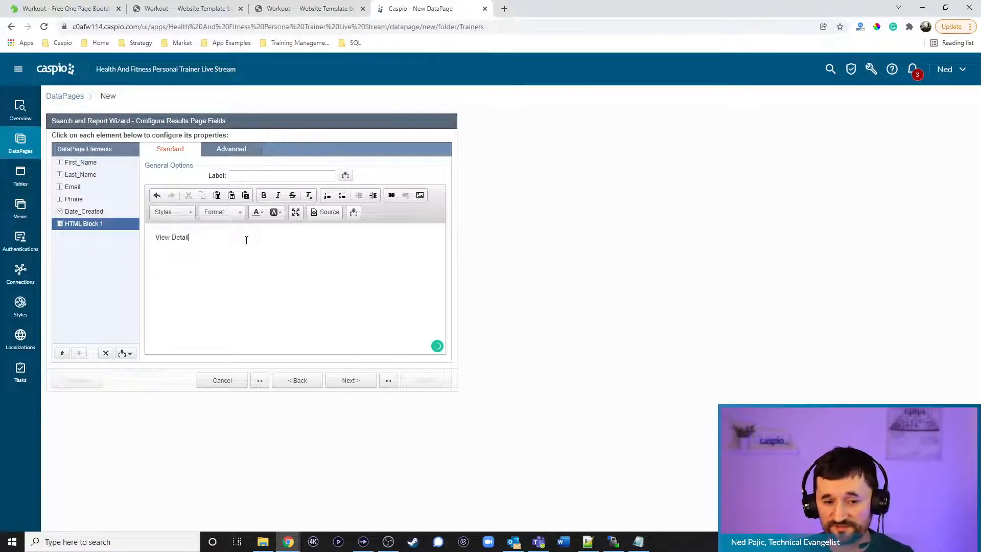
pyautogui.hotkey('ctrl', 'a')
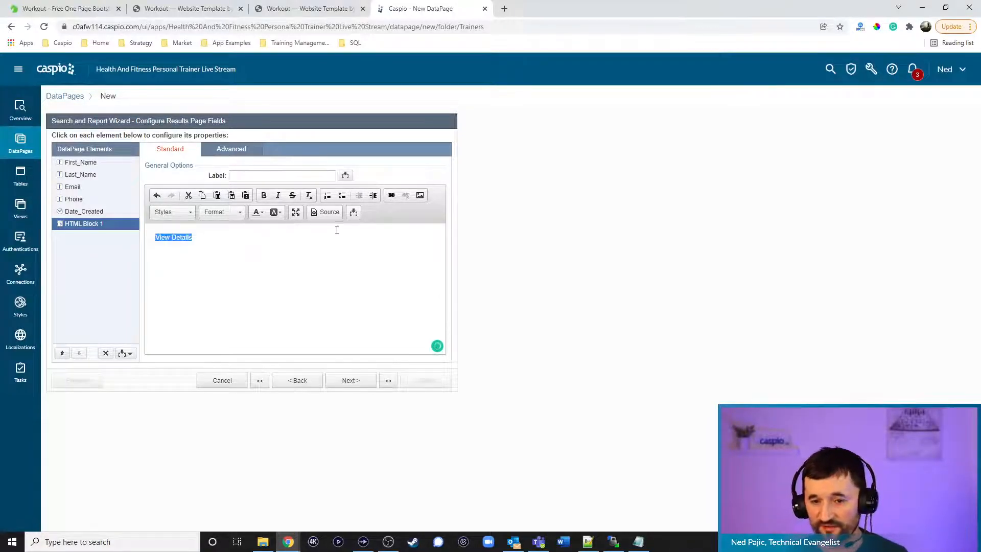
pyautogui.click(387, 196)
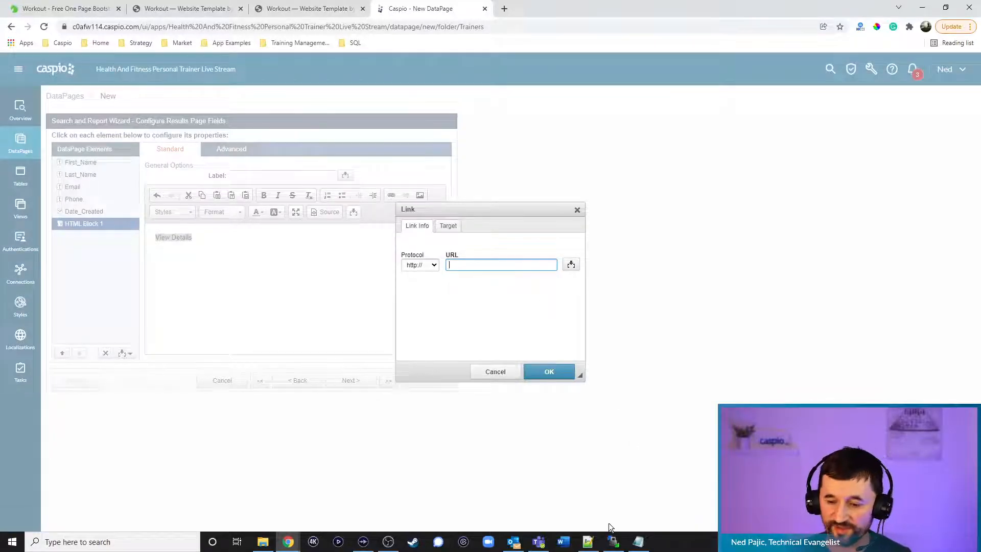
pyautogui.click(588, 541)
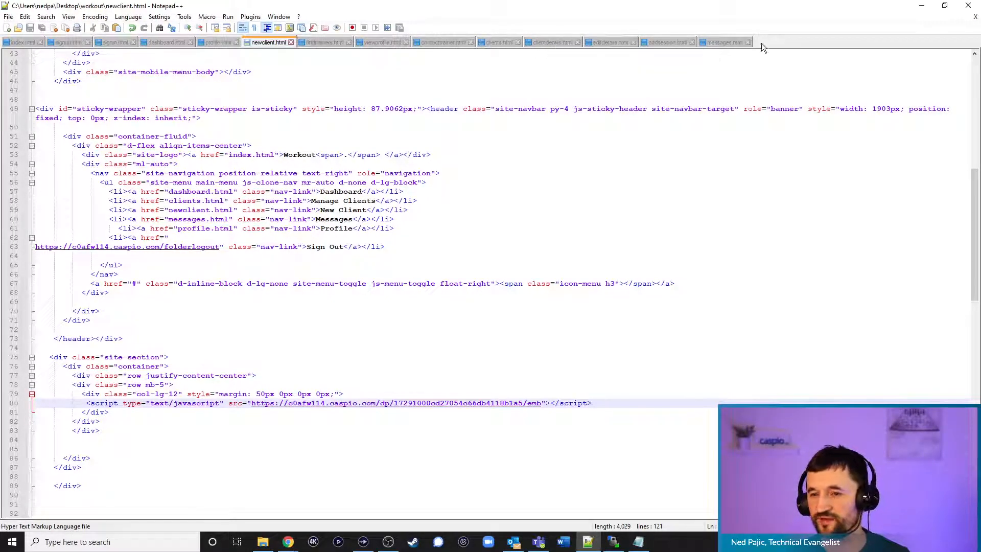
pyautogui.click(917, 11)
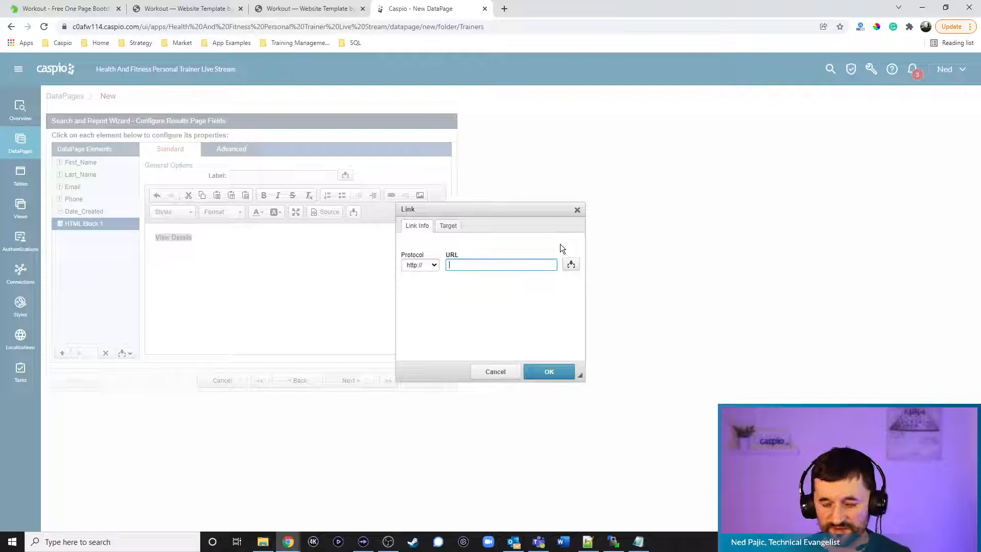
pyautogui.write('clientdetails .html?')
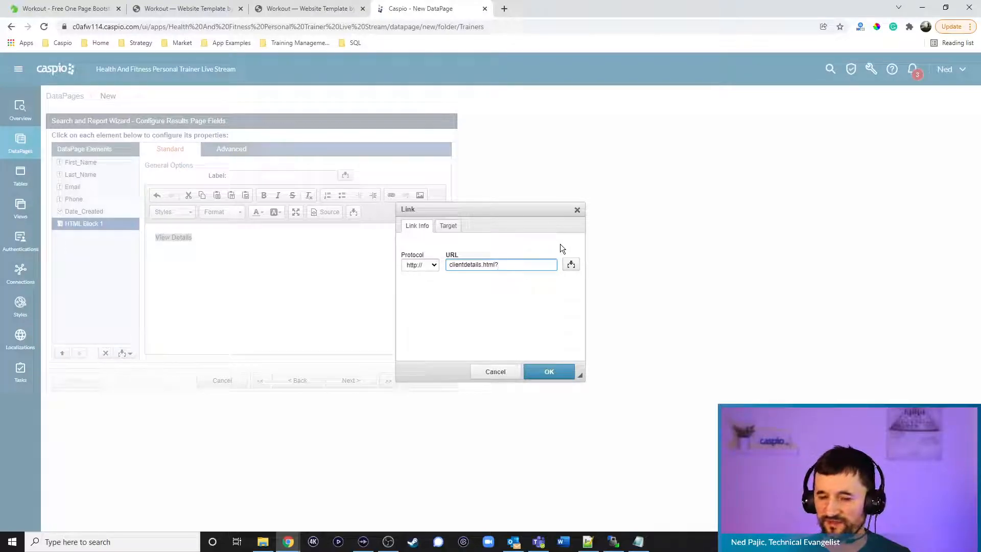
pyautogui.write('cid=')
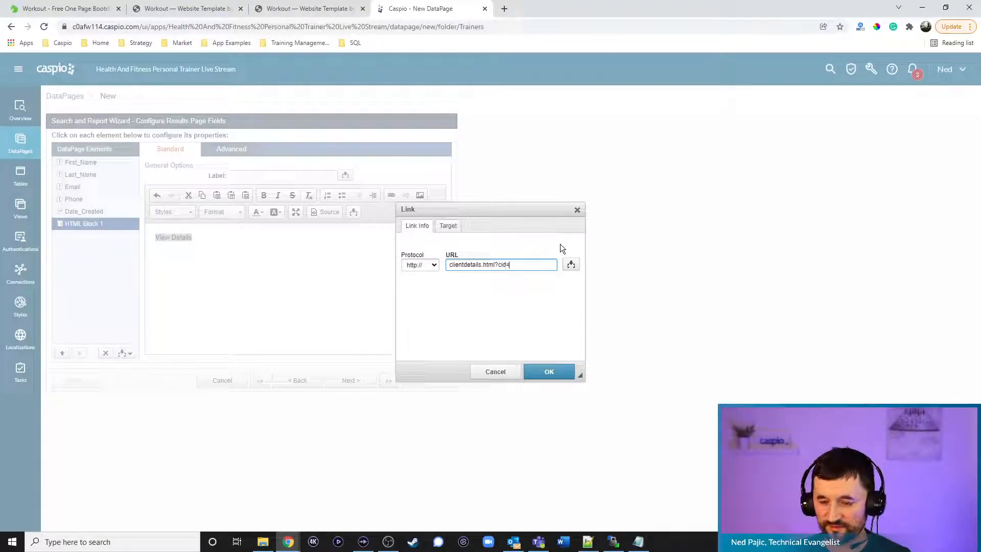
pyautogui.click(572, 265)
pyautogui.click(563, 281)
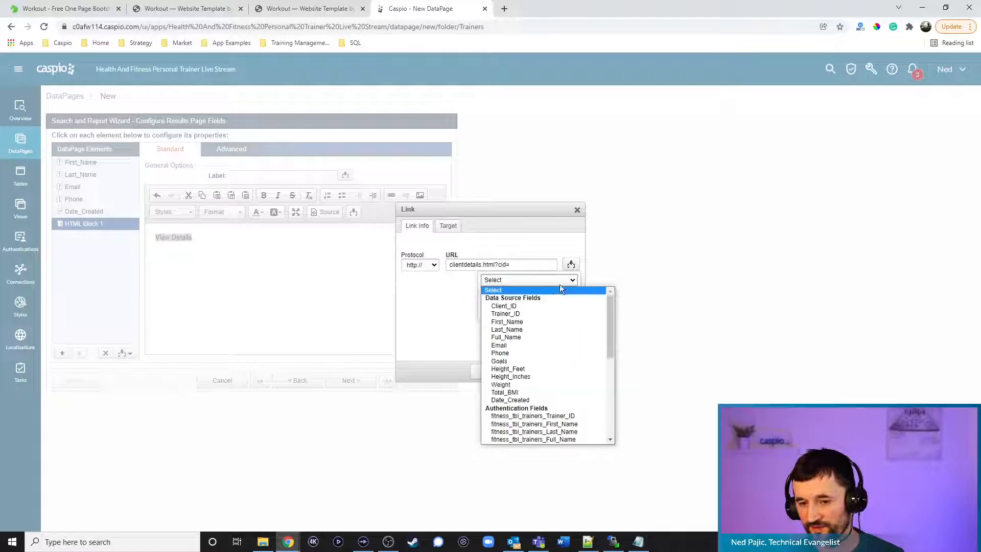
pyautogui.click(535, 303)
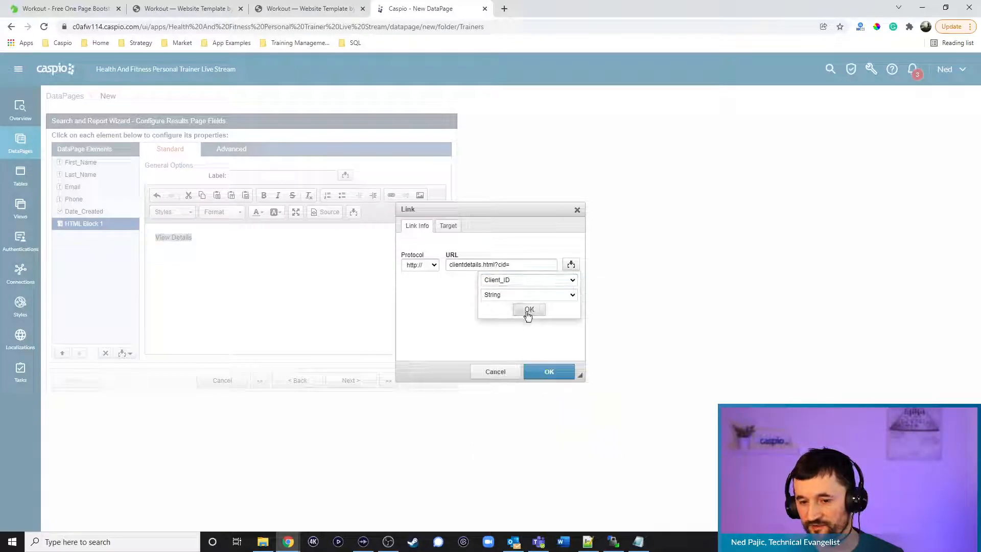
pyautogui.click(529, 310)
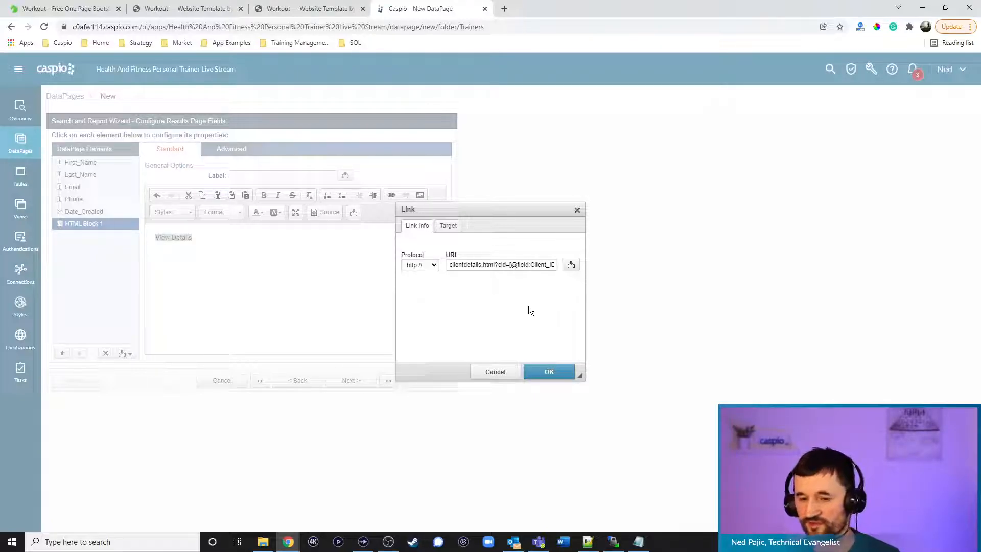
pyautogui.click(559, 370)
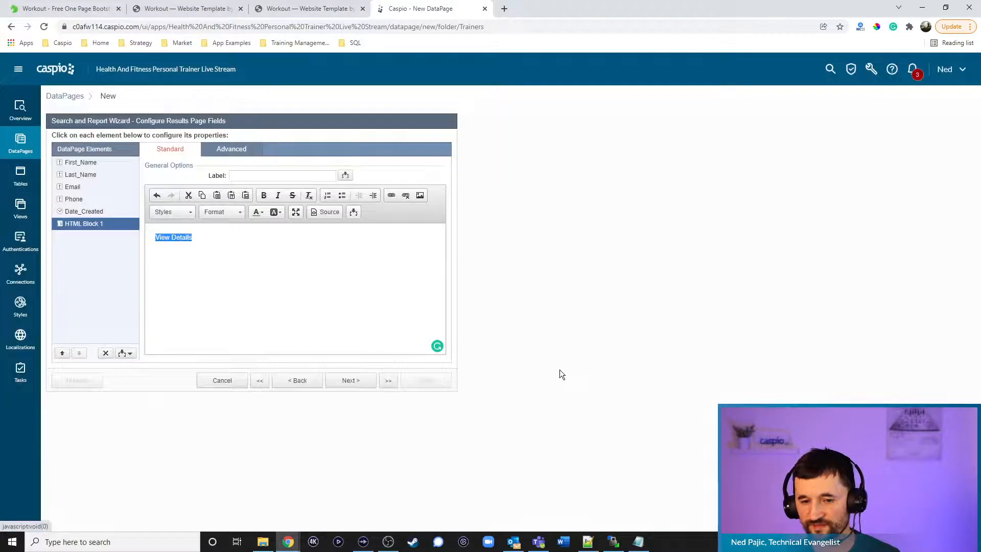
pyautogui.click(328, 212)
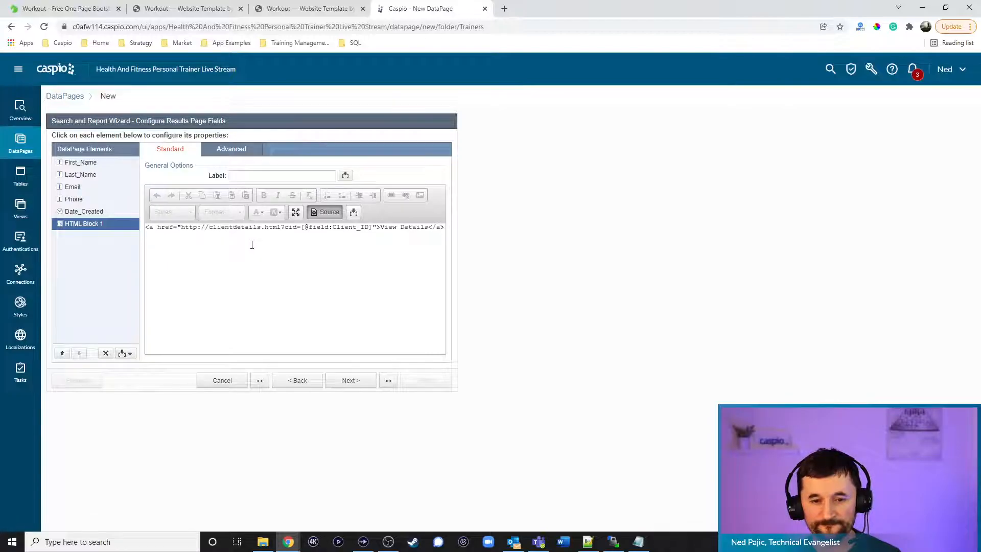
pyautogui.moveTo(210, 228); pyautogui.dragTo(181, 228)
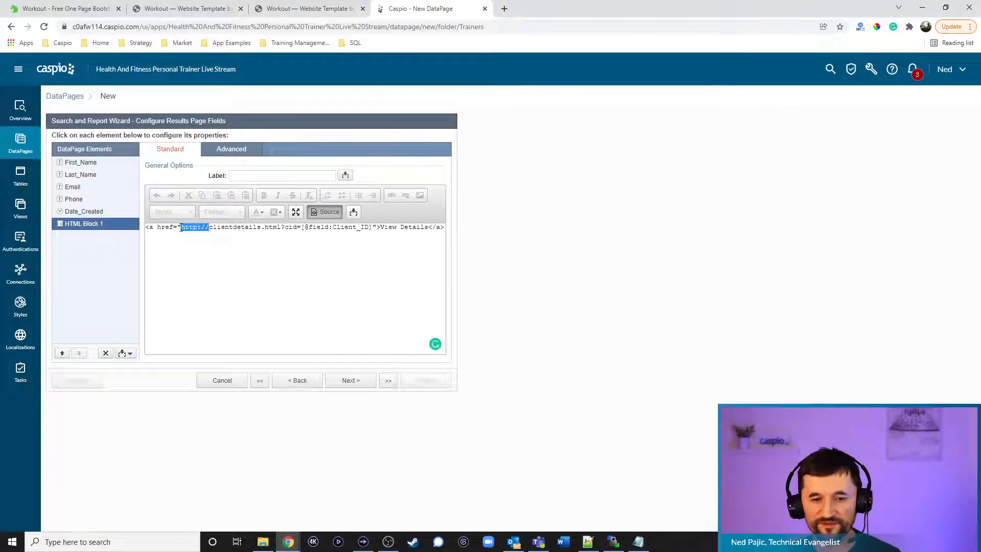
pyautogui.press('BackSpace')
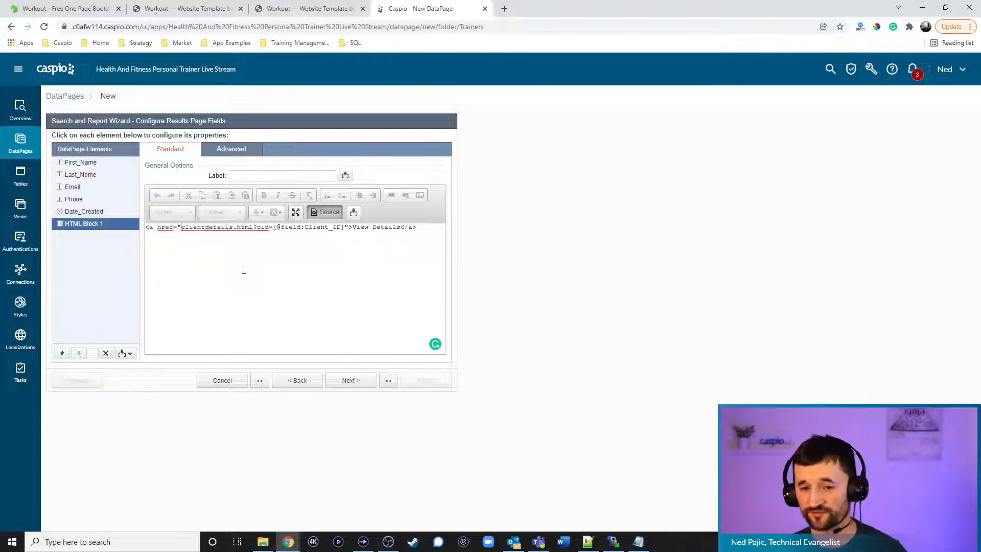
pyautogui.click(425, 230)
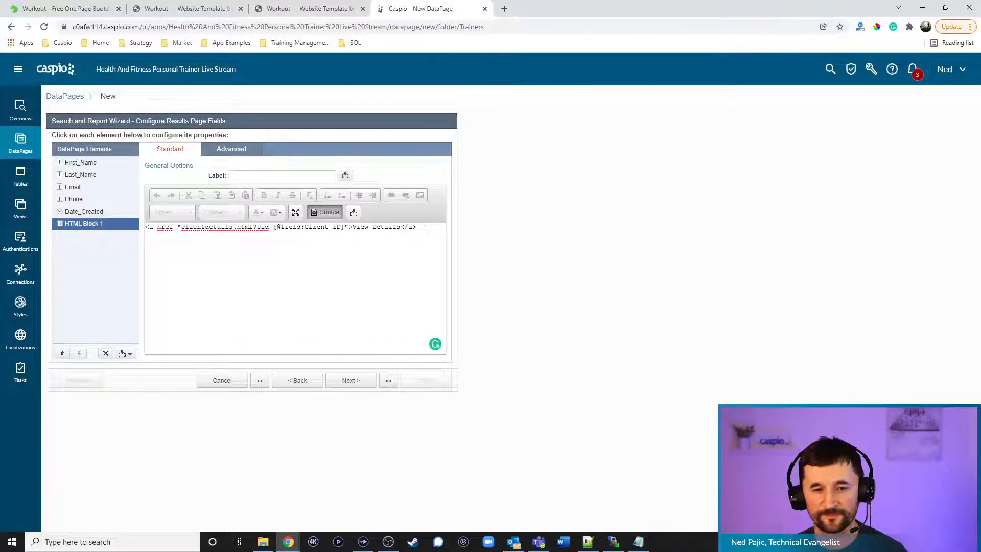
pyautogui.click(351, 381)
pyautogui.click(158, 227)
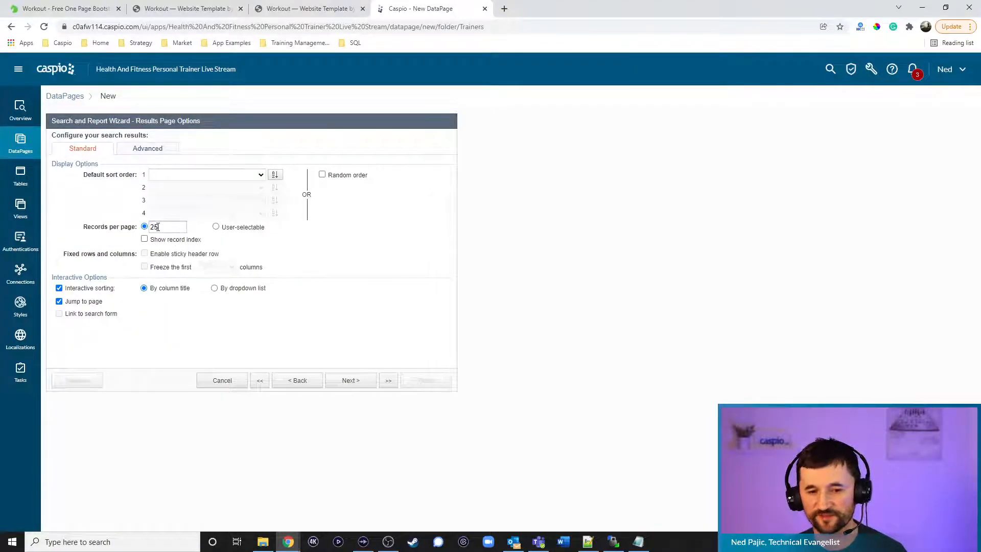
# Skip the details page and finish, saving the Manage Clients DataPage to the Trainers folder
pyautogui.click(362, 384)
pyautogui.click(423, 380)
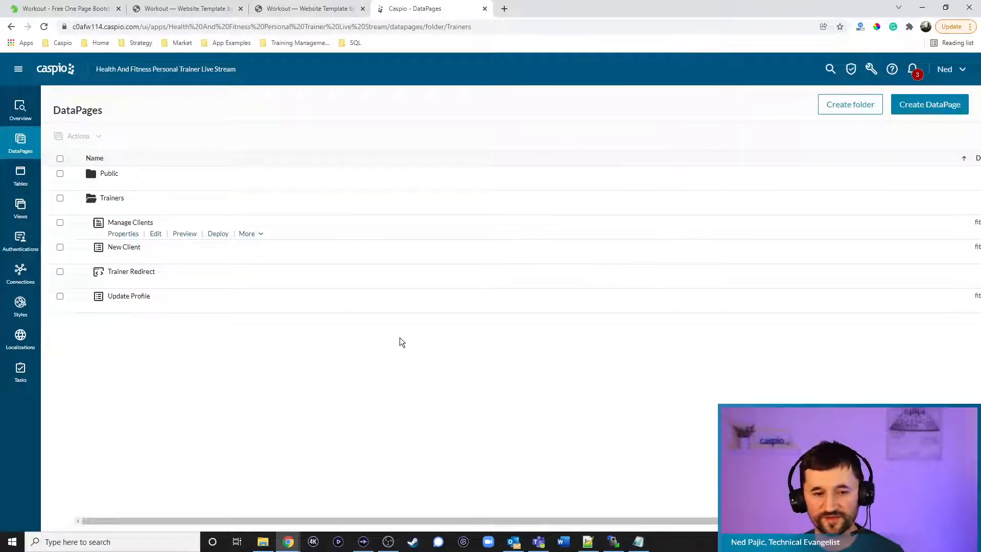
# Set the Manage Clients DataPage's deployment status to Enabled and take its embed code
pyautogui.click(219, 234)
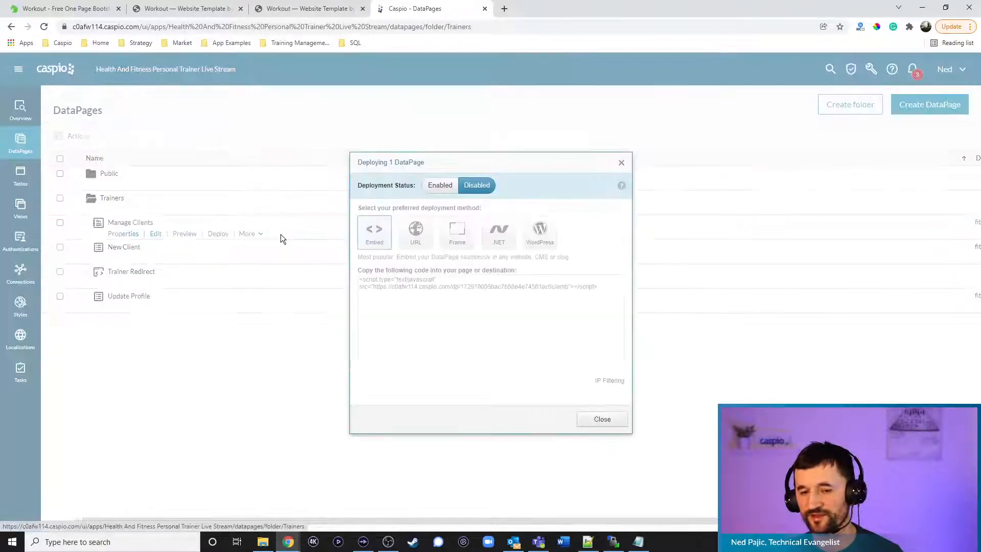
pyautogui.click(440, 185)
pyautogui.click(434, 284)
pyautogui.hotkey('ctrl', 'c')
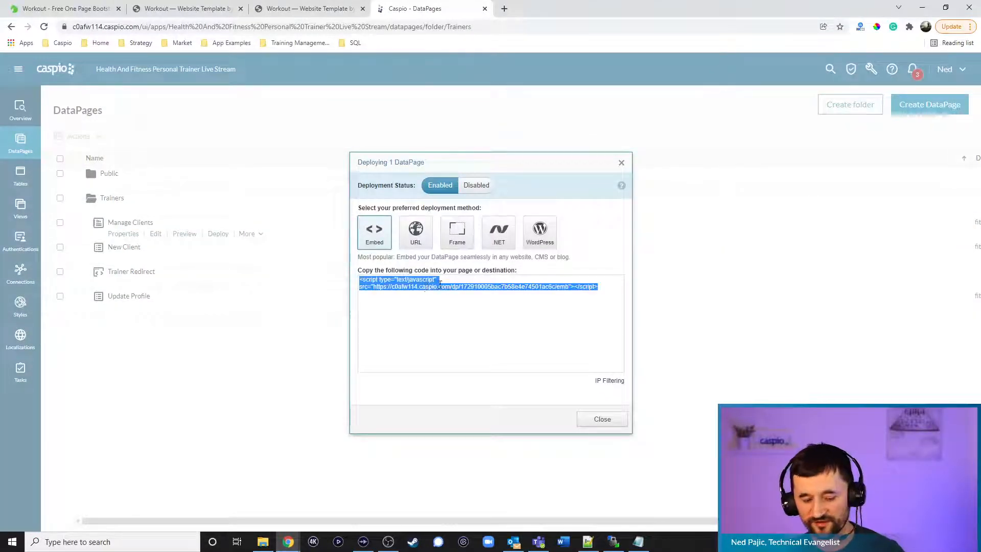
pyautogui.click(602, 419)
# Replace the MANAGE CLIENTS DEPLOY CODE placeholder in clients.html with the embed script
pyautogui.click(588, 542)
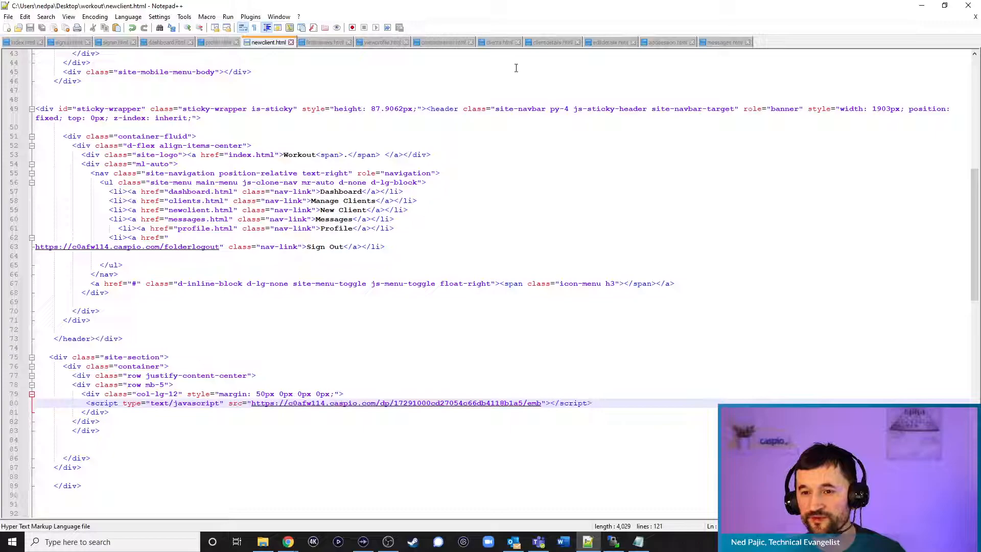
pyautogui.click(498, 44)
pyautogui.moveTo(156, 403); pyautogui.dragTo(35, 404)
pyautogui.hotkey('ctrl', 'v')
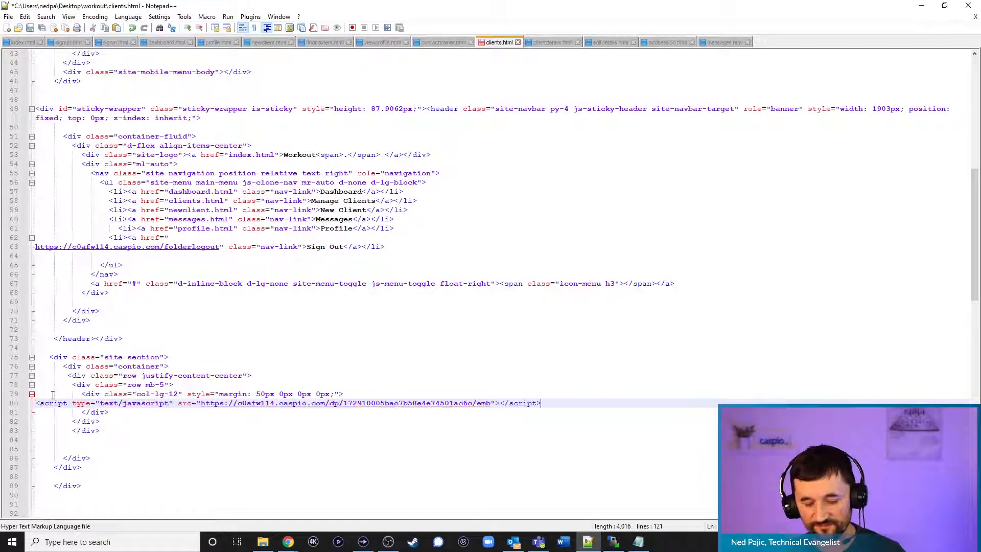
pyautogui.click(923, 6)
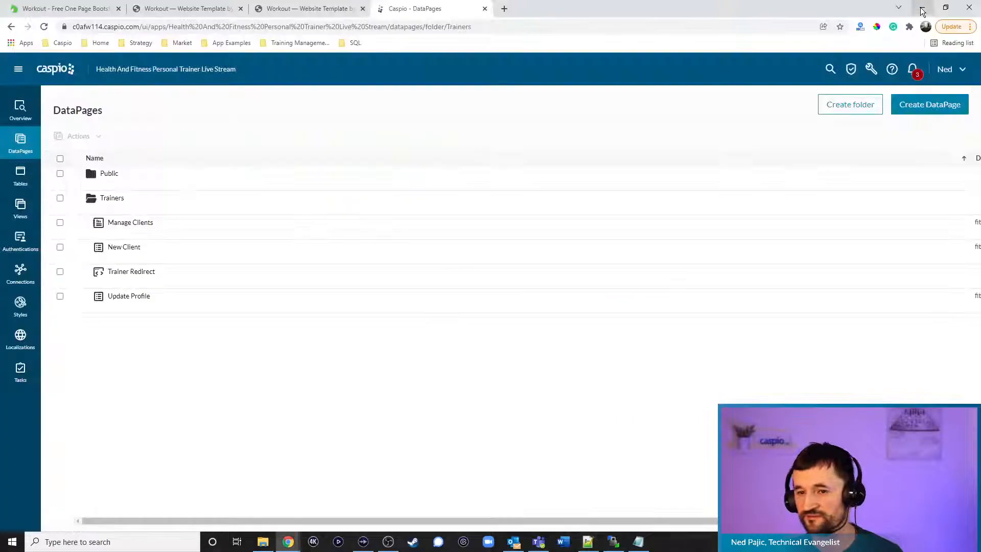
# Upload clients.html to the server's /np/workout/ folder, overwriting the existing copy
pyautogui.click(614, 542)
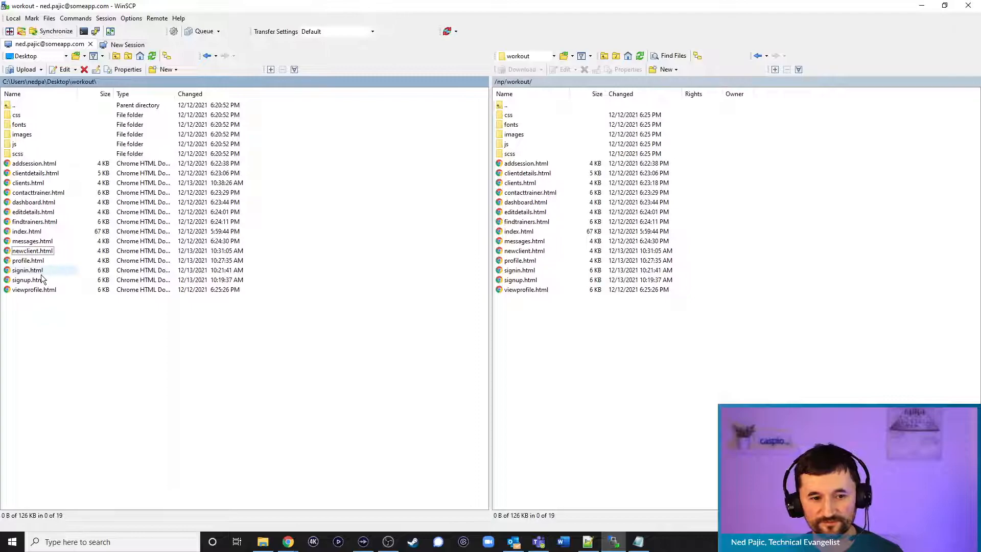
pyautogui.moveTo(28, 183); pyautogui.dragTo(568, 348)
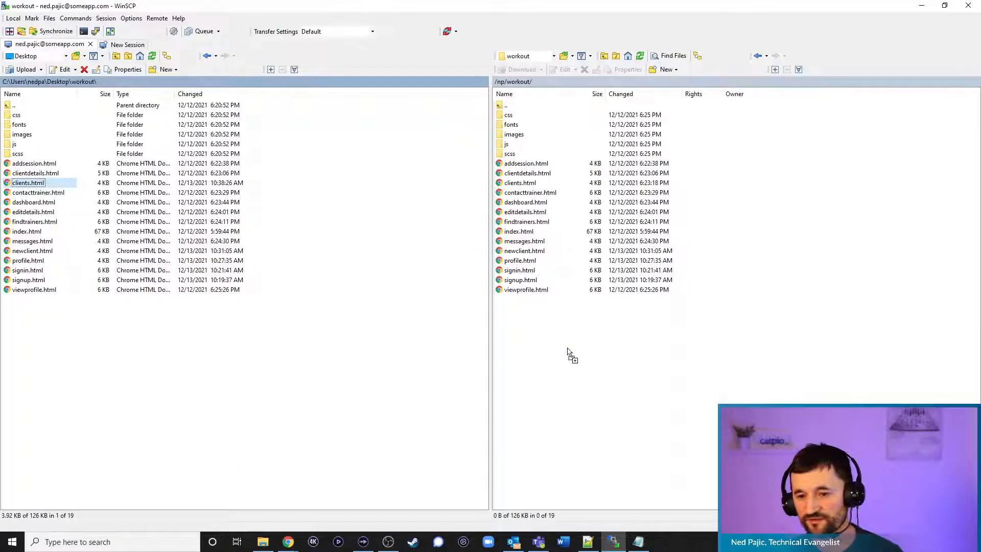
pyautogui.press('Return')
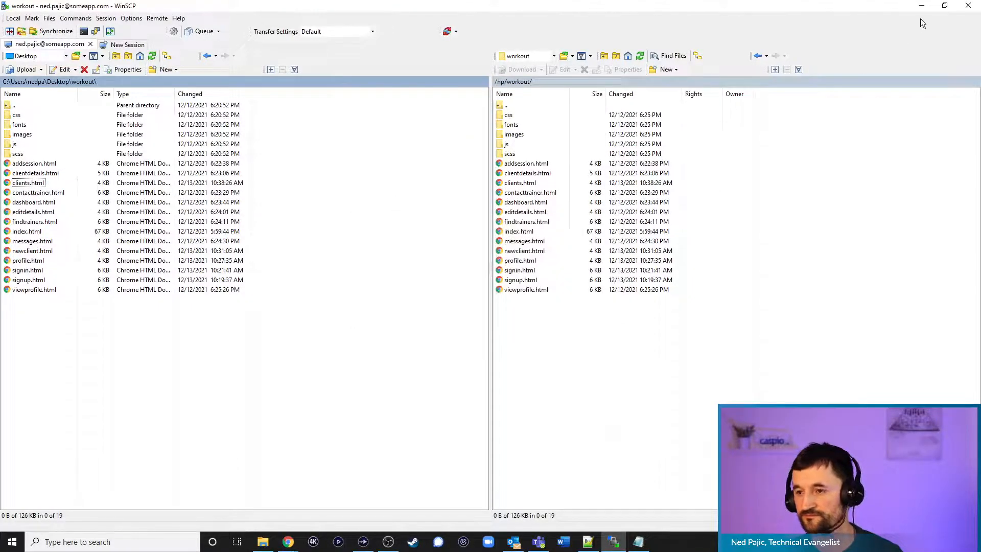
# Reload the live Manage Clients page to show the embedded client report with 6 records
pyautogui.click(922, 6)
pyautogui.click(330, 8)
pyautogui.click(619, 77)
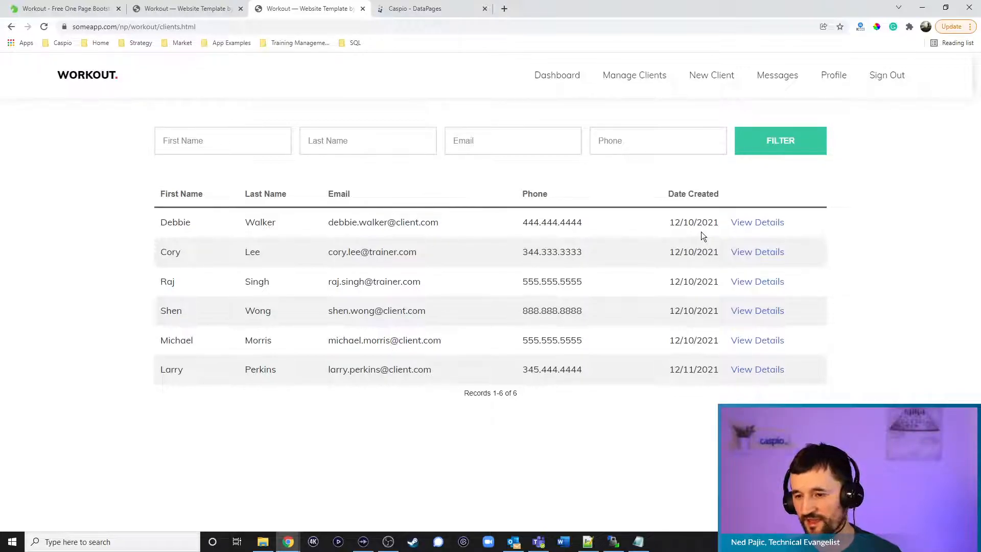
# Open the first client's details page on the site, then return to the Caspio DataPages list
pyautogui.click(754, 225)
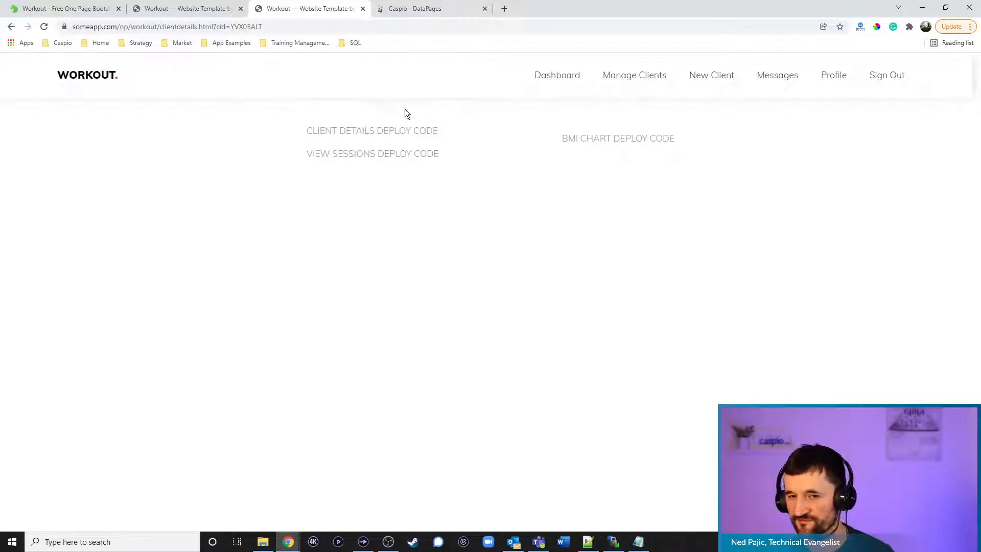
pyautogui.click(420, 14)
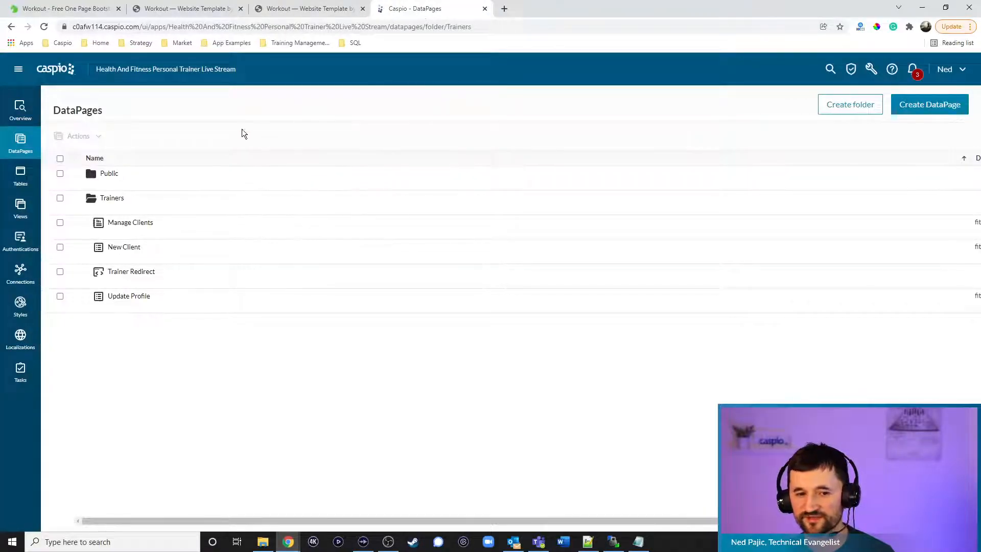
# Start a new DataPage of the Reports > Details type
pyautogui.click(112, 186)
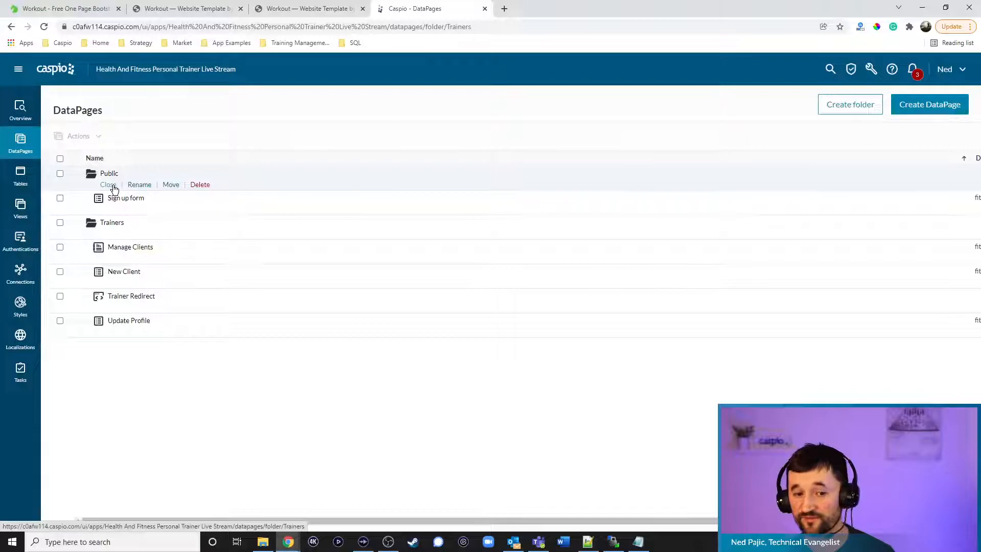
pyautogui.click(112, 185)
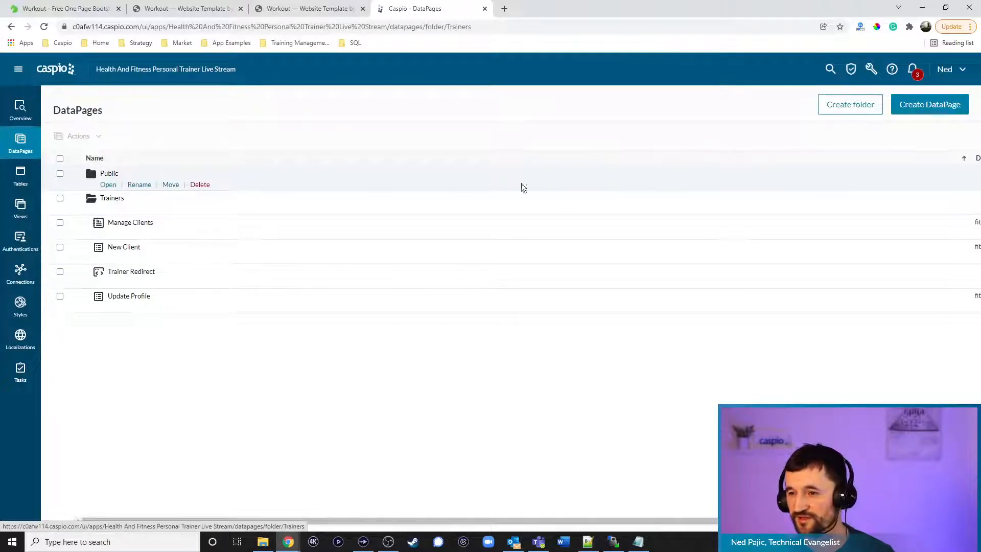
pyautogui.click(919, 107)
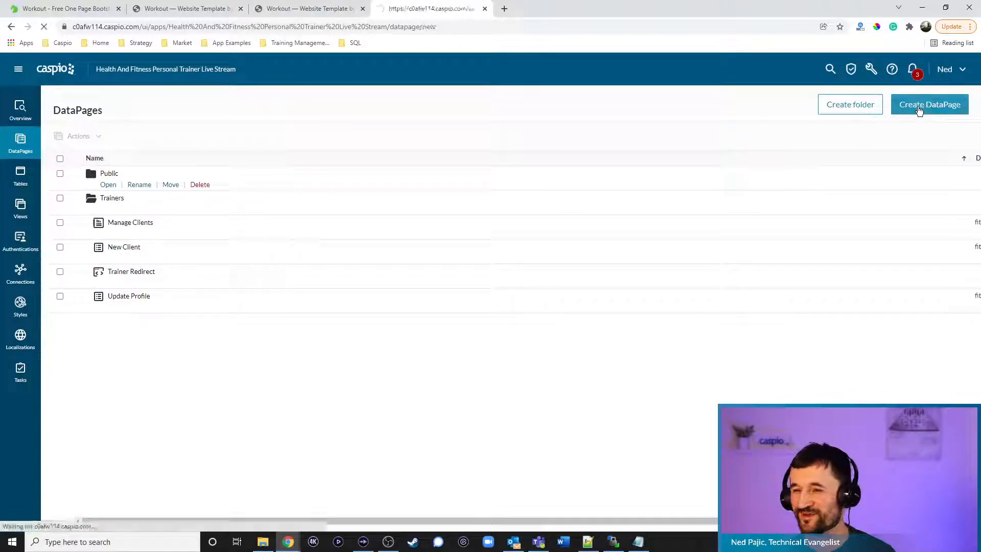
pyautogui.click(79, 159)
pyautogui.click(336, 175)
pyautogui.click(350, 380)
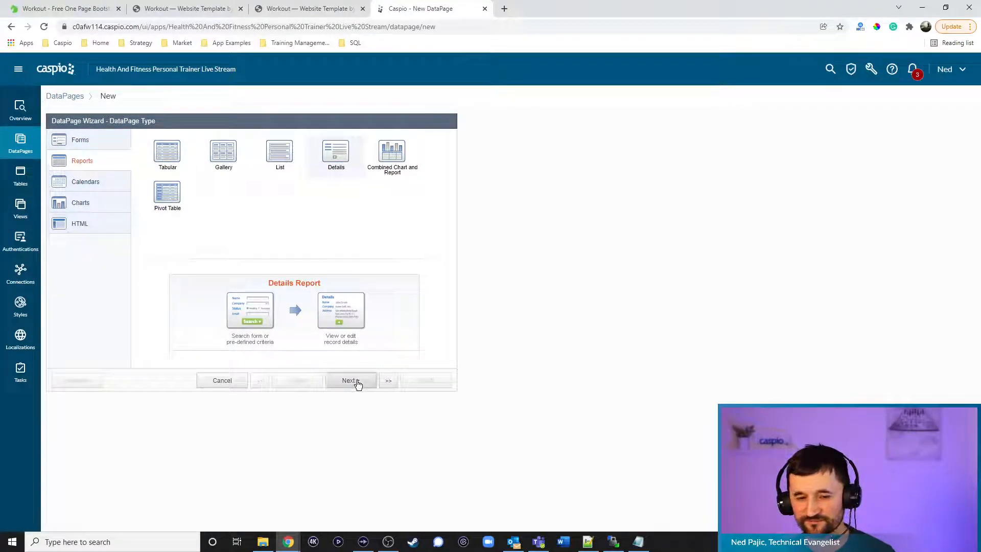
# Set source fitness_tbl_clients_1, name 'View Details', style fitness_training_client_detail_1 and English localization
pyautogui.click(118, 168)
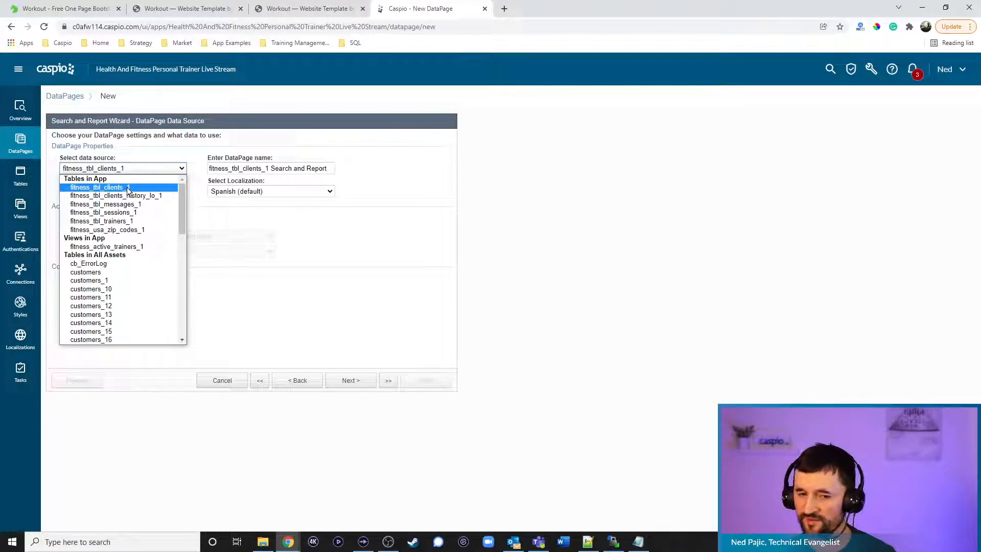
pyautogui.click(127, 187)
pyautogui.click(331, 169)
pyautogui.hotkey('ctrl', 'a')
pyautogui.write('View Details')
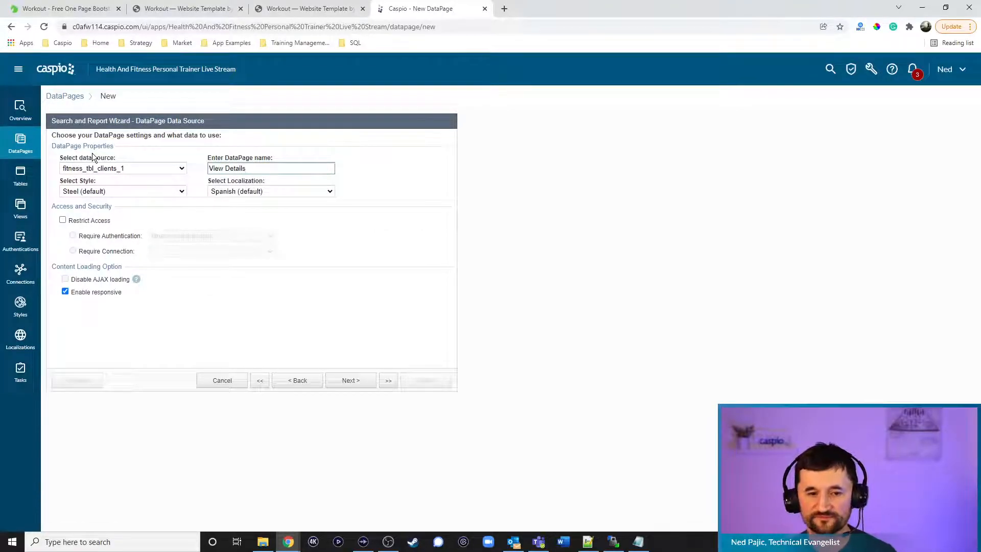
pyautogui.click(103, 192)
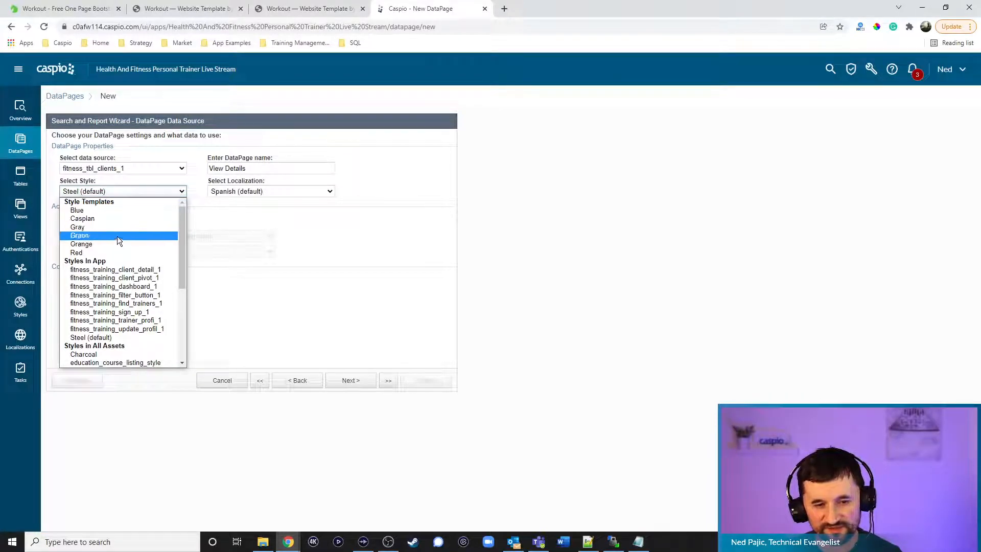
pyautogui.click(118, 270)
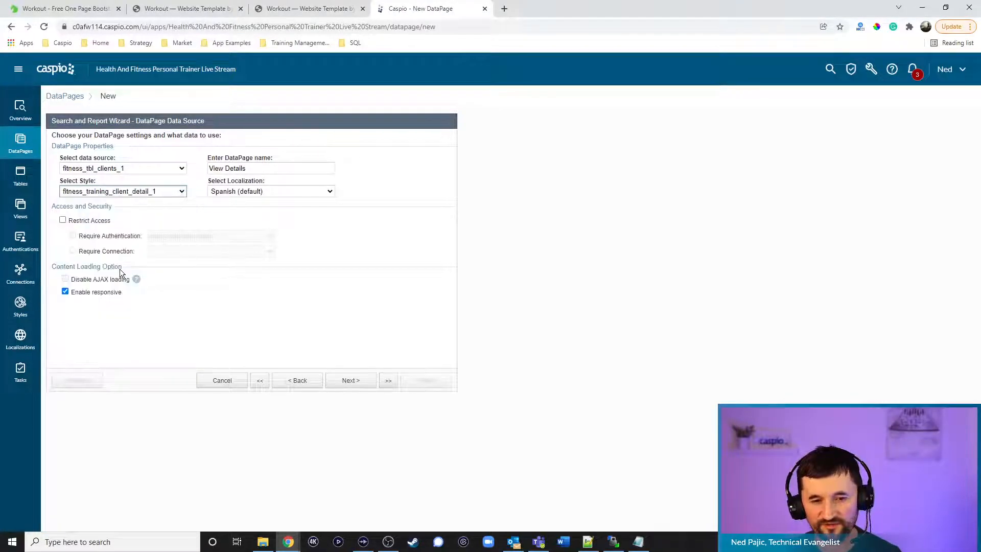
pyautogui.click(294, 192)
pyautogui.click(273, 226)
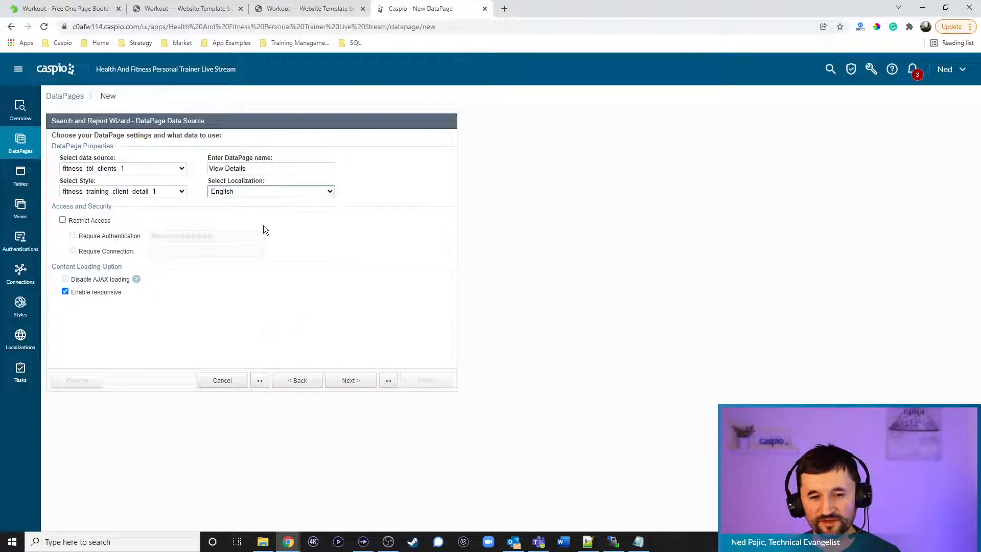
pyautogui.click(105, 224)
pyautogui.click(342, 382)
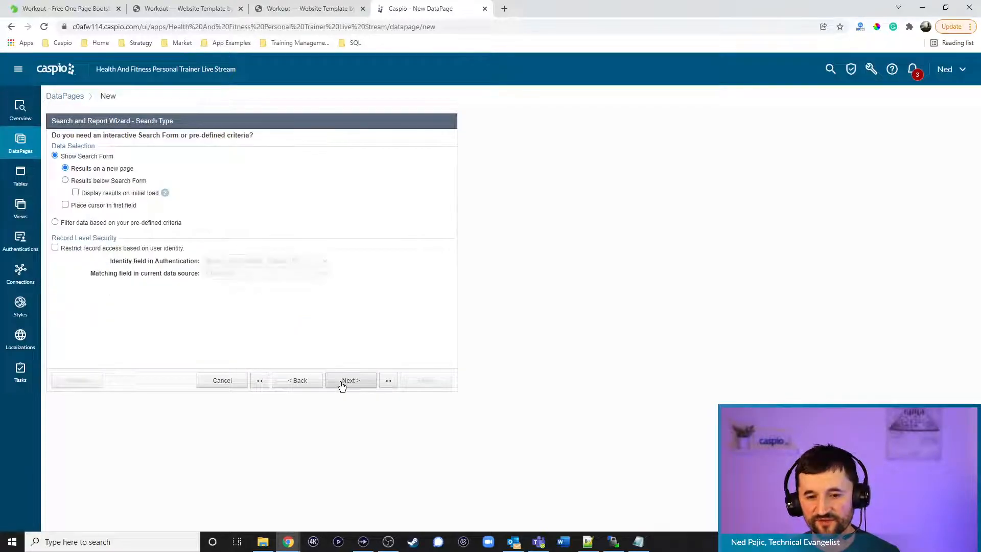
# Filter data by pre-defined criteria with Client_ID as the filtering field
pyautogui.click(102, 225)
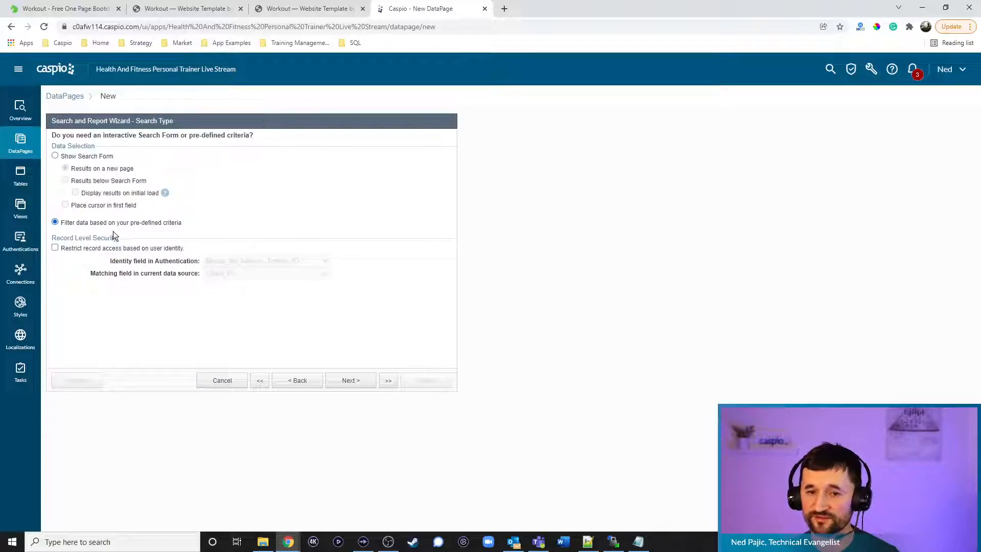
pyautogui.click(304, 9)
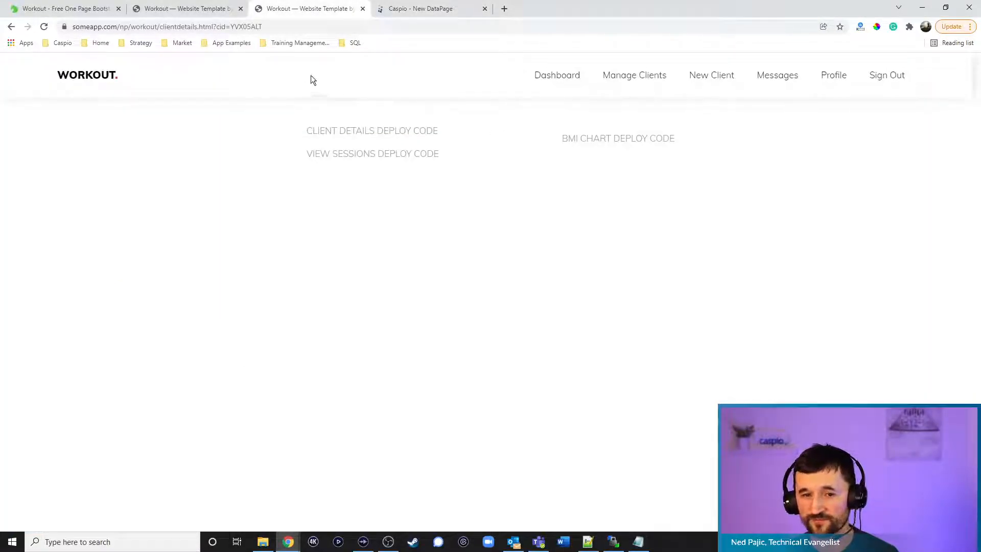
pyautogui.doubleClick(277, 28)
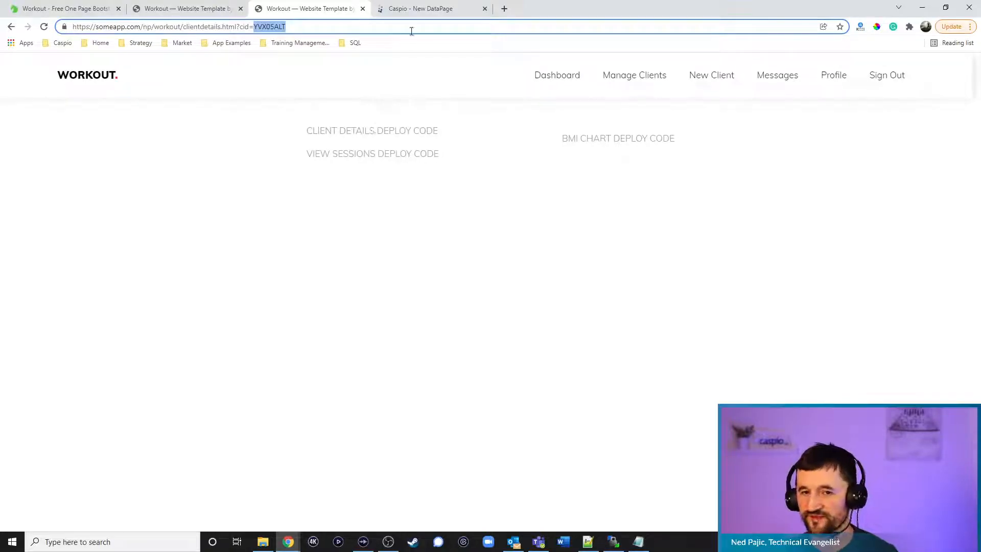
pyautogui.click(412, 10)
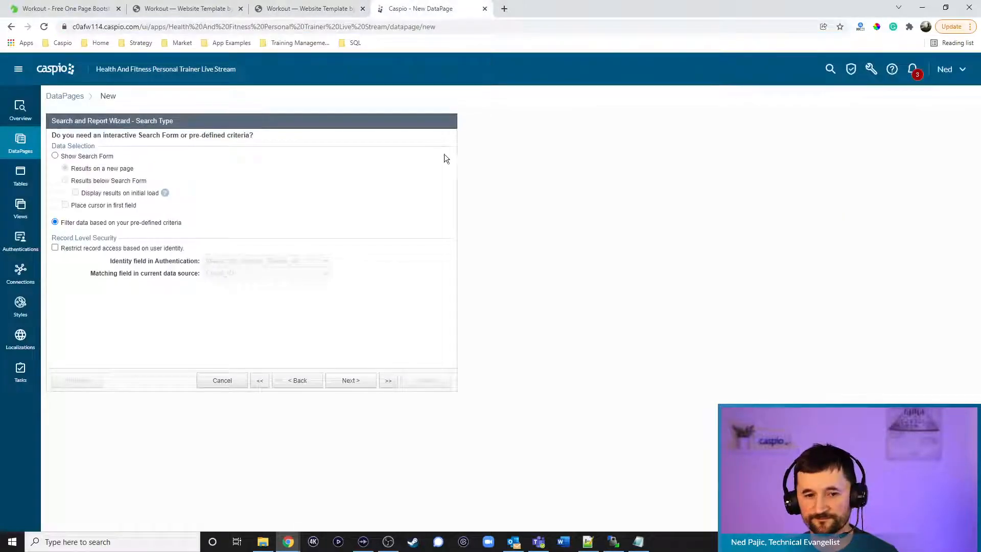
pyautogui.click(350, 380)
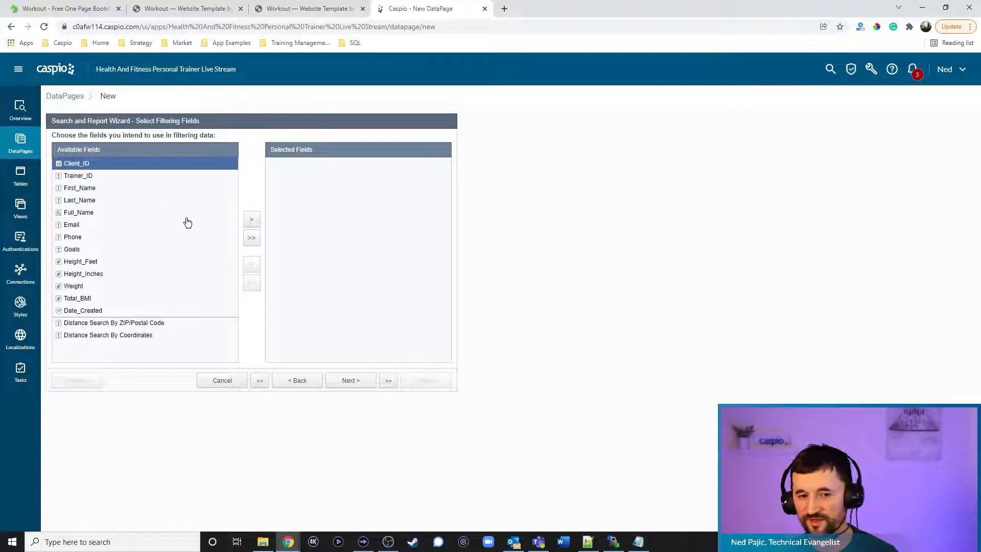
pyautogui.click(251, 219)
pyautogui.click(358, 384)
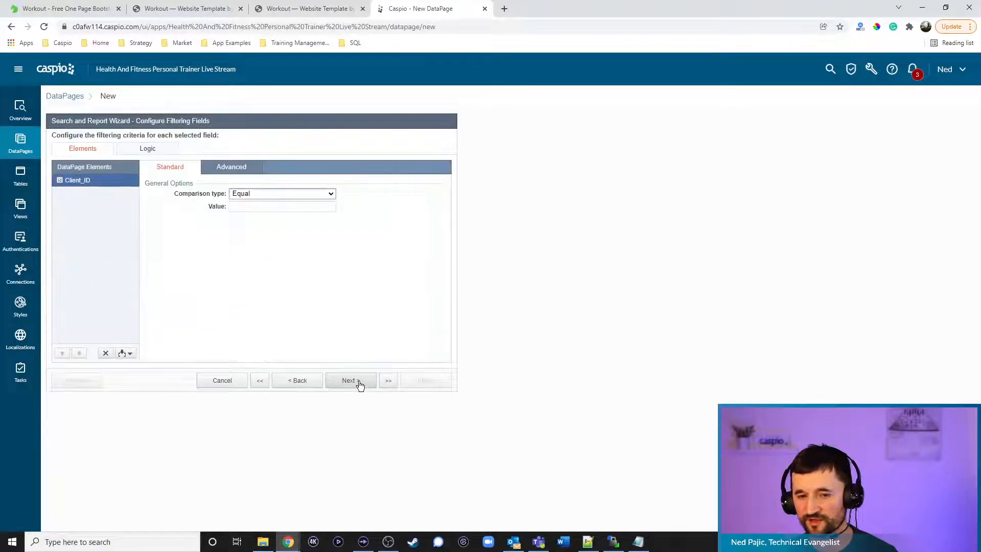
pyautogui.click(256, 168)
pyautogui.click(259, 194)
pyautogui.click(261, 206)
pyautogui.click(262, 230)
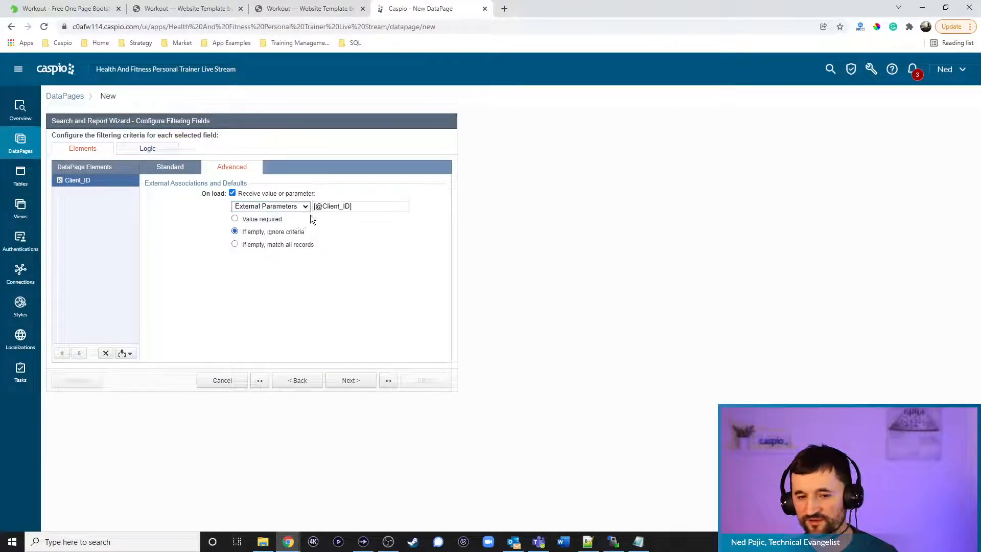
pyautogui.moveTo(323, 207); pyautogui.dragTo(351, 208)
pyautogui.write('cid')
pyautogui.click(258, 220)
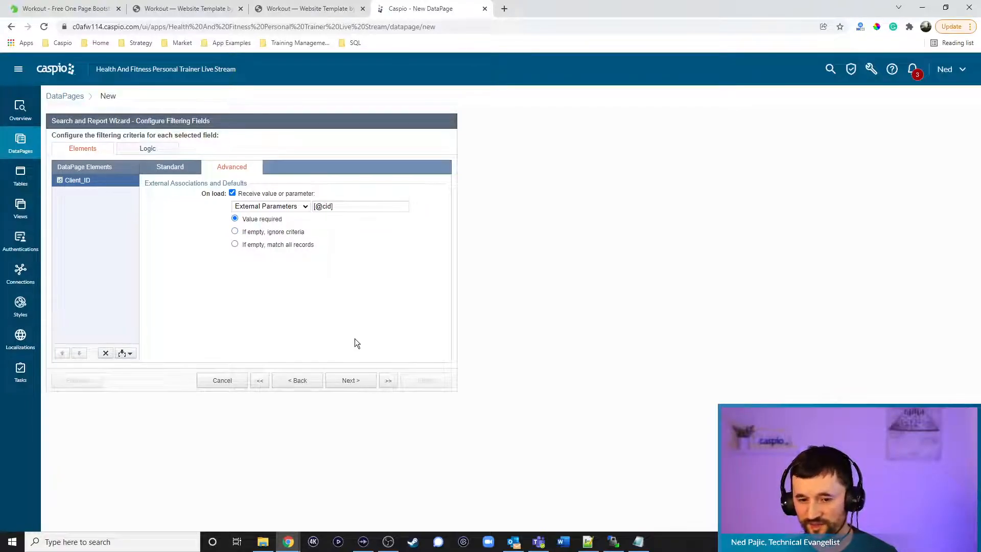
pyautogui.click(351, 381)
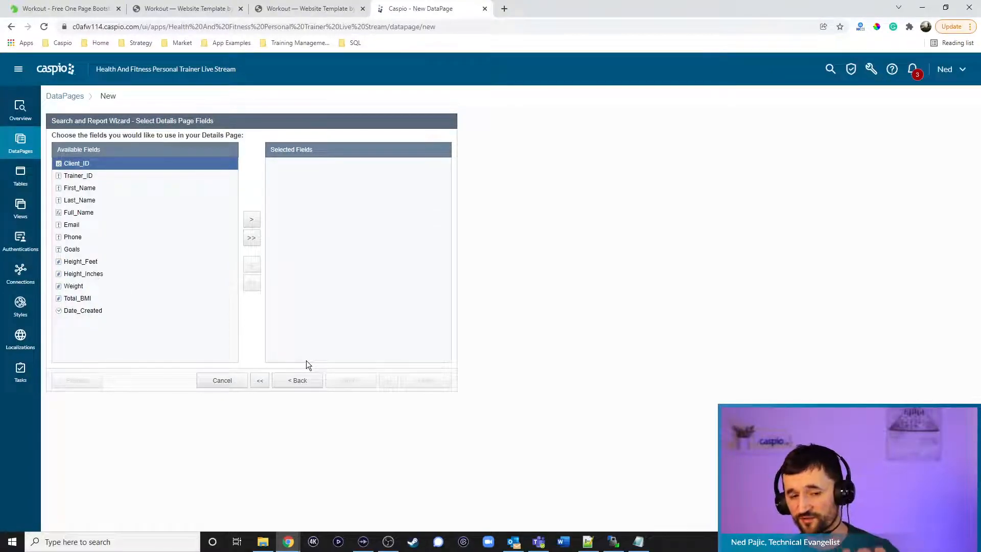
# Add First_Name to the details page's selected fields
pyautogui.click(83, 188)
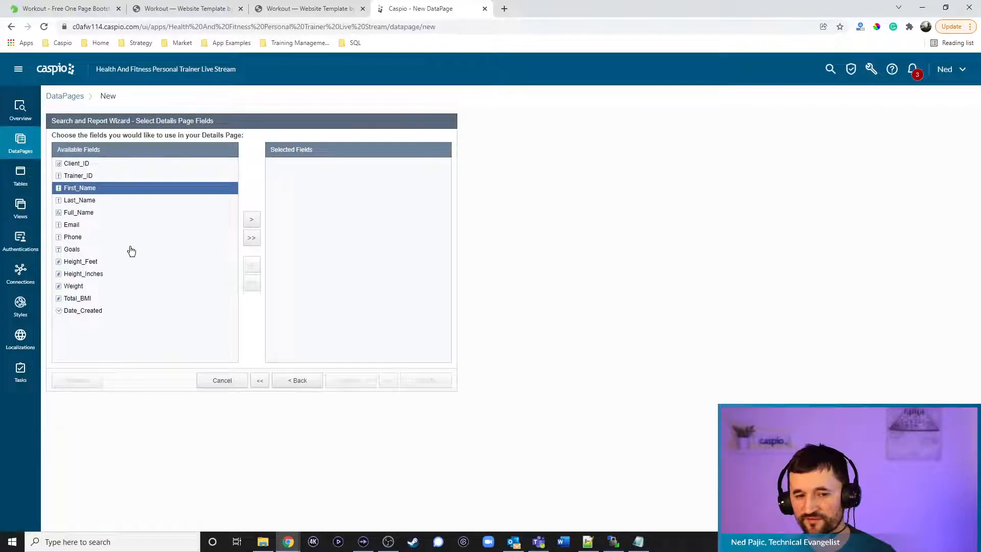
pyautogui.click(251, 221)
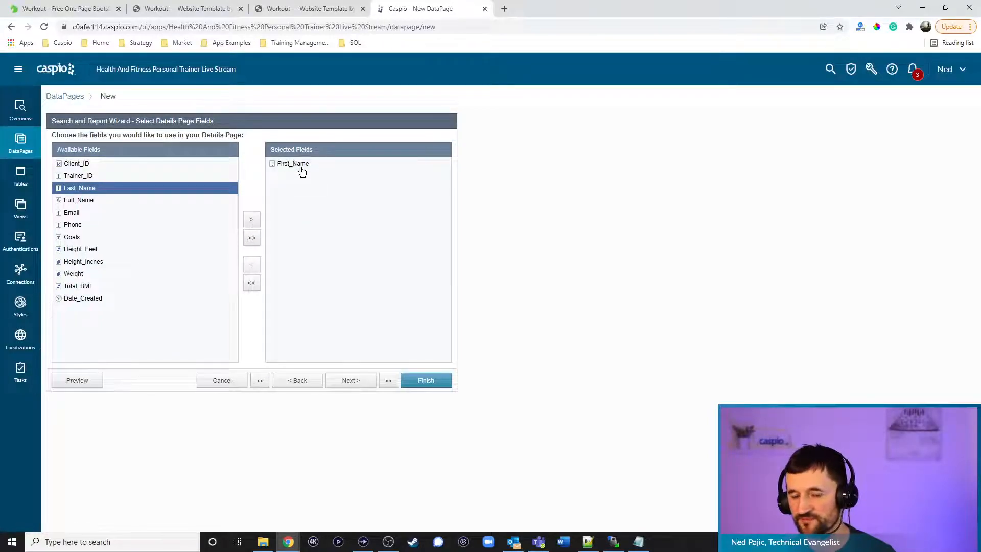
pyautogui.click(350, 381)
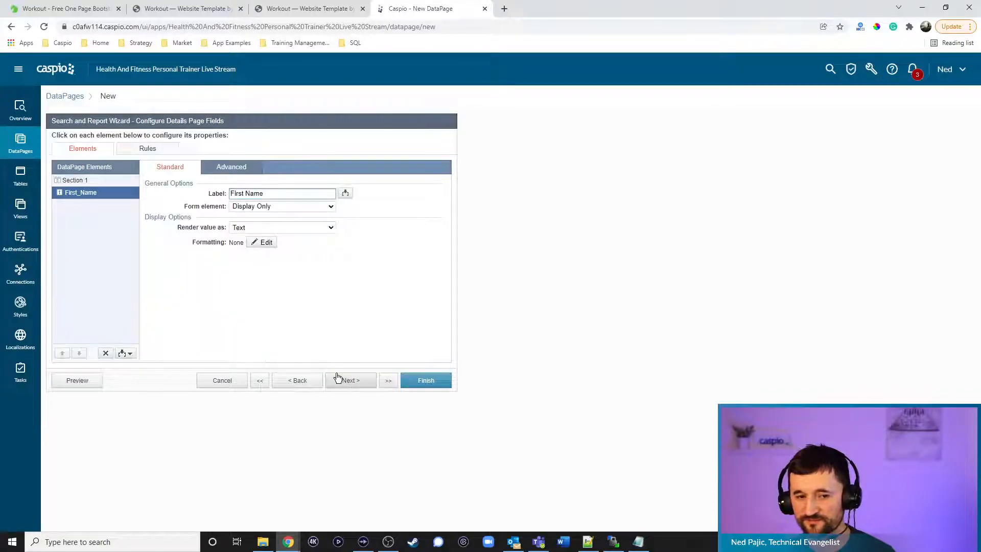
# Insert HTML Block 1 and disable its rich-text HTML editor
pyautogui.click(126, 353)
pyautogui.click(101, 376)
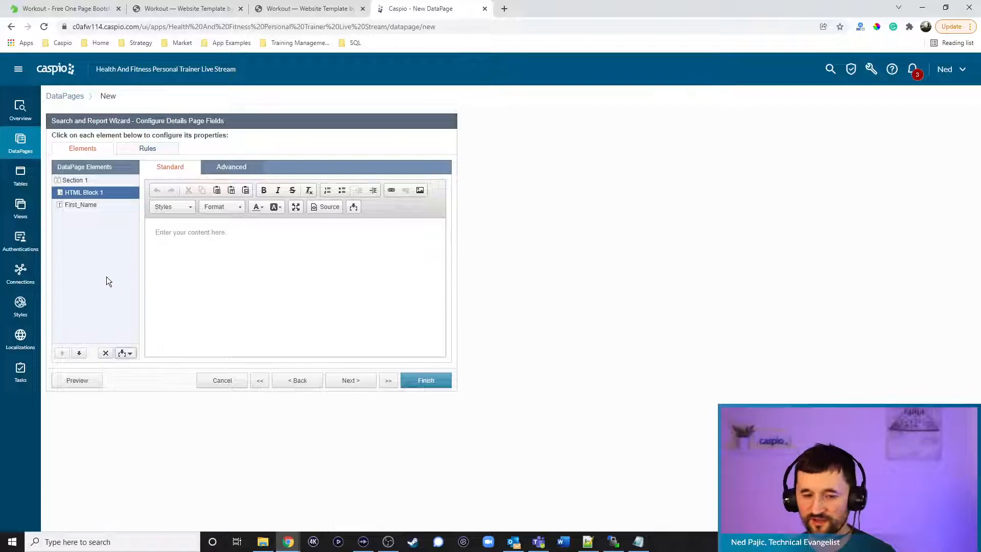
pyautogui.click(267, 246)
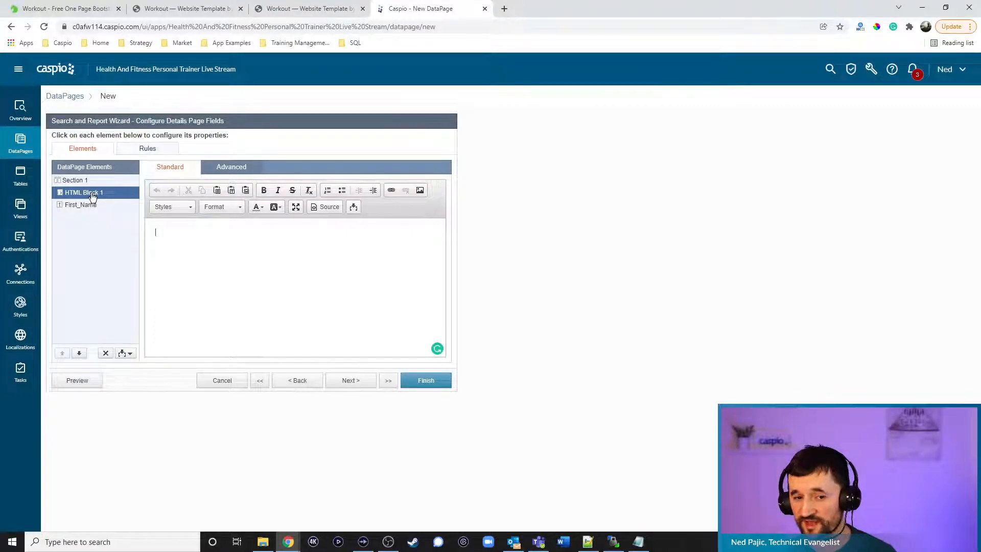
pyautogui.click(354, 208)
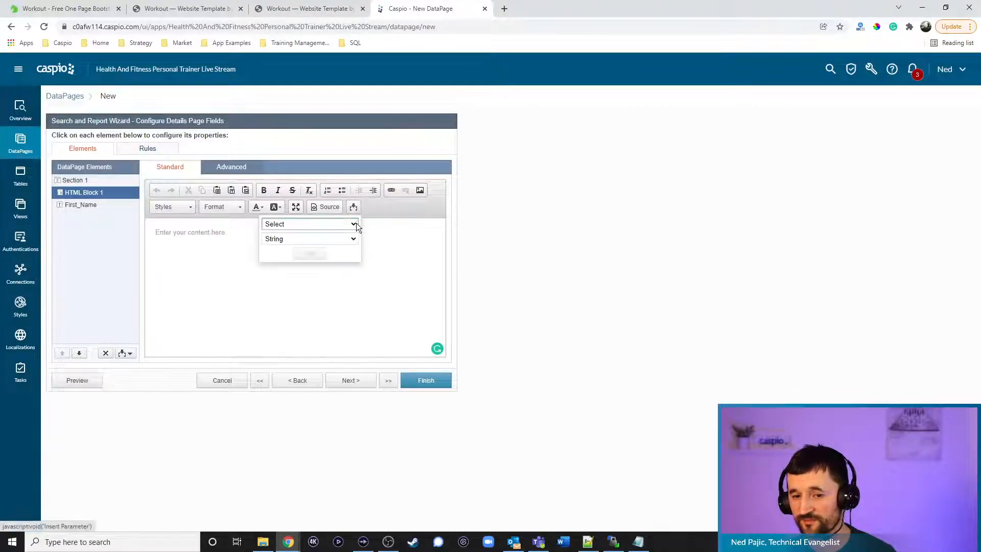
pyautogui.click(355, 224)
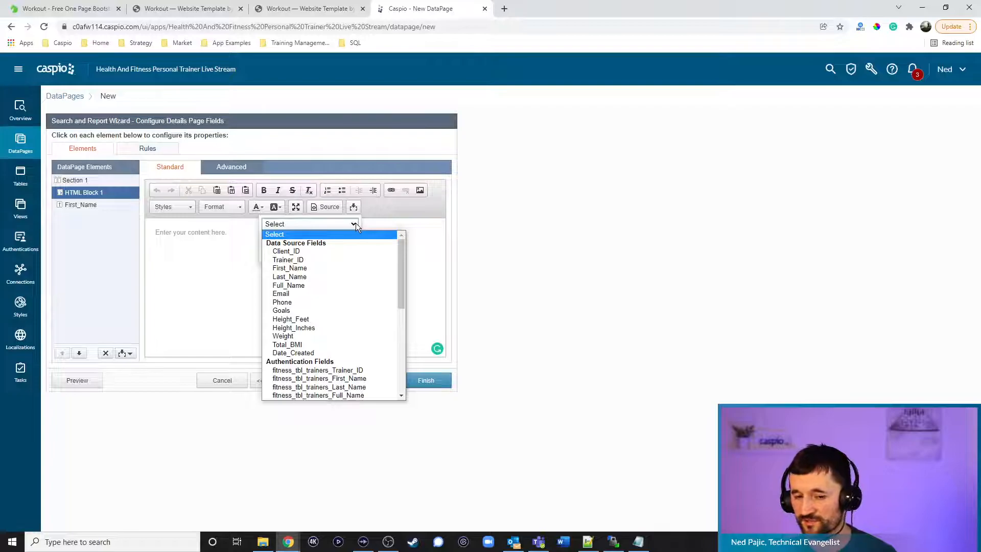
pyautogui.click(422, 235)
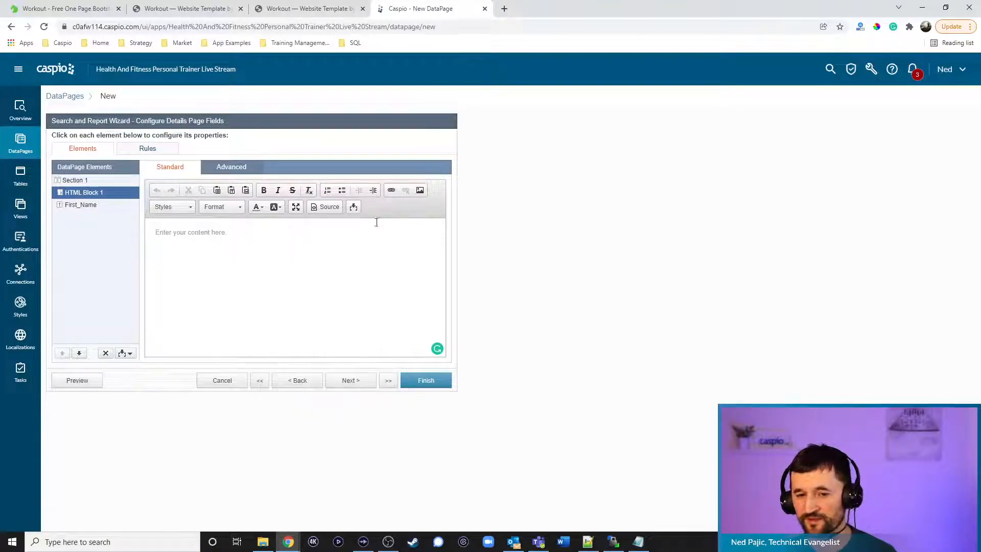
pyautogui.click(230, 168)
pyautogui.click(232, 192)
pyautogui.click(171, 167)
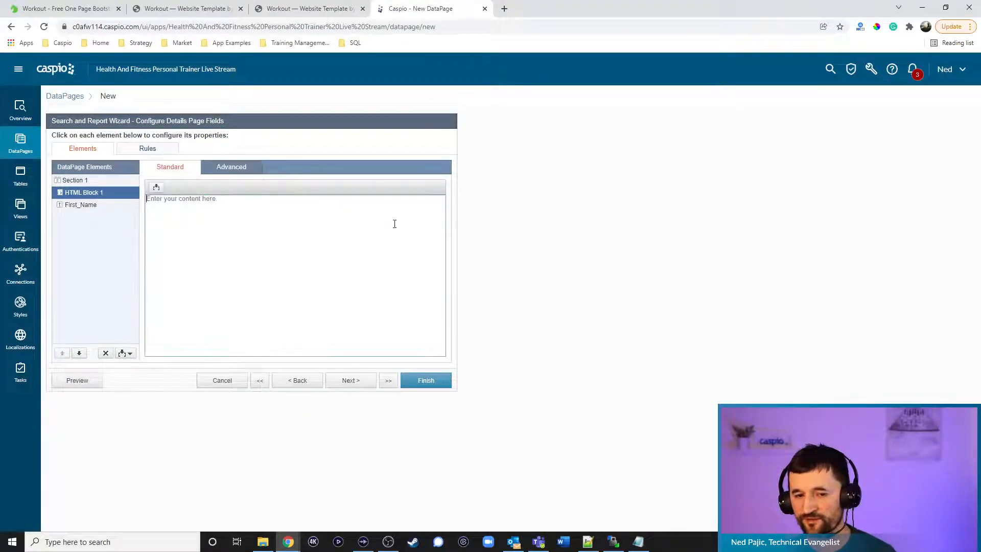
pyautogui.click(638, 540)
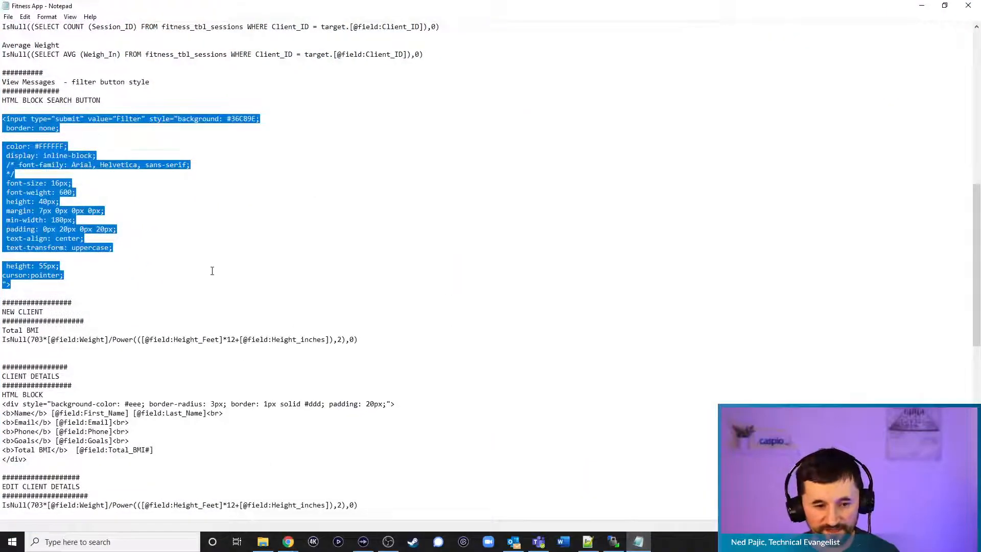
# Copy the CLIENT DETAILS HTML block markup from the notes and paste it into HTML Block 1
pyautogui.click(215, 274)
pyautogui.scroll(-3, 234, 261)
pyautogui.moveTo(27, 377); pyautogui.dragTo(2, 321)
pyautogui.hotkey('ctrl', 'c')
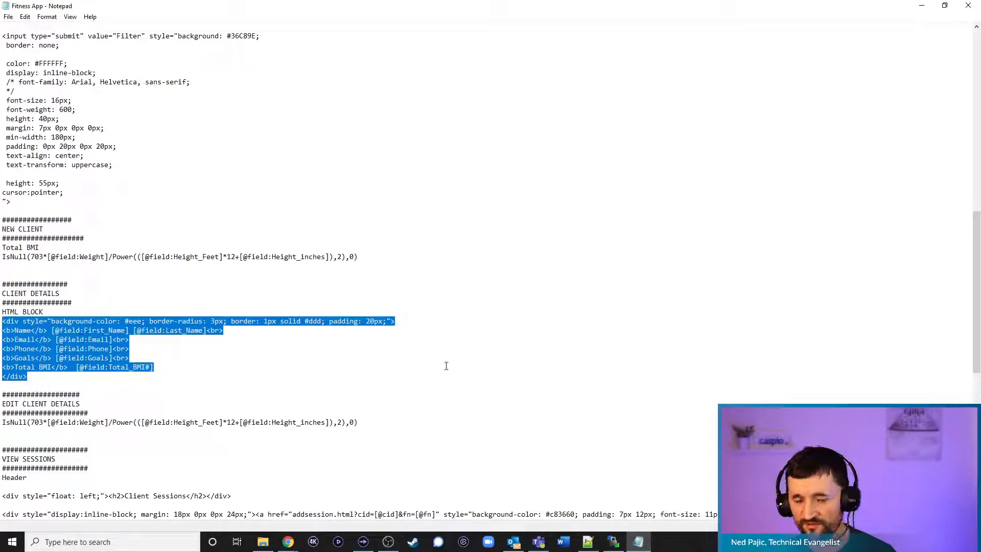
pyautogui.click(922, 7)
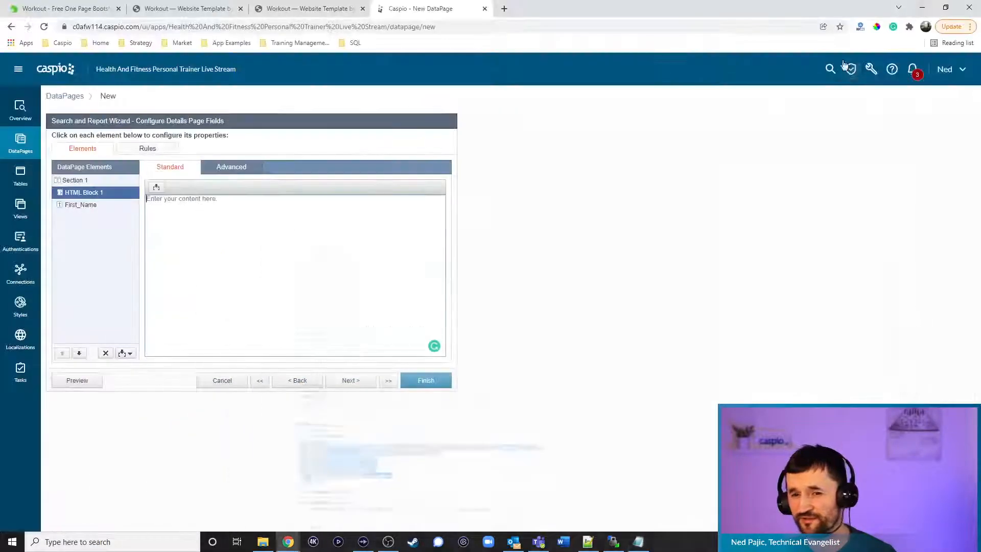
pyautogui.click(247, 228)
pyautogui.hotkey('ctrl', 'v')
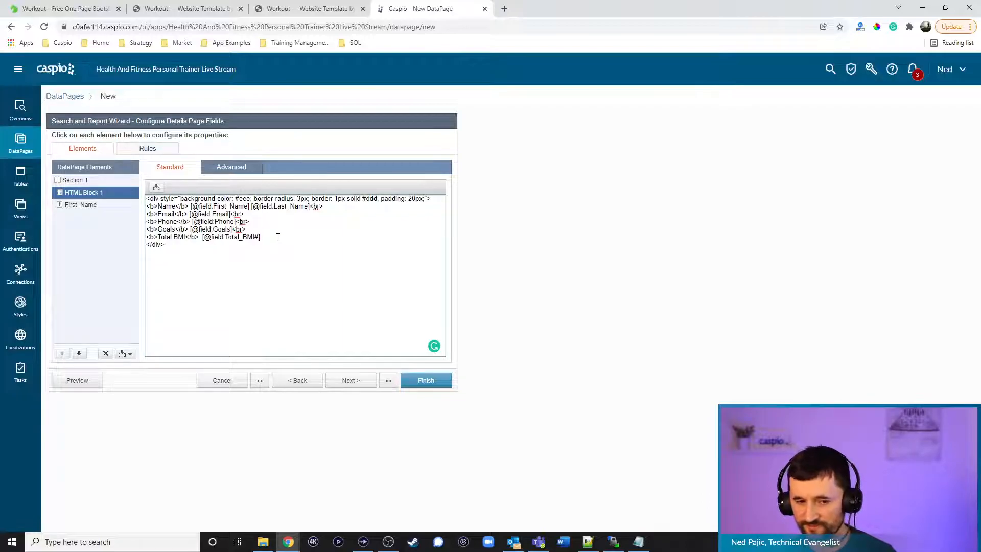
# Add plain HTML Block 2 above First_Name containing <div style="display:none;"><div>
pyautogui.click(84, 205)
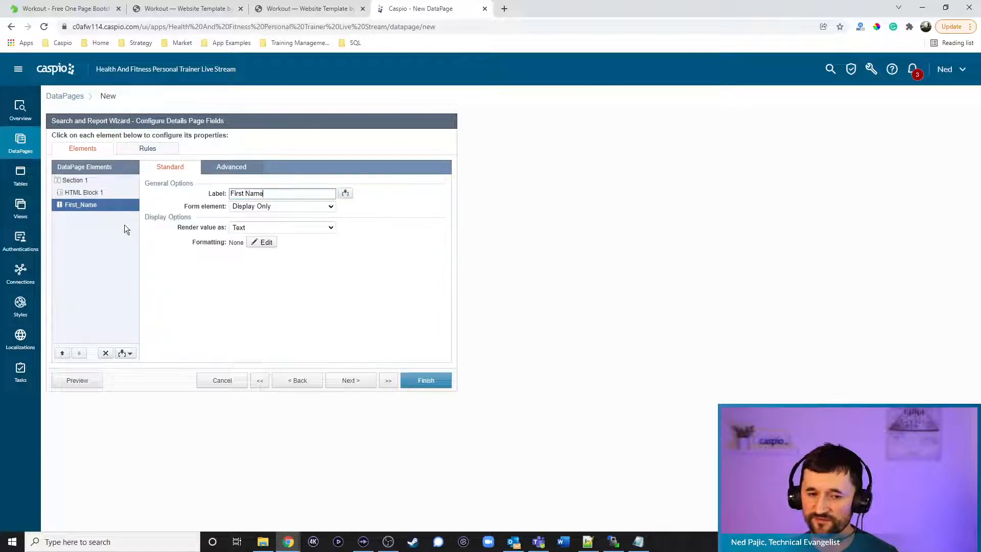
pyautogui.click(130, 354)
pyautogui.click(113, 374)
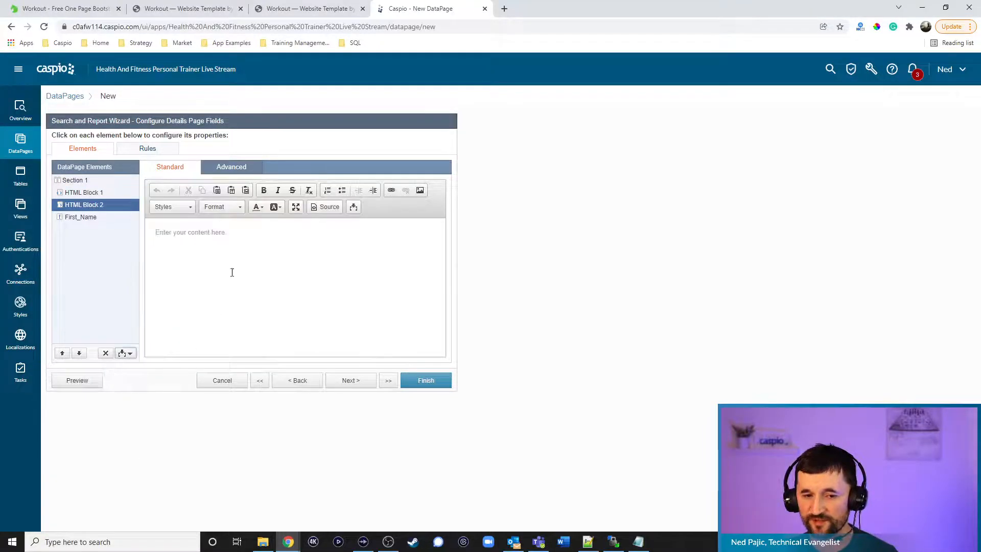
pyautogui.click(225, 168)
pyautogui.click(255, 191)
pyautogui.click(170, 167)
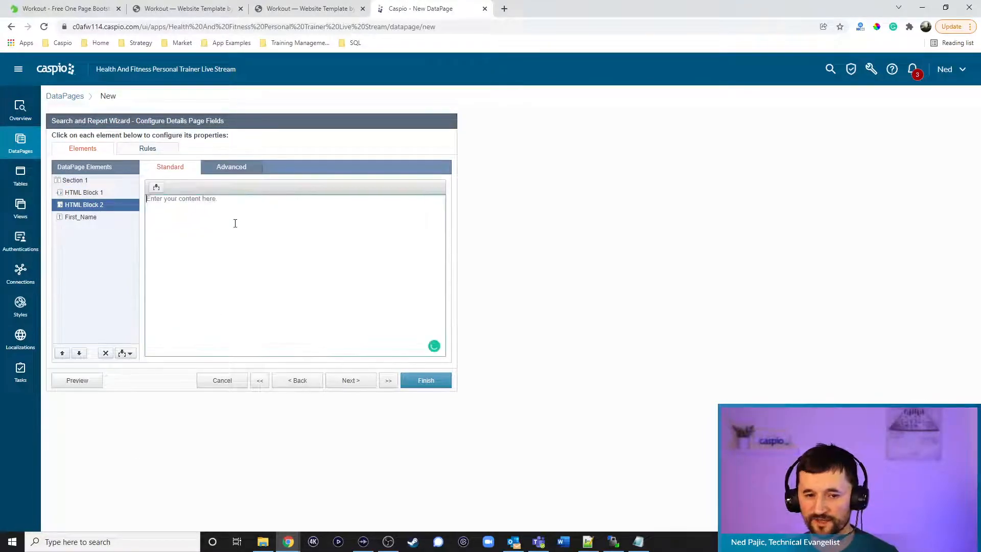
pyautogui.write('<div style')
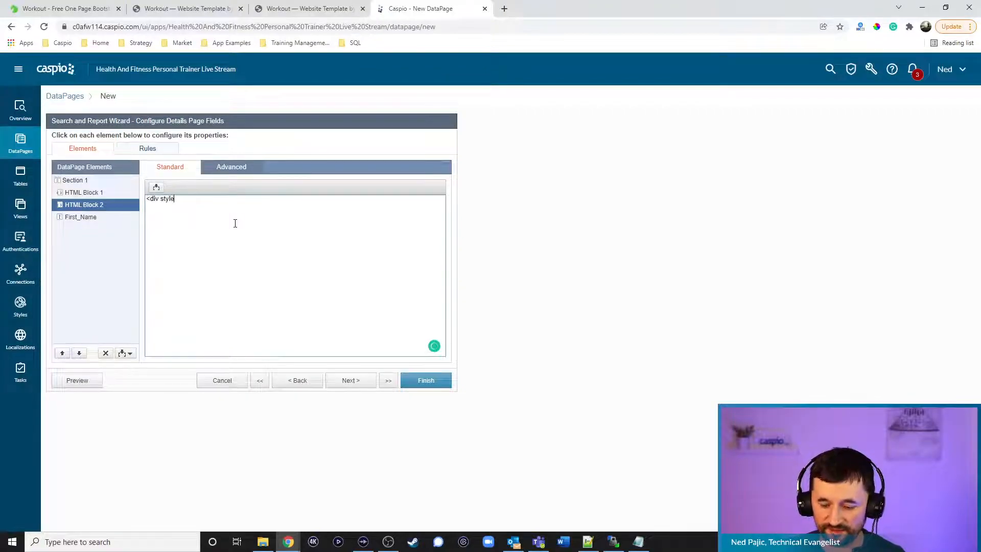
pyautogui.write('="display:none;"><div')
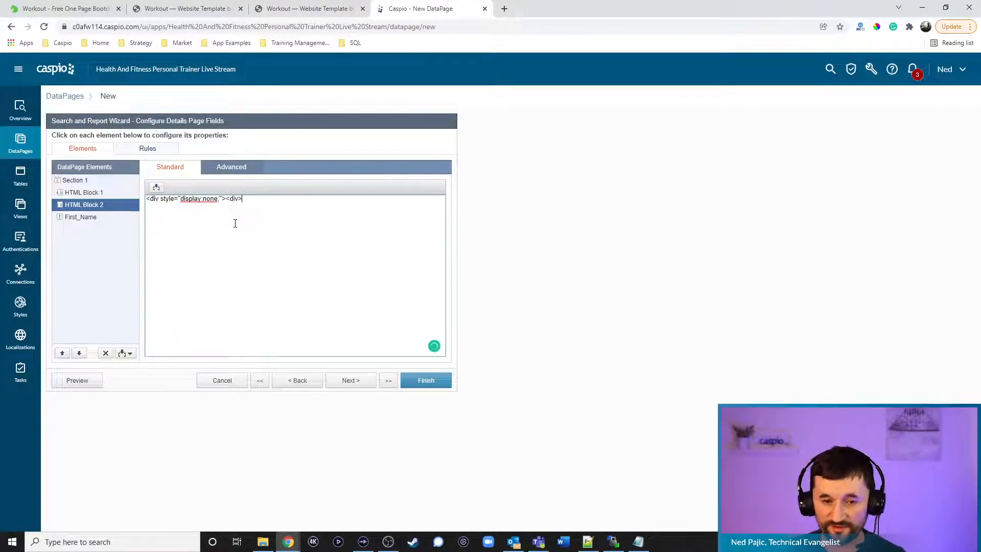
pyautogui.write('>')
# Add HTML Block 3 below First_Name containing </div></div>
pyautogui.click(123, 355)
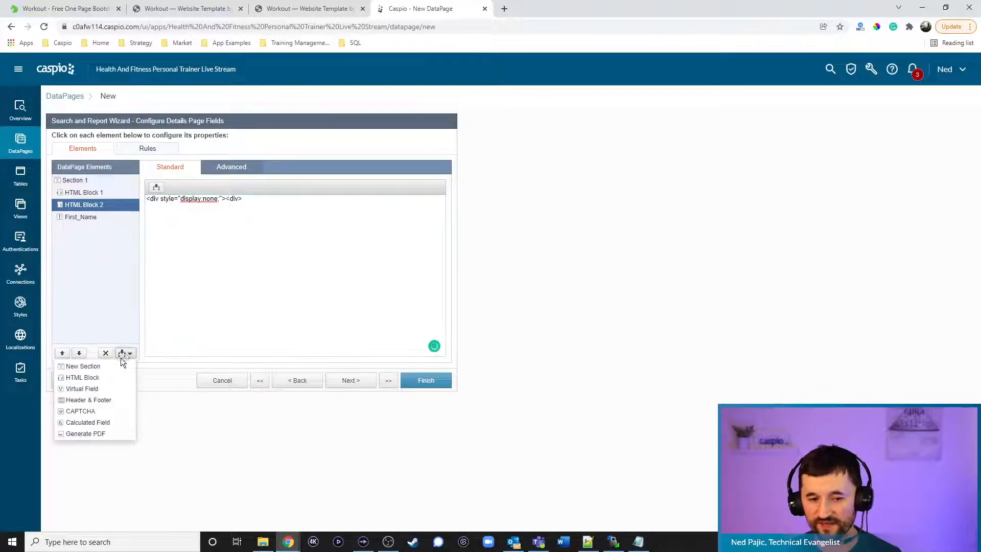
pyautogui.click(115, 377)
pyautogui.click(79, 353)
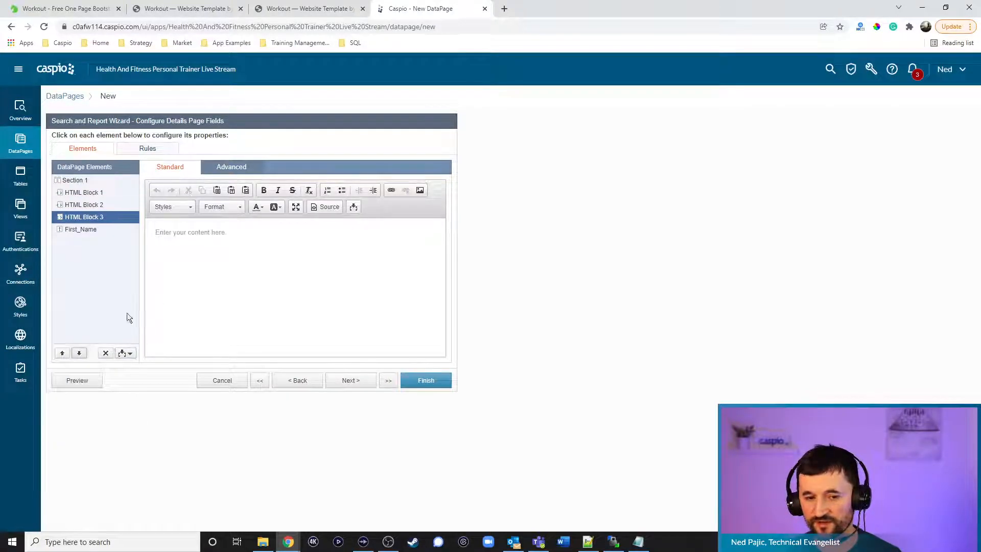
pyautogui.click(79, 353)
pyautogui.click(232, 167)
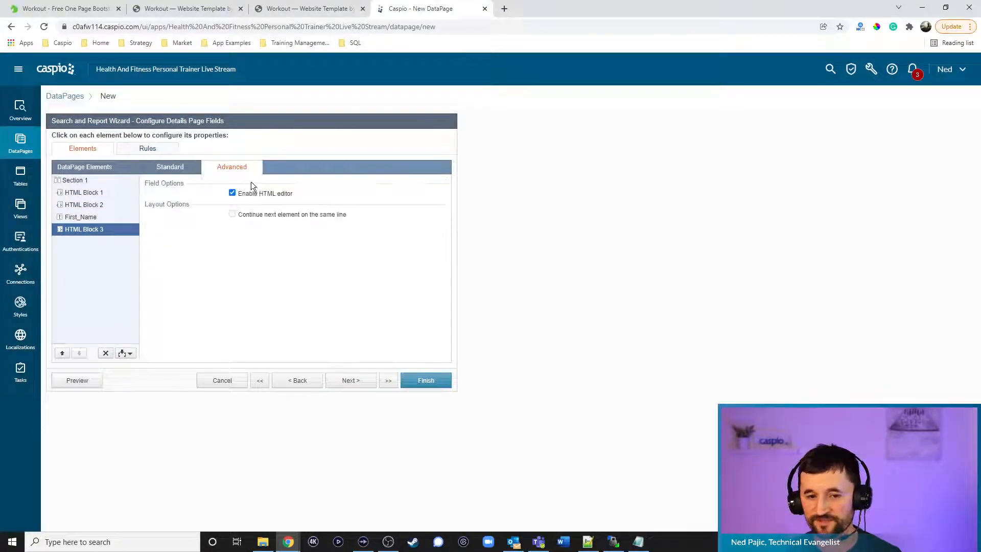
pyautogui.click(189, 171)
pyautogui.click(209, 207)
pyautogui.write('</div')
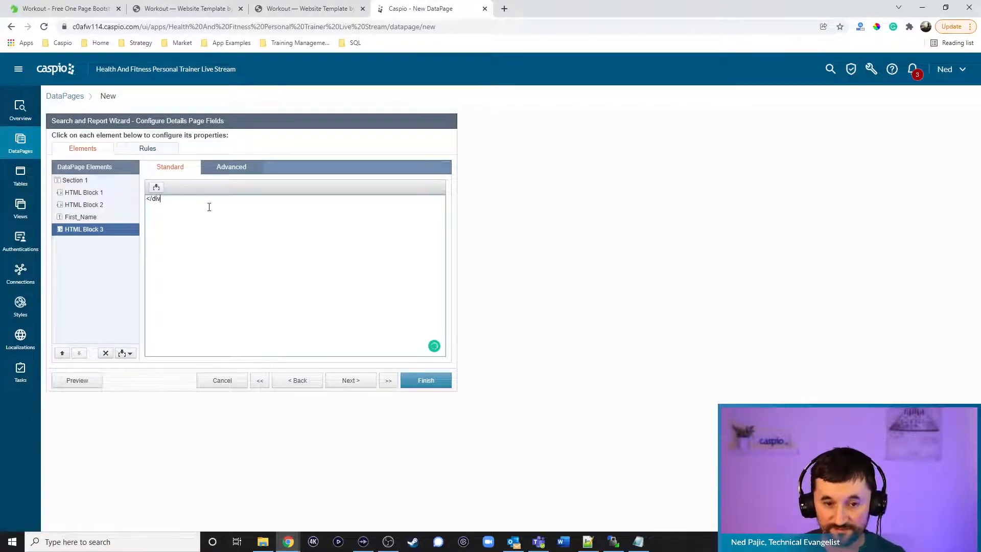
pyautogui.write('></div>')
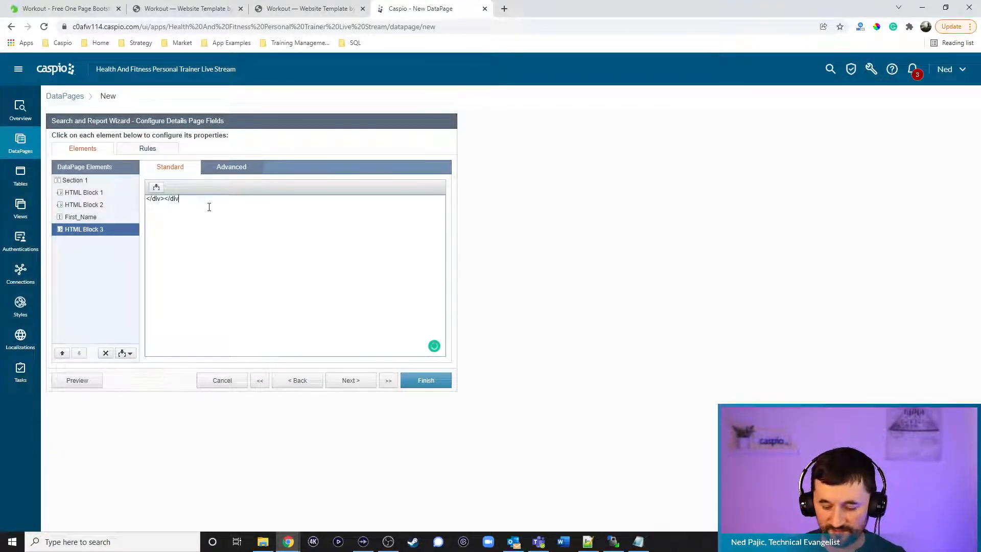
# Review HTML Blocks 1 and 2 and check a client's details page on the live site
pyautogui.click(96, 210)
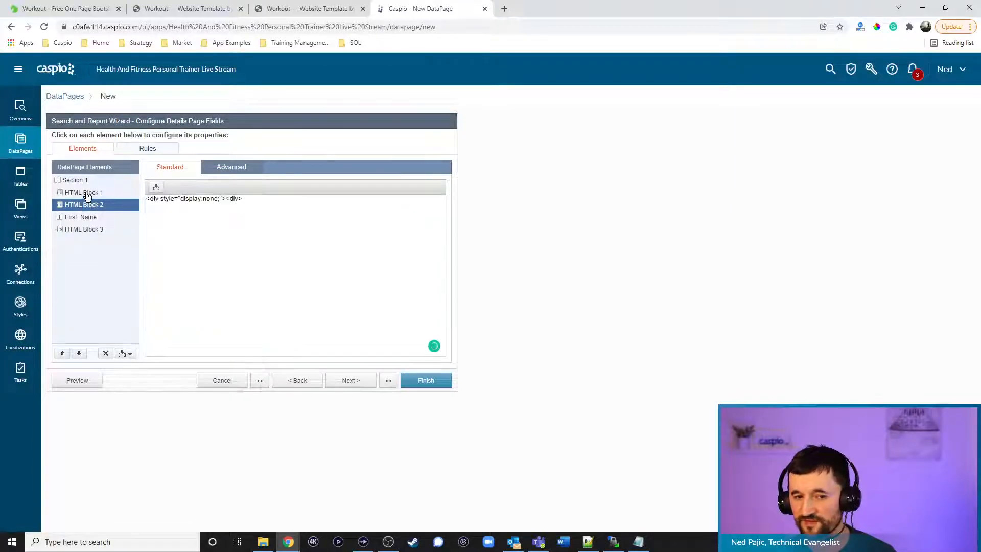
pyautogui.click(88, 195)
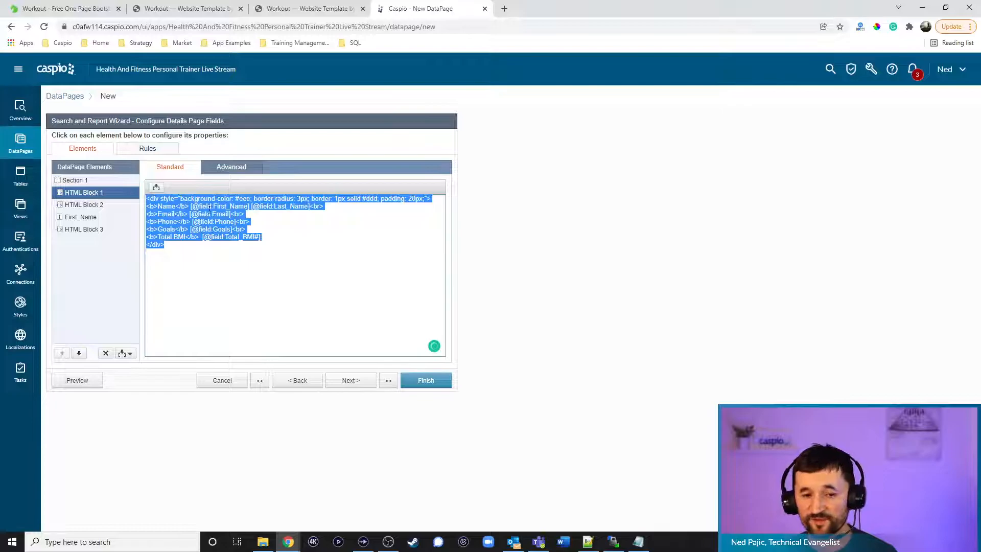
pyautogui.click(210, 9)
pyautogui.click(751, 256)
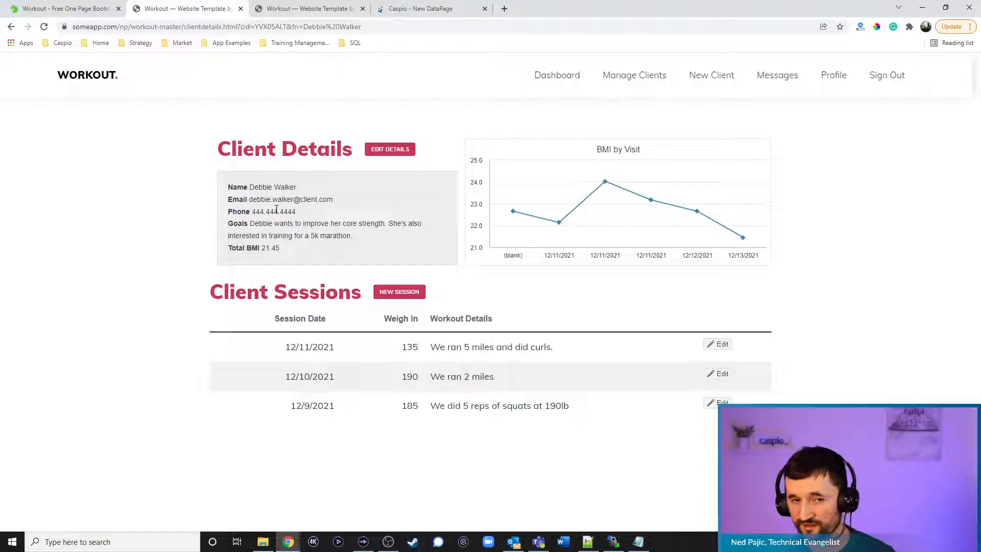
pyautogui.click(403, 10)
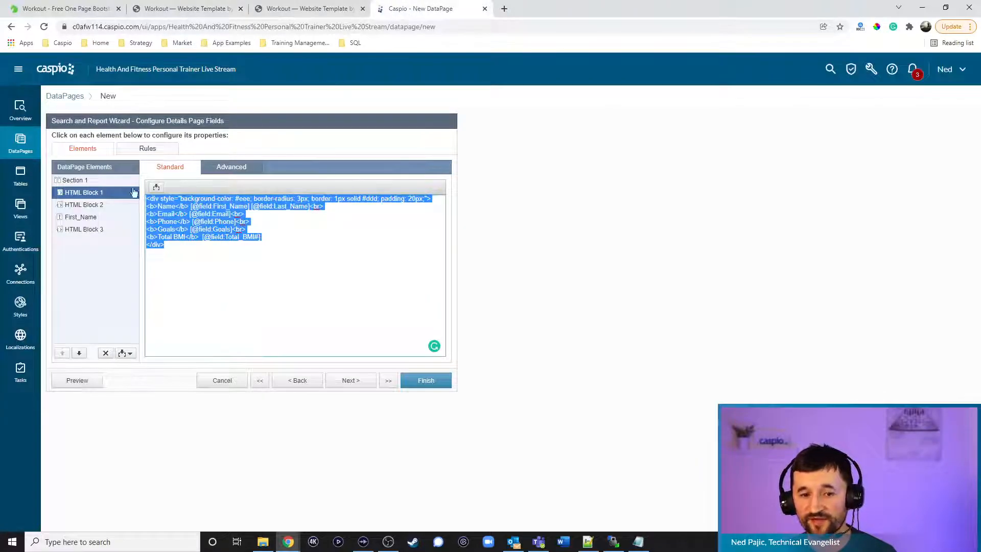
pyautogui.click(124, 353)
pyautogui.click(112, 375)
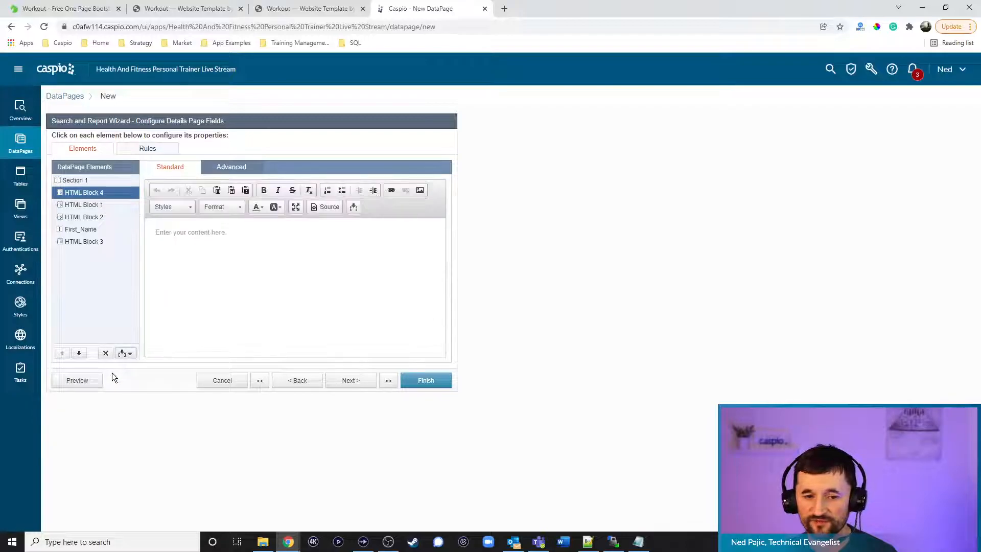
pyautogui.click(240, 168)
pyautogui.click(257, 193)
pyautogui.click(171, 167)
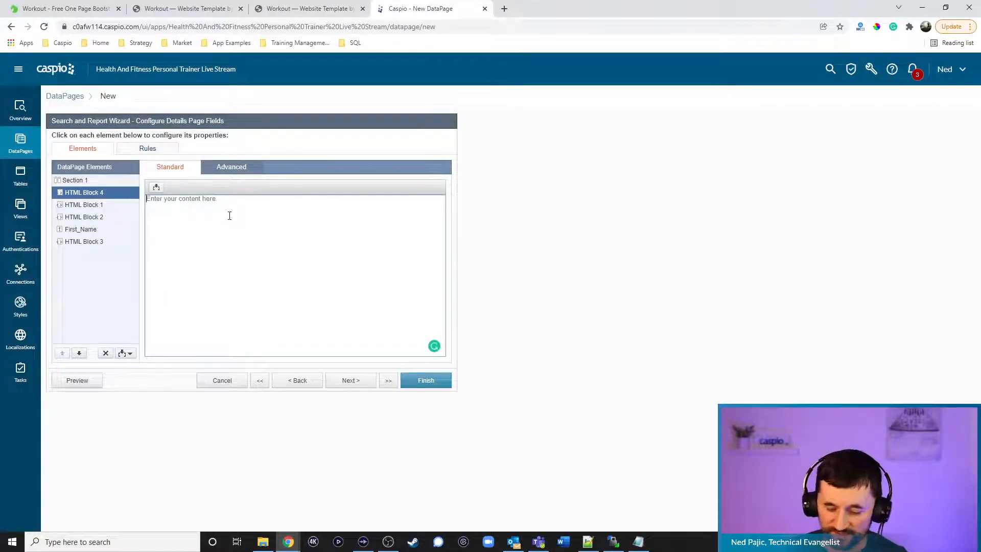
pyautogui.write('<a href=')
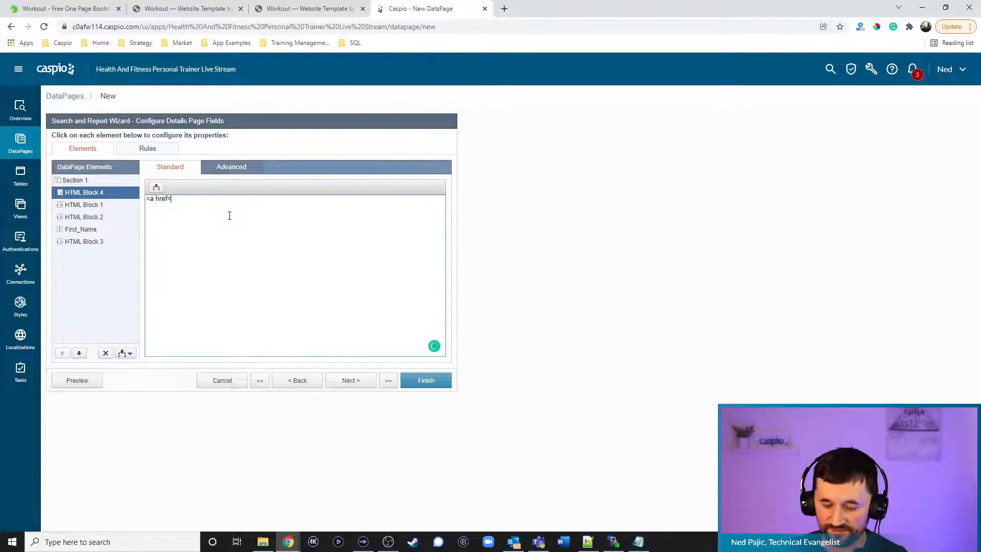
pyautogui.click(587, 542)
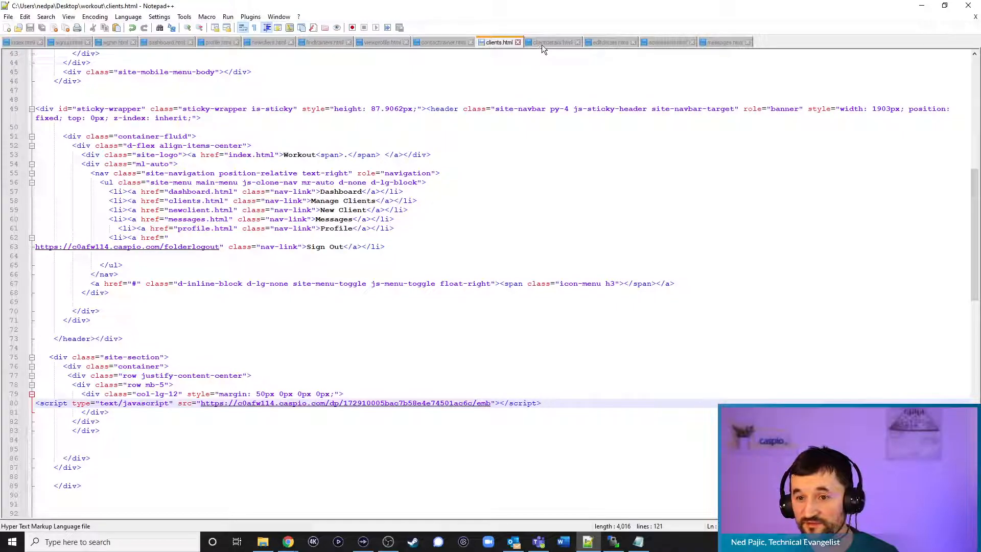
pyautogui.click(922, 5)
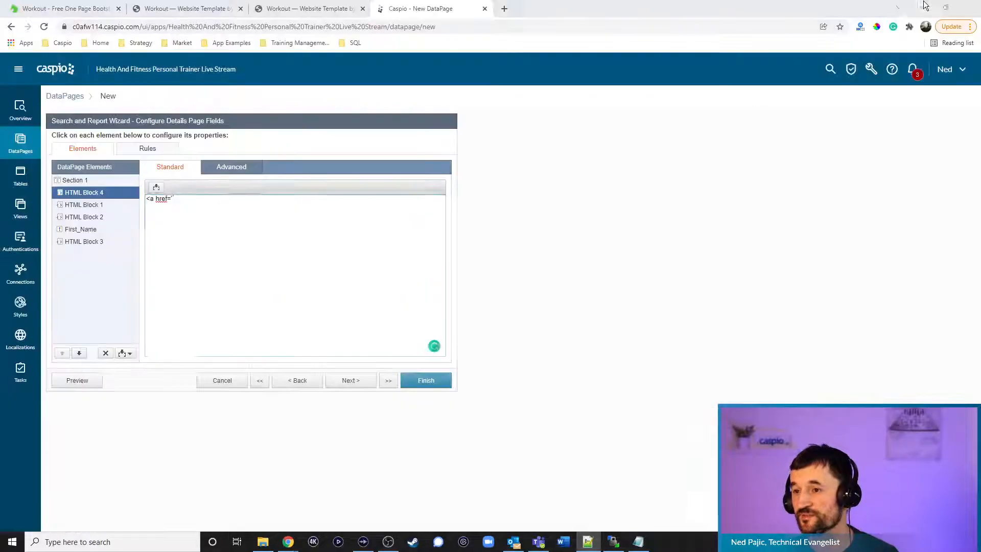
pyautogui.write('"editdetails.html?')
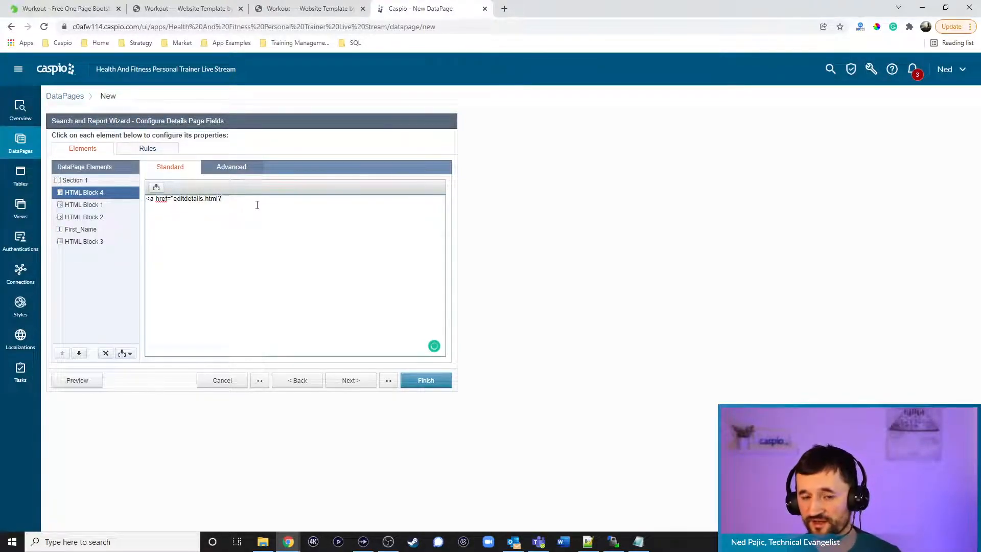
pyautogui.write('cide')
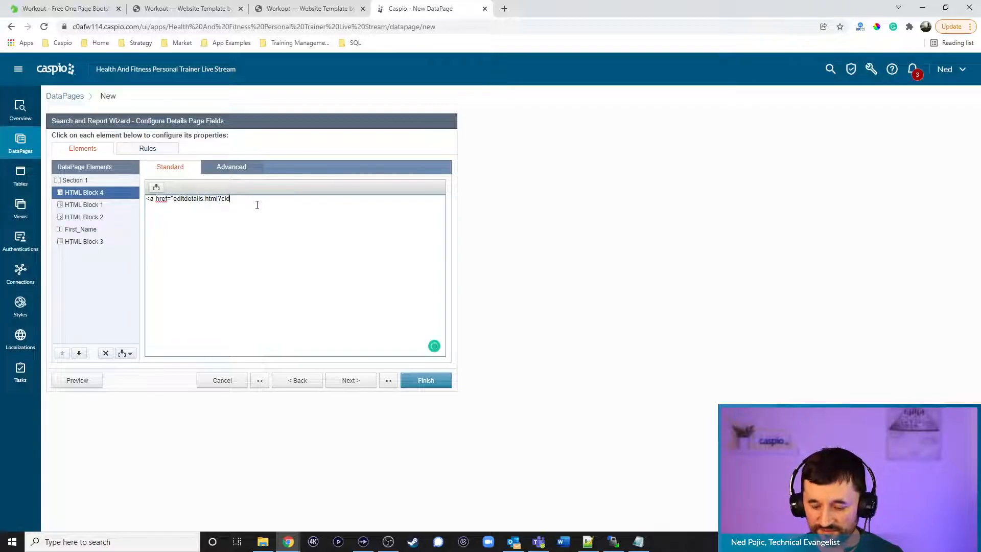
pyautogui.press('BackSpace')
pyautogui.write('=[@cid]')
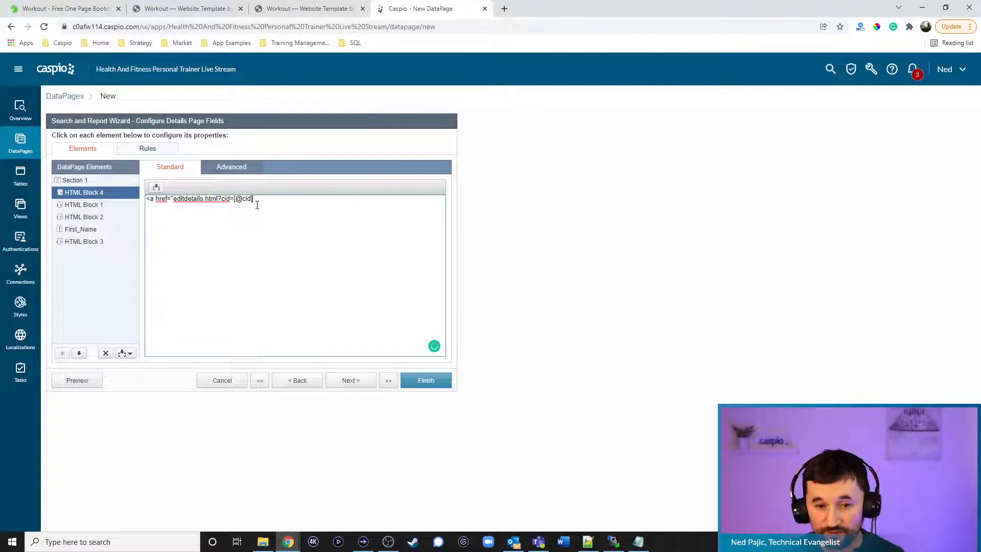
pyautogui.write('">')
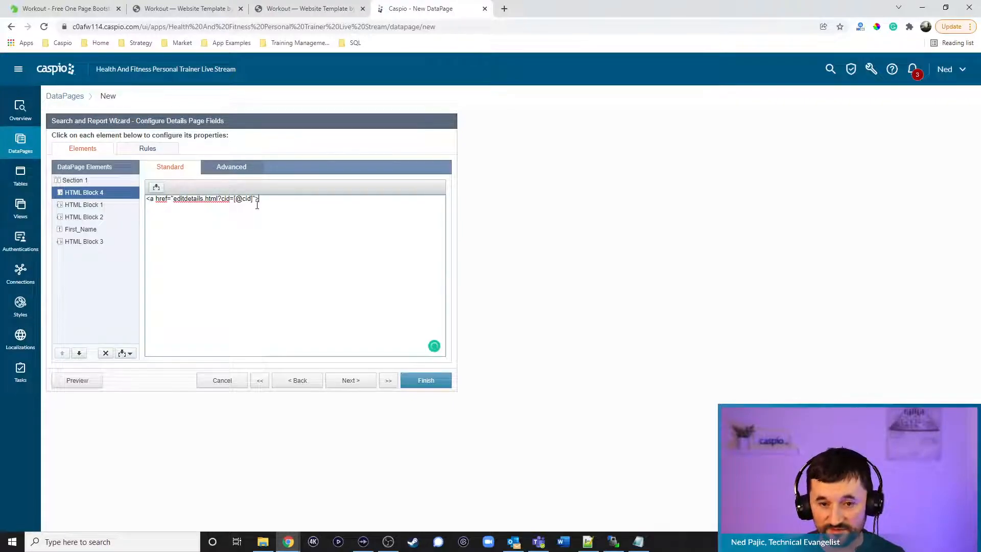
pyautogui.write('Edit Details</a>')
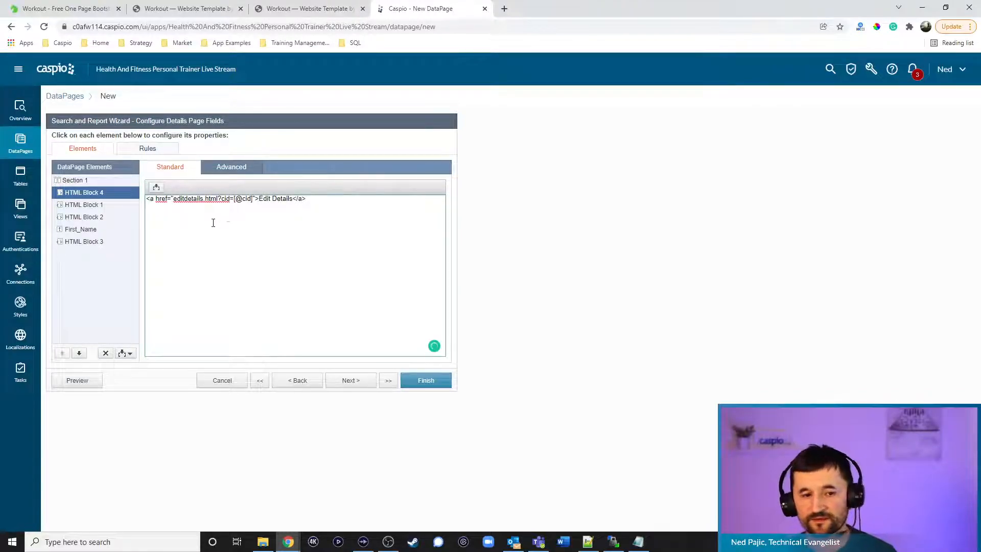
# Add the heading <h2>Client Details</h2> above the Edit Details link
pyautogui.click(147, 199)
pyautogui.press('Return')
pyautogui.press('Return')
pyautogui.click(164, 200)
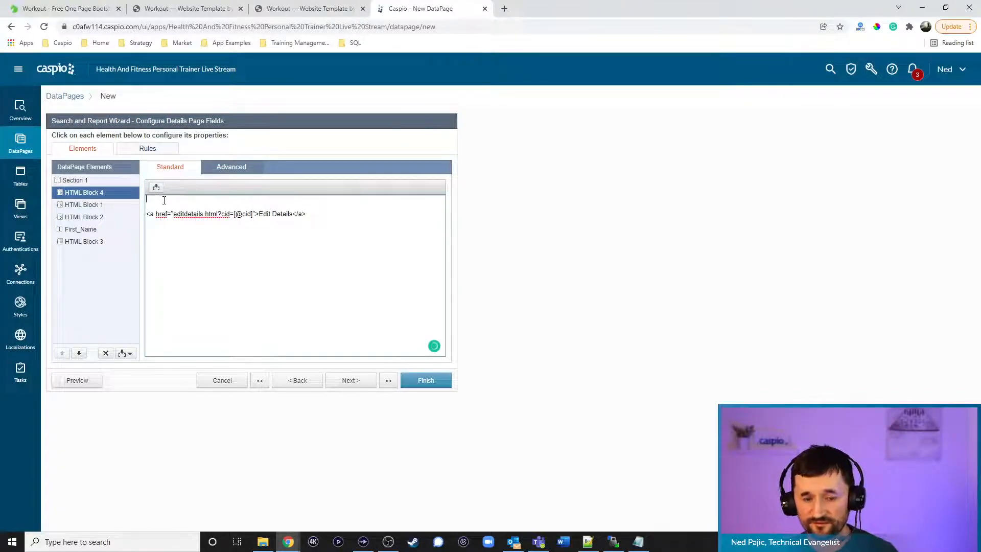
pyautogui.write('<h2>Clie')
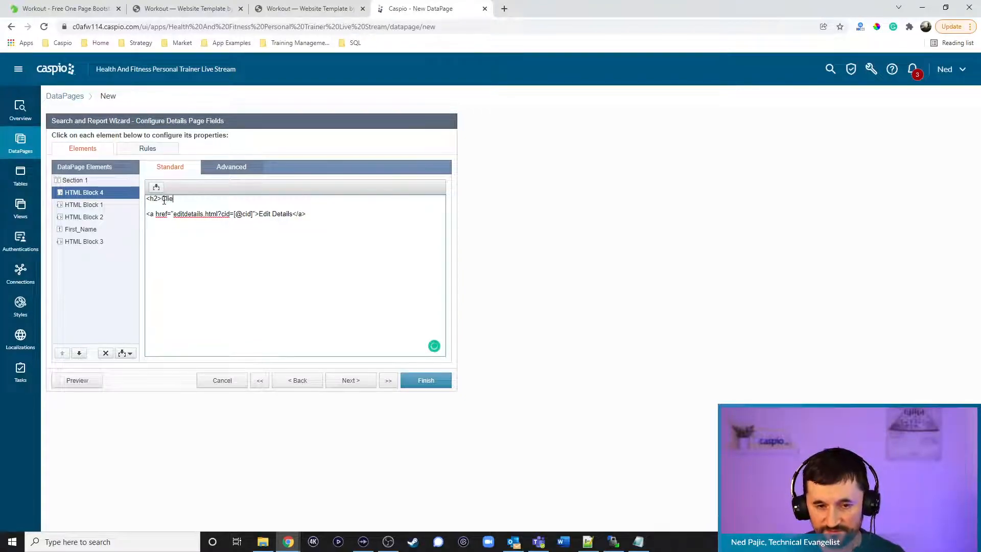
pyautogui.write('nt Details</h2>')
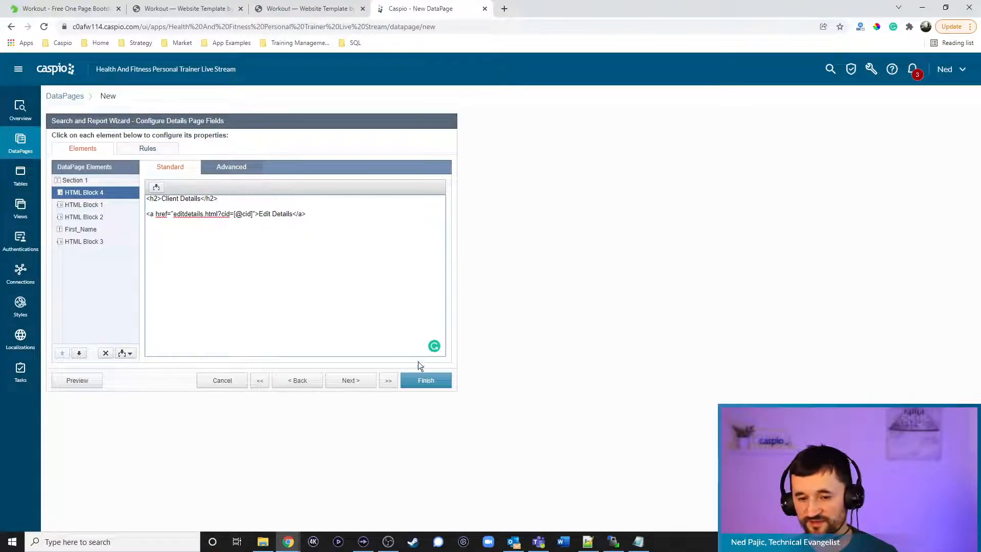
# Finish the View Details DataPage and move it into the Trainers folder
pyautogui.click(427, 380)
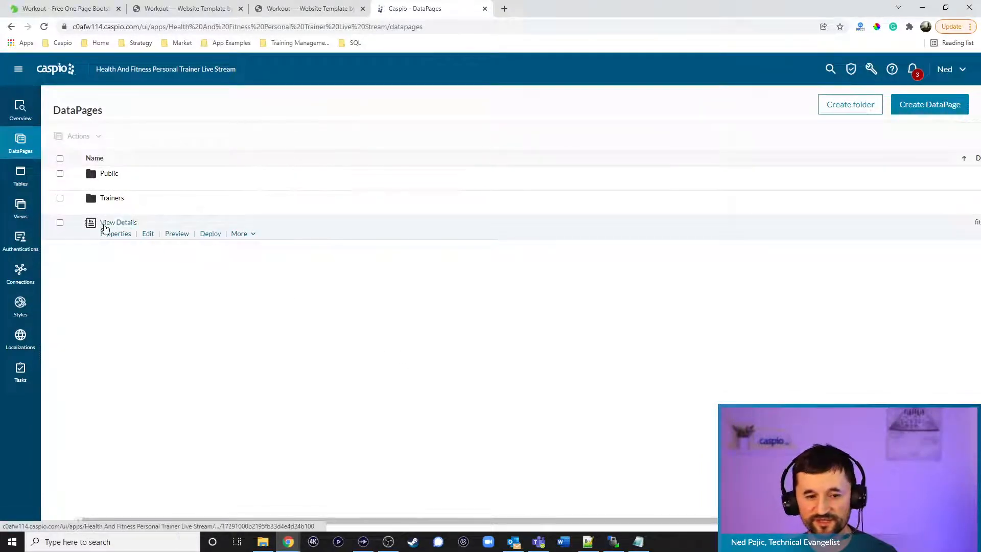
pyautogui.click(61, 223)
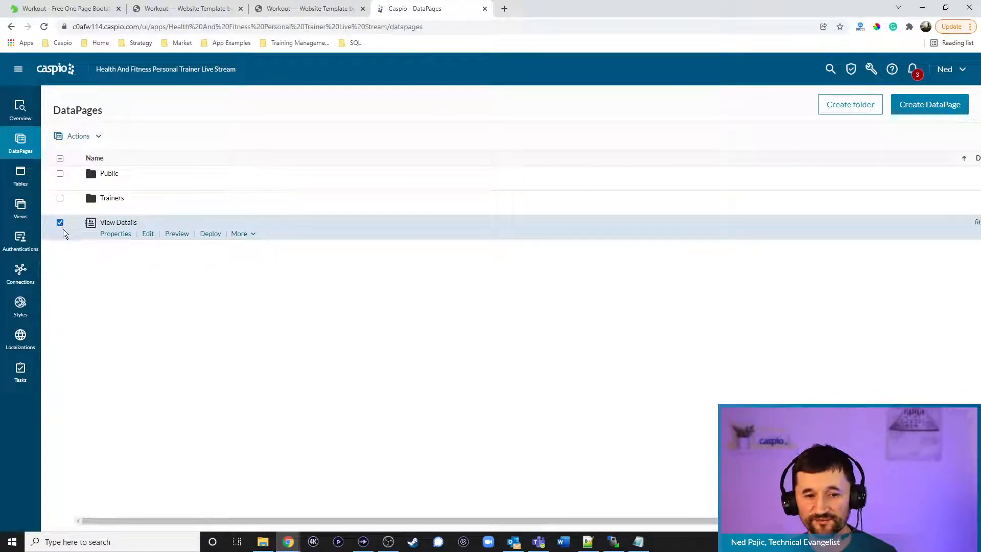
pyautogui.click(241, 233)
pyautogui.click(251, 298)
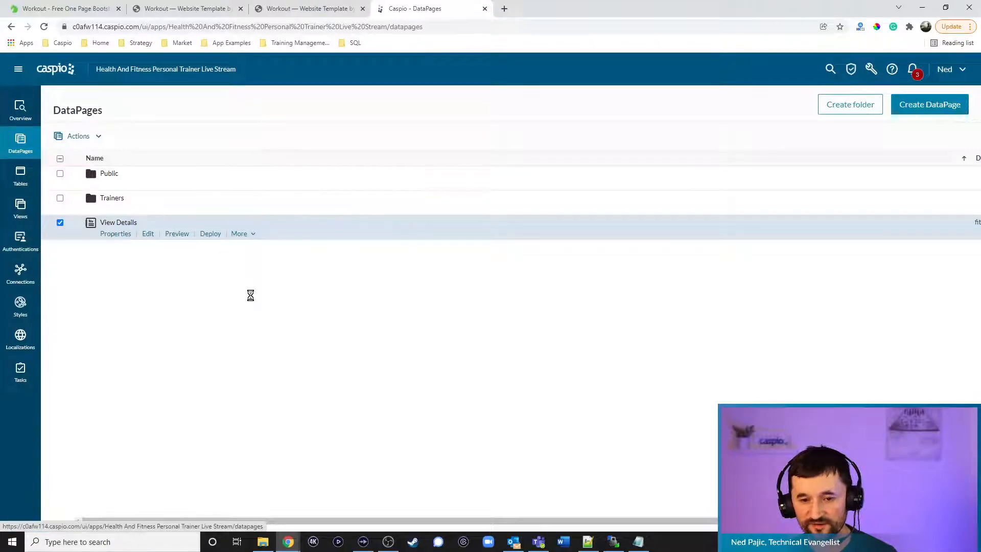
pyautogui.click(364, 273)
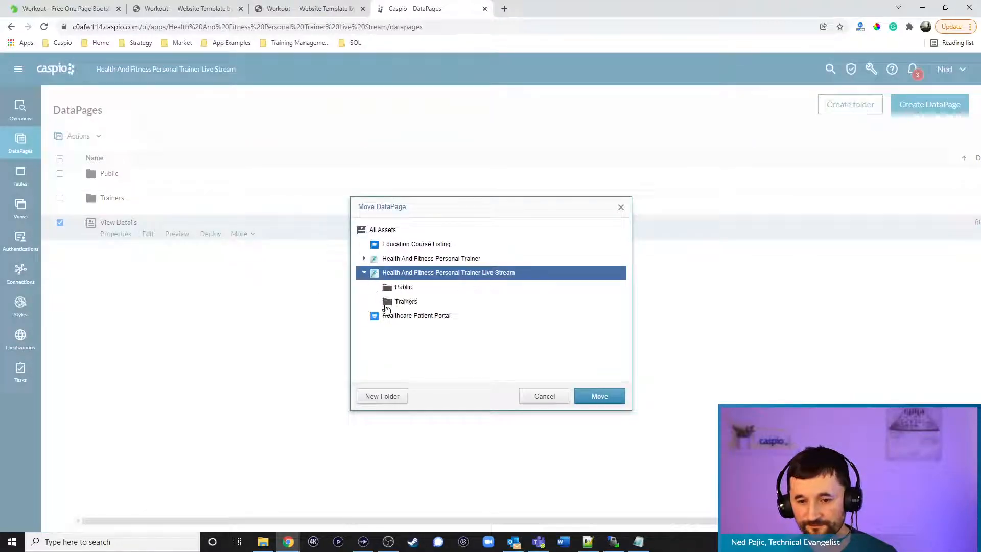
pyautogui.click(405, 301)
pyautogui.click(587, 397)
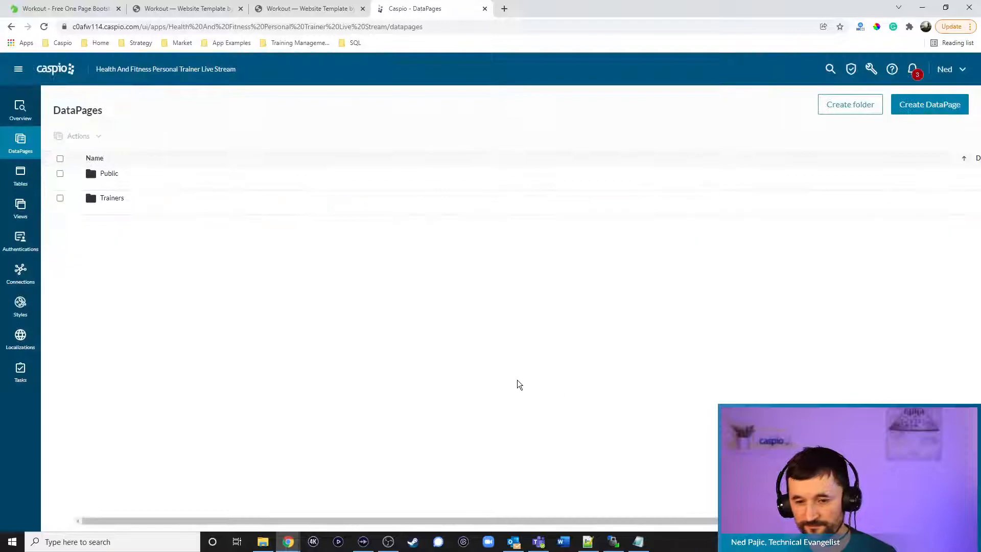
pyautogui.click(112, 200)
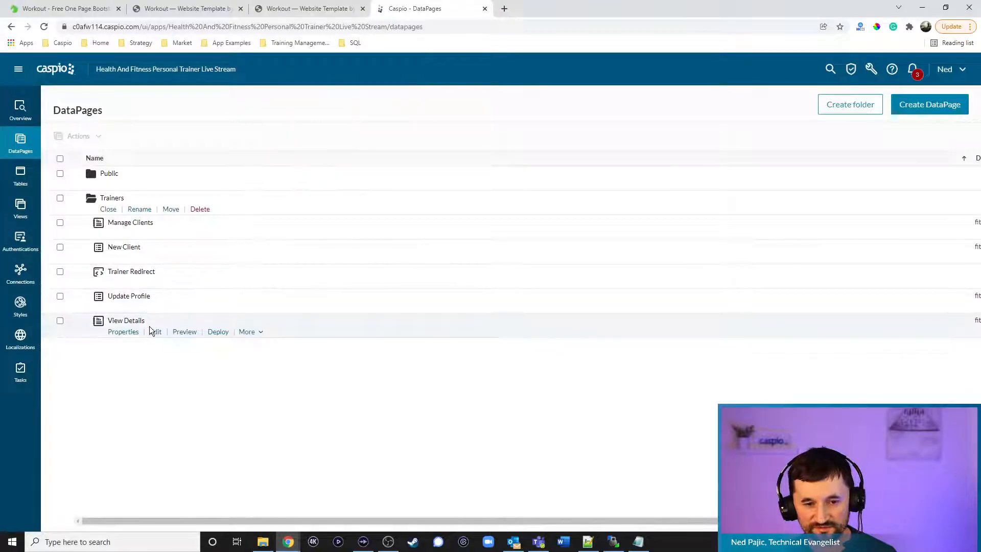
# Enable deployment for View Details and copy its embed code
pyautogui.click(218, 332)
pyautogui.click(438, 190)
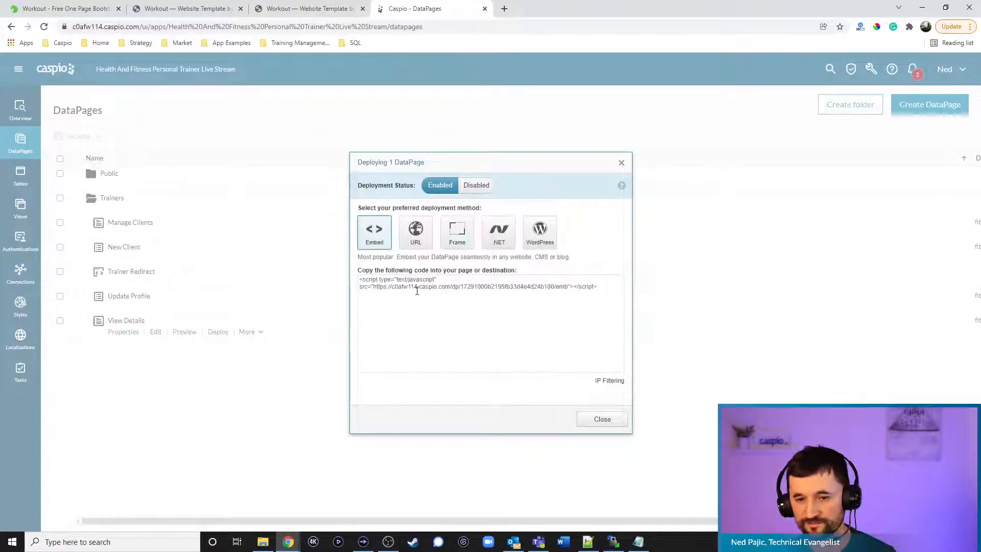
pyautogui.click(416, 285)
pyautogui.hotkey('ctrl', 'c')
pyautogui.click(603, 419)
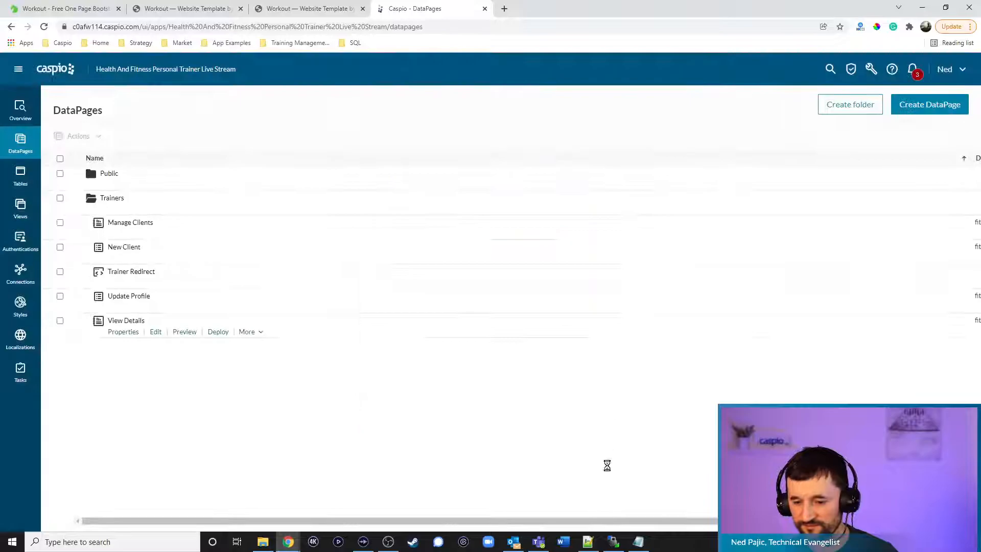
pyautogui.click(588, 542)
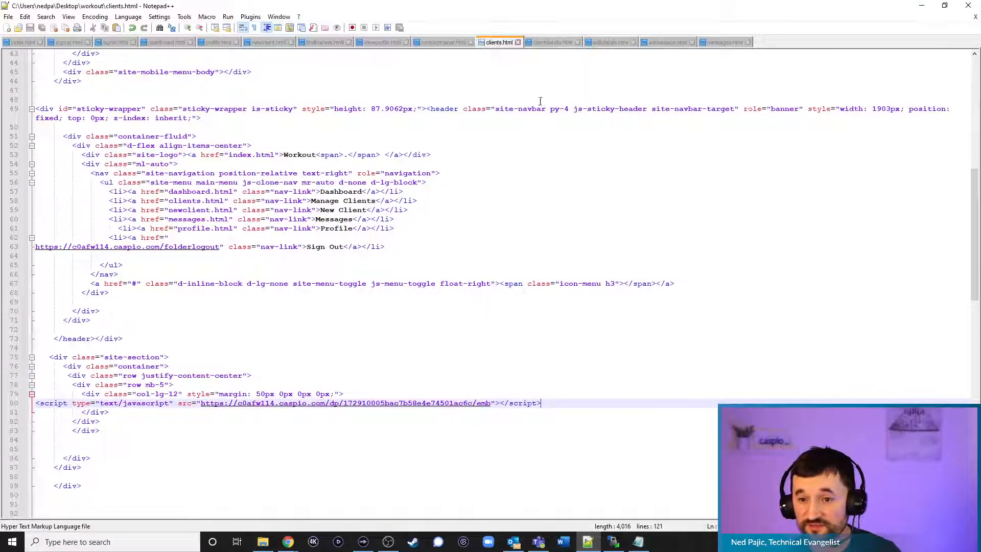
# Replace the CLIENT DETAILS DEPLOY CODE placeholder in clientdetails.html with the embed script and save
pyautogui.click(551, 44)
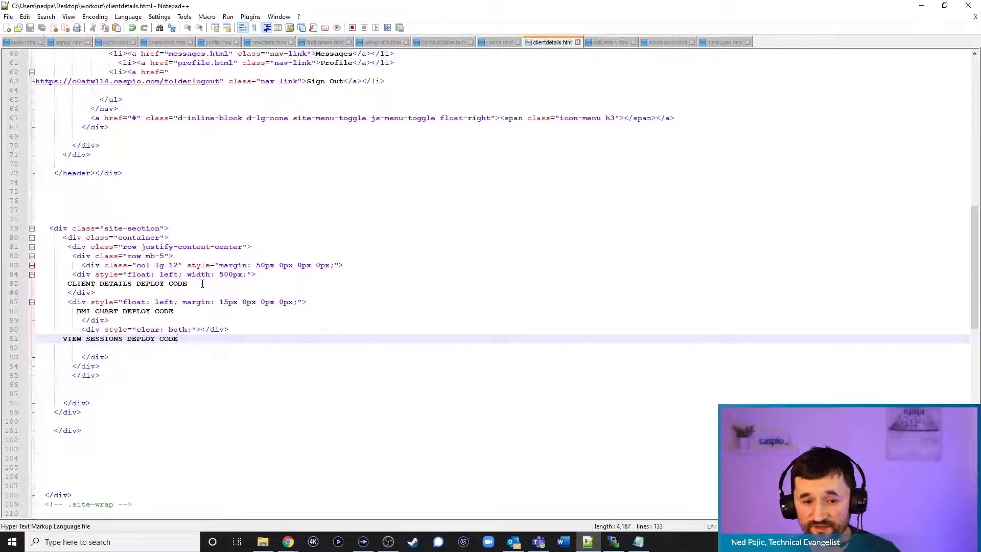
pyautogui.moveTo(203, 284); pyautogui.dragTo(68, 285)
pyautogui.hotkey('ctrl', 'v')
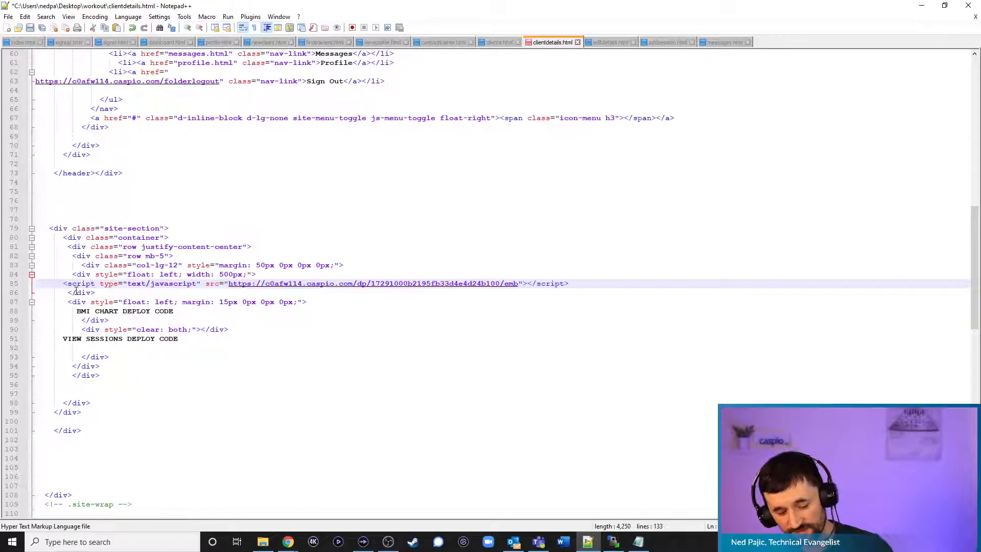
pyautogui.hotkey('ctrl', 's')
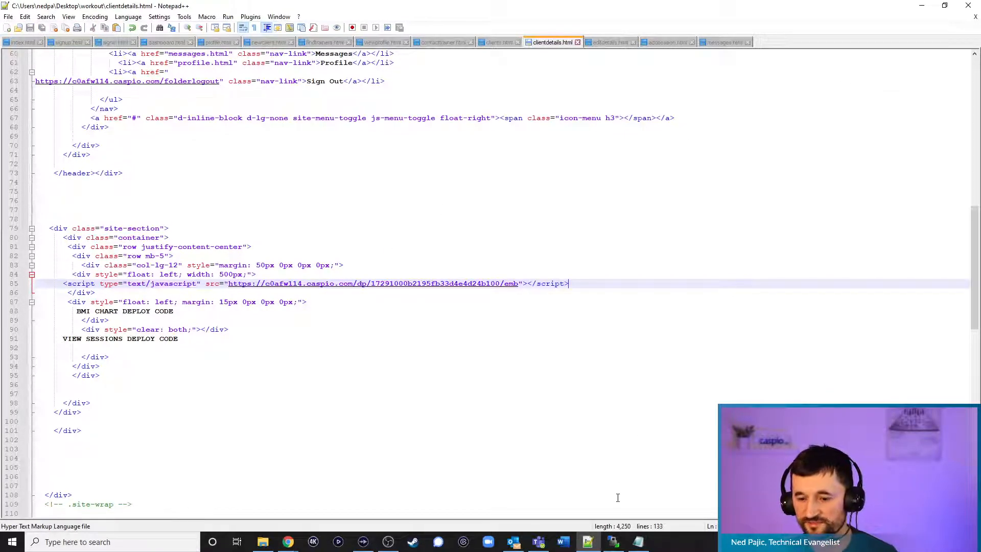
# Upload clientdetails.html to the remote workout folder in WinSCP, overwriting the server copy
pyautogui.click(609, 545)
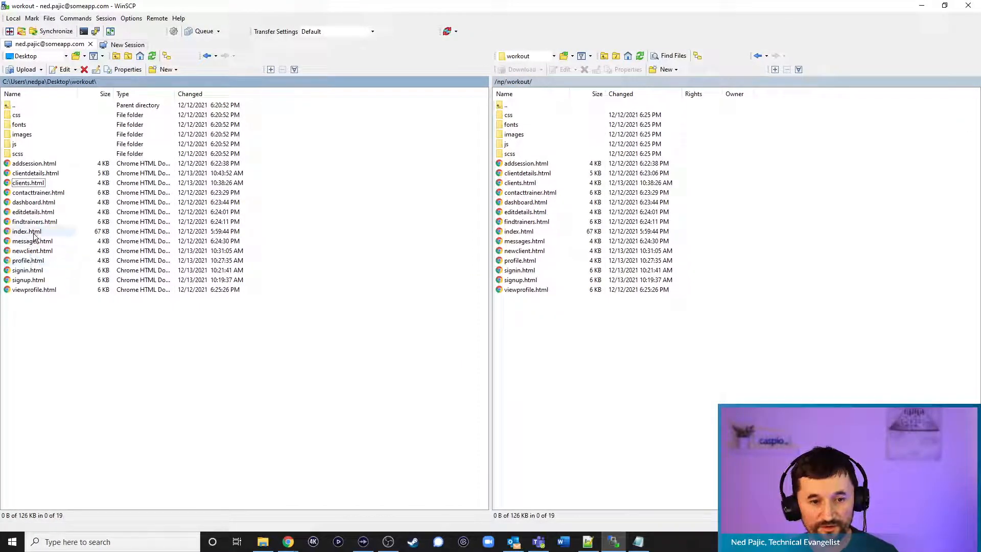
pyautogui.moveTo(35, 174); pyautogui.dragTo(577, 333)
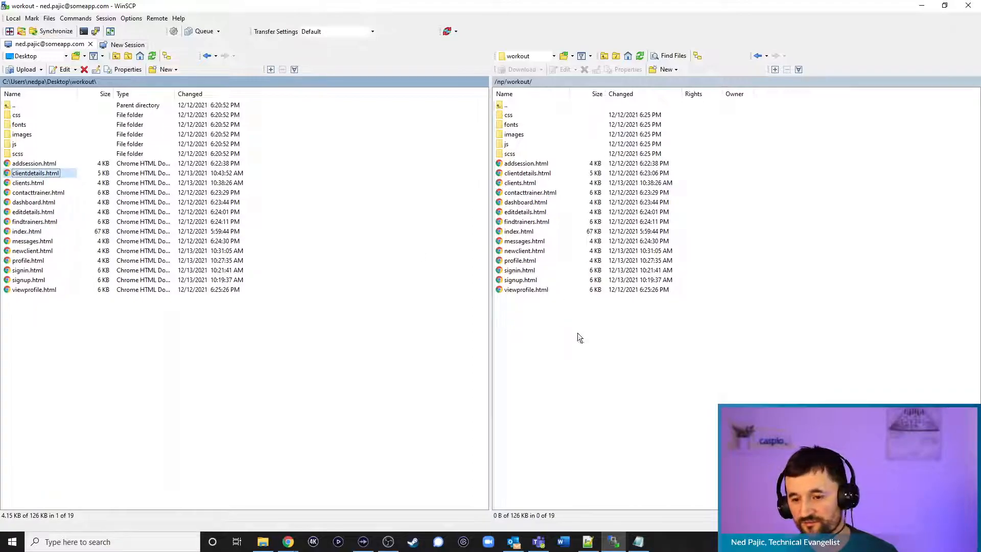
pyautogui.click(467, 307)
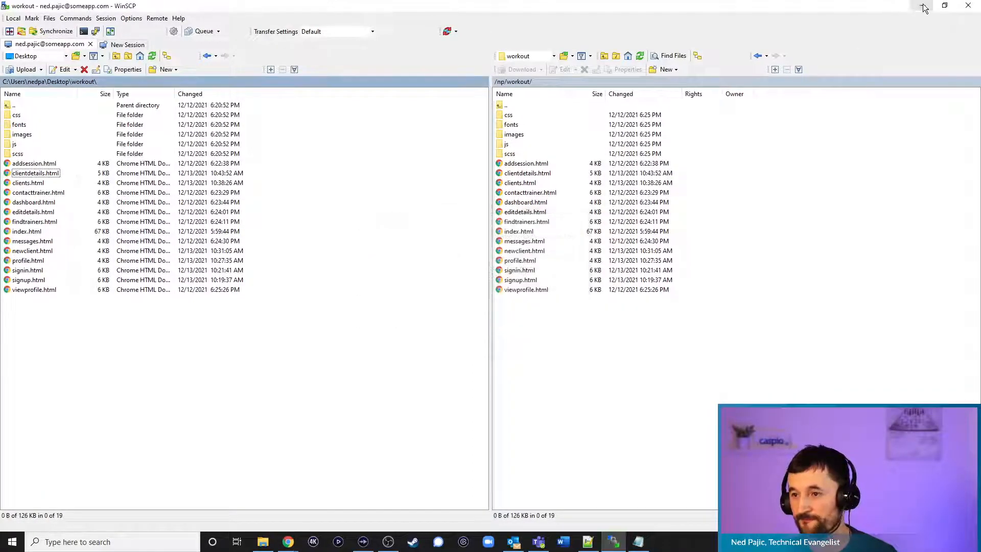
pyautogui.click(920, 7)
# Reload the live clientdetails.html page in Chrome
pyautogui.click(920, 7)
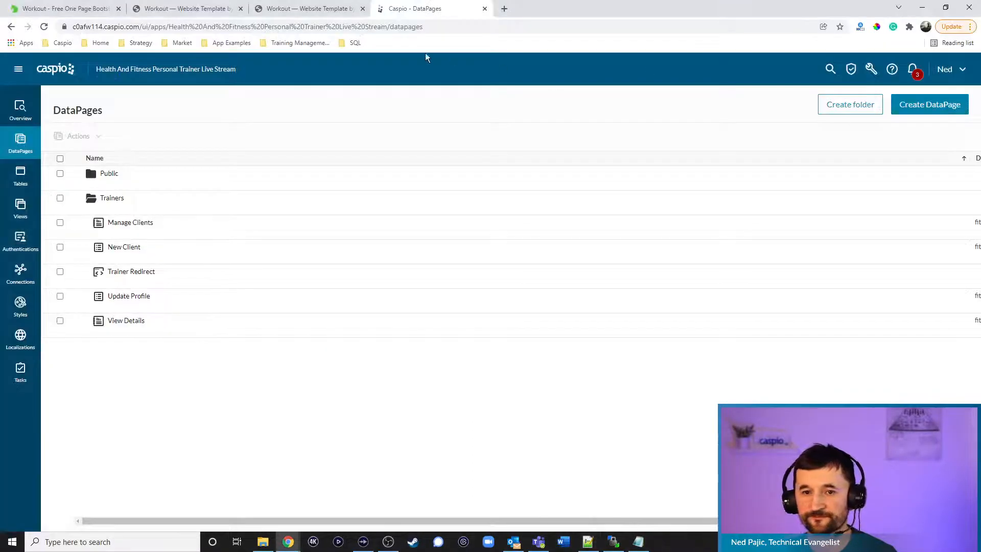
pyautogui.click(309, 8)
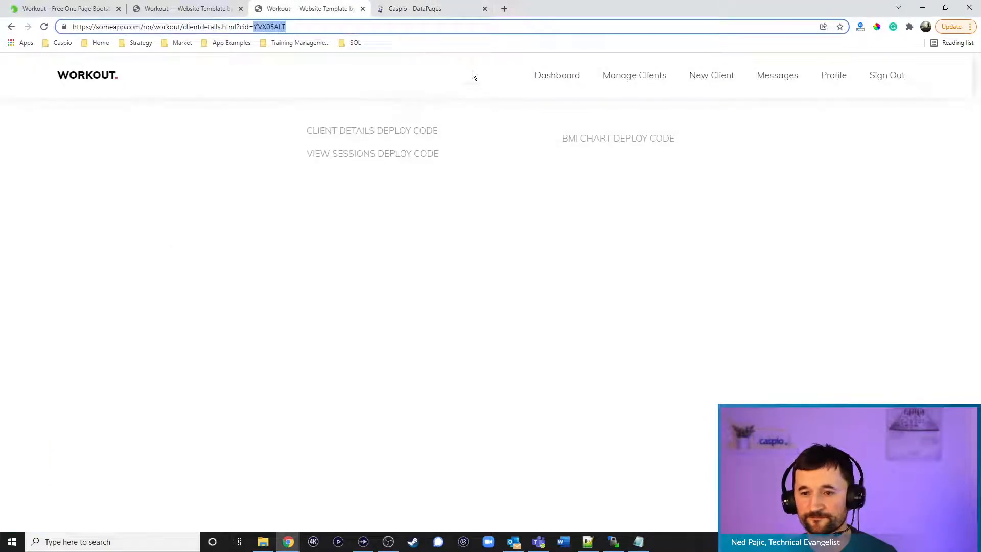
pyautogui.click(44, 26)
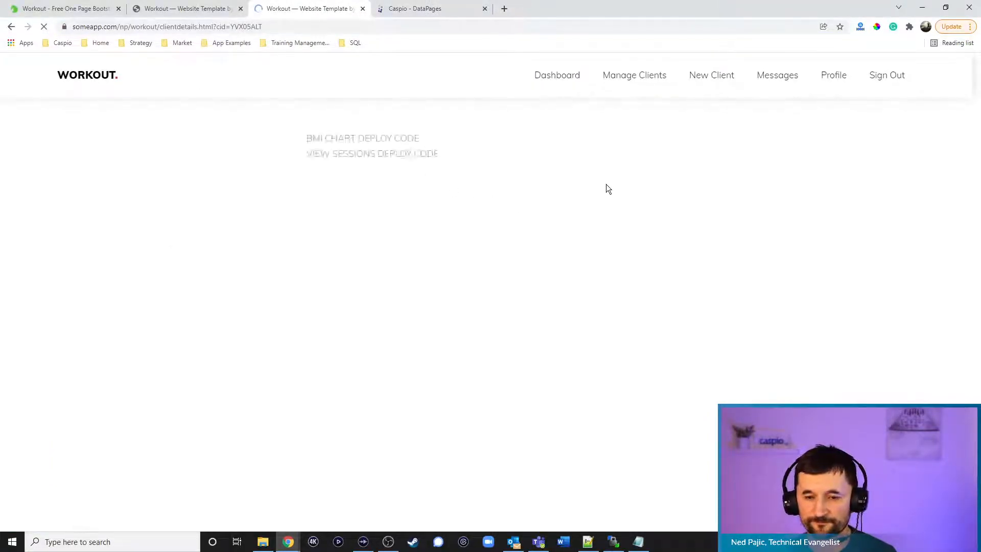
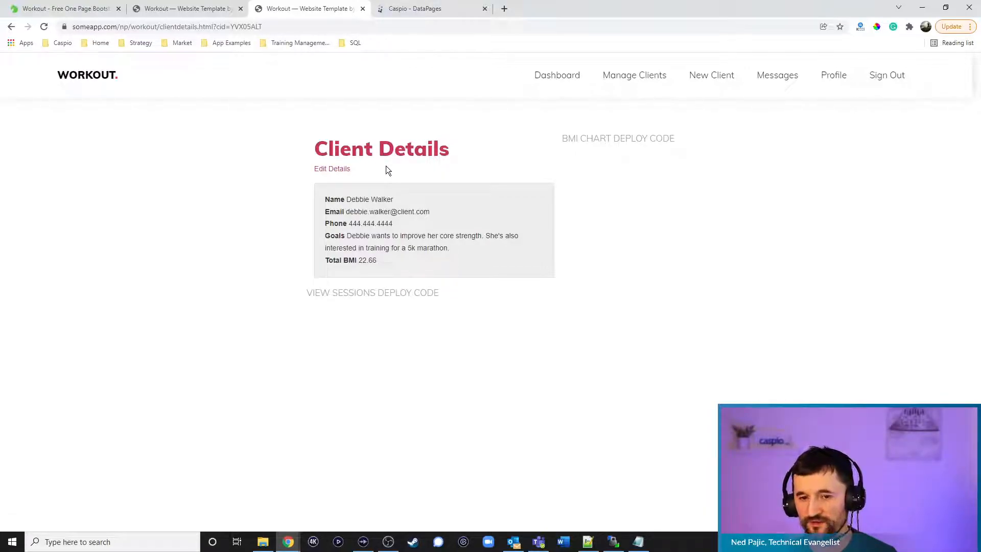
# Open the client's Edit Details page on the Workout site, then return to the Caspio DataPages list
pyautogui.click(336, 171)
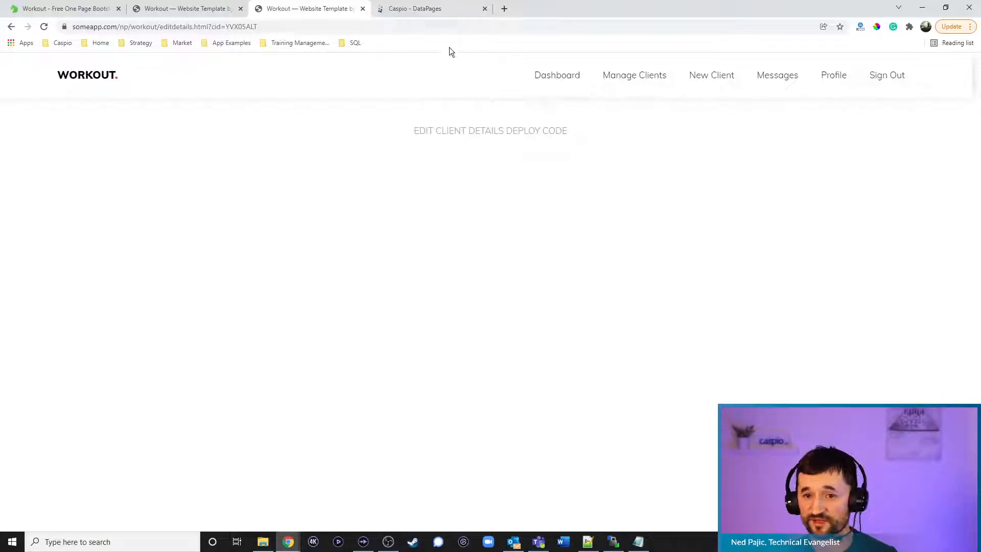
pyautogui.click(435, 9)
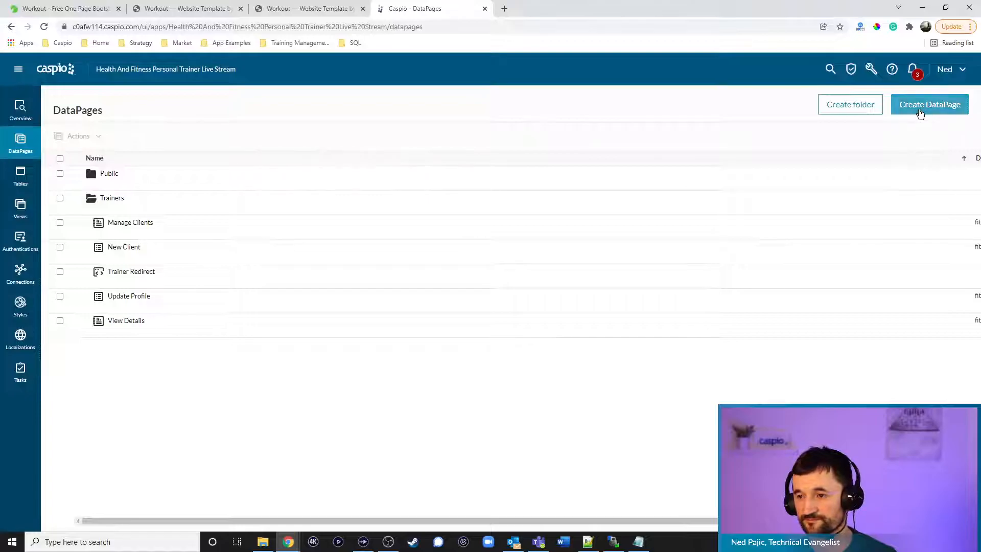
# Start a new Details report DataPage
pyautogui.click(920, 112)
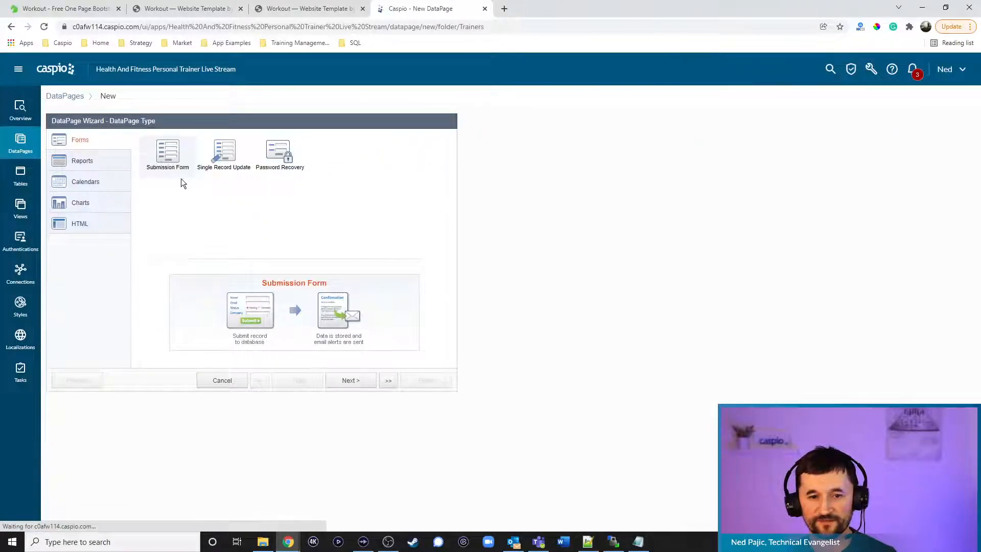
pyautogui.click(77, 162)
pyautogui.click(332, 156)
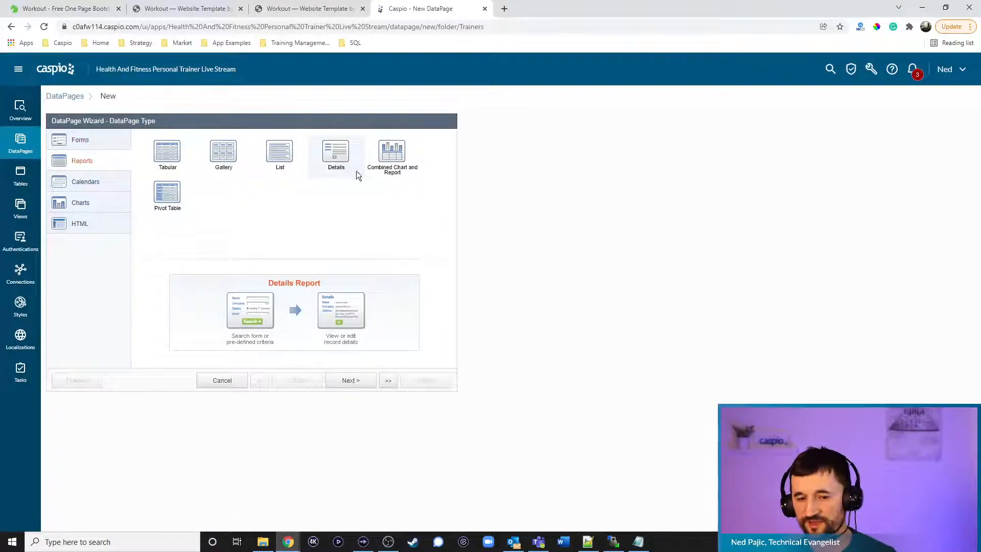
pyautogui.click(350, 381)
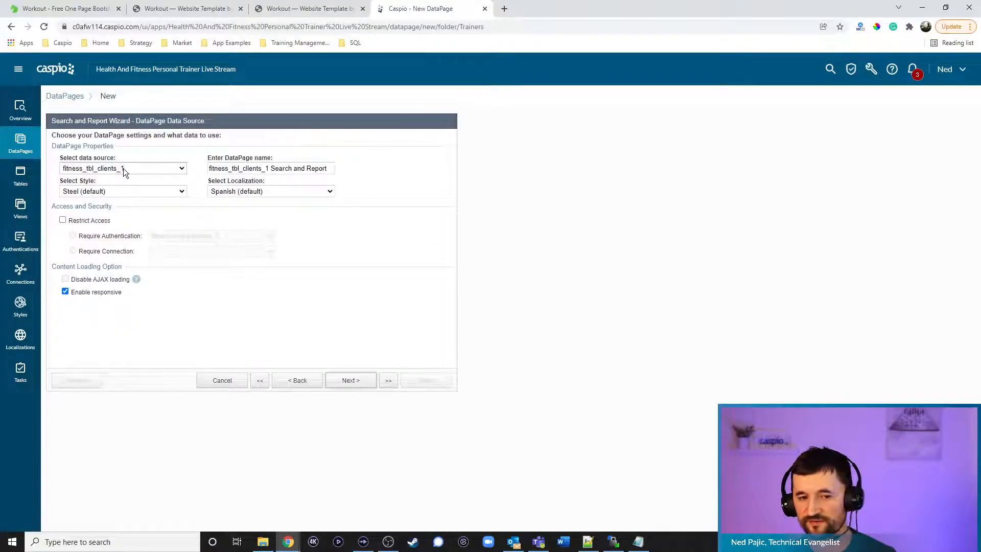
# Name it 'Edit Client Details' with the client detail style, English, and login-restricted access
pyautogui.moveTo(332, 168); pyautogui.dragTo(72, 170)
pyautogui.write('Edit Client Details')
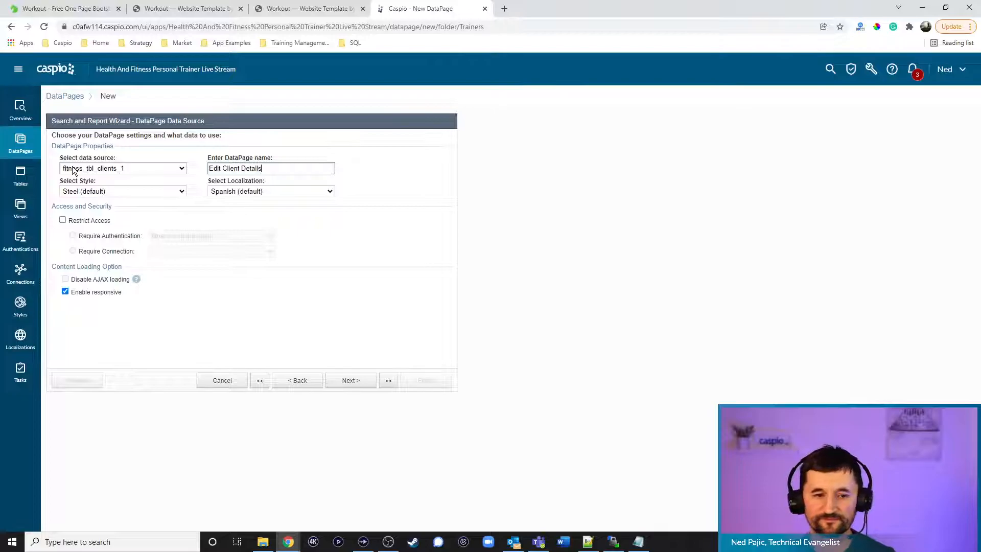
pyautogui.click(93, 191)
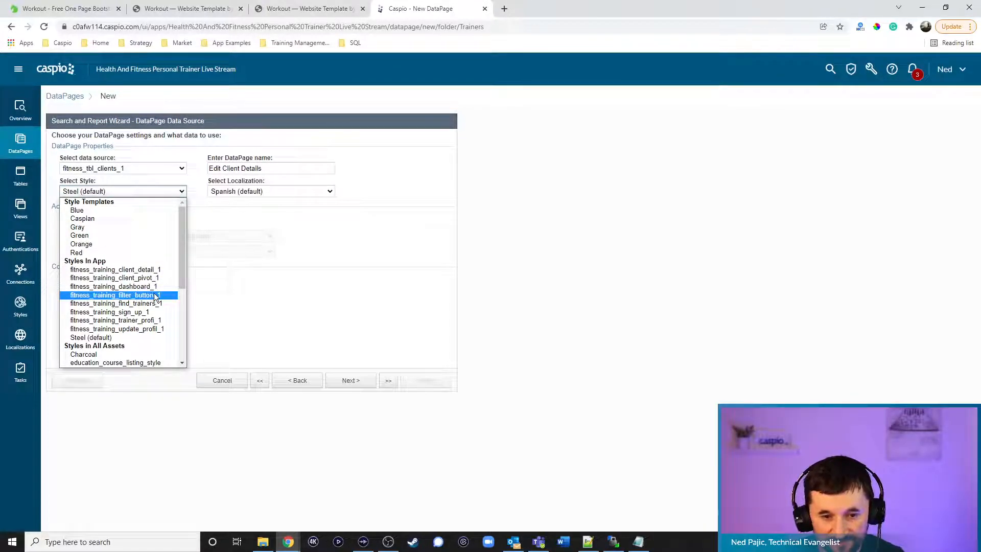
pyautogui.click(145, 271)
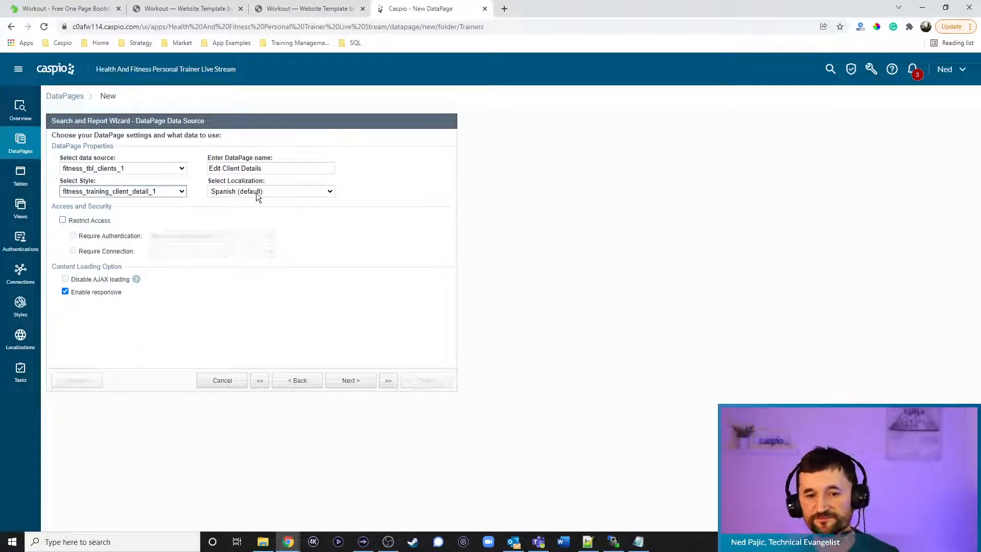
pyautogui.click(255, 192)
pyautogui.click(250, 227)
pyautogui.click(99, 221)
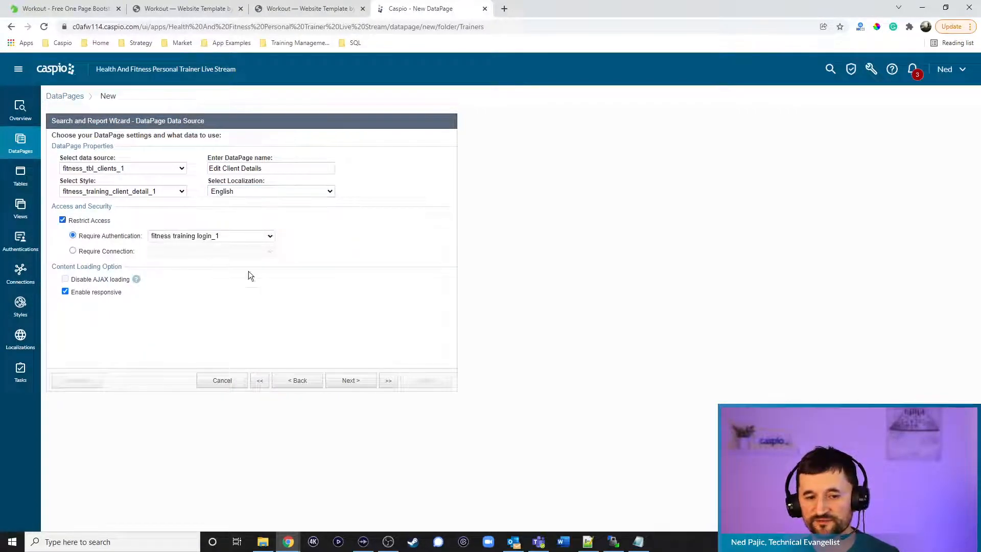
pyautogui.click(351, 381)
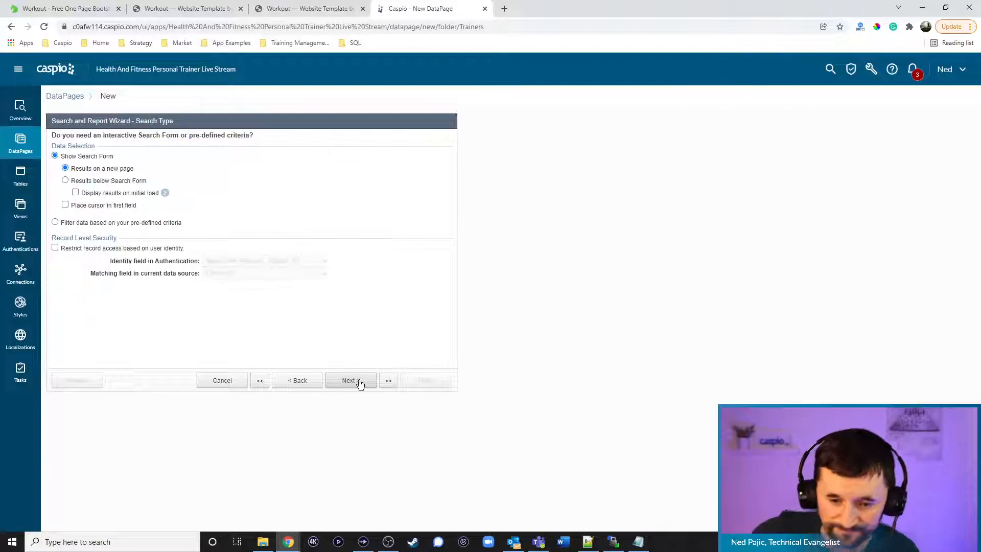
# Filter by pre-defined criteria, using Client_ID as the filter field
pyautogui.click(118, 223)
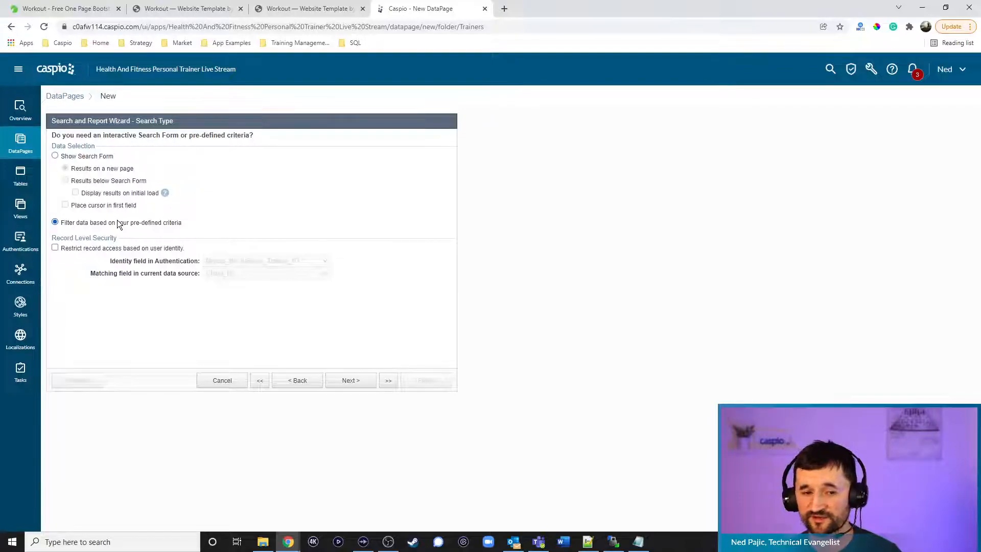
pyautogui.click(346, 381)
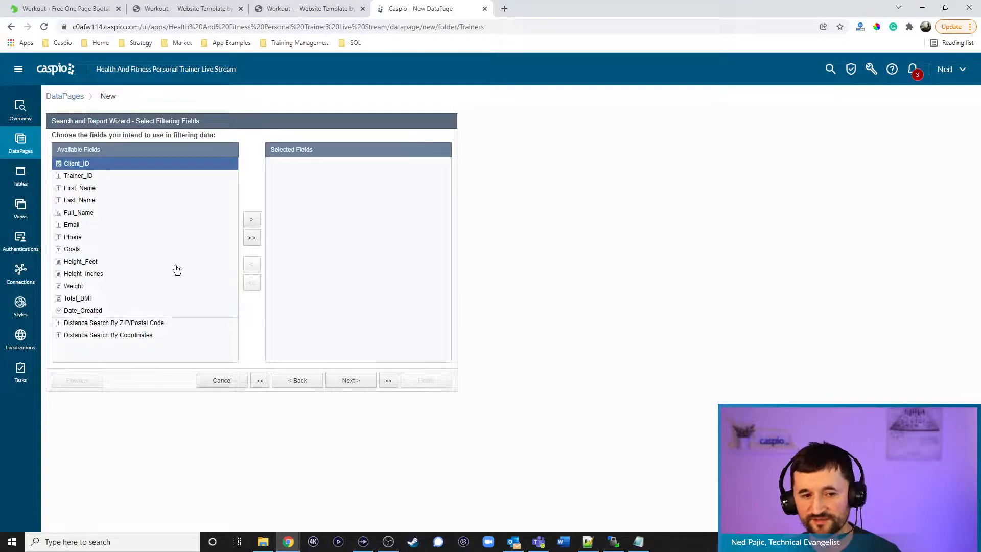
pyautogui.click(251, 219)
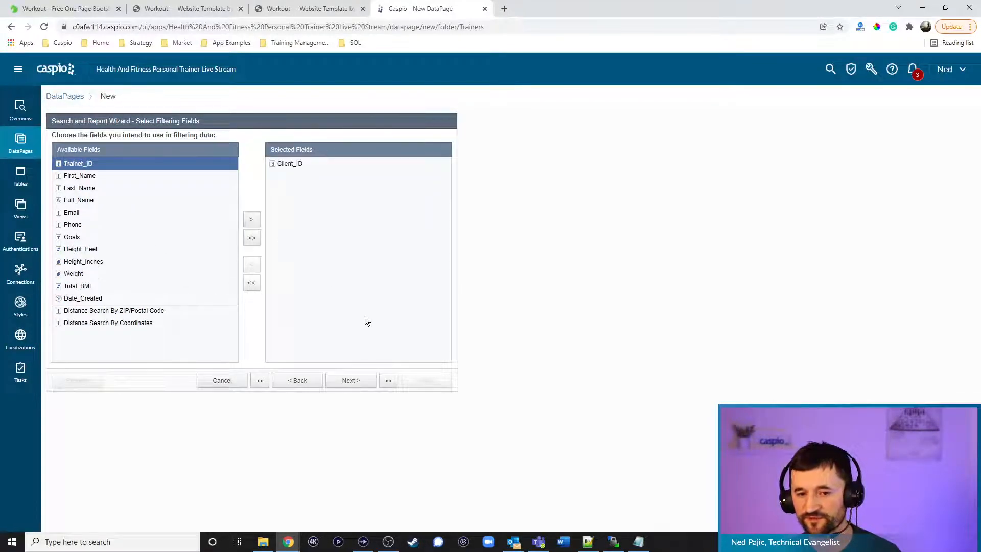
pyautogui.click(361, 380)
pyautogui.click(231, 169)
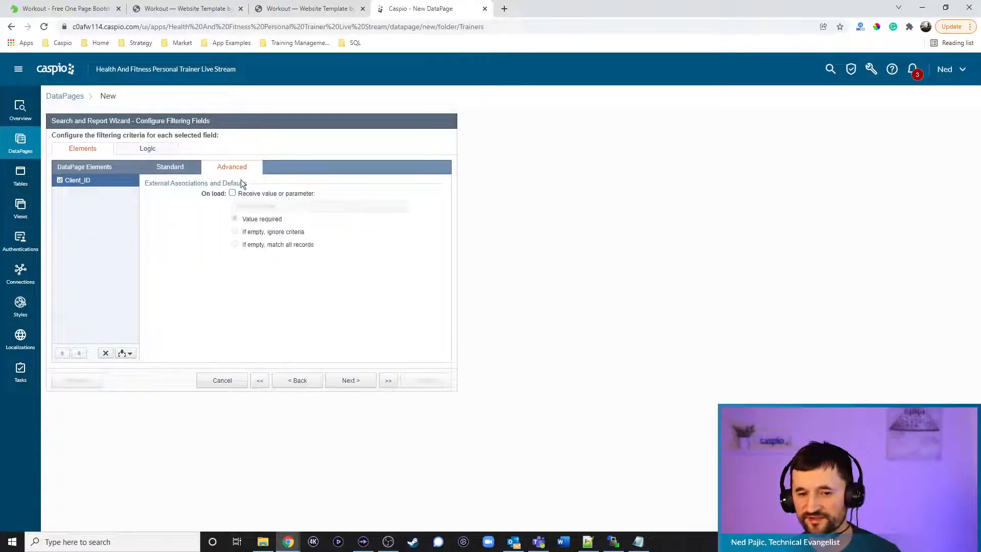
pyautogui.click(255, 205)
pyautogui.click(271, 222)
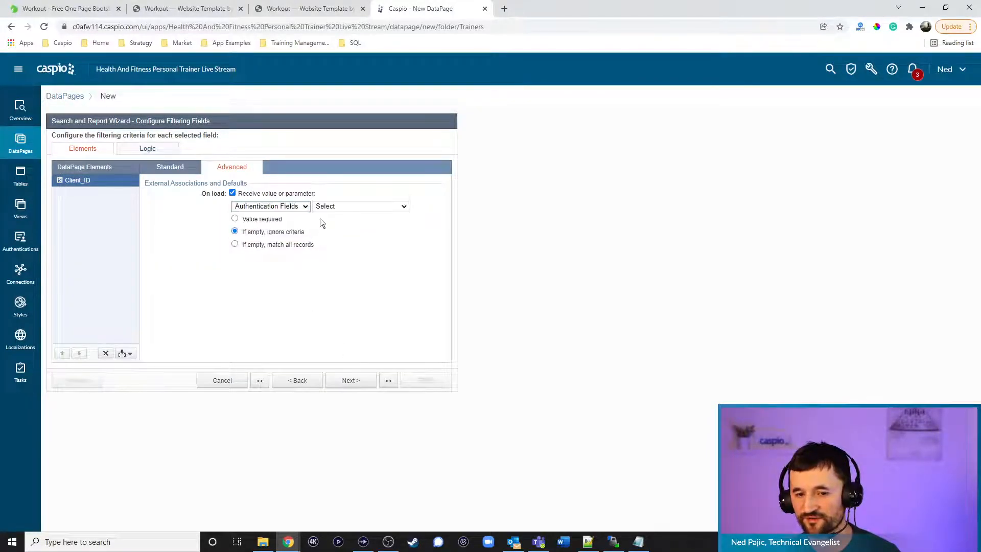
pyautogui.click(320, 206)
pyautogui.click(279, 206)
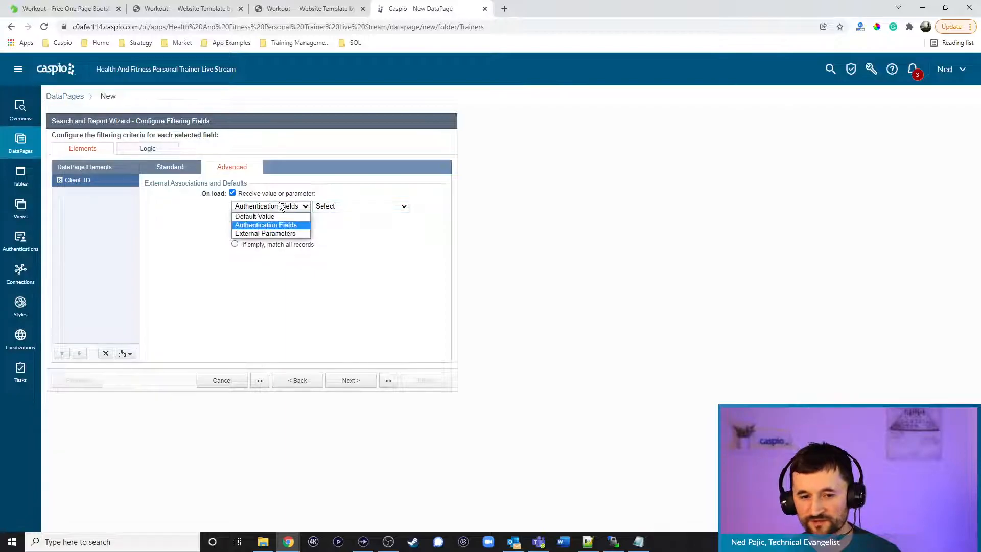
pyautogui.click(277, 233)
pyautogui.moveTo(322, 206); pyautogui.dragTo(348, 208)
pyautogui.write('cid')
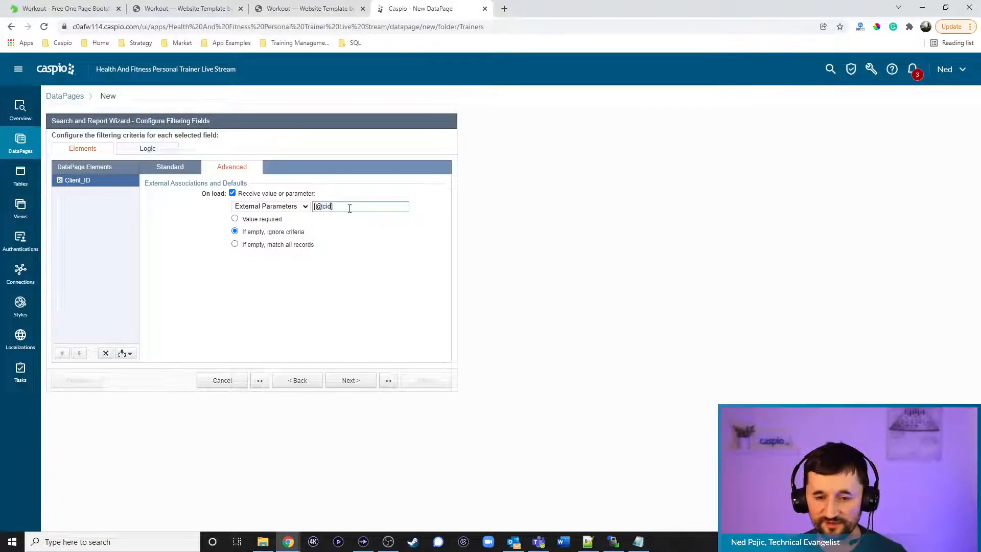
pyautogui.click(235, 219)
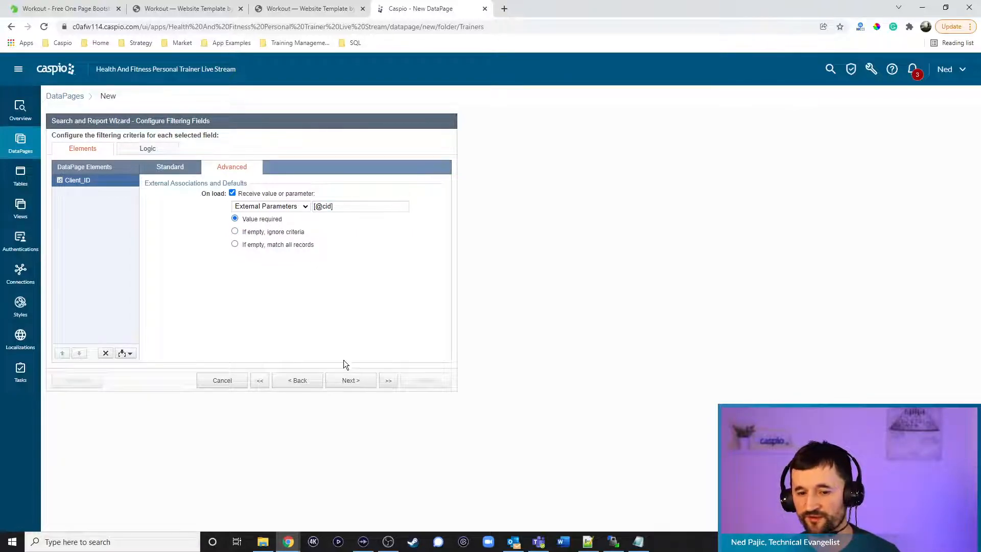
pyautogui.click(348, 381)
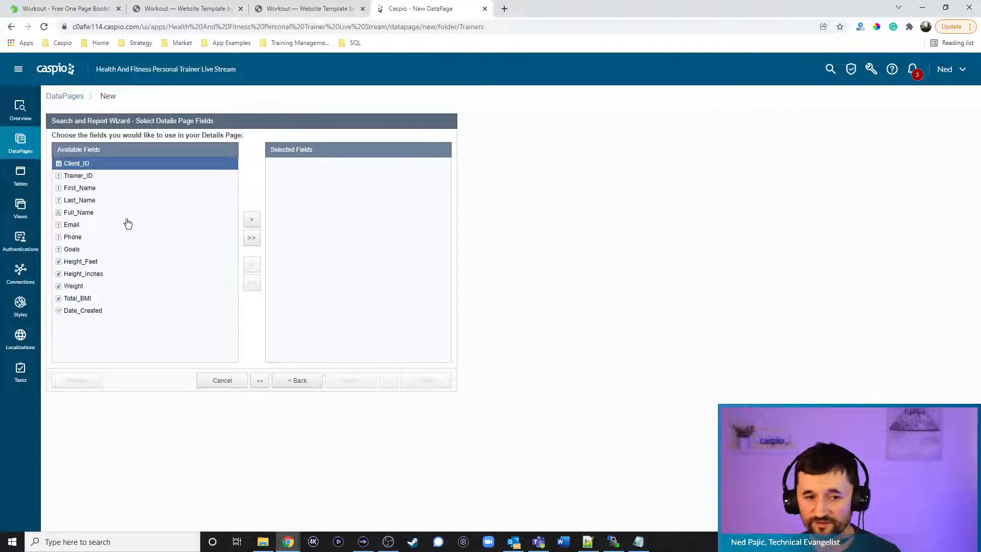
# Add First_Name, Last_Name, Email, Phone, Goals, Height_Feet, Height_Inches, Weight and Total_BMI to the details page
pyautogui.click(88, 190)
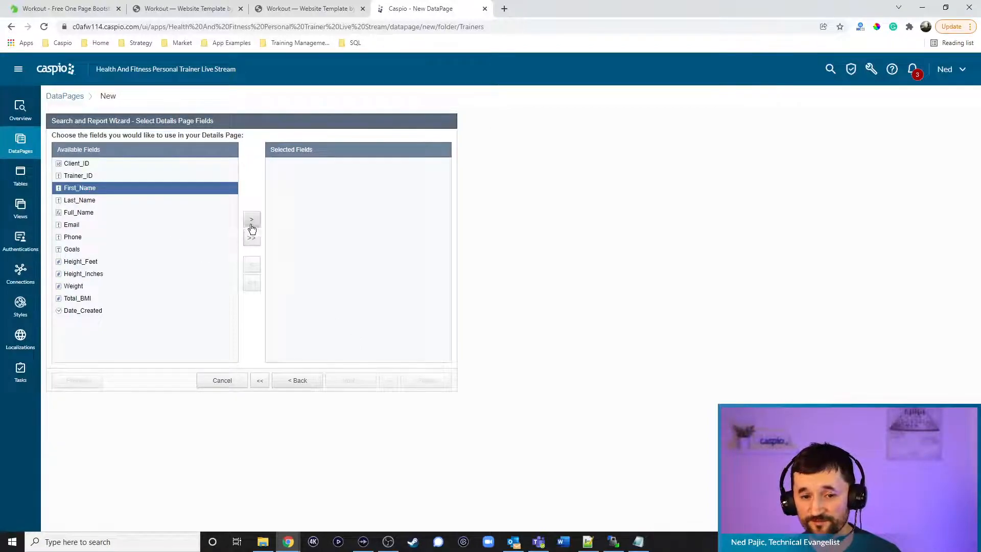
pyautogui.click(251, 220)
pyautogui.click(252, 220)
pyautogui.click(105, 200)
pyautogui.click(251, 220)
pyautogui.click(252, 221)
pyautogui.click(252, 221)
pyautogui.click(251, 221)
pyautogui.click(252, 220)
pyautogui.click(252, 221)
pyautogui.click(251, 220)
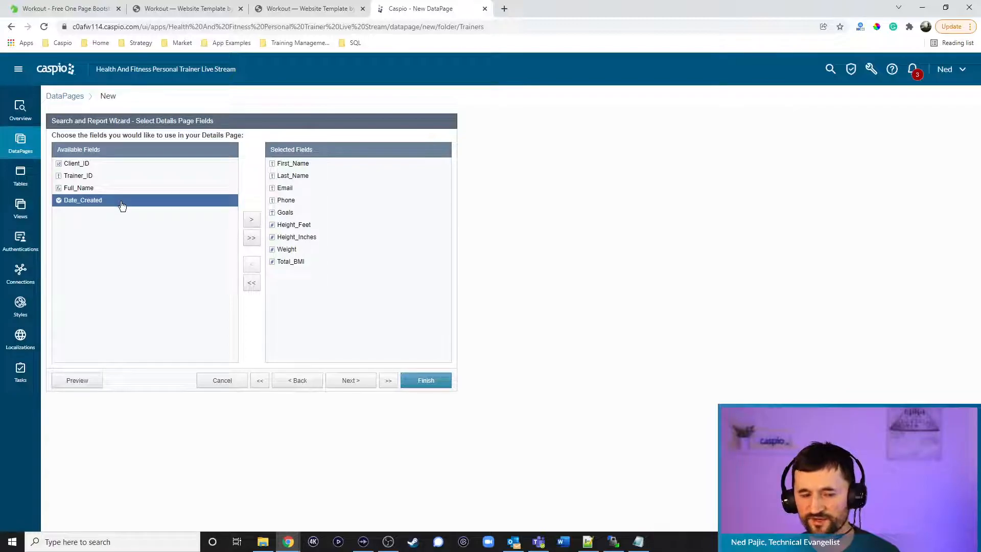
pyautogui.click(358, 381)
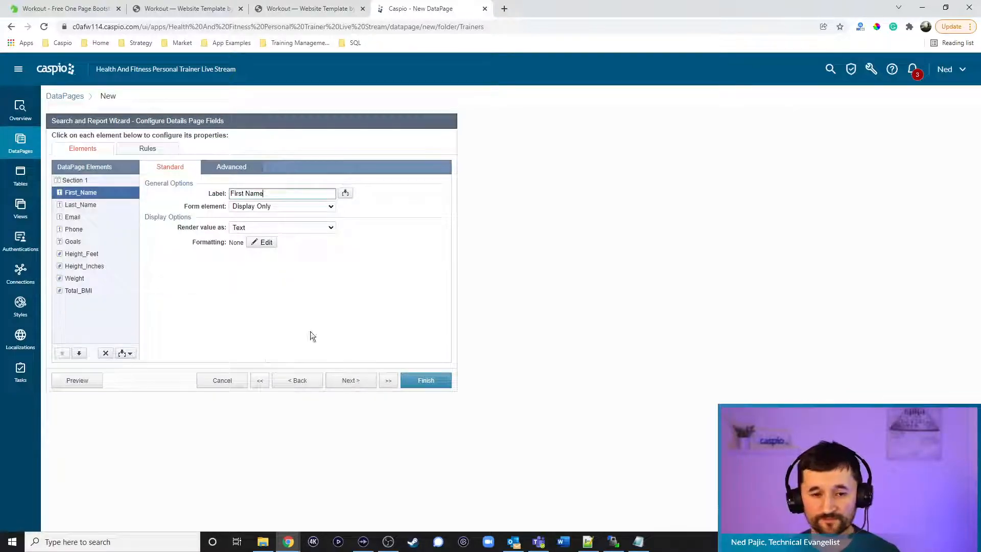
# Make First_Name, Last_Name and Phone text fields, Email an email input, Goals a text area
pyautogui.click(246, 206)
pyautogui.click(253, 223)
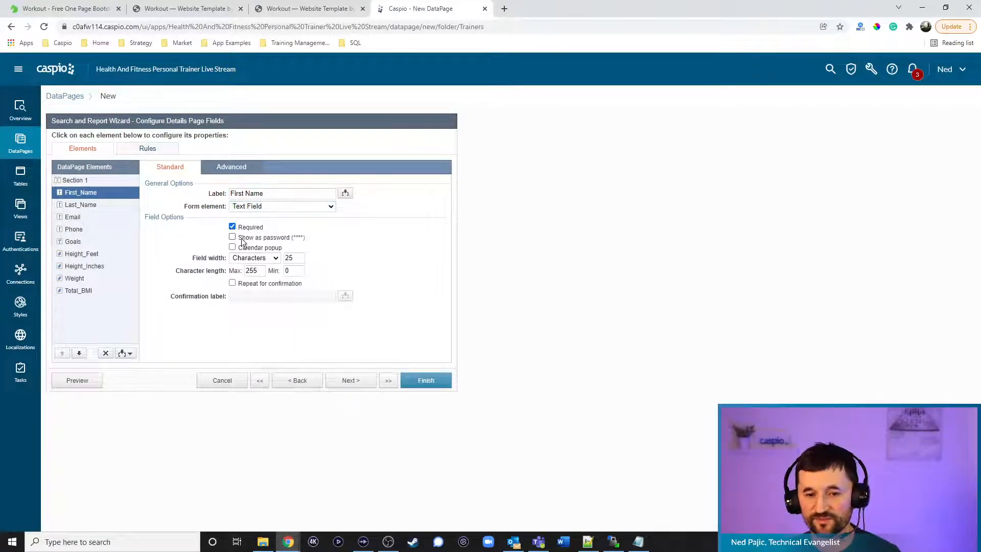
pyautogui.click(117, 205)
pyautogui.click(249, 206)
pyautogui.click(253, 226)
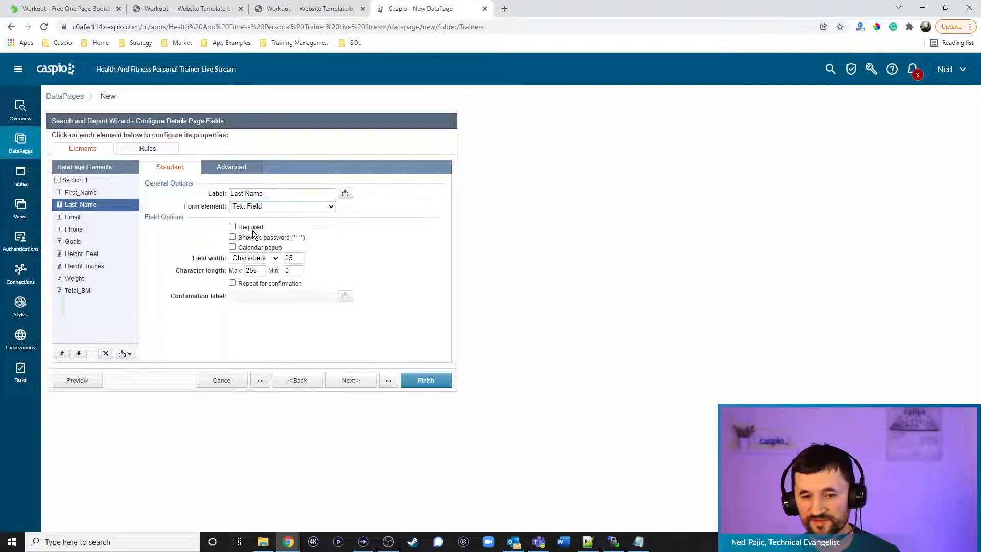
pyautogui.click(127, 218)
pyautogui.click(260, 206)
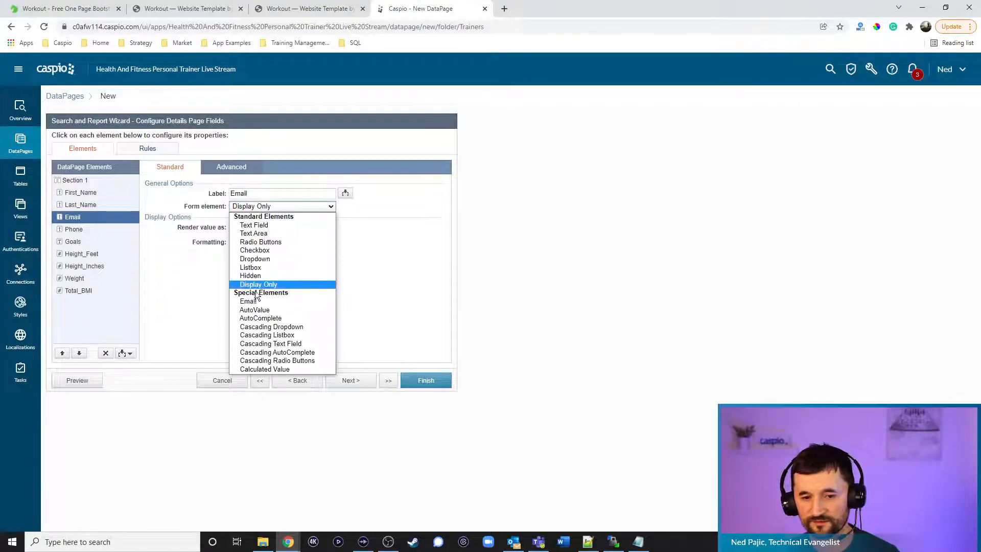
pyautogui.click(250, 301)
pyautogui.click(100, 230)
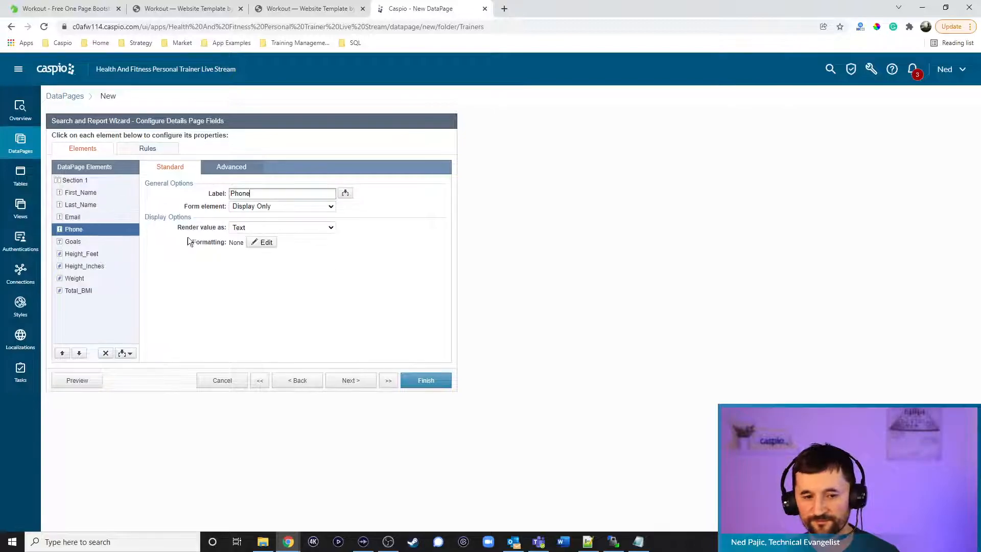
pyautogui.click(250, 206)
pyautogui.click(256, 222)
pyautogui.click(103, 241)
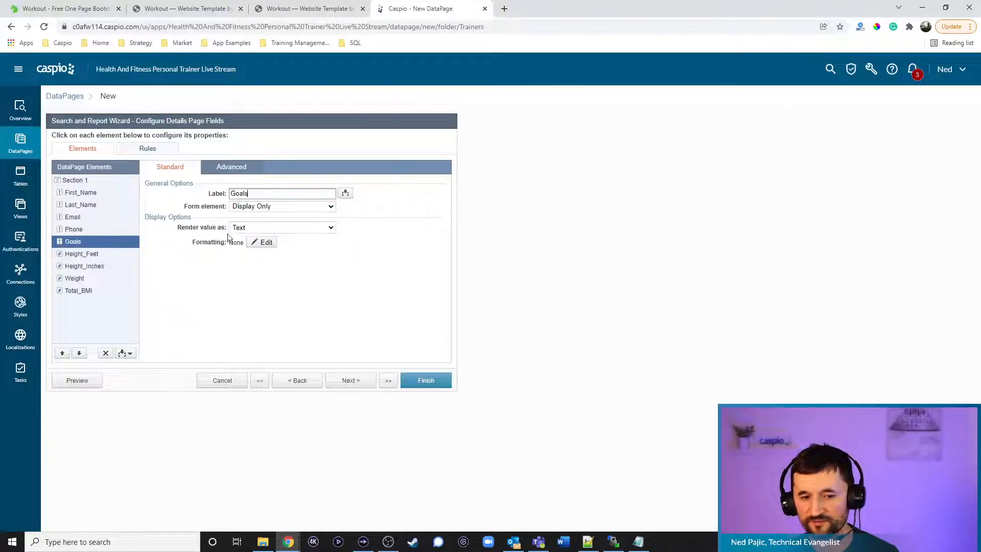
pyautogui.click(281, 206)
pyautogui.click(256, 231)
# Make Height_Feet, Height_Inches and Weight text fields and Total_BMI a calculated value
pyautogui.click(102, 254)
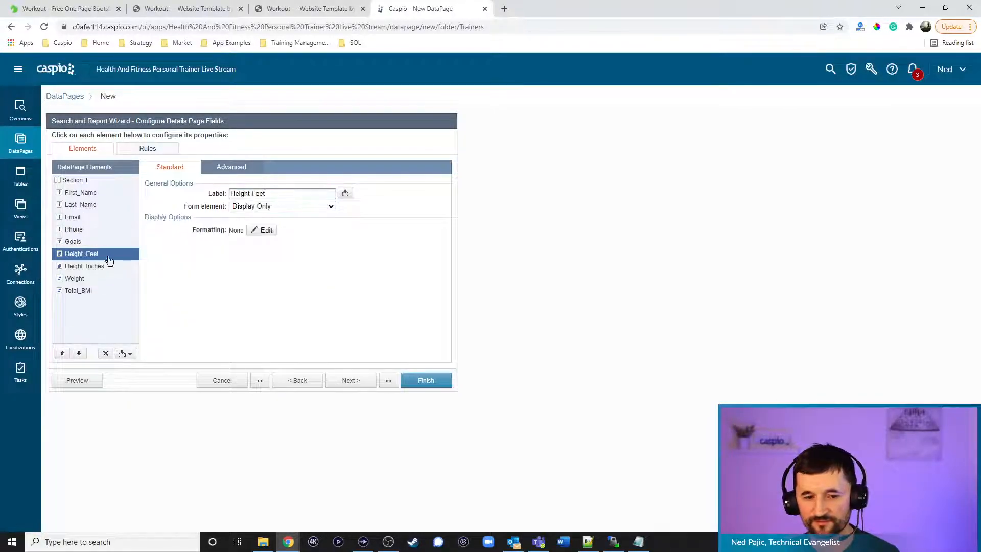
pyautogui.click(250, 206)
pyautogui.click(256, 221)
pyautogui.click(99, 266)
pyautogui.click(250, 206)
pyautogui.click(256, 225)
pyautogui.click(92, 278)
pyautogui.click(250, 206)
pyautogui.click(254, 225)
pyautogui.click(89, 291)
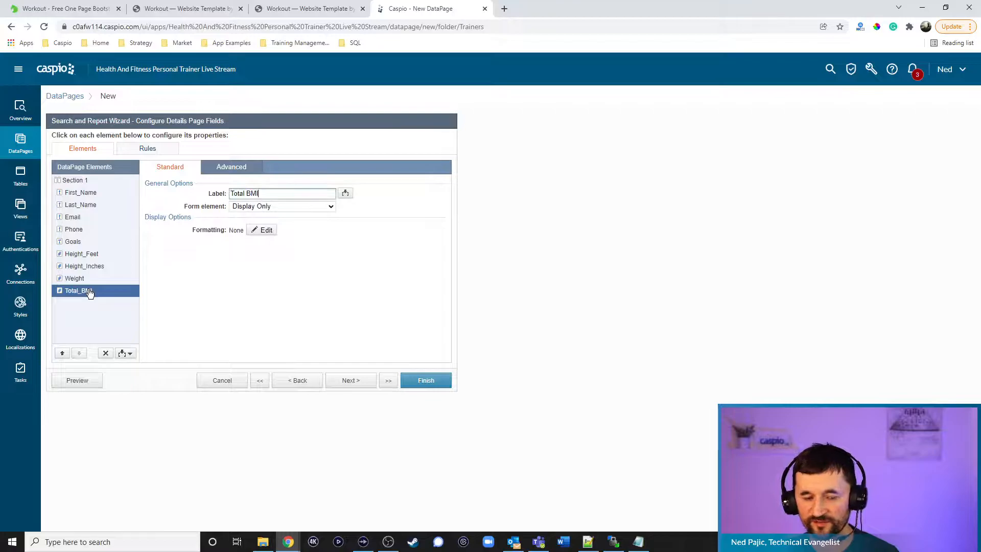
pyautogui.click(262, 207)
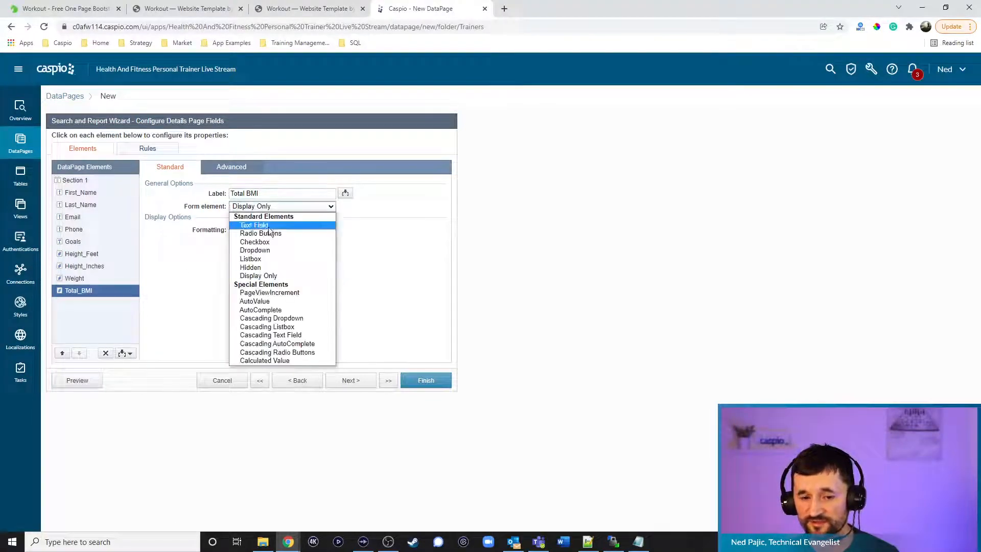
pyautogui.click(265, 361)
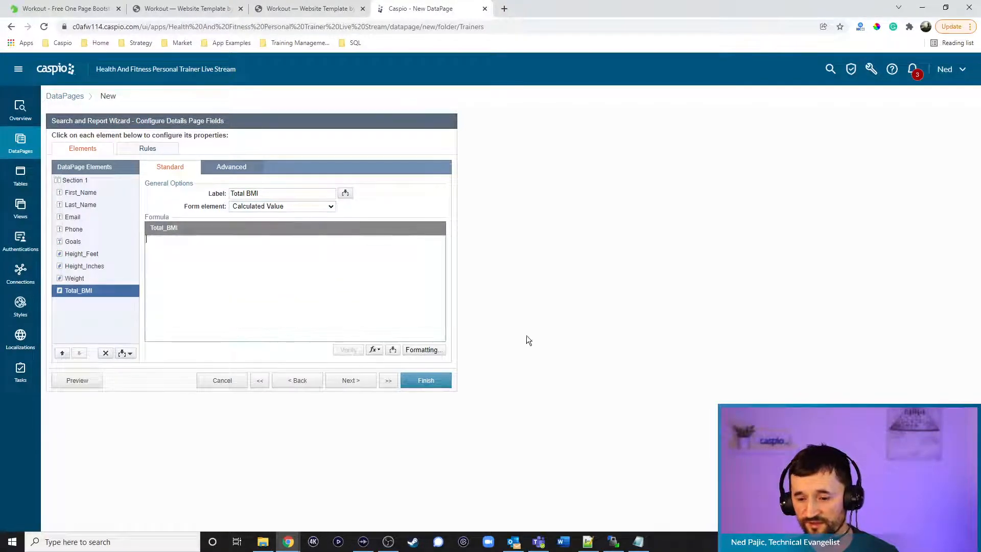
# Paste the BMI formula from the Fitness App notes into Total_BMI's formula box
pyautogui.hotkey('alt', 'Tab')
pyautogui.click(351, 377)
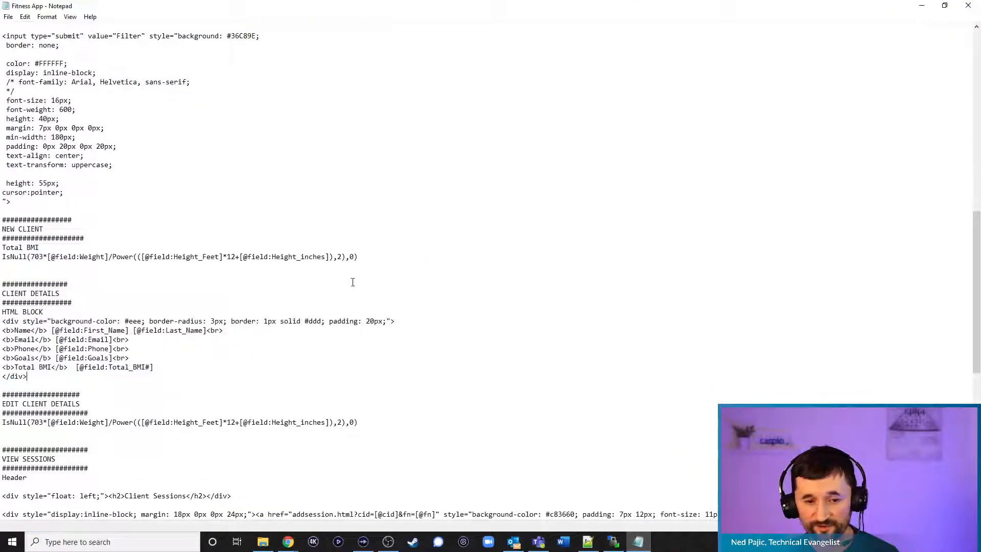
pyautogui.moveTo(368, 257); pyautogui.dragTo(3, 257)
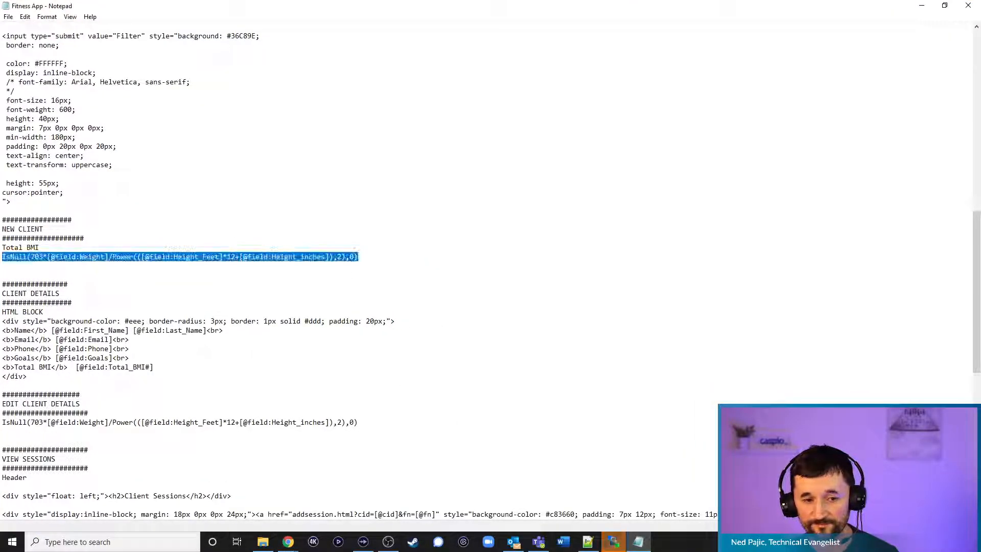
pyautogui.hotkey('ctrl', 'c')
pyautogui.hotkey('alt', 'Tab')
pyautogui.click(276, 264)
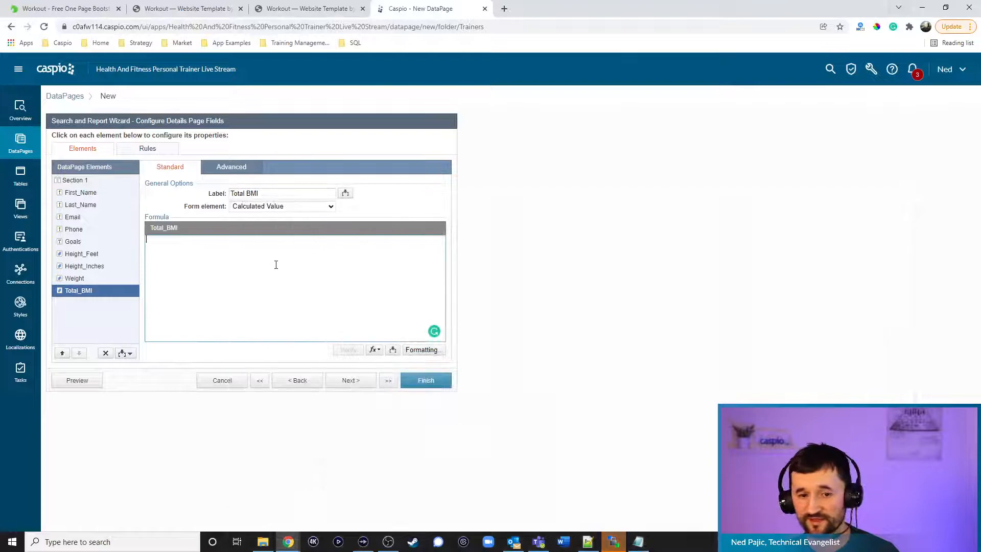
pyautogui.hotkey('ctrl', 'v')
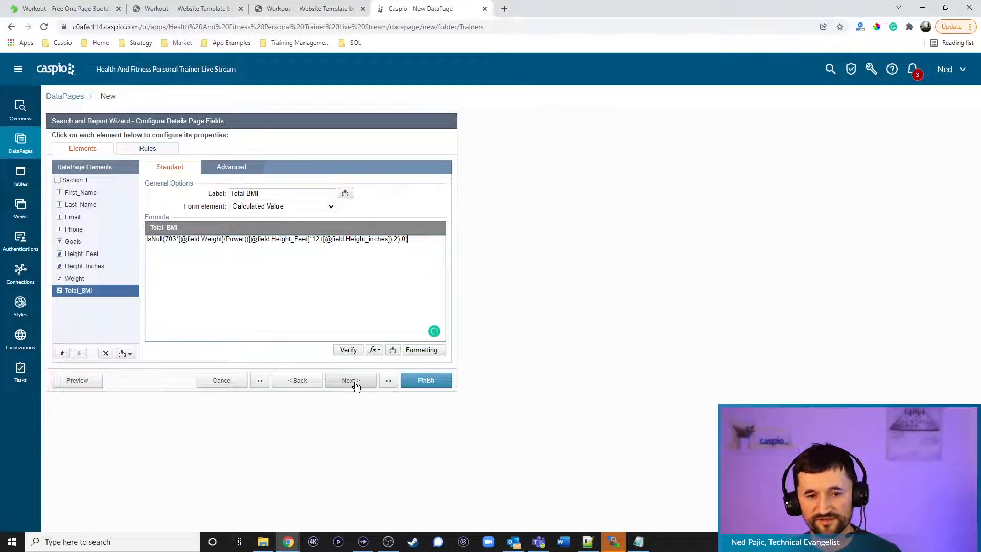
pyautogui.click(87, 194)
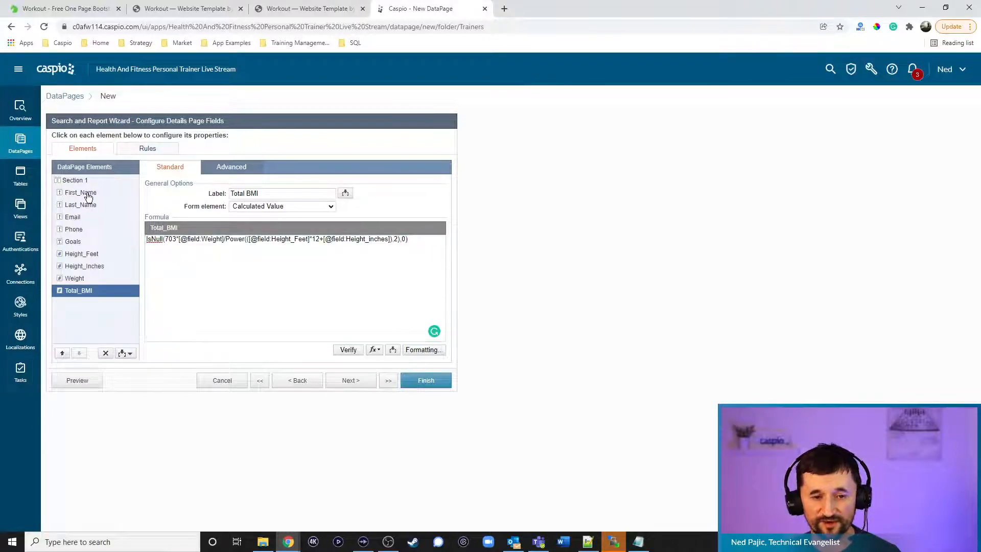
pyautogui.click(127, 352)
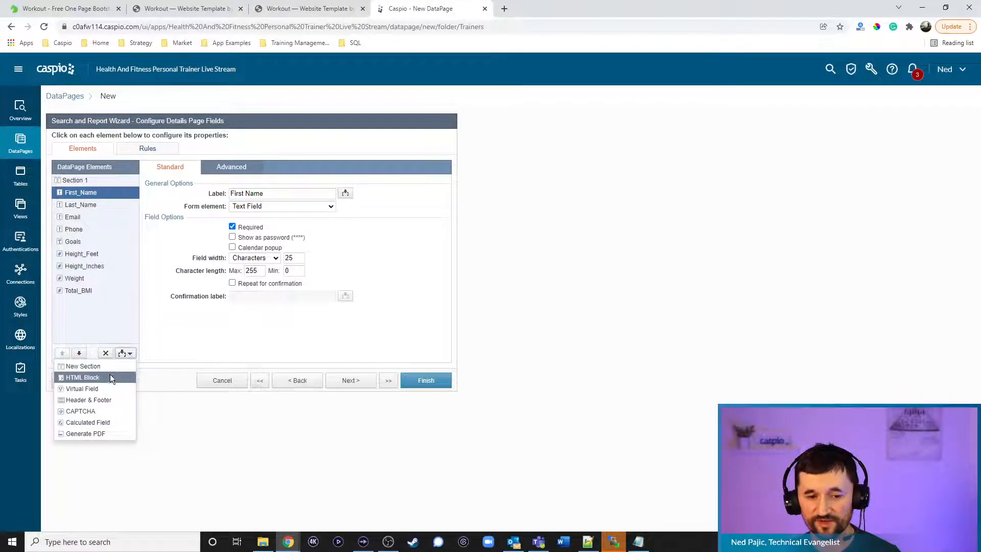
pyautogui.click(110, 375)
pyautogui.click(232, 167)
pyautogui.click(170, 167)
pyautogui.click(231, 168)
pyautogui.click(253, 195)
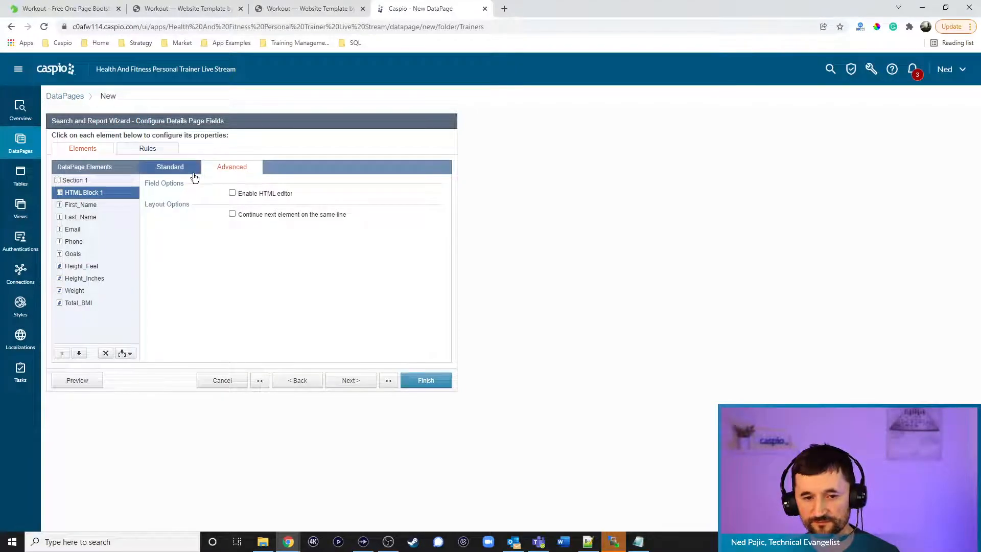
pyautogui.click(170, 167)
pyautogui.click(233, 225)
pyautogui.write('<h2')
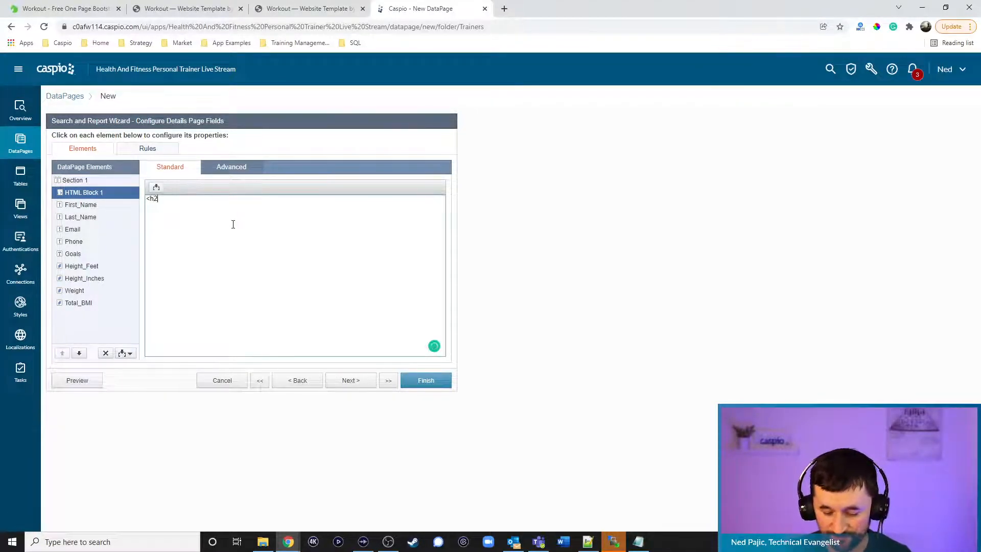
pyautogui.write('>Edit Client Details')
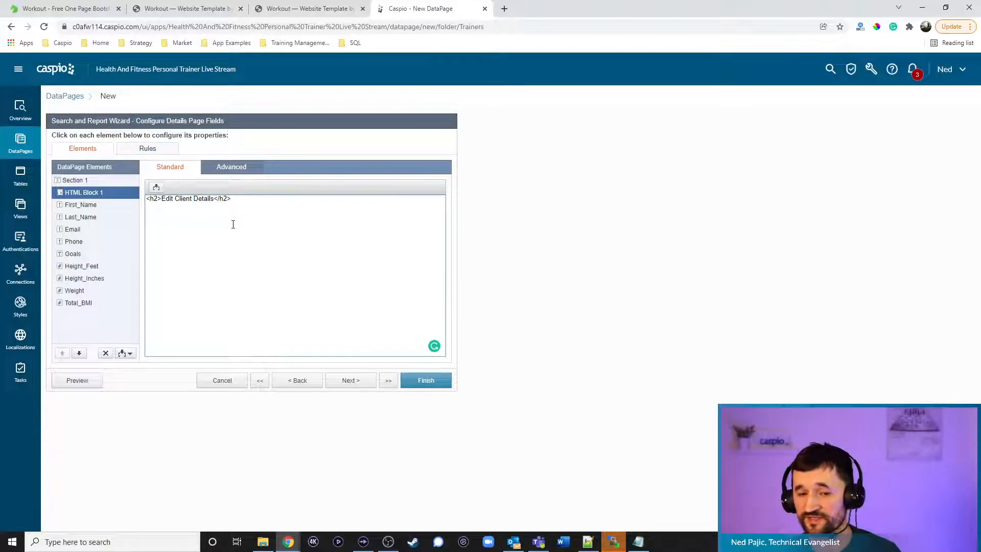
pyautogui.write('href="clientdetails.html?cid=[@cid]')
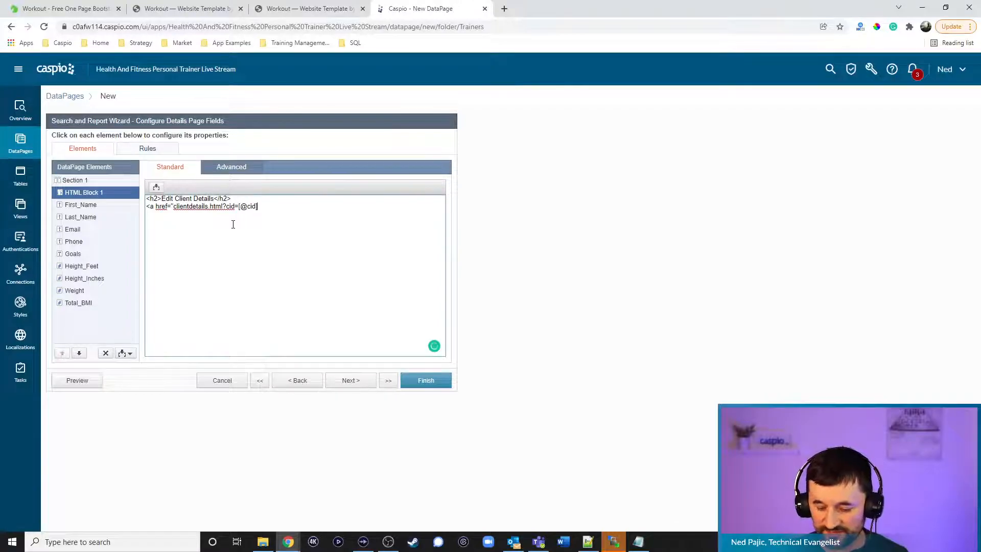
pyautogui.write('">Back')
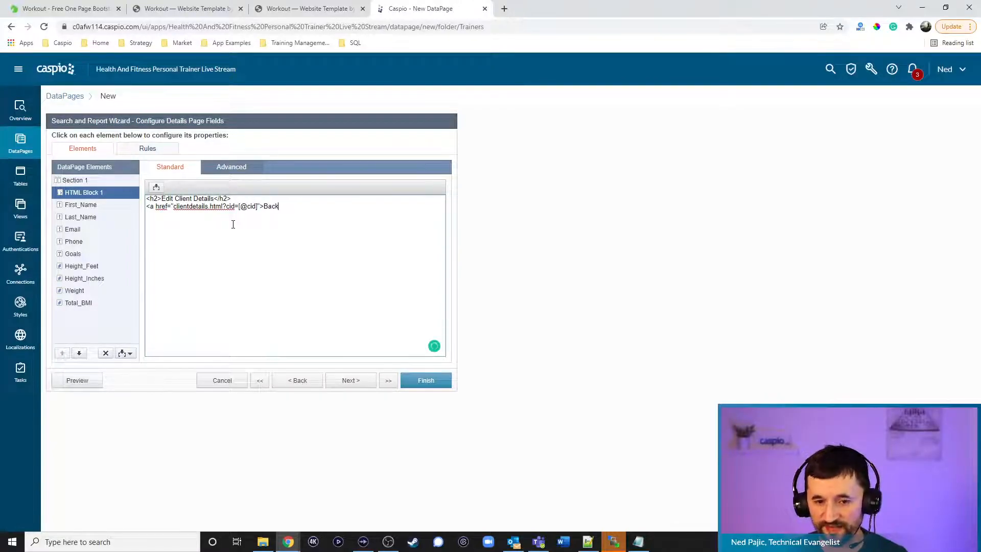
pyautogui.write('</a>')
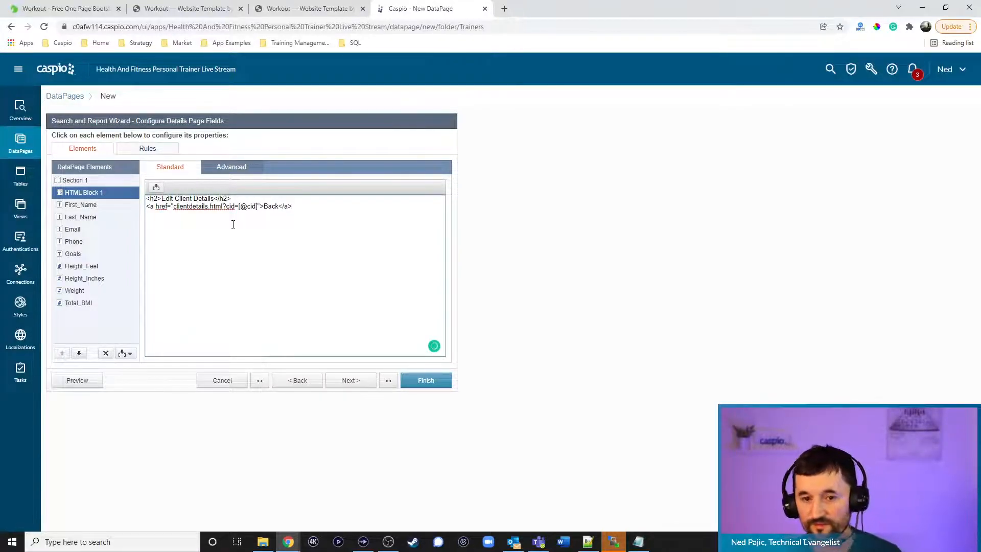
# Uncheck 'Navigate to next/previous records' on the details page options
pyautogui.click(353, 381)
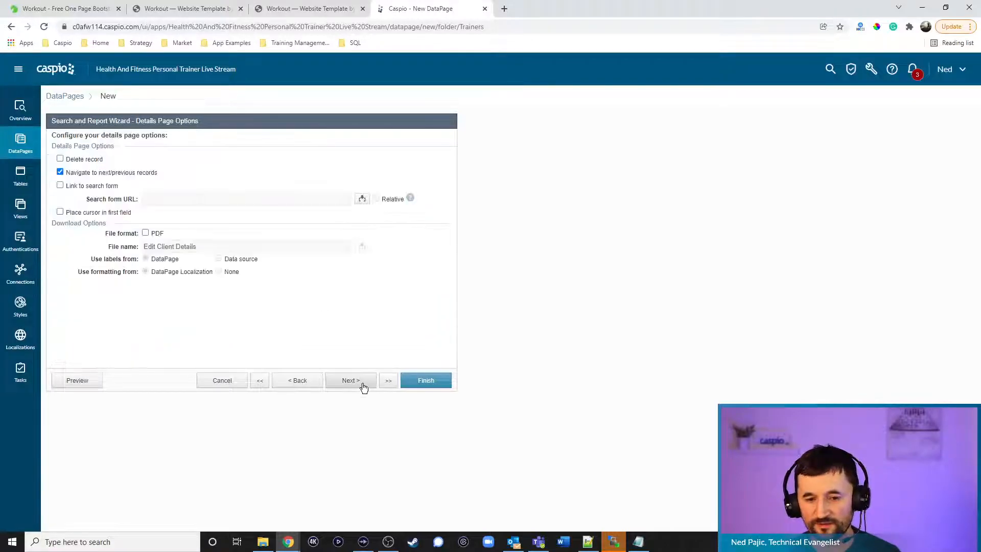
pyautogui.click(86, 172)
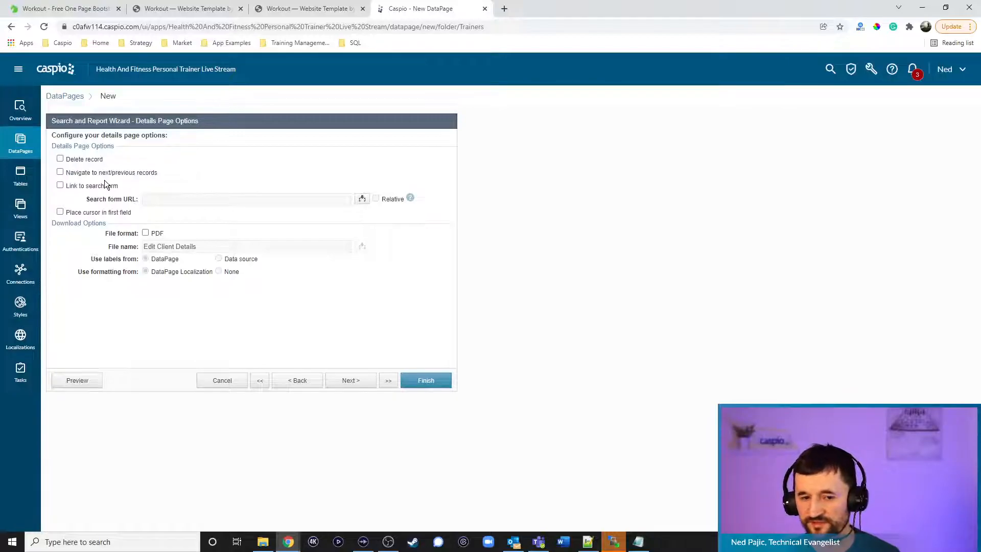
pyautogui.click(353, 380)
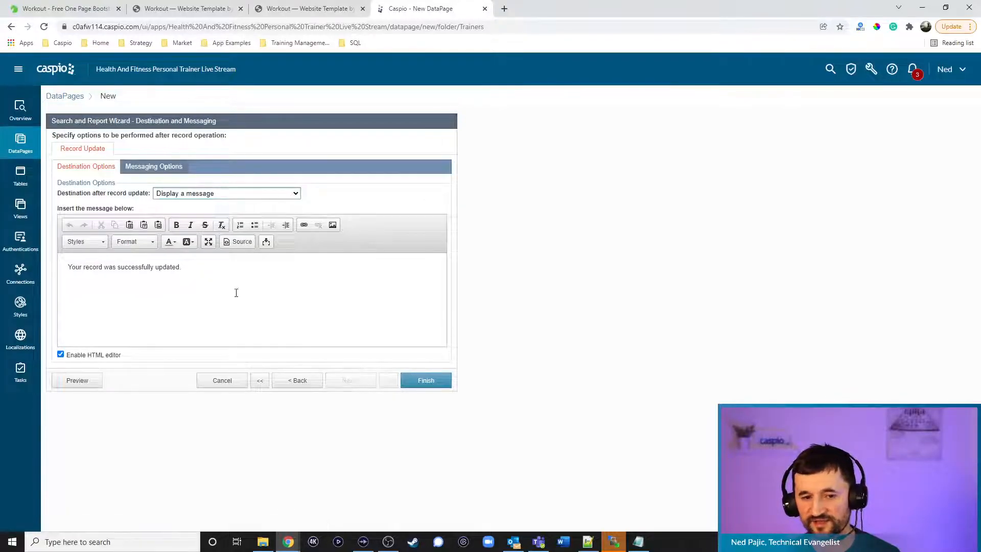
pyautogui.click(204, 193)
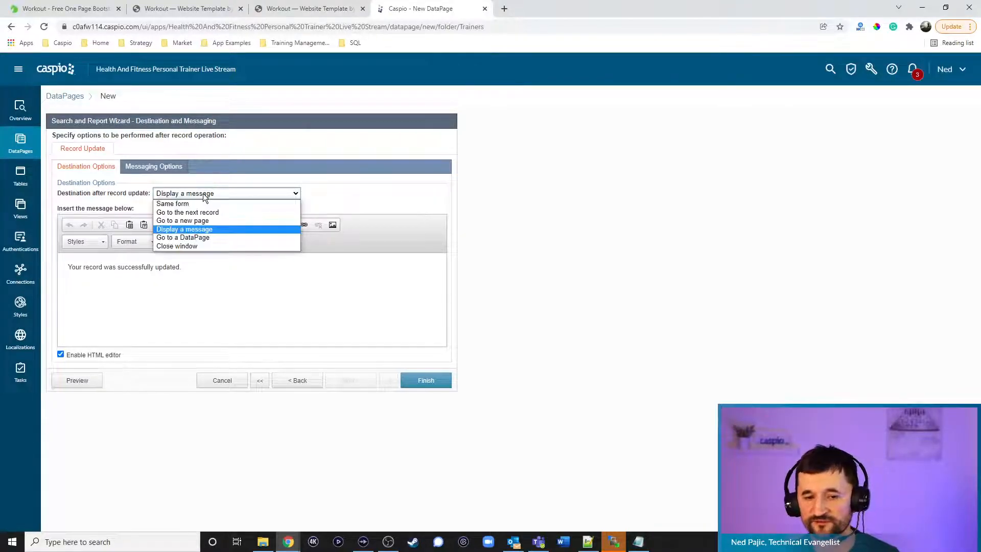
pyautogui.click(207, 221)
pyautogui.click(205, 213)
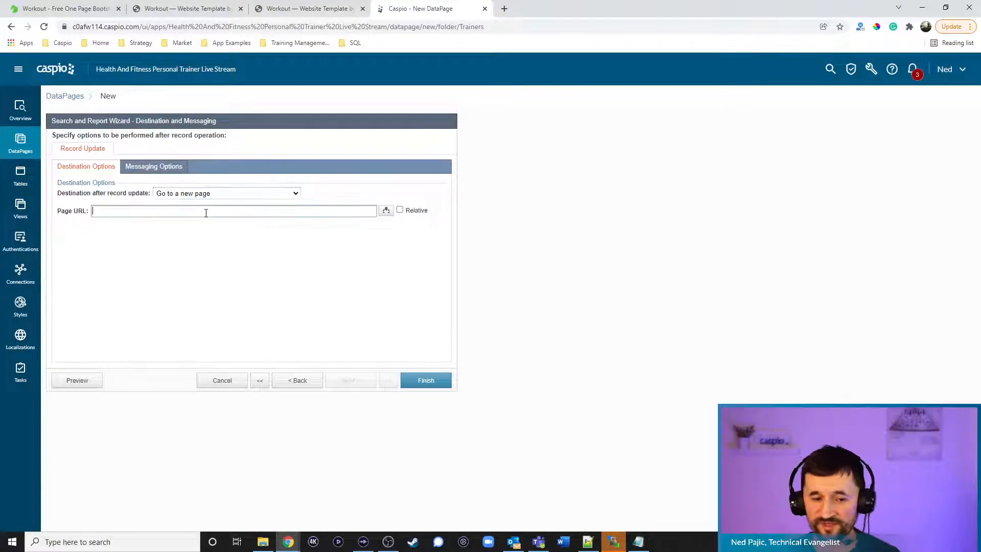
pyautogui.write('clientdetails.htm')
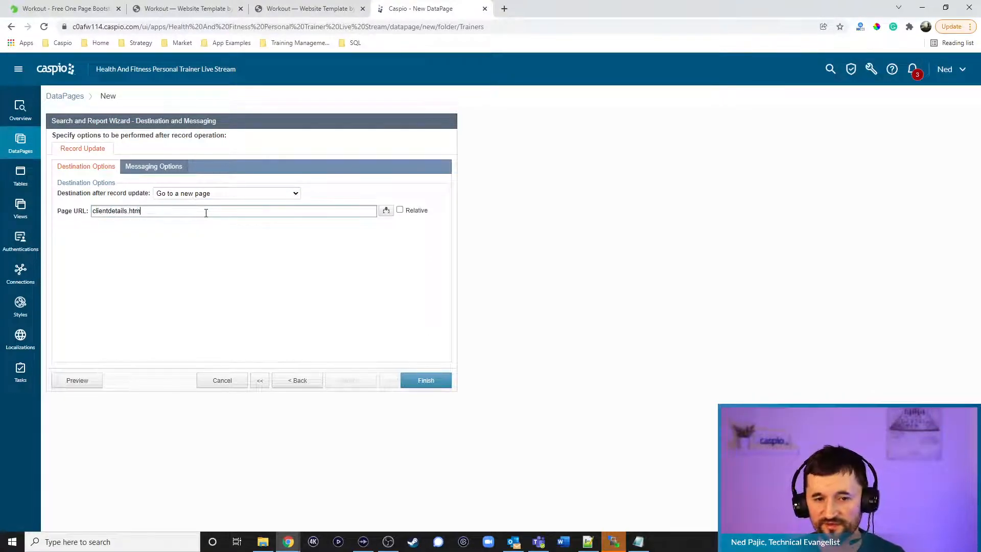
pyautogui.write('l?cid')
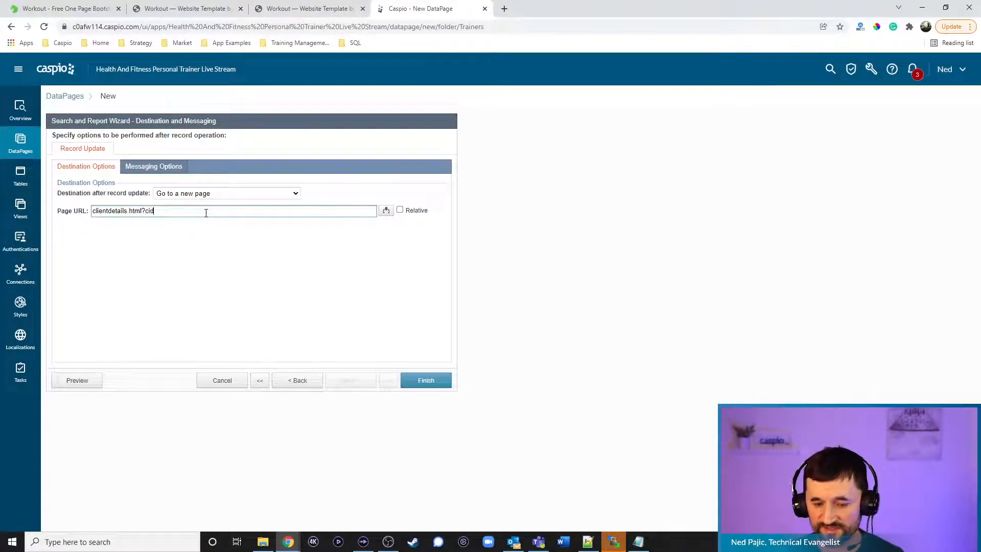
pyautogui.write('=[@cid]')
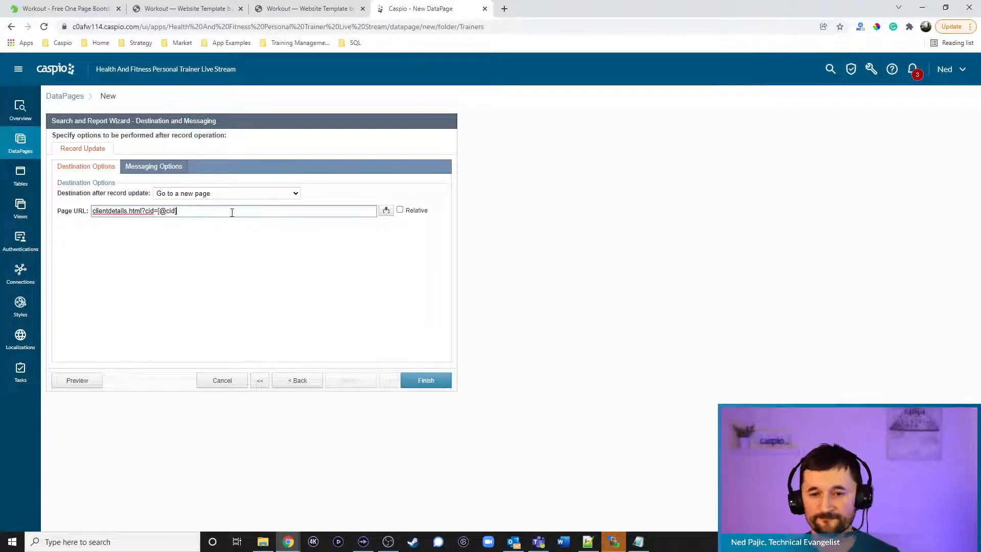
pyautogui.click(400, 209)
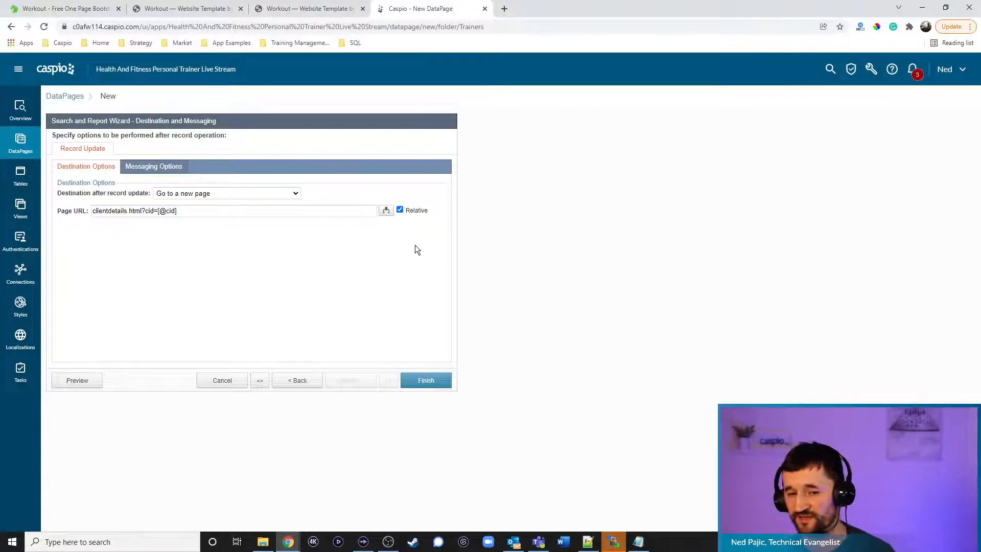
# Bring up clientdetails.html in Notepad++
pyautogui.click(588, 542)
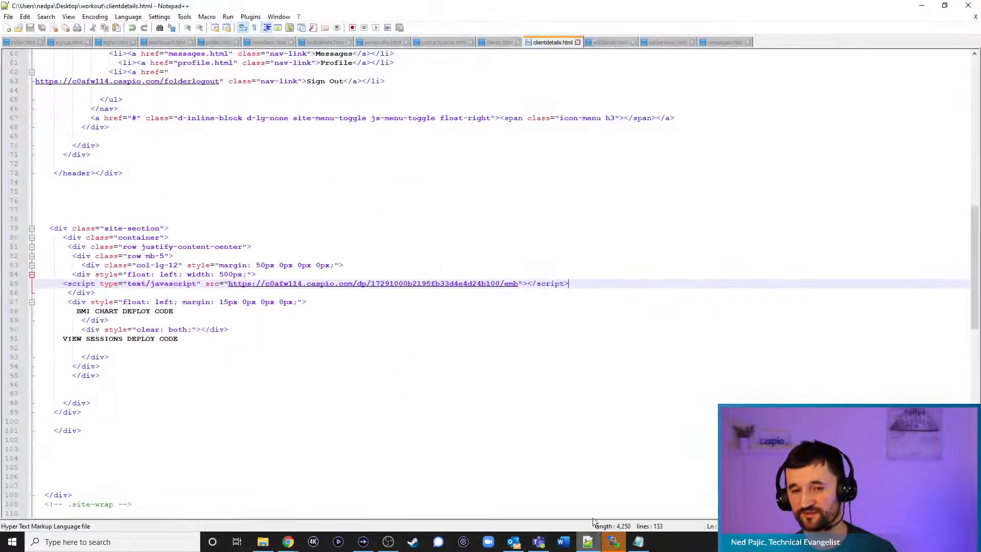
# Minimize Notepad++ to get back to the Caspio wizard's destination settings
pyautogui.click(922, 8)
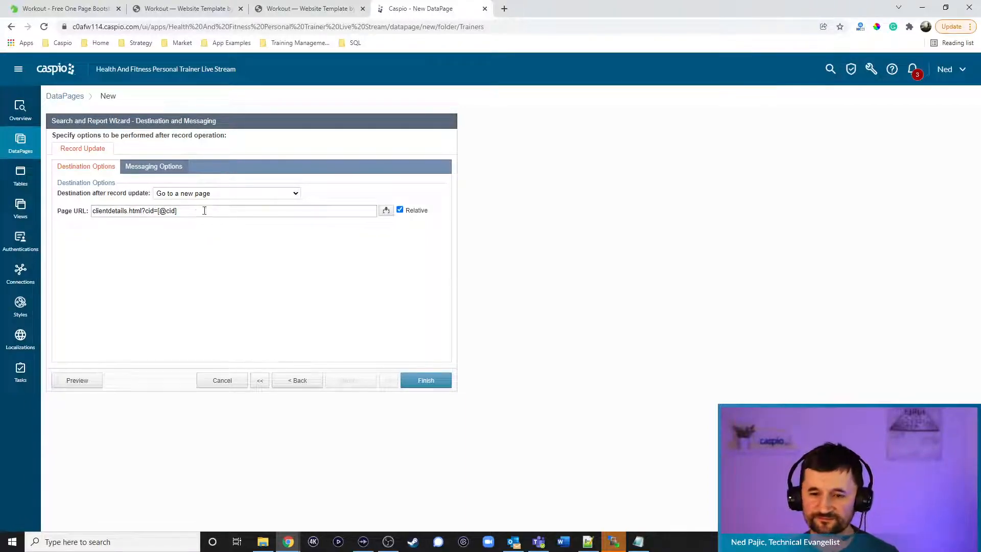
# Finish the Edit Client Details DataPage, enable its deployment, copy the embed code, and open editdetails.html
pyautogui.click(428, 381)
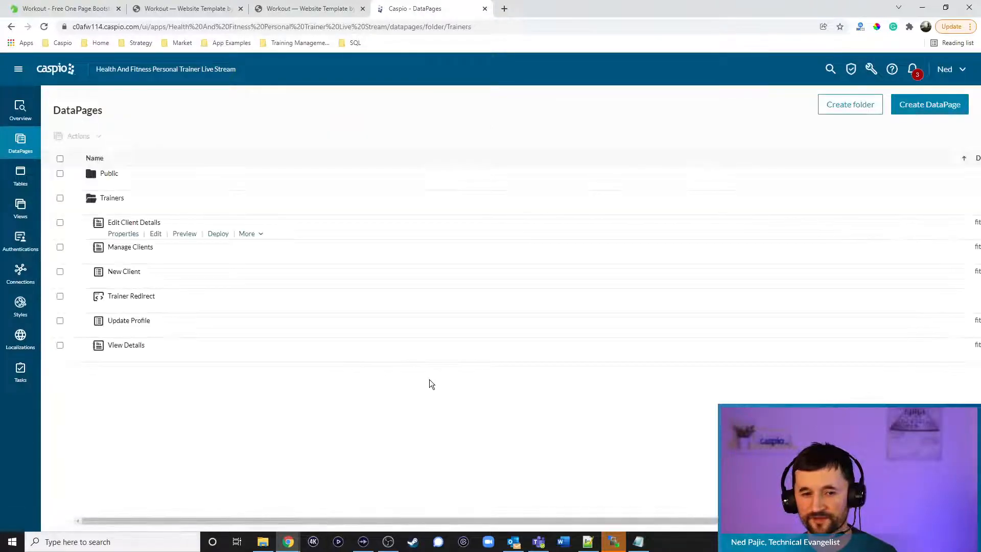
pyautogui.click(220, 234)
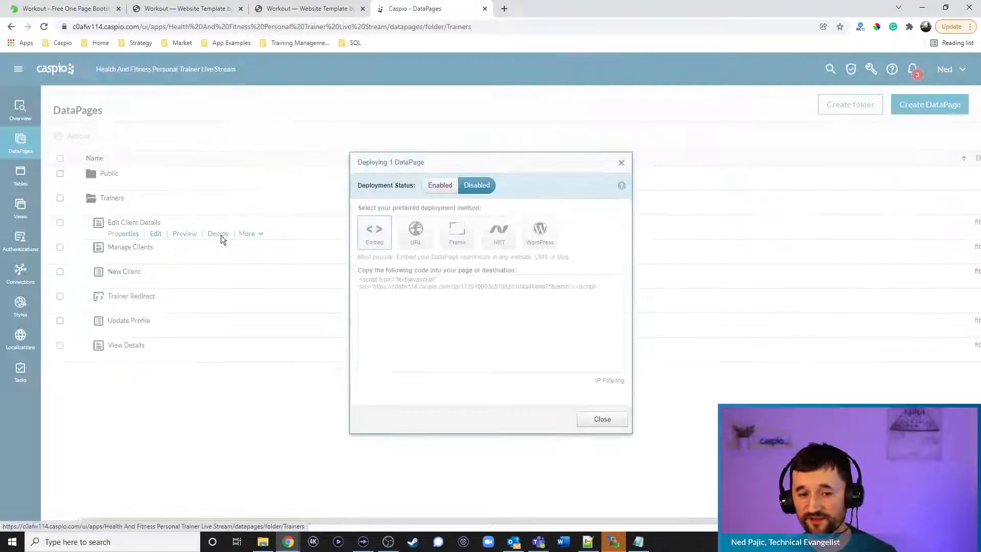
pyautogui.click(440, 185)
pyautogui.click(415, 281)
pyautogui.hotkey('ctrl', 'c')
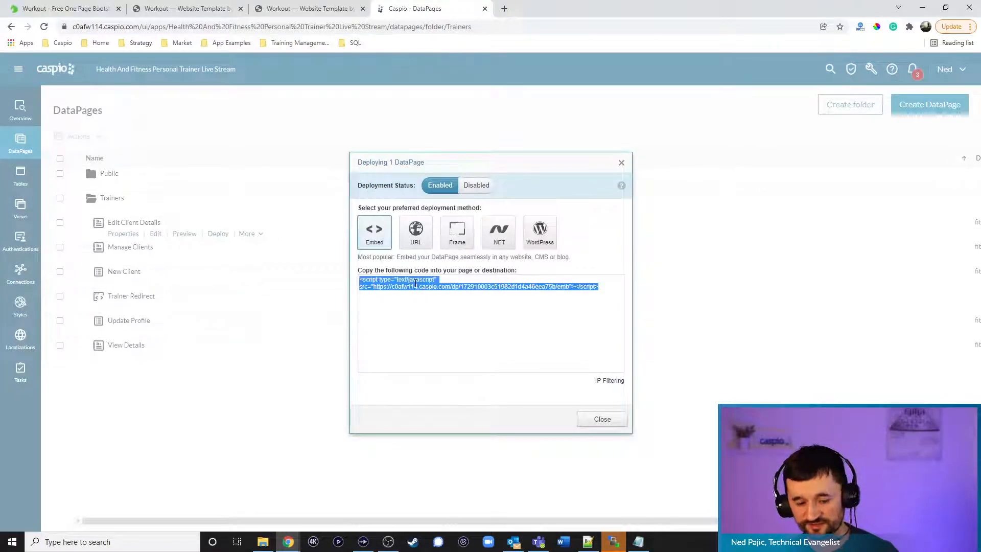
pyautogui.click(598, 420)
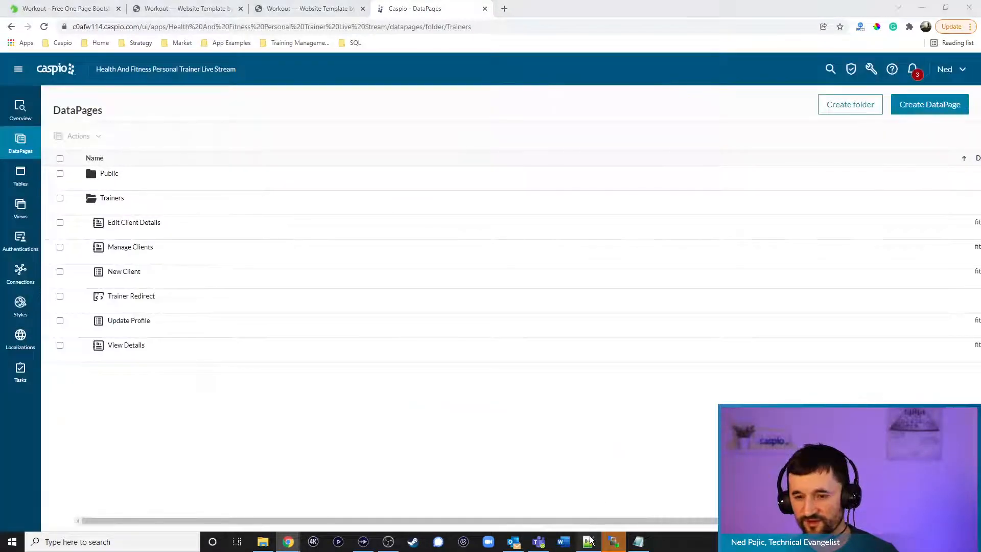
pyautogui.click(588, 542)
pyautogui.click(608, 42)
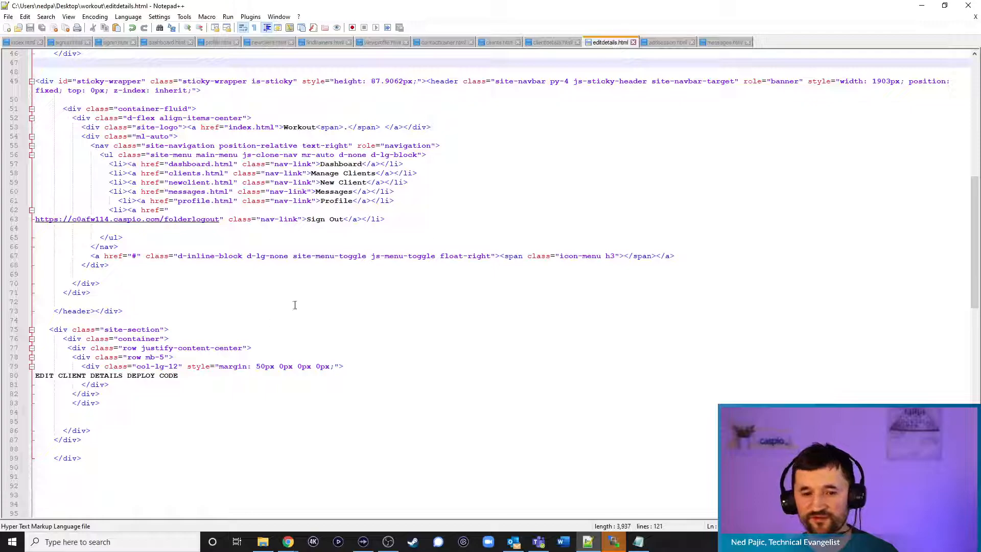
# Paste the embed script over the EDIT CLIENT DETAILS DEPLOY CODE placeholder, then switch to WinSCP
pyautogui.moveTo(180, 375); pyautogui.dragTo(38, 377)
pyautogui.hotkey('ctrl', 'v')
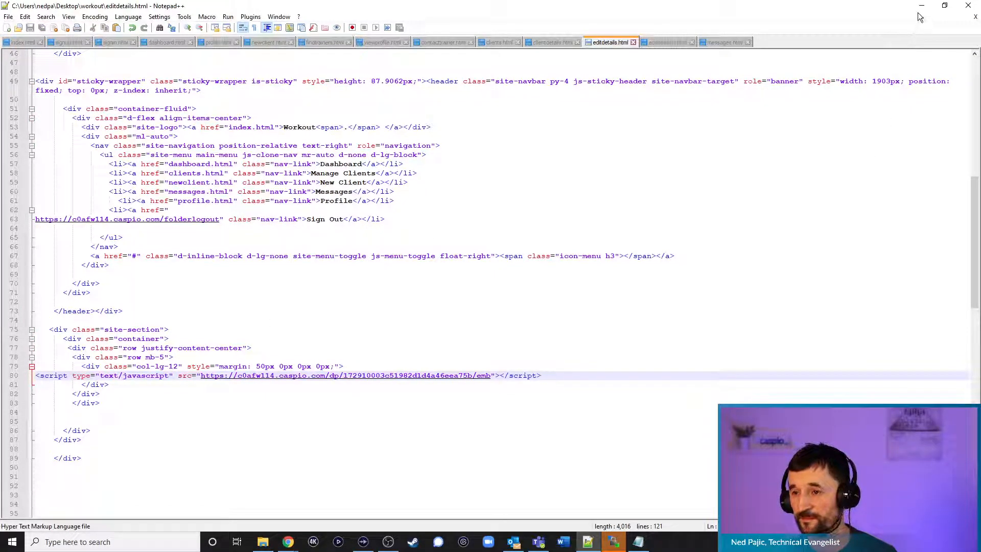
pyautogui.click(613, 542)
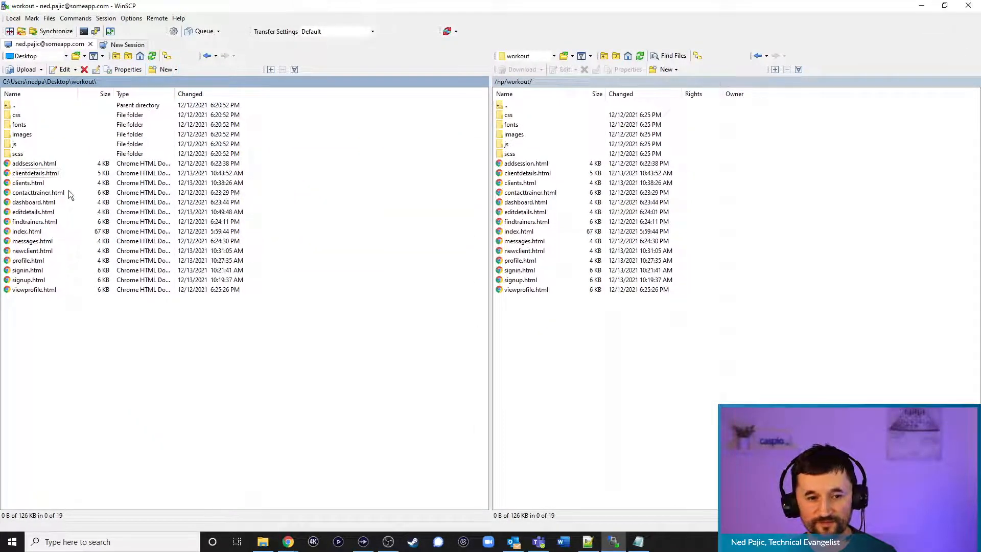
# Upload editdetails.html to the server's workout folder, overwriting the old copy, and return to the Workout tab
pyautogui.moveTo(33, 212); pyautogui.dragTo(557, 348)
pyautogui.click(469, 306)
pyautogui.moveTo(286, 540)
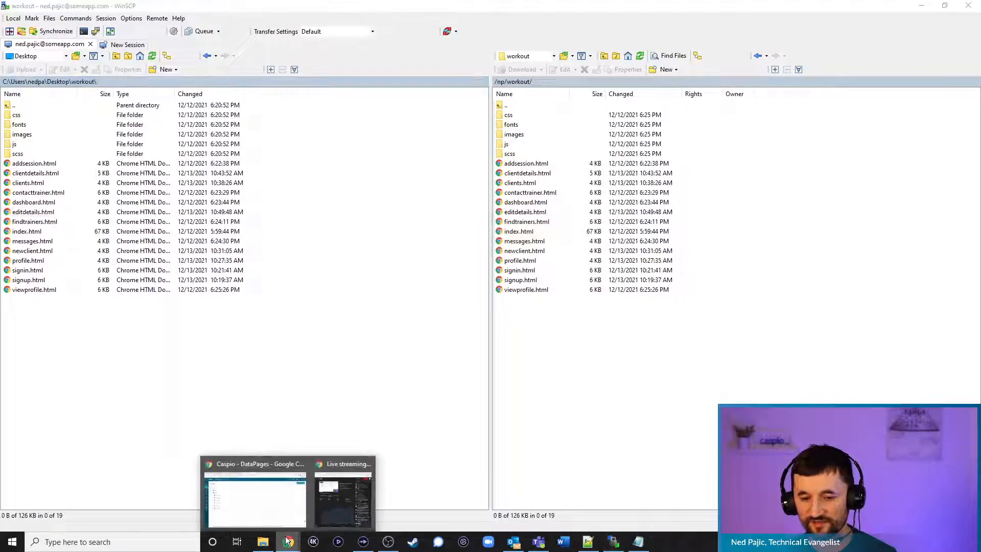
pyautogui.click(253, 490)
pyautogui.click(333, 9)
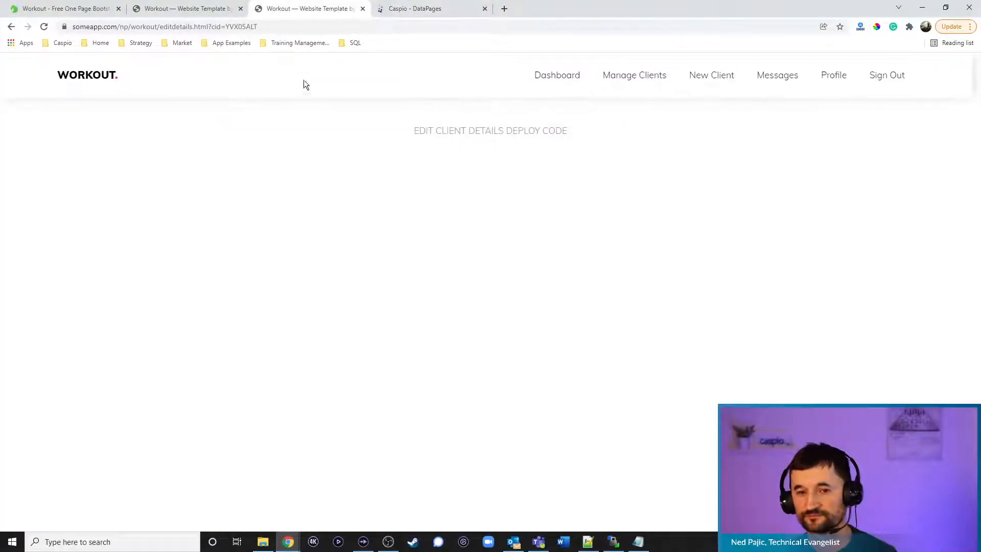
# Reload the editdetails page to check that the edit form now works
pyautogui.click(45, 26)
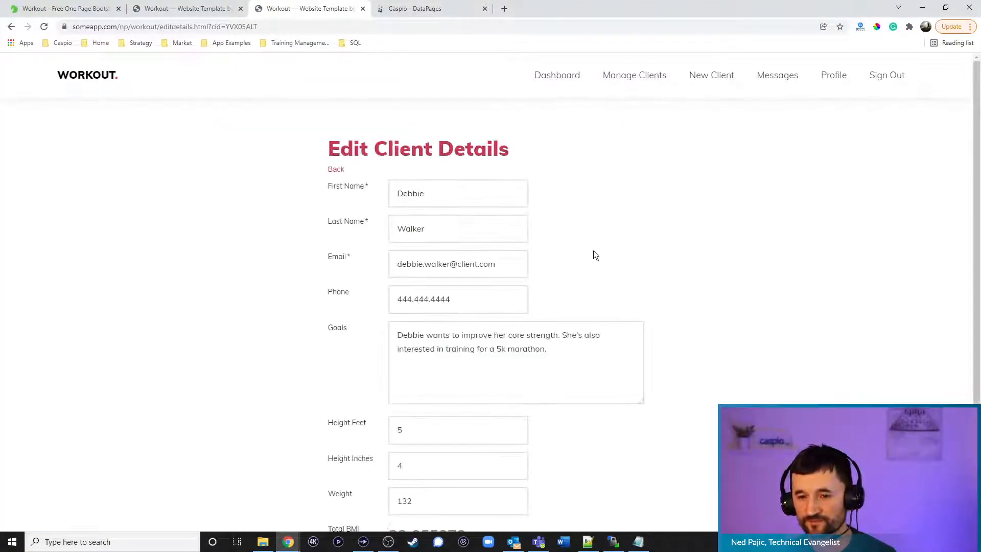
pyautogui.scroll(-3, 720, 211)
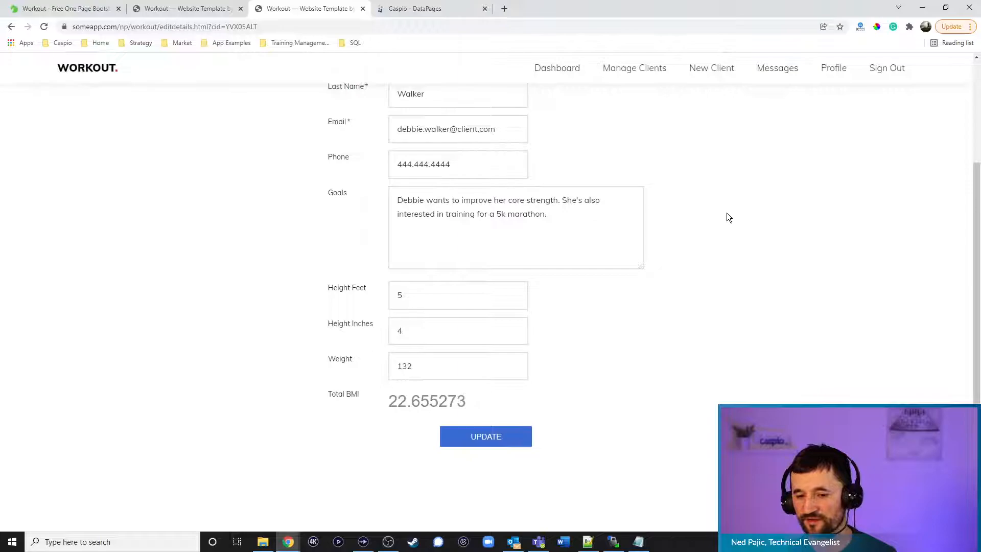
pyautogui.scroll(3, 729, 213)
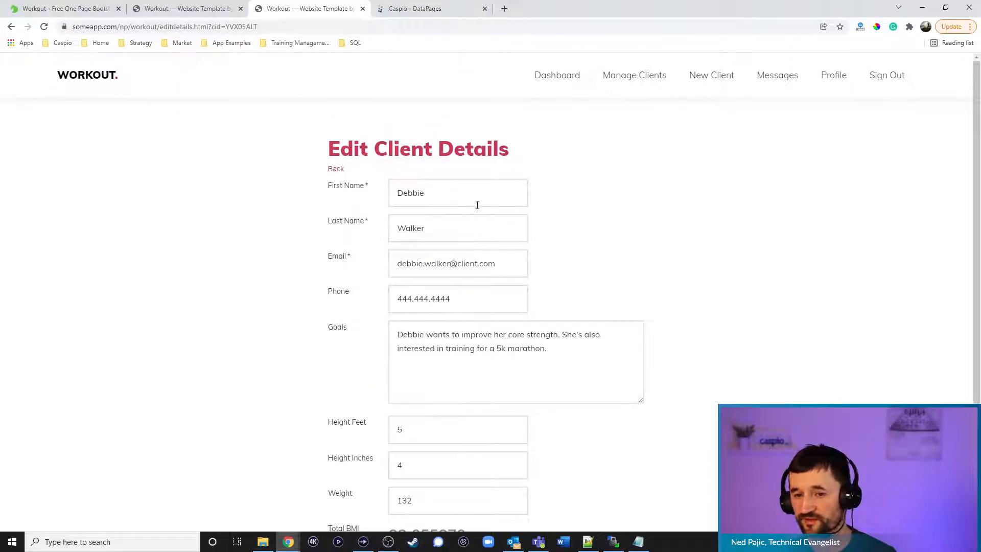
# Check another client's details and edit form, then open the first client's details
pyautogui.click(332, 169)
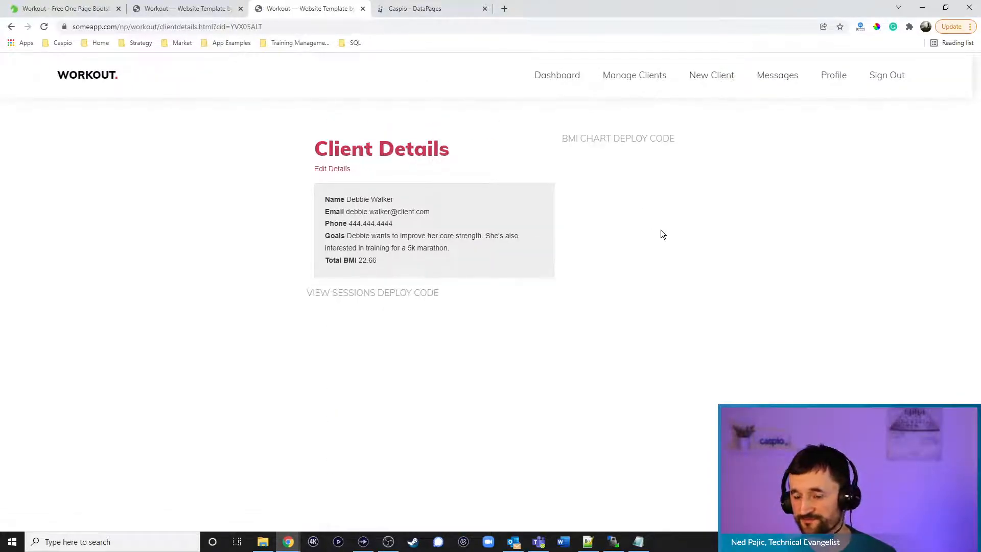
pyautogui.click(625, 81)
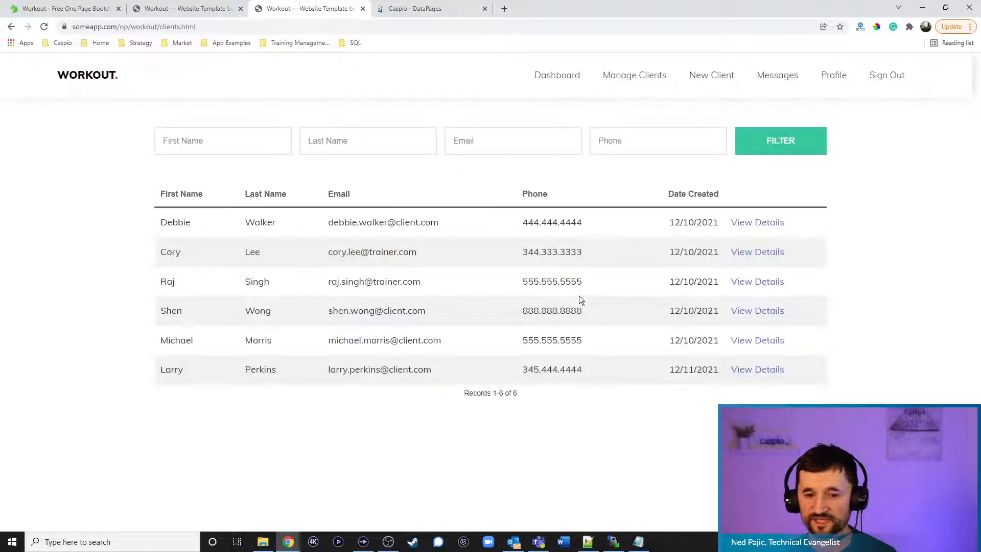
pyautogui.click(747, 257)
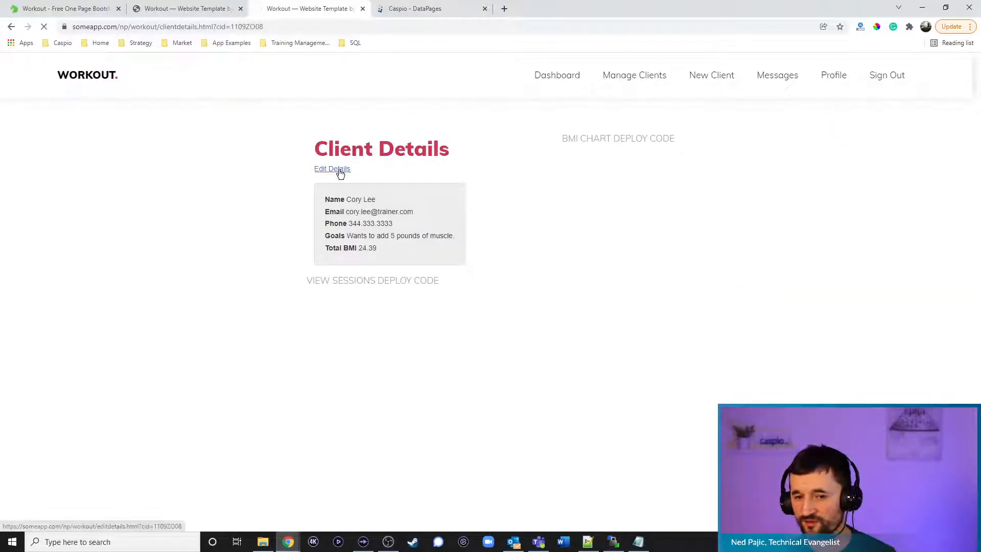
pyautogui.click(339, 168)
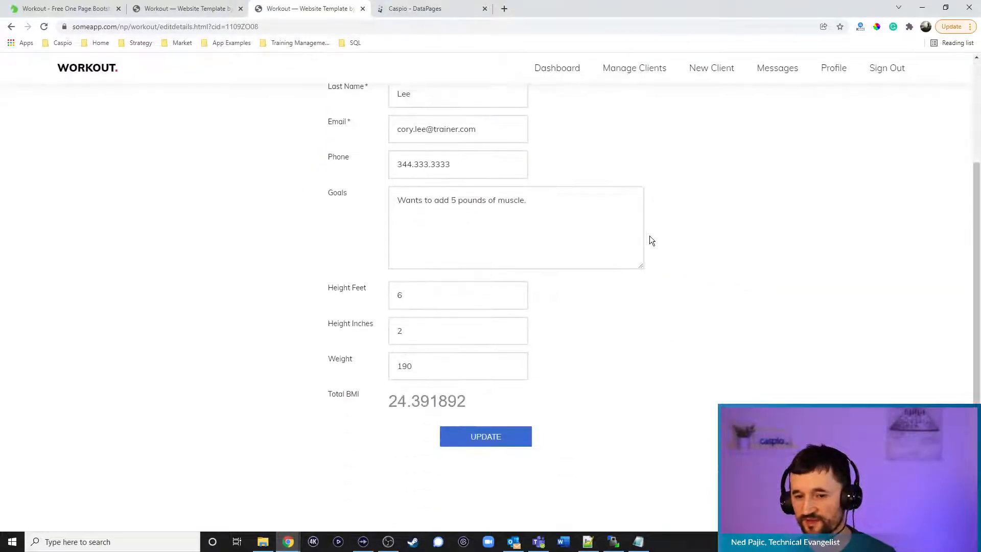
pyautogui.click(638, 92)
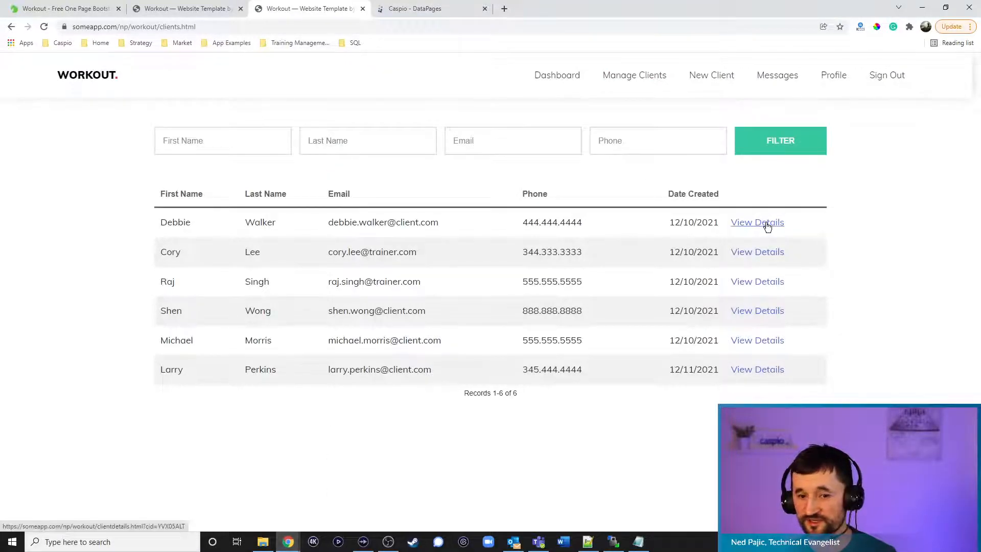
pyautogui.click(766, 223)
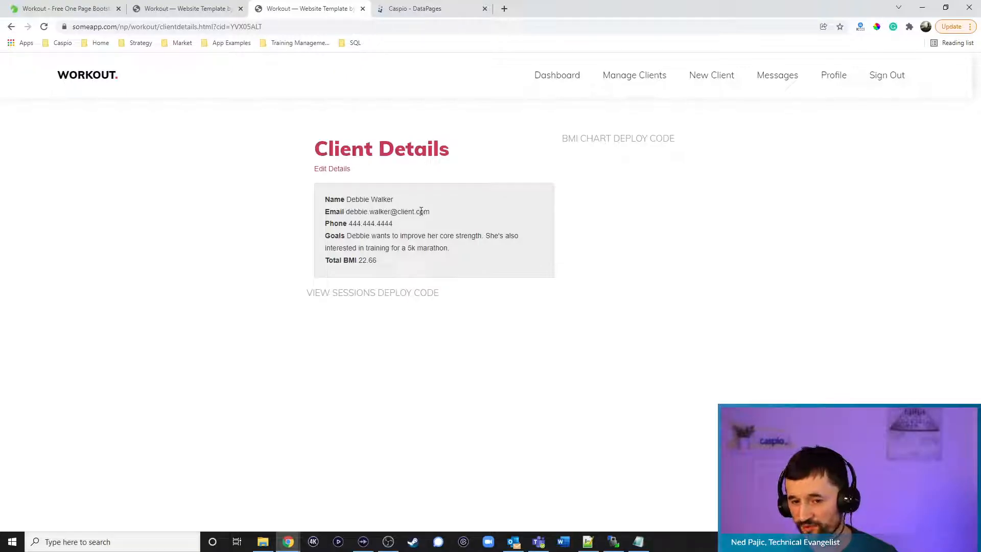
# Start a new Reports DataPage using the fitness_tbl_sessions_1 table as its data source
pyautogui.click(430, 14)
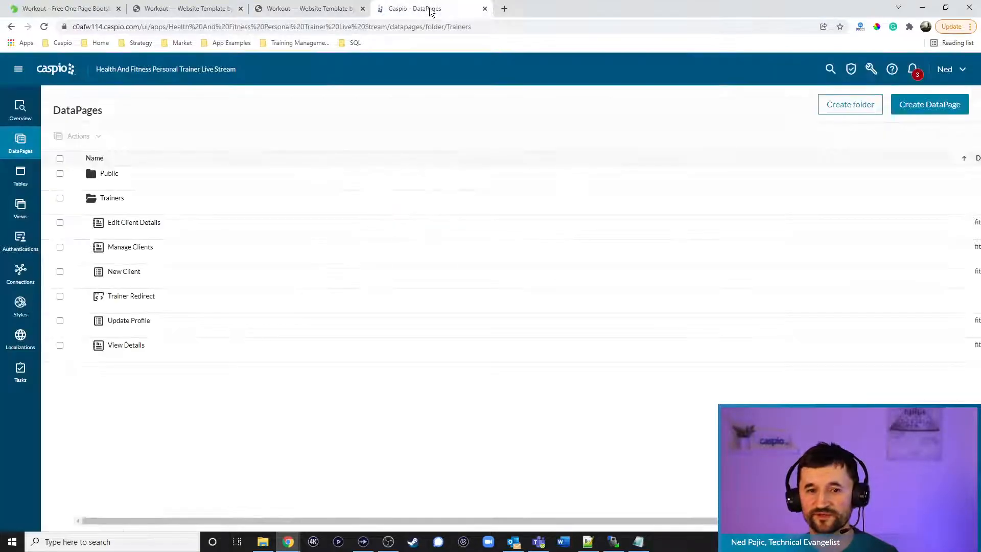
pyautogui.click(908, 109)
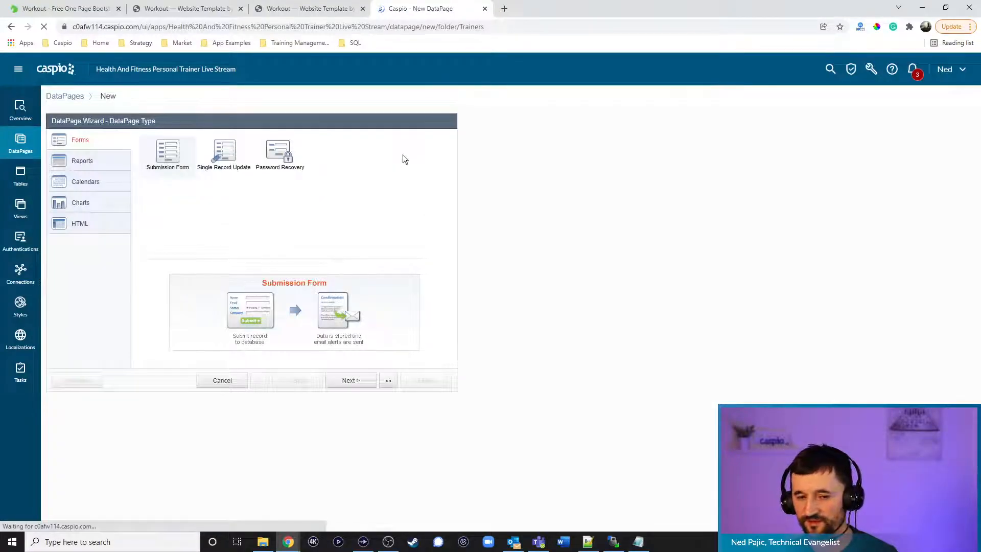
pyautogui.click(94, 162)
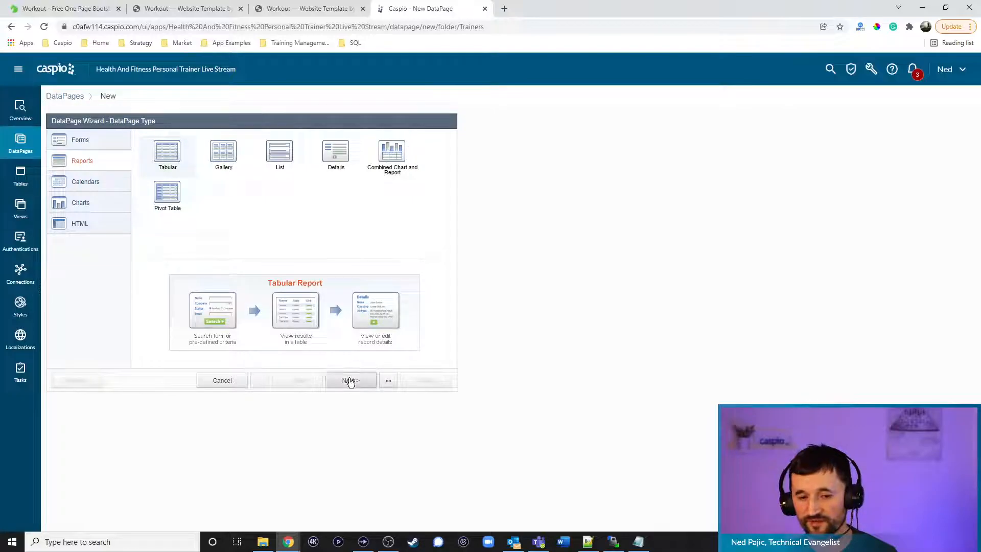
pyautogui.click(350, 380)
pyautogui.click(115, 169)
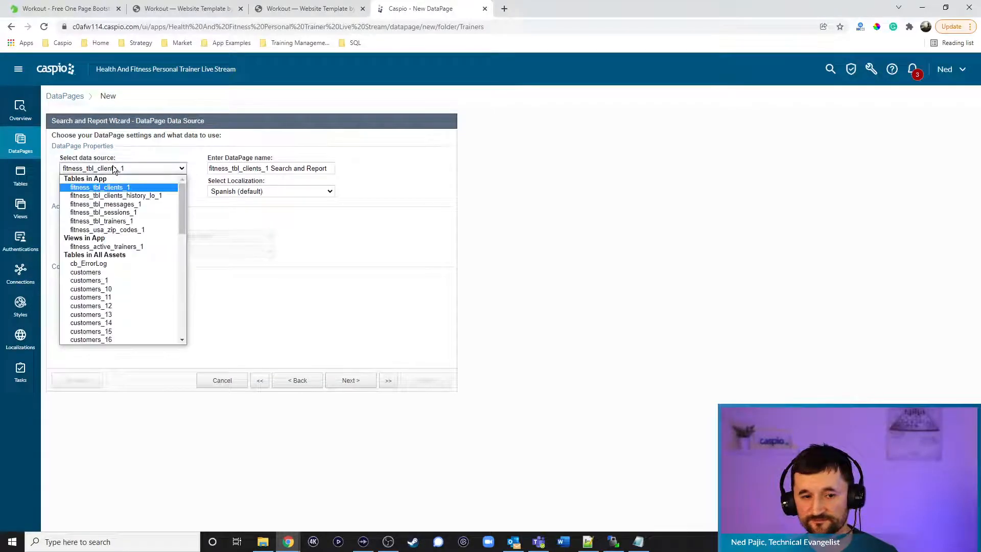
pyautogui.click(127, 212)
# Name it View Sessions with the fitness_training_filter_button_1 style, English localization and restricted access
pyautogui.click(319, 172)
pyautogui.hotkey('ctrl', 'a')
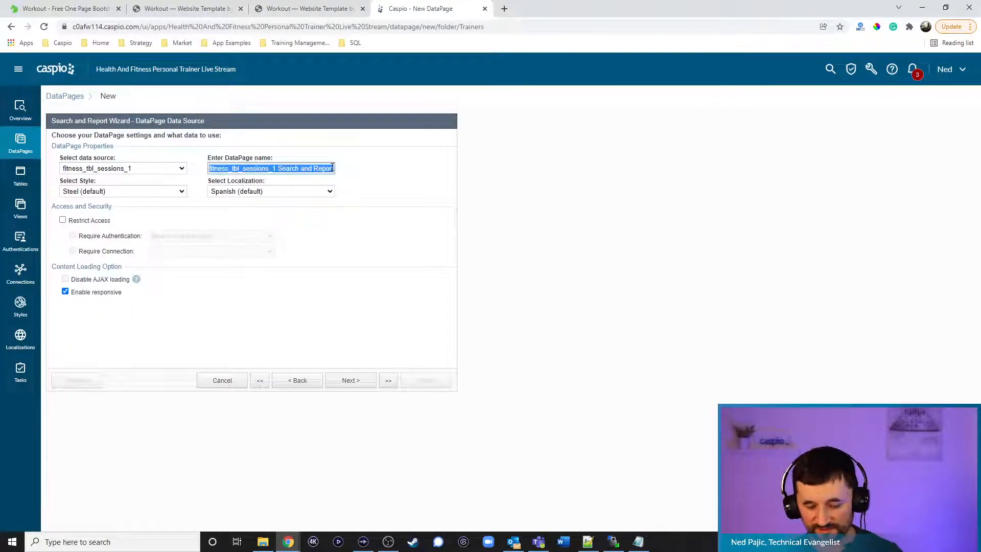
pyautogui.write('View Sessions')
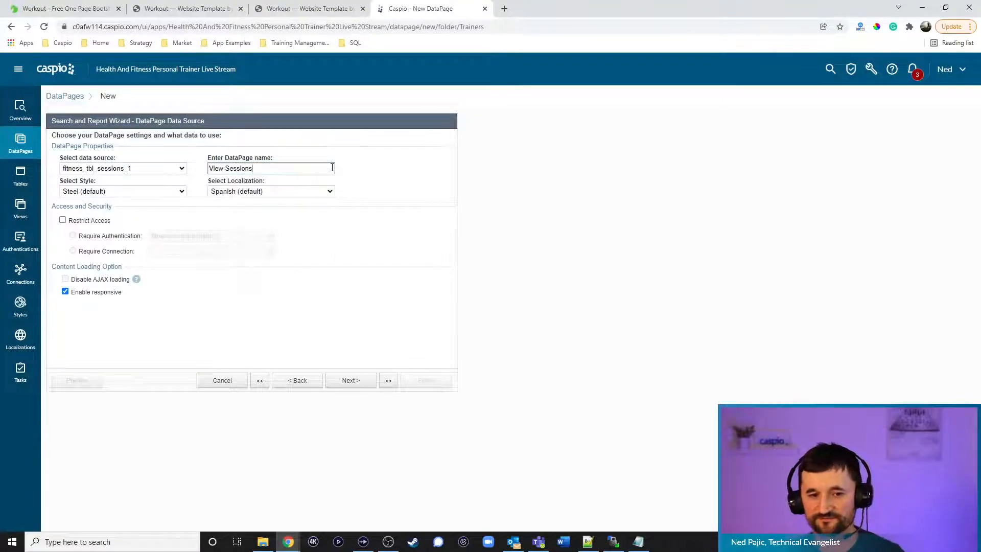
pyautogui.click(149, 190)
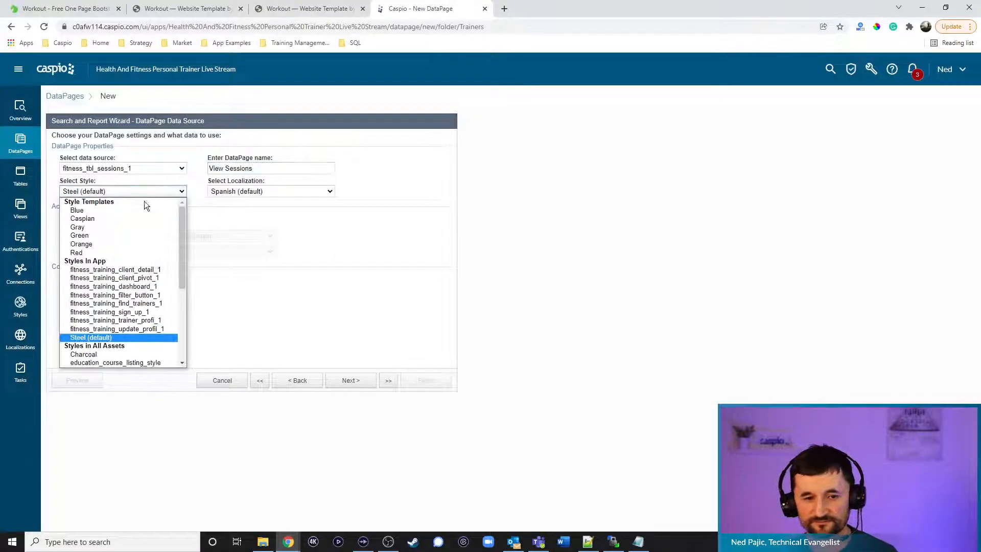
pyautogui.click(148, 295)
pyautogui.click(256, 191)
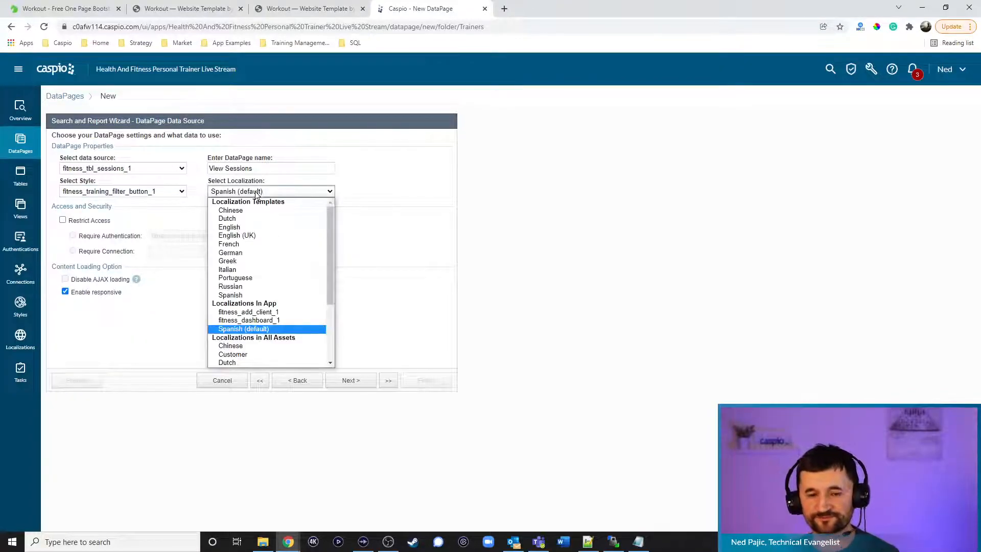
pyautogui.click(250, 227)
pyautogui.click(108, 220)
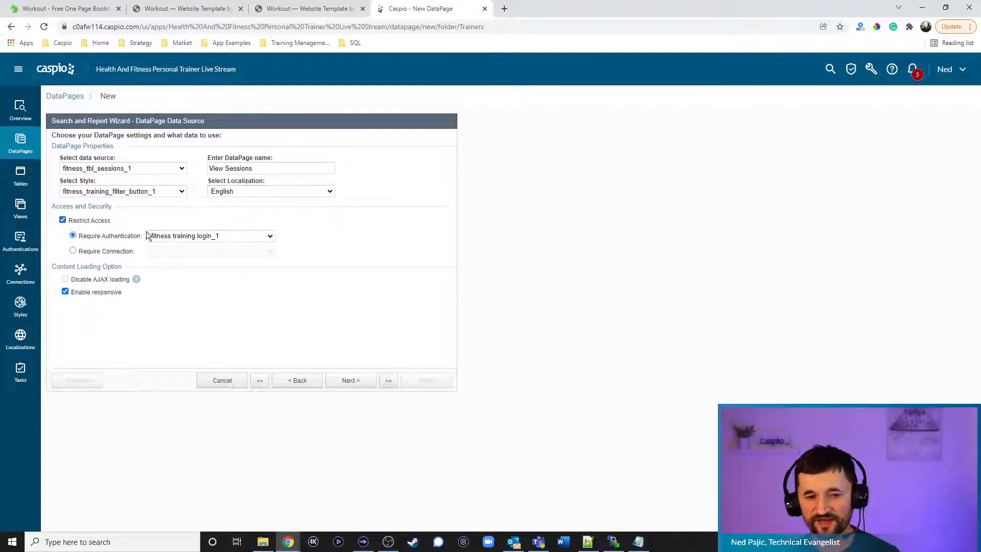
# Filter results by pre-defined criteria, matching records to the logged-in user's Trainer_ID
pyautogui.click(343, 380)
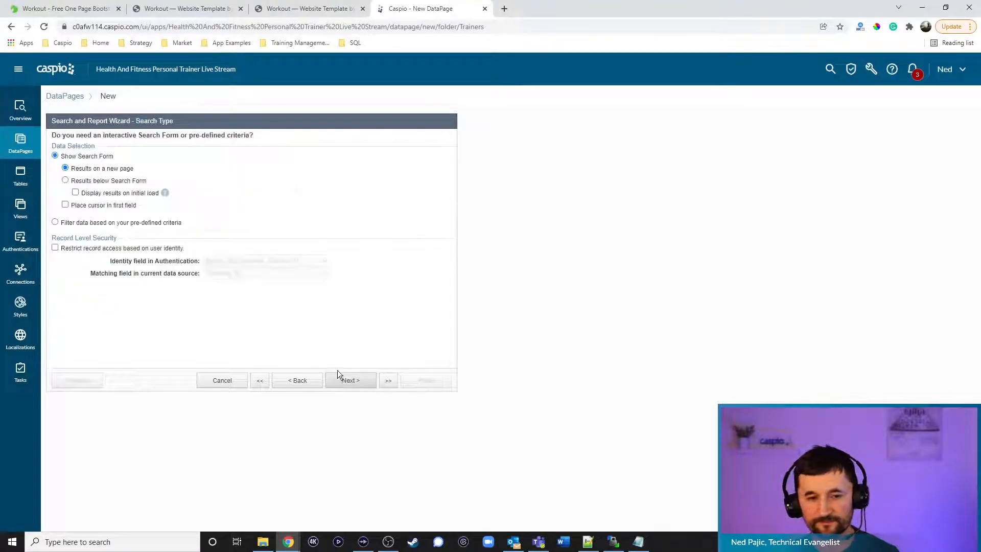
pyautogui.click(120, 224)
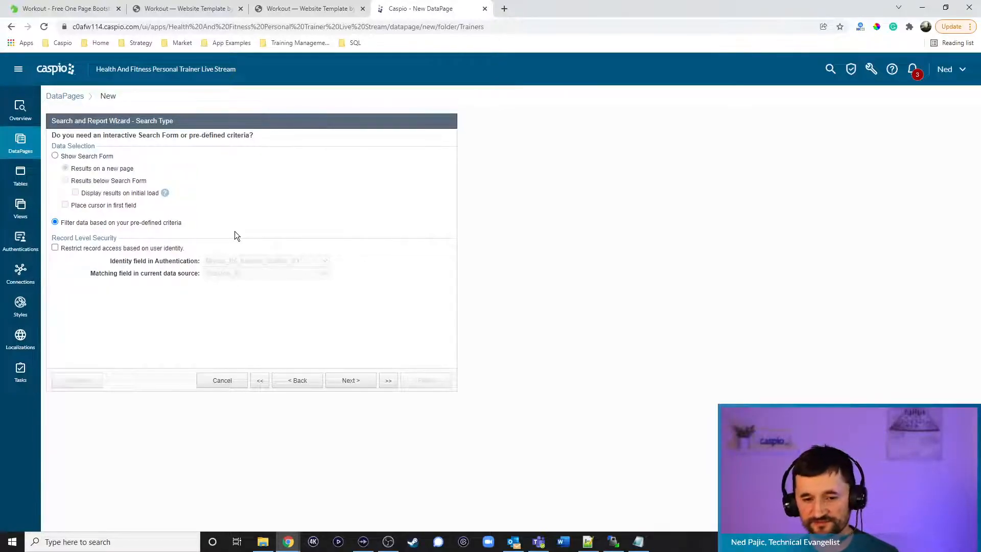
pyautogui.click(146, 248)
pyautogui.click(270, 274)
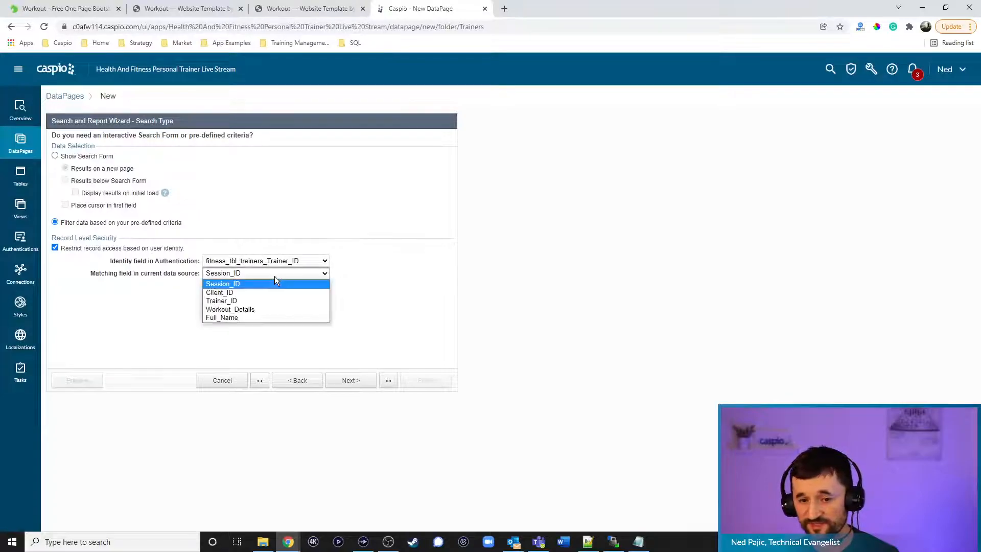
pyautogui.click(265, 301)
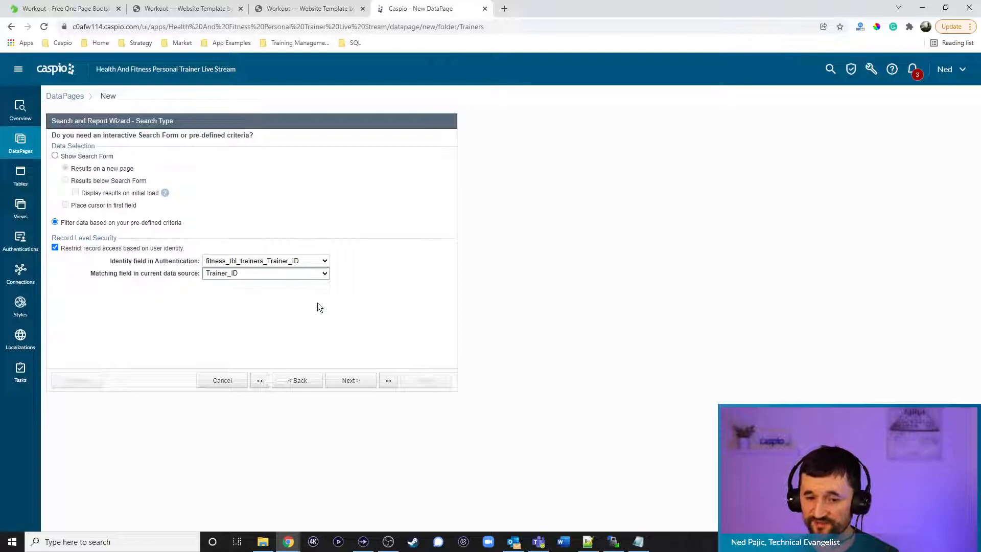
# Add Client_ID as the report's filter field
pyautogui.click(351, 381)
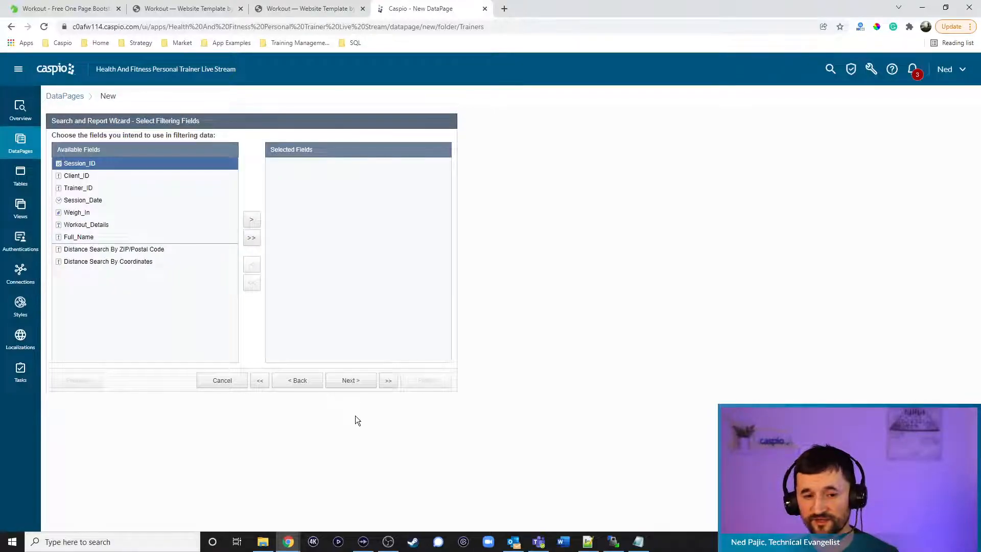
pyautogui.click(84, 176)
pyautogui.click(252, 219)
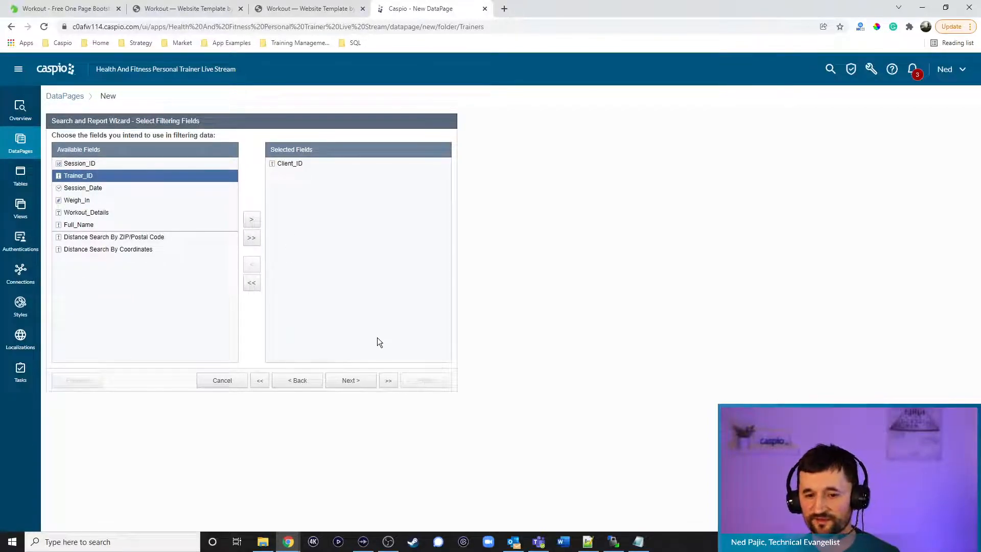
pyautogui.click(353, 381)
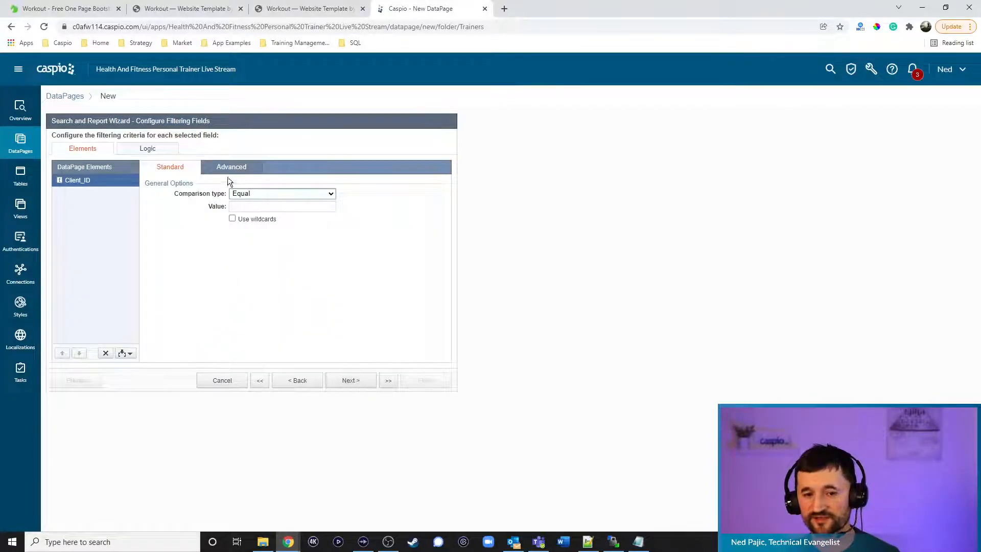
pyautogui.click(230, 168)
pyautogui.click(232, 193)
pyautogui.click(263, 207)
pyautogui.click(265, 233)
pyautogui.moveTo(323, 206); pyautogui.dragTo(354, 209)
pyautogui.write('cid')
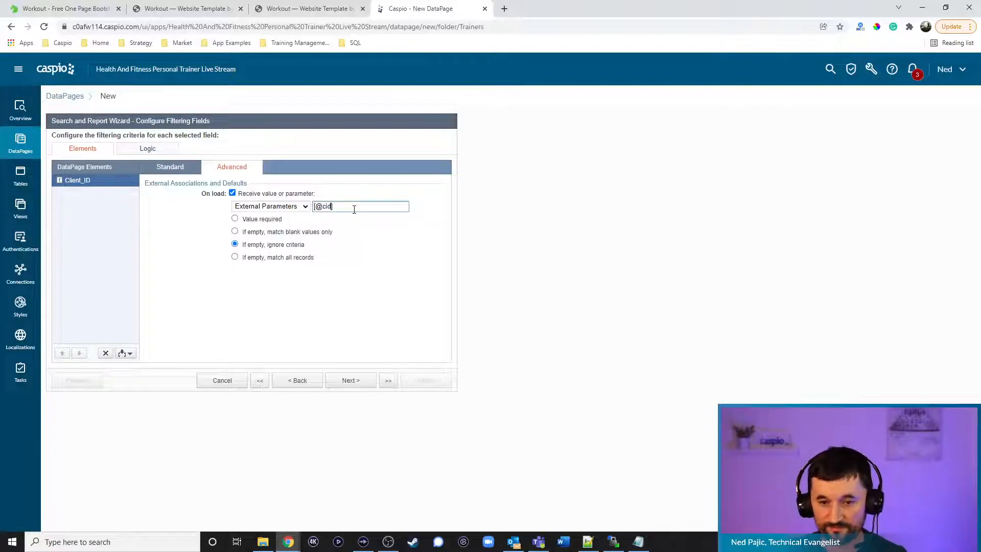
pyautogui.click(262, 220)
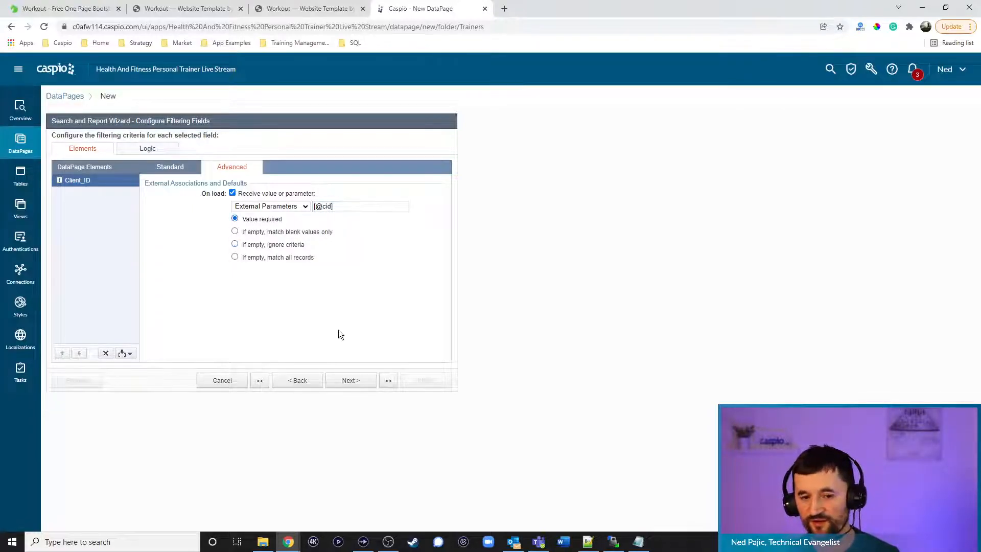
pyautogui.click(359, 382)
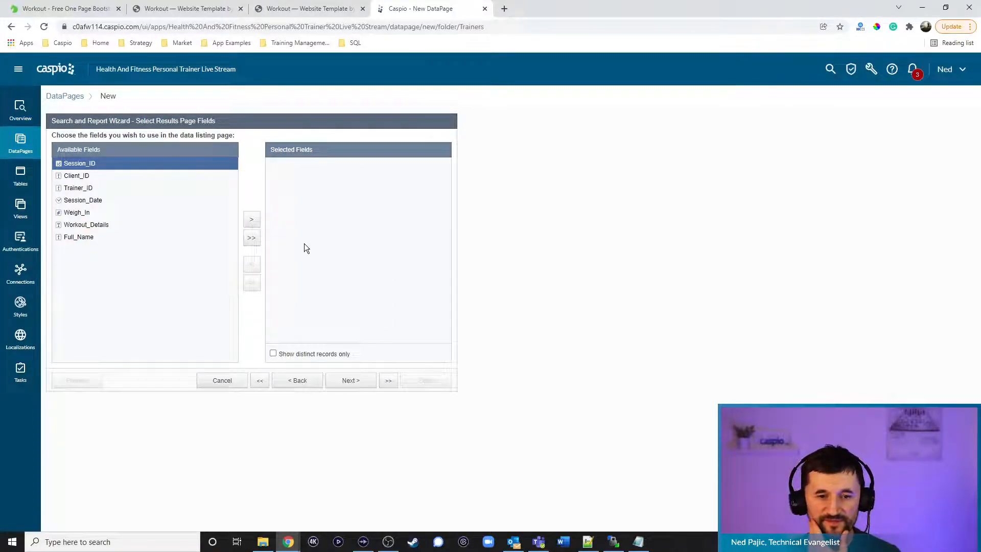
# Add Session_Date, Weigh_In and Workout_Details to the results page fields
pyautogui.click(99, 204)
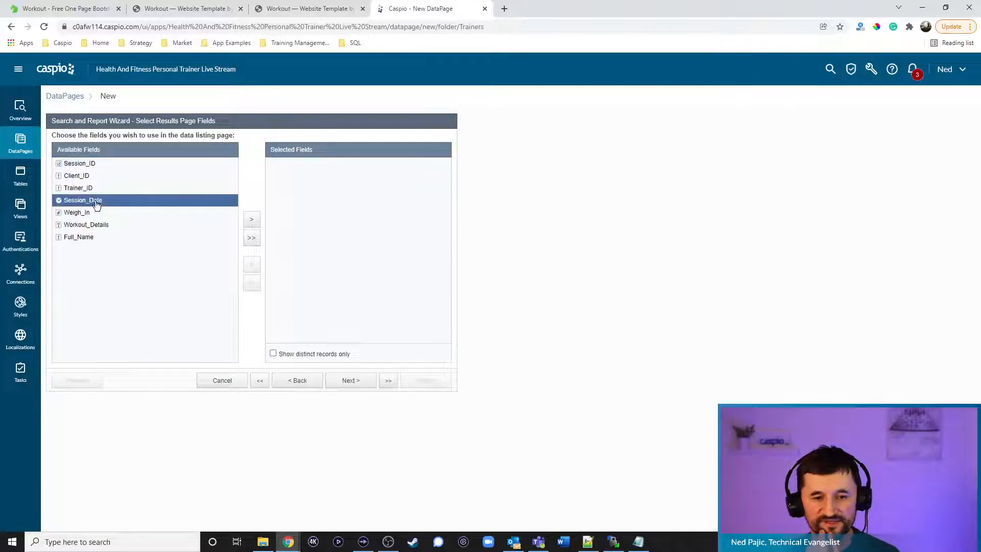
pyautogui.click(258, 224)
pyautogui.click(259, 224)
pyautogui.click(258, 224)
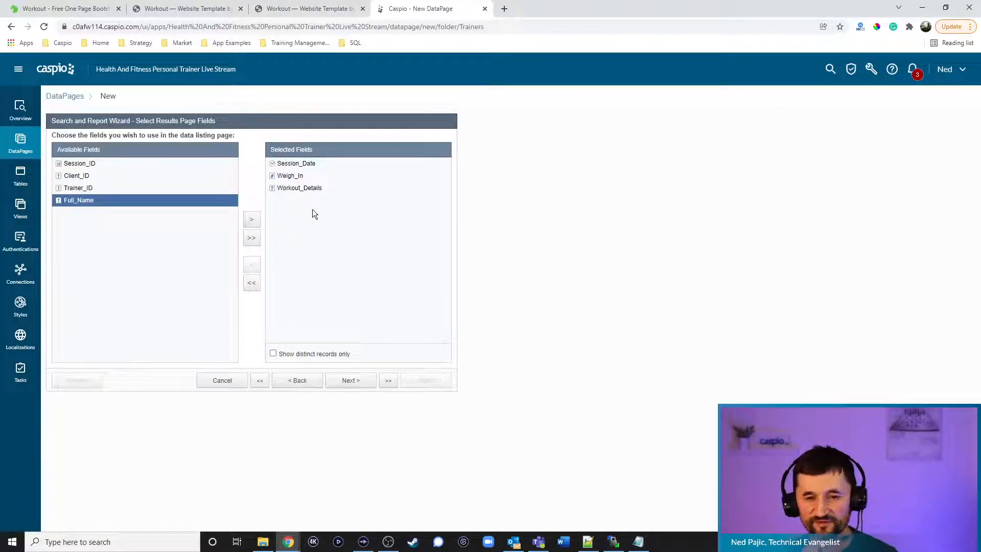
# Enable inline editing of one record at a time, then bring up the addable elements list
pyautogui.click(349, 381)
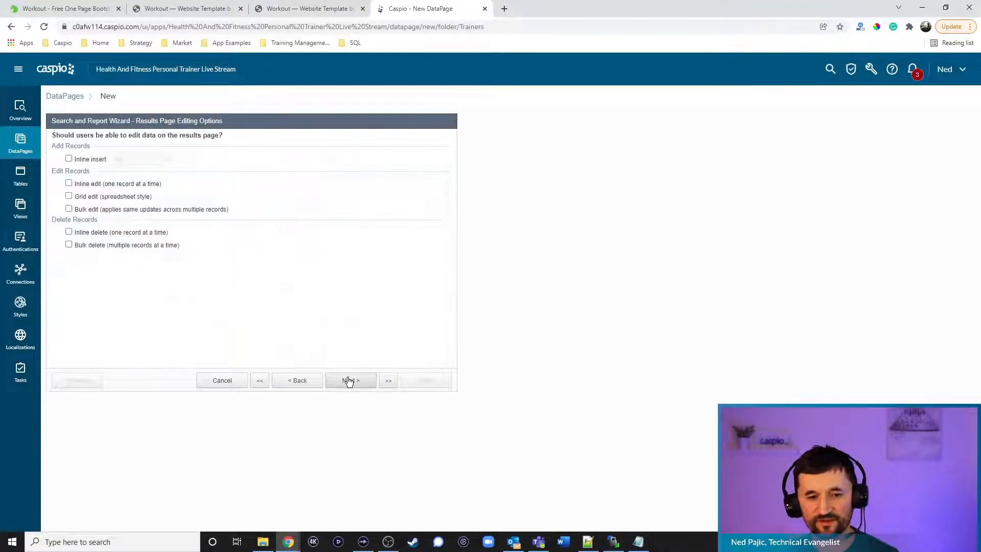
pyautogui.click(93, 184)
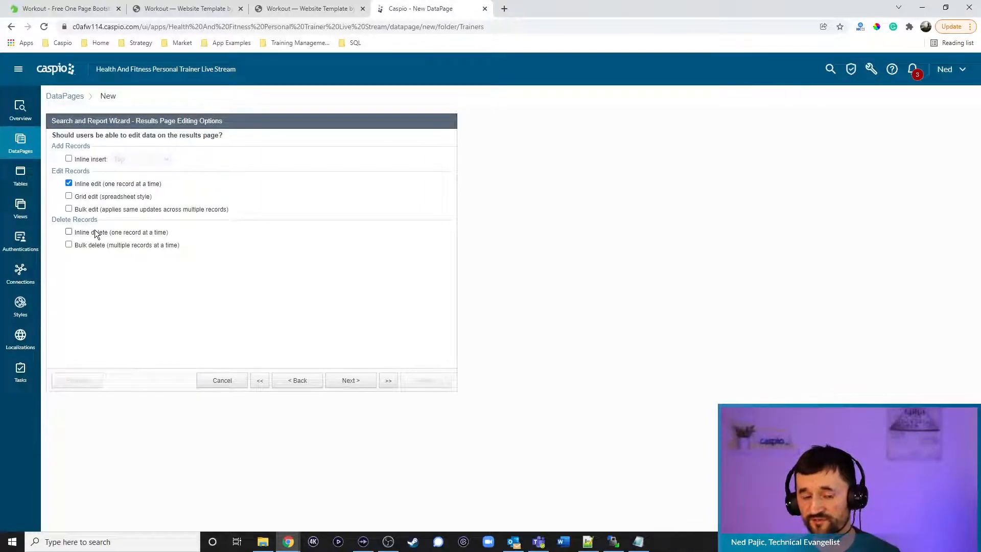
pyautogui.click(349, 379)
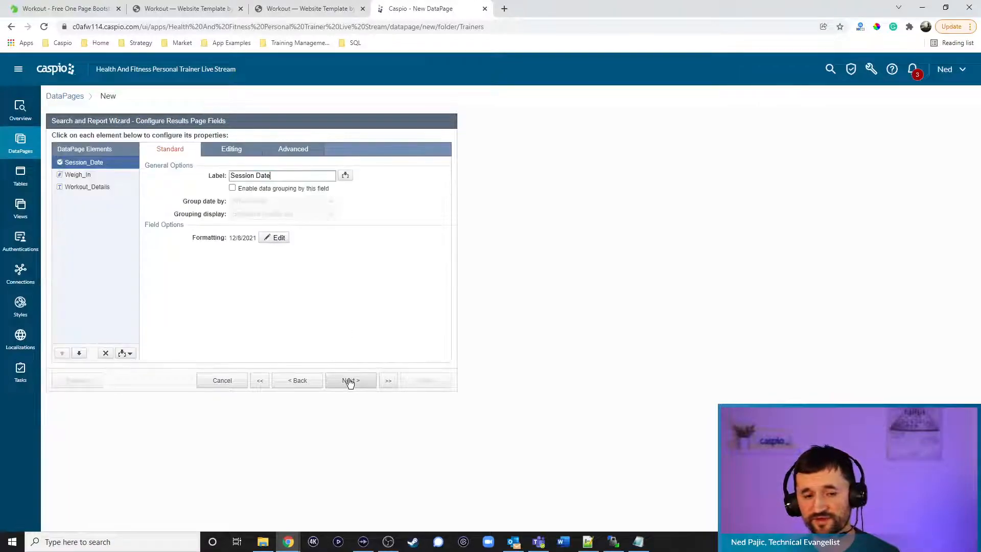
pyautogui.click(124, 354)
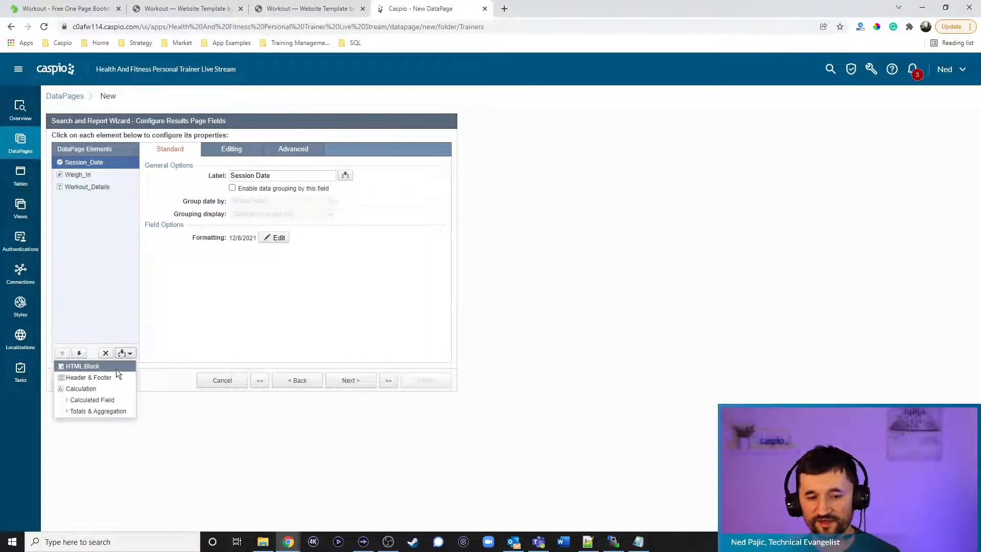
# Add a Header & Footer element to the results page and check its HTML editor setting
pyautogui.click(97, 377)
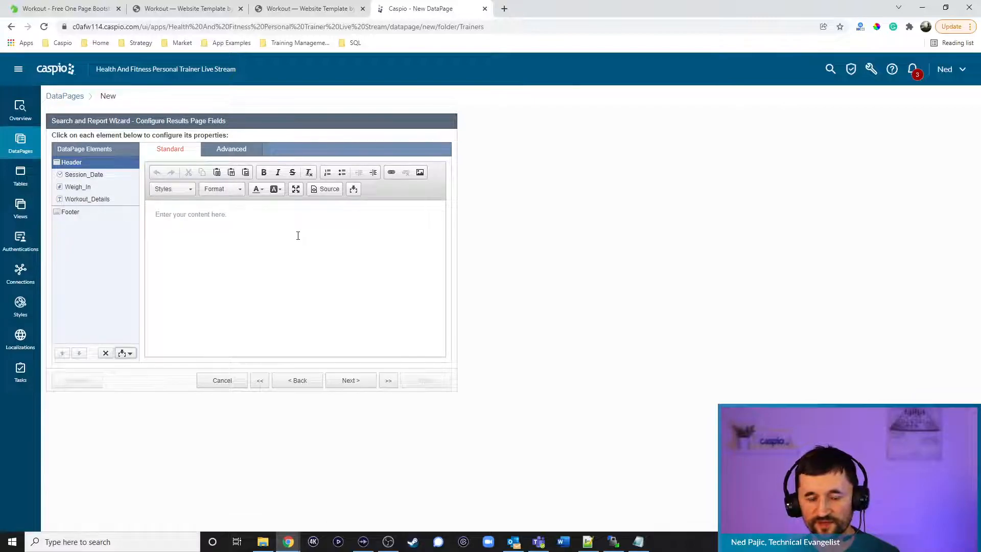
pyautogui.click(234, 151)
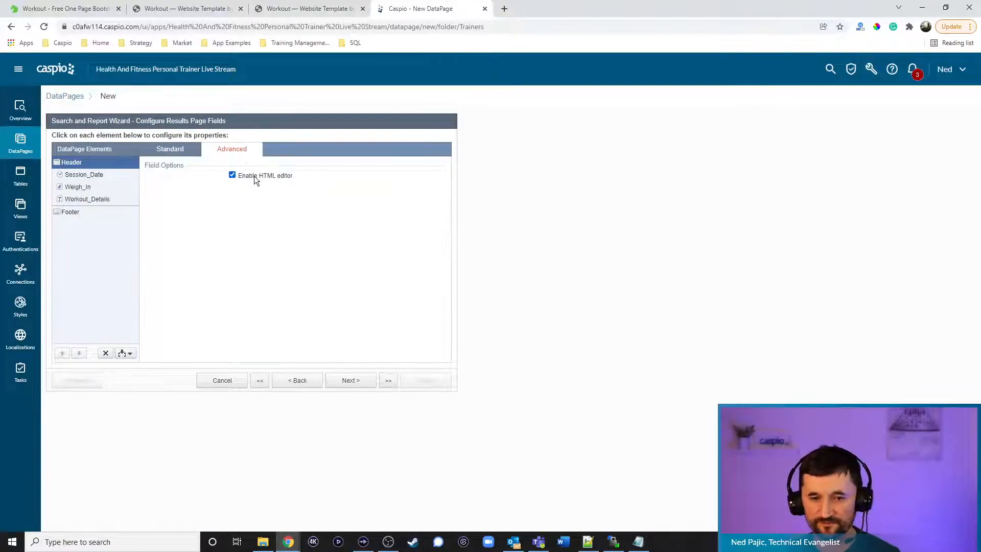
pyautogui.click(170, 149)
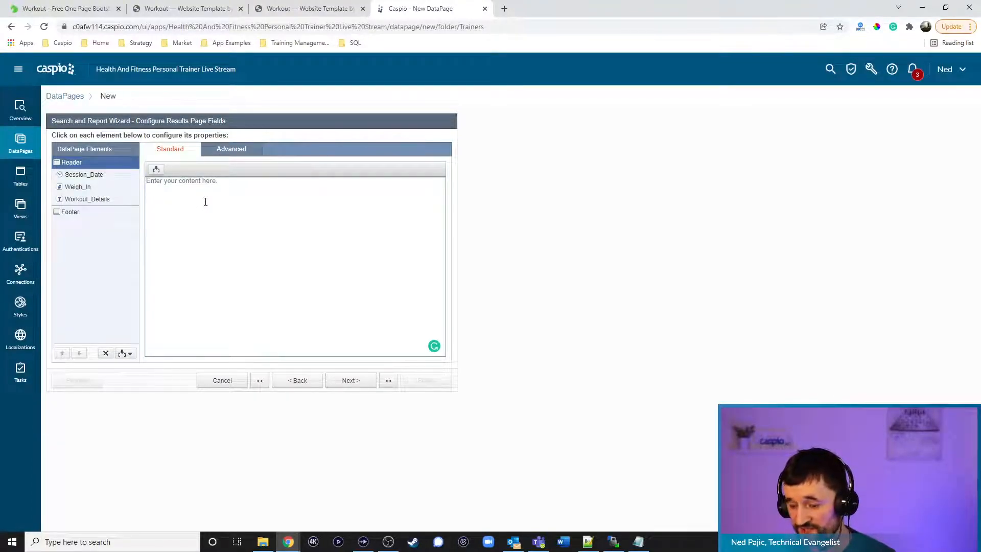
pyautogui.click(164, 7)
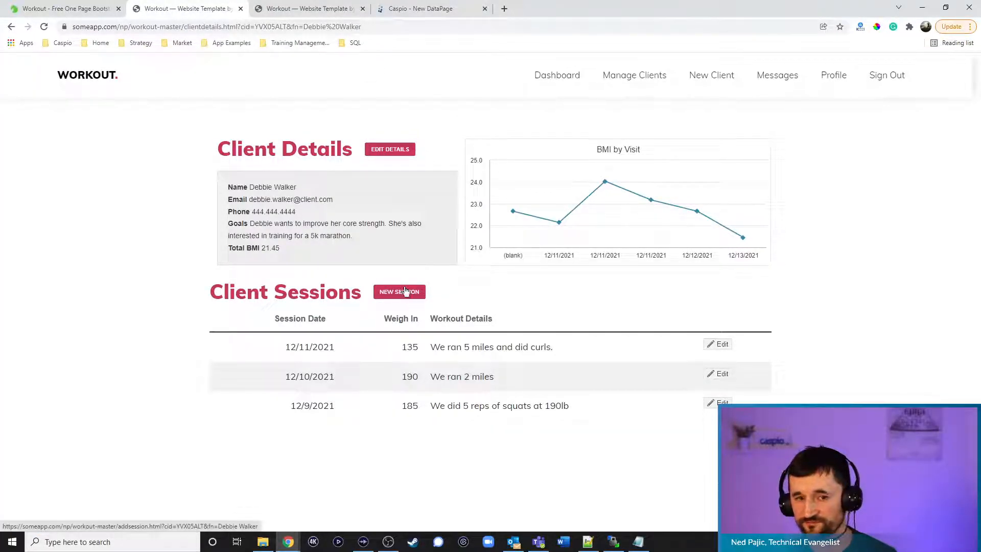
pyautogui.click(413, 9)
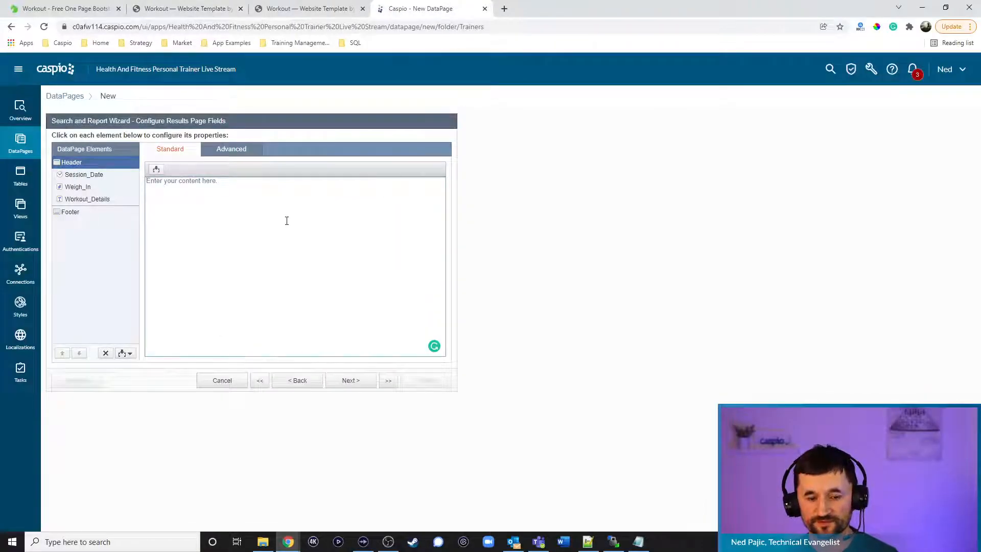
pyautogui.write('<a href="')
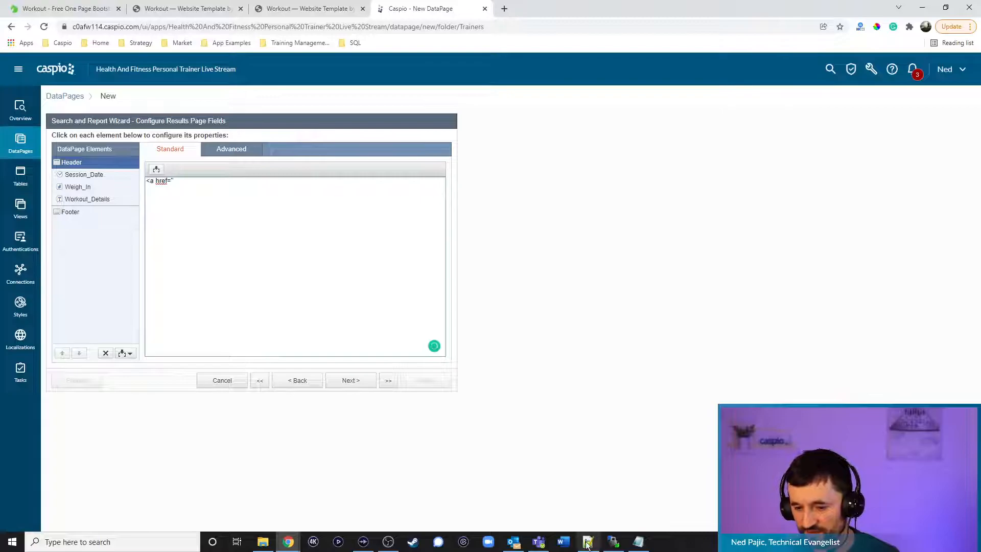
pyautogui.click(589, 542)
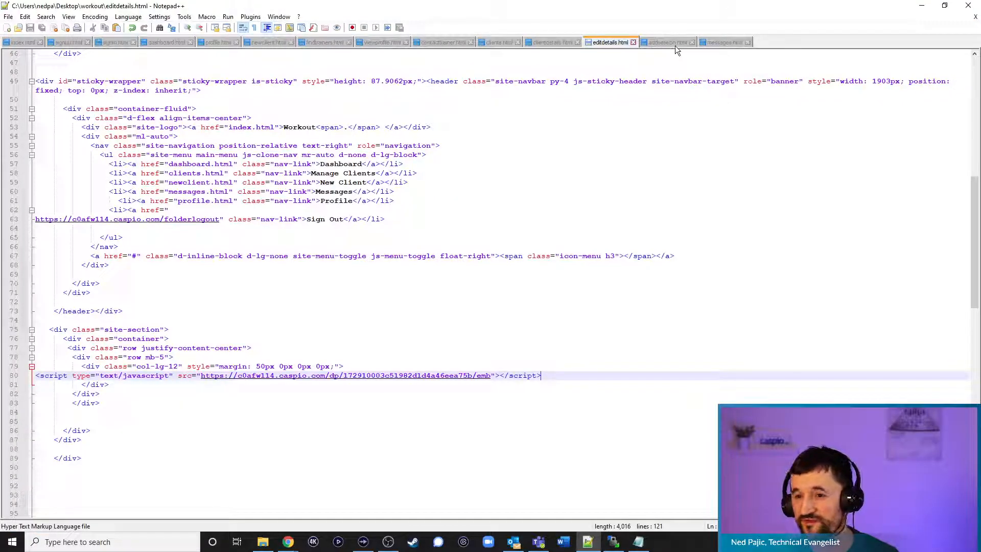
pyautogui.click(921, 6)
pyautogui.write('addsession')
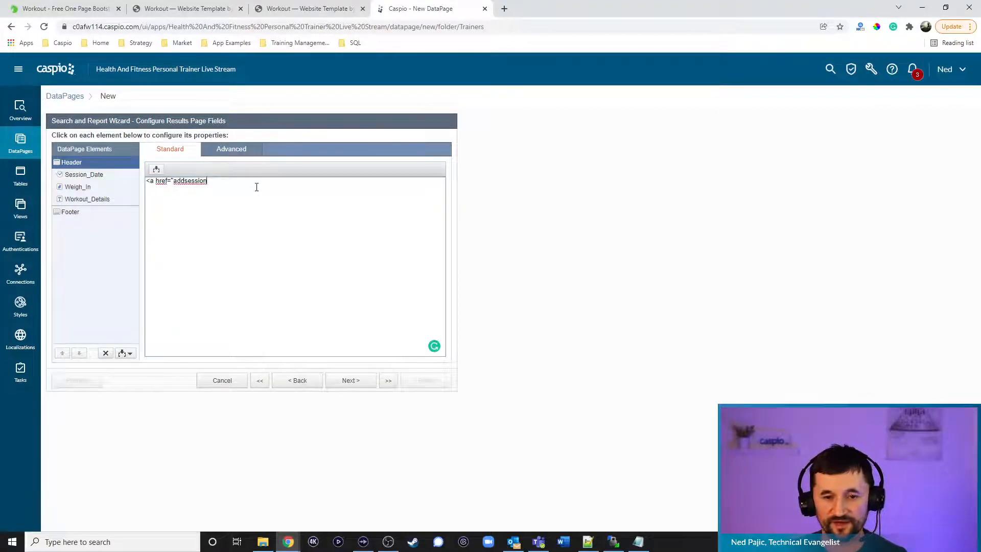
pyautogui.write('.html?')
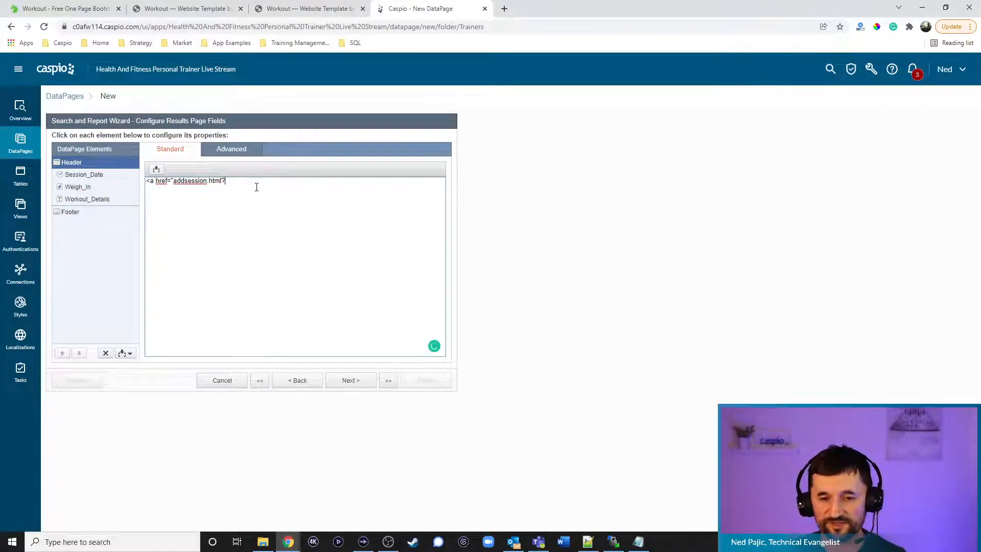
pyautogui.write('cid="')
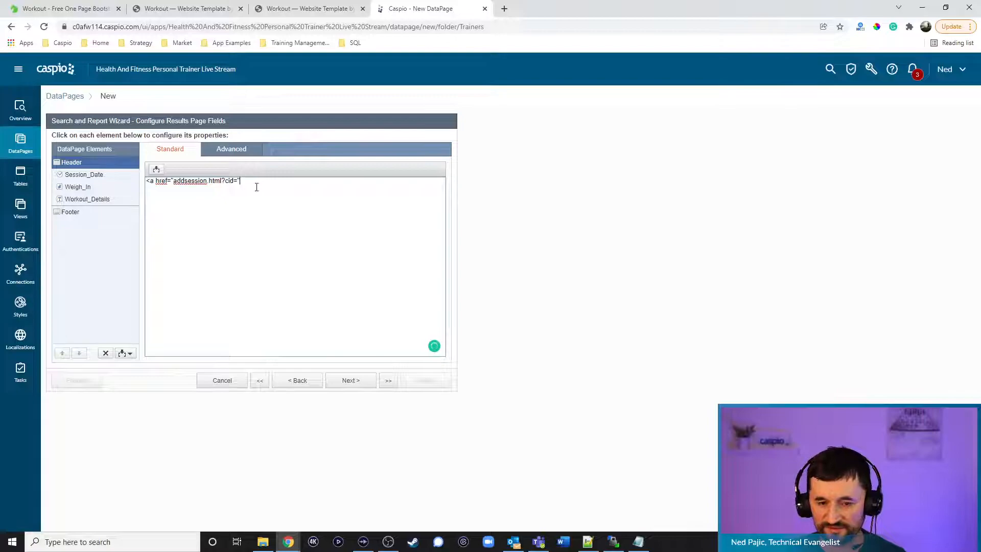
pyautogui.write('@cid')
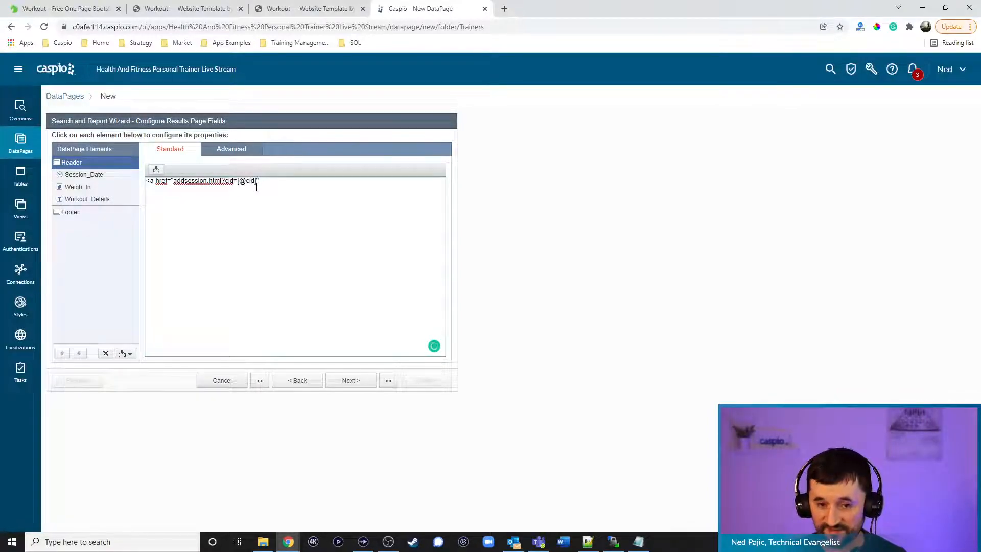
pyautogui.write(']">New Session</a>')
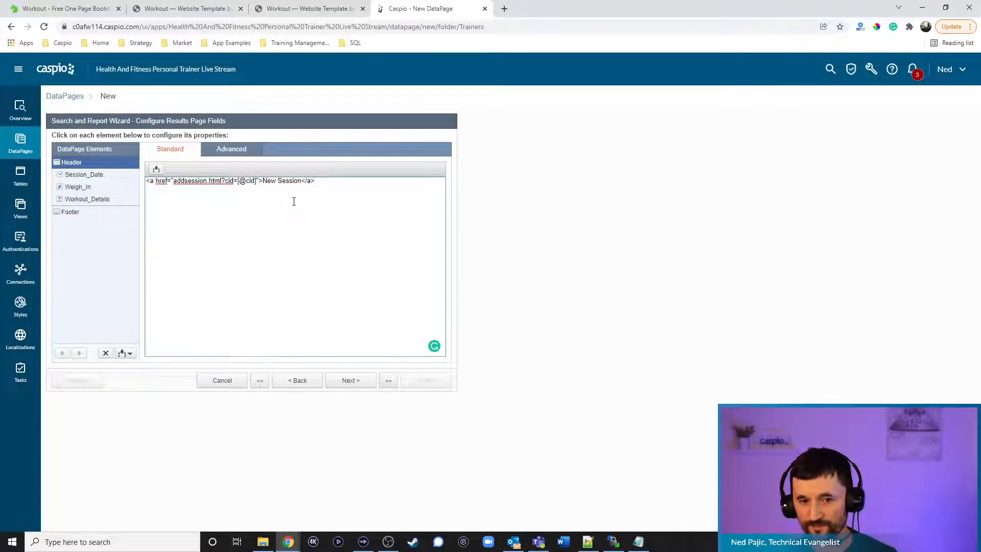
pyautogui.click(147, 182)
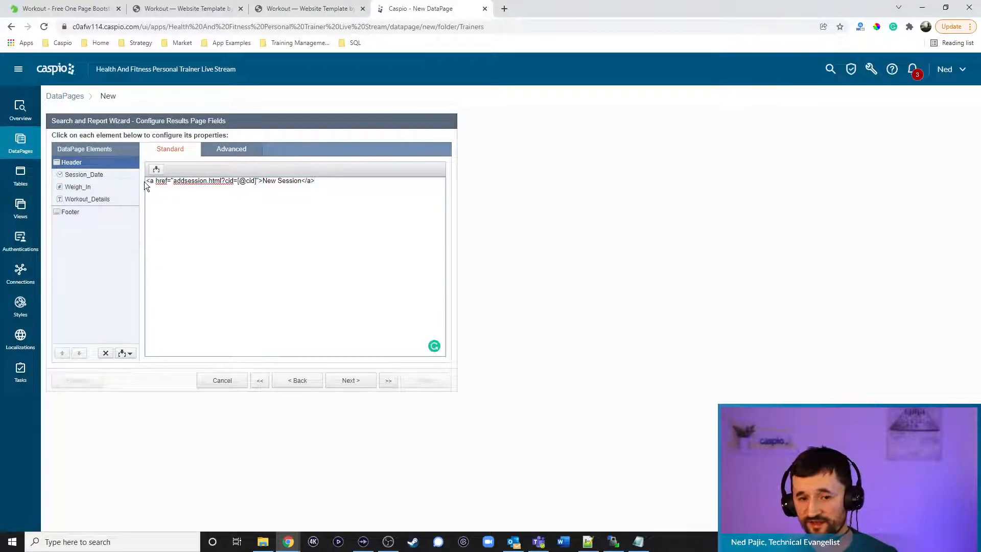
pyautogui.press('Return')
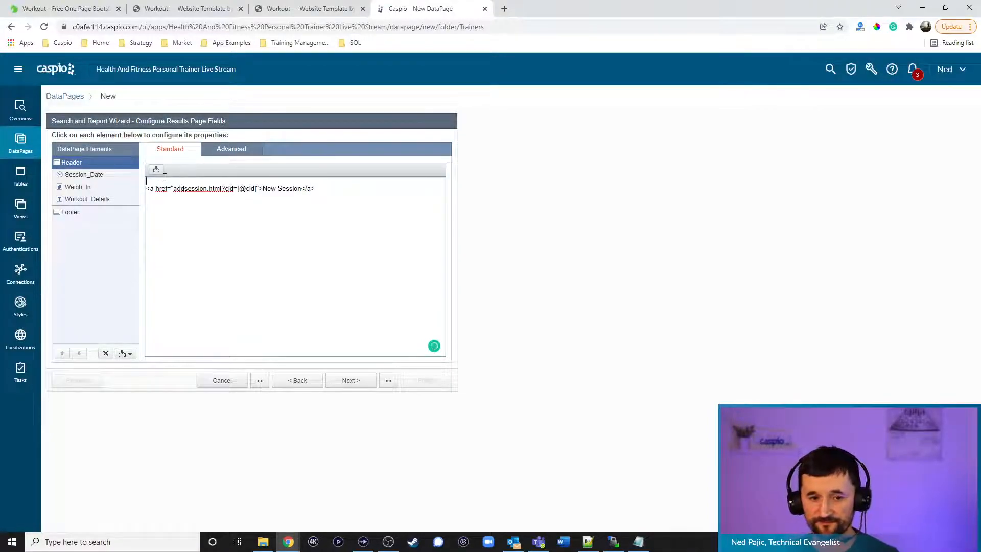
pyautogui.write('<h2>View Sessions')
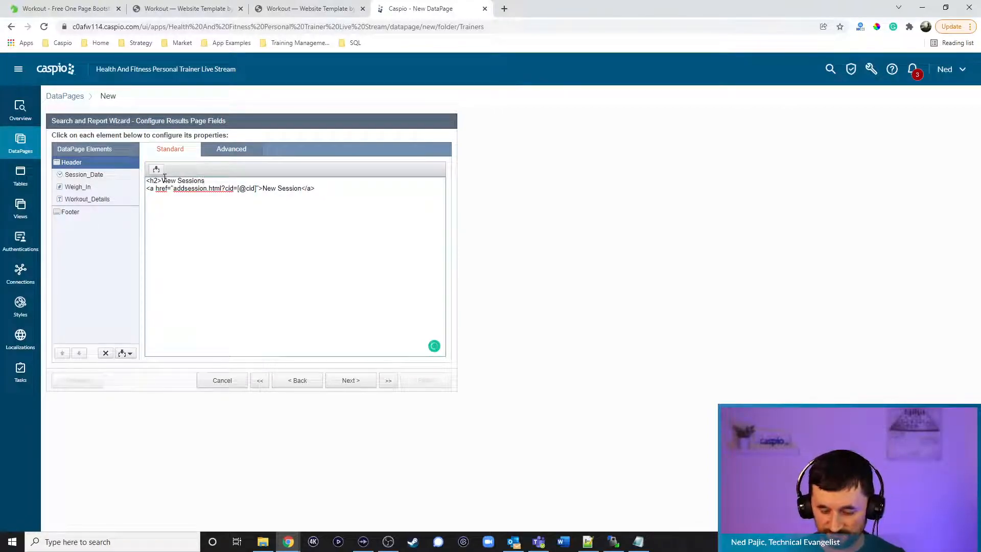
pyautogui.write('</h2>')
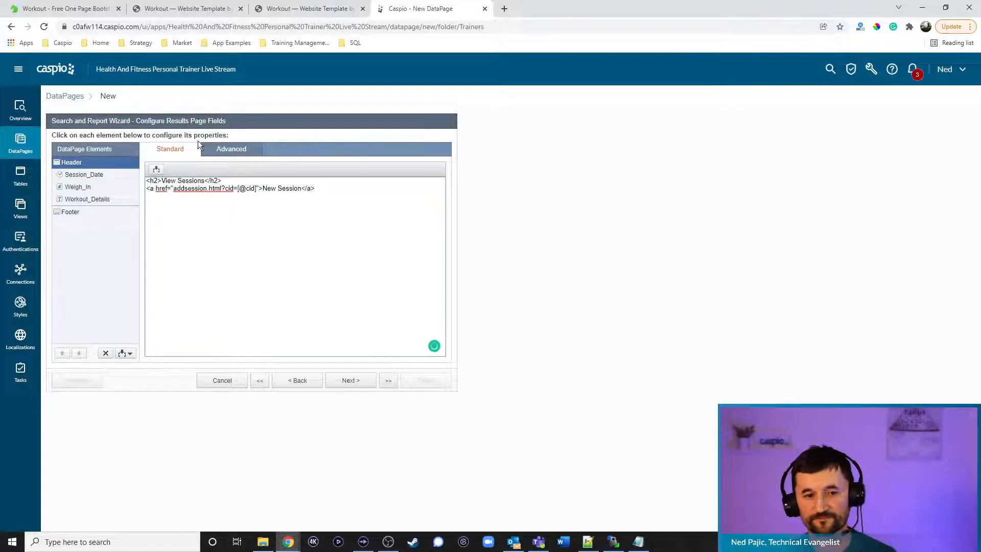
pyautogui.click(347, 382)
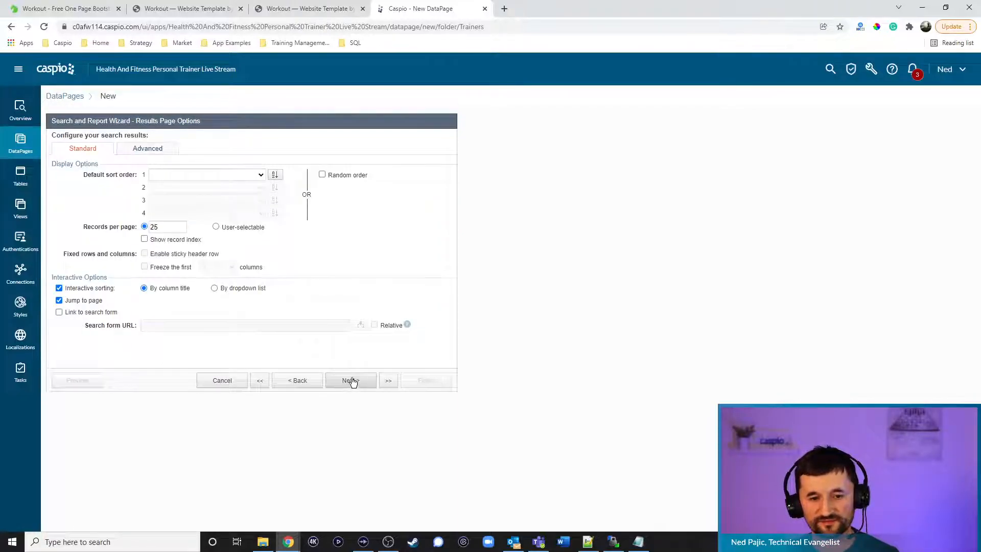
# Finish the View Sessions DataPage with no details page
pyautogui.click(353, 382)
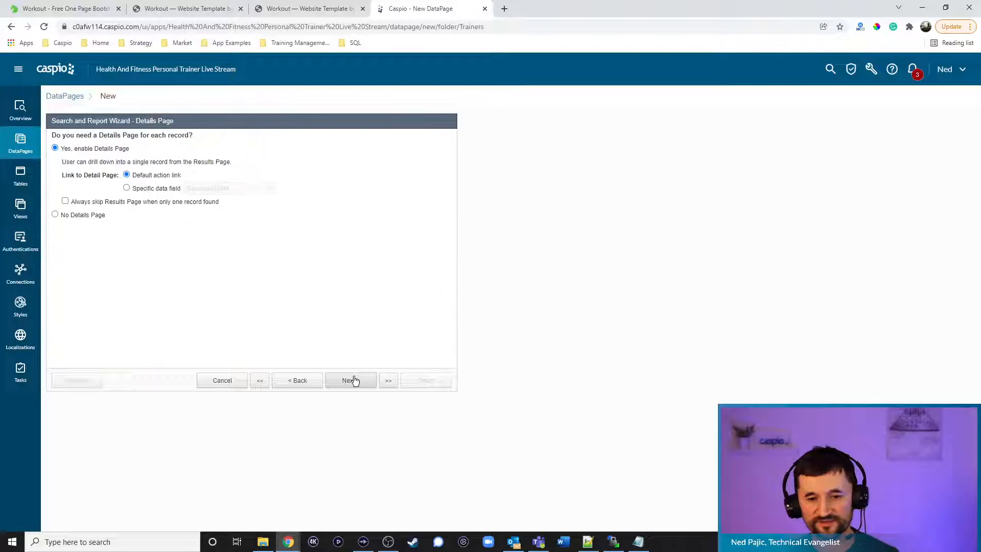
pyautogui.click(98, 217)
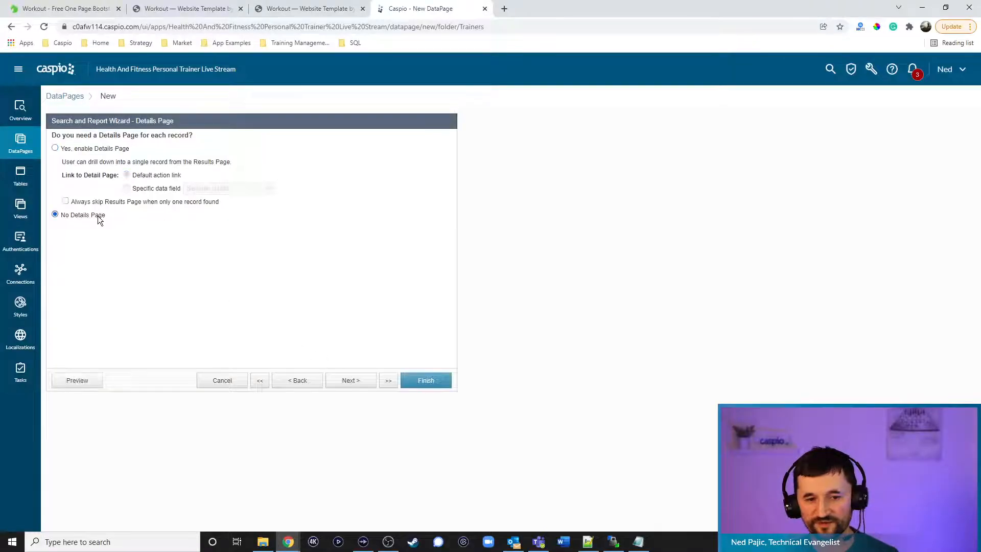
pyautogui.click(431, 378)
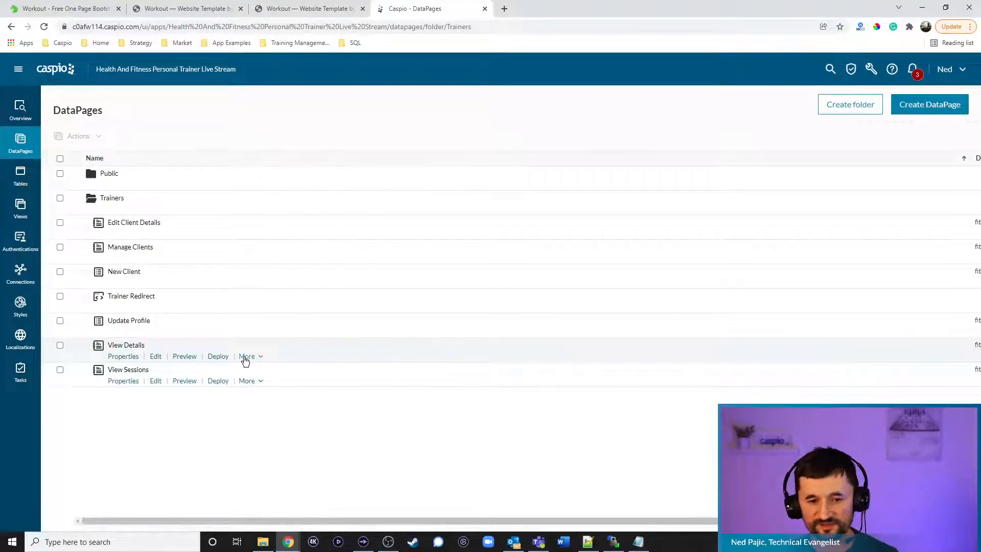
# Enable deployment of View Sessions and copy its embed code
pyautogui.click(228, 384)
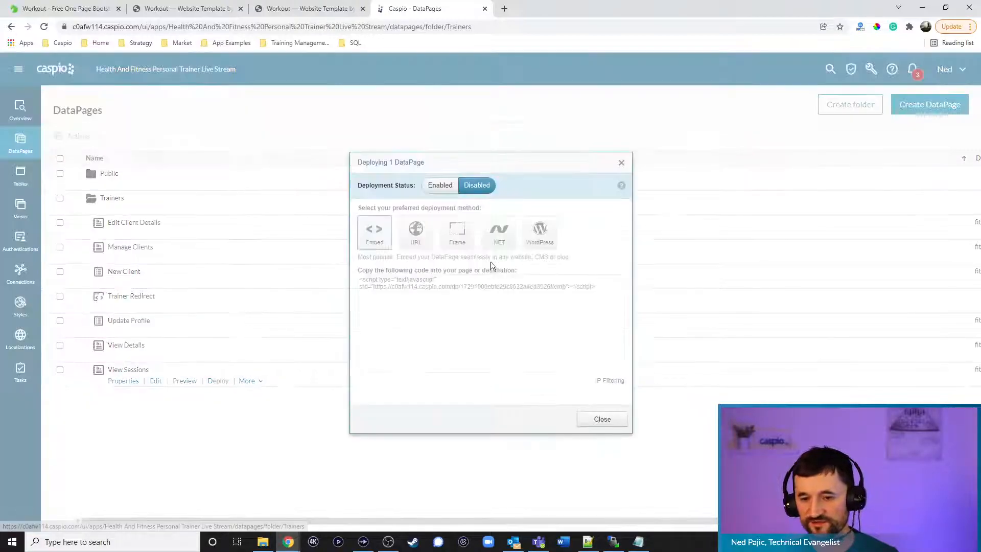
pyautogui.click(440, 185)
pyautogui.click(428, 291)
pyautogui.hotkey('ctrl', 'c')
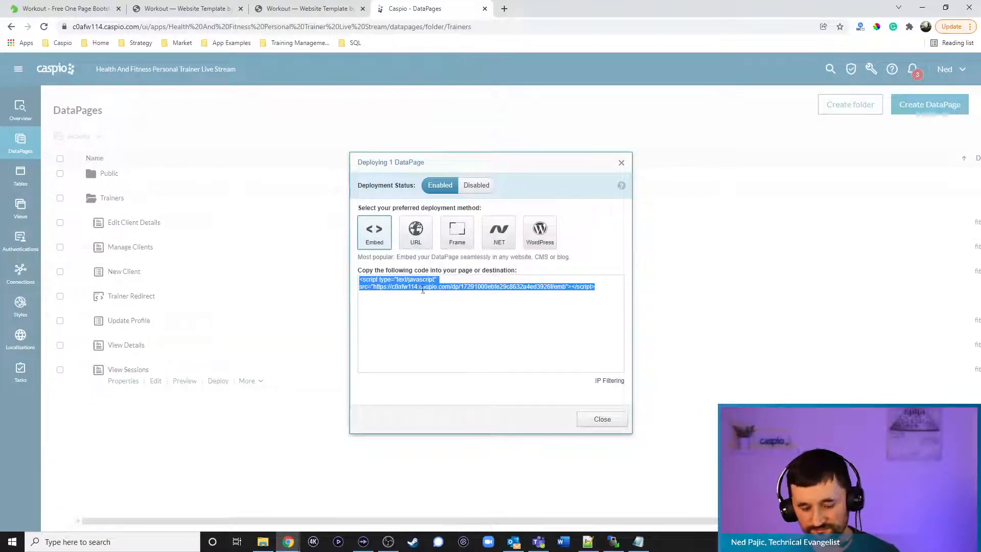
pyautogui.click(603, 419)
pyautogui.click(588, 542)
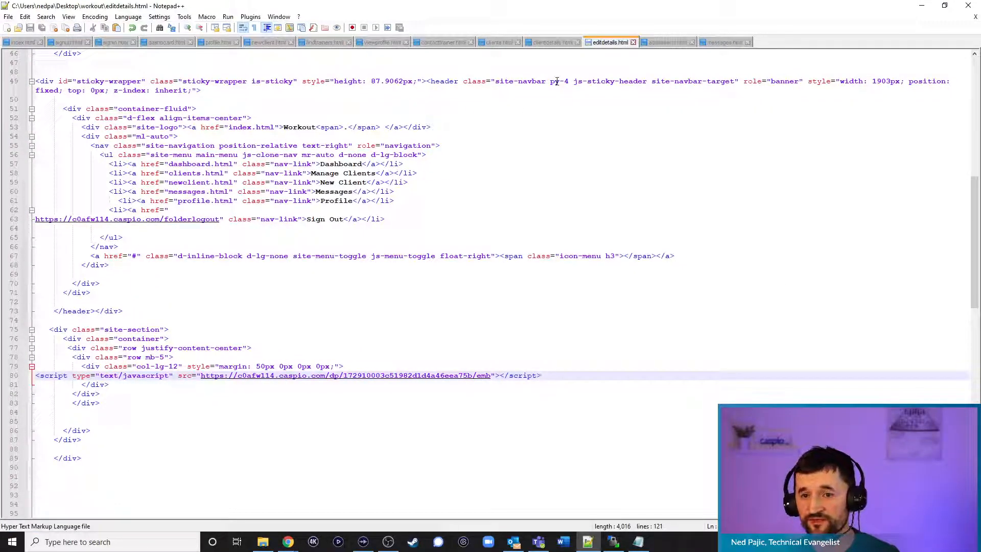
# Paste the embed script over the VIEW SESSIONS DEPLOY CODE placeholder in clientdetails.html
pyautogui.click(548, 44)
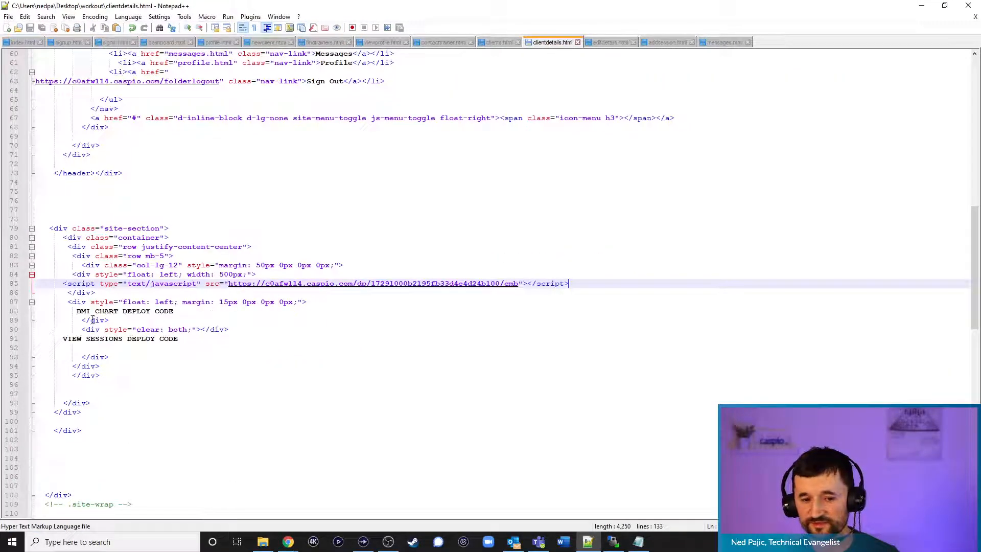
pyautogui.moveTo(57, 340); pyautogui.dragTo(179, 340)
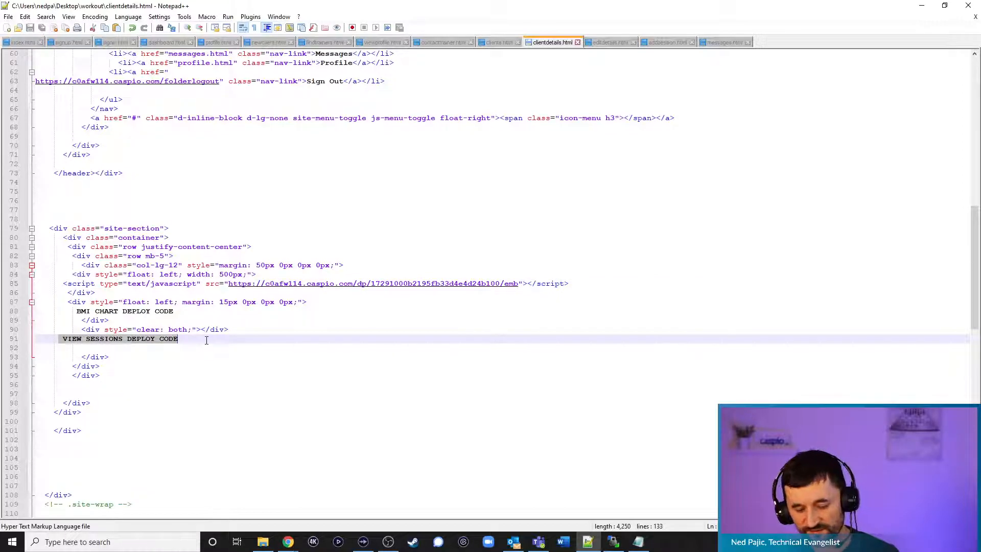
pyautogui.hotkey('ctrl', 'v')
# Upload clientdetails.html to the server in WinSCP, overwriting the old copy
pyautogui.click(612, 543)
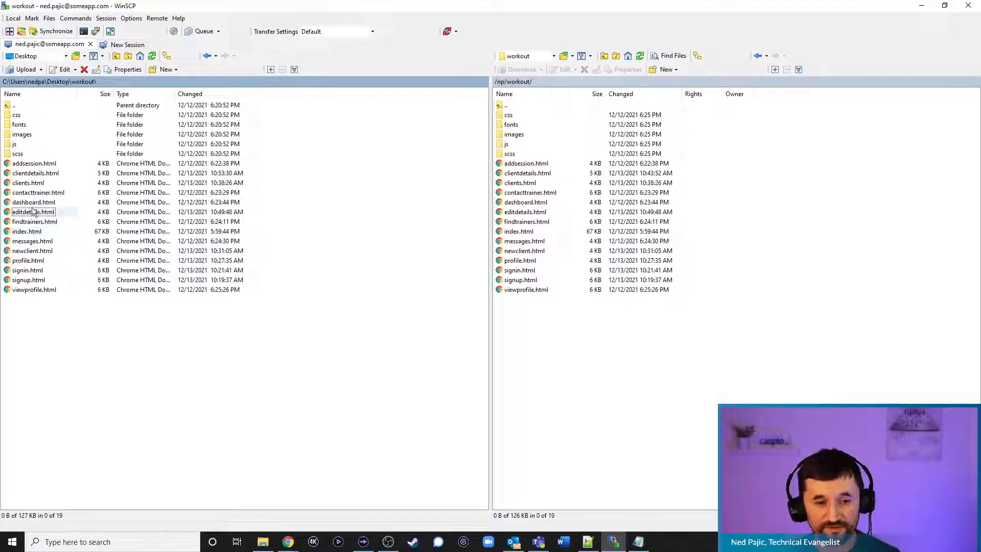
pyautogui.moveTo(31, 174); pyautogui.dragTo(578, 346)
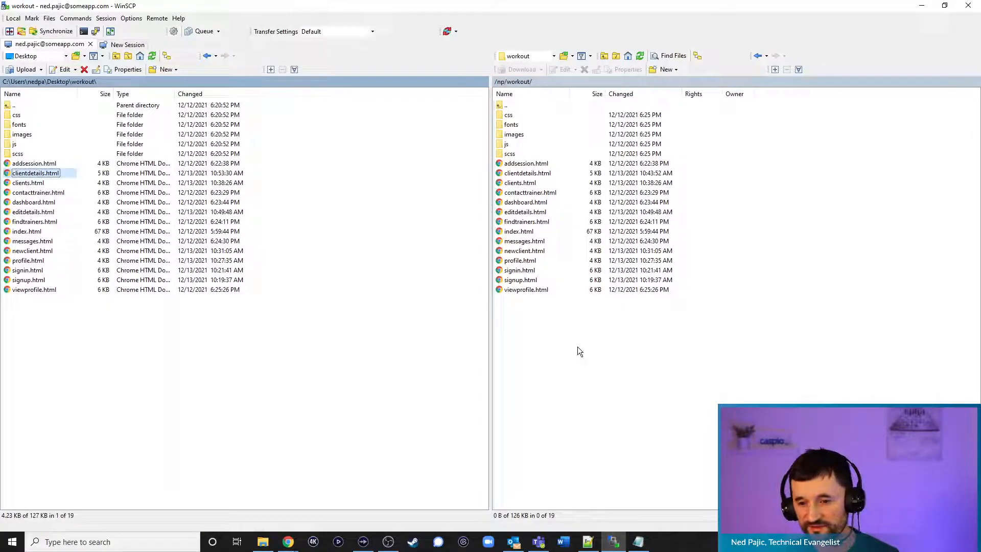
pyautogui.click(466, 308)
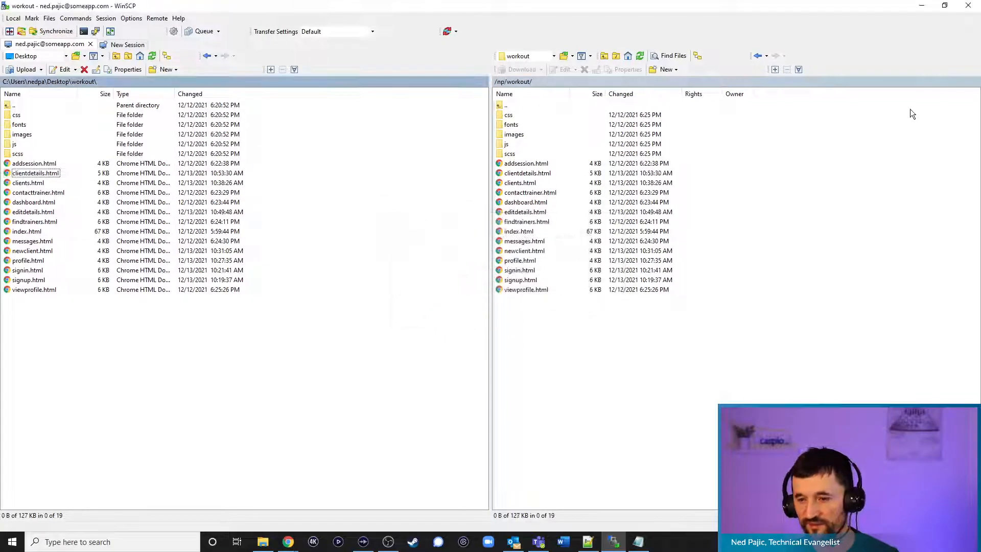
pyautogui.click(921, 5)
# Reload the client details page, test its New Session link, then return to Caspio's DataPages
pyautogui.click(921, 5)
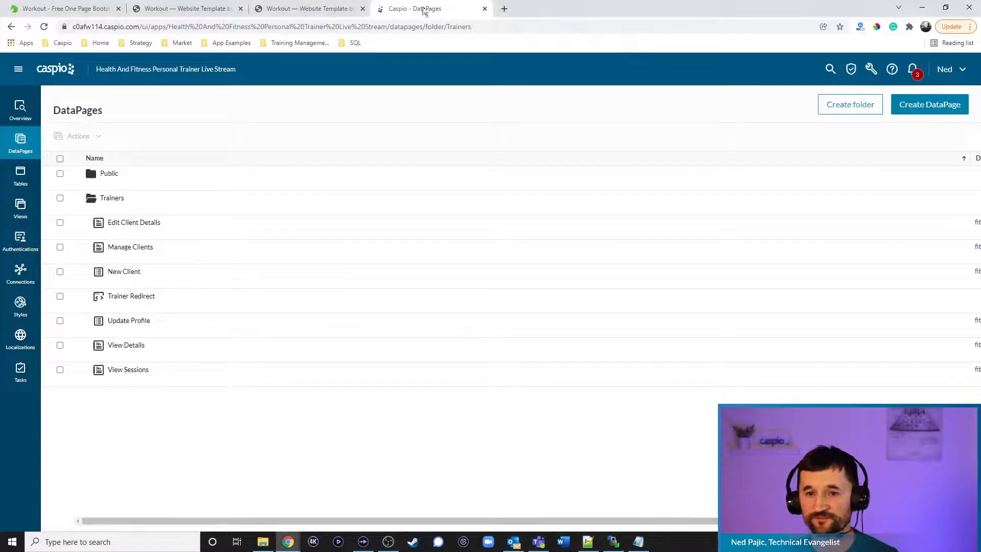
pyautogui.click(306, 8)
pyautogui.click(44, 27)
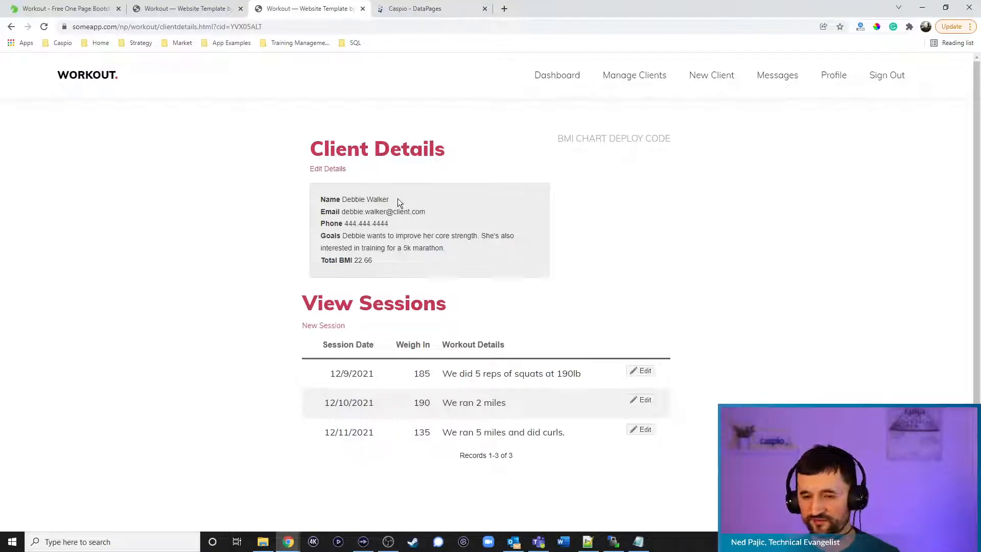
pyautogui.click(331, 333)
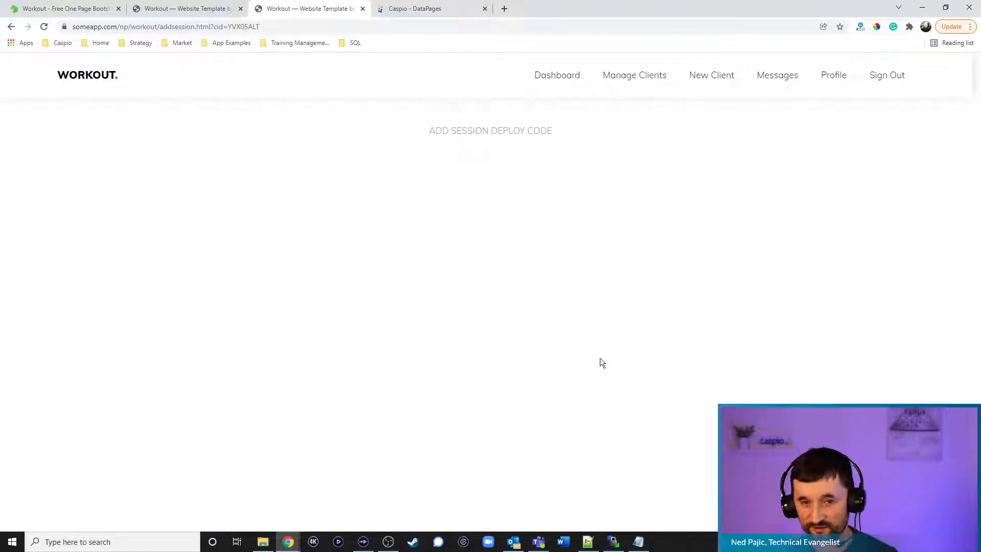
pyautogui.click(418, 14)
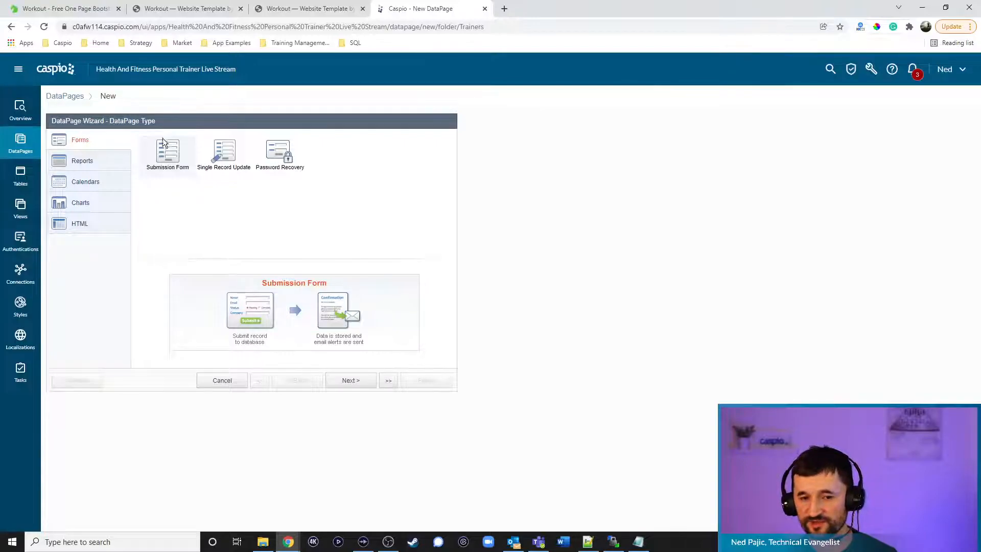
# Keep the Submission Form type and use fitness_tbl_sessions_1 as the data source
pyautogui.click(351, 381)
pyautogui.click(134, 168)
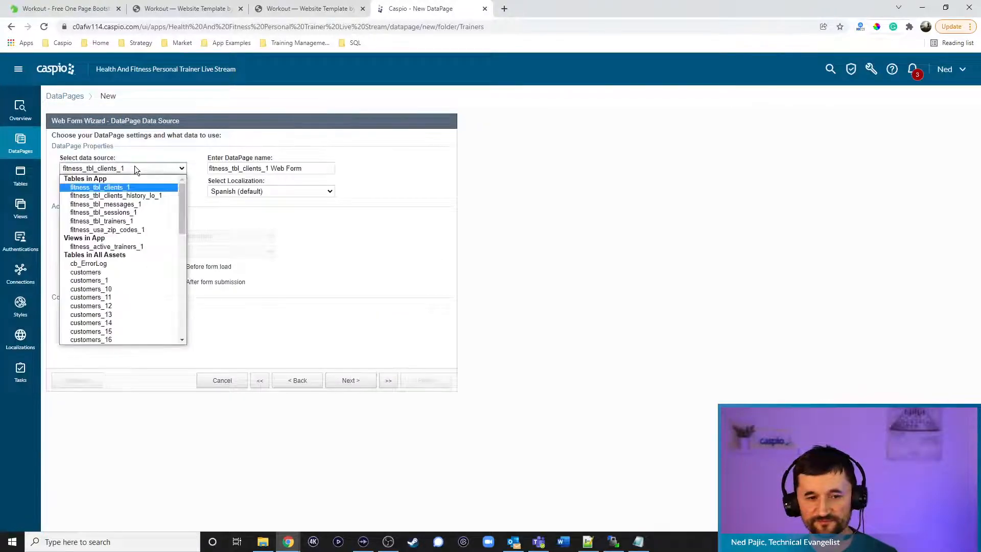
pyautogui.click(140, 212)
# Name the form Add New Session with fitness_training_sign_up_1 style, English, and restricted access
pyautogui.moveTo(316, 168); pyautogui.dragTo(74, 161)
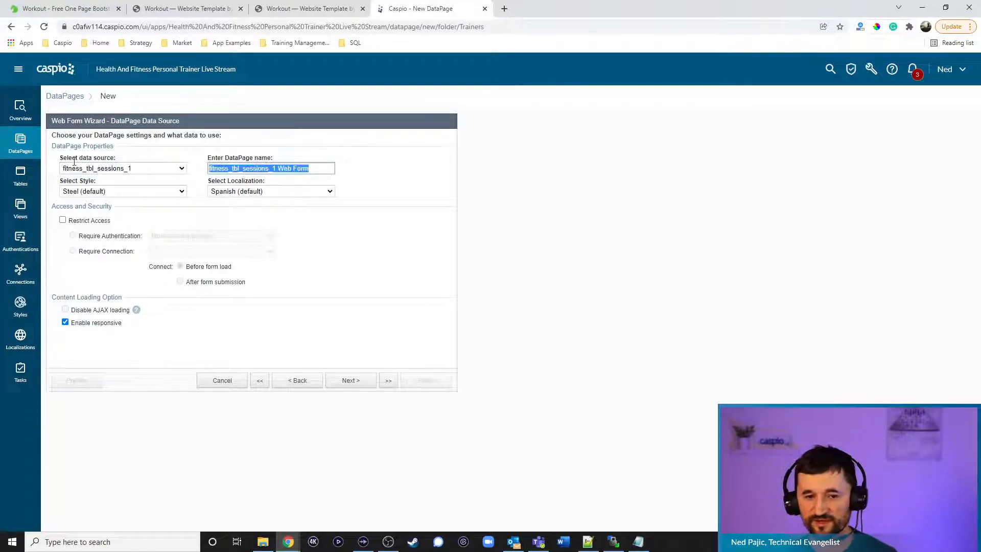
pyautogui.write('Add New Sessio')
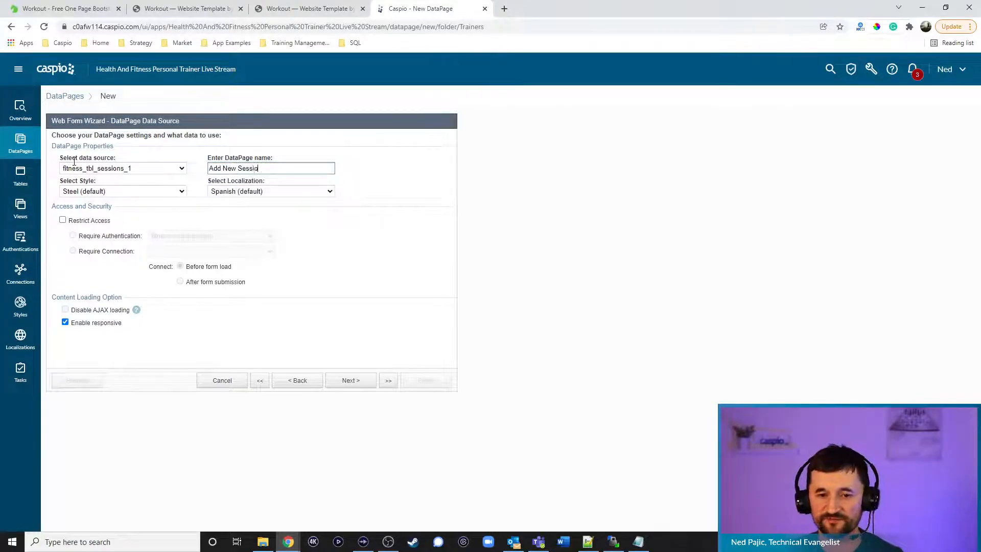
pyautogui.click(117, 190)
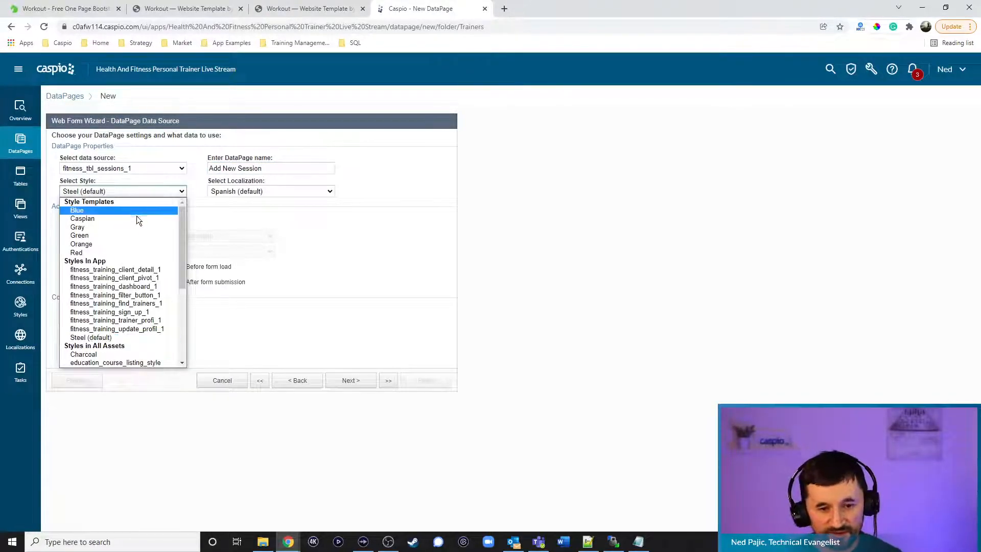
pyautogui.click(139, 312)
pyautogui.click(265, 192)
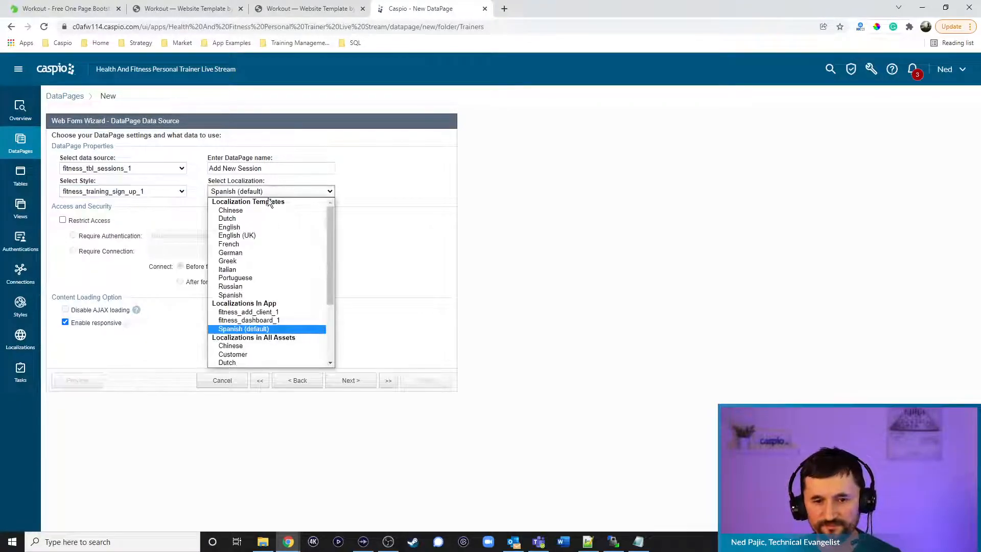
pyautogui.click(254, 225)
pyautogui.click(104, 221)
pyautogui.click(366, 381)
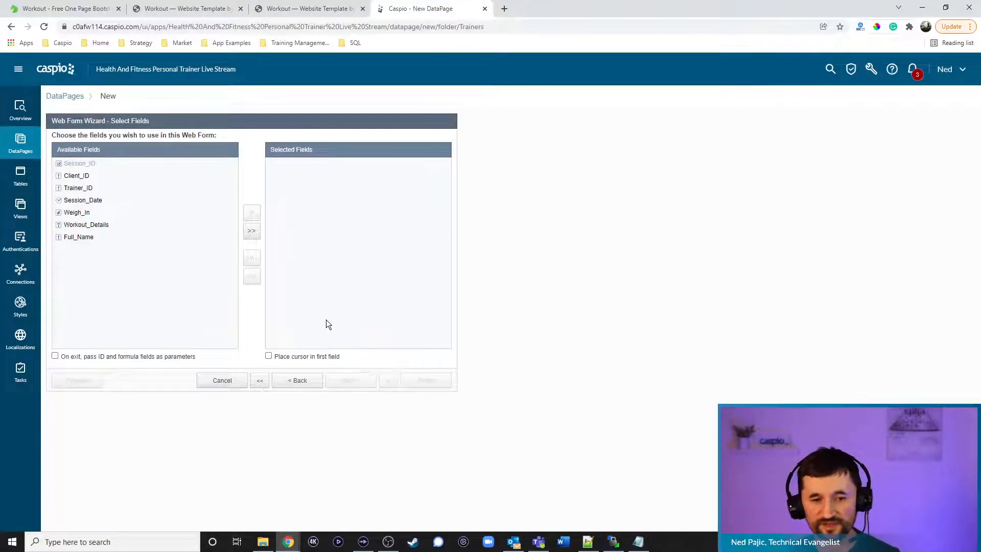
pyautogui.click(252, 231)
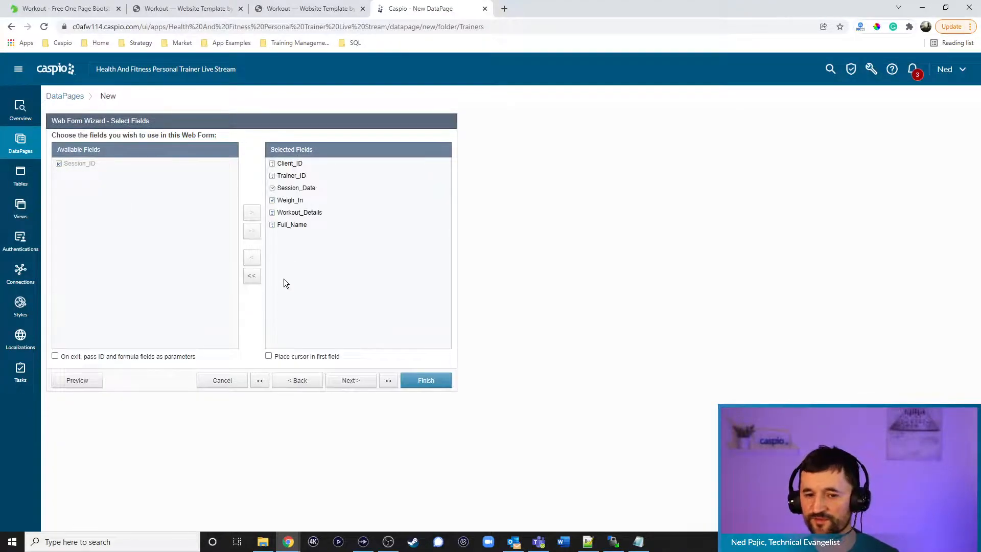
pyautogui.click(344, 381)
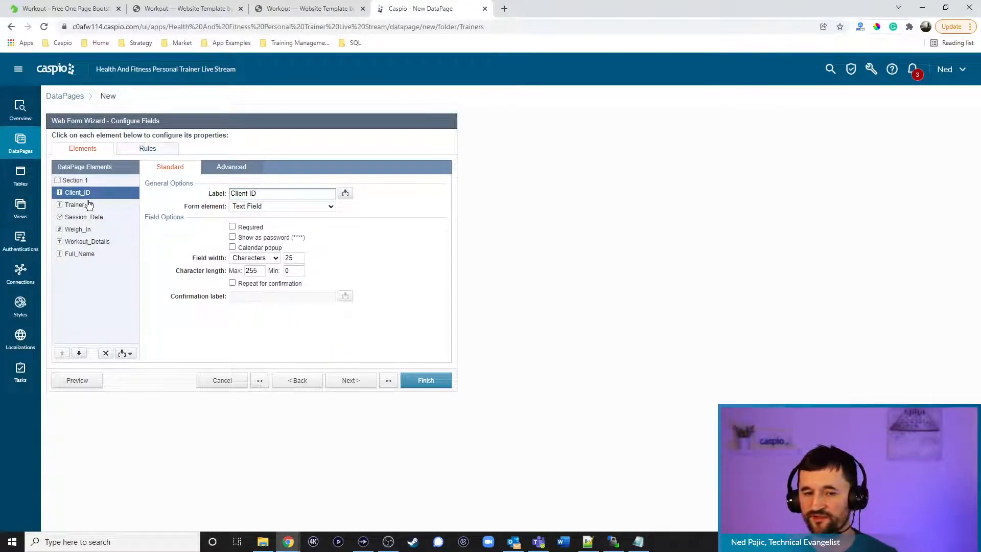
pyautogui.click(240, 168)
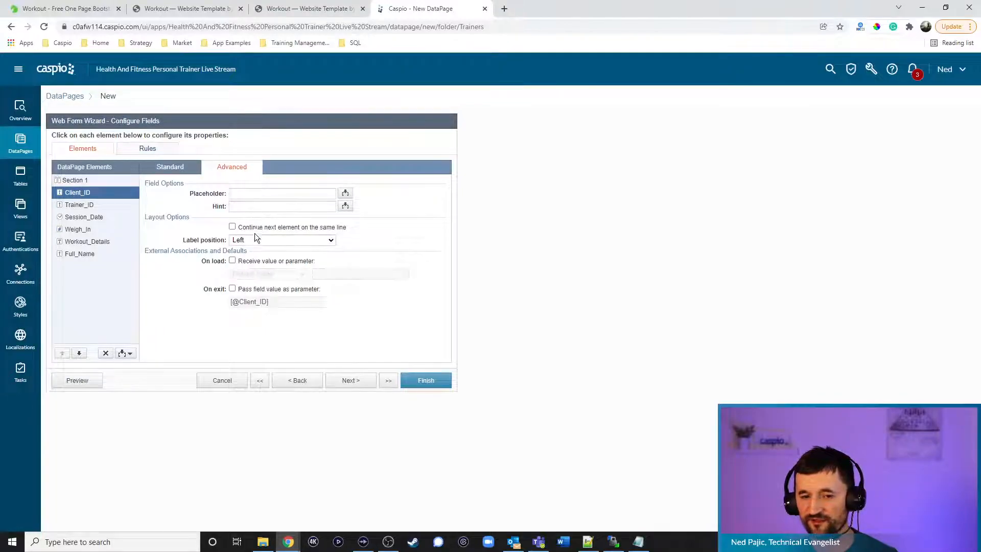
pyautogui.click(253, 260)
pyautogui.click(260, 275)
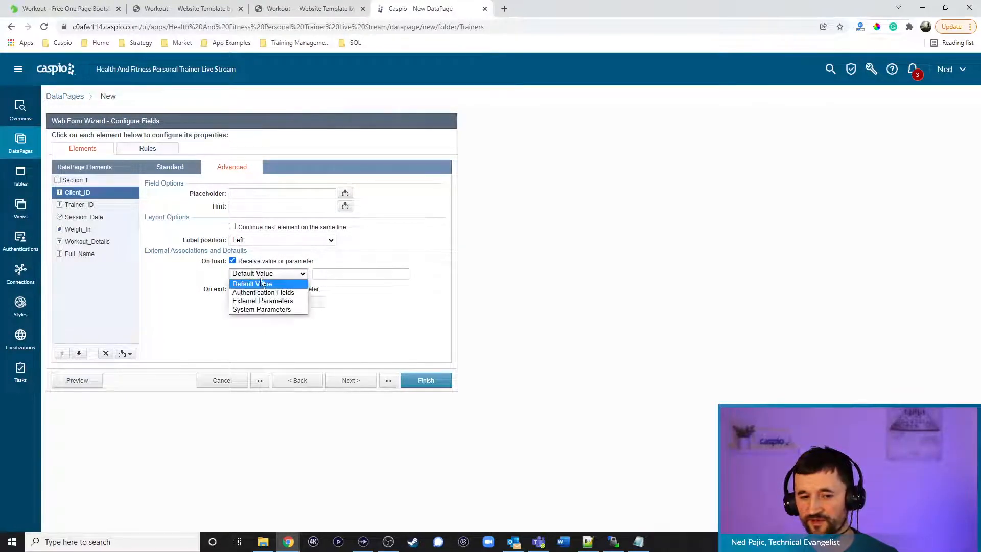
pyautogui.click(263, 300)
pyautogui.moveTo(322, 275); pyautogui.dragTo(349, 274)
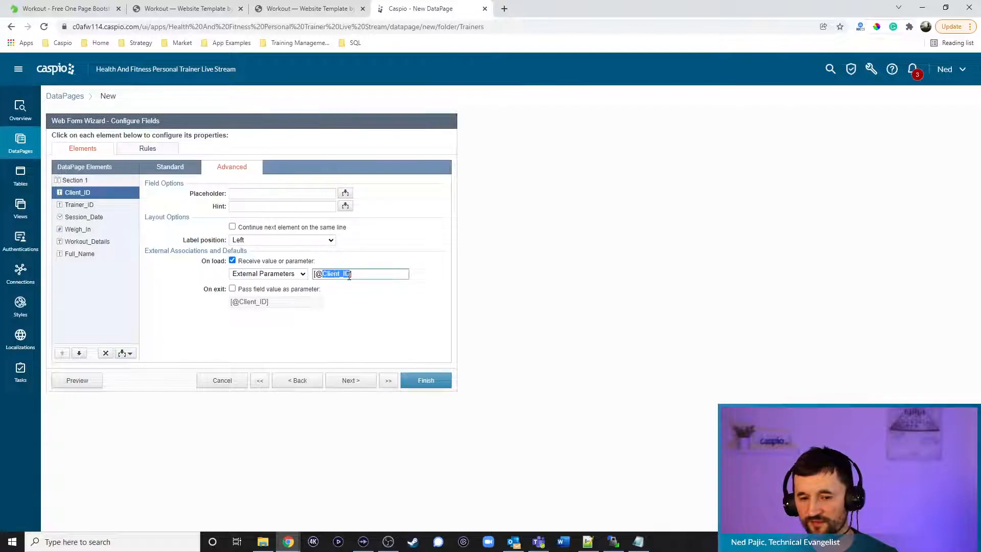
pyautogui.write('cid')
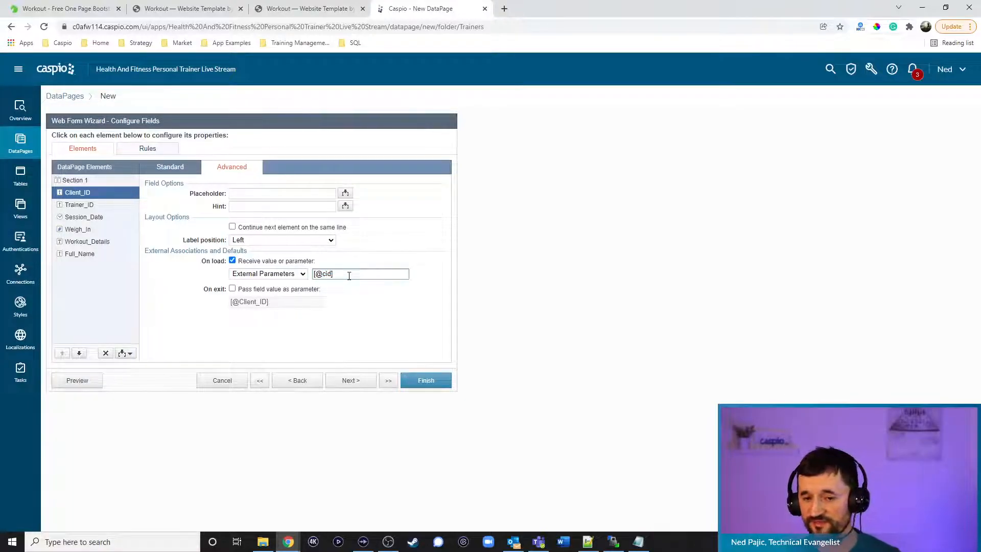
pyautogui.click(174, 167)
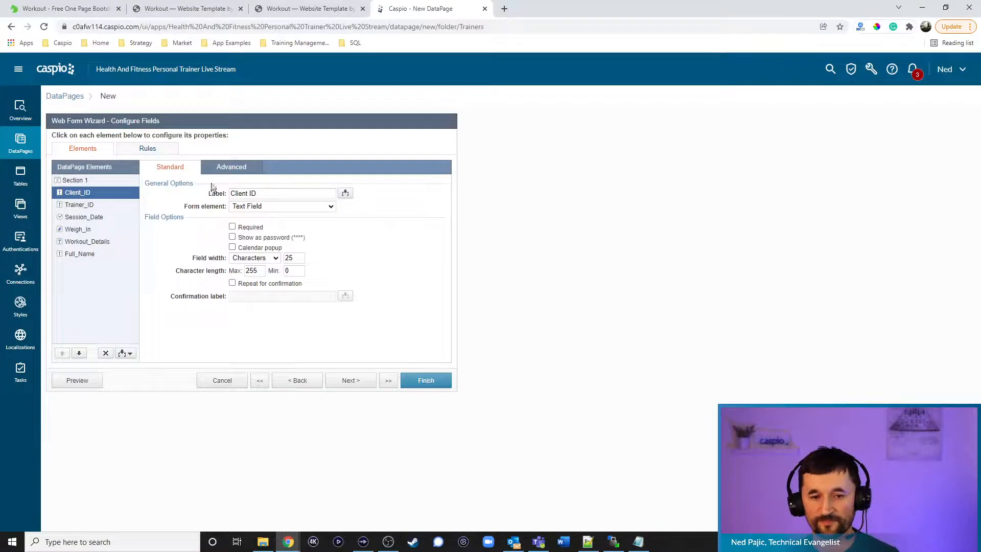
pyautogui.click(251, 208)
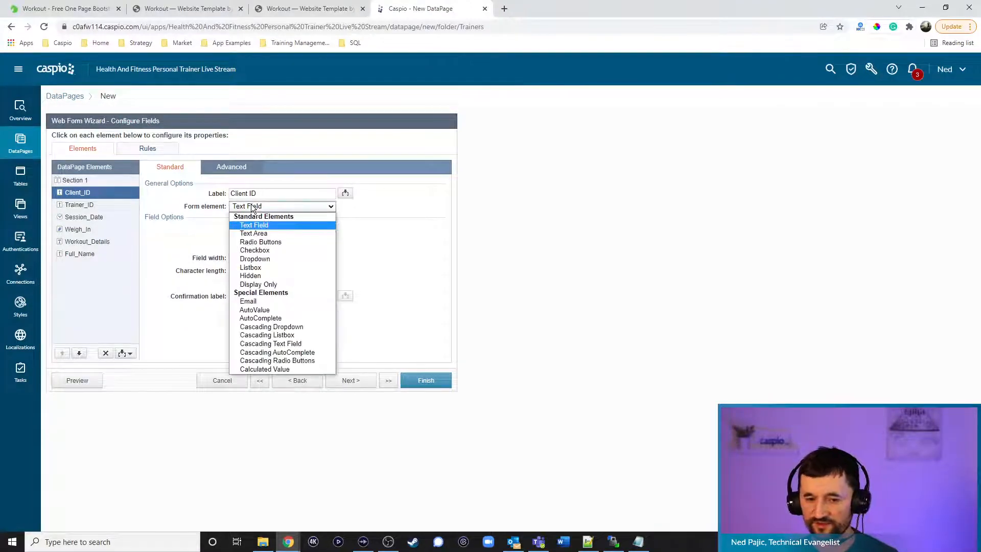
pyautogui.click(258, 276)
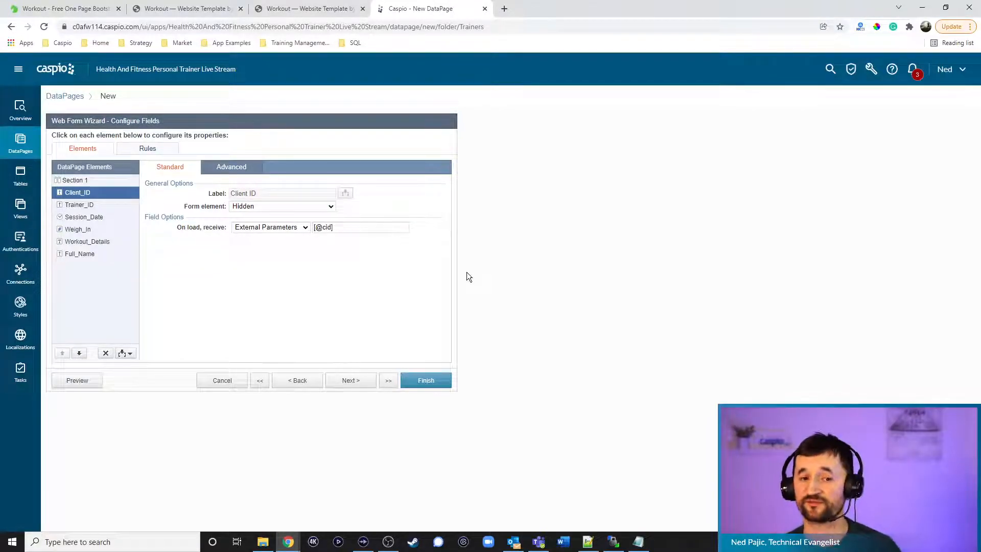
# Make Trainer_ID hidden, filled from the logged-in trainer's Trainer_ID authentication field
pyautogui.click(111, 206)
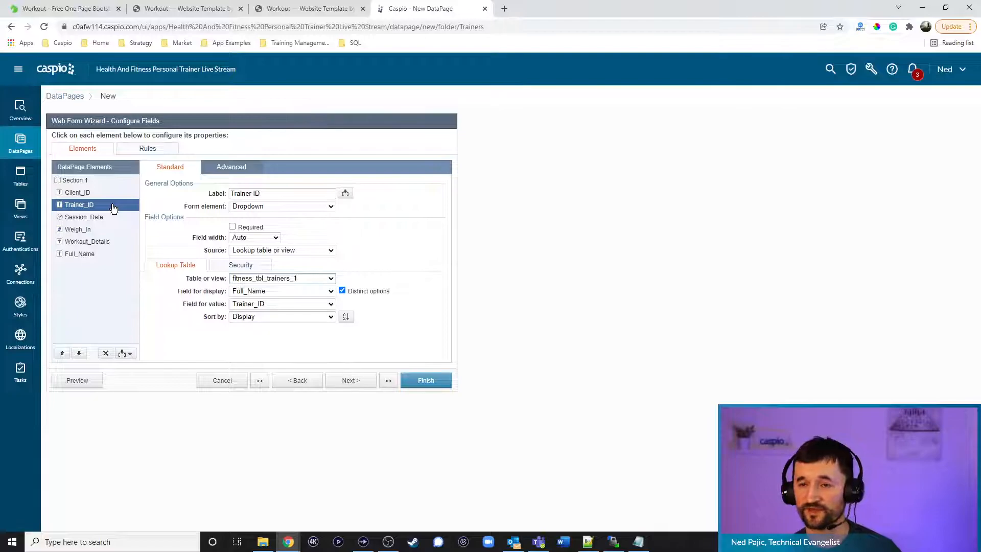
pyautogui.click(259, 208)
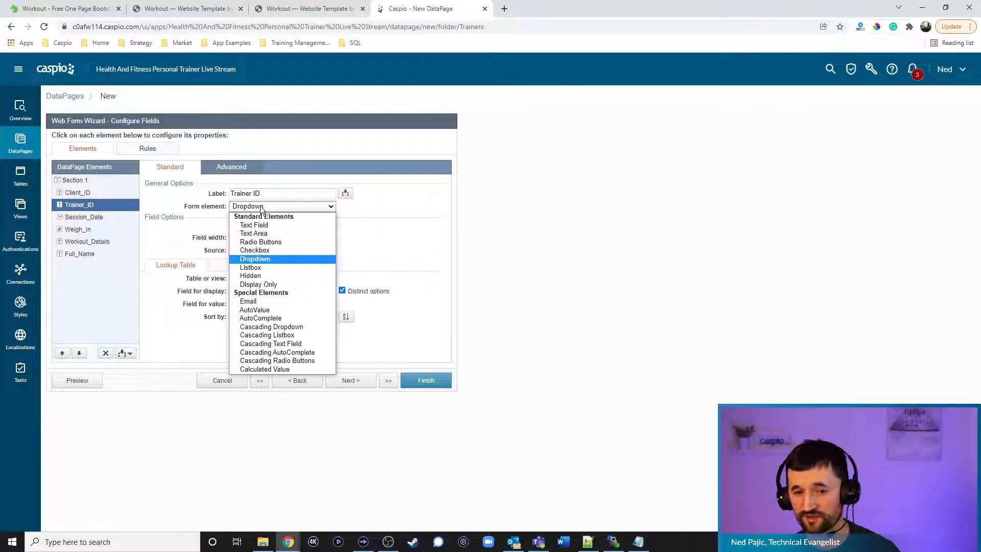
pyautogui.click(265, 274)
pyautogui.click(269, 227)
pyautogui.click(275, 246)
pyautogui.click(345, 228)
pyautogui.click(341, 254)
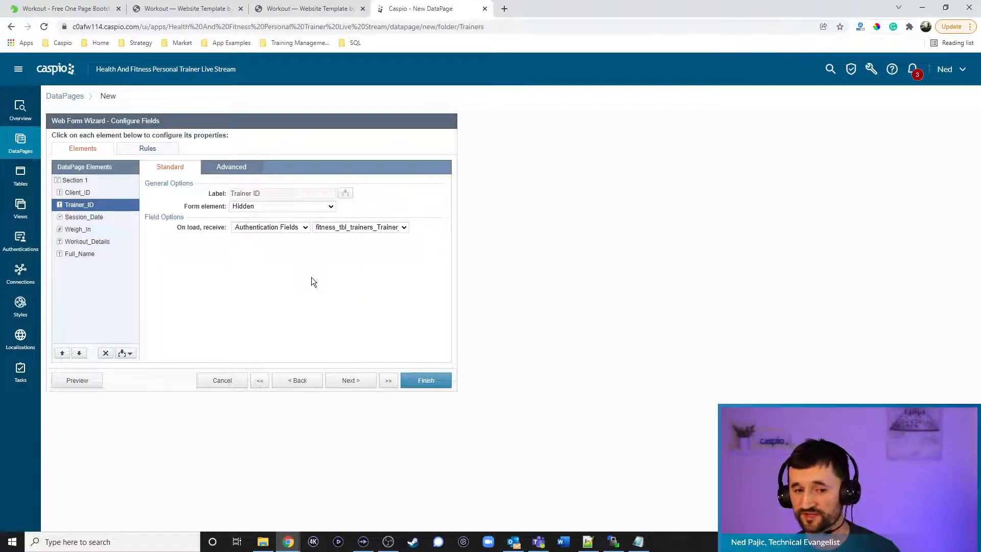
pyautogui.click(95, 217)
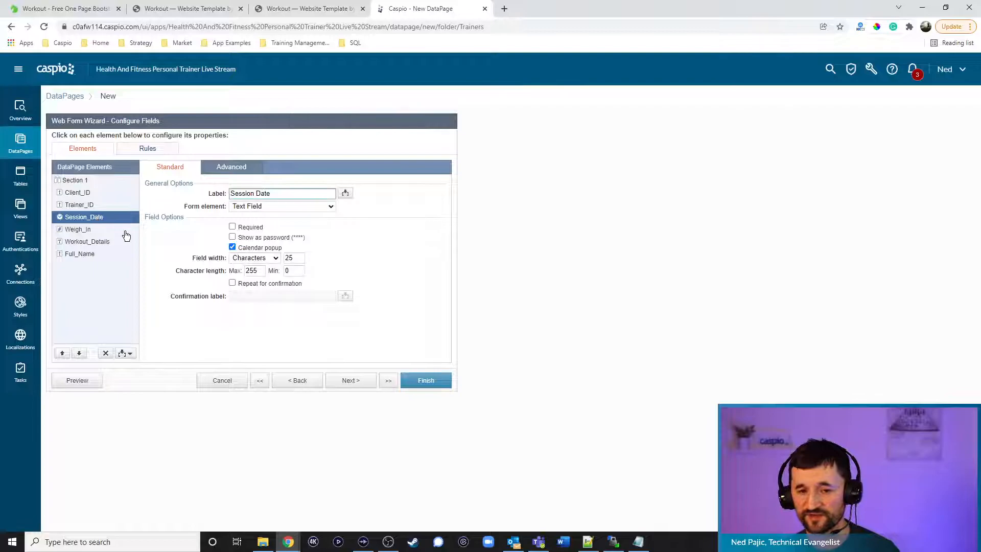
# Make Session_Date, Weigh_In and Workout_Details required, with Workout_Details as a Text Area
pyautogui.click(233, 227)
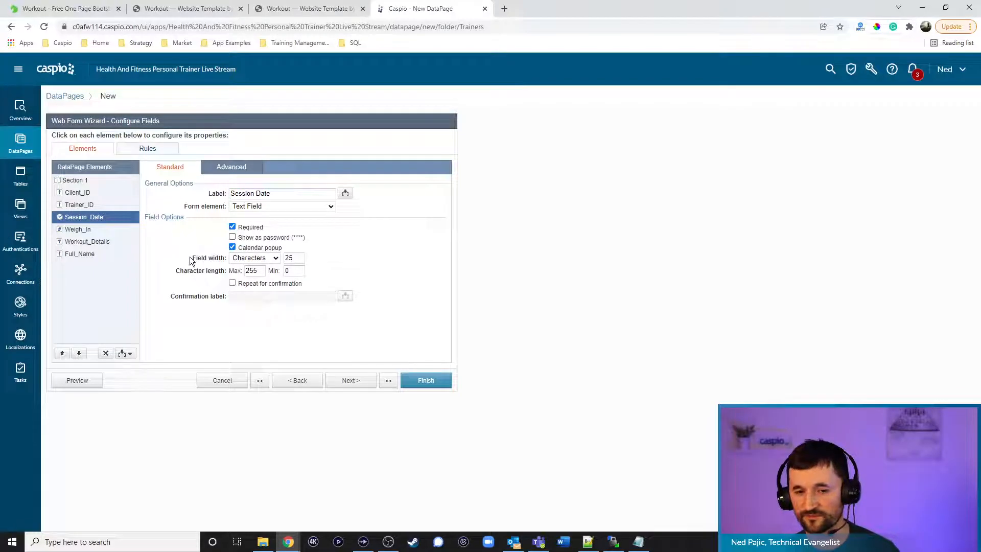
pyautogui.click(81, 230)
pyautogui.click(232, 227)
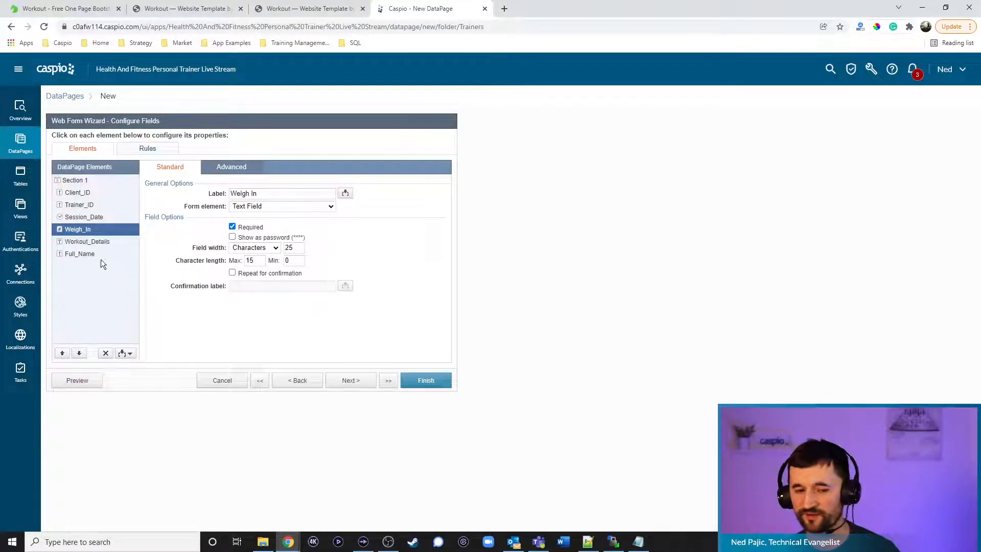
pyautogui.click(94, 245)
pyautogui.click(266, 206)
pyautogui.click(251, 229)
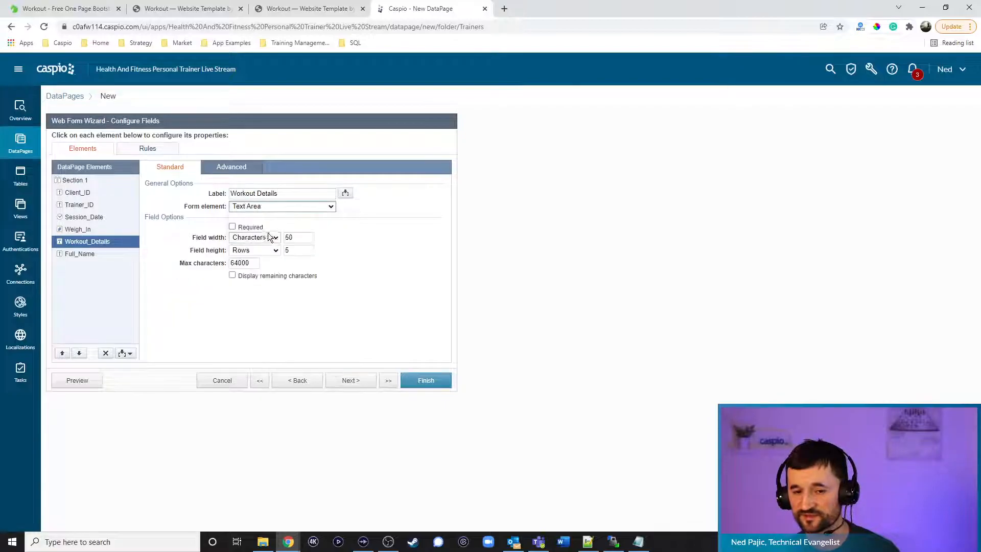
pyautogui.click(251, 228)
# Make Full_Name a Hidden field filled on load from the First_Name authentication field
pyautogui.click(87, 254)
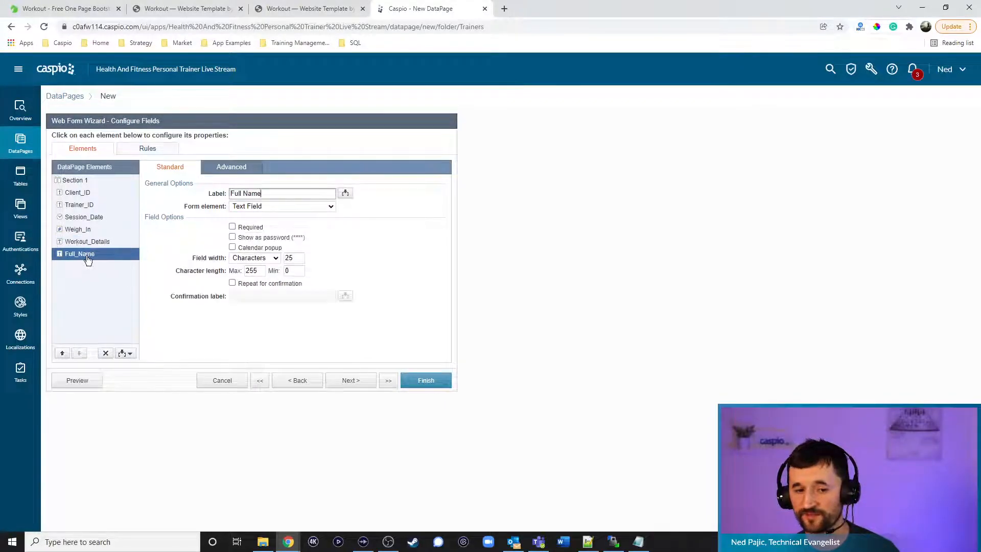
pyautogui.click(258, 208)
pyautogui.click(254, 276)
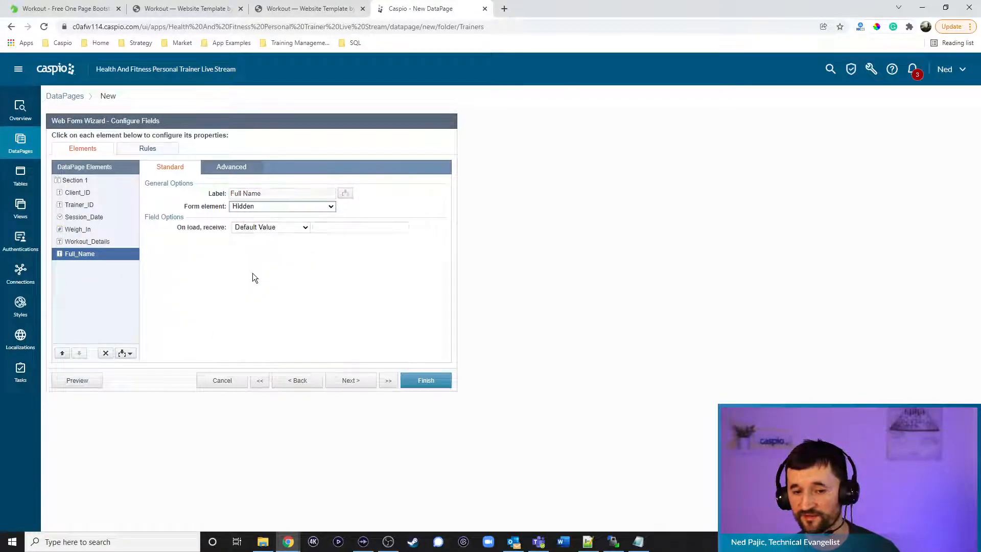
pyautogui.click(262, 228)
pyautogui.click(276, 242)
pyautogui.click(329, 227)
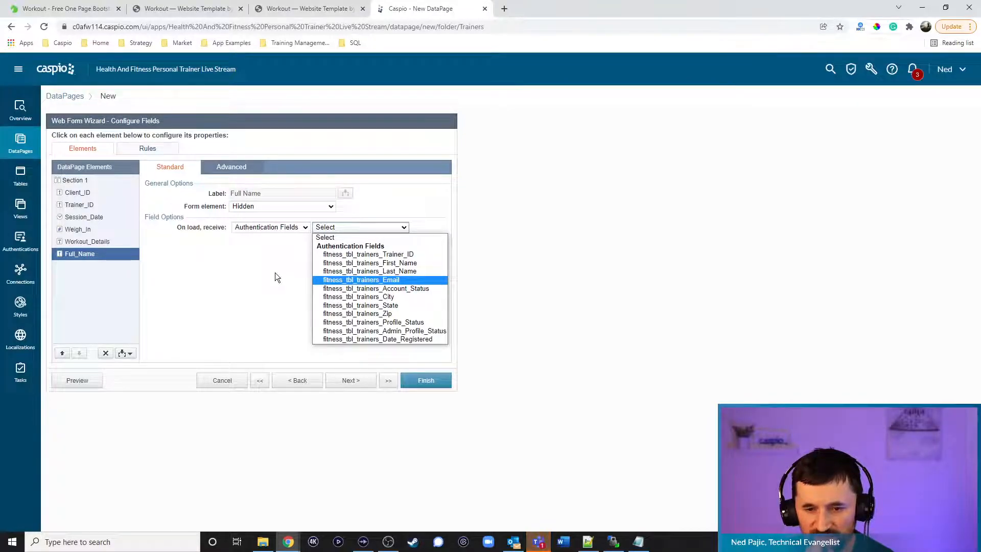
pyautogui.click(368, 263)
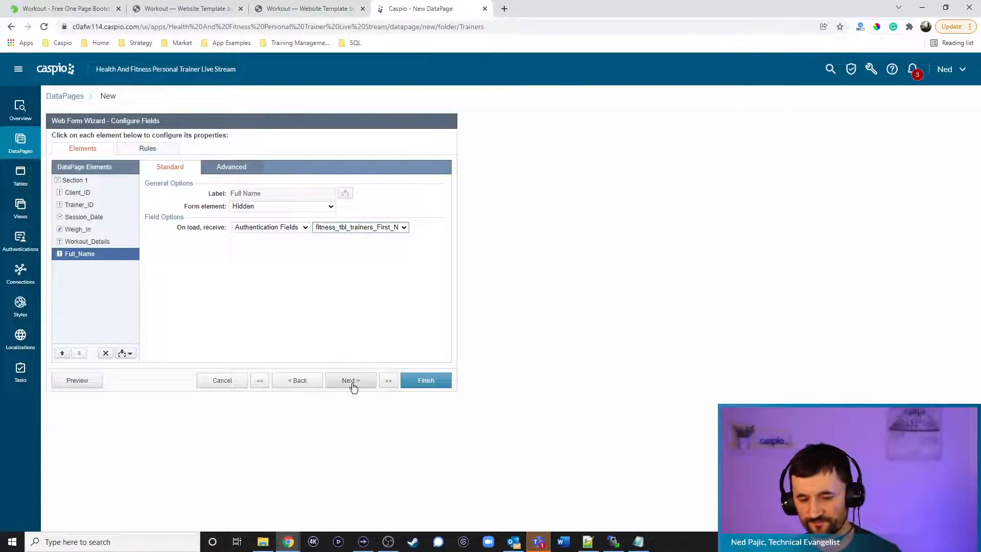
pyautogui.click(92, 194)
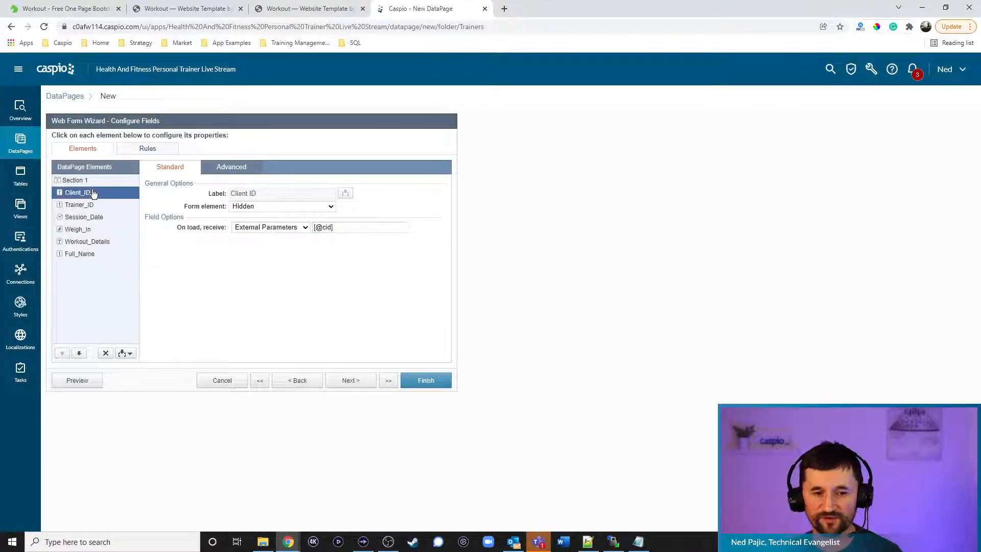
pyautogui.click(125, 353)
pyautogui.click(95, 378)
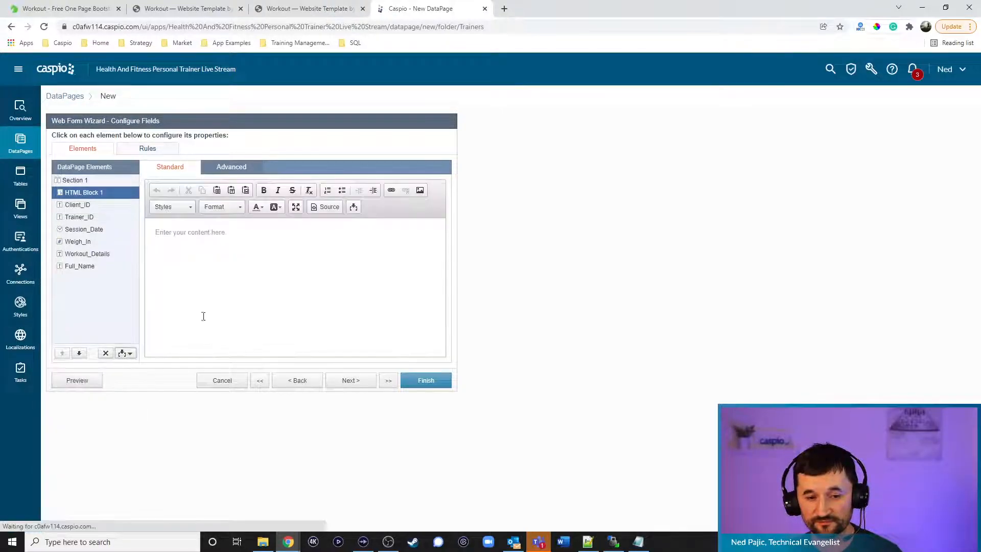
pyautogui.click(232, 167)
pyautogui.click(232, 192)
pyautogui.click(244, 232)
pyautogui.write('<h2>')
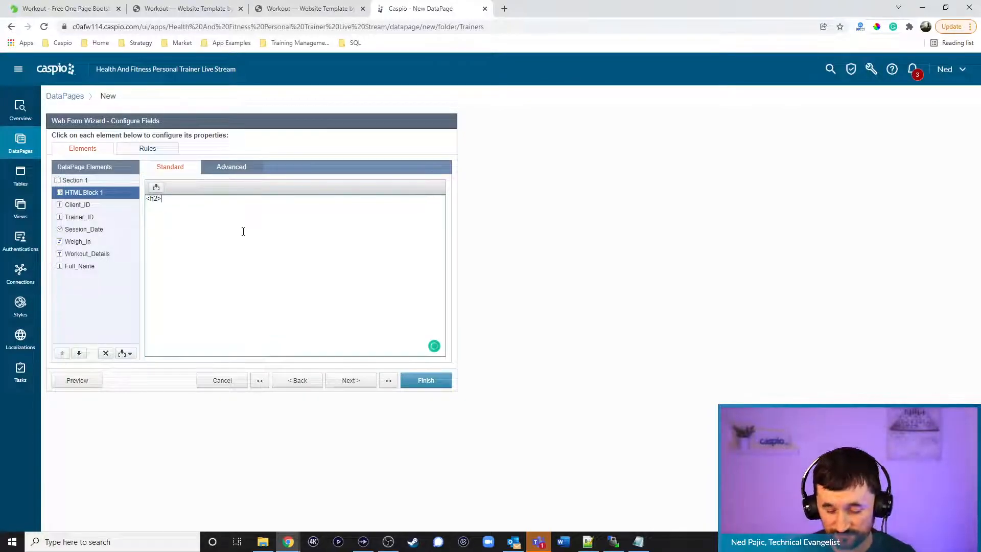
pyautogui.write('Add Session</h2>')
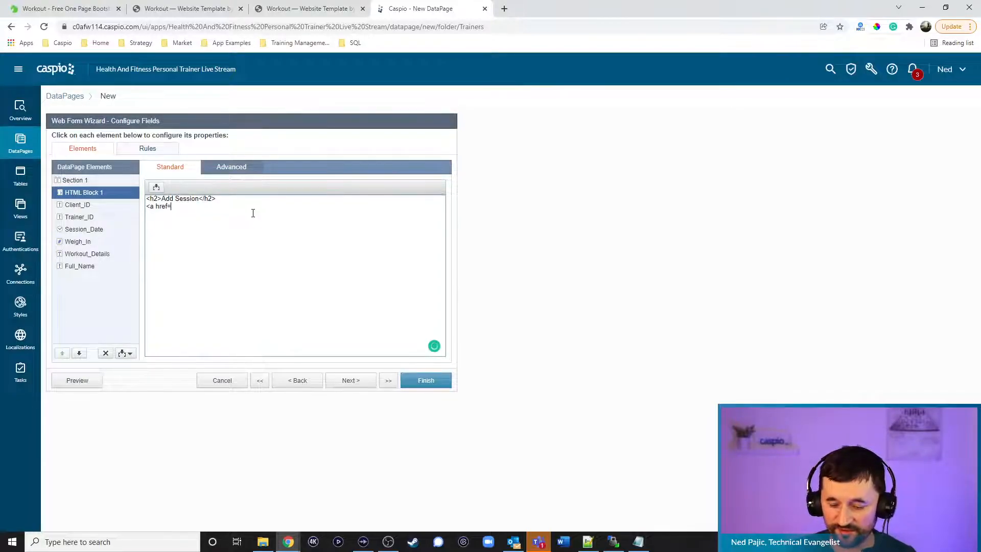
pyautogui.write('clientdetails')
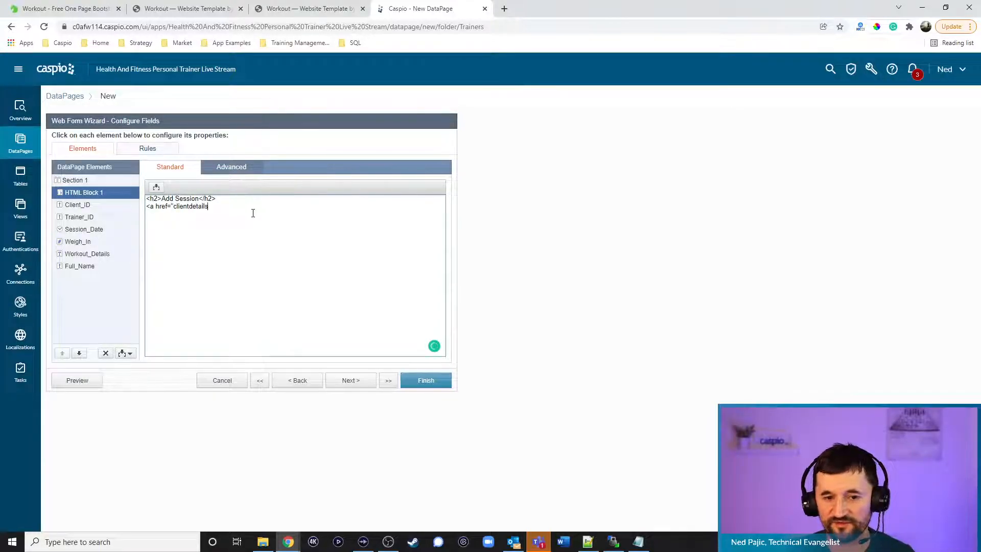
pyautogui.write('.html?cid')
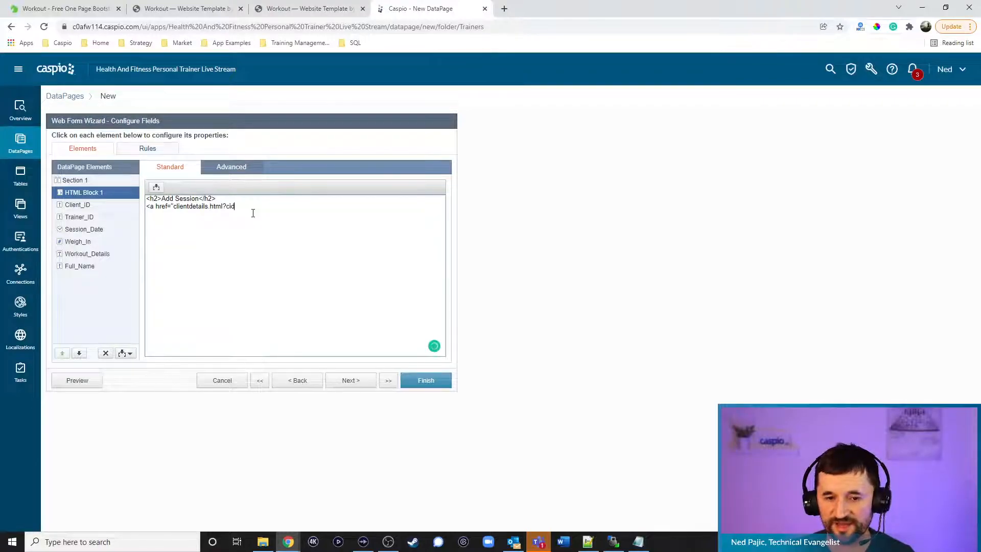
pyautogui.write('=[@cid]">Back')
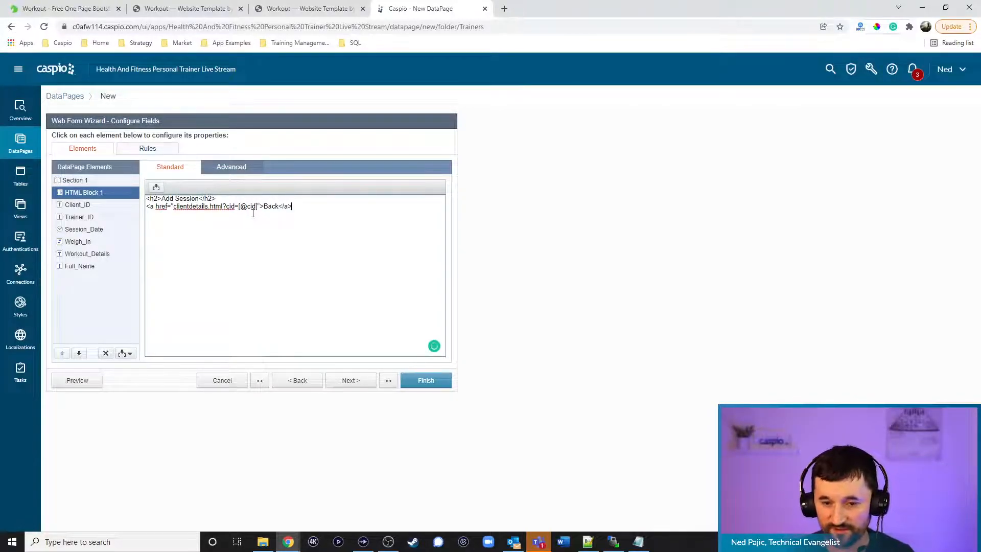
pyautogui.write('</a>')
# Finish the DataPage, set Add New Session's deployment to Enabled, and copy its embed code
pyautogui.click(429, 380)
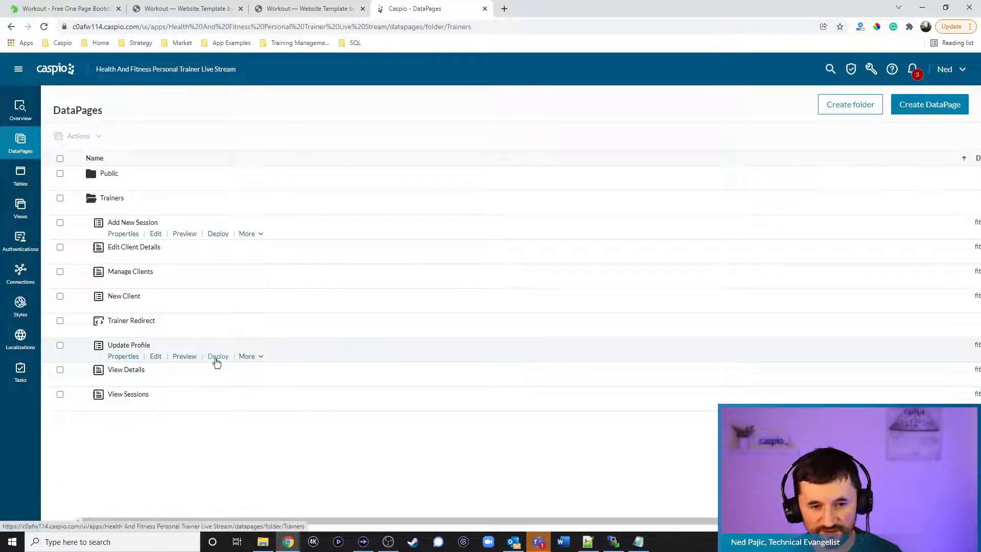
pyautogui.click(218, 234)
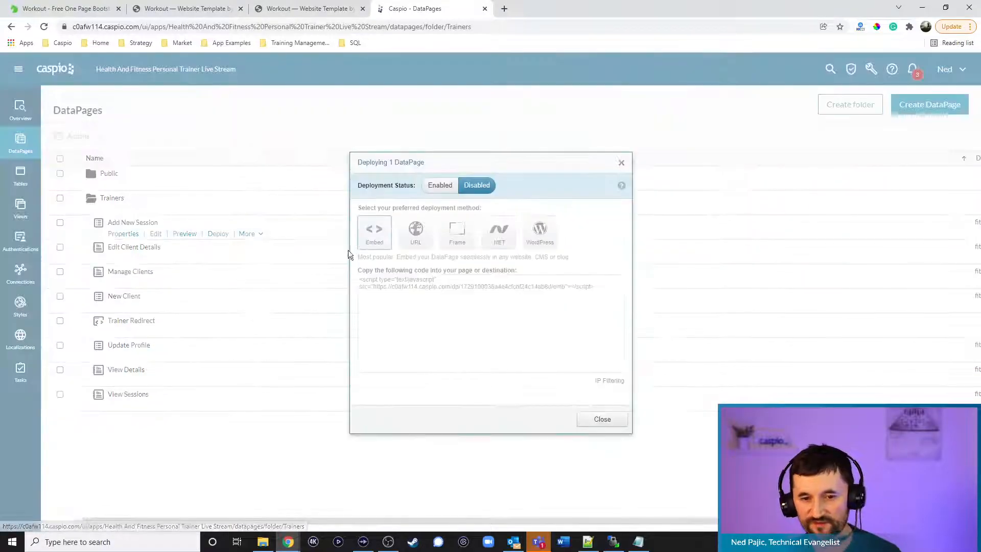
pyautogui.click(438, 190)
pyautogui.click(430, 285)
pyautogui.hotkey('ctrl', 'c')
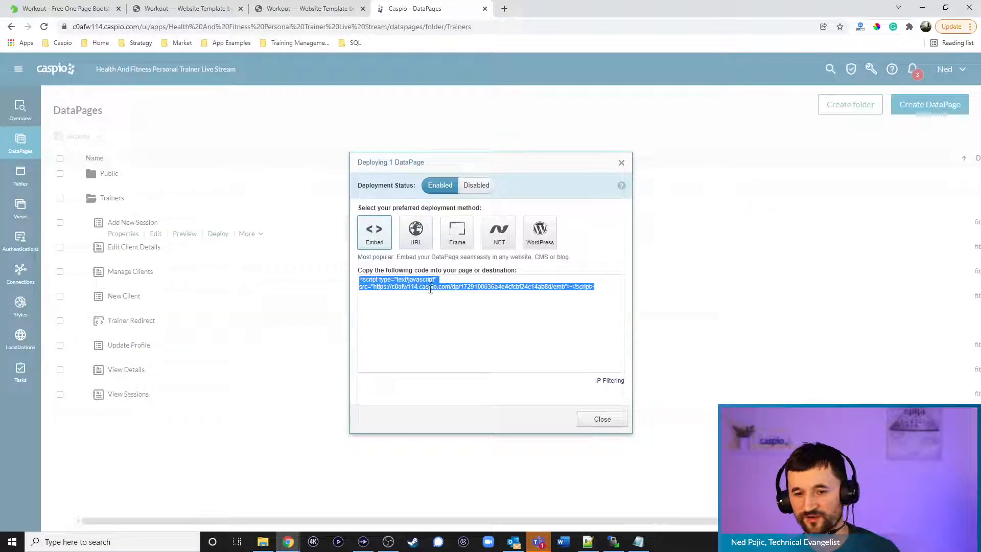
pyautogui.click(595, 420)
pyautogui.click(588, 542)
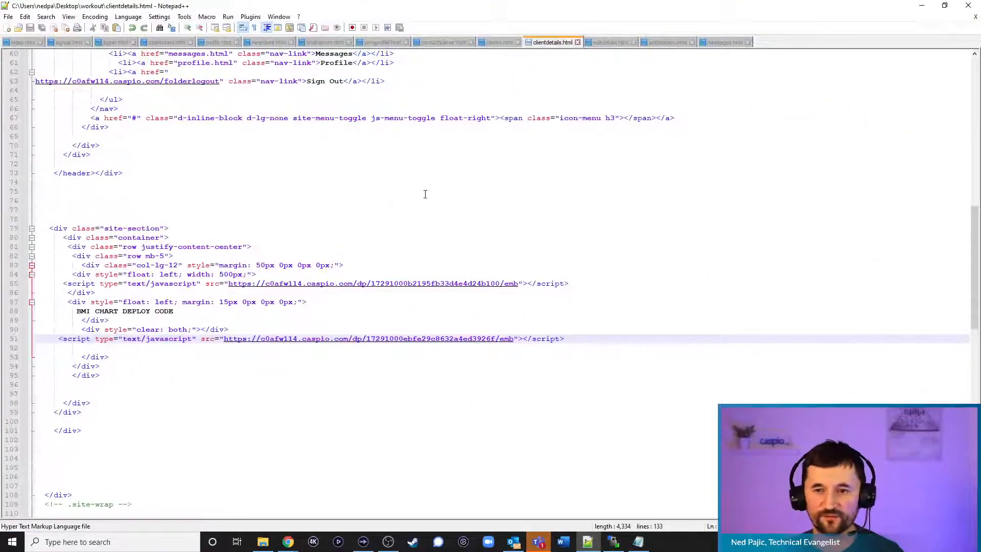
# Paste the embed script over the ADD SESSION DEPLOY CODE placeholder in addsession.html
pyautogui.click(665, 44)
pyautogui.tripleClick(151, 434)
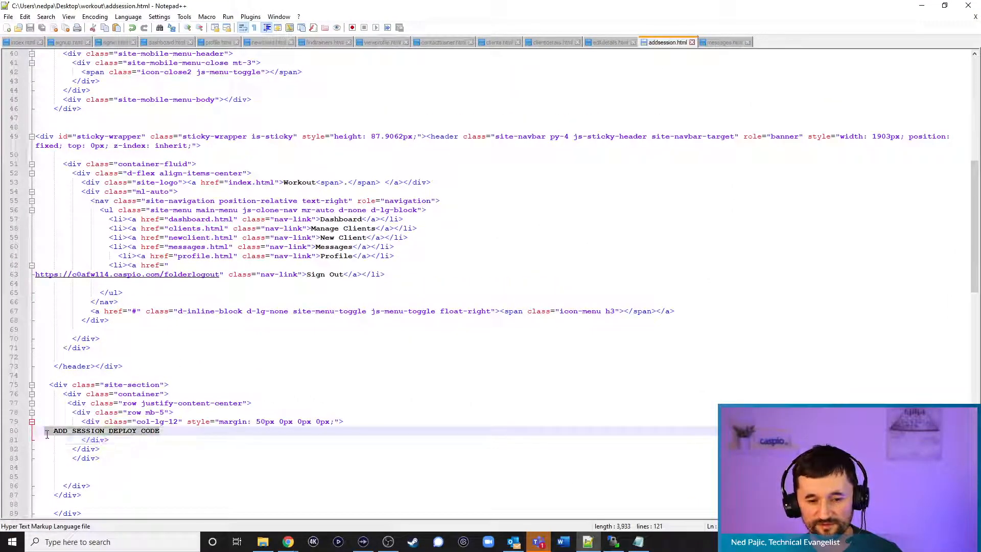
pyautogui.hotkey('ctrl', 'v')
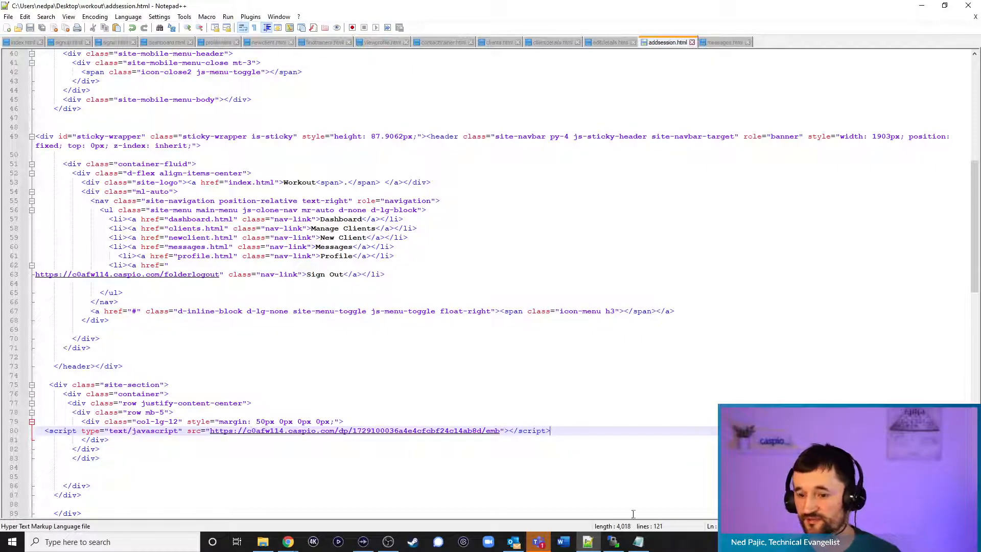
# Upload addsession.html to the server's workout folder, overwriting the existing copy
pyautogui.click(614, 542)
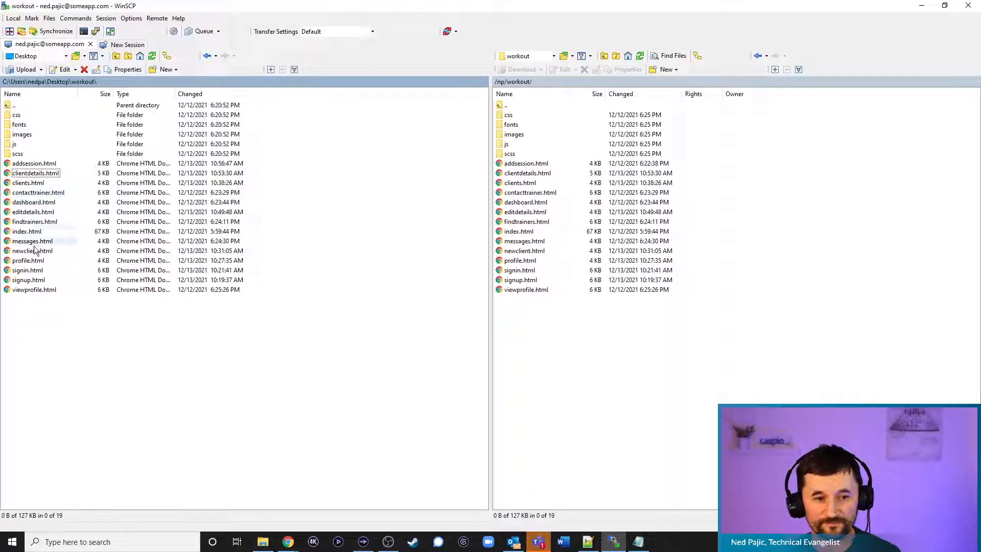
pyautogui.moveTo(51, 164); pyautogui.dragTo(593, 376)
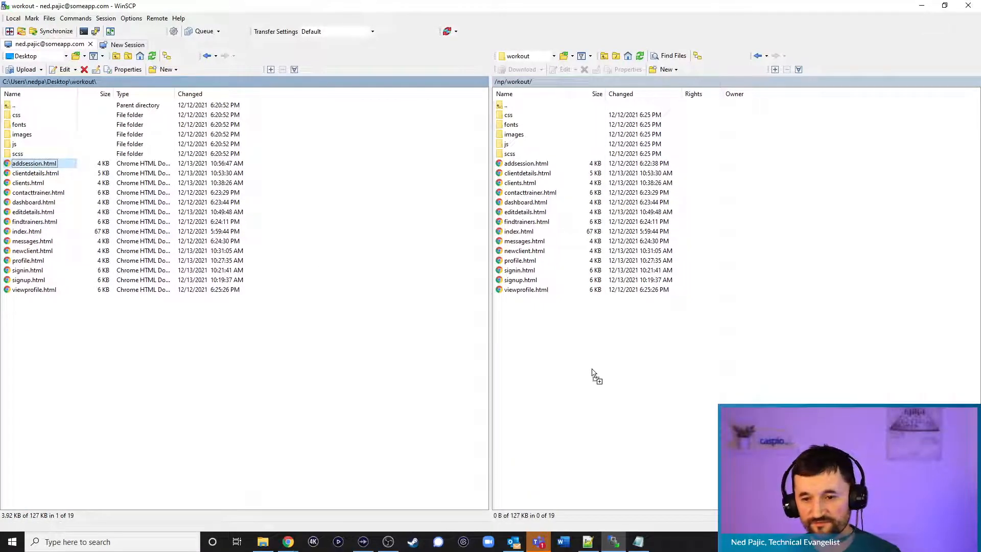
pyautogui.click(464, 309)
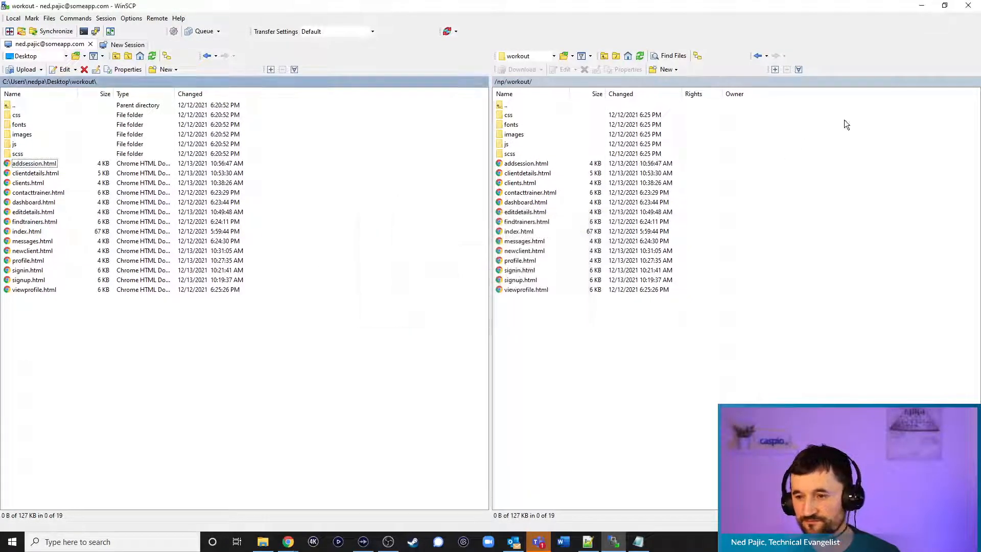
pyautogui.click(922, 5)
pyautogui.click(918, 6)
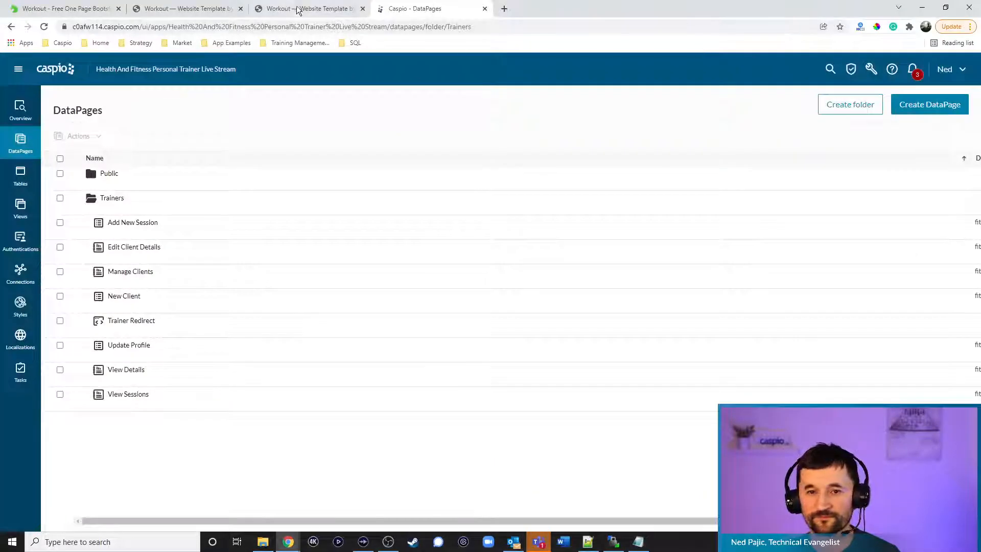
# Reload the live Add Session page, follow its Back link to Client Details, then go to Messages
pyautogui.click(296, 8)
pyautogui.click(44, 28)
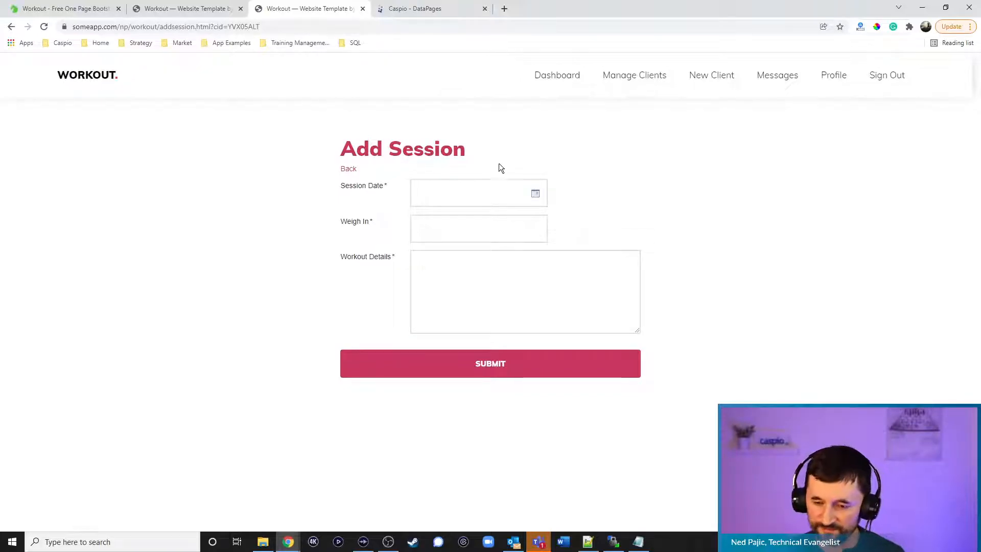
pyautogui.click(351, 169)
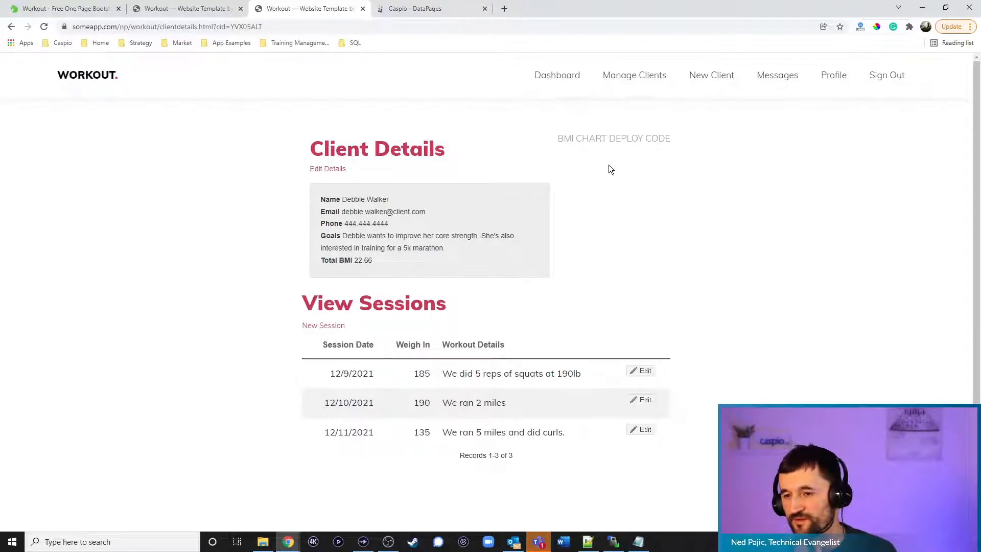
pyautogui.click(784, 77)
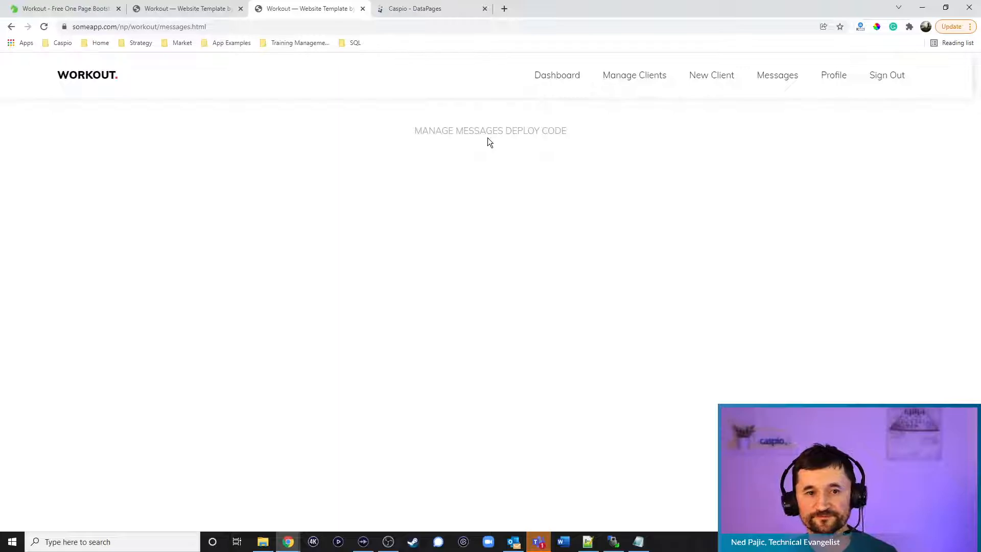
# Start a new Tabular report DataPage from the Caspio DataPages list
pyautogui.click(421, 9)
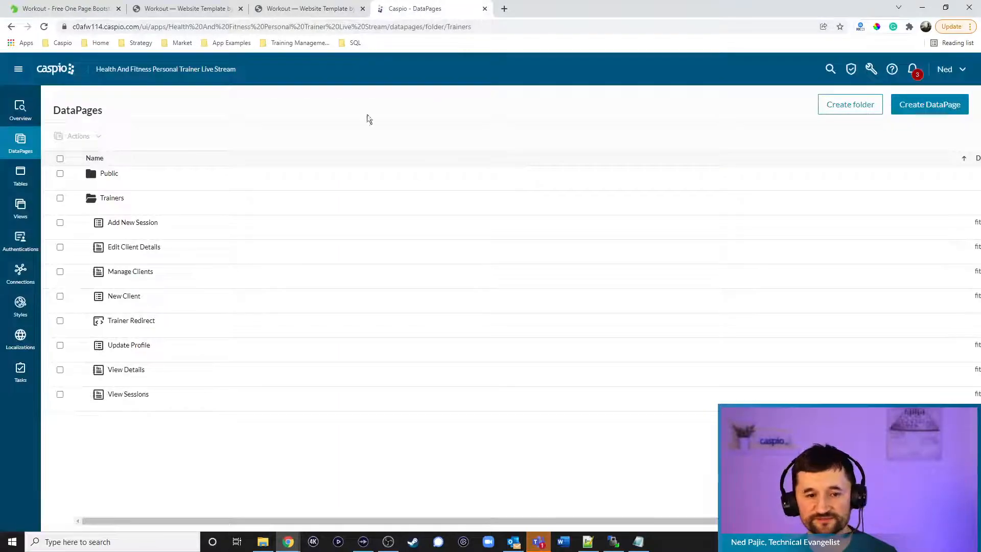
pyautogui.click(922, 108)
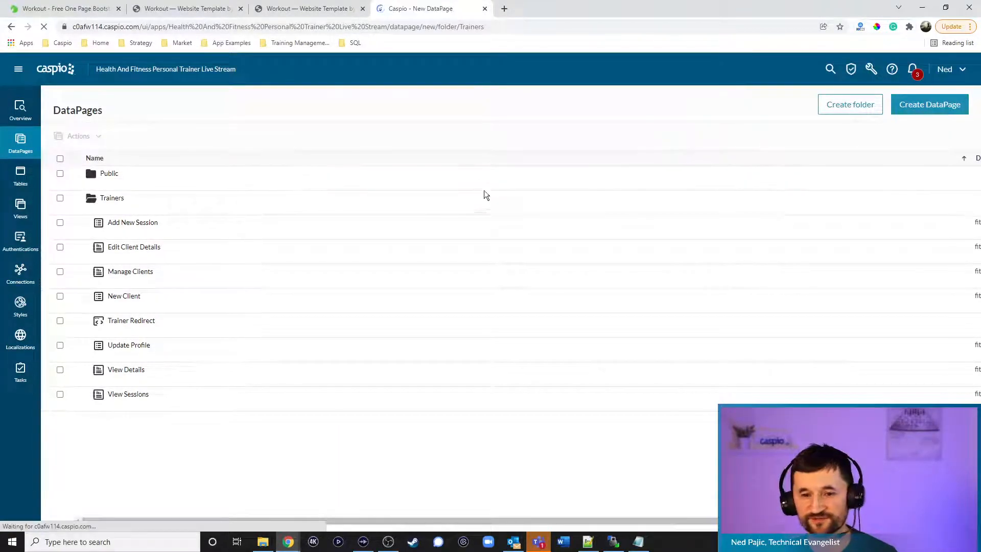
pyautogui.click(95, 162)
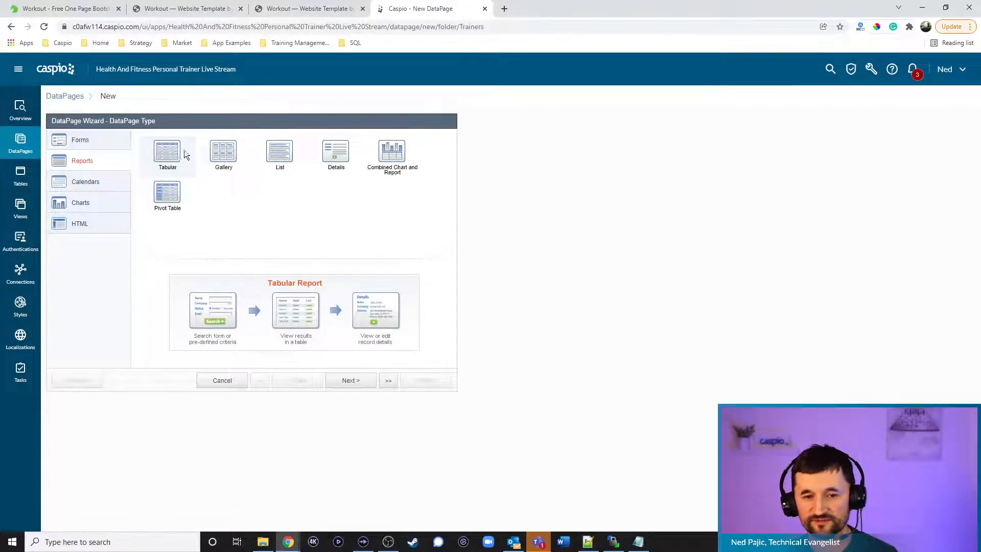
pyautogui.click(351, 380)
# Base it on fitness_tbl_messages_1, name it View Messages, style fitness_training_find_trainers_1, English, restricted access
pyautogui.click(130, 169)
pyautogui.click(127, 202)
pyautogui.click(325, 167)
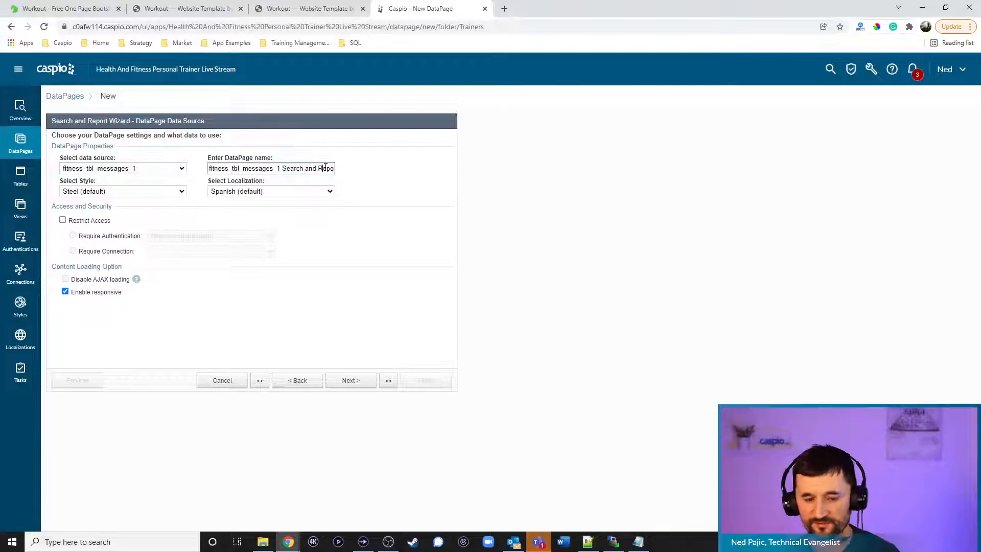
pyautogui.hotkey('ctrl', 'a')
pyautogui.write('View Messages')
pyautogui.click(104, 192)
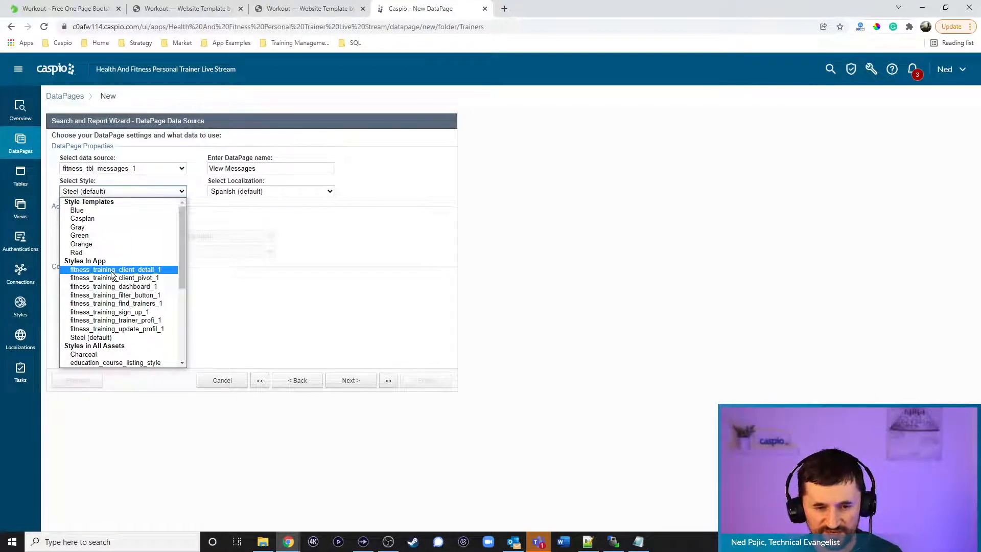
pyautogui.click(118, 304)
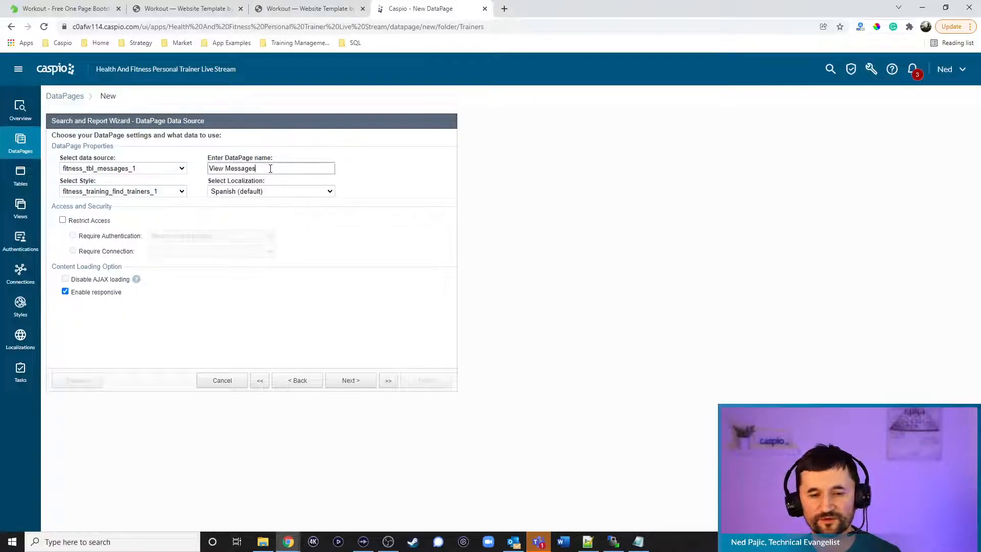
pyautogui.click(271, 190)
pyautogui.click(259, 226)
pyautogui.click(96, 224)
# Show results below the search form on first load, limited to the logged-in trainer via Trainer_ID
pyautogui.click(346, 381)
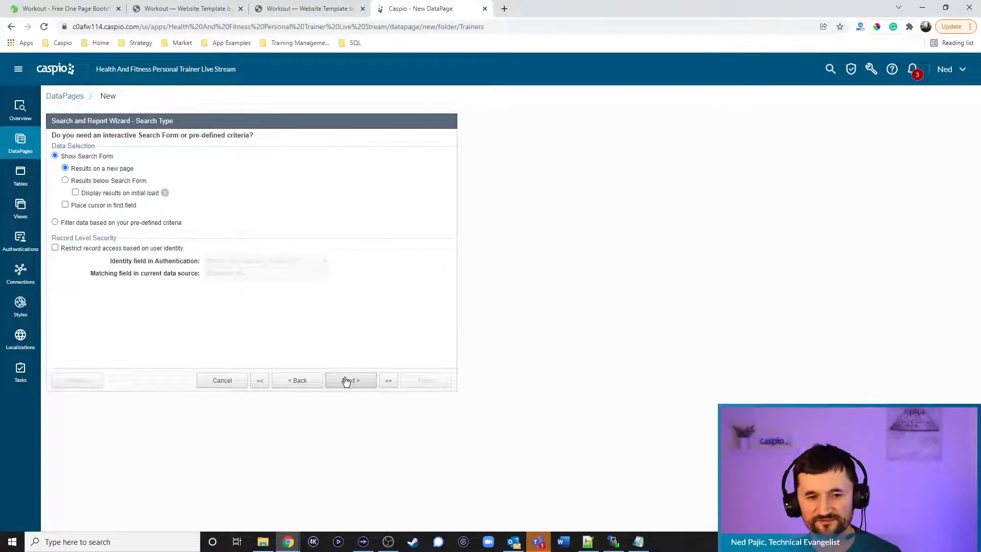
pyautogui.click(85, 182)
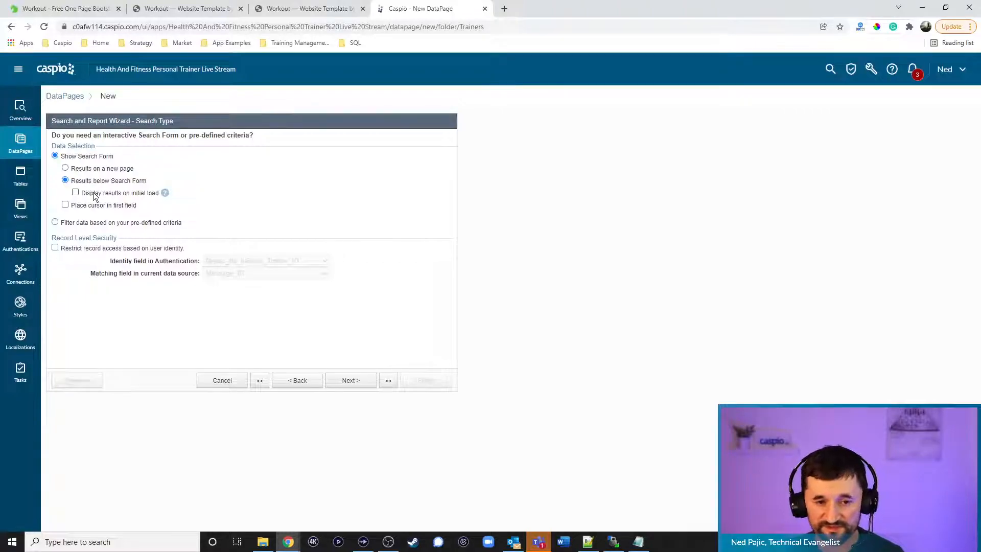
pyautogui.click(94, 195)
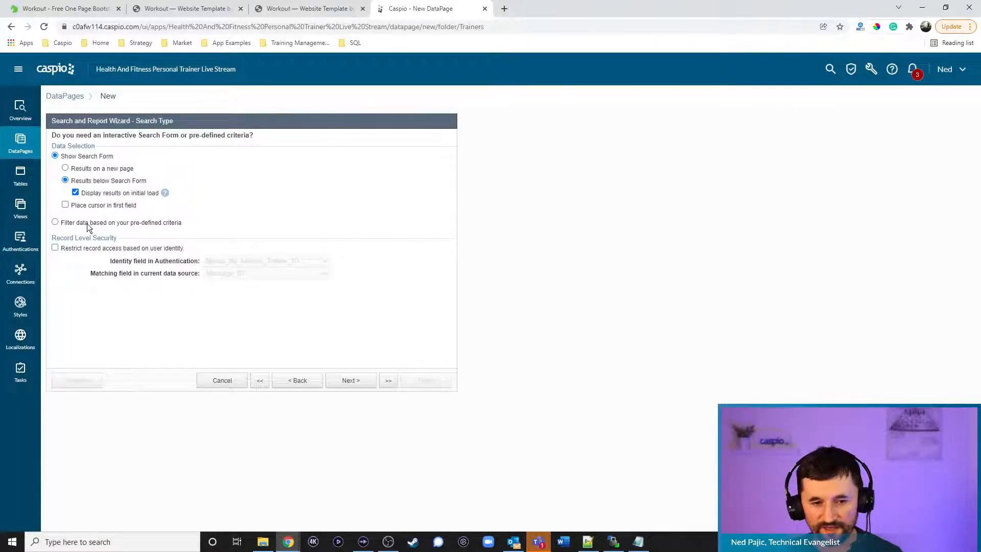
pyautogui.click(87, 251)
pyautogui.click(286, 271)
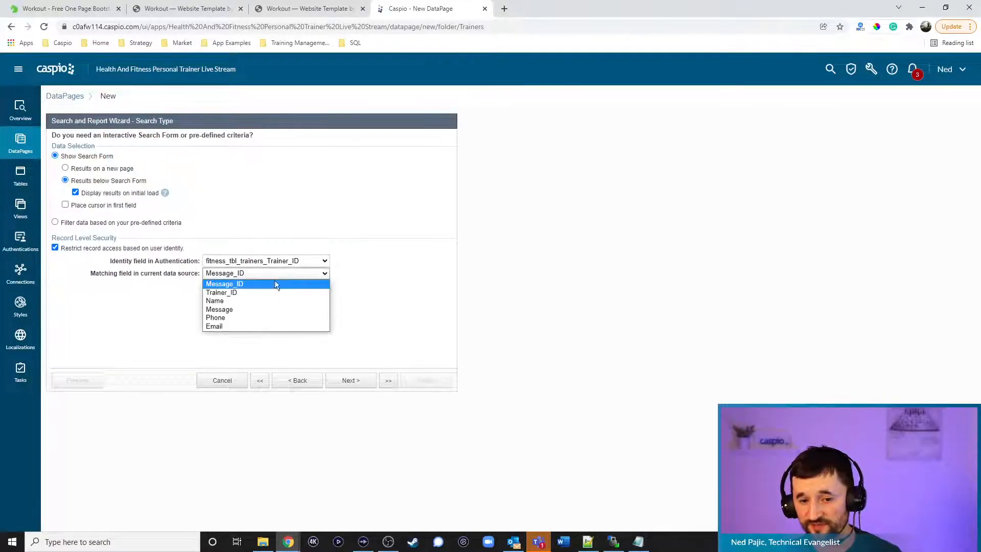
pyautogui.click(265, 289)
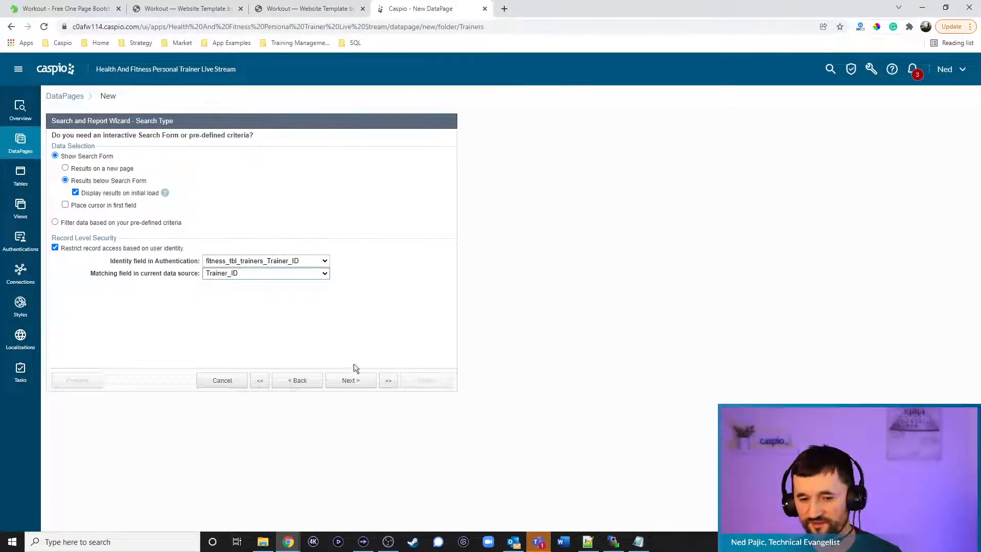
pyautogui.click(354, 382)
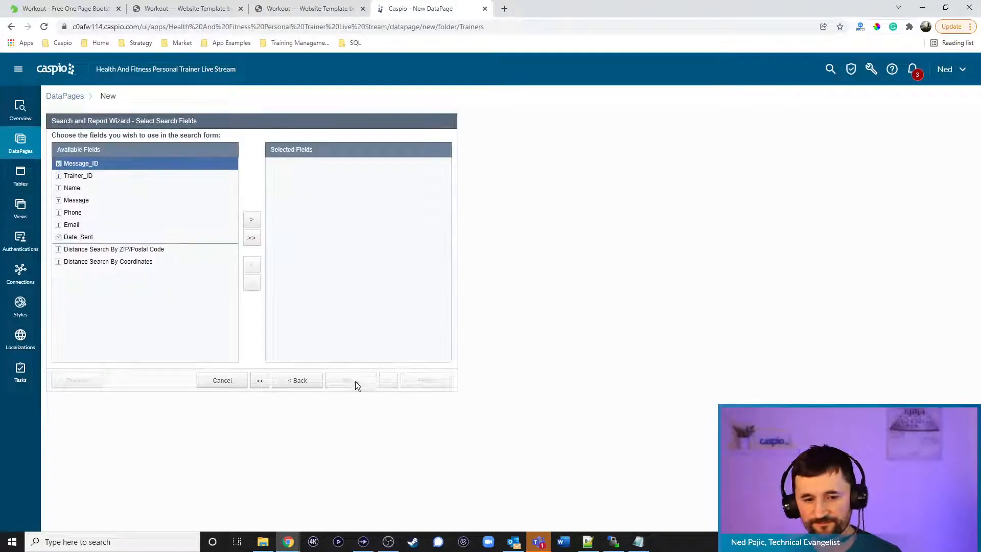
# Add Name, Phone and Email as search fields
pyautogui.click(81, 188)
pyautogui.click(252, 220)
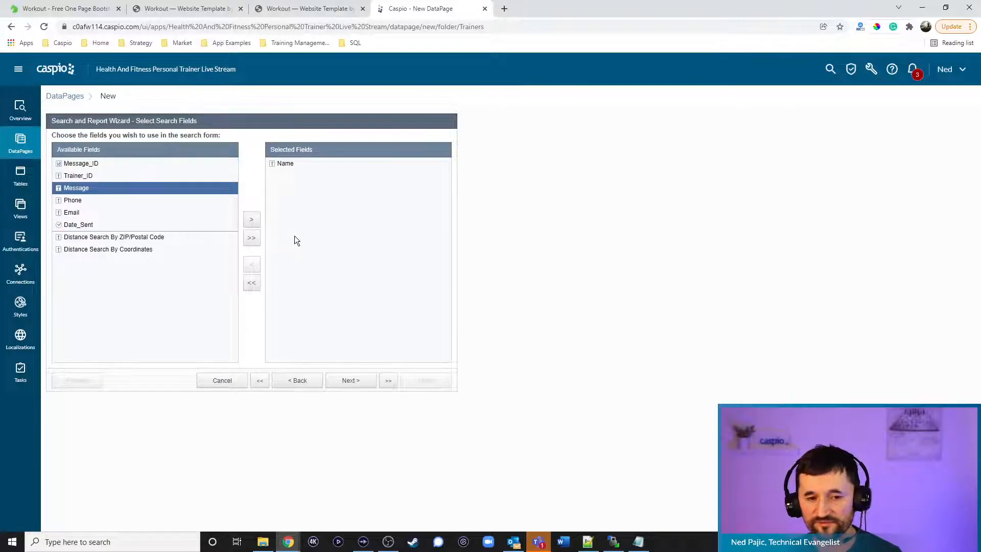
pyautogui.click(87, 200)
pyautogui.click(252, 220)
pyautogui.click(252, 220)
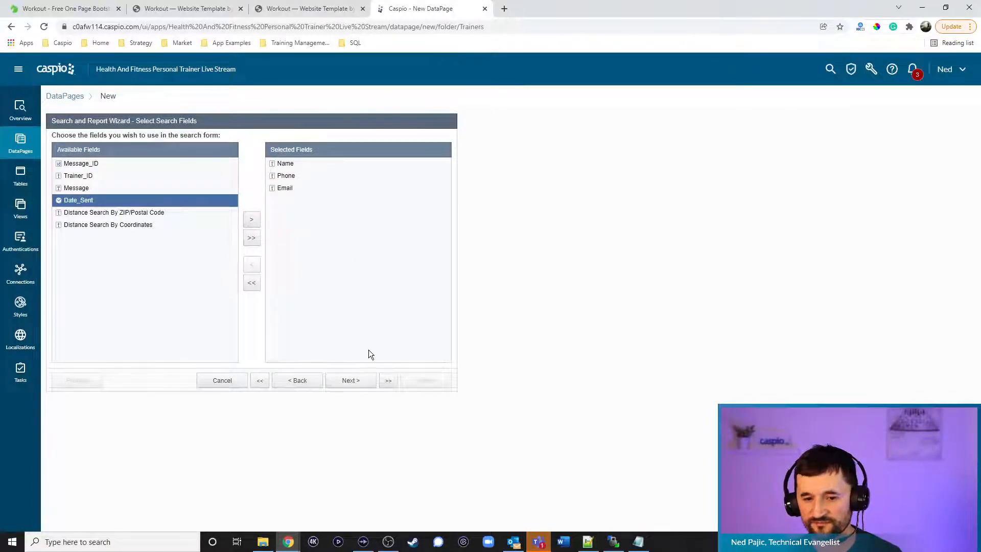
pyautogui.click(351, 380)
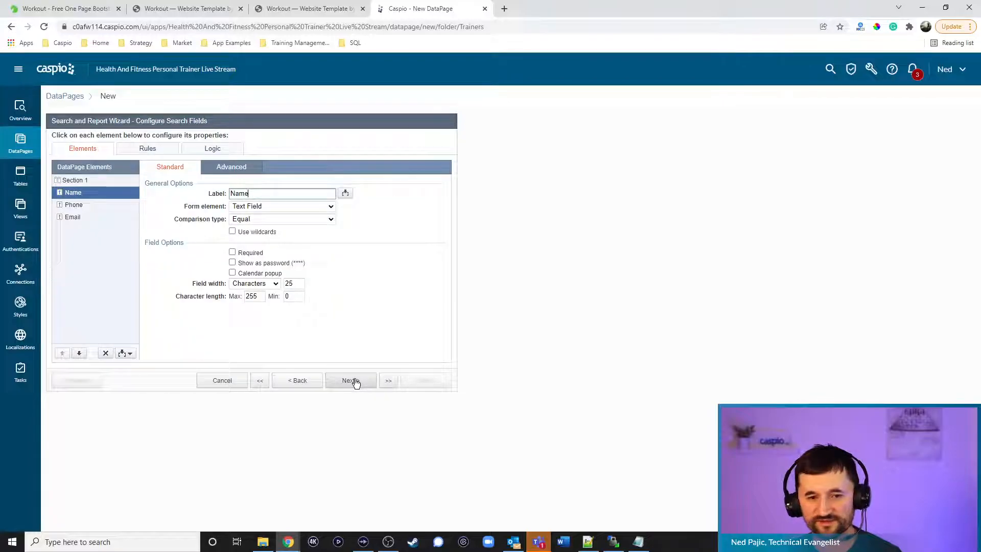
# Set the comparison type to Contains for the Name, Phone and Email search fields
pyautogui.click(260, 219)
pyautogui.click(253, 244)
pyautogui.click(97, 205)
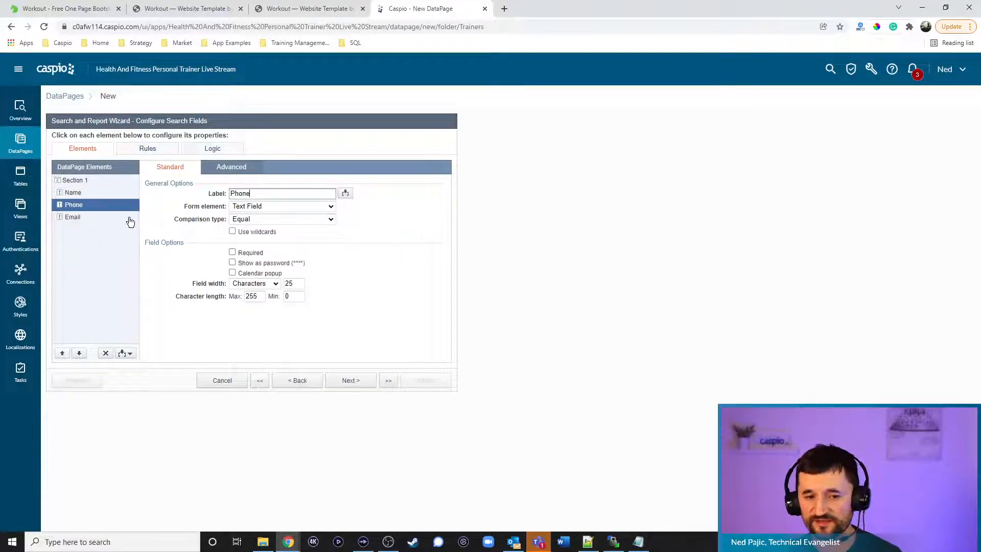
pyautogui.click(241, 219)
pyautogui.click(243, 243)
pyautogui.click(93, 217)
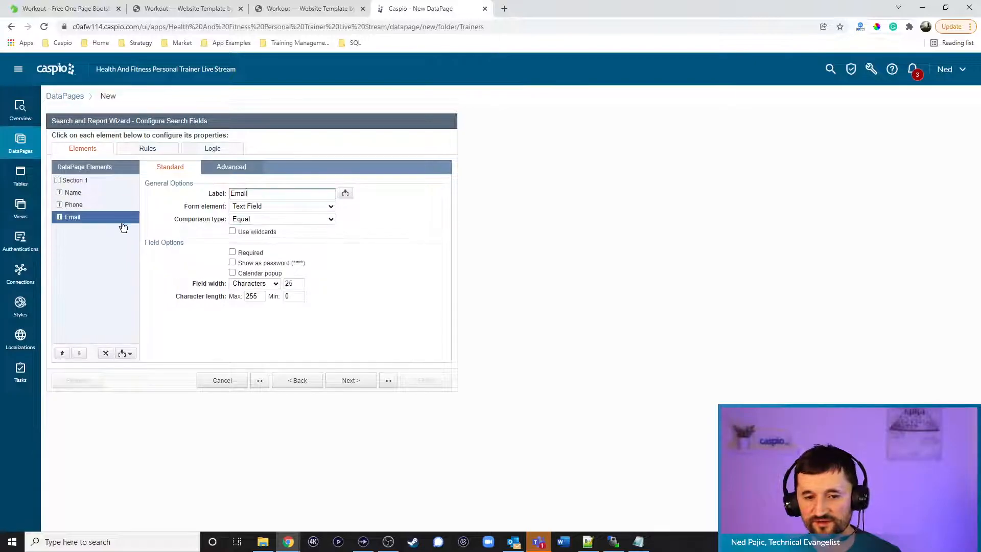
pyautogui.click(250, 220)
pyautogui.click(254, 244)
pyautogui.click(351, 380)
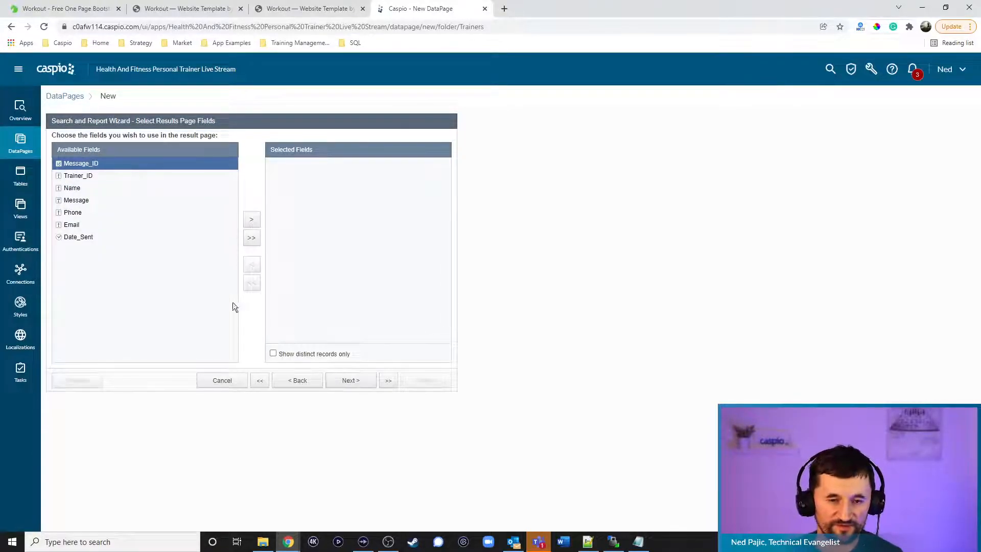
# Show Name, Phone, Email, Date_Sent and Message on the results page
pyautogui.click(77, 188)
pyautogui.click(251, 219)
pyautogui.click(126, 201)
pyautogui.click(251, 220)
pyautogui.click(253, 222)
pyautogui.click(254, 223)
pyautogui.click(253, 224)
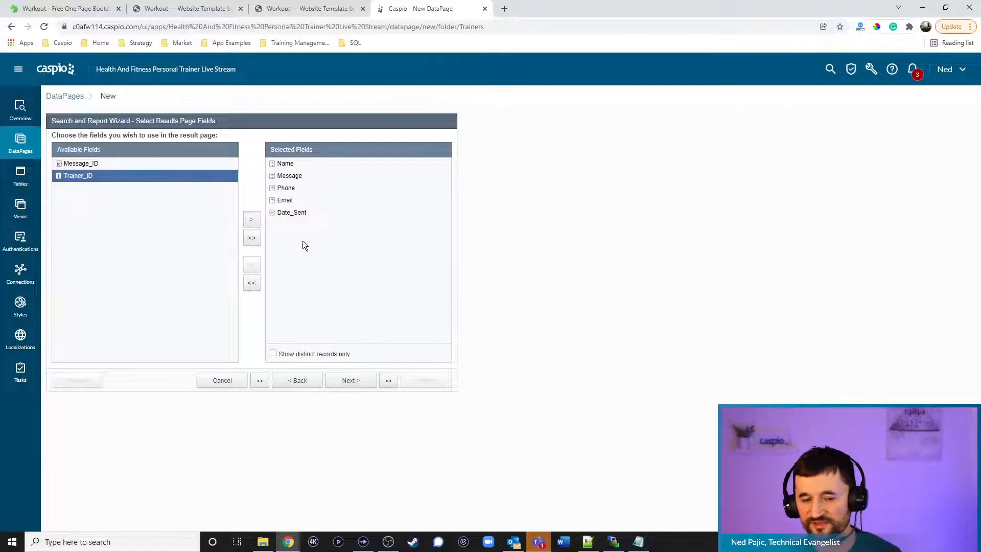
pyautogui.click(352, 381)
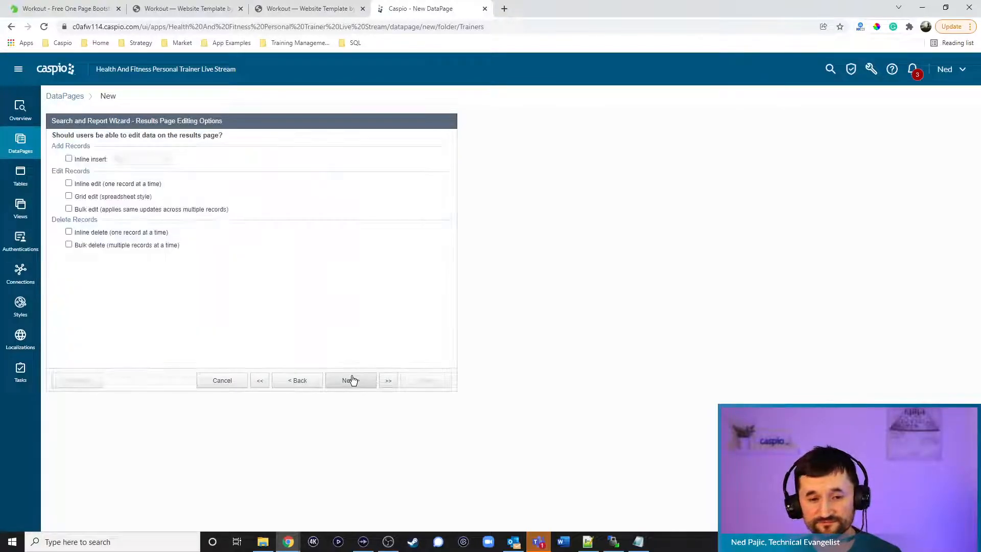
# Allow inline delete and truncate the Message field at 40 characters
pyautogui.click(95, 234)
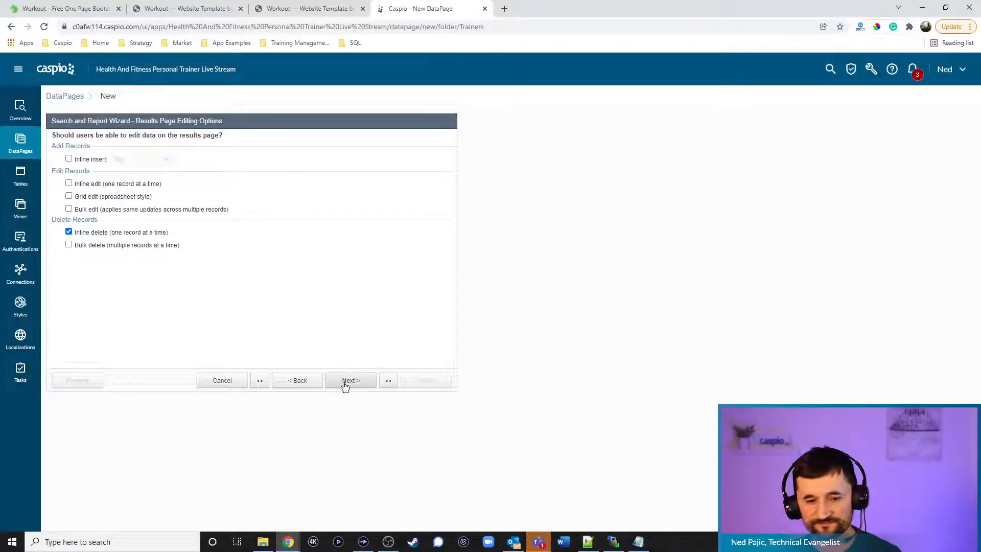
pyautogui.click(344, 383)
pyautogui.click(101, 215)
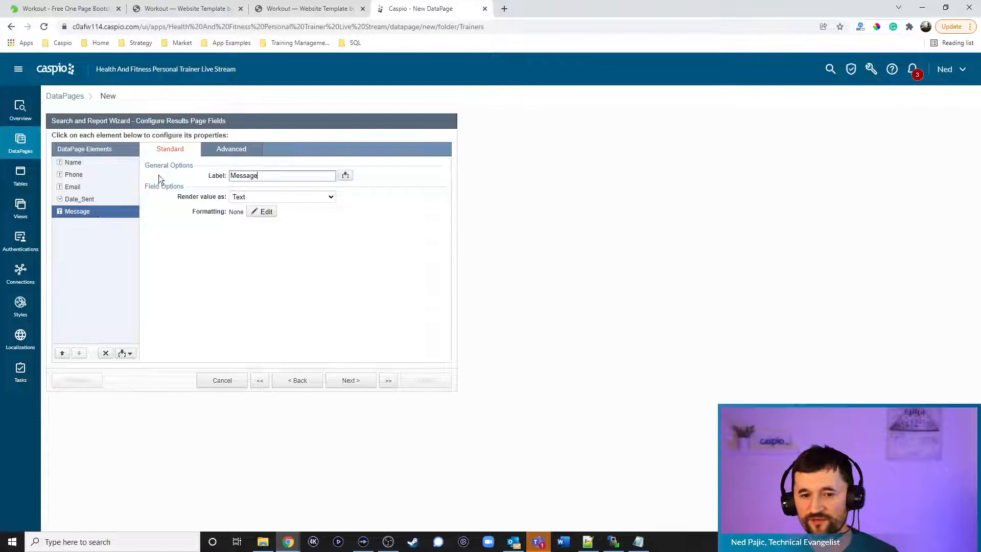
pyautogui.click(233, 150)
pyautogui.click(246, 197)
pyautogui.doubleClick(276, 196)
pyautogui.write('40')
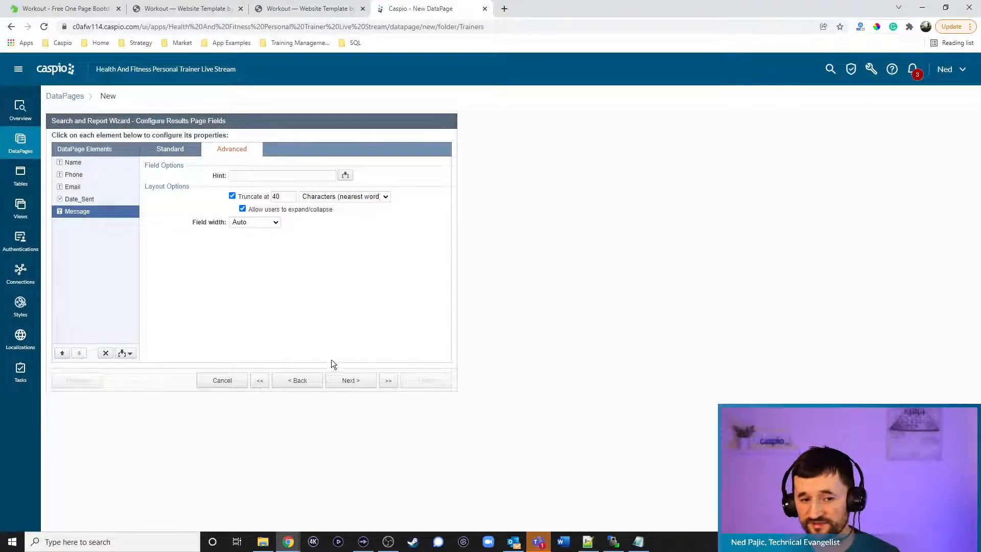
pyautogui.click(353, 384)
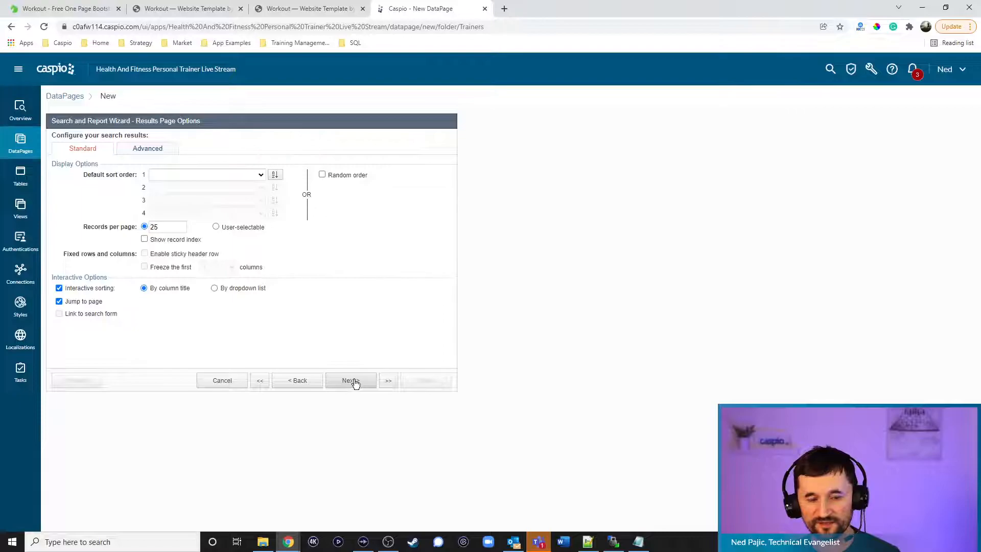
# Sort results by Date_Sent, skip the details page, and finish the DataPage
pyautogui.click(247, 173)
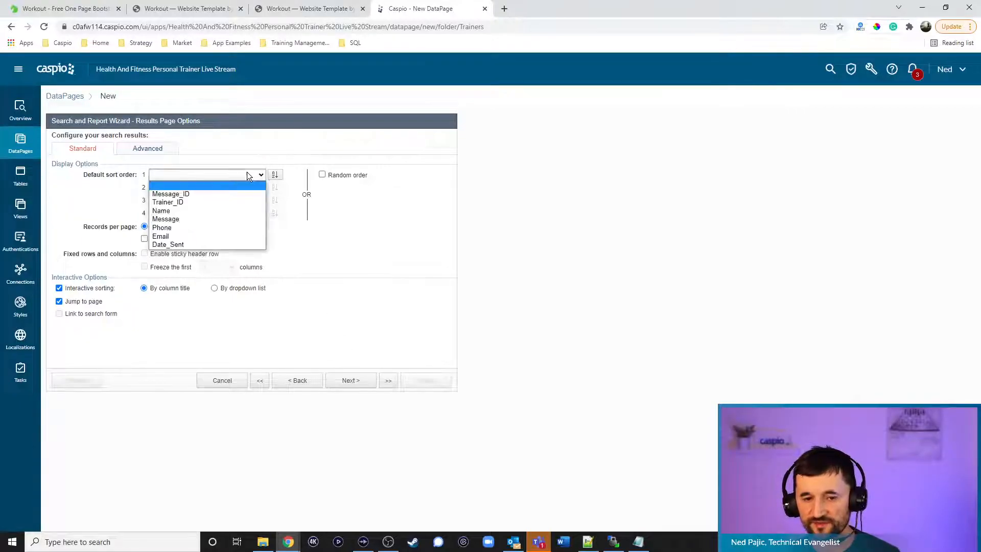
pyautogui.click(182, 243)
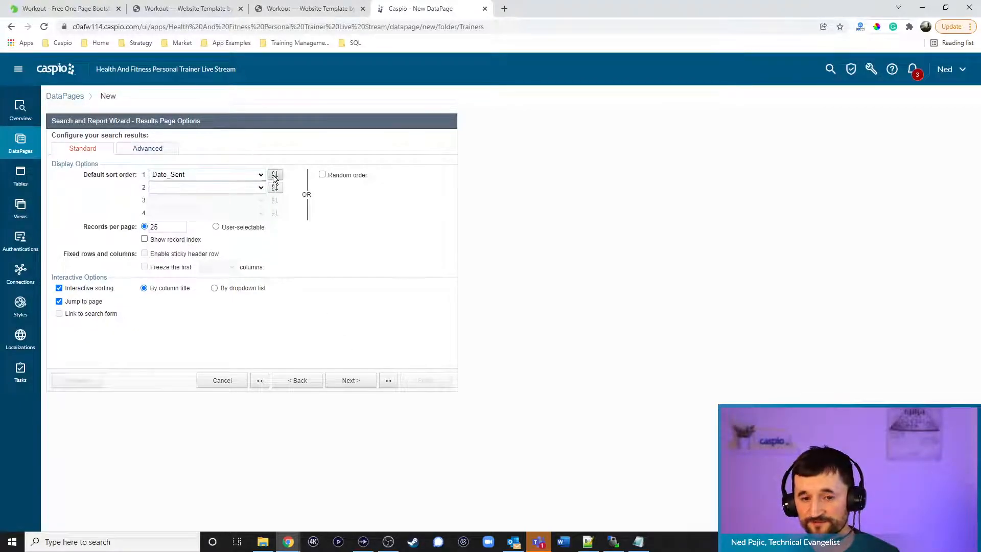
pyautogui.click(359, 385)
pyautogui.click(90, 215)
pyautogui.click(433, 380)
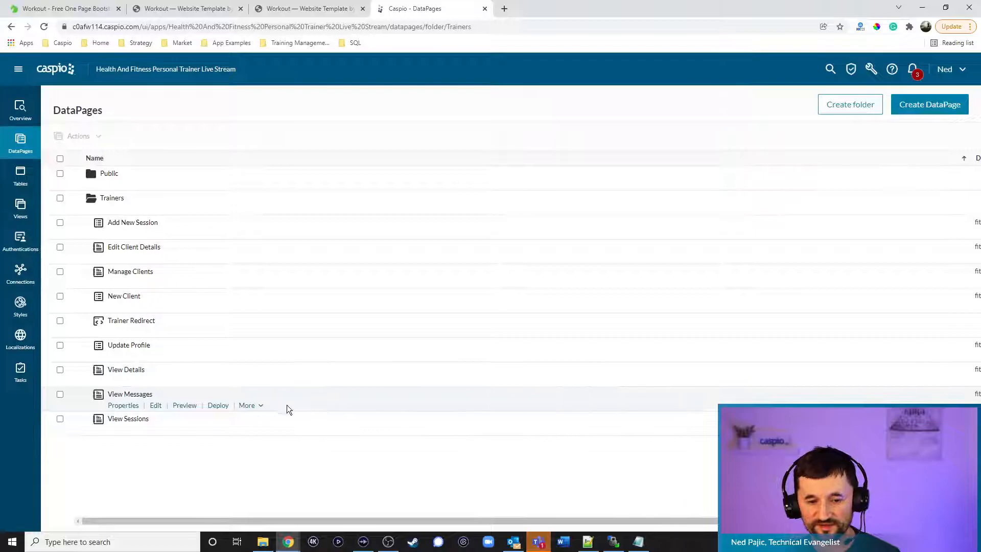
# Copy View Messages' embed code and paste it over the MANAGE MESSAGES DEPLOY CODE placeholder in messages.html
pyautogui.click(224, 408)
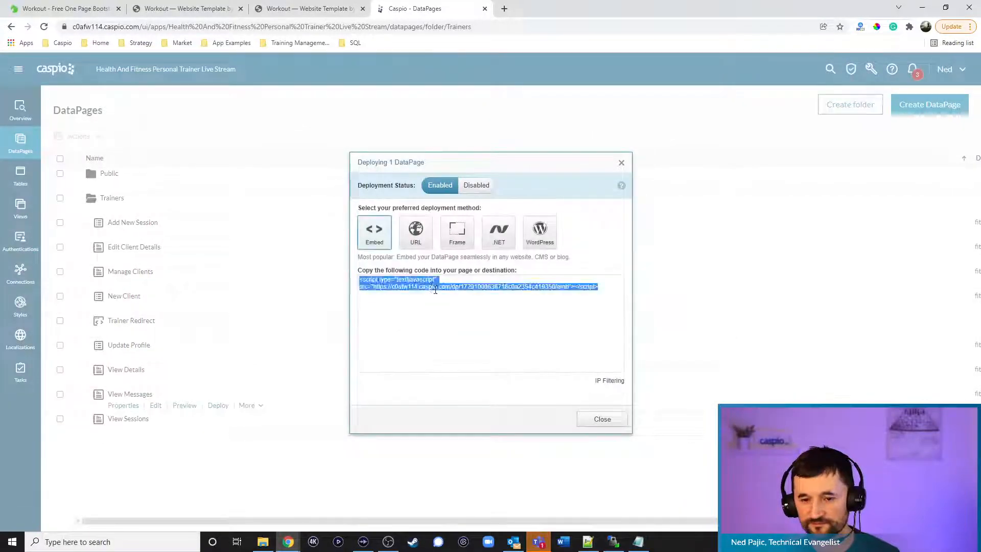
pyautogui.click(597, 419)
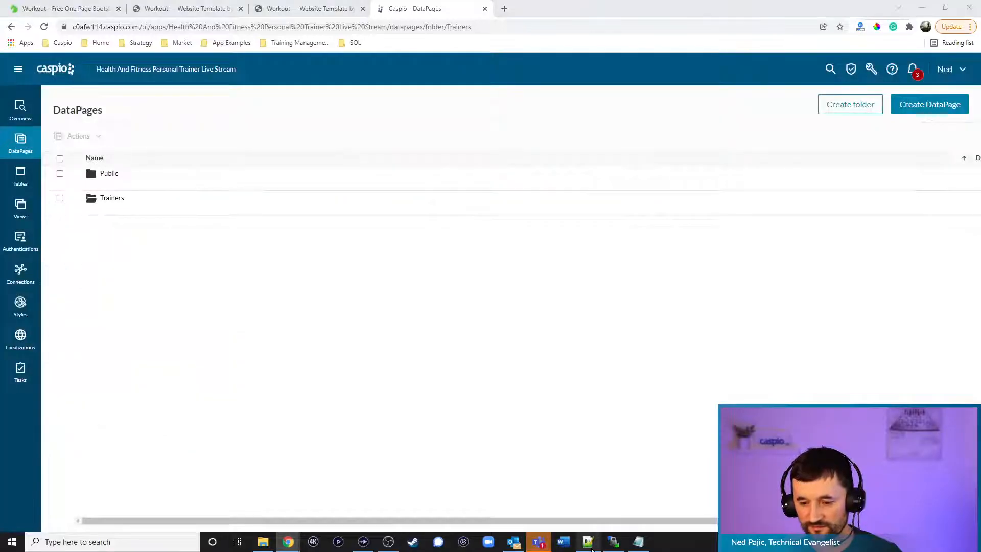
pyautogui.click(588, 542)
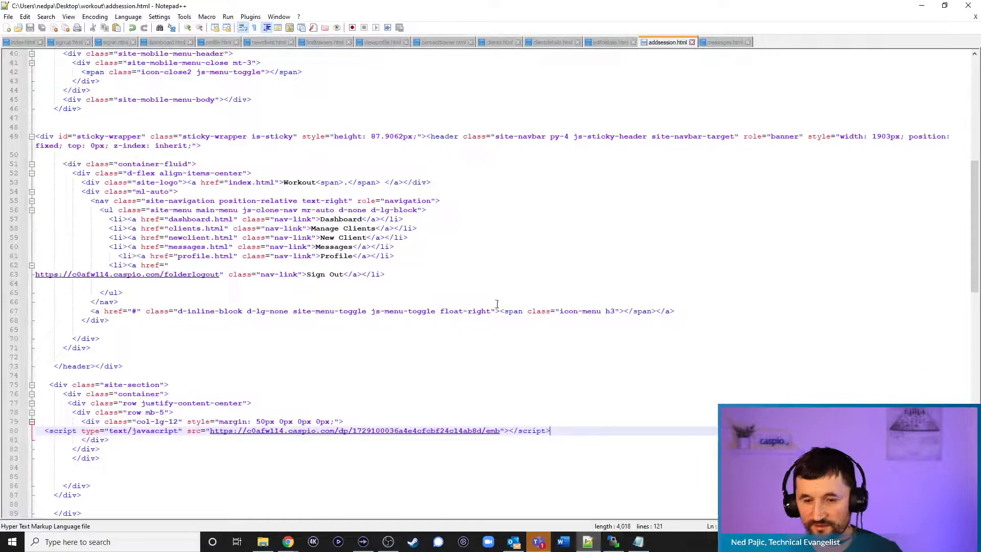
pyautogui.click(724, 42)
pyautogui.moveTo(206, 403); pyautogui.dragTo(74, 404)
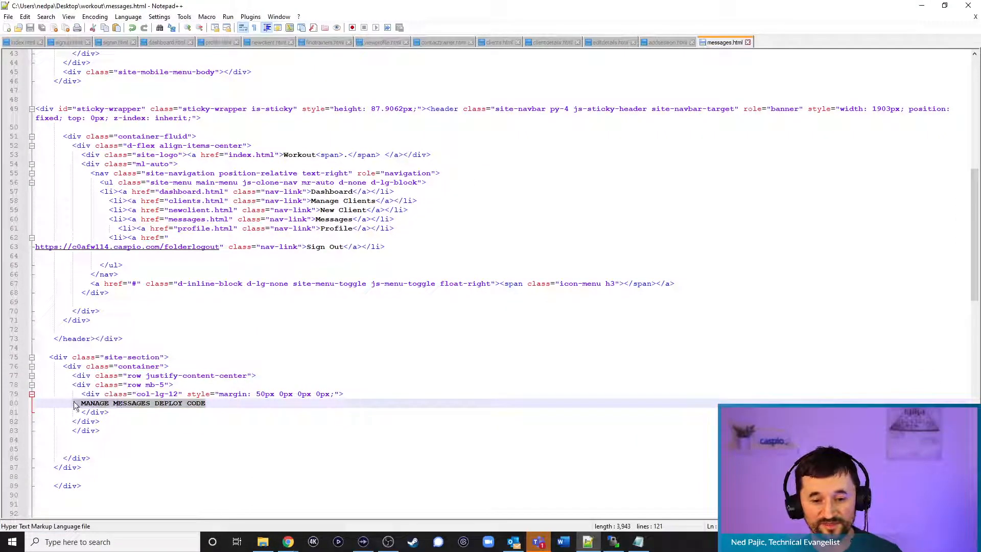
pyautogui.hotkey('ctrl', 'v')
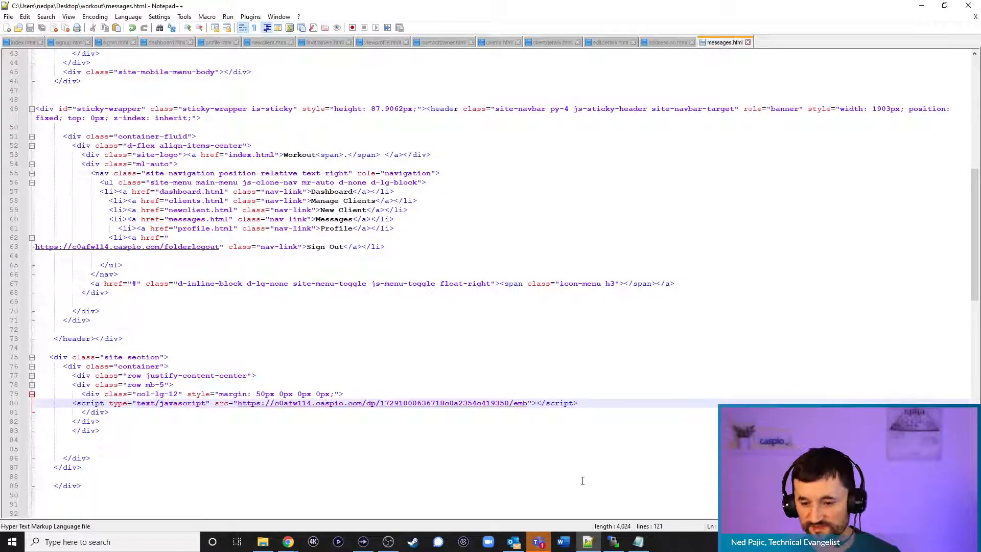
# Upload messages.html to the remote workout folder, overwriting the server copy
pyautogui.click(613, 541)
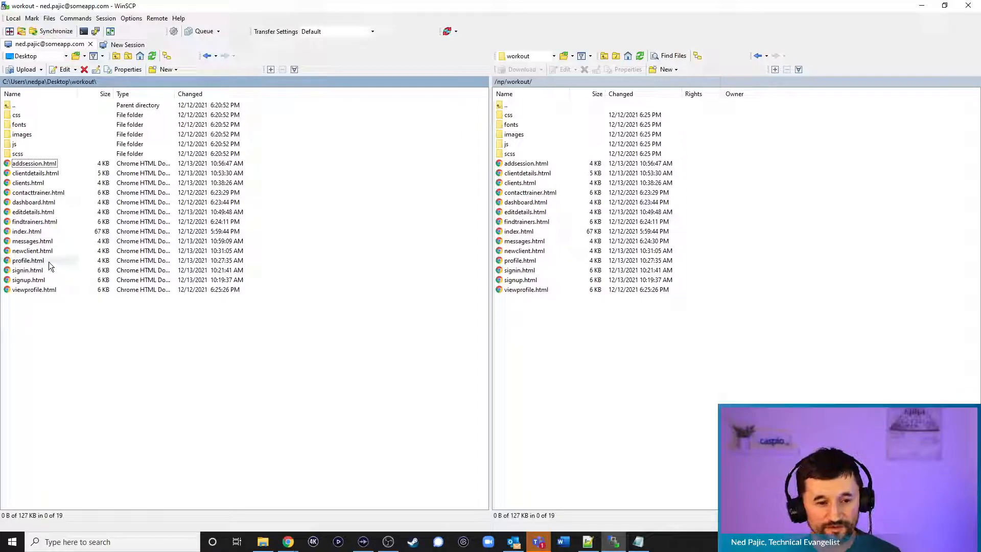
pyautogui.click(36, 243)
pyautogui.moveTo(609, 353); pyautogui.dragTo(606, 353)
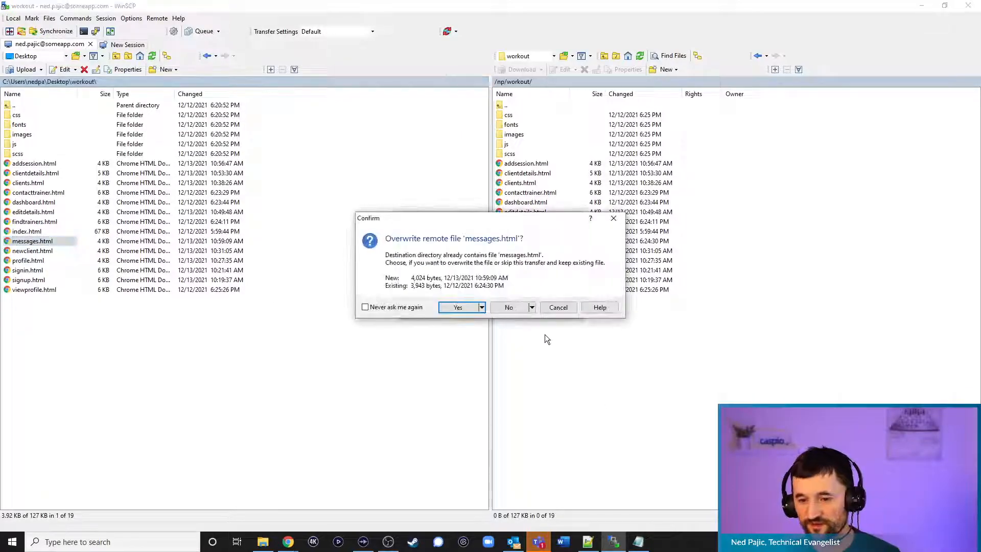
pyautogui.click(471, 309)
# Confirm the live messages.html page shows the message search form and results, then return to Caspio
pyautogui.click(924, 7)
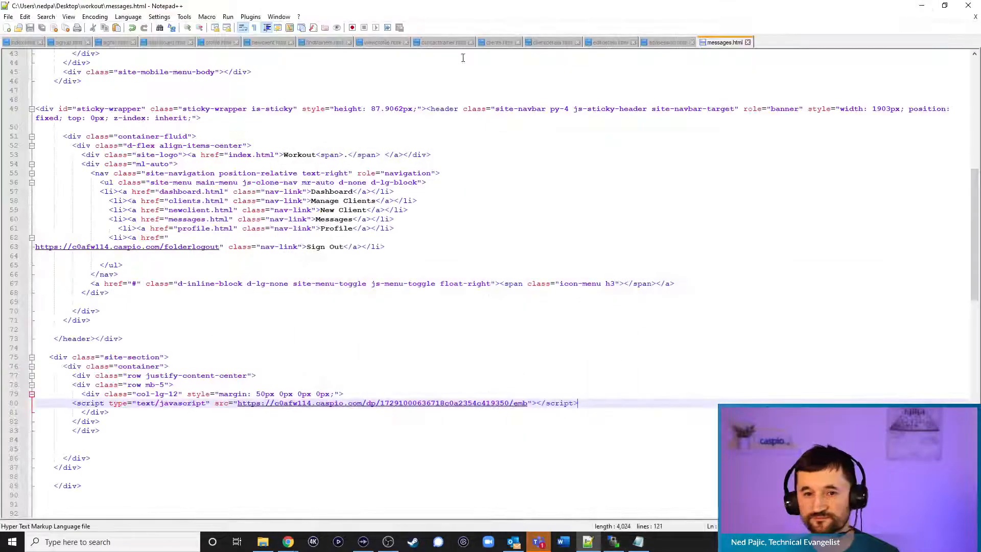
pyautogui.click(922, 7)
pyautogui.click(323, 8)
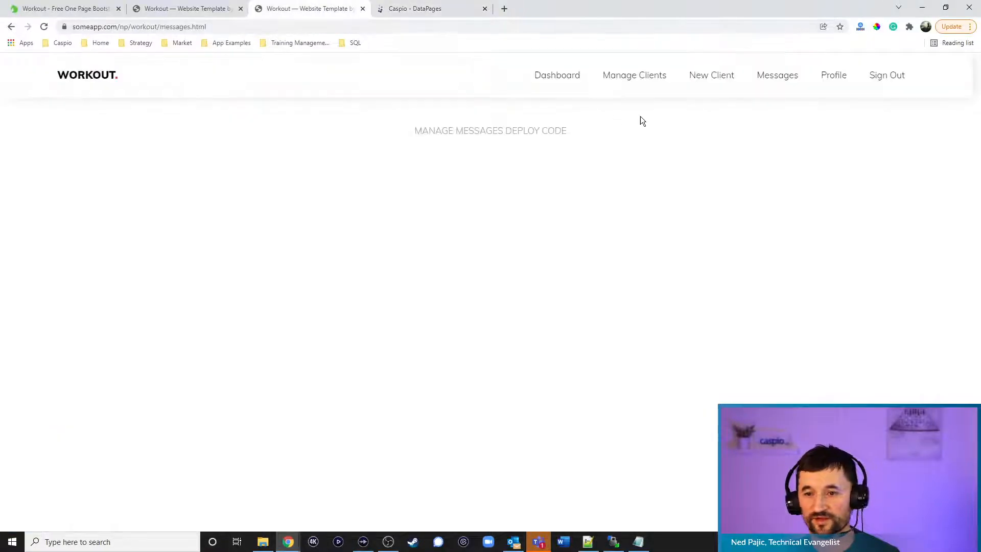
pyautogui.click(768, 77)
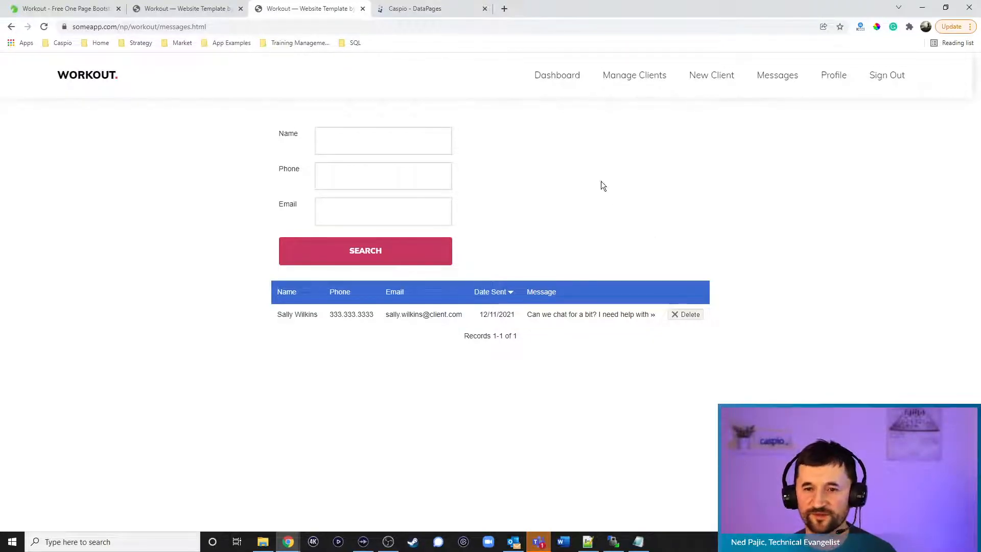
pyautogui.click(451, 10)
# Expand the Public DataPages folder, which holds only the Sign up form
pyautogui.moveTo(136, 411)
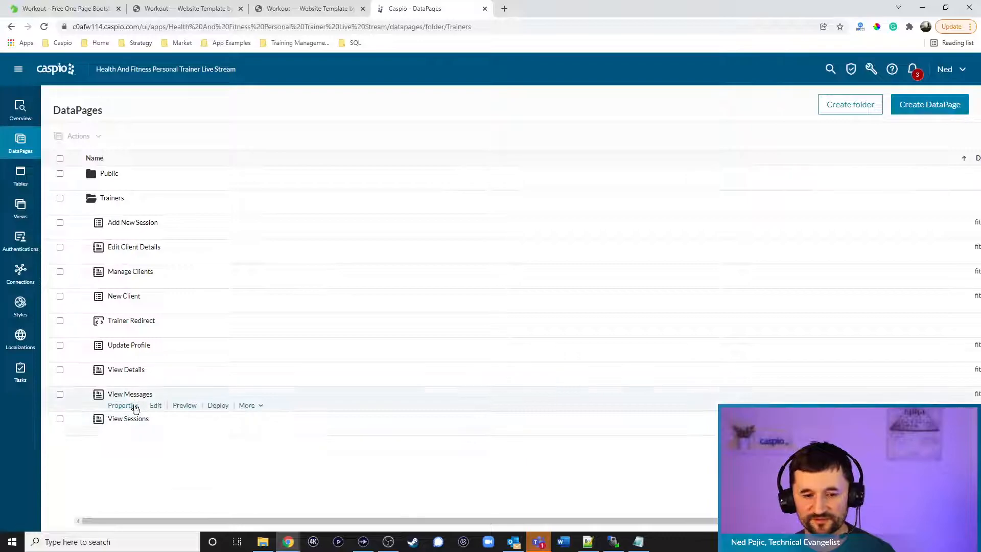
pyautogui.moveTo(131, 277)
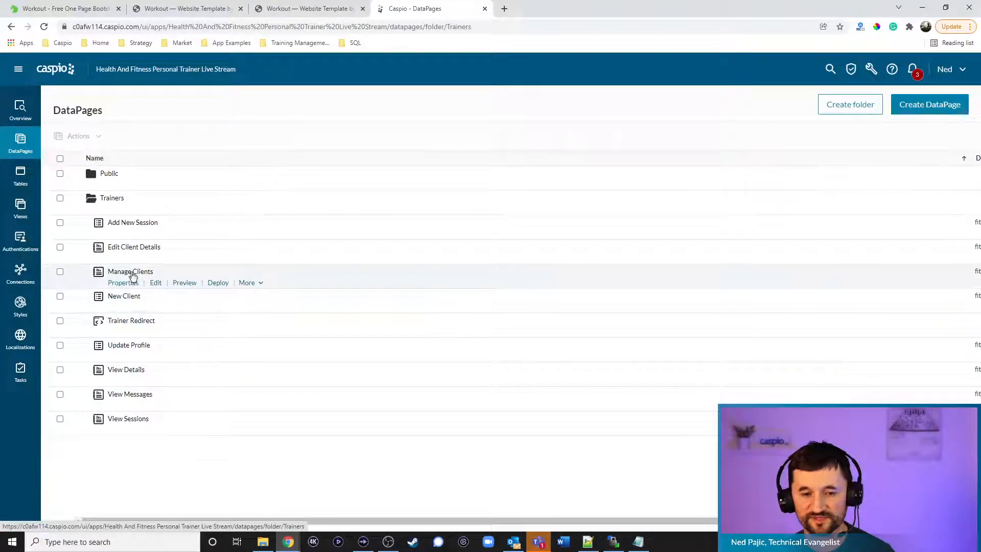
pyautogui.click(108, 185)
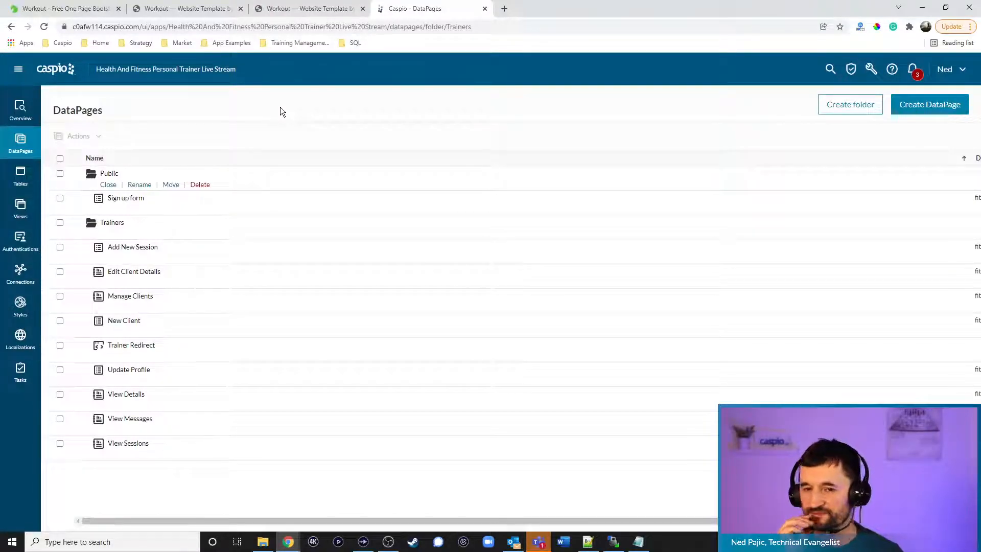
# Review the Workout site's Client Details, Messages and Find Trainers placeholder pages
pyautogui.click(200, 10)
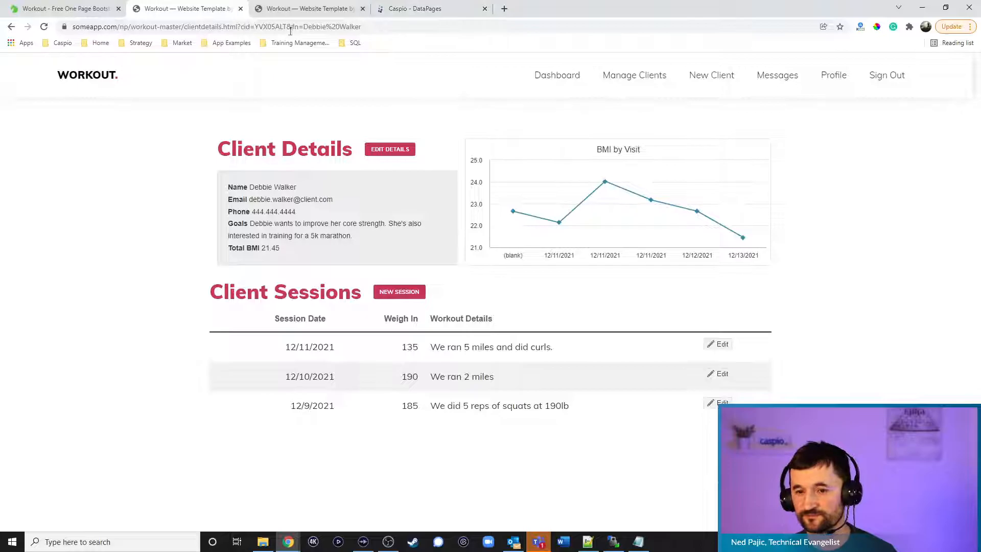
pyautogui.click(327, 9)
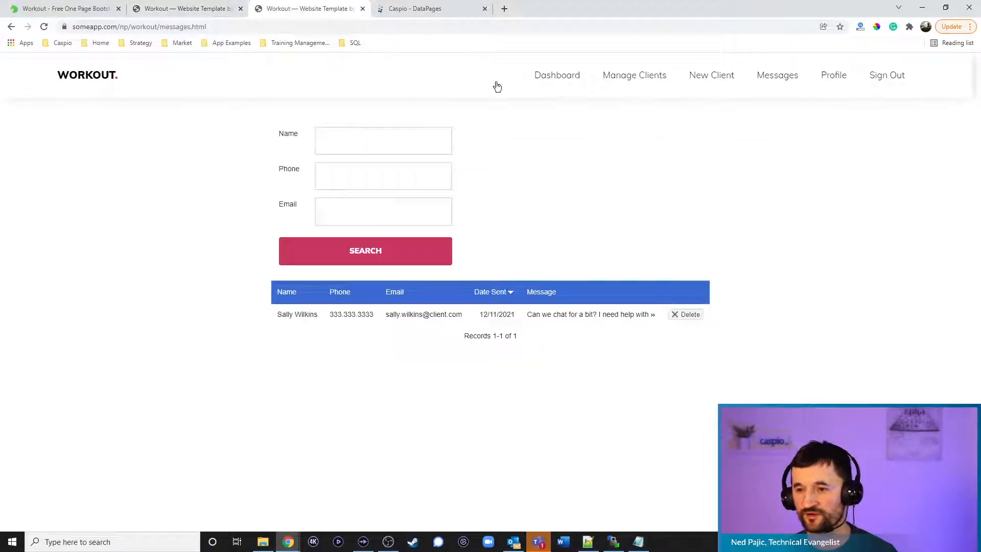
pyautogui.click(95, 76)
pyautogui.click(484, 346)
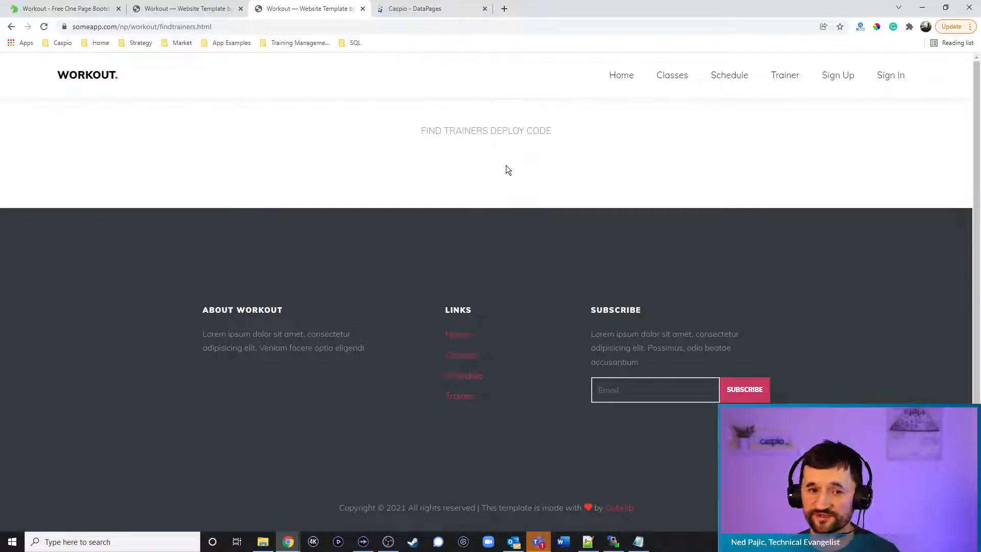
# Back in Caspio, collapse the Trainers folder and start a new DataPage
pyautogui.click(426, 18)
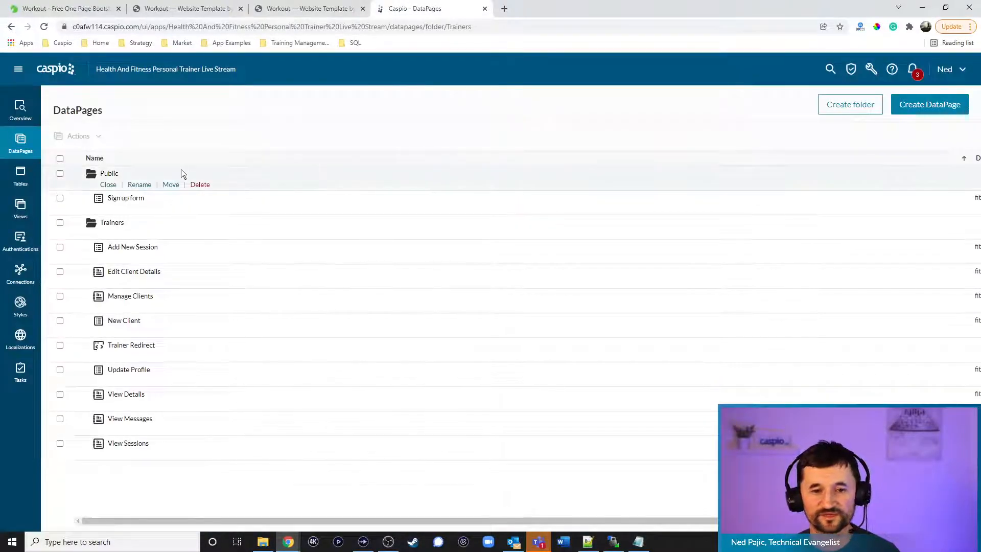
pyautogui.click(110, 234)
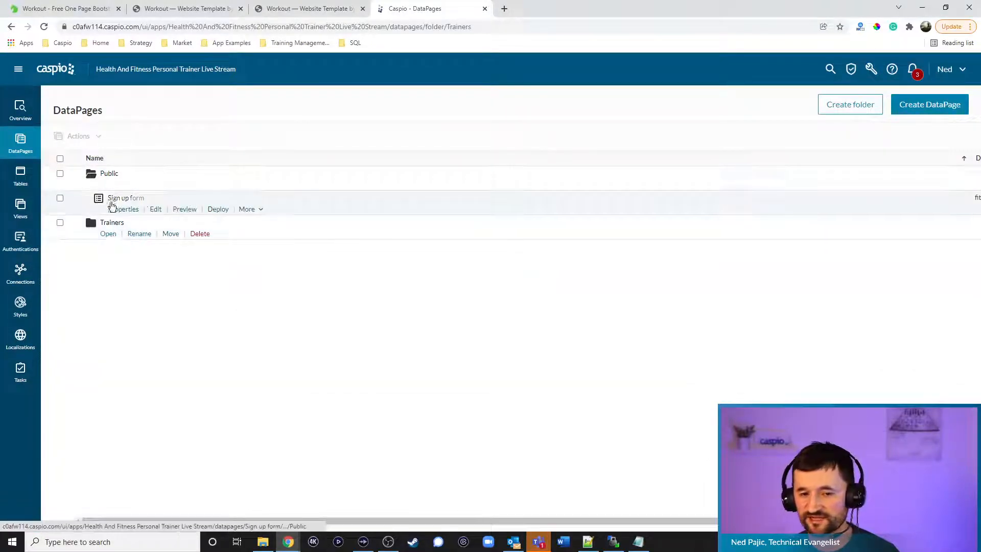
pyautogui.click(922, 104)
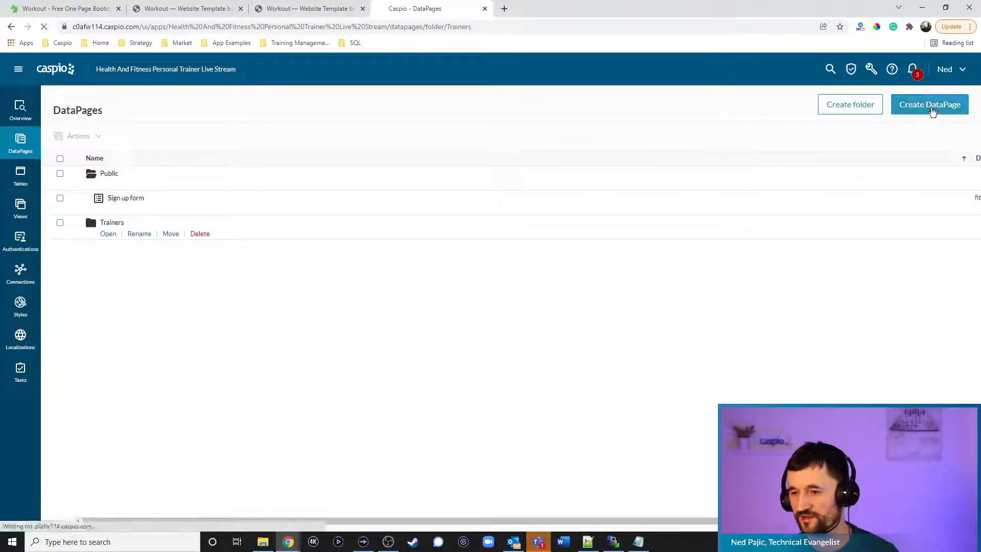
# Show the Reports DataPage types after rechecking the Find a Trainer page
pyautogui.click(106, 162)
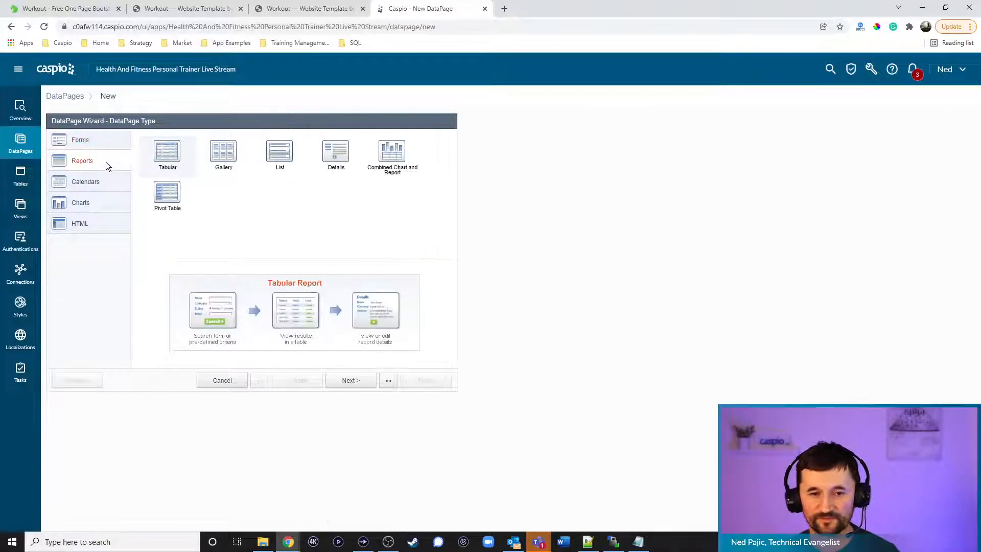
pyautogui.click(212, 9)
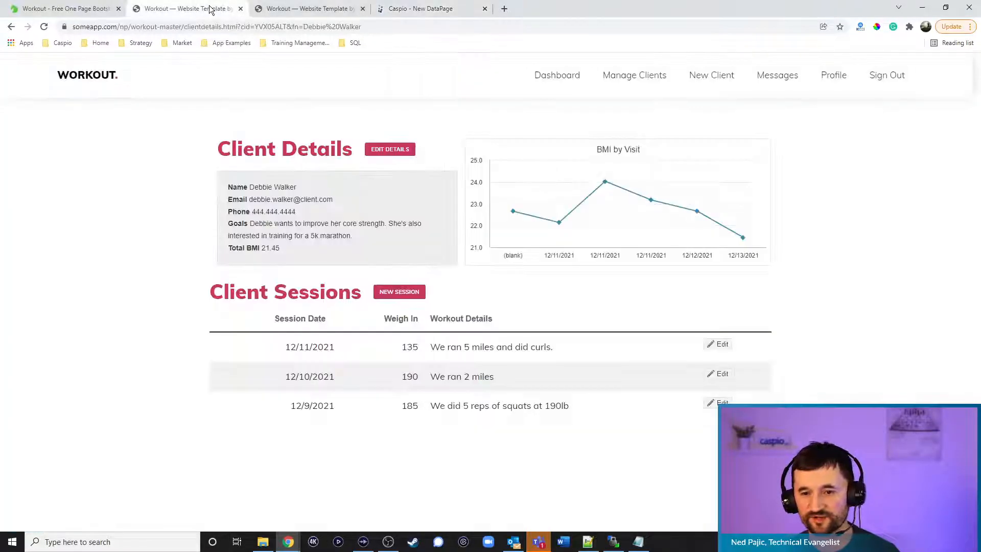
pyautogui.click(114, 84)
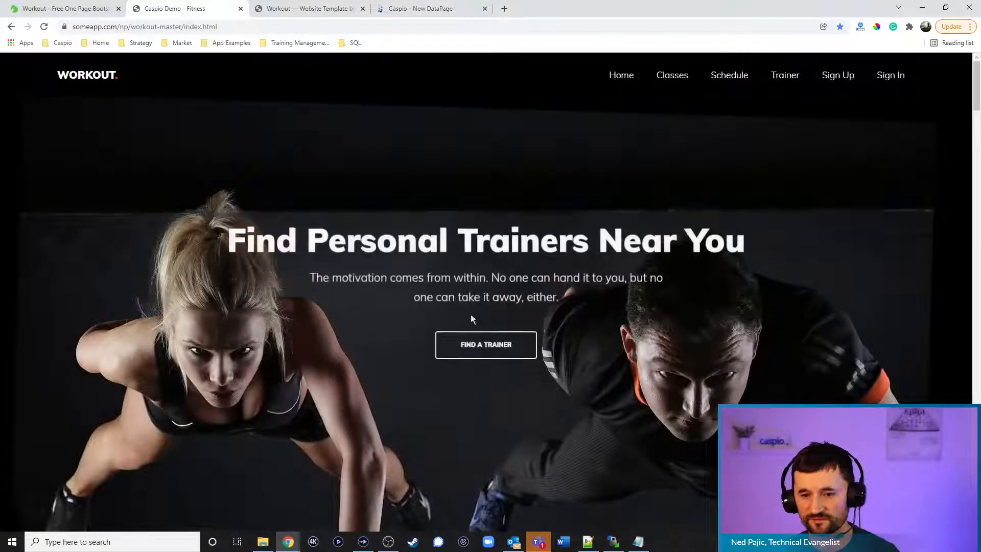
pyautogui.click(496, 348)
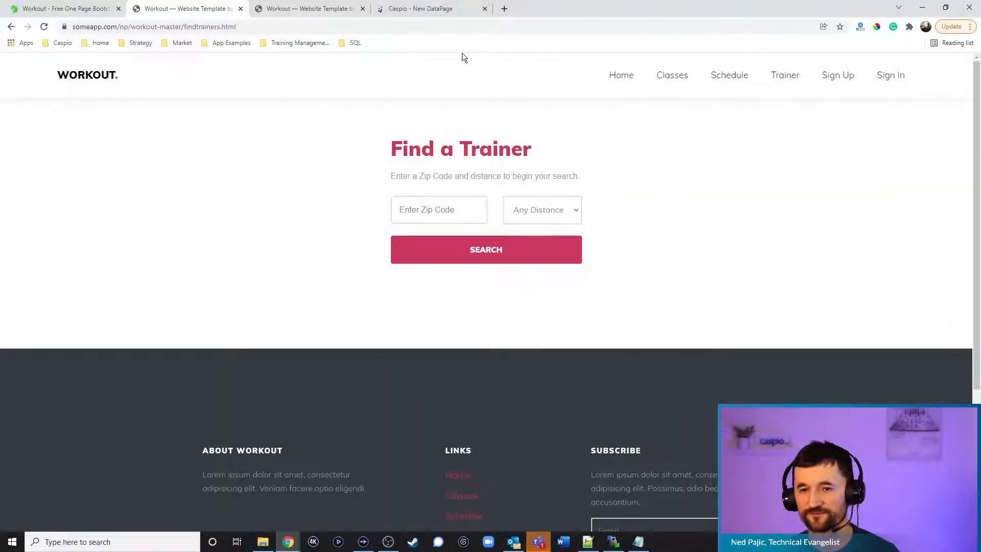
pyautogui.click(437, 9)
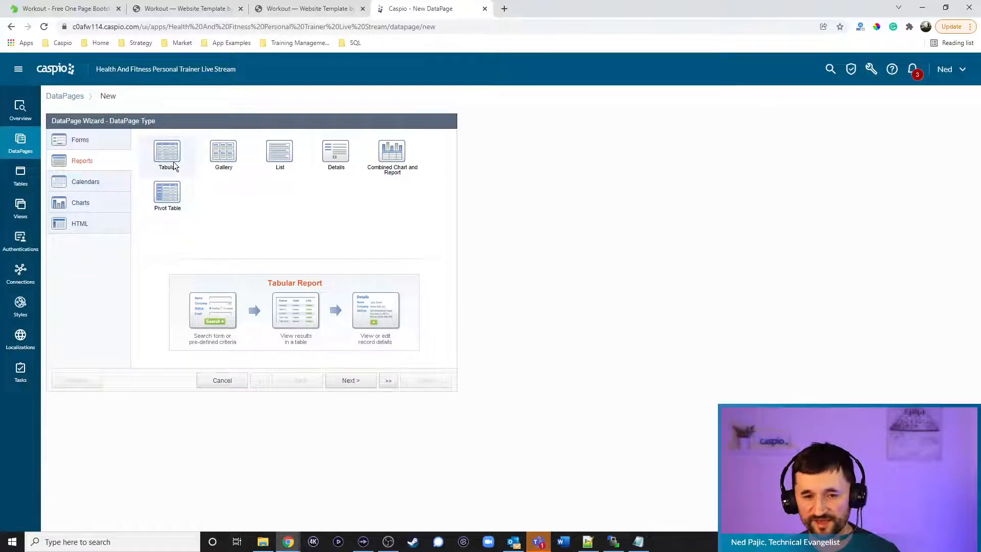
# Choose a Gallery report with fitness_tbl_trainers_1 as its data source
pyautogui.click(226, 151)
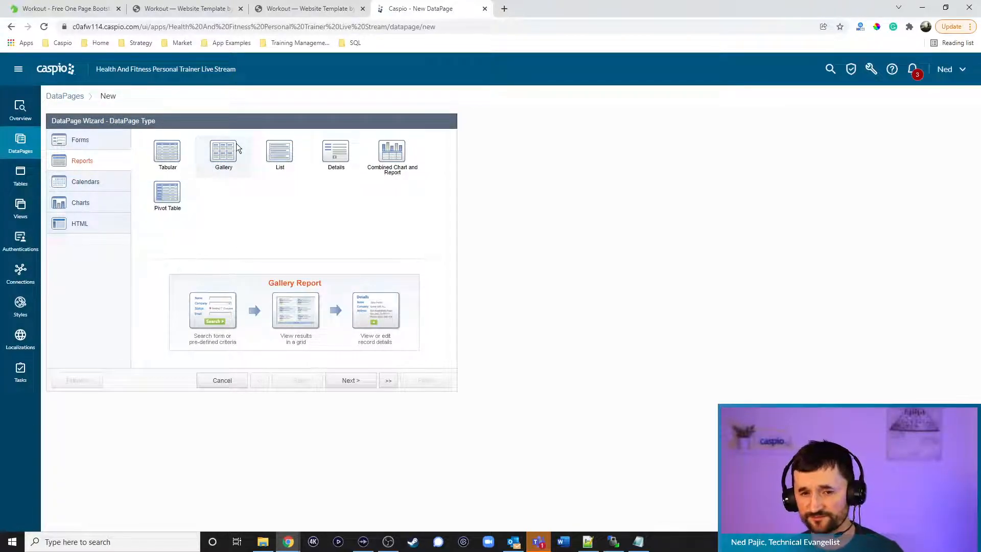
pyautogui.click(357, 383)
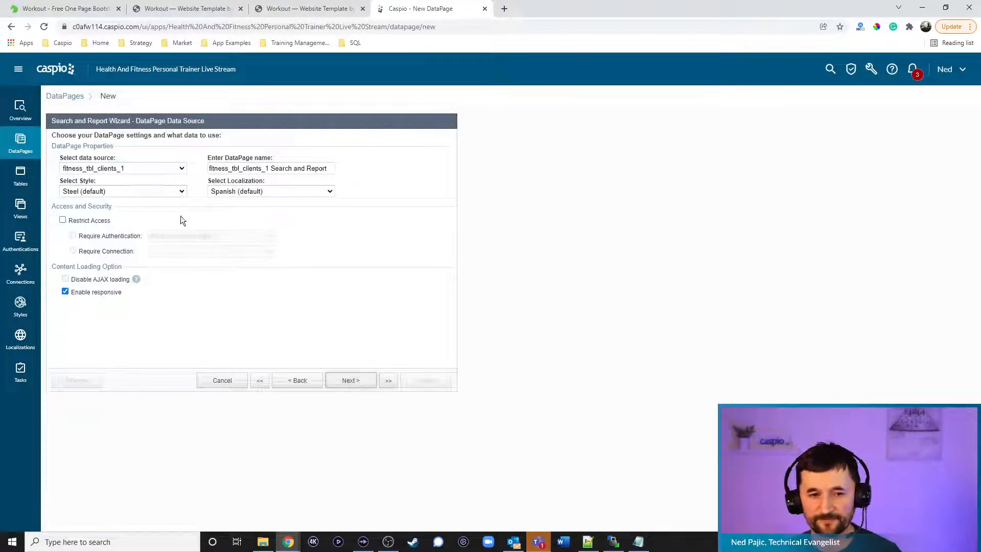
pyautogui.click(135, 169)
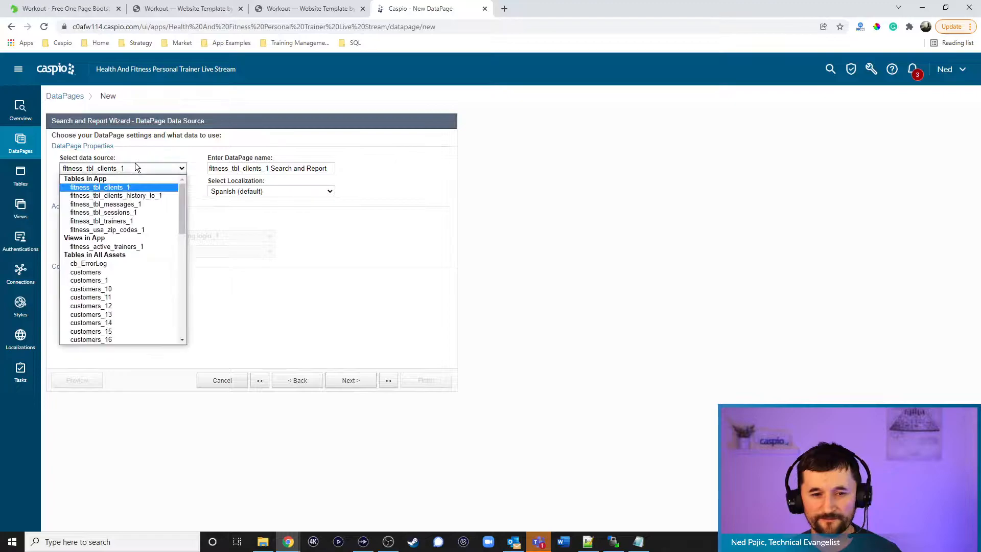
pyautogui.click(129, 221)
# Name it Find Trainers with fitness_training_find_trainers_1 style and English localization, continuing to search fields
pyautogui.moveTo(330, 169); pyautogui.dragTo(152, 160)
pyautogui.press('BackSpace')
pyautogui.write('Find Trainers')
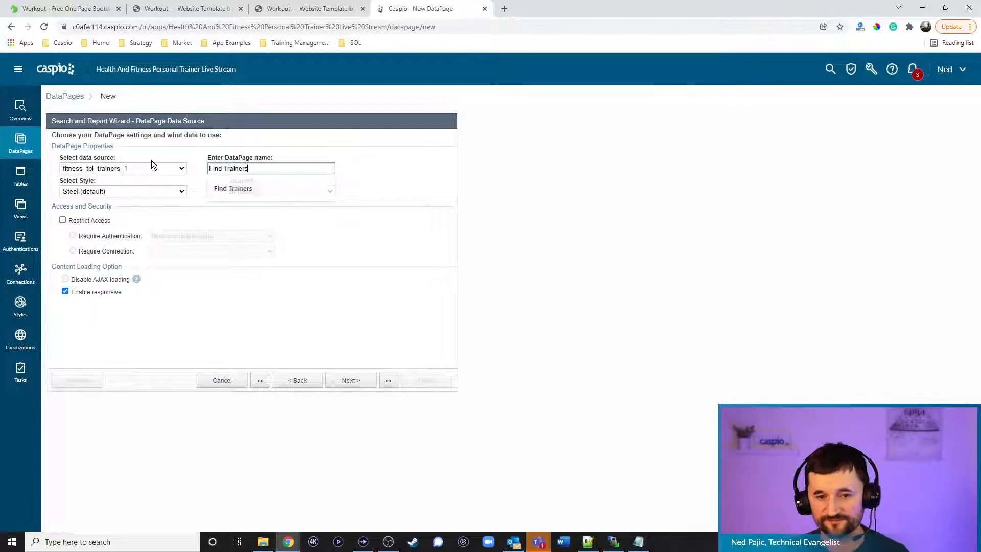
pyautogui.click(121, 190)
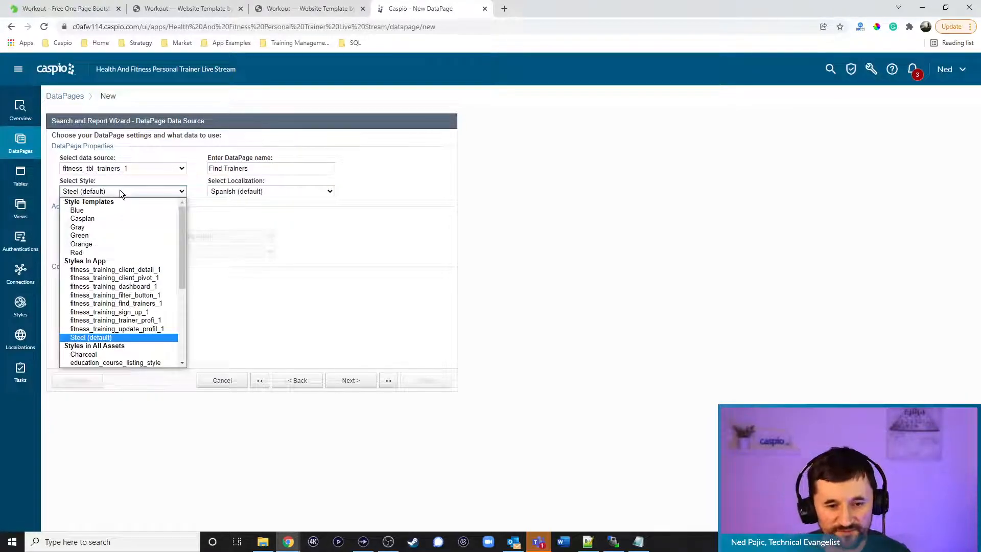
pyautogui.click(132, 304)
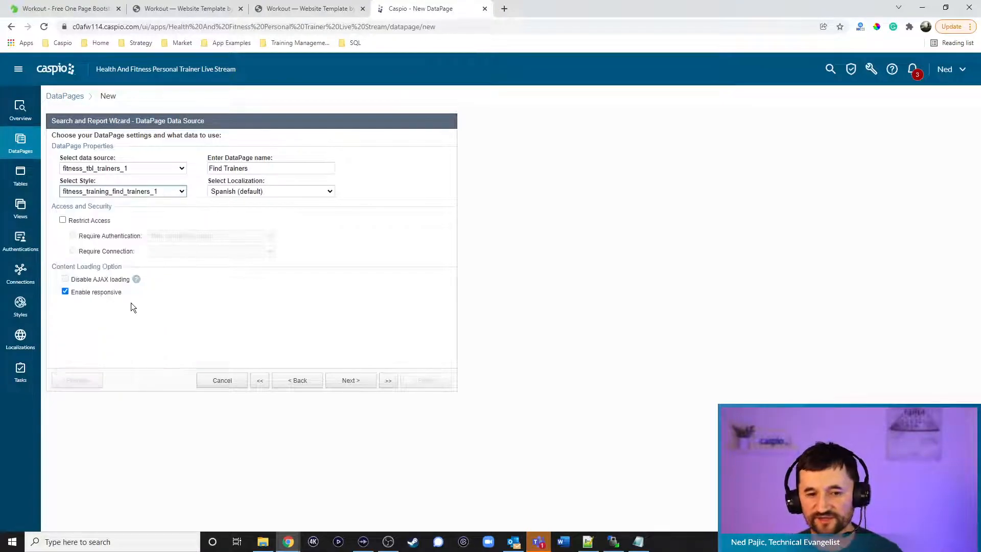
pyautogui.click(254, 191)
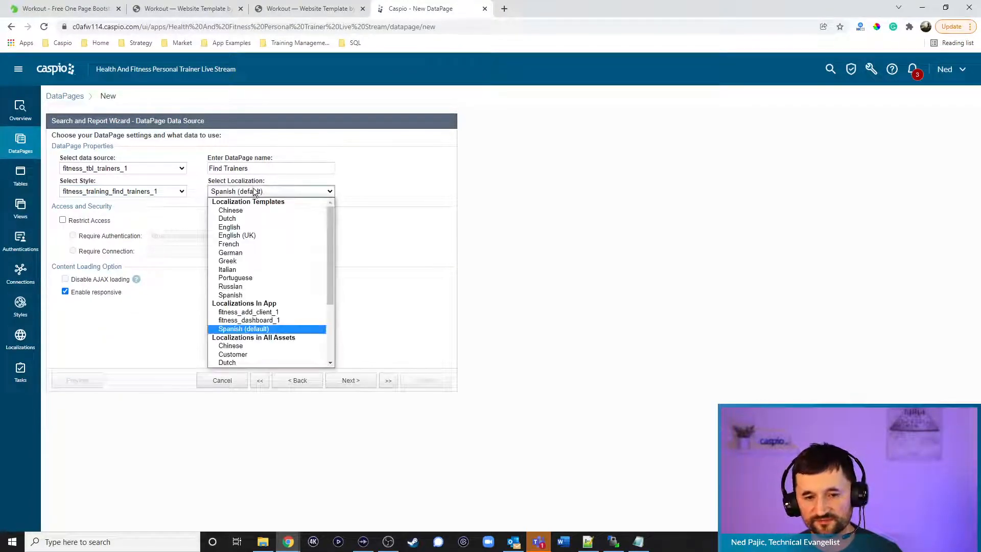
pyautogui.click(247, 226)
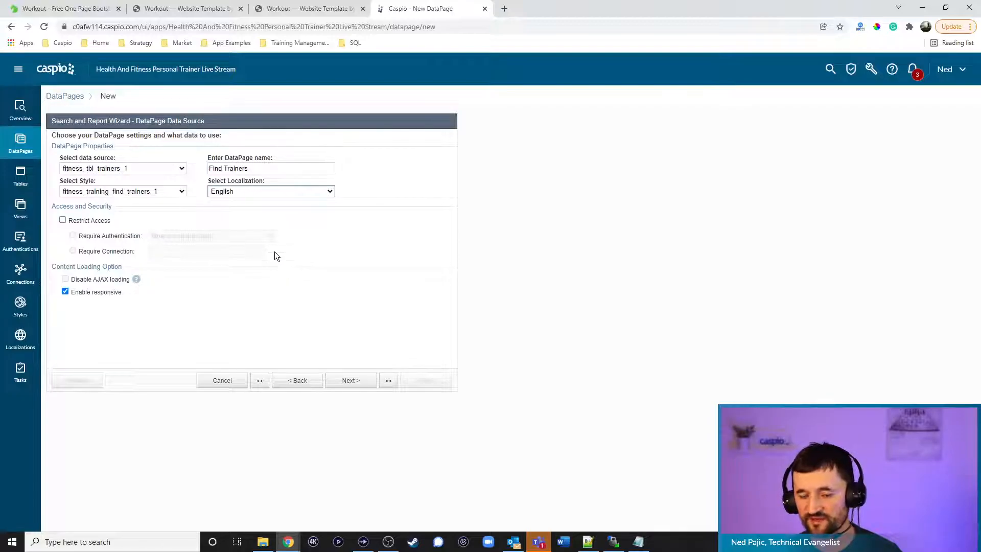
pyautogui.click(346, 381)
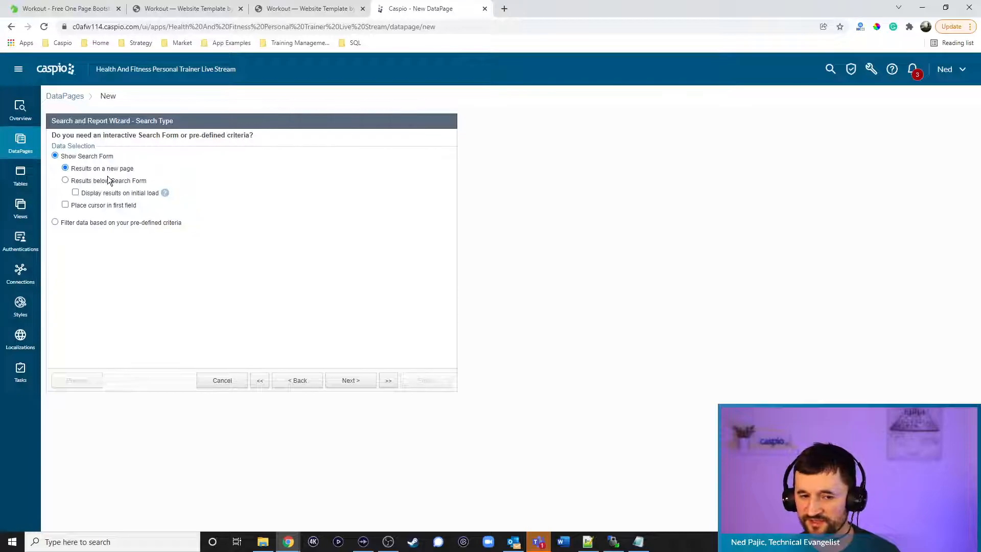
pyautogui.click(355, 380)
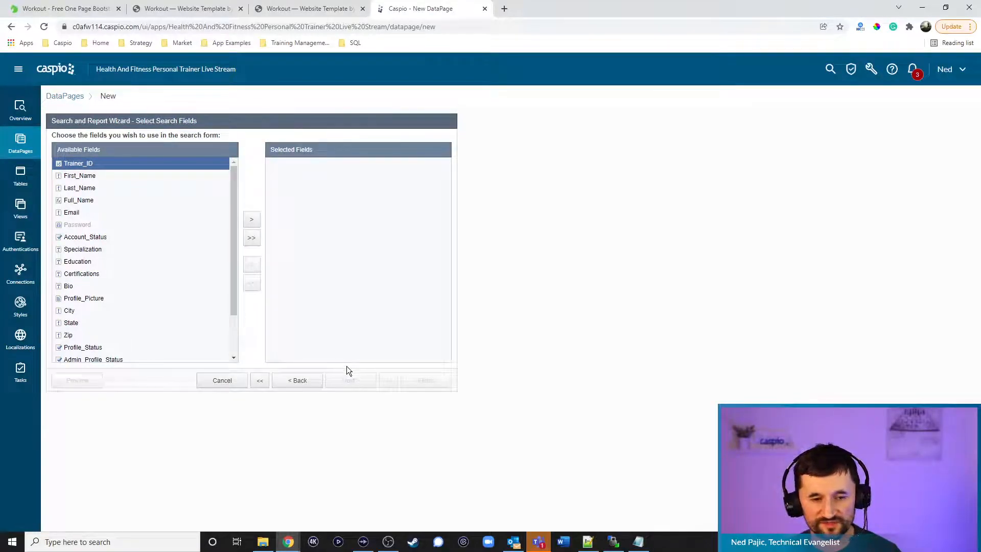
# Add Zip as the search field and continue to search field configuration
pyautogui.click(102, 335)
pyautogui.click(252, 223)
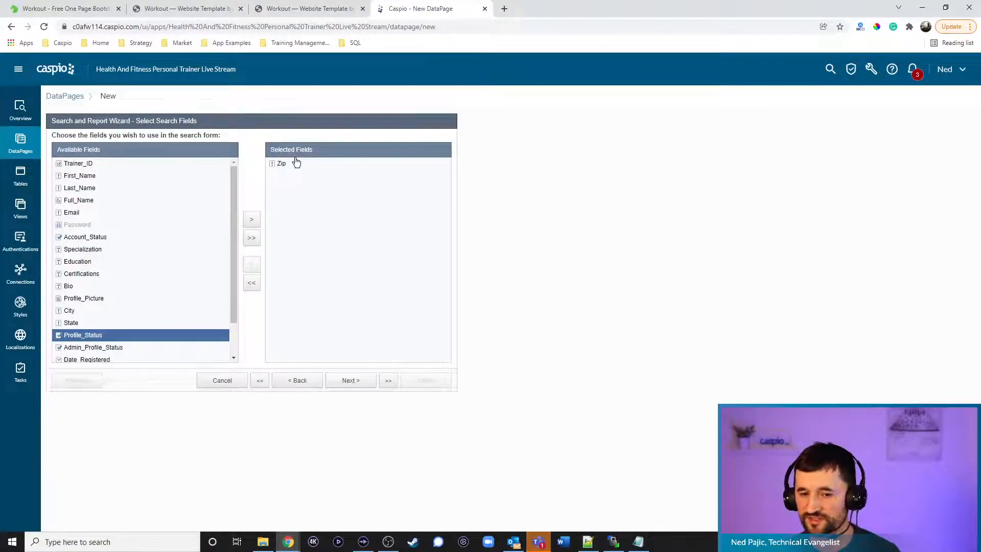
pyautogui.click(222, 10)
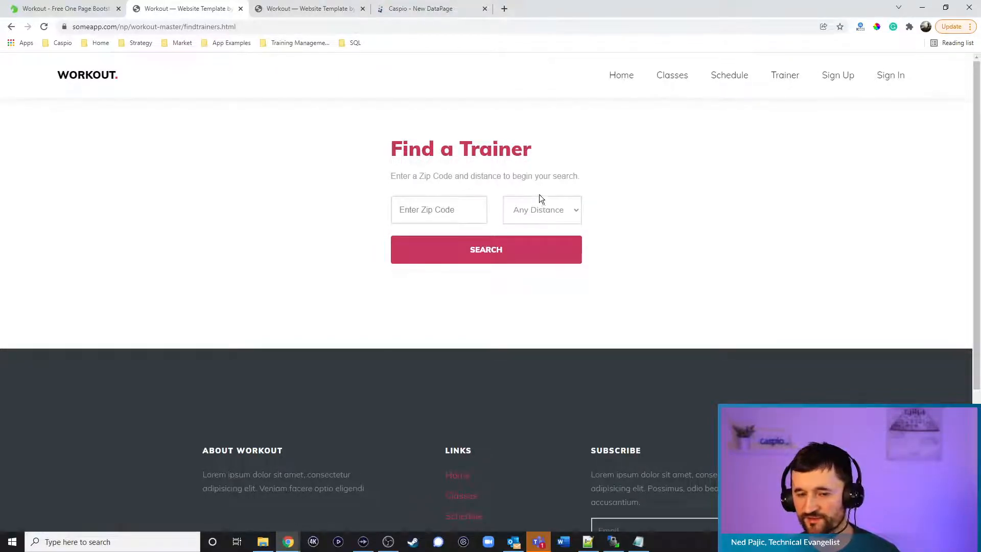
pyautogui.click(418, 9)
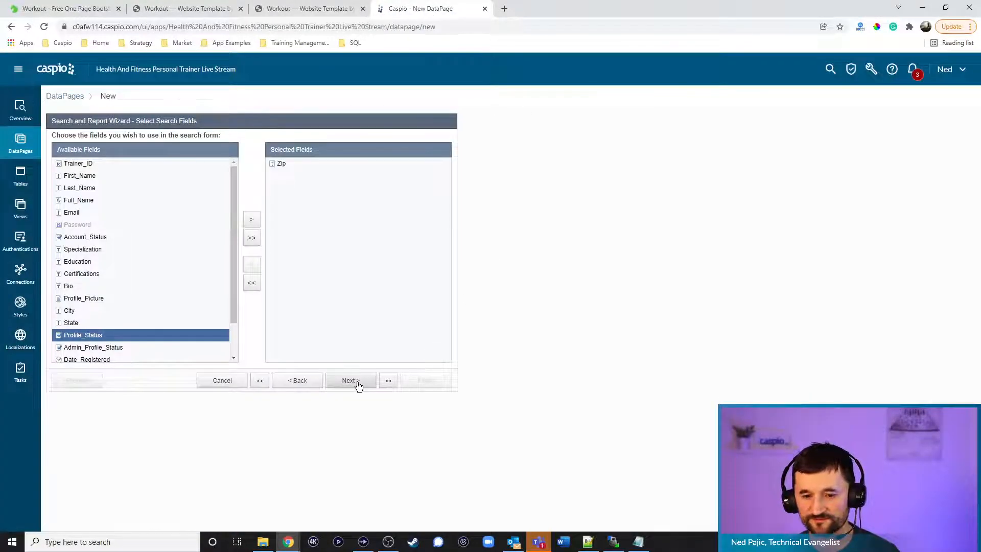
pyautogui.click(357, 385)
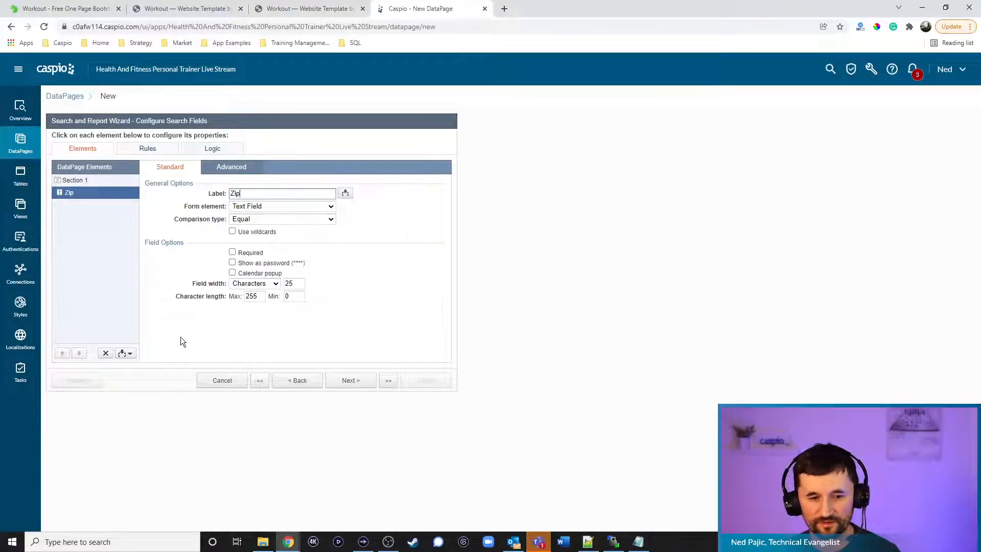
# Insert a Distance Search by Reference and move Zip above it
pyautogui.click(127, 354)
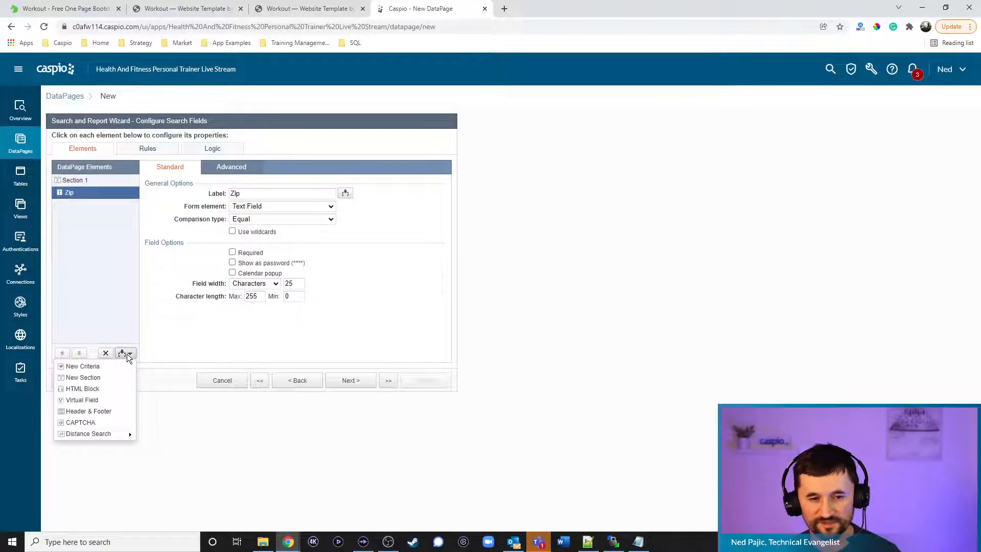
pyautogui.moveTo(100, 434)
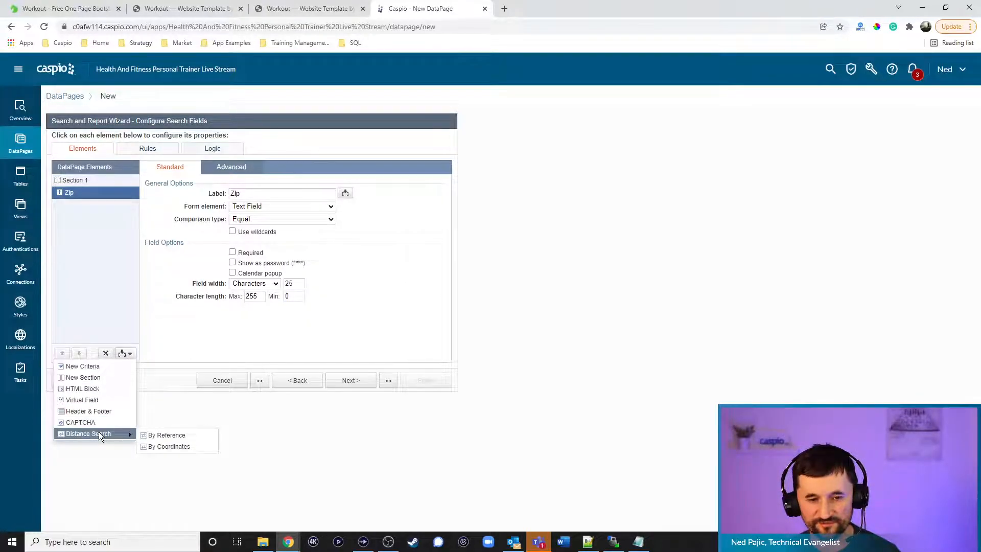
pyautogui.click(164, 434)
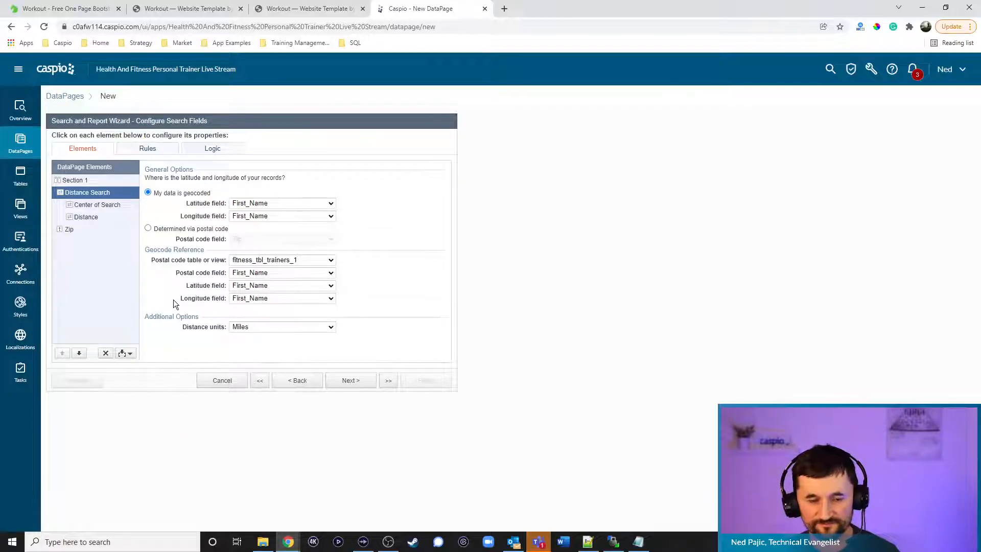
pyautogui.click(78, 231)
pyautogui.click(62, 353)
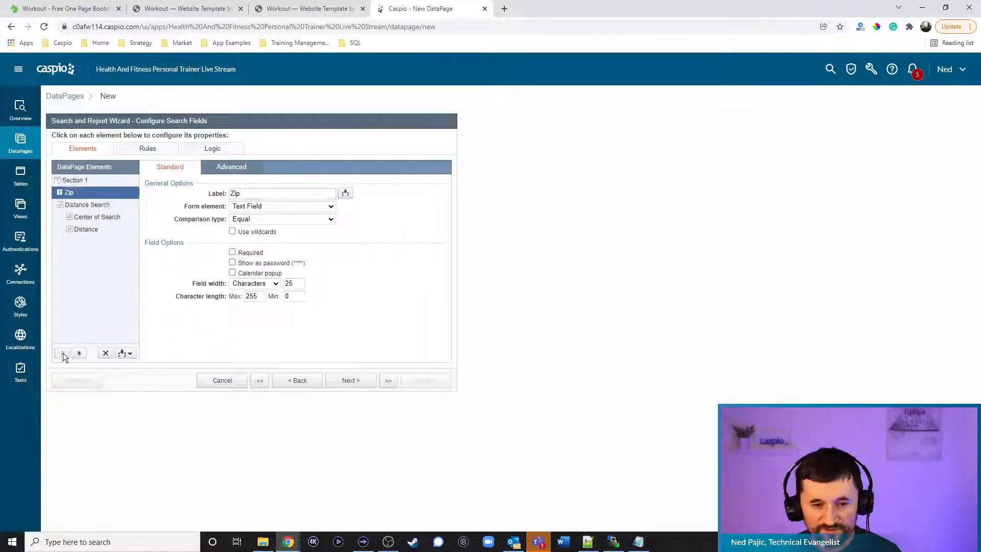
# Base the distance search on postal code using the fitness_usa_zip_codes_1 table
pyautogui.click(84, 204)
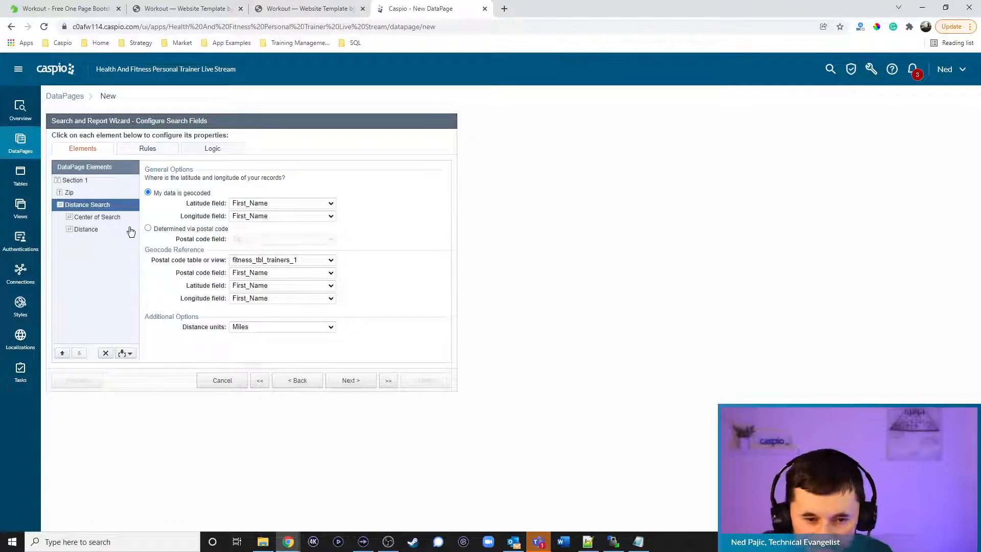
pyautogui.click(170, 230)
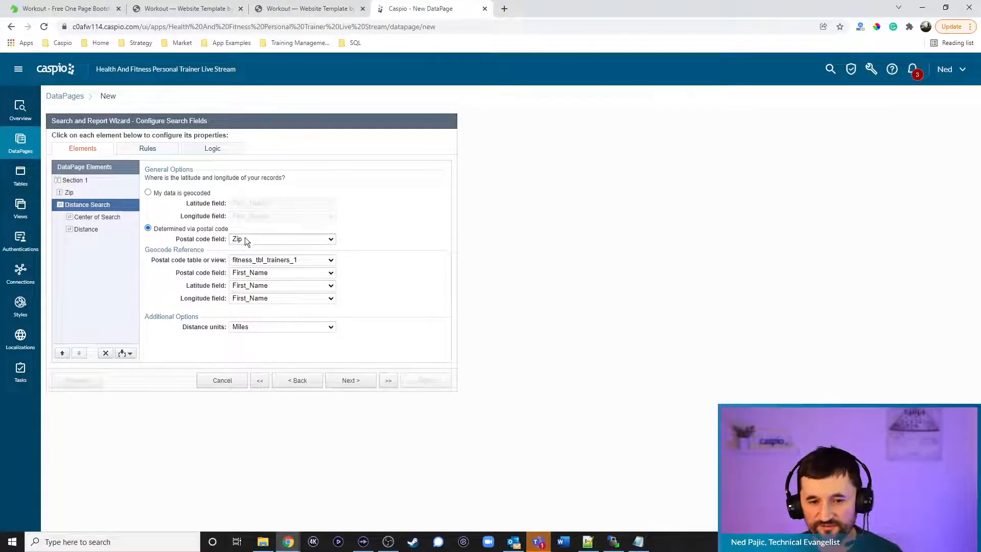
pyautogui.click(266, 261)
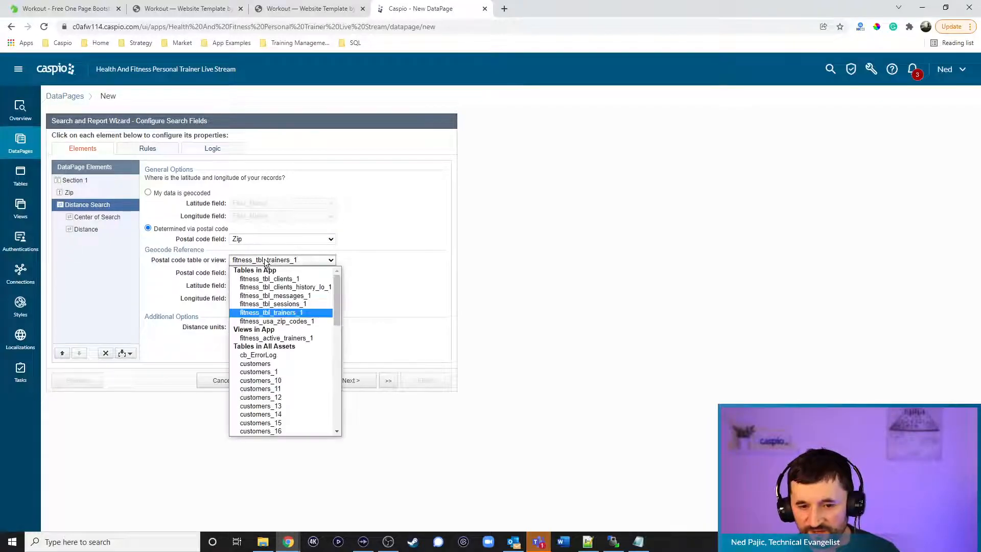
pyautogui.click(287, 321)
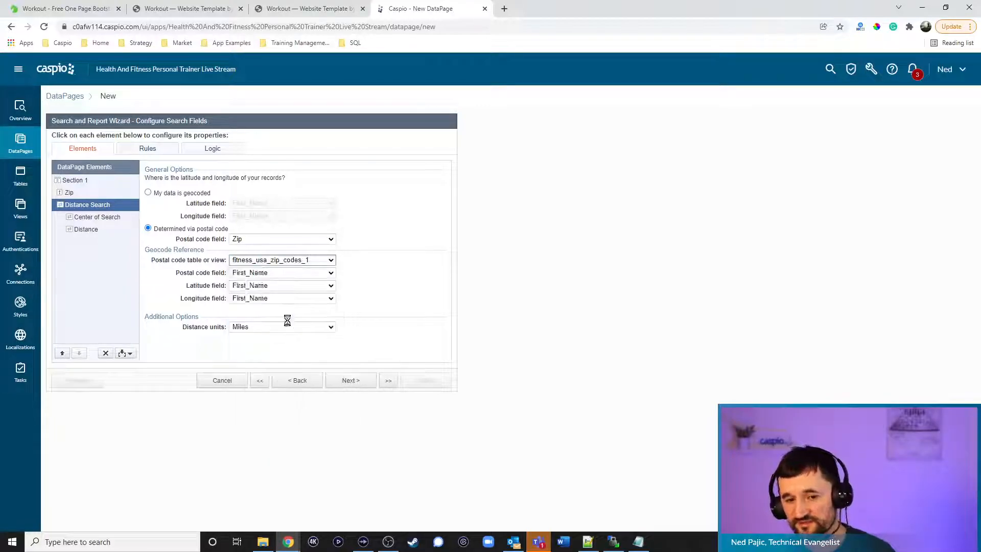
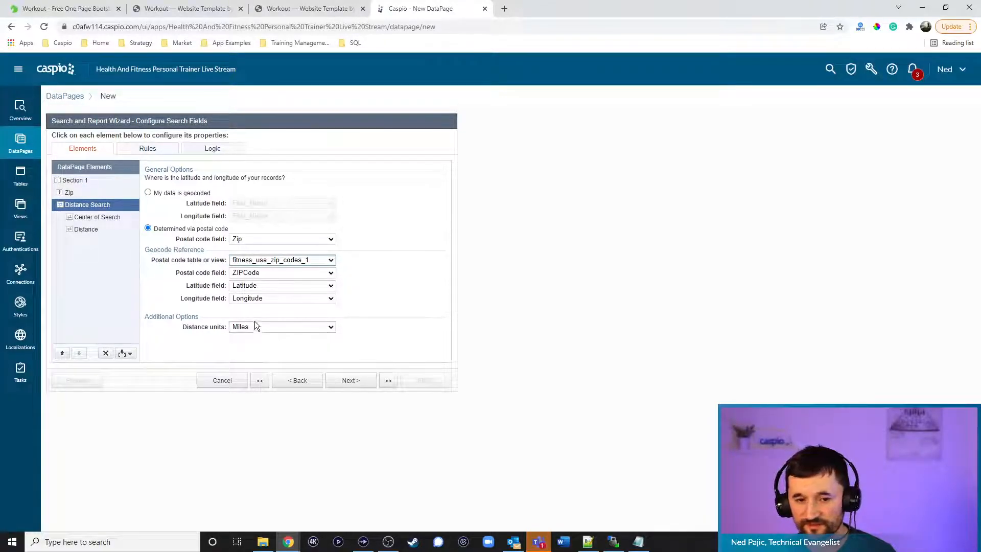
# Make the Distance search field a Dropdown with Custom values
pyautogui.click(112, 220)
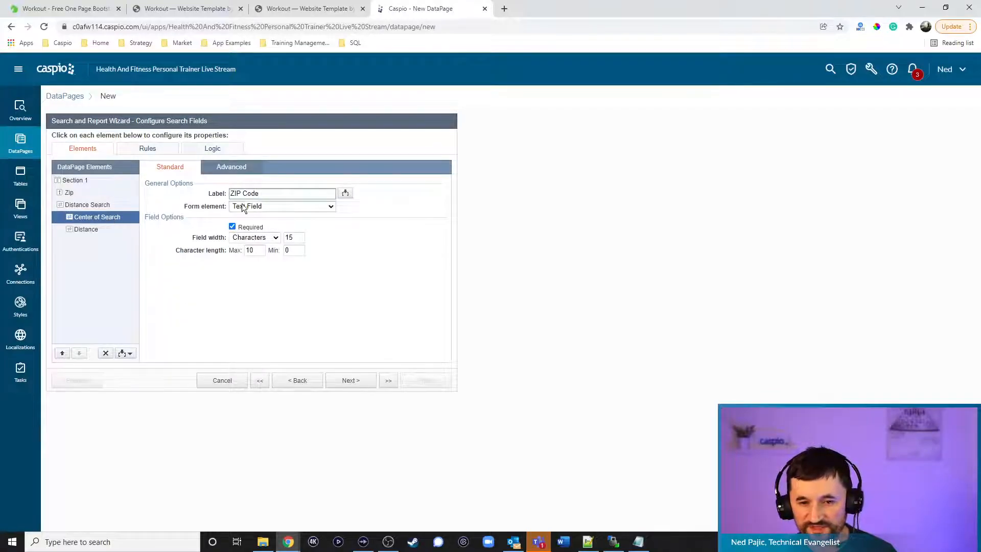
pyautogui.click(90, 233)
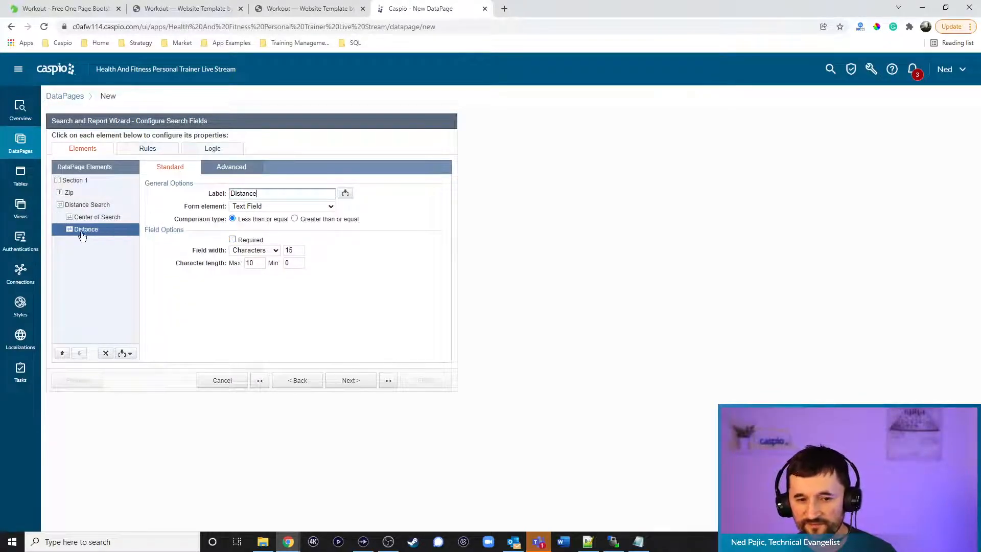
pyautogui.click(260, 206)
pyautogui.click(255, 233)
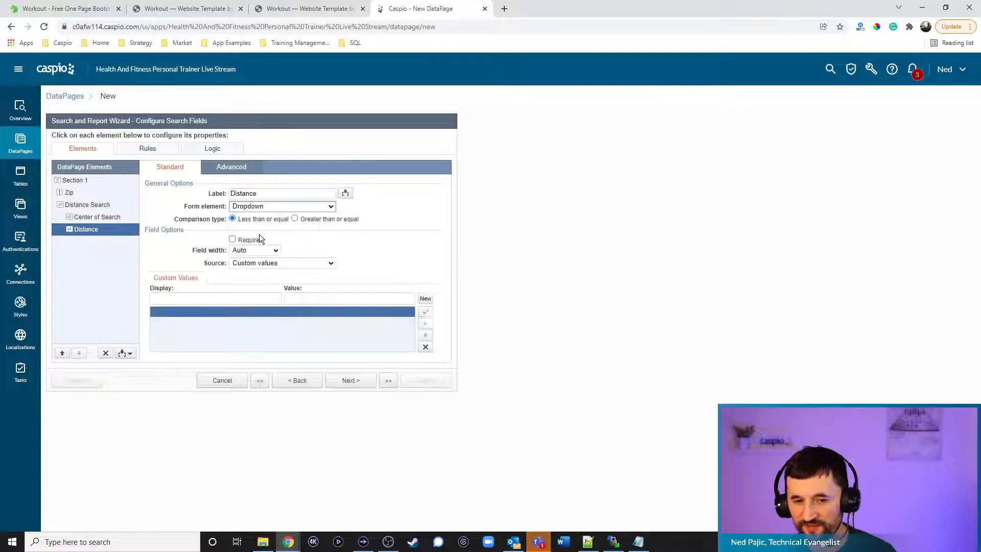
pyautogui.click(267, 263)
pyautogui.click(238, 273)
# Add the options 'Any Distance' with an empty value and '5 miles' with value 5
pyautogui.click(229, 300)
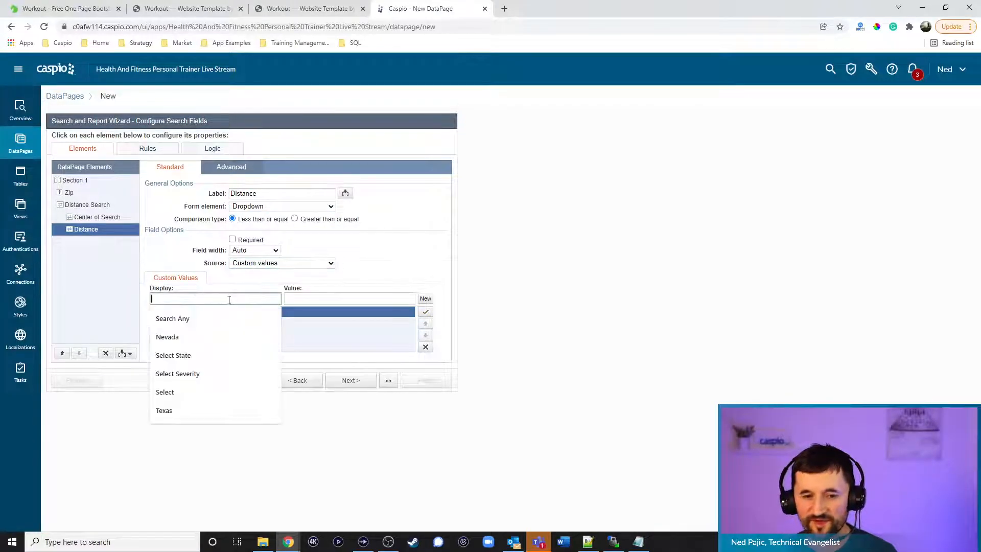
pyautogui.write('An')
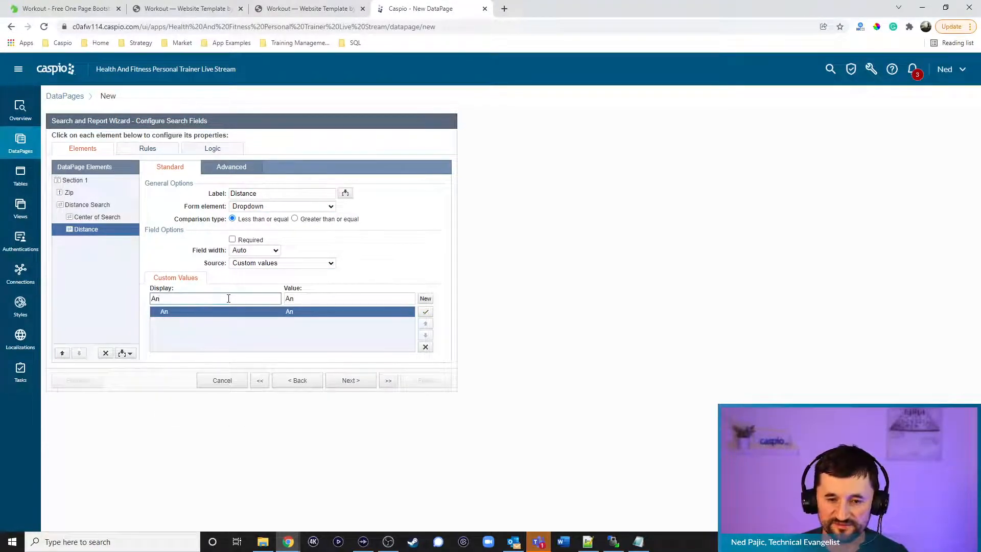
pyautogui.write('y Distance')
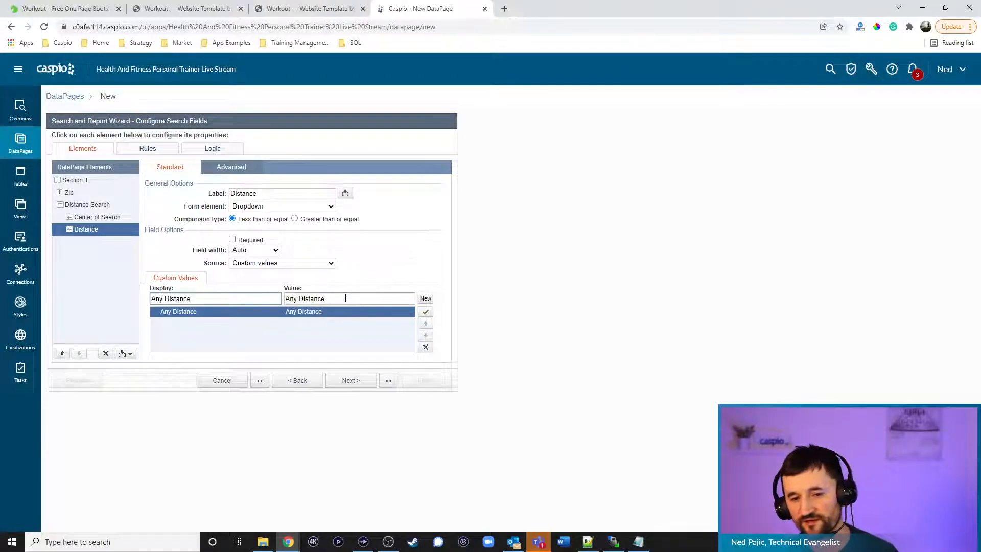
pyautogui.moveTo(346, 299); pyautogui.dragTo(244, 287)
pyautogui.press('BackSpace')
pyautogui.click(426, 299)
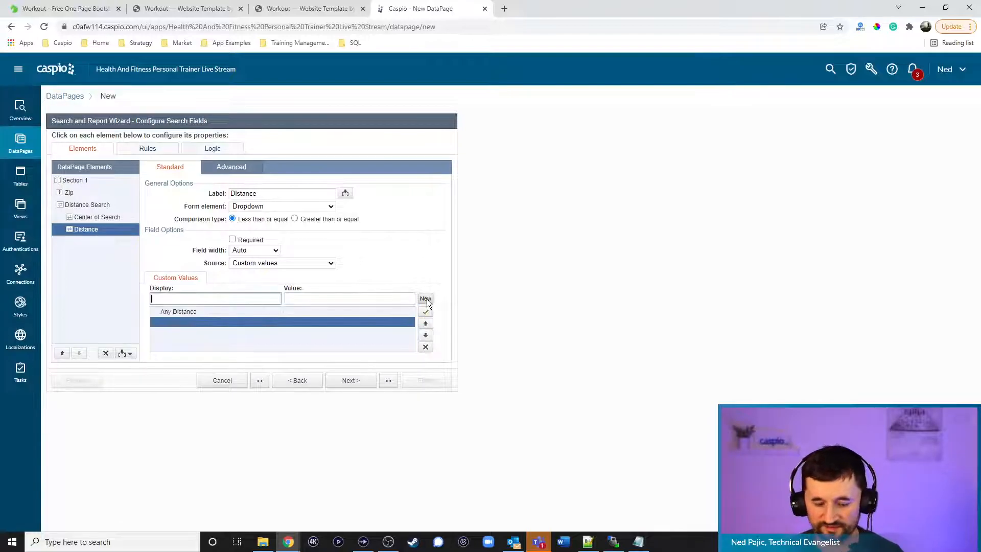
pyautogui.write('5 miles')
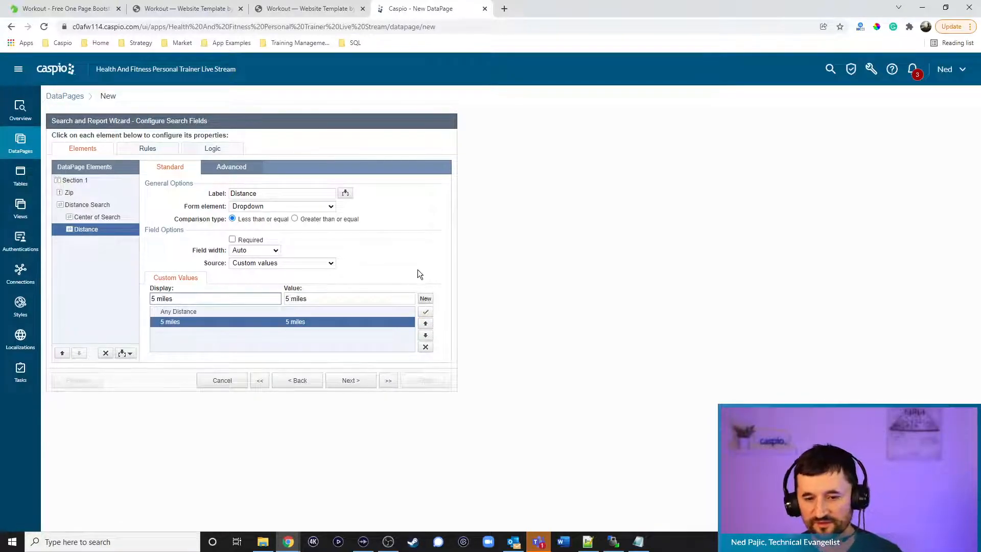
pyautogui.doubleClick(299, 299)
pyautogui.press('BackSpace')
pyautogui.press('BackSpace')
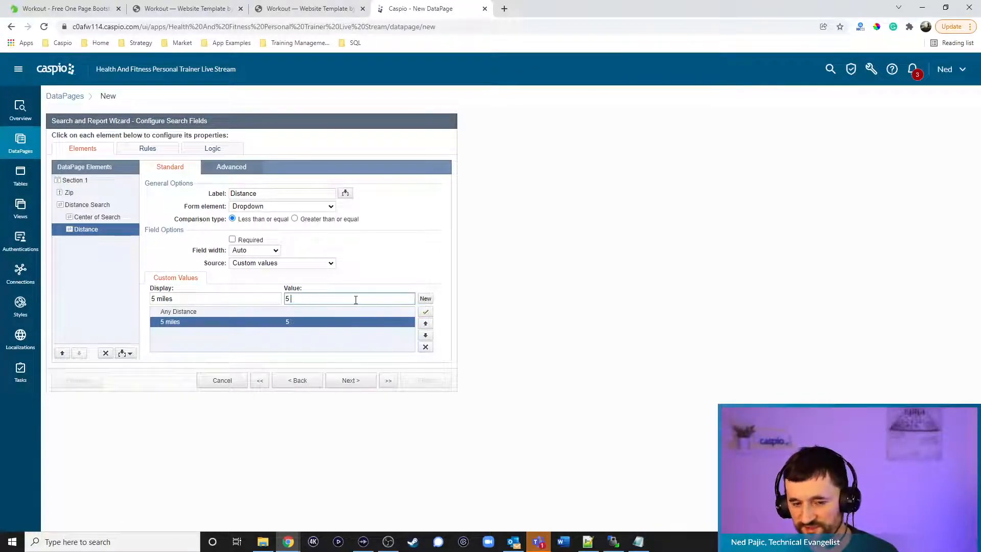
# Add the options '10 miles' and '100 miles' with values 10 and 100
pyautogui.click(426, 299)
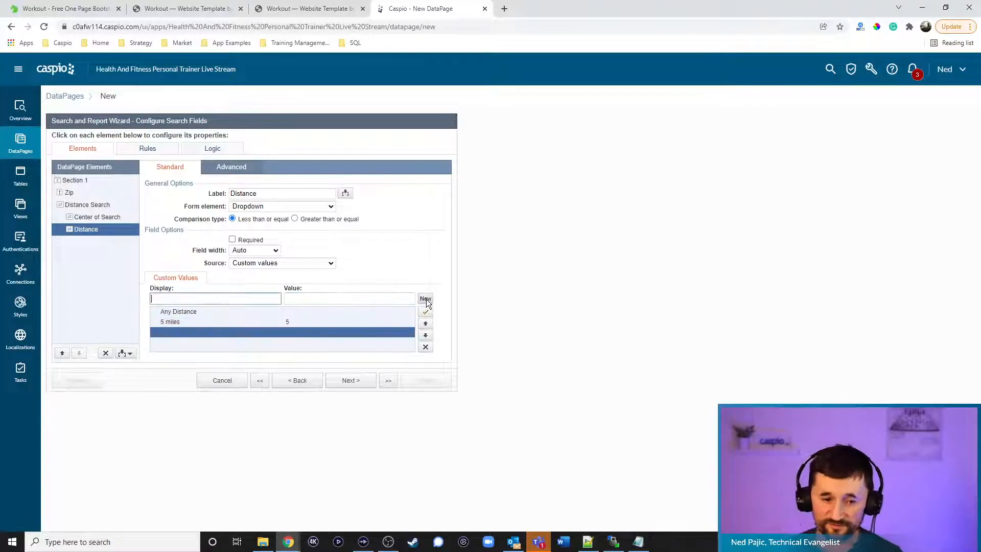
pyautogui.write('10 miles')
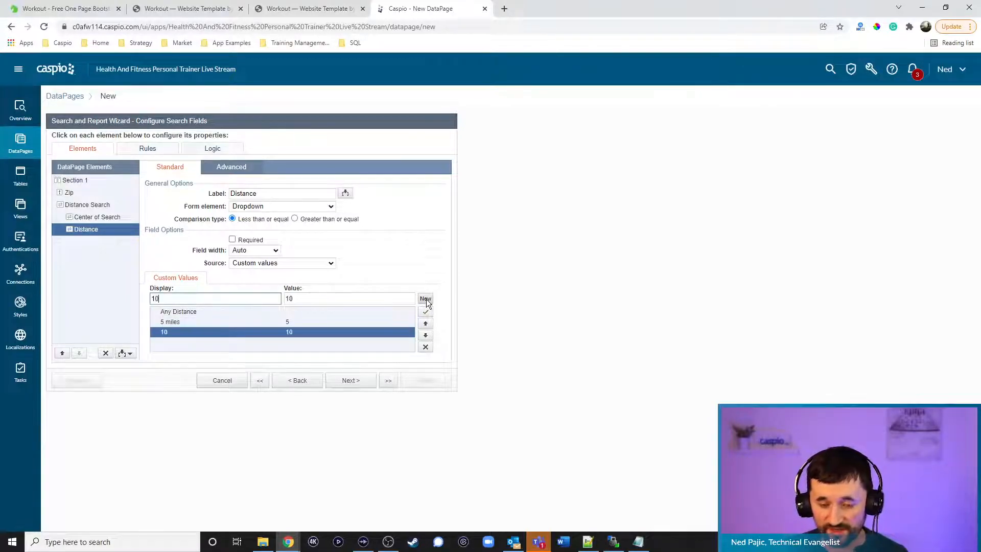
pyautogui.click(308, 298)
pyautogui.doubleClick(308, 298)
pyautogui.press('BackSpace')
pyautogui.press('BackSpace')
pyautogui.click(428, 298)
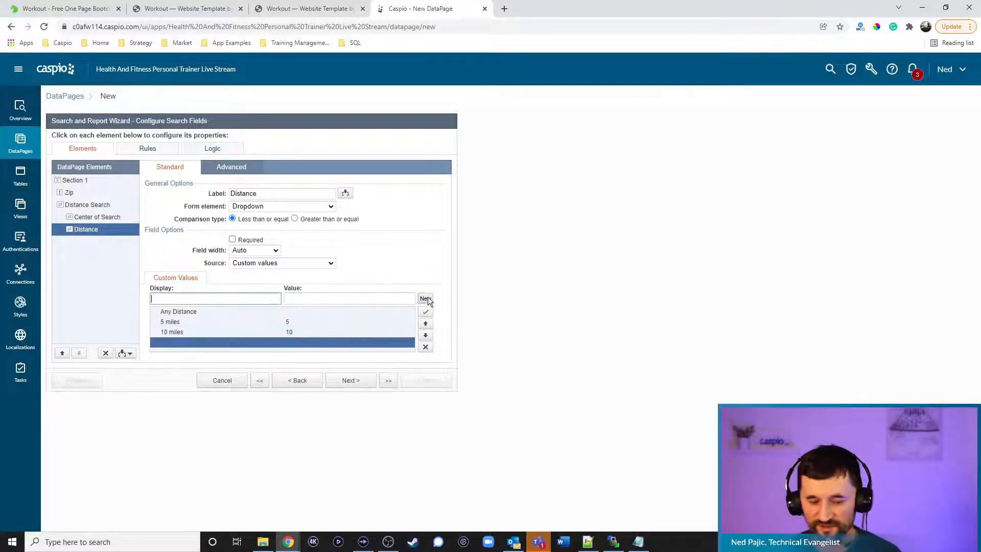
pyautogui.write('100 miles')
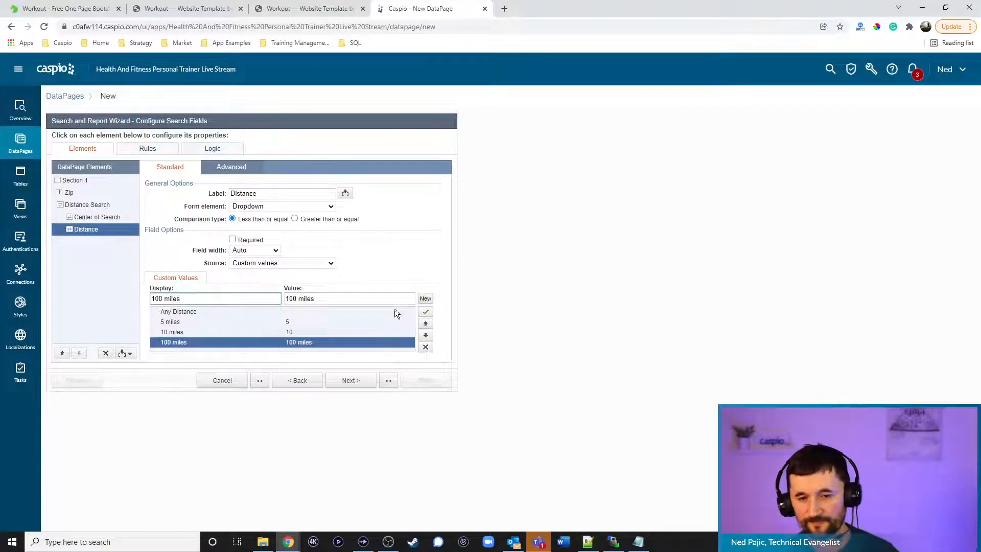
pyautogui.doubleClick(302, 298)
pyautogui.press('BackSpace')
pyautogui.press('BackSpace')
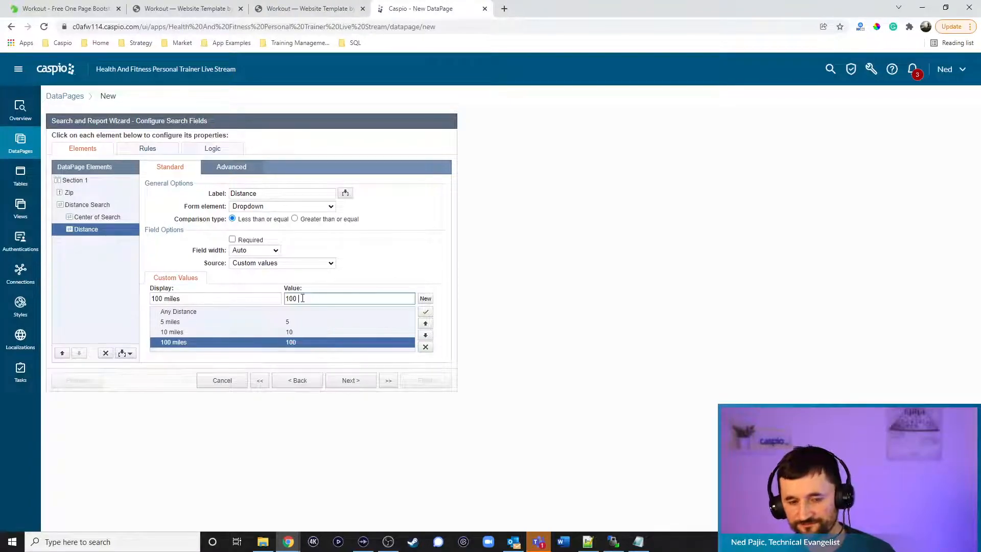
pyautogui.click(76, 195)
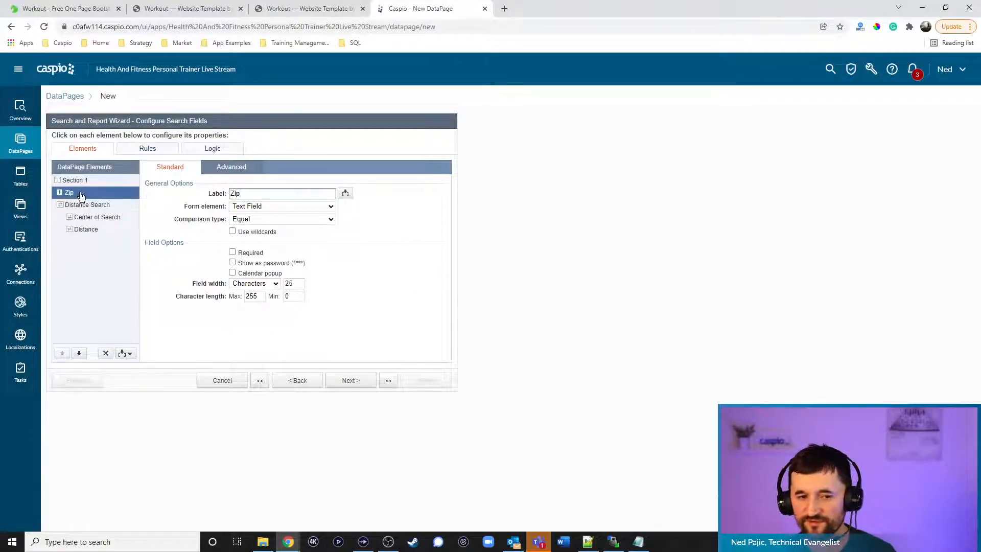
# Delete the Zip search field, review the Center of Search and Distance advanced settings, then continue
pyautogui.click(106, 354)
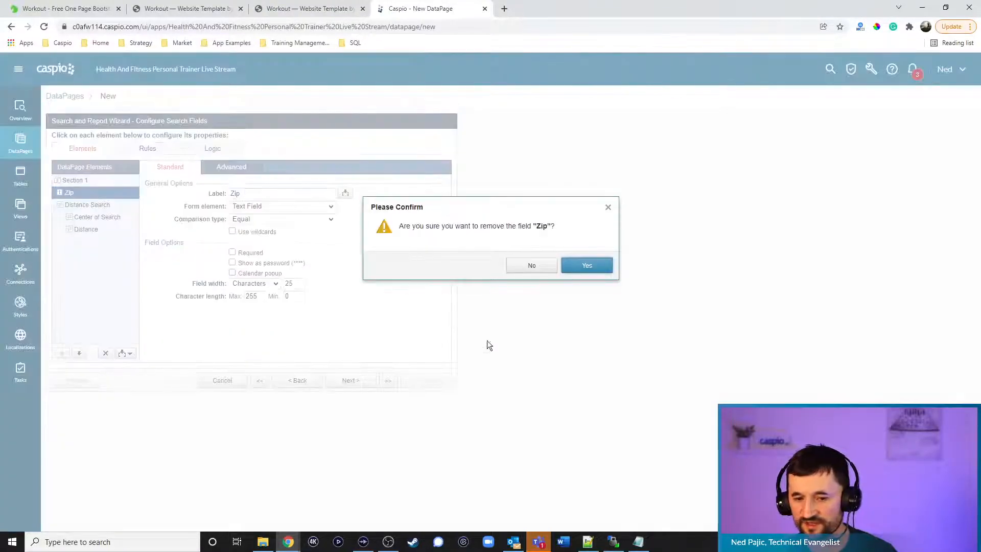
pyautogui.click(588, 265)
pyautogui.click(107, 205)
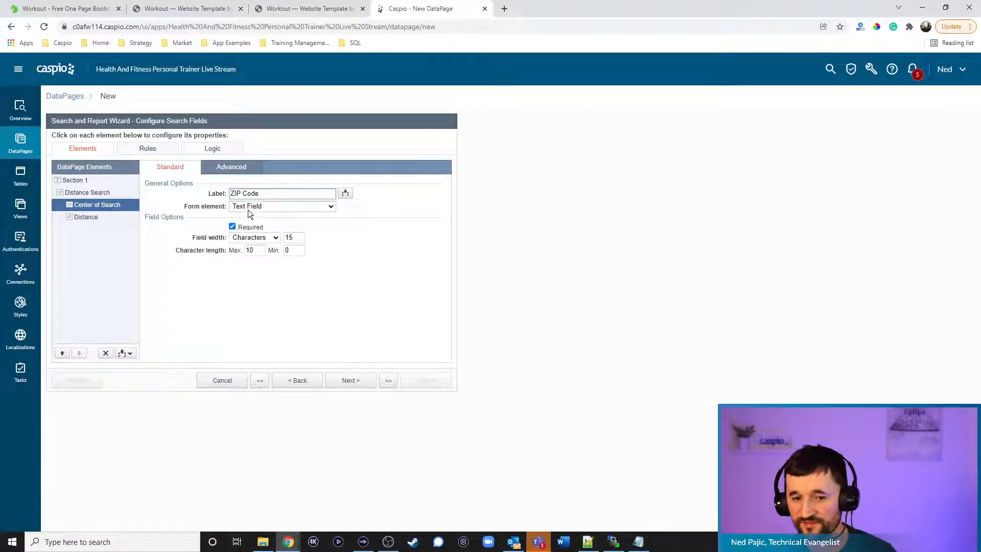
pyautogui.click(85, 218)
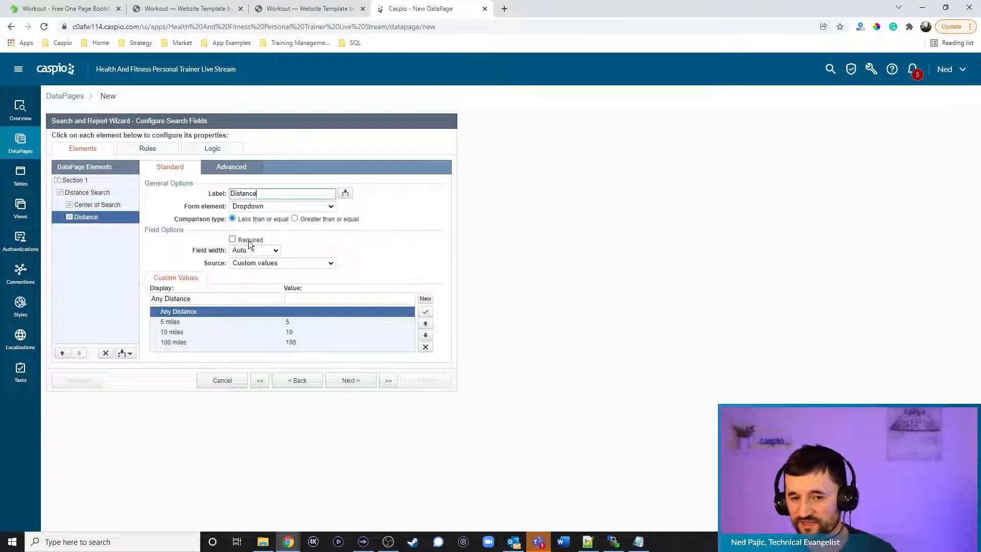
pyautogui.click(239, 167)
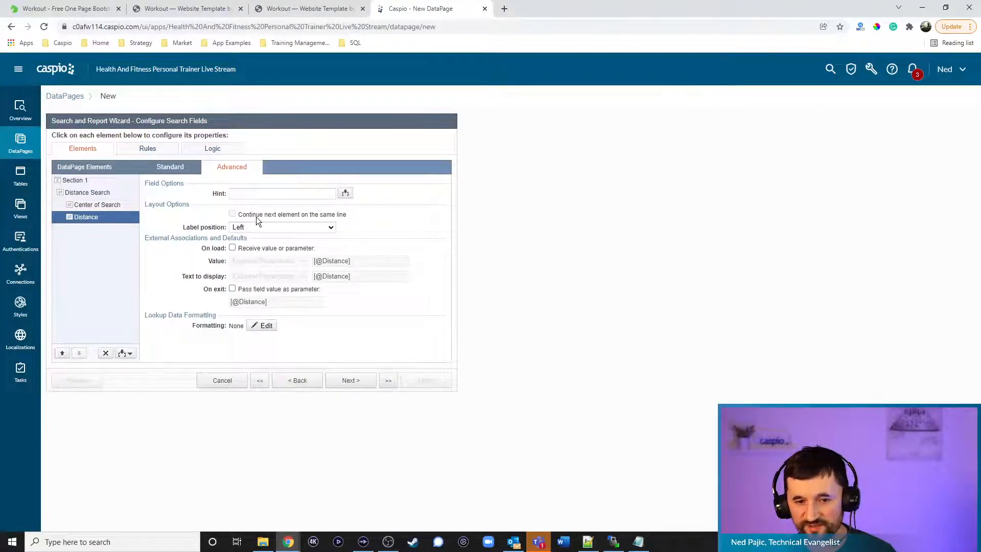
pyautogui.click(92, 204)
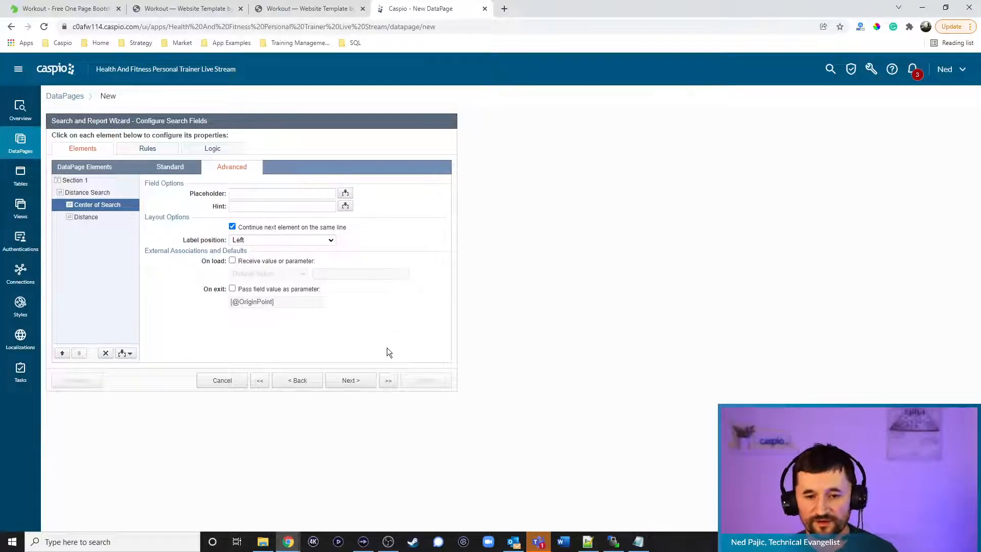
pyautogui.click(359, 385)
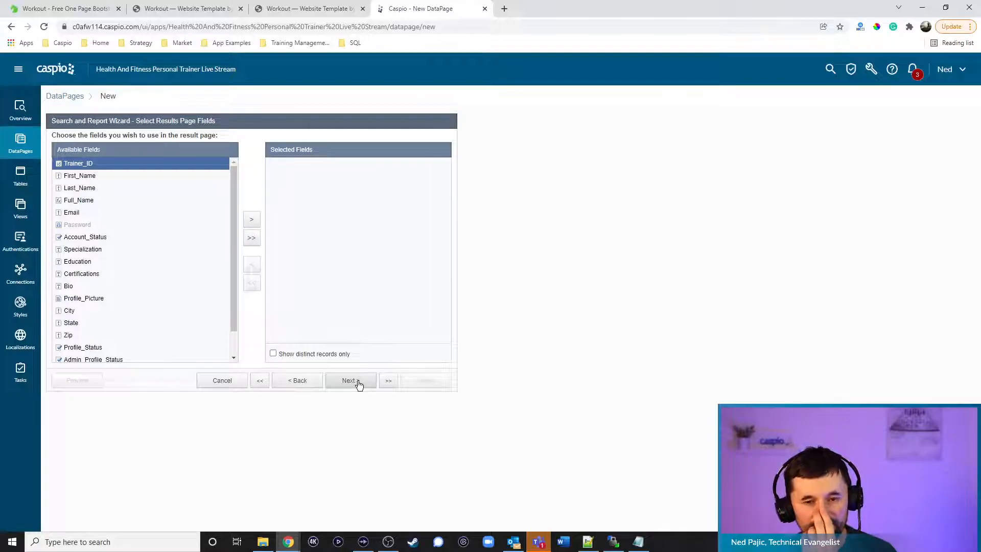
# Select Profile_Picture and Full_Name as results fields, removing First_Name and Last_Name
pyautogui.click(85, 299)
pyautogui.click(251, 220)
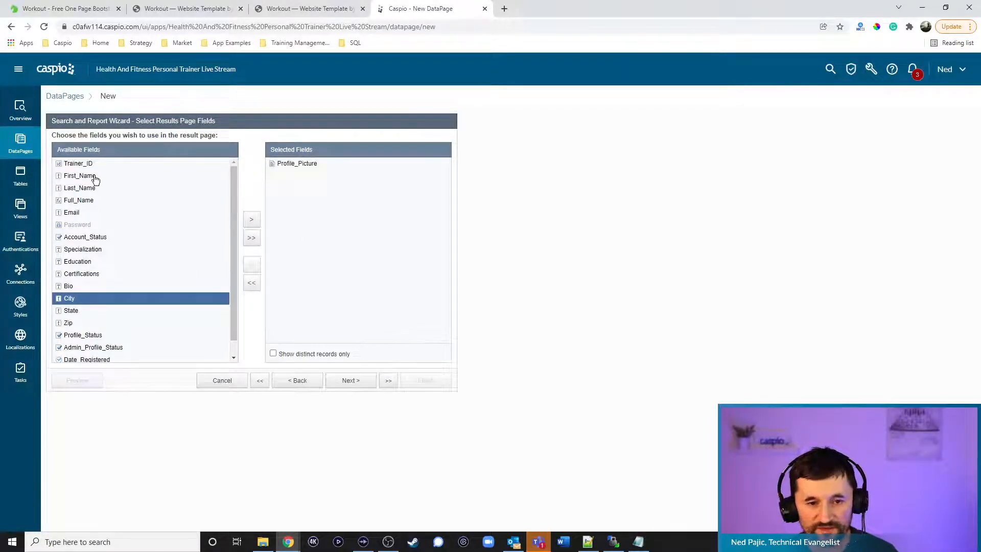
pyautogui.click(97, 177)
pyautogui.click(252, 220)
pyautogui.click(254, 220)
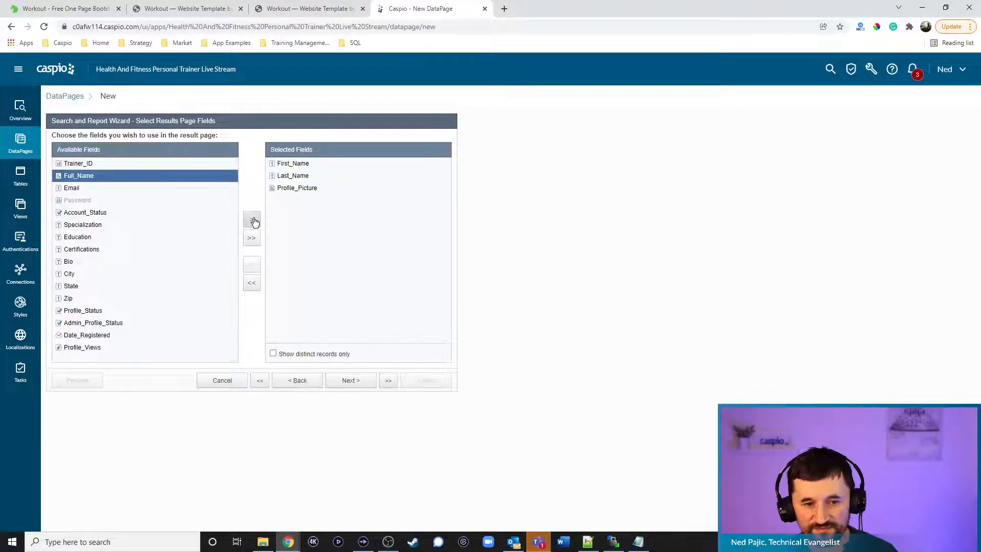
pyautogui.click(292, 163)
pyautogui.keyDown('shift'); pyautogui.click(293, 176); pyautogui.keyUp('shift')
pyautogui.click(253, 264)
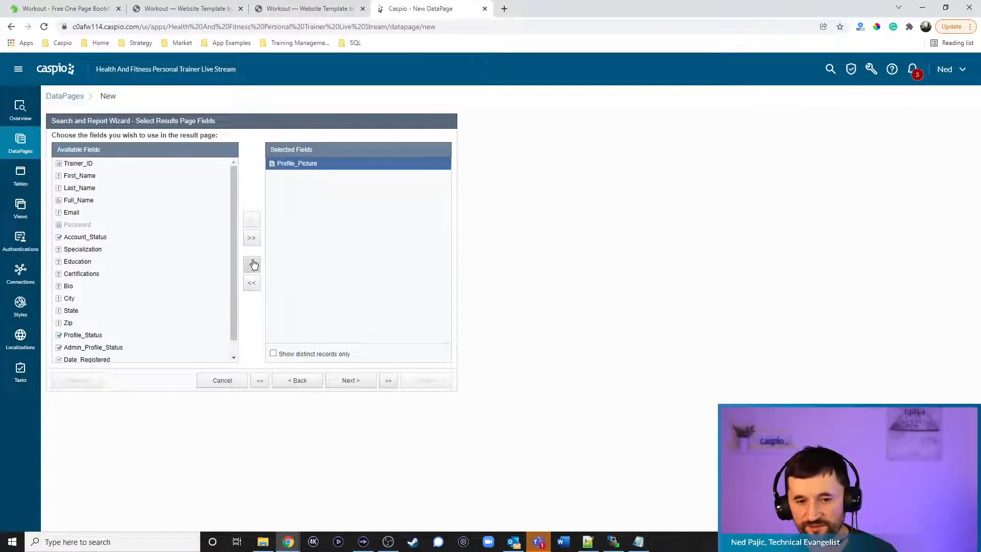
pyautogui.click(99, 200)
pyautogui.click(250, 222)
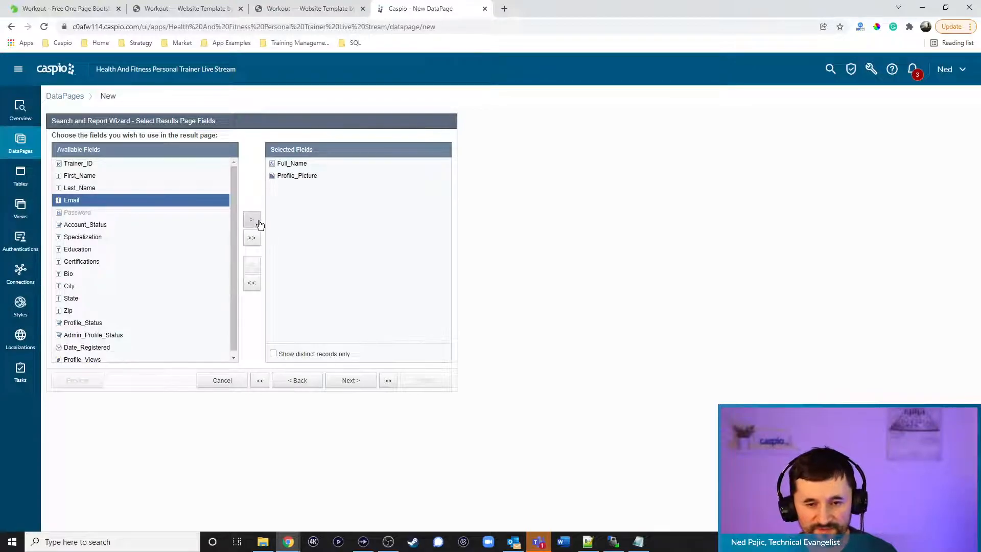
pyautogui.scroll(-1, 146, 238)
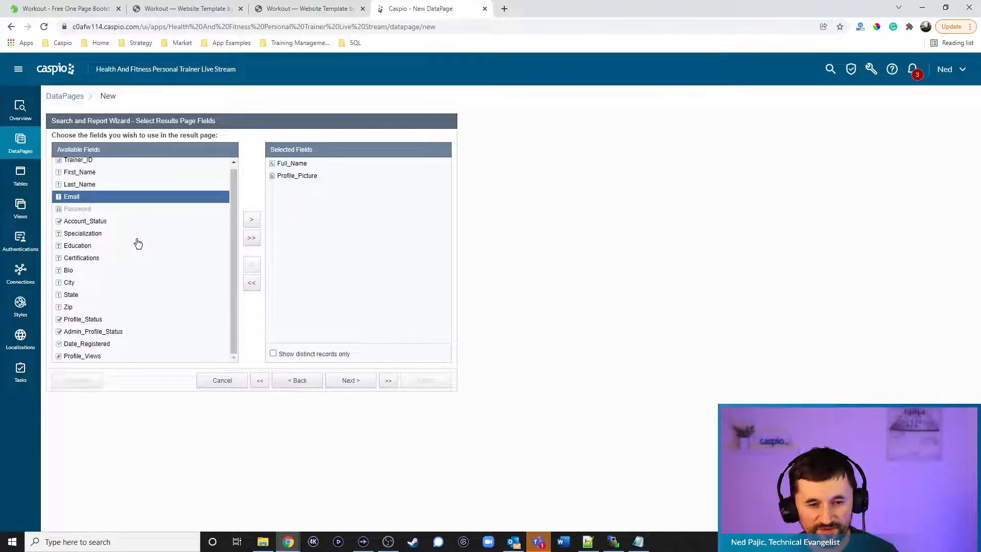
# Run a test search on the live Find a Trainer page
pyautogui.click(165, 7)
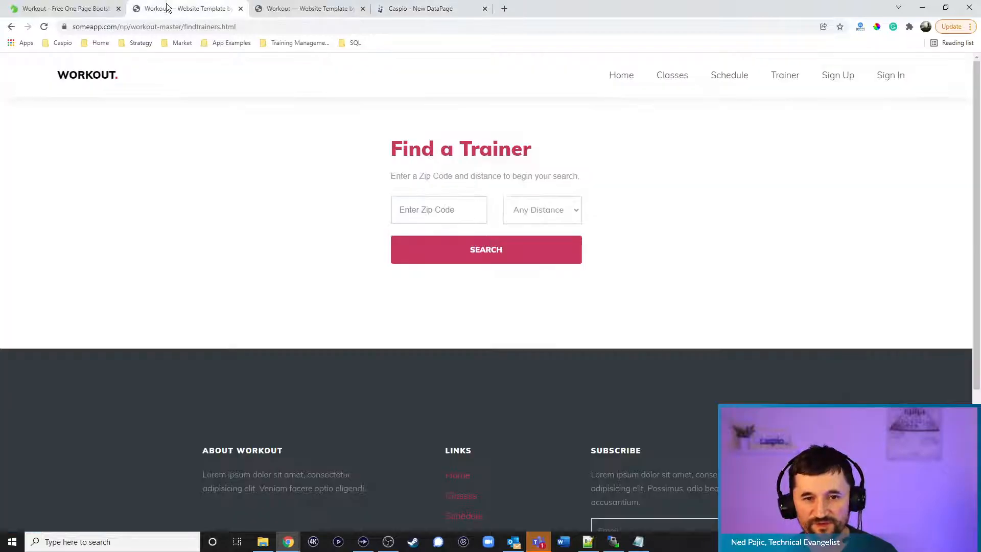
pyautogui.click(533, 263)
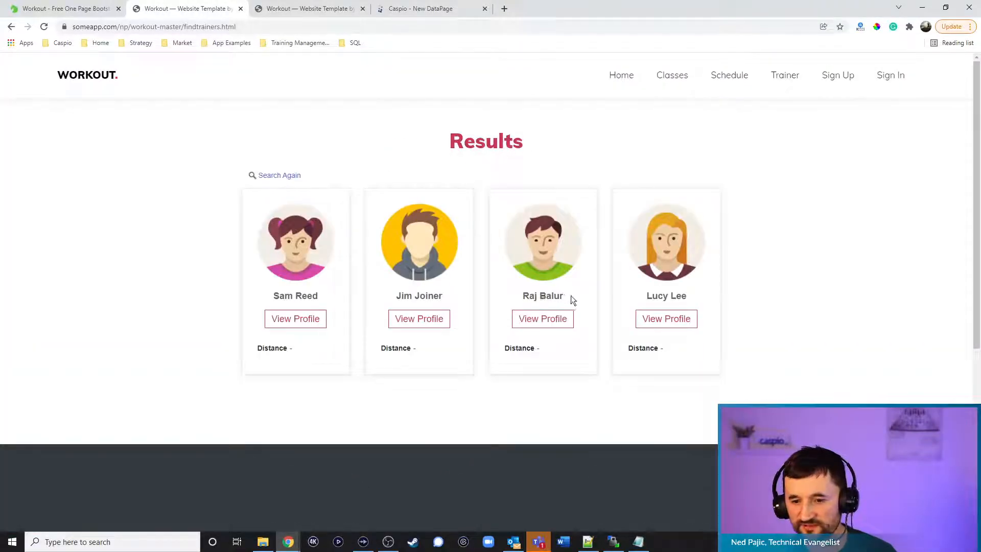
pyautogui.click(426, 9)
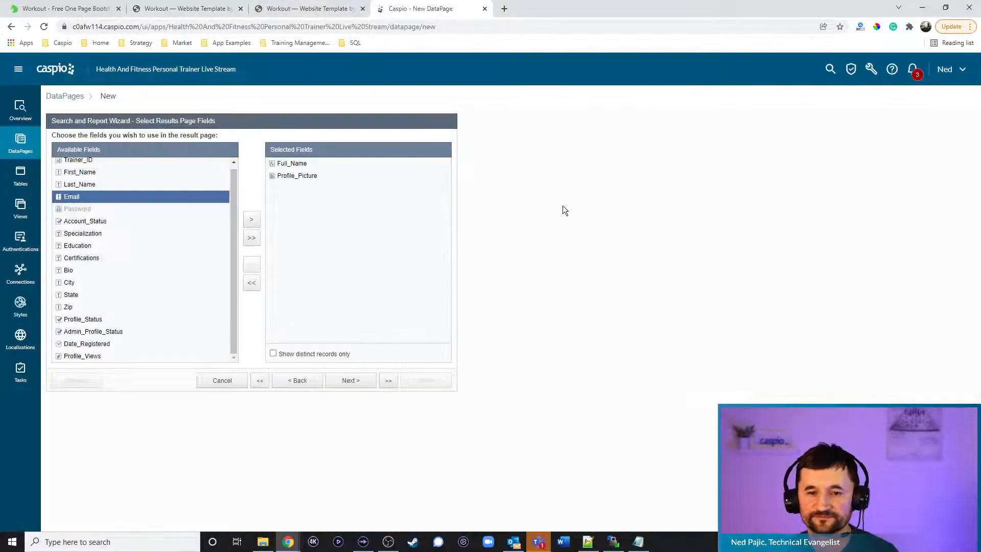
# Display Profile_Picture as an image 120 wide
pyautogui.click(357, 383)
pyautogui.click(358, 383)
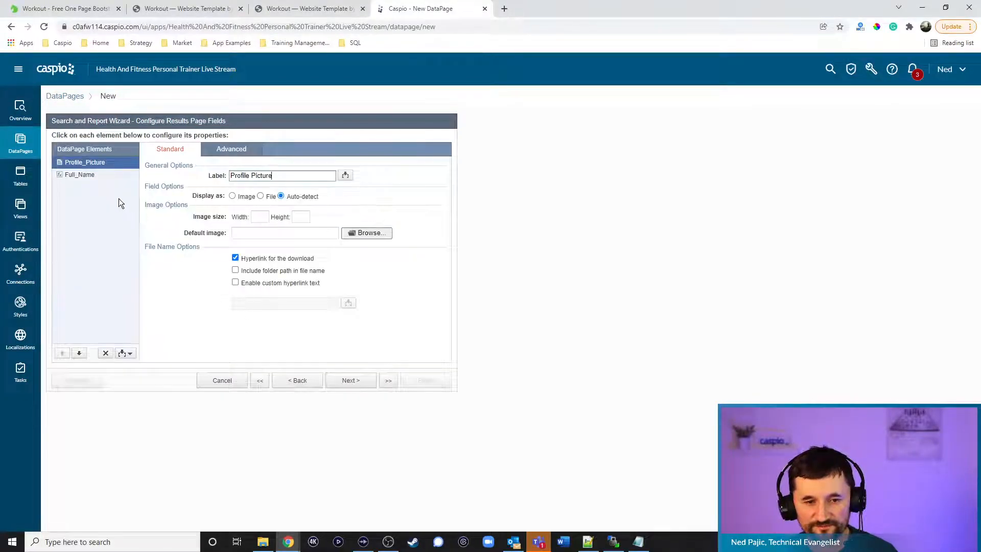
pyautogui.click(247, 198)
pyautogui.click(261, 216)
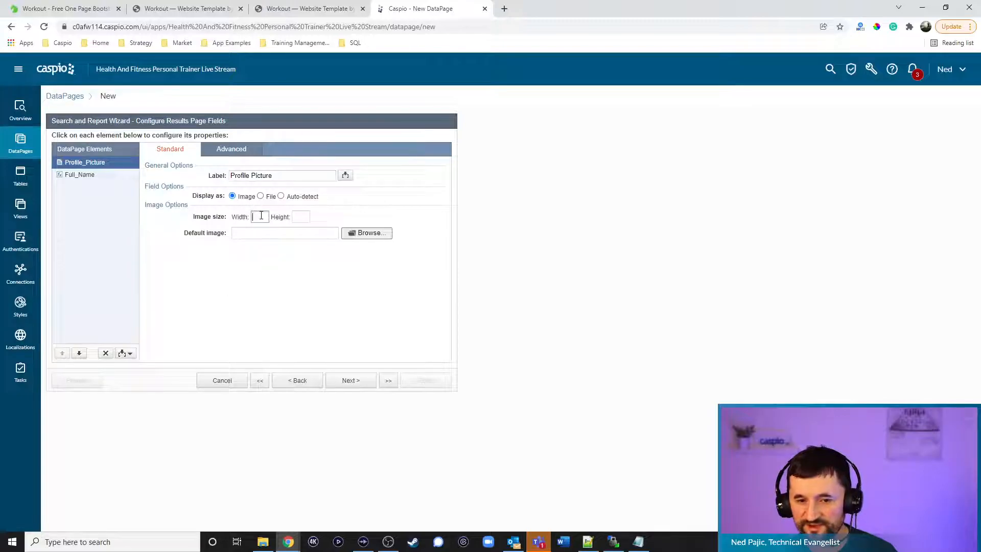
pyautogui.write('120')
# Insert an HTML Block below Full_Name, with the HTML editor off, containing a 'View Profile' anchor
pyautogui.click(101, 175)
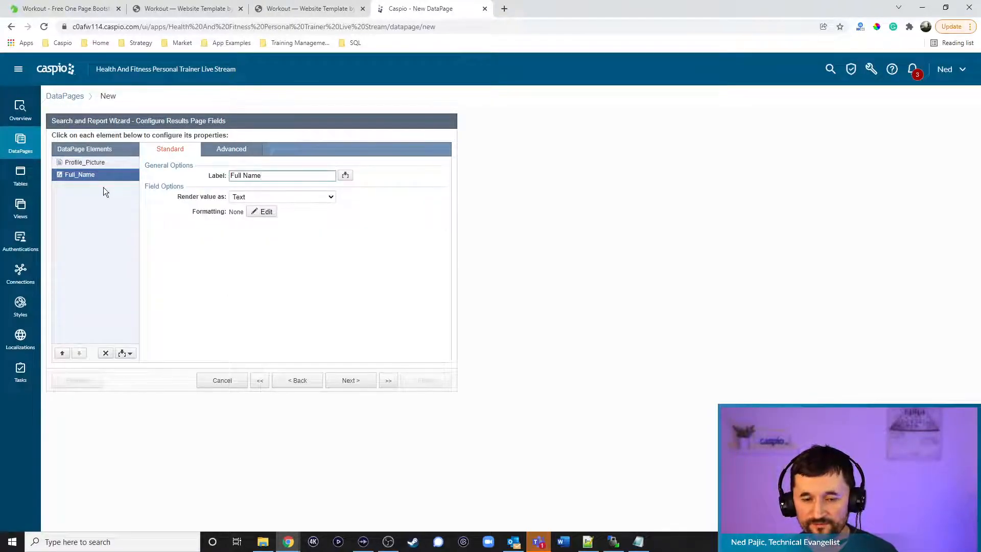
pyautogui.click(122, 353)
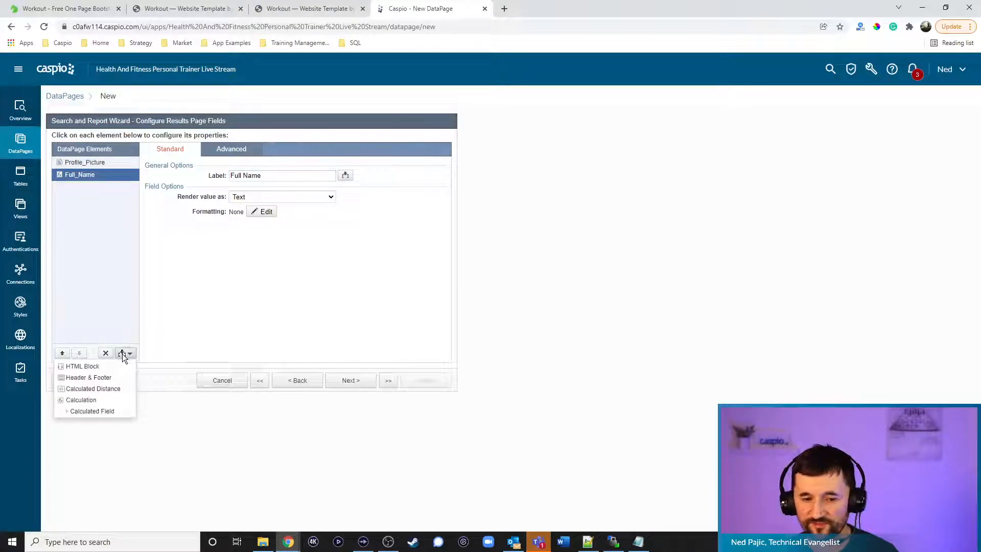
pyautogui.click(115, 364)
pyautogui.click(79, 354)
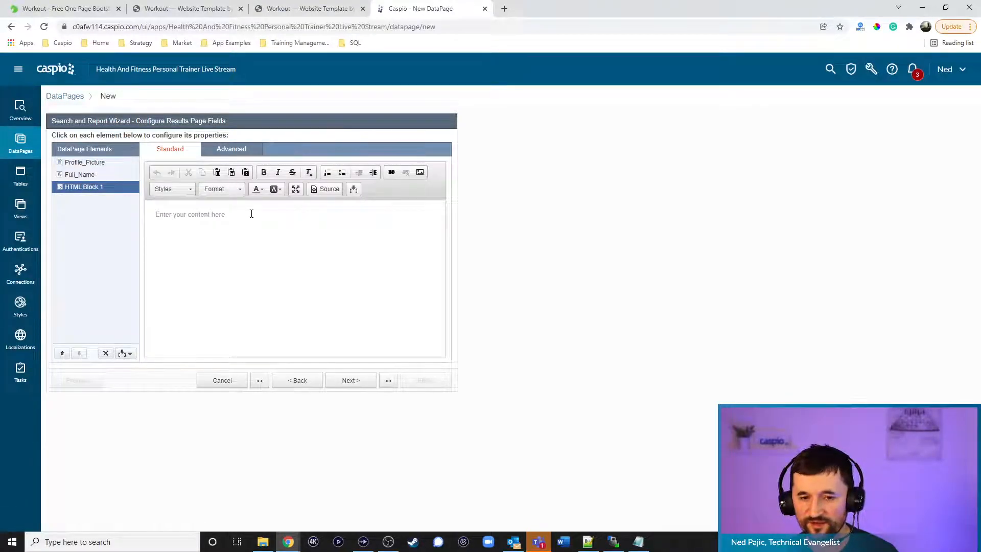
pyautogui.click(231, 175)
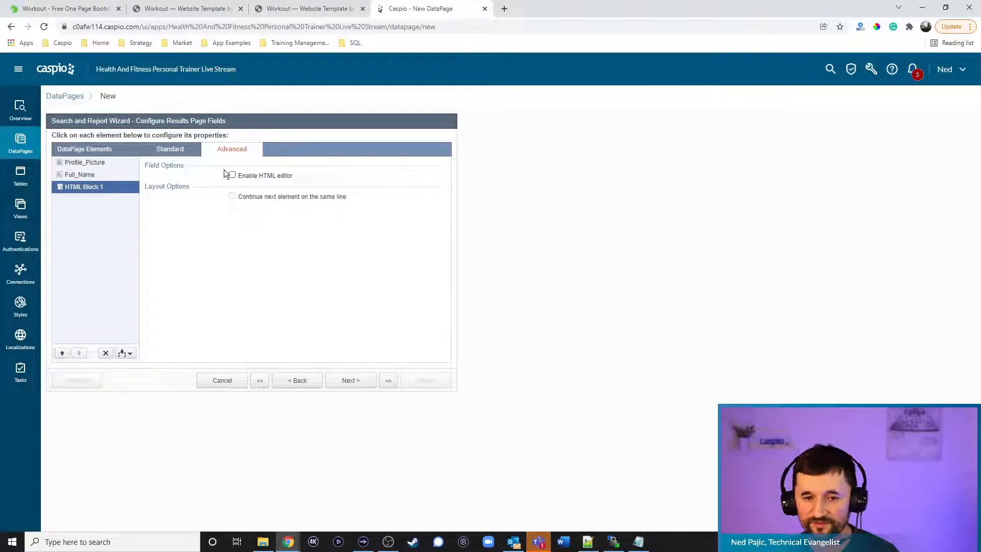
pyautogui.write('<a jhre')
pyautogui.press('BackSpace')
pyautogui.press('BackSpace')
pyautogui.press('BackSpace')
pyautogui.write('re')
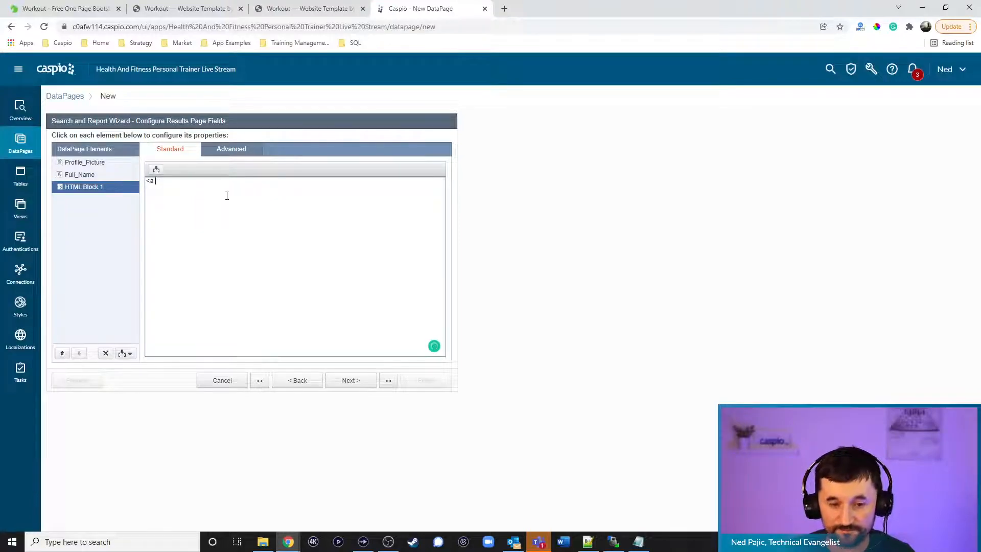
pyautogui.write('f="">V')
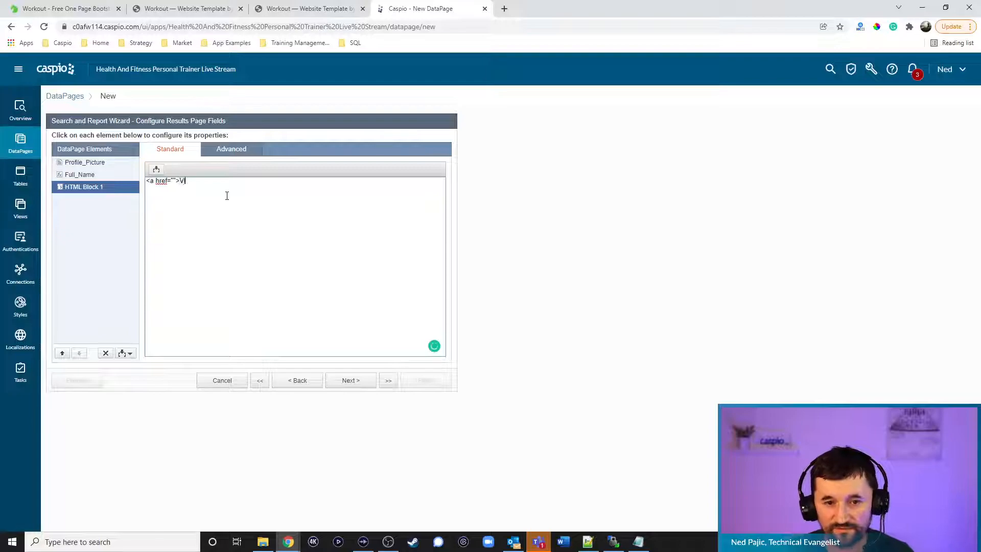
pyautogui.write('iew Profile</aZ>')
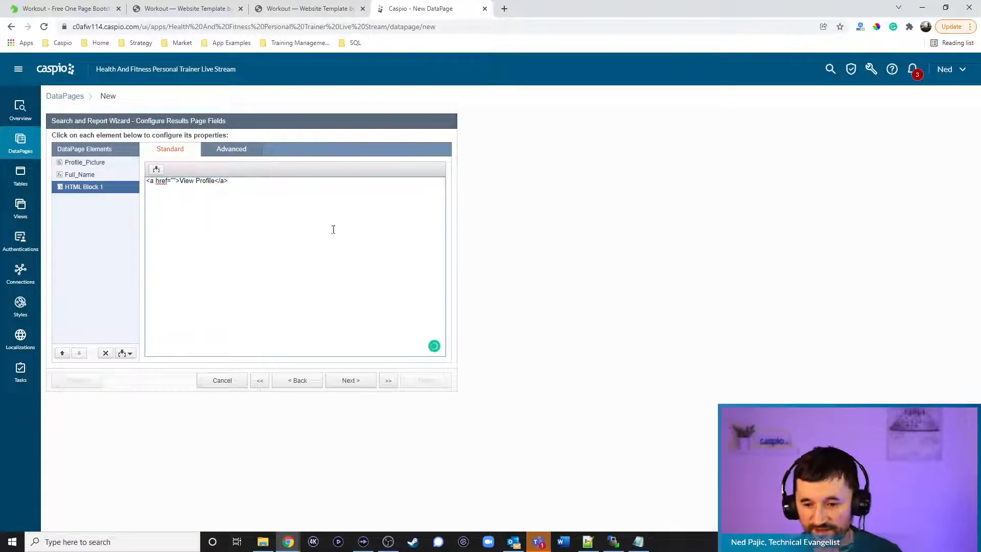
pyautogui.click(588, 541)
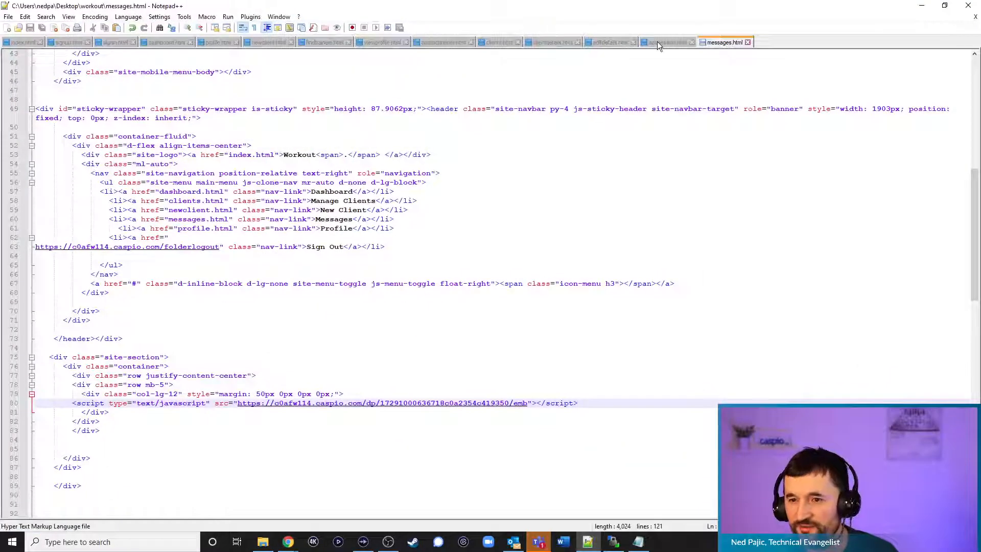
pyautogui.click(382, 43)
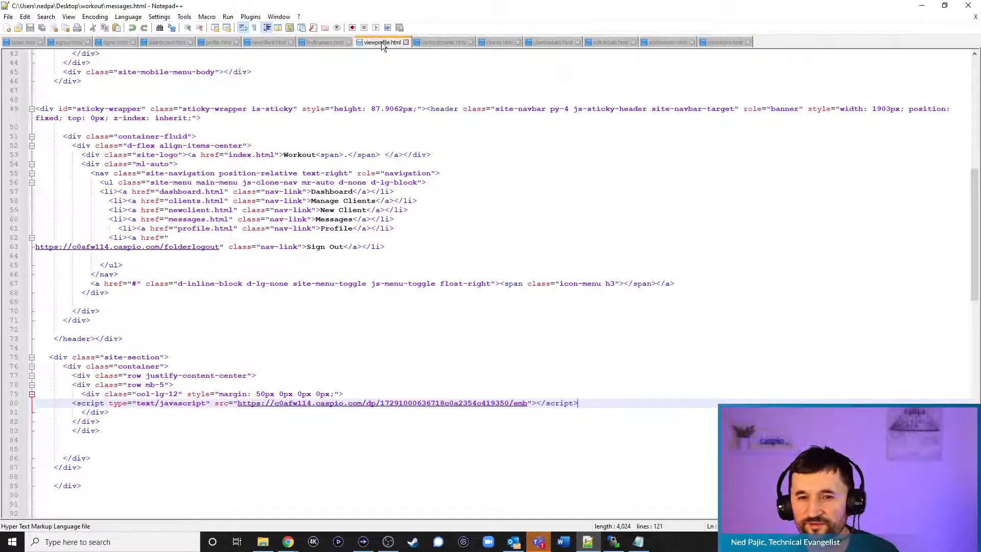
pyautogui.click(922, 8)
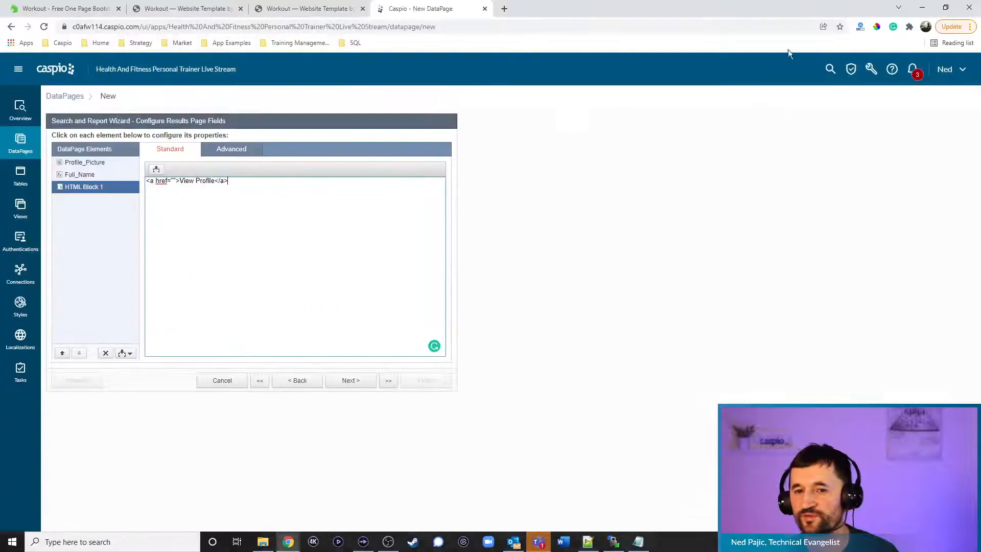
pyautogui.write('viewprofile.html?tid=')
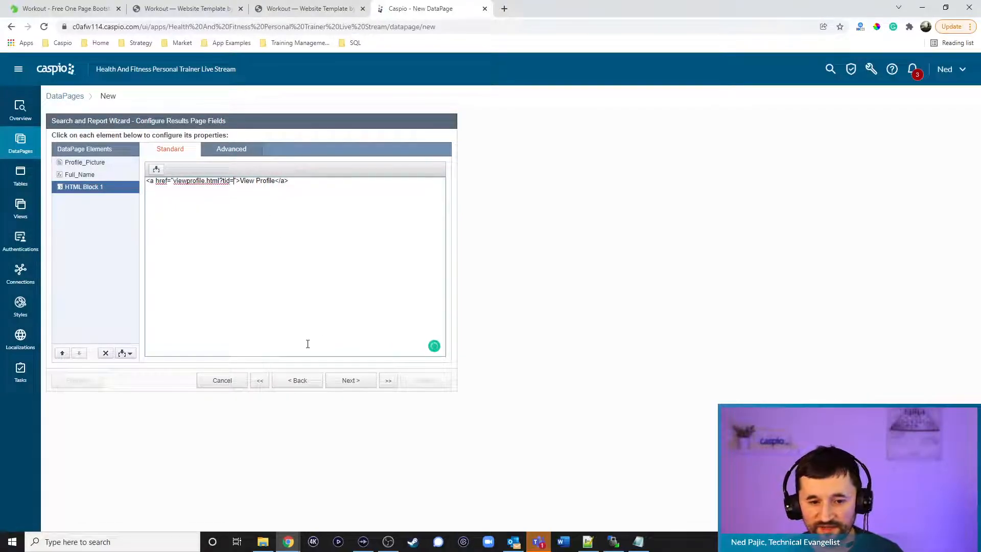
pyautogui.click(156, 169)
pyautogui.click(136, 185)
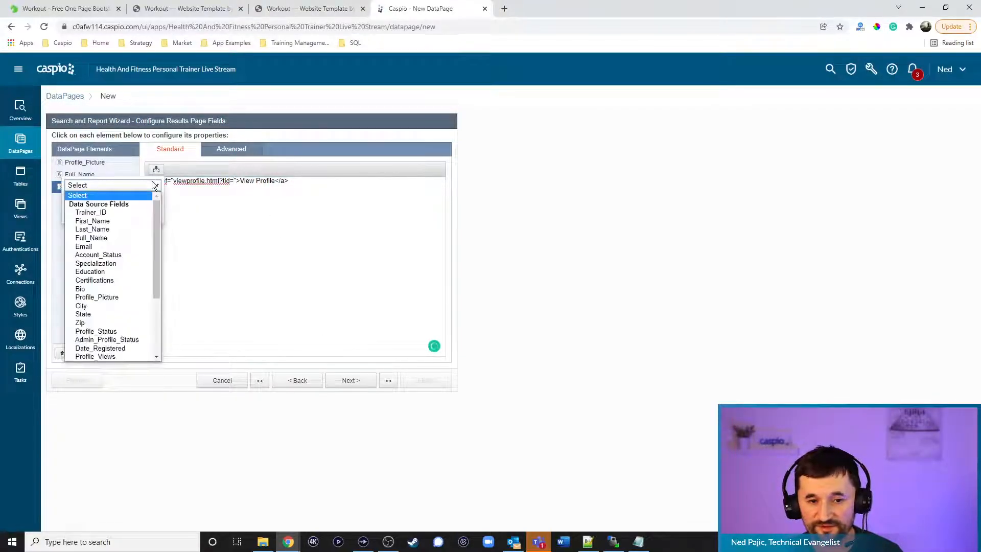
pyautogui.click(129, 213)
pyautogui.click(113, 214)
pyautogui.click(360, 184)
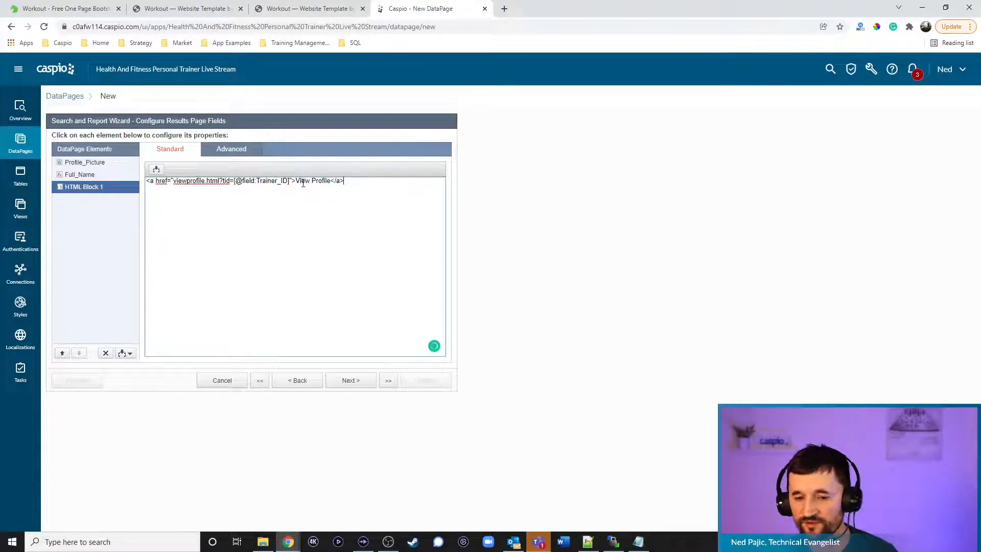
pyautogui.click(349, 382)
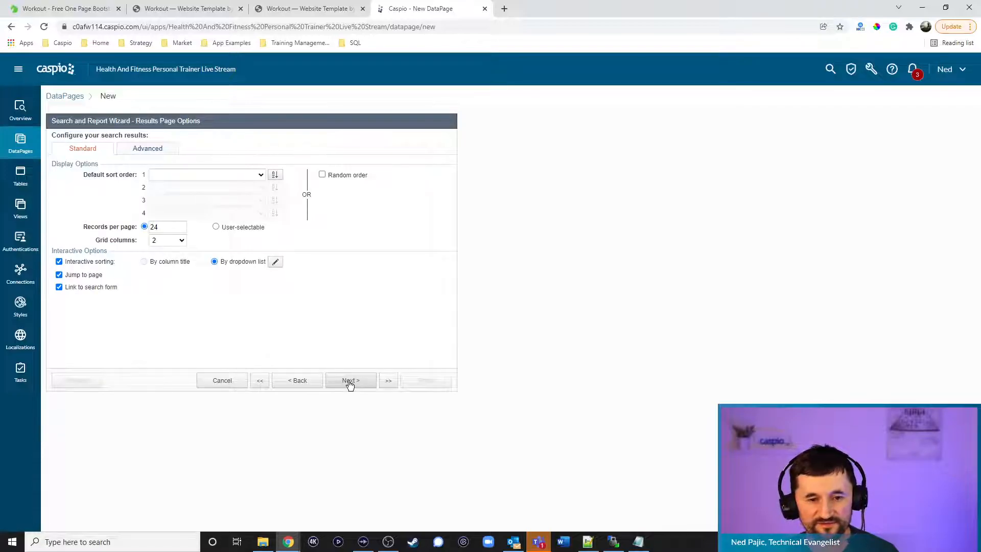
# Set 4 grid columns, choose No Details Page, and finish the DataPage
pyautogui.click(170, 240)
pyautogui.click(162, 267)
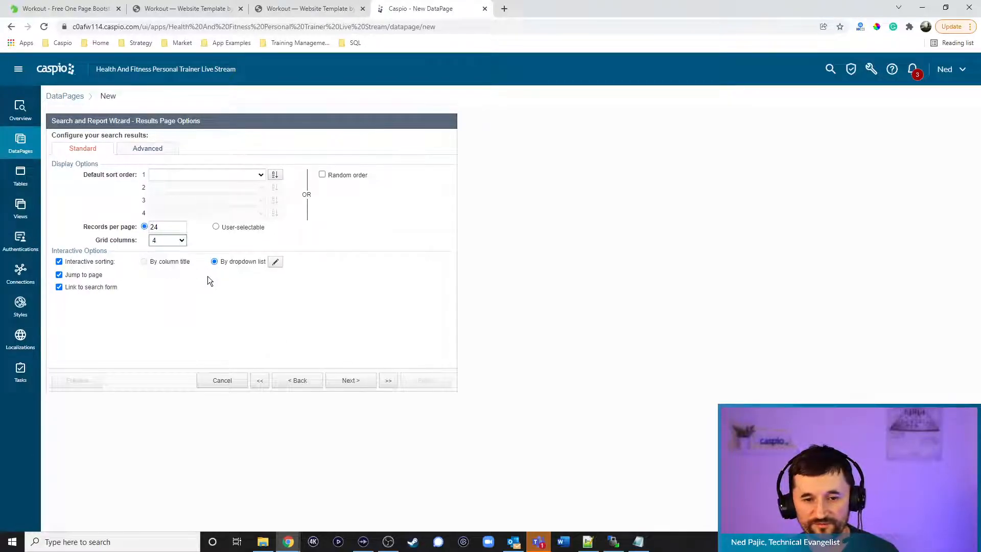
pyautogui.click(351, 379)
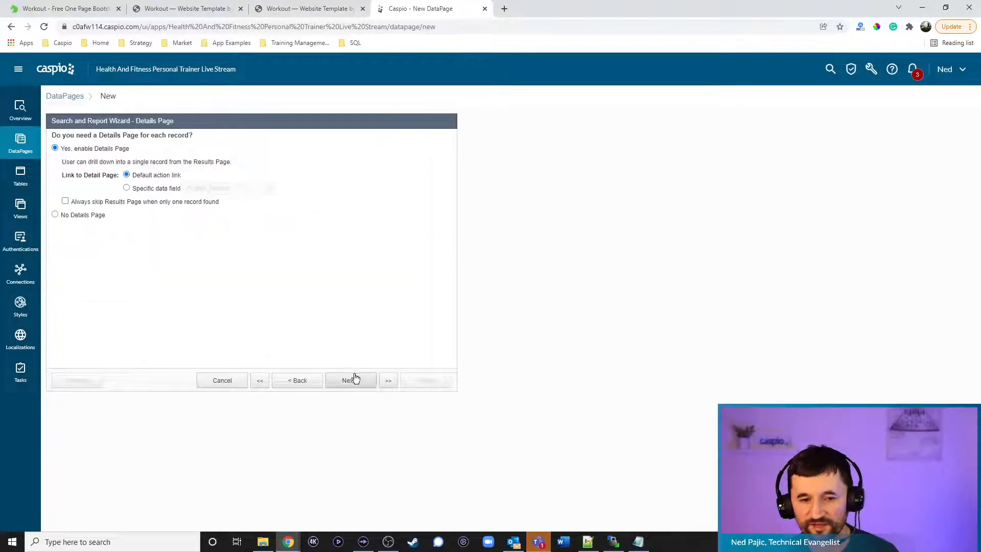
pyautogui.click(93, 216)
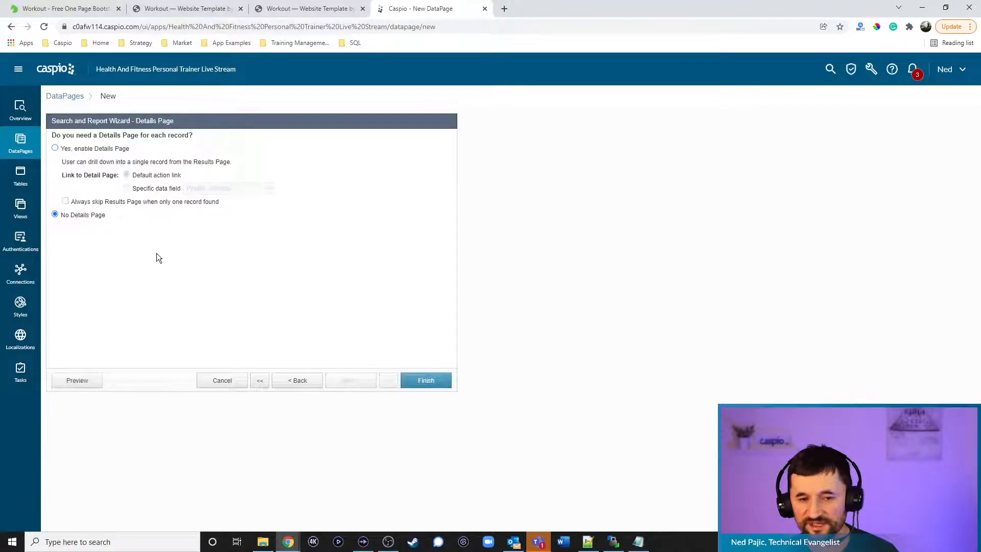
pyautogui.click(425, 381)
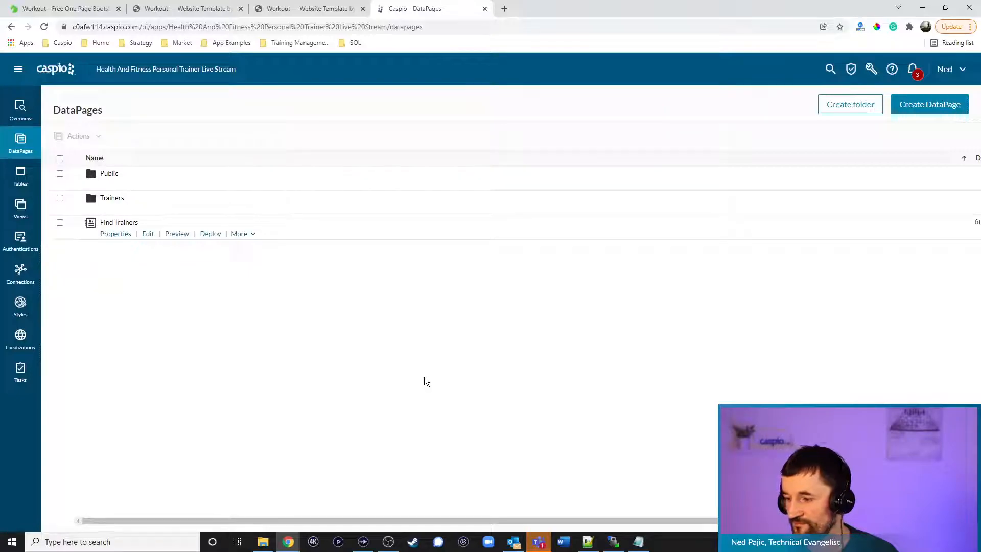
# Enable deployment of Find Trainers and copy its embed code
pyautogui.click(210, 235)
pyautogui.click(441, 184)
pyautogui.click(427, 287)
pyautogui.hotkey('ctrl', 'c')
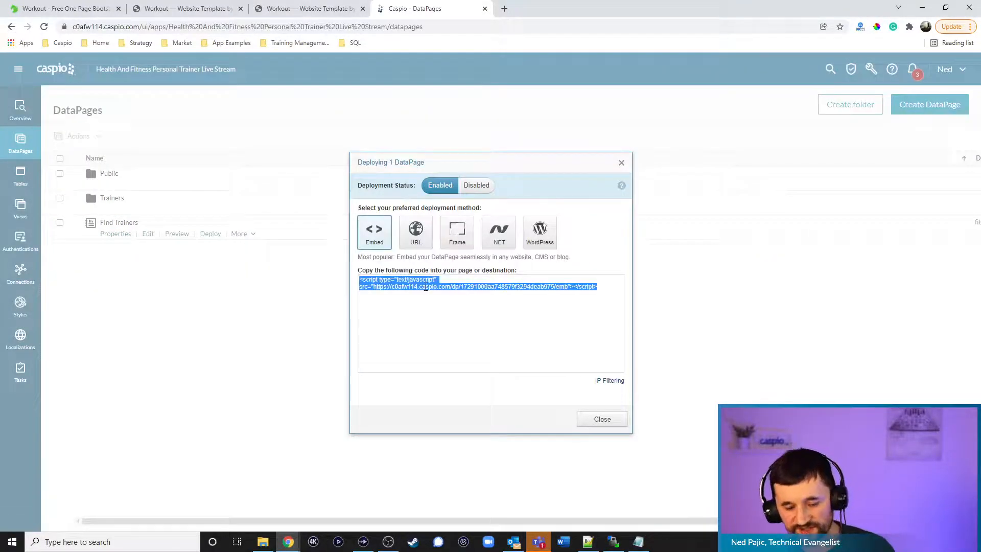
pyautogui.click(603, 419)
# Replace the FIND TRAINERS DEPLOY CODE placeholder in findtrainers.html with the embed script and save
pyautogui.click(587, 542)
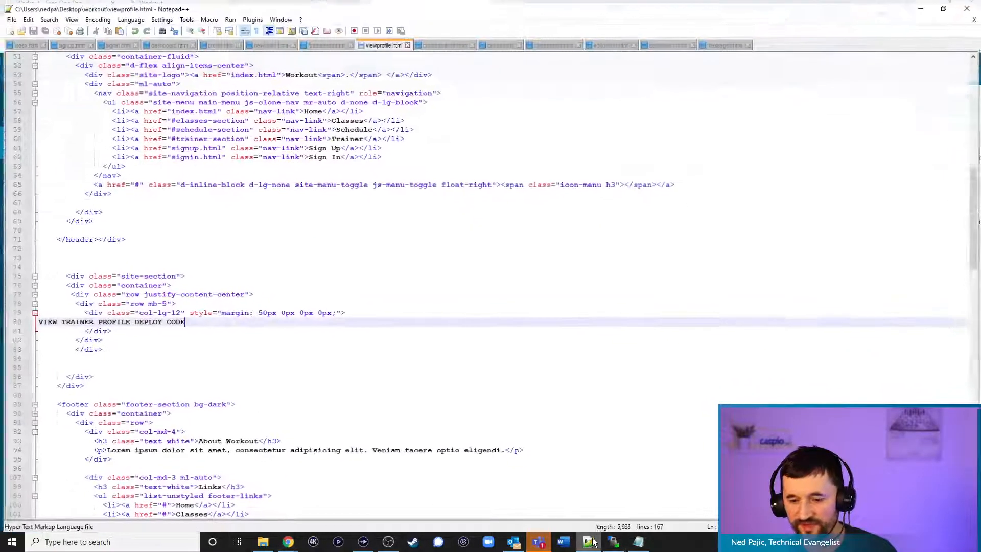
pyautogui.click(325, 42)
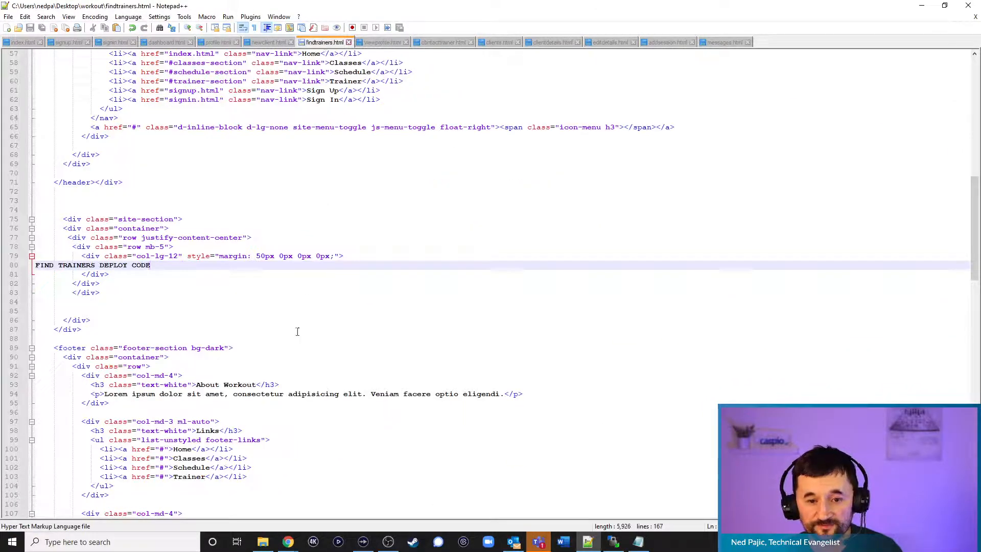
pyautogui.moveTo(154, 266); pyautogui.dragTo(19, 266)
pyautogui.hotkey('ctrl', 'v')
pyautogui.hotkey('ctrl', 's')
# Upload findtrainers.html to the remote workout folder in WinSCP, overwriting the existing file
pyautogui.moveTo(613, 542)
pyautogui.click(599, 514)
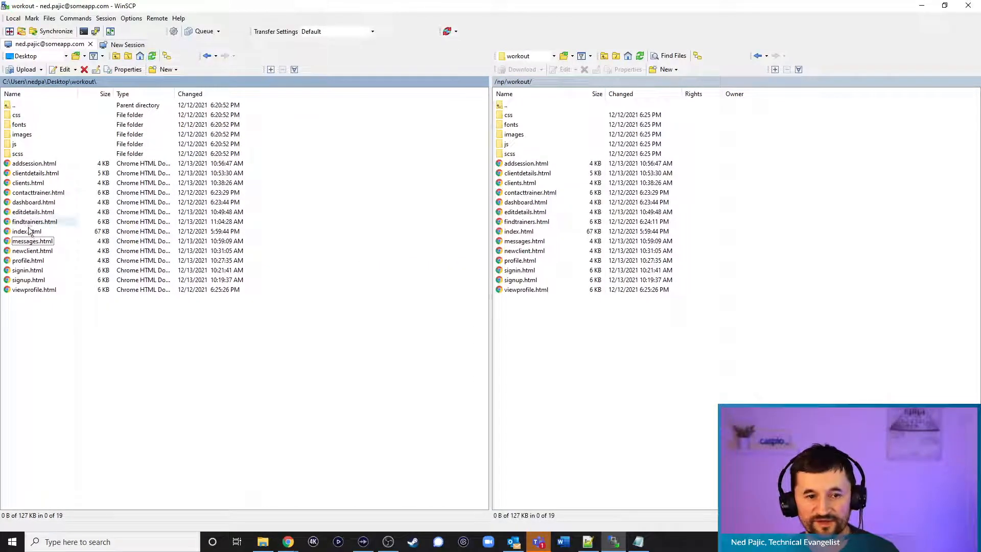
pyautogui.moveTo(31, 224); pyautogui.dragTo(555, 356)
pyautogui.click(472, 310)
pyautogui.click(923, 6)
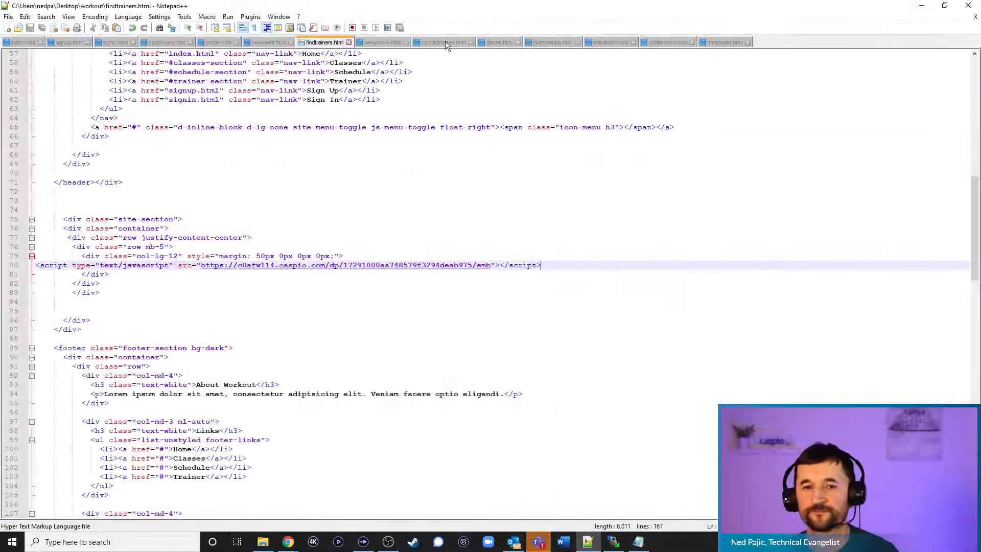
pyautogui.click(927, 7)
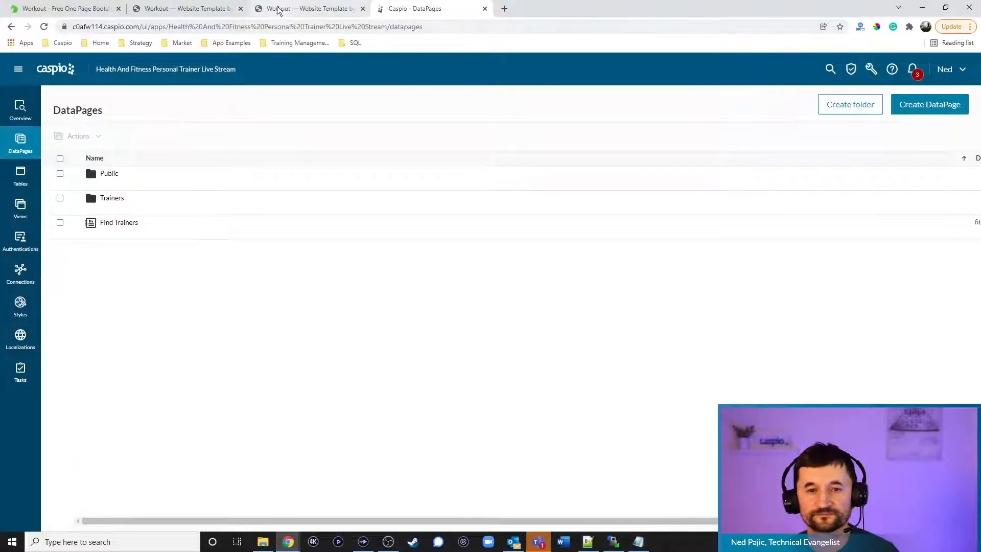
pyautogui.click(297, 8)
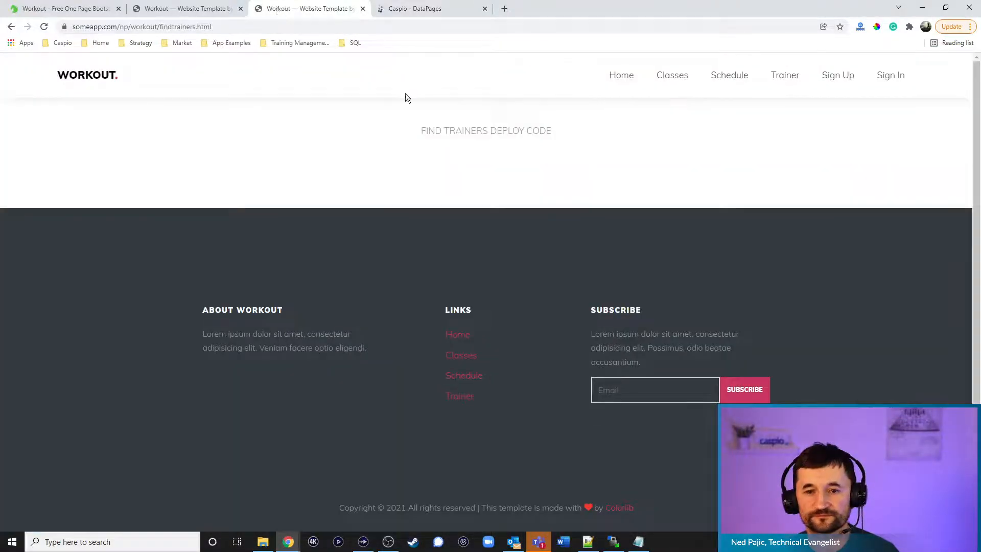
# Search the live Find Trainers page with Any Distance and ZIP 95648, returning four trainers
pyautogui.click(628, 80)
pyautogui.click(505, 353)
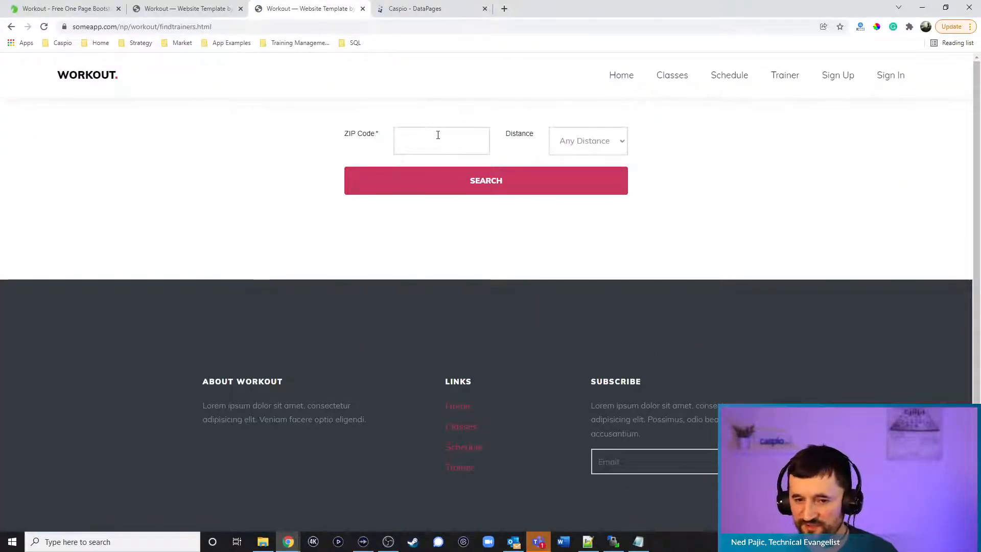
pyautogui.click(607, 141)
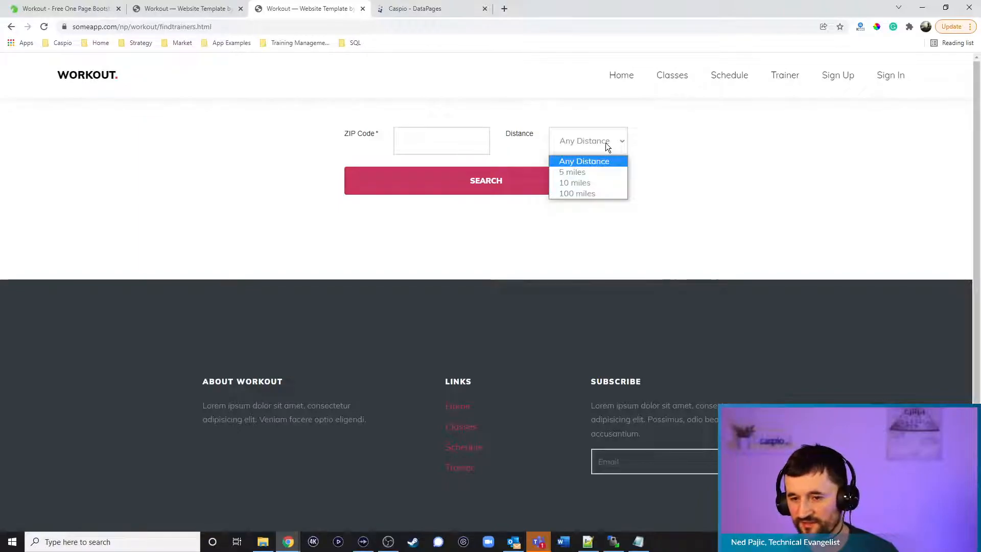
pyautogui.click(655, 142)
pyautogui.click(520, 189)
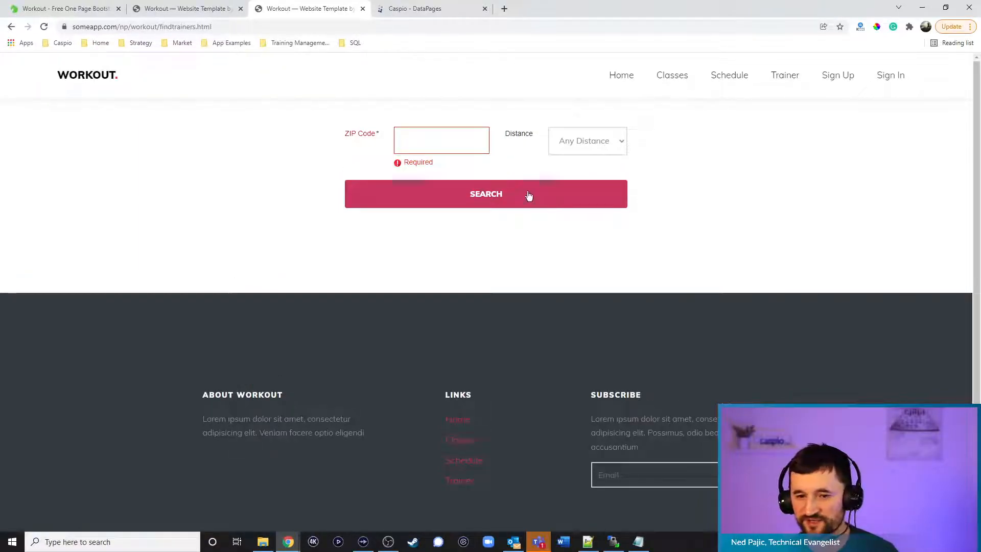
pyautogui.click(443, 143)
pyautogui.write('95648')
pyautogui.click(469, 202)
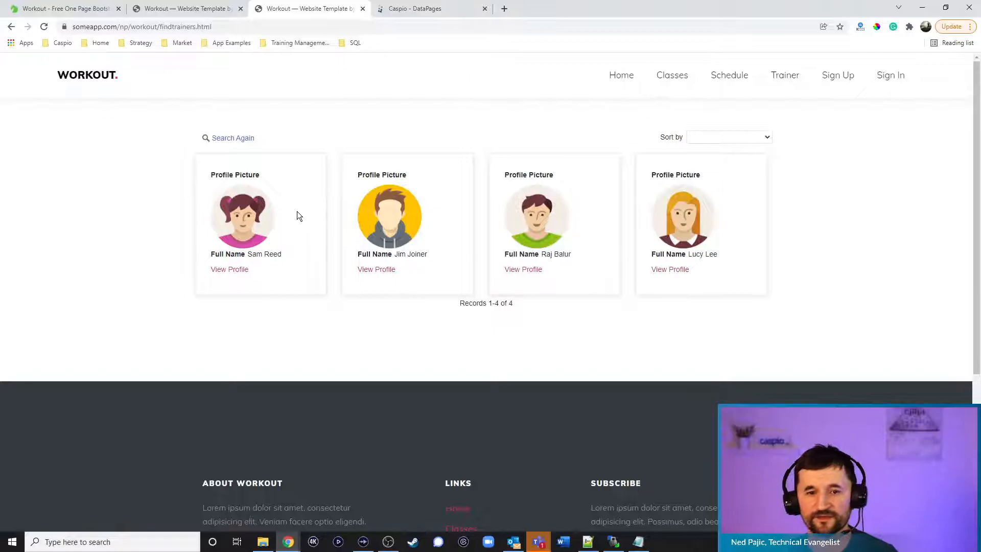
# Move the Find Trainers DataPage into the Public folder
pyautogui.click(421, 9)
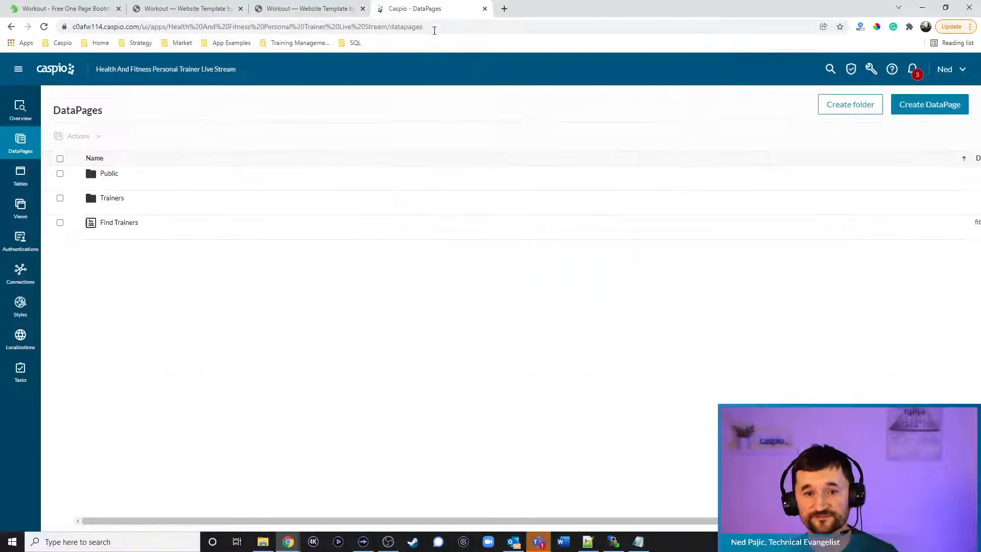
pyautogui.moveTo(117, 230)
pyautogui.click(238, 234)
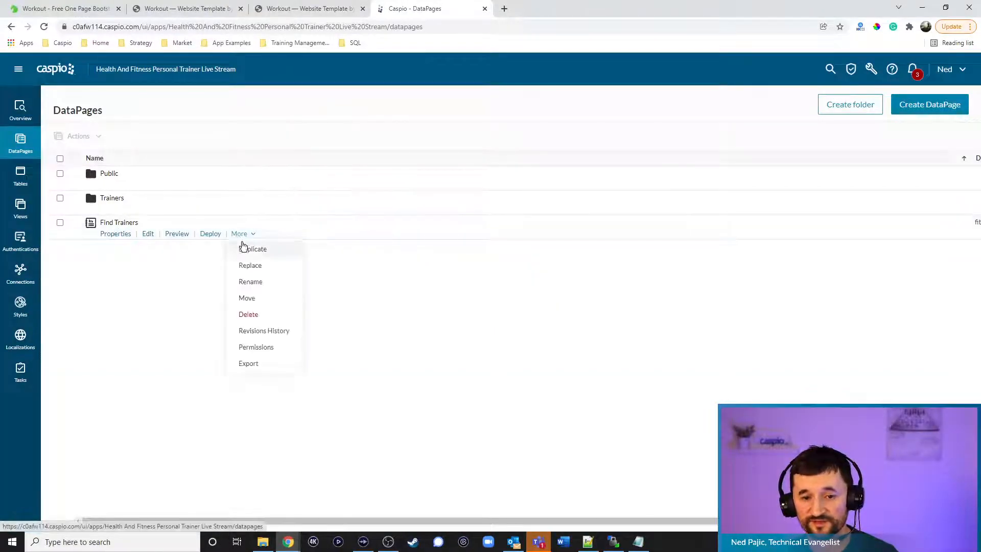
pyautogui.click(257, 295)
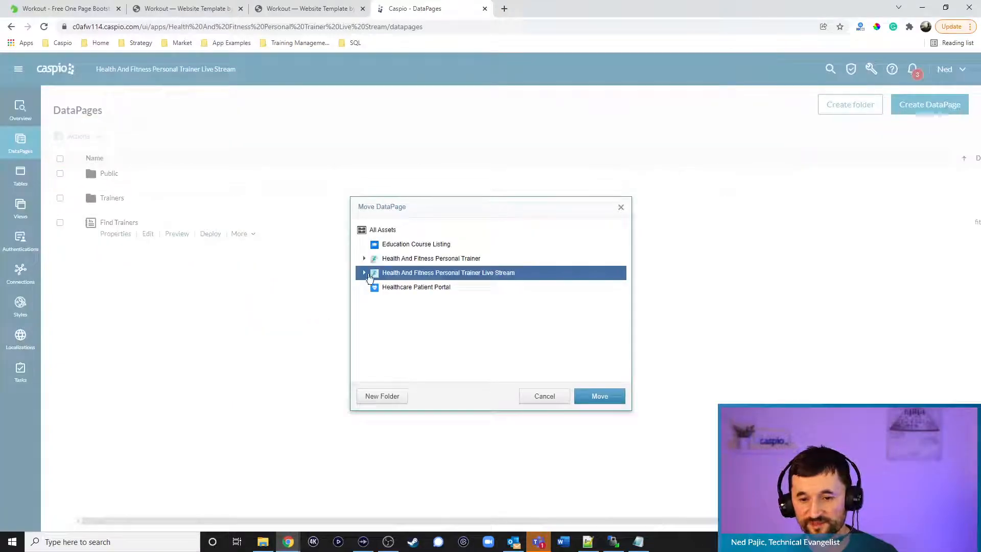
pyautogui.click(364, 272)
pyautogui.click(396, 287)
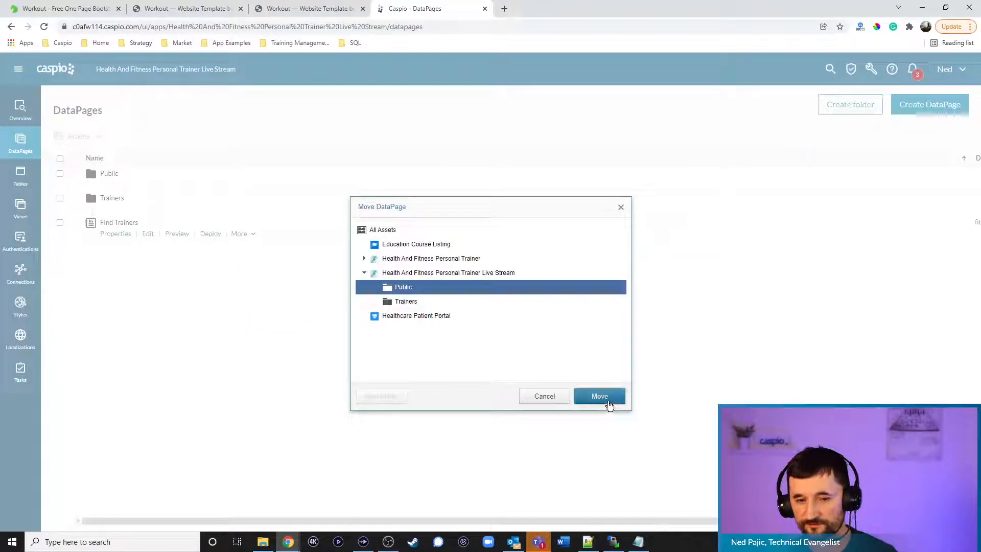
pyautogui.click(600, 396)
pyautogui.click(111, 187)
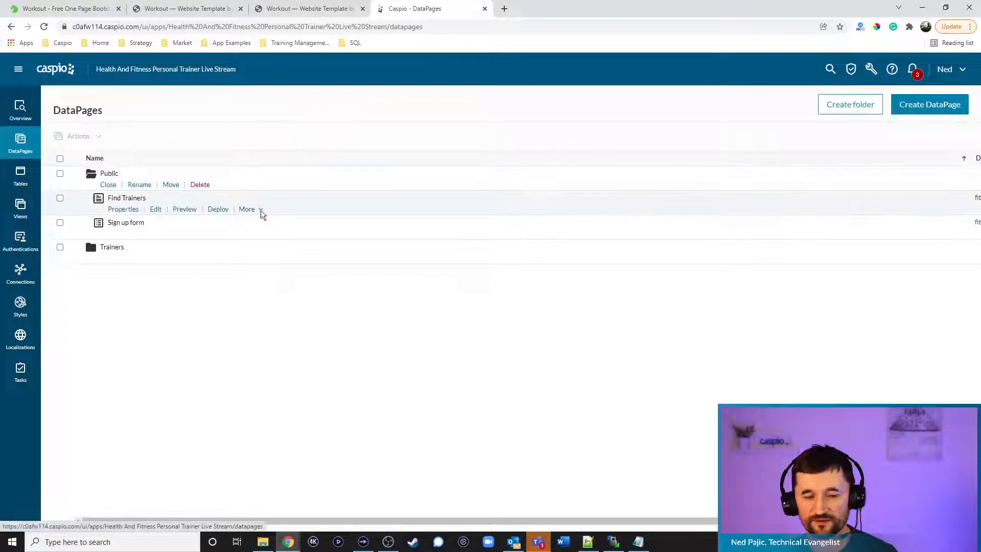
# Start a new Reports-type DataPage in Public
pyautogui.click(926, 110)
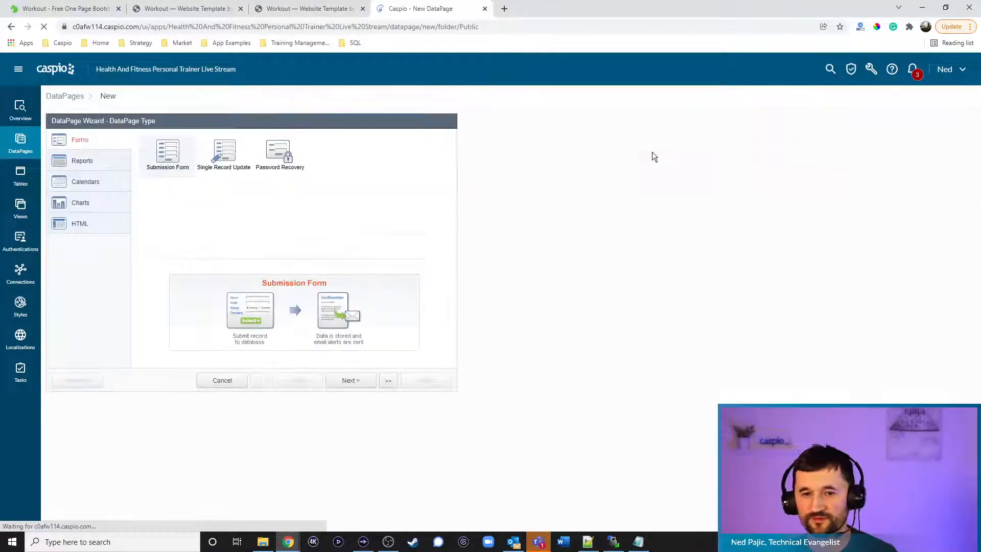
pyautogui.click(82, 160)
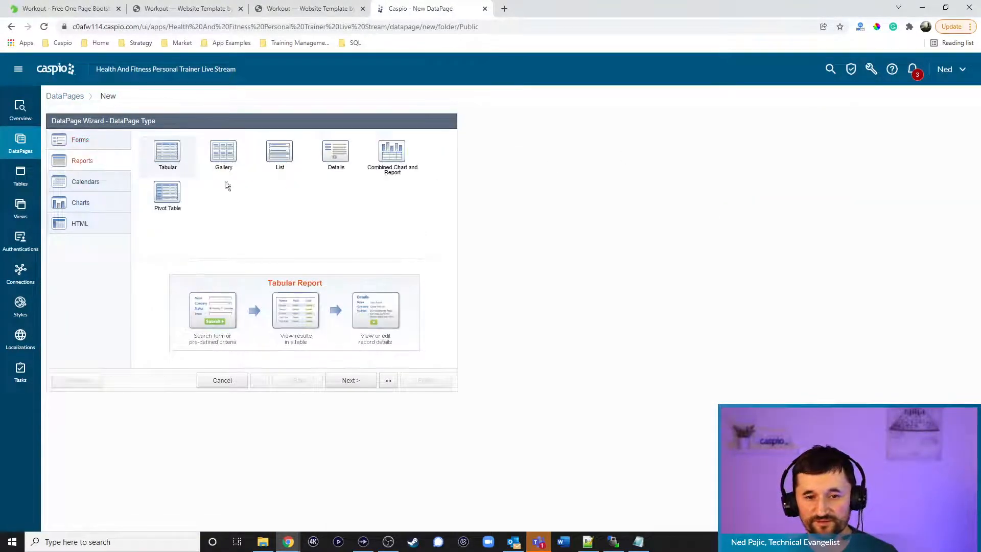
pyautogui.click(364, 381)
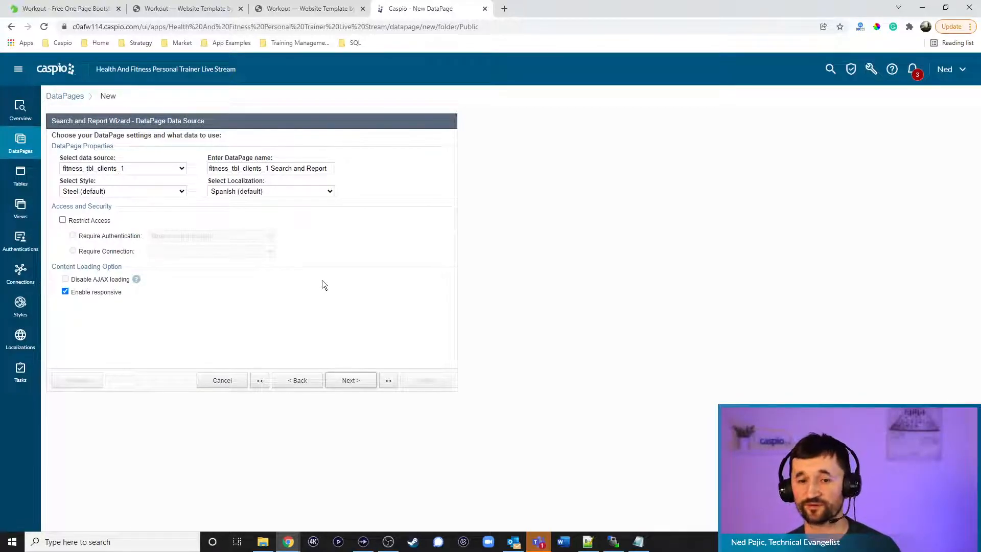
# Name the report 'View Profile' on fitness_tbl_trainers_1, with fitness_training_trainer_profi_1 style and English localization
pyautogui.click(143, 169)
pyautogui.click(131, 216)
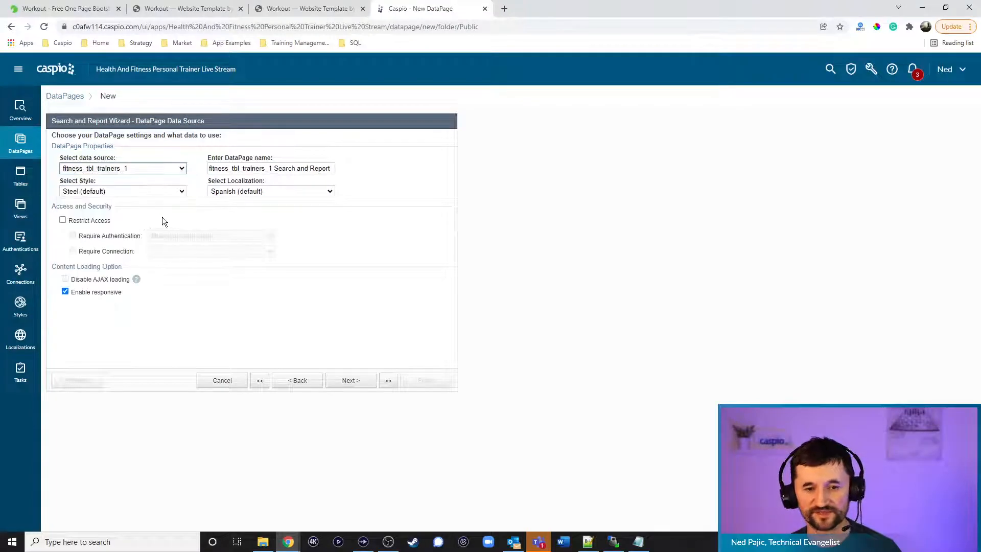
pyautogui.tripleClick(302, 170)
pyautogui.write('View Profile')
pyautogui.click(132, 191)
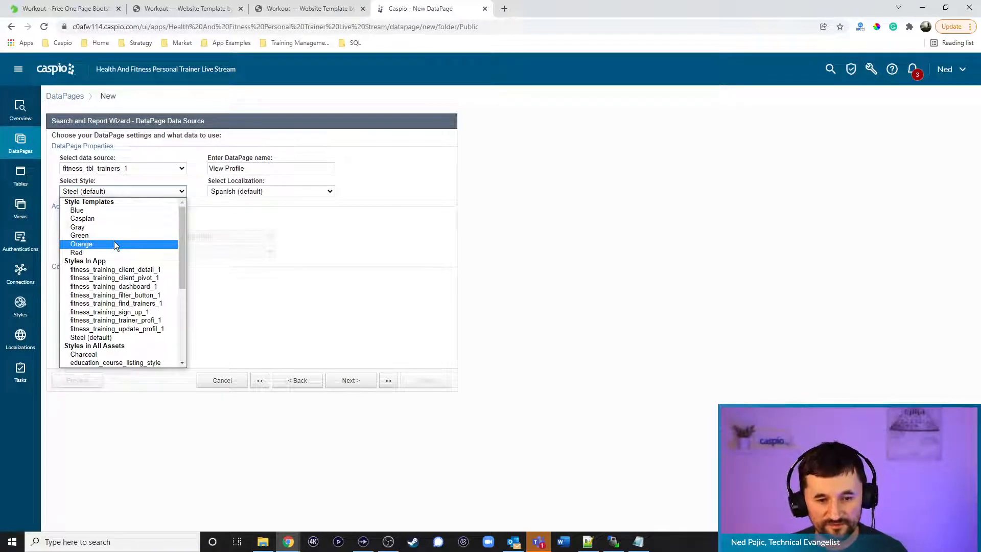
pyautogui.click(115, 320)
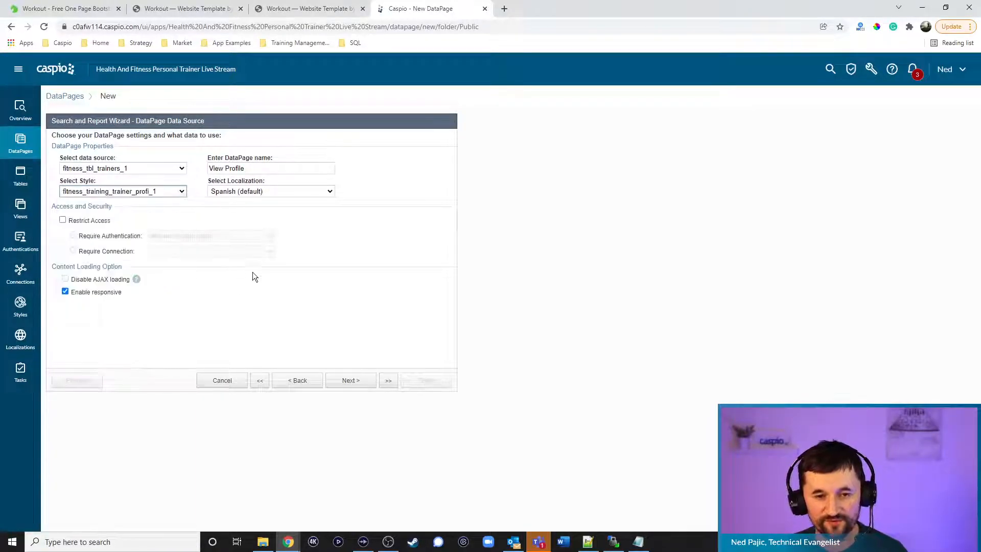
pyautogui.click(263, 192)
pyautogui.click(254, 226)
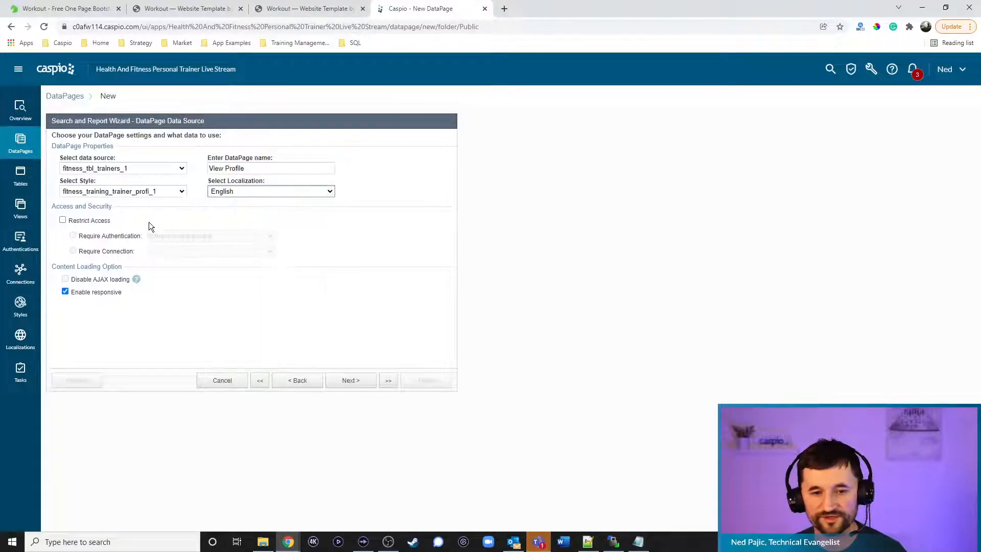
pyautogui.click(347, 385)
pyautogui.click(114, 224)
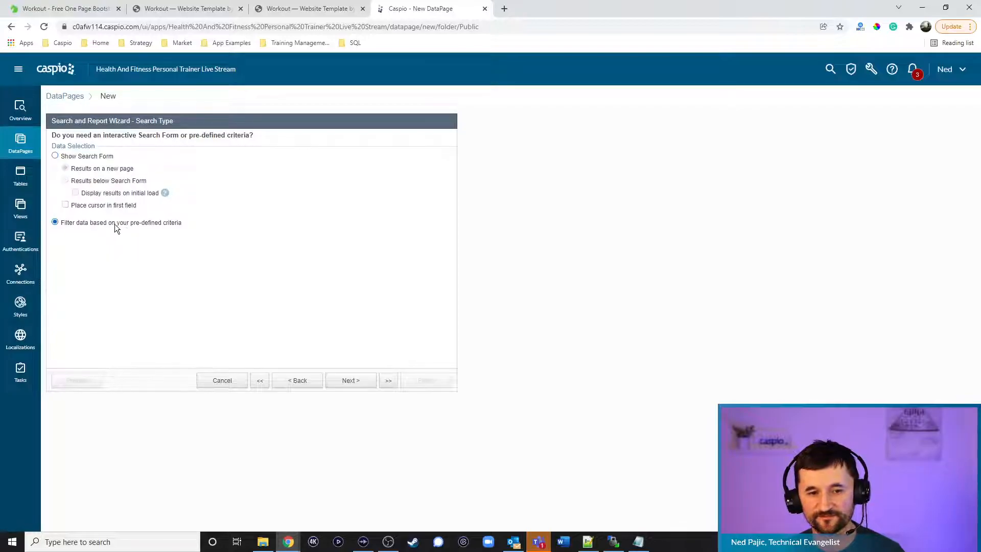
pyautogui.click(345, 381)
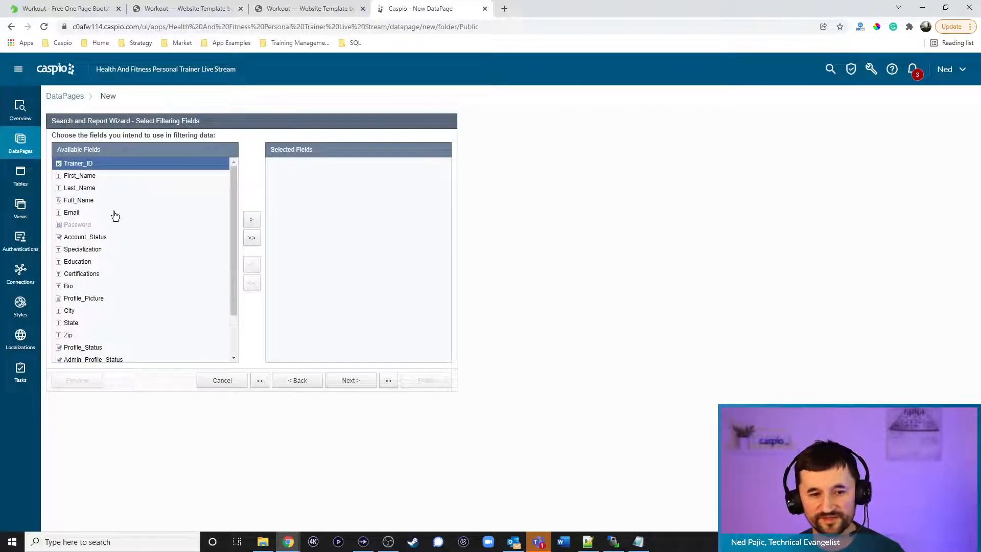
pyautogui.click(350, 381)
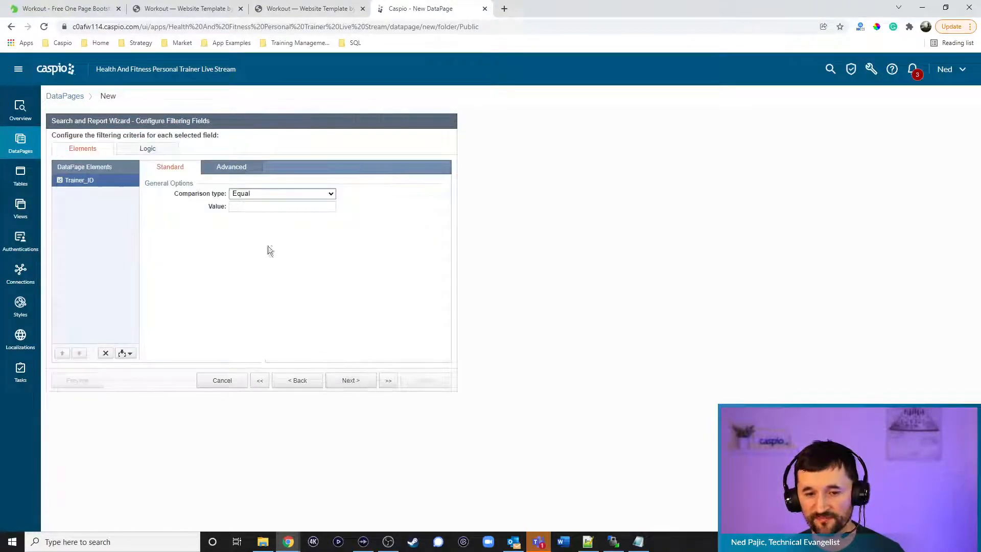
pyautogui.click(236, 169)
pyautogui.click(232, 193)
pyautogui.click(271, 206)
pyautogui.click(261, 224)
pyautogui.moveTo(322, 207); pyautogui.dragTo(354, 205)
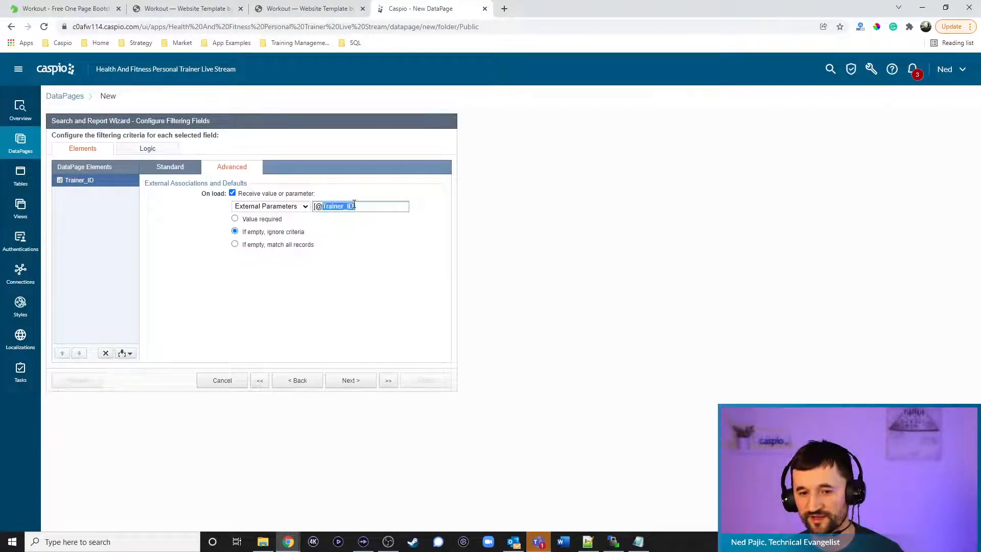
pyautogui.write('tid')
pyautogui.click(280, 220)
pyautogui.click(357, 381)
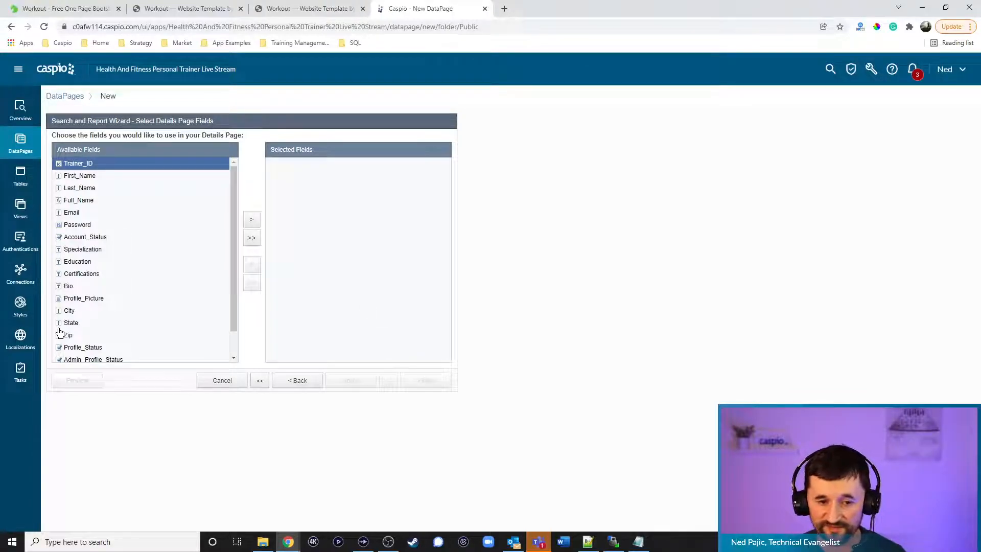
# Add Profile_Picture and Full_Name to the details page's Selected Fields
pyautogui.click(77, 299)
pyautogui.click(252, 221)
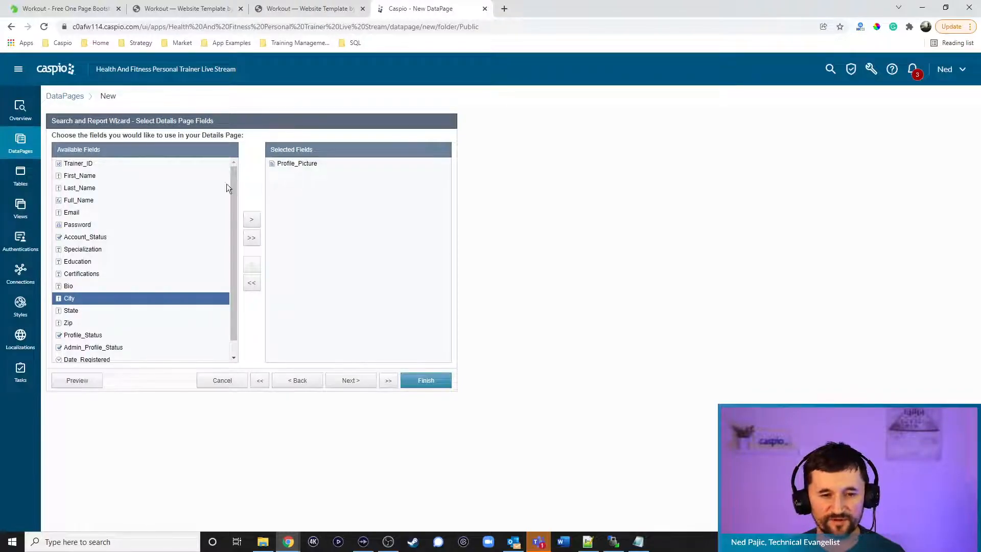
pyautogui.click(109, 177)
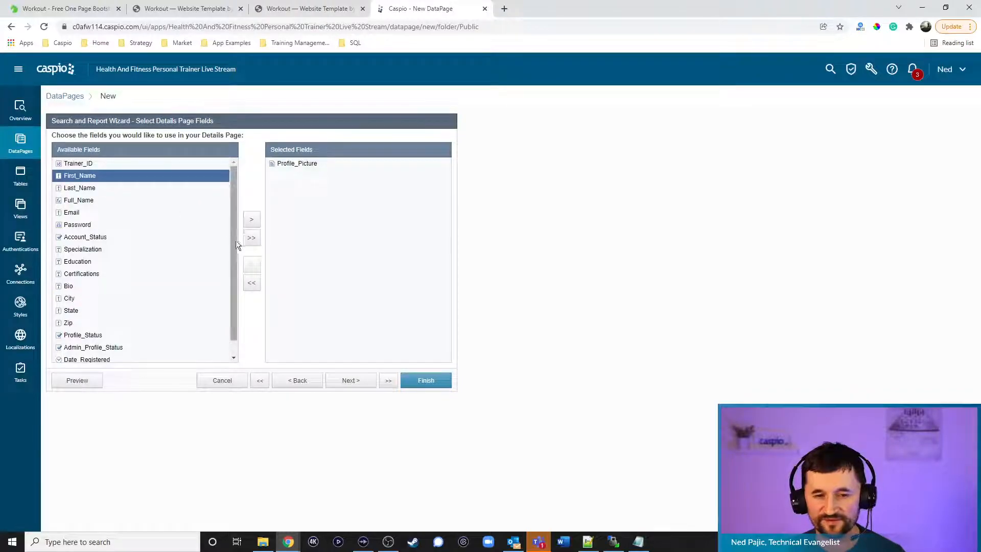
pyautogui.click(105, 201)
pyautogui.click(251, 220)
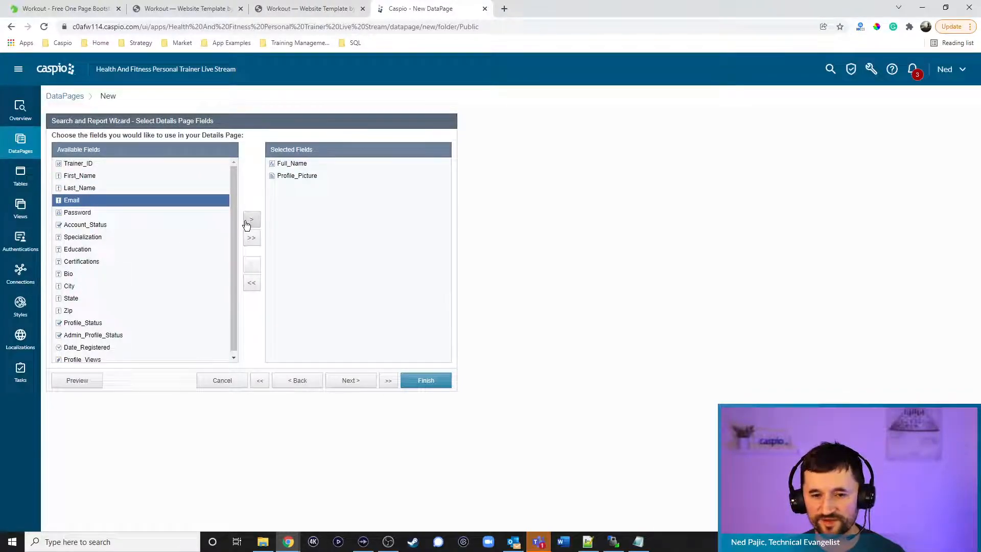
# Add Specialization, Education, Certifications, Bio, City, State, Zip and Profile_Views, then continue
pyautogui.click(93, 238)
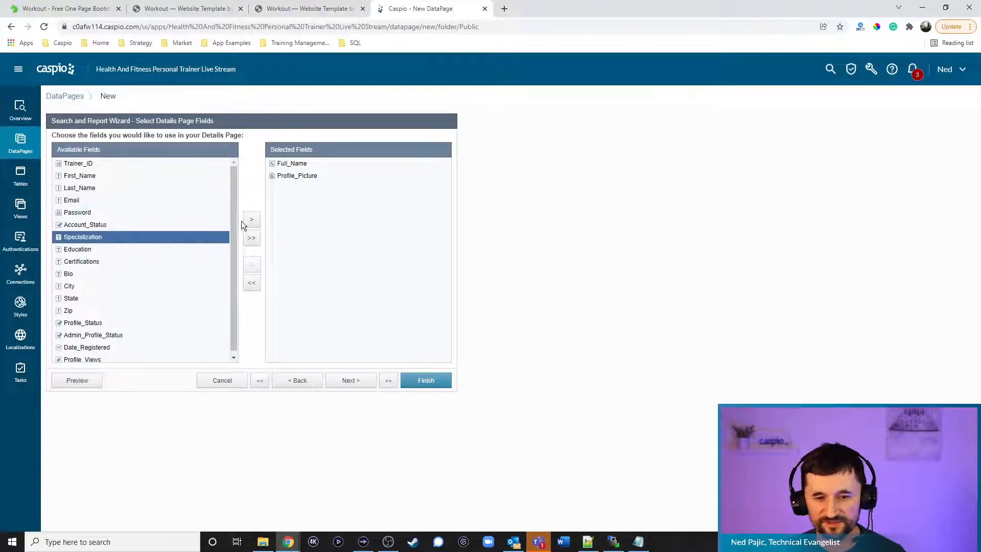
pyautogui.click(253, 221)
pyautogui.click(253, 221)
pyautogui.click(254, 222)
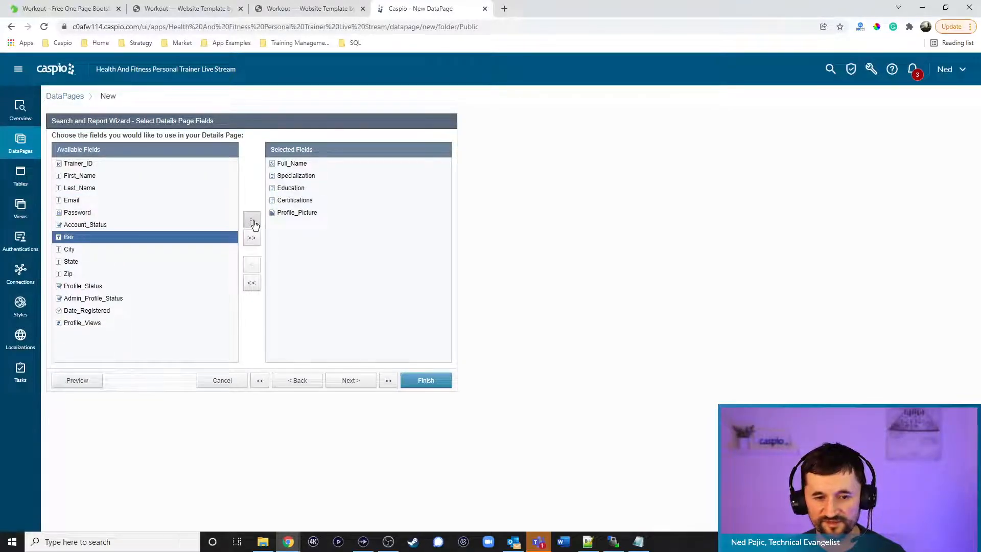
pyautogui.click(253, 222)
pyautogui.click(252, 222)
pyautogui.click(252, 222)
pyautogui.click(252, 222)
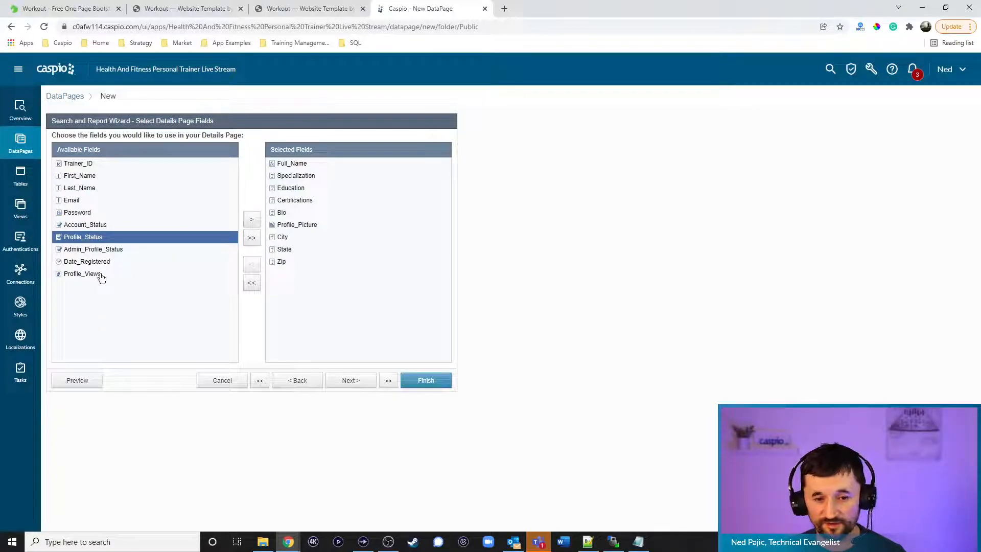
pyautogui.moveTo(93, 280); pyautogui.dragTo(298, 280)
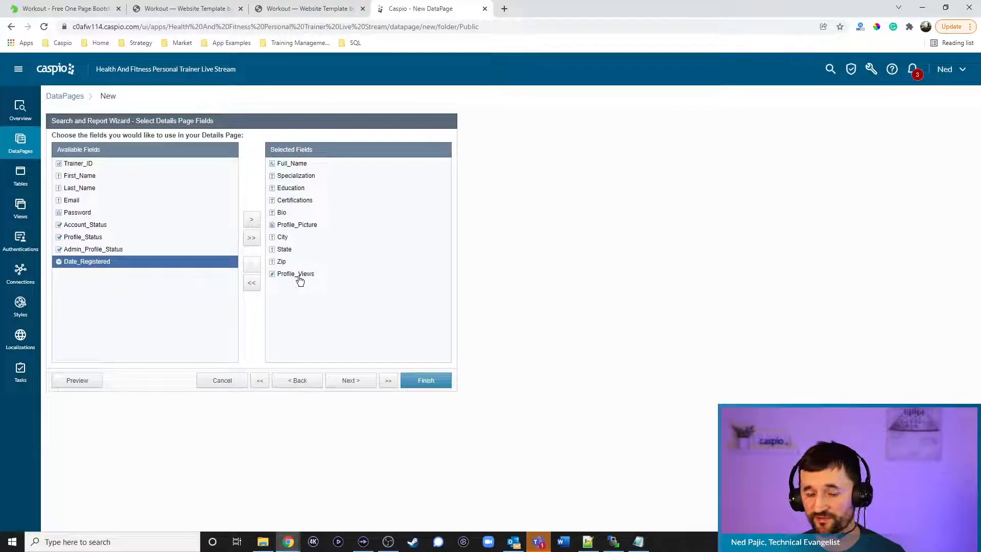
pyautogui.click(351, 383)
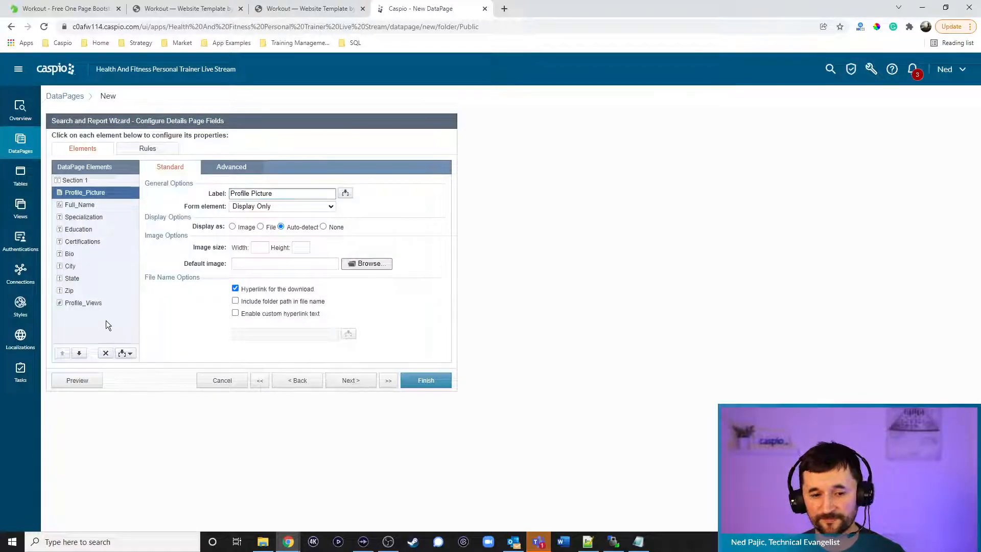
# Set the Profile_Views field to count each page view
pyautogui.click(87, 303)
pyautogui.click(257, 206)
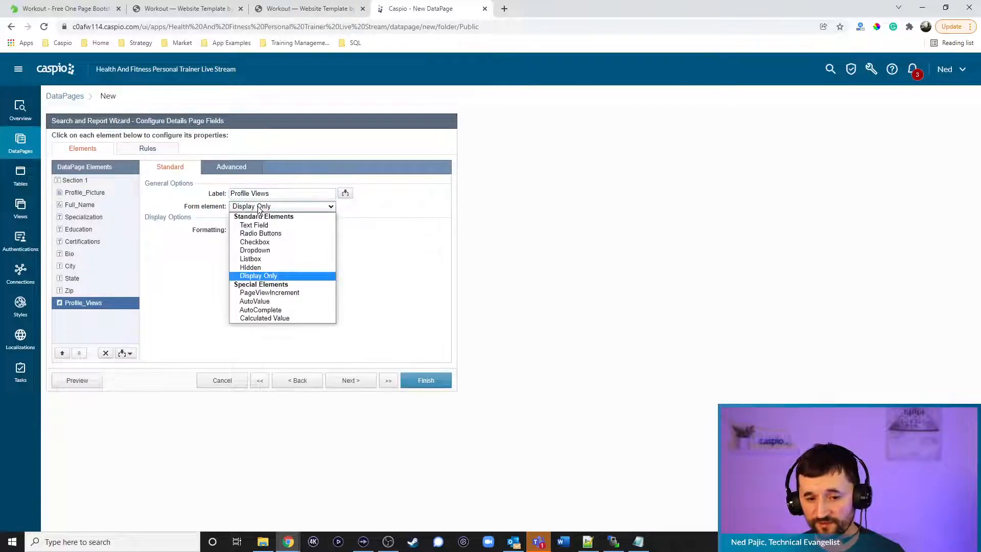
pyautogui.click(270, 292)
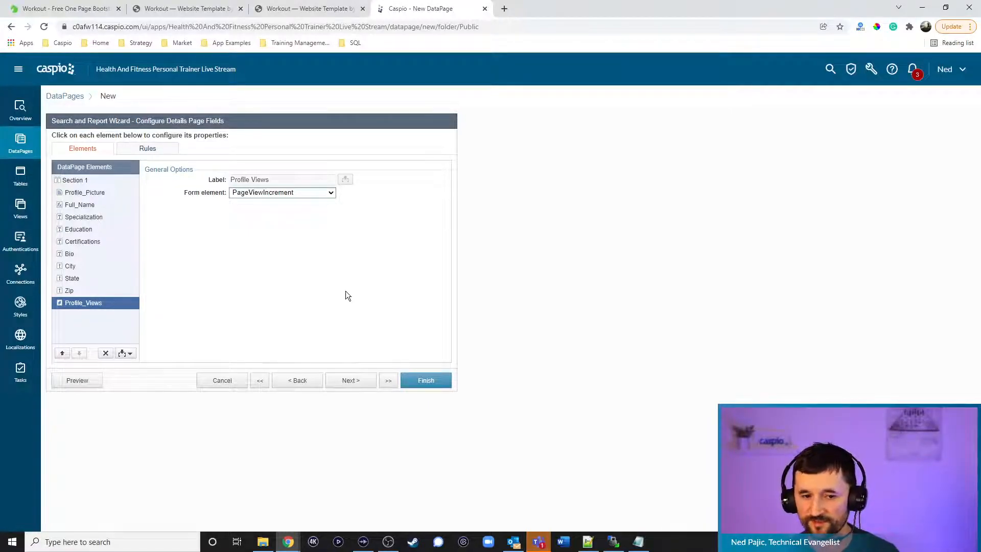
# Display Profile_Picture as an image with width 250
pyautogui.click(113, 193)
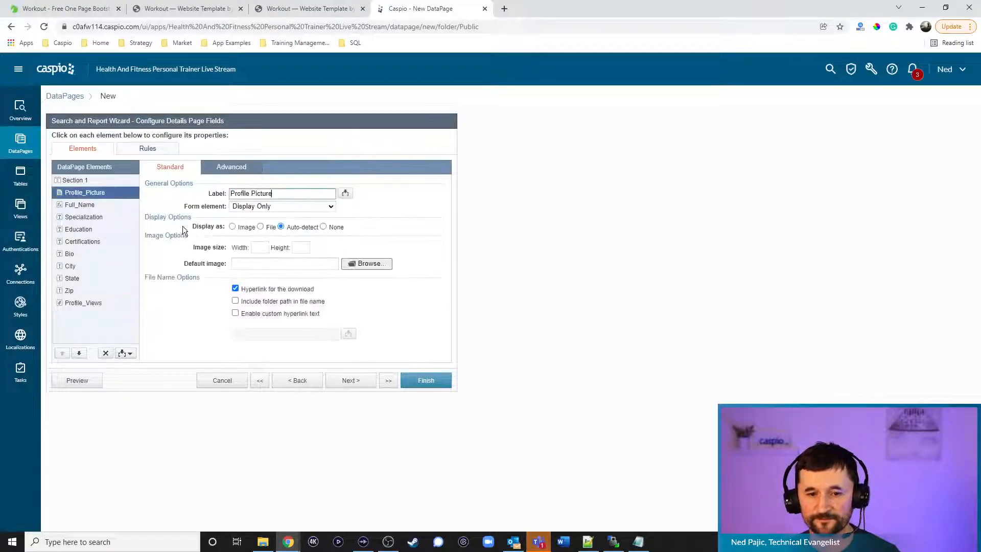
pyautogui.click(243, 228)
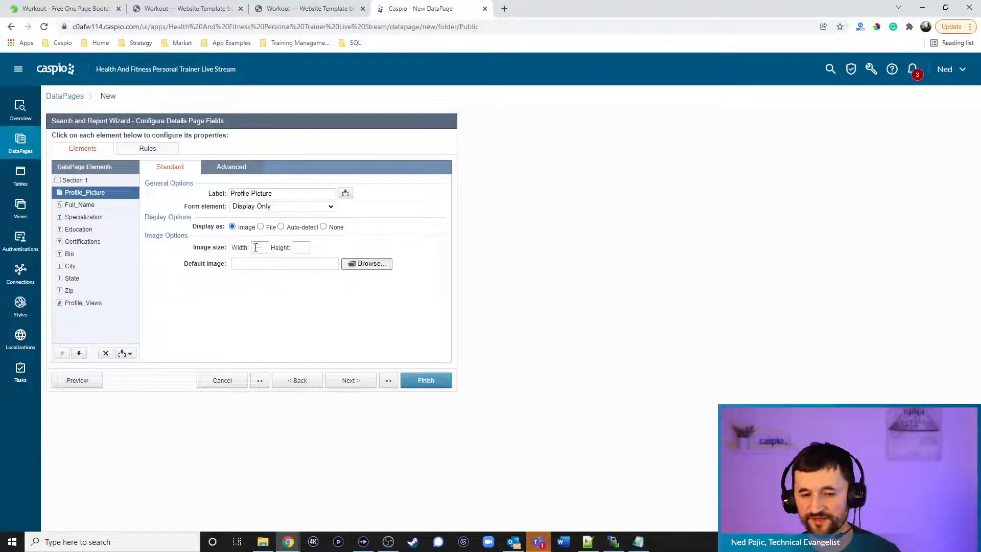
pyautogui.write('25')
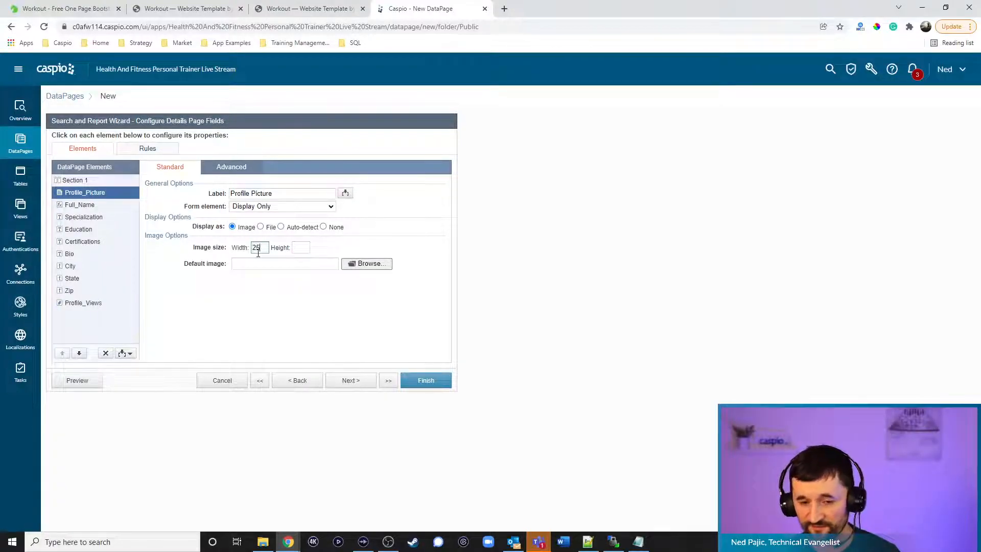
pyautogui.write('0')
pyautogui.click(79, 205)
pyautogui.click(82, 217)
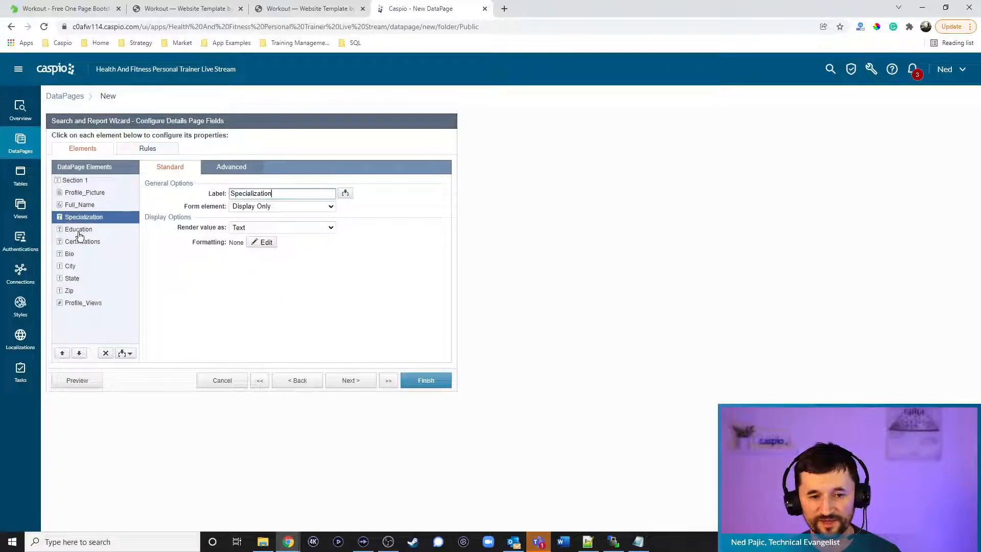
pyautogui.click(85, 192)
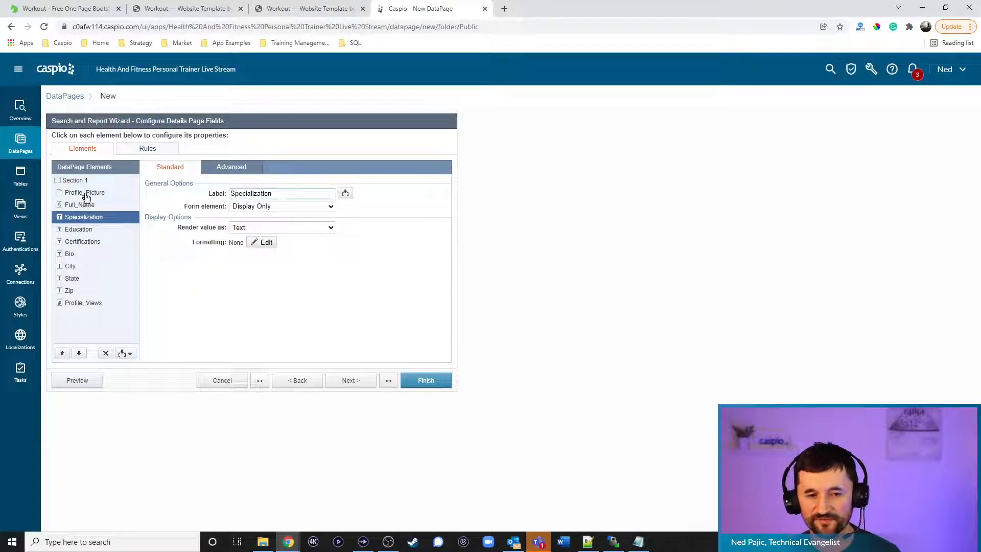
pyautogui.click(125, 352)
# Insert an HTML block with '<h2>View Profile</h2>' and a 'Send Message' link, then switch to Notepad++
pyautogui.click(108, 376)
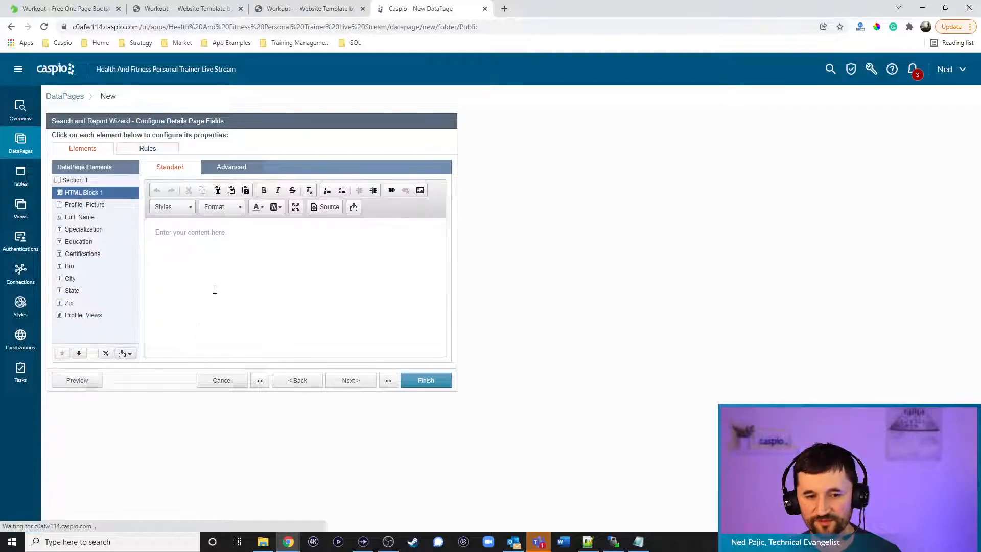
pyautogui.click(220, 169)
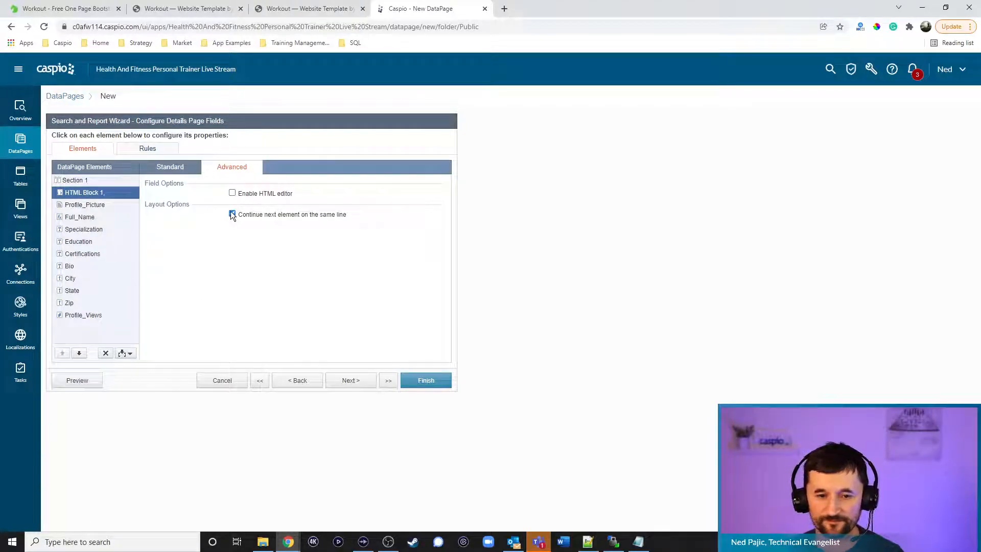
pyautogui.click(171, 167)
pyautogui.write('<h2>View Profile</h2>')
pyautogui.press('Return')
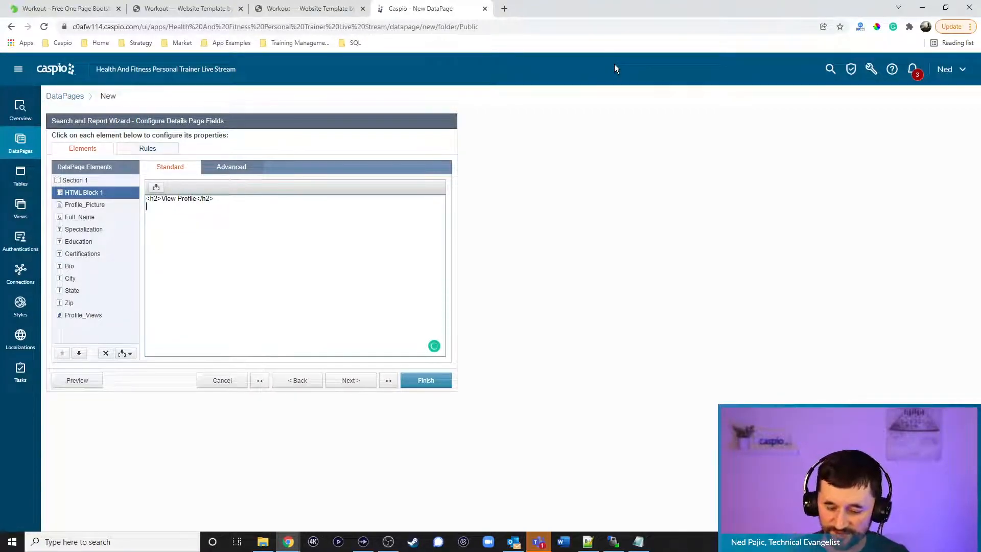
pyautogui.write('<a href')
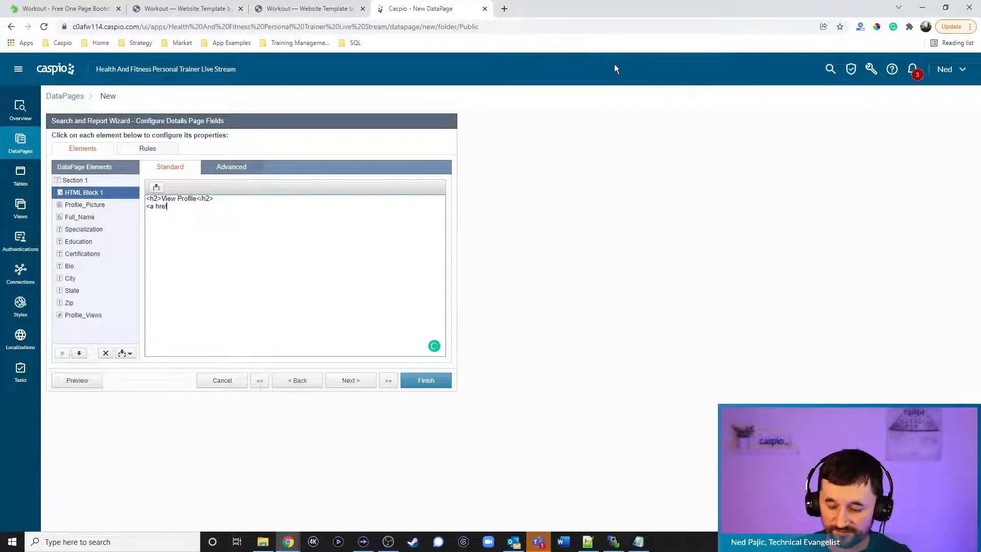
pyautogui.write('=""')
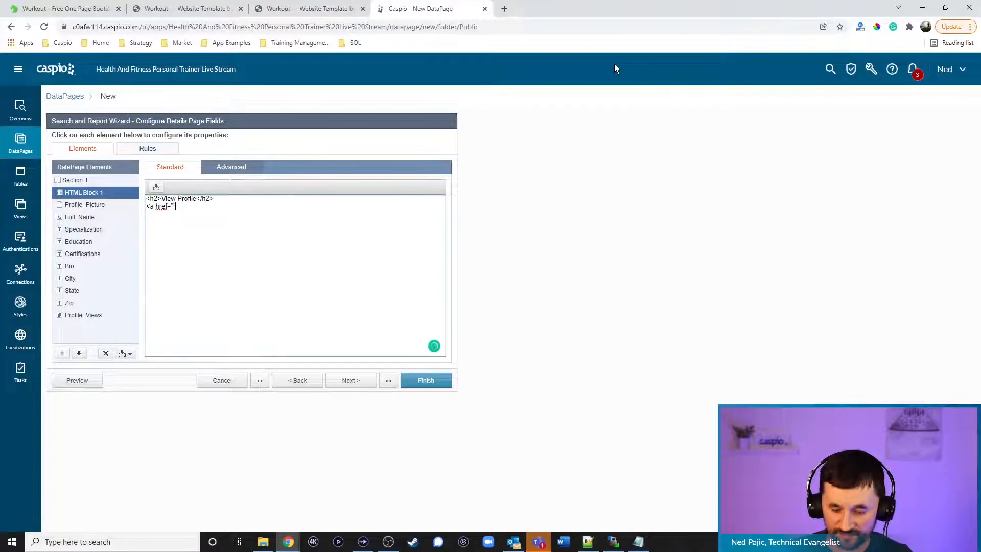
pyautogui.write('>Send Message</a>')
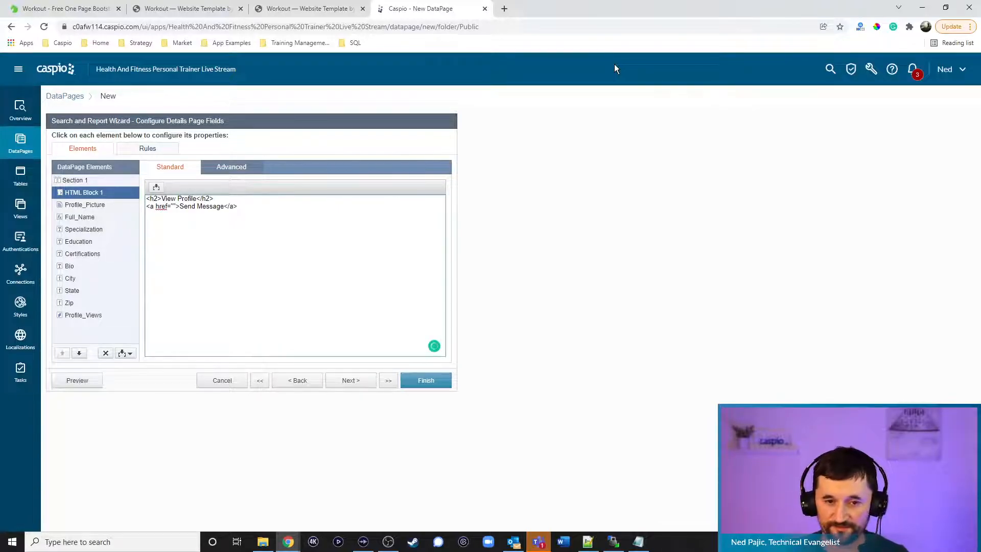
pyautogui.click(588, 542)
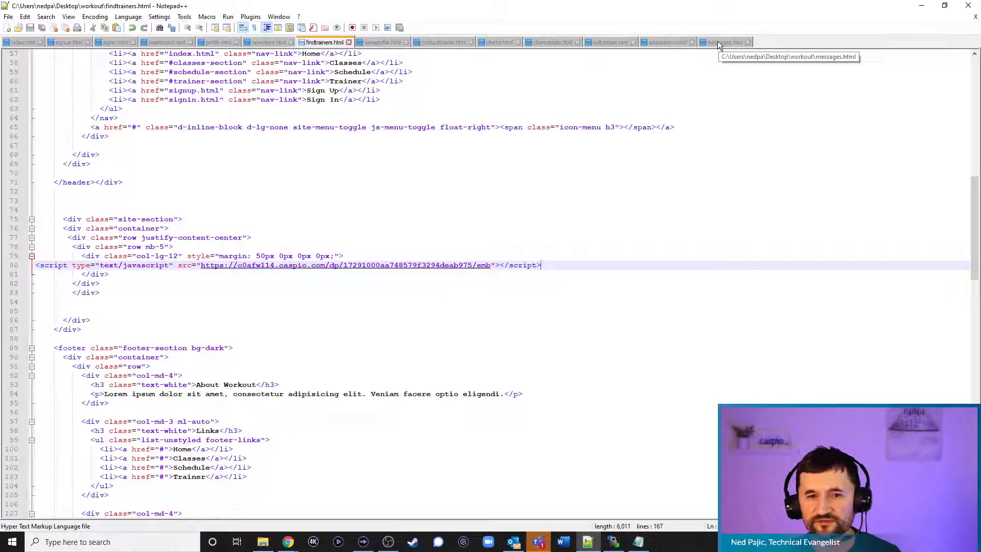
# Check the contact trainer page's address in the browser, then add 'tid=' to the Send Message href
pyautogui.click(262, 543)
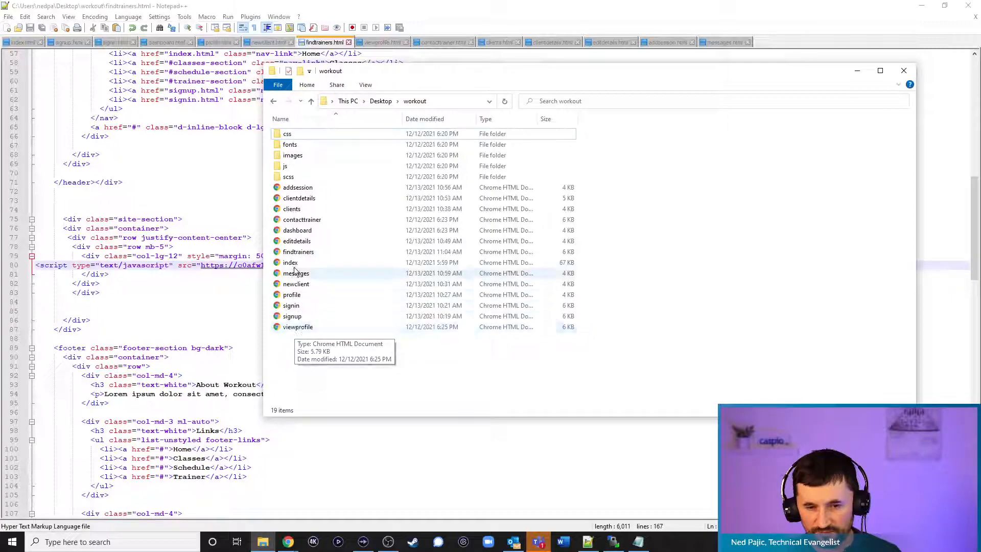
pyautogui.moveTo(524, 463); pyautogui.dragTo(532, 458)
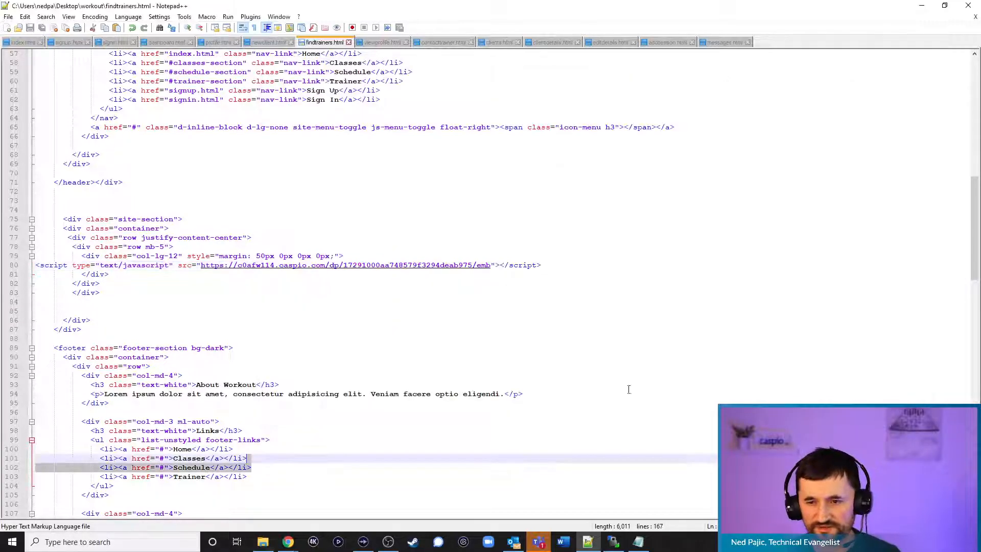
pyautogui.click(921, 5)
pyautogui.click(184, 8)
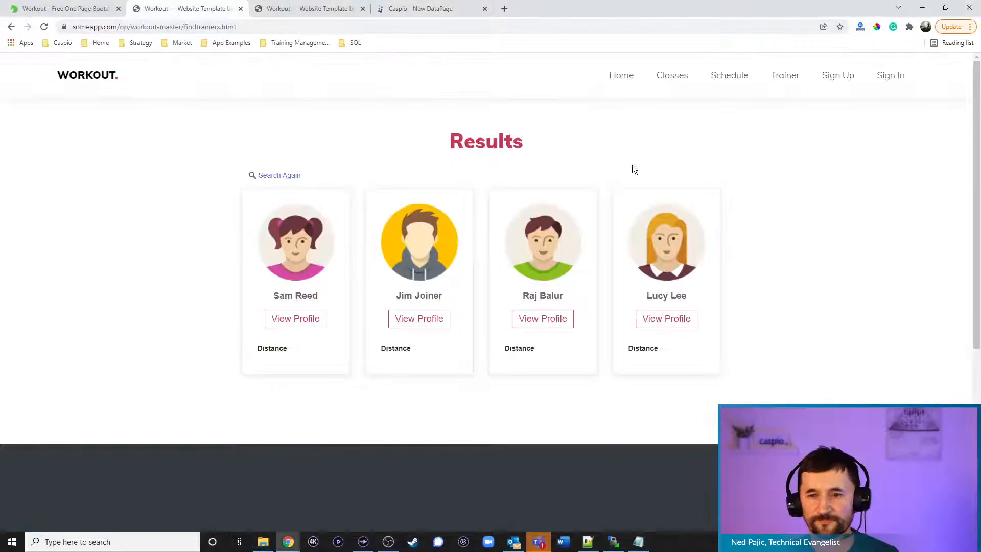
pyautogui.click(415, 320)
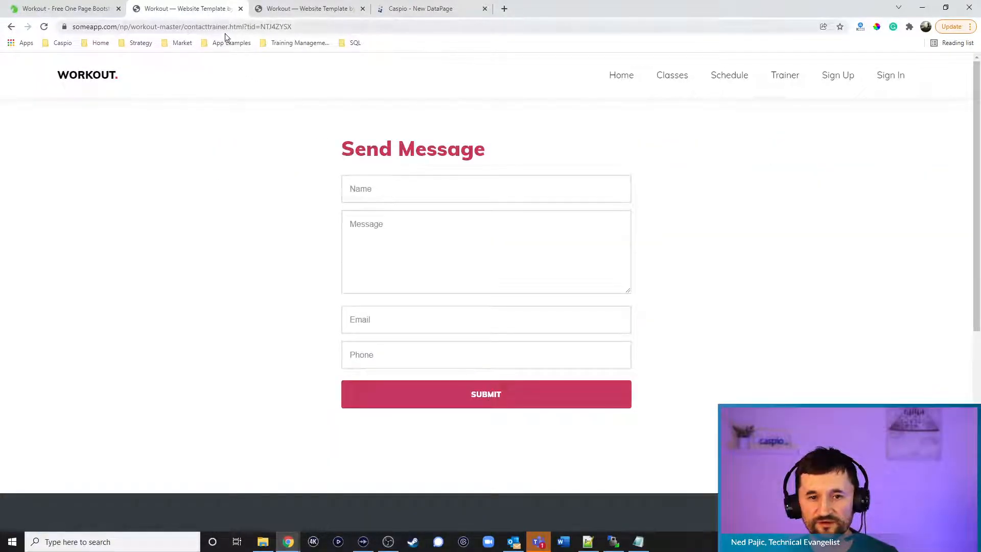
pyautogui.click(588, 541)
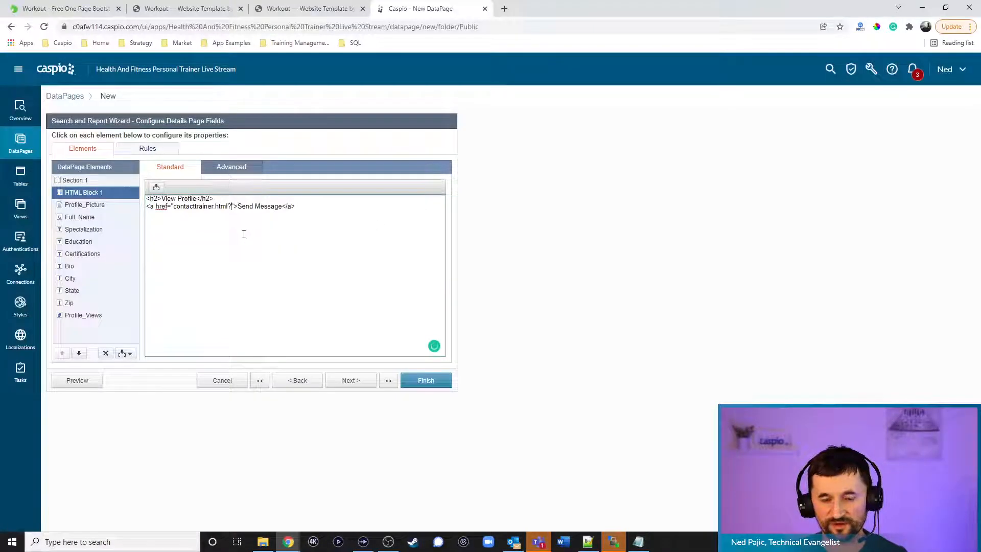
pyautogui.write('tid=')
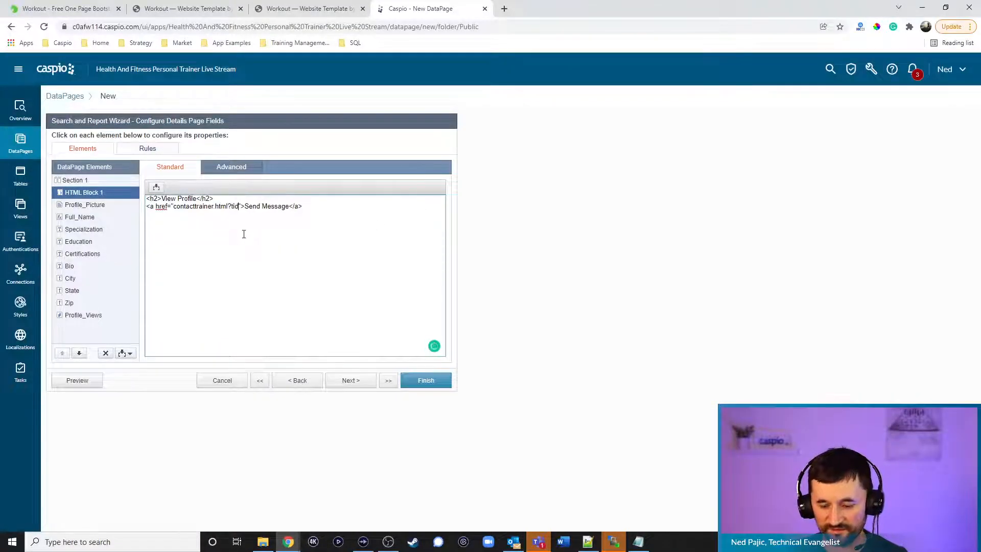
pyautogui.click(157, 187)
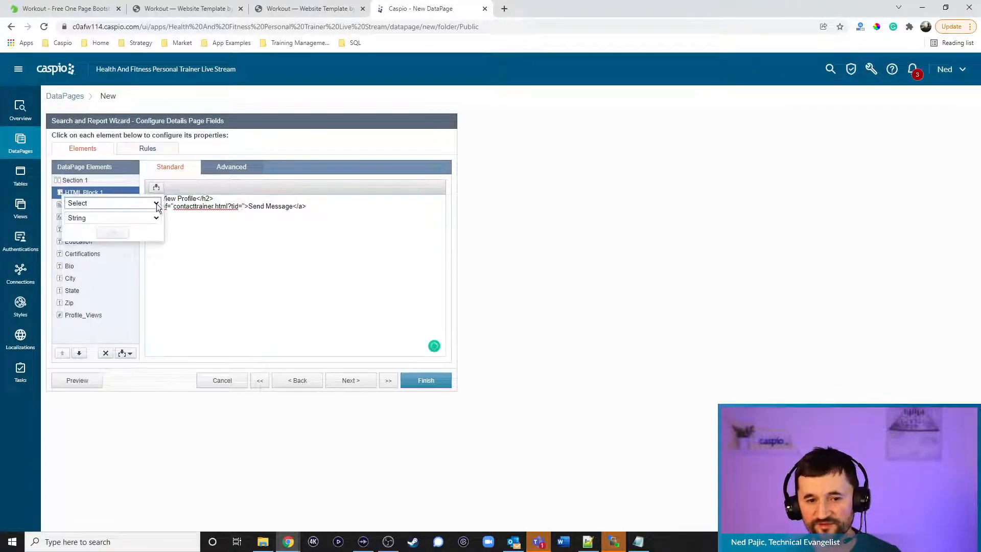
pyautogui.click(138, 203)
pyautogui.click(120, 231)
pyautogui.click(115, 233)
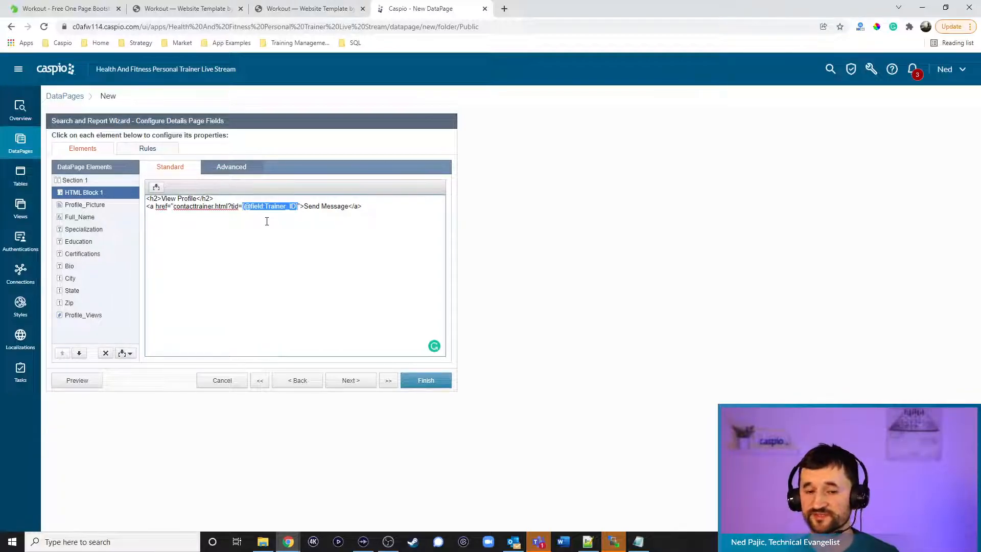
pyautogui.click(397, 214)
pyautogui.click(431, 381)
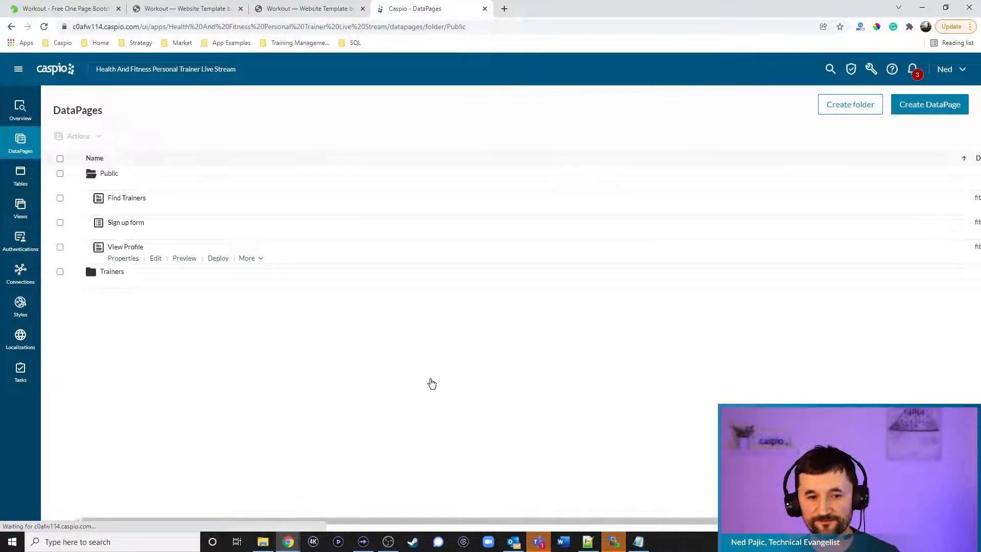
# Enable View Profile deployment and copy its embed code
pyautogui.click(215, 259)
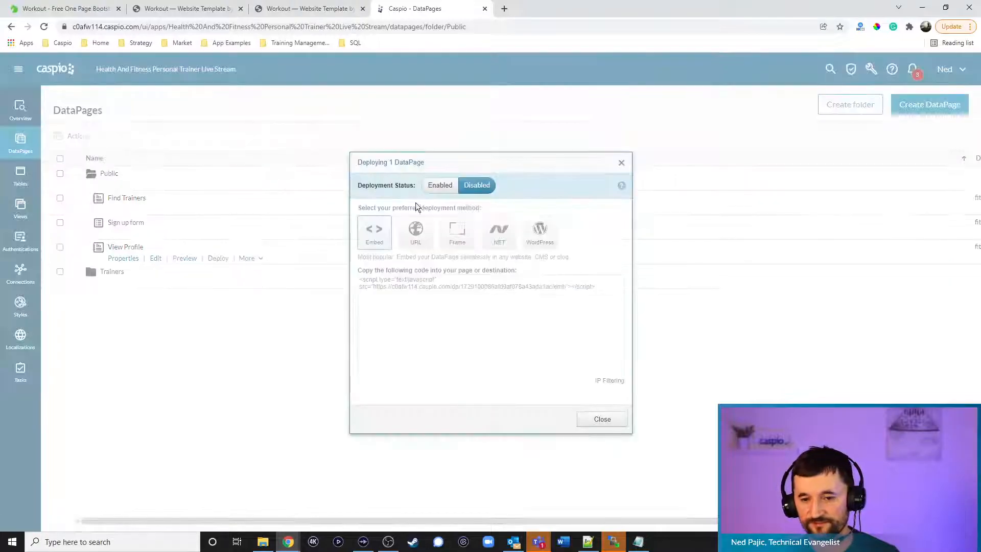
pyautogui.click(435, 185)
pyautogui.click(433, 283)
pyautogui.hotkey('ctrl', 'c')
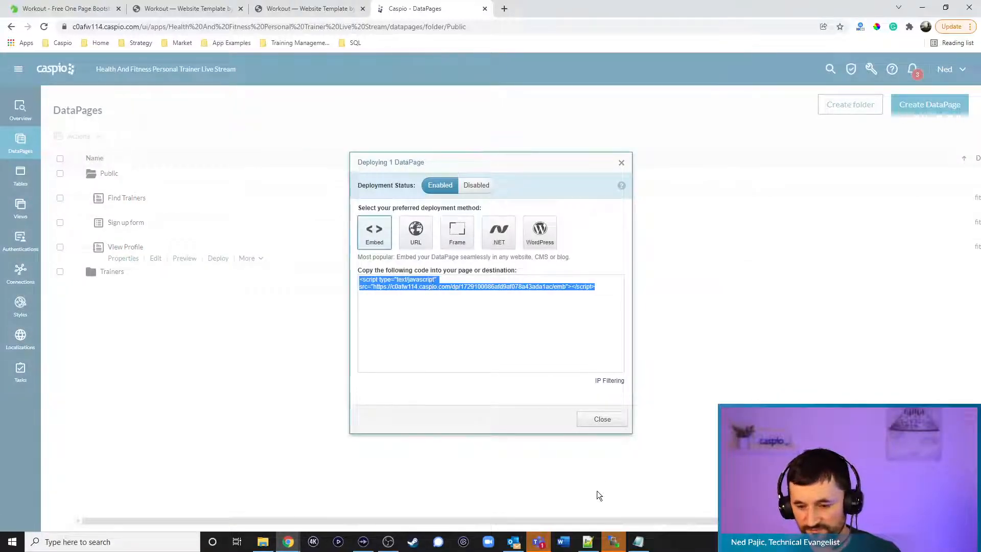
pyautogui.click(588, 542)
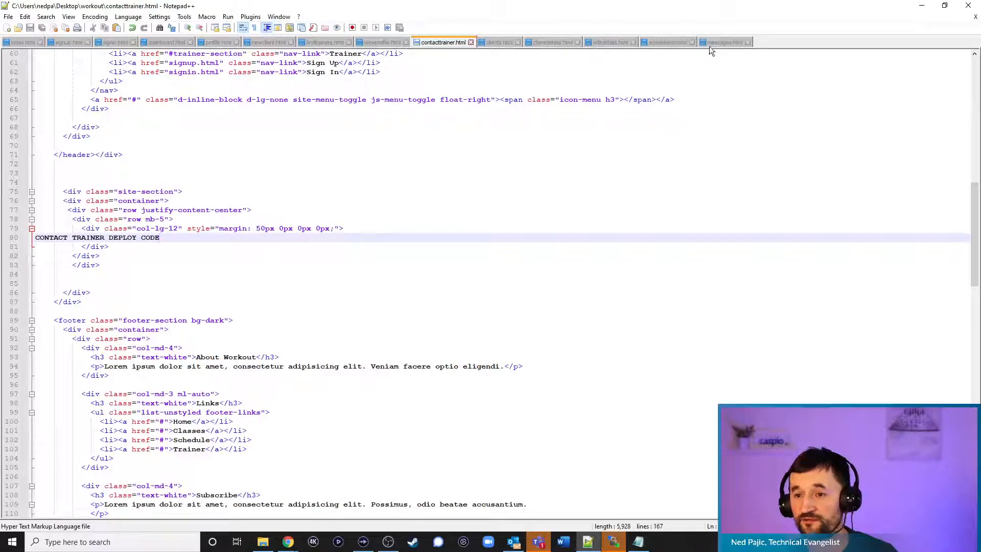
# Replace the line 80 deploy-code placeholder in viewprofile.html with the Caspio embed script
pyautogui.click(380, 42)
pyautogui.moveTo(187, 321); pyautogui.dragTo(34, 321)
pyautogui.hotkey('ctrl', 'v')
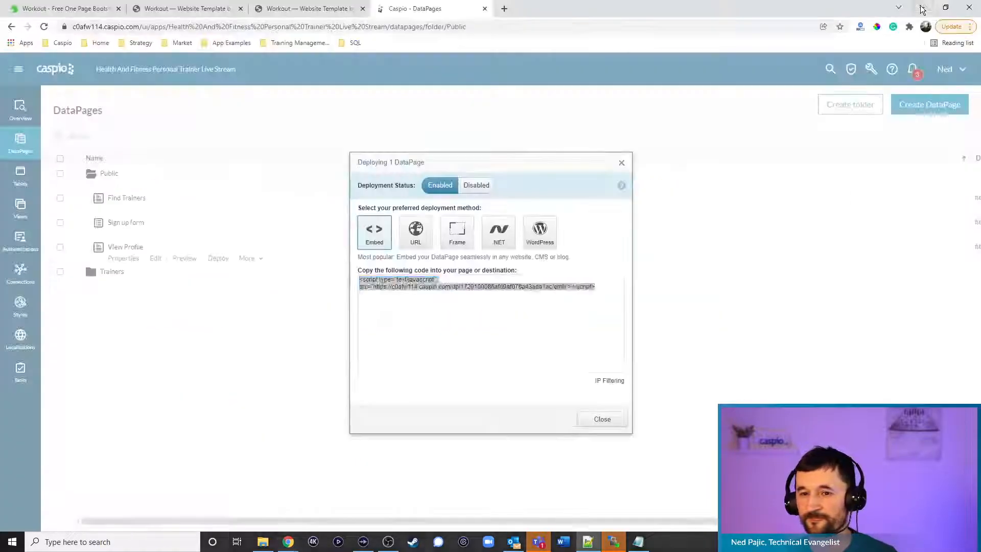
# Test by opening a trainer's profile from the find trainers page in Chrome
pyautogui.click(922, 6)
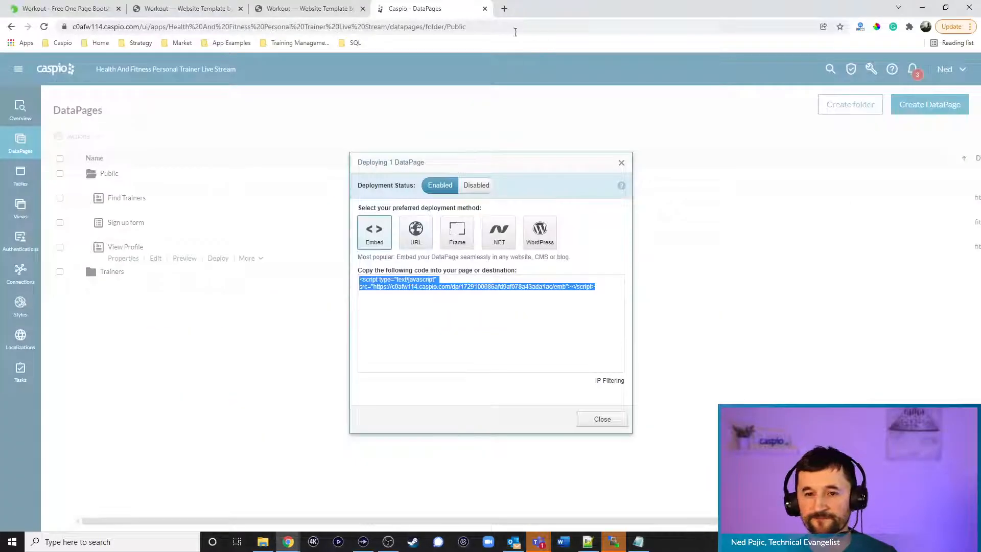
pyautogui.click(306, 8)
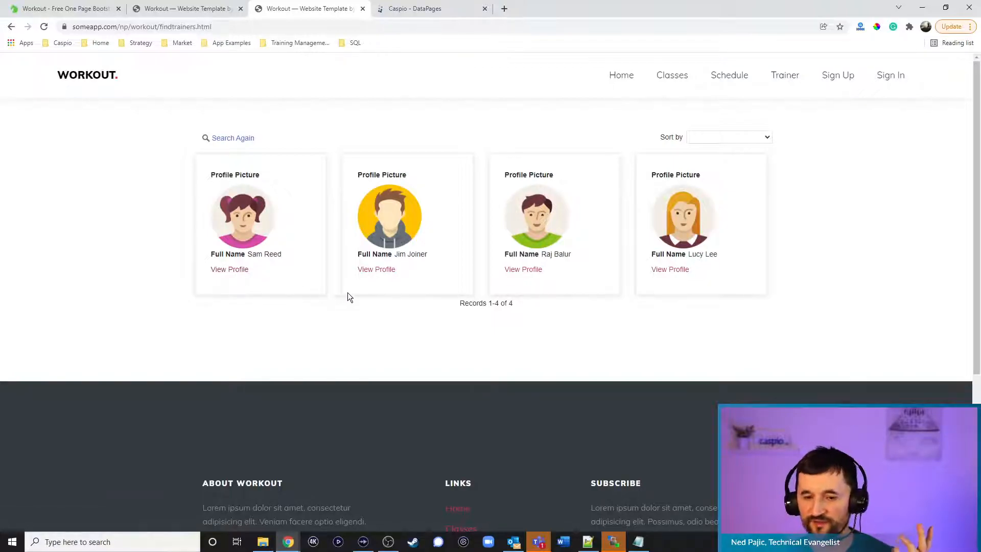
pyautogui.click(378, 271)
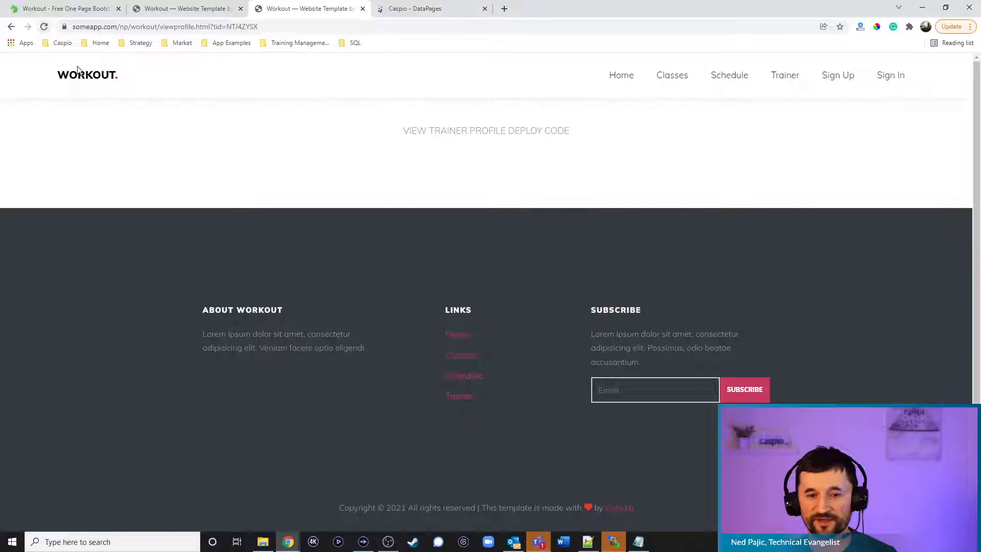
pyautogui.click(614, 542)
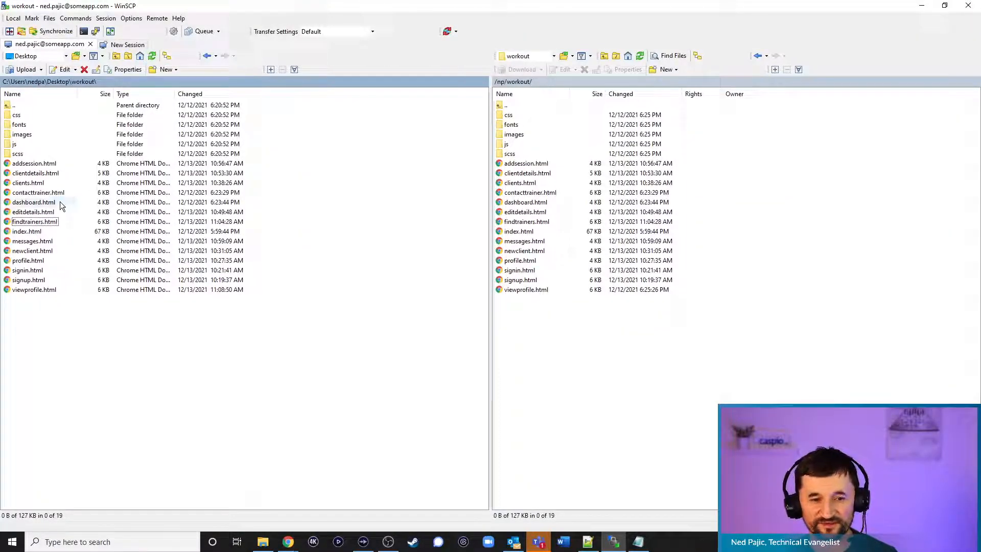
# Upload viewprofile.html to the remote workout folder, confirming overwrite and retrying after failures
pyautogui.moveTo(33, 289); pyautogui.dragTo(583, 392)
pyautogui.click(464, 312)
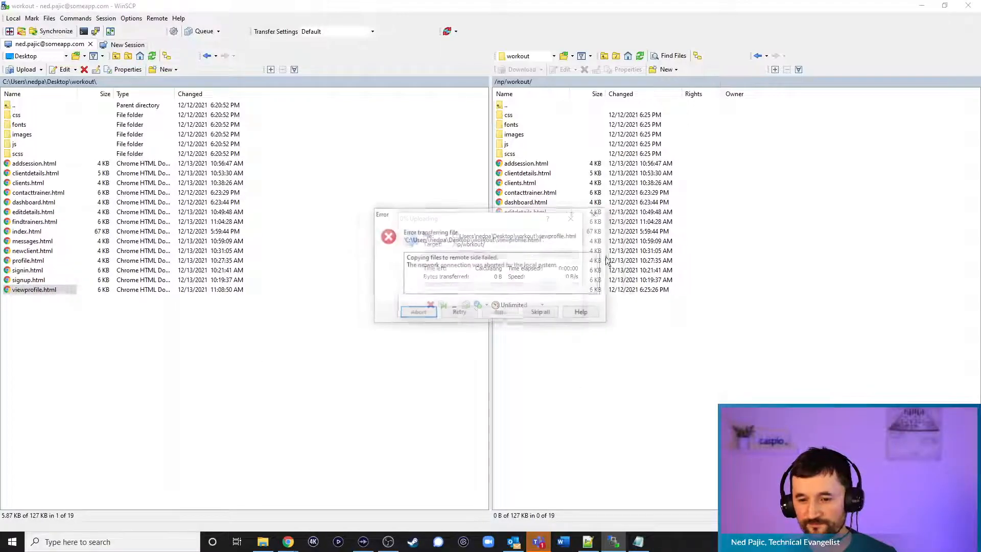
pyautogui.click(462, 315)
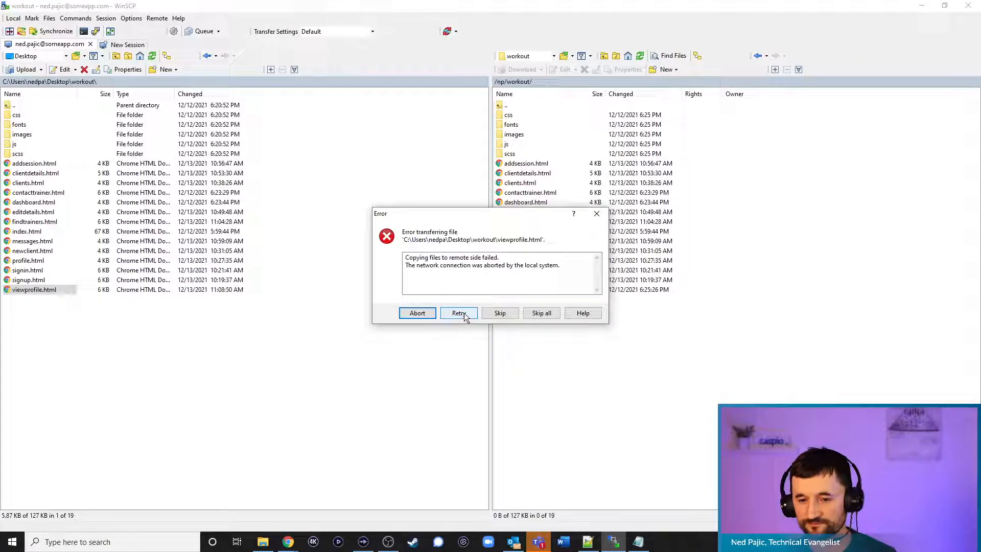
pyautogui.click(464, 313)
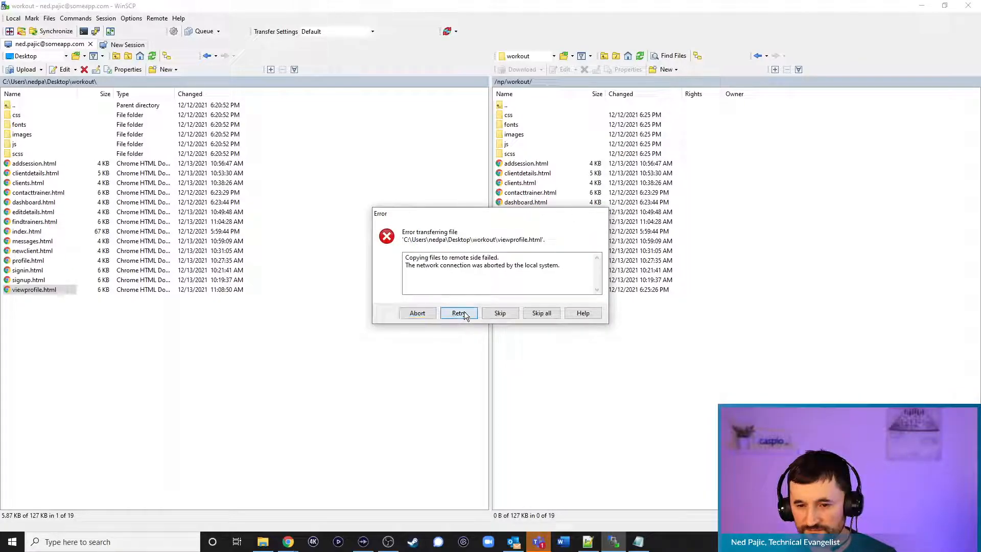
pyautogui.click(494, 317)
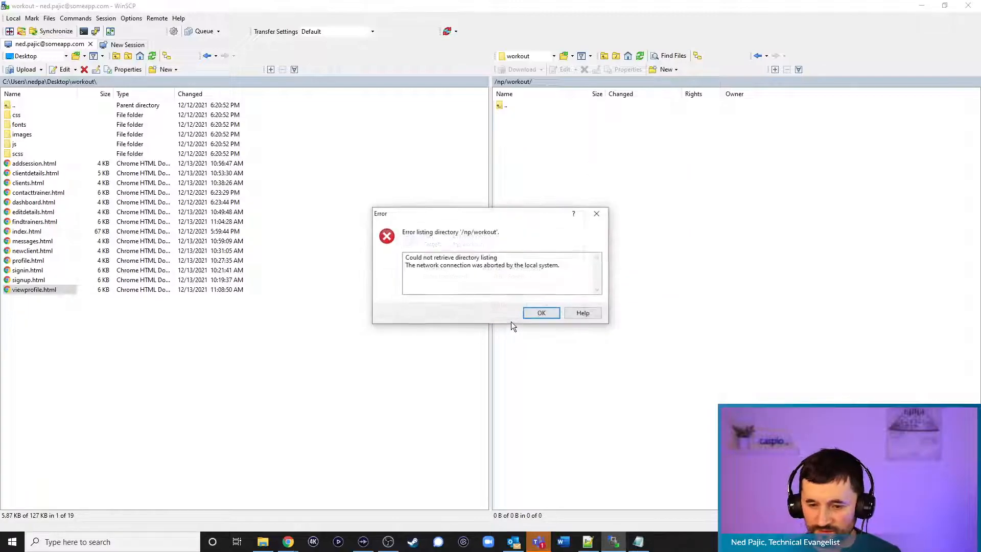
pyautogui.click(537, 313)
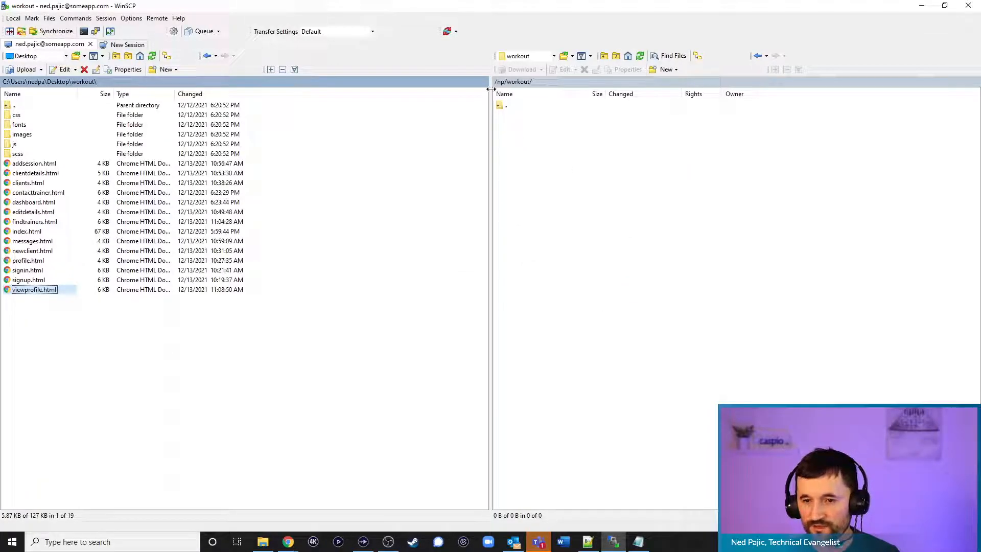
# Reopen the server's /np/workout folder via np, dismissing the listing error and moving Teams aside
pyautogui.doubleClick(508, 105)
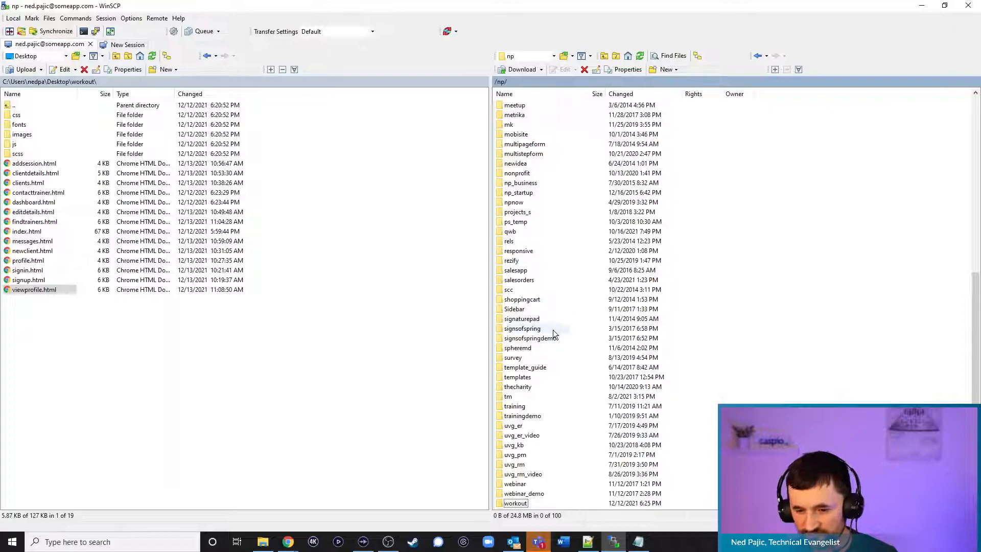
pyautogui.doubleClick(526, 503)
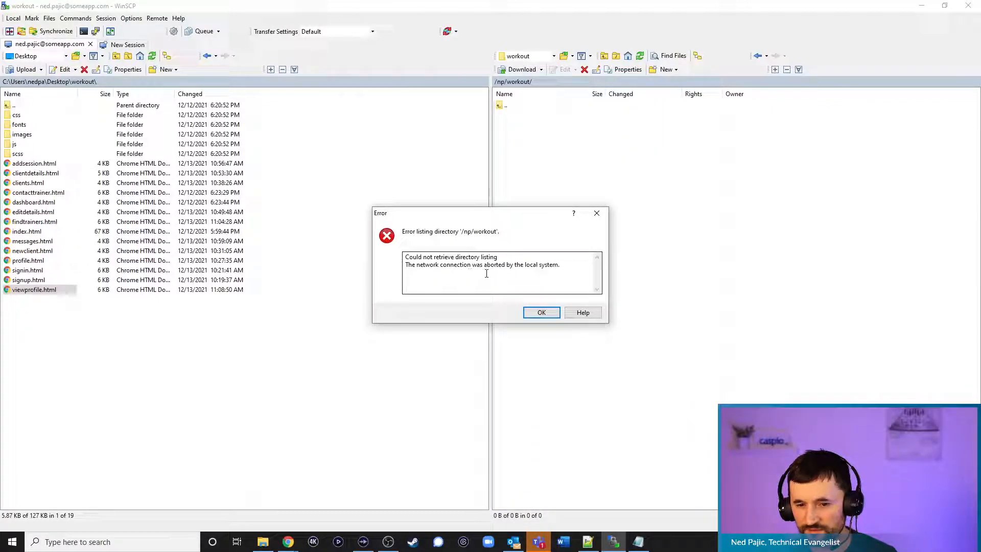
pyautogui.click(541, 314)
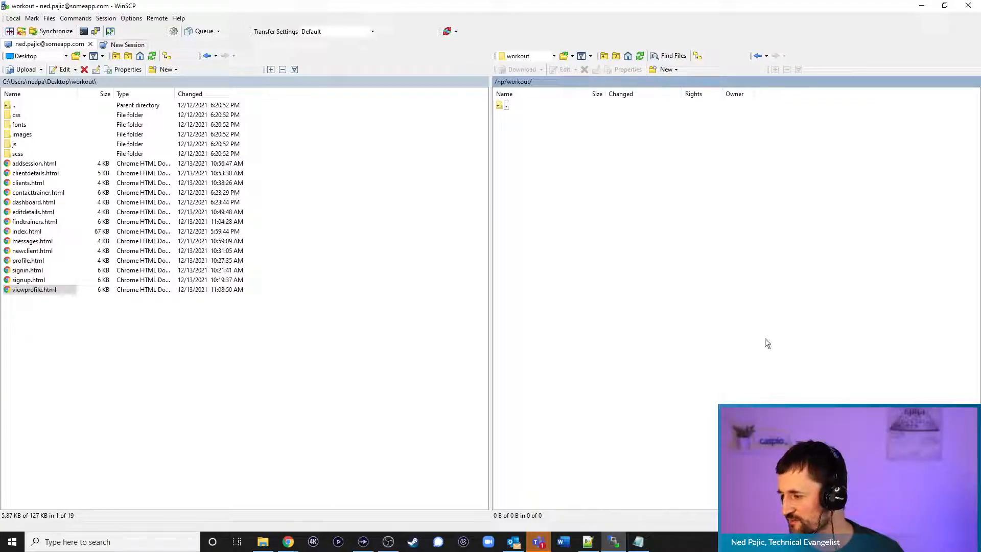
pyautogui.click(538, 542)
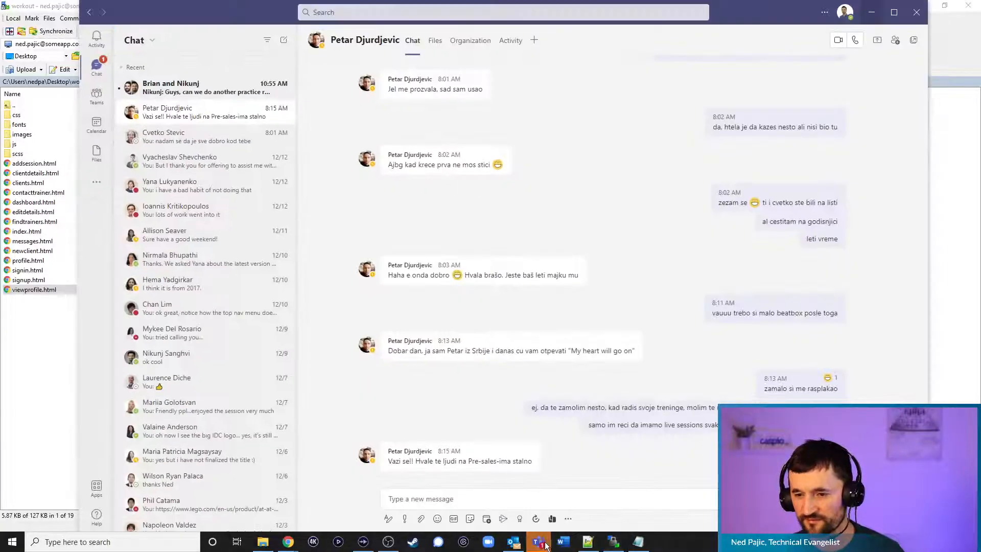
pyautogui.moveTo(746, 15); pyautogui.dragTo(980, 154)
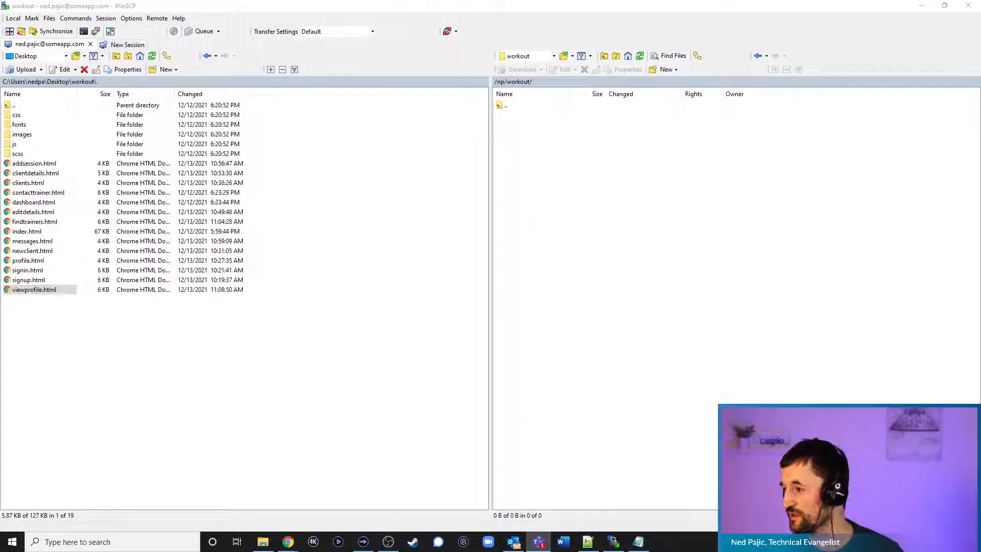
pyautogui.hotkey('alt', 'Tab')
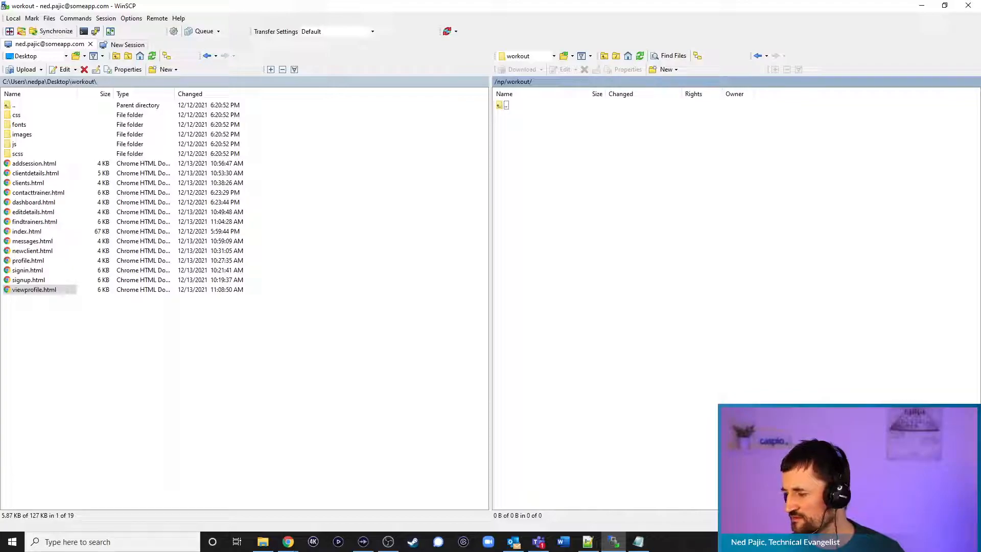
# Reopen and refresh /np/workout again, dismiss the listing error, and minimize WinSCP
pyautogui.doubleClick(503, 106)
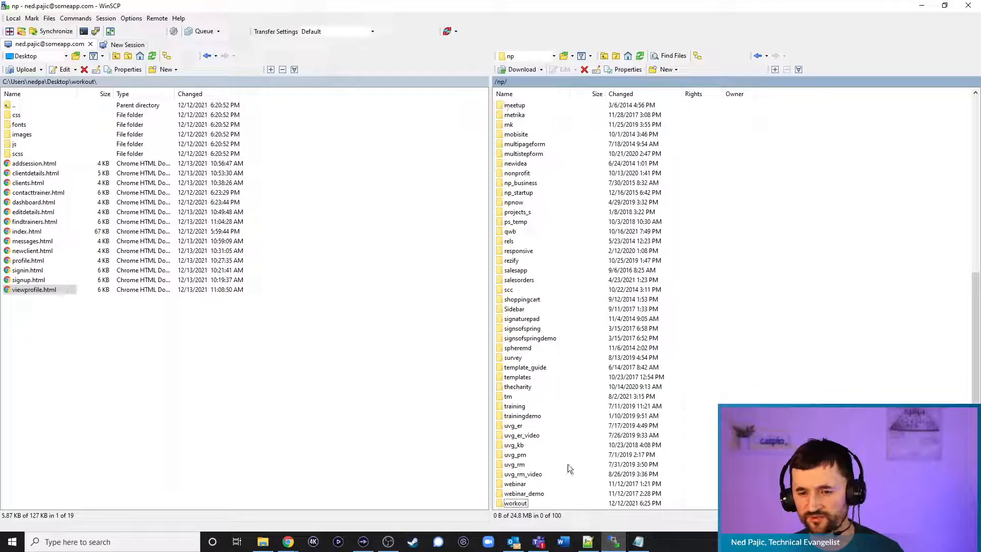
pyautogui.doubleClick(519, 504)
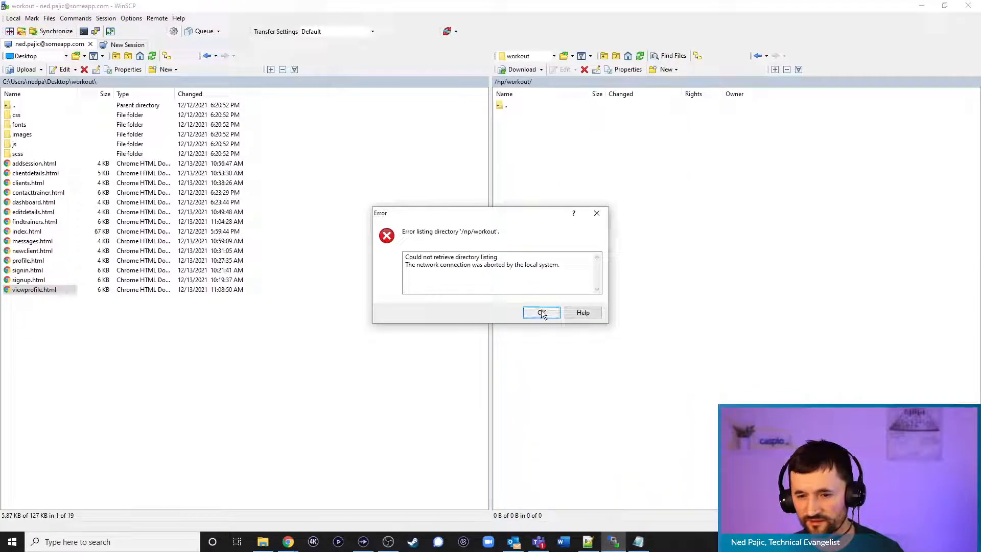
pyautogui.click(541, 312)
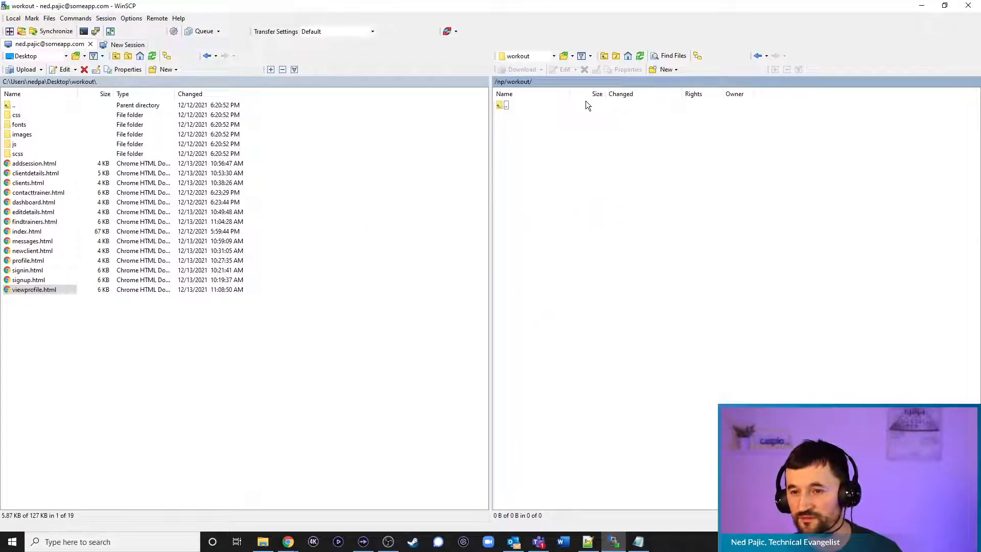
pyautogui.click(640, 56)
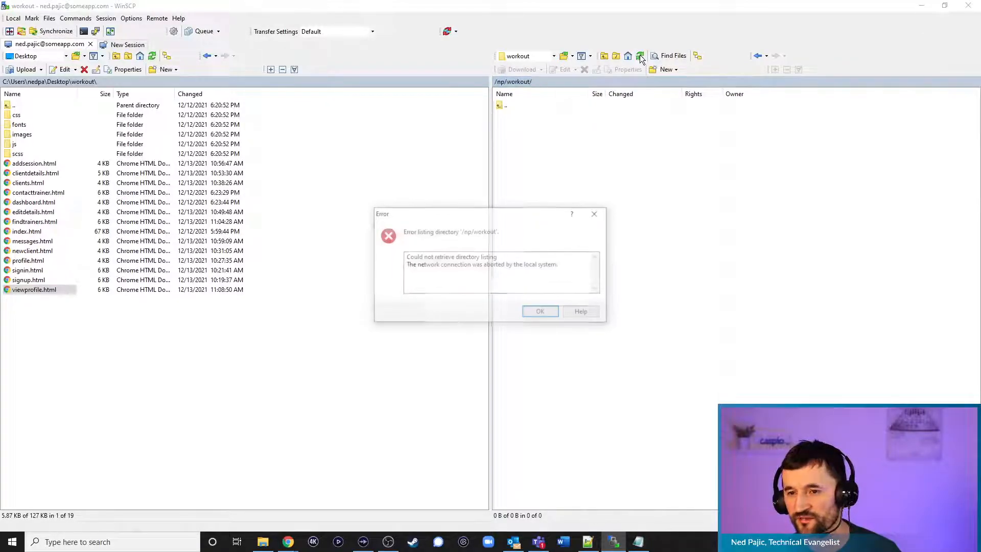
pyautogui.click(542, 312)
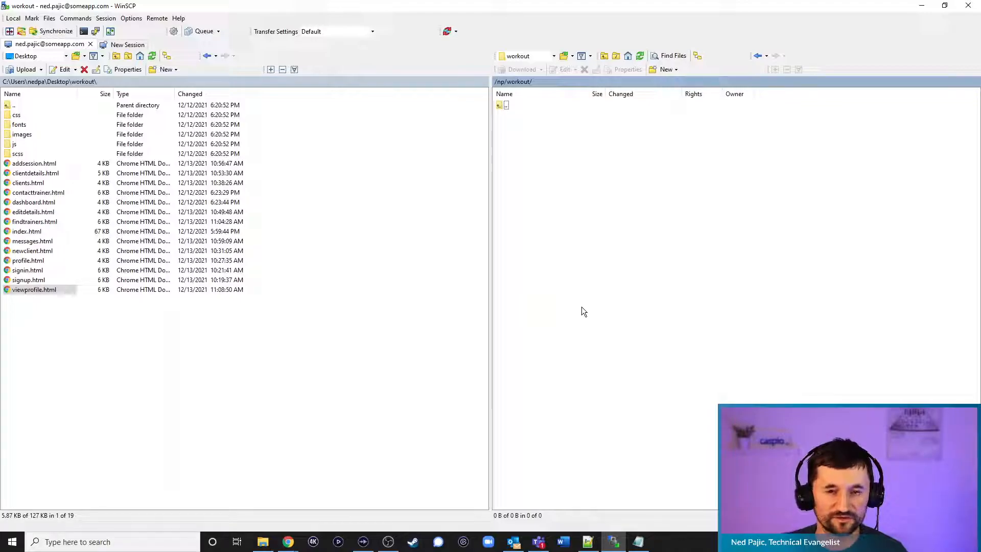
pyautogui.click(922, 5)
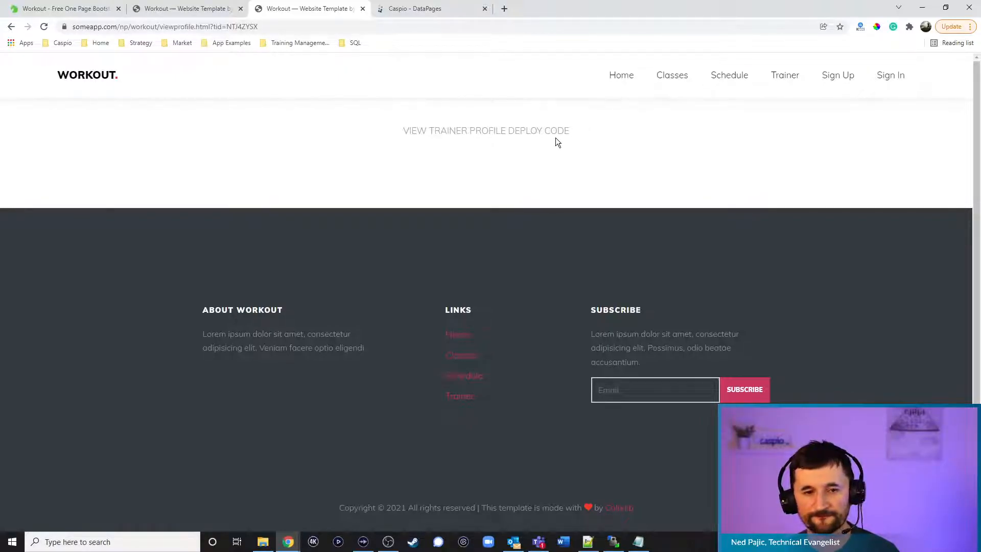
# Close Caspio's deploy code dialog and check viewprofile.html in Notepad++
pyautogui.click(421, 12)
pyautogui.click(601, 419)
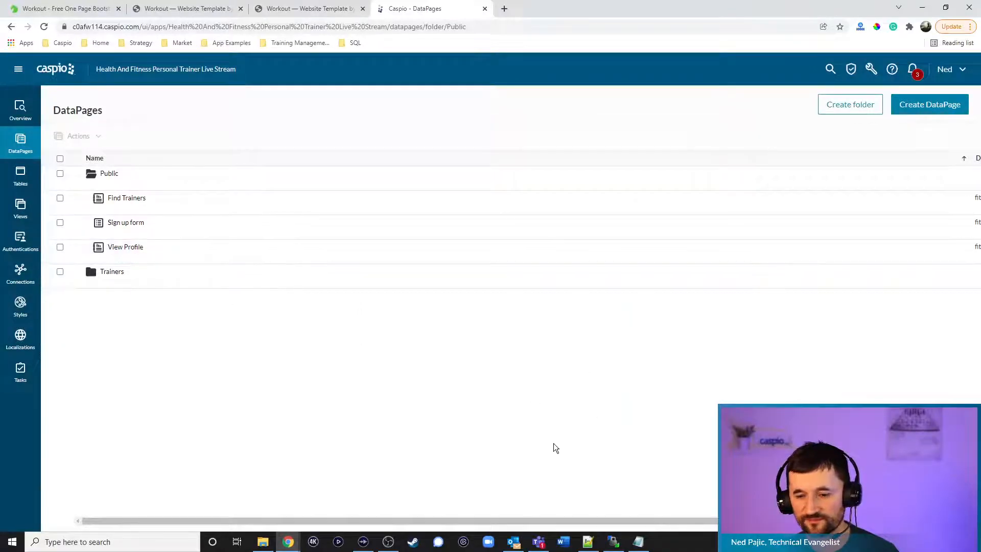
pyautogui.click(588, 541)
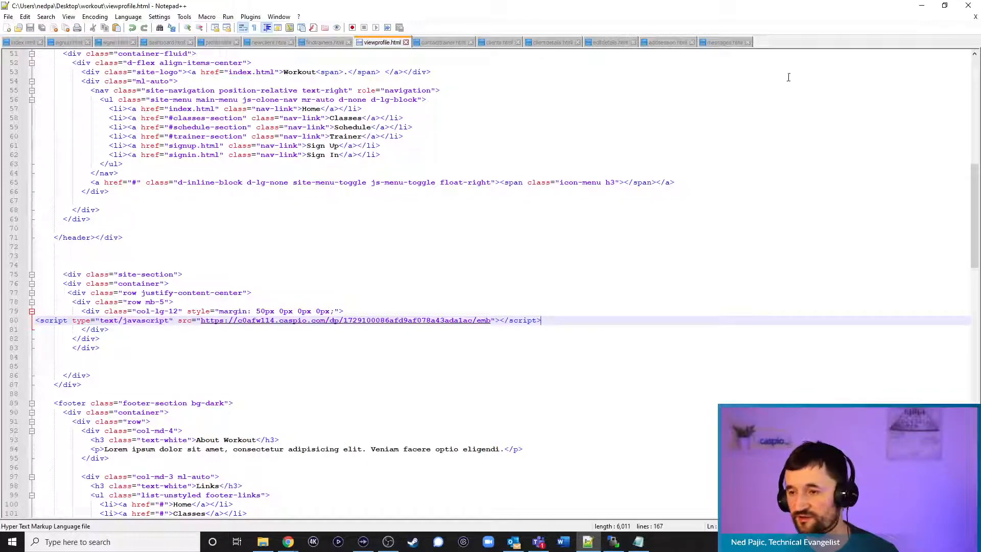
pyautogui.click(922, 6)
# Reload the Workout view-profile page, which returns a 404 error, then return to WinSCP
pyautogui.click(321, 11)
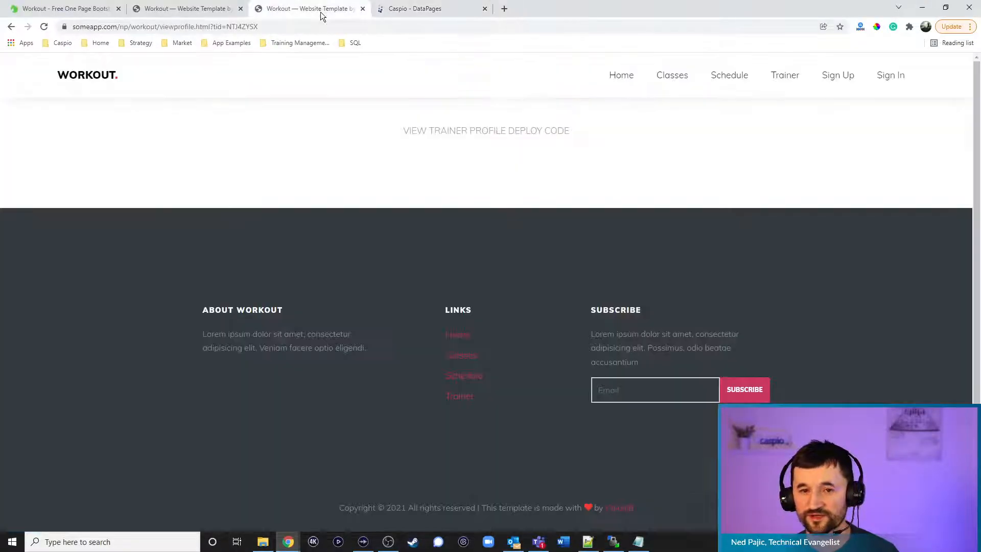
pyautogui.click(43, 27)
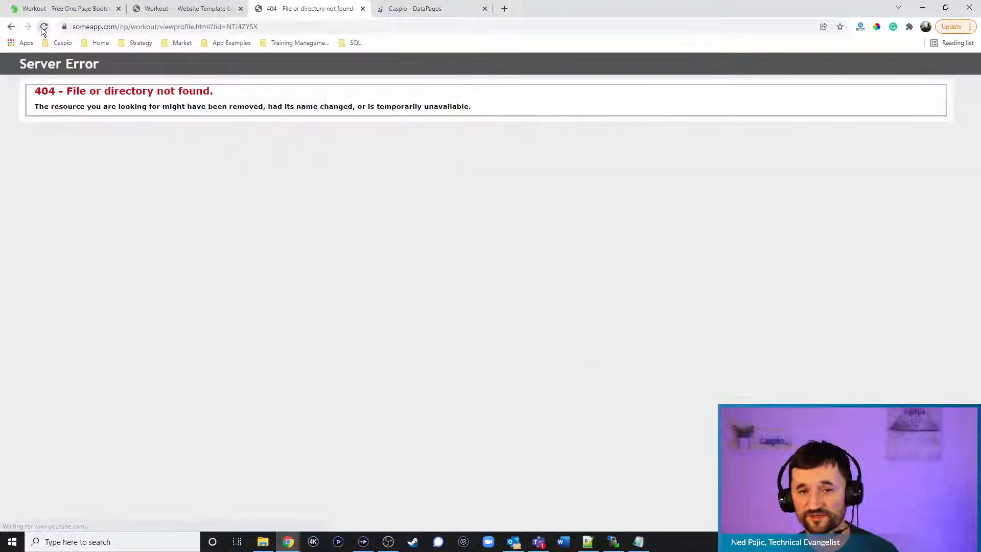
pyautogui.click(541, 543)
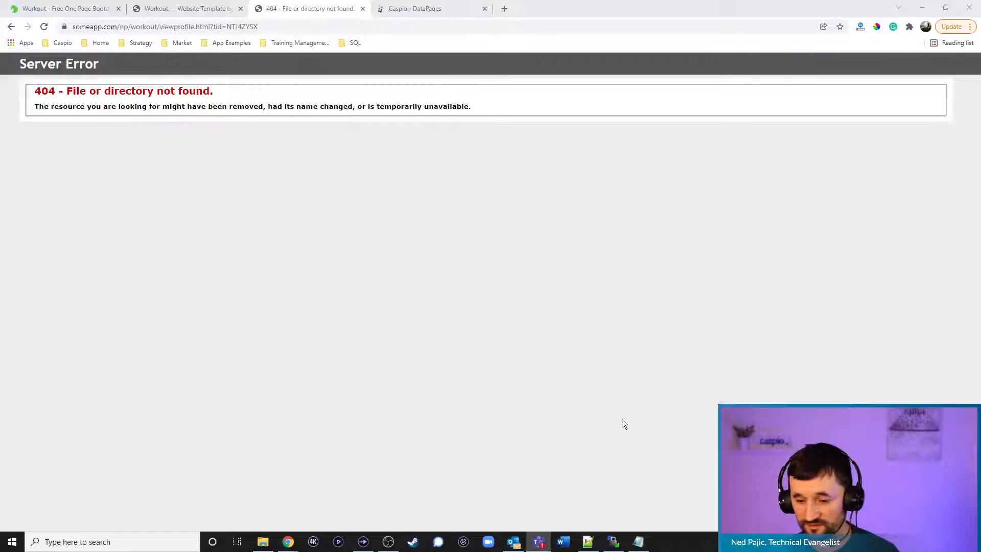
pyautogui.click(614, 542)
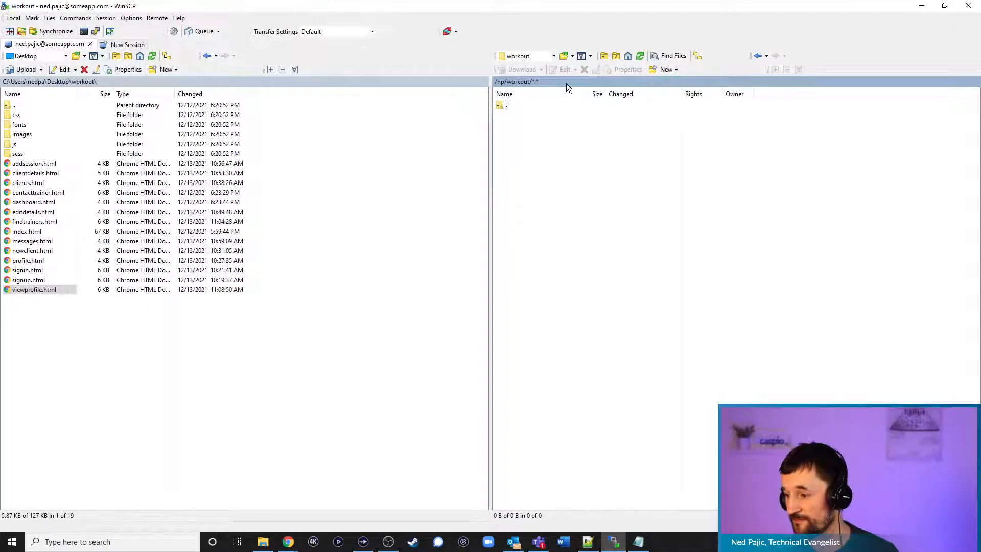
# Refresh the remote workout listing, dismiss the error, select local viewprofile.html, and minimize WinSCP
pyautogui.click(638, 55)
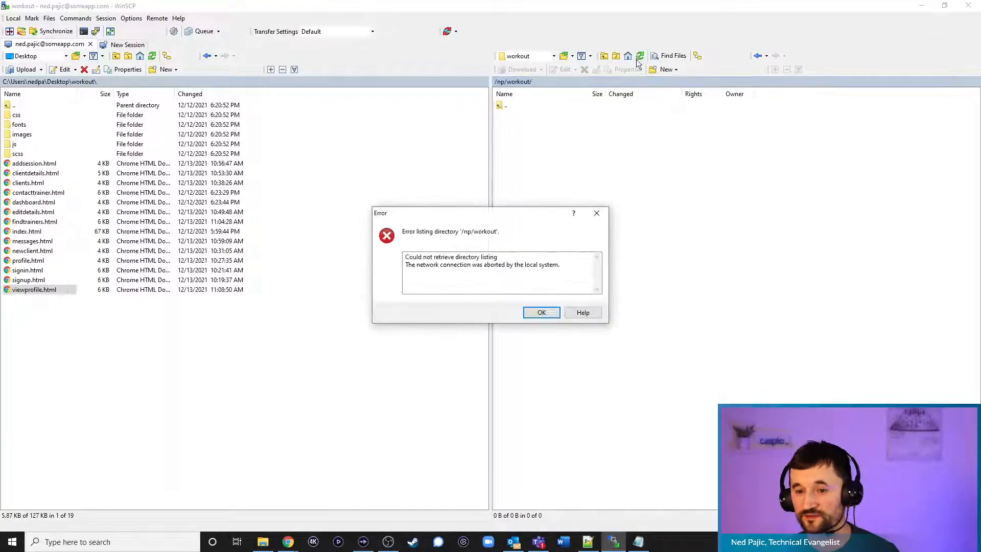
pyautogui.click(542, 313)
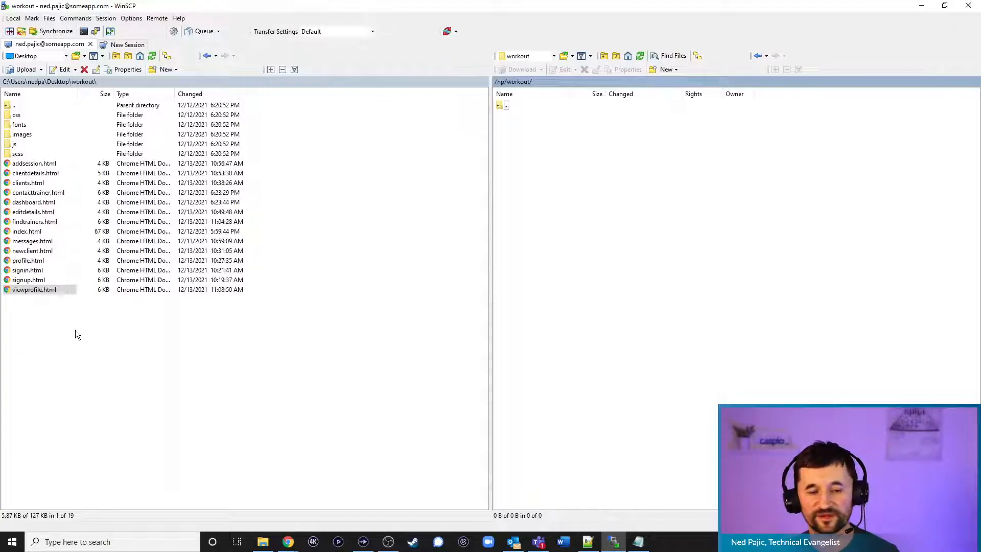
pyautogui.click(20, 290)
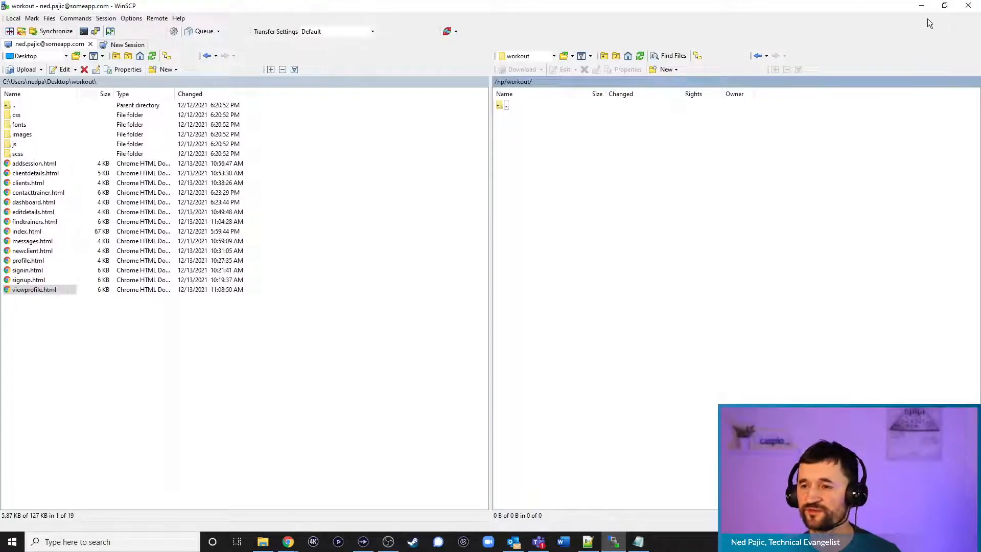
pyautogui.click(922, 7)
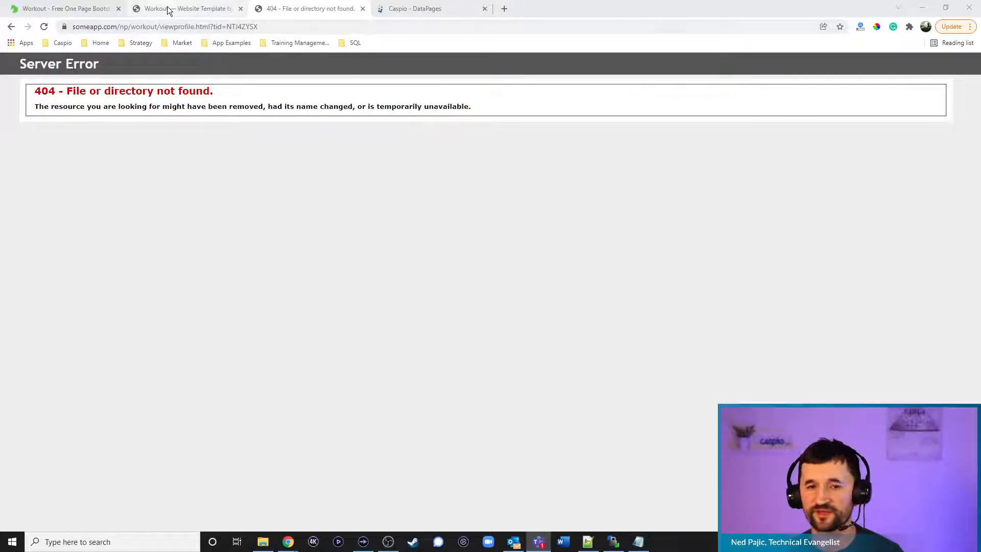
# Open the Health And Fitness Personal Trainer app's DataPages list and browse the Public folder
pyautogui.click(412, 10)
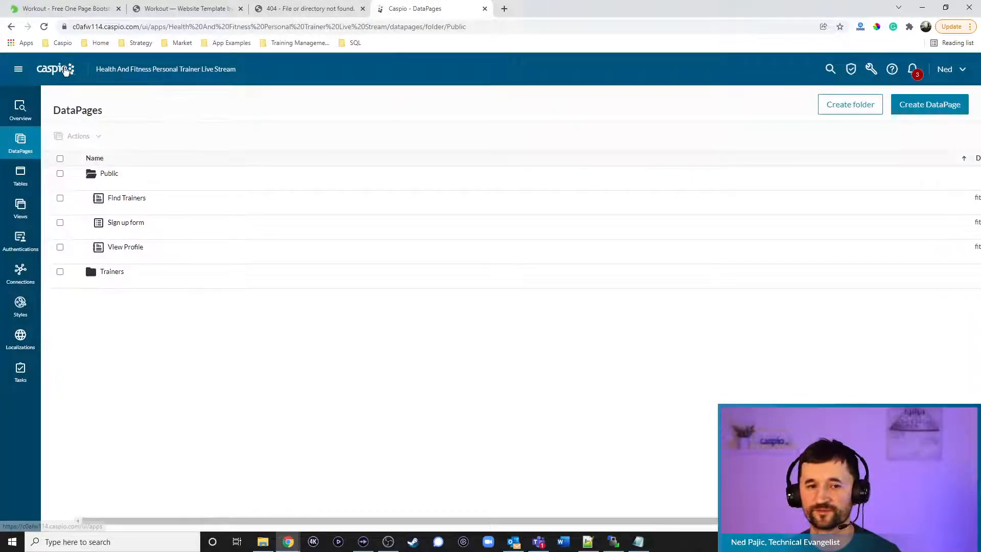
pyautogui.click(112, 81)
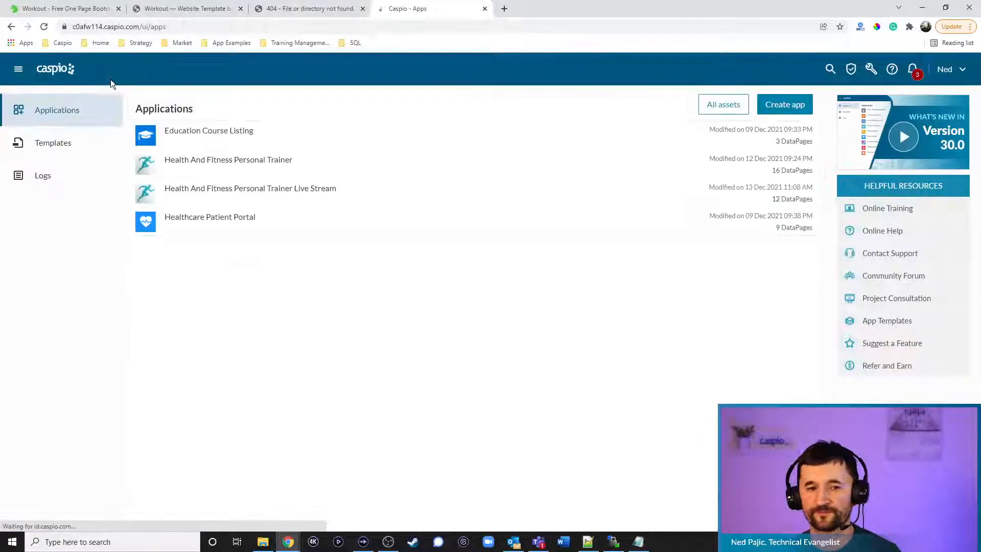
pyautogui.moveTo(207, 166)
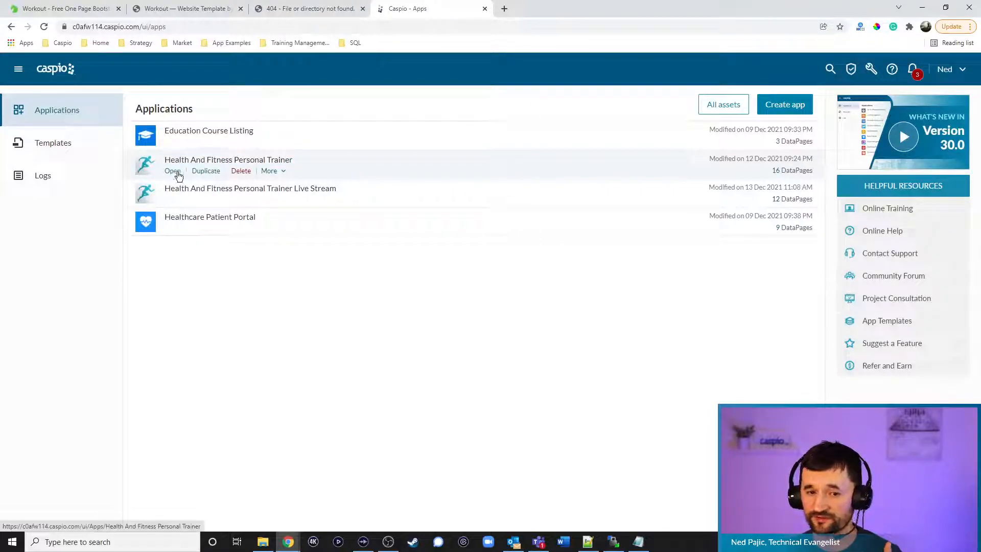
pyautogui.click(173, 171)
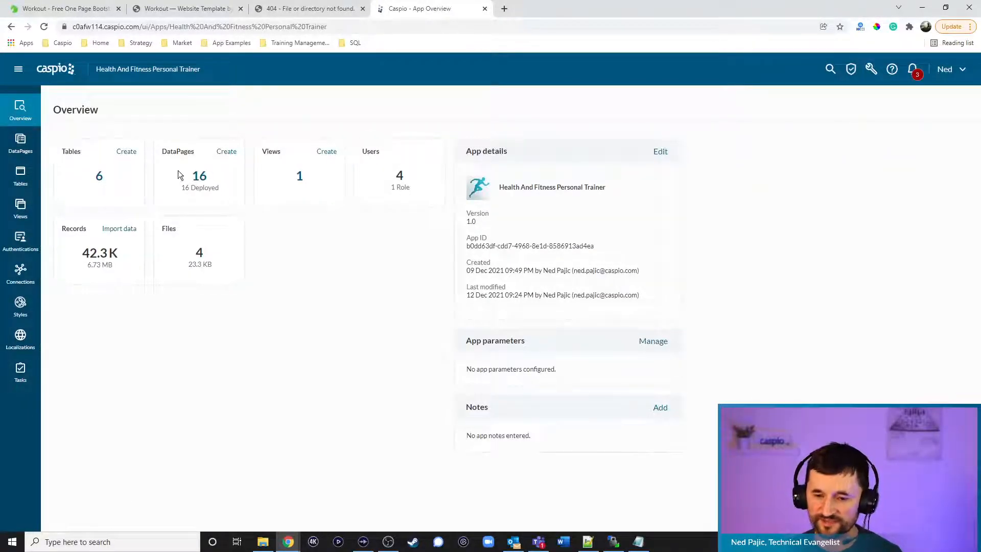
pyautogui.click(23, 144)
pyautogui.click(107, 185)
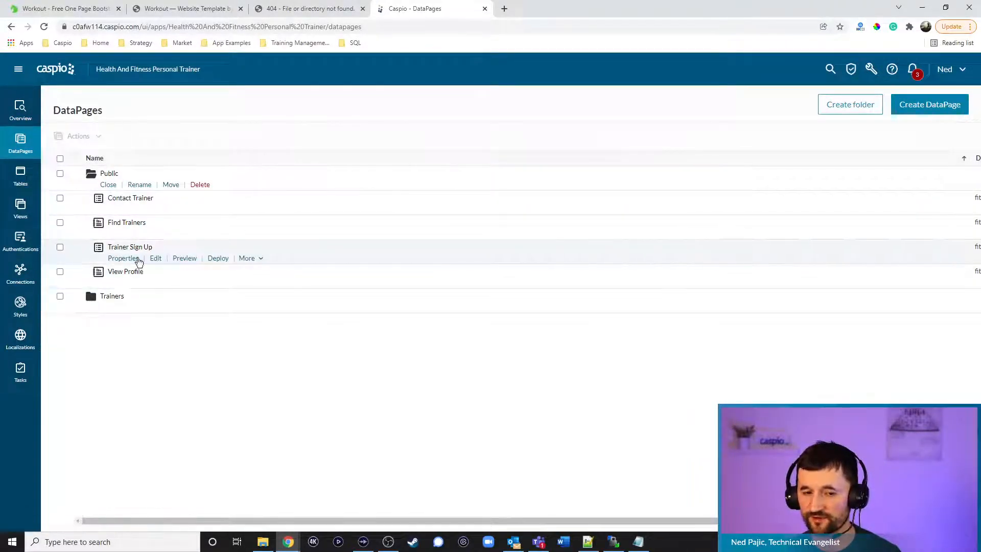
pyautogui.click(109, 185)
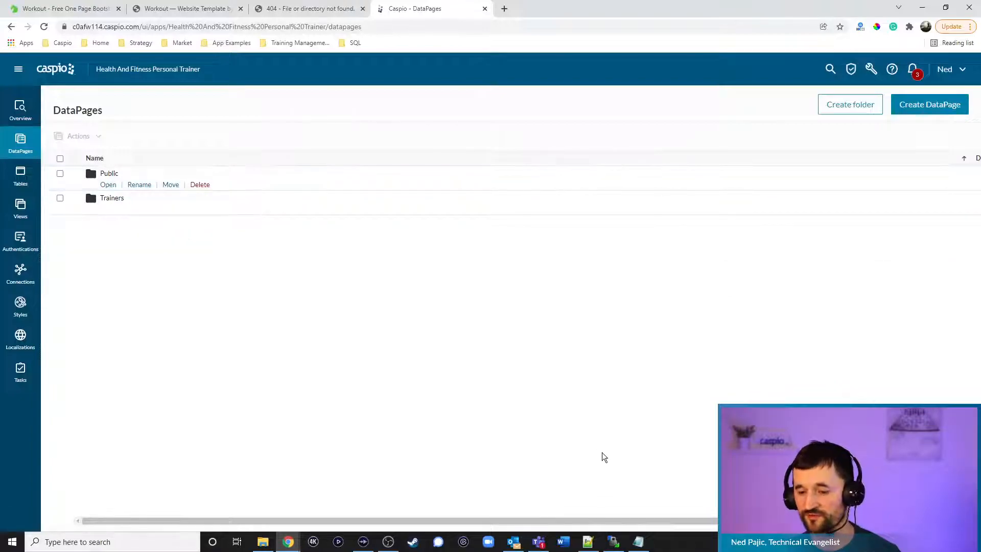
# Review the Fitness App Dashboard Boxes formula notes, then return to Caspio
pyautogui.click(639, 542)
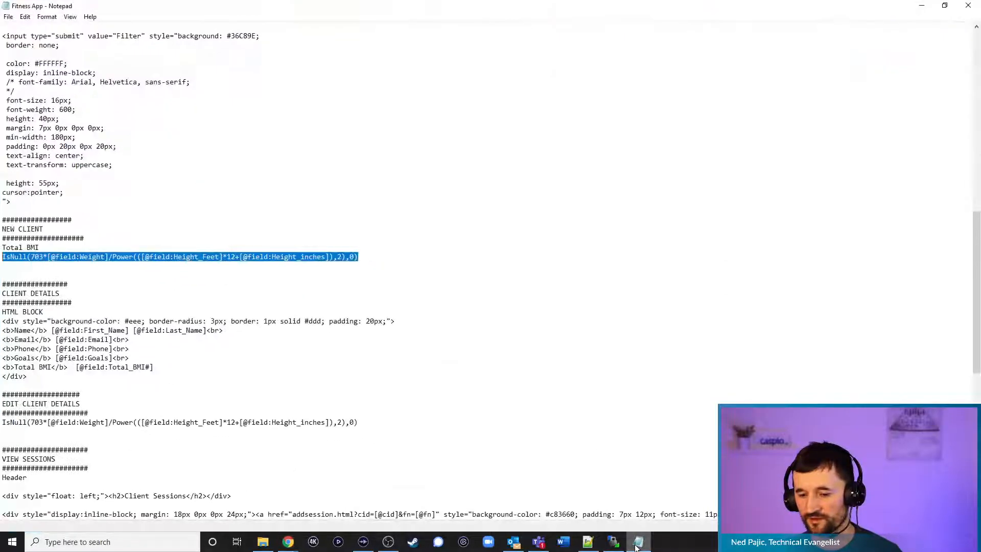
pyautogui.click(548, 261)
pyautogui.scroll(15, 548, 259)
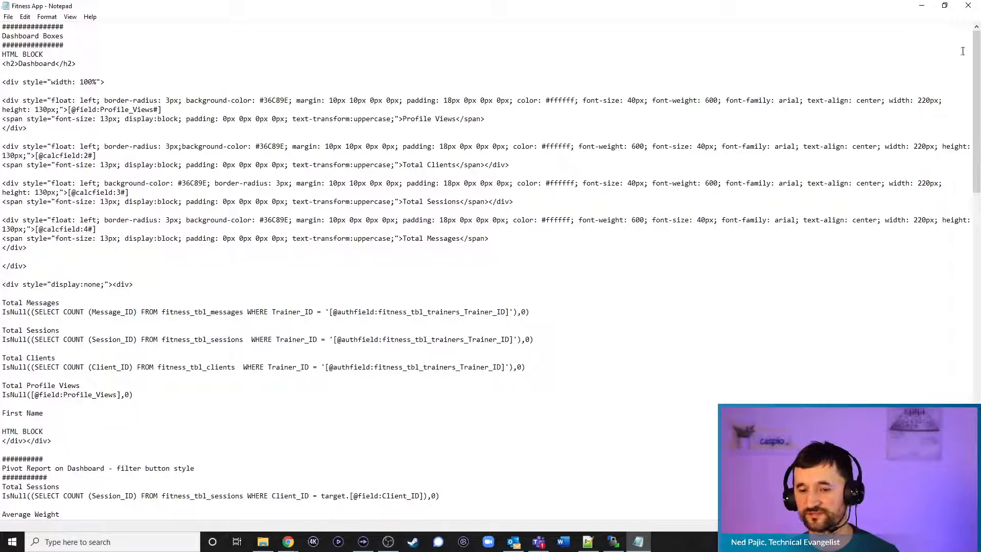
pyautogui.click(922, 7)
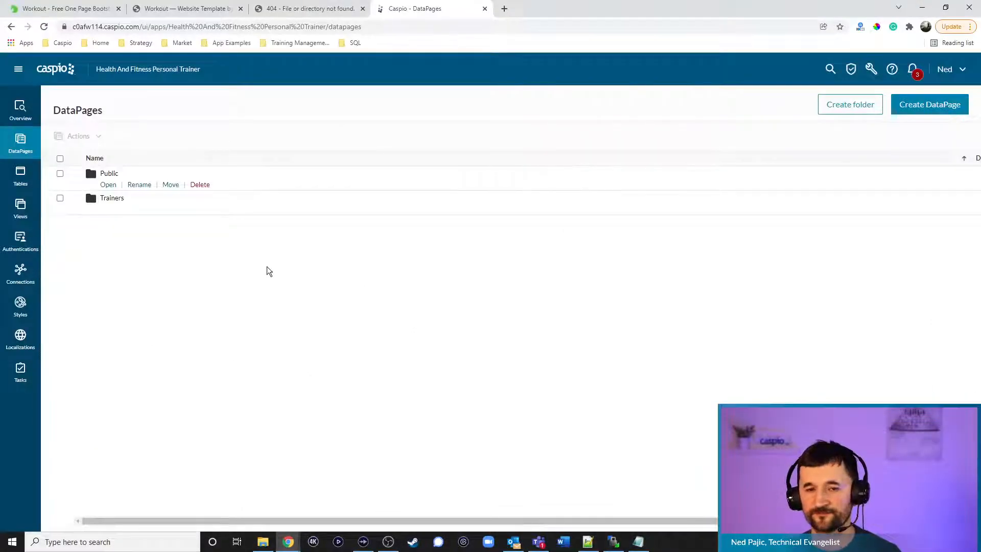
# Go from the Workout Send Message page to the trainer Dashboard, then bring WinSCP forward
pyautogui.click(193, 15)
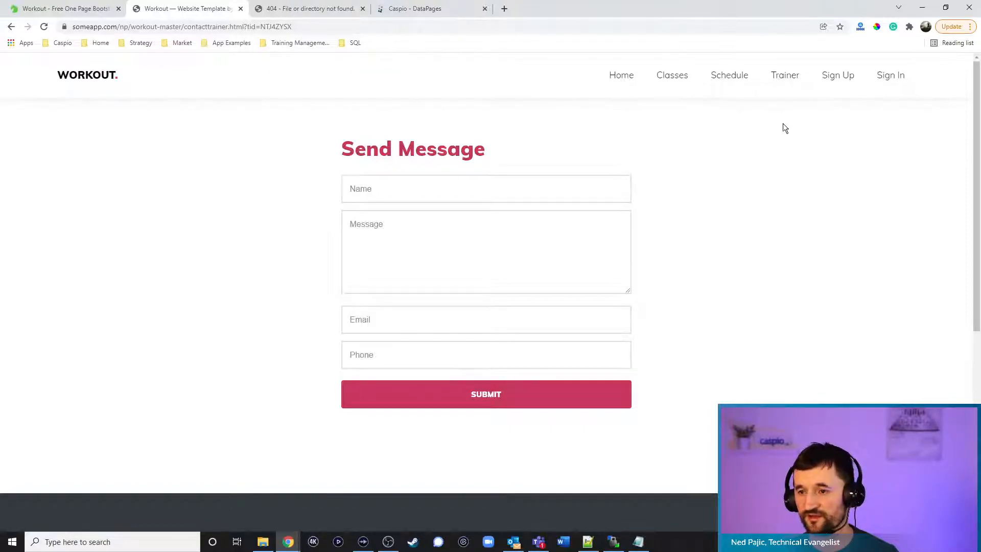
pyautogui.click(879, 78)
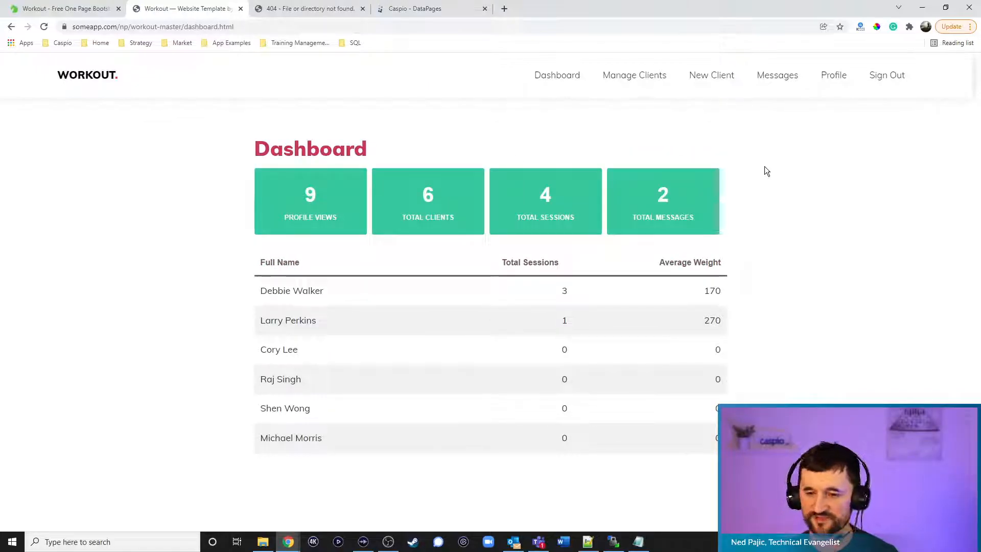
pyautogui.click(615, 543)
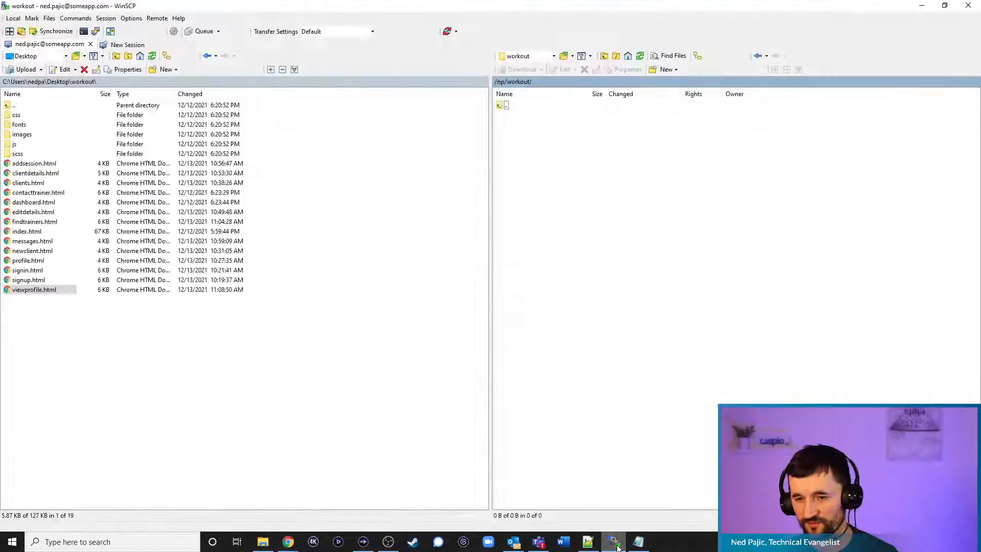
pyautogui.click(640, 60)
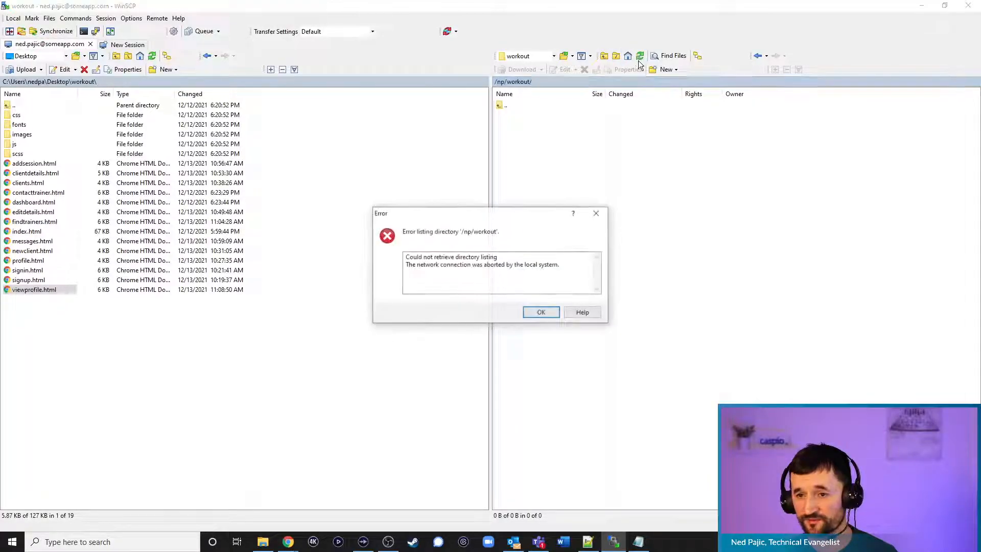
pyautogui.click(541, 312)
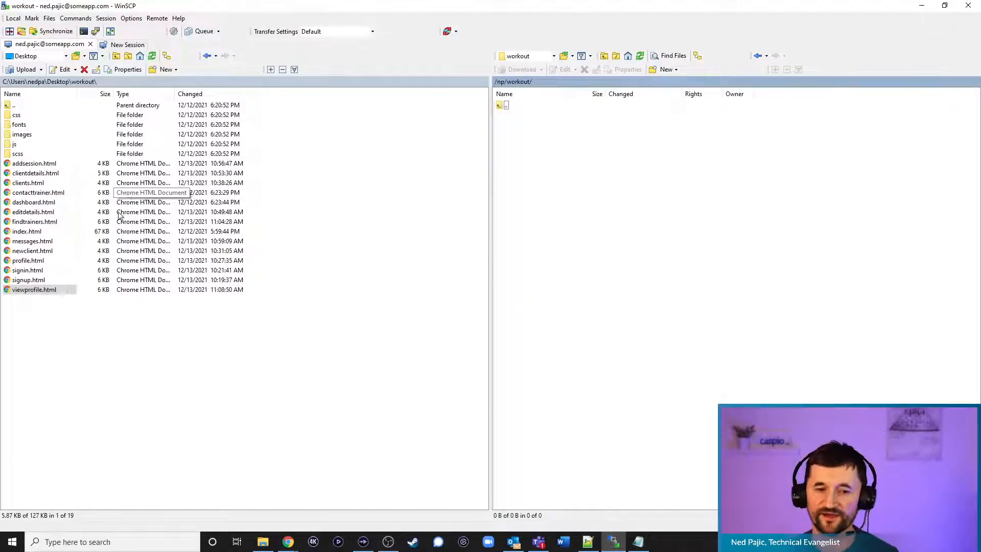
pyautogui.moveTo(50, 290); pyautogui.dragTo(713, 287)
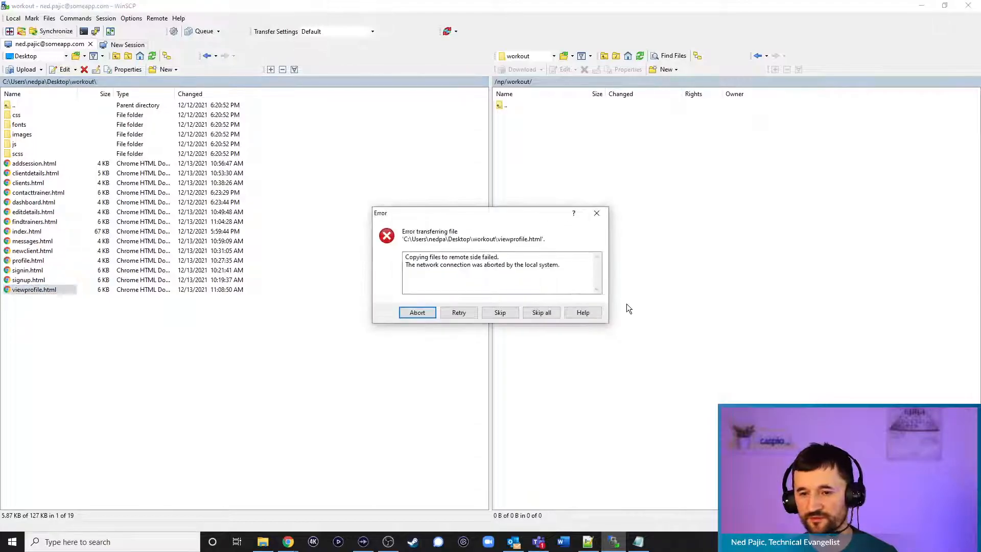
pyautogui.click(456, 311)
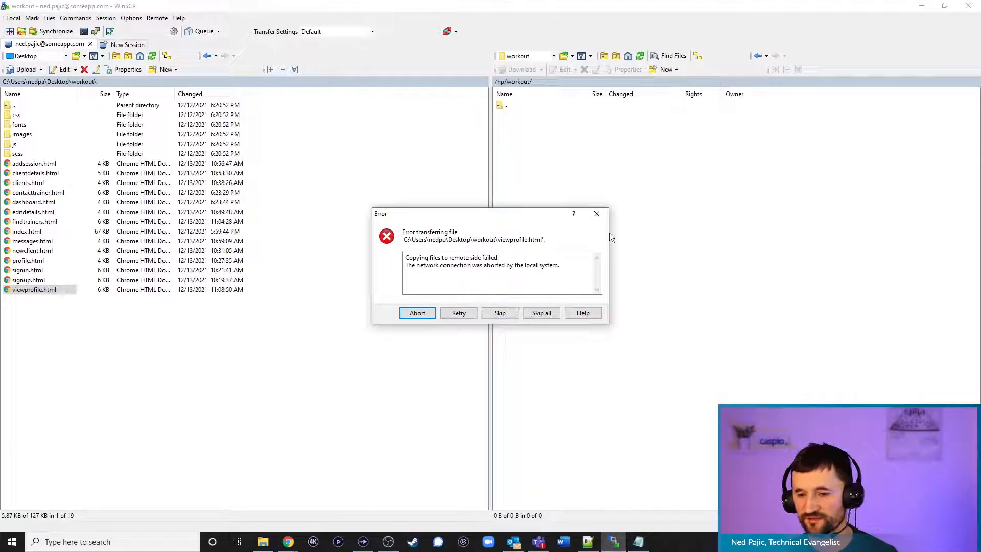
pyautogui.click(597, 214)
pyautogui.click(555, 317)
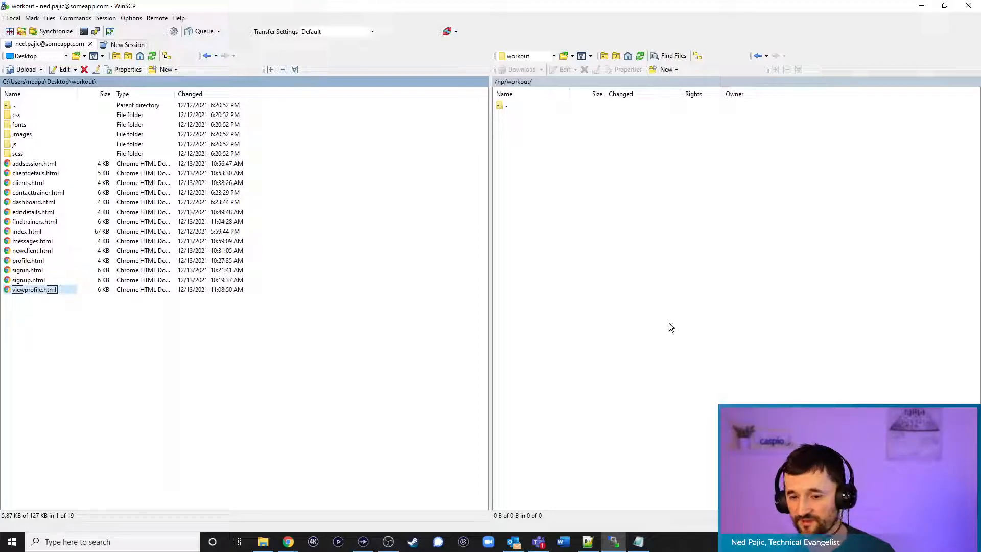
# Check line 75 of viewprofile.html in Notepad++, then view the Workout template page in Chrome
pyautogui.click(588, 541)
pyautogui.click(443, 275)
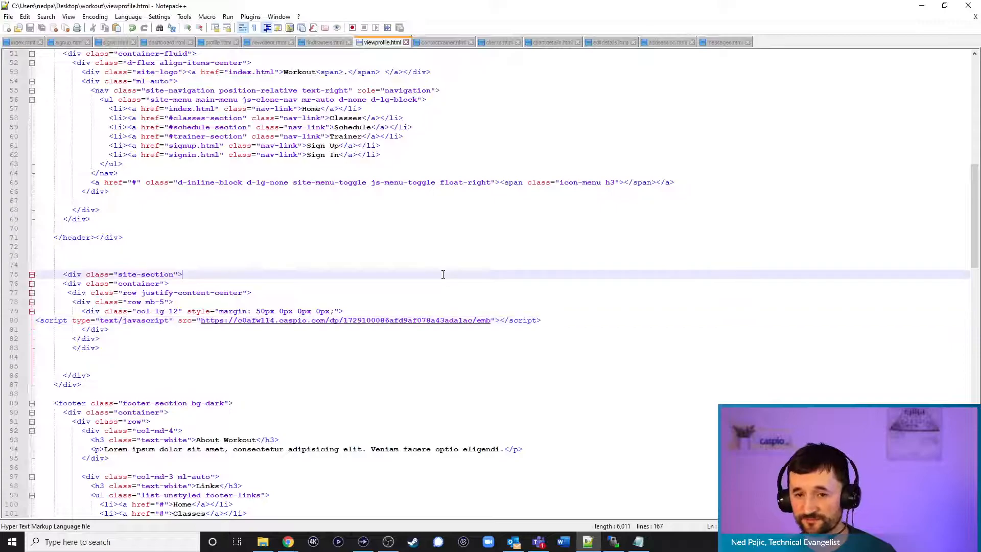
pyautogui.click(922, 6)
pyautogui.click(922, 6)
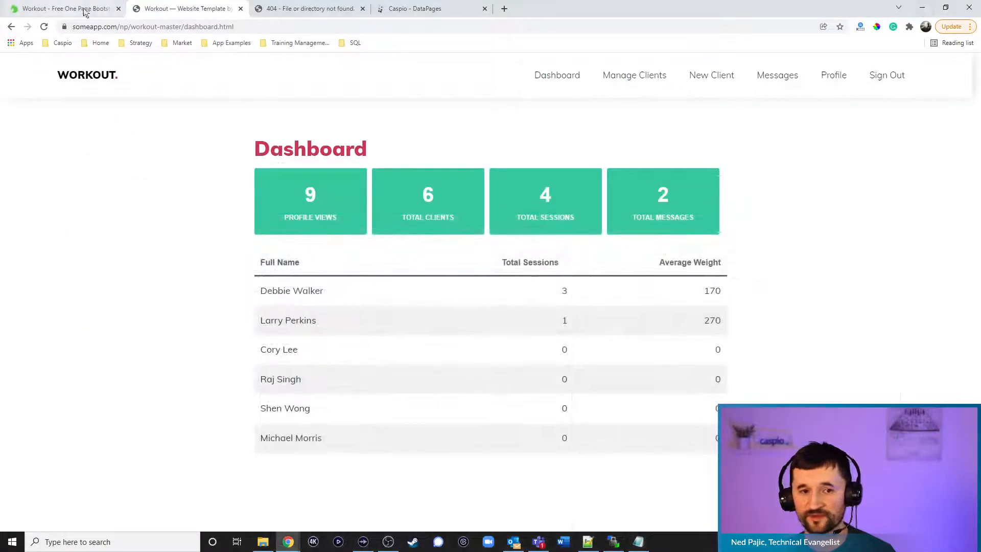
pyautogui.click(85, 11)
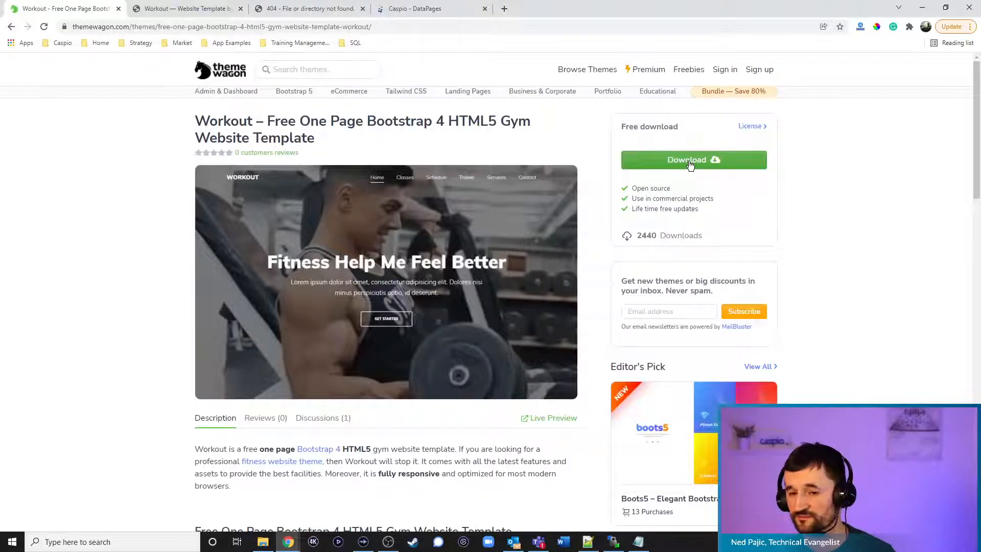
# Return to viewprofile.html, then dismiss WinSCP's directory listing error
pyautogui.click(588, 542)
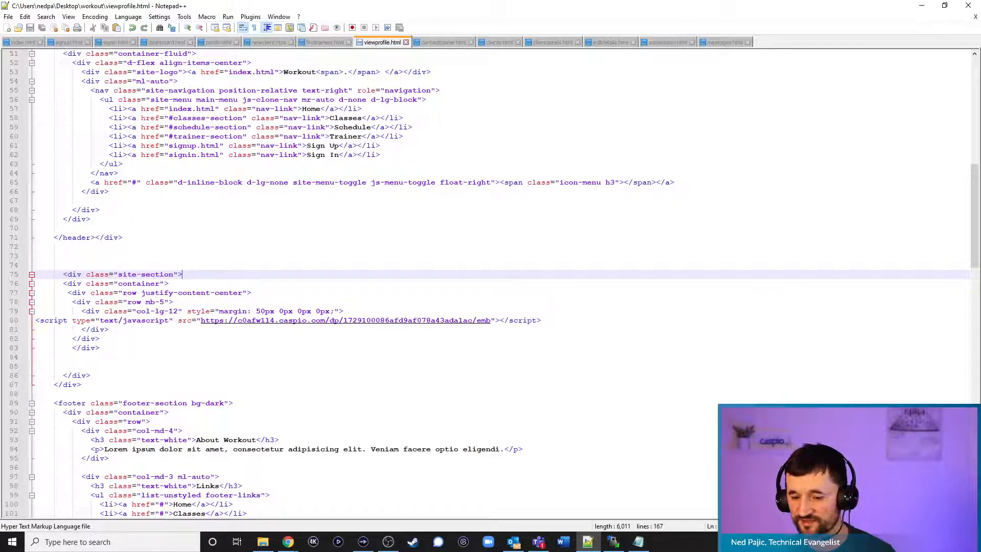
pyautogui.click(613, 542)
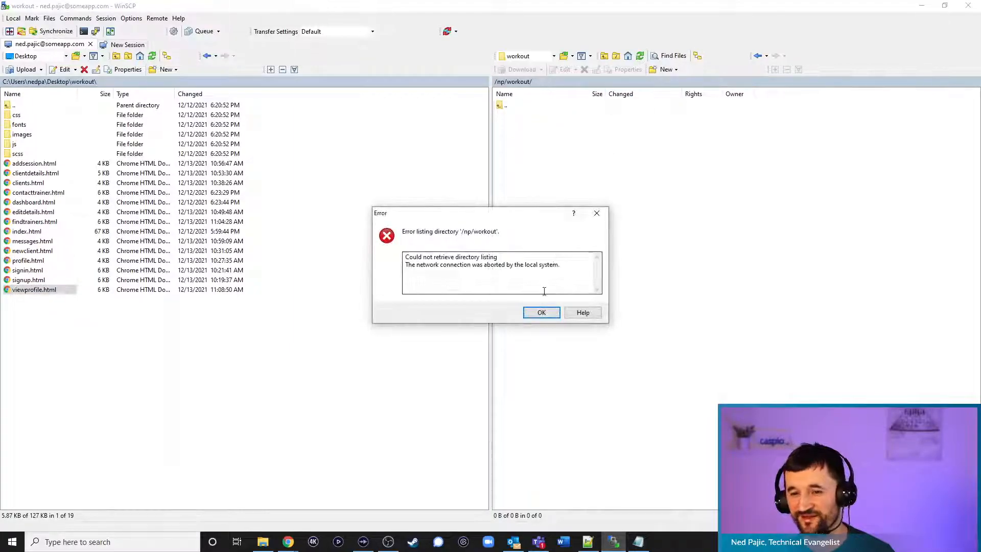
pyautogui.click(539, 311)
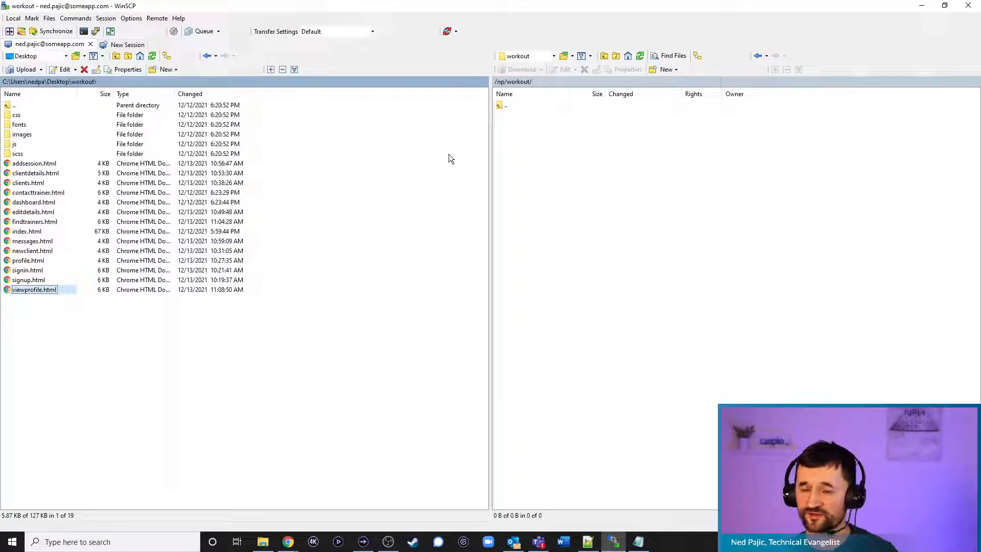
# Minimize WinSCP and Notepad++, open a new Chrome tab and show the App Examples bookmarks
pyautogui.click(921, 7)
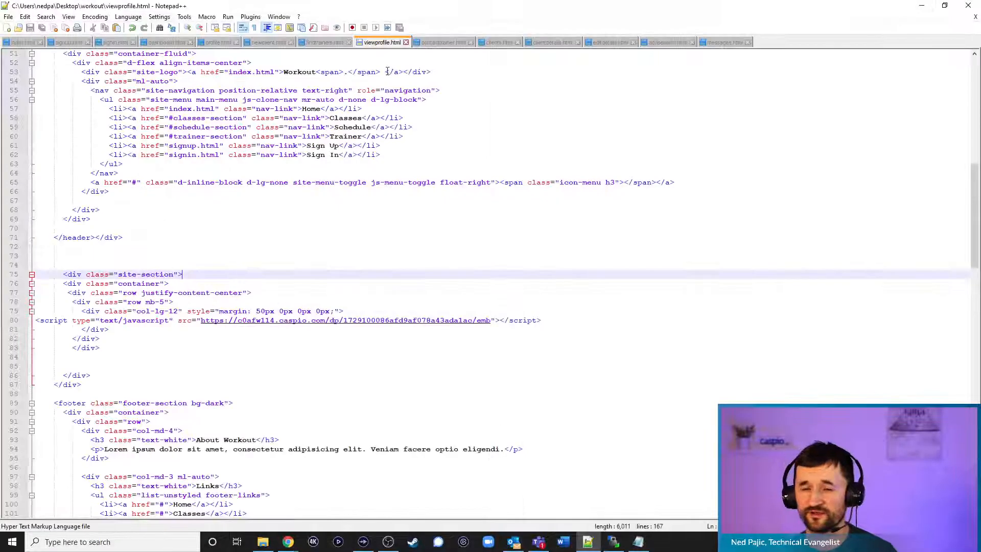
pyautogui.click(918, 9)
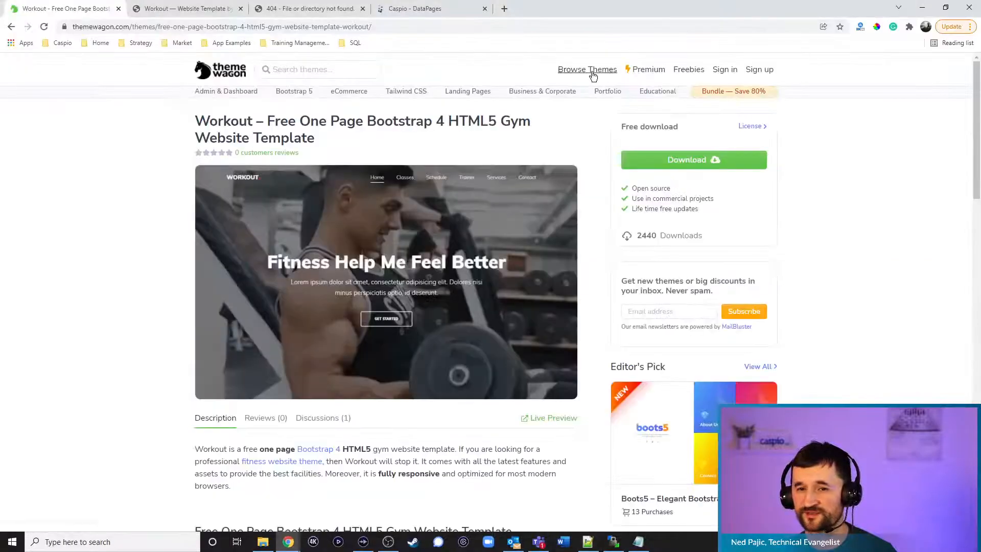
pyautogui.click(503, 8)
pyautogui.click(229, 44)
# Open the Healthcare Patient Portal example and log in with the saved patient account
pyautogui.moveTo(244, 82)
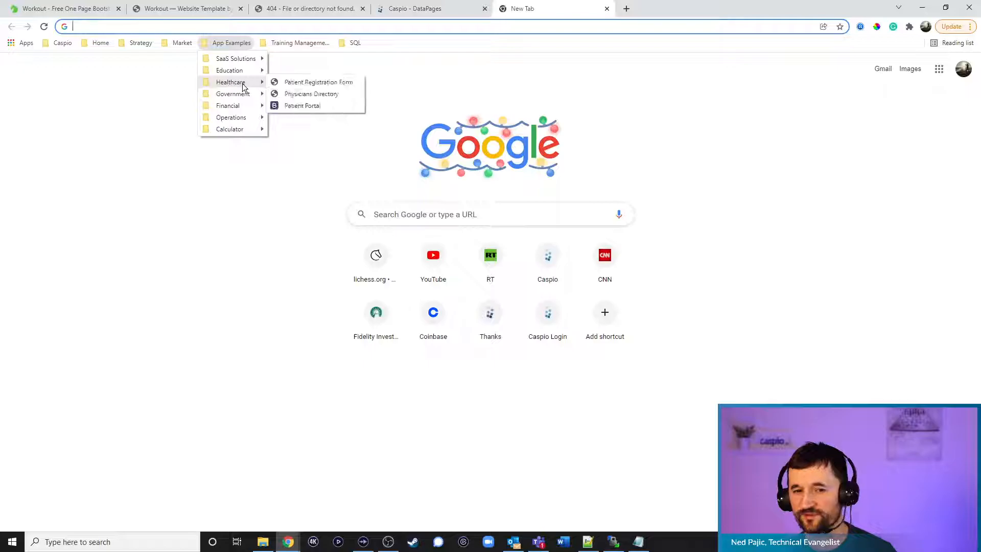
pyautogui.click(309, 102)
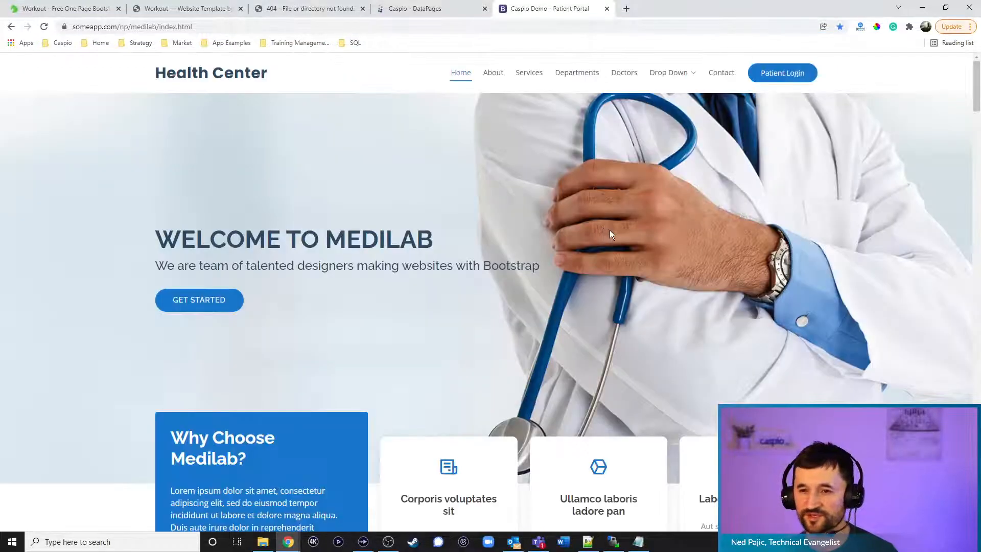
pyautogui.click(790, 82)
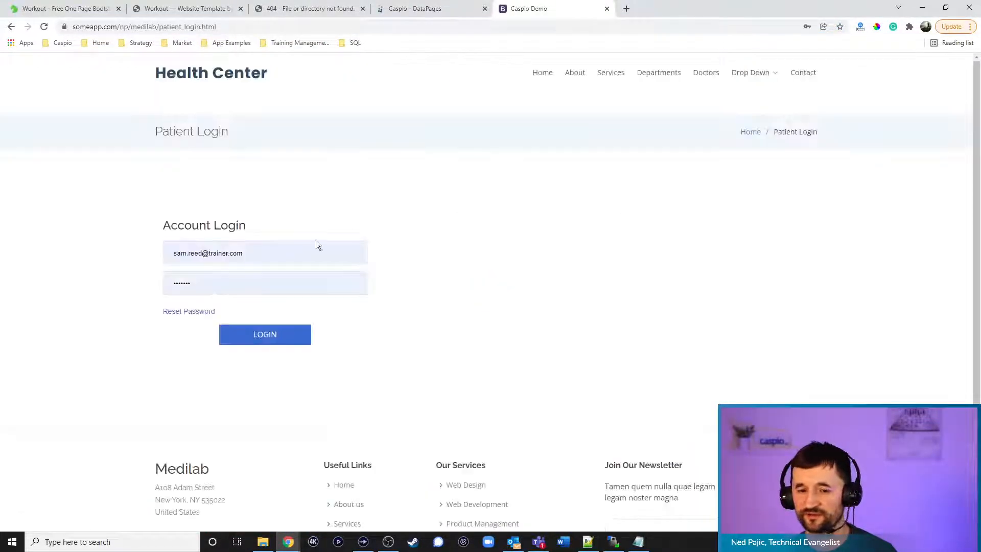
pyautogui.click(235, 253)
pyautogui.hotkey('ctrl', 'a')
pyautogui.write('john')
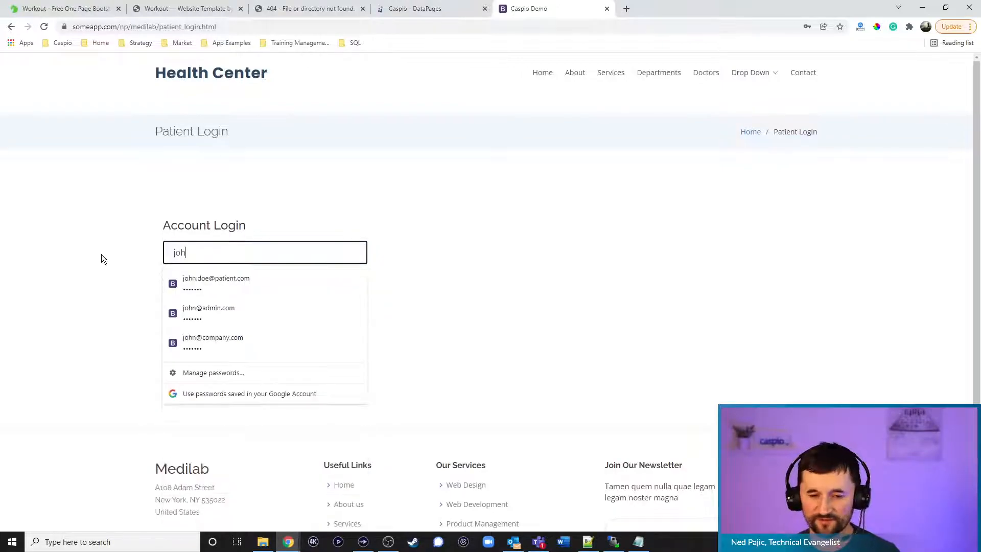
pyautogui.click(233, 280)
pyautogui.click(254, 337)
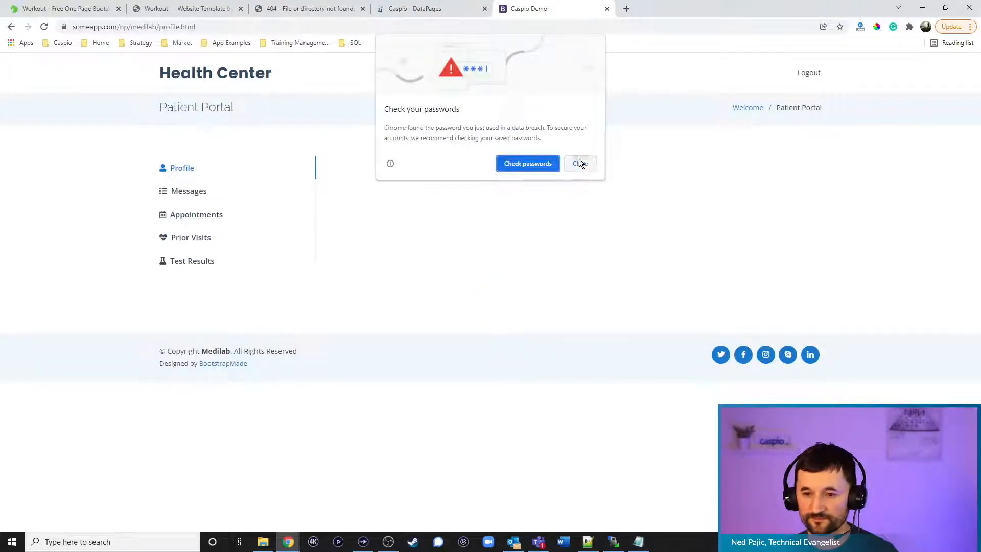
pyautogui.click(579, 162)
pyautogui.click(44, 26)
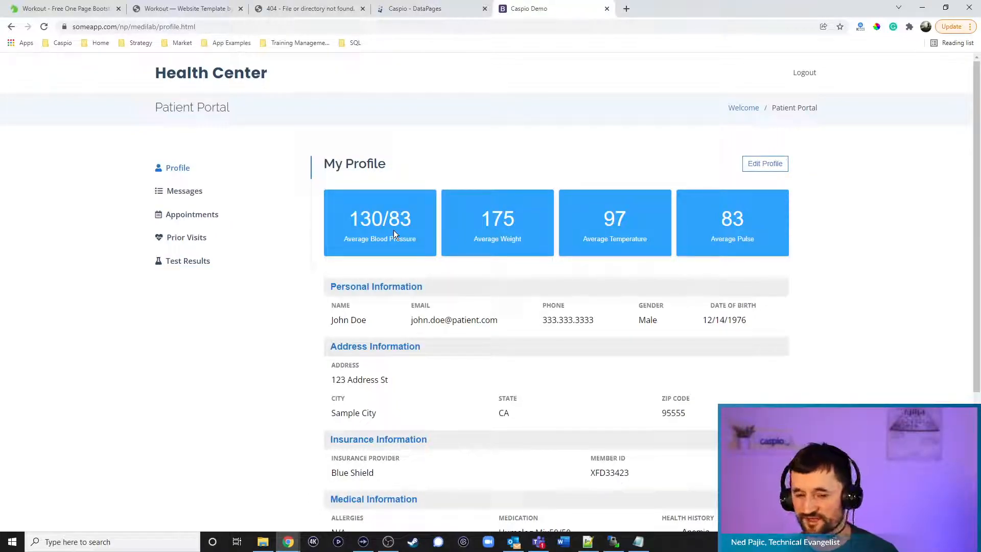
# Tour the patient's profile, messages, appointments, prior visits and test results pages
pyautogui.click(777, 169)
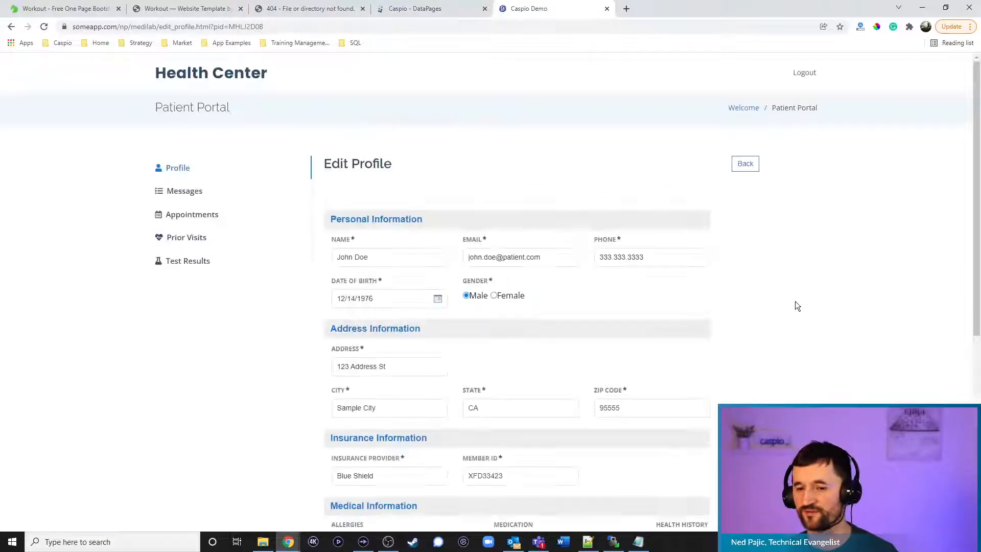
pyautogui.click(198, 190)
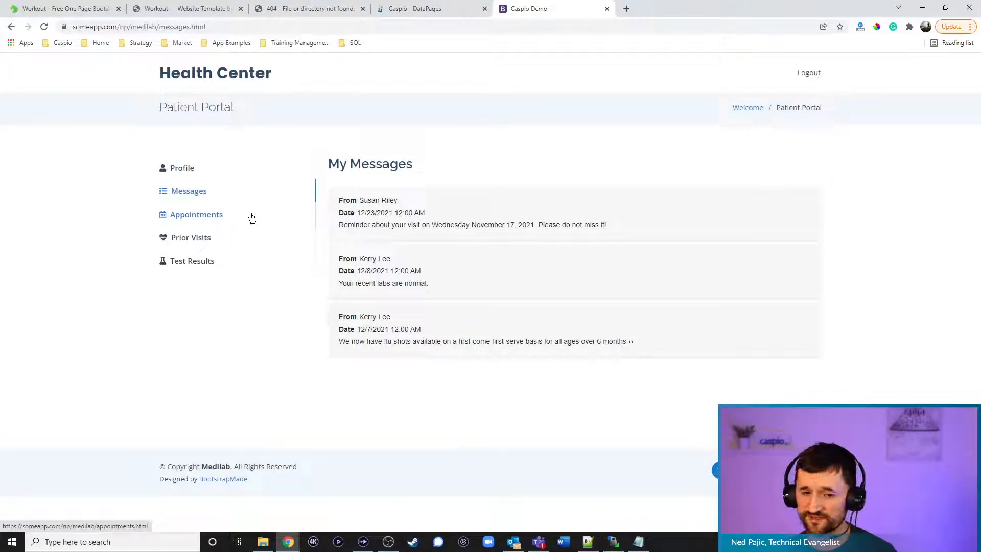
pyautogui.click(200, 217)
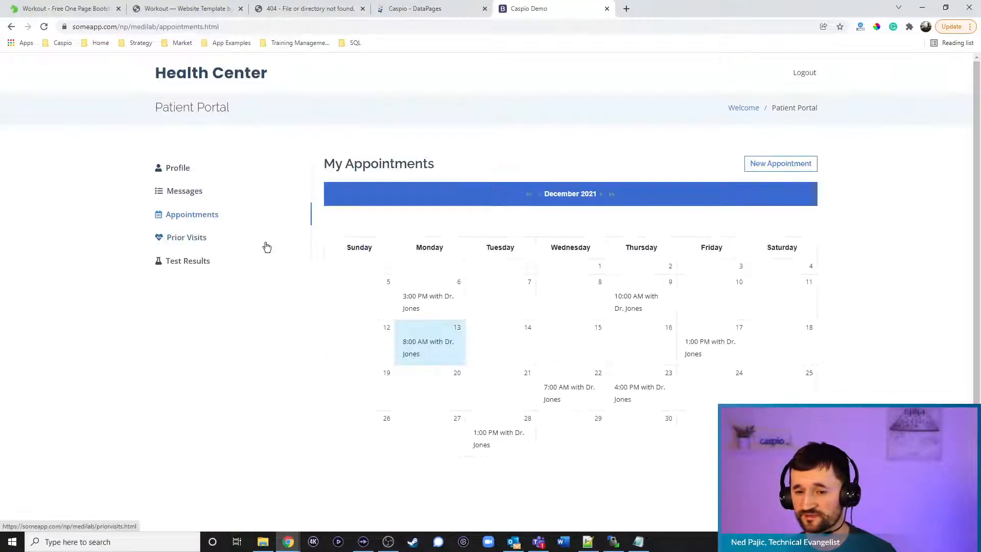
pyautogui.click(199, 238)
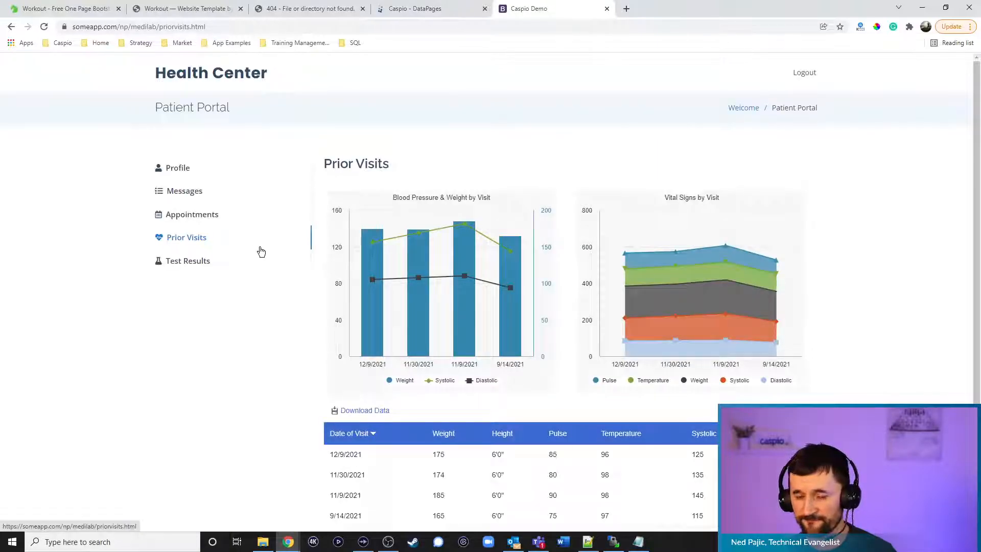
pyautogui.click(204, 265)
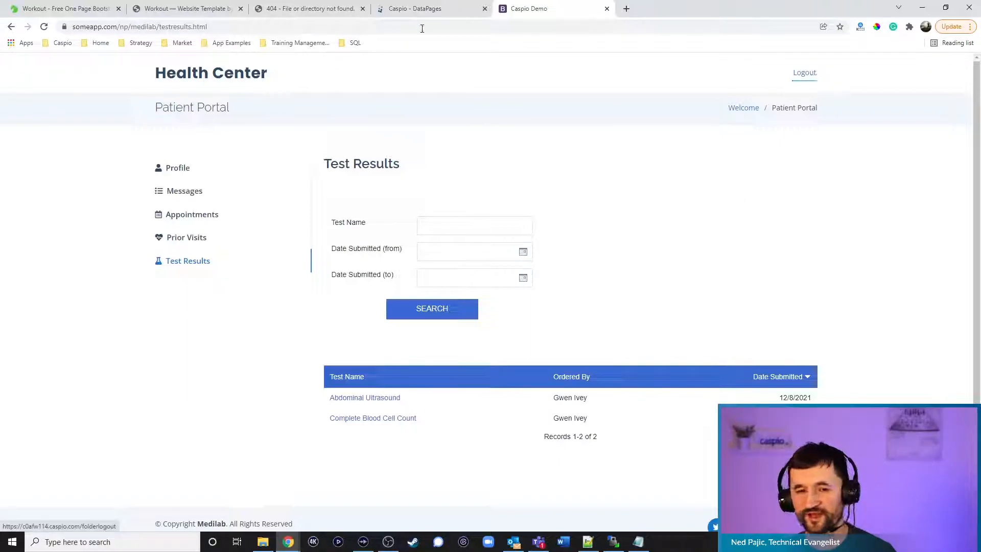
pyautogui.click(323, 9)
# Close the 404 tab, then refresh WinSCP's remote listing and dismiss the error
pyautogui.click(362, 8)
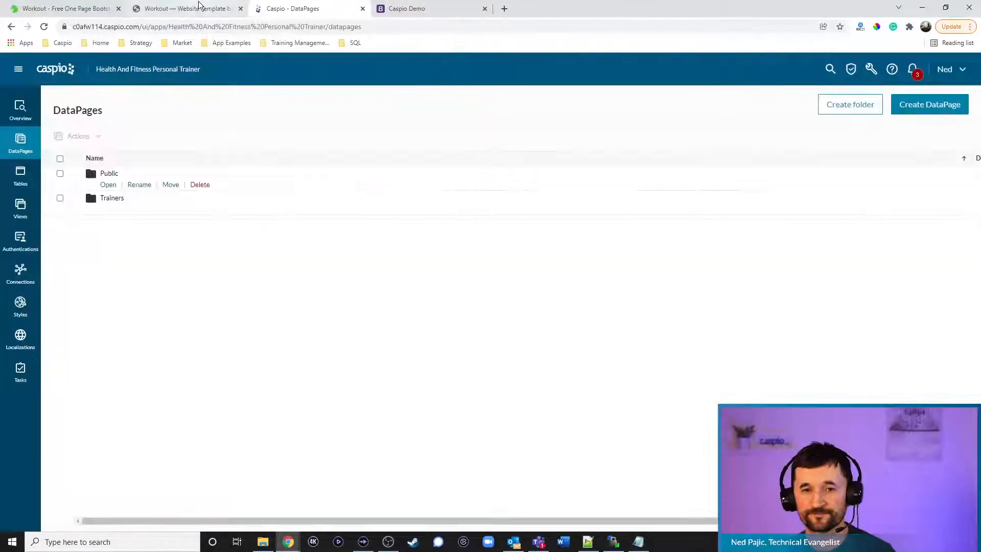
pyautogui.click(189, 8)
pyautogui.click(618, 545)
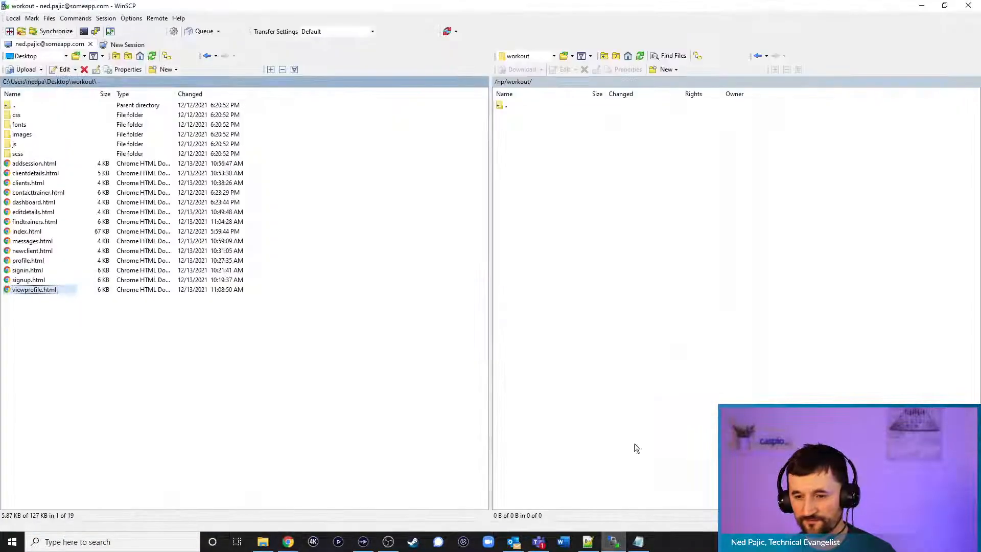
pyautogui.click(642, 57)
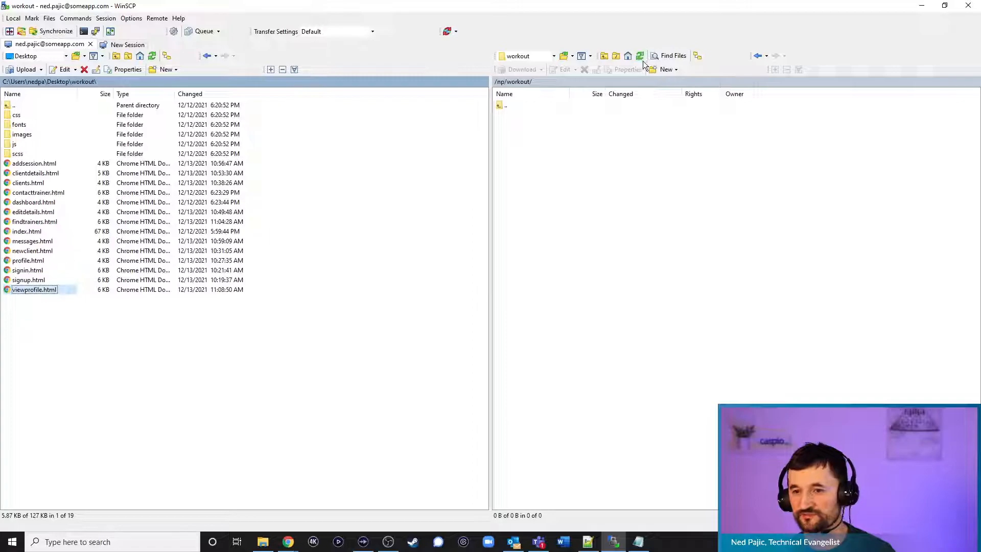
pyautogui.click(545, 311)
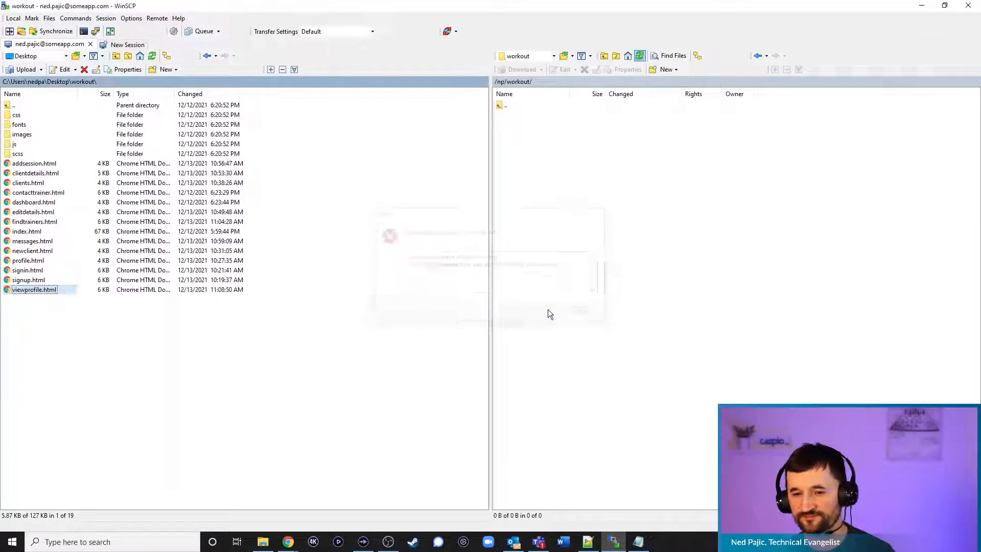
# Quit WinSCP and relaunch it from Windows search, closing the 5.19.5 upgrade page
pyautogui.click(969, 6)
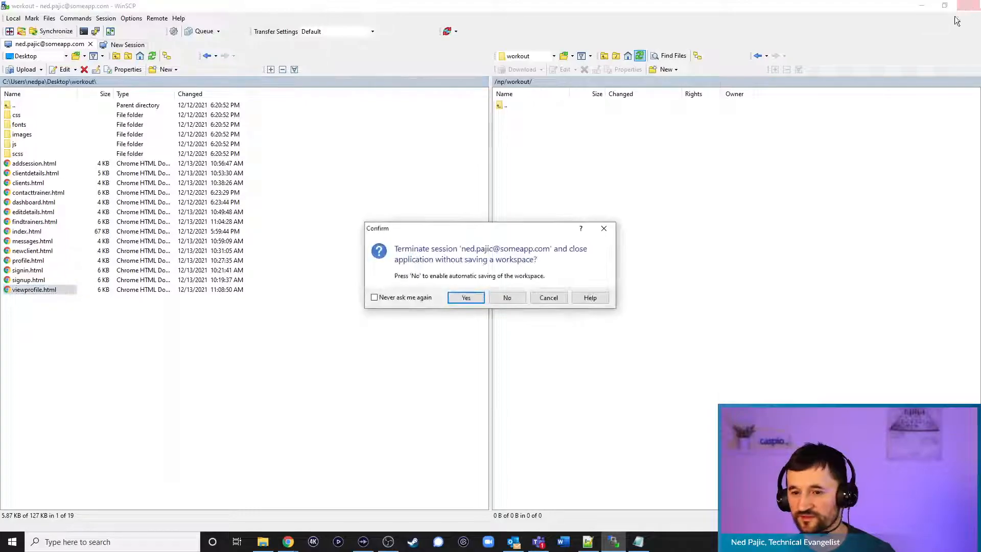
pyautogui.click(466, 298)
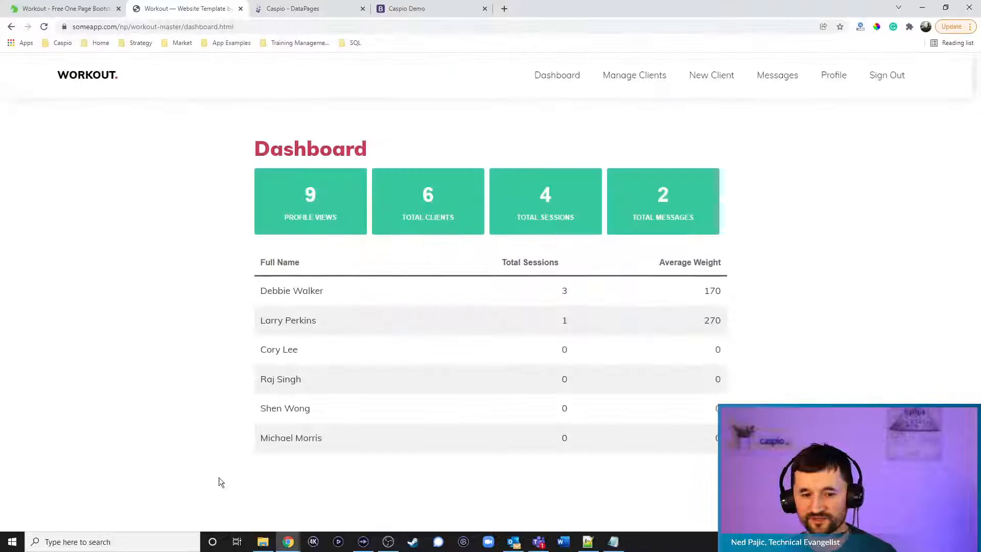
pyautogui.click(81, 540)
pyautogui.write('win')
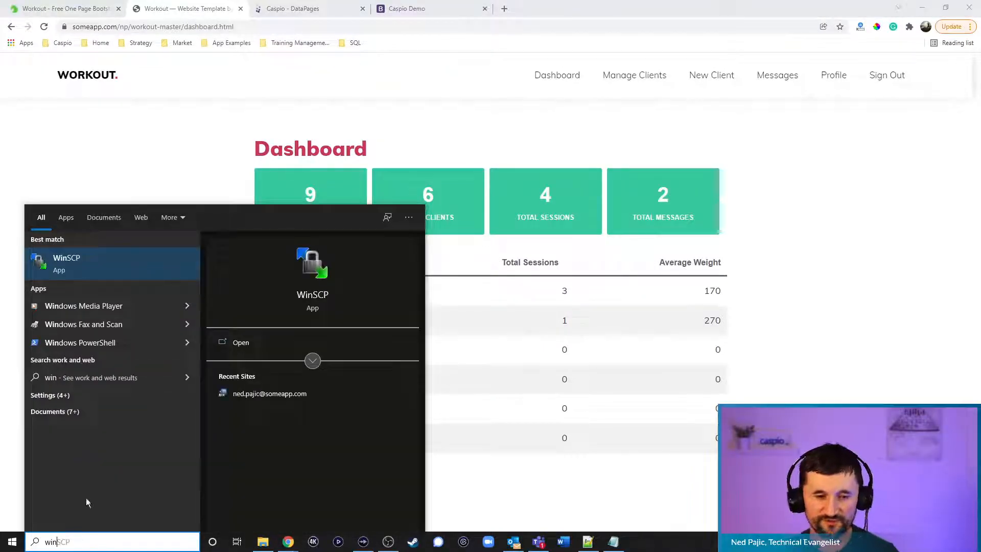
pyautogui.click(78, 275)
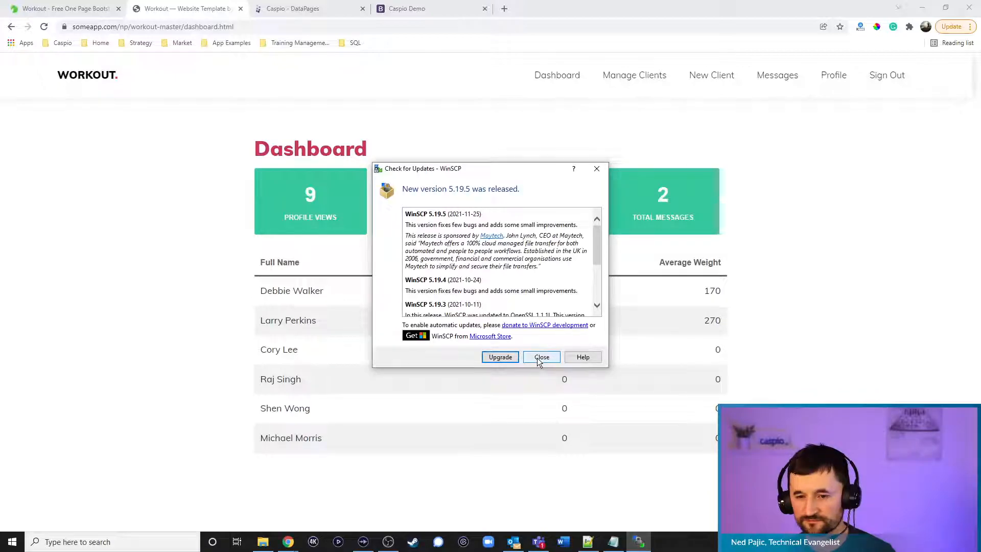
pyautogui.click(504, 357)
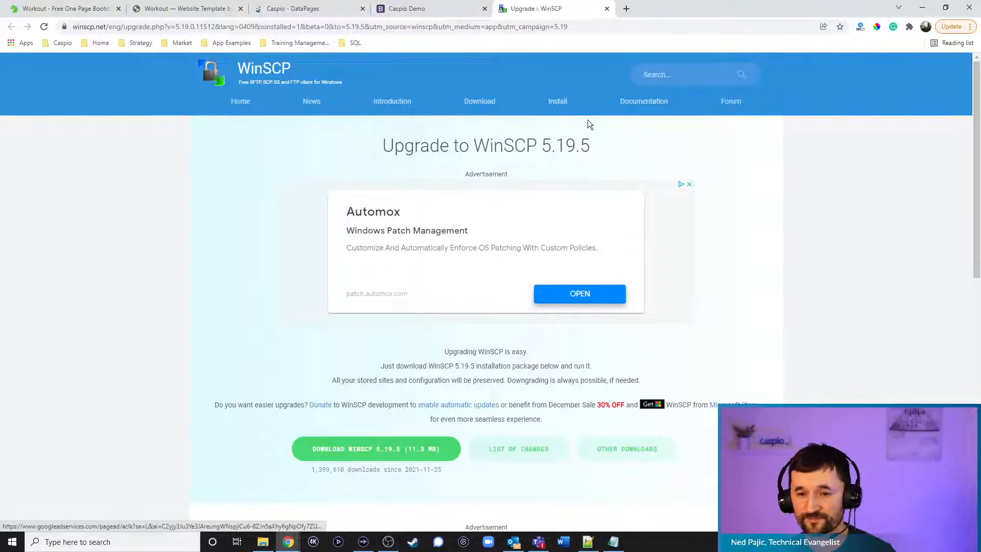
pyautogui.click(607, 9)
pyautogui.click(79, 542)
pyautogui.write('win')
pyautogui.click(90, 258)
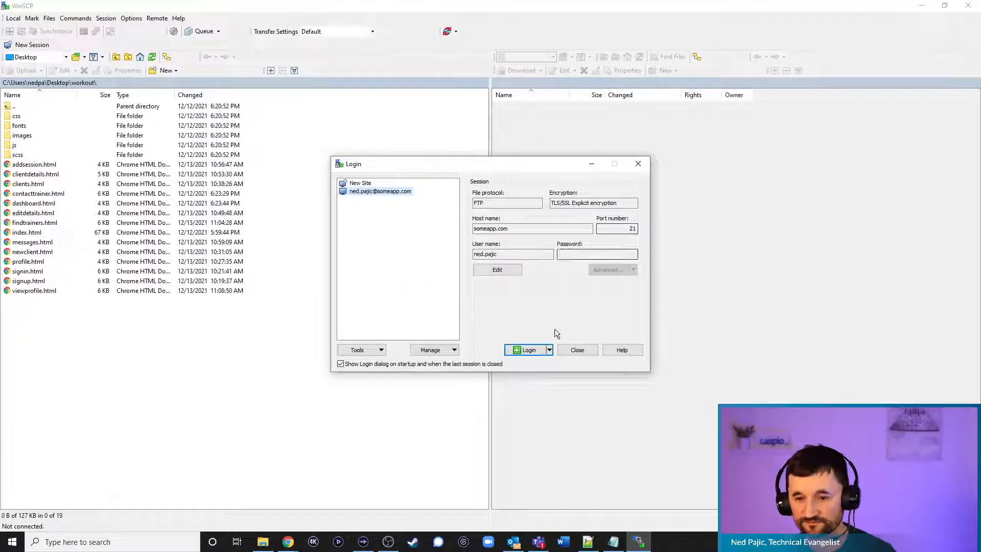
# Log back in to the saved FTP site and upload viewprofile.html into remote /np/workout/
pyautogui.click(527, 347)
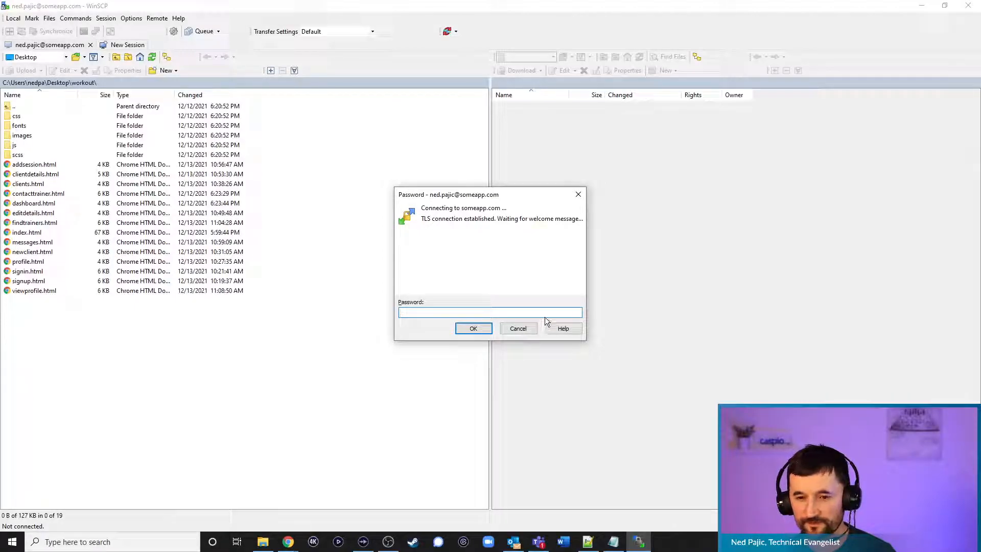
pyautogui.click(262, 543)
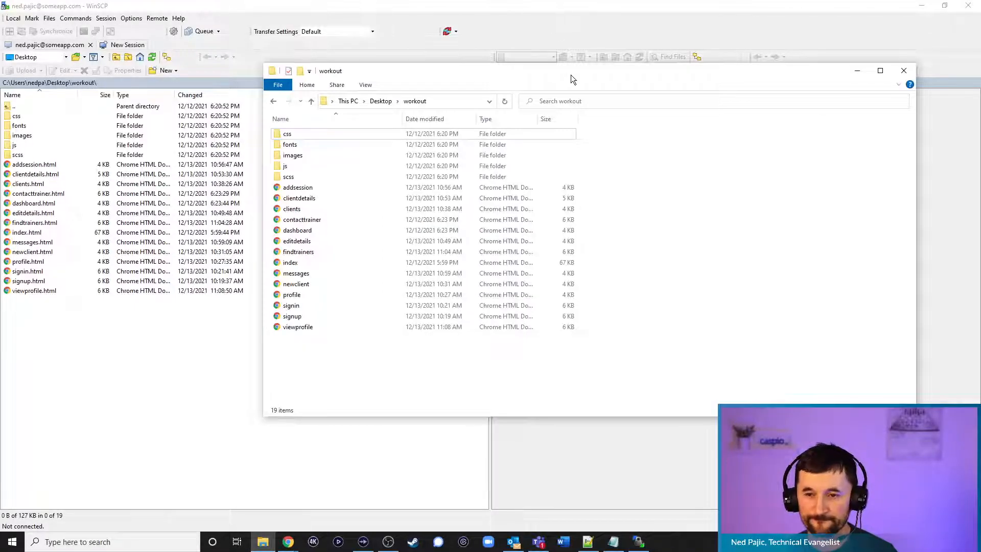
pyautogui.moveTo(571, 75); pyautogui.dragTo(0, 97)
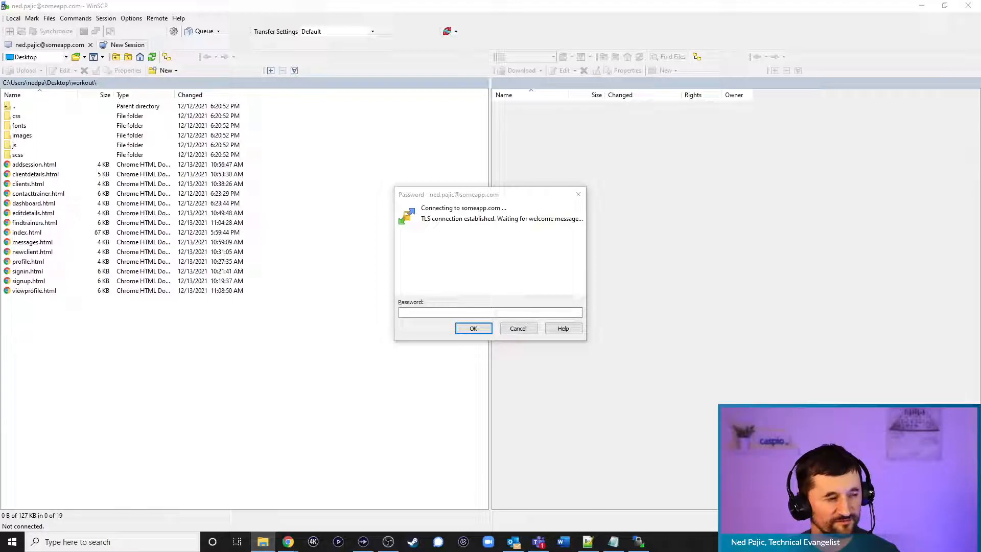
pyautogui.click(449, 313)
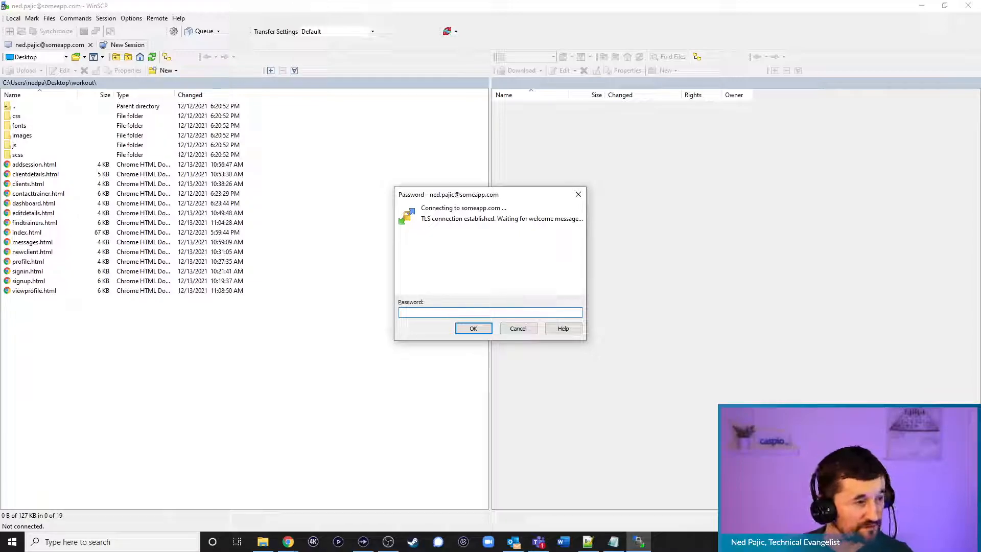
pyautogui.hotkey('alt', 'Tab')
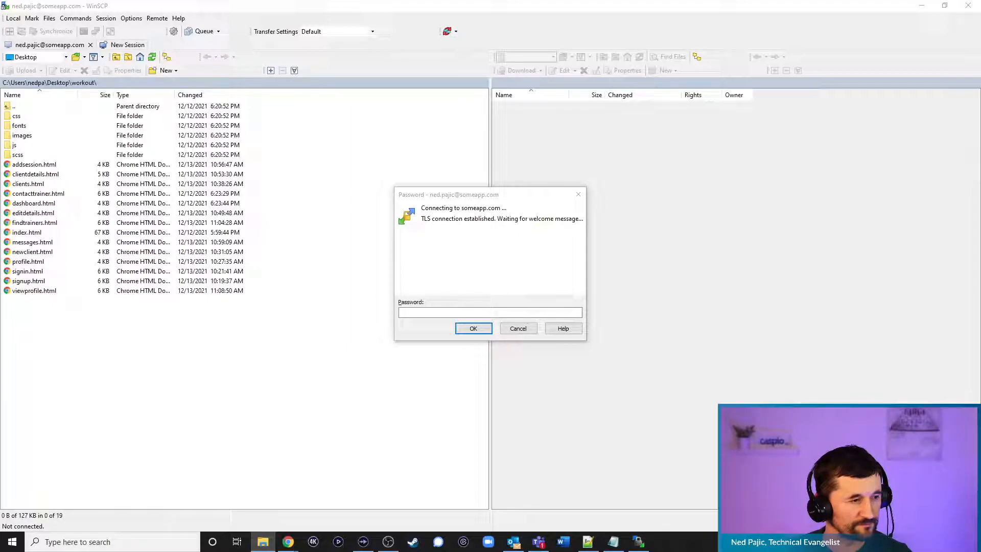
pyautogui.click(441, 312)
pyautogui.write('•••••••')
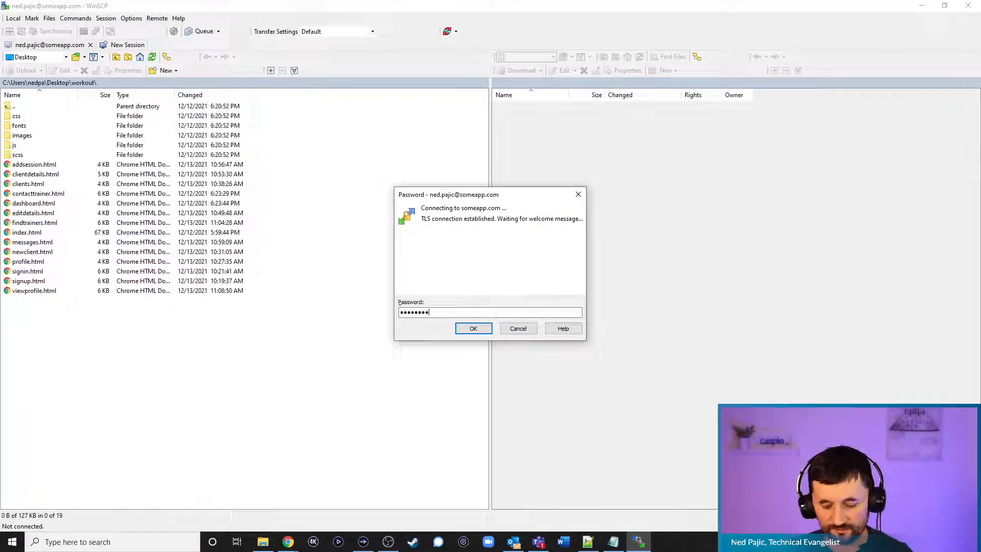
pyautogui.press('Return')
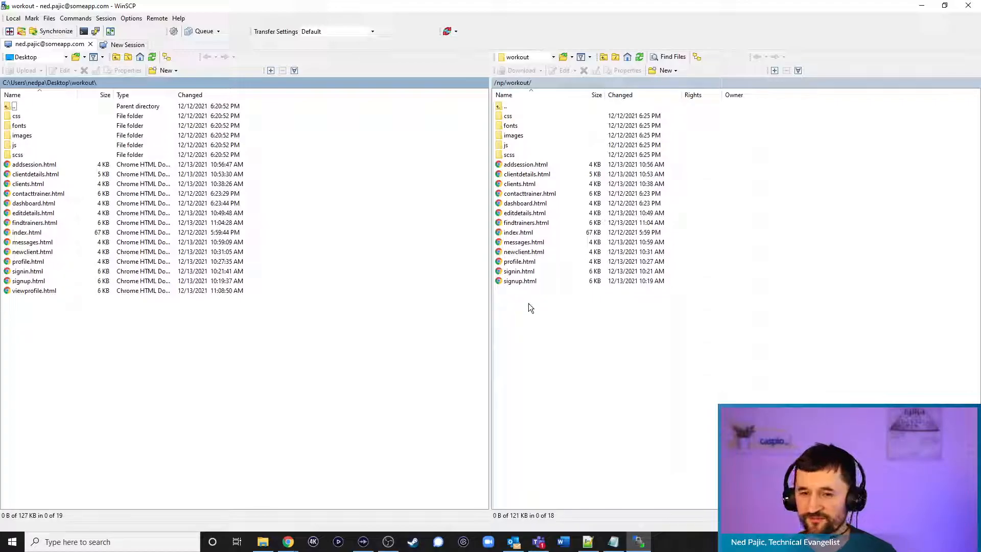
pyautogui.moveTo(22, 294); pyautogui.dragTo(541, 338)
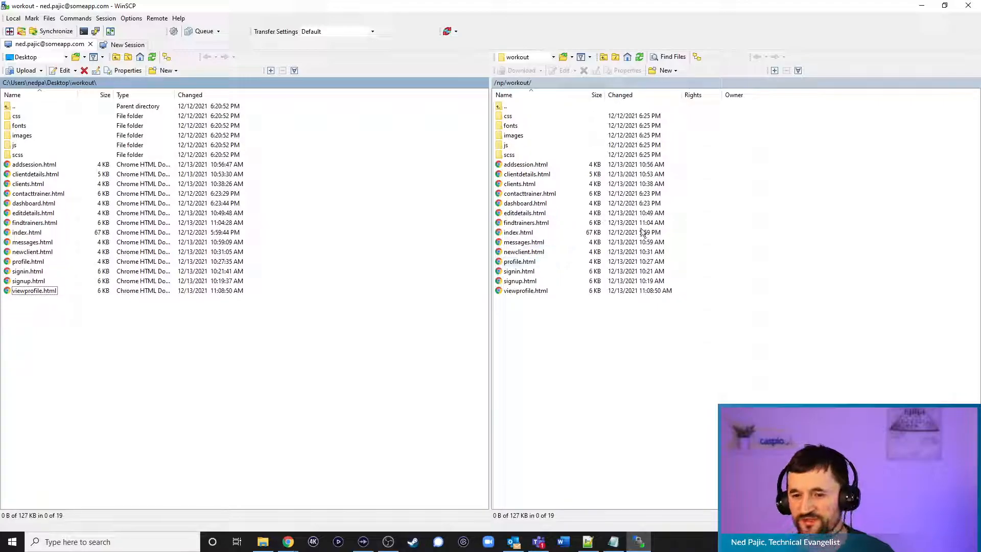
# Reorder Chrome's tabs and load the Workout home page at someapp.com/np/workout/
pyautogui.click(923, 6)
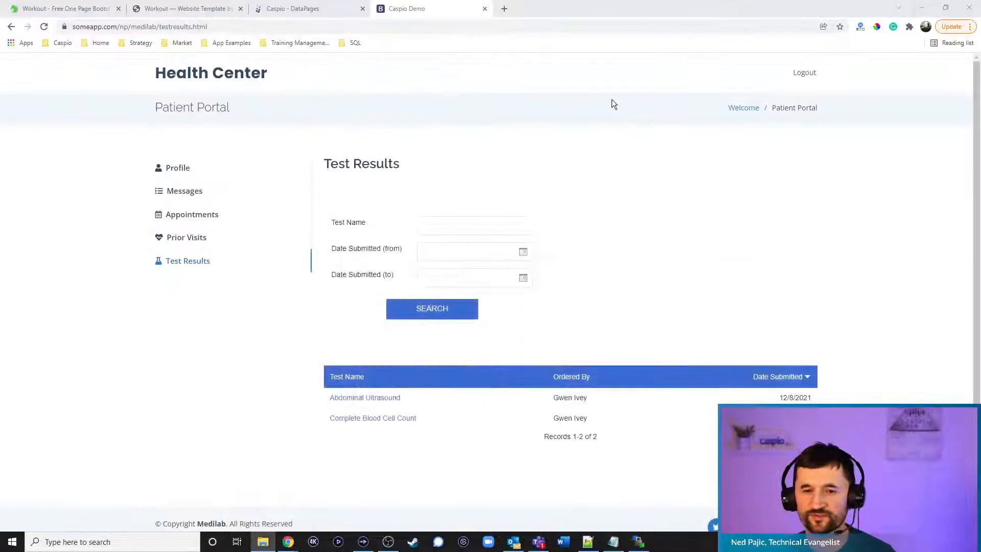
pyautogui.click(295, 9)
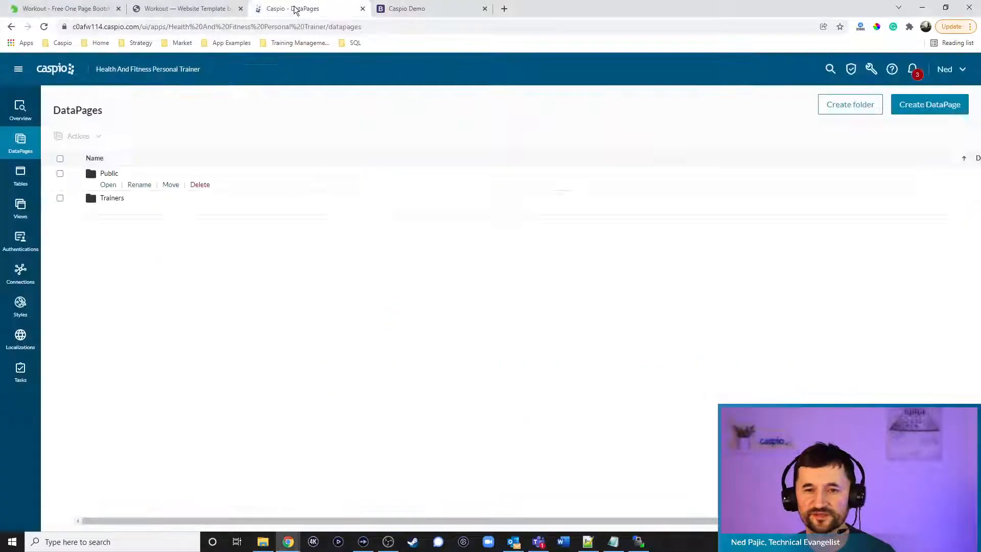
pyautogui.click(208, 11)
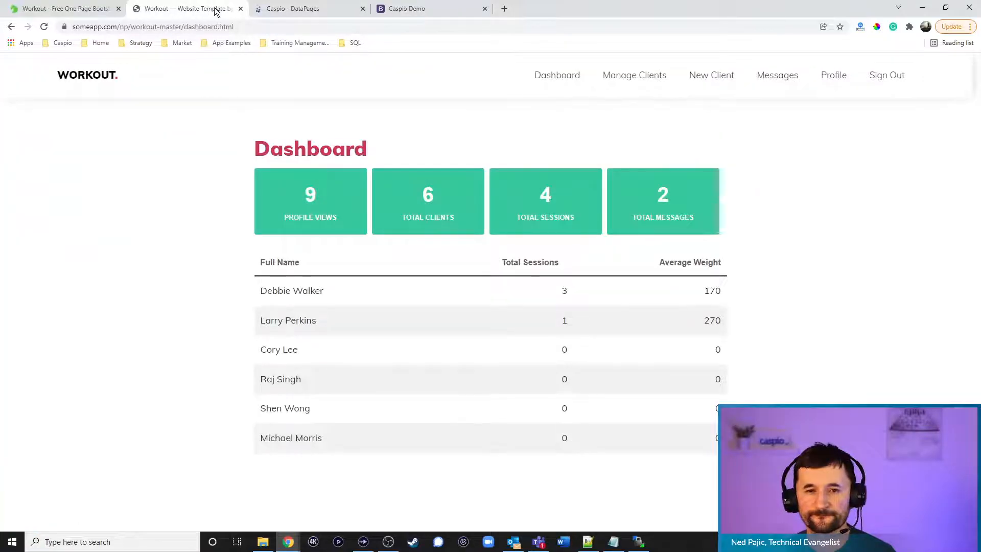
pyautogui.click(300, 9)
pyautogui.click(434, 10)
pyautogui.moveTo(434, 11); pyautogui.dragTo(329, 17)
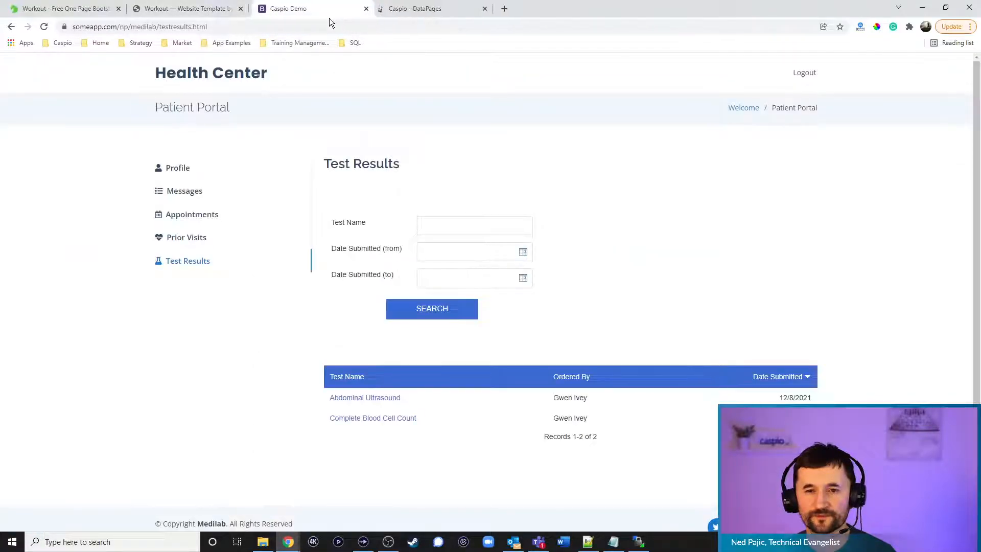
pyautogui.click(332, 26)
pyautogui.write('someapp')
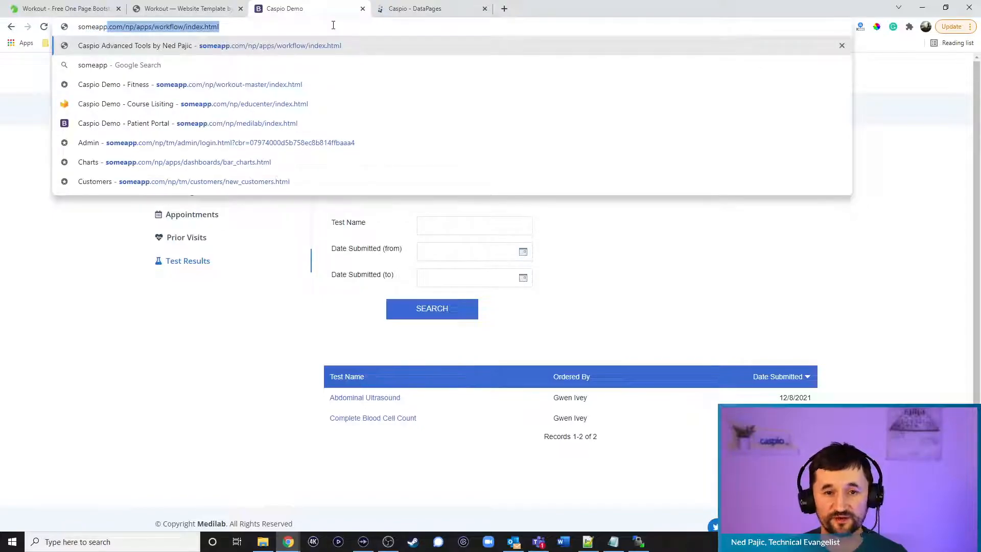
pyautogui.write('.com/np')
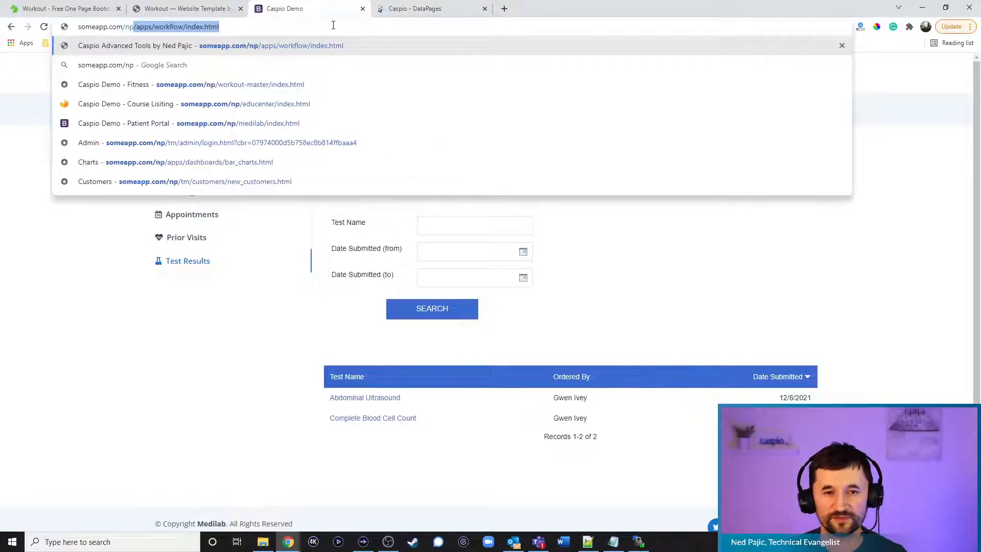
pyautogui.write('/workout/ind')
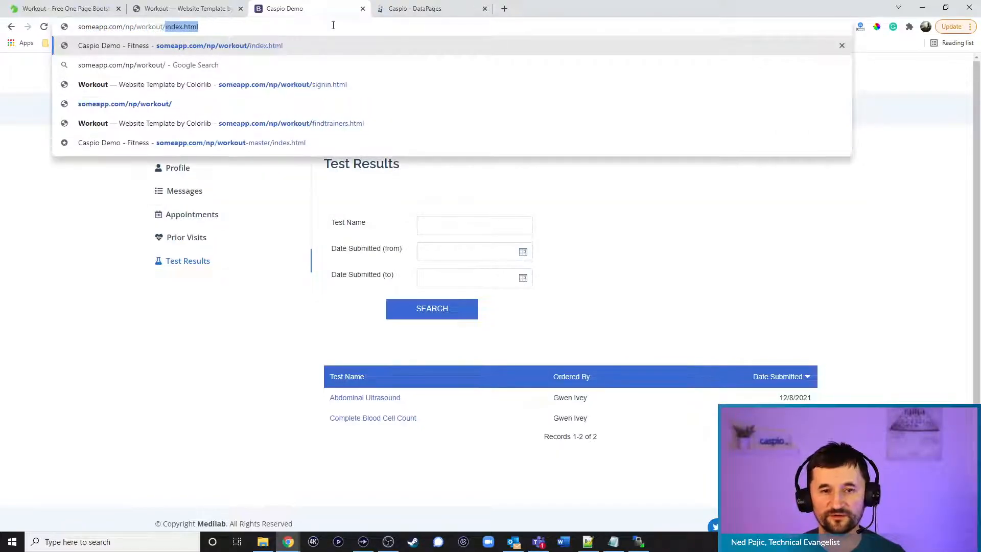
pyautogui.press('Return')
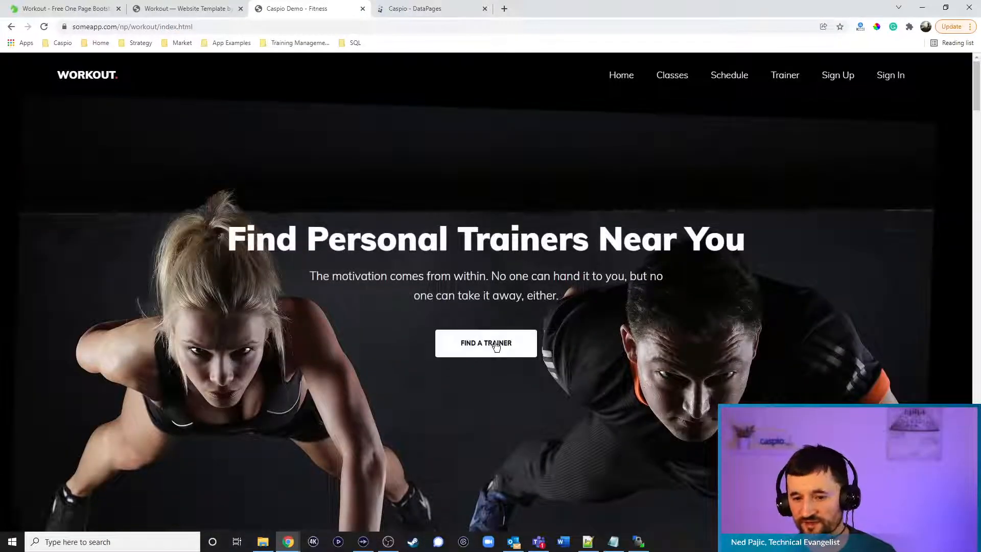
# Use Find a Trainer to search for trainers near ZIP 95648
pyautogui.click(492, 344)
pyautogui.click(504, 191)
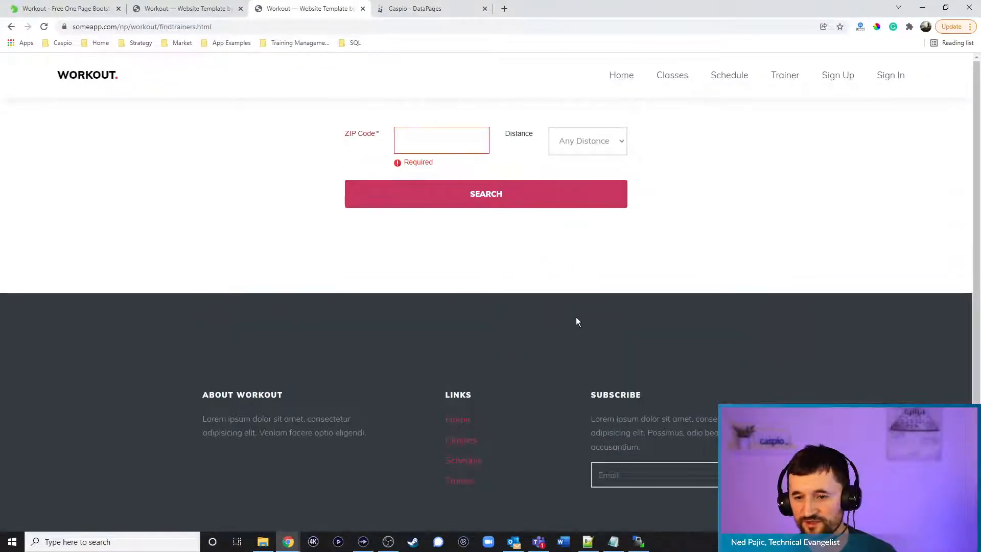
pyautogui.click(434, 139)
pyautogui.write('956')
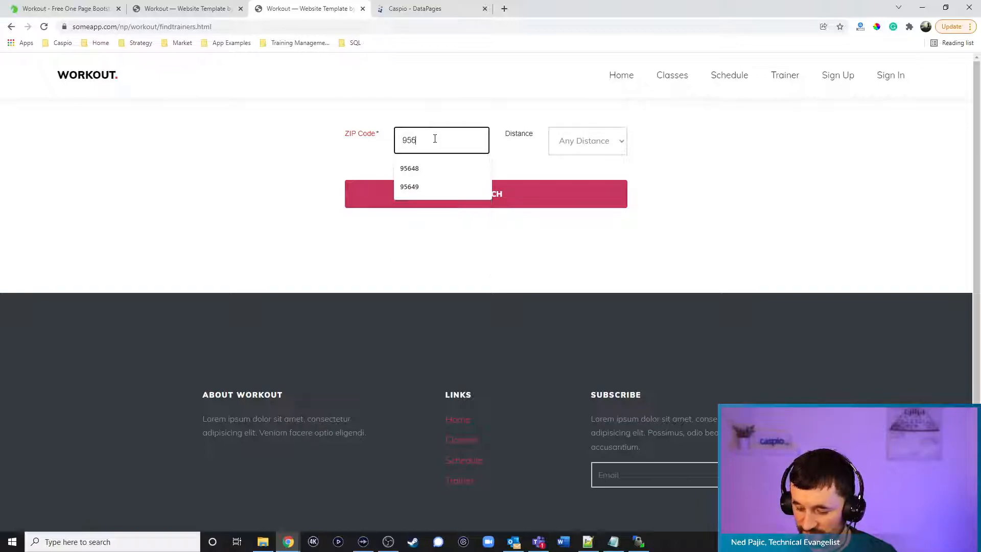
pyautogui.write('48')
pyautogui.click(481, 206)
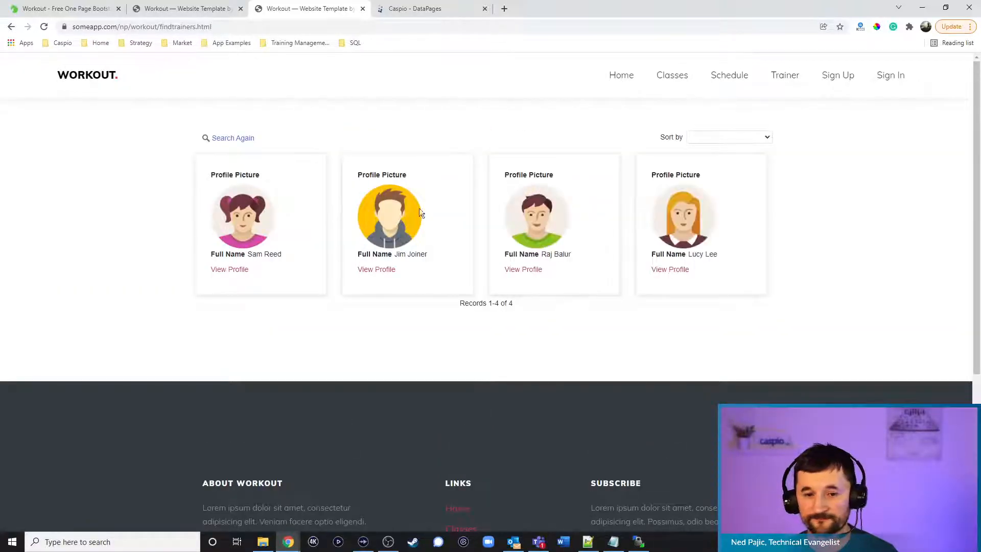
# Open the second trainer's profile and its Send Message contact page
pyautogui.click(387, 270)
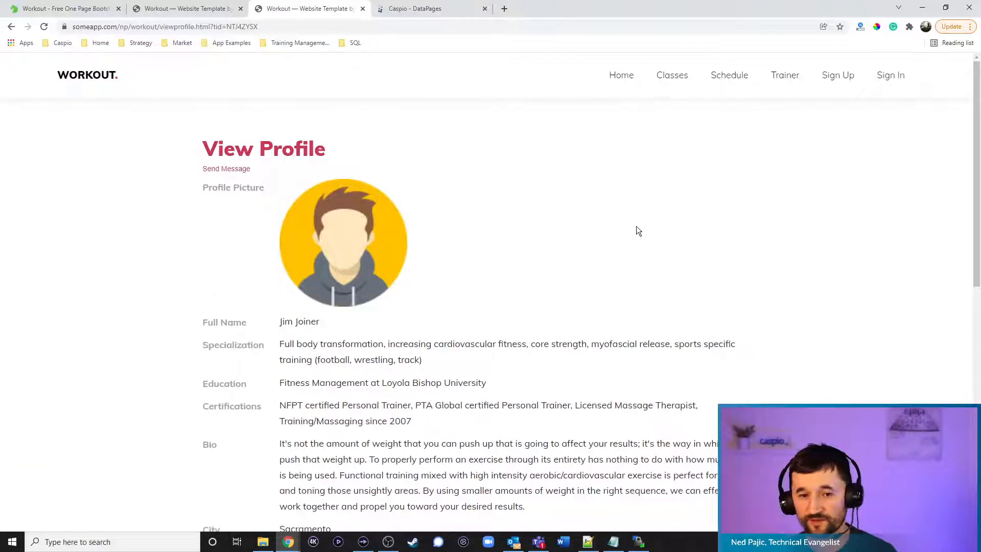
pyautogui.scroll(-2, 715, 266)
pyautogui.scroll(2, 715, 264)
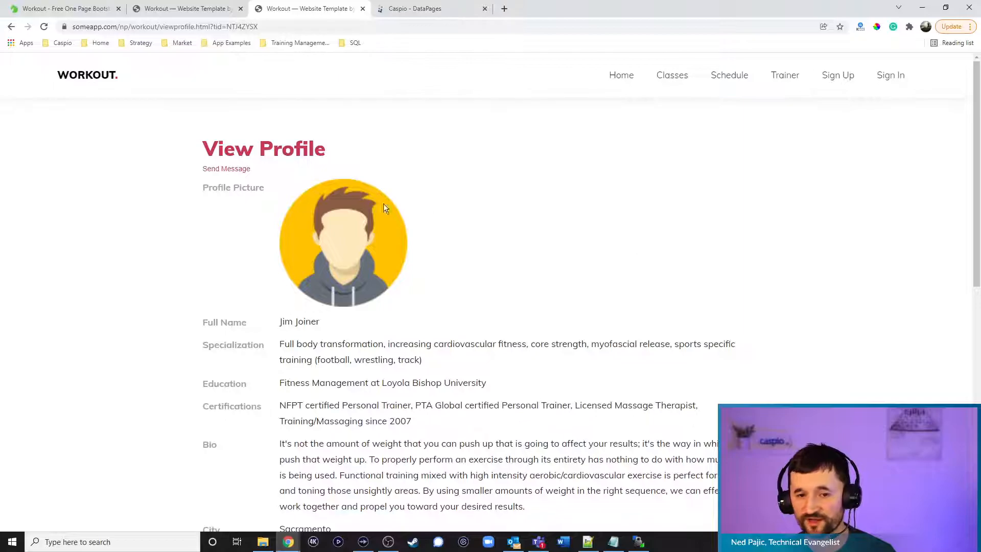
pyautogui.click(231, 177)
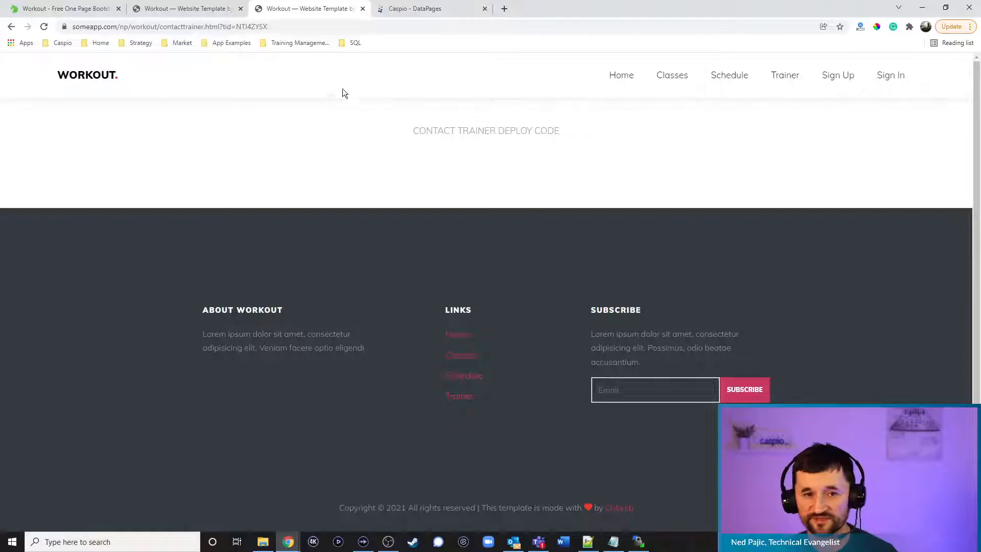
pyautogui.click(408, 8)
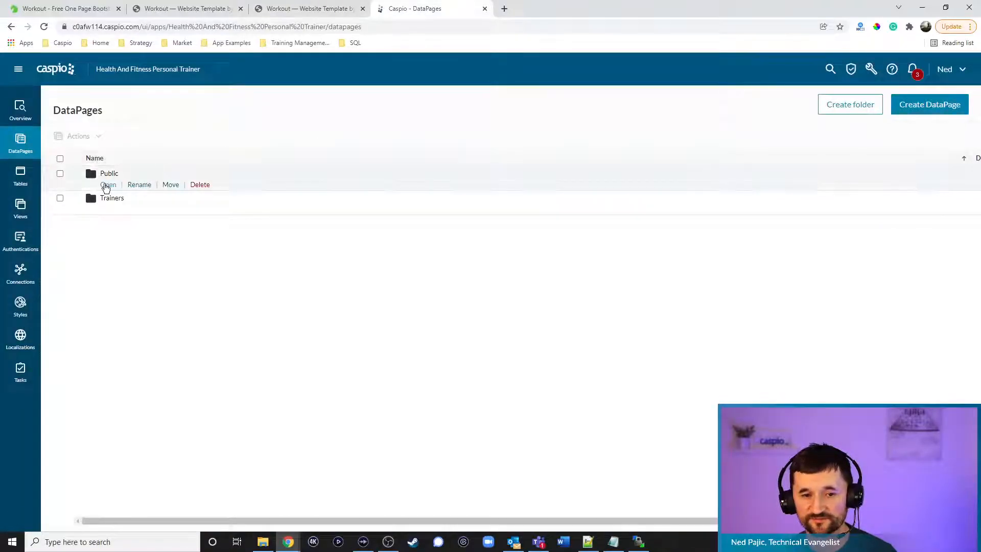
# Open the Public folder's Contact Trainer DataPage in the wizard and choose Cancel
pyautogui.click(105, 184)
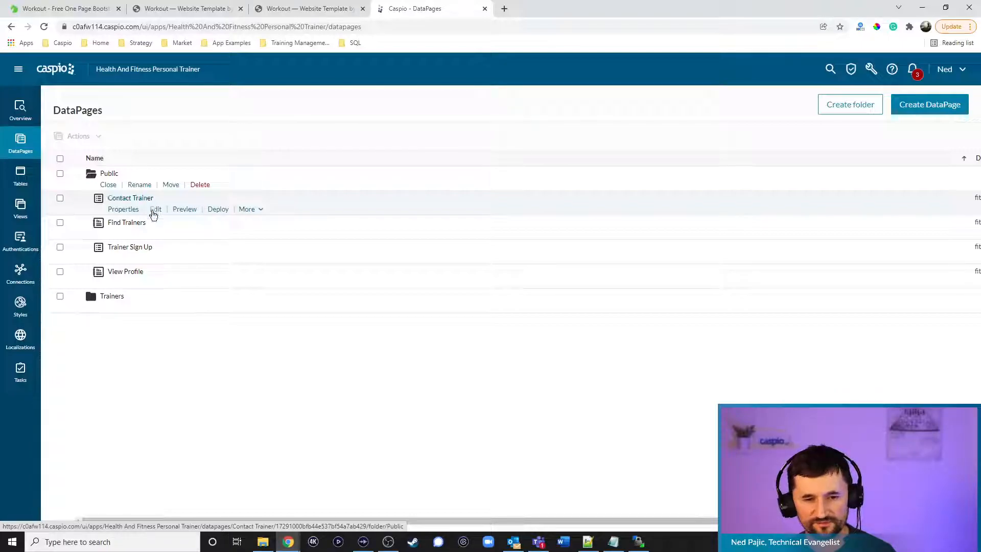
pyautogui.click(152, 211)
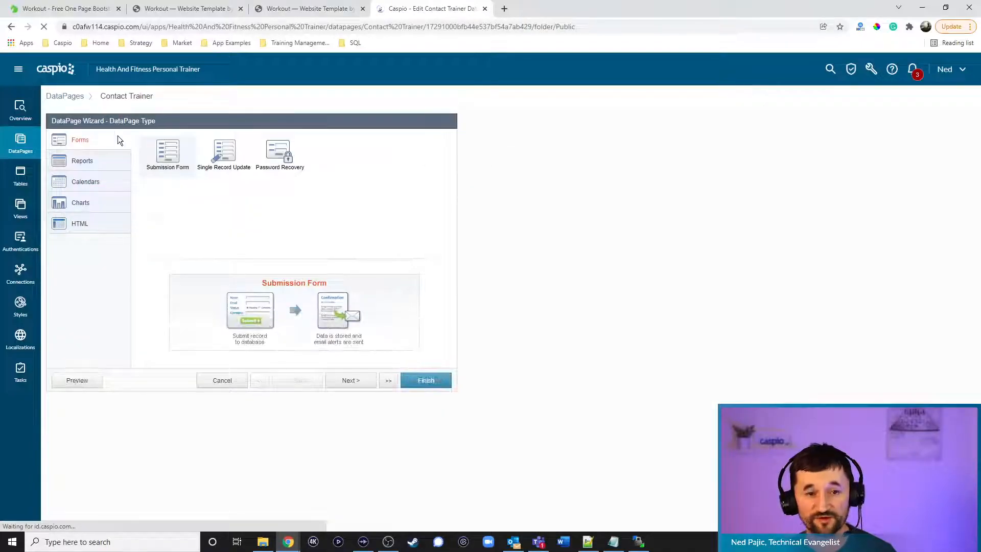
pyautogui.click(51, 68)
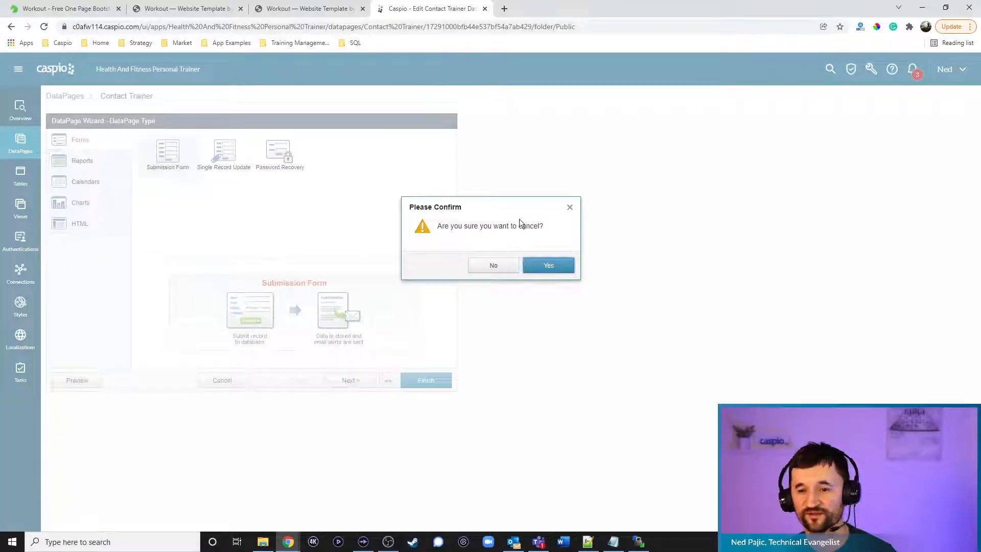
# Leave the old wizard and start a new Submission Form DataPage in Live Stream's Public folder
pyautogui.click(542, 264)
pyautogui.moveTo(333, 199)
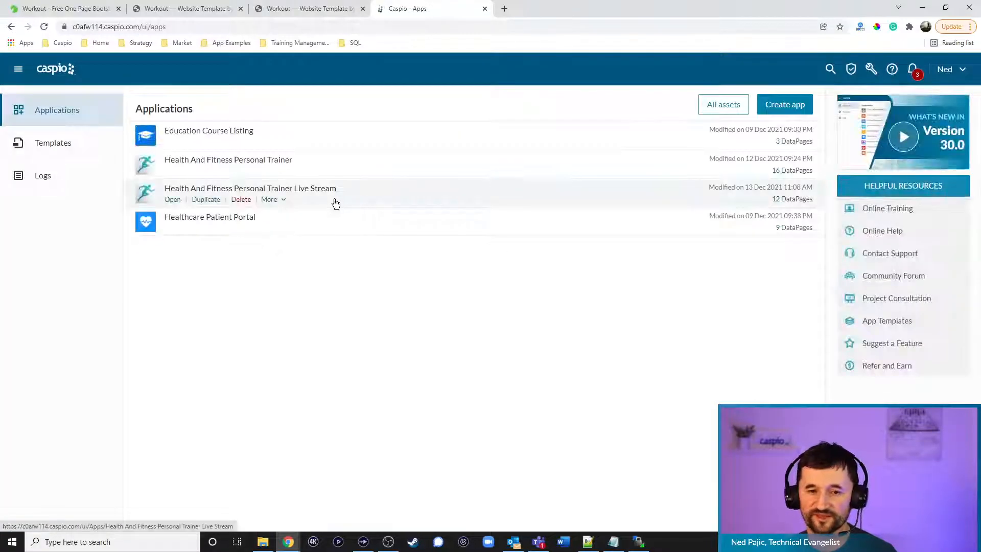
pyautogui.click(172, 199)
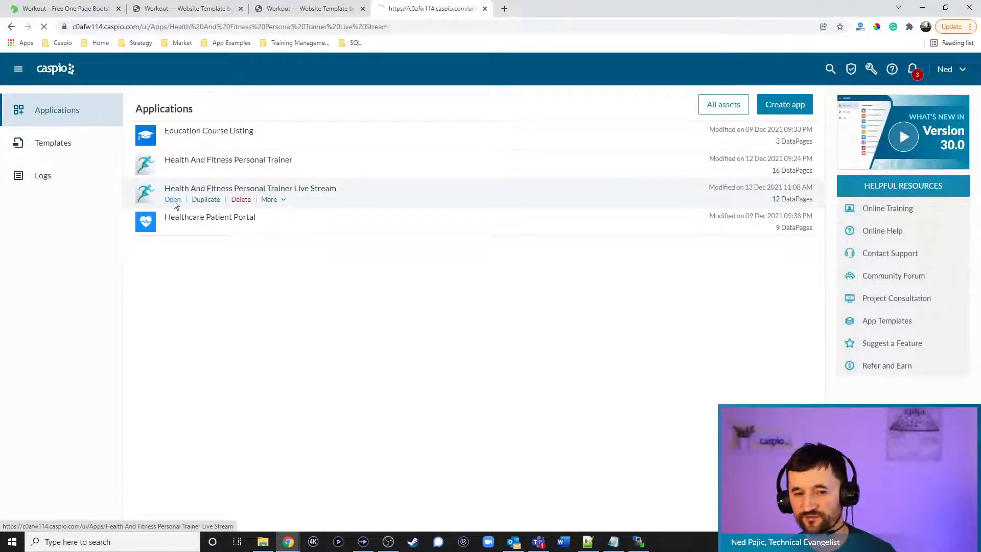
pyautogui.click(23, 153)
pyautogui.moveTo(136, 191)
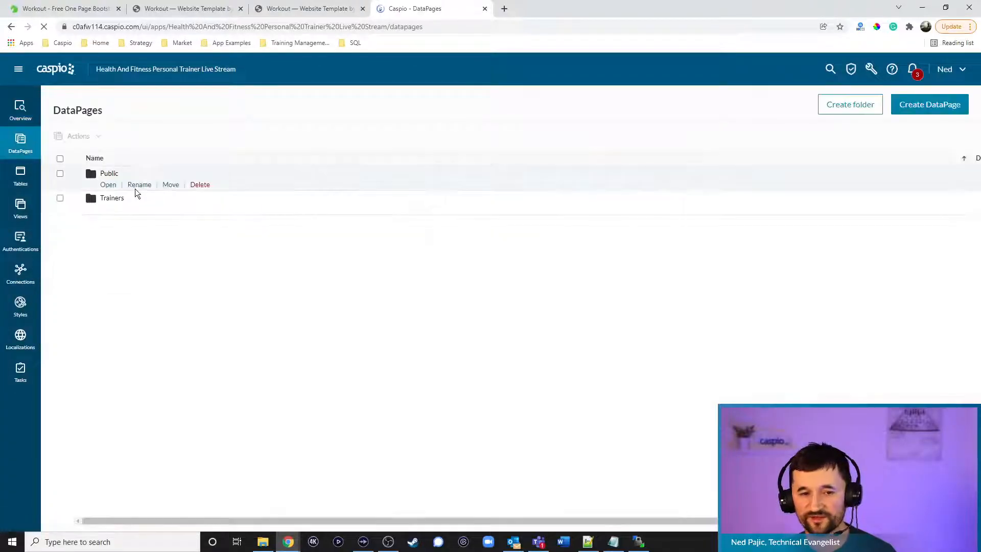
pyautogui.click(108, 185)
pyautogui.click(935, 108)
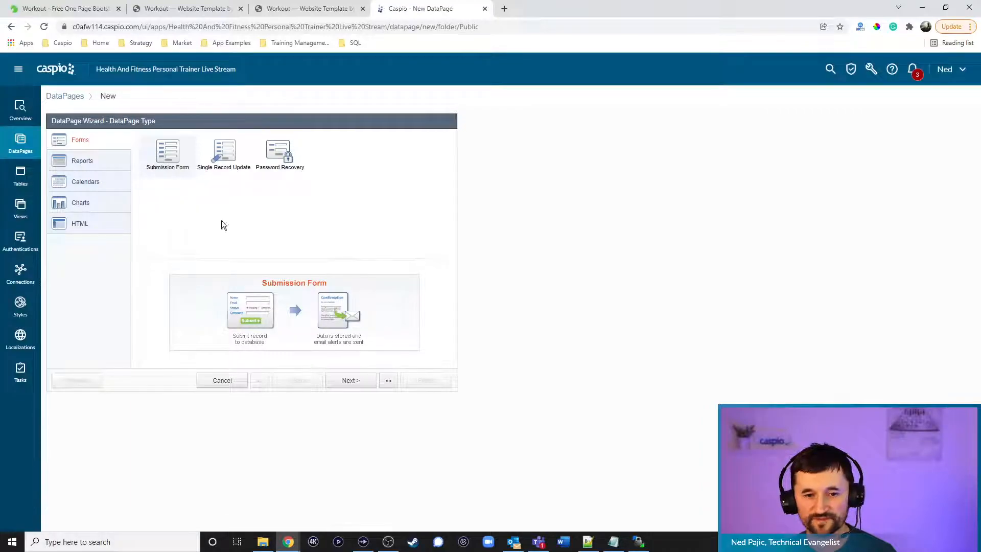
pyautogui.click(351, 381)
# Base it on fitness_tbl_messages_1, name it 'Contact Trainer', style fitness_training_sign_up_1, English localization
pyautogui.click(140, 169)
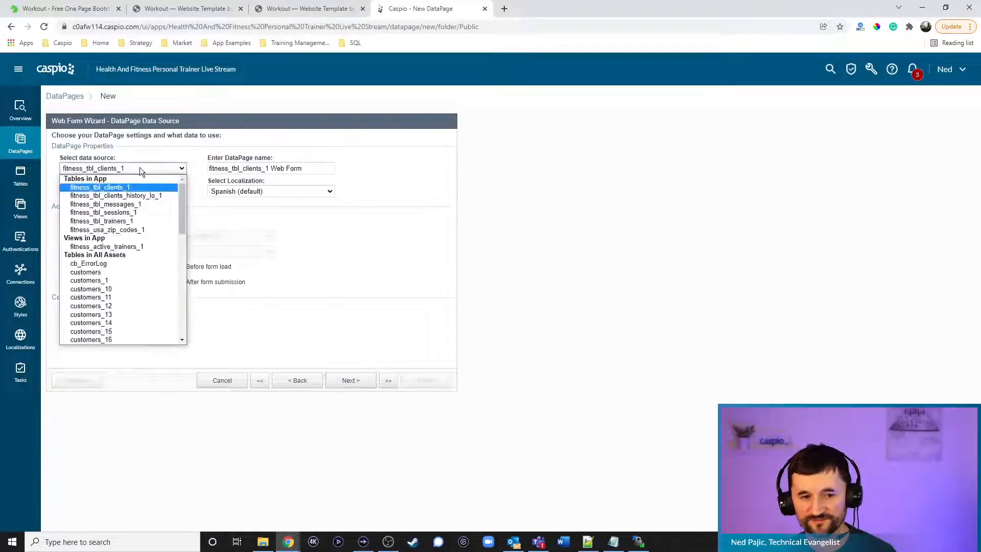
pyautogui.click(133, 205)
pyautogui.press('Tab')
pyautogui.write('C')
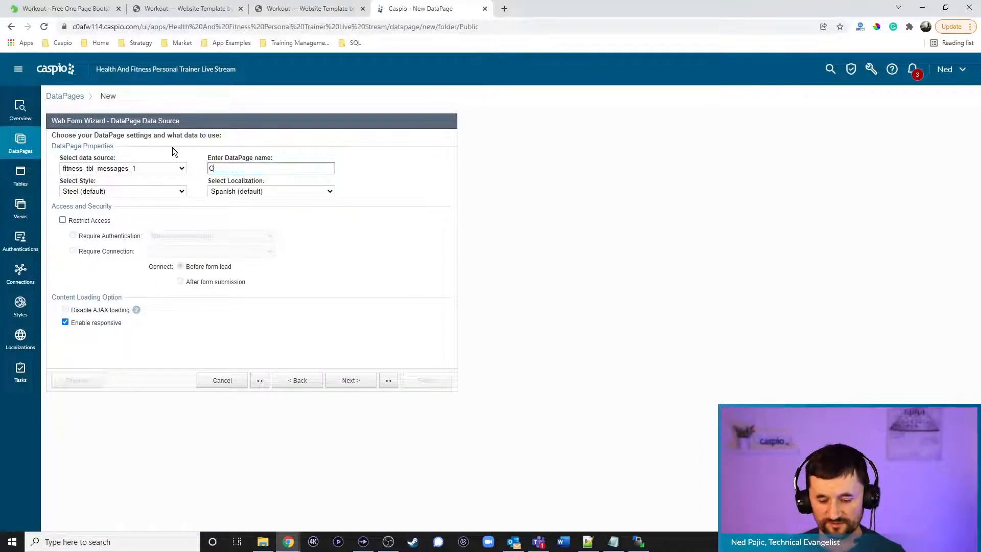
pyautogui.write('ontact Trainer')
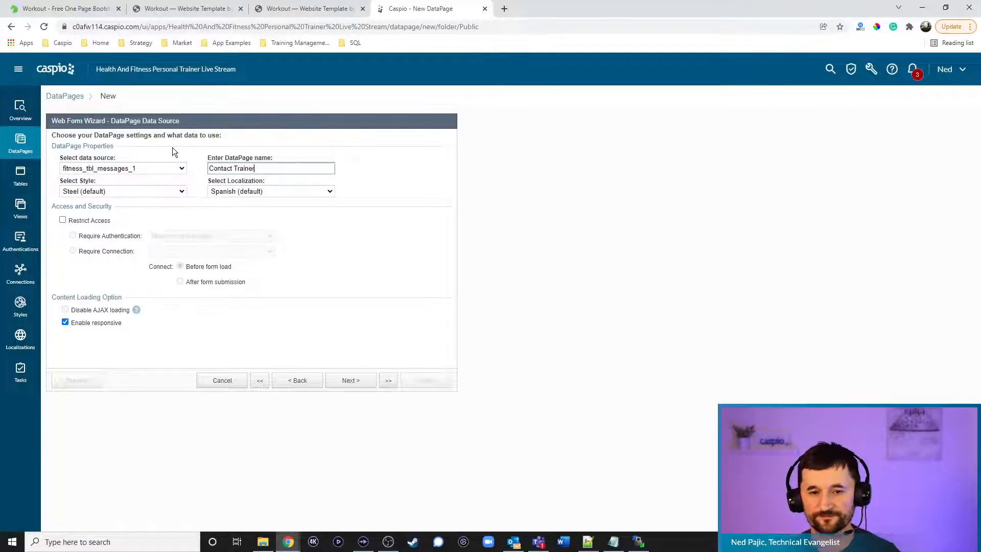
pyautogui.click(136, 191)
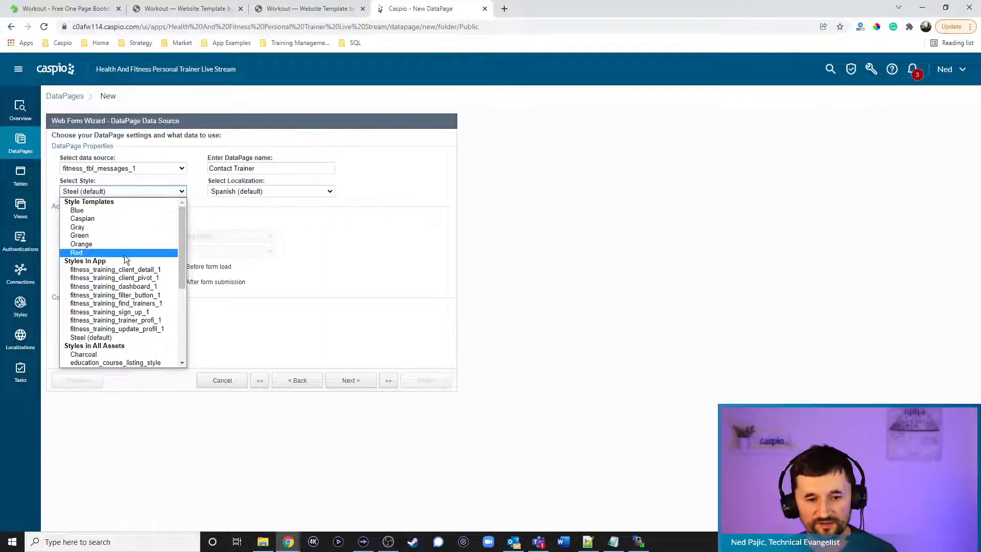
pyautogui.click(110, 312)
pyautogui.click(280, 192)
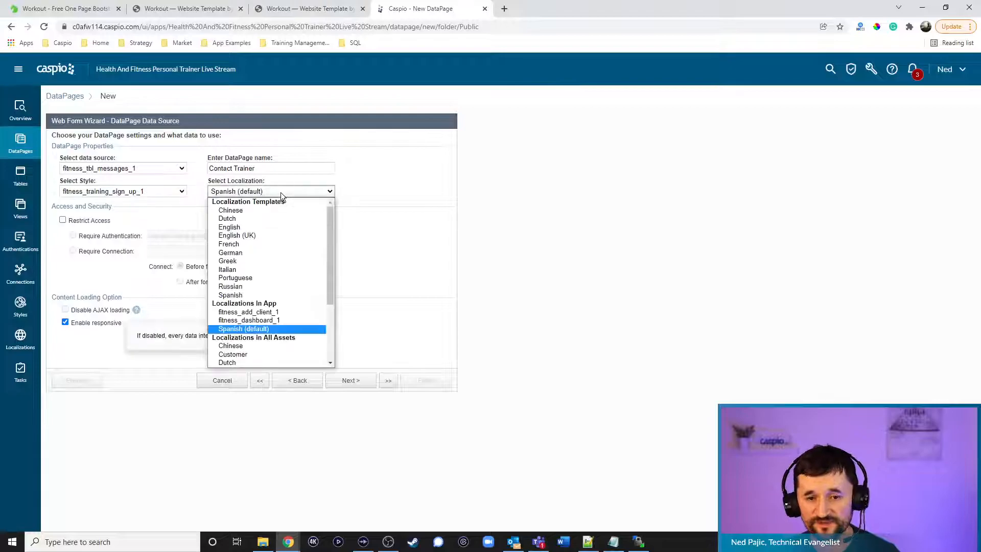
pyautogui.click(259, 226)
# Add all fields of fitness_tbl_messages_1 to the form
pyautogui.click(354, 381)
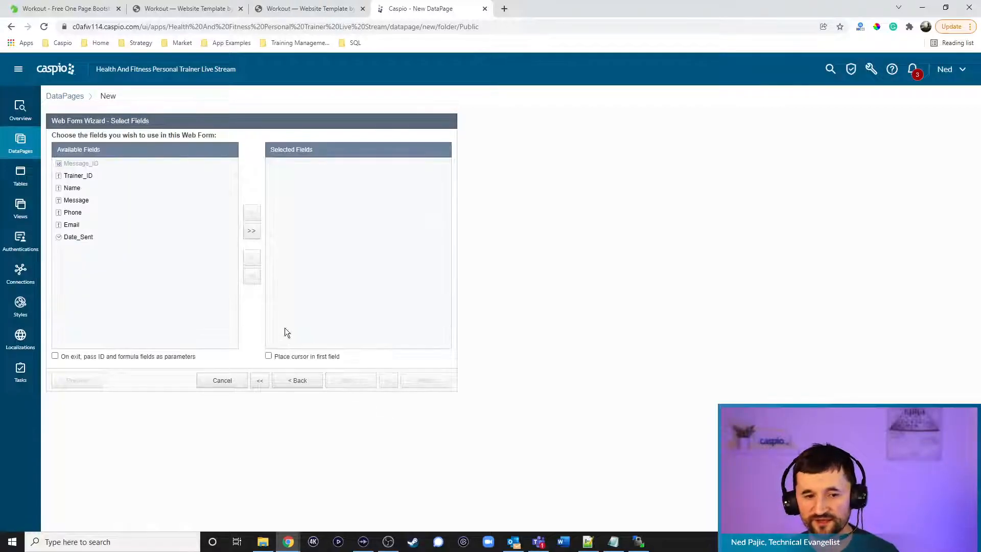
pyautogui.click(100, 181)
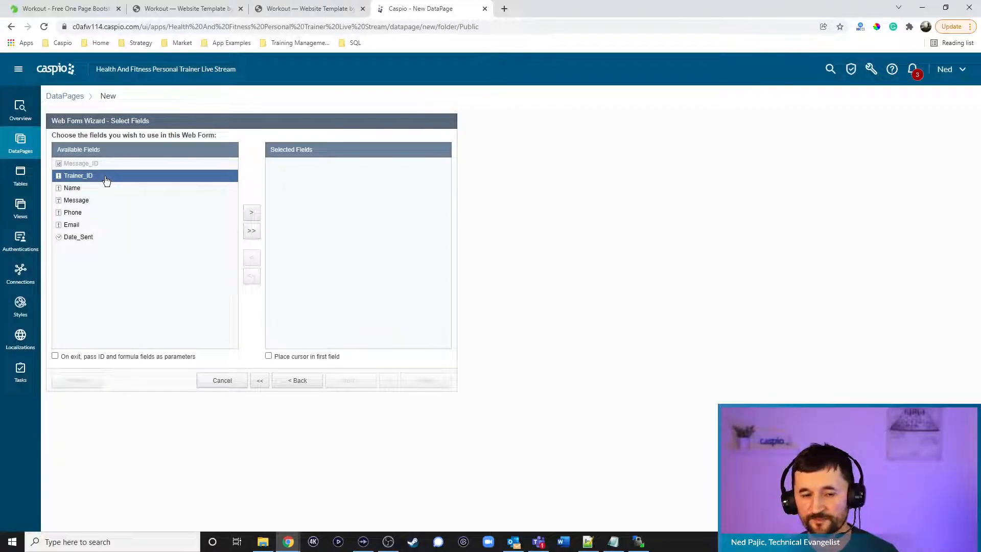
pyautogui.click(251, 230)
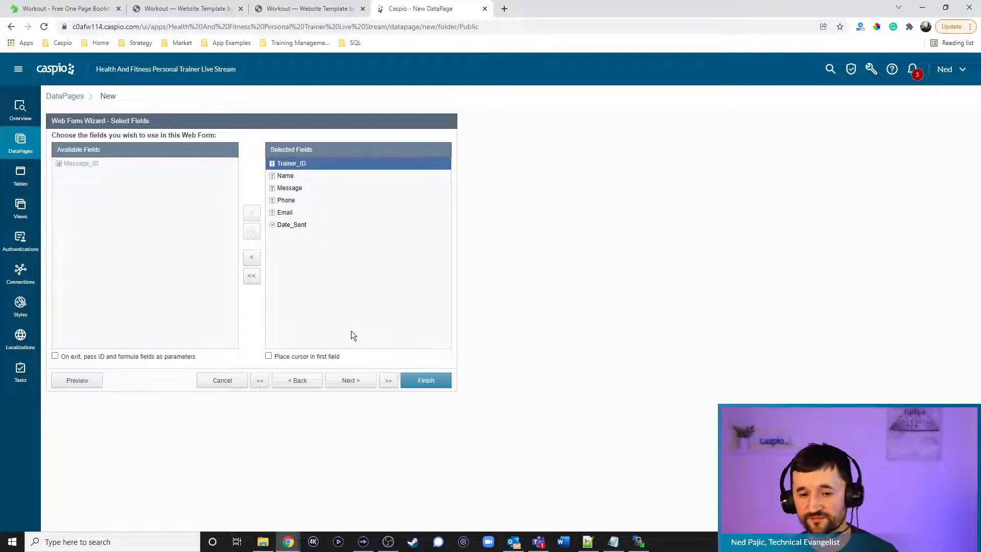
pyautogui.click(351, 381)
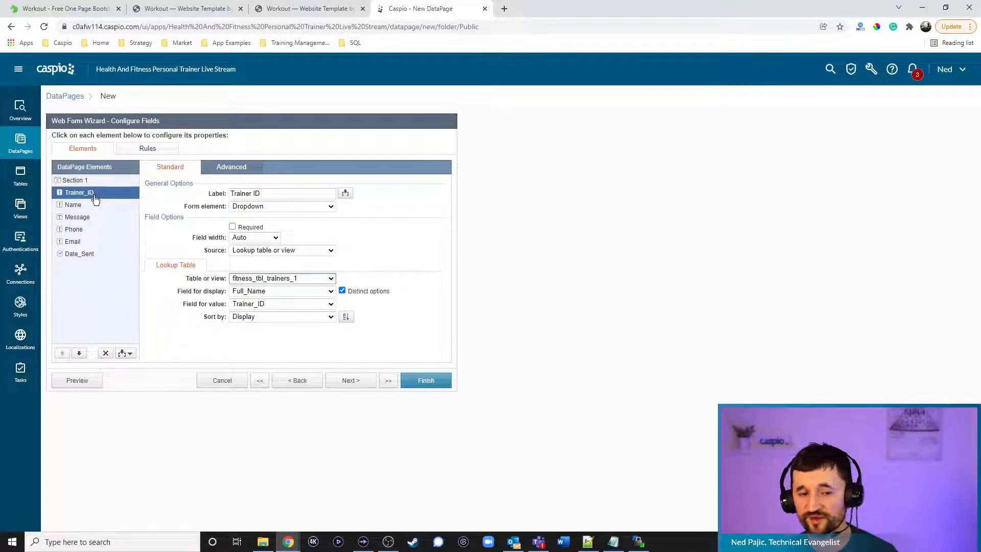
pyautogui.click(229, 167)
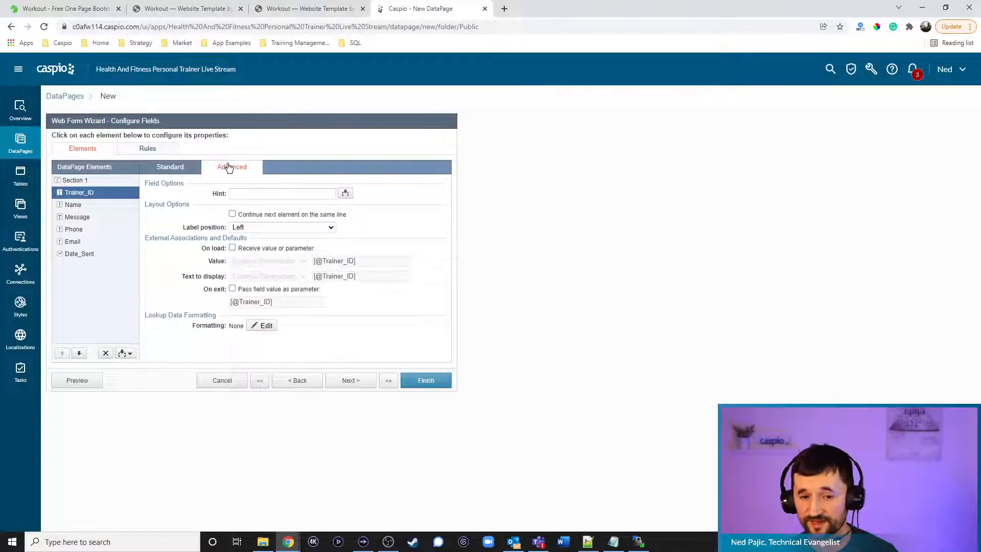
pyautogui.click(263, 248)
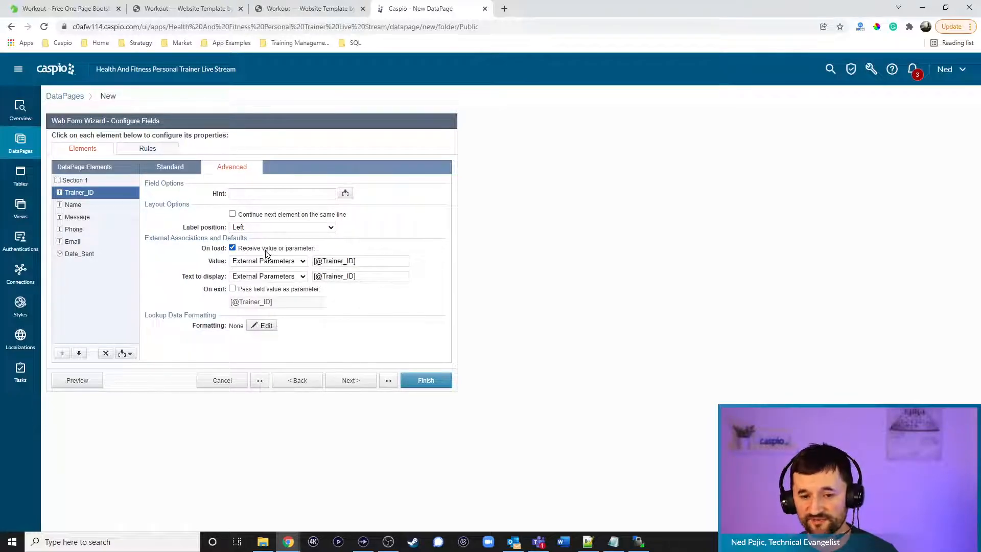
pyautogui.moveTo(324, 260); pyautogui.dragTo(353, 256)
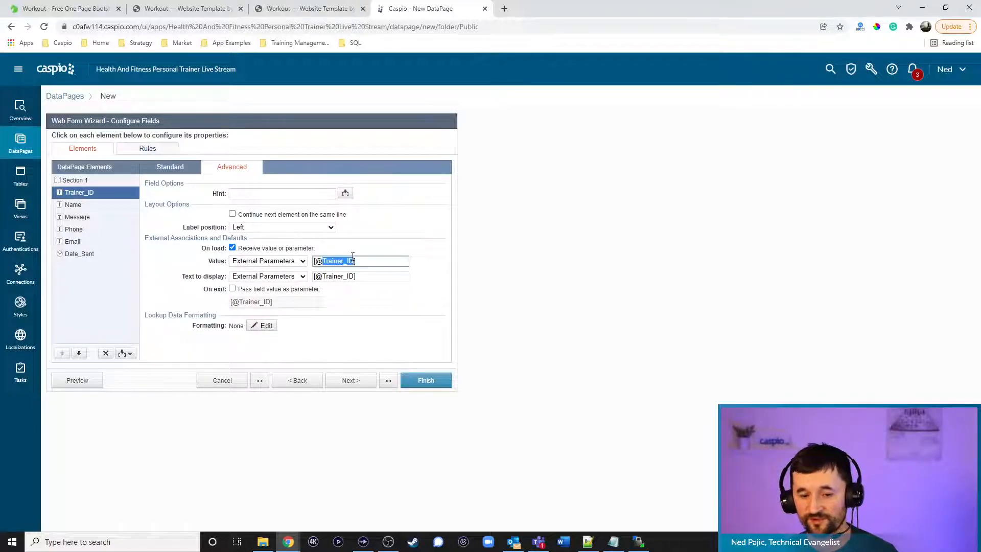
pyautogui.write('tid')
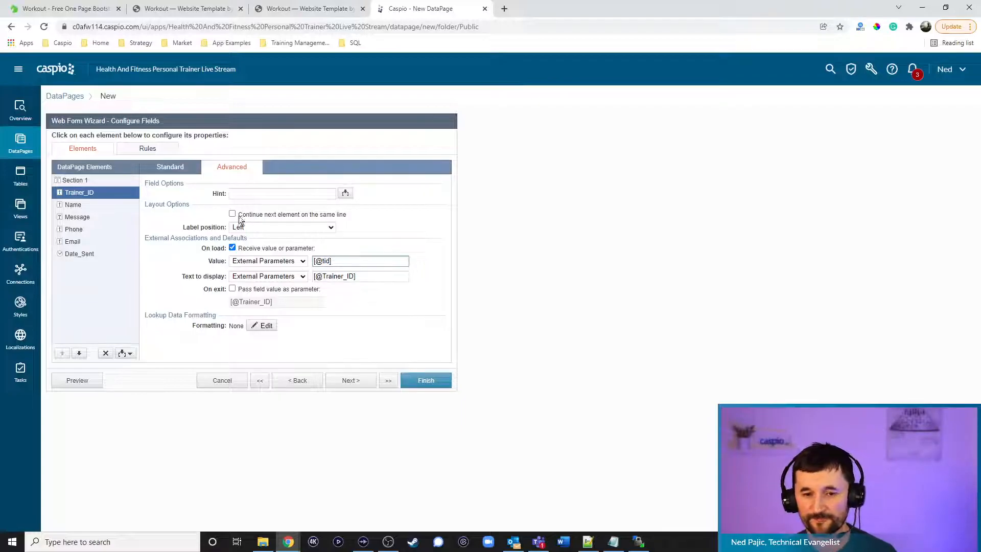
pyautogui.click(171, 167)
pyautogui.click(261, 206)
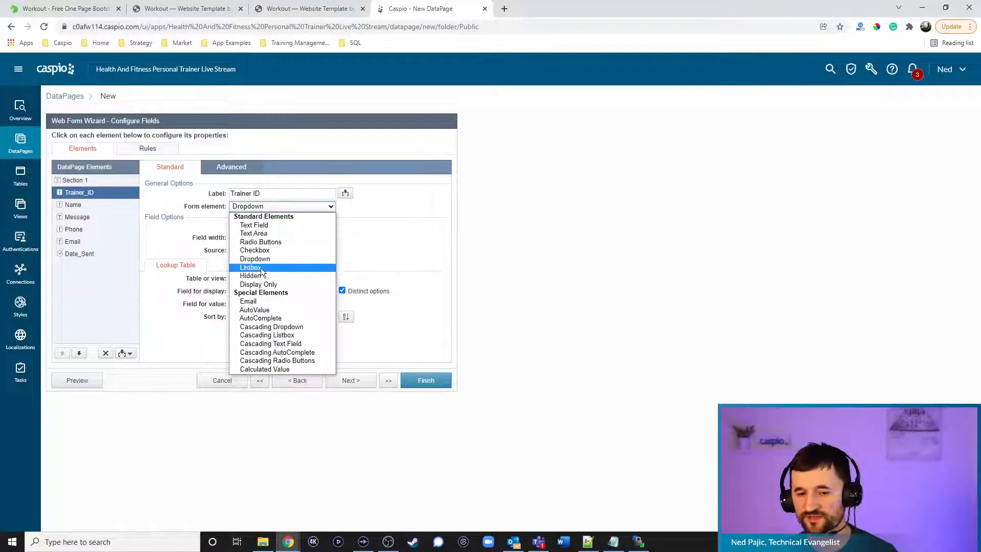
pyautogui.click(251, 276)
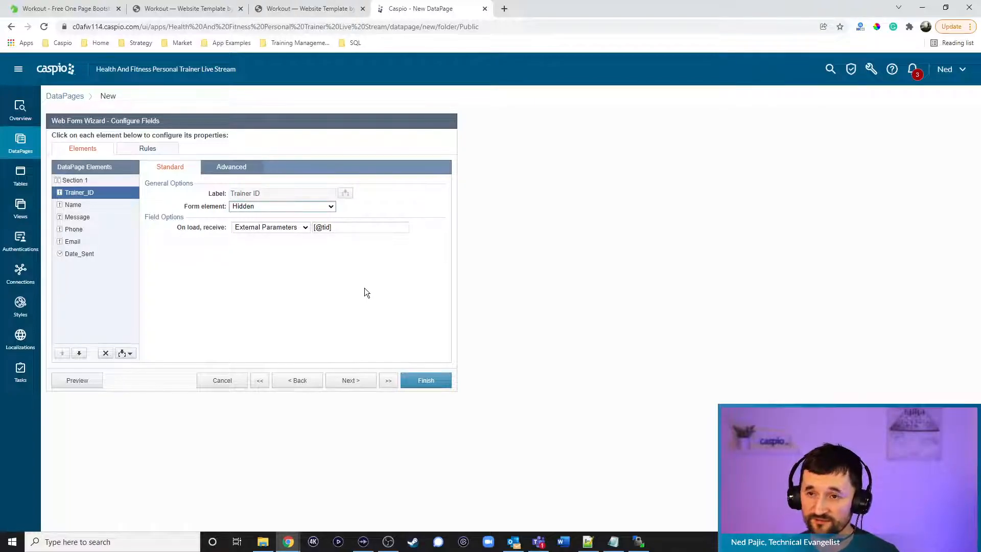
pyautogui.click(130, 354)
pyautogui.click(106, 386)
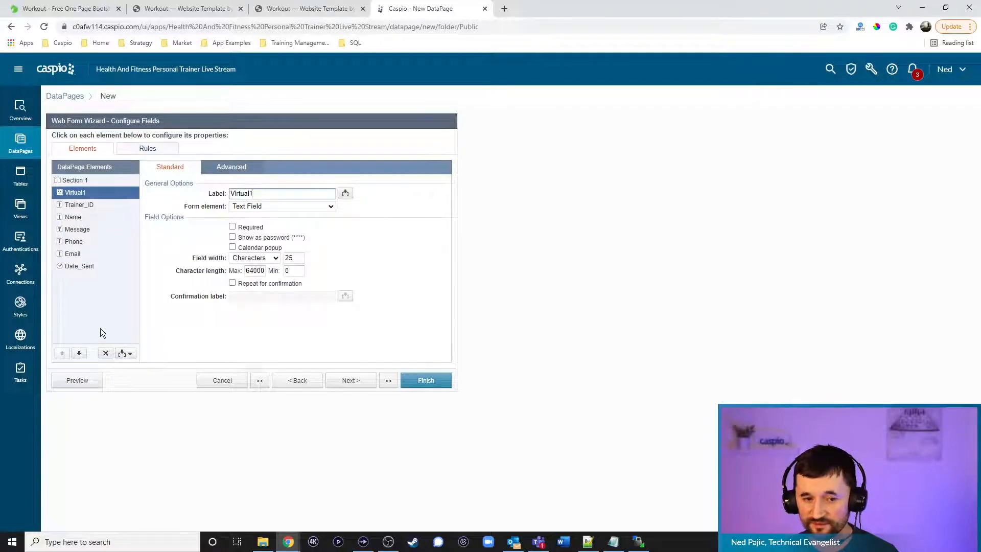
# Make Virtual1 a cascading dropdown from fitness_tbl_trainers_1 displaying and storing Email
pyautogui.click(80, 353)
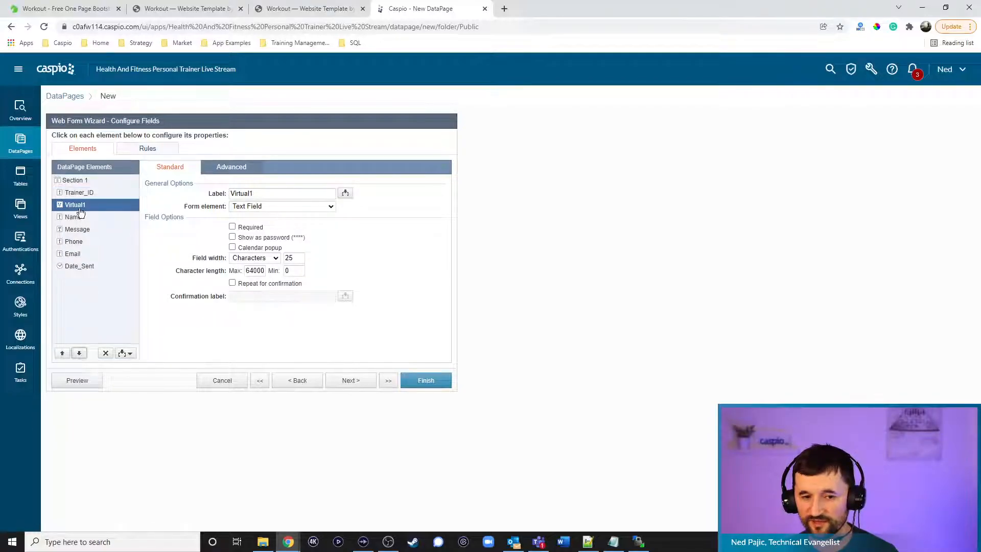
pyautogui.click(270, 207)
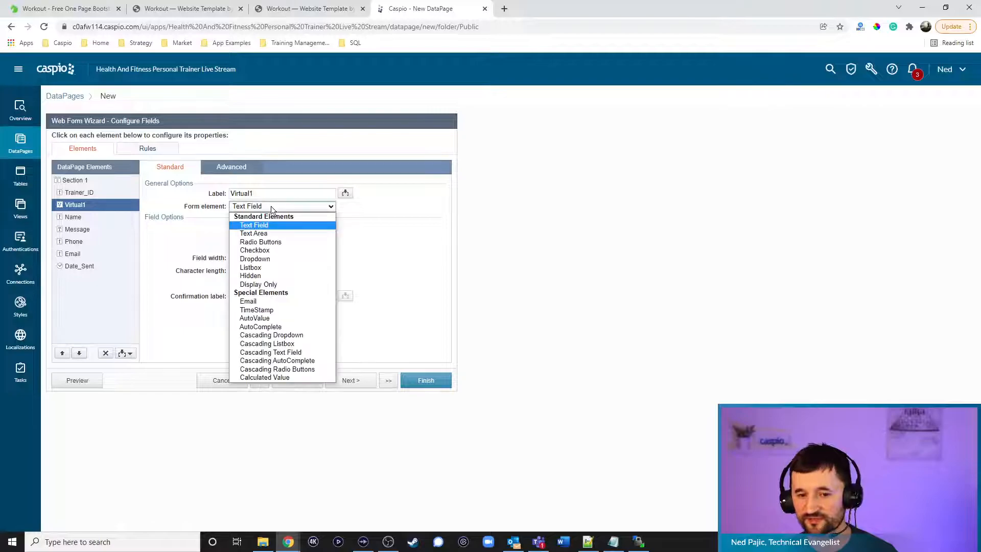
pyautogui.click(265, 335)
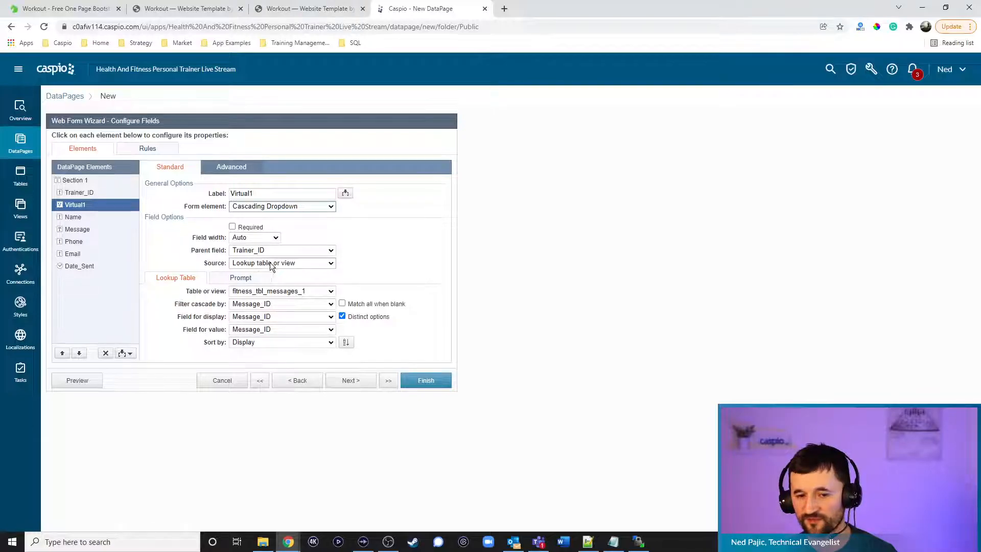
pyautogui.click(271, 292)
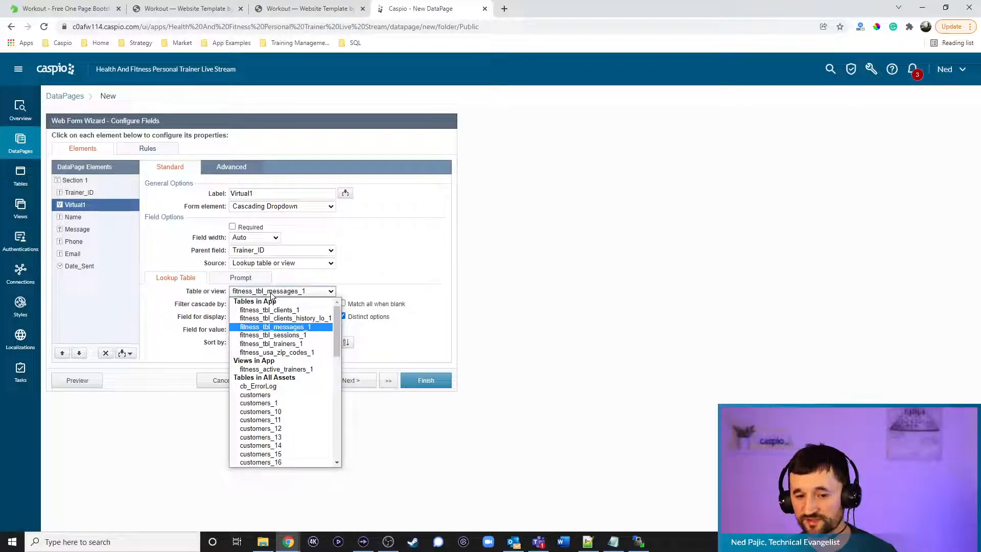
pyautogui.click(275, 342)
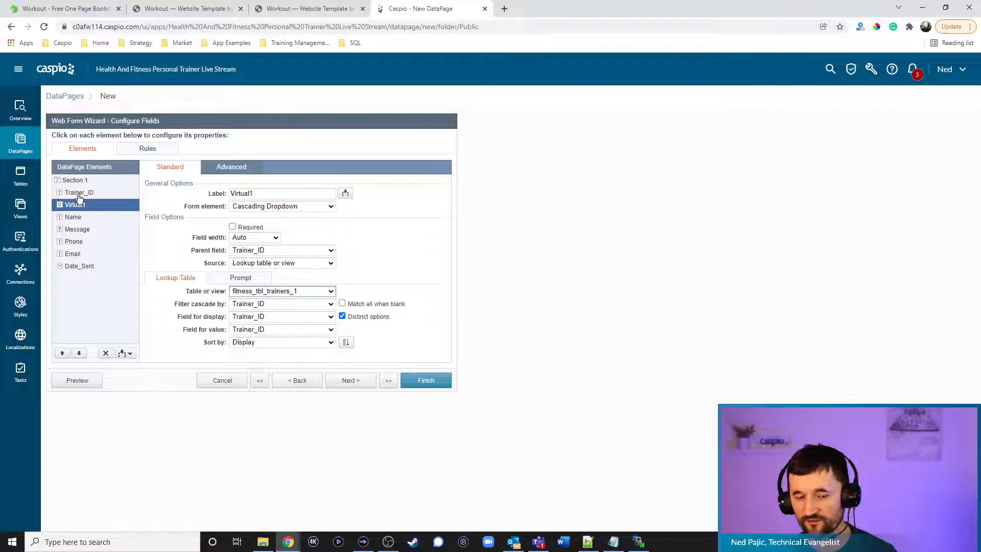
pyautogui.click(260, 317)
pyautogui.click(256, 361)
pyautogui.click(258, 329)
pyautogui.click(253, 372)
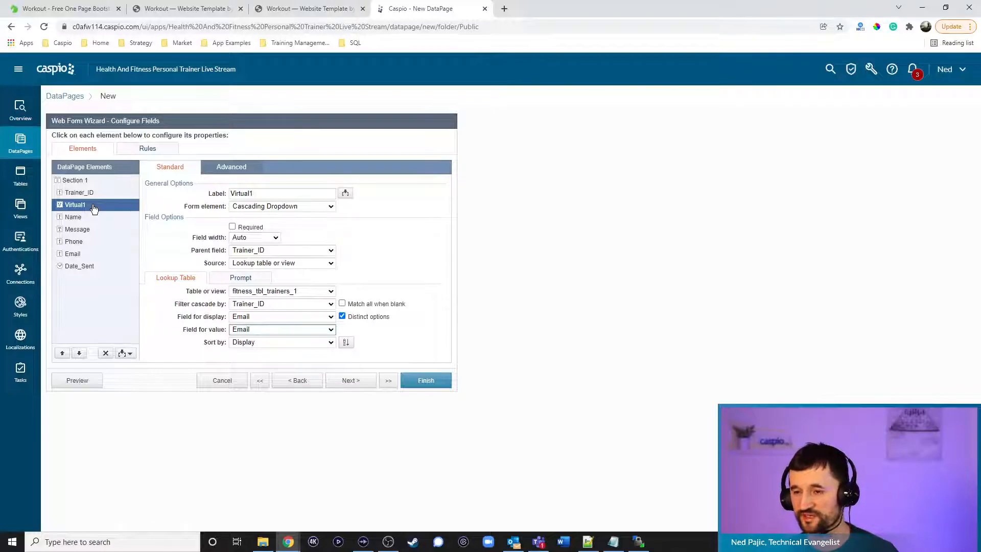
# Make Message a Text Area, Email required, and Date_Sent a hidden TimeStamp
pyautogui.click(76, 218)
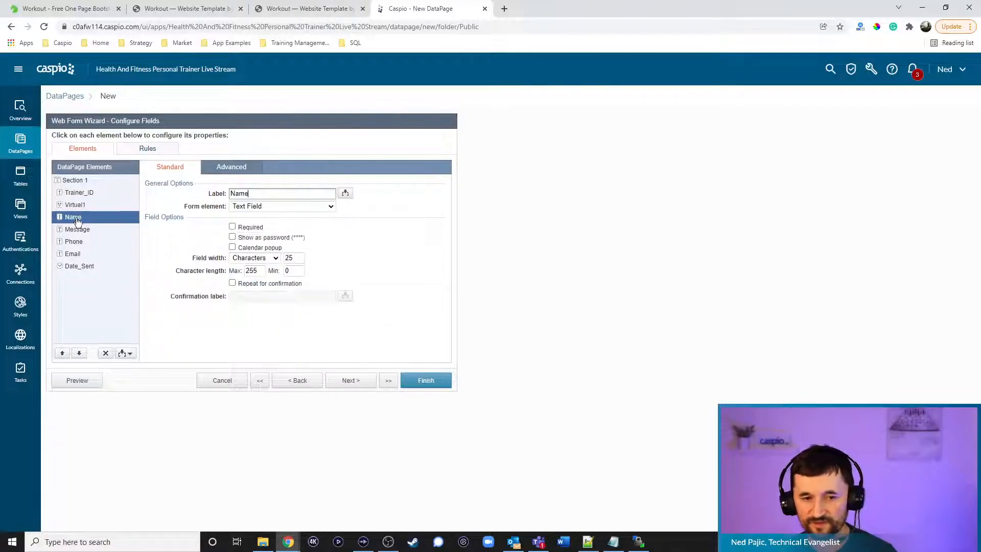
pyautogui.click(92, 230)
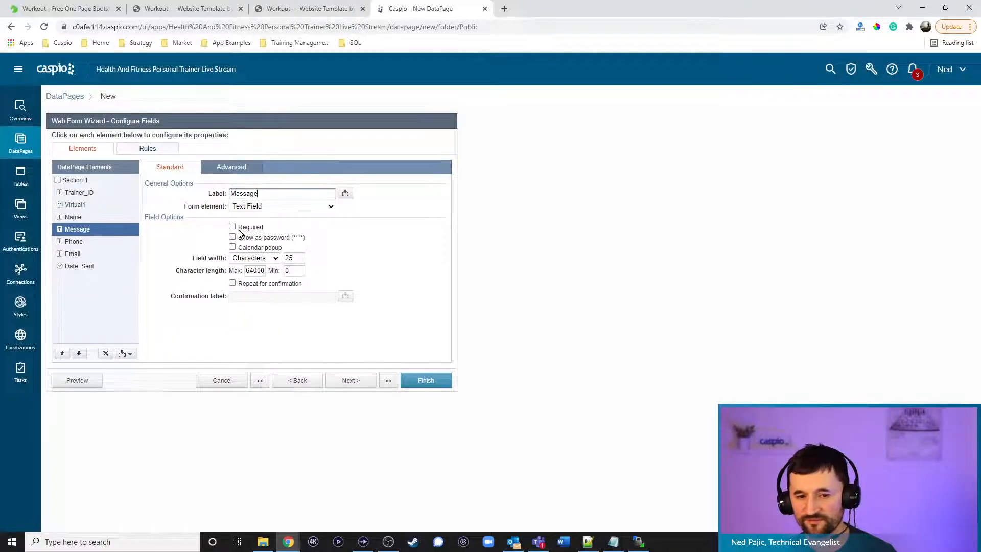
pyautogui.click(282, 206)
pyautogui.click(263, 238)
pyautogui.click(84, 244)
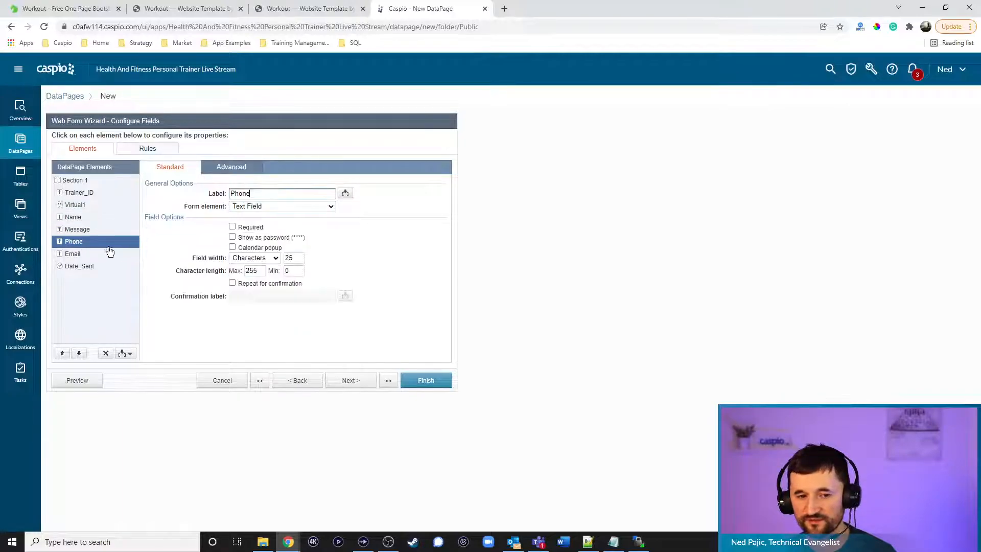
pyautogui.click(82, 255)
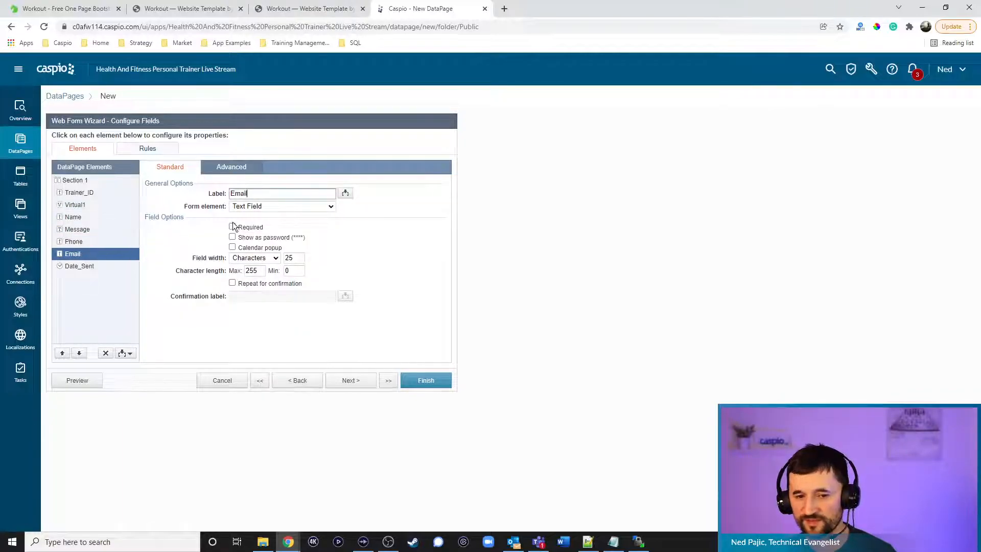
pyautogui.click(233, 226)
pyautogui.click(88, 265)
pyautogui.click(281, 206)
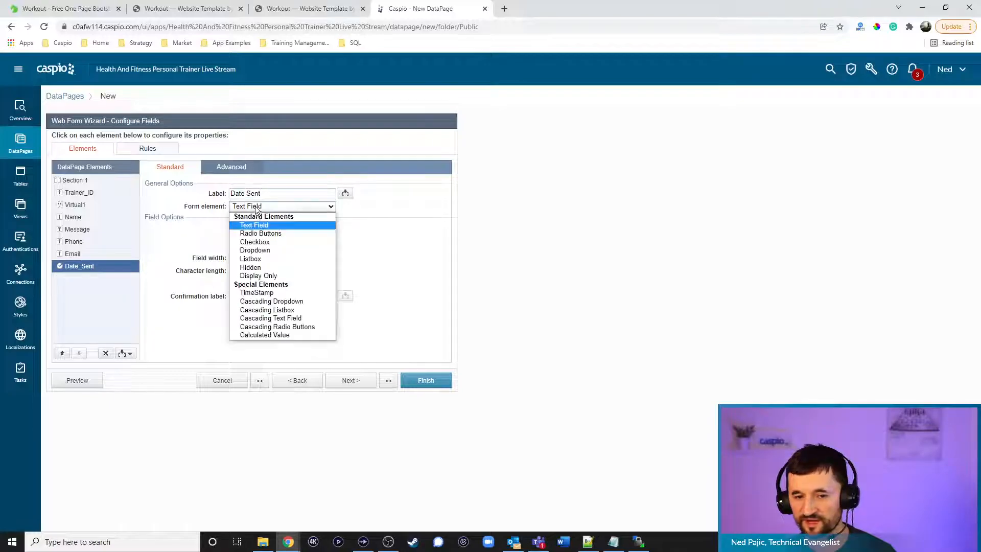
pyautogui.click(250, 289)
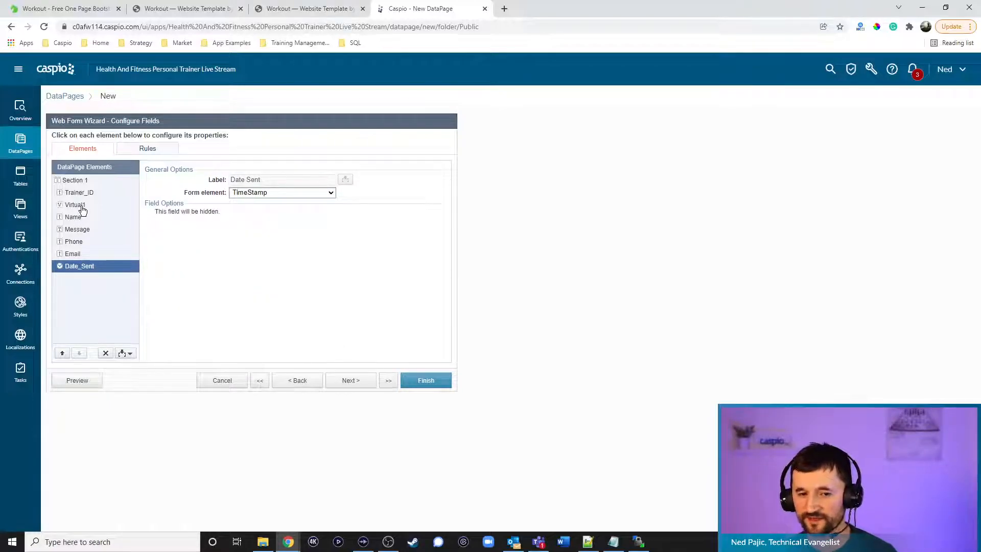
pyautogui.click(349, 380)
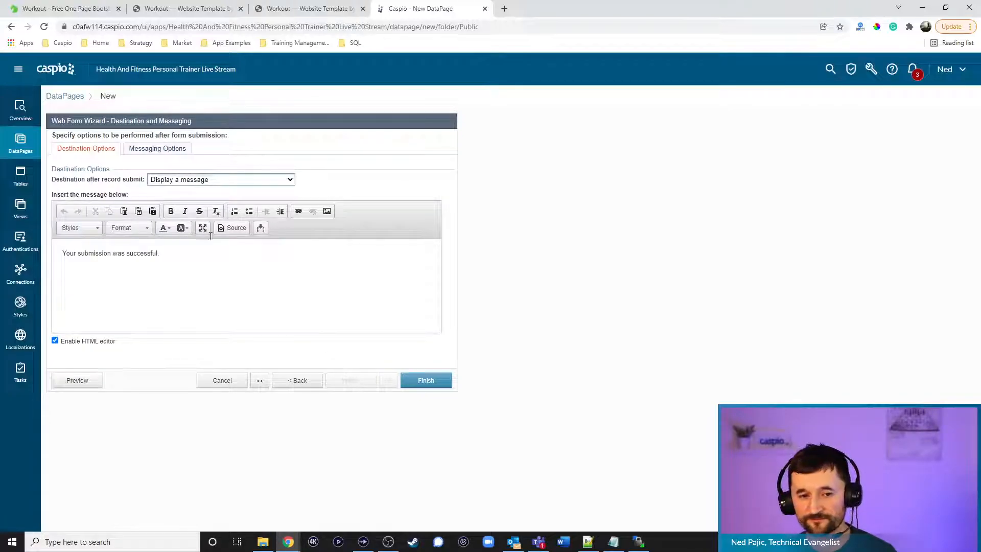
# Turn on acknowledgement emails sent to the Virtual1 address
pyautogui.click(141, 150)
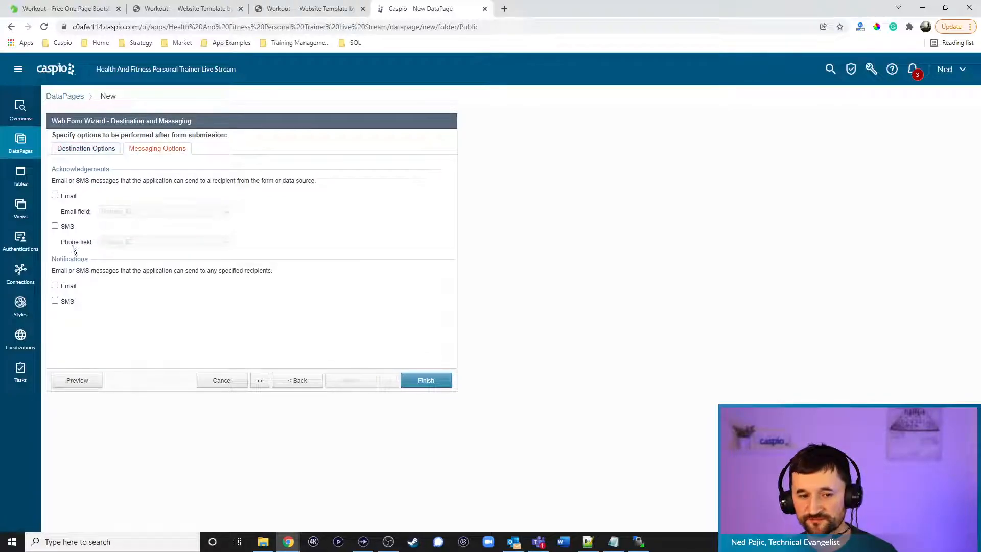
pyautogui.click(69, 197)
pyautogui.click(118, 211)
pyautogui.click(119, 230)
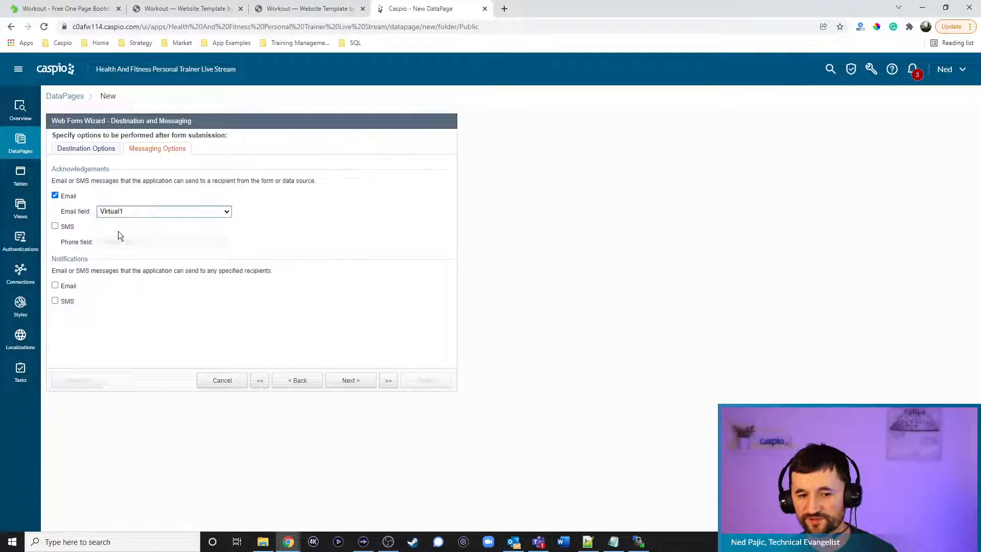
pyautogui.click(351, 381)
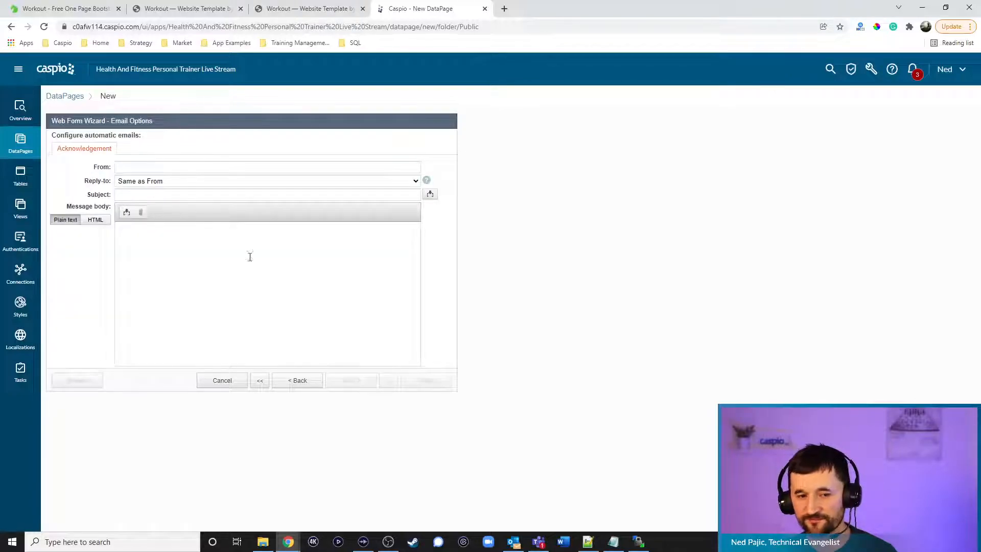
# Write the email with the company no-reply sender, subject 'New Message', and a greeting body, fixing 'retreive' to 'retrieve'
pyautogui.click(175, 168)
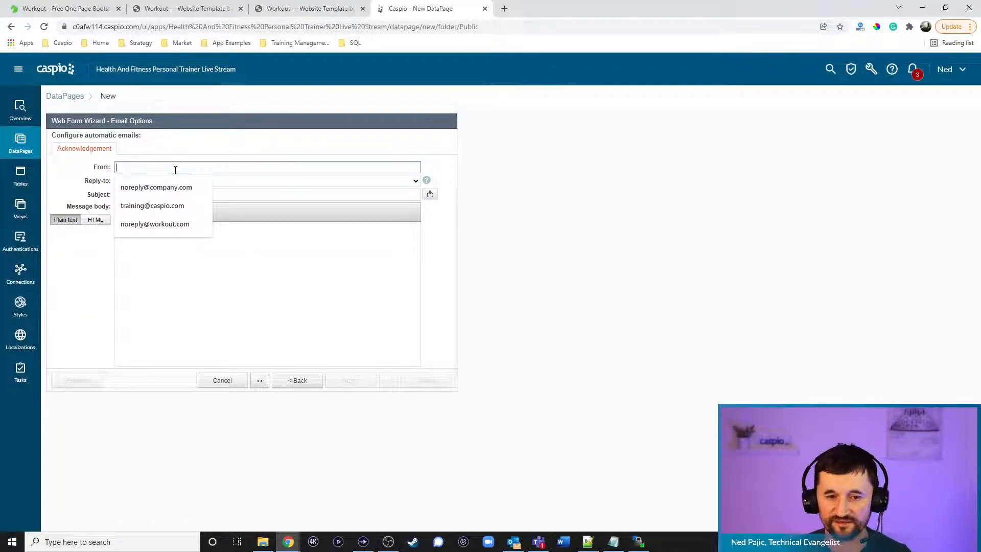
pyautogui.click(173, 188)
pyautogui.click(151, 193)
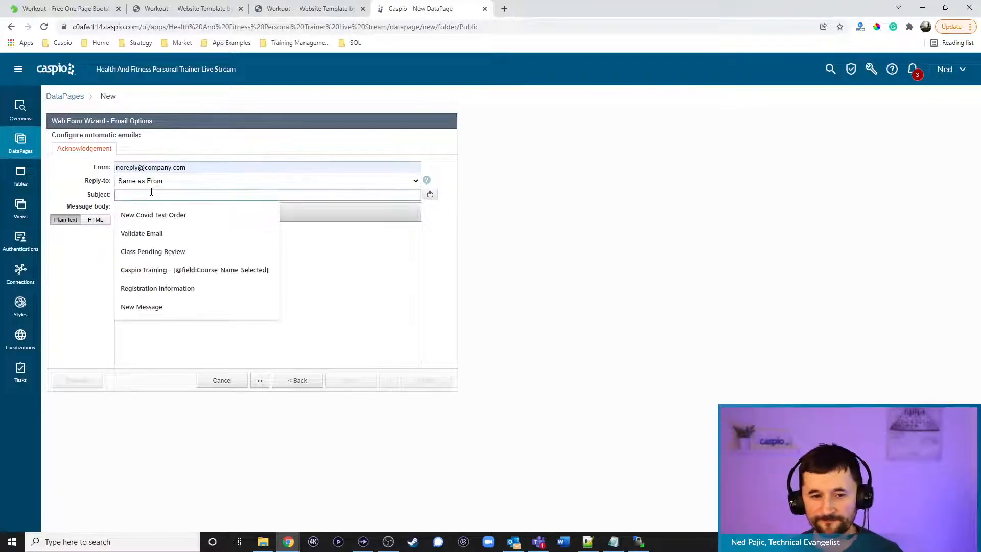
pyautogui.write('New Message')
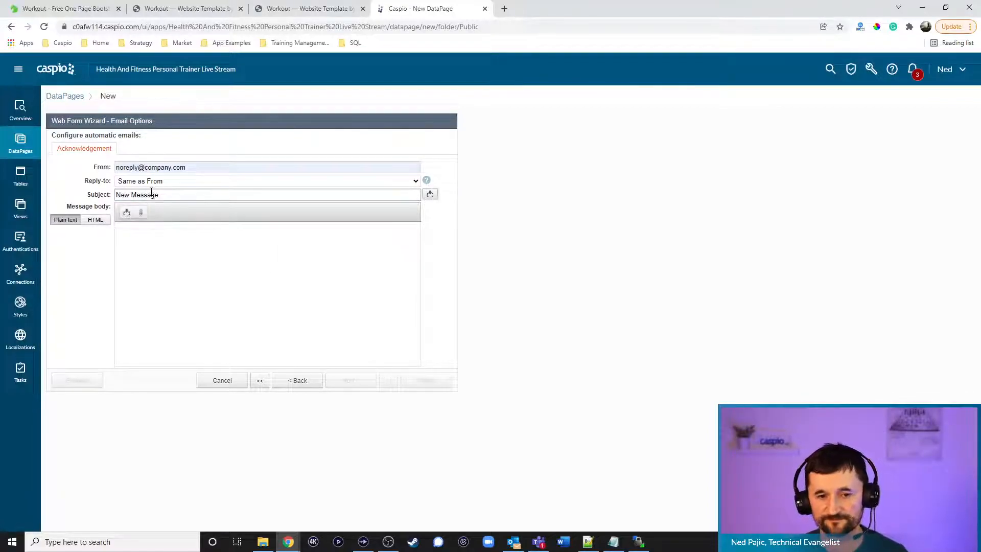
pyautogui.press('Tab')
pyautogui.write('Hi,')
pyautogui.press('Return')
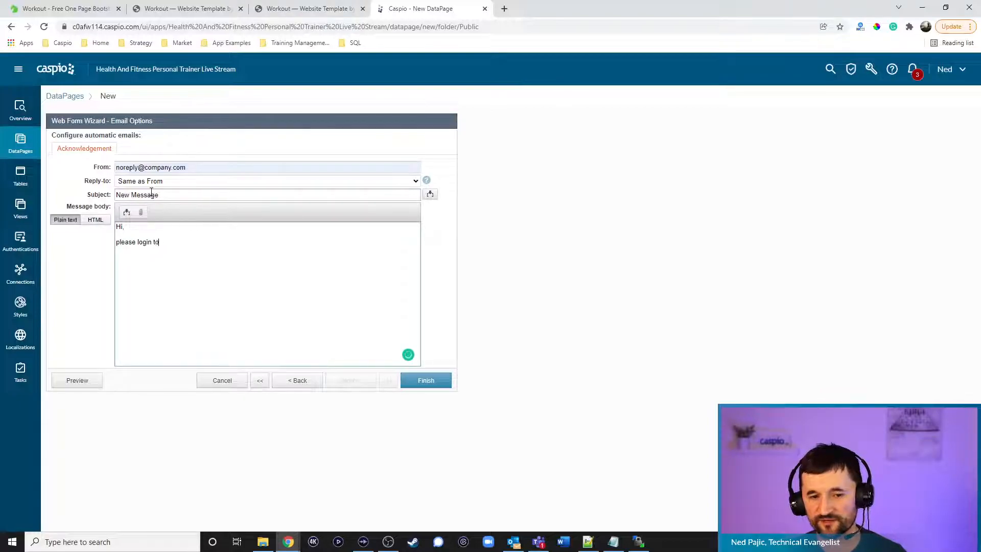
pyautogui.write('com account to ret')
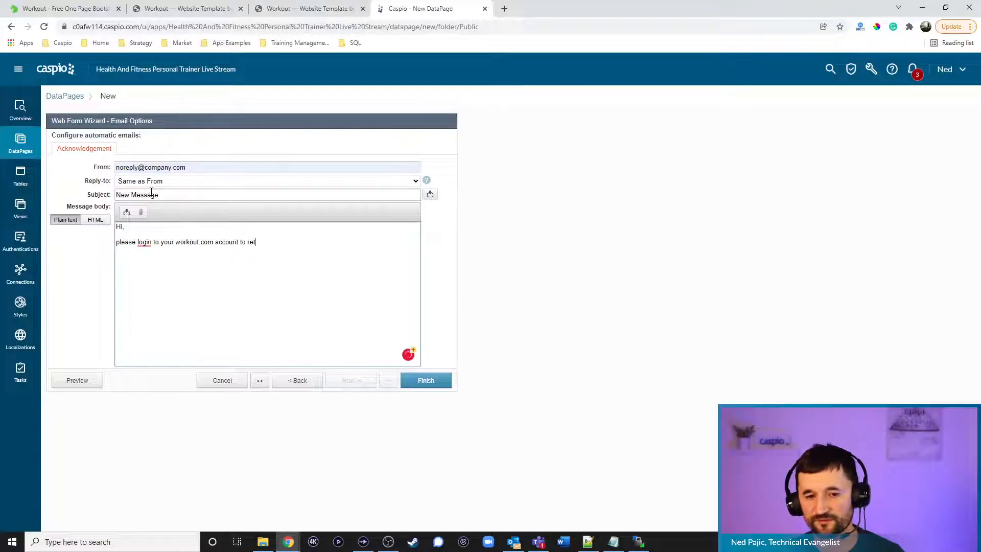
pyautogui.write('reive your message.')
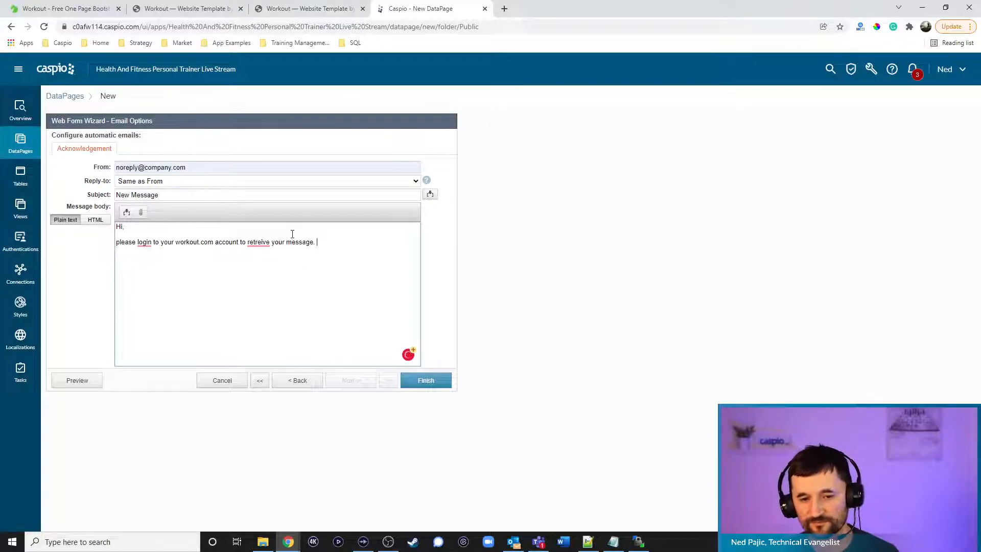
pyautogui.rightClick(258, 242)
pyautogui.click(264, 260)
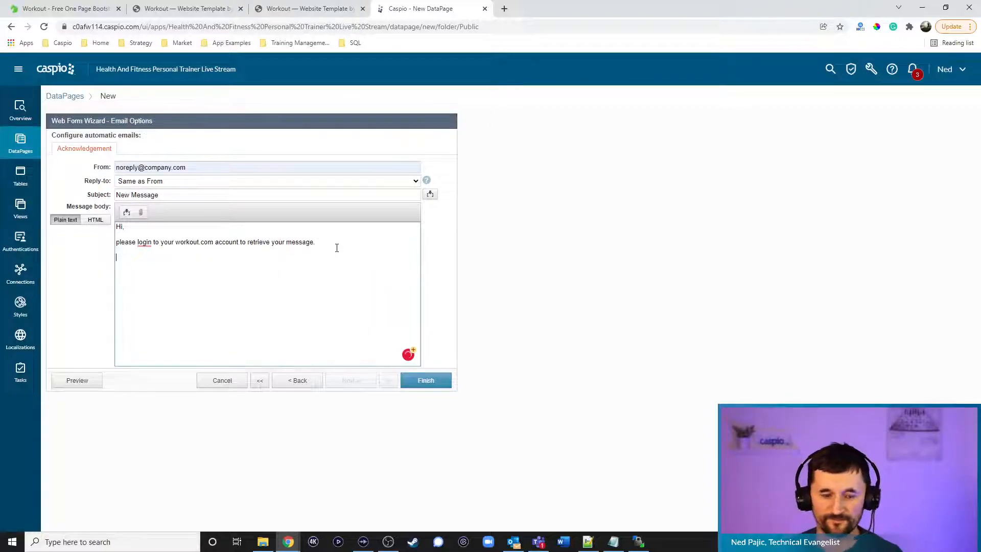
pyautogui.write('orko')
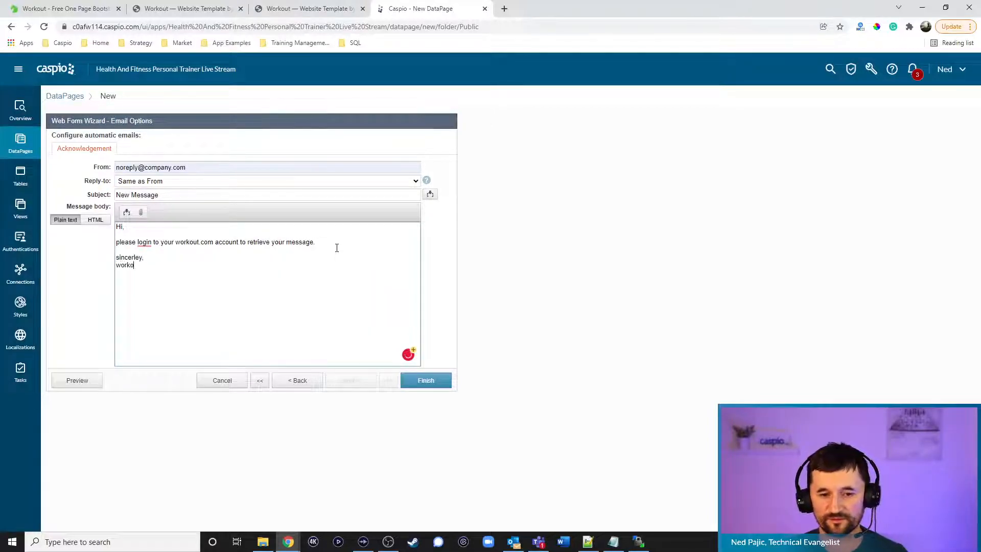
# Finish the Contact Trainer DataPage, enable its deployment, and copy the embed code
pyautogui.click(426, 382)
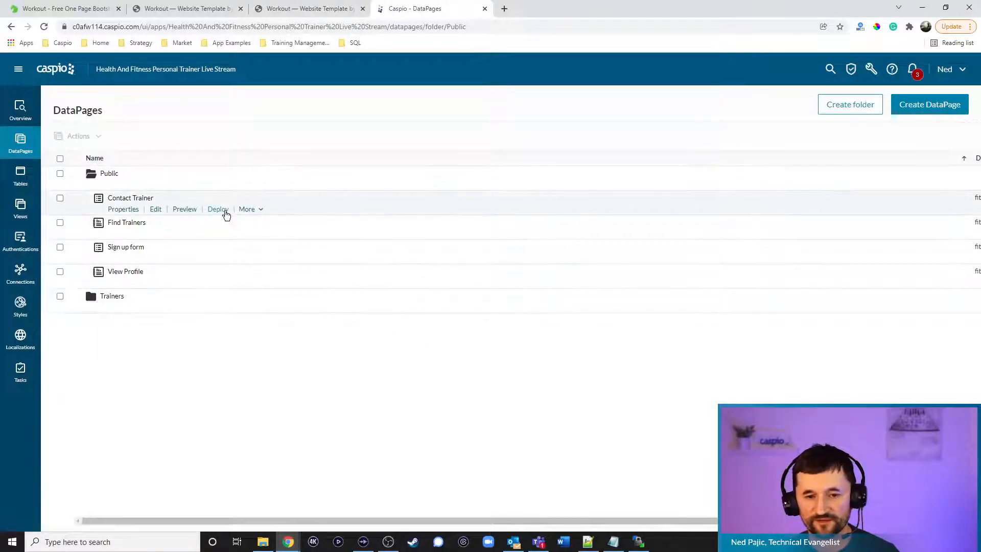
pyautogui.click(220, 211)
pyautogui.click(442, 186)
pyautogui.click(449, 291)
pyautogui.hotkey('ctrl', 'c')
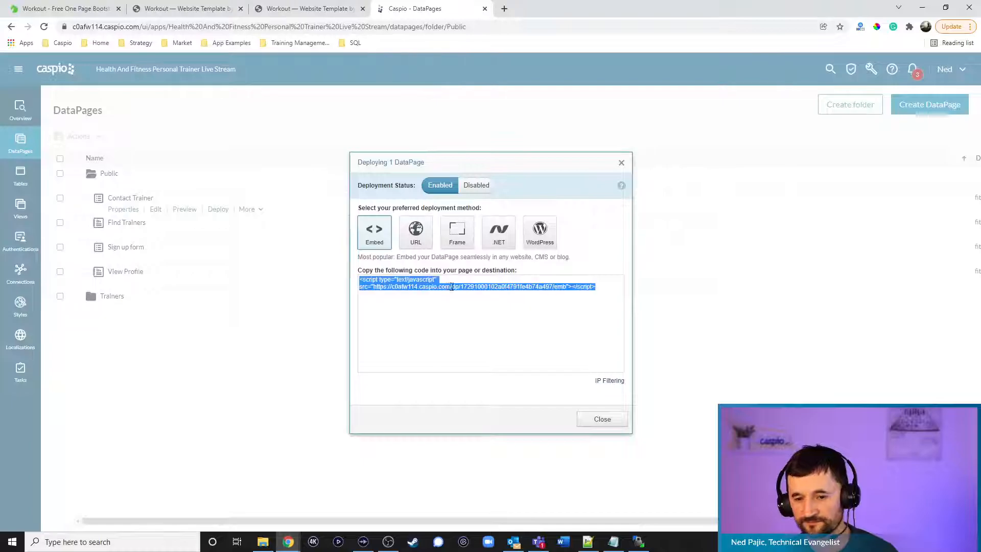
pyautogui.click(587, 541)
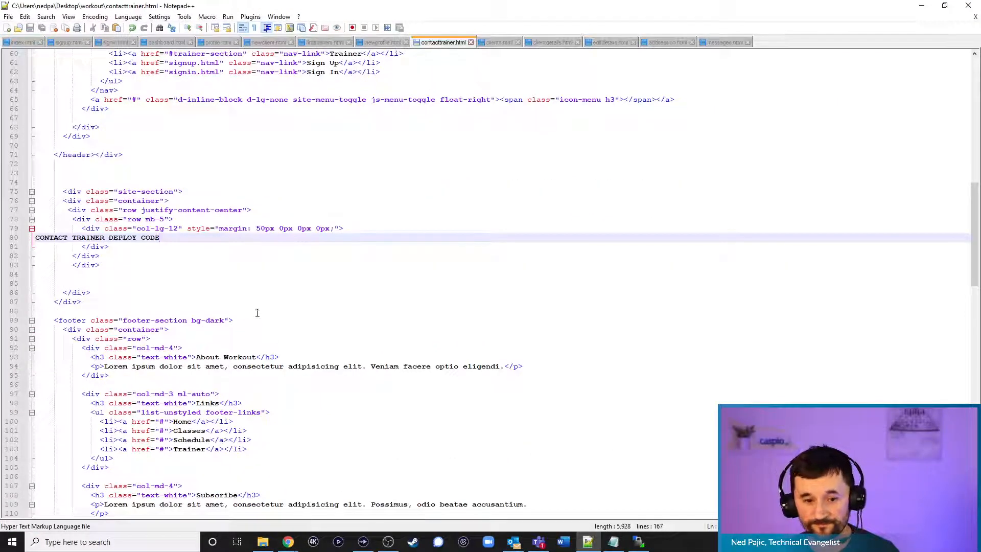
# Paste the Caspio embed script over the CONTACT TRAINER DEPLOY CODE placeholder on line 80
pyautogui.moveTo(187, 235); pyautogui.dragTo(24, 230)
pyautogui.click(24, 230)
pyautogui.click(91, 240)
pyautogui.moveTo(167, 239); pyautogui.dragTo(35, 238)
pyautogui.hotkey('ctrl', 'v')
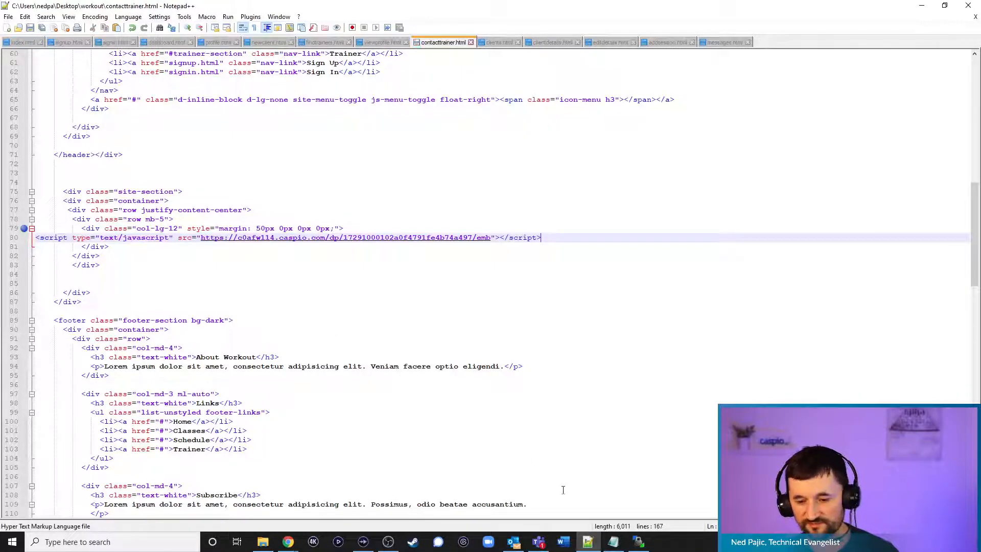
pyautogui.click(639, 542)
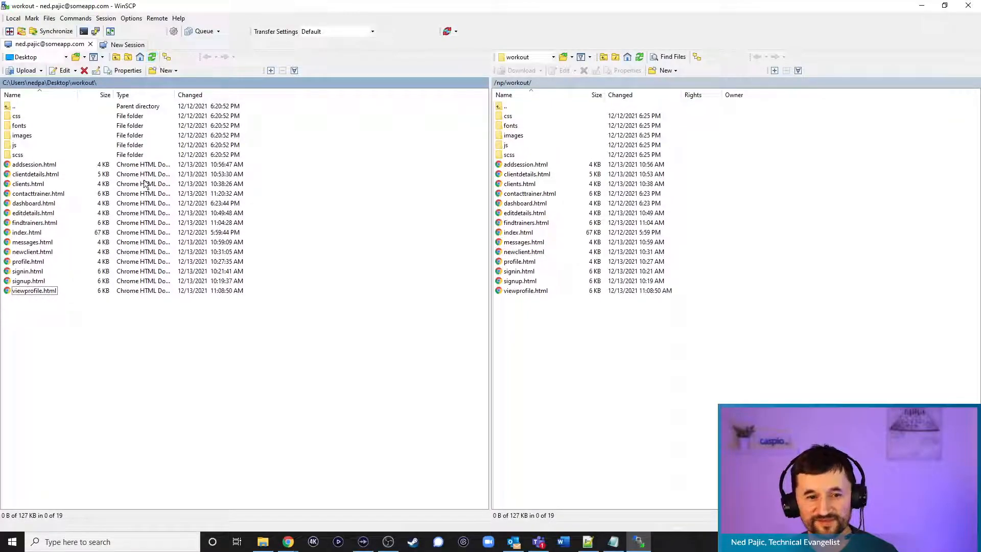
# Copy contacttrainer.html into /np/workout/, overwriting the old file, then minimize WinSCP and Notepad++
pyautogui.moveTo(44, 196); pyautogui.dragTo(590, 354)
pyautogui.click(460, 307)
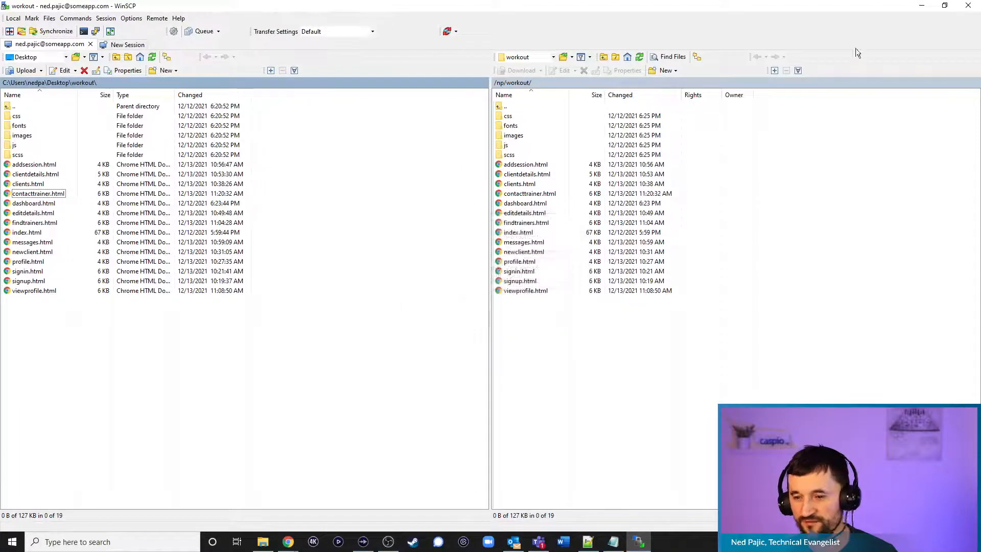
pyautogui.click(923, 7)
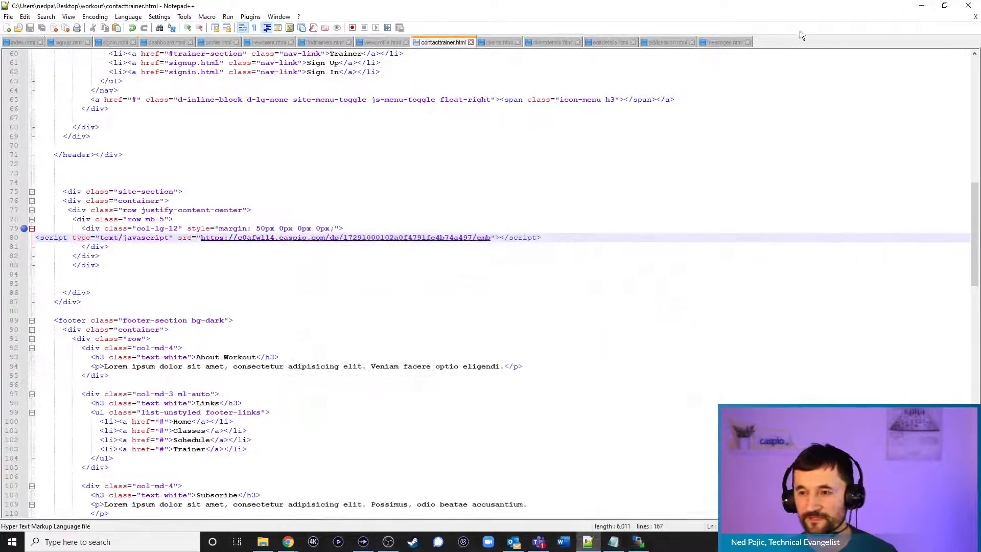
pyautogui.click(921, 5)
# Reload the contact trainer page and fill the Name, Message and Phone fields with test values
pyautogui.click(199, 11)
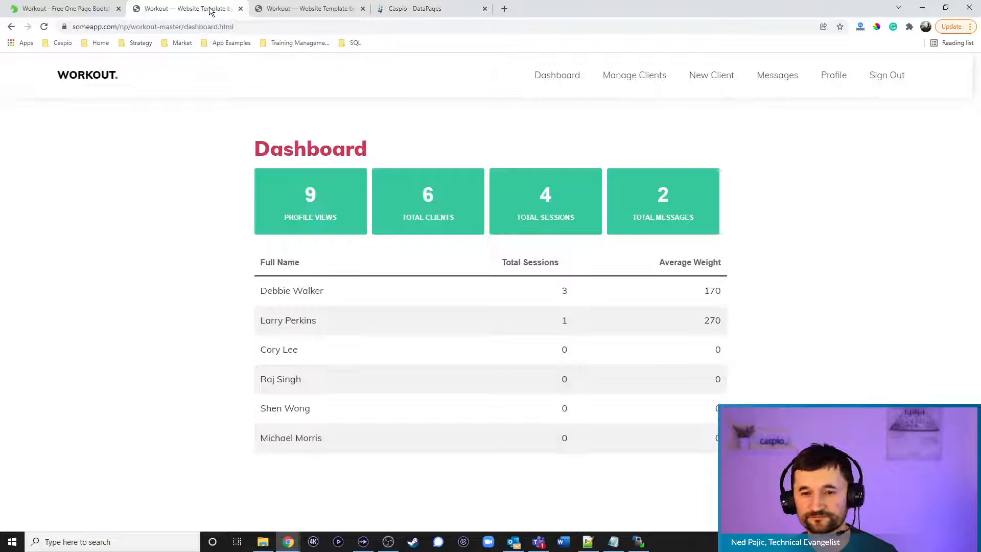
pyautogui.click(306, 12)
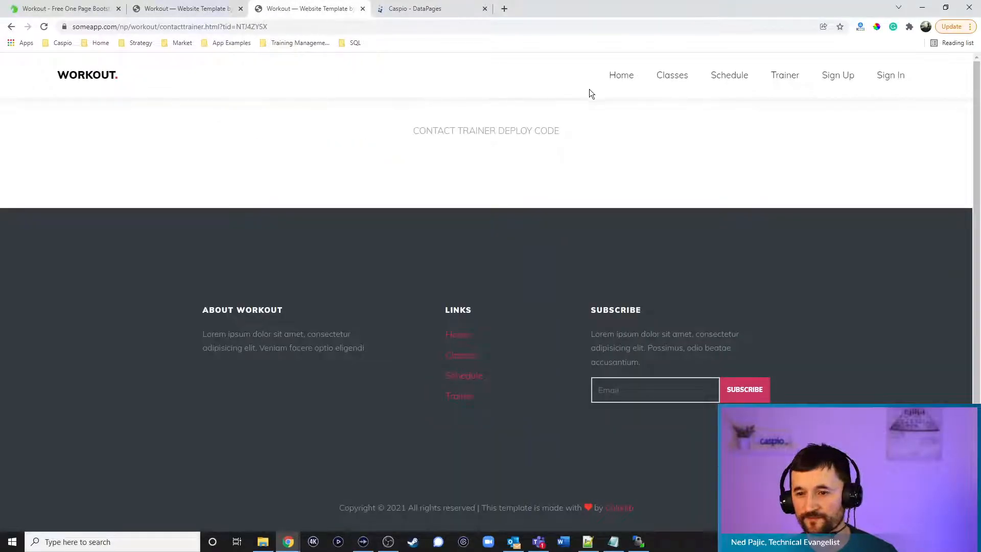
pyautogui.click(44, 27)
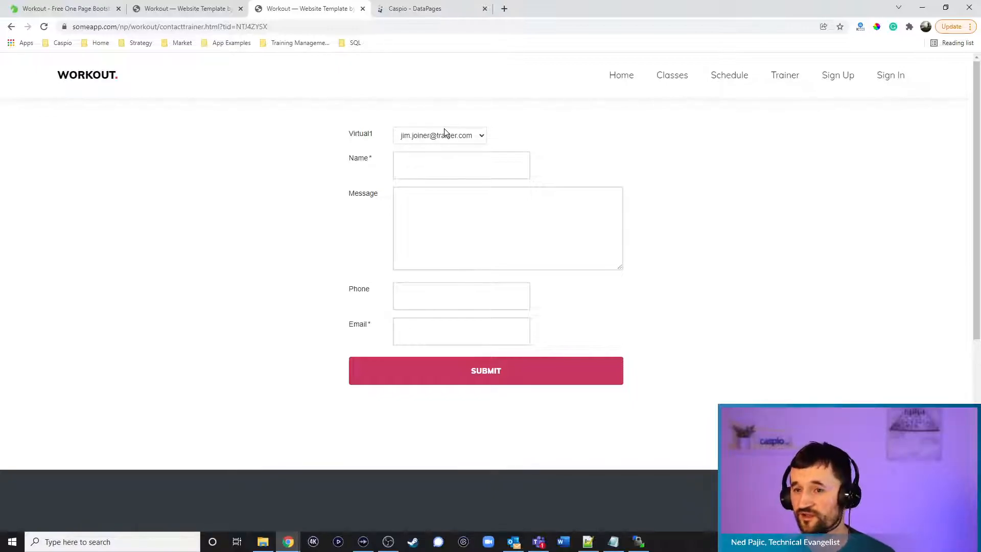
pyautogui.click(448, 166)
pyautogui.write('a;dhjf;')
pyautogui.press('Tab')
pyautogui.press('Tab')
pyautogui.hotkey('shift', 'Tab')
pyautogui.write('lkjsdahfl')
pyautogui.press('Tab')
pyautogui.write('324324324')
# Enter a test email address, submit the form, and open the trainer dashboard
pyautogui.click(437, 332)
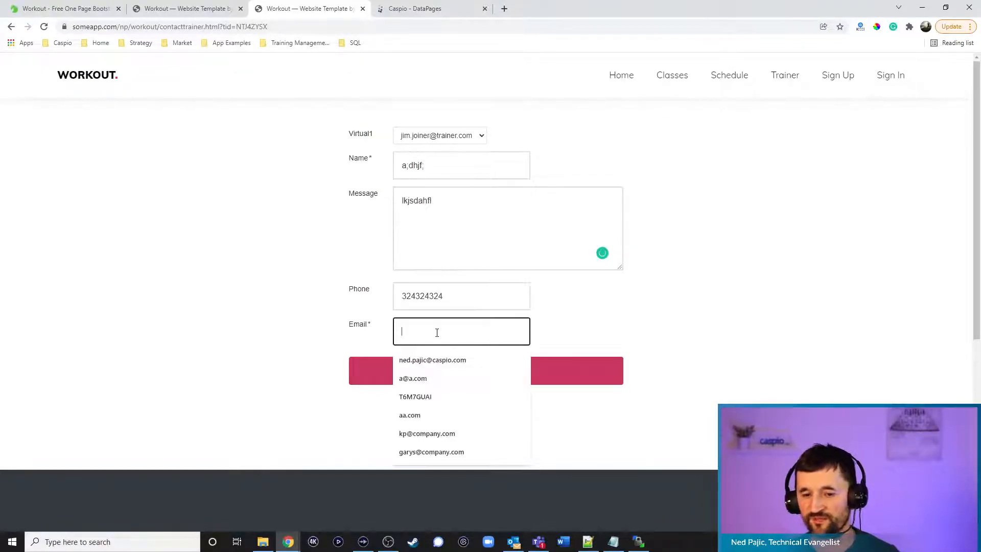
pyautogui.write('a@A.COM')
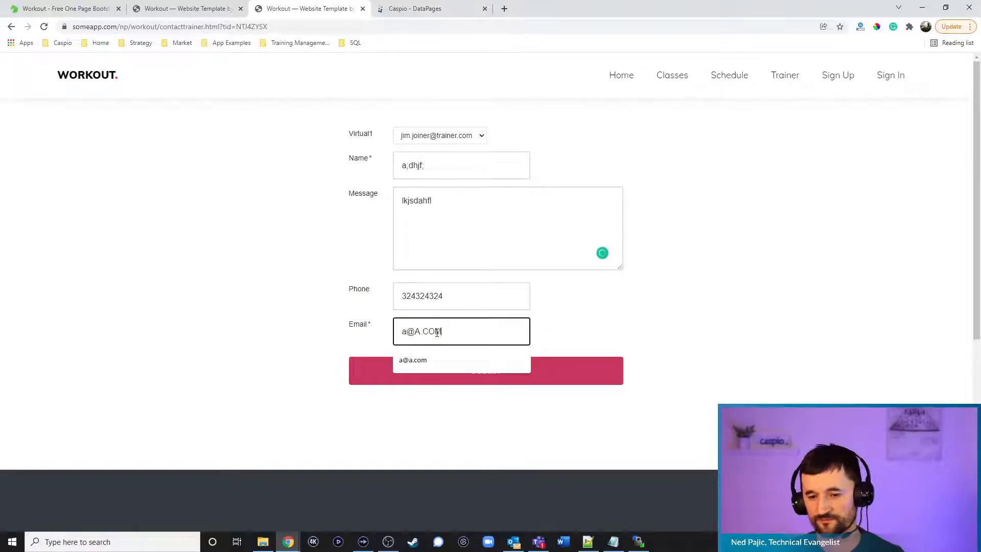
pyautogui.click(544, 375)
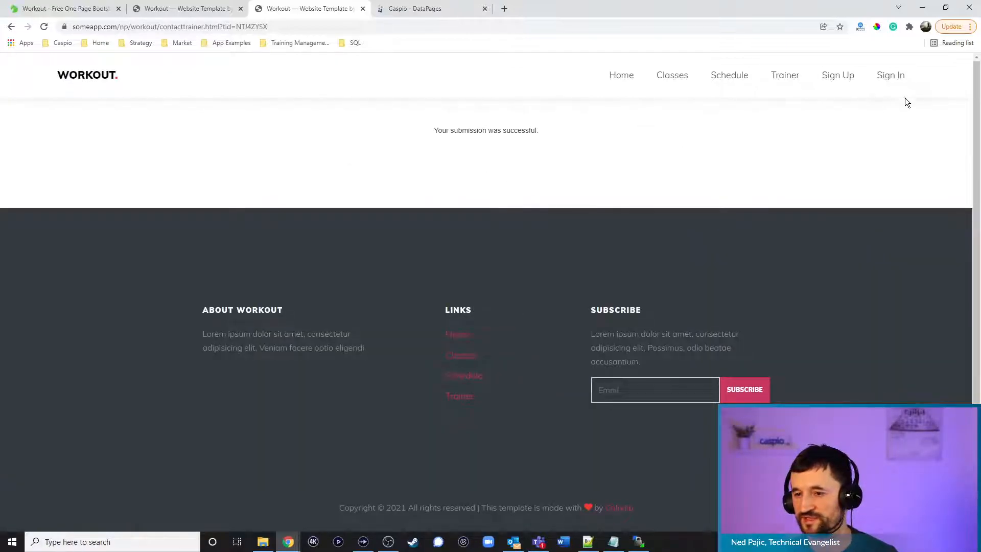
pyautogui.click(892, 76)
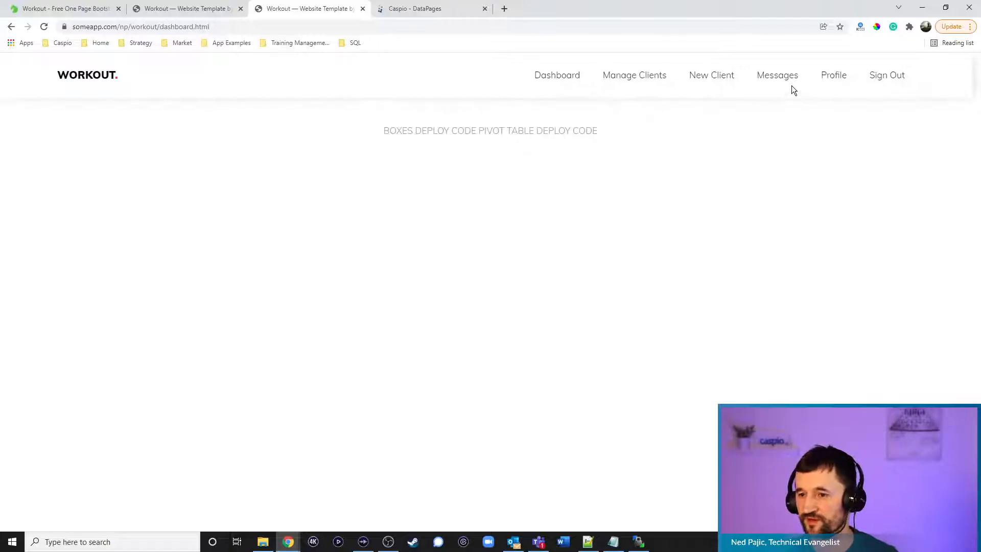
# Check Messages, sign out, log back in with the trainer's credentials, and reopen Messages
pyautogui.click(779, 77)
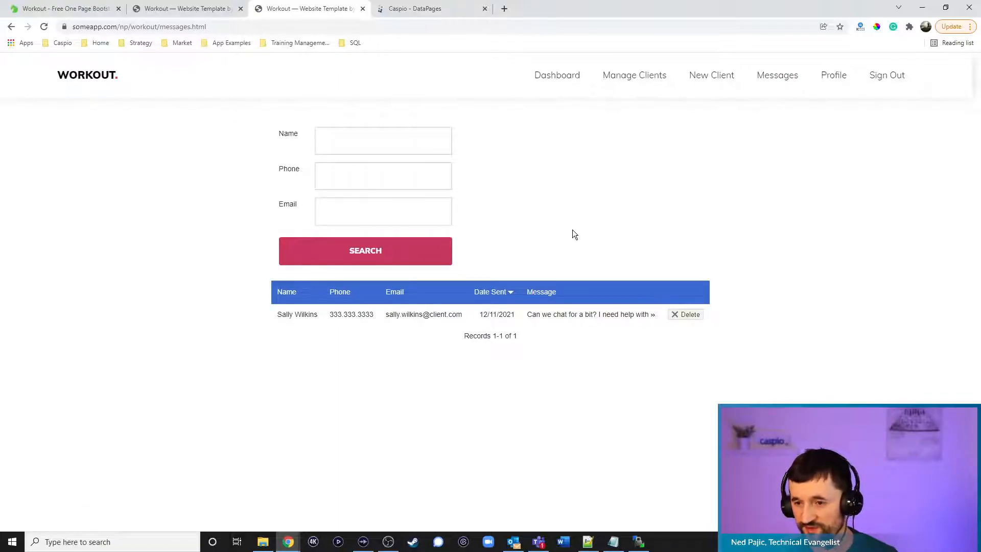
pyautogui.click(887, 79)
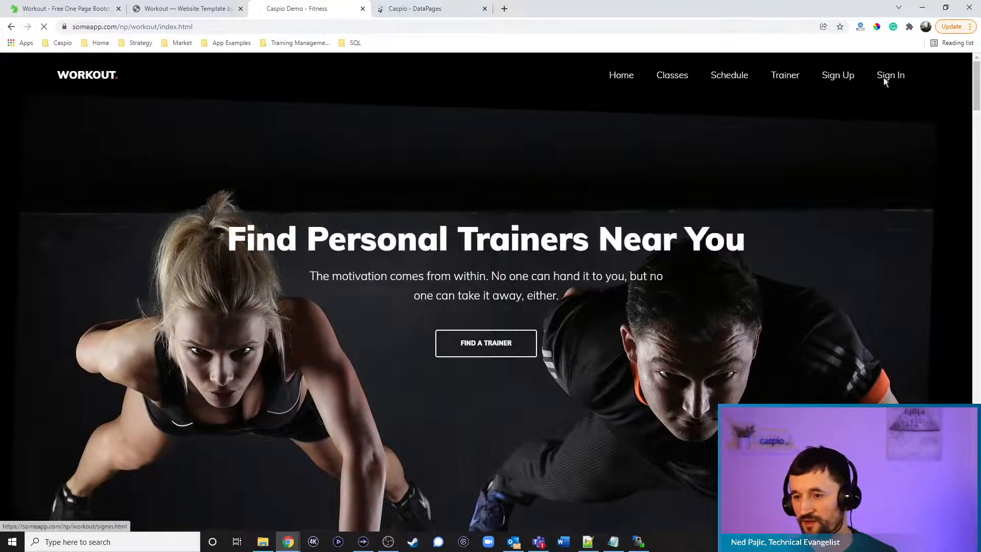
pyautogui.click(885, 79)
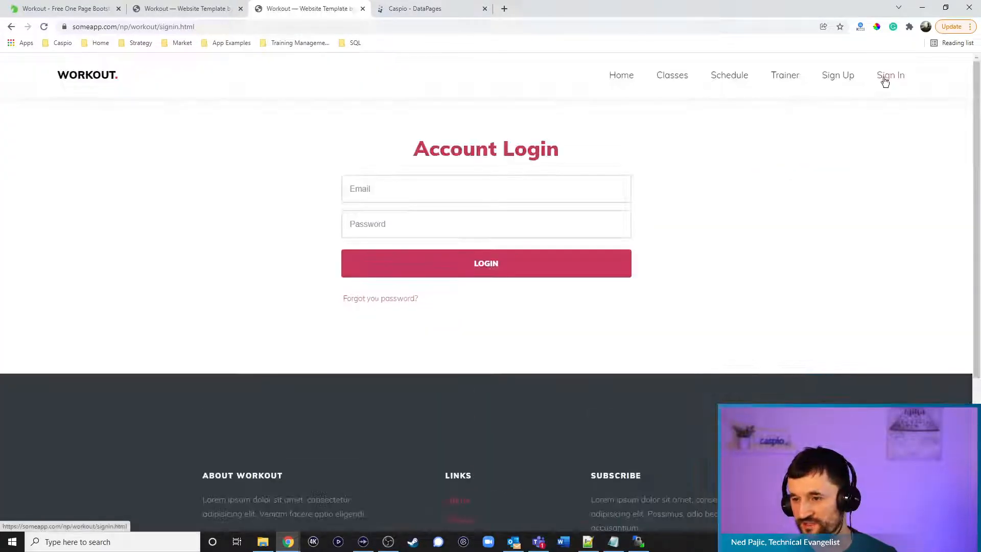
pyautogui.moveTo(464, 197); pyautogui.dragTo(193, 176)
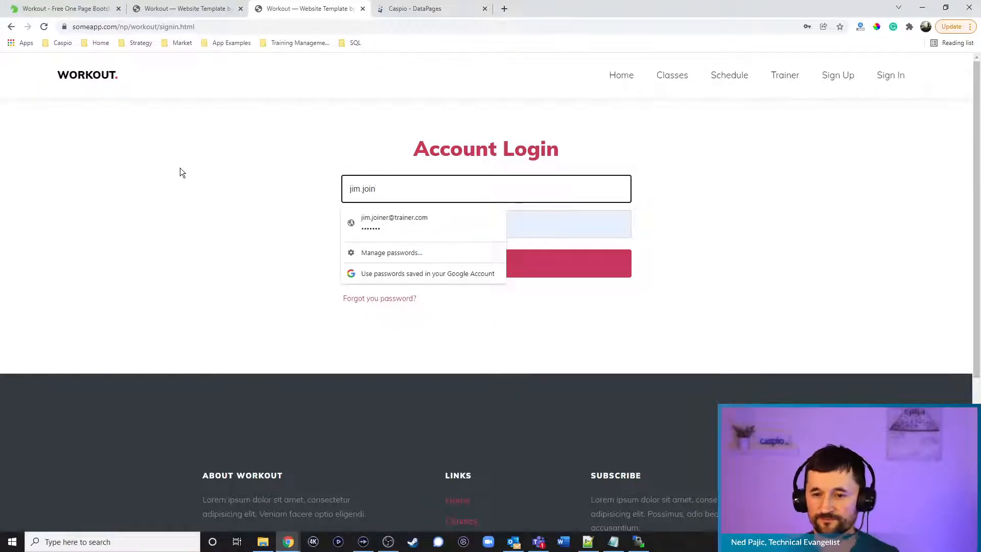
pyautogui.click(461, 225)
pyautogui.click(467, 262)
pyautogui.click(777, 82)
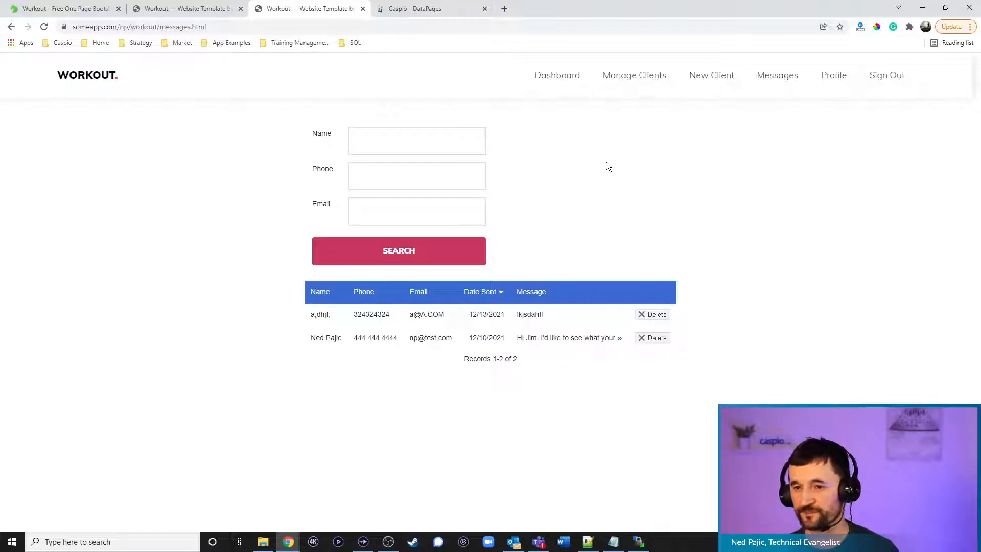
# Go from the home page to Find a Trainer, then return to Caspio DataPages
pyautogui.click(91, 80)
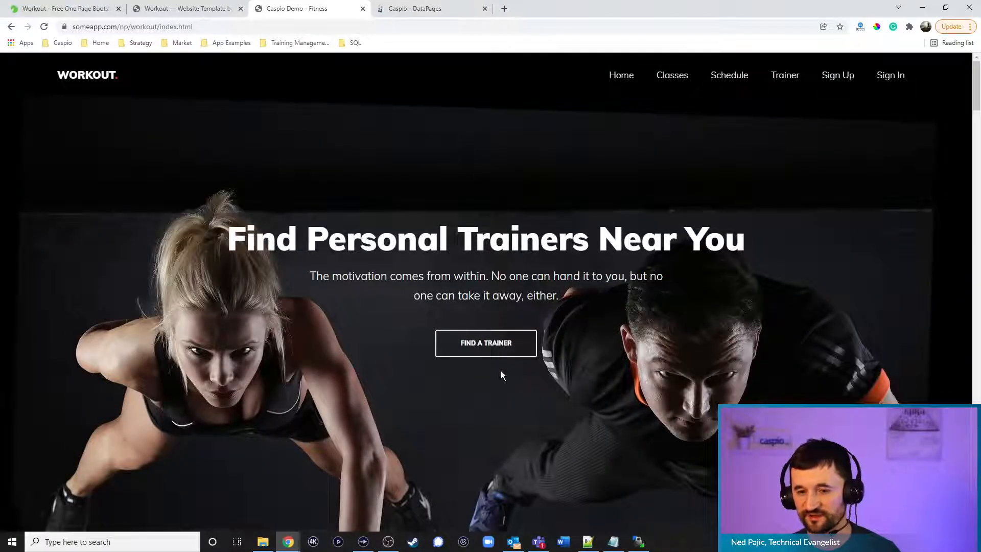
pyautogui.click(492, 346)
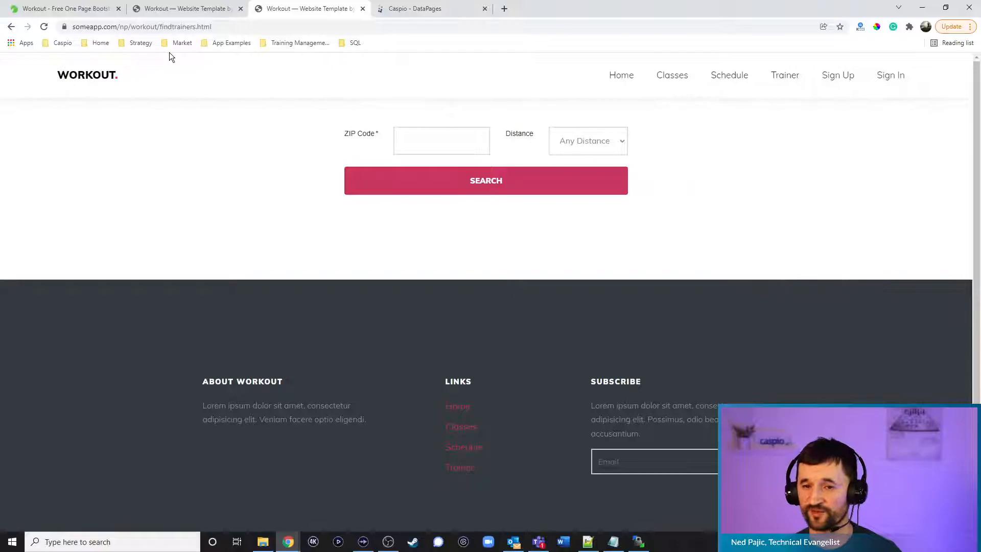
pyautogui.click(446, 7)
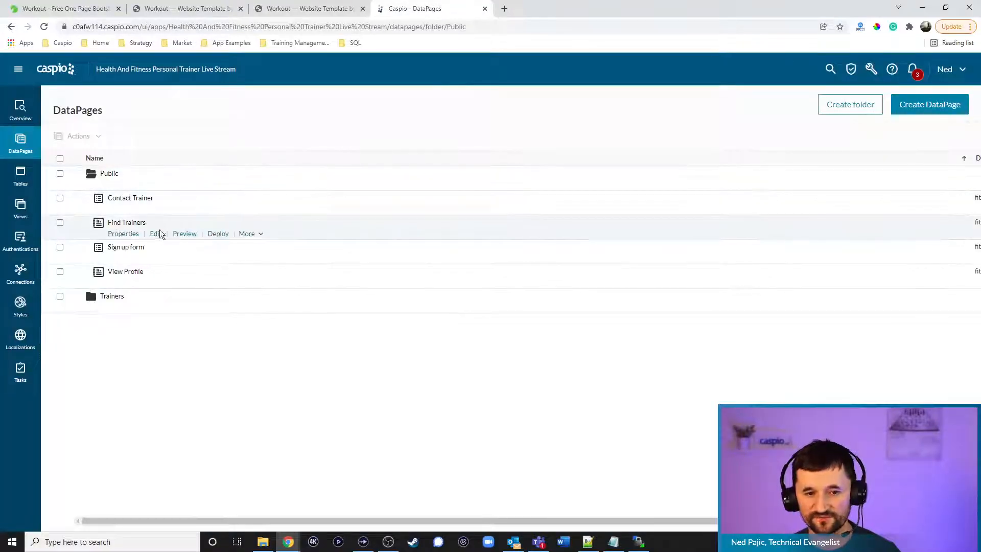
# Edit Find Trainers and add Admin_Profile_Status and Profile_Status as search fields
pyautogui.click(156, 234)
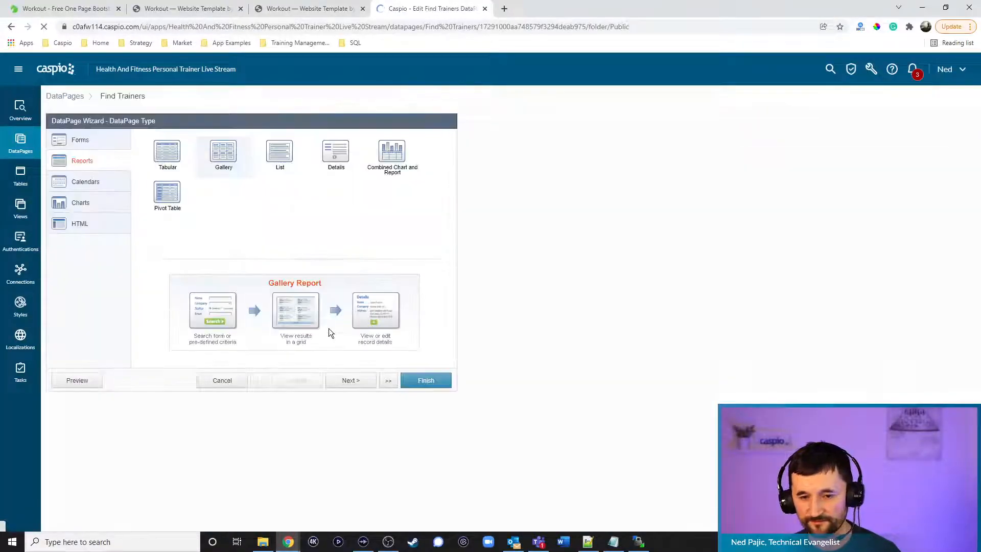
pyautogui.click(343, 381)
pyautogui.click(343, 382)
pyautogui.click(345, 382)
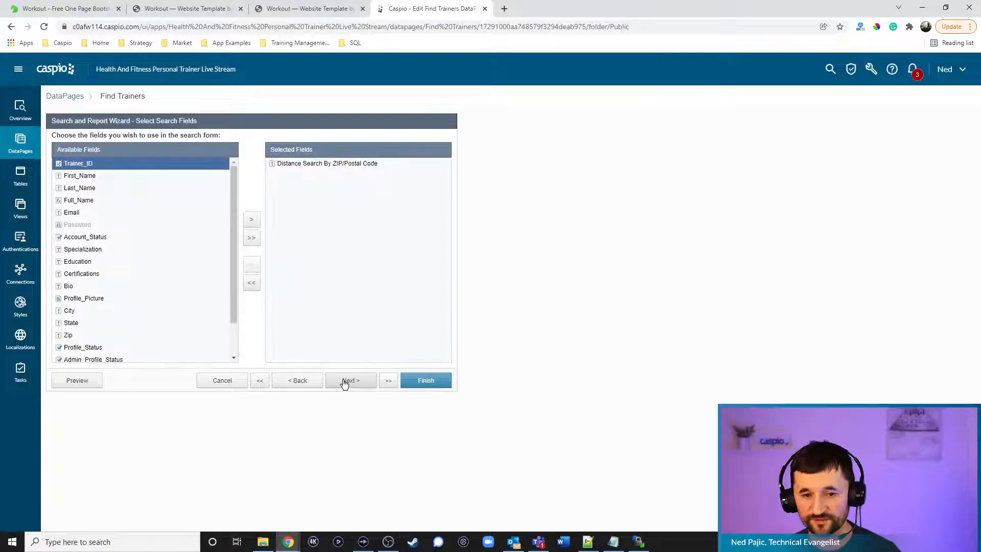
pyautogui.scroll(-1, 162, 269)
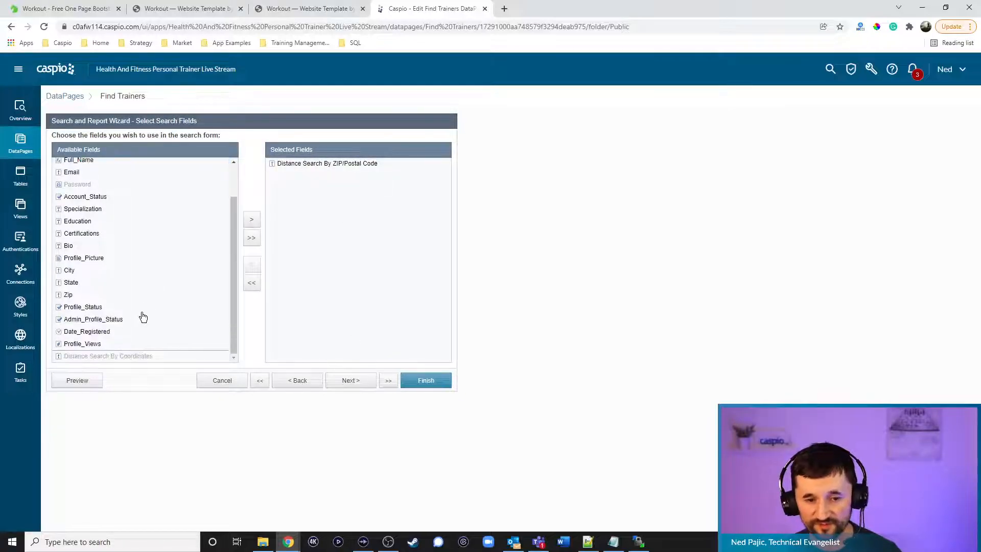
pyautogui.click(102, 319)
pyautogui.click(256, 218)
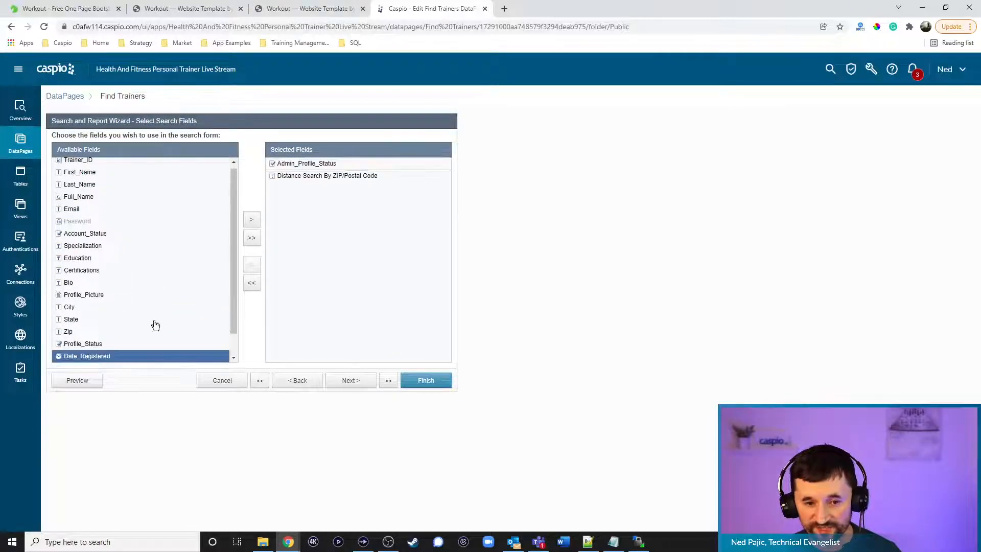
pyautogui.click(86, 344)
pyautogui.click(252, 219)
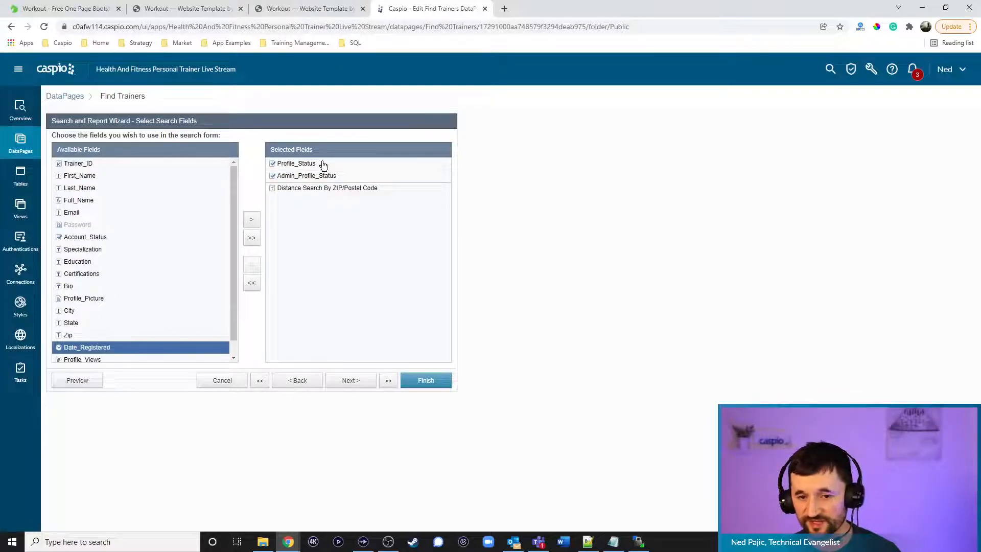
pyautogui.click(361, 384)
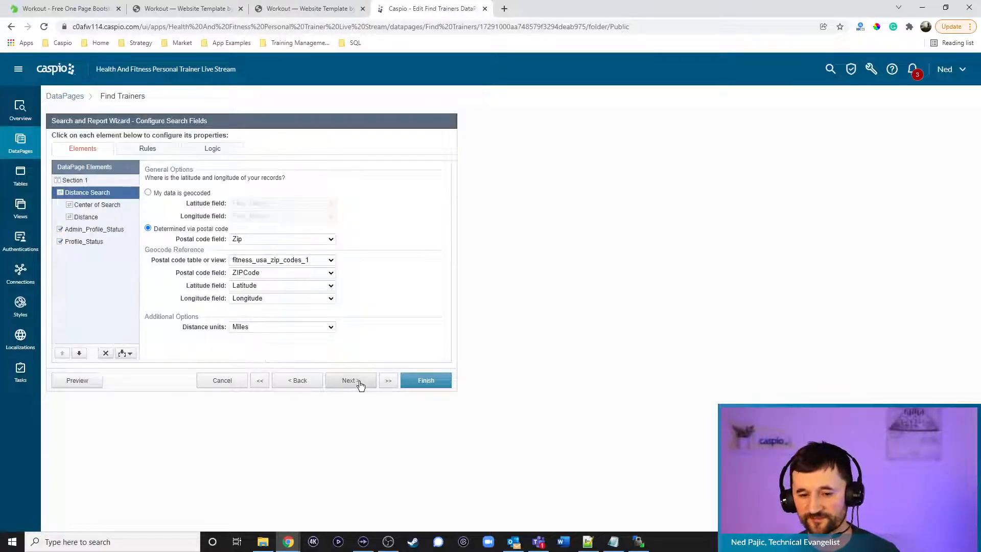
# Make Admin_Profile_Status and Profile_Status hidden fields that receive Yes
pyautogui.click(108, 231)
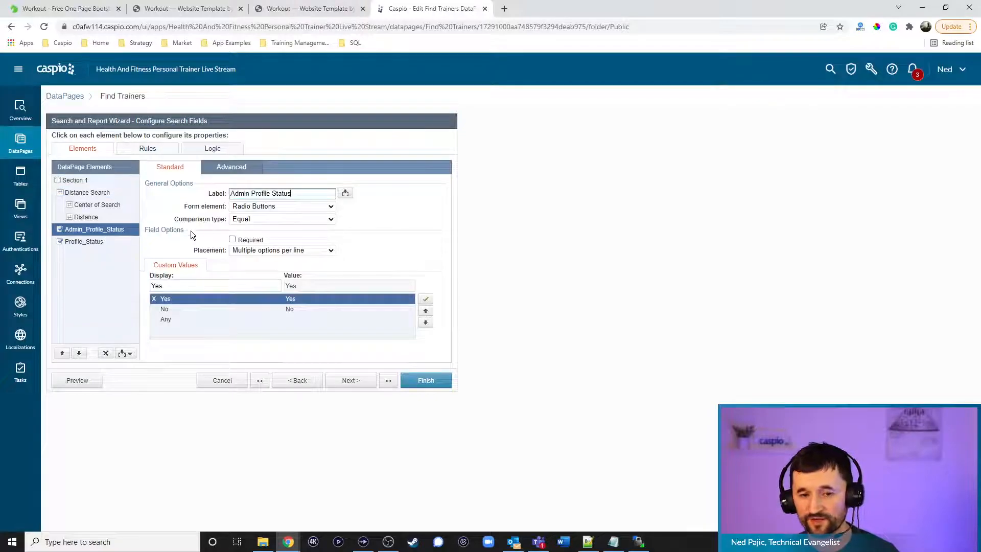
pyautogui.click(257, 206)
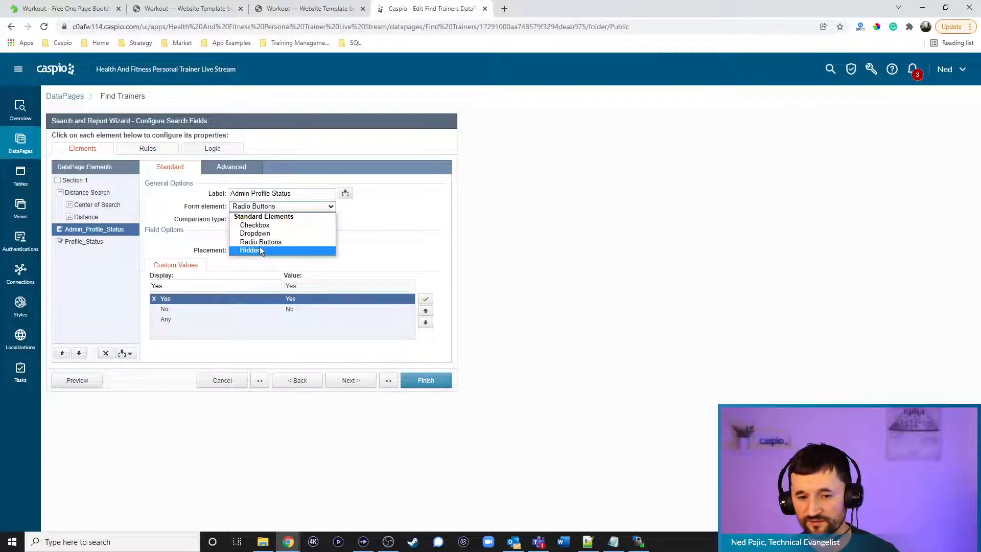
pyautogui.click(260, 249)
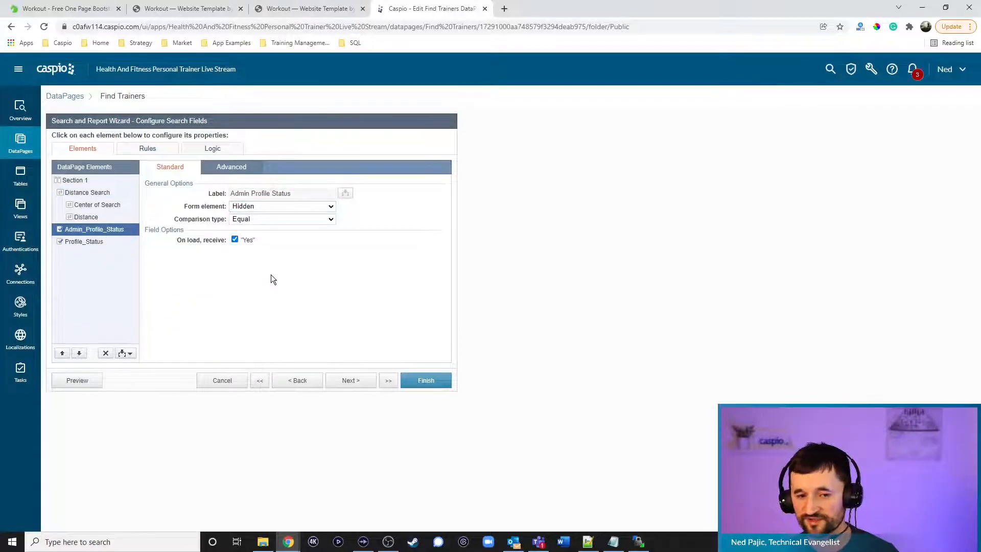
pyautogui.click(102, 242)
pyautogui.click(255, 217)
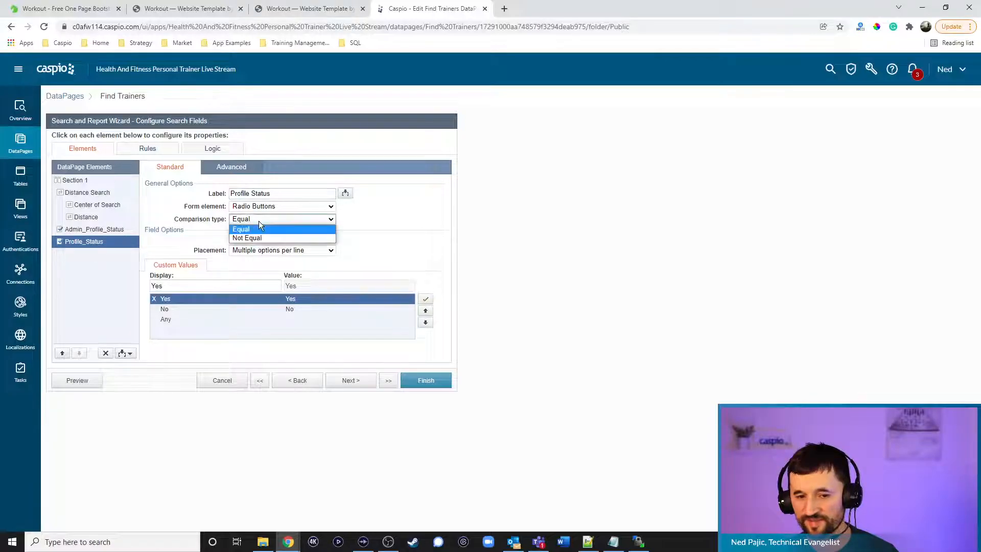
pyautogui.click(259, 206)
pyautogui.click(261, 249)
pyautogui.click(235, 239)
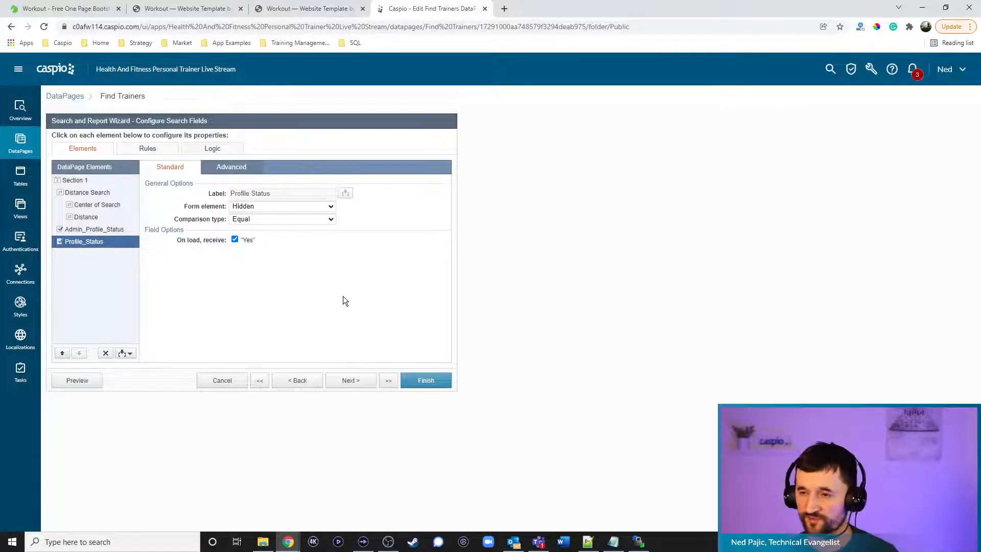
# Untick Required for ZIP Code and finish the Find Trainers DataPage
pyautogui.click(105, 206)
pyautogui.click(250, 228)
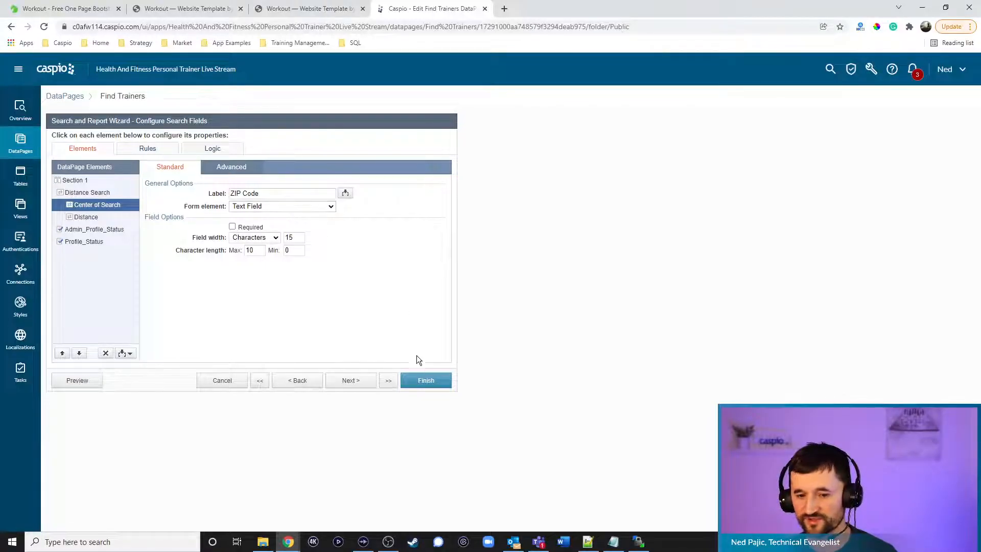
pyautogui.click(425, 380)
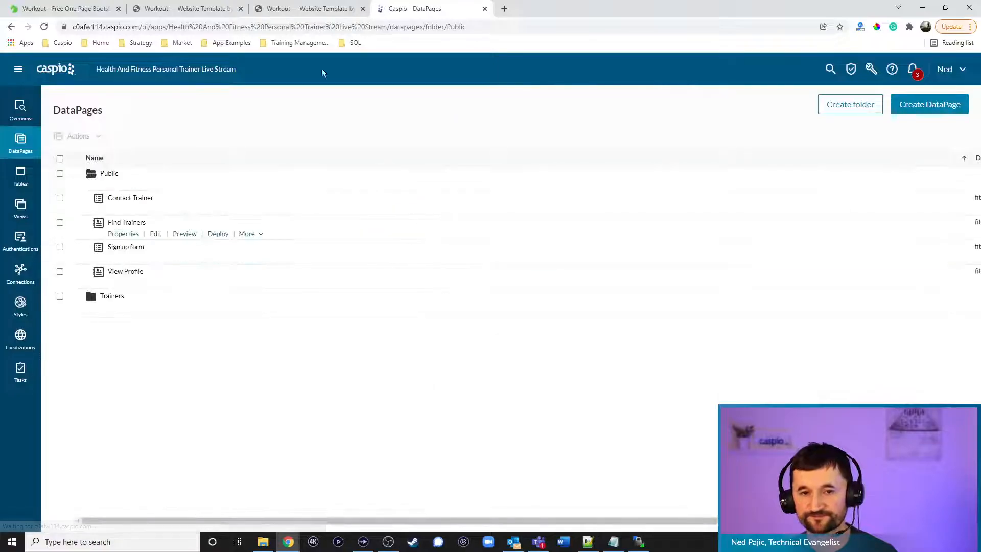
pyautogui.click(309, 9)
# Reload Find Trainers, open the first trainer's profile and message form, then return to the dashboard
pyautogui.click(45, 27)
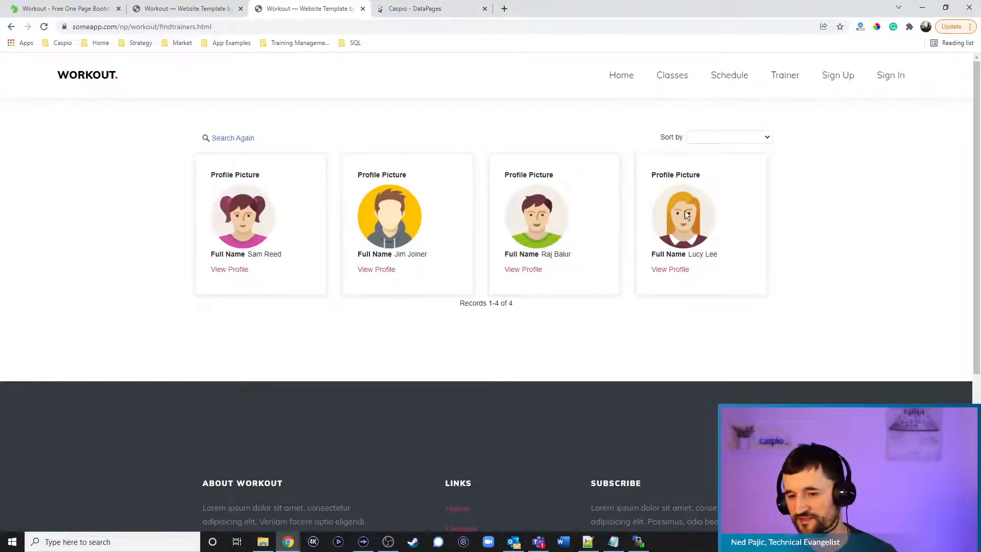
pyautogui.click(229, 269)
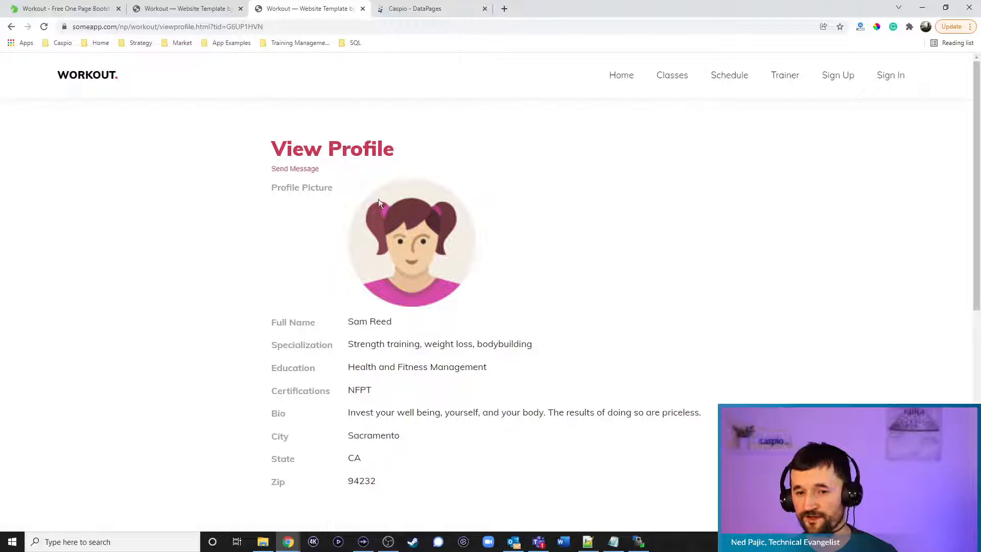
pyautogui.click(306, 171)
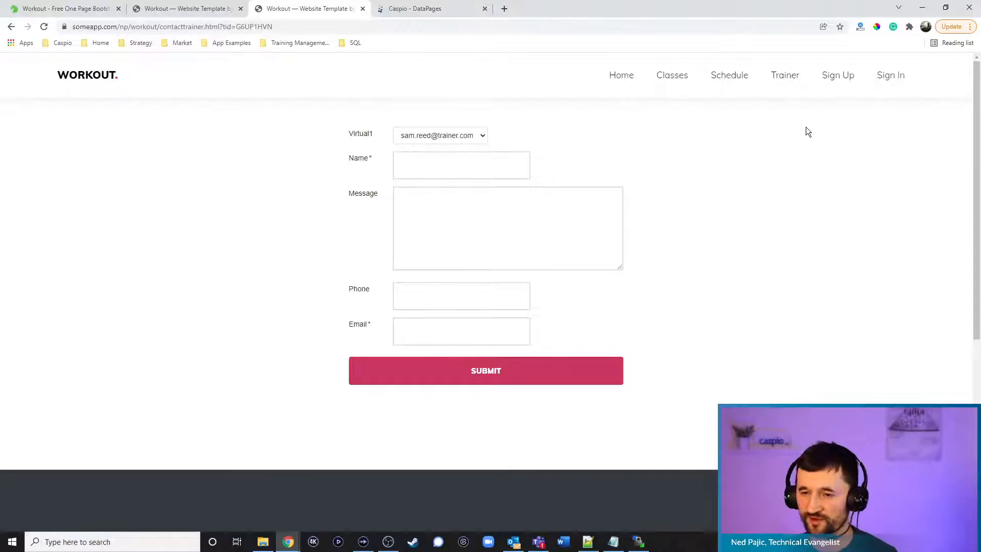
pyautogui.click(891, 79)
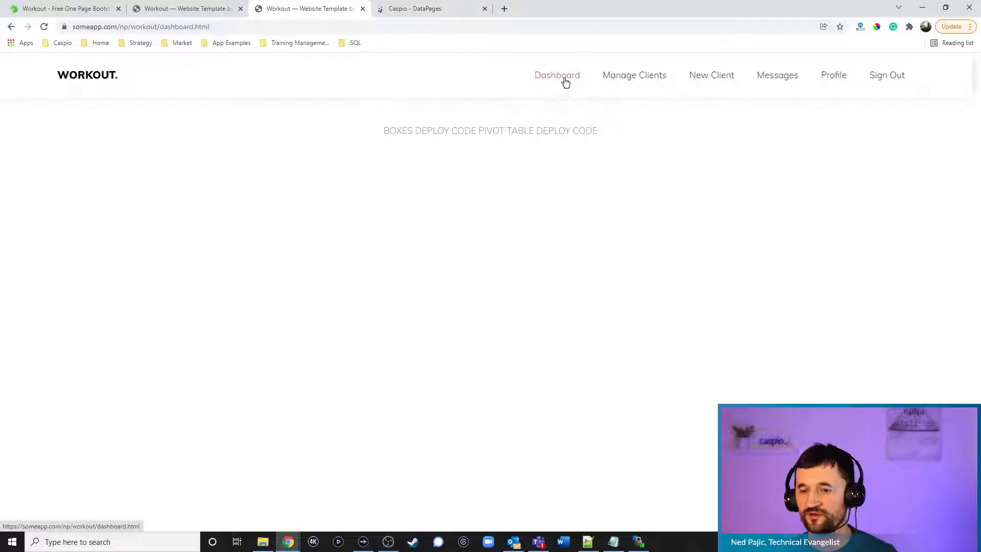
pyautogui.click(541, 76)
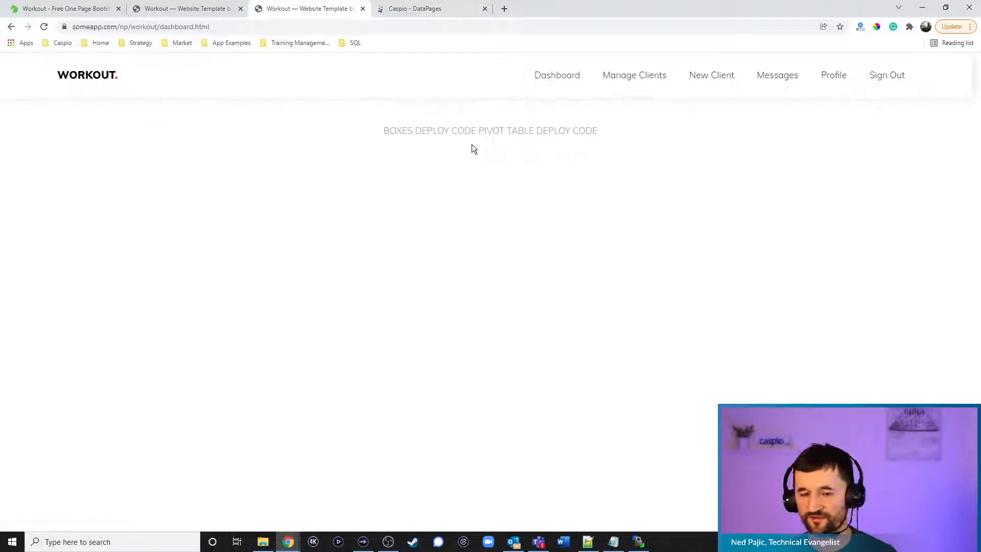
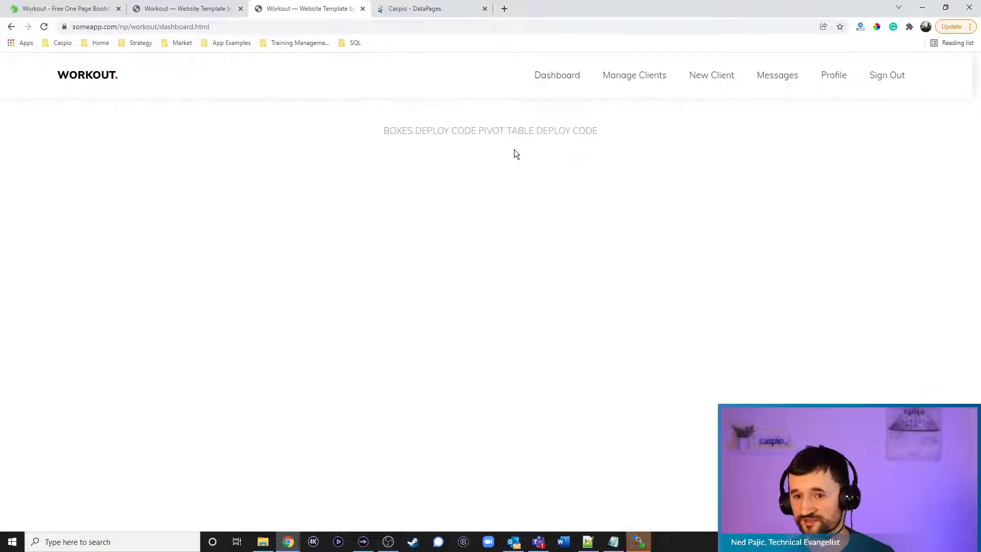
# In the Trainers folder, start a new Details report DataPage and open its data source list
pyautogui.click(433, 11)
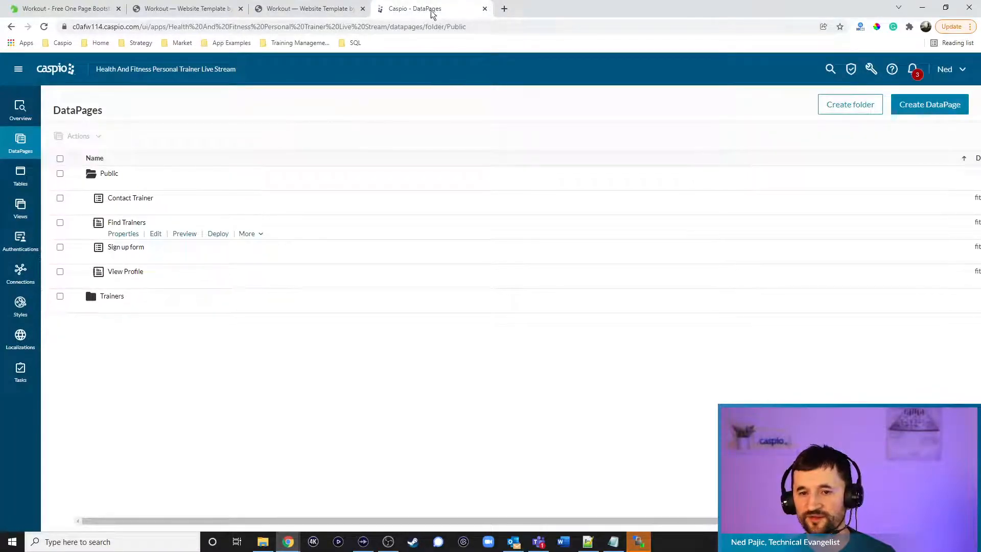
pyautogui.click(107, 175)
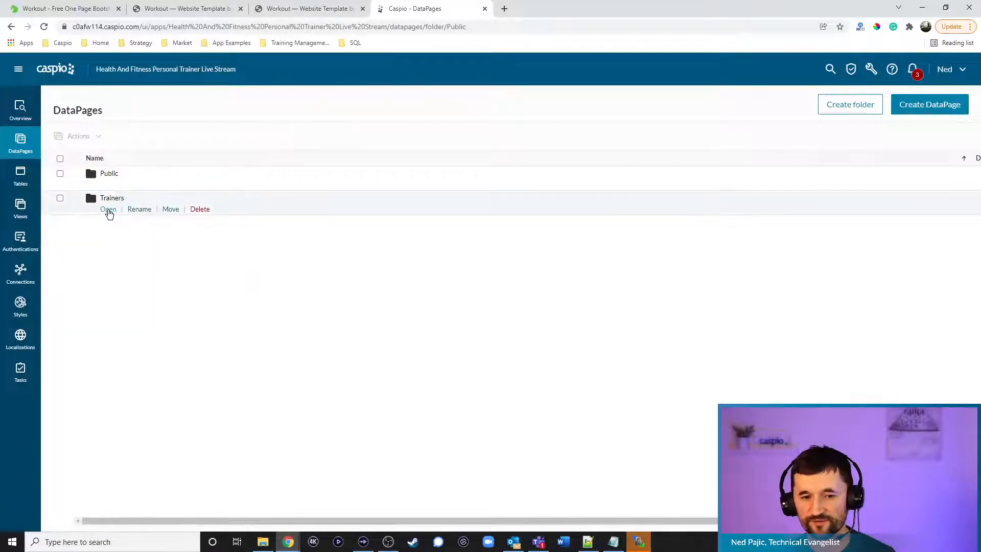
pyautogui.click(107, 210)
pyautogui.click(906, 107)
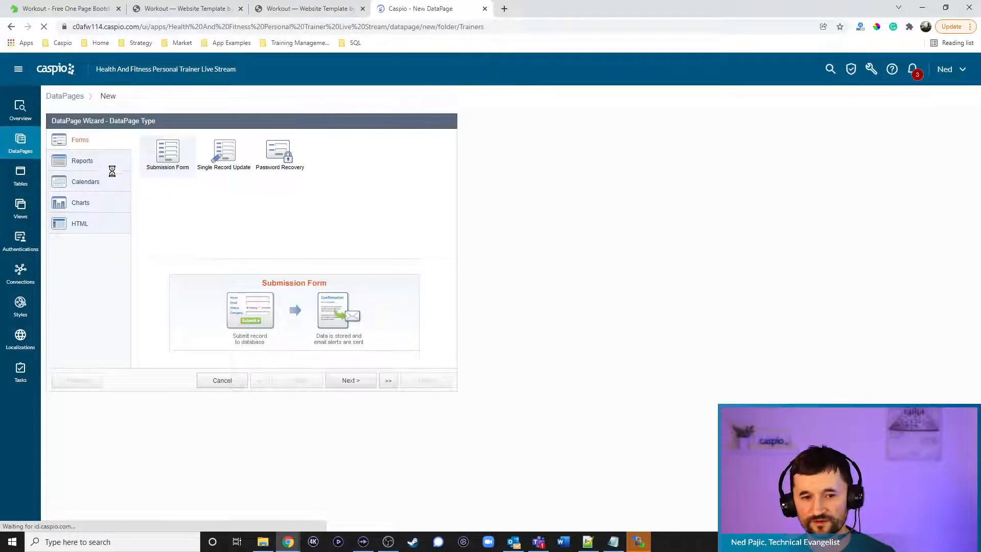
pyautogui.click(93, 161)
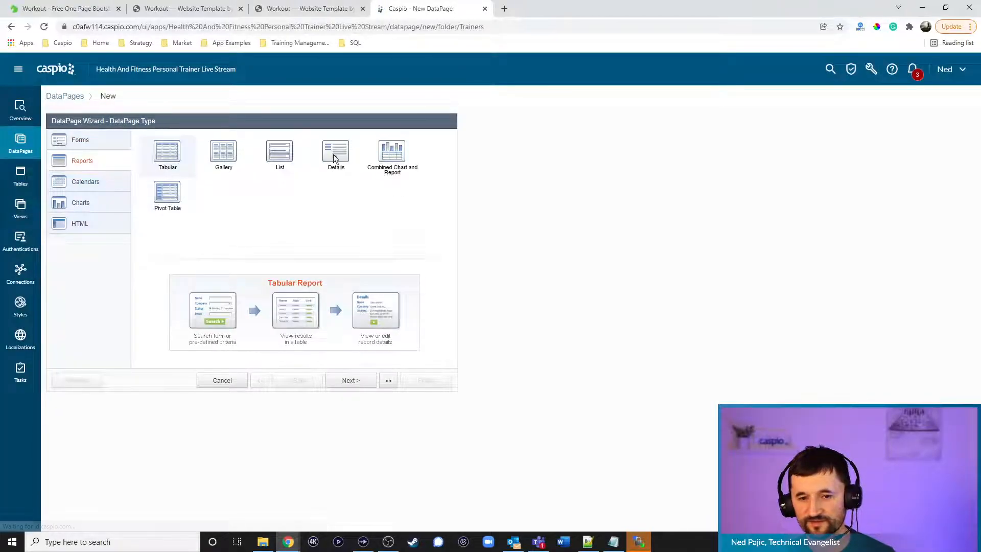
pyautogui.click(334, 152)
pyautogui.click(351, 380)
pyautogui.click(146, 170)
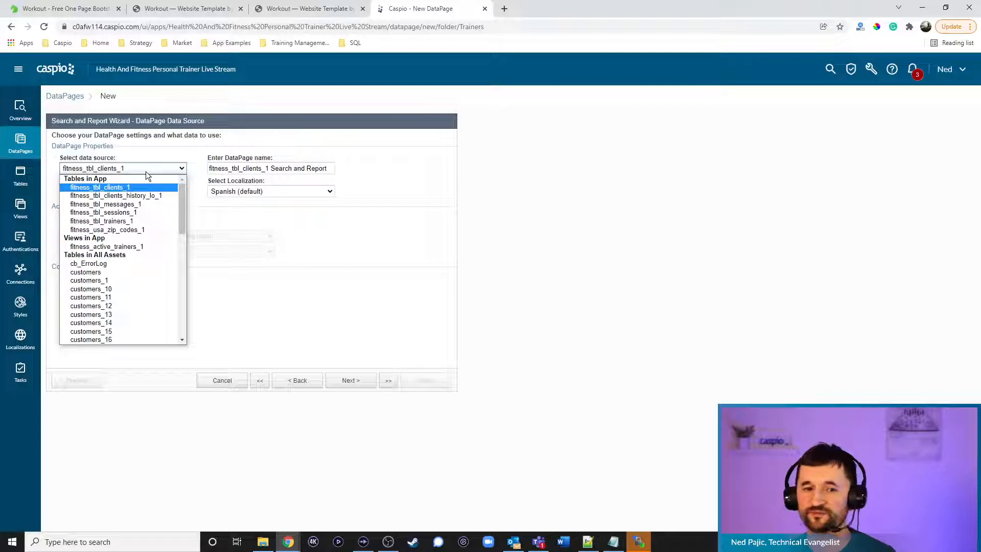
# Name it 'View Dashboard Boxes' on fitness_tbl_clients_1, with fitness_training_dashboard_1 style, English, and restricted access
pyautogui.click(125, 188)
pyautogui.moveTo(329, 168); pyautogui.dragTo(87, 152)
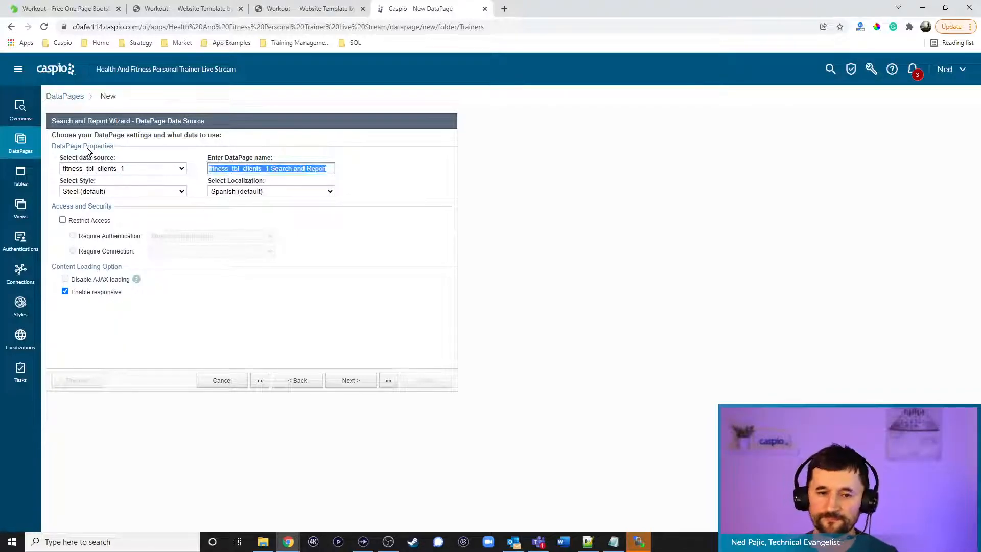
pyautogui.write('View ')
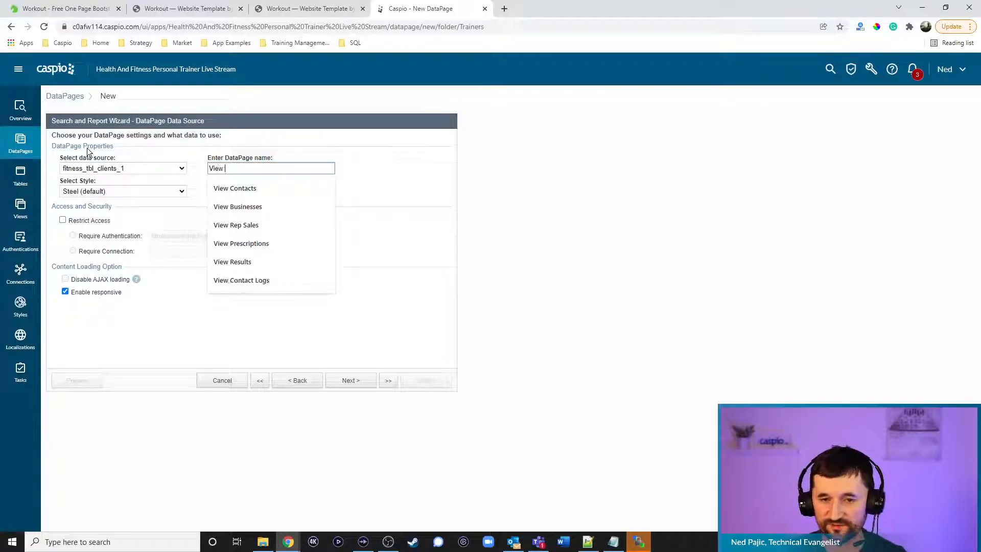
pyautogui.write('Dashboard Boxes')
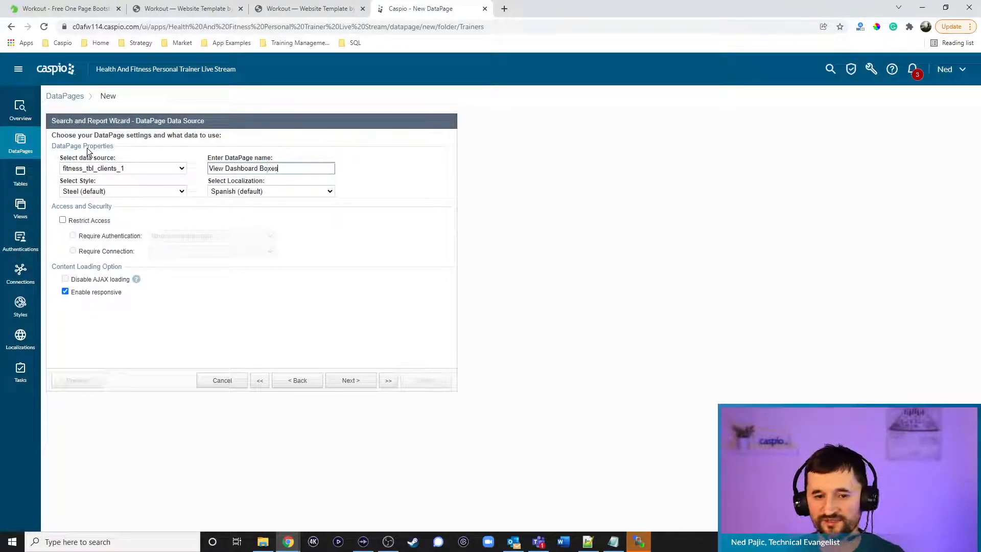
pyautogui.click(121, 192)
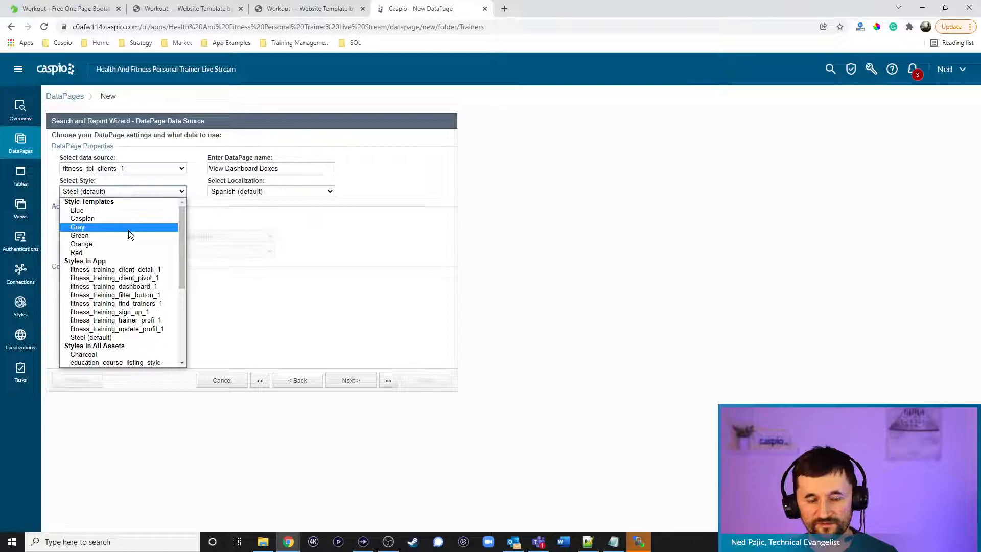
pyautogui.click(138, 287)
pyautogui.click(275, 193)
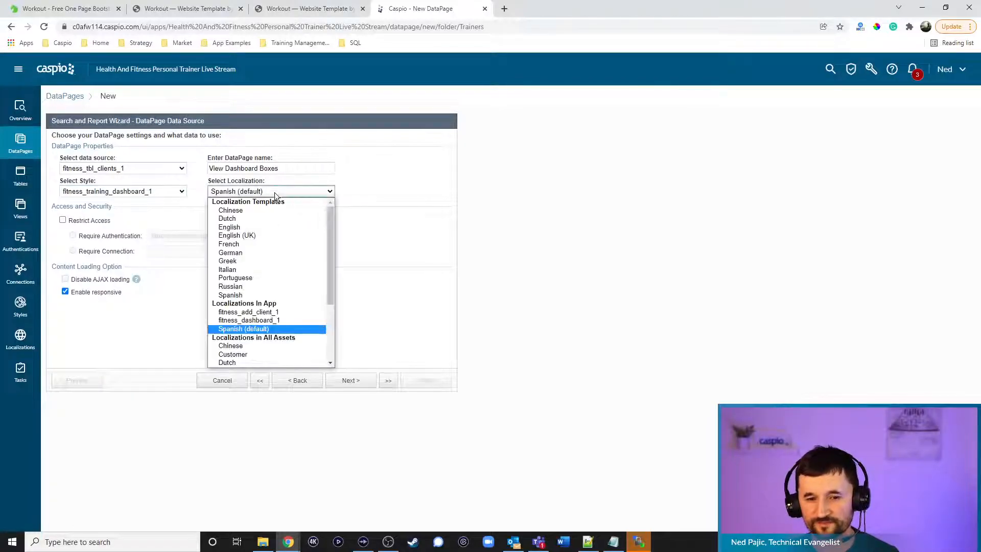
pyautogui.click(253, 229)
pyautogui.click(90, 220)
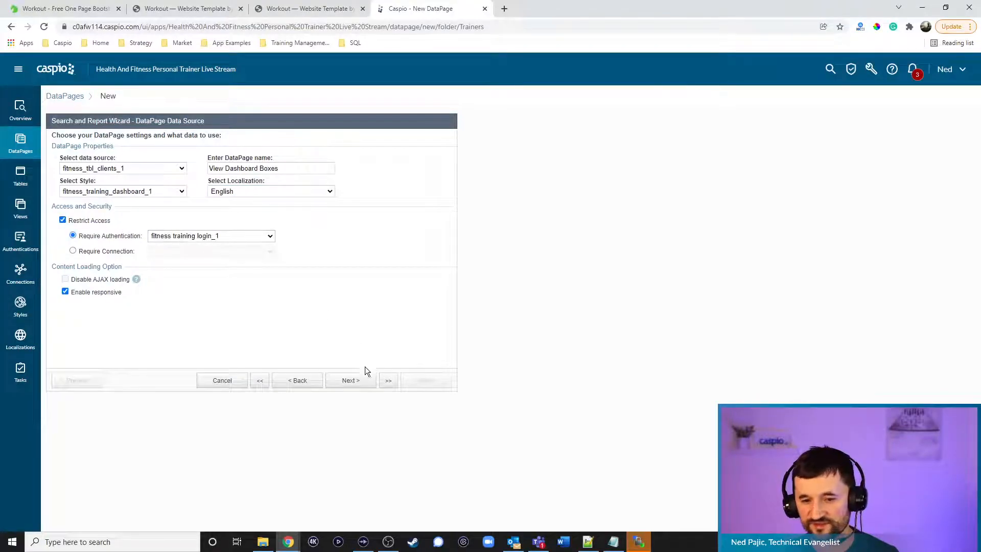
pyautogui.click(357, 386)
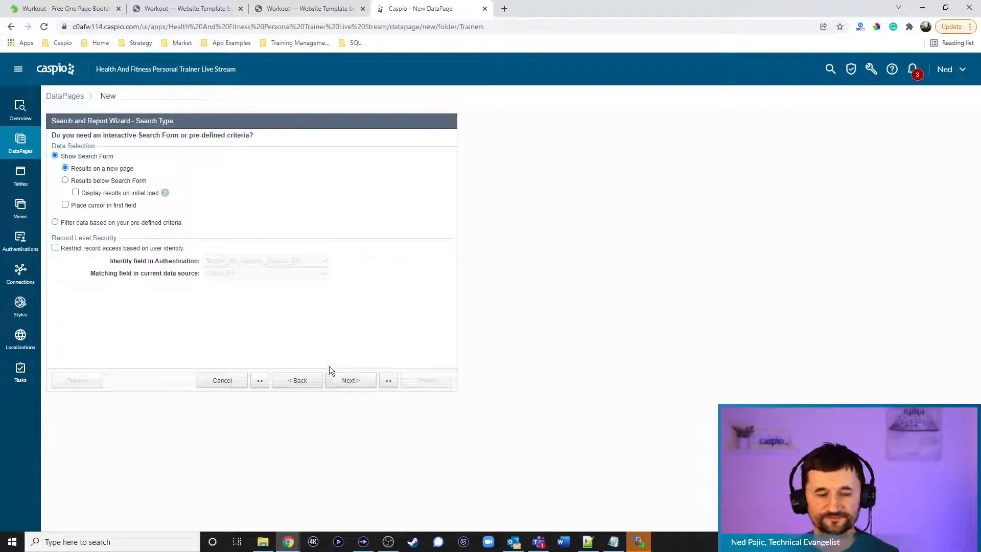
# Filter records so the logged-in trainer matches Trainer_ID, and add First_Name to the details fields
pyautogui.click(104, 222)
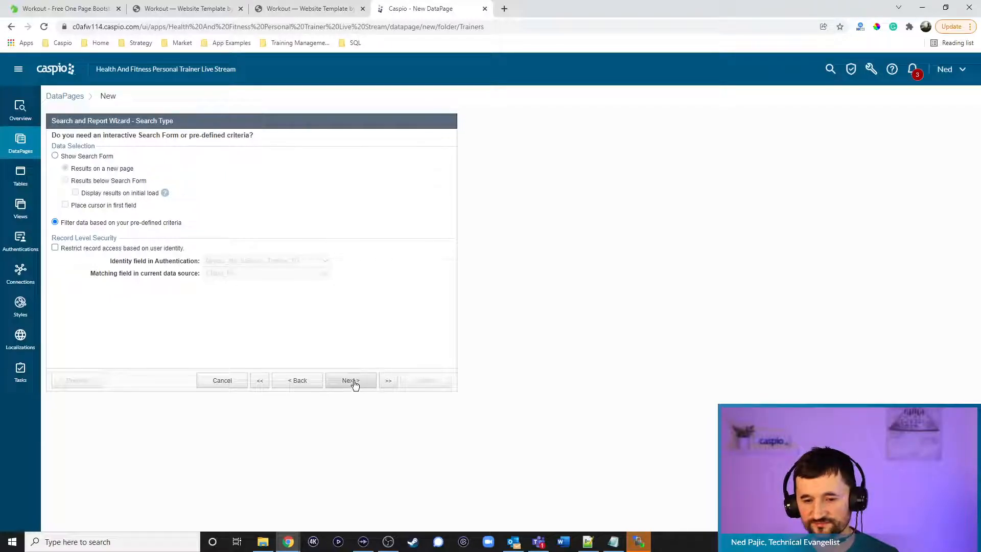
pyautogui.click(138, 251)
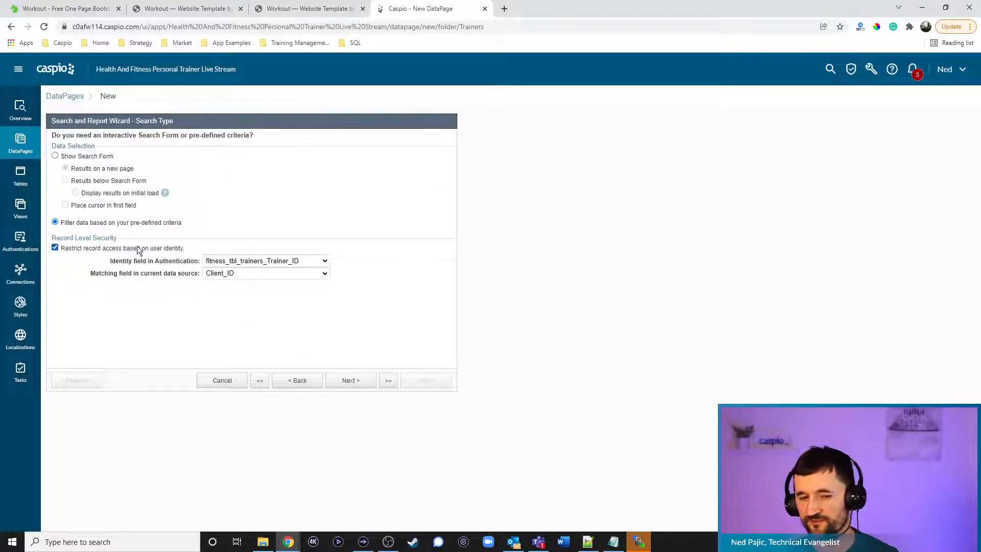
pyautogui.click(254, 274)
pyautogui.click(250, 286)
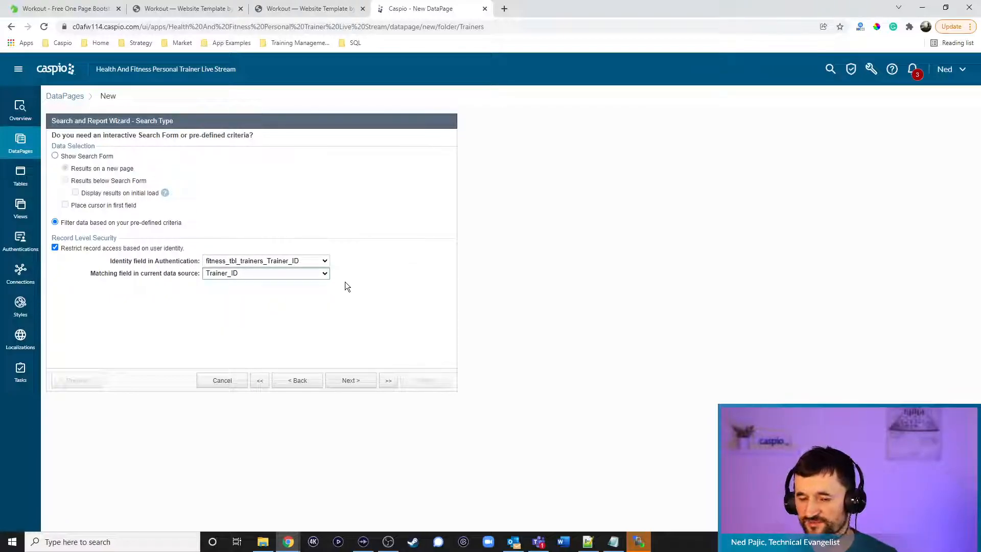
pyautogui.click(349, 382)
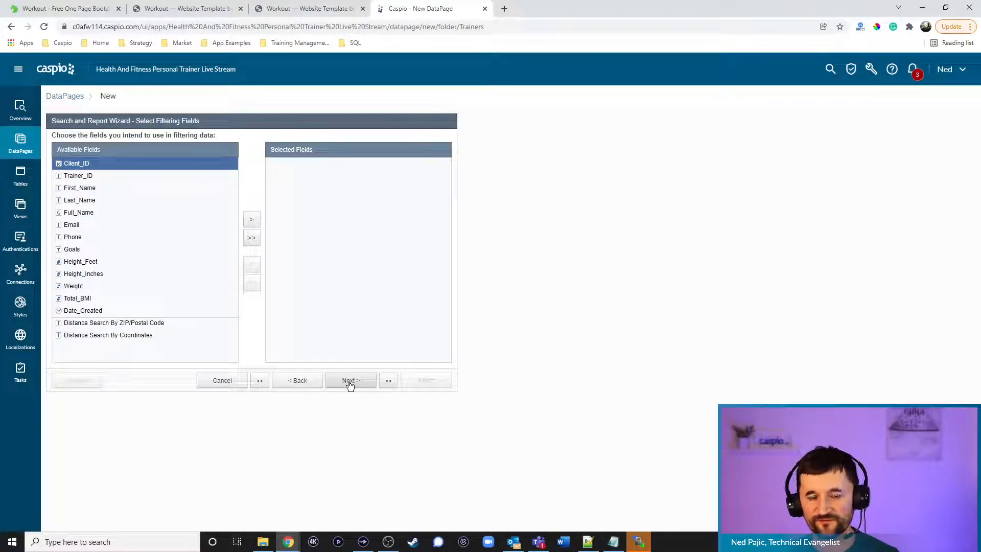
pyautogui.click(349, 383)
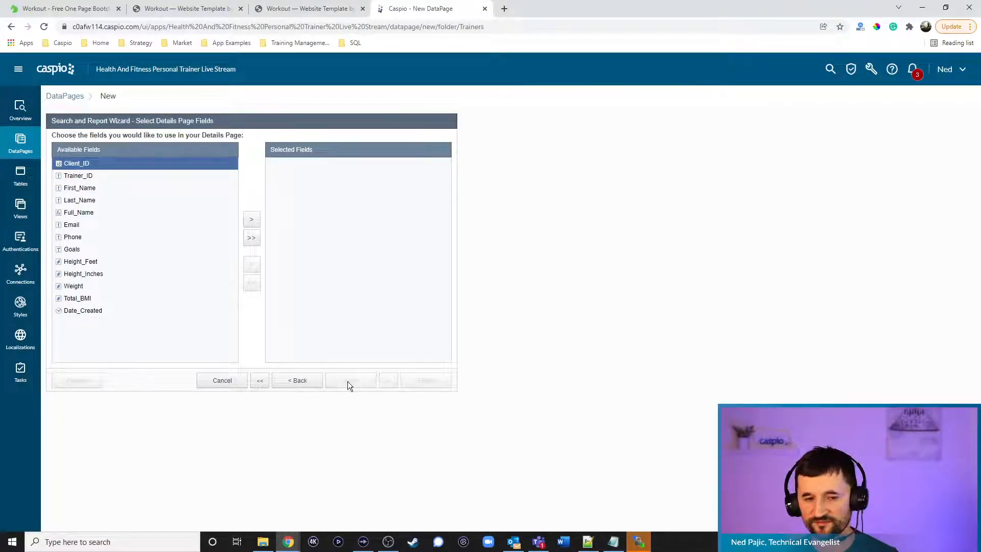
pyautogui.click(94, 189)
pyautogui.click(251, 221)
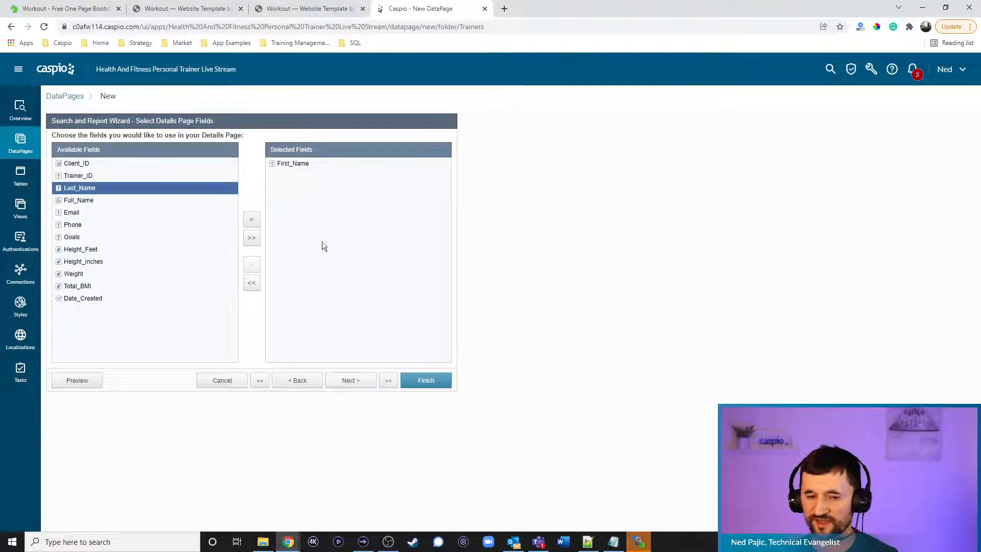
# Insert an HTML Block on the details page with the HTML editor turned off
pyautogui.click(352, 381)
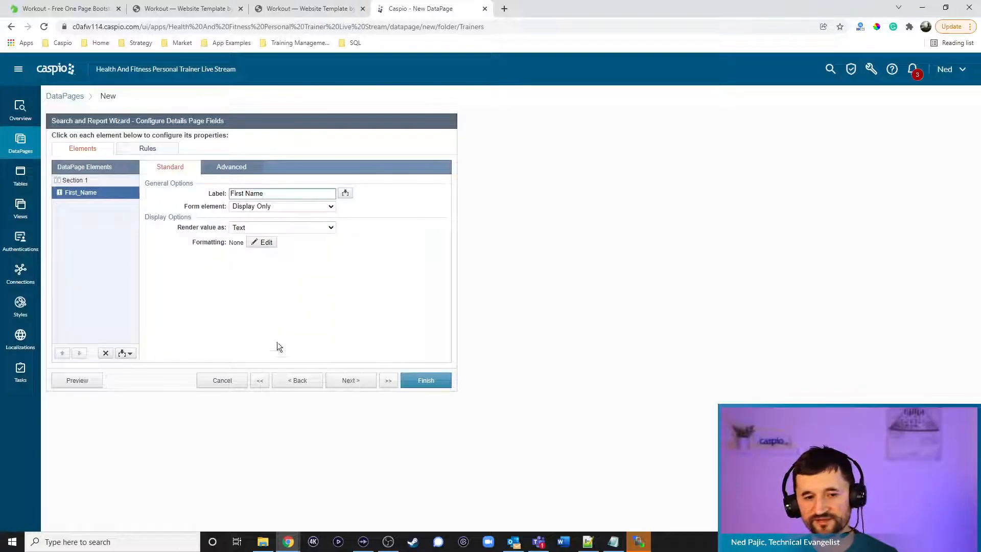
pyautogui.click(126, 355)
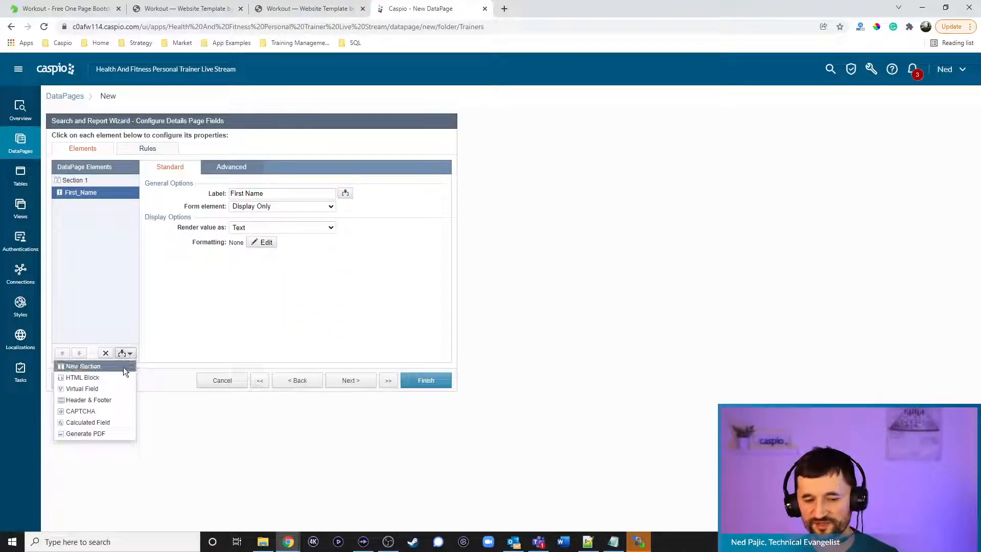
pyautogui.click(119, 376)
pyautogui.click(231, 167)
pyautogui.click(236, 195)
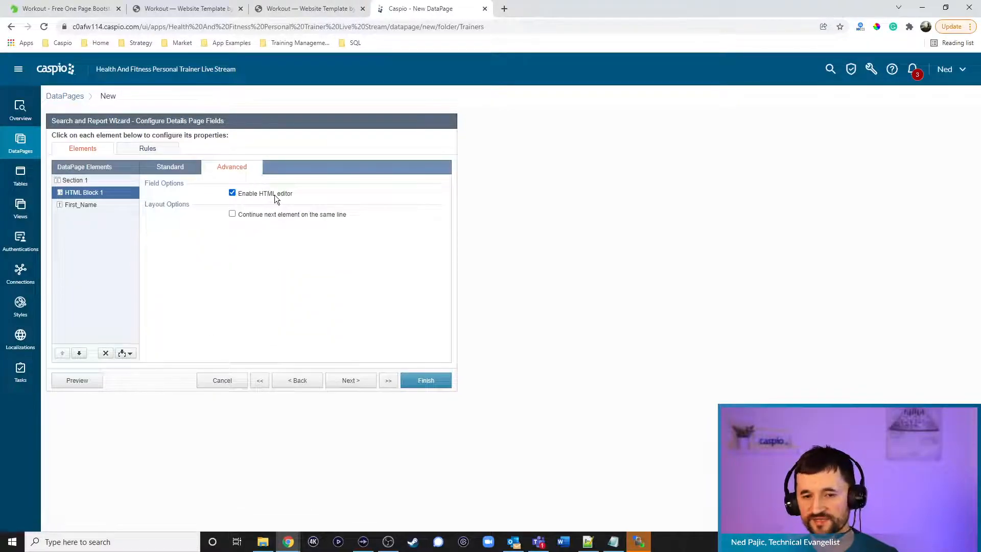
pyautogui.click(170, 166)
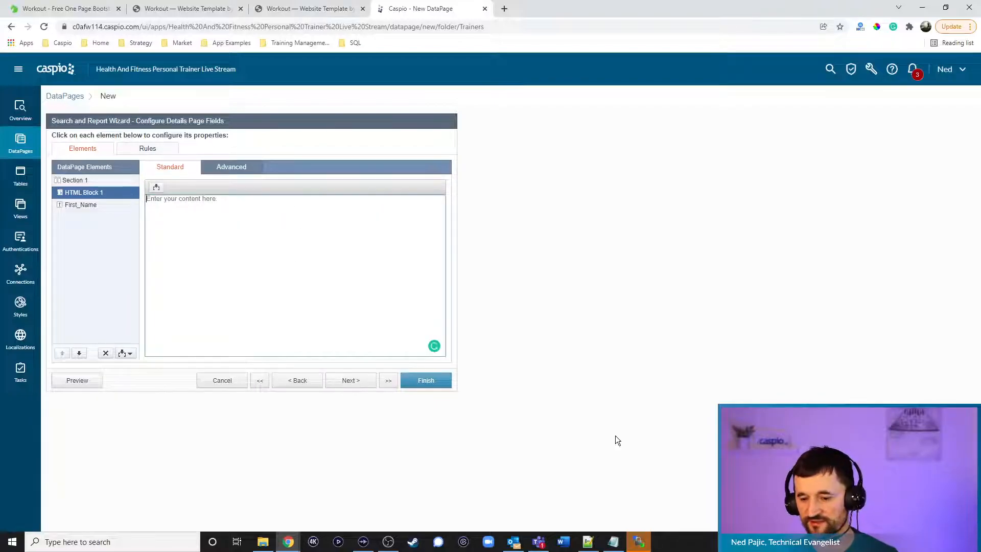
# Paste the dashboard boxes markup from the Fitness App notes into the HTML block
pyautogui.click(613, 542)
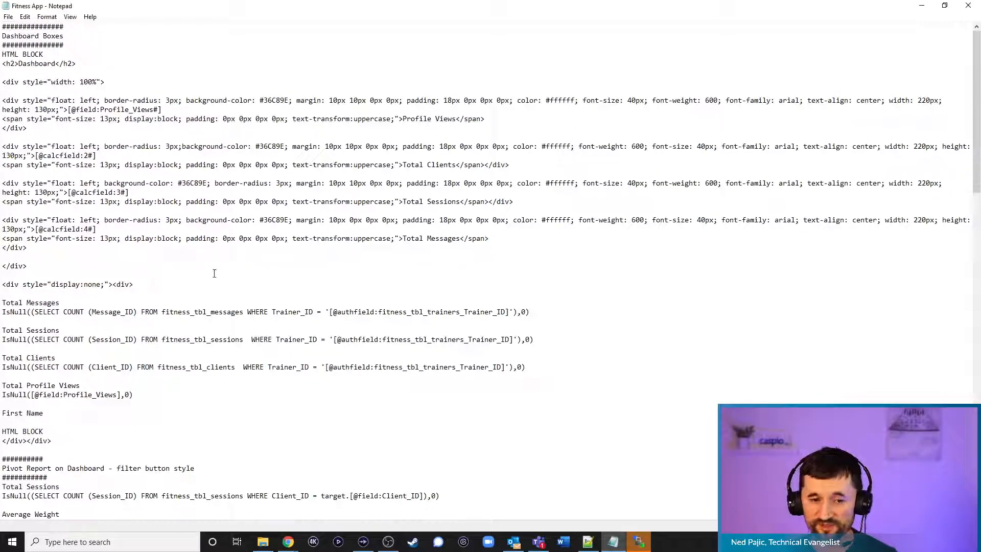
pyautogui.moveTo(150, 290); pyautogui.dragTo(4, 64)
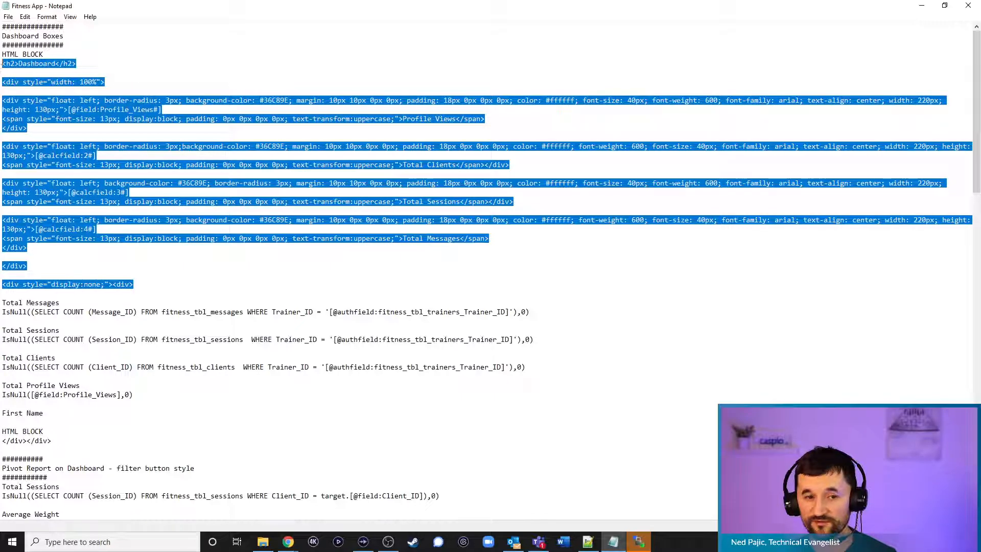
pyautogui.click(922, 6)
pyautogui.click(289, 205)
pyautogui.hotkey('ctrl', 'v')
pyautogui.scroll(10, 286, 224)
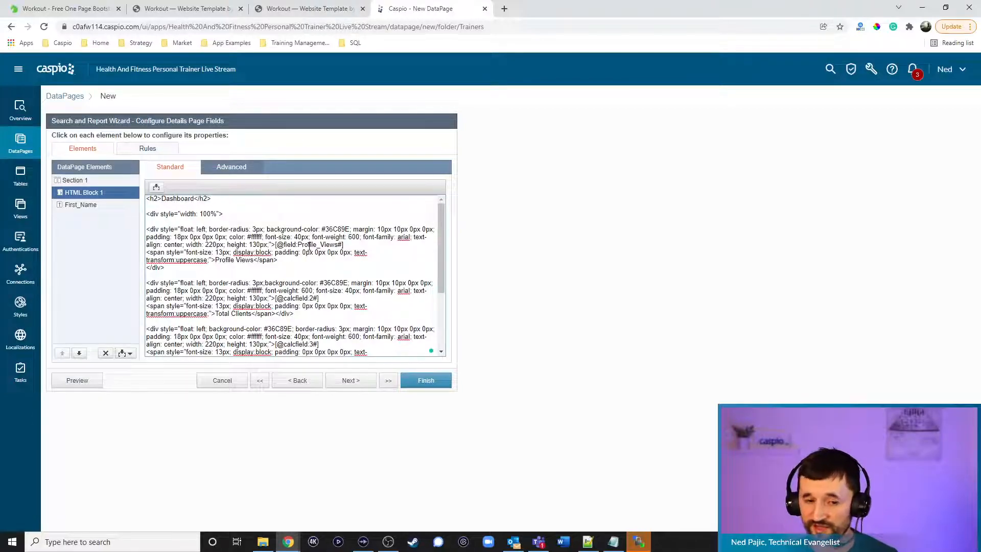
pyautogui.click(84, 204)
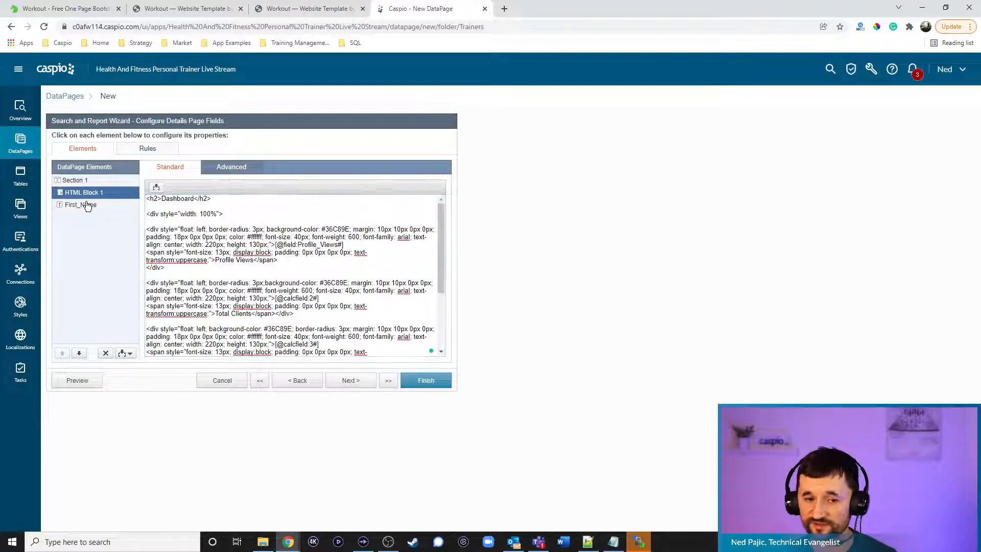
# Add a calculated field holding the Total Clients count query from the Fitness App notes
pyautogui.click(128, 354)
pyautogui.click(109, 420)
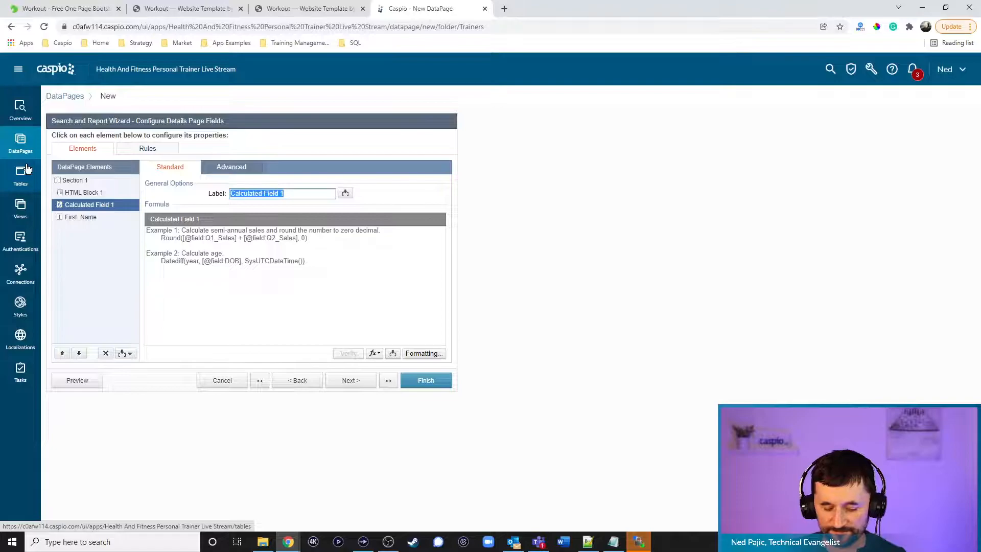
pyautogui.click(194, 12)
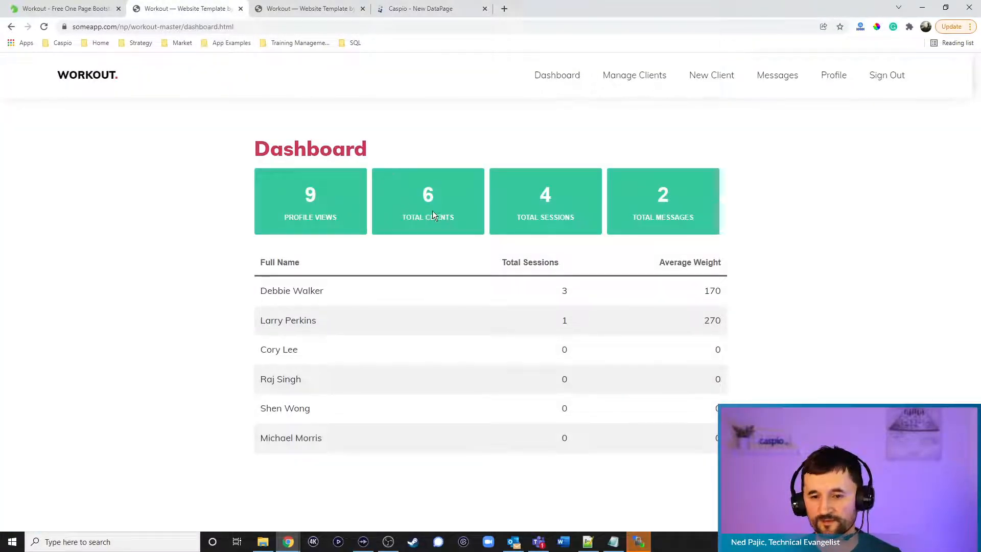
pyautogui.click(419, 14)
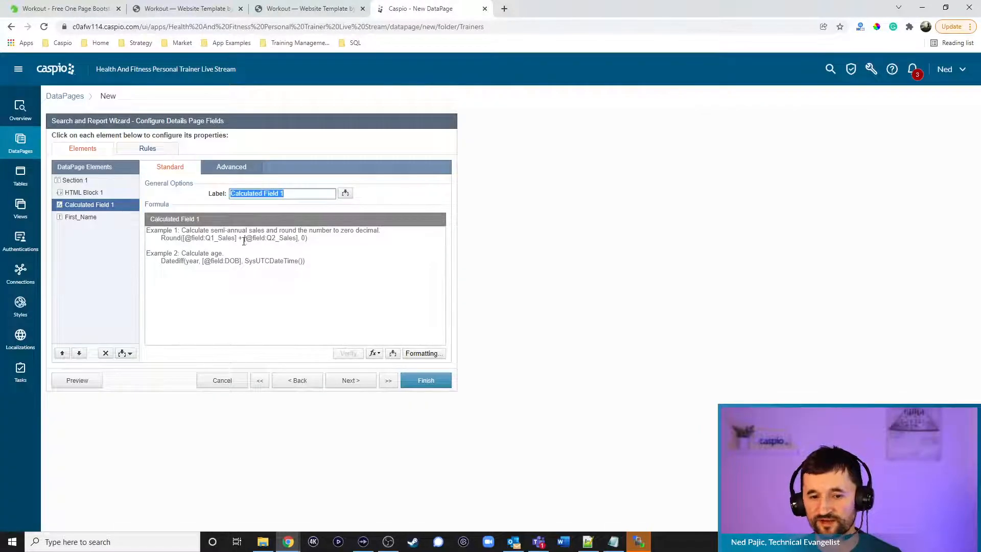
pyautogui.click(613, 542)
pyautogui.click(138, 322)
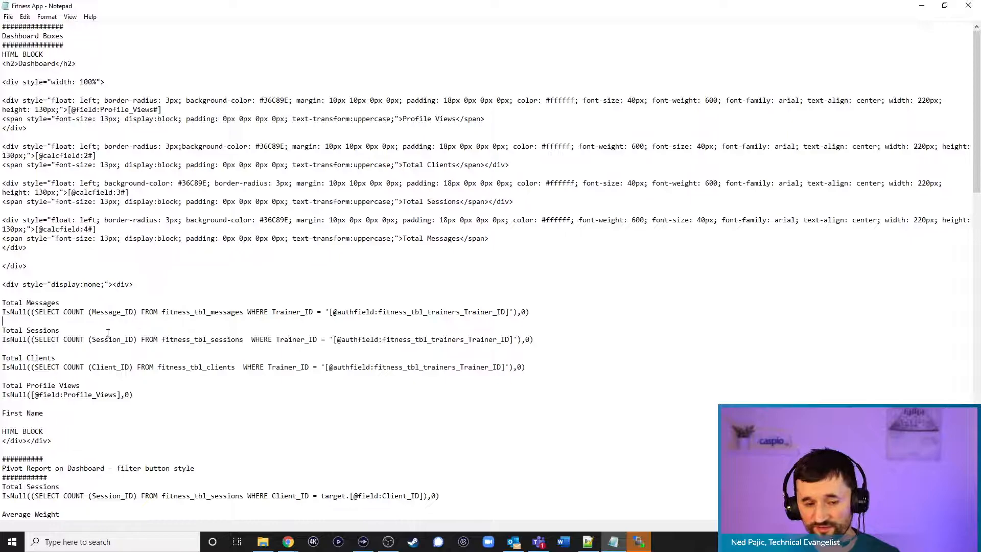
pyautogui.moveTo(2, 358); pyautogui.dragTo(526, 367)
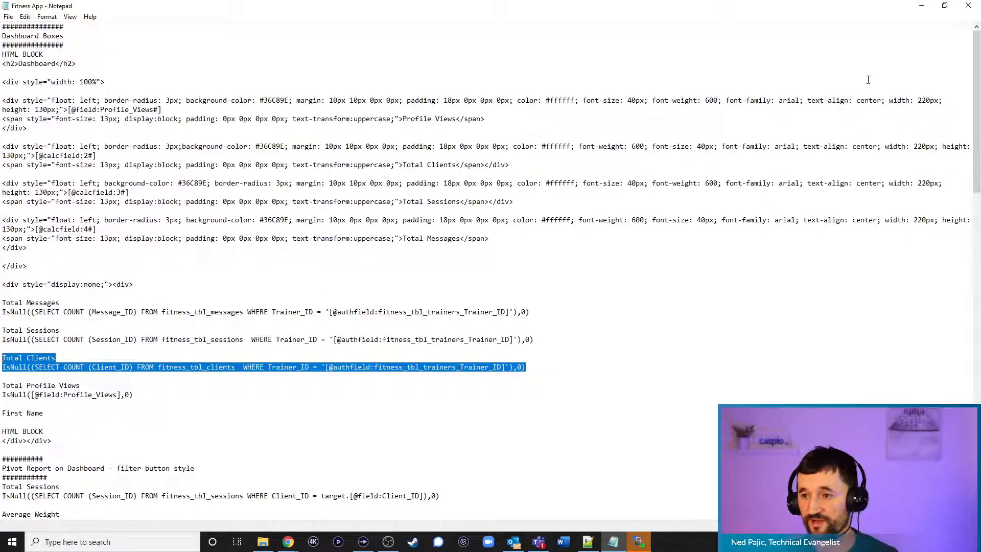
pyautogui.click(200, 367)
pyautogui.moveTo(525, 367); pyautogui.dragTo(2, 370)
pyautogui.hotkey('ctrl', 'c')
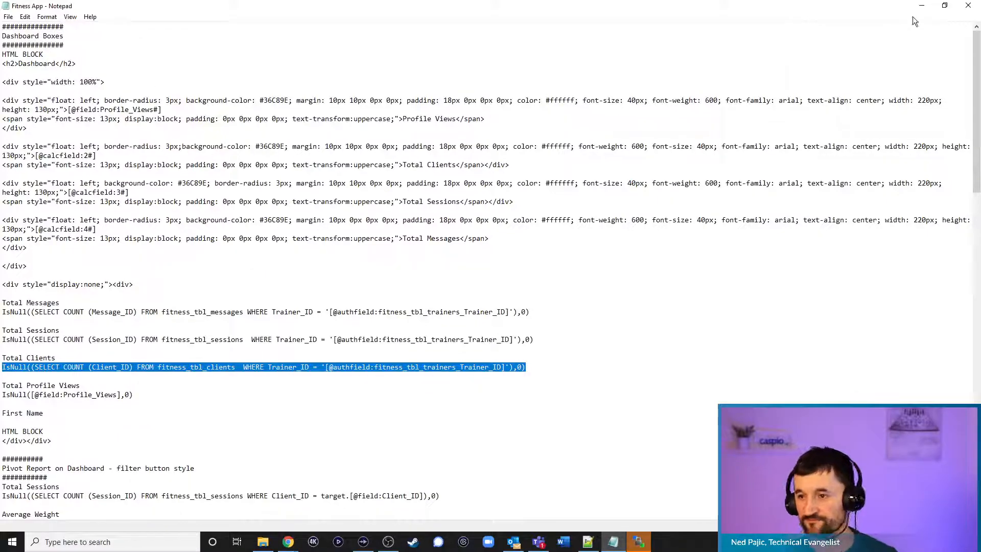
pyautogui.click(921, 6)
pyautogui.click(267, 258)
pyautogui.hotkey('ctrl', 'v')
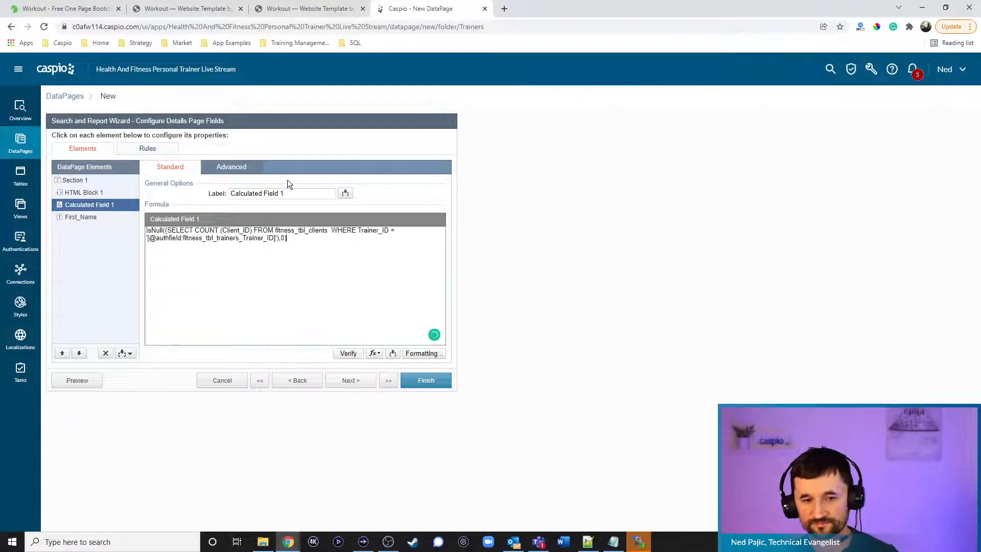
# Label the field 'Total clients' and change its table name to fitness_tbl_clients_1
pyautogui.tripleClick(286, 193)
pyautogui.write('Total clients')
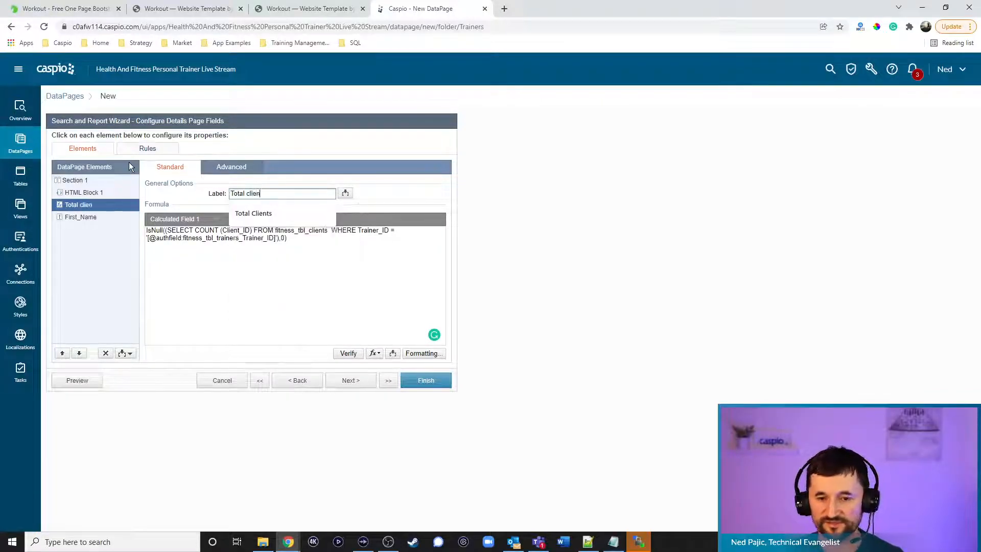
pyautogui.click(333, 256)
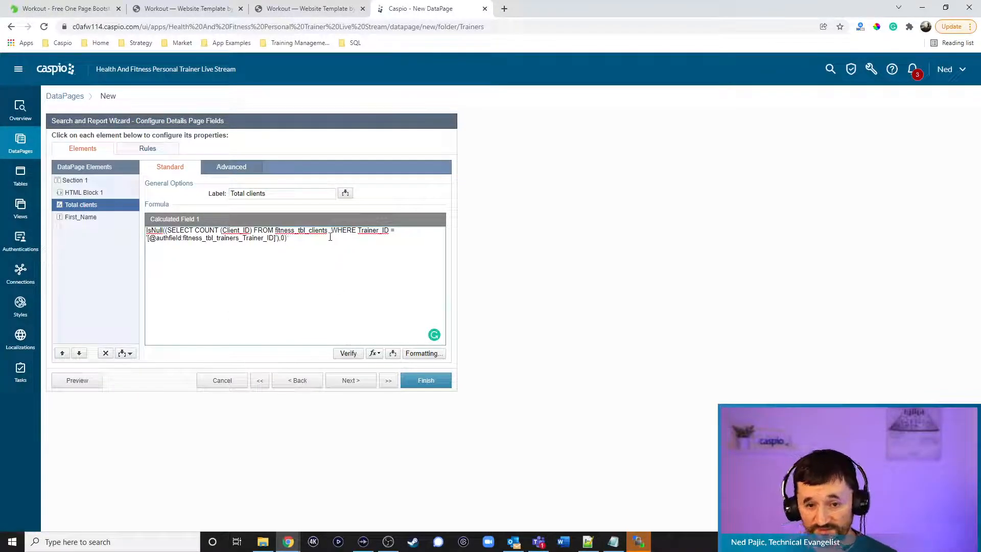
pyautogui.write('_1')
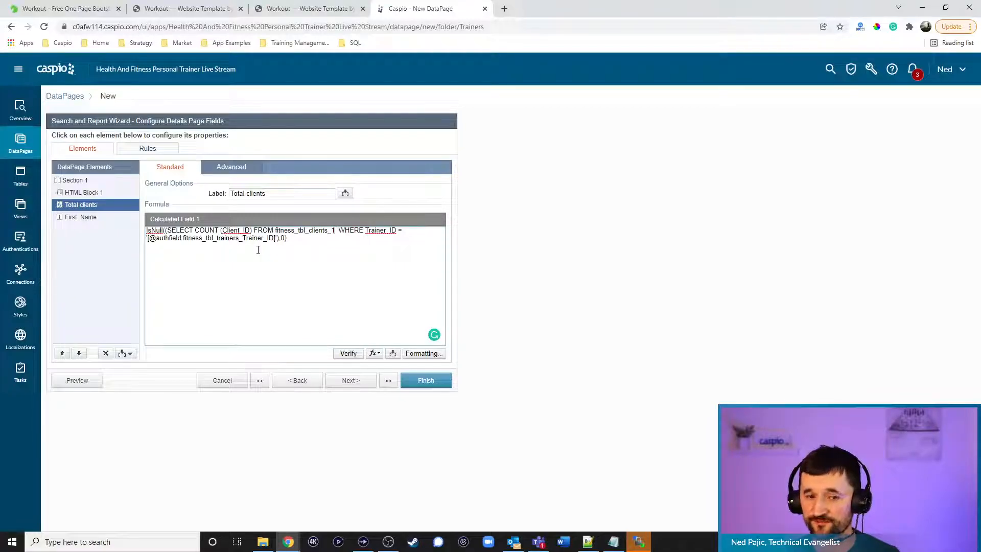
pyautogui.click(90, 193)
pyautogui.click(318, 229)
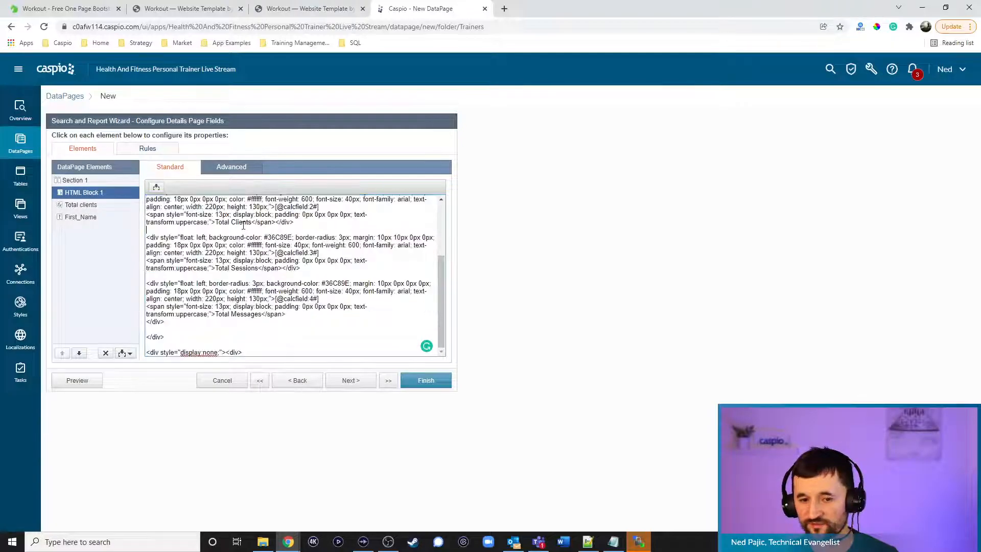
pyautogui.moveTo(319, 206); pyautogui.dragTo(276, 207)
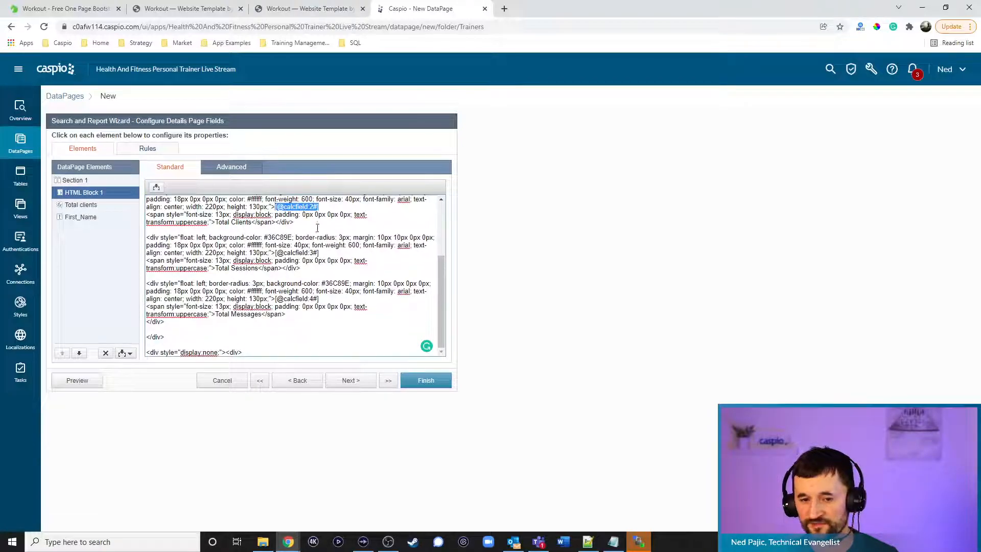
pyautogui.press('Delete')
pyautogui.click(156, 188)
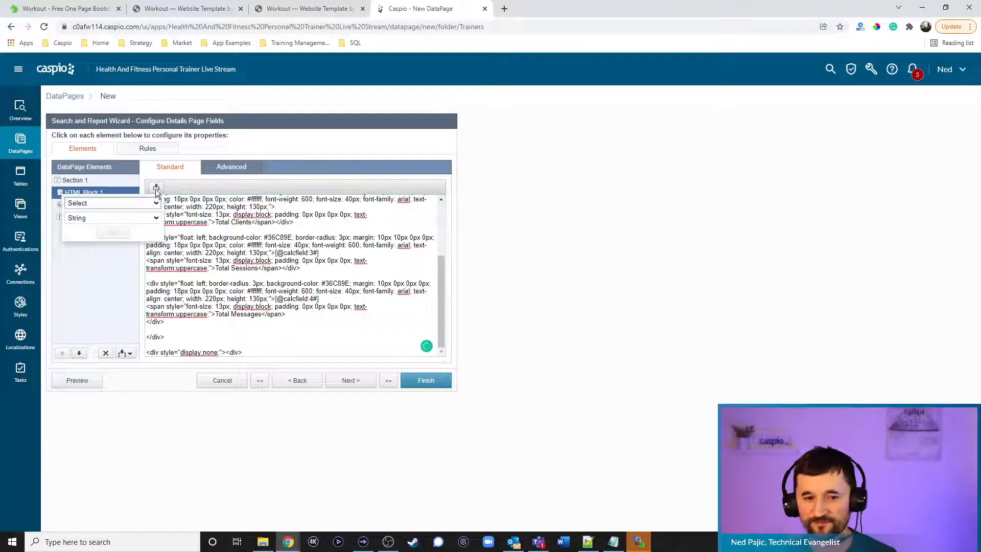
pyautogui.click(148, 203)
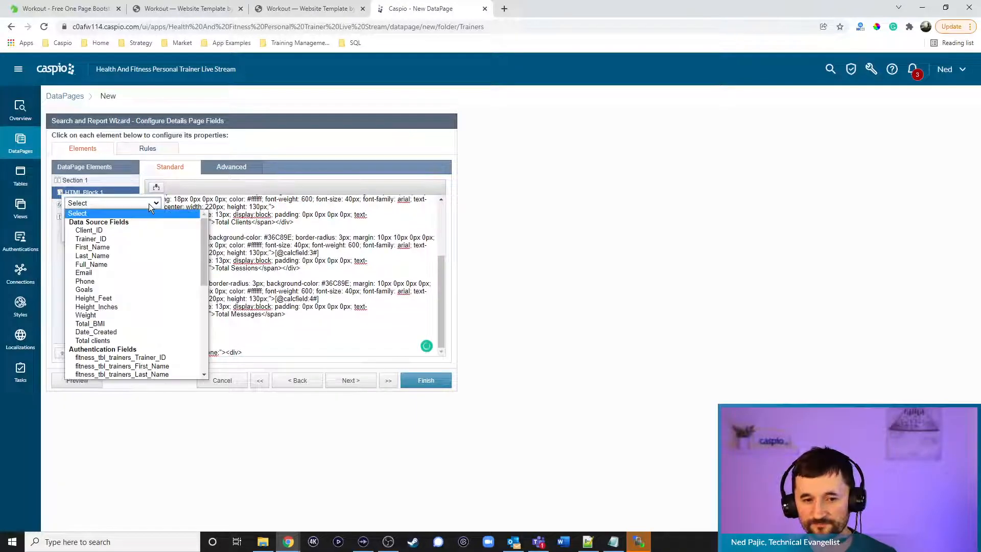
pyautogui.click(115, 340)
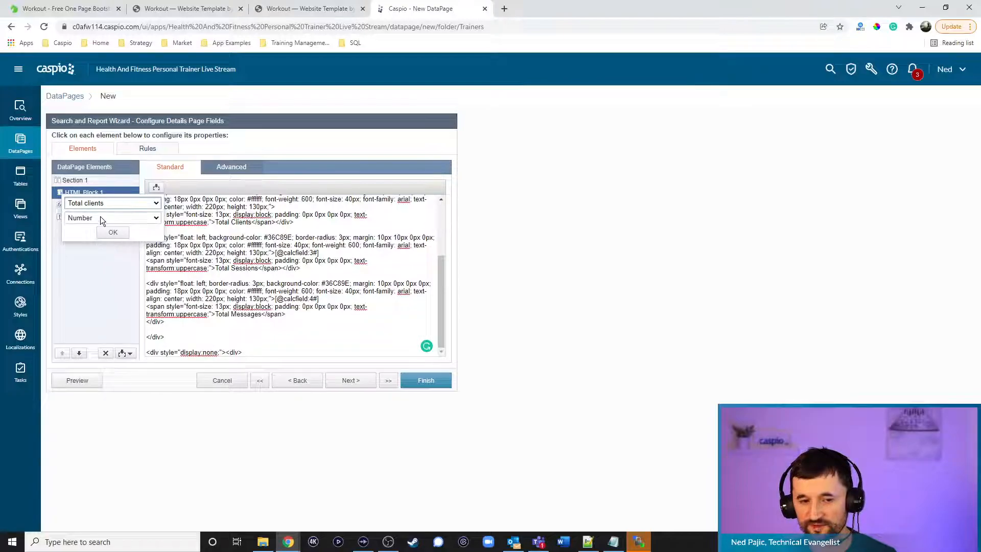
pyautogui.click(113, 232)
pyautogui.click(326, 209)
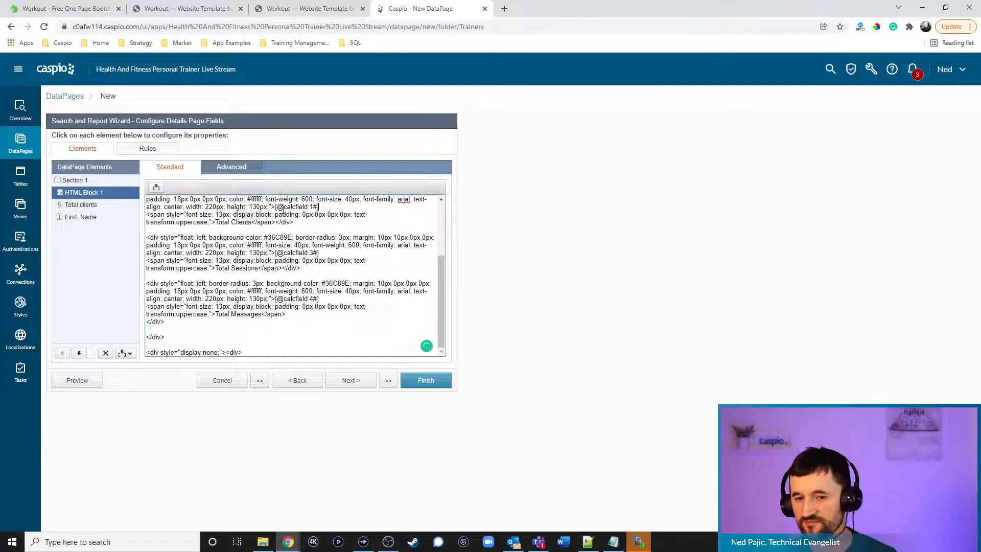
pyautogui.scroll(3, 333, 238)
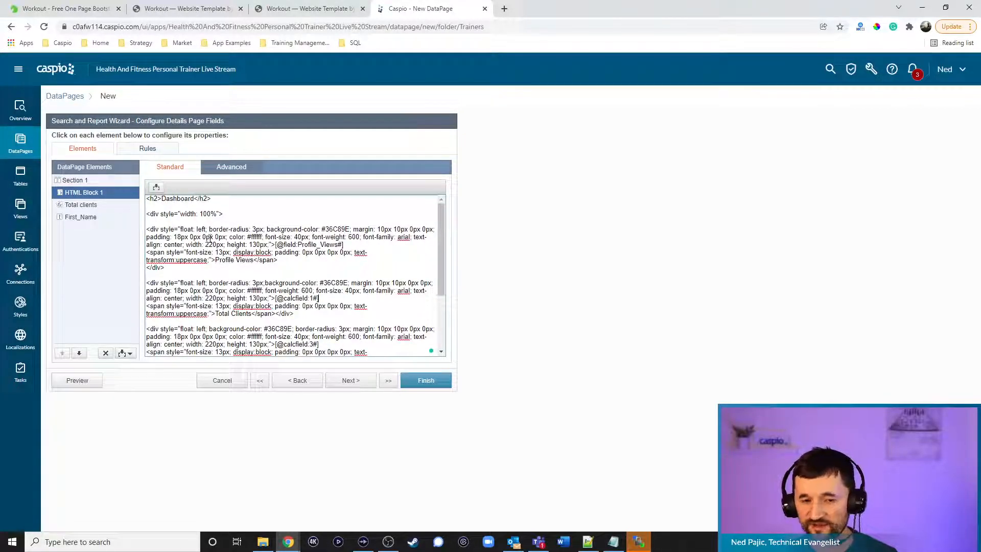
pyautogui.click(95, 216)
pyautogui.click(122, 354)
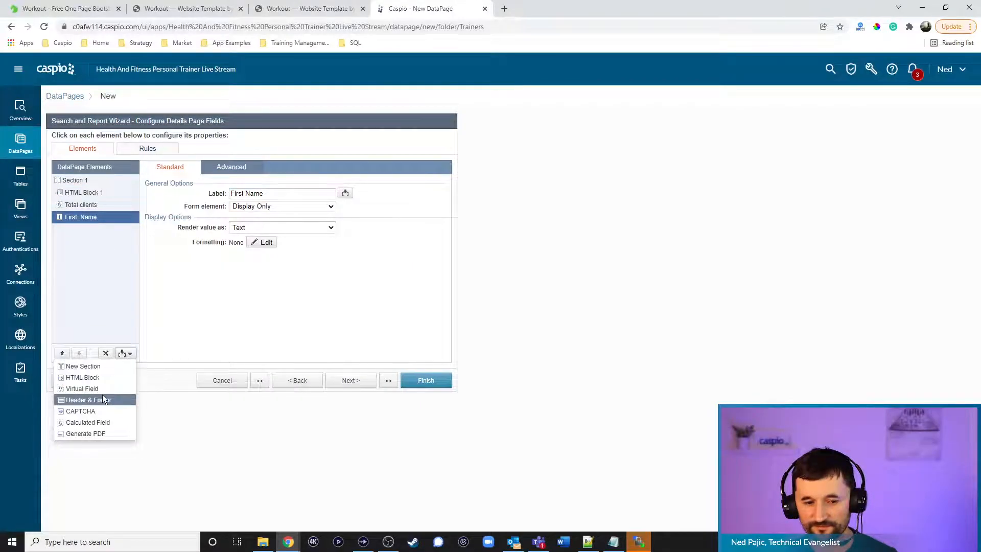
pyautogui.click(95, 422)
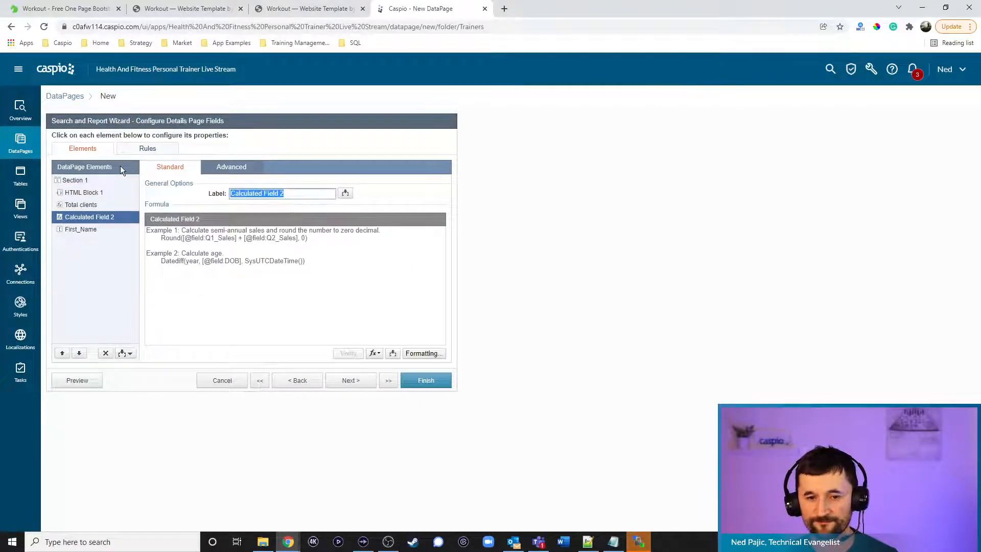
pyautogui.write('Profile Views')
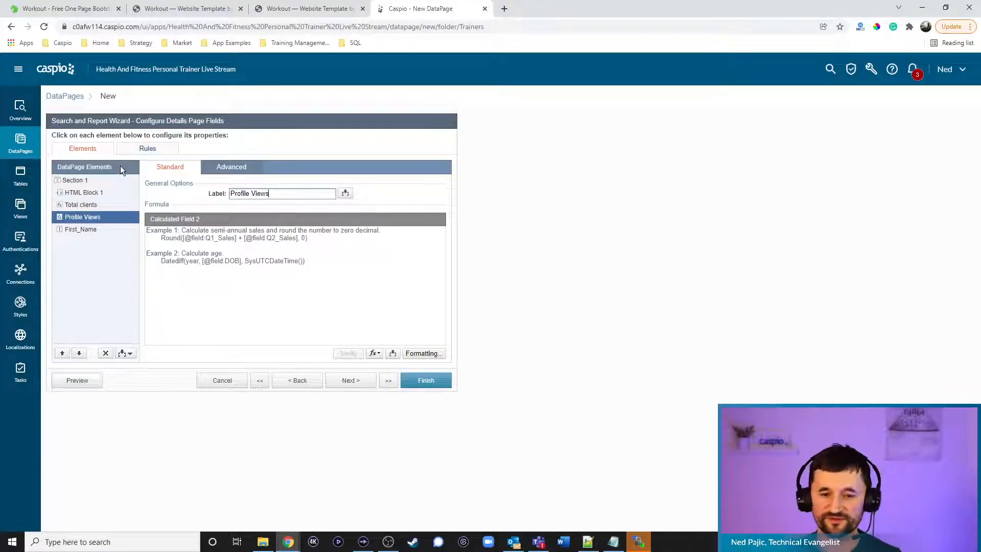
pyautogui.click(614, 542)
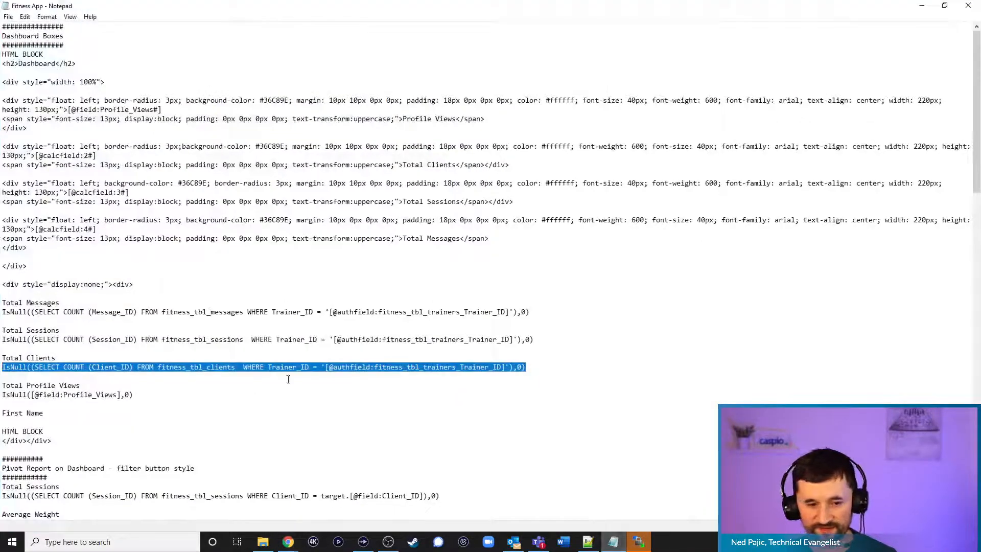
pyautogui.moveTo(136, 396); pyautogui.dragTo(2, 395)
pyautogui.hotkey('ctrl', 'c')
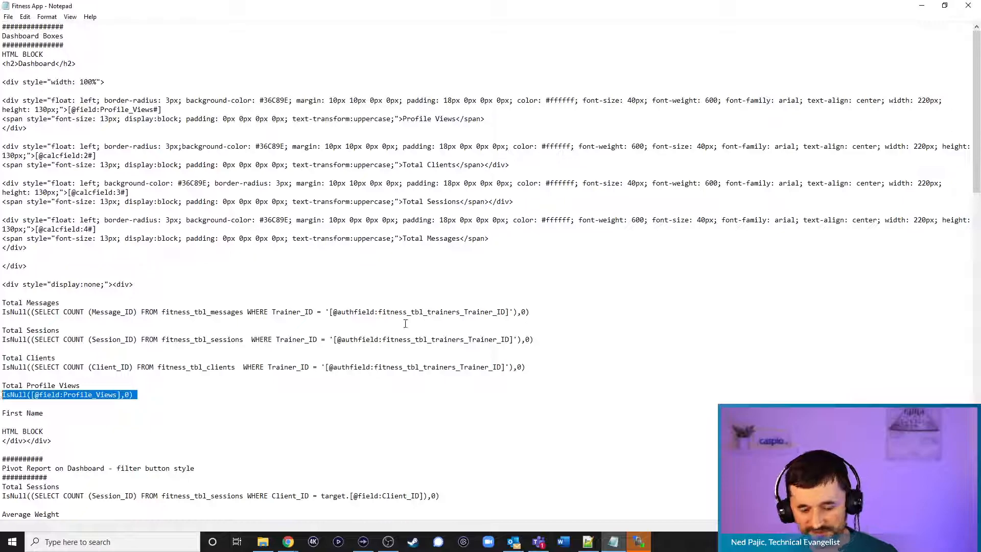
pyautogui.click(922, 6)
pyautogui.click(281, 255)
pyautogui.hotkey('ctrl', 'v')
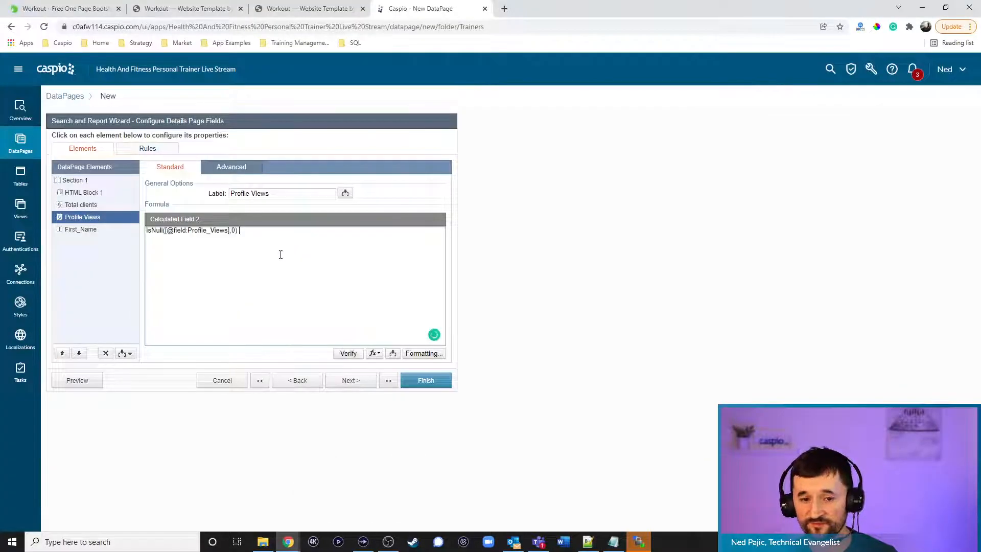
pyautogui.click(80, 193)
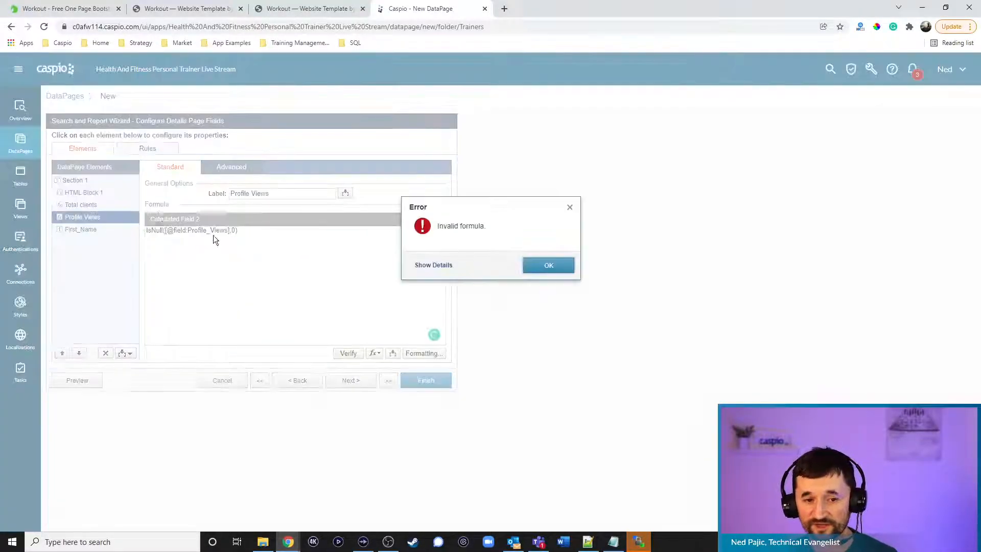
pyautogui.click(549, 264)
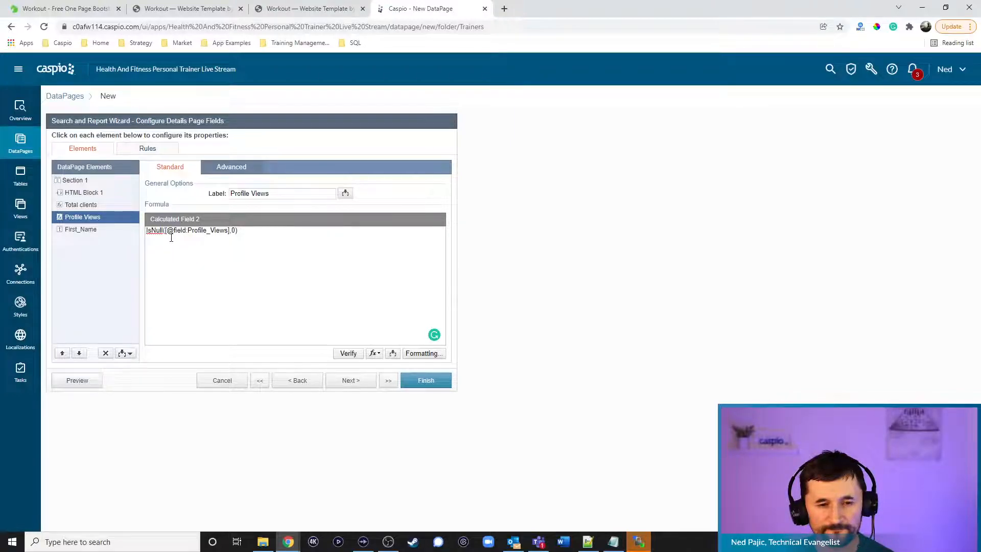
pyautogui.click(106, 355)
pyautogui.click(581, 265)
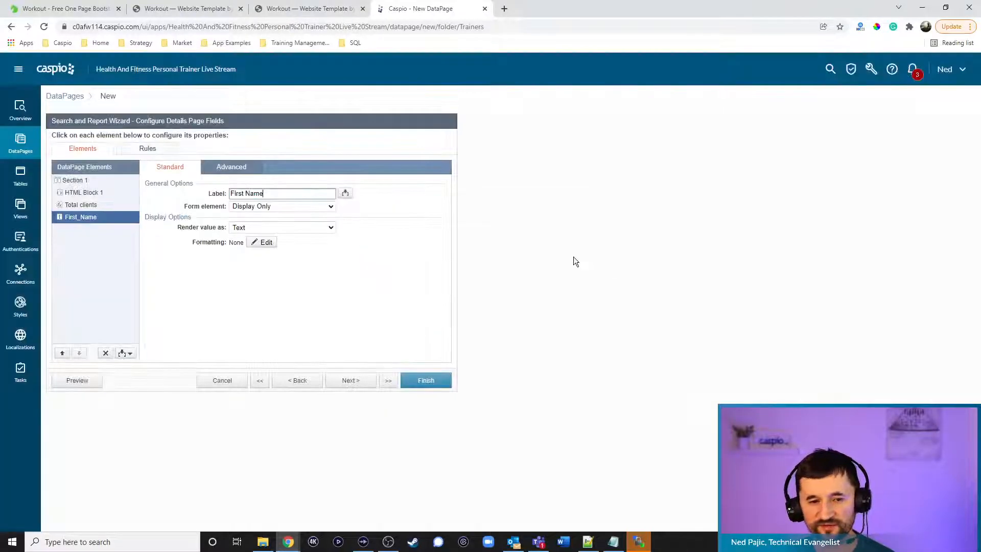
pyautogui.click(87, 193)
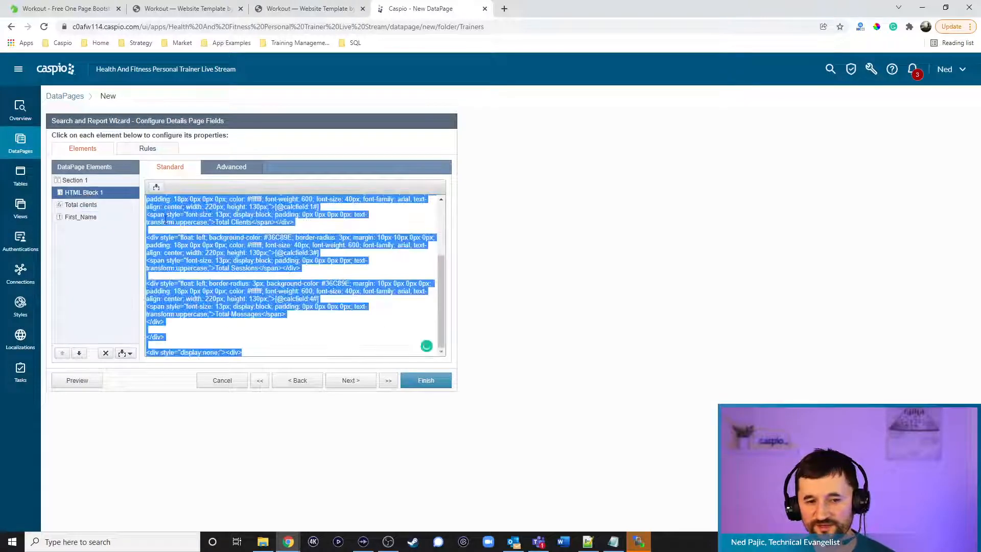
pyautogui.click(320, 228)
pyautogui.scroll(3, 320, 229)
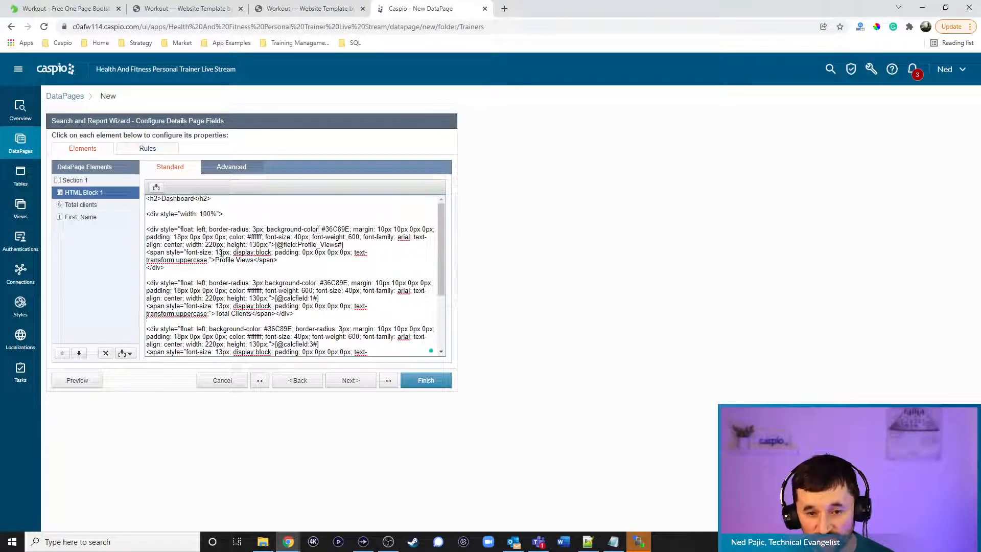
pyautogui.moveTo(358, 245); pyautogui.dragTo(275, 245)
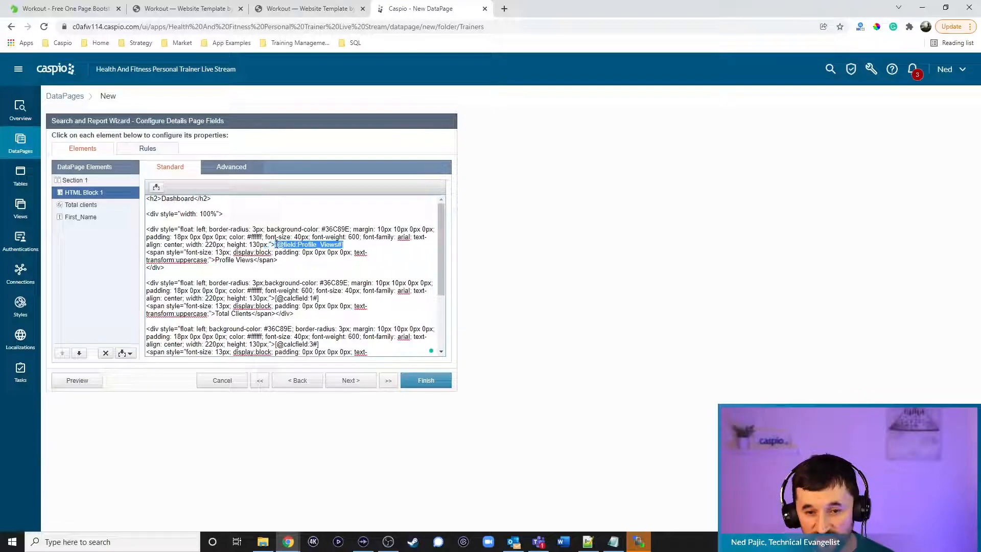
pyautogui.press('BackSpace')
pyautogui.click(157, 187)
pyautogui.click(149, 203)
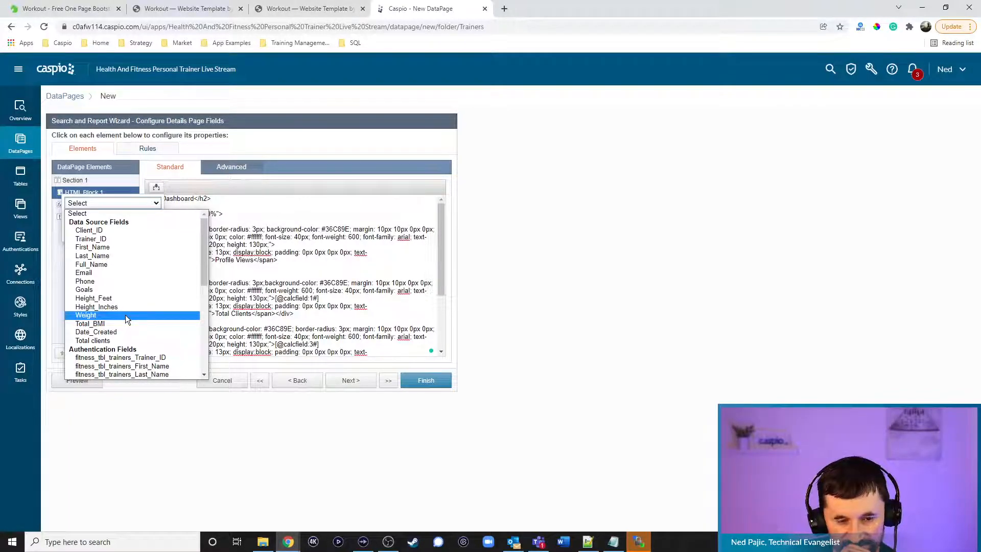
pyautogui.click(516, 301)
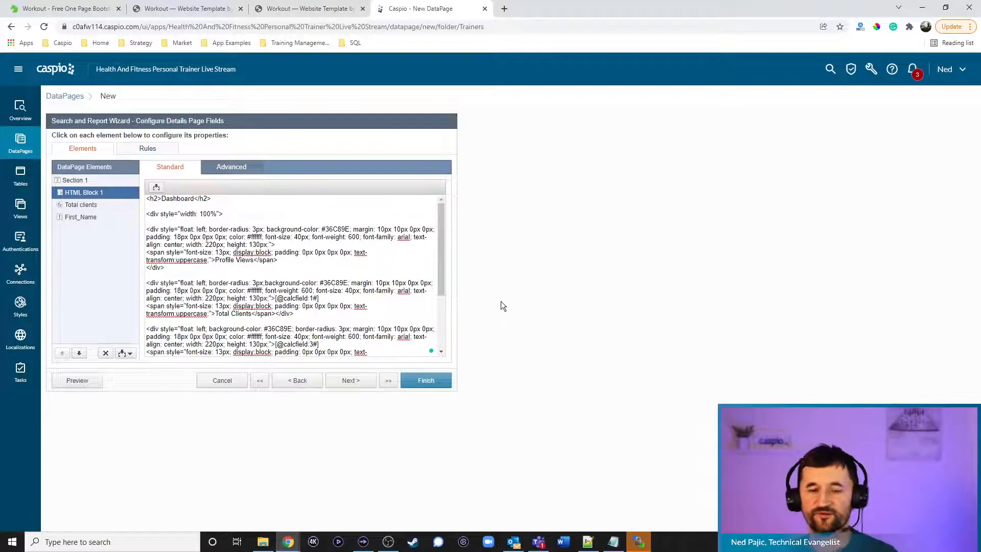
# Go back through the wizard and change the data source to fitness_tbl_trainers_1
pyautogui.click(298, 381)
pyautogui.click(298, 381)
pyautogui.click(298, 381)
pyautogui.click(298, 381)
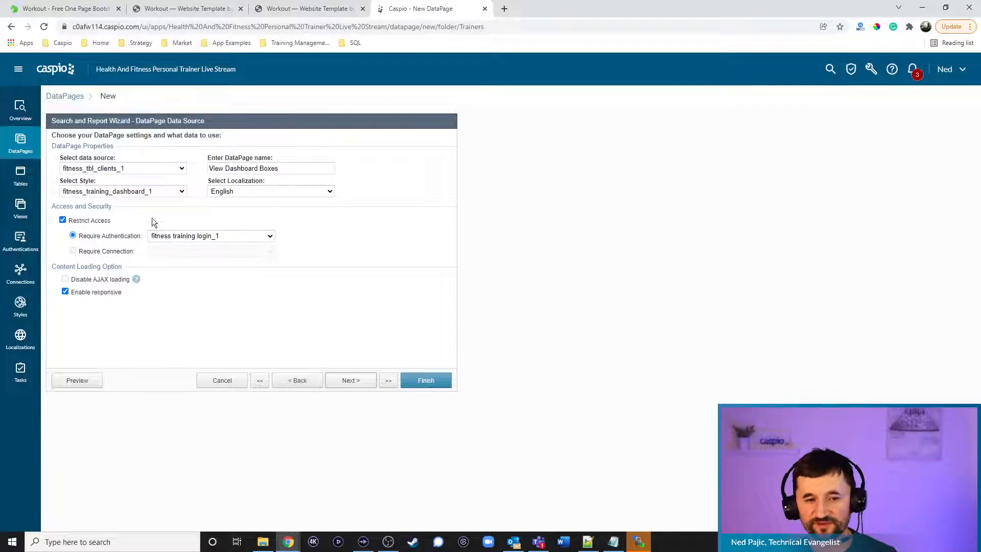
pyautogui.click(123, 169)
pyautogui.click(122, 222)
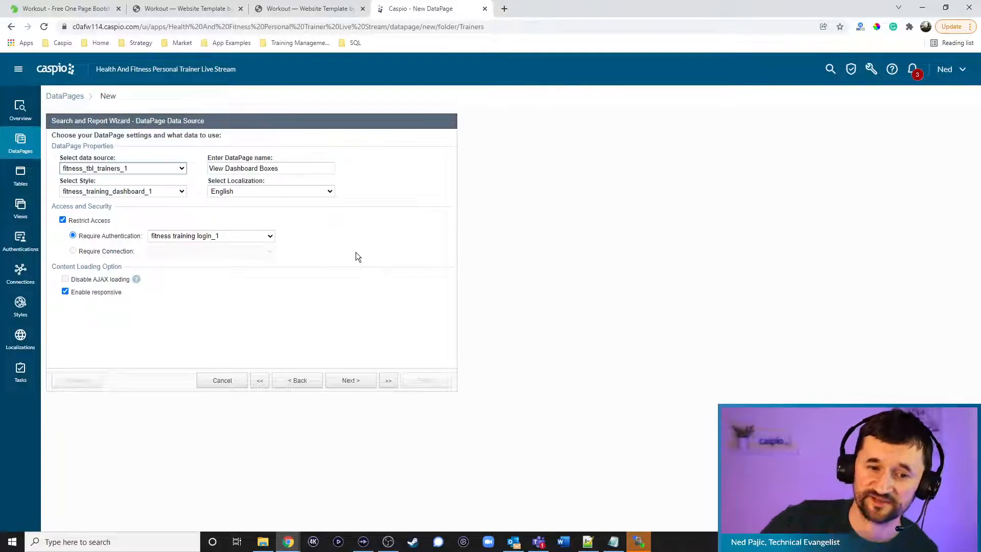
pyautogui.click(357, 382)
pyautogui.click(359, 381)
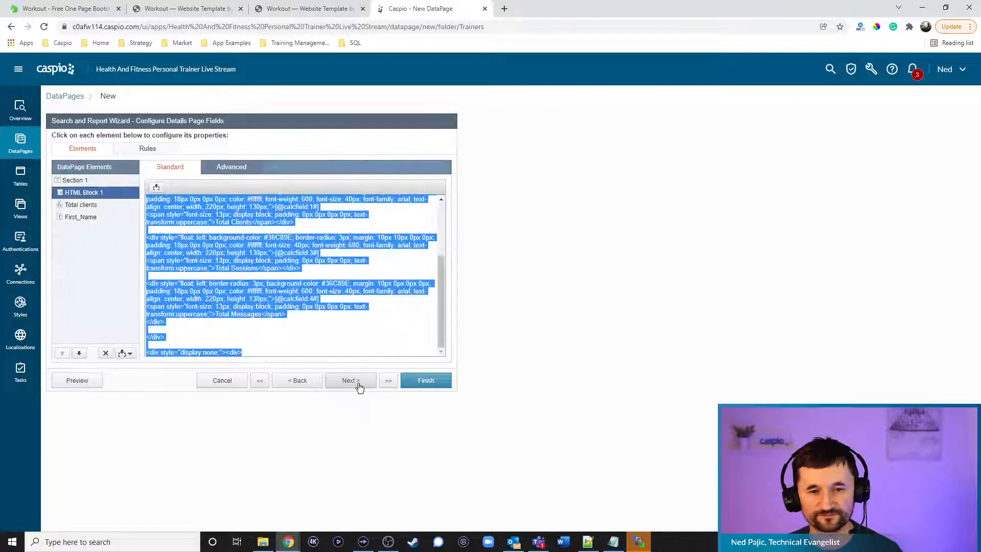
# Insert the Profile_Views field into the Profile Views box of HTML Block 1
pyautogui.click(259, 274)
pyautogui.scroll(3, 261, 257)
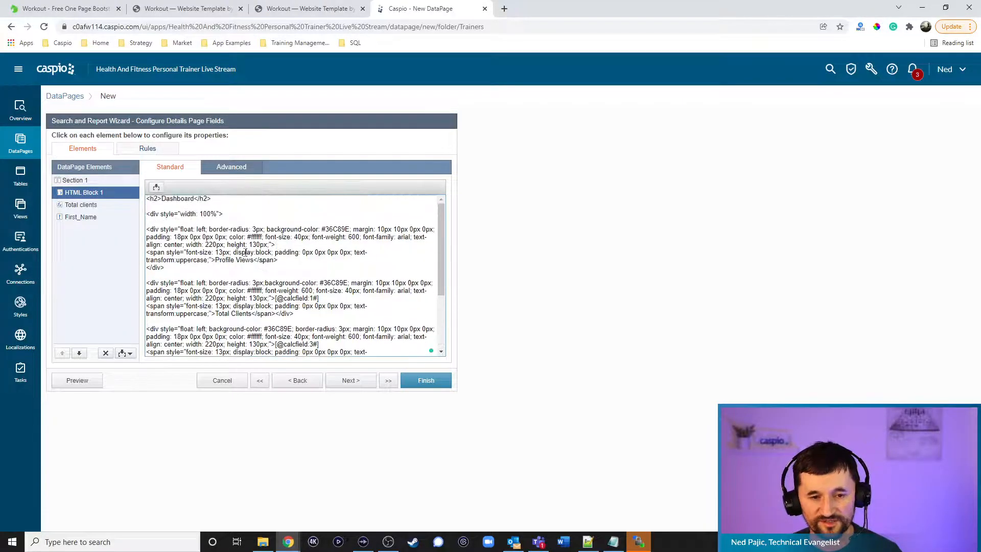
pyautogui.click(274, 261)
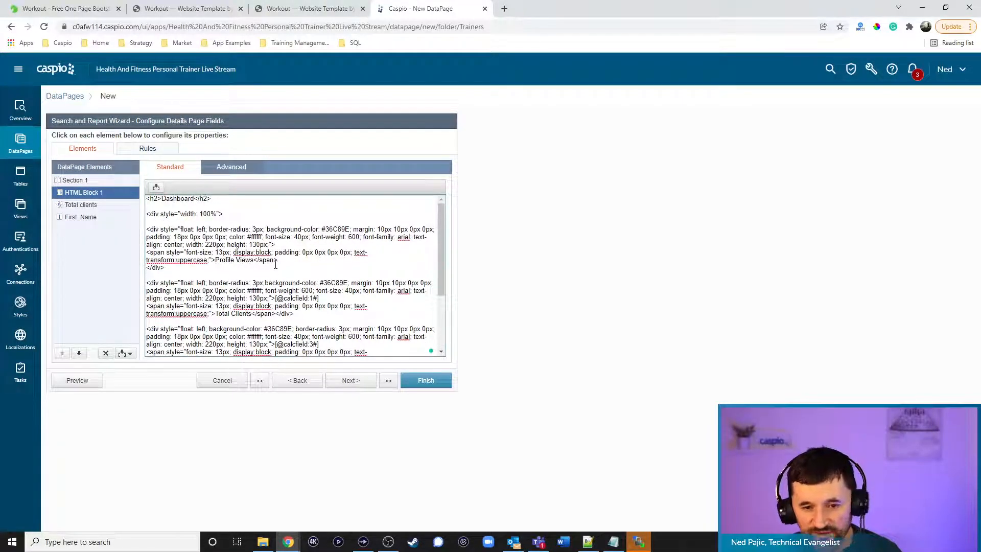
pyautogui.click(157, 187)
pyautogui.click(156, 203)
pyautogui.click(101, 374)
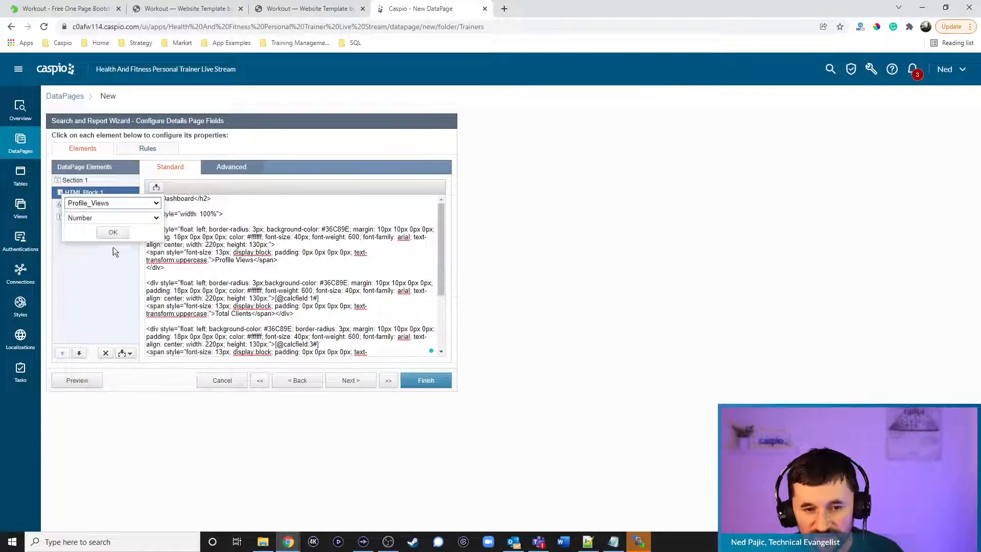
pyautogui.click(110, 233)
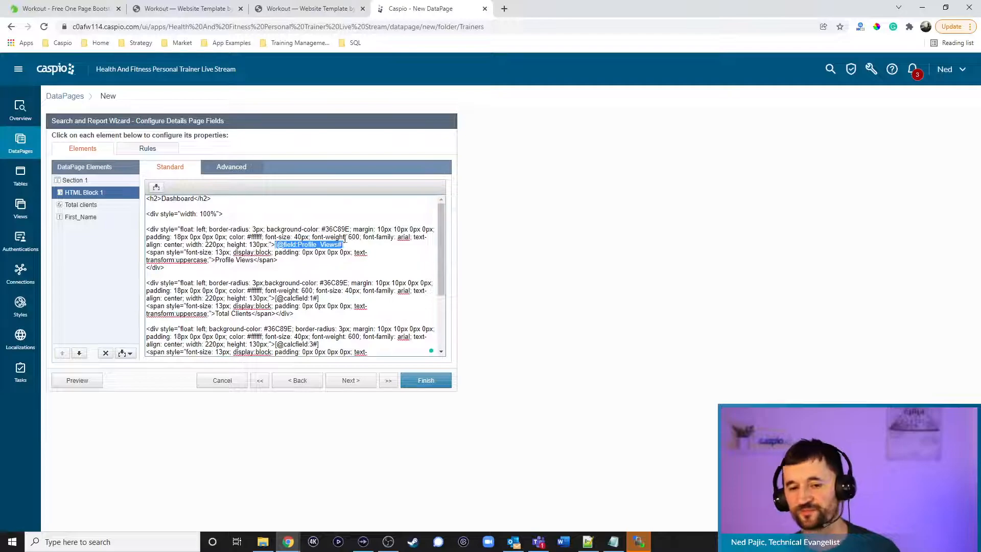
pyautogui.scroll(-4, 338, 243)
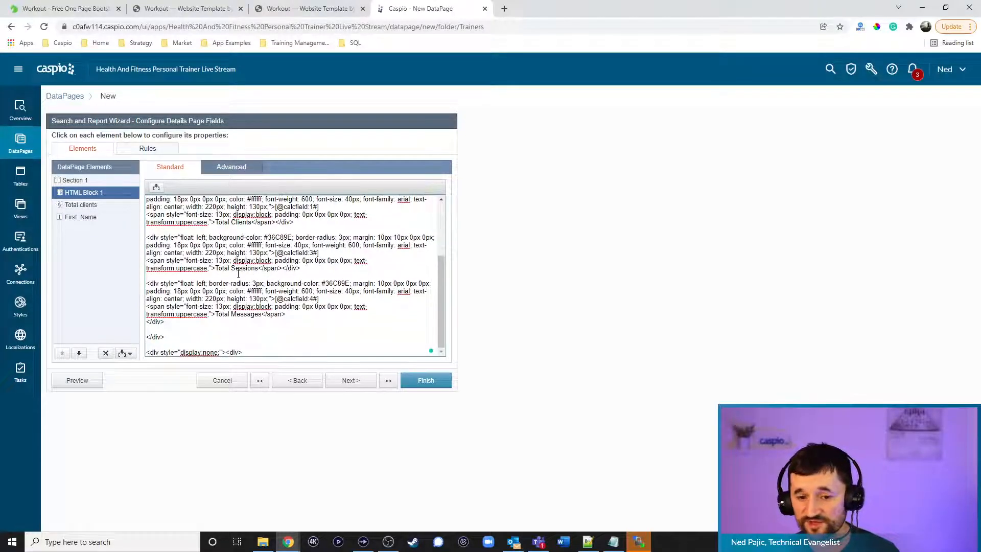
pyautogui.moveTo(318, 252); pyautogui.dragTo(275, 253)
pyautogui.press('Delete')
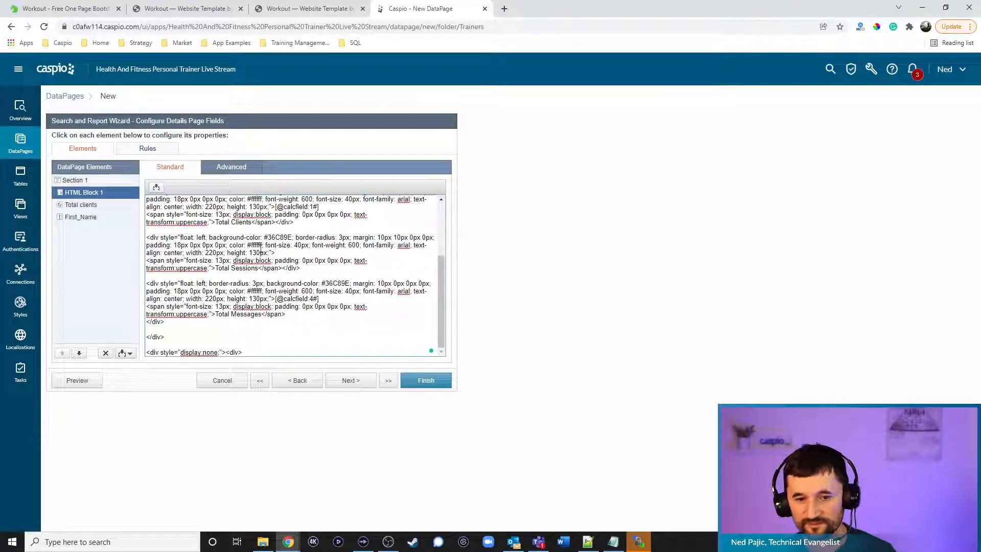
pyautogui.click(87, 205)
# Add a new calculated field labelled 'Total Sessions'
pyautogui.click(122, 354)
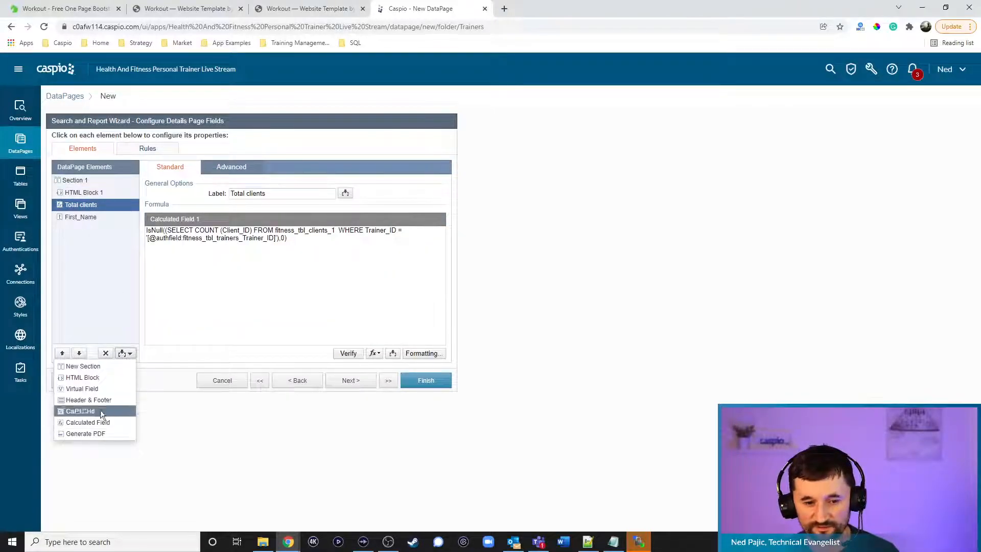
pyautogui.click(100, 426)
pyautogui.moveTo(306, 194); pyautogui.dragTo(158, 191)
pyautogui.write('Total es')
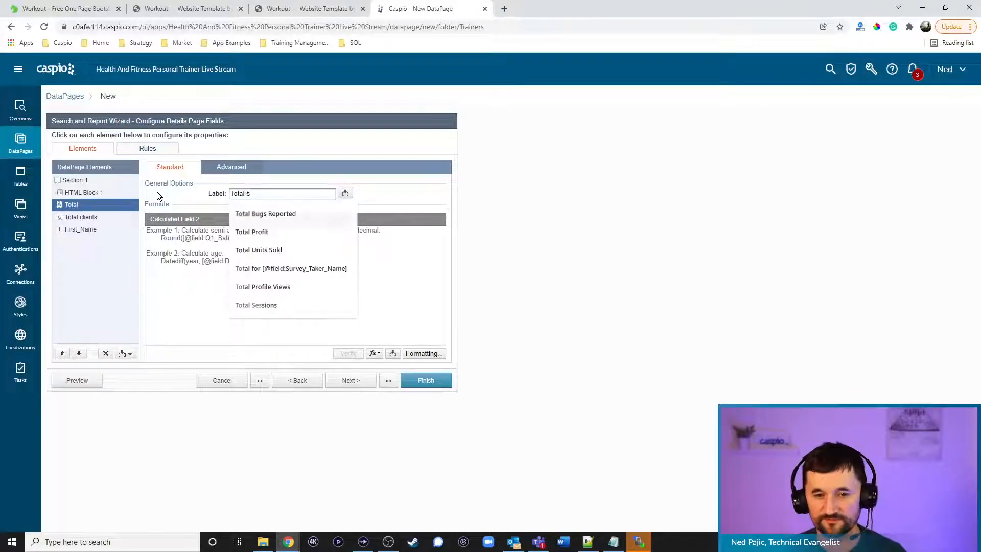
pyautogui.press('super+shift+s')
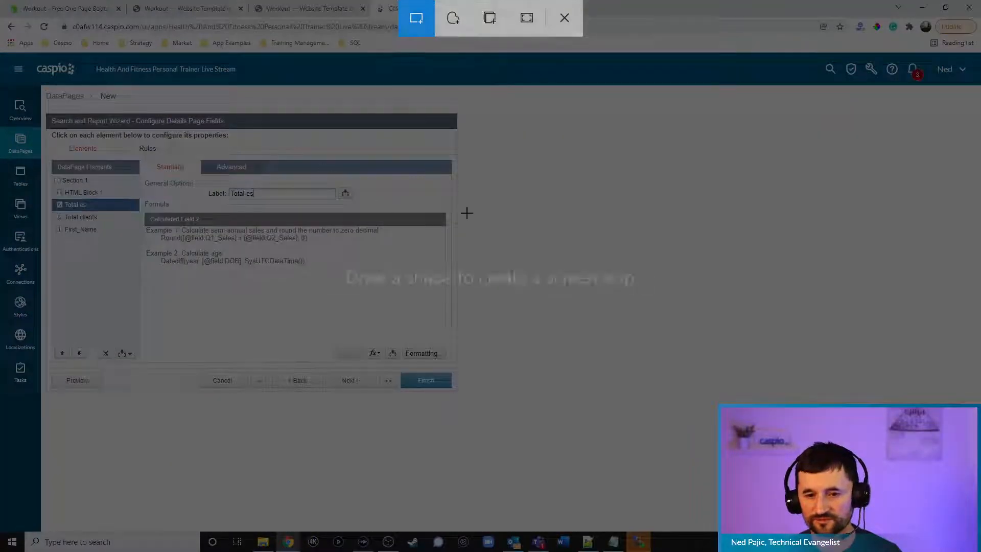
pyautogui.press('Escape')
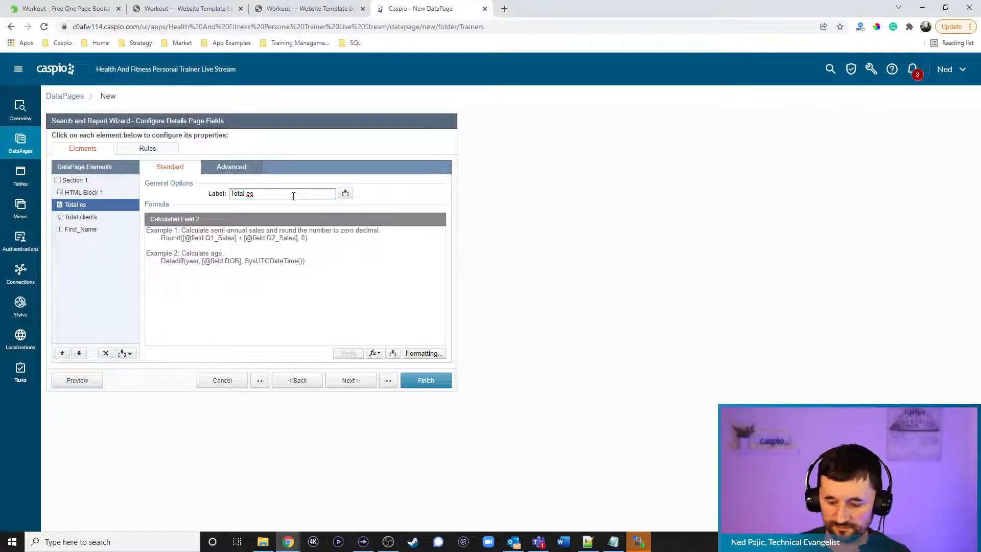
pyautogui.press('BackSpace')
pyautogui.write('Sessions')
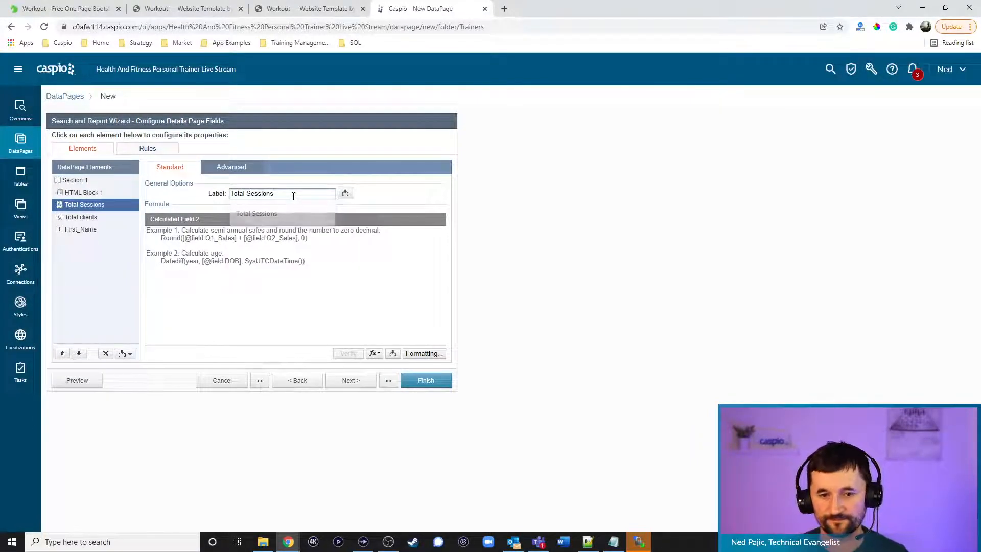
# Paste the IsNull COUNT session formula from the notes and change the table to fitness_tbl_sessions_1
pyautogui.click(613, 542)
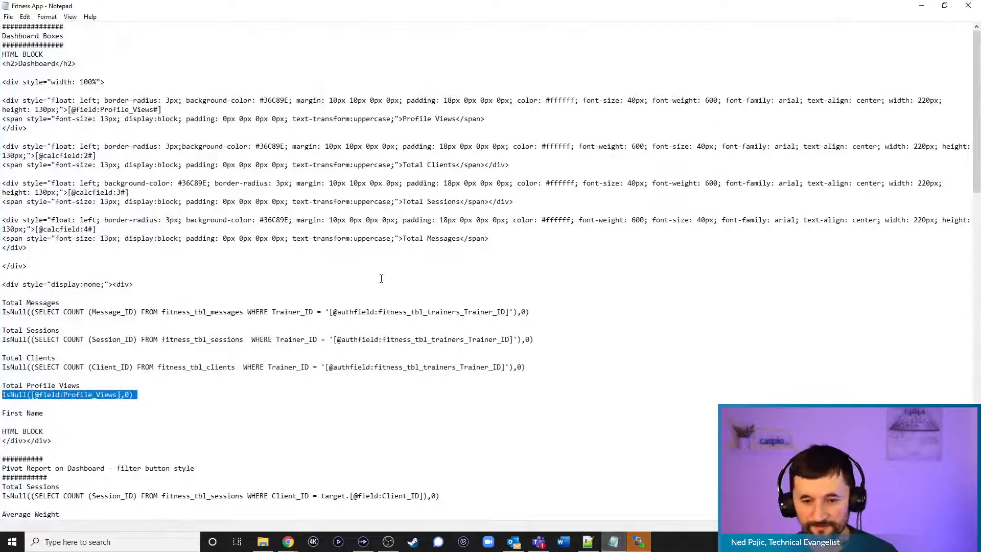
pyautogui.moveTo(552, 338); pyautogui.dragTo(1, 340)
pyautogui.hotkey('ctrl', 'c')
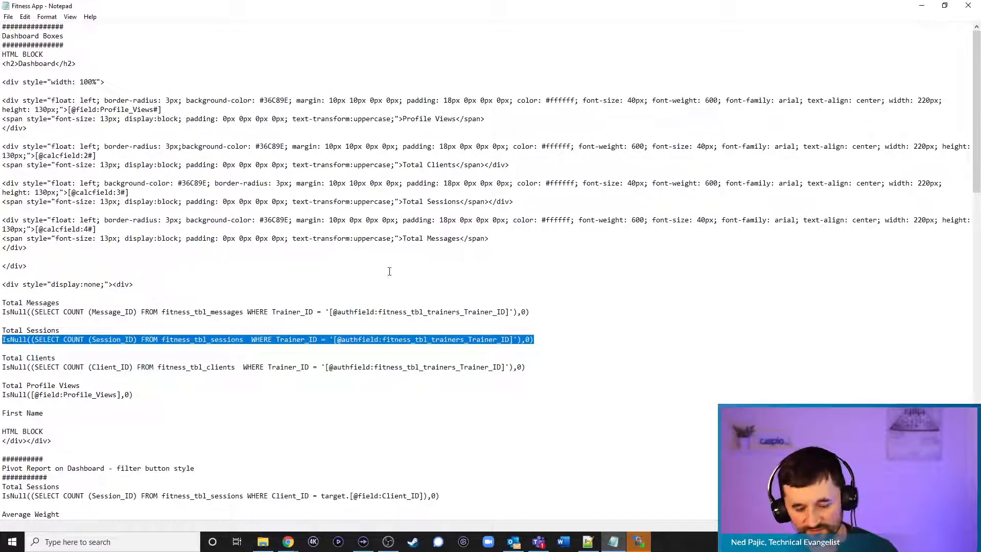
pyautogui.click(922, 5)
pyautogui.click(276, 252)
pyautogui.hotkey('ctrl', 'v')
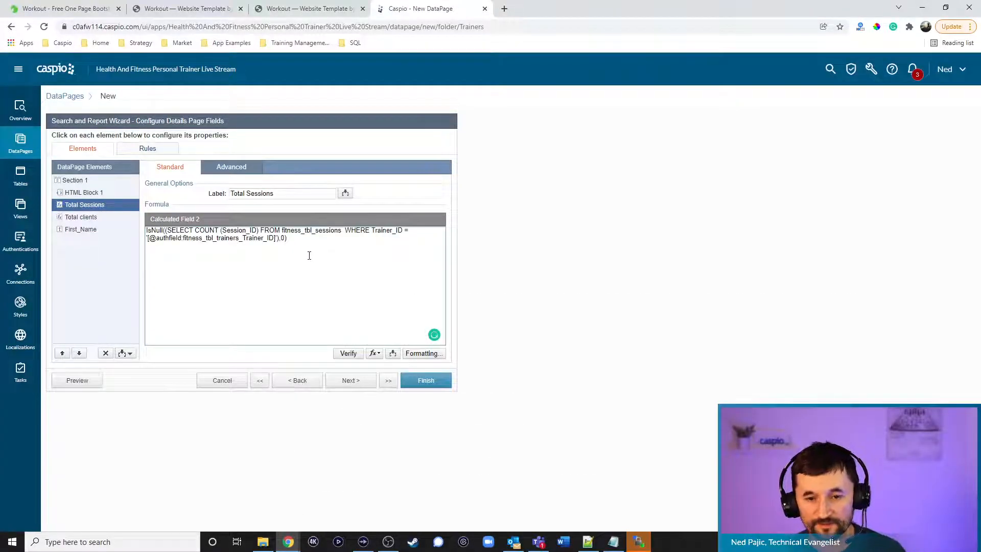
pyautogui.click(342, 231)
pyautogui.write('_1')
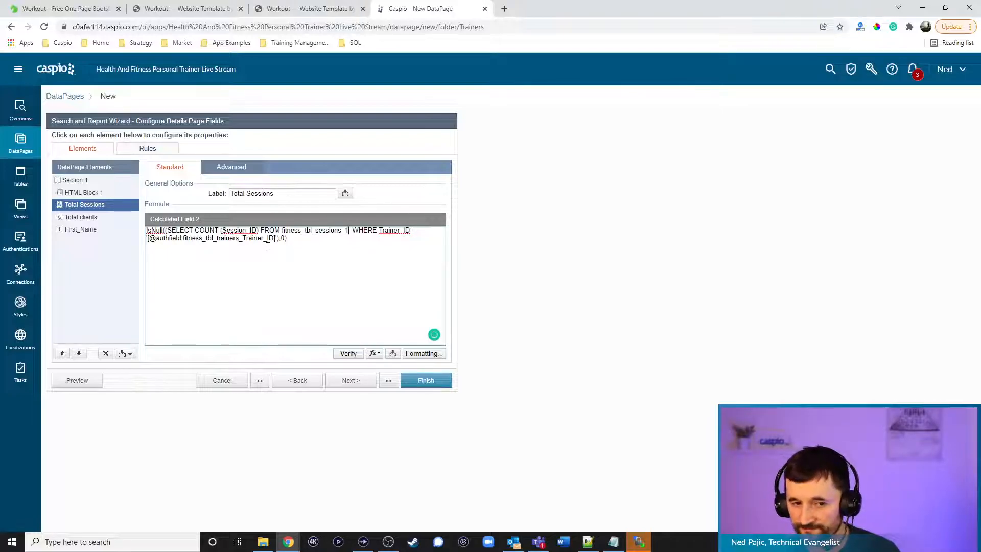
pyautogui.click(90, 192)
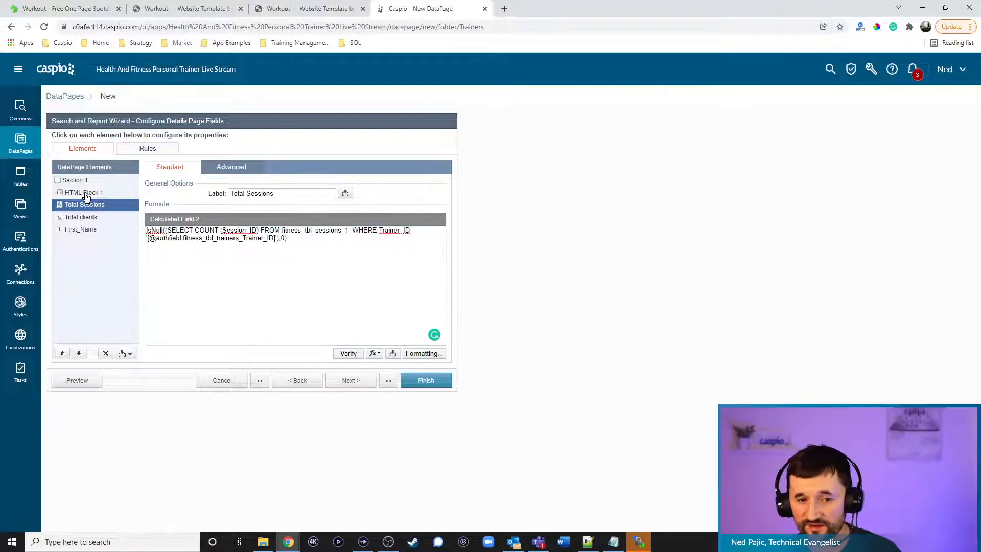
pyautogui.click(263, 265)
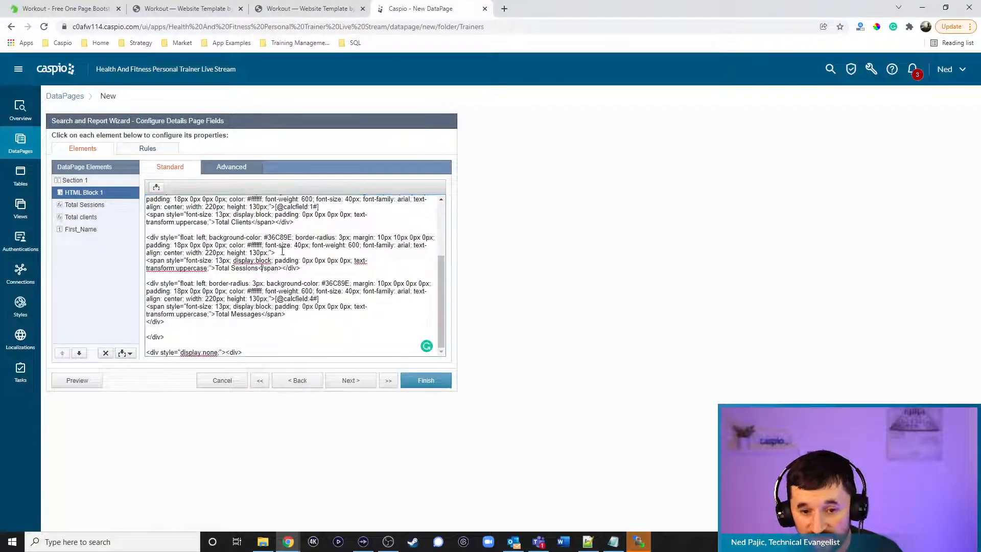
pyautogui.click(156, 187)
pyautogui.click(155, 204)
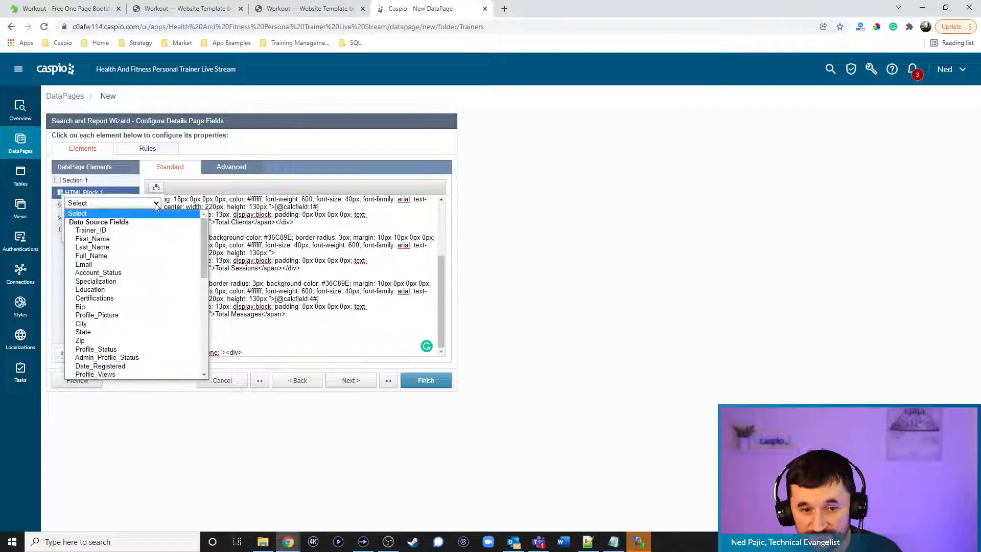
pyautogui.scroll(-10, 133, 329)
pyautogui.scroll(8, 126, 322)
pyautogui.click(106, 324)
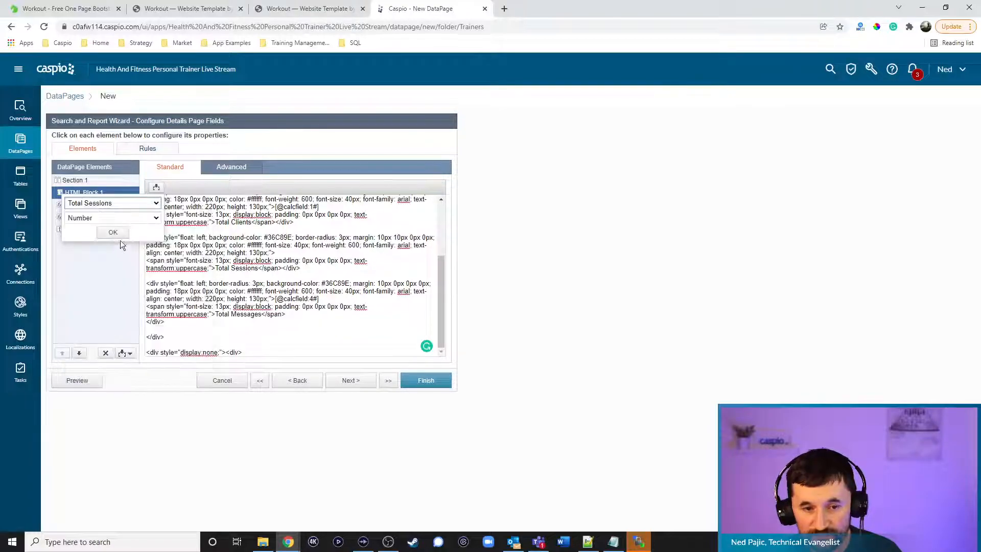
pyautogui.click(115, 236)
pyautogui.click(298, 316)
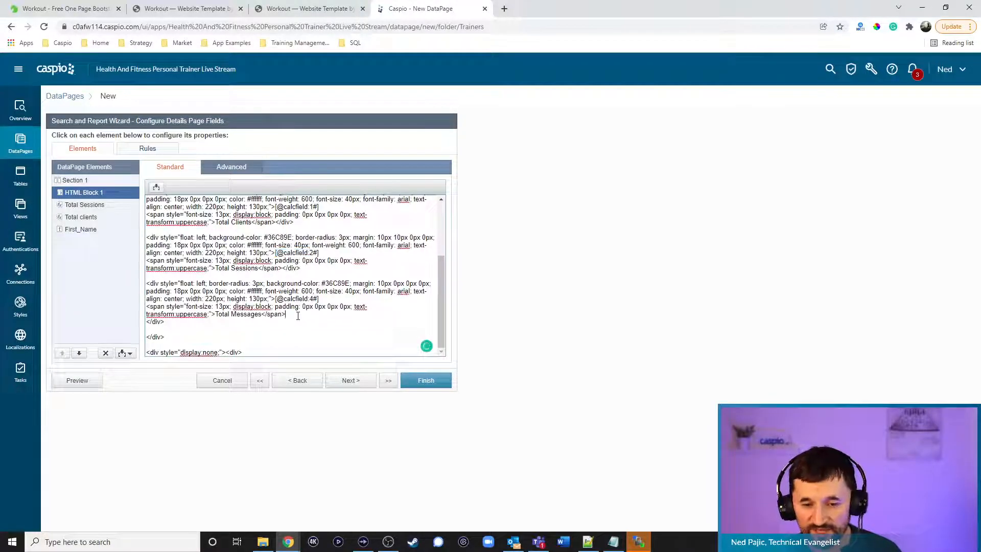
pyautogui.moveTo(326, 298); pyautogui.dragTo(275, 299)
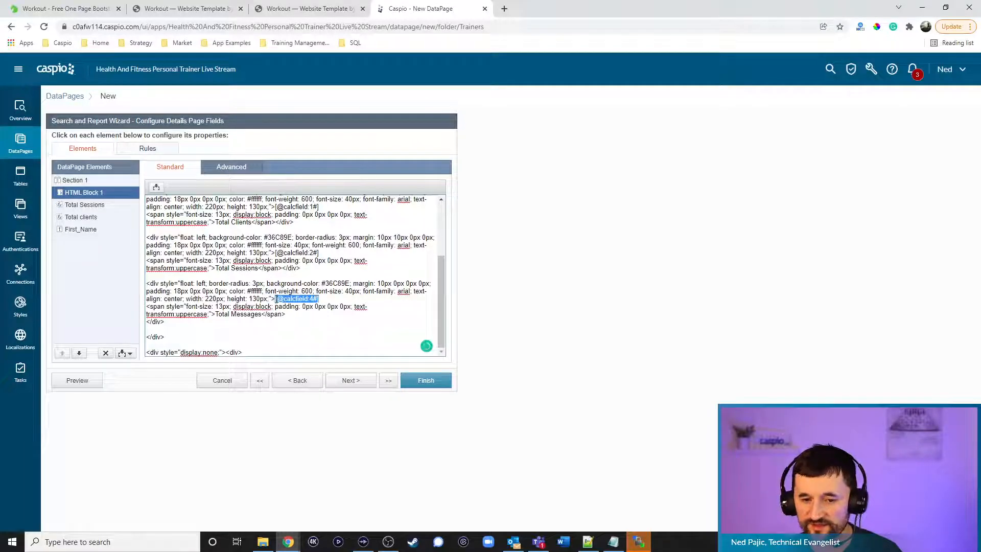
pyautogui.press('BackSpace')
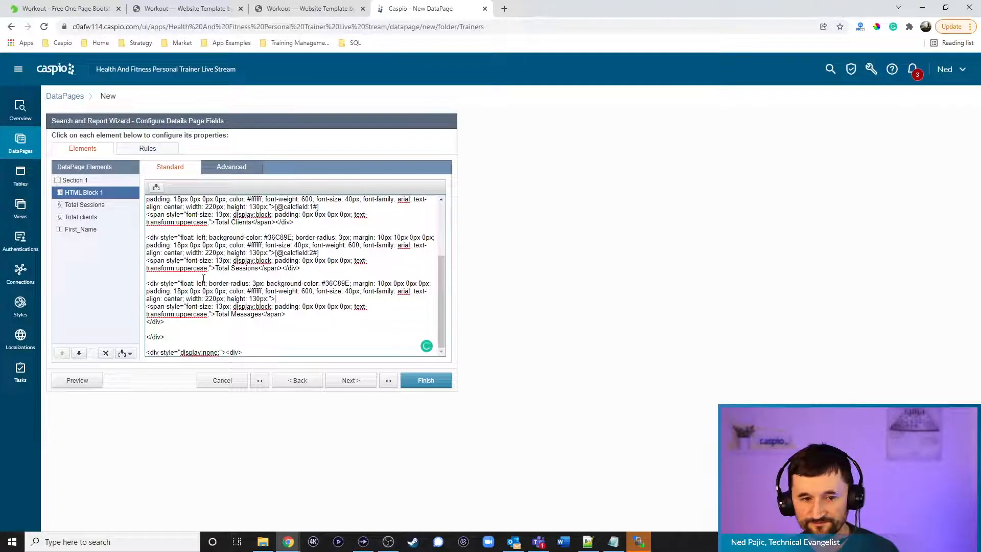
# Add a new calculated field labelled 'Total Messages'
pyautogui.click(87, 217)
pyautogui.click(125, 353)
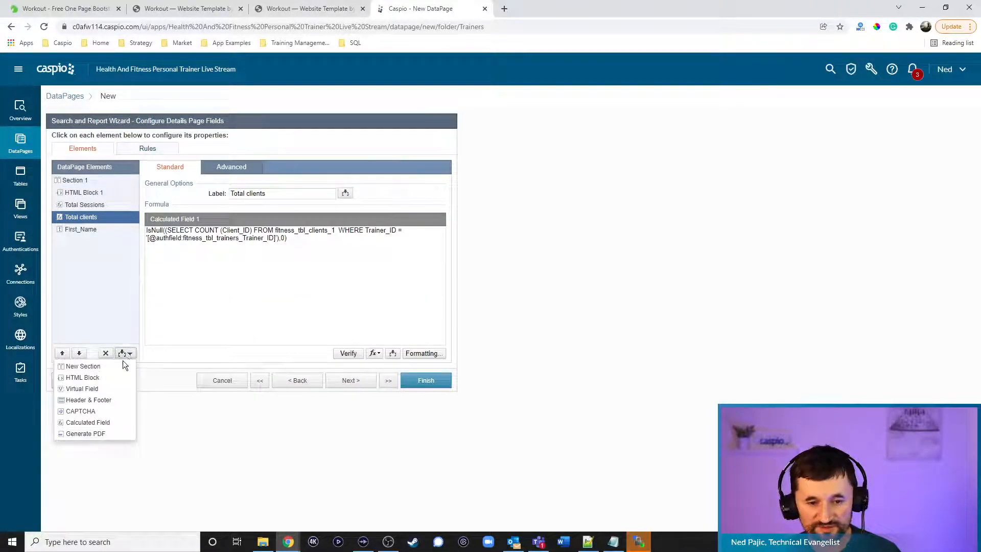
pyautogui.click(100, 421)
pyautogui.write('Total Messages')
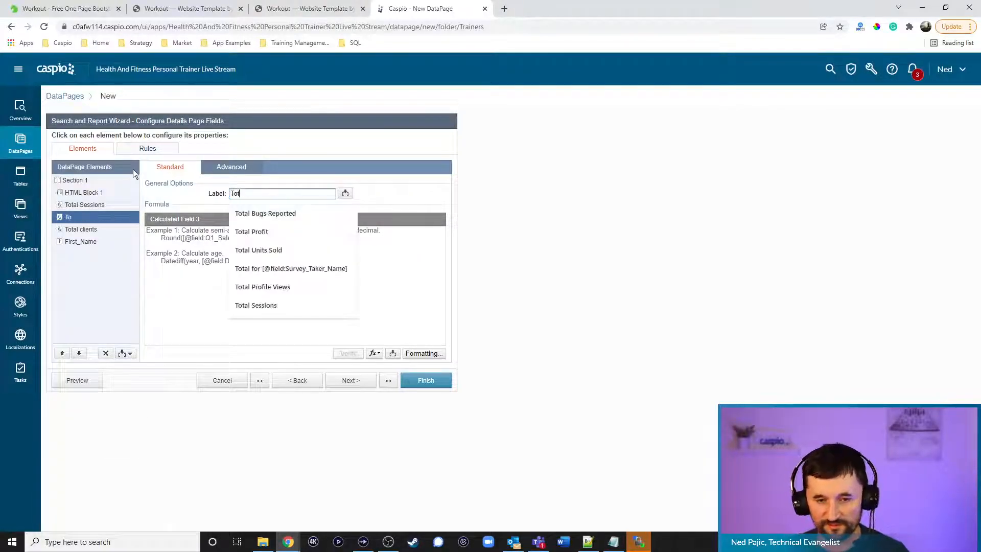
# Paste the message-count formula from the notes and change the table to fitness_tbl_messages_1
pyautogui.click(613, 542)
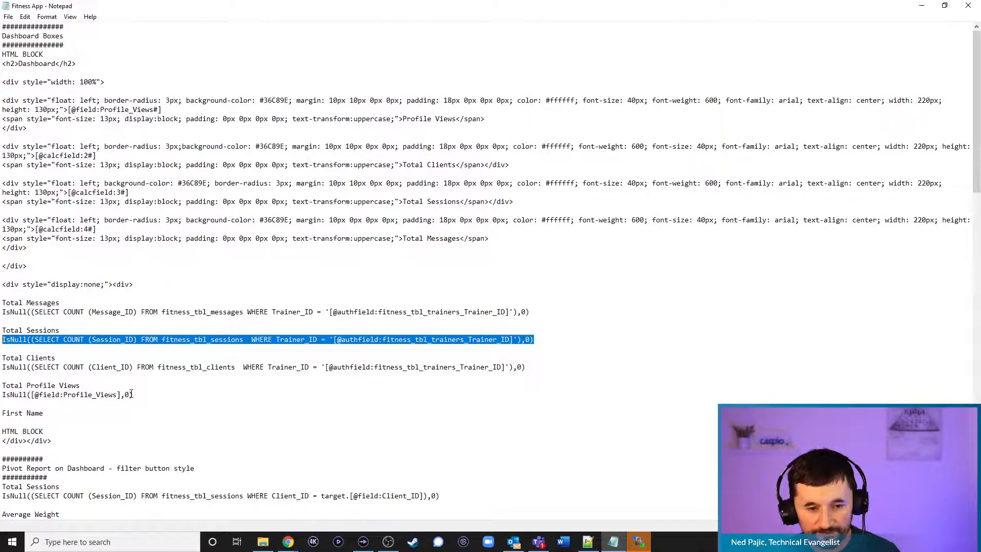
pyautogui.moveTo(539, 312); pyautogui.dragTo(1, 313)
pyautogui.hotkey('ctrl', 'c')
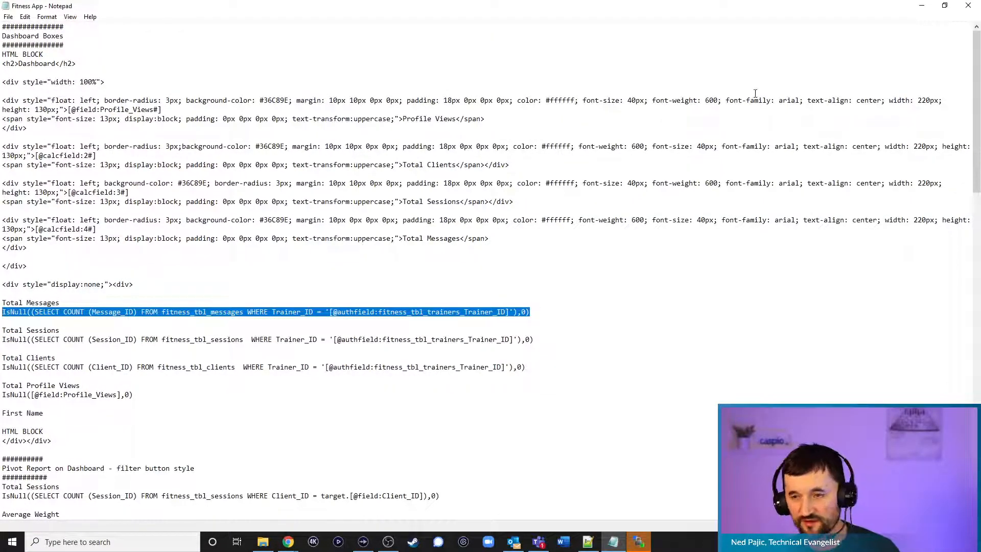
pyautogui.click(921, 5)
pyautogui.click(327, 267)
pyautogui.hotkey('ctrl', 'v')
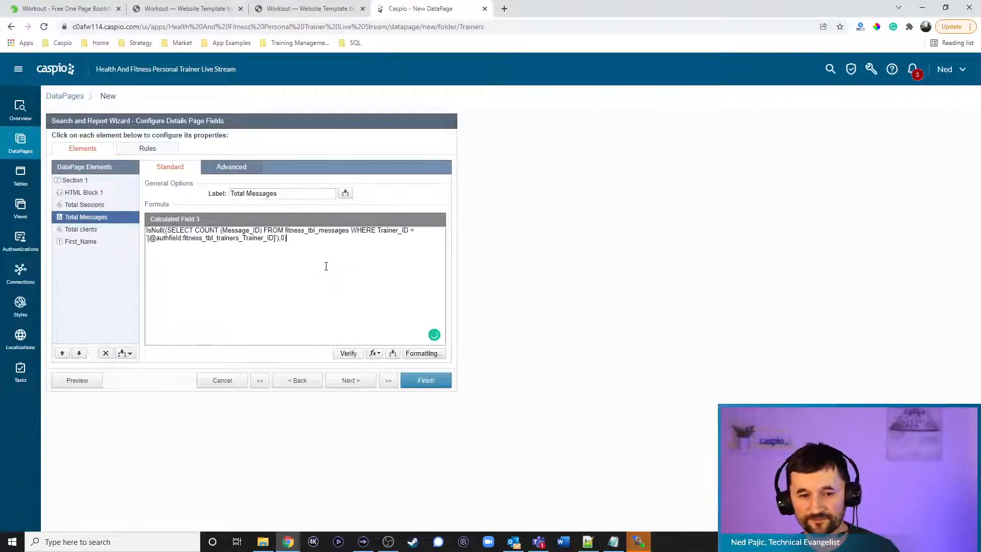
pyautogui.click(351, 231)
pyautogui.write('_1')
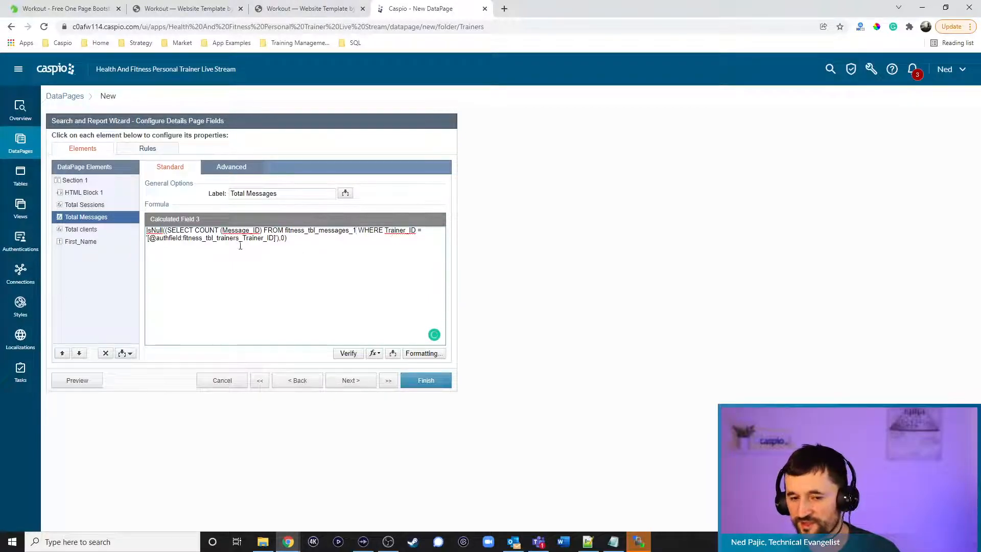
pyautogui.click(93, 193)
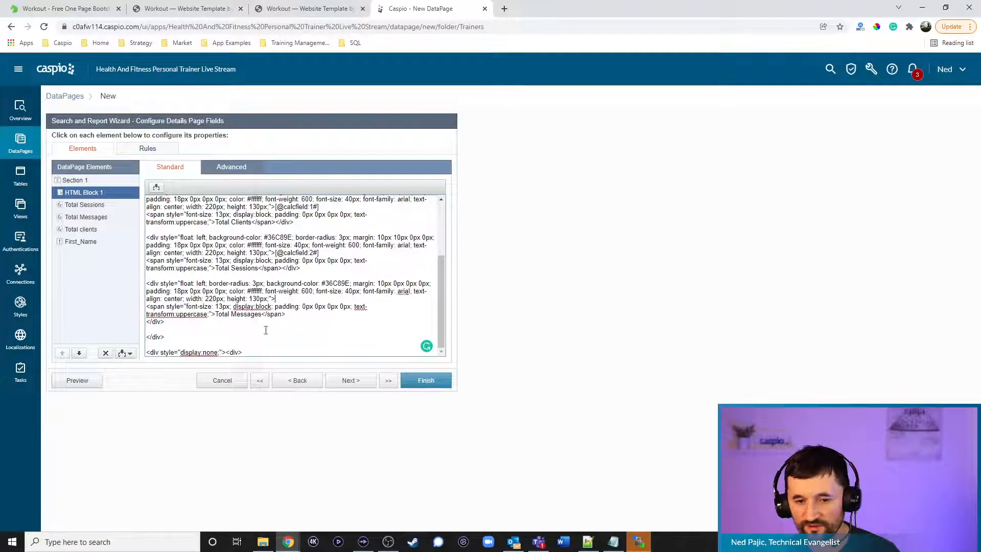
# Insert the Total Messages field placeholder into the HTML block's code
pyautogui.click(156, 187)
pyautogui.click(157, 203)
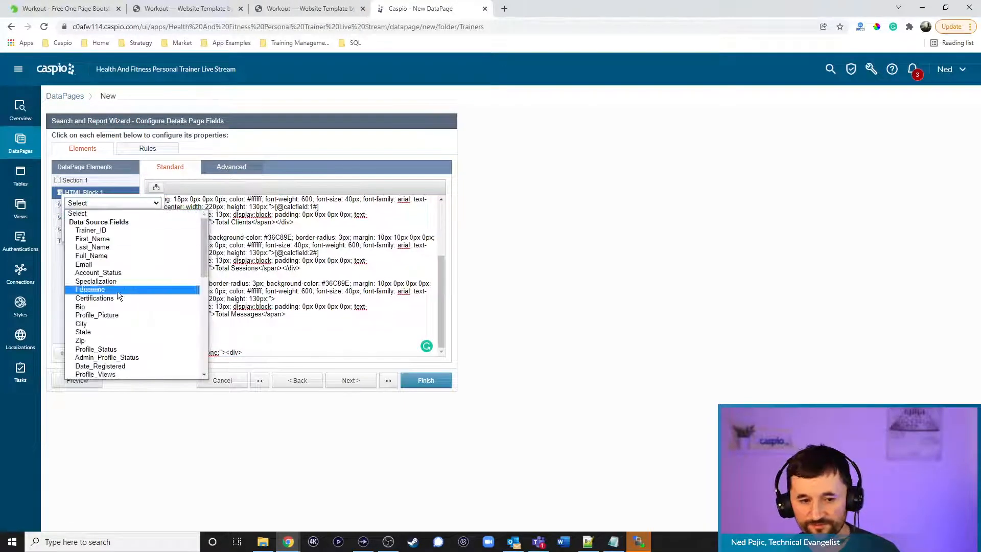
pyautogui.scroll(-3, 140, 328)
pyautogui.click(109, 289)
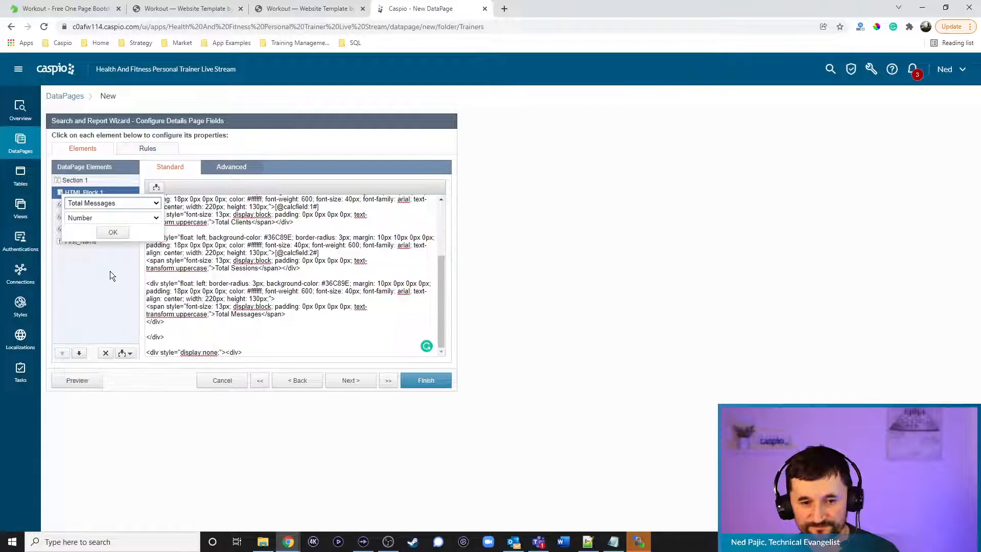
pyautogui.click(112, 233)
pyautogui.click(336, 300)
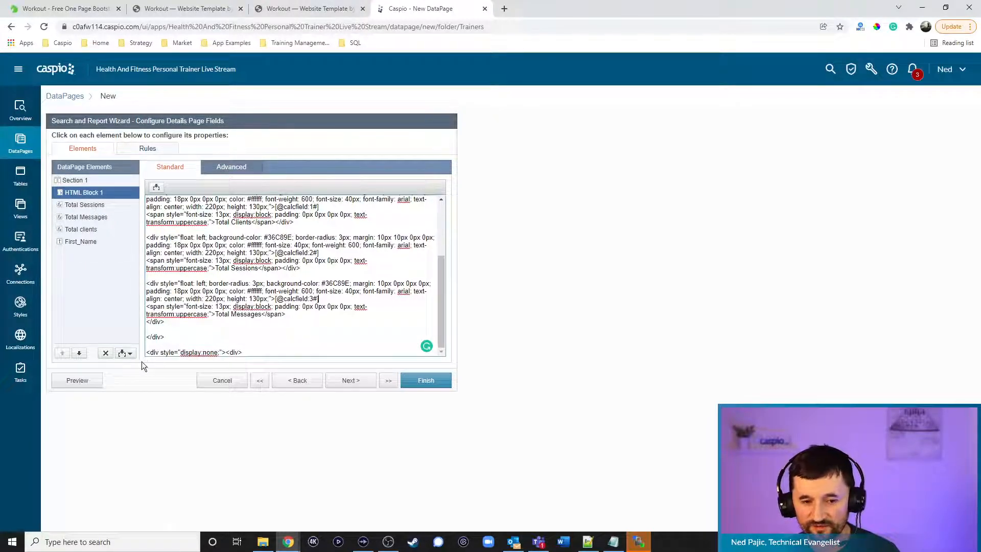
# Add HTML Block 2 at the end of the list holding the closing </div></div> tags
pyautogui.click(125, 353)
pyautogui.click(87, 377)
pyautogui.click(79, 353)
pyautogui.click(79, 353)
pyautogui.click(79, 352)
pyautogui.click(78, 353)
pyautogui.click(79, 353)
pyautogui.click(231, 168)
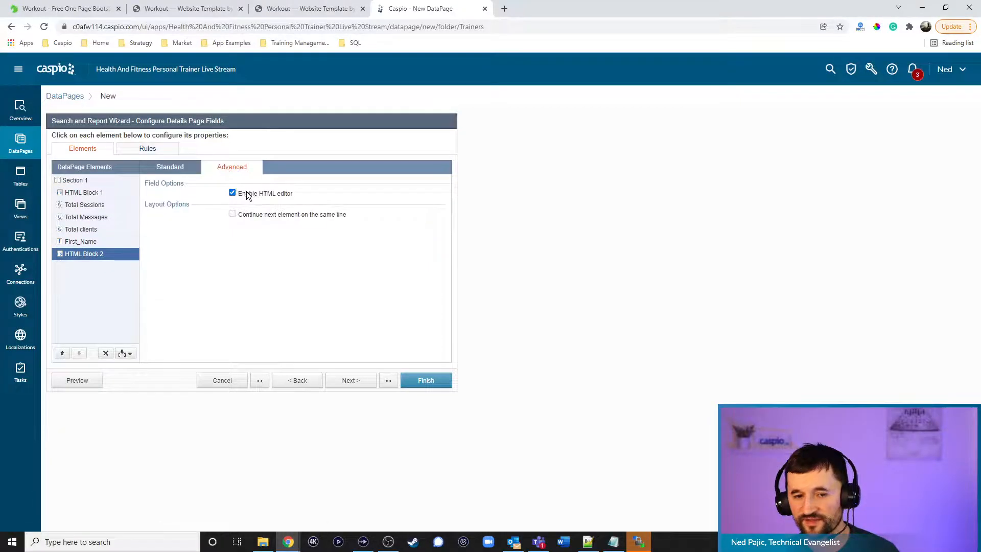
pyautogui.click(179, 169)
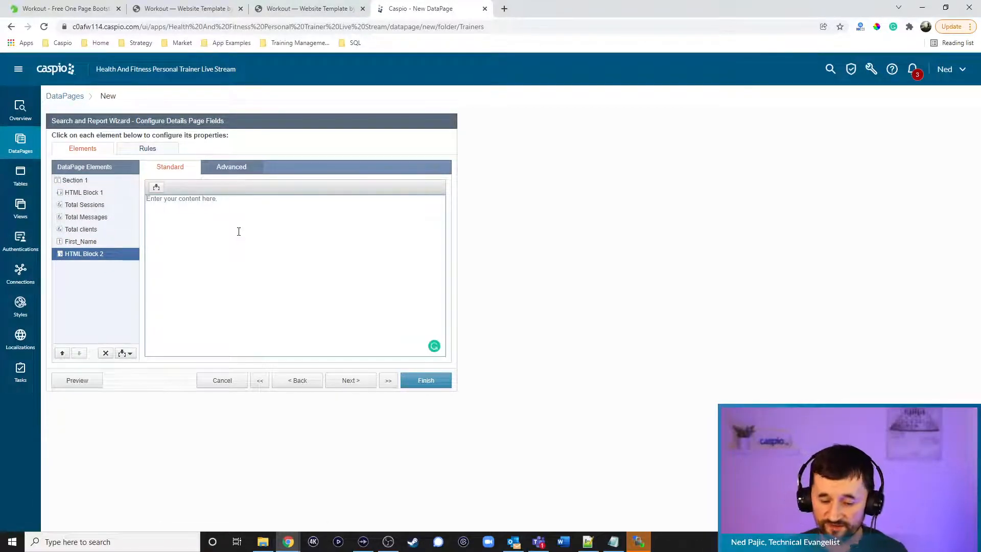
pyautogui.write('<')
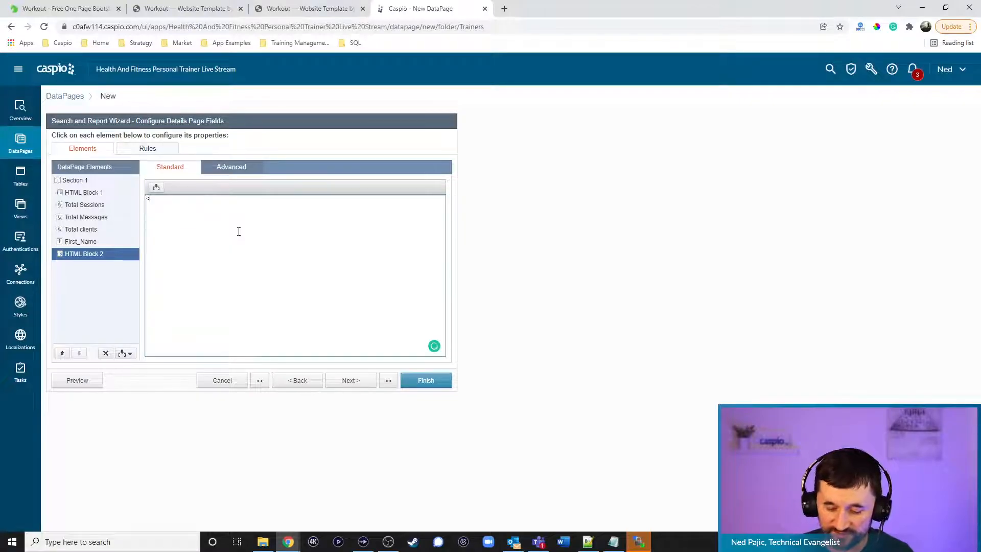
pyautogui.write('/div></div>')
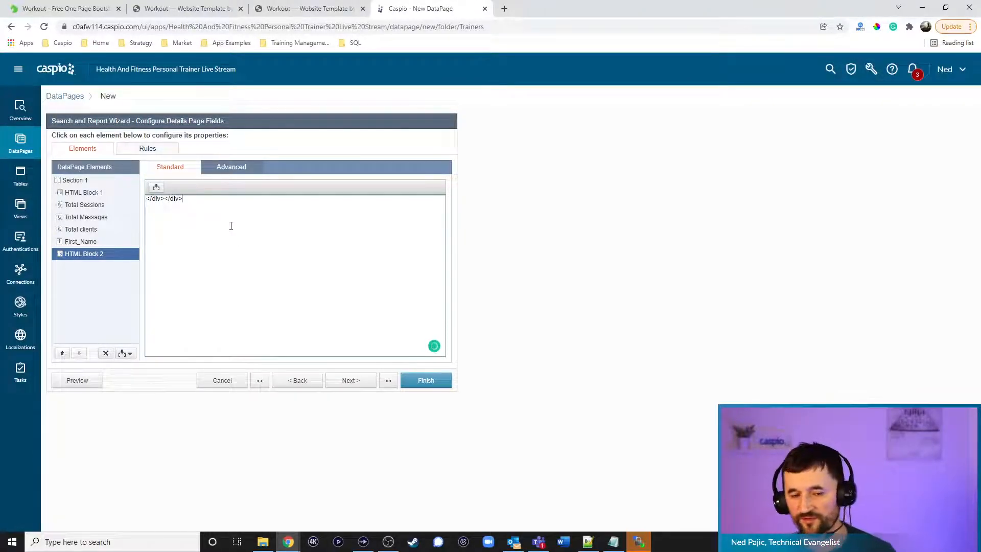
pyautogui.click(364, 384)
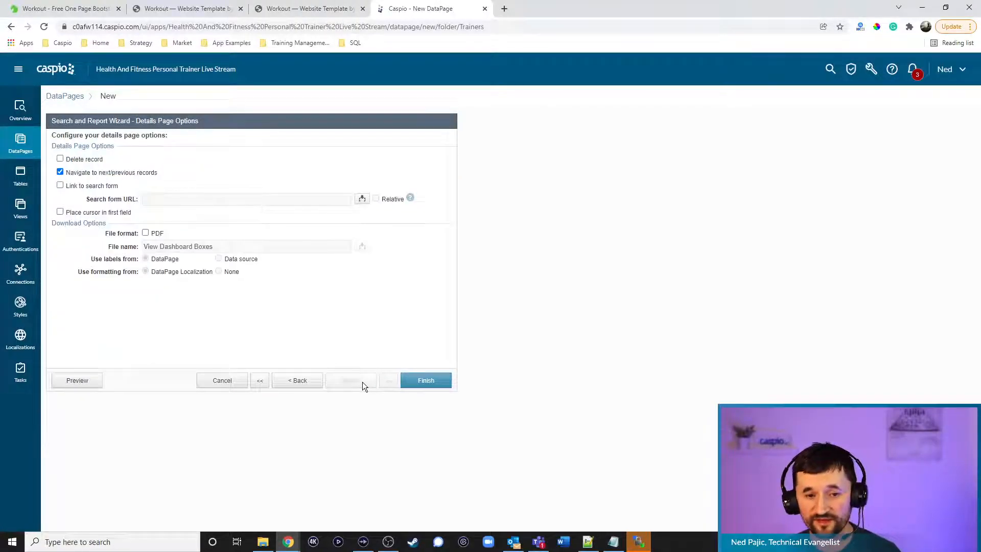
# Turn off next/previous record navigation, finish the DataPage, enable deployment and copy the embed script
pyautogui.click(94, 172)
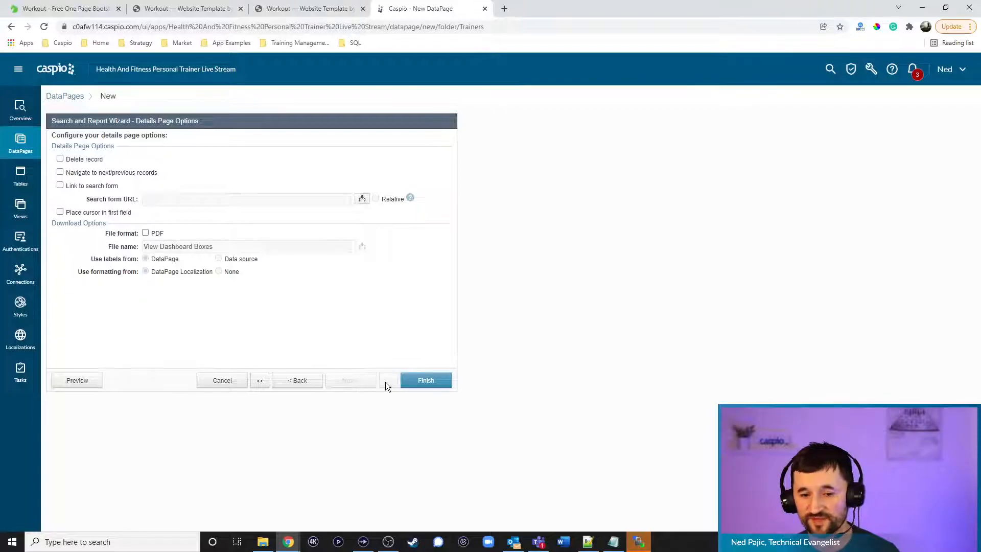
pyautogui.click(420, 380)
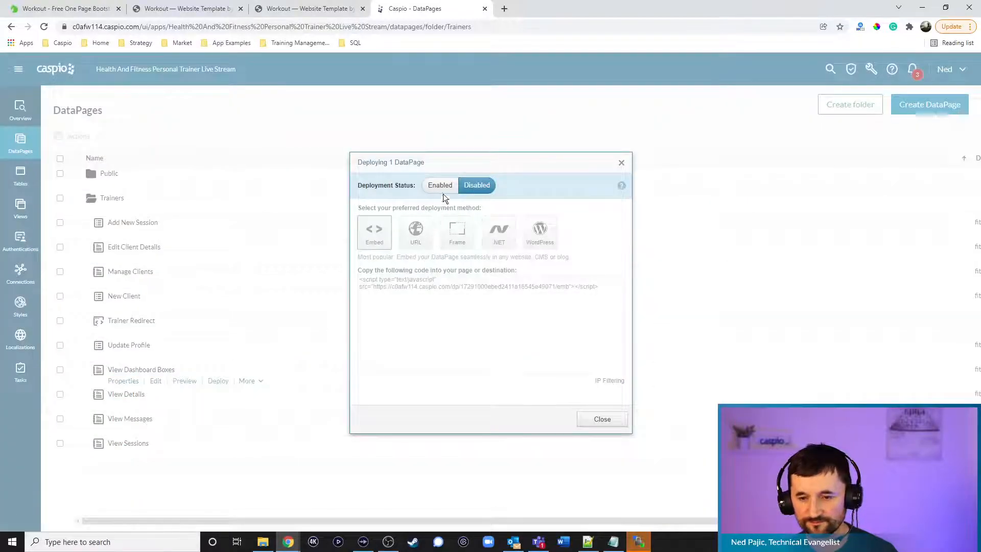
pyautogui.click(441, 187)
pyautogui.click(435, 287)
pyautogui.hotkey('ctrl', 'c')
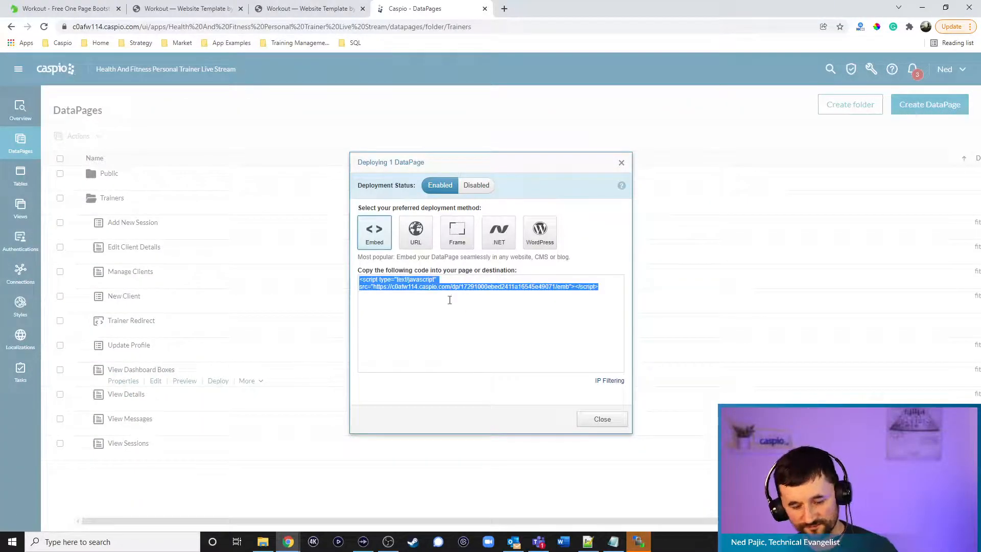
pyautogui.click(585, 418)
pyautogui.click(588, 542)
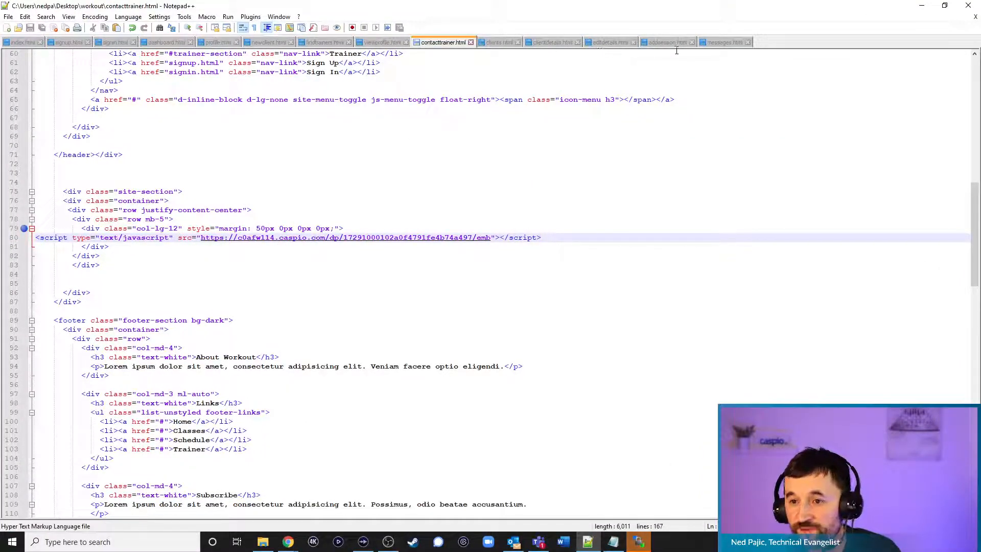
# Paste the Caspio embed script over BOXES DEPLOY CODE on line 80 of dashboard.html
pyautogui.click(167, 41)
pyautogui.moveTo(142, 376); pyautogui.dragTo(39, 376)
pyautogui.hotkey('ctrl', 'v')
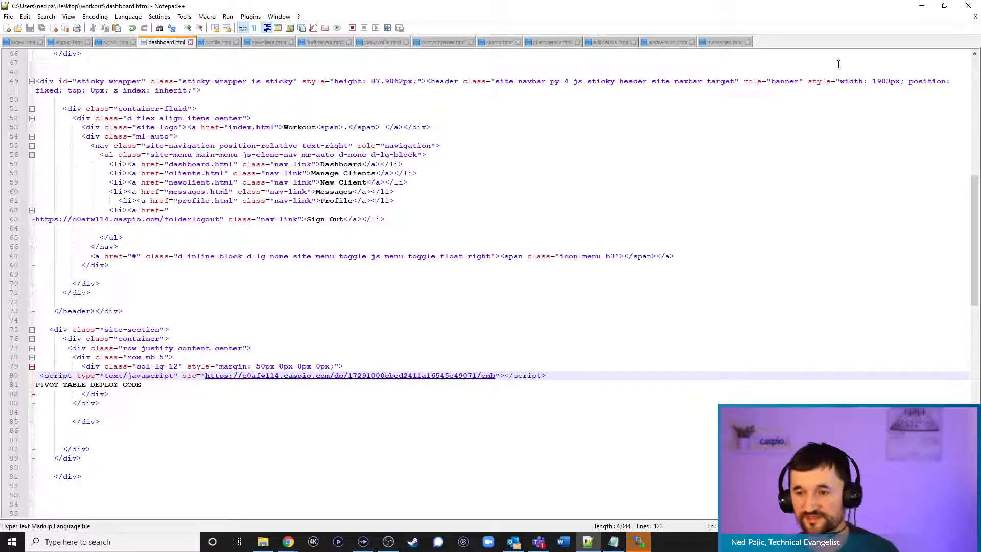
pyautogui.click(922, 5)
pyautogui.click(282, 10)
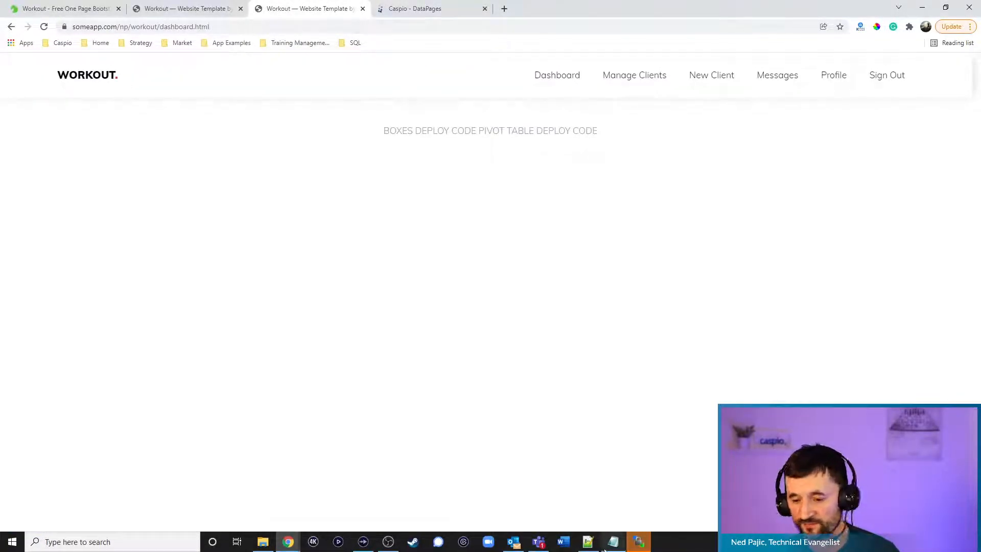
# Try uploading dashboard.html to /np/workout, then dismiss the connection errors and close WinSCP
pyautogui.click(638, 542)
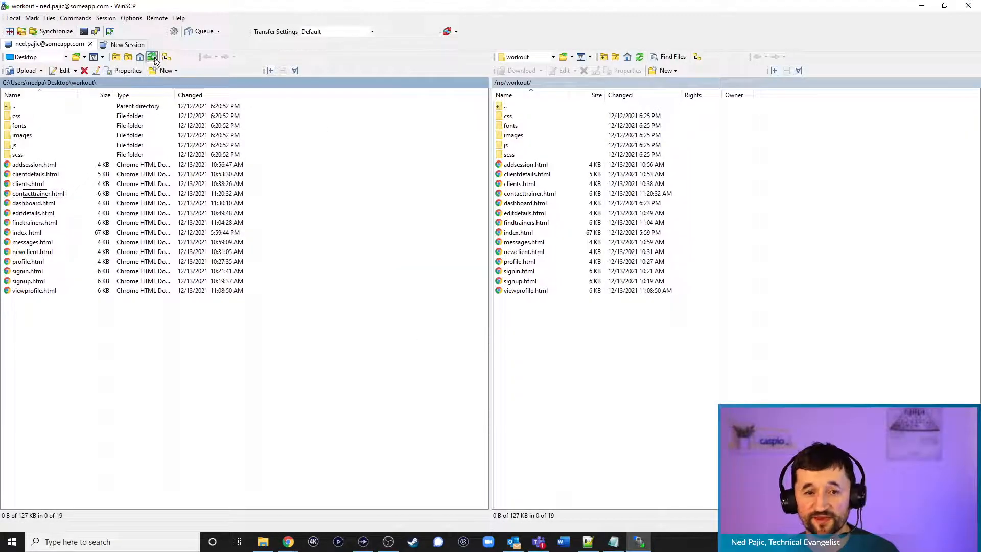
pyautogui.moveTo(46, 206); pyautogui.dragTo(578, 366)
pyautogui.click(456, 311)
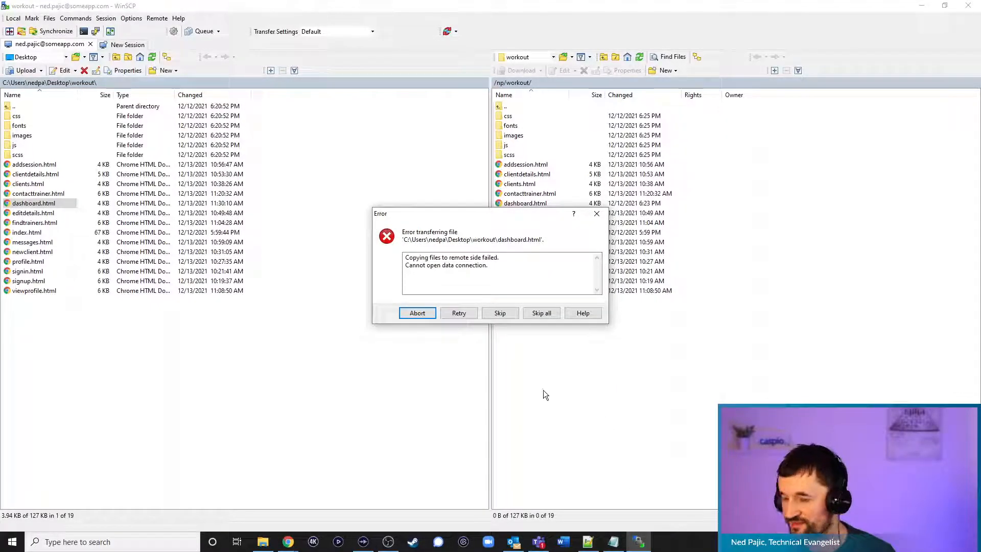
pyautogui.click(468, 314)
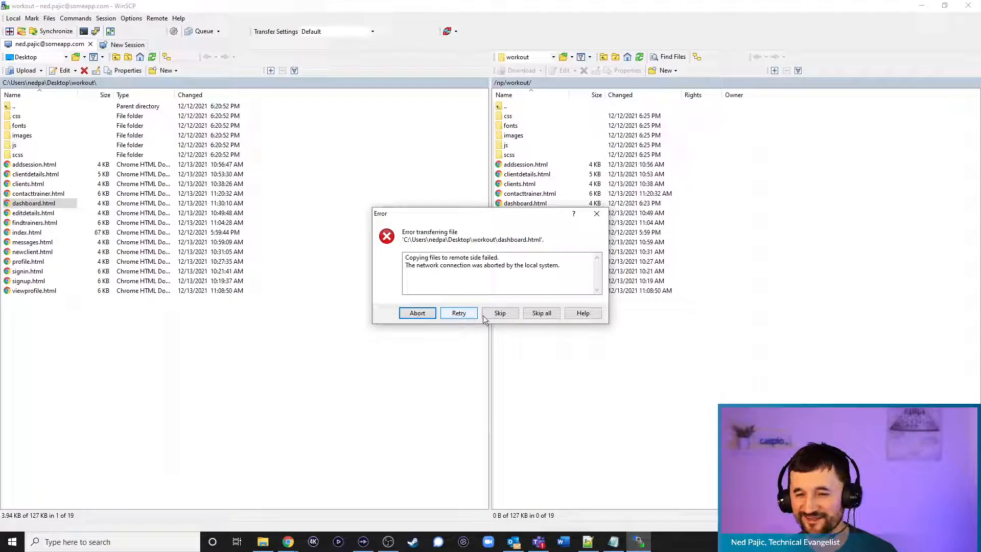
pyautogui.click(599, 214)
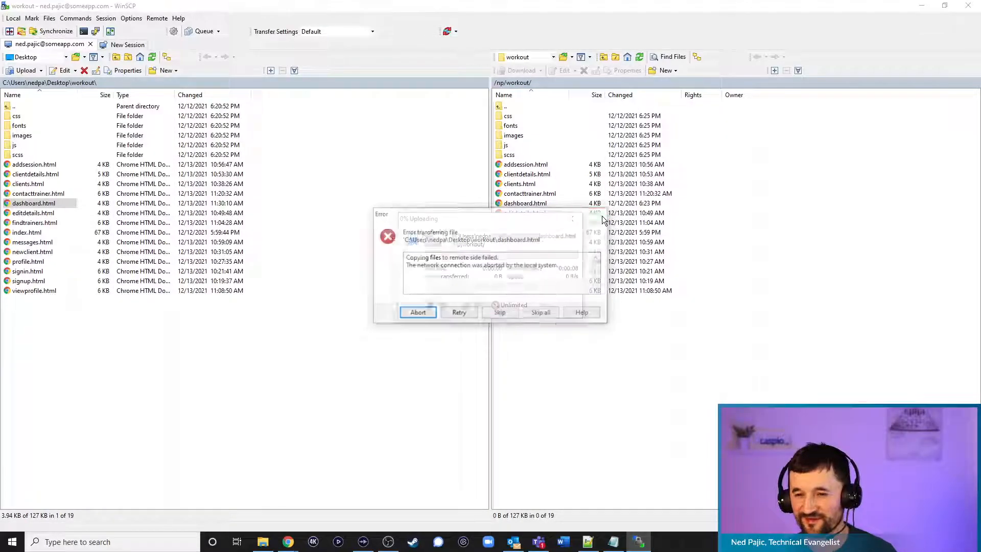
pyautogui.click(542, 311)
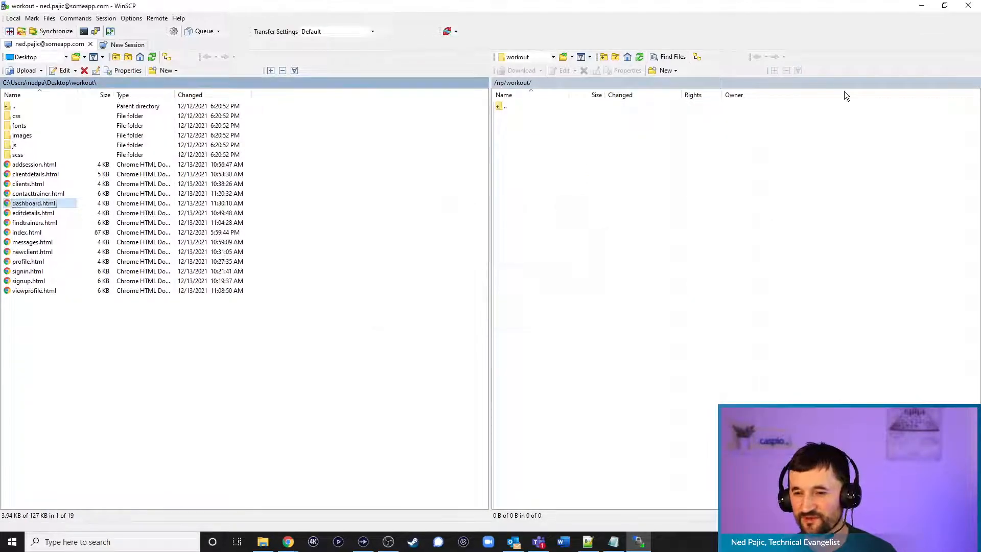
pyautogui.click(969, 6)
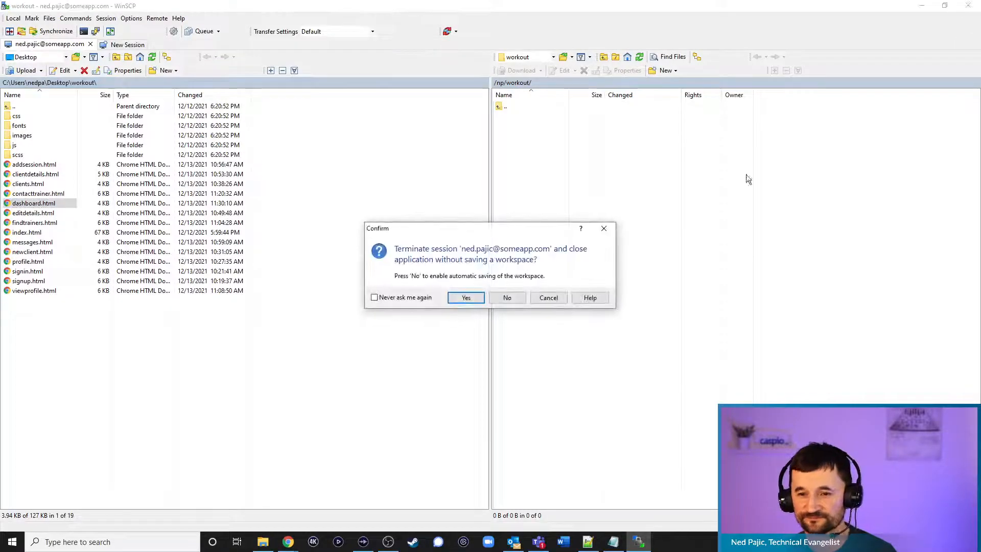
pyautogui.click(468, 297)
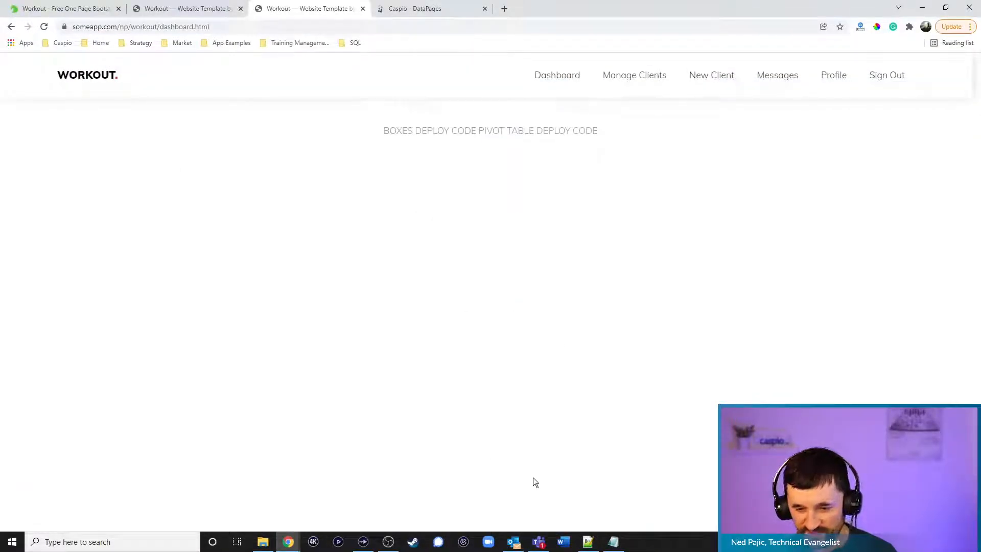
# Relaunch WinSCP, log in to the saved site with the account password, and upload dashboard.html
pyautogui.click(83, 541)
pyautogui.write('win')
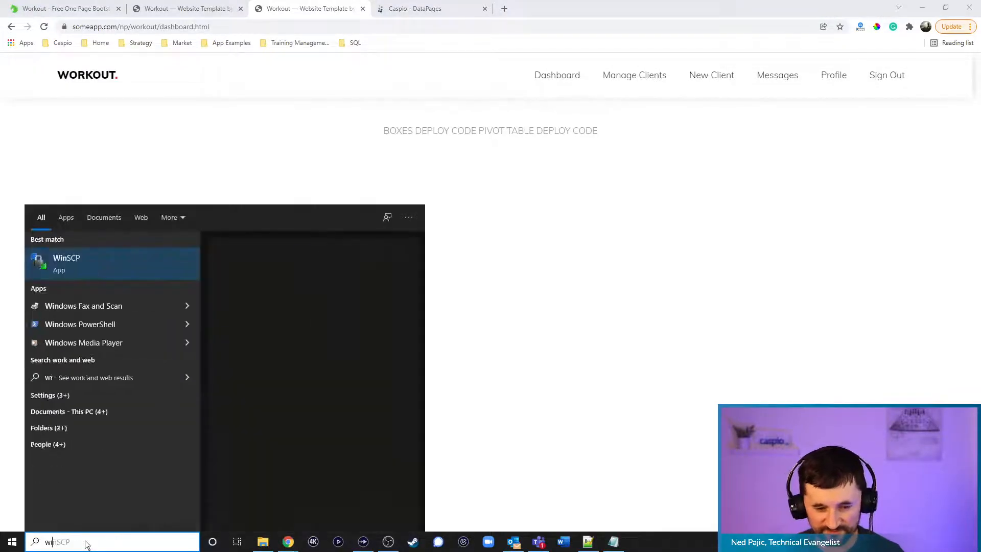
pyautogui.click(77, 264)
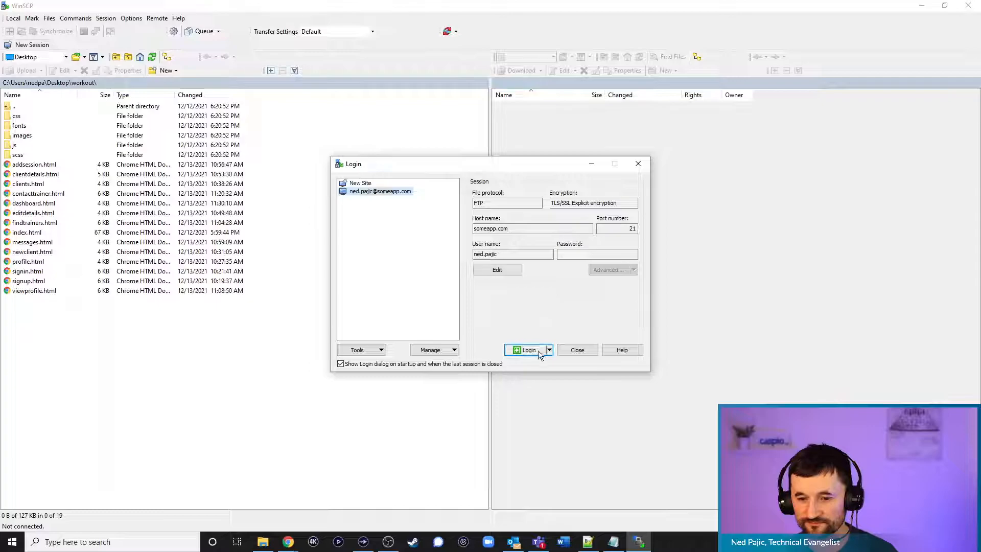
pyautogui.click(538, 351)
pyautogui.write('*****')
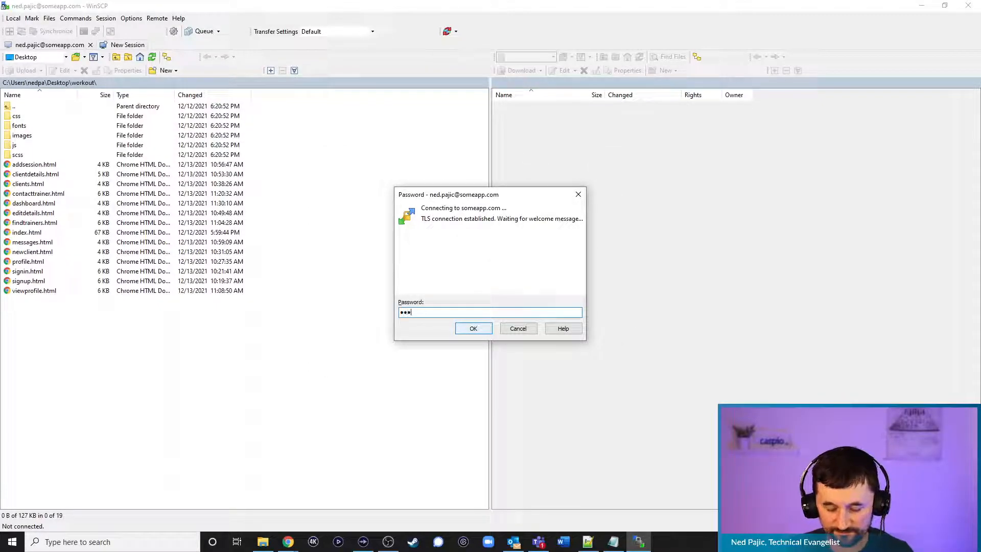
pyautogui.write('****')
pyautogui.press('Return')
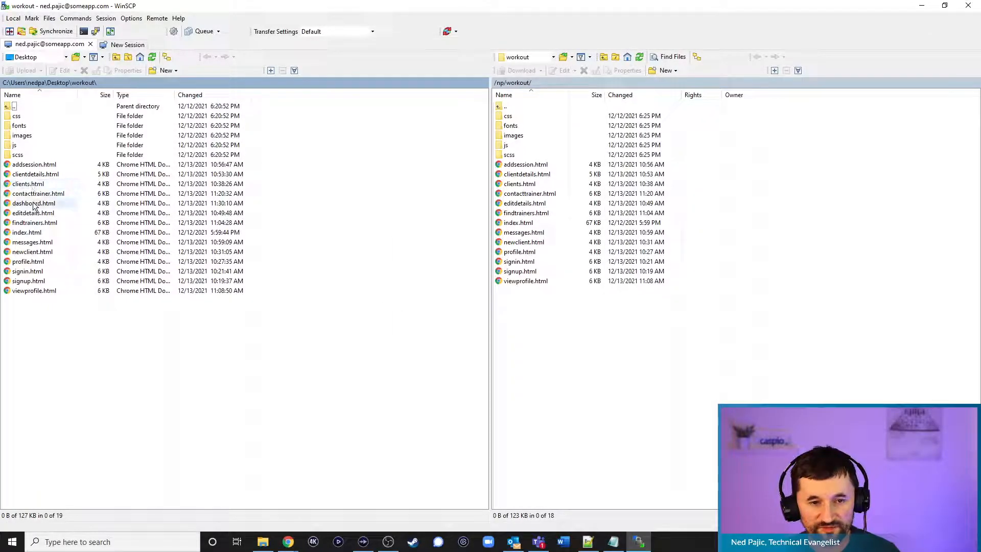
pyautogui.moveTo(34, 204); pyautogui.dragTo(561, 333)
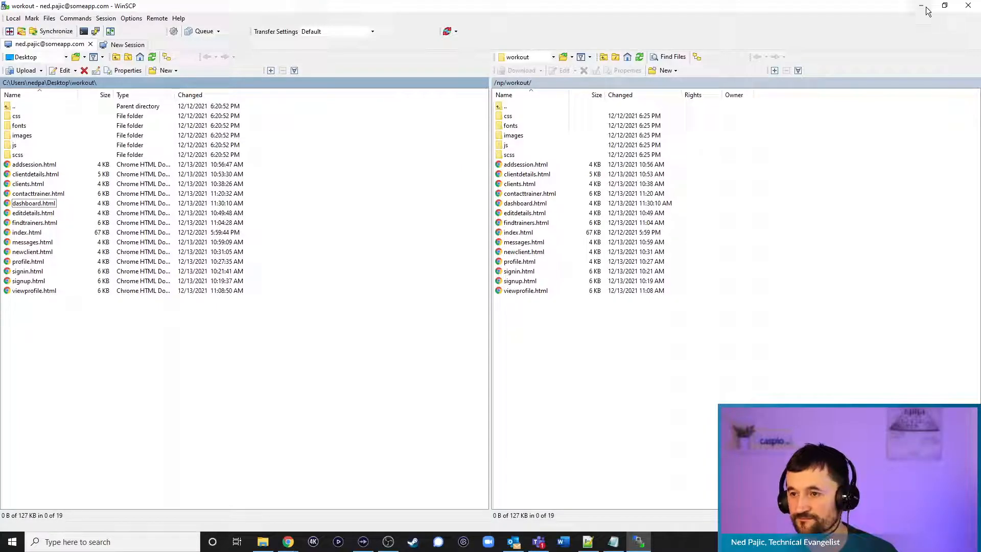
pyautogui.hotkey('alt', 'Tab')
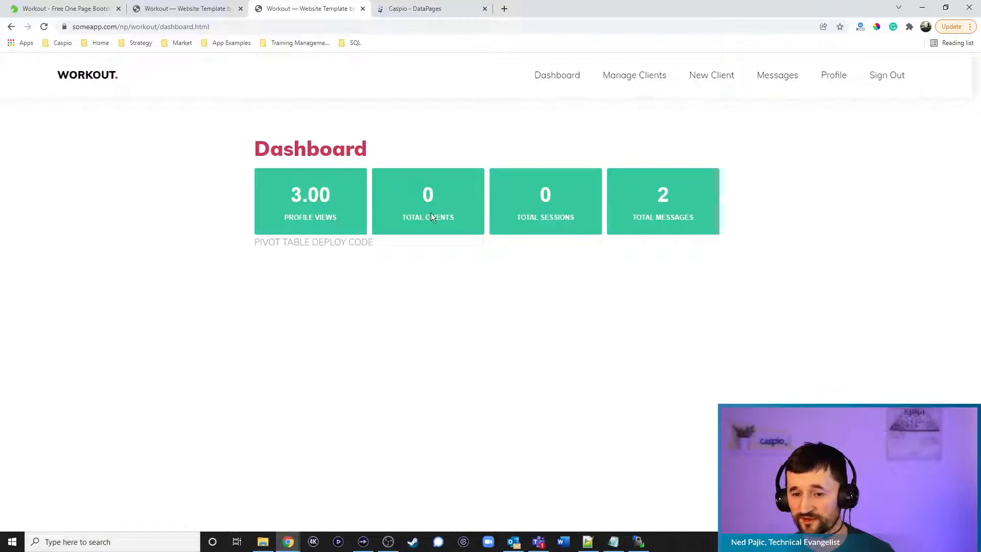
# Visit Manage Clients, New Client and Messages, confirming dashboard boxes show 3.00 views, 0 clients, 0 sessions, 2 messages
pyautogui.click(639, 76)
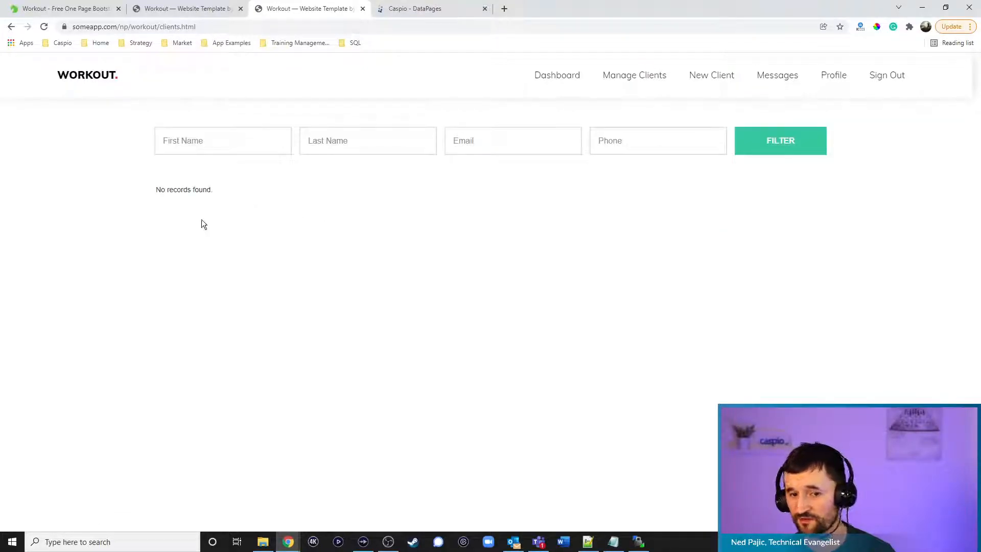
pyautogui.click(718, 83)
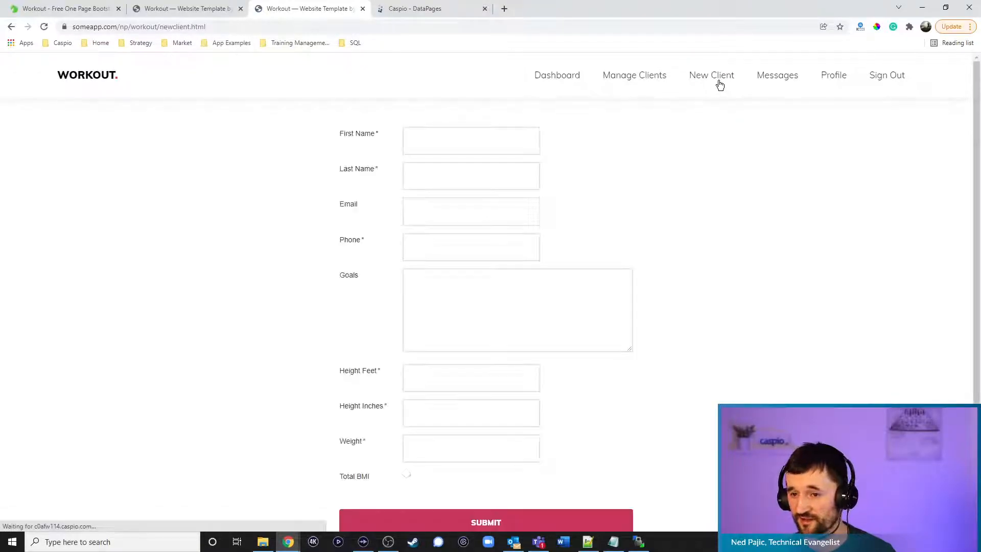
pyautogui.click(557, 85)
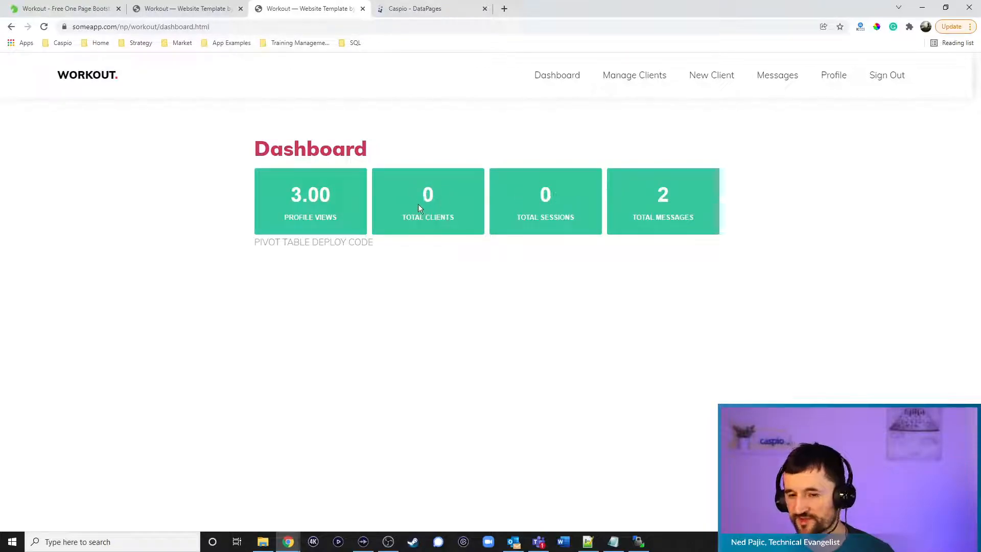
pyautogui.click(670, 202)
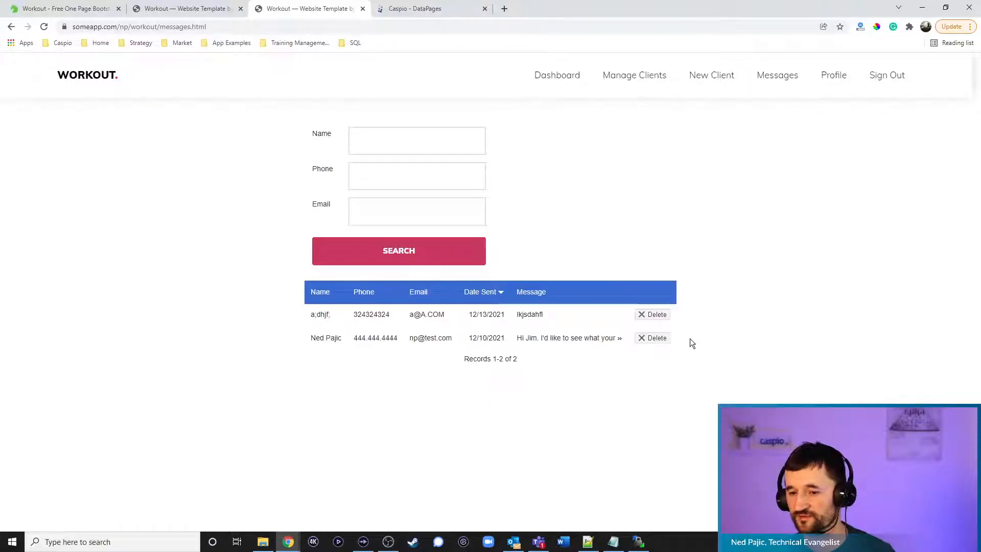
pyautogui.click(558, 81)
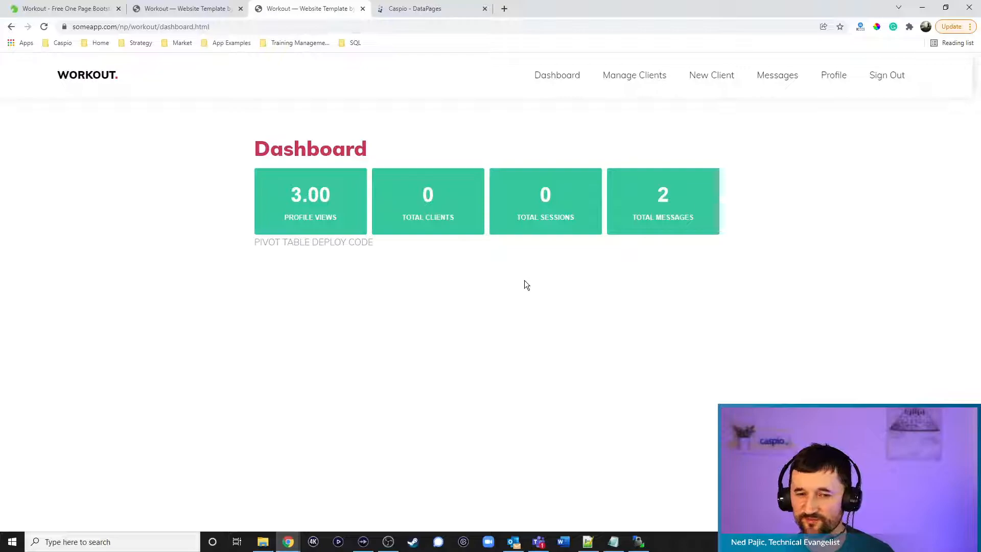
pyautogui.click(409, 9)
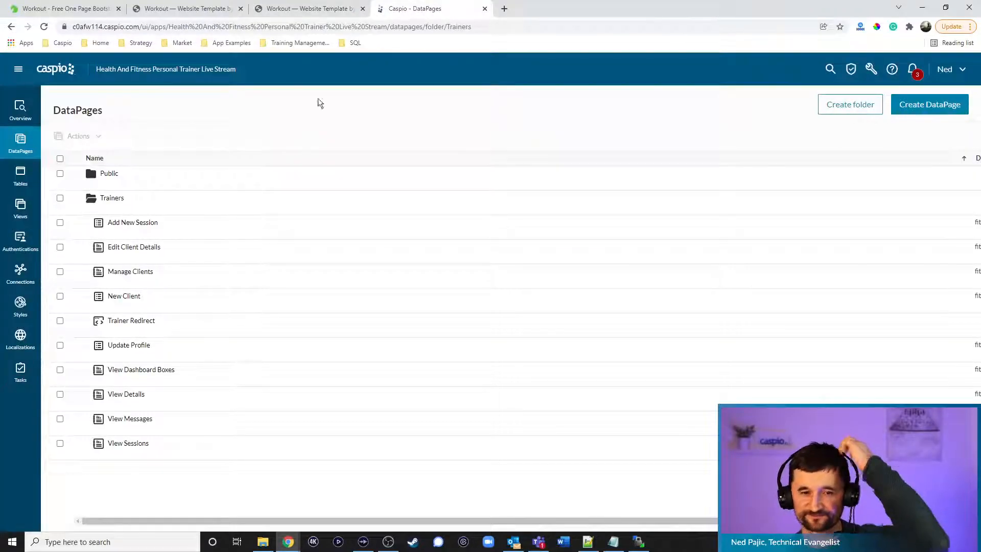
# Start a new report DataPage named 'Pivot Clients Dashboard'
pyautogui.click(964, 107)
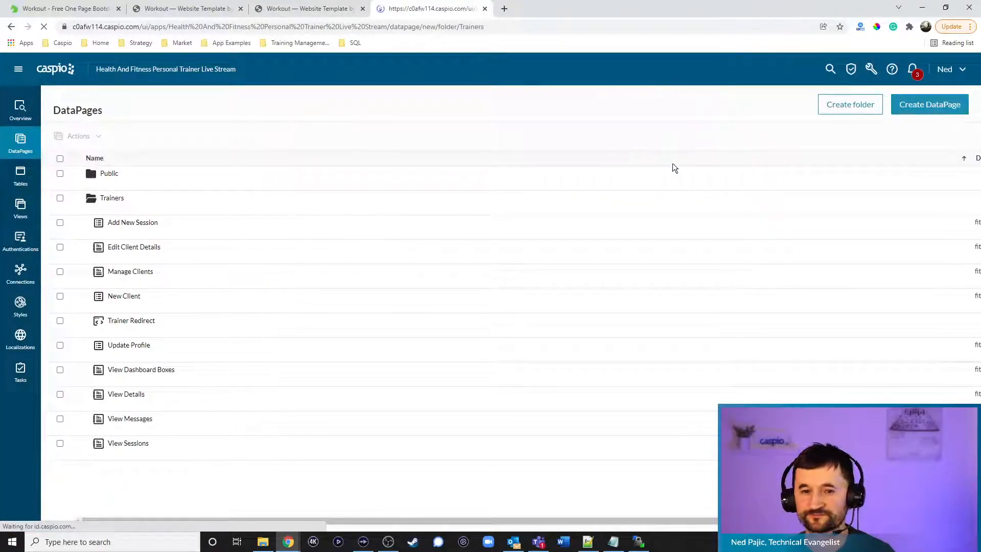
pyautogui.click(98, 162)
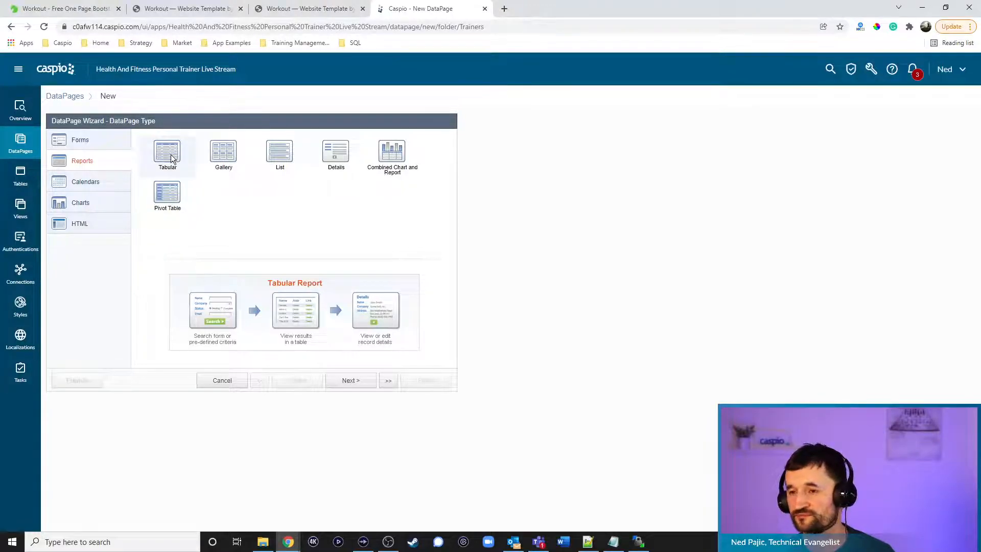
pyautogui.click(351, 379)
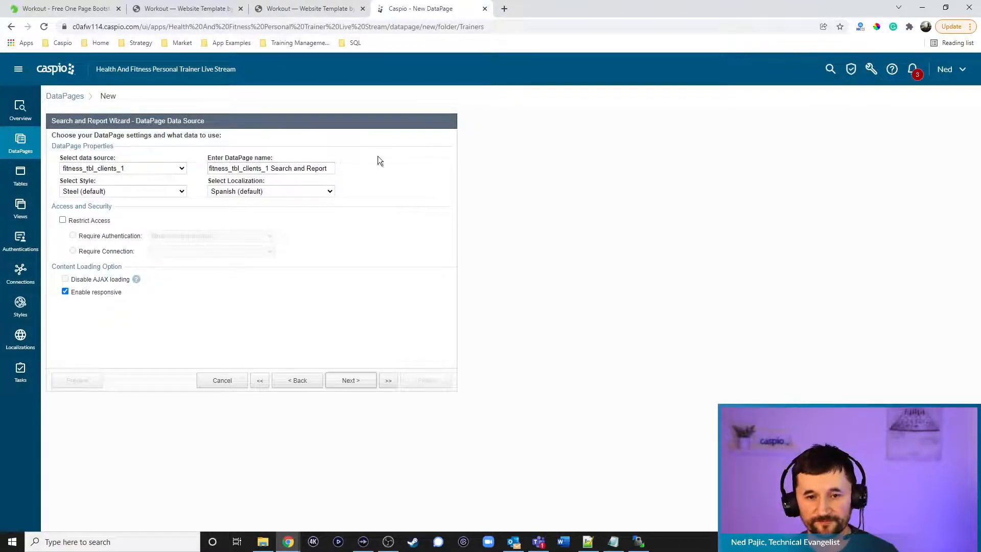
pyautogui.moveTo(333, 170); pyautogui.dragTo(149, 167)
pyautogui.write('Pivo')
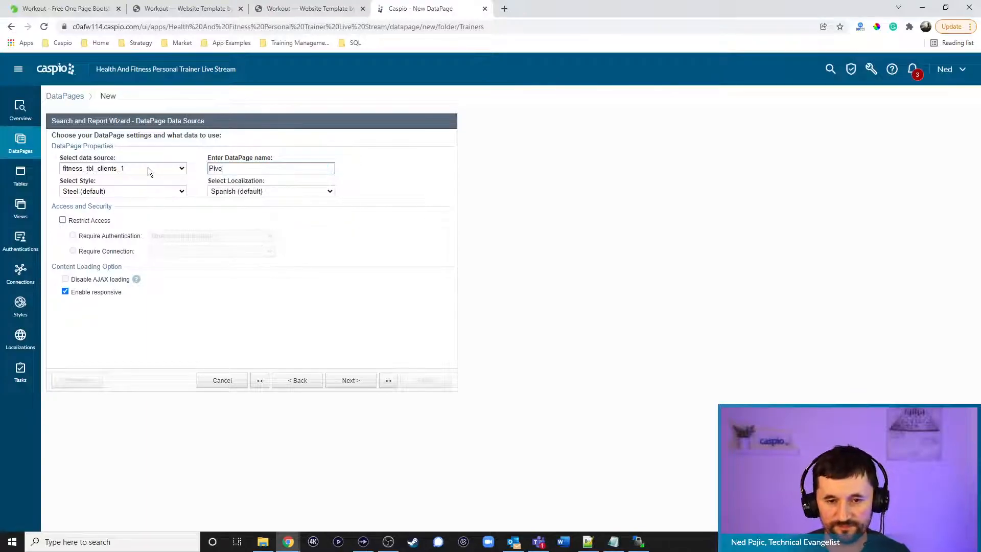
pyautogui.write('t Clients ')
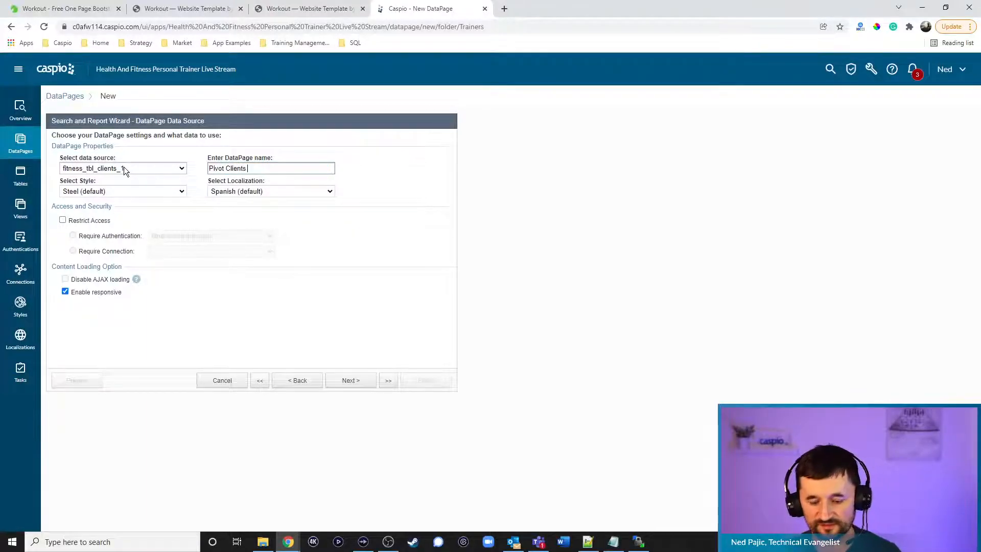
pyautogui.write('Dashboard')
# Apply the fitness_training_filter_button_1 style and English localization, and restrict access to logged-in trainers
pyautogui.click(109, 191)
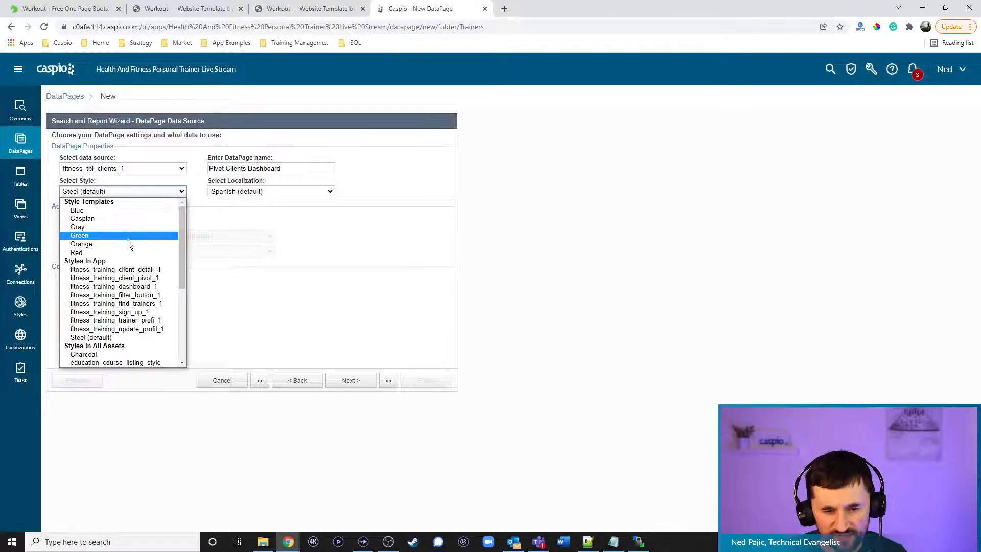
pyautogui.click(136, 294)
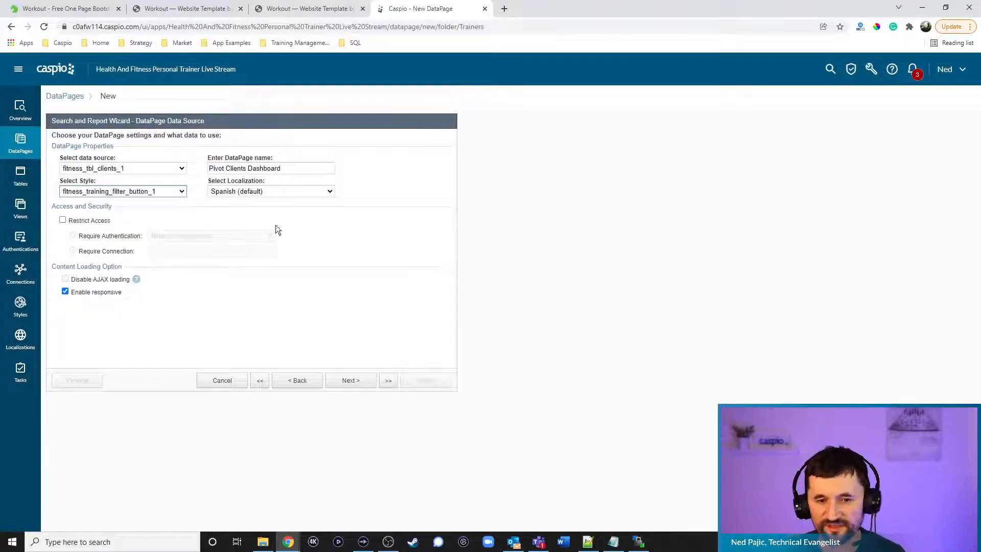
pyautogui.click(274, 193)
pyautogui.click(261, 228)
pyautogui.click(101, 223)
pyautogui.click(344, 380)
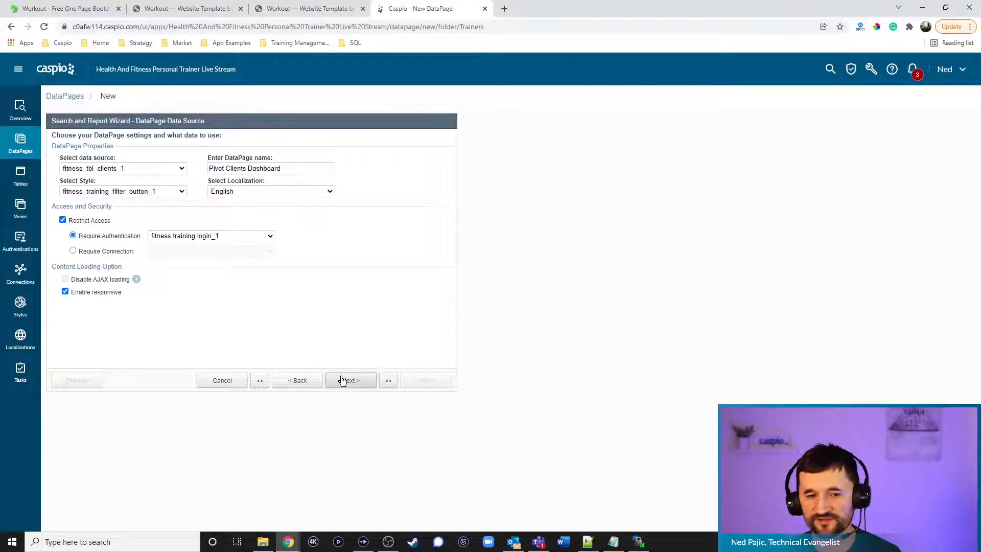
# Filter records by pre-defined criteria matching the logged-in trainer's Trainer_ID
pyautogui.click(100, 224)
pyautogui.click(109, 249)
pyautogui.click(240, 274)
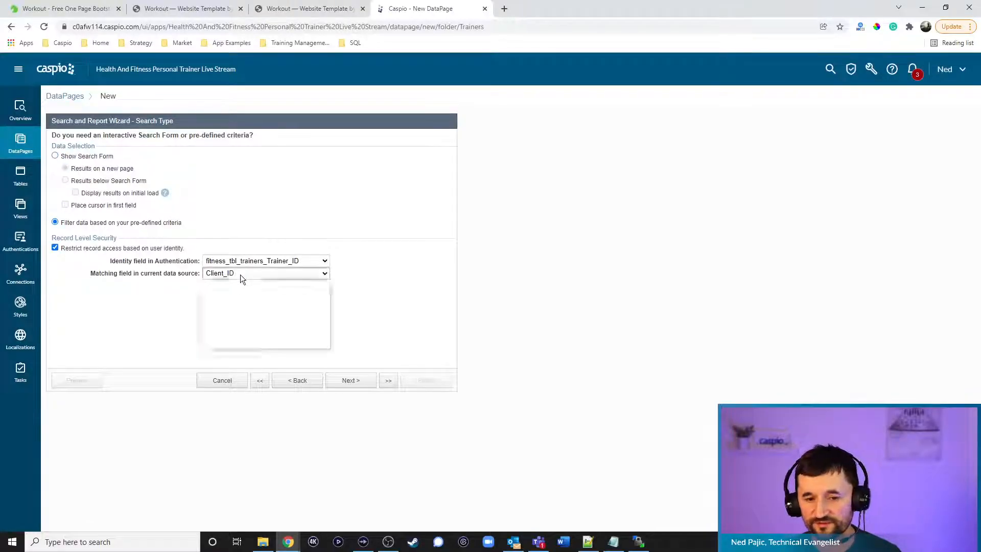
pyautogui.click(241, 293)
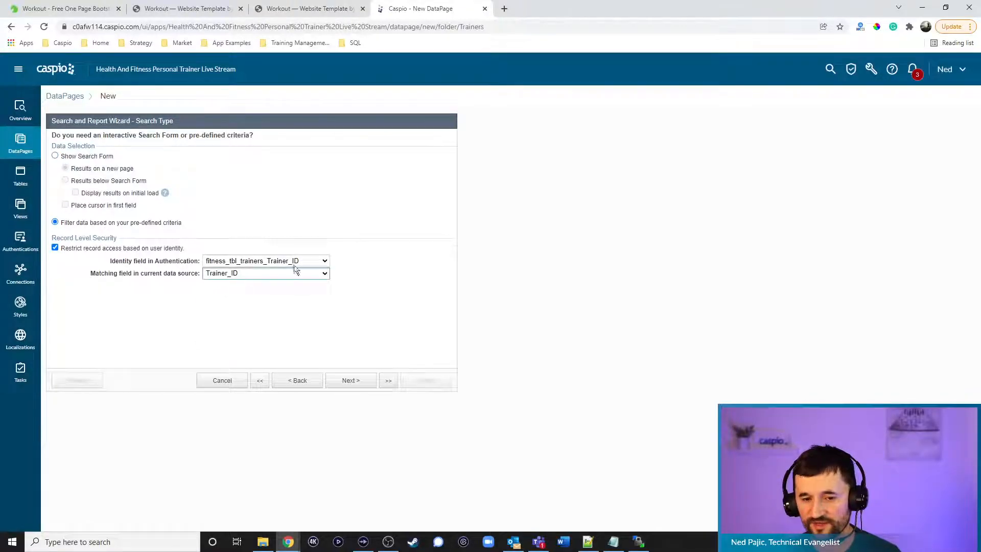
pyautogui.click(353, 379)
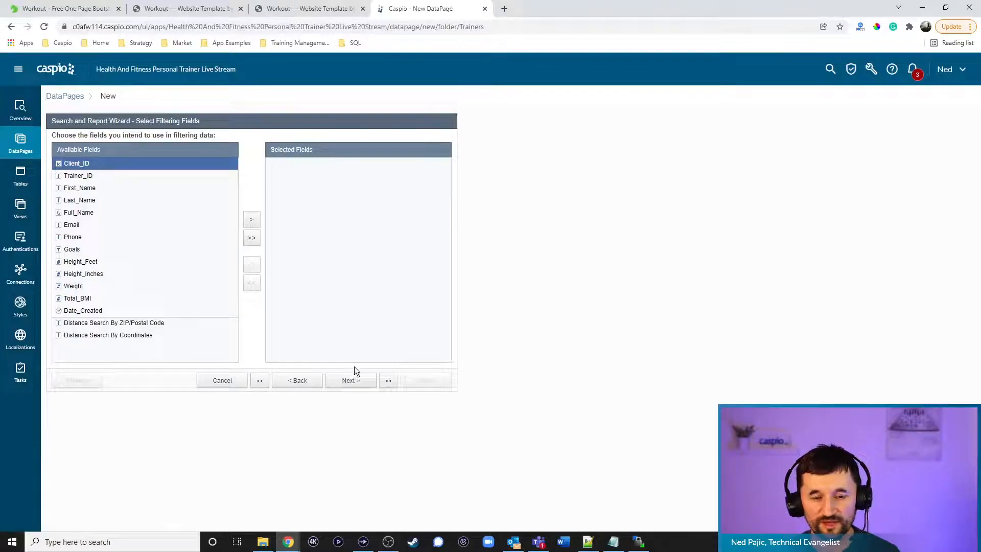
# Leave the filtering fields empty and make Full_Name the only results page field
pyautogui.click(100, 212)
pyautogui.click(251, 219)
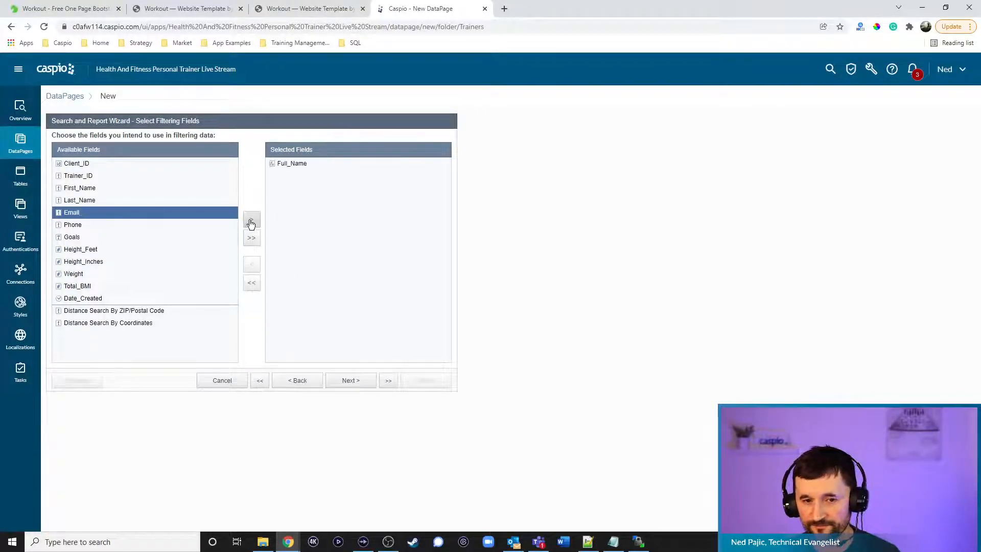
pyautogui.click(295, 163)
pyautogui.click(251, 264)
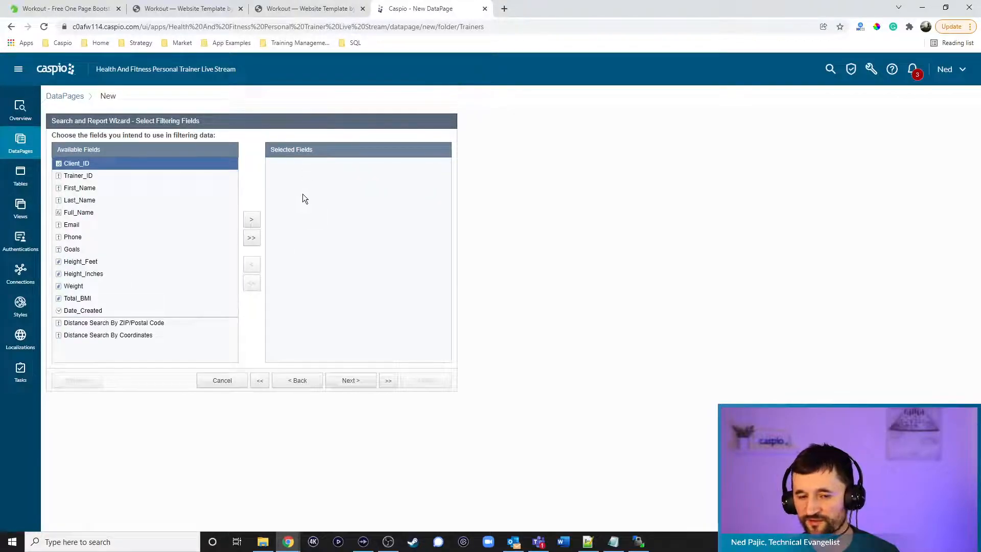
pyautogui.click(350, 381)
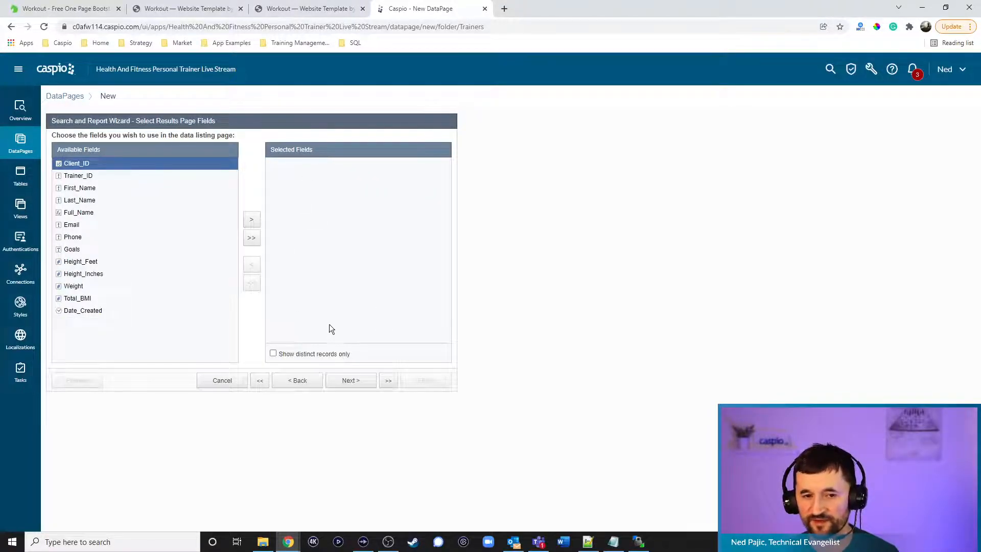
pyautogui.click(98, 213)
pyautogui.click(251, 221)
pyautogui.click(352, 382)
pyautogui.click(351, 381)
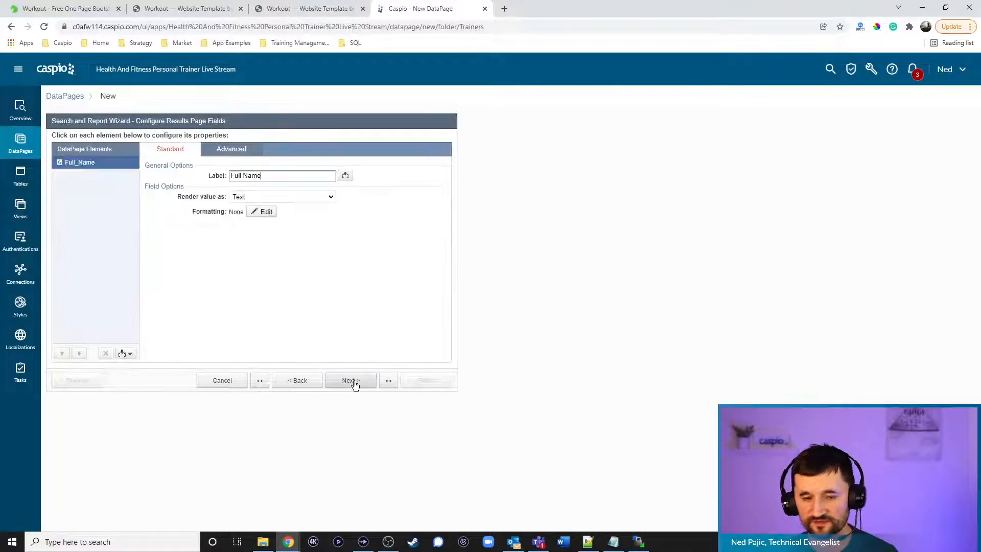
# Insert a calculated field labelled 'Total Sessions'
pyautogui.click(132, 354)
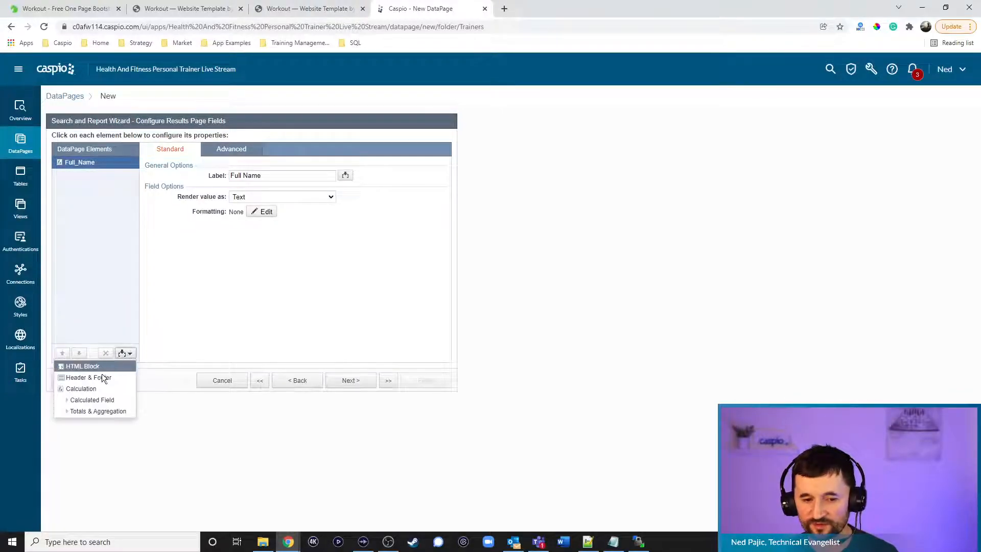
pyautogui.click(97, 399)
pyautogui.click(283, 175)
pyautogui.hotkey('ctrl', 'a')
pyautogui.write('Total Sessions')
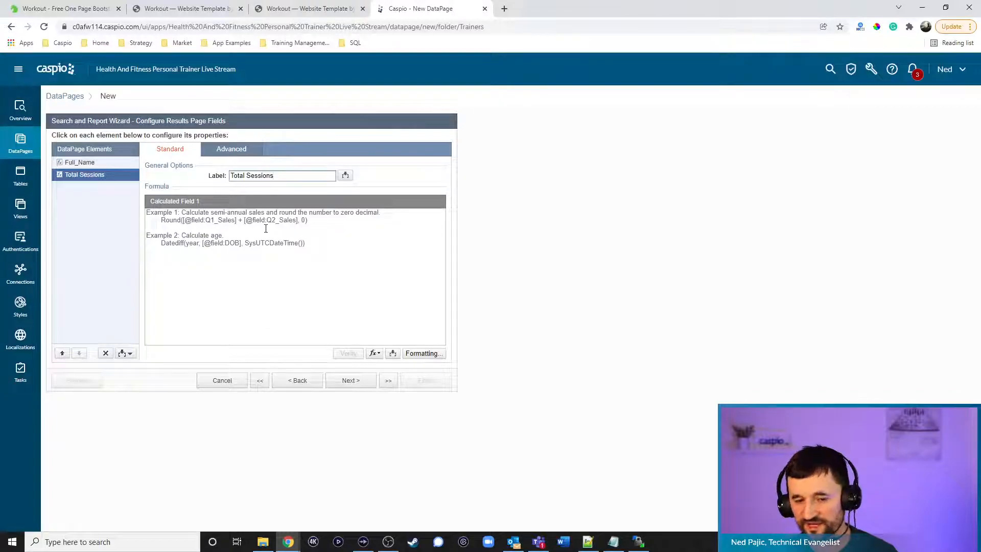
# Paste the COUNT formula using table fitness_tbl_sessions_1, then add a second calculated field
pyautogui.click(613, 542)
pyautogui.scroll(-5, 517, 384)
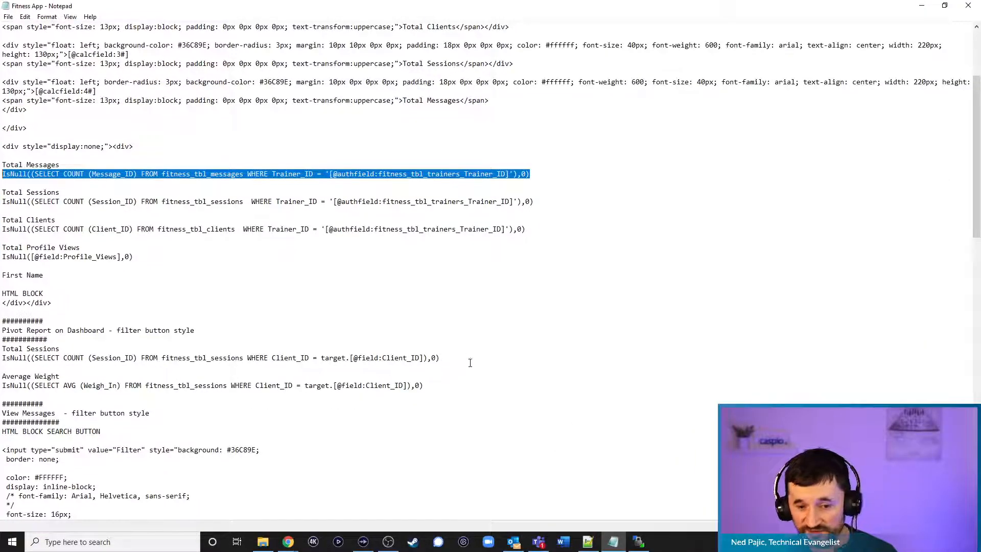
pyautogui.moveTo(466, 359); pyautogui.dragTo(2, 358)
pyautogui.hotkey('ctrl', 'c')
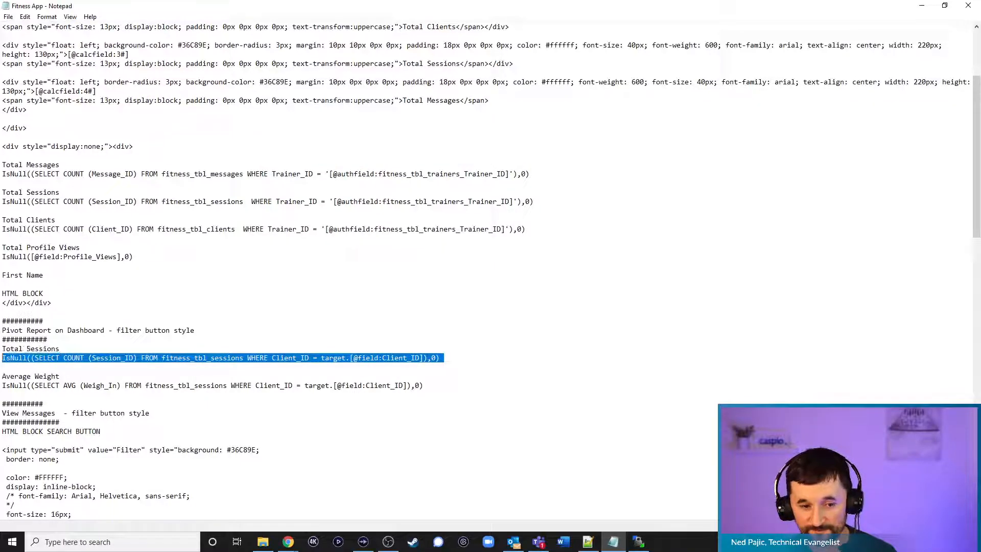
pyautogui.click(926, 6)
pyautogui.click(245, 256)
pyautogui.hotkey('ctrl', 'v')
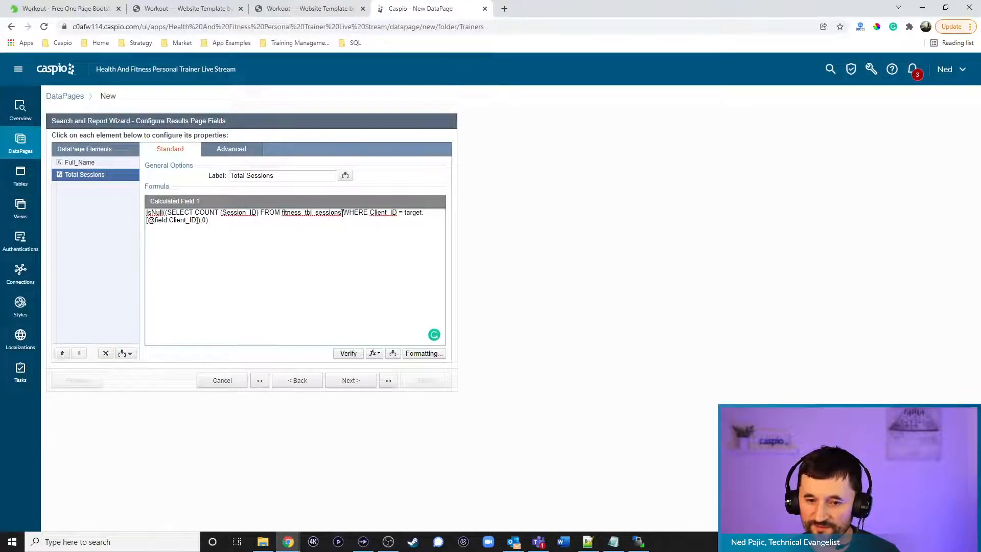
pyautogui.write('_1')
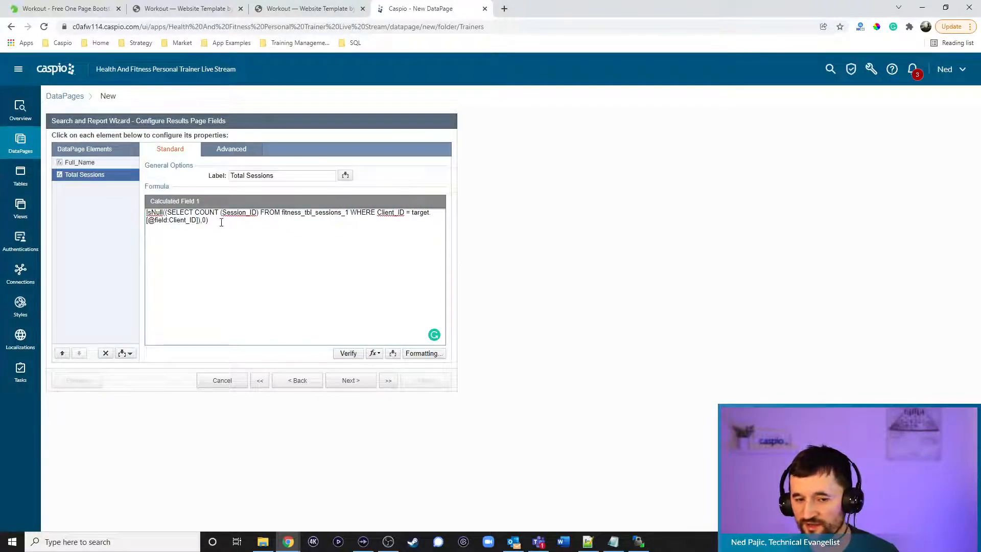
pyautogui.click(130, 355)
pyautogui.click(102, 399)
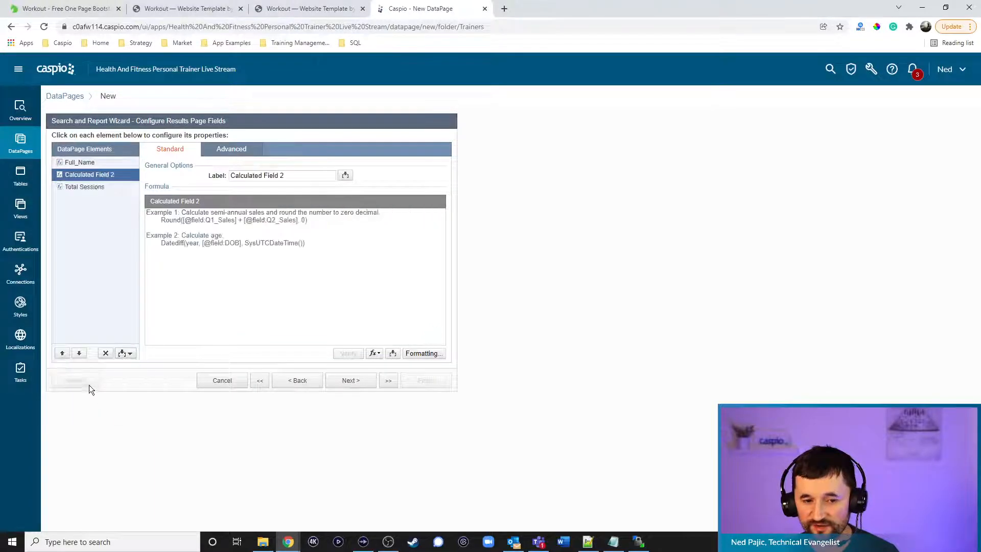
# Move the new calculated field below Total Sessions and label it 'Average Weight'
pyautogui.click(75, 356)
pyautogui.write('Average W')
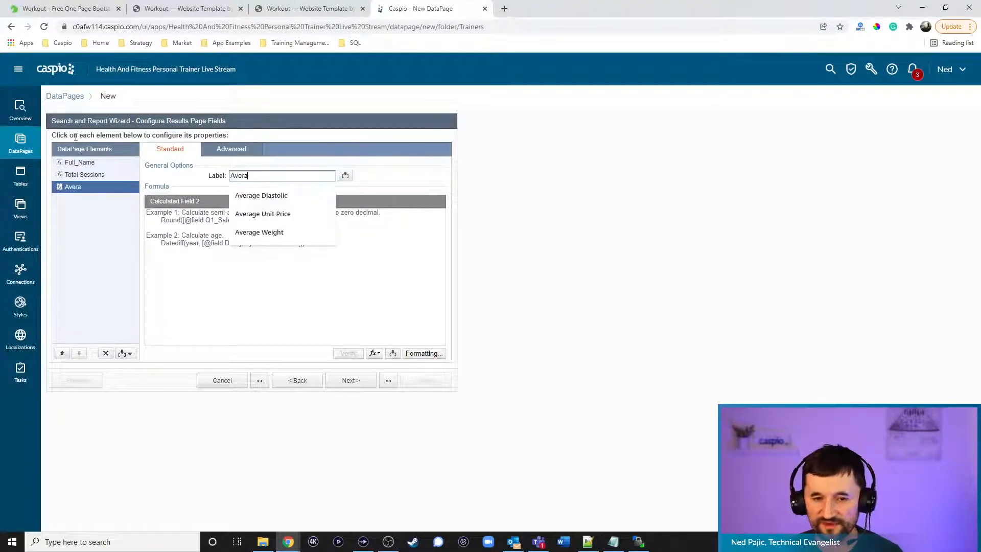
pyautogui.press('BackSpace')
pyautogui.write('WEight')
# Paste the AVG weigh-in formula, verify it, and change its table to fitness_tbl_sessions_1
pyautogui.click(613, 541)
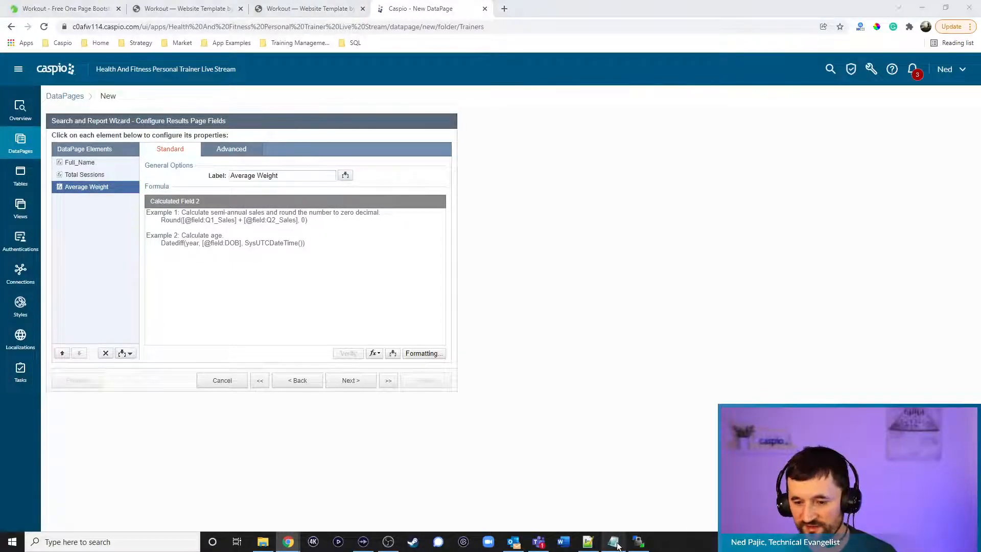
pyautogui.moveTo(428, 385); pyautogui.dragTo(2, 386)
pyautogui.hotkey('ctrl', 'c')
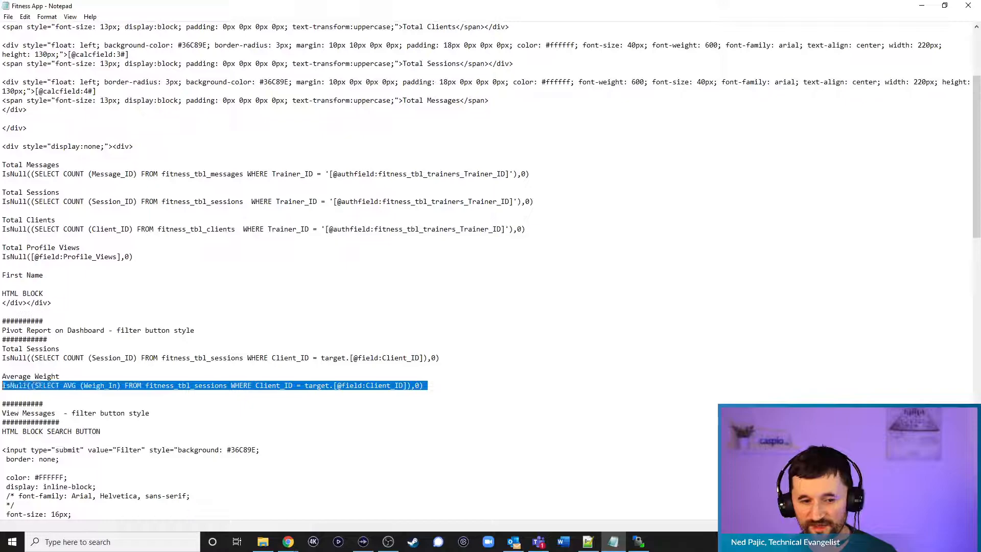
pyautogui.click(925, 10)
pyautogui.click(361, 228)
pyautogui.hotkey('ctrl', 'v')
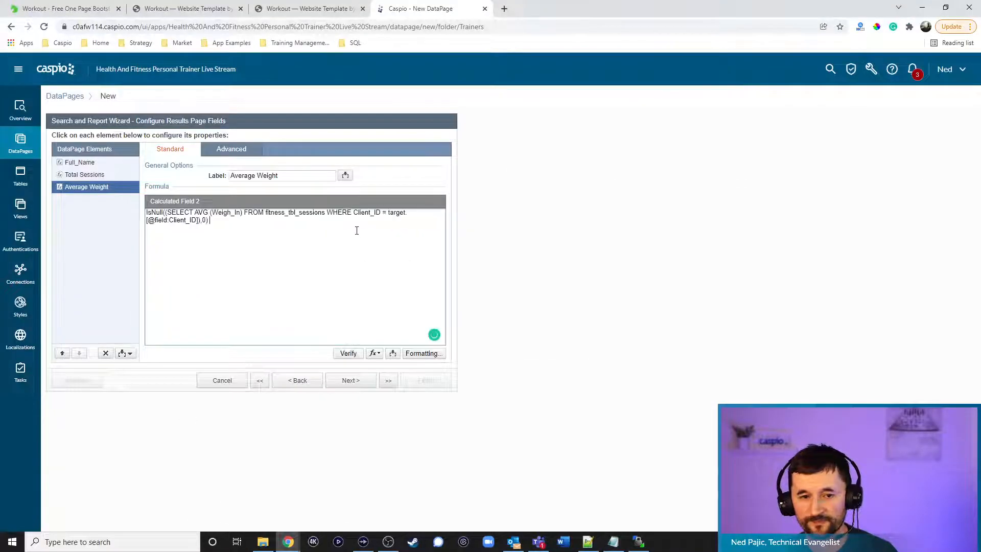
pyautogui.click(347, 353)
pyautogui.click(547, 267)
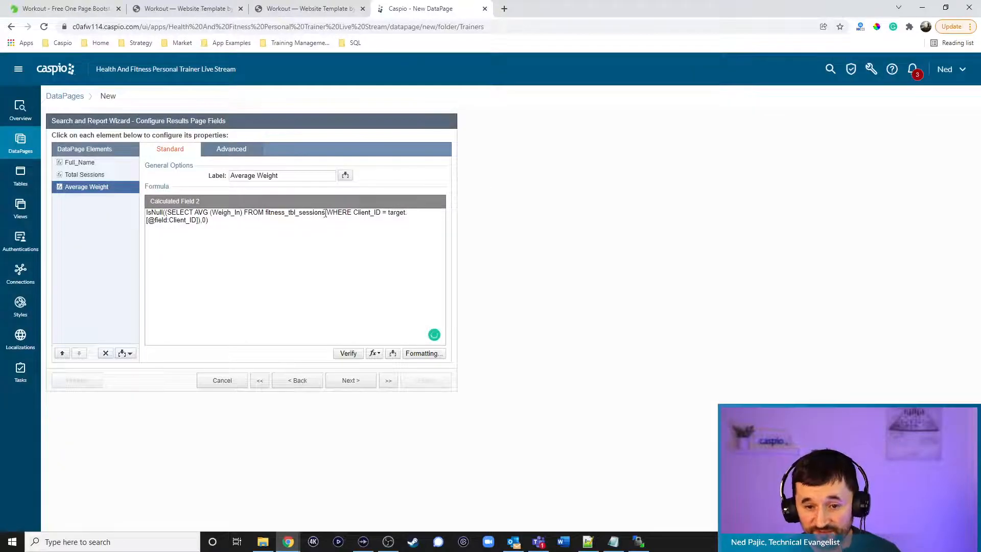
pyautogui.click(325, 212)
pyautogui.write('_1')
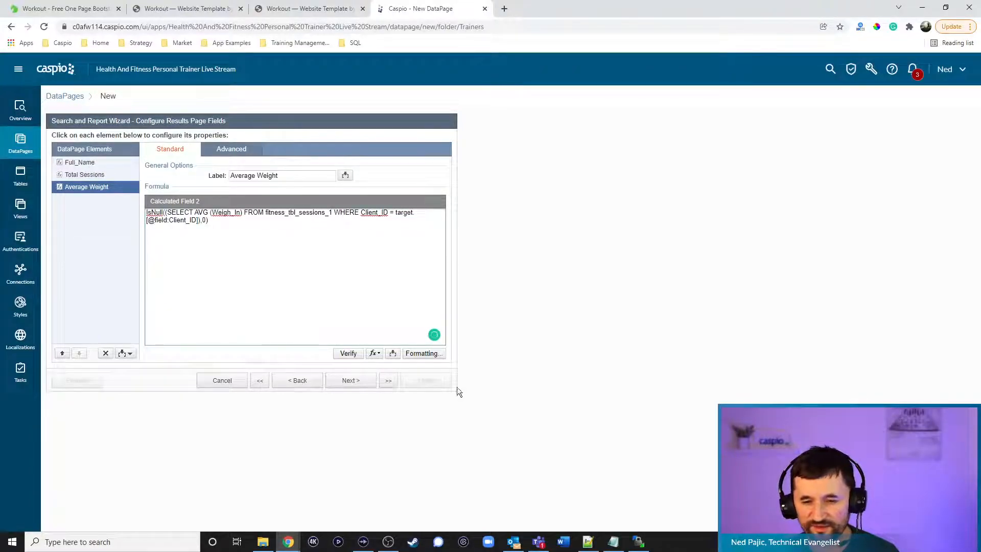
pyautogui.click(366, 384)
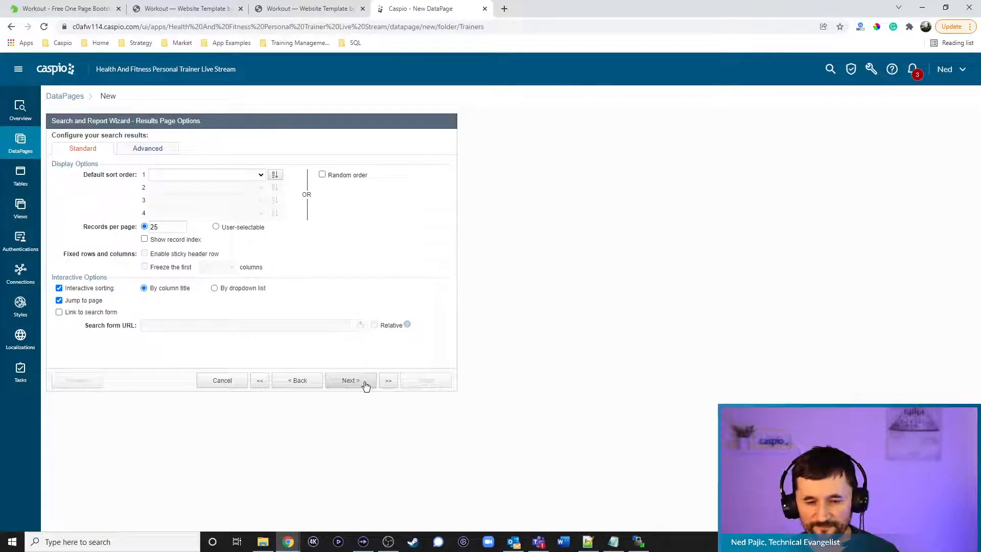
# Finish the Pivot Clients Dashboard with no details page, enable deployment and copy its embed script
pyautogui.click(366, 386)
pyautogui.click(95, 216)
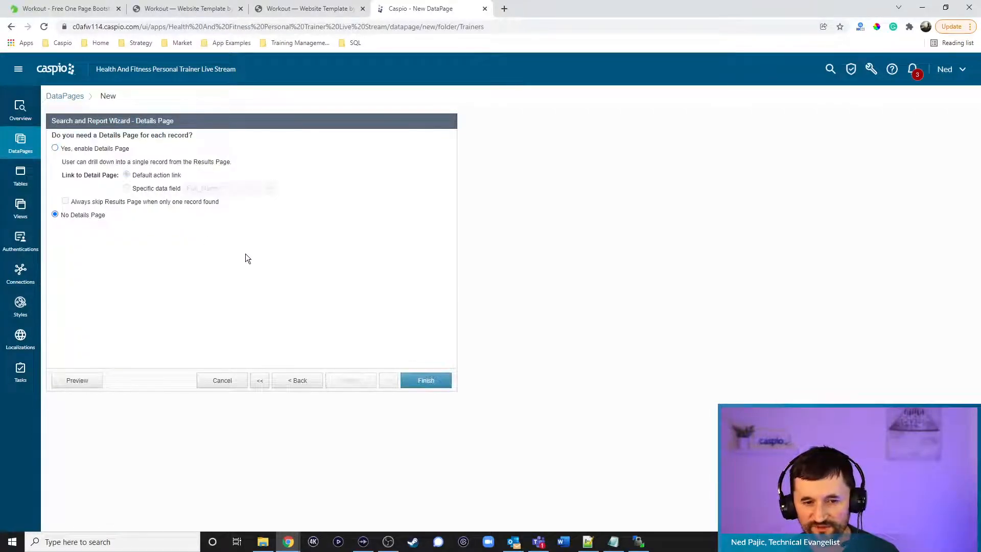
pyautogui.click(431, 382)
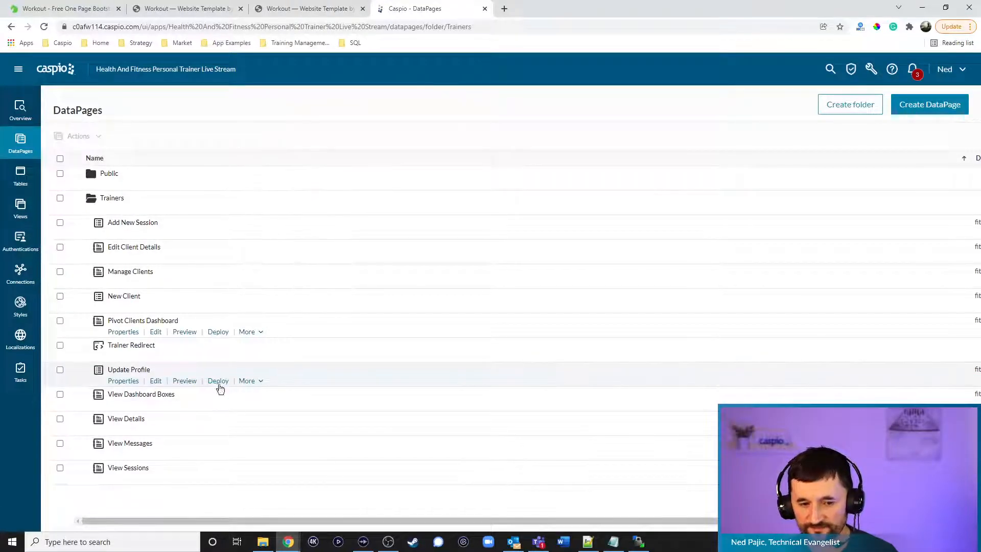
pyautogui.click(218, 333)
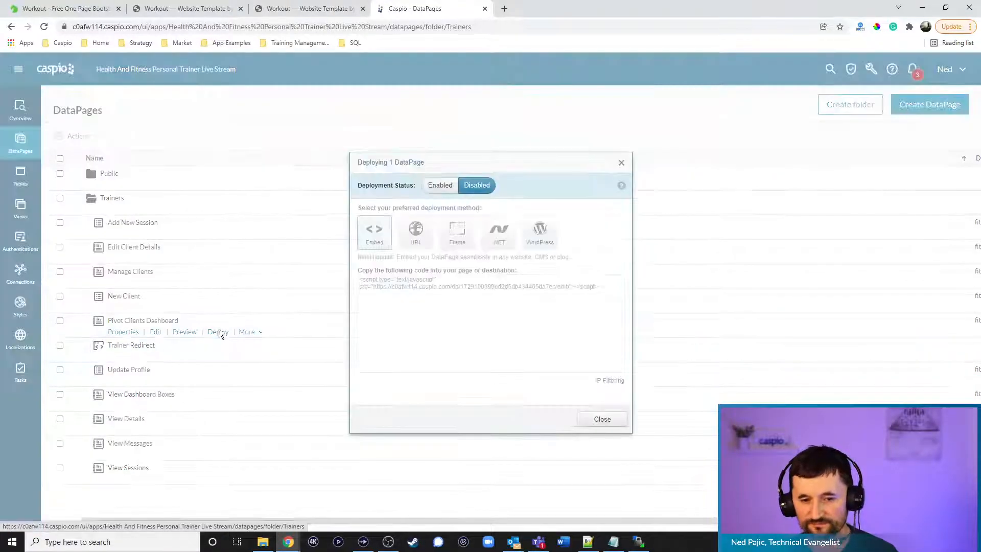
pyautogui.click(440, 188)
pyautogui.click(433, 296)
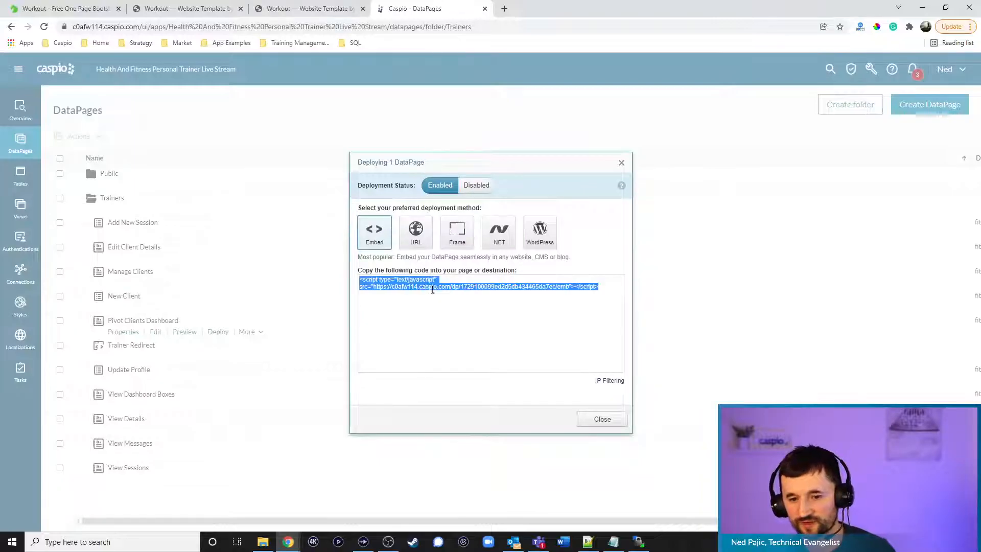
pyautogui.click(601, 420)
# Replace PIVOT TABLE DEPLOY CODE in dashboard.html with the embed script and save the file
pyautogui.click(589, 543)
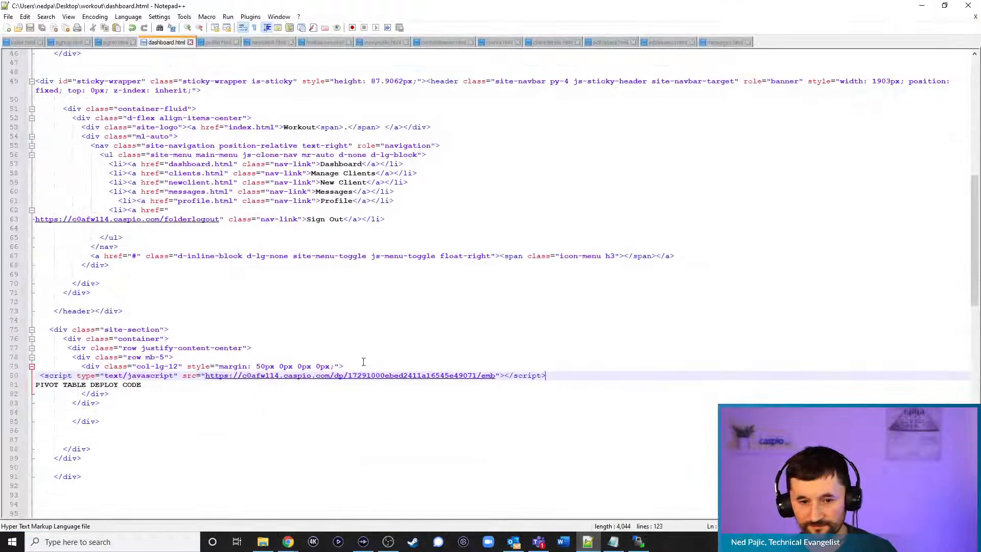
pyautogui.moveTo(165, 386); pyautogui.dragTo(45, 387)
pyautogui.hotkey('ctrl', 'v')
pyautogui.hotkey('ctrl', 's')
pyautogui.click(639, 542)
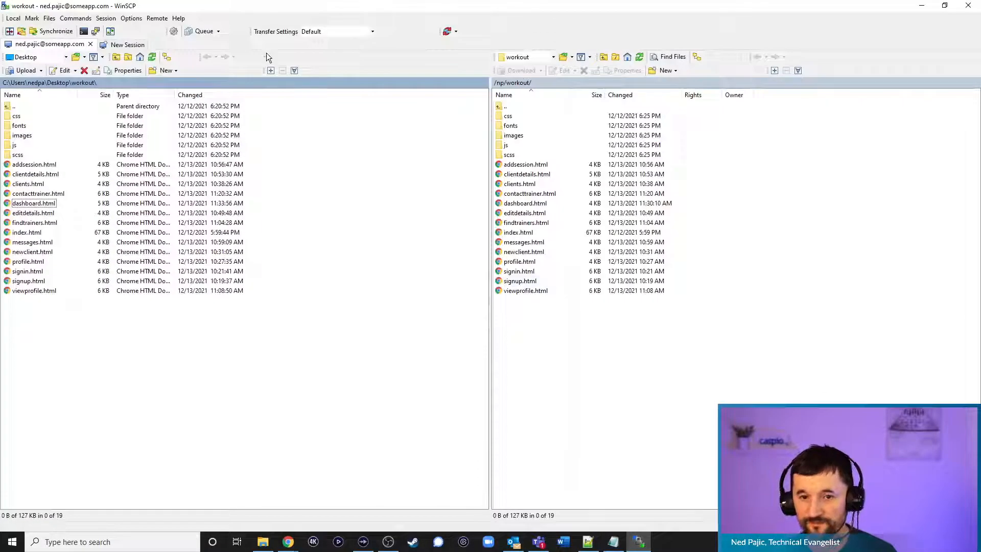
# Copy dashboard.html to the remote workout folder, overwriting the old copy, and return to the browser
pyautogui.moveTo(41, 204); pyautogui.dragTo(625, 393)
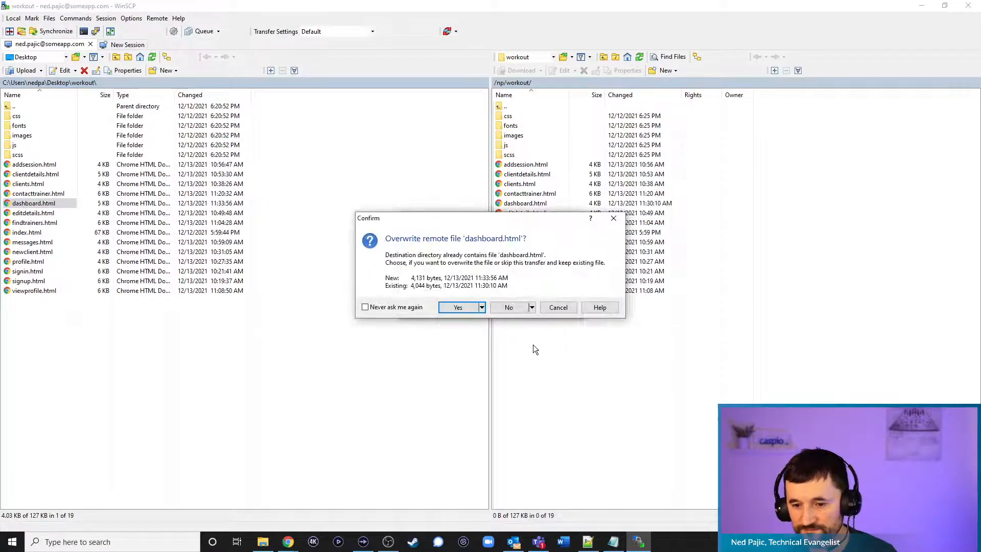
pyautogui.click(471, 308)
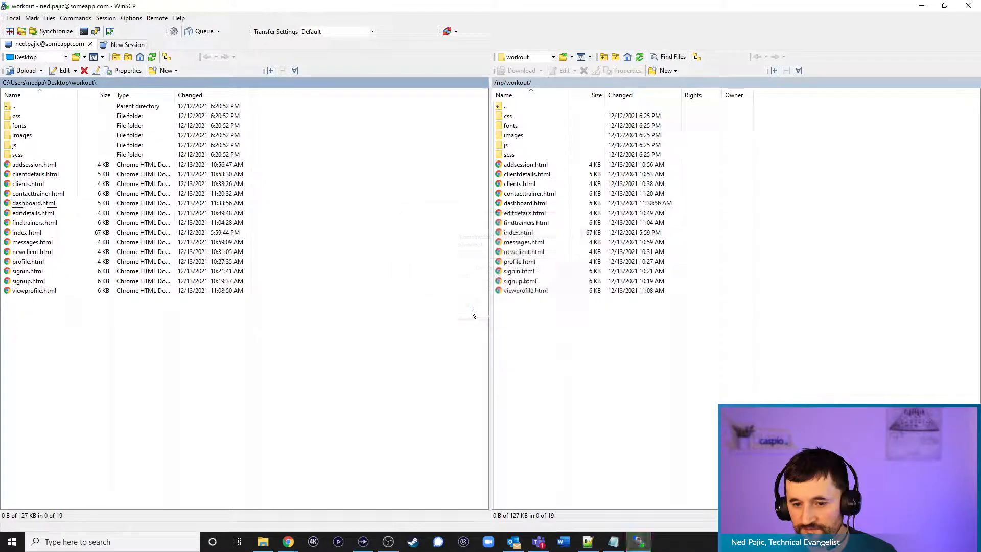
pyautogui.click(922, 5)
pyautogui.click(921, 5)
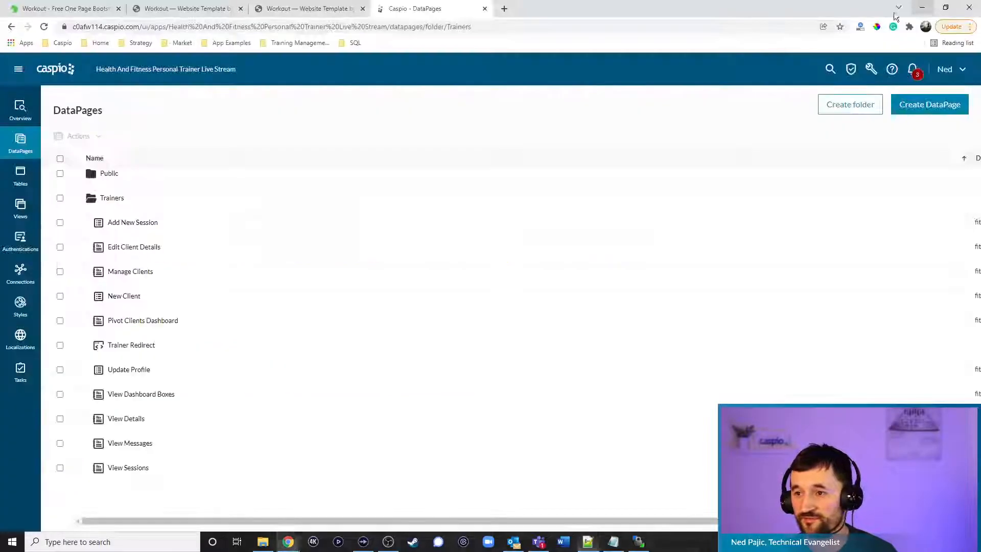
# Reload the Workout dashboard and start a new client, entering their first and last name
pyautogui.click(343, 10)
pyautogui.click(44, 26)
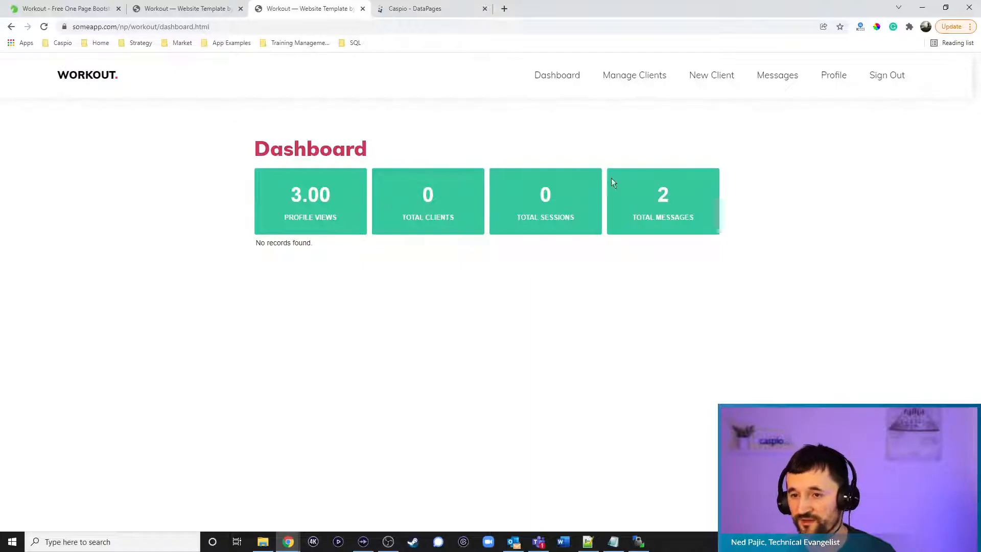
pyautogui.click(712, 79)
pyautogui.click(443, 152)
pyautogui.press('Tab')
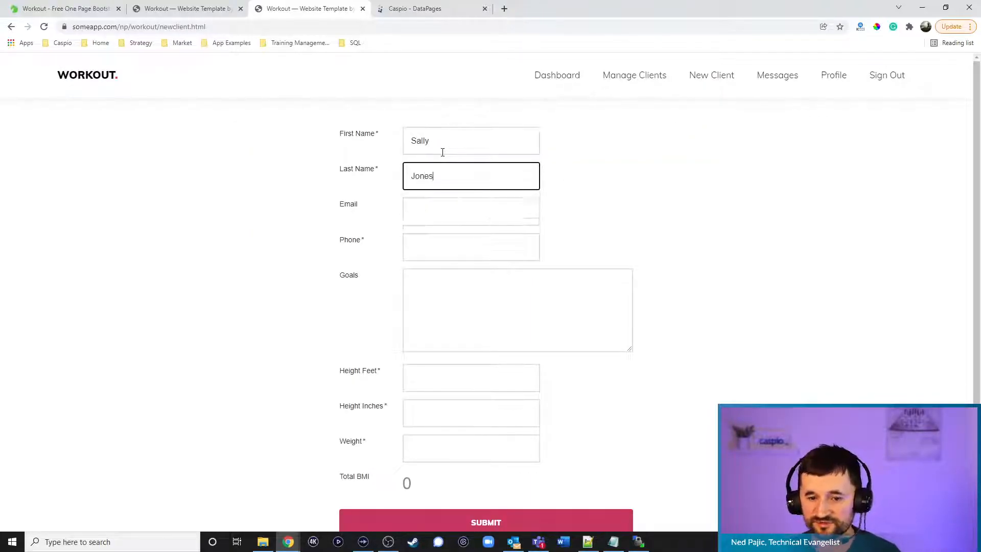
# Fill in the client's height in feet and inches and weight 115, then submit
pyautogui.click(452, 377)
pyautogui.write('5')
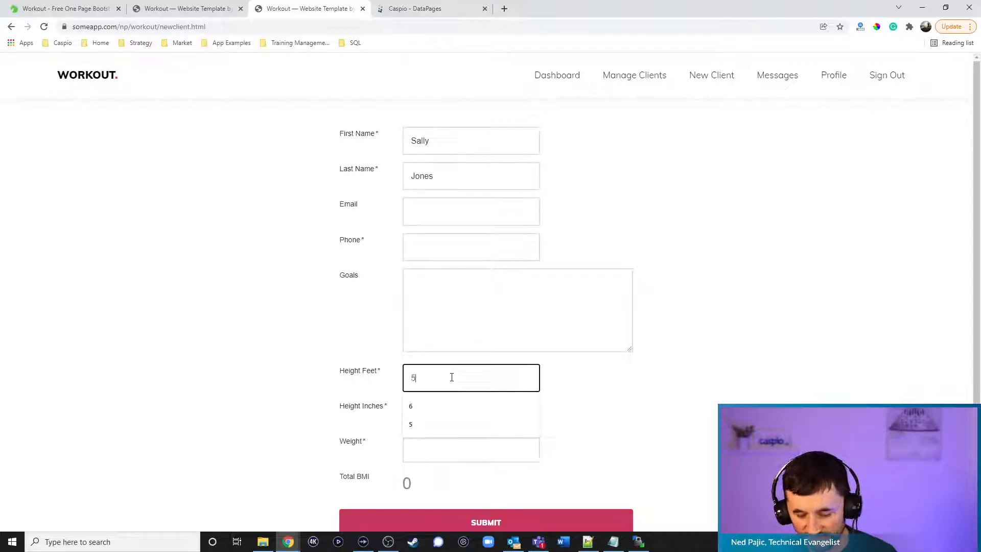
pyautogui.click(484, 405)
pyautogui.write('5')
pyautogui.click(469, 446)
pyautogui.write('115')
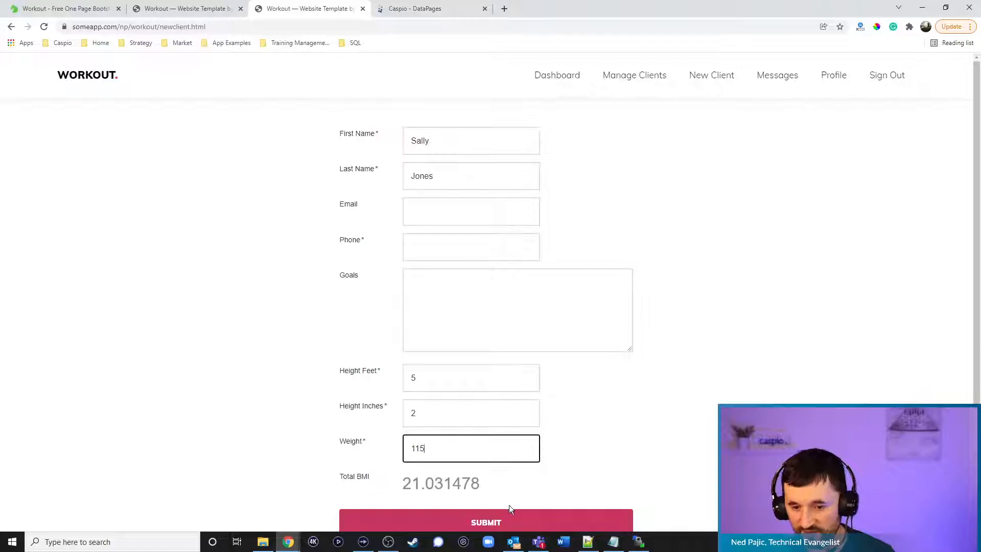
pyautogui.click(489, 522)
# Add the missing required phone number and resubmit the new client form
pyautogui.click(439, 280)
pyautogui.write('566565656')
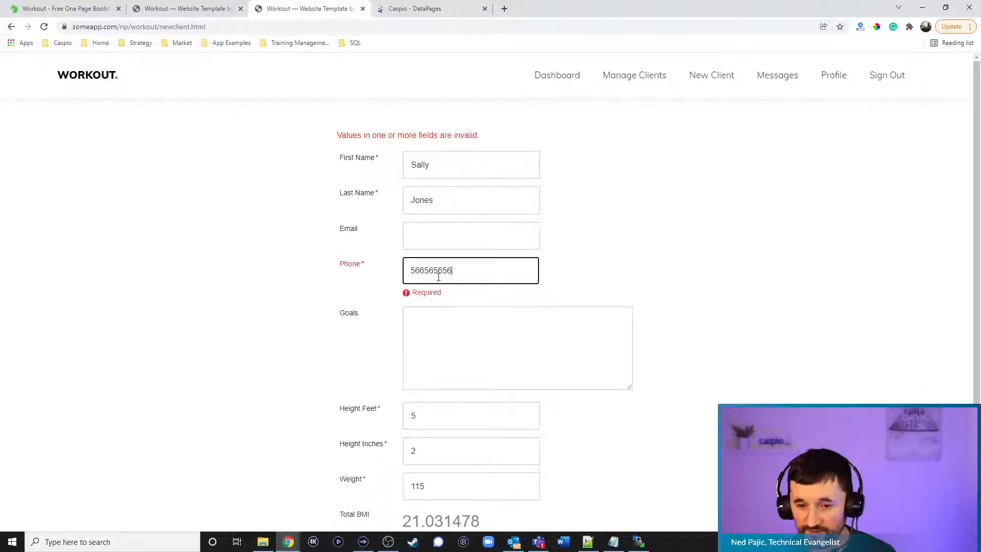
pyautogui.scroll(-3, 513, 339)
pyautogui.click(498, 437)
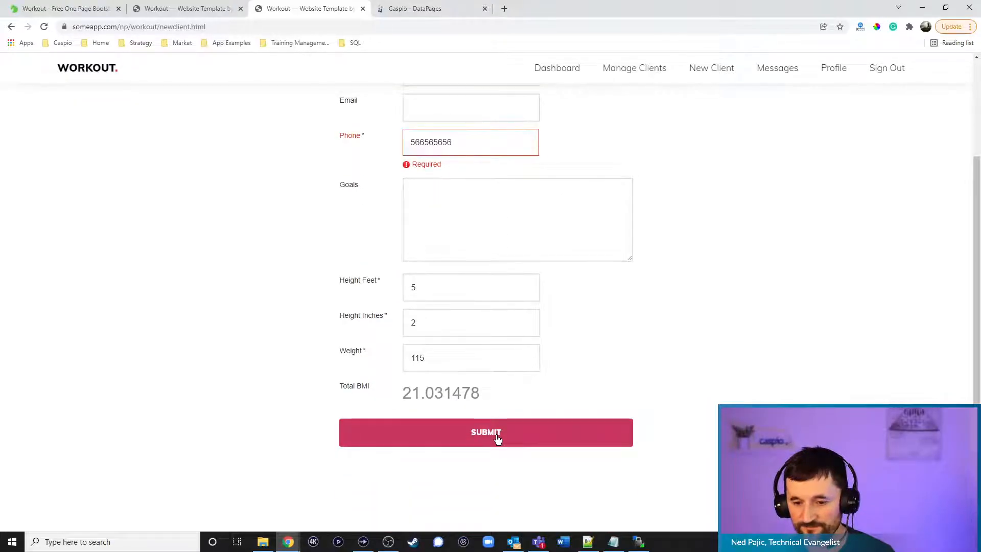
# Check the new client on Manage Clients, the Dashboard and the client's details page
pyautogui.click(633, 77)
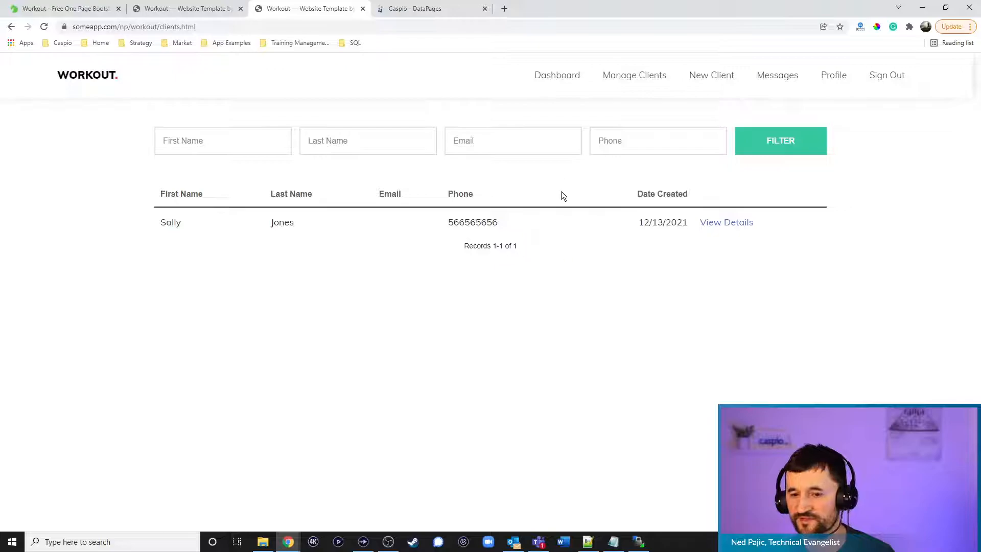
pyautogui.click(546, 80)
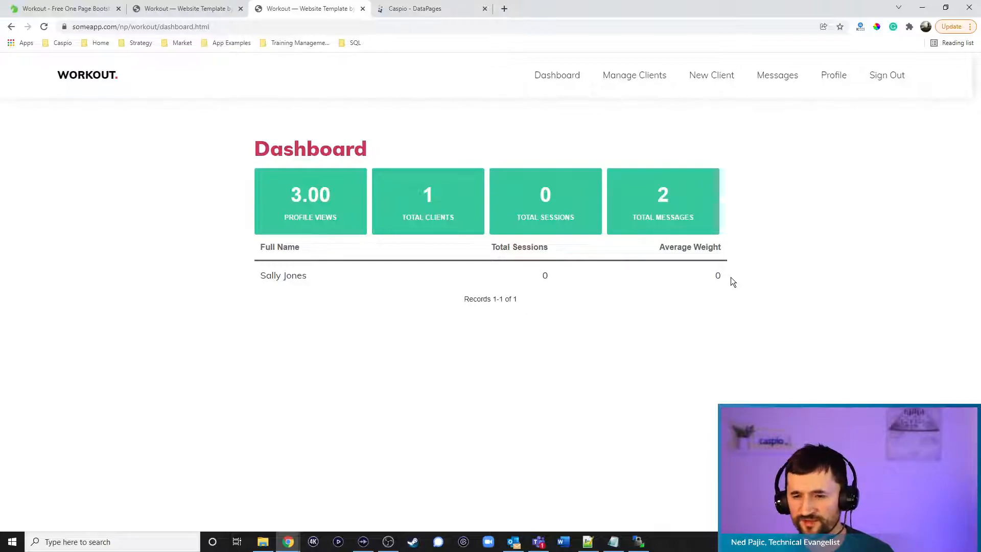
pyautogui.click(623, 86)
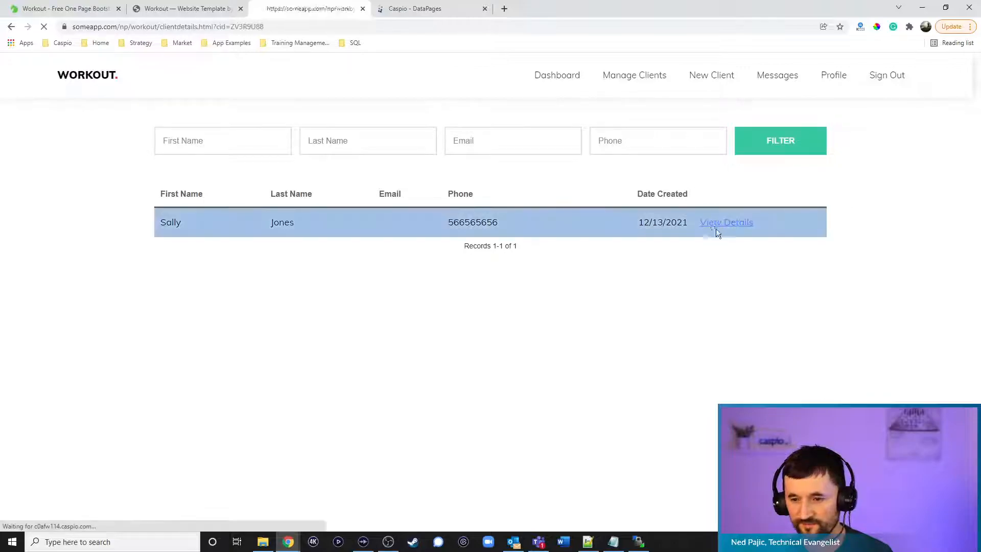
pyautogui.click(720, 224)
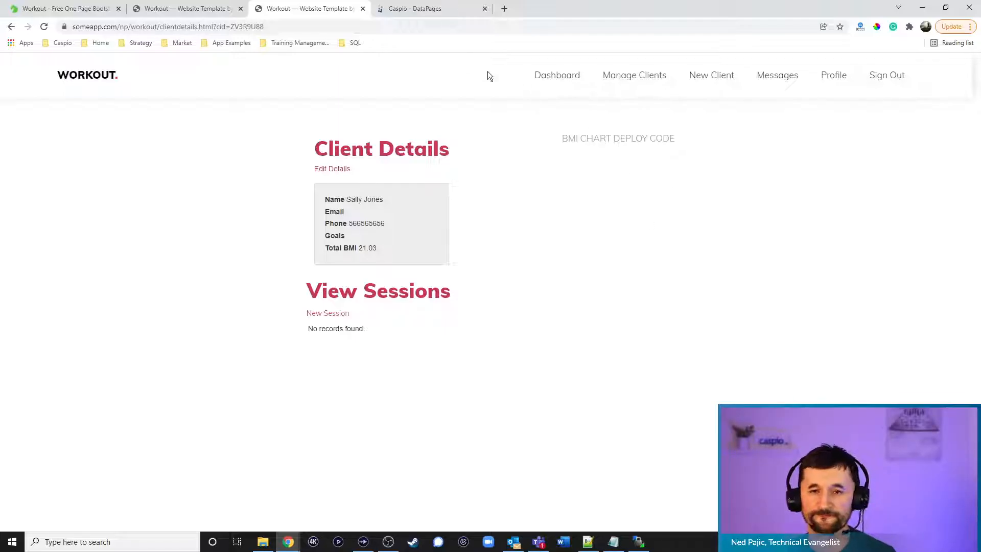
pyautogui.click(415, 9)
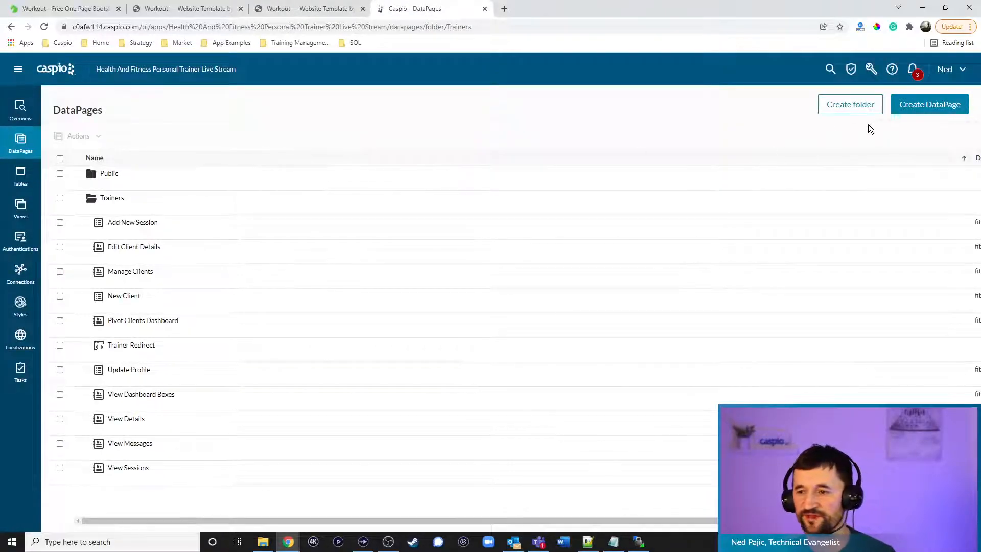
# Start a new Chart DataPage and choose the Line chart type
pyautogui.click(903, 106)
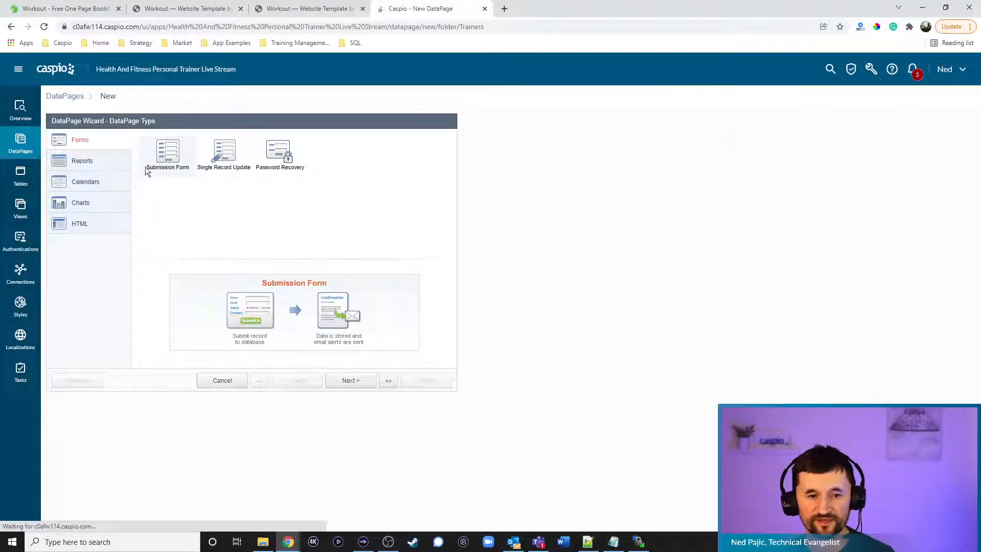
pyautogui.click(89, 202)
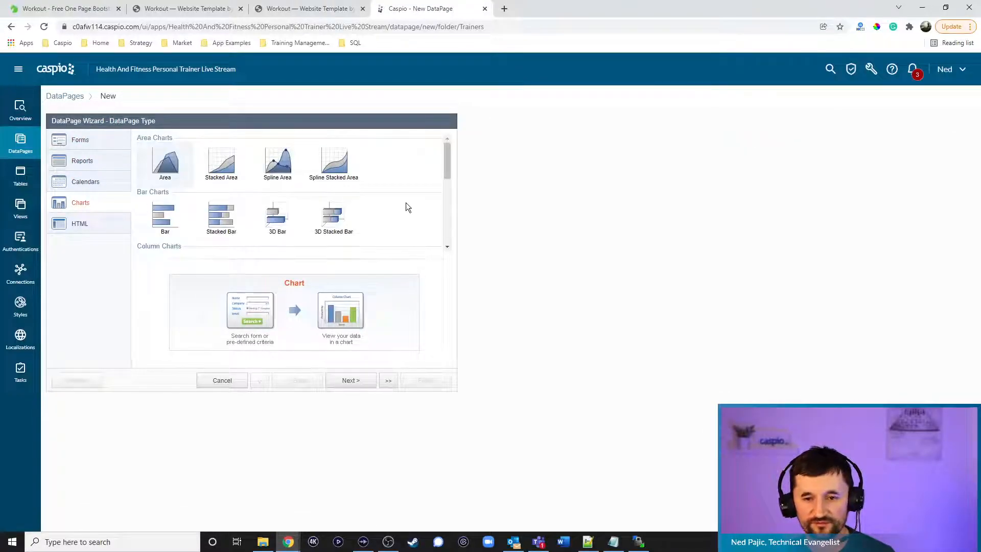
pyautogui.moveTo(449, 171); pyautogui.dragTo(450, 201)
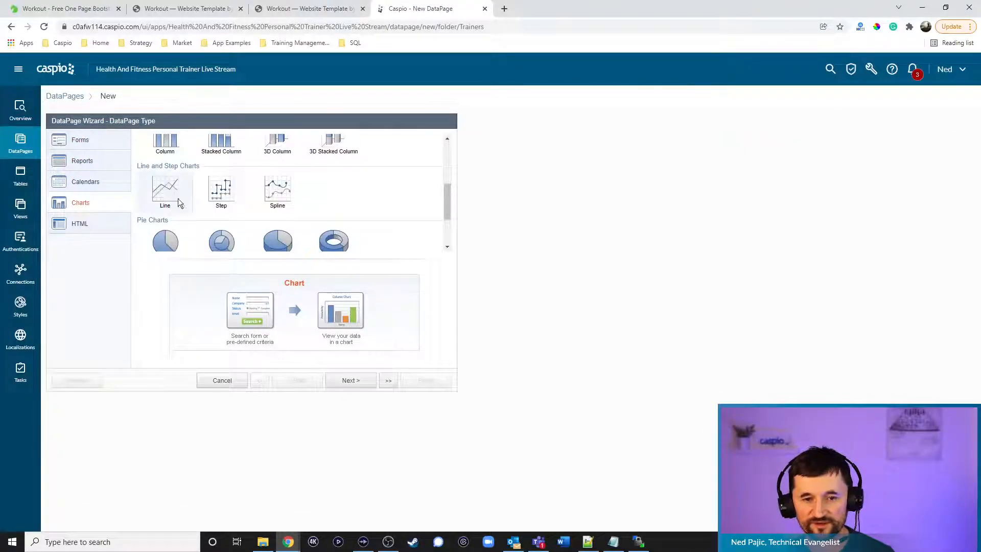
pyautogui.click(358, 384)
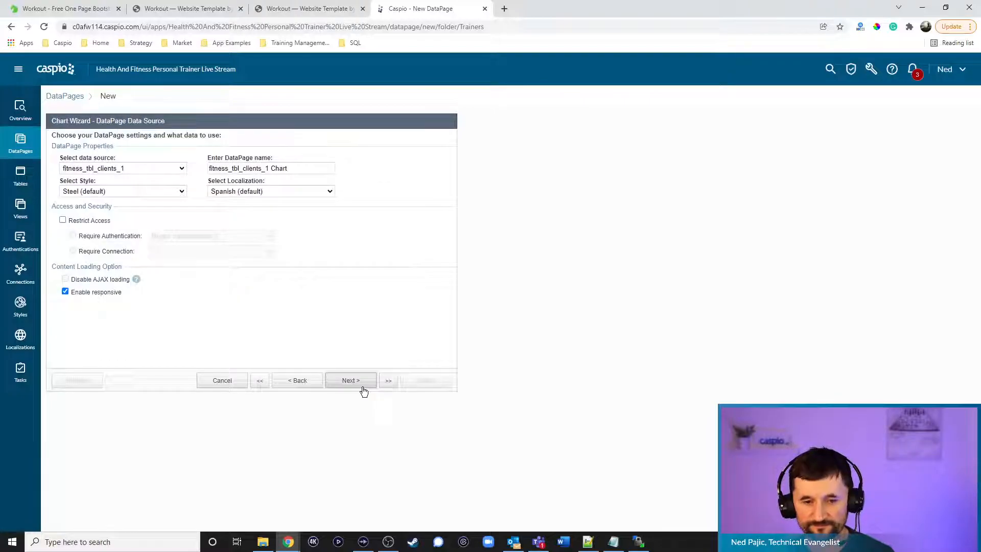
# Check the Fitness App notes, then choose fitness_tbl_clients_history_lo_1 as the data source
pyautogui.click(613, 546)
pyautogui.scroll(-20, 201, 325)
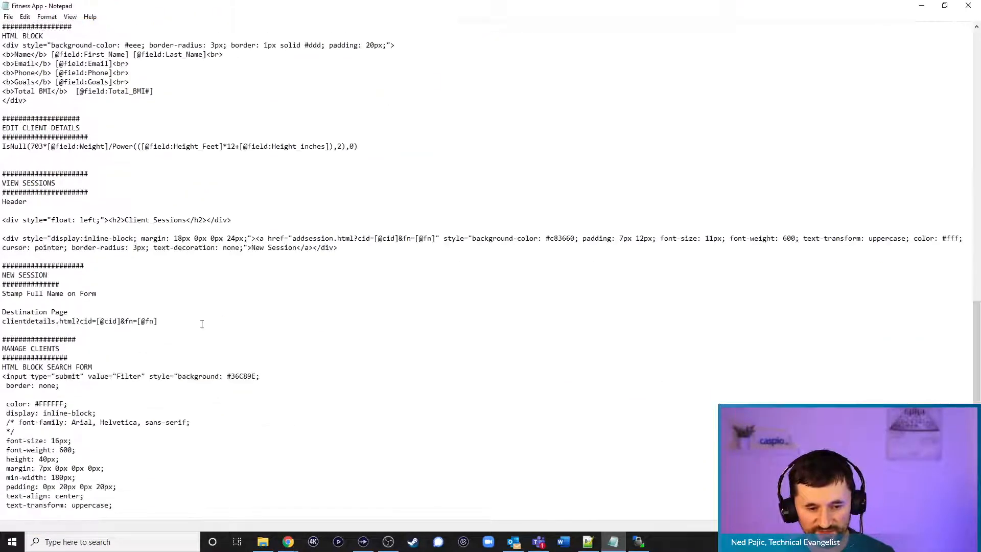
pyautogui.scroll(-5, 202, 325)
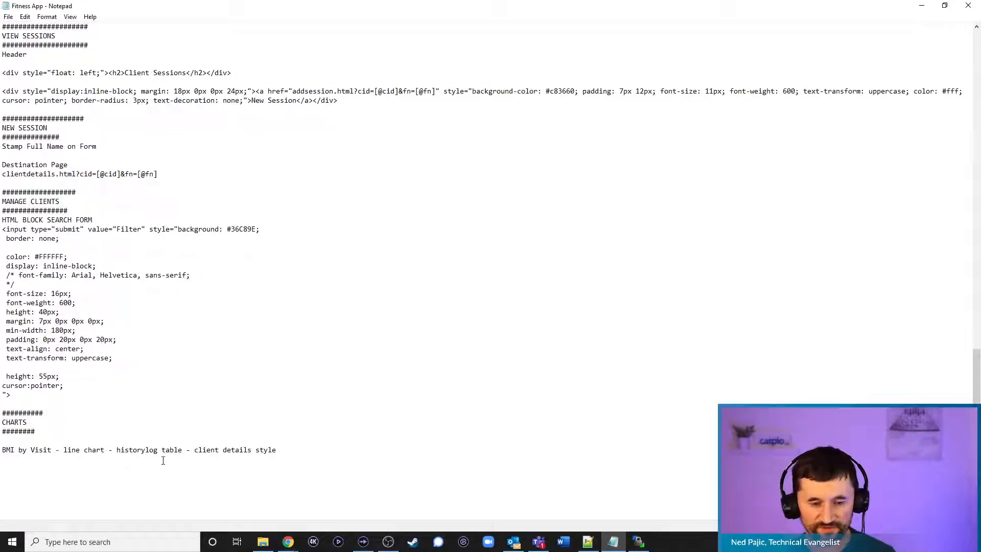
pyautogui.click(922, 6)
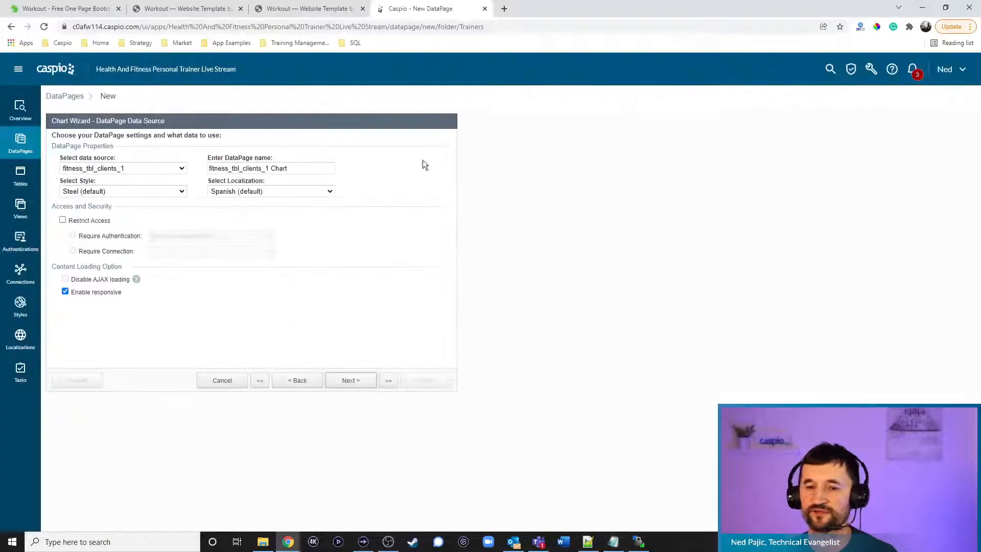
pyautogui.click(137, 170)
pyautogui.click(140, 195)
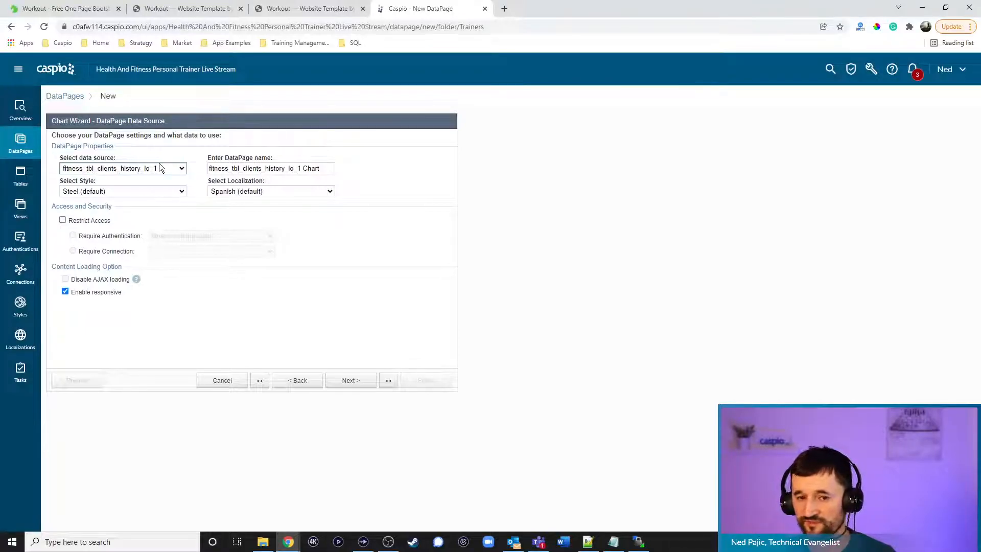
# Name the DataPage 'BMI by Visit' with fitness_training_client_detail_1 style, English localization, authenticated access
pyautogui.press('Tab')
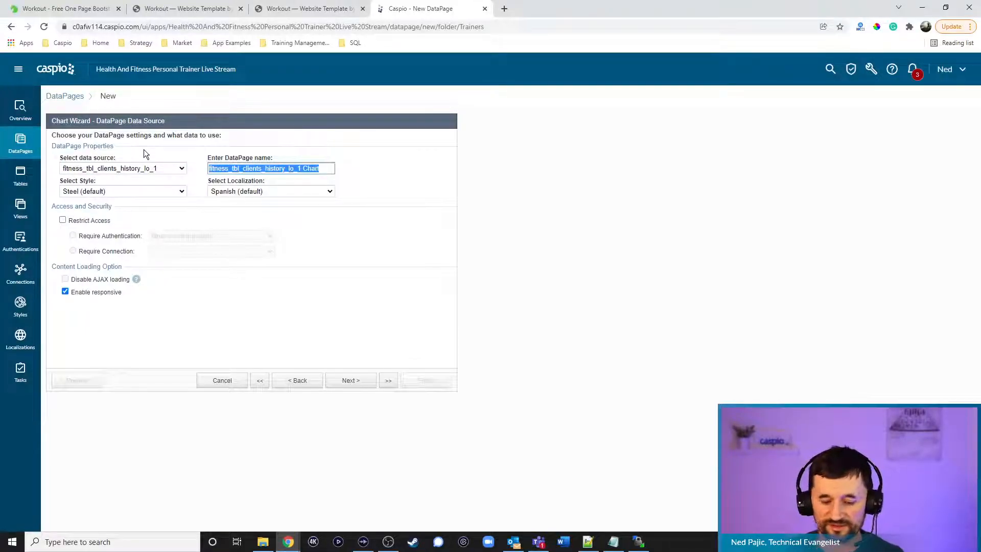
pyautogui.write('BMI by Visit')
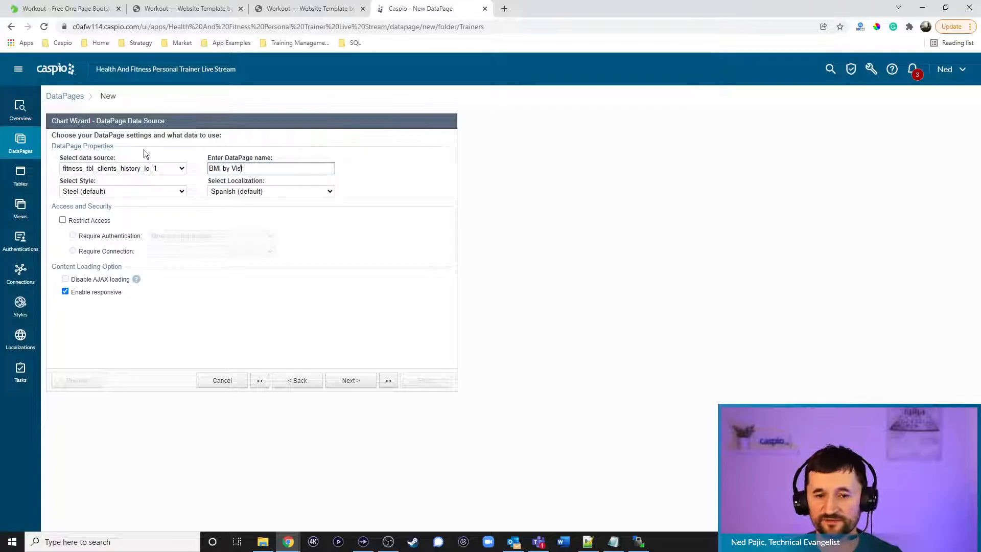
pyautogui.click(134, 192)
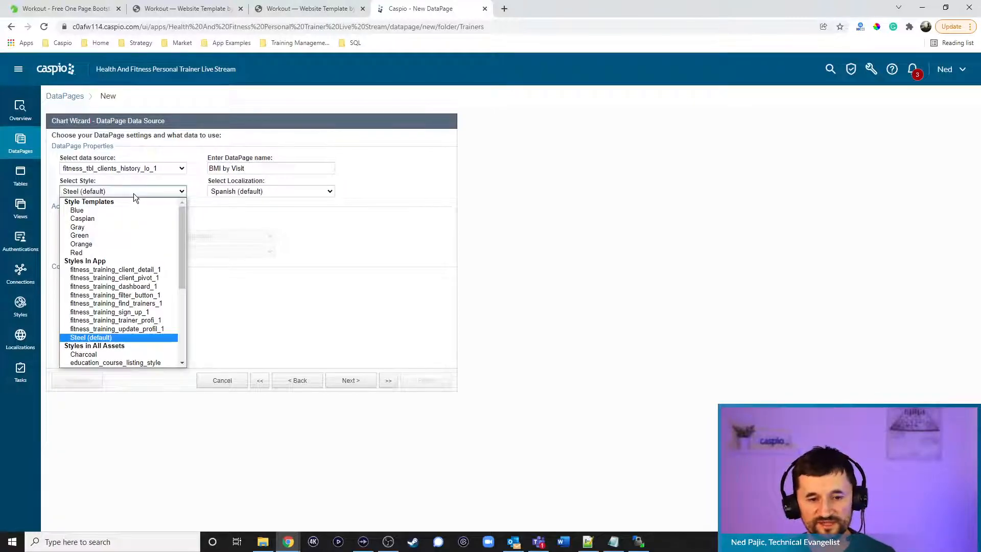
pyautogui.click(614, 542)
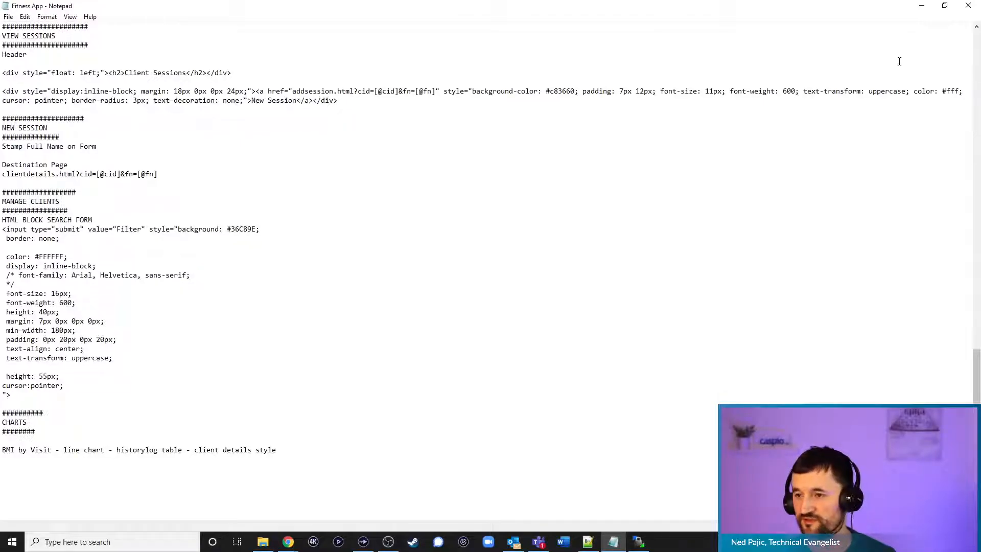
pyautogui.click(922, 5)
pyautogui.click(105, 190)
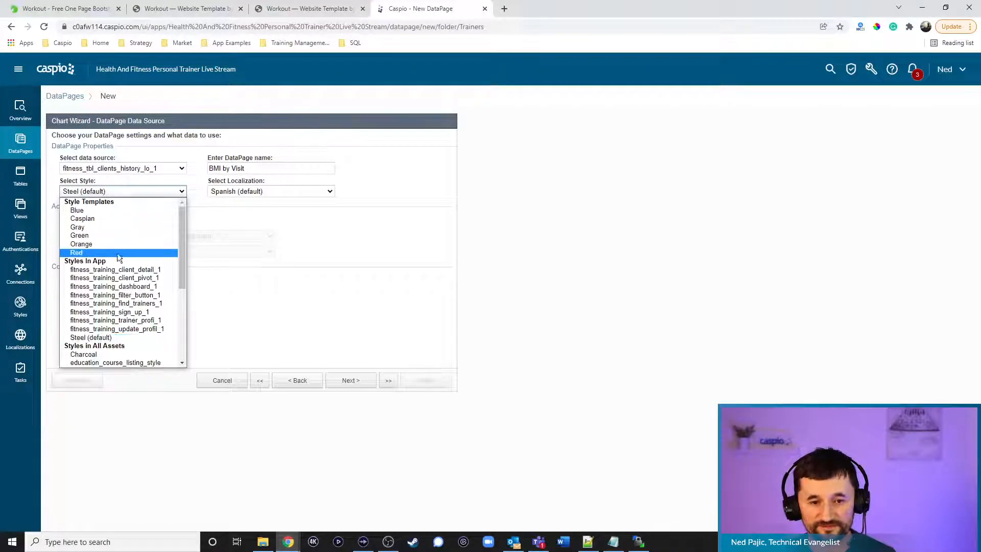
pyautogui.click(117, 269)
pyautogui.click(259, 192)
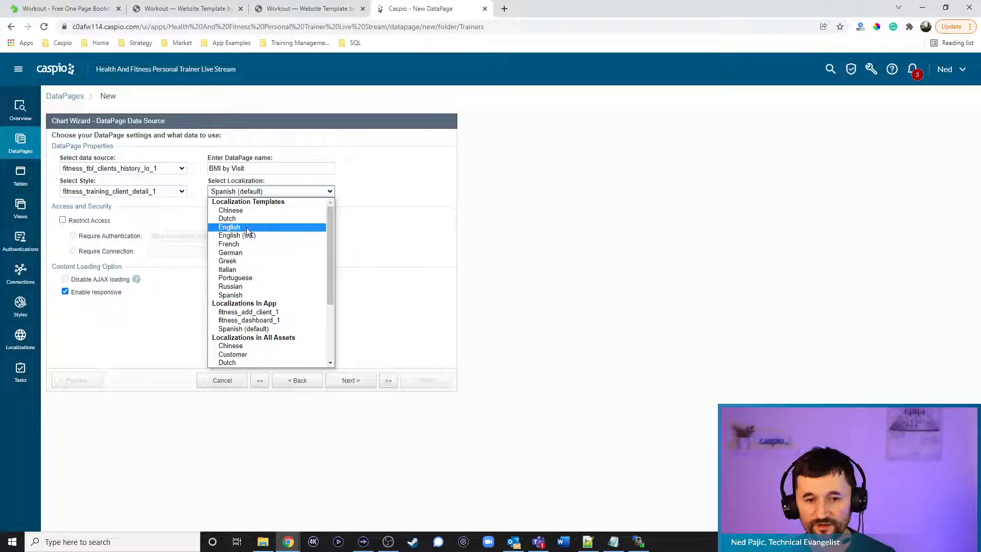
pyautogui.click(250, 228)
pyautogui.click(96, 222)
pyautogui.click(338, 381)
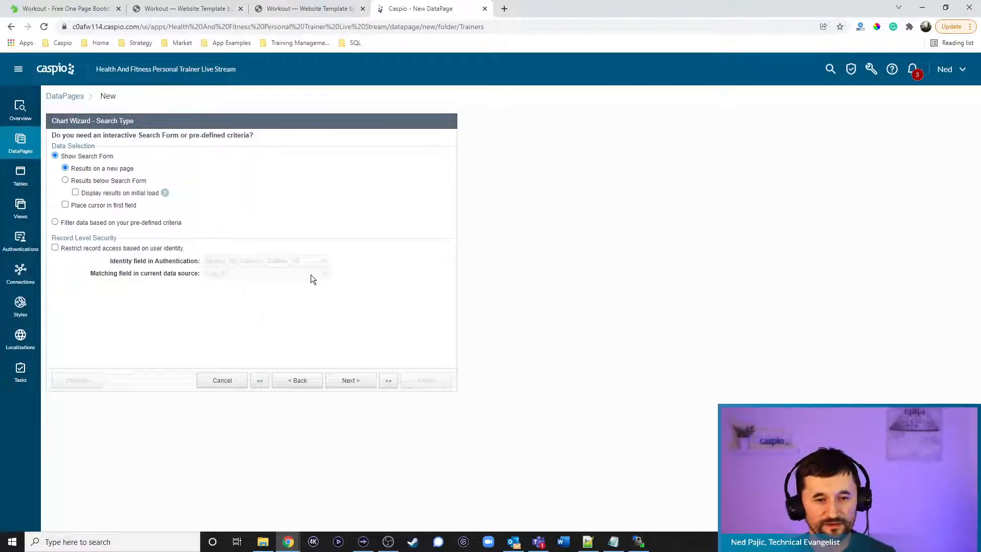
# Filter data by predefined criteria, using Client_ID as the filtering field
pyautogui.click(115, 223)
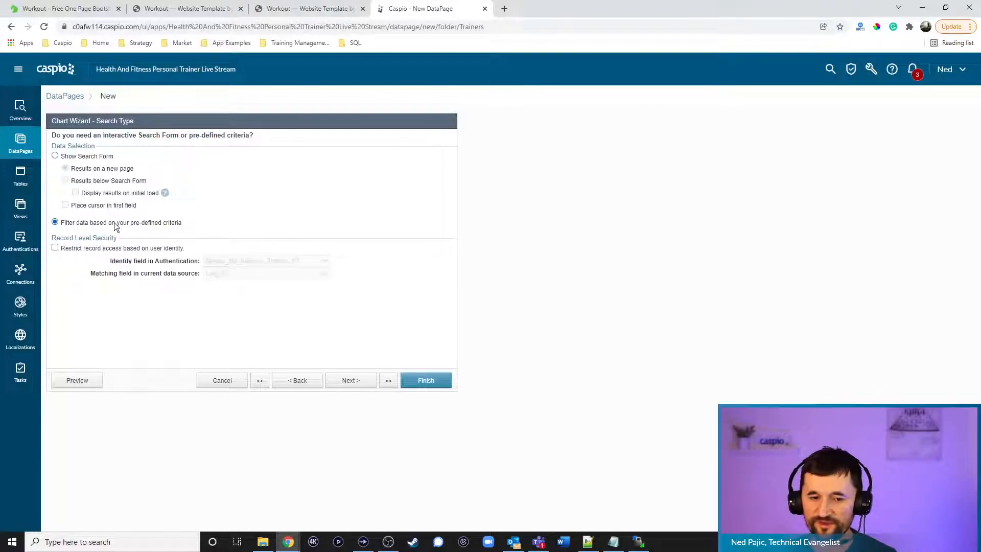
pyautogui.click(355, 382)
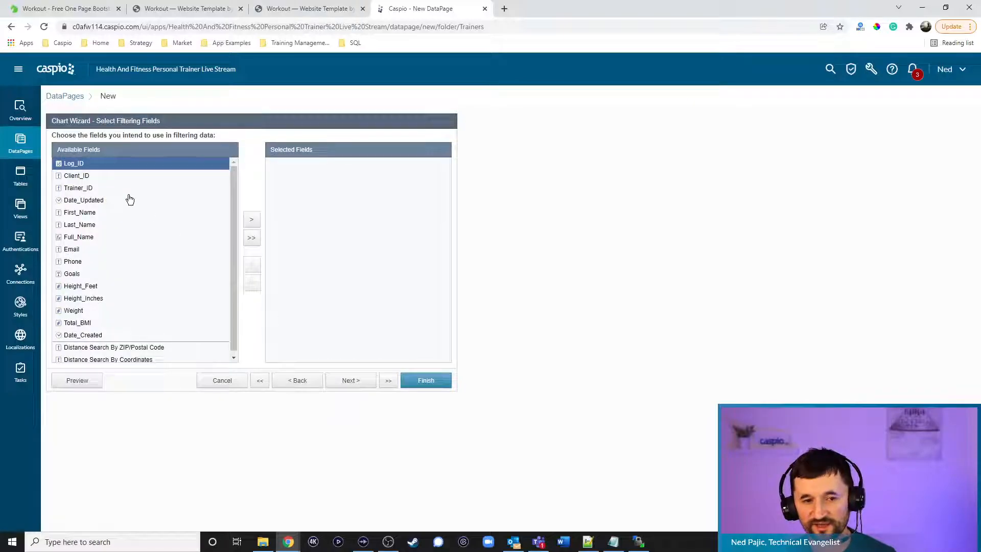
pyautogui.click(81, 175)
pyautogui.click(252, 221)
pyautogui.click(350, 381)
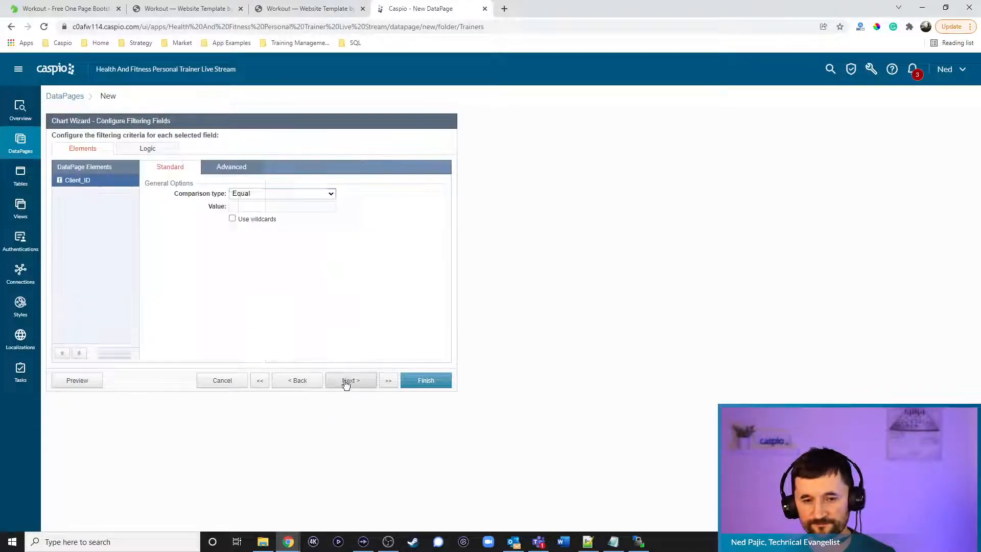
pyautogui.click(246, 173)
pyautogui.click(232, 193)
pyautogui.click(271, 206)
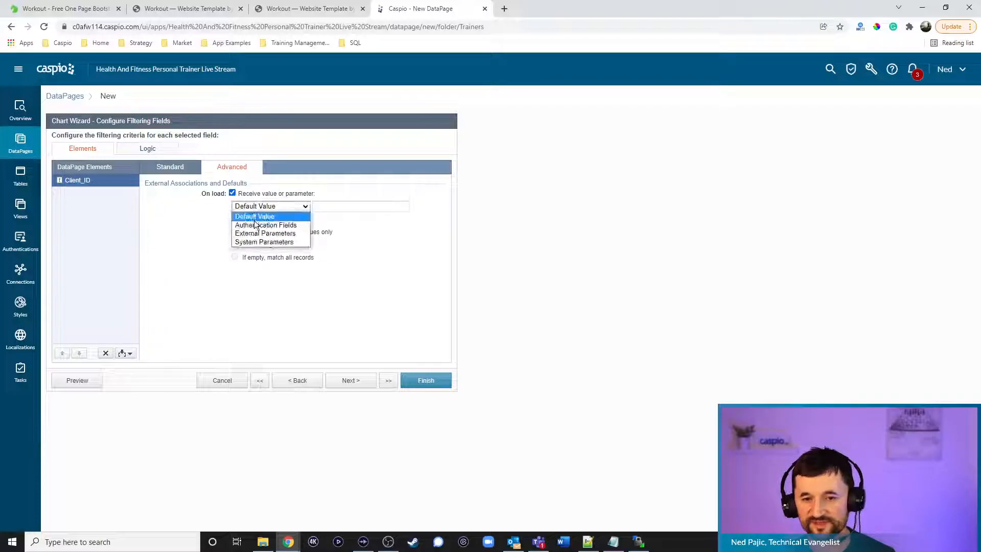
pyautogui.click(254, 233)
pyautogui.moveTo(322, 206); pyautogui.dragTo(347, 206)
pyautogui.press('BackSpace')
pyautogui.write('cid')
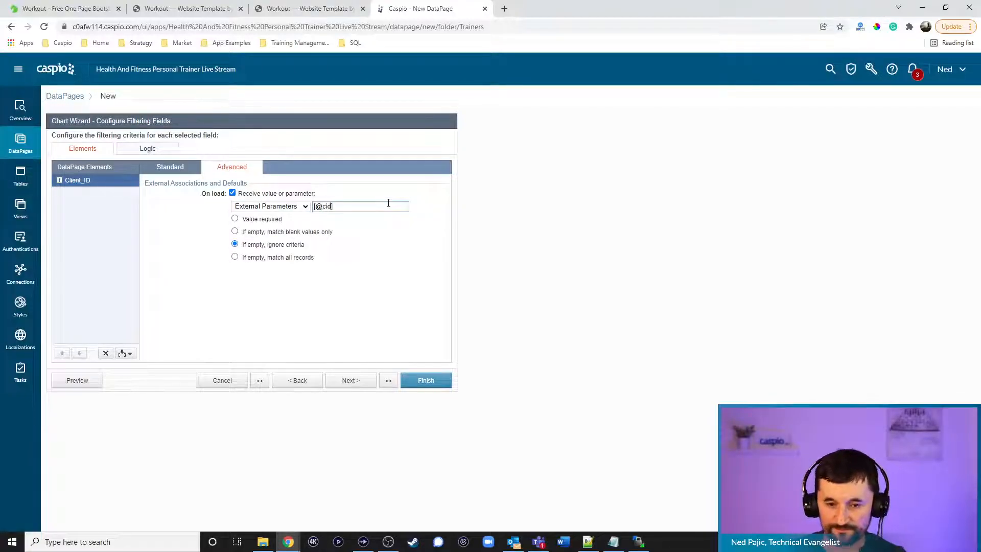
pyautogui.click(262, 219)
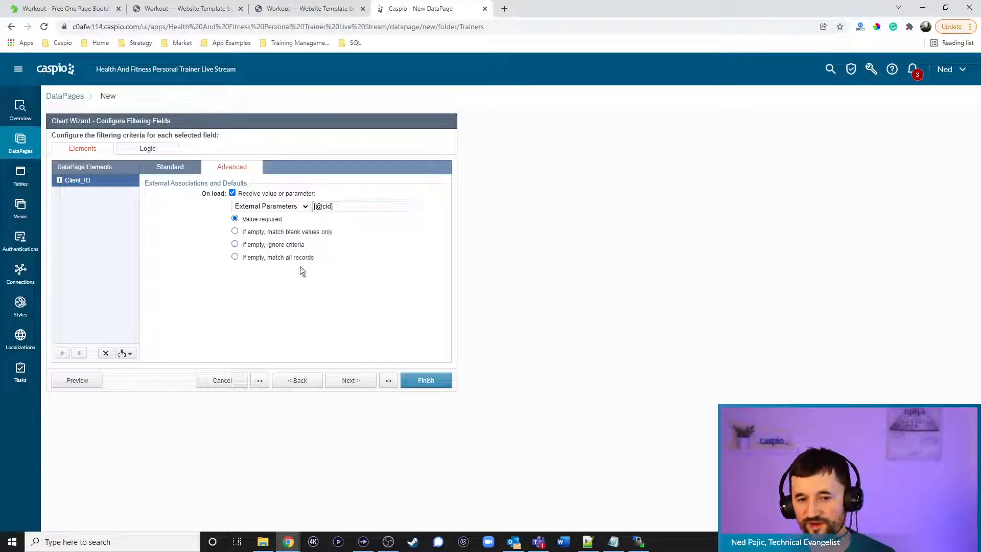
pyautogui.click(352, 381)
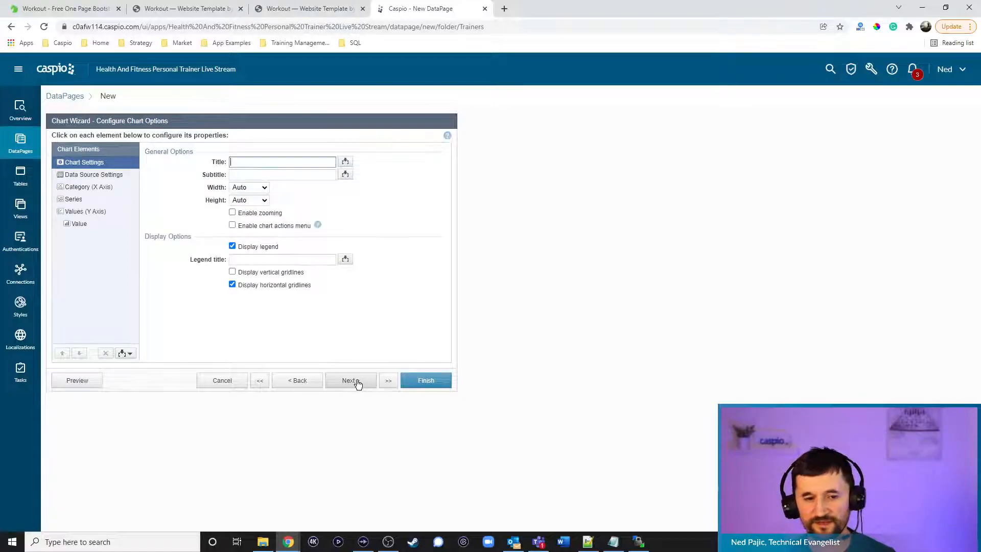
# Give the chart subtitle 'BMI by Visit', separate fields per series, and Date_Updated categories
pyautogui.click(255, 175)
pyautogui.click(260, 174)
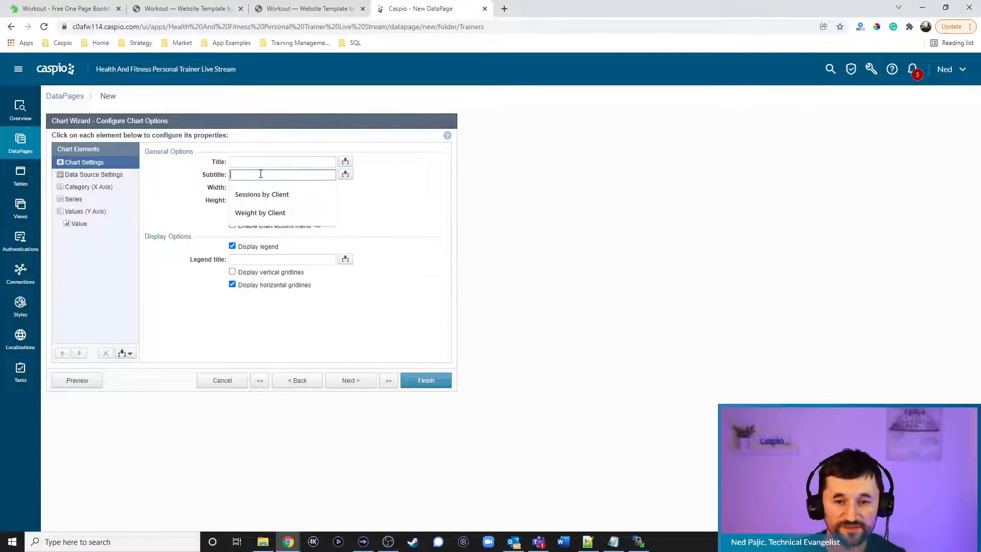
pyautogui.write('BMI by Visit')
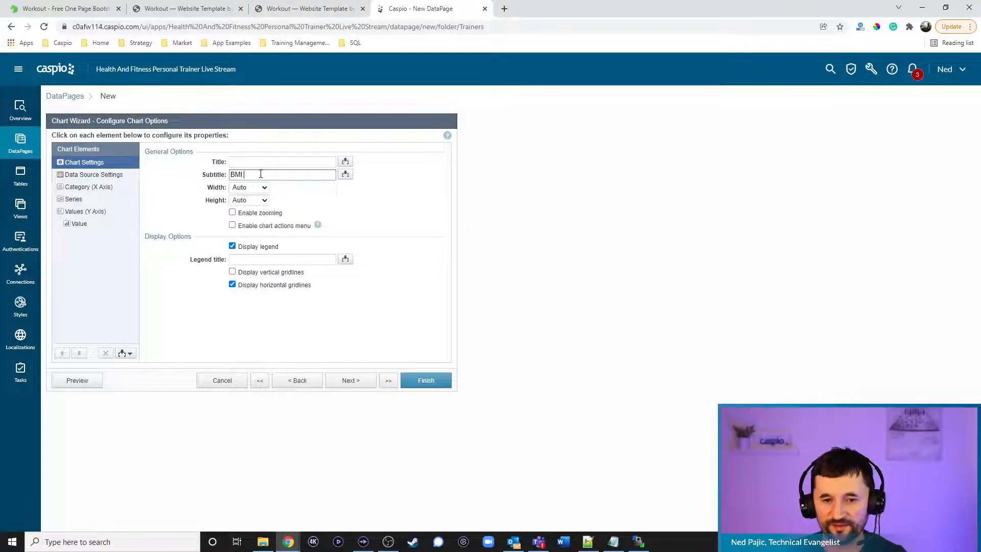
pyautogui.click(107, 176)
pyautogui.click(183, 266)
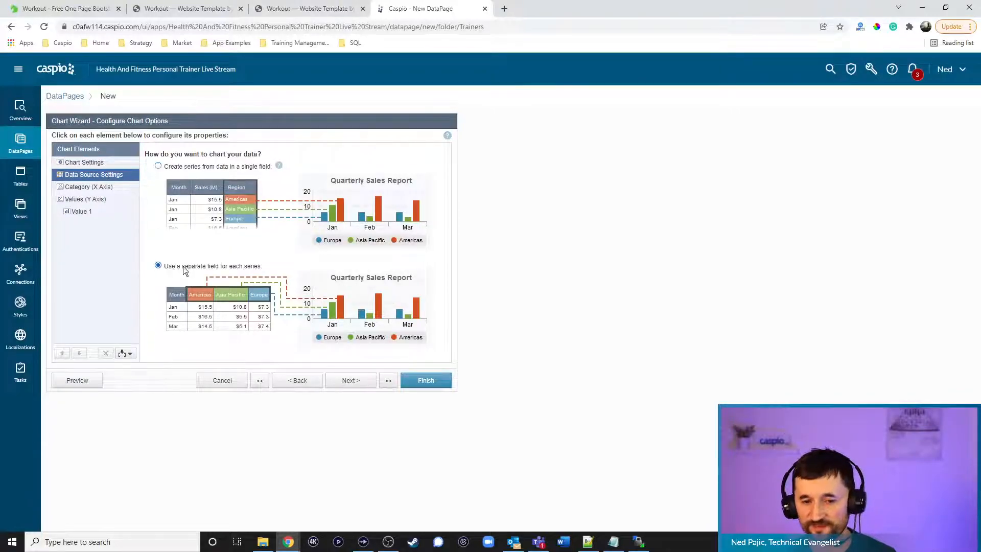
pyautogui.click(88, 187)
pyautogui.click(259, 175)
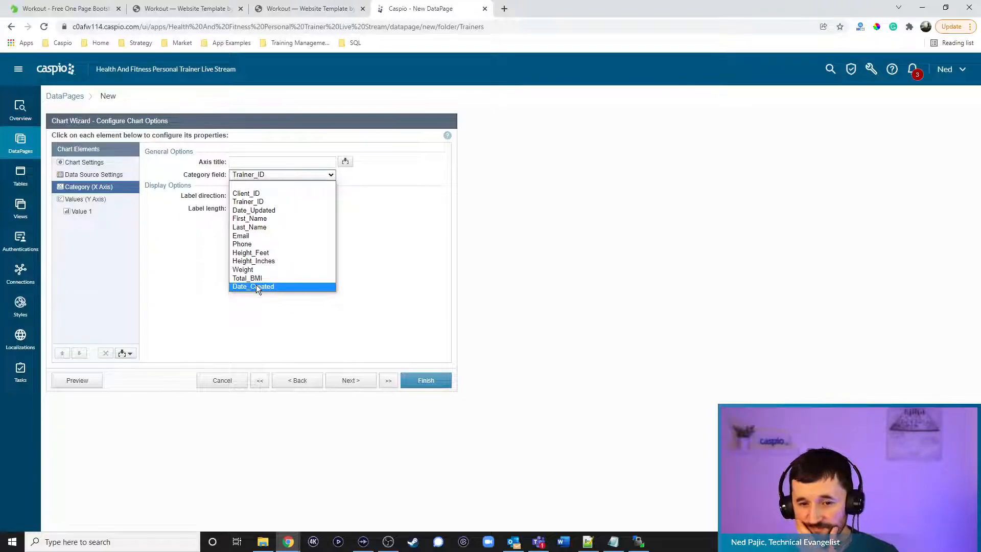
pyautogui.click(259, 211)
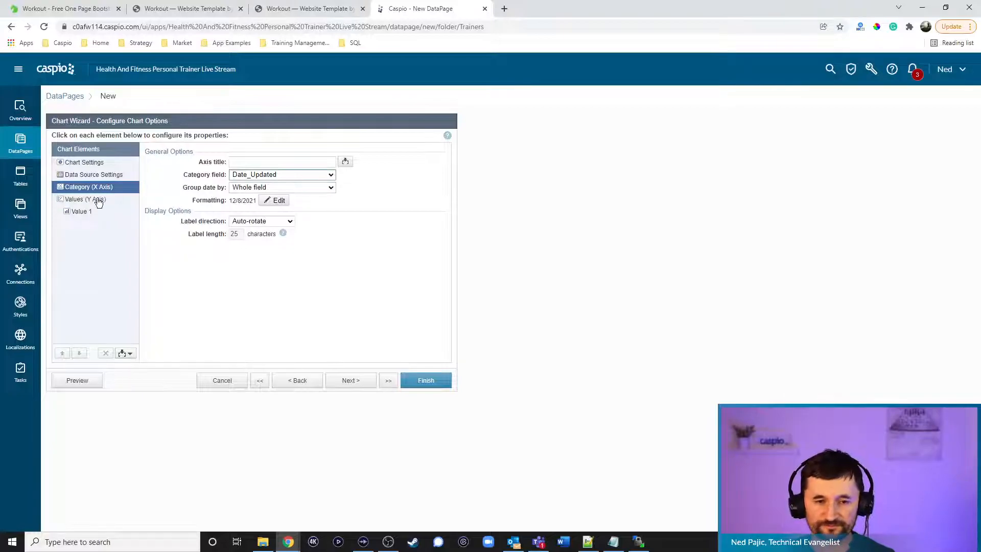
# Plot Total_BMI with no aggregation and diamond markers, then finish the chart page
pyautogui.click(98, 200)
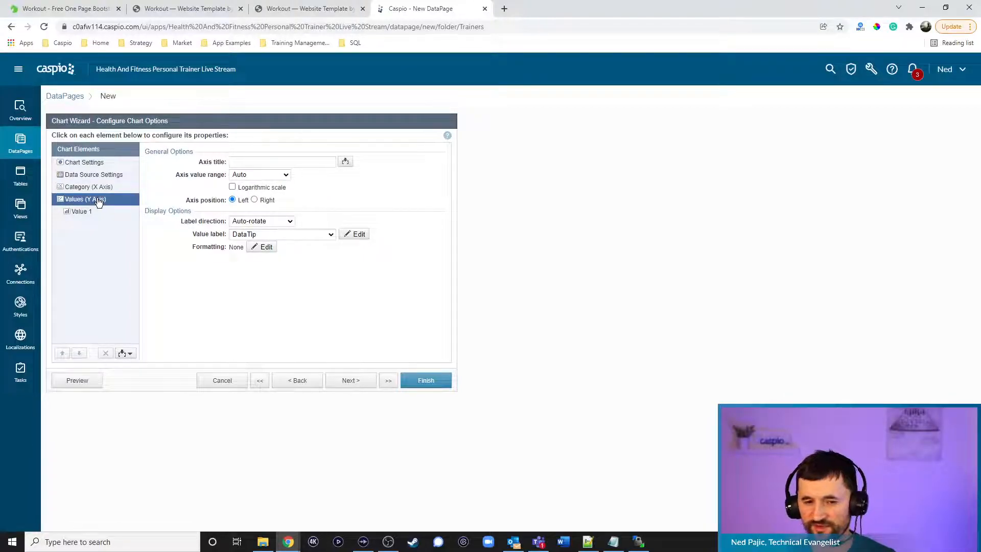
pyautogui.click(86, 214)
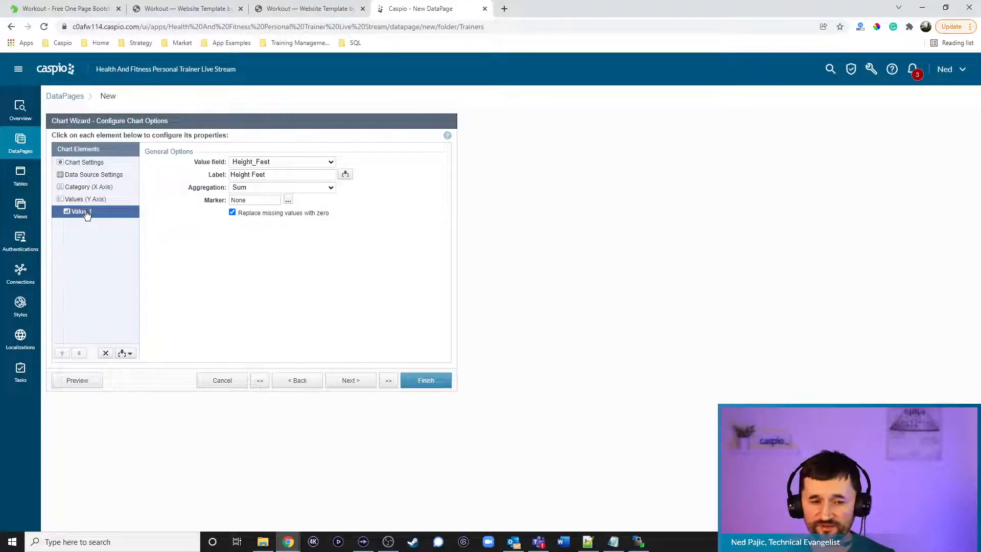
pyautogui.click(272, 164)
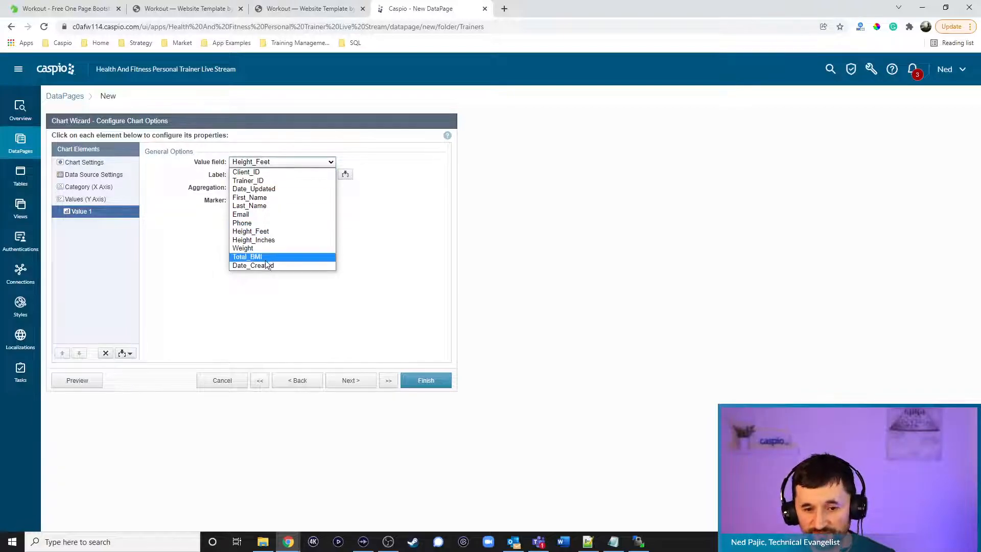
pyautogui.click(265, 257)
pyautogui.click(253, 186)
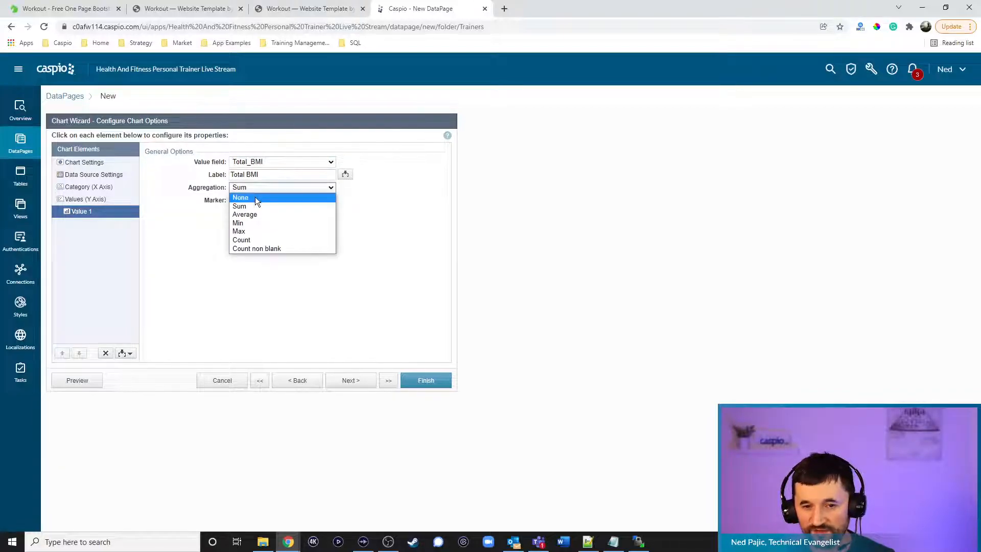
pyautogui.click(256, 198)
pyautogui.click(250, 198)
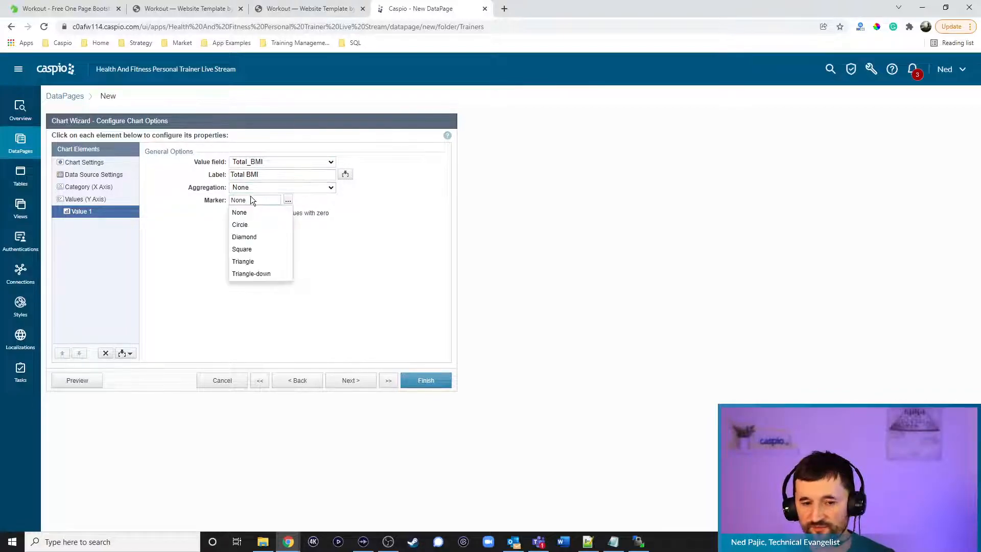
pyautogui.click(254, 235)
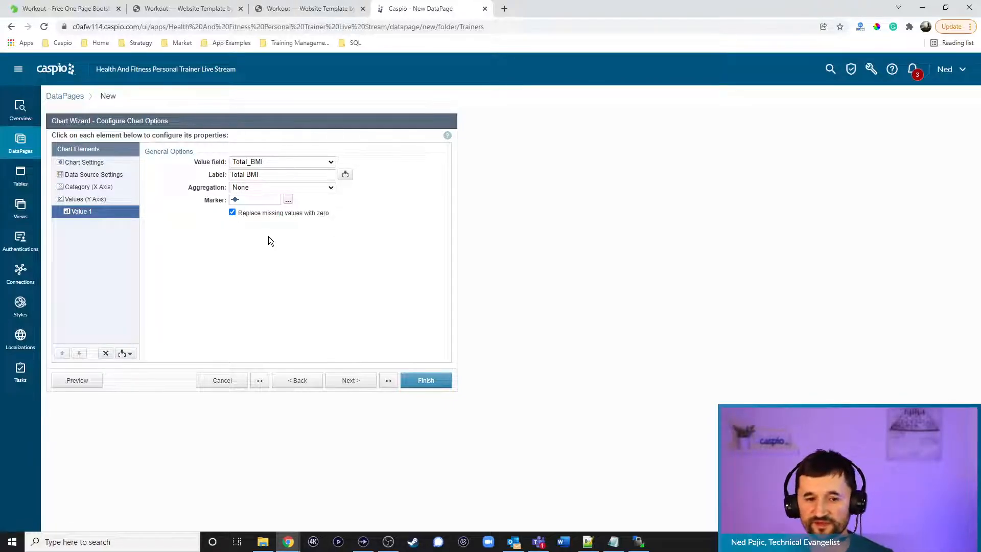
pyautogui.click(100, 199)
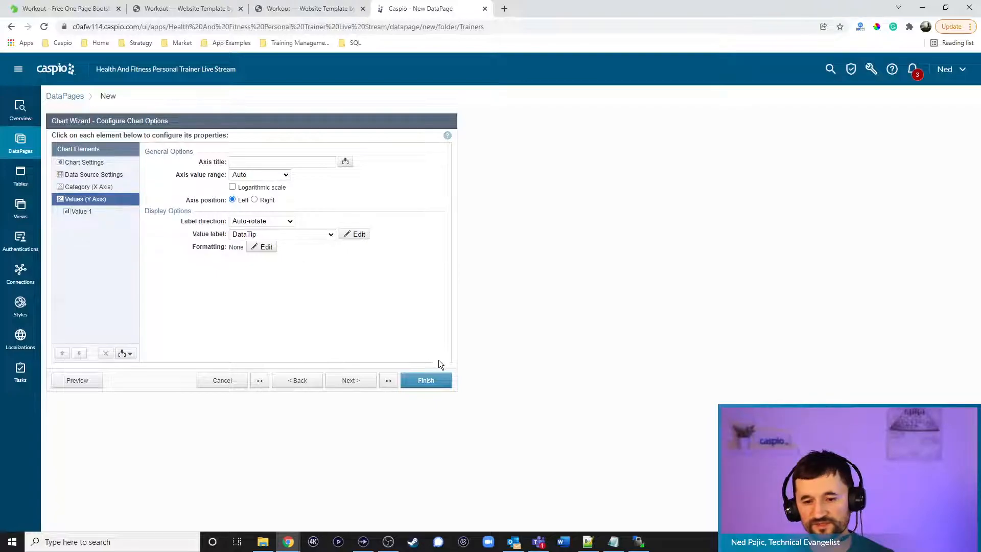
pyautogui.click(427, 384)
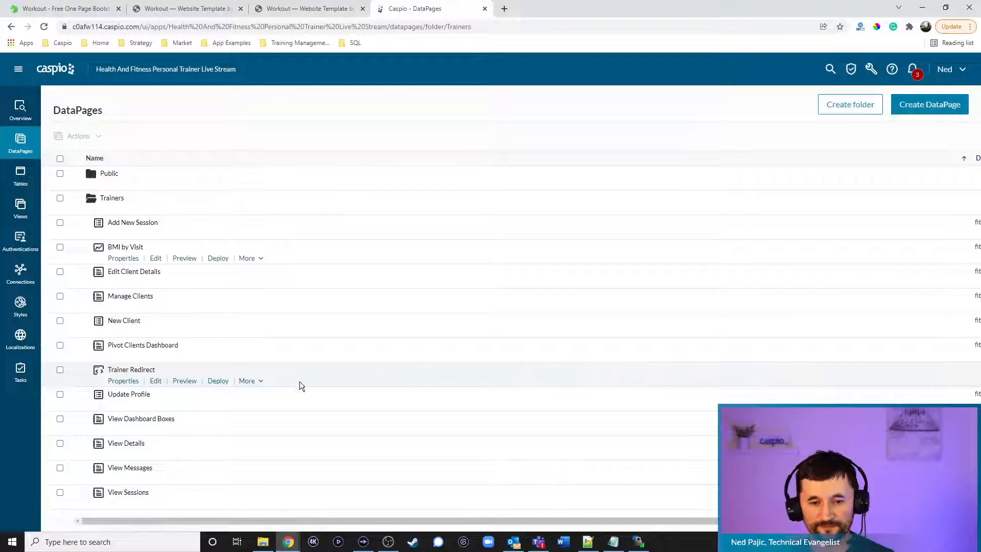
# Copy the BMI by Visit embed code over the BMI CHART DEPLOY CODE placeholder in clientdetails.html
pyautogui.click(219, 258)
pyautogui.click(438, 288)
pyautogui.hotkey('ctrl', 'c')
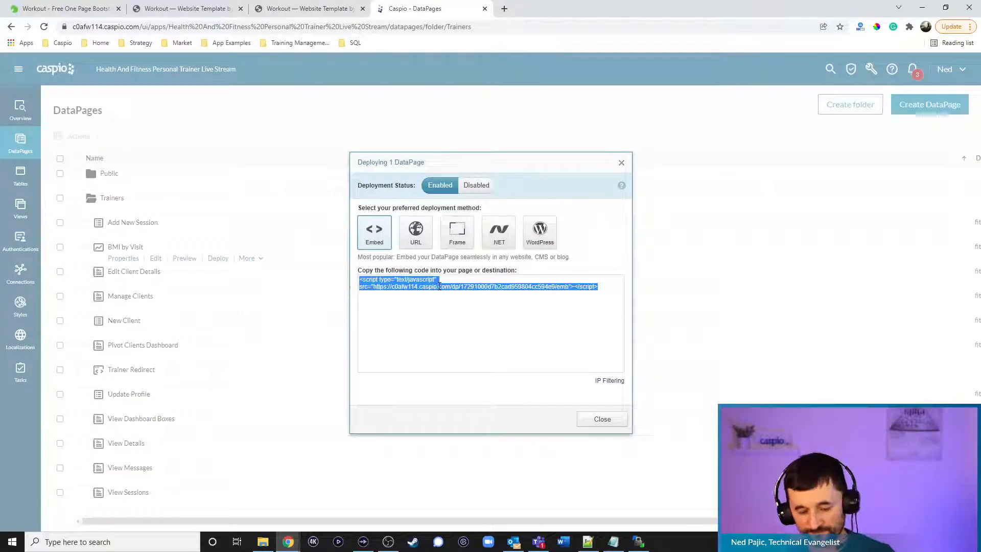
pyautogui.click(601, 419)
pyautogui.click(589, 543)
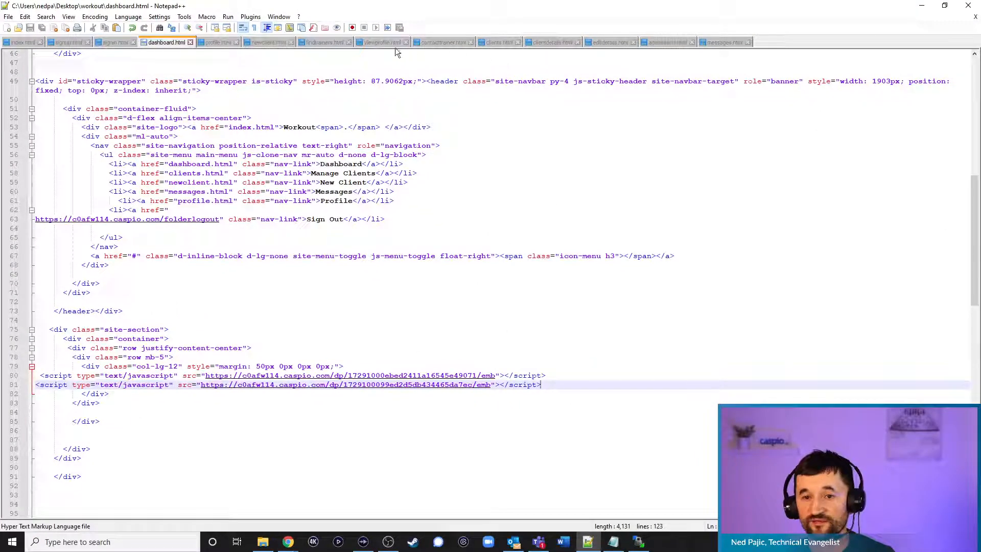
pyautogui.click(552, 42)
pyautogui.moveTo(177, 311); pyautogui.dragTo(71, 311)
pyautogui.hotkey('ctrl', 'v')
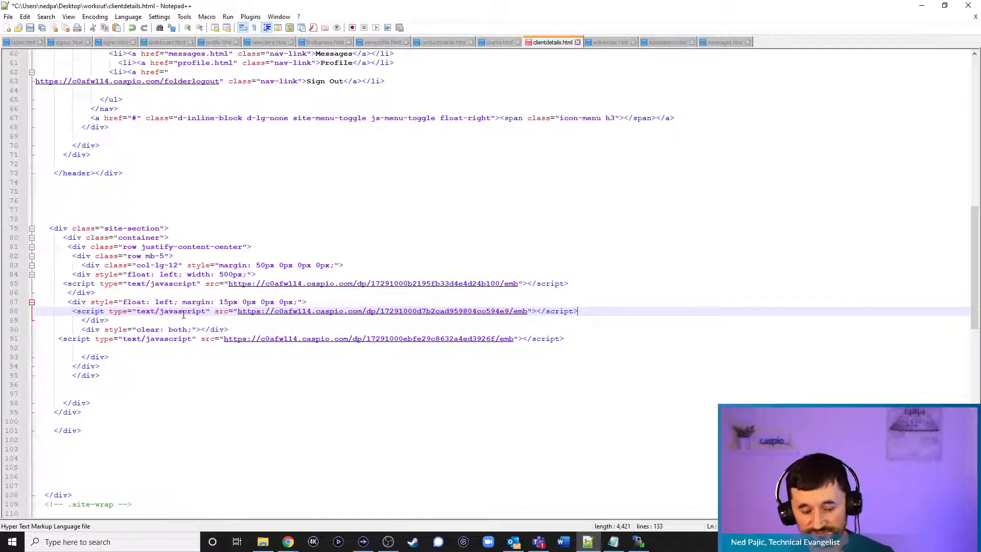
# Reload Client Details, then drag clientdetails.html to WinSCP's remote workout folder, overwriting it
pyautogui.click(922, 5)
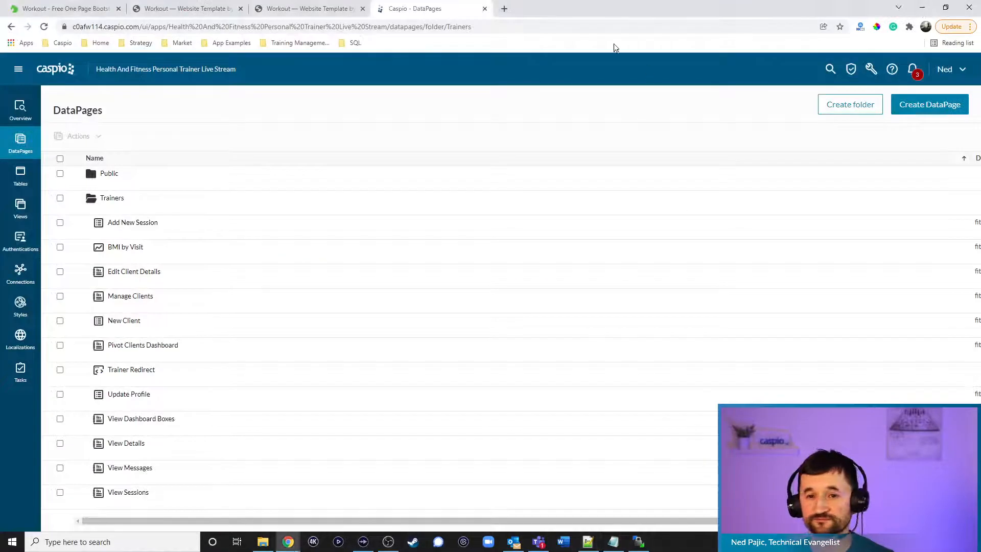
pyautogui.click(309, 11)
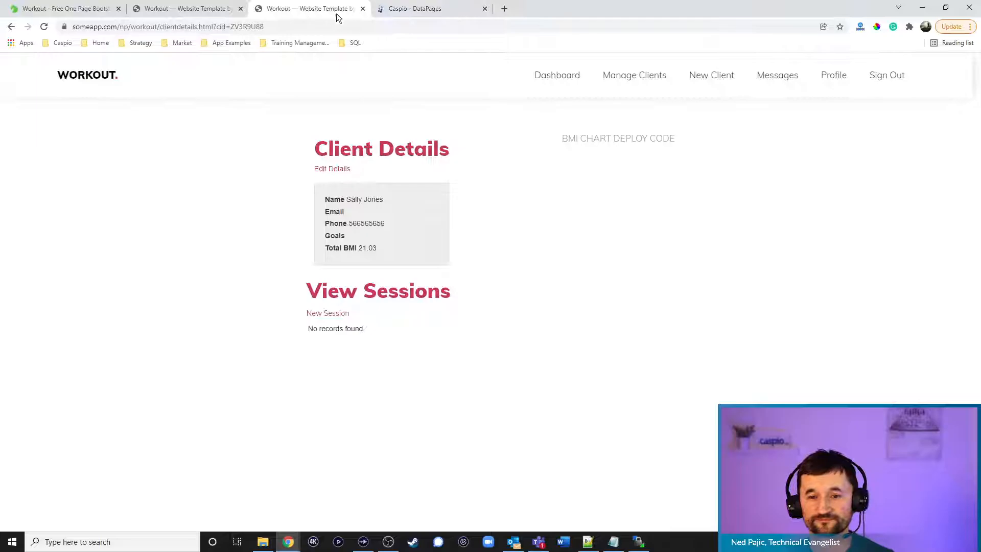
pyautogui.click(44, 26)
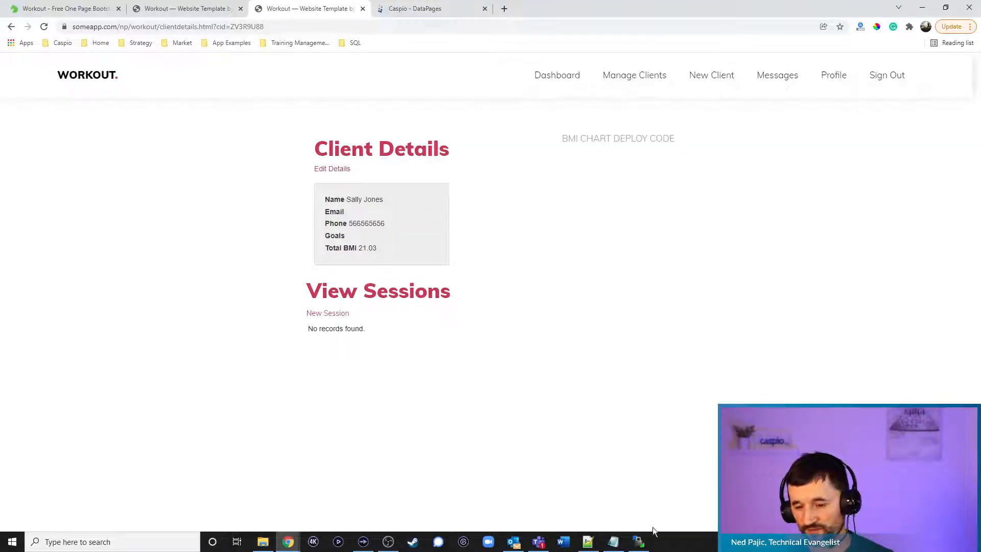
pyautogui.click(639, 542)
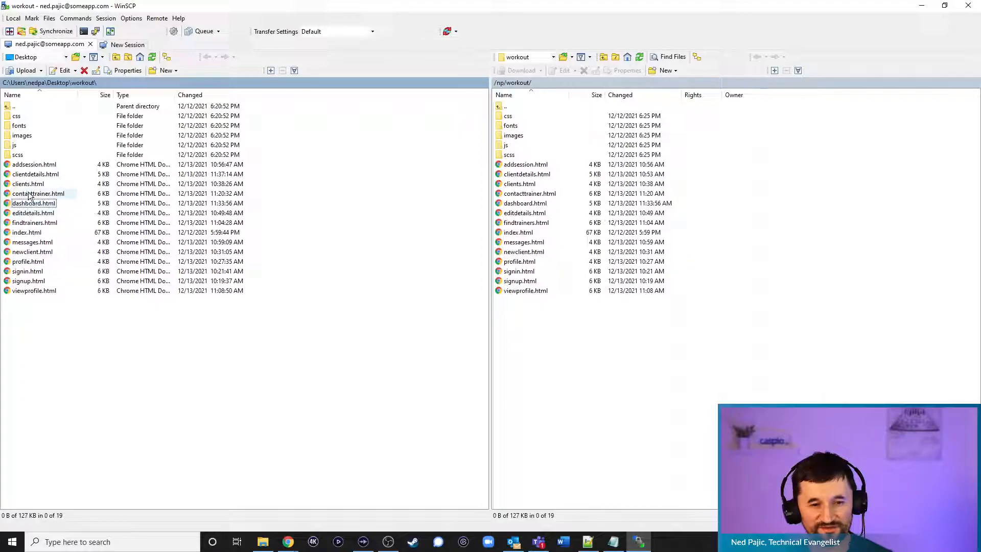
pyautogui.moveTo(35, 174); pyautogui.dragTo(590, 371)
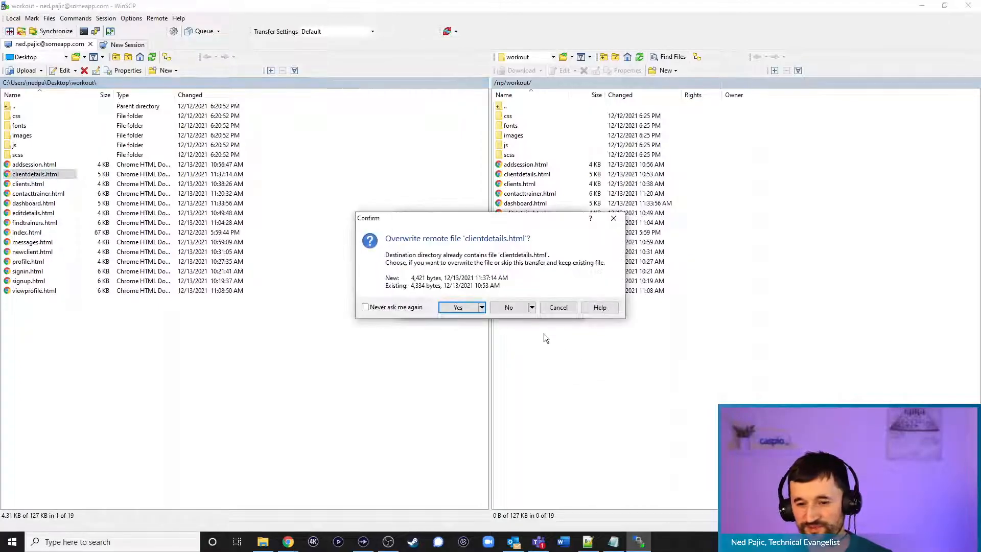
pyautogui.click(457, 307)
pyautogui.click(922, 7)
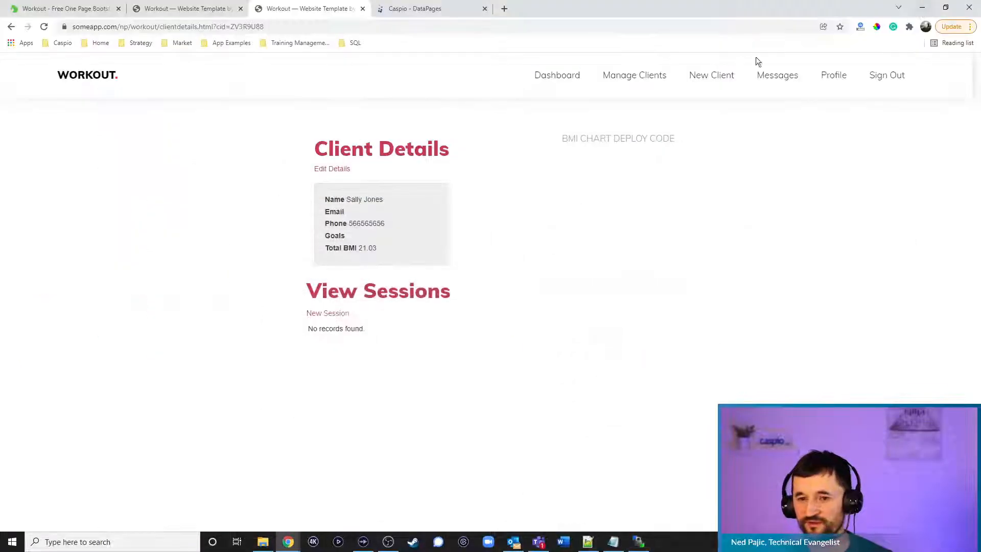
# Reload the client page to view the chart, then change the client's weight to 117
pyautogui.click(44, 26)
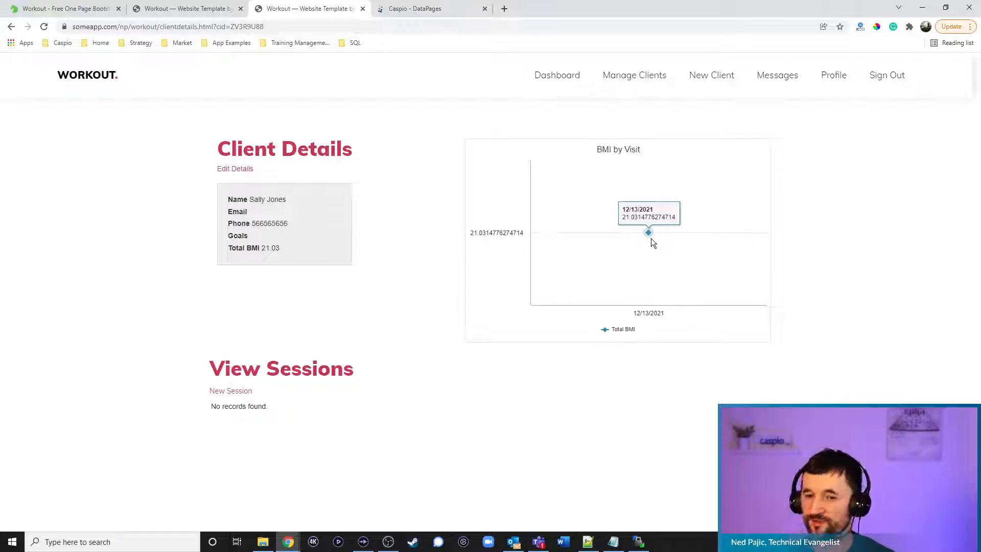
pyautogui.click(234, 169)
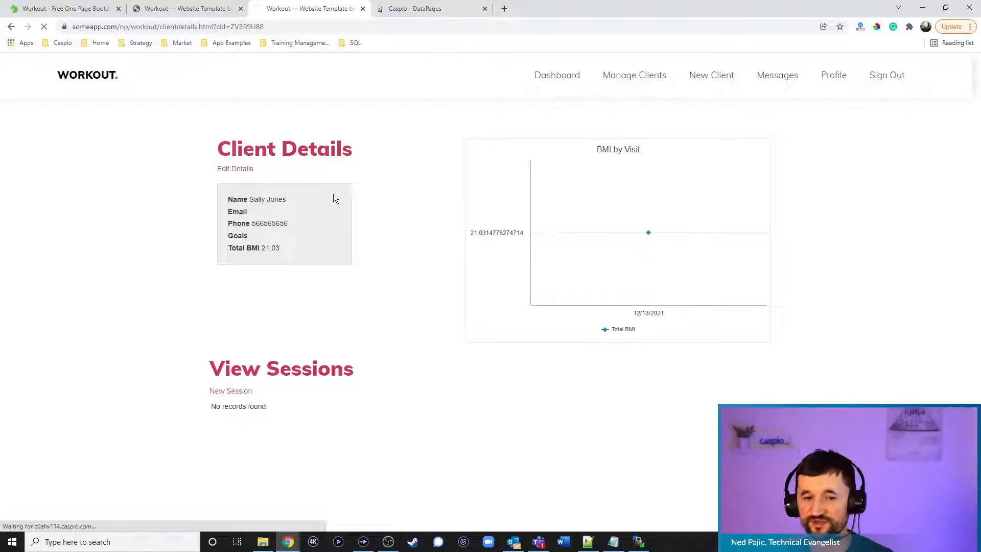
pyautogui.scroll(-3, 462, 351)
pyautogui.doubleClick(462, 354)
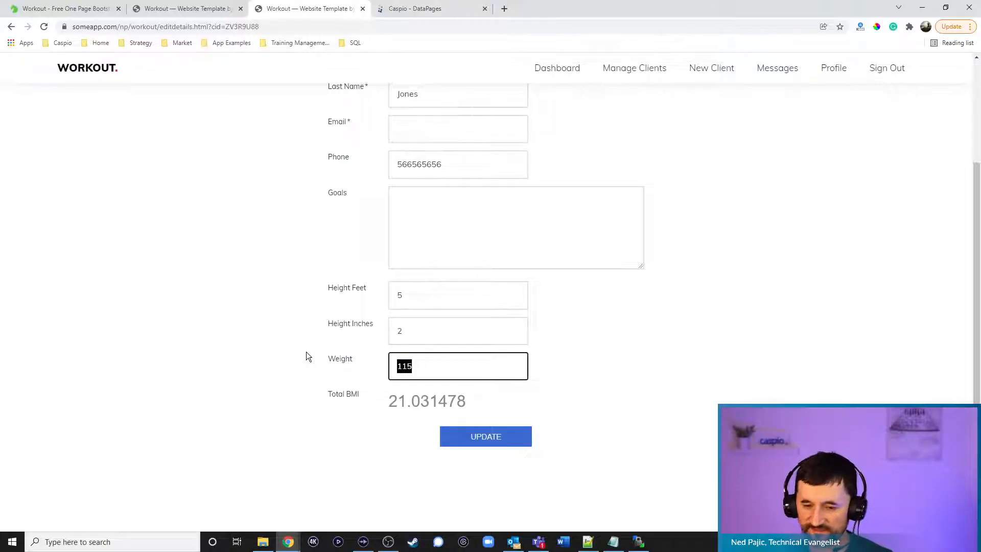
pyautogui.write('117')
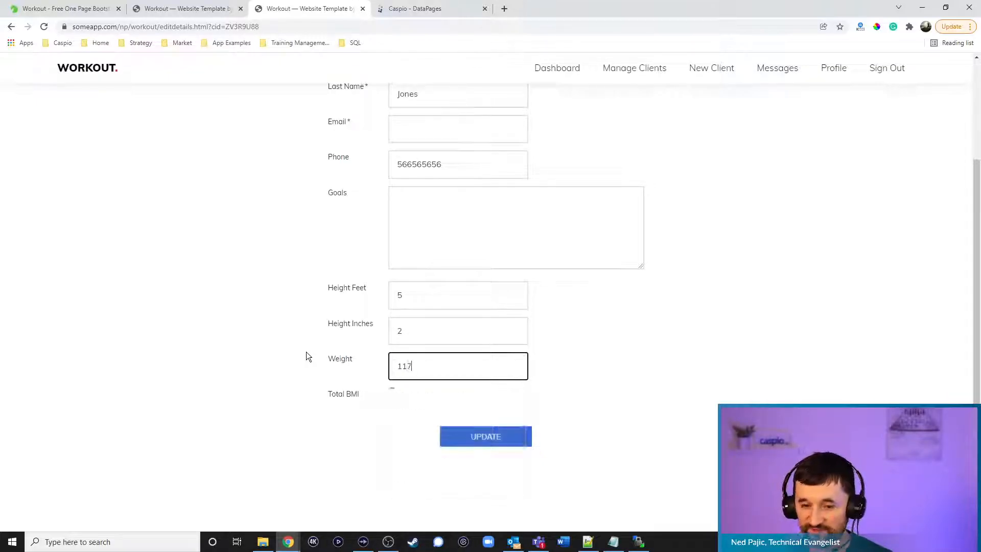
pyautogui.click(481, 443)
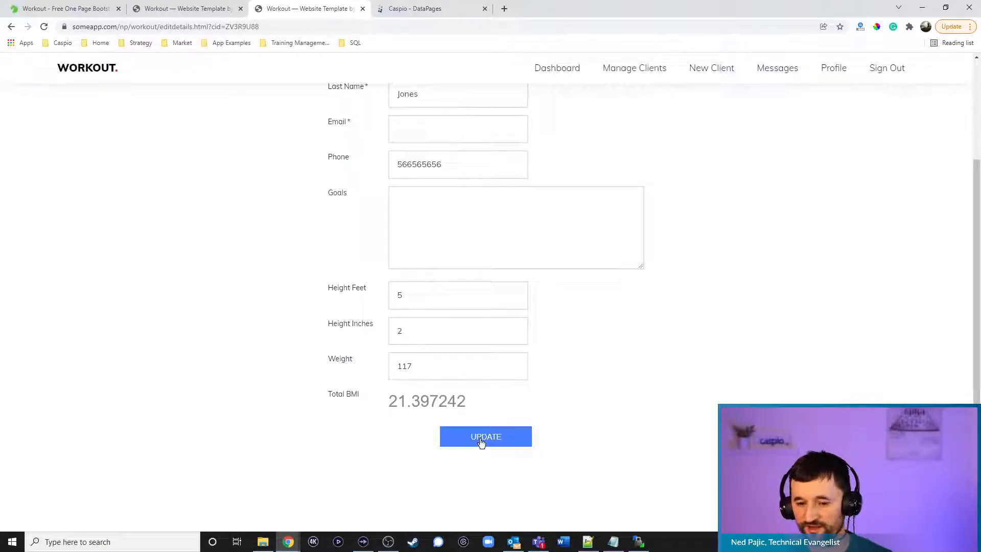
# Fill in the client's email address and submit the updated details
pyautogui.click(424, 214)
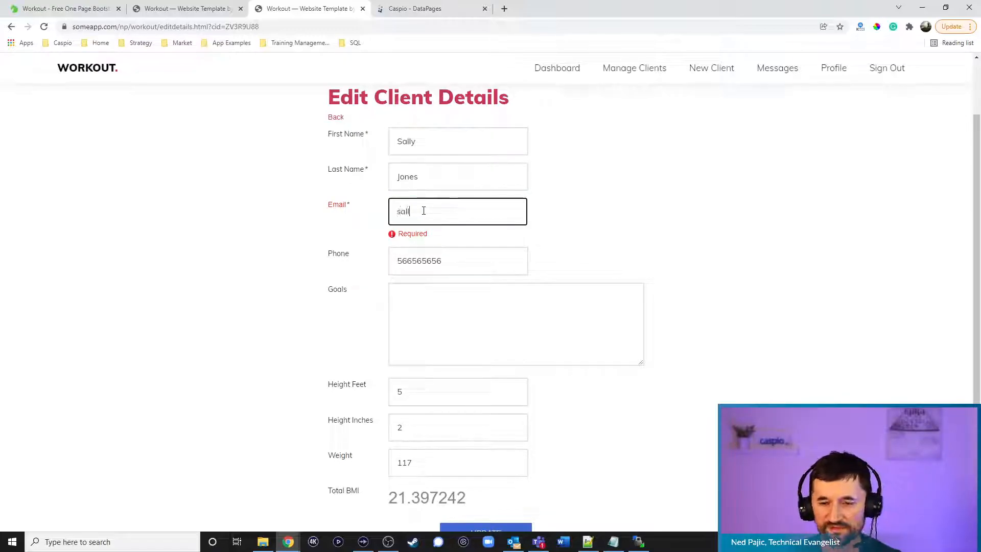
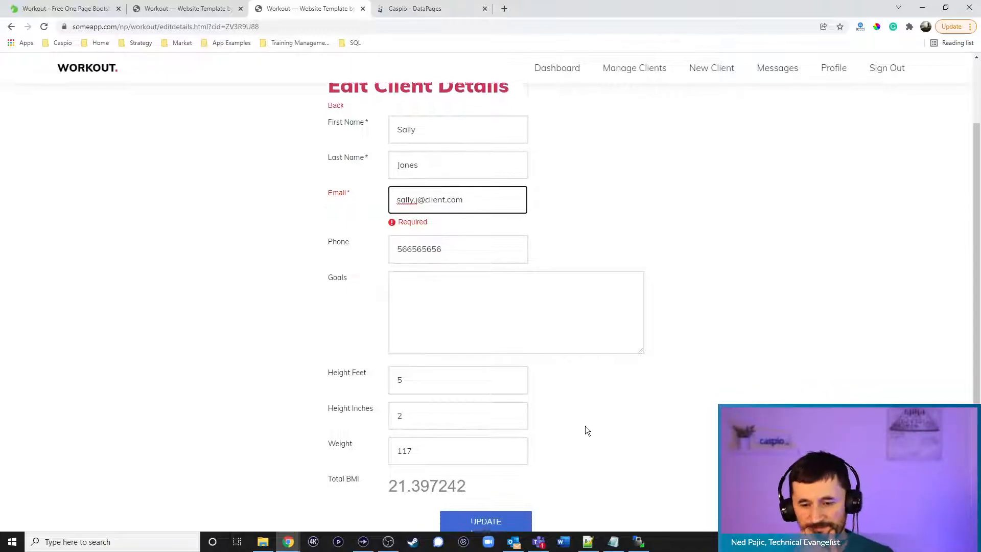
pyautogui.scroll(-2, 562, 440)
pyautogui.click(520, 444)
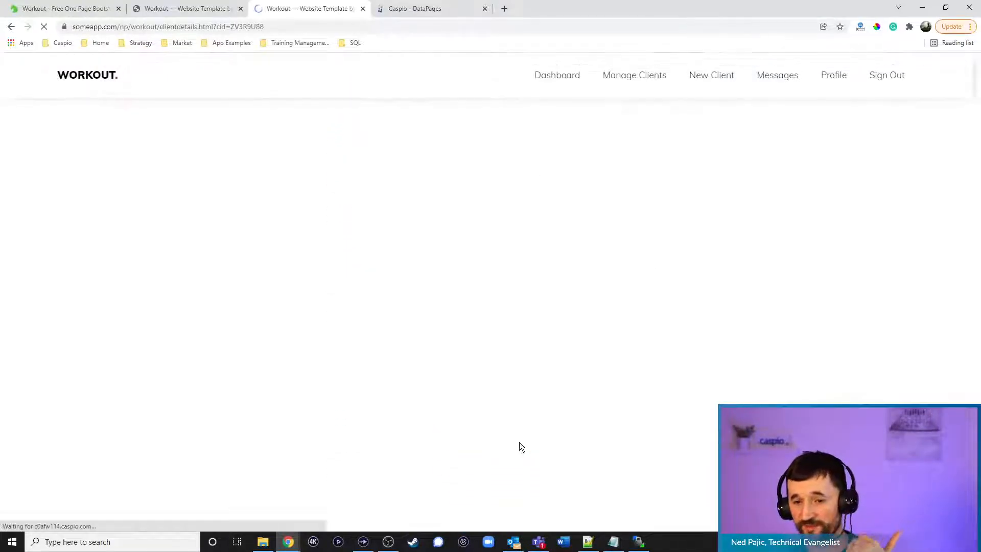
pyautogui.moveTo(564, 302)
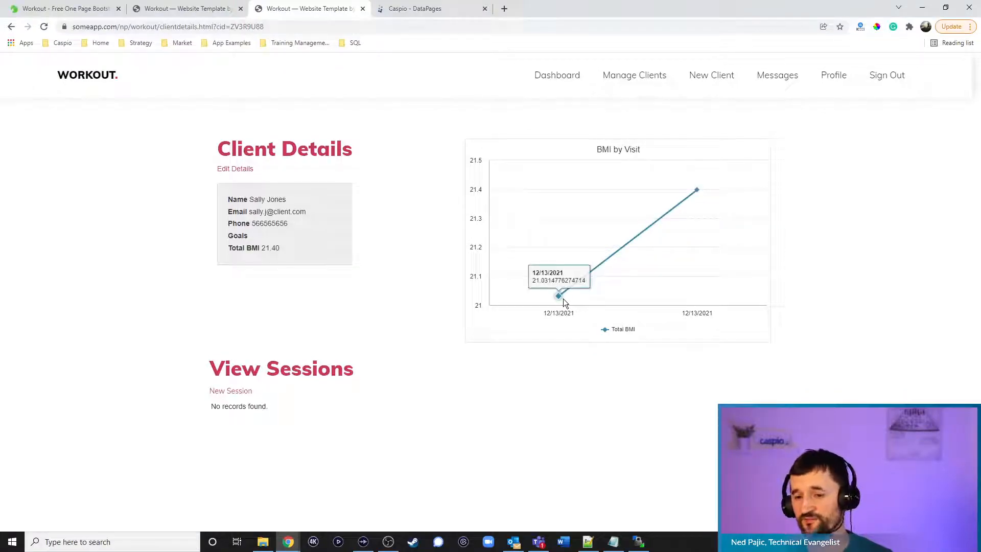
pyautogui.moveTo(692, 228)
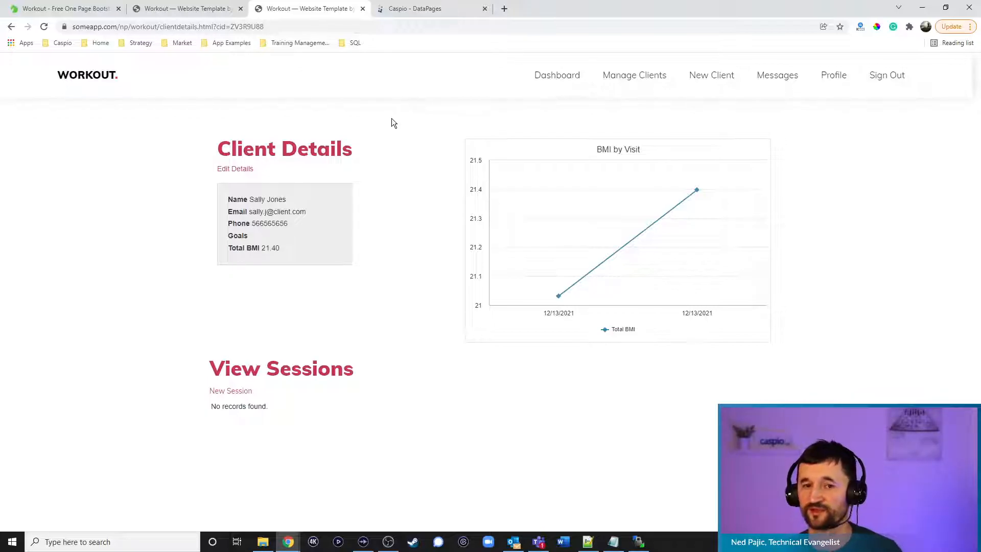
# Go to Manage Clients from the Dashboard tab, log in, then sign out
pyautogui.click(202, 13)
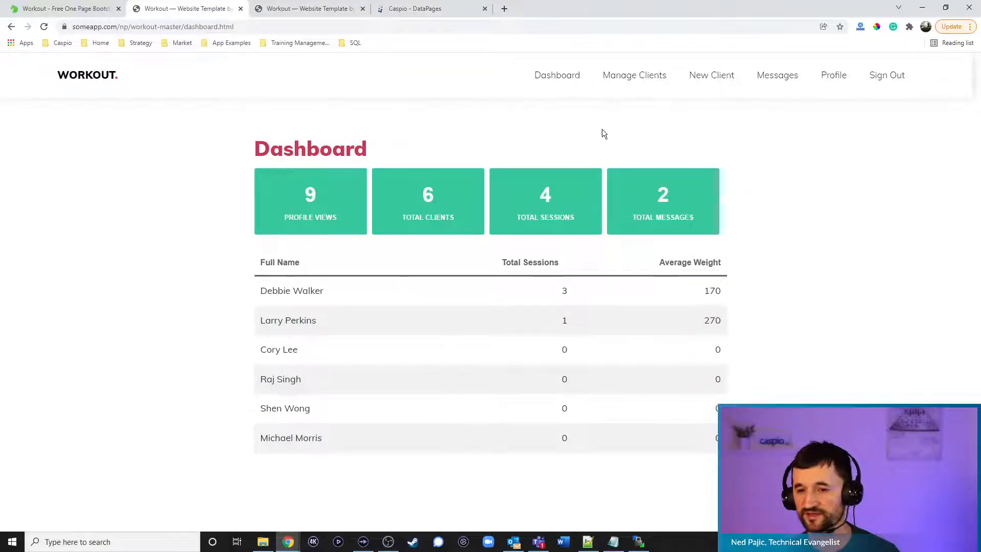
pyautogui.click(631, 79)
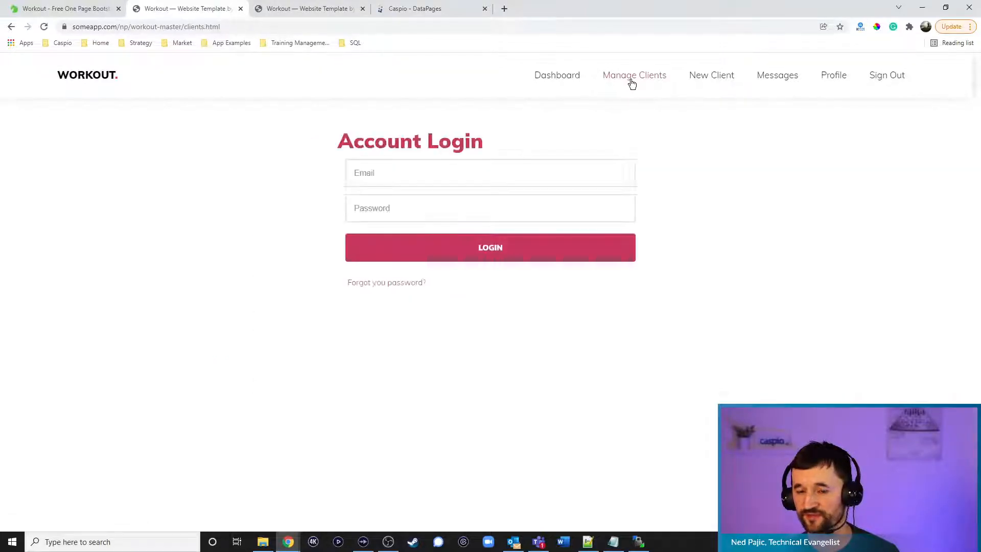
pyautogui.click(500, 254)
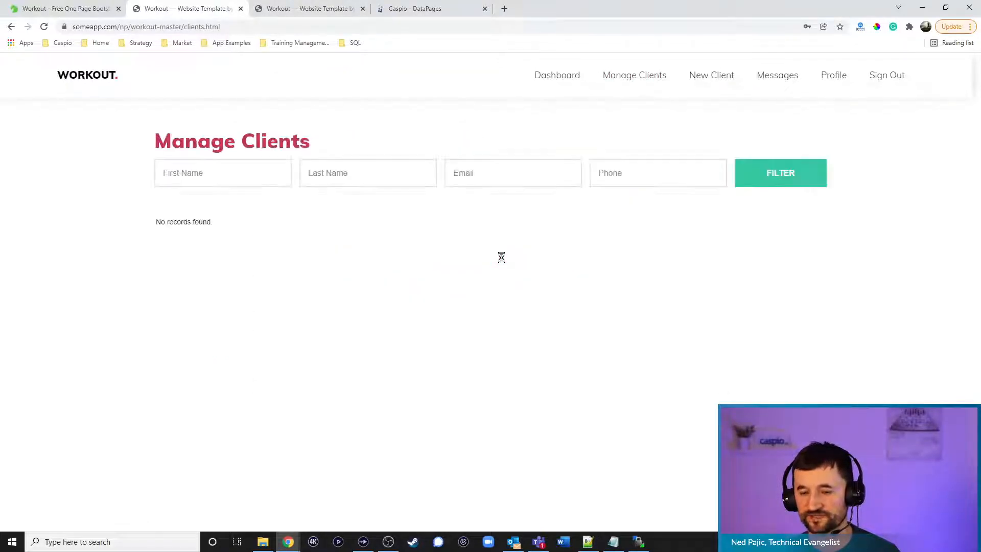
pyautogui.click(879, 75)
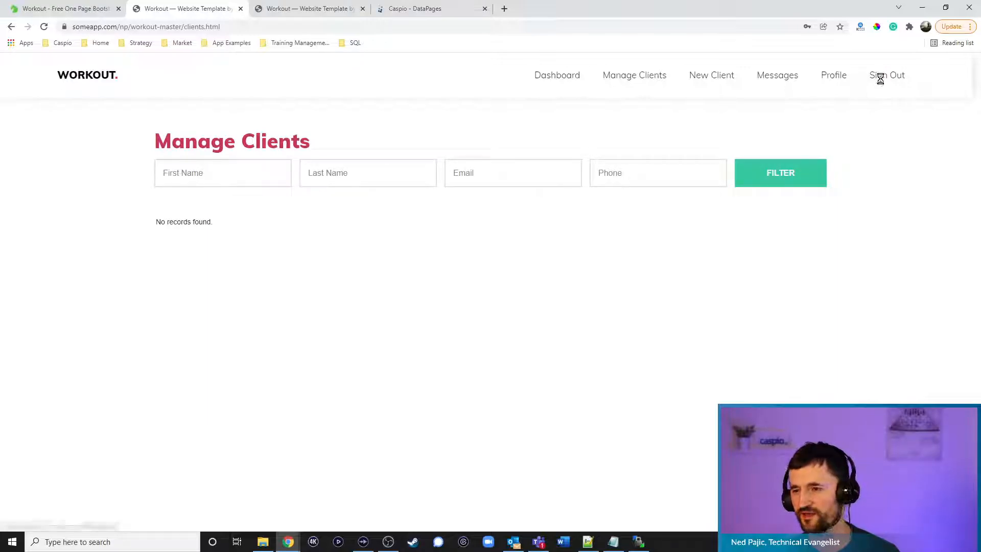
# Log in as another trainer, open the first client's details, then return to the other tab
pyautogui.moveTo(430, 177); pyautogui.dragTo(290, 176)
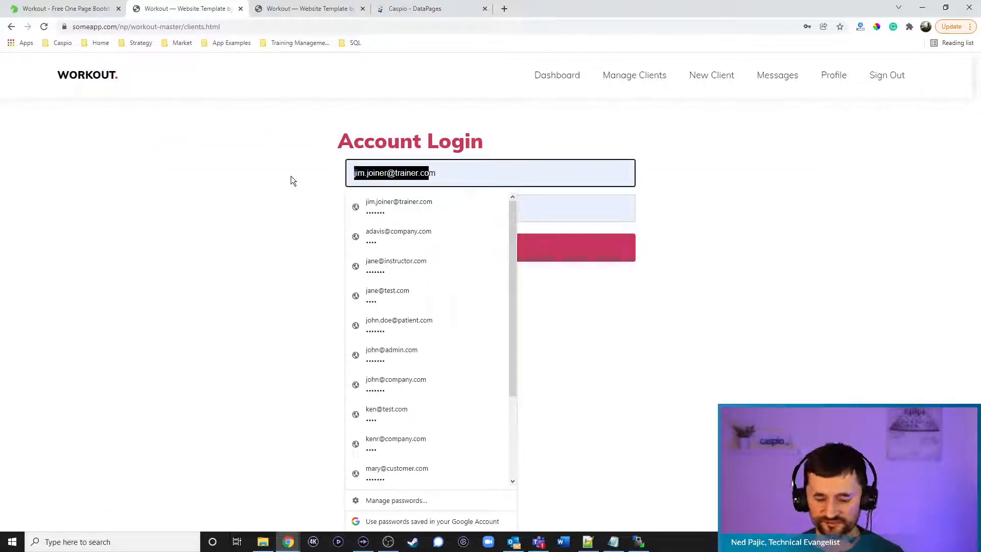
pyautogui.write('sam@')
pyautogui.press('BackSpace')
pyautogui.press('Delete')
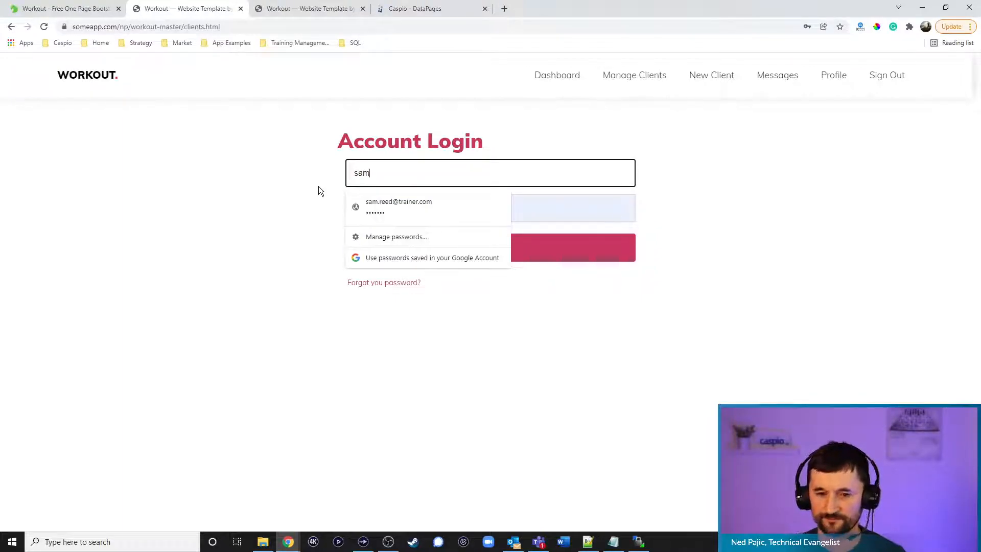
pyautogui.click(396, 203)
pyautogui.click(499, 249)
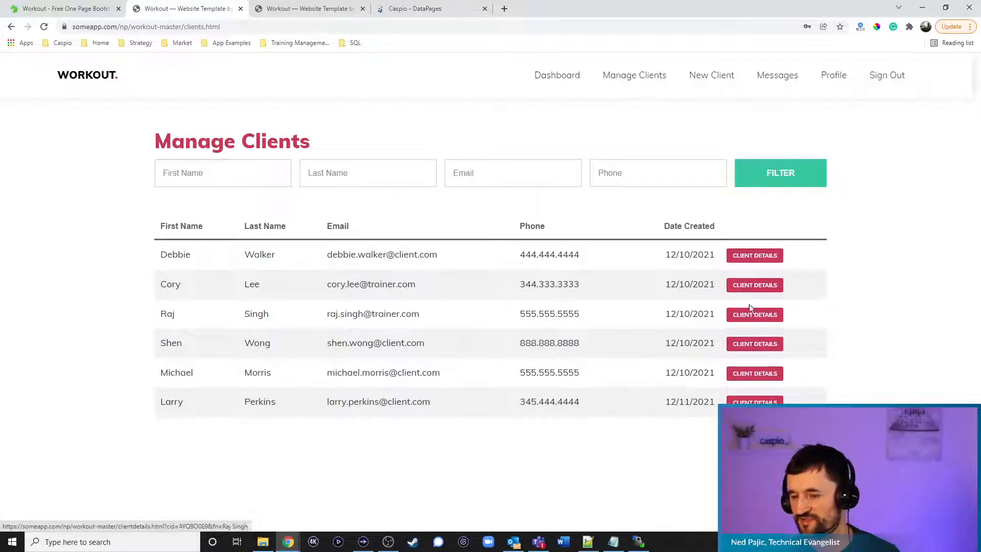
pyautogui.click(754, 255)
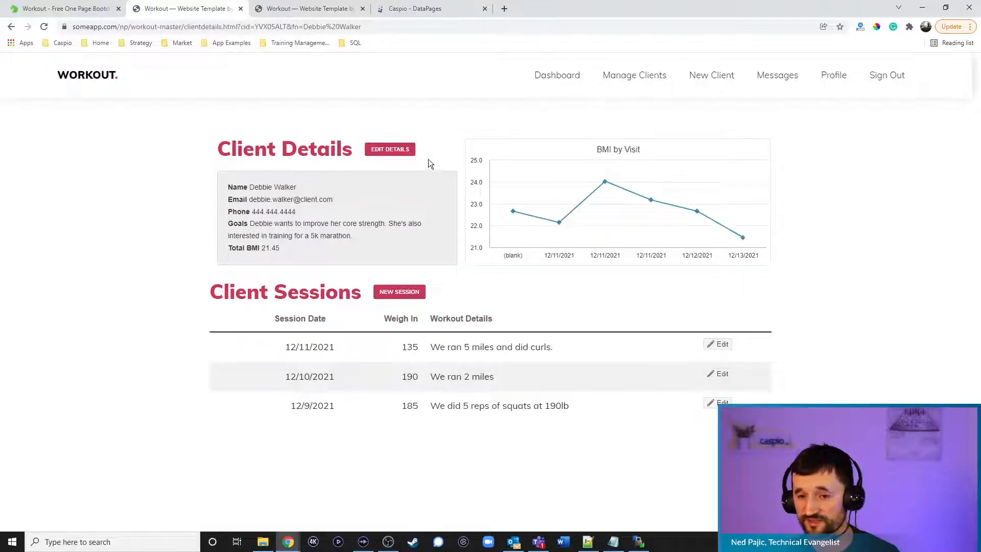
pyautogui.click(325, 10)
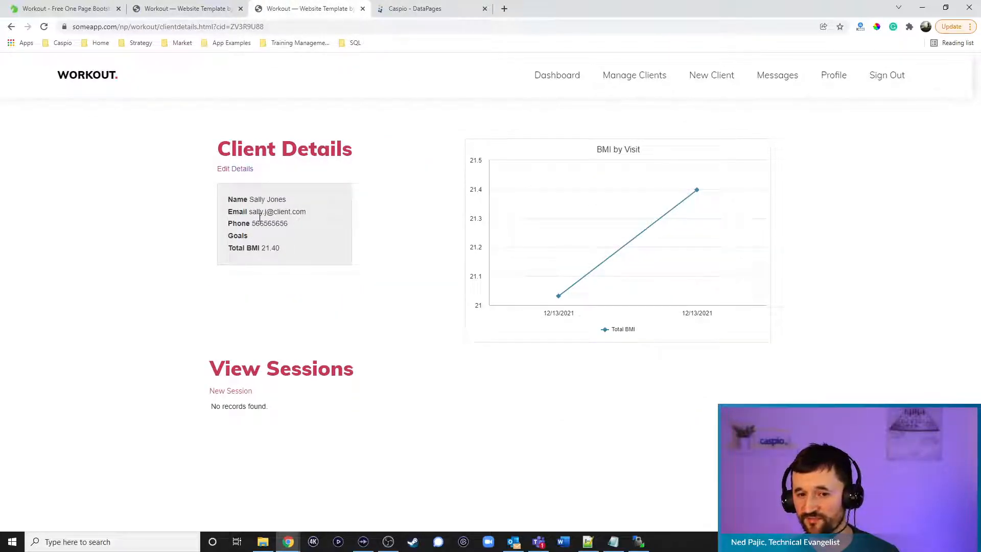
pyautogui.click(210, 11)
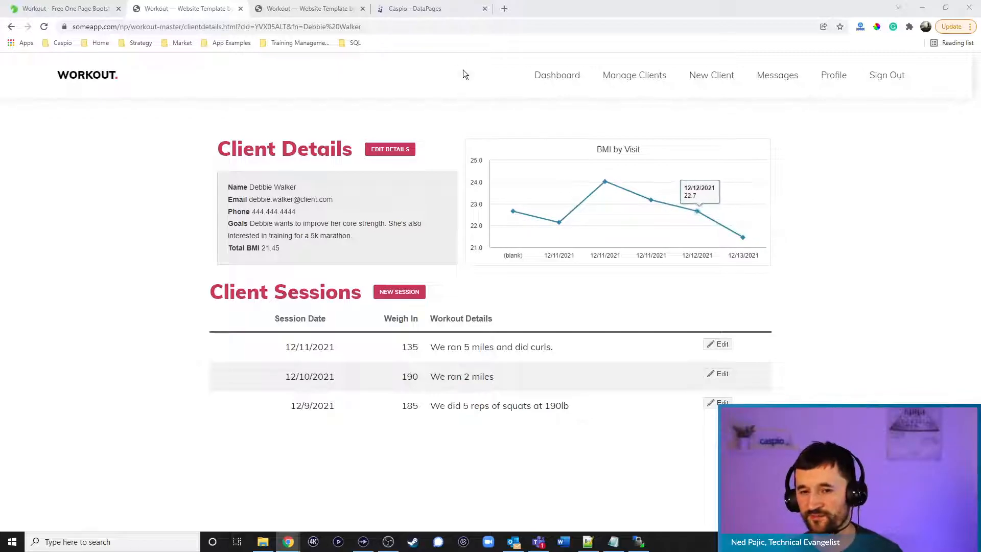
pyautogui.click(329, 16)
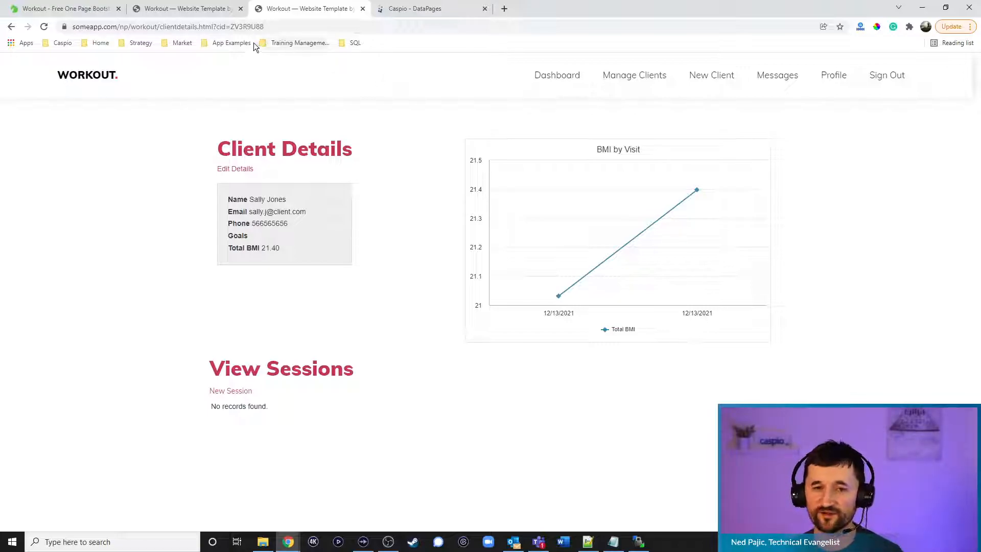
# From the home page, open Find a Trainer and run the search listing four trainers
pyautogui.click(117, 81)
pyautogui.click(485, 343)
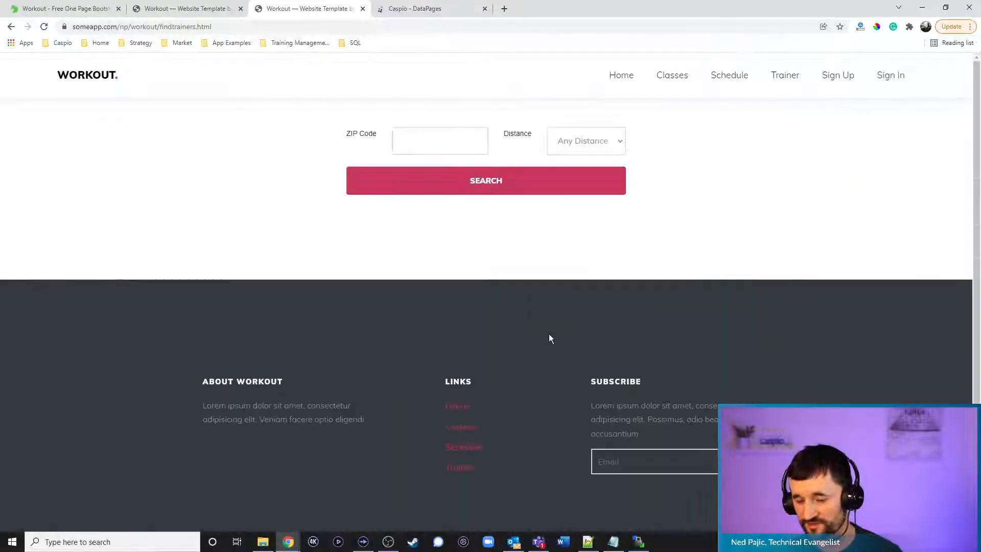
pyautogui.click(515, 189)
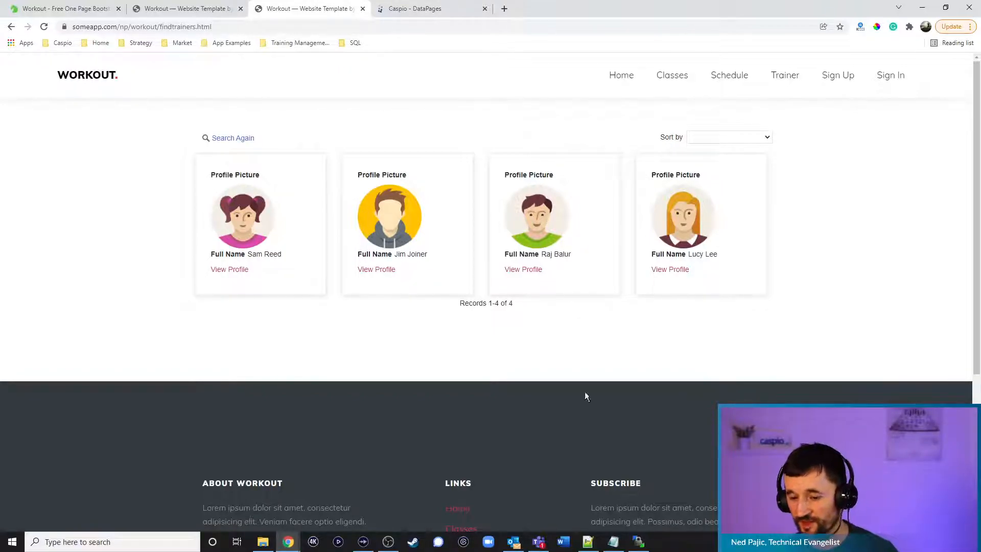
# Scroll back through the Fitness App notes in Notepad, then bring up clientdetails.html in Notepad++
pyautogui.click(614, 541)
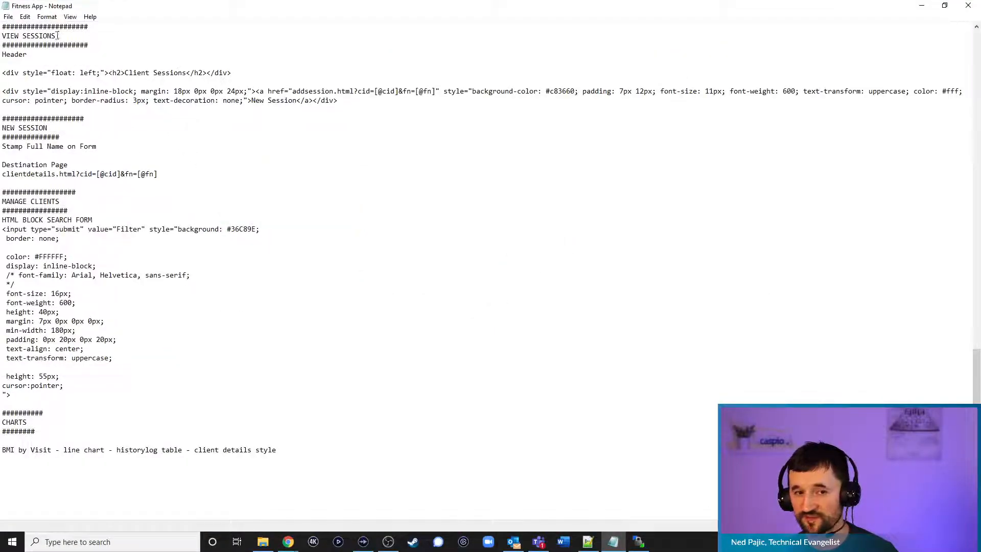
pyautogui.scroll(14, 185, 125)
pyautogui.scroll(13, 185, 125)
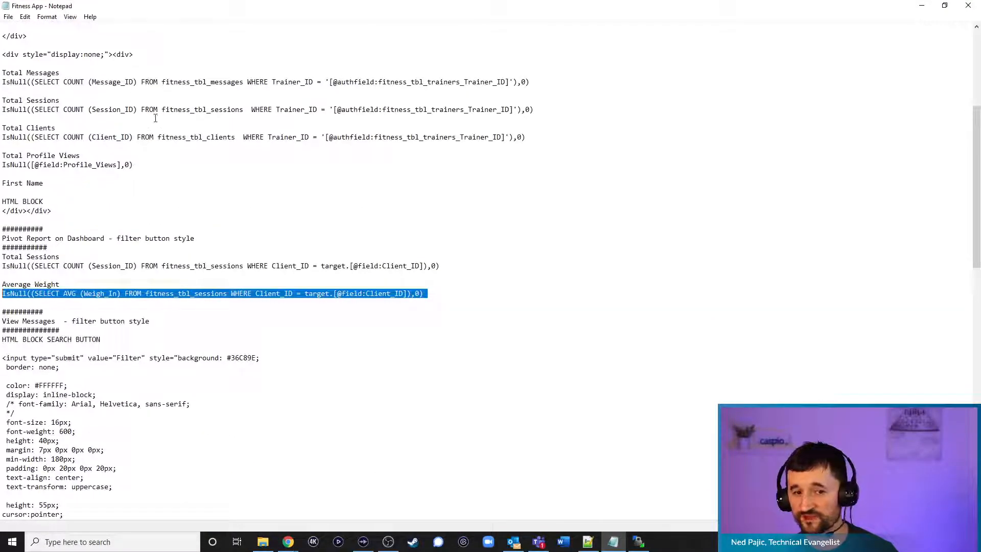
pyautogui.scroll(8, 169, 134)
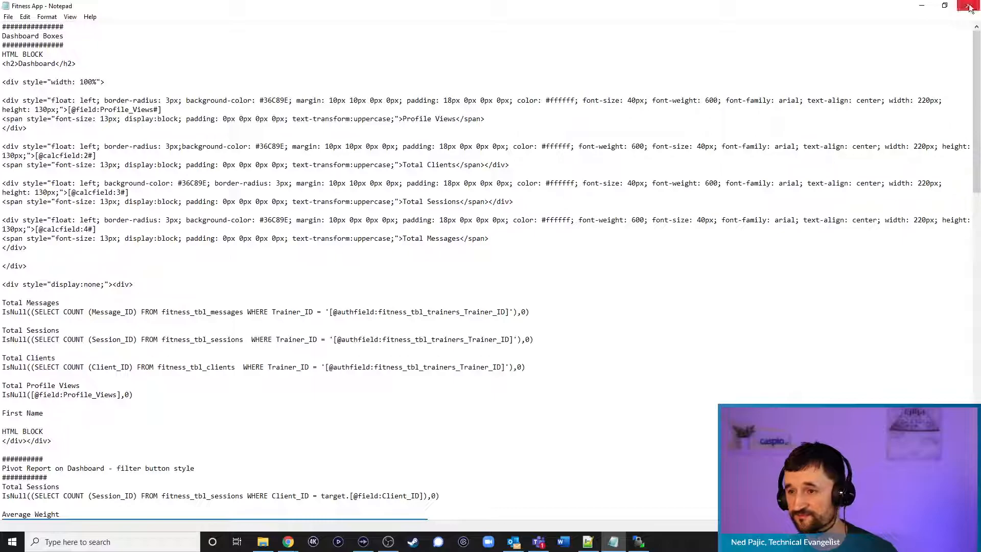
pyautogui.click(922, 6)
pyautogui.click(588, 542)
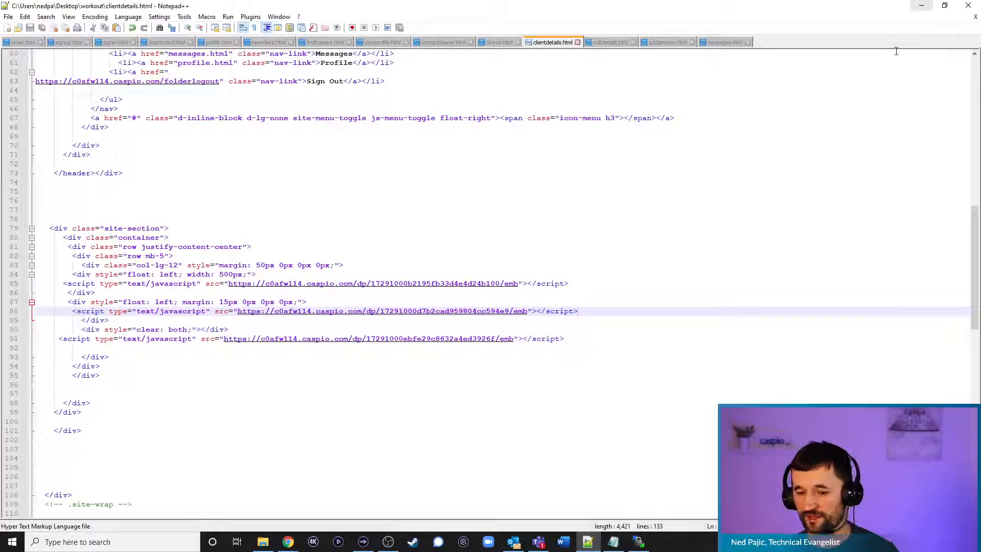
# Glance at the WinSCP file list, then return to the clientdetails.html code near line 77
pyautogui.click(639, 541)
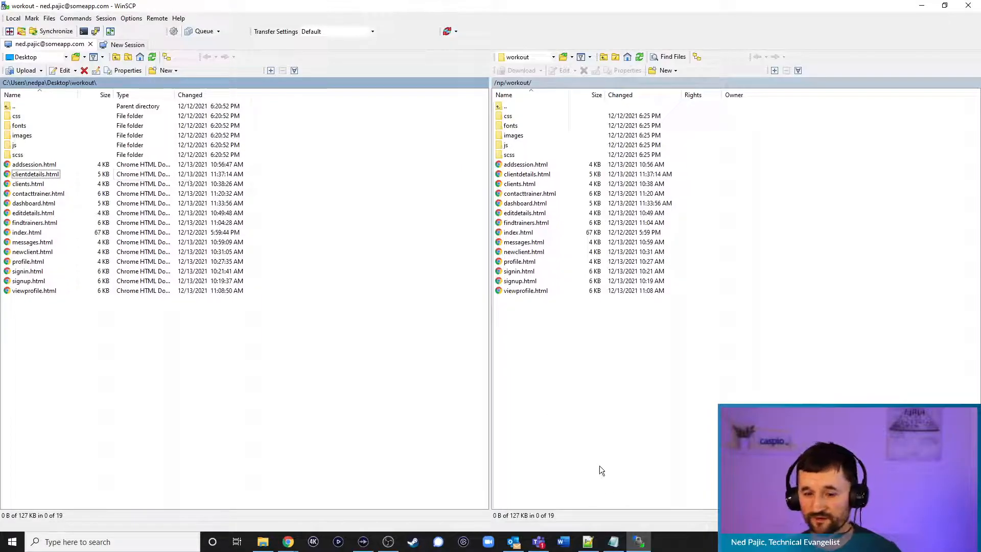
pyautogui.click(588, 542)
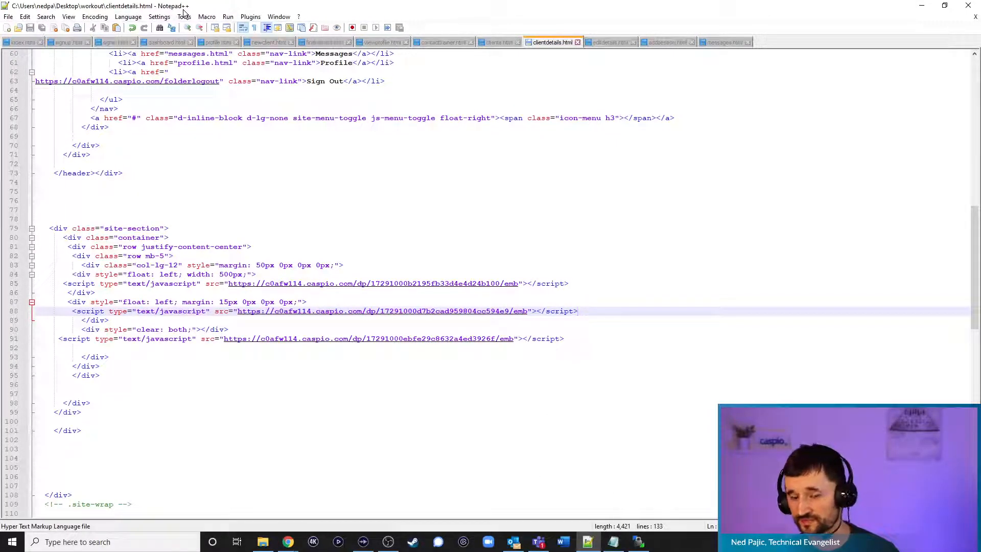
pyautogui.click(325, 209)
pyautogui.scroll(6, 326, 212)
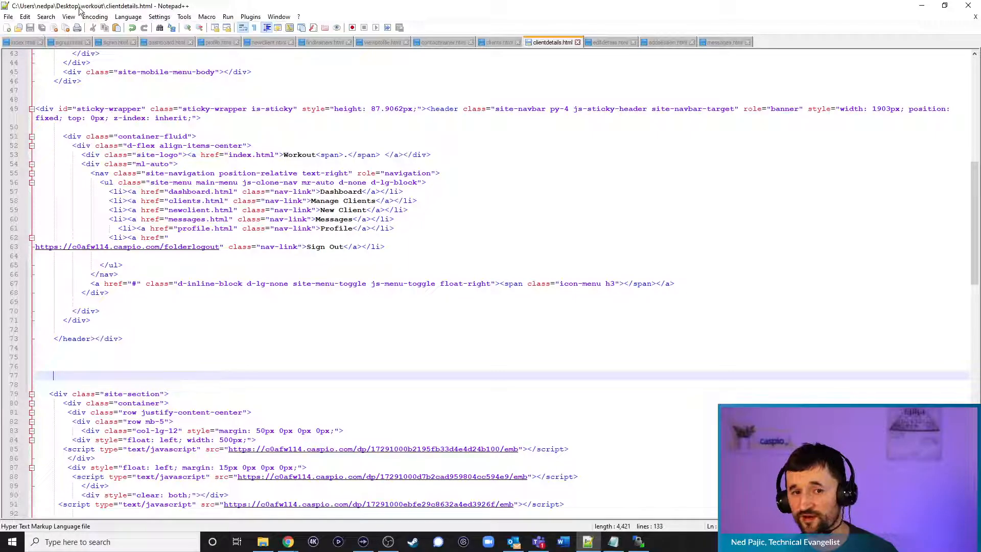
# Minimize Notepad++ and WinSCP to bring back the Find Trainers results in Chrome
pyautogui.click(919, 7)
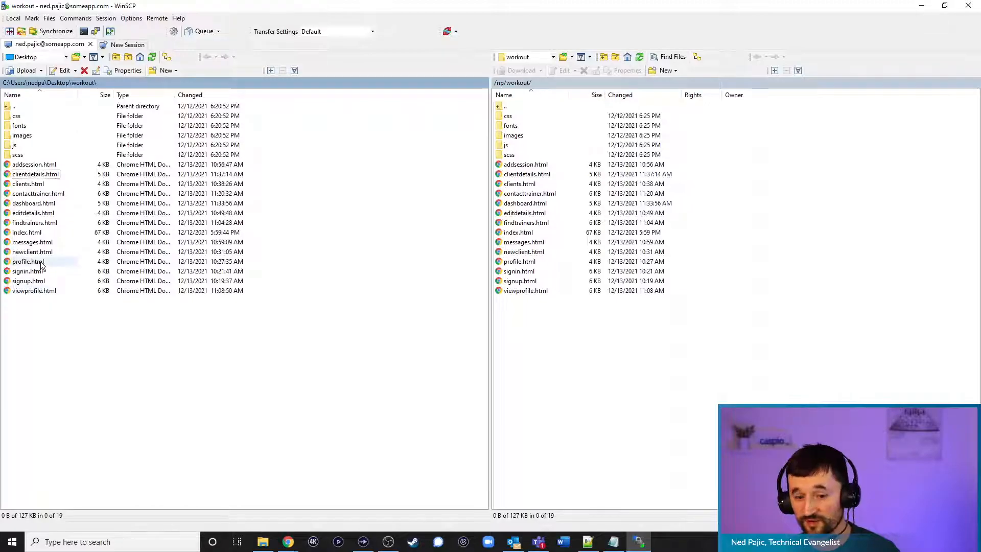
pyautogui.click(588, 541)
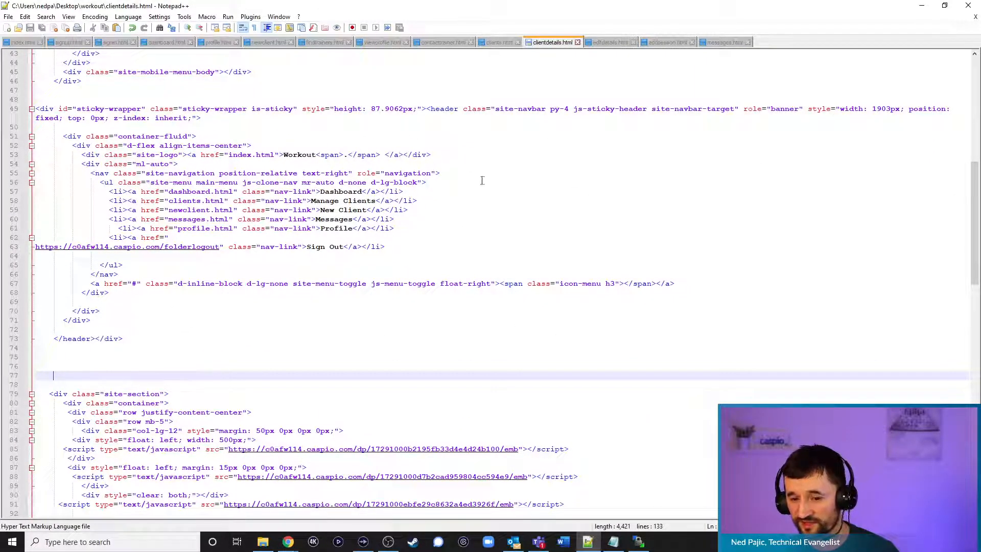
pyautogui.click(922, 7)
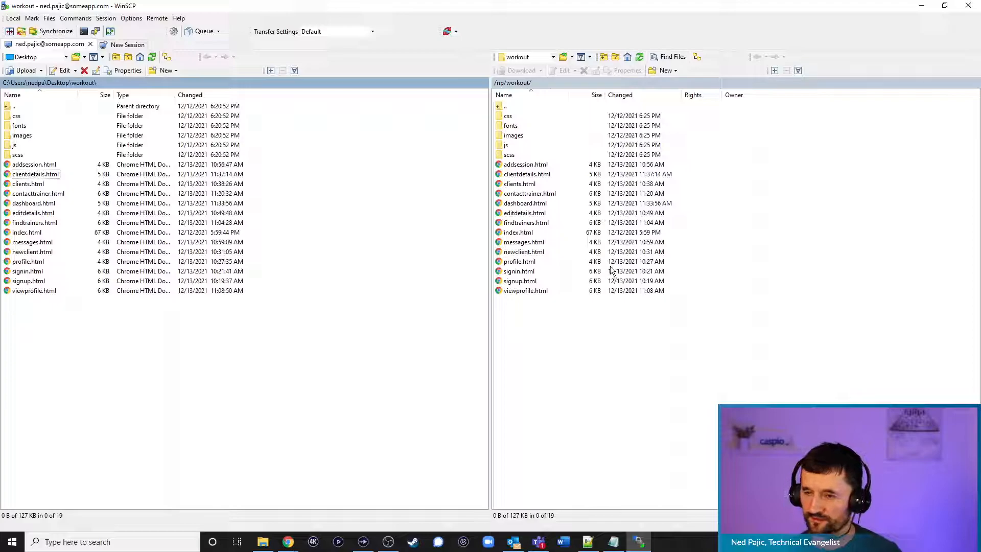
pyautogui.click(922, 6)
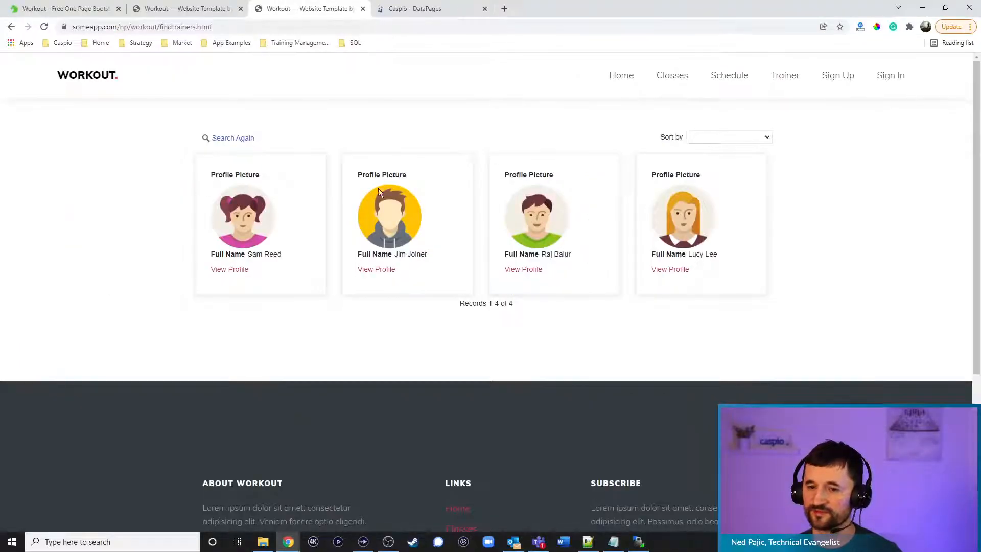
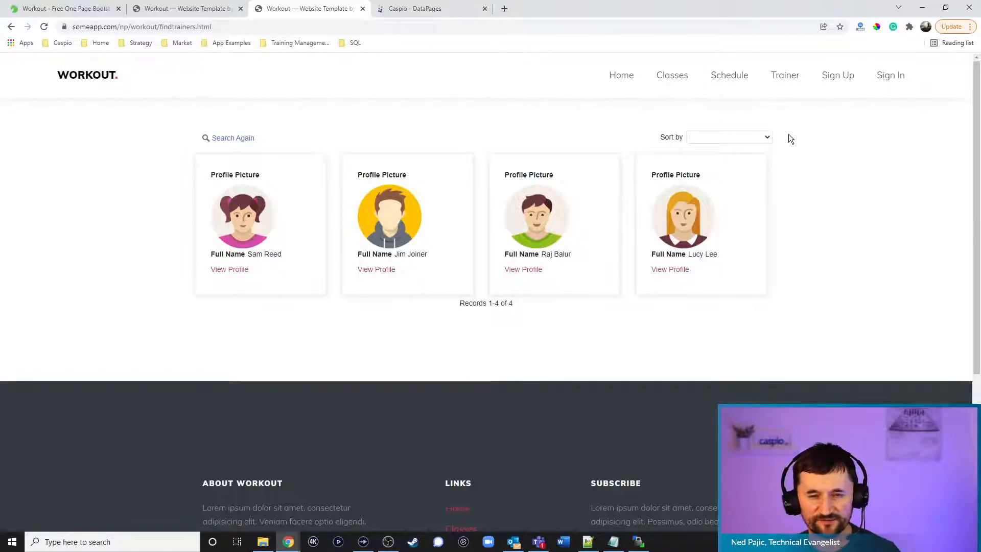
# Check which login field feeds Add New Session's Full_Name, then cancel the wizard without changes
pyautogui.click(414, 9)
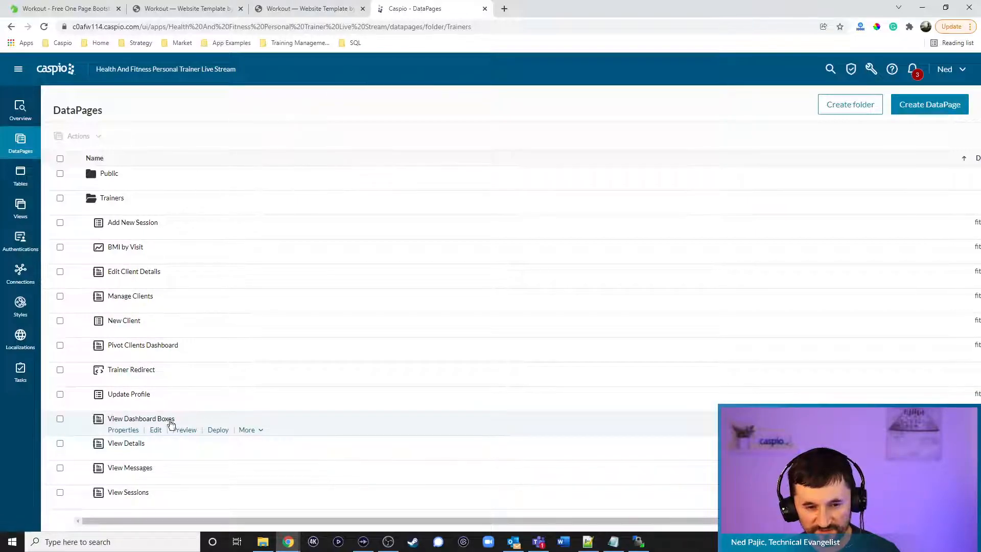
pyautogui.click(159, 236)
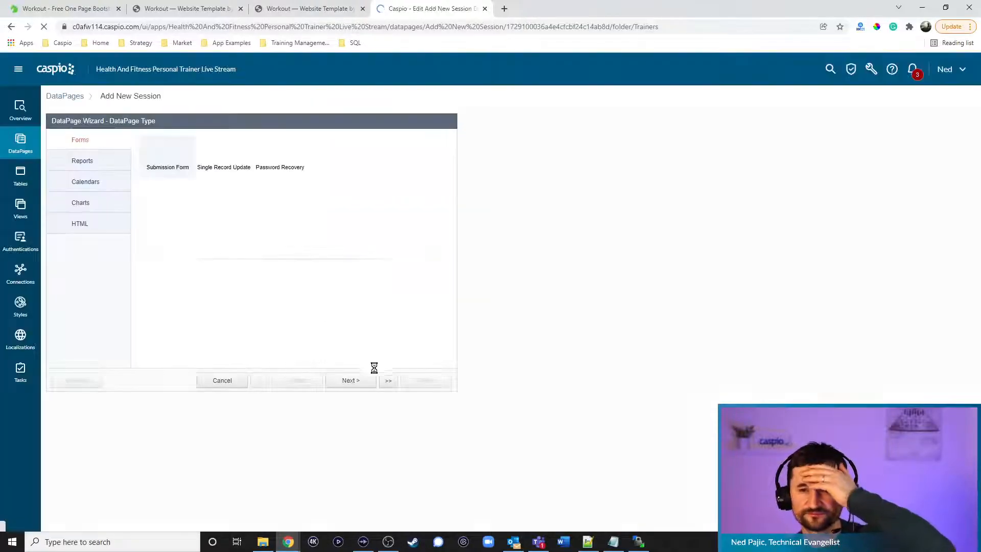
pyautogui.click(350, 381)
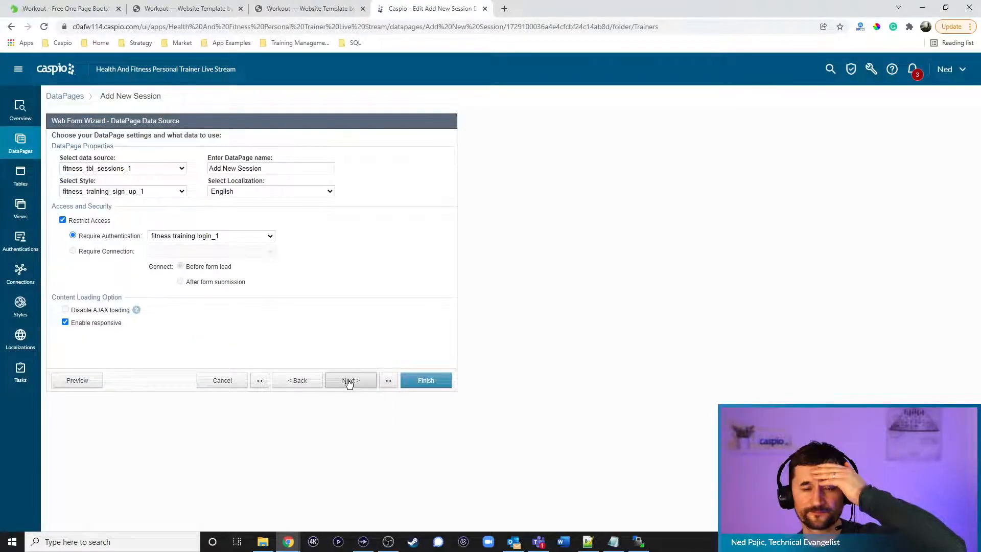
pyautogui.click(349, 381)
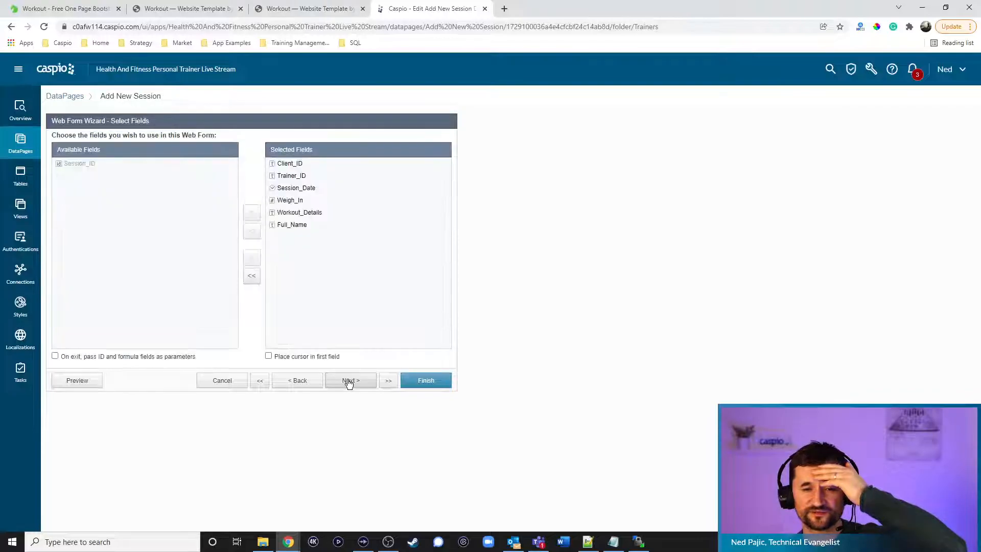
pyautogui.click(347, 381)
pyautogui.click(111, 267)
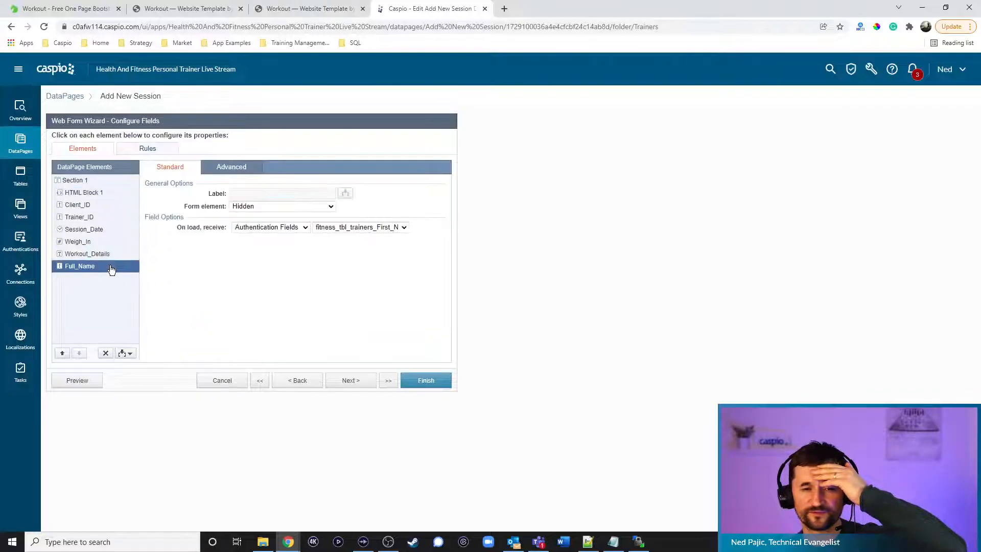
pyautogui.click(331, 230)
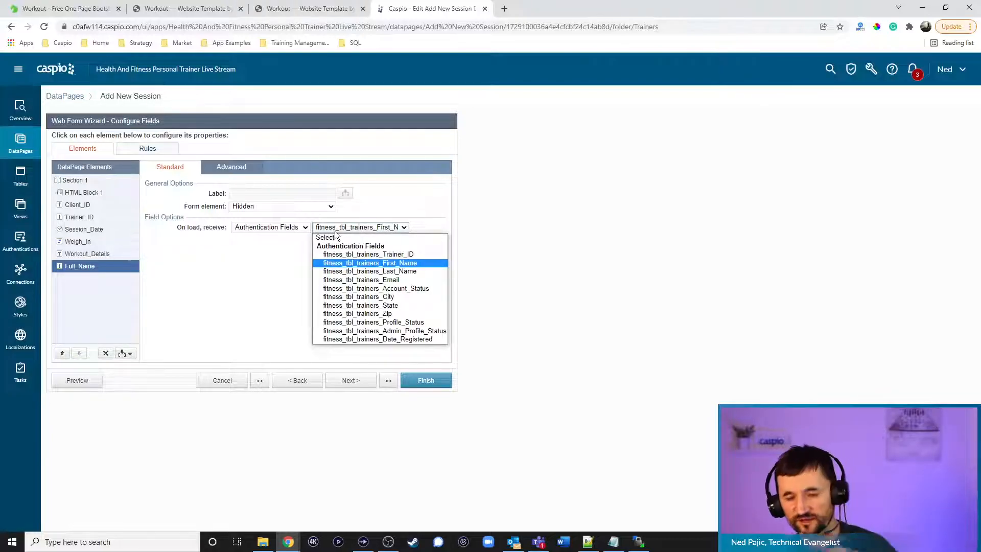
pyautogui.click(587, 265)
pyautogui.click(222, 380)
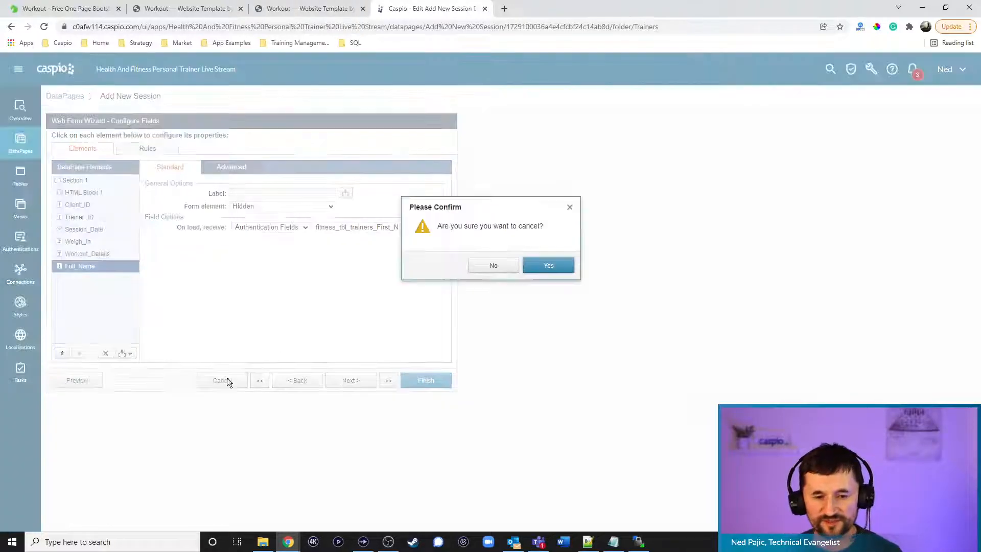
pyautogui.click(548, 265)
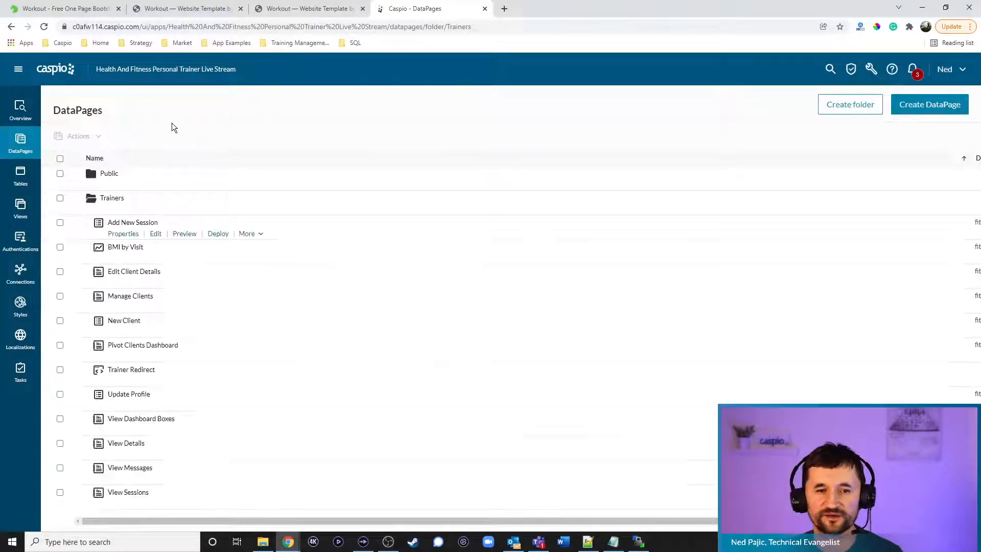
# Open the Trainers DataPages of the Health And Fitness Personal Trainer app
pyautogui.click(60, 70)
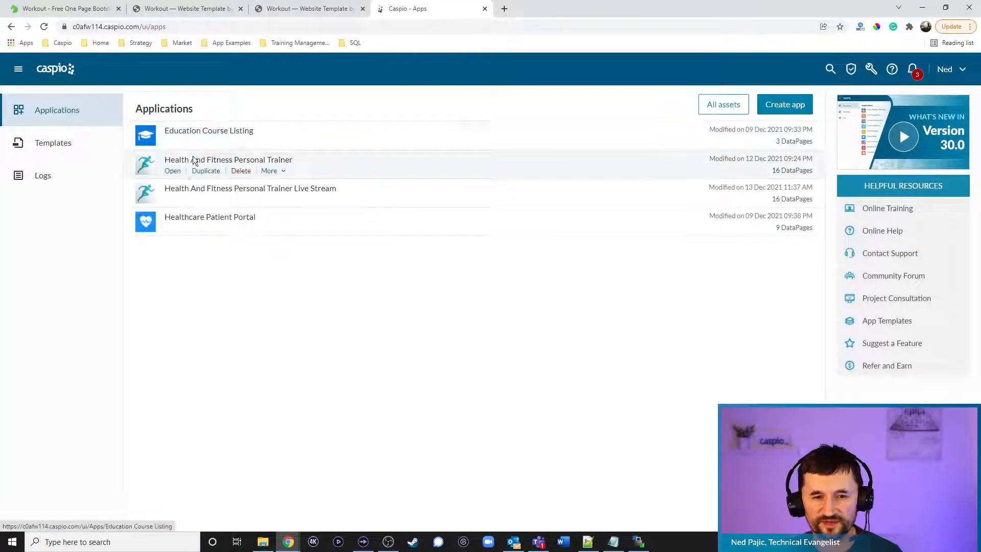
pyautogui.click(173, 173)
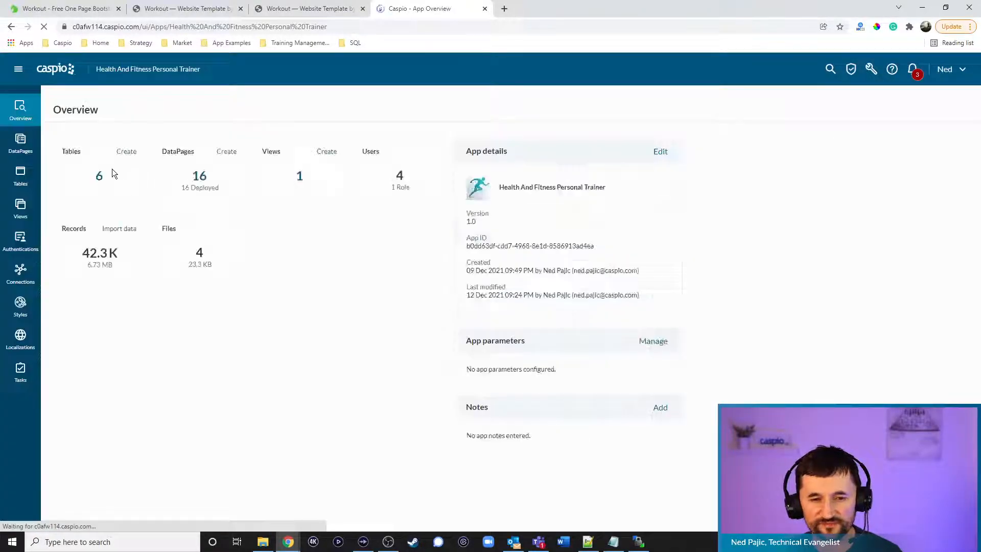
pyautogui.click(21, 143)
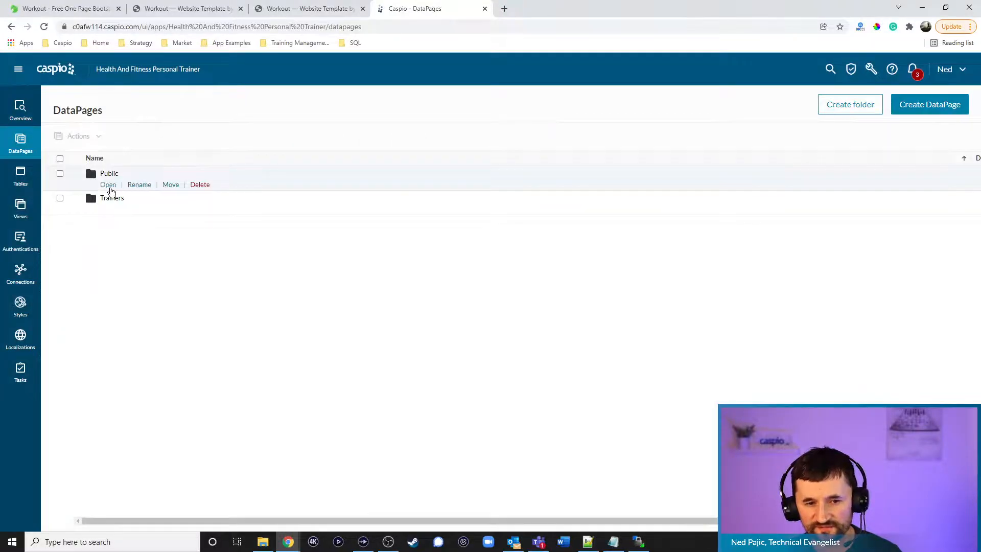
pyautogui.click(109, 209)
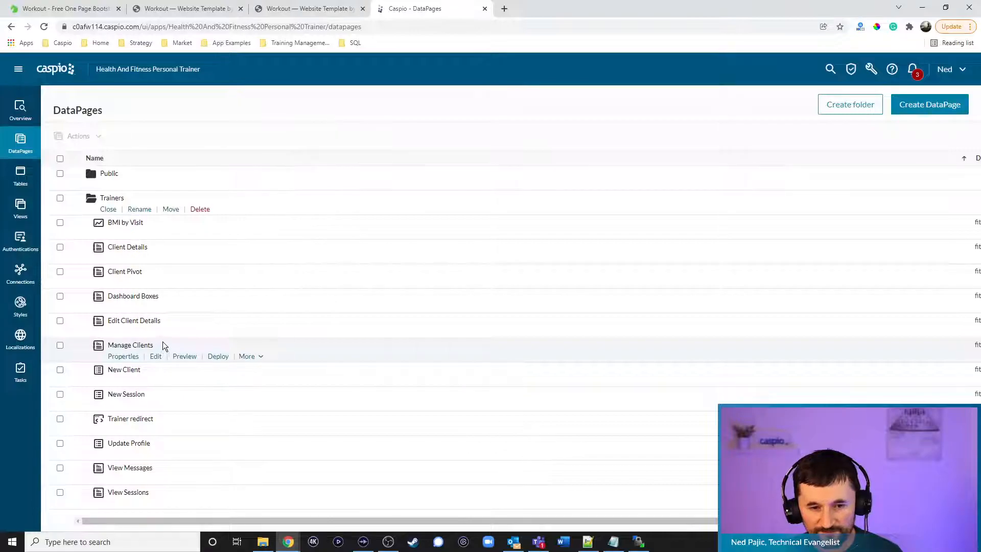
# Inspect New Session's Full_Name field settings, then discard the wizard and return to Applications
pyautogui.click(159, 406)
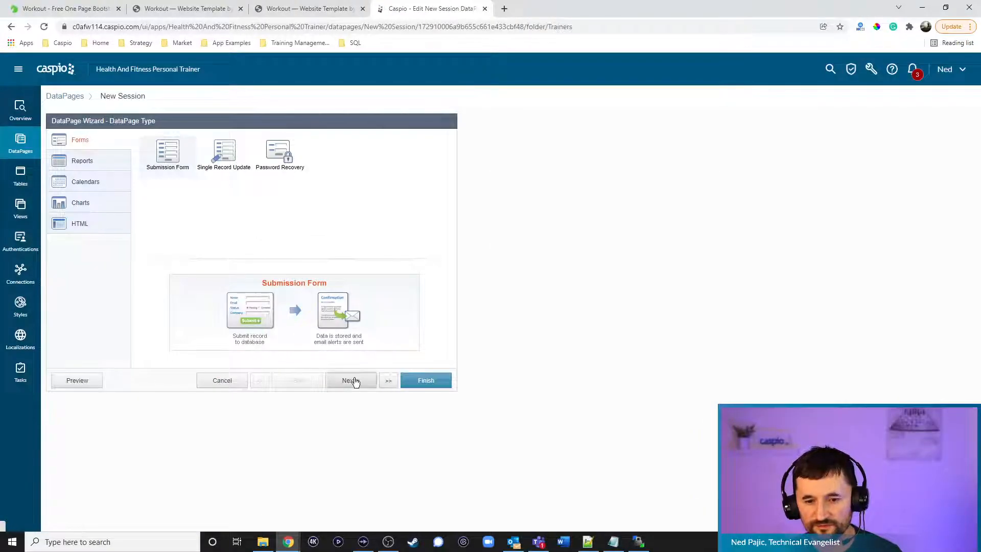
pyautogui.click(350, 380)
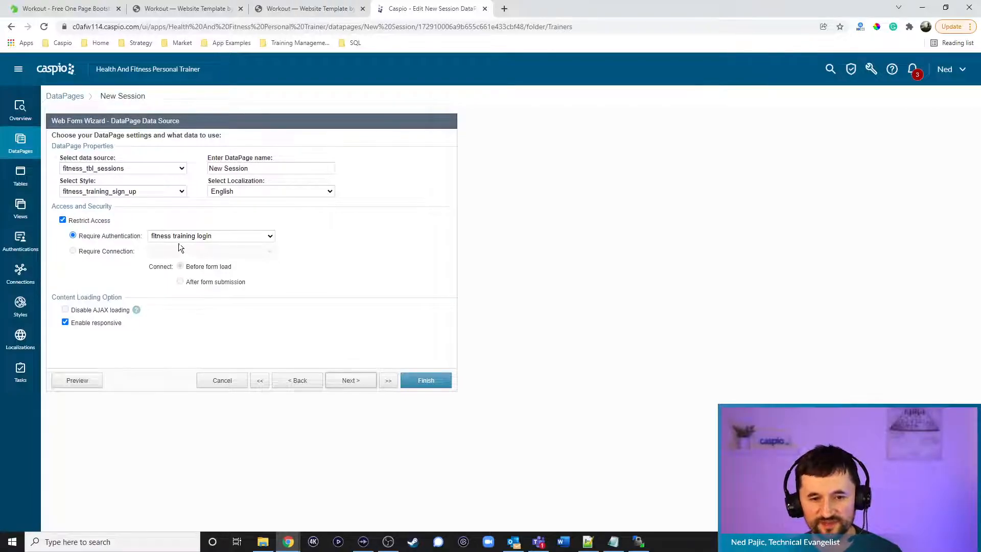
pyautogui.click(354, 383)
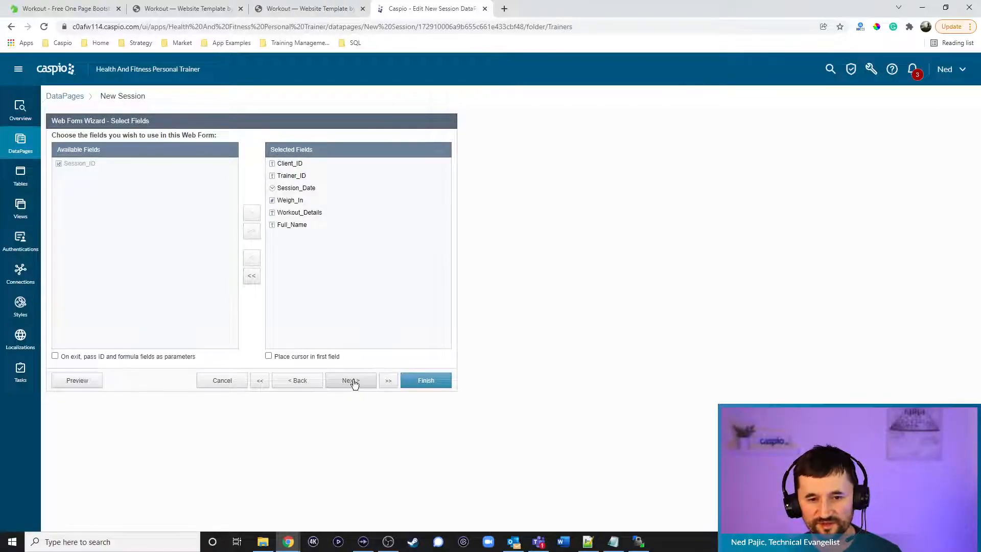
pyautogui.click(351, 381)
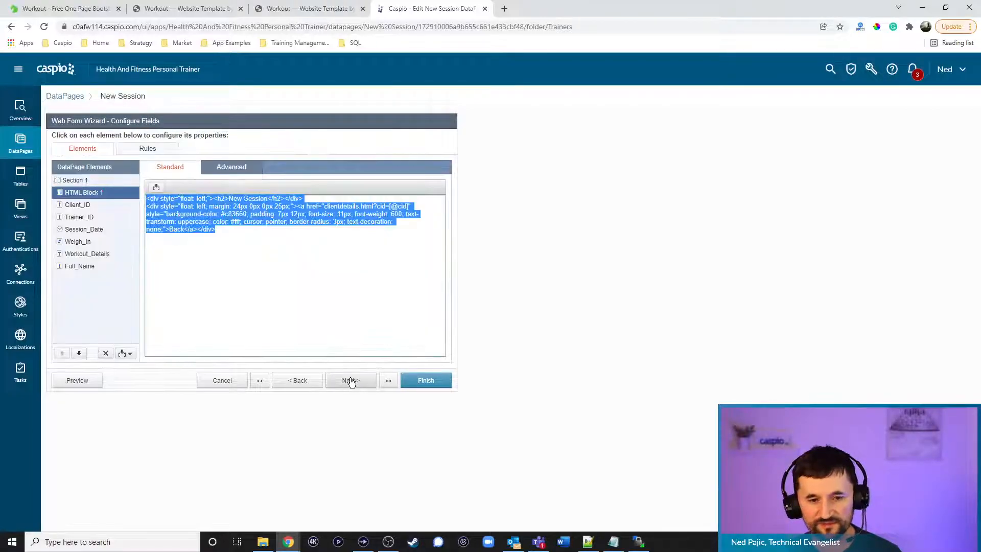
pyautogui.click(109, 266)
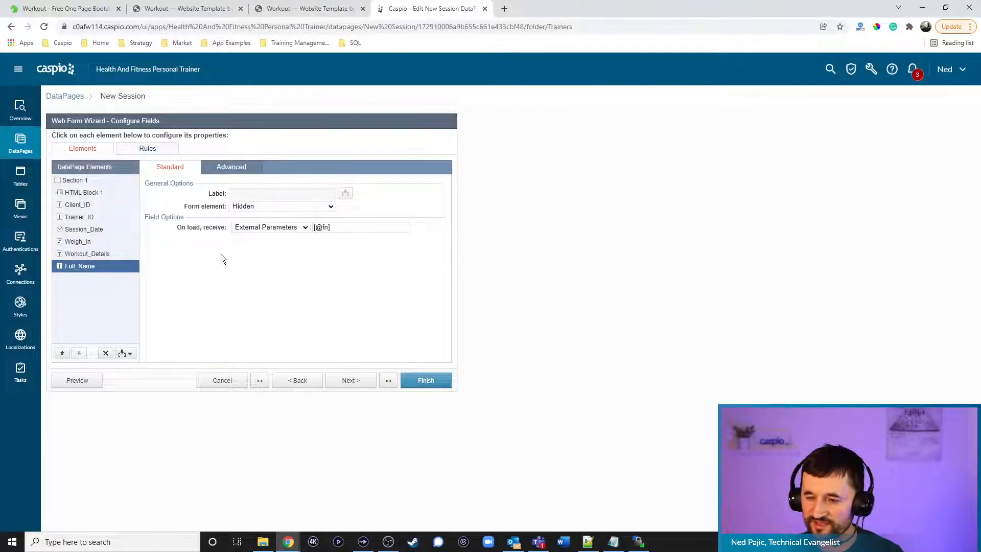
pyautogui.click(228, 382)
pyautogui.click(539, 265)
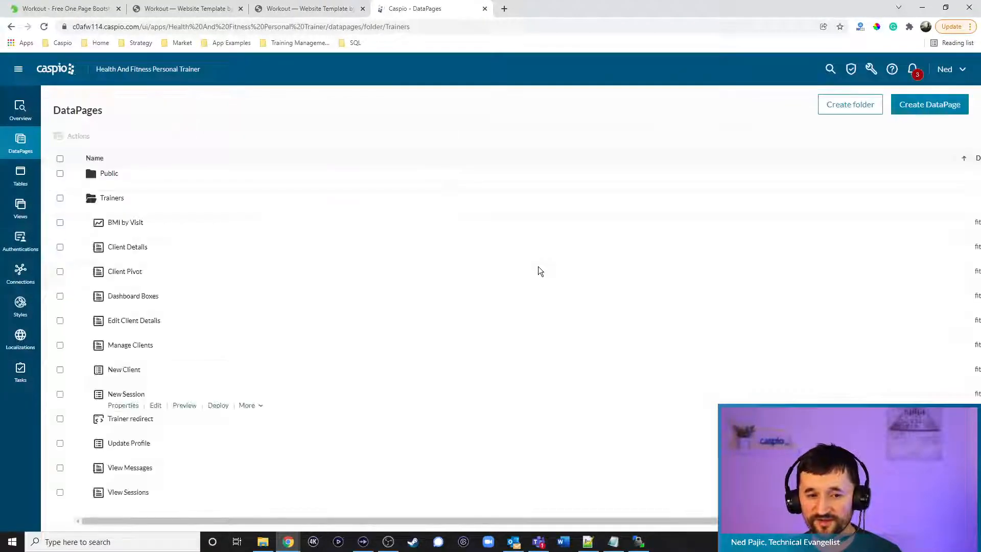
pyautogui.click(59, 75)
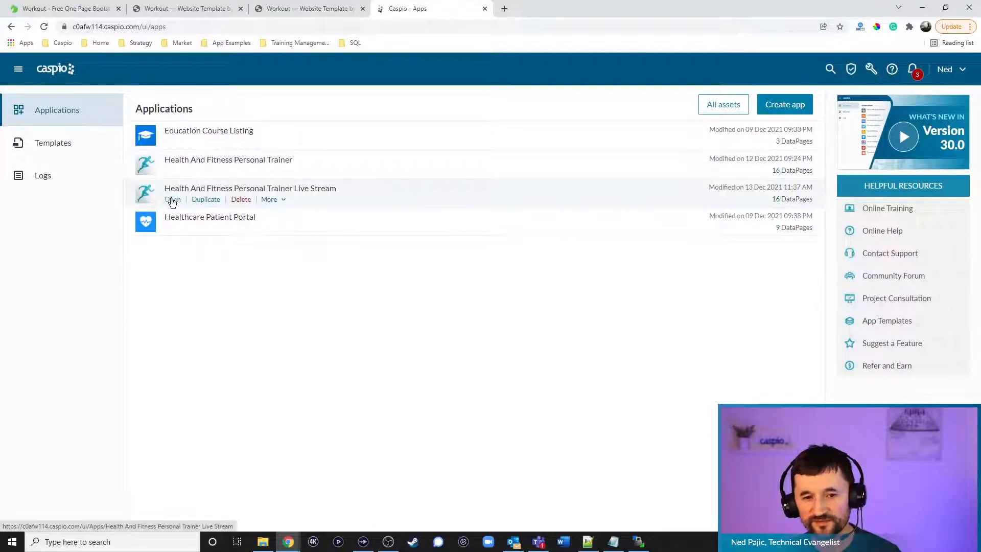
# Open the Trainers DataPages folder of the Live Stream app
pyautogui.click(175, 203)
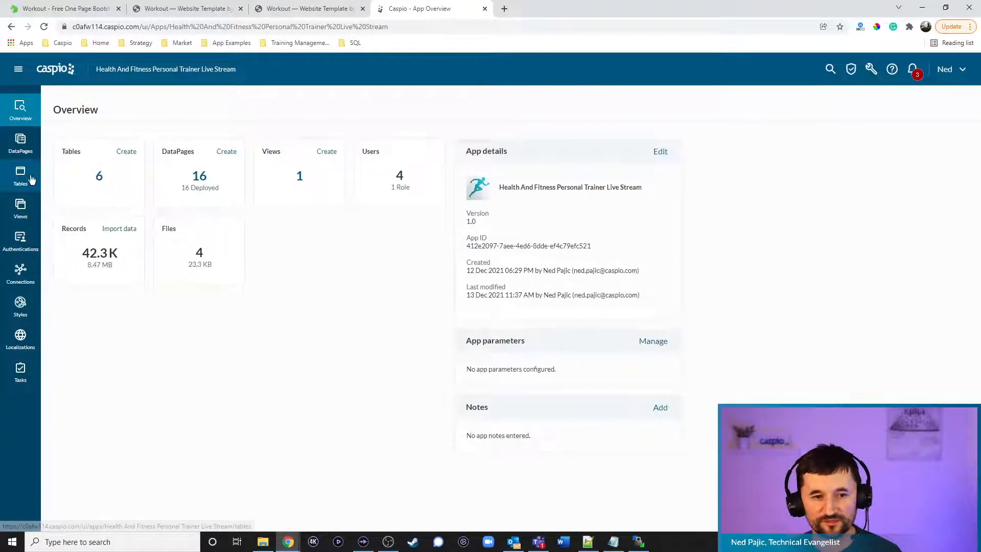
pyautogui.click(17, 149)
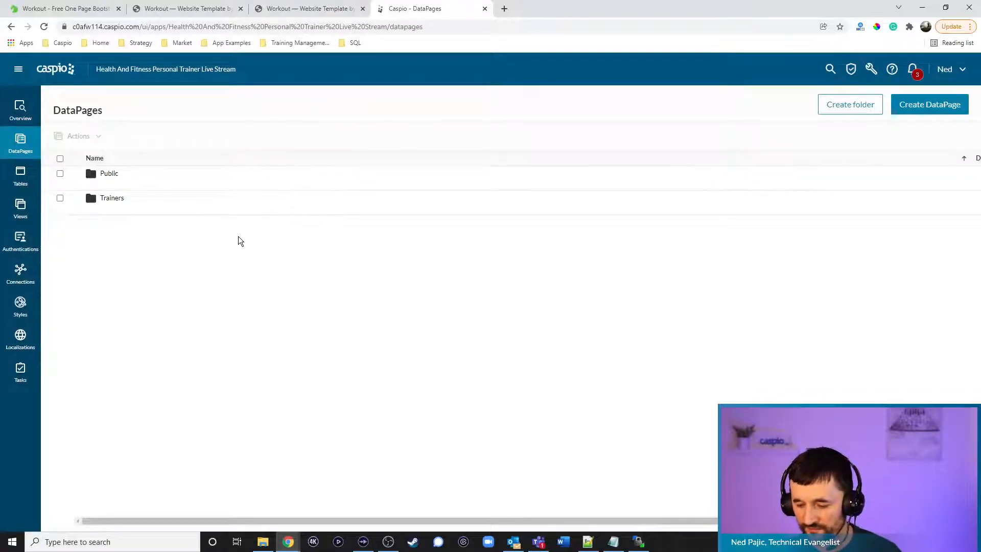
pyautogui.click(108, 209)
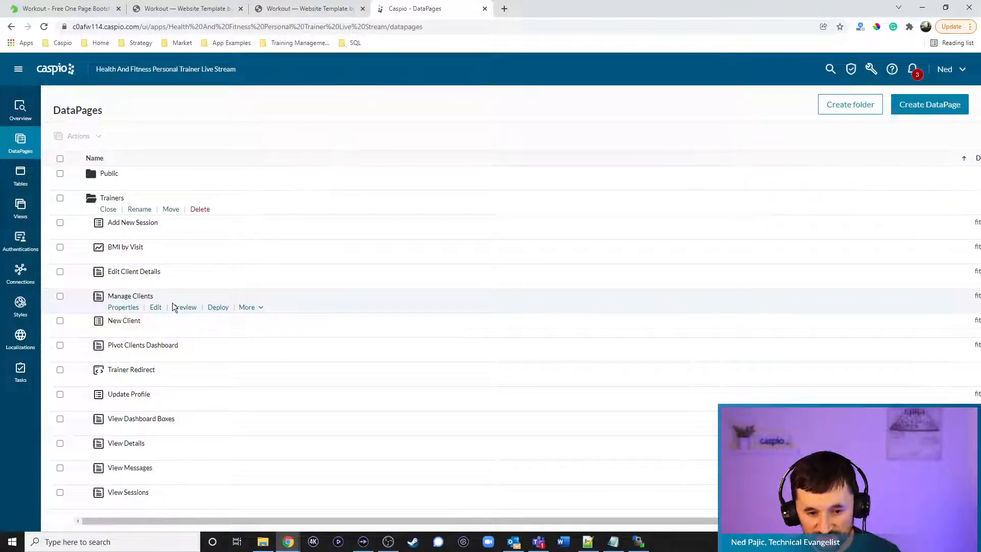
# Edit View Sessions and advance to its results page field configuration
pyautogui.click(159, 504)
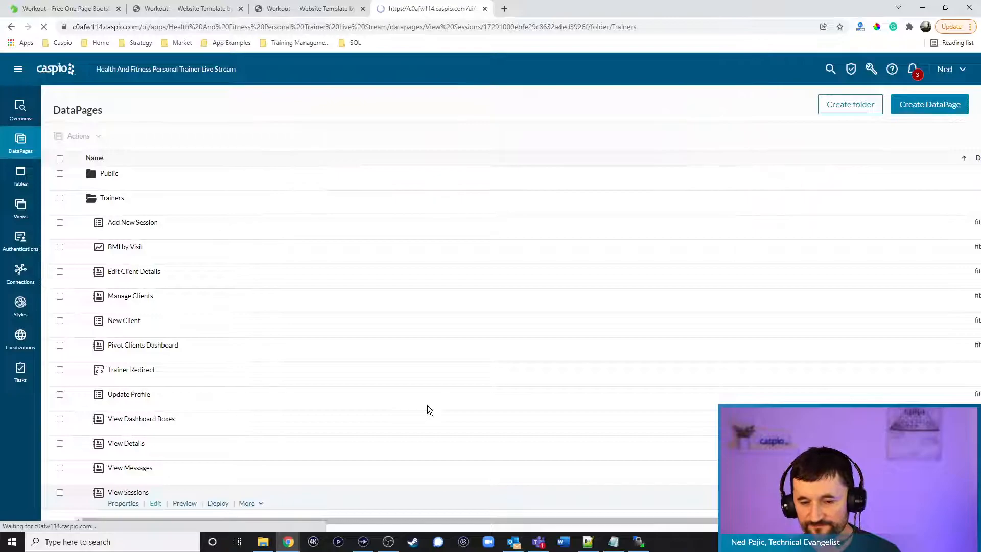
pyautogui.click(354, 382)
pyautogui.click(351, 382)
pyautogui.click(351, 381)
pyautogui.click(351, 382)
pyautogui.click(351, 381)
pyautogui.click(351, 381)
pyautogui.click(351, 381)
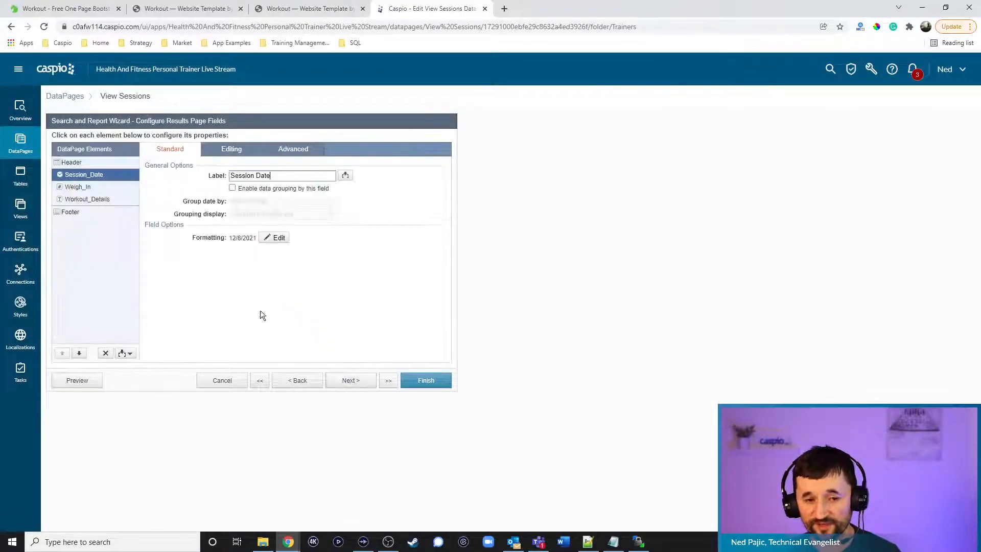
pyautogui.click(71, 162)
pyautogui.click(325, 183)
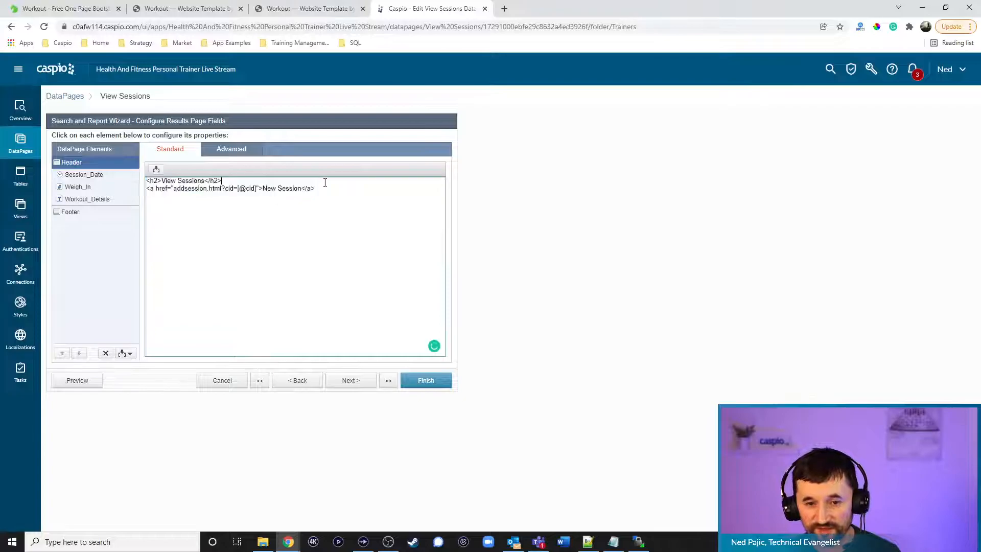
pyautogui.click(257, 189)
pyautogui.write('&fn=')
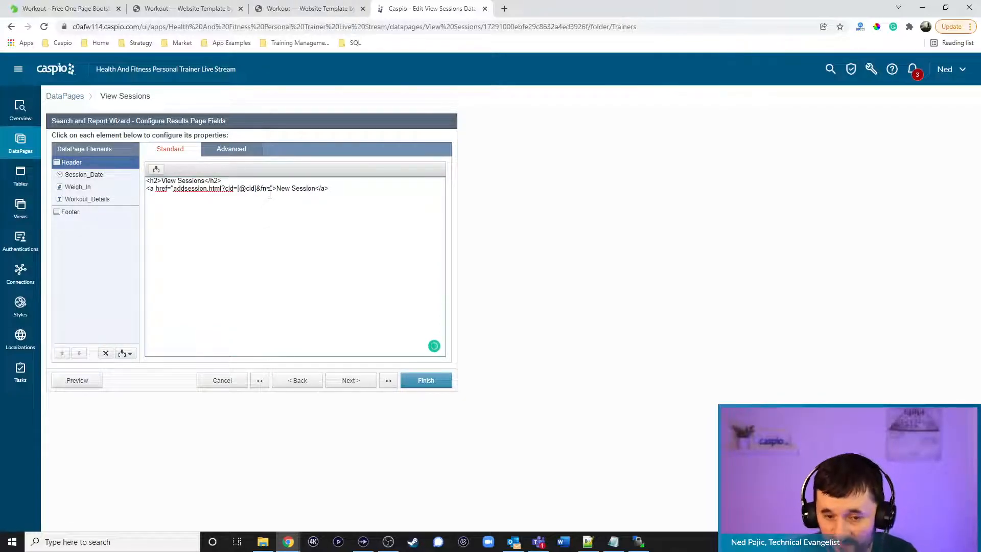
pyautogui.click(157, 169)
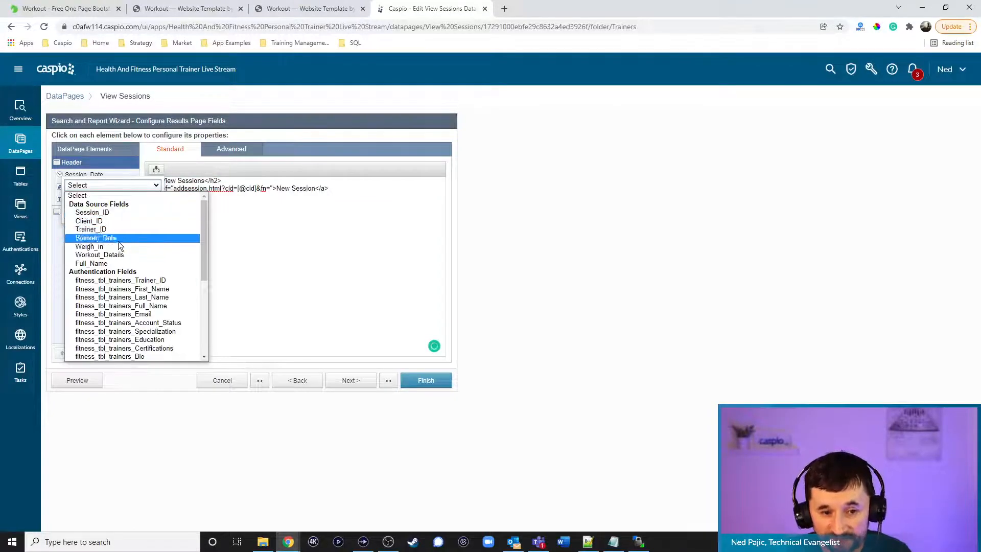
pyautogui.click(91, 263)
pyautogui.click(109, 215)
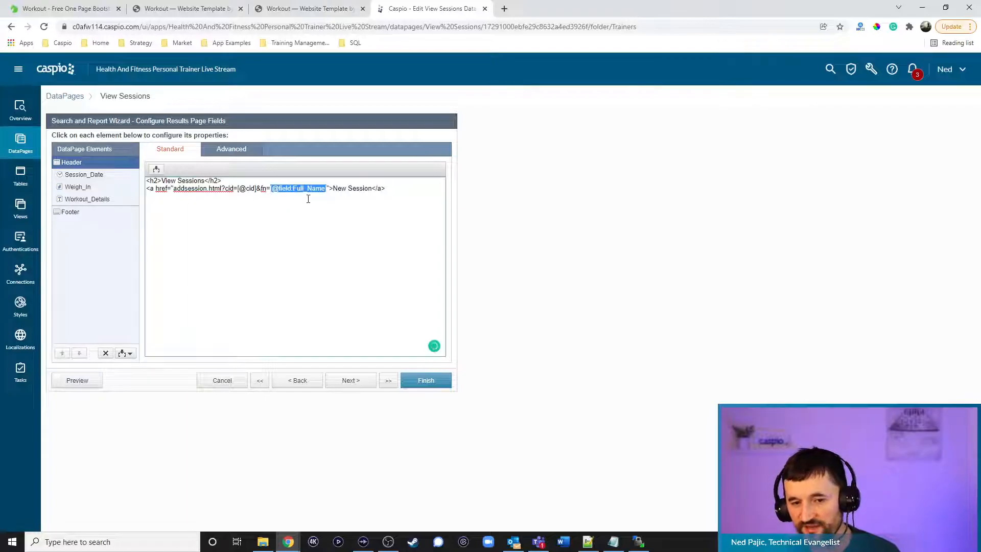
pyautogui.click(426, 381)
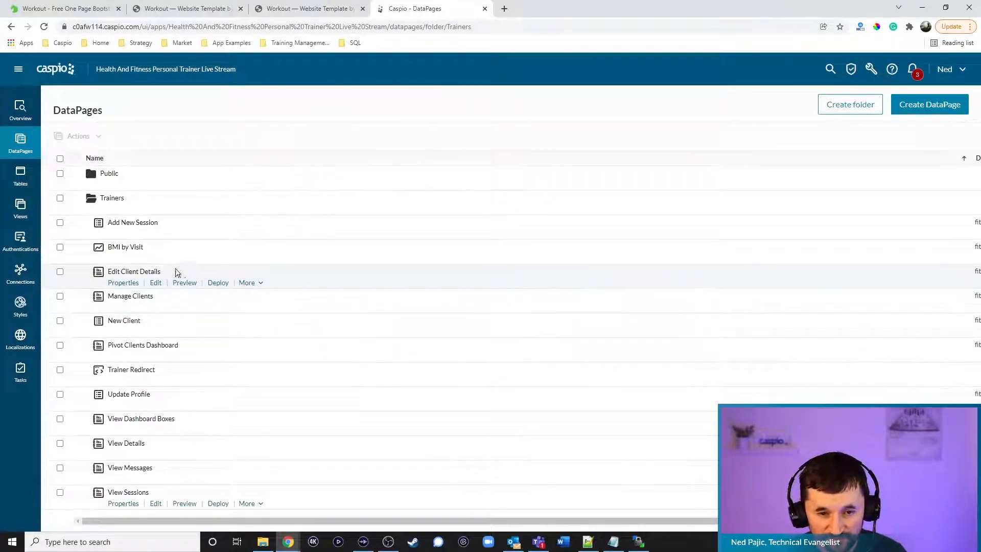
pyautogui.click(156, 234)
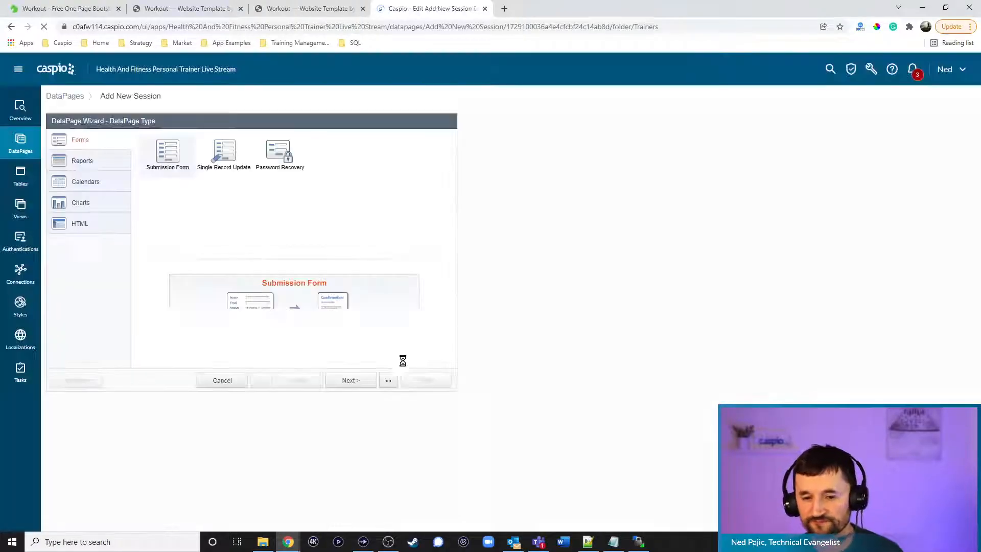
pyautogui.click(351, 381)
pyautogui.click(351, 381)
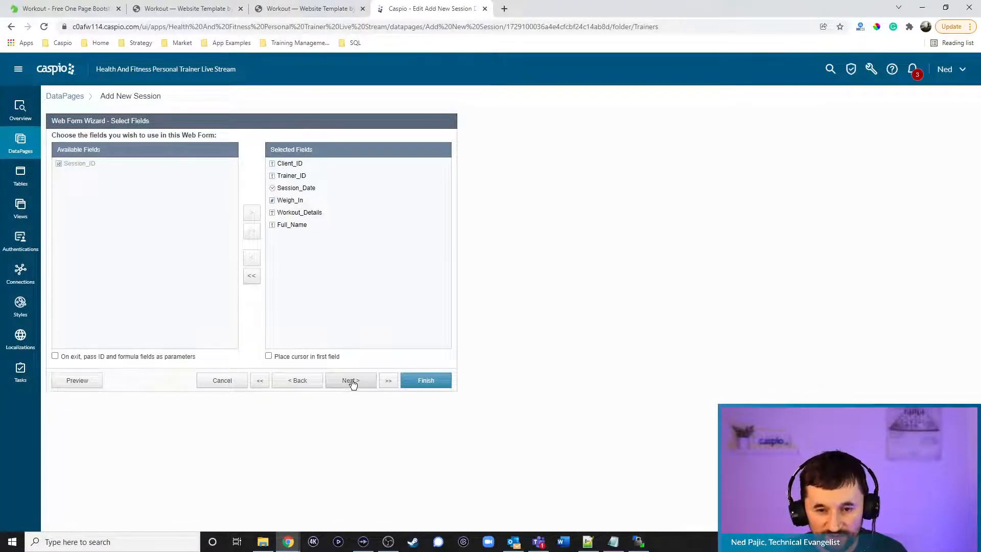
pyautogui.click(352, 382)
pyautogui.click(91, 267)
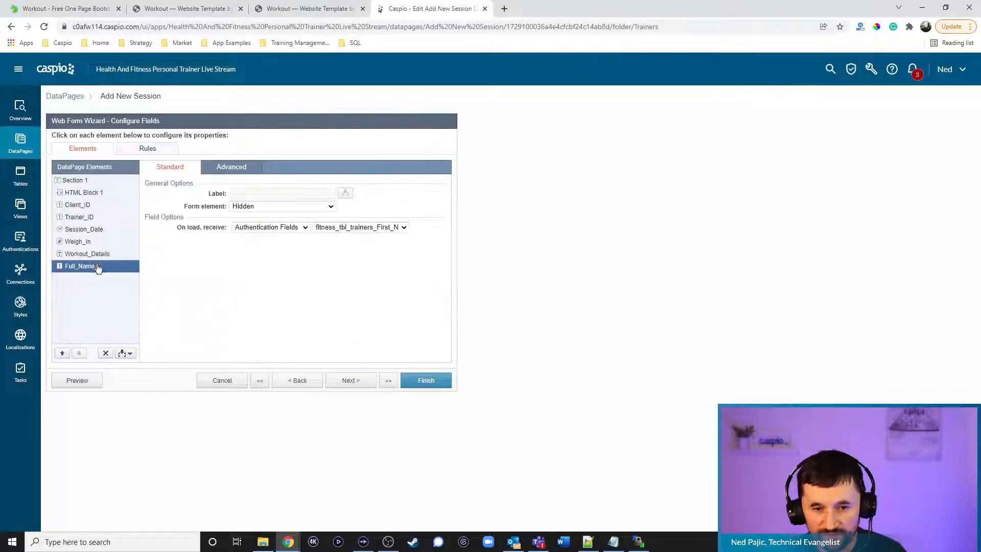
pyautogui.click(291, 229)
pyautogui.click(254, 254)
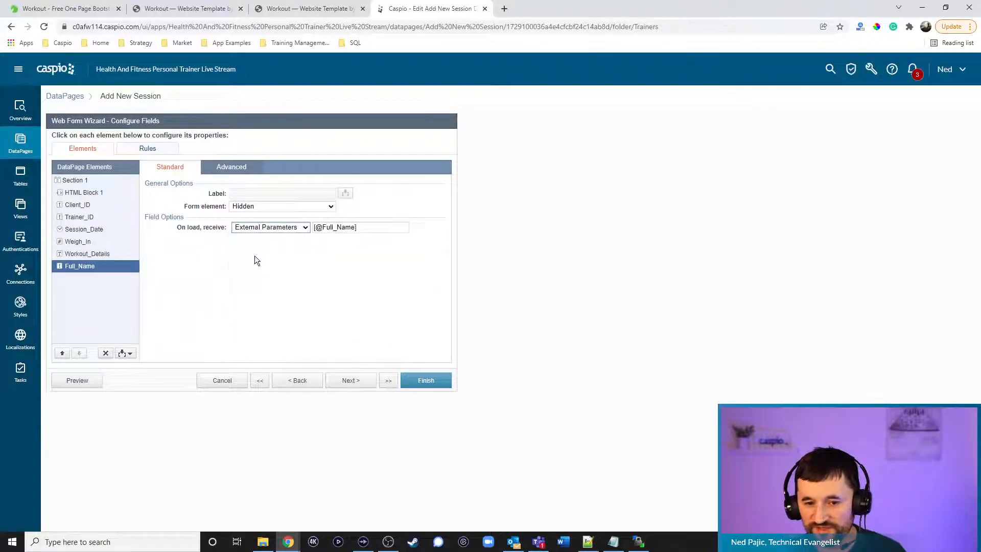
pyautogui.moveTo(323, 227); pyautogui.dragTo(355, 227)
pyautogui.write('fn')
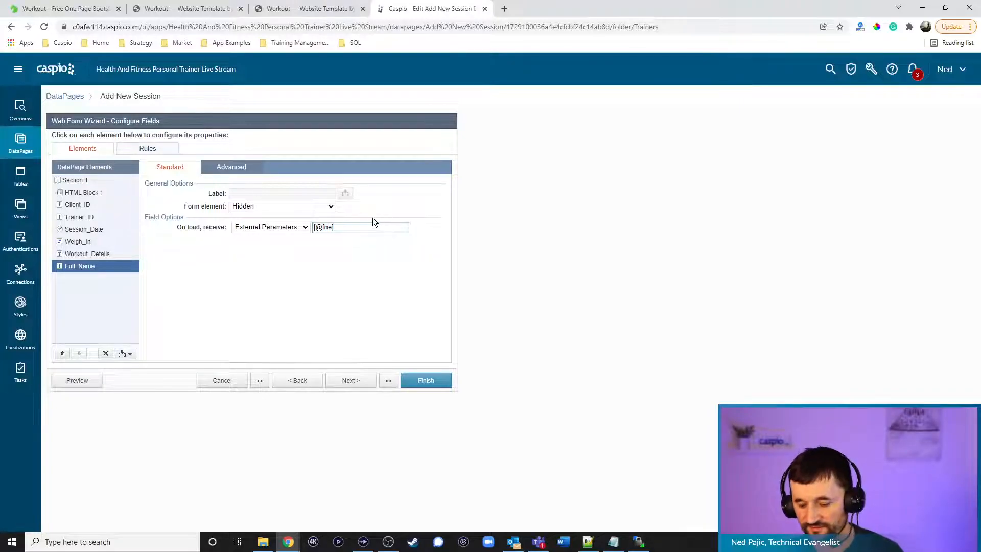
pyautogui.click(436, 382)
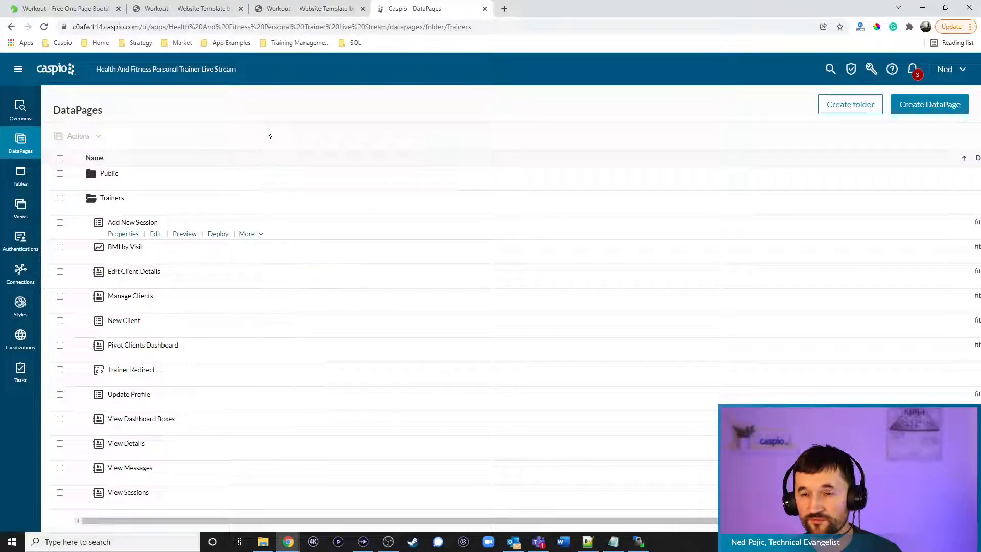
# Start a new chart DataPage using fitness_tbl_sessions_1 as the data source
pyautogui.moveTo(230, 187)
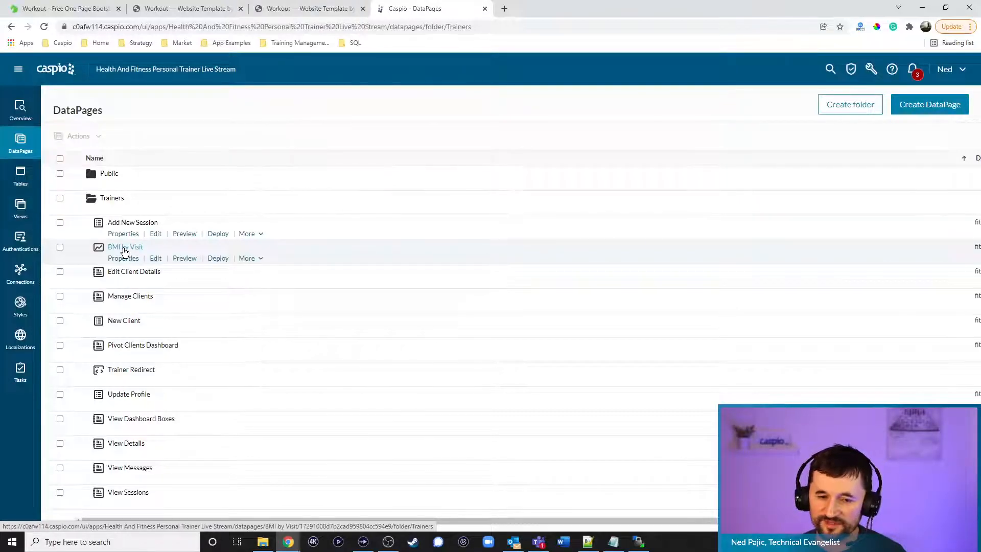
pyautogui.click(929, 106)
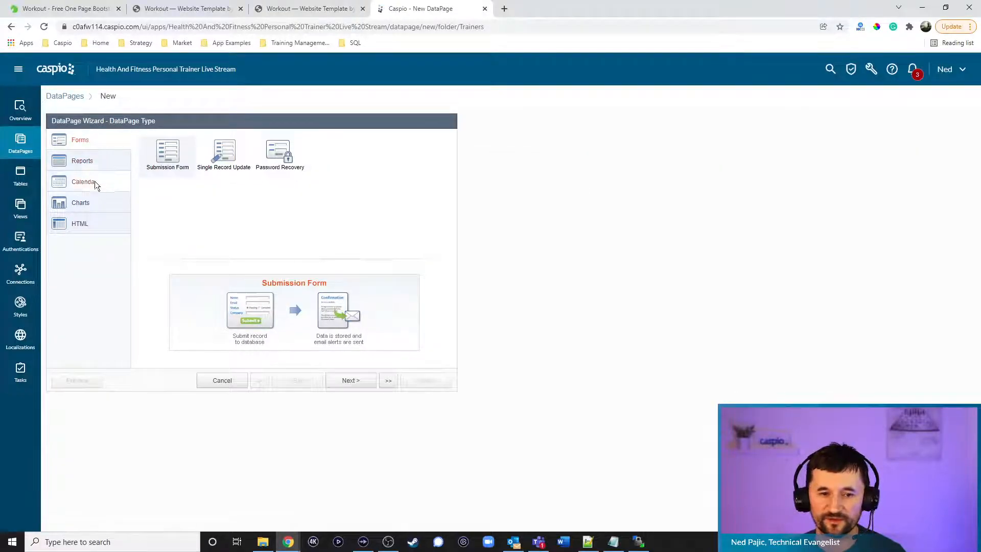
pyautogui.click(83, 204)
pyautogui.click(351, 380)
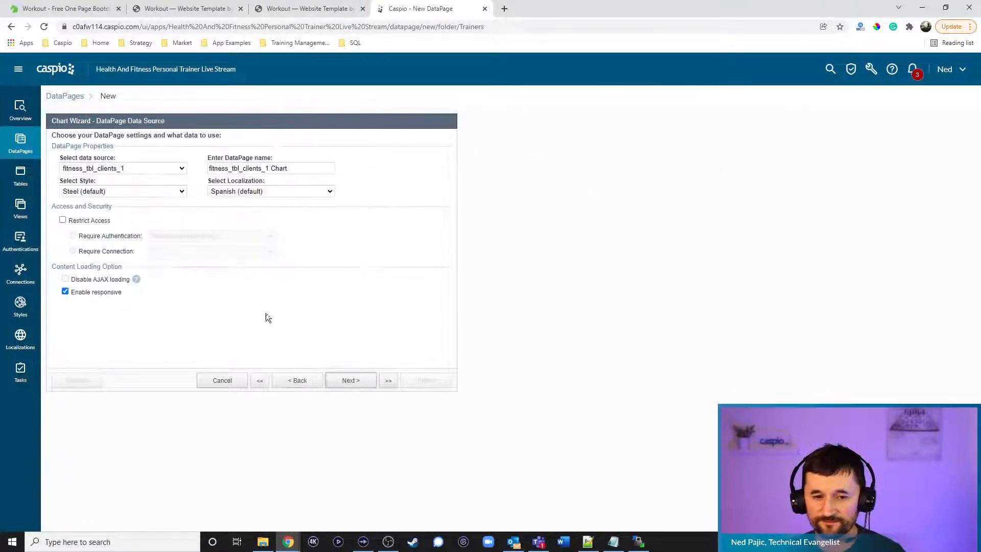
pyautogui.click(121, 169)
pyautogui.click(115, 213)
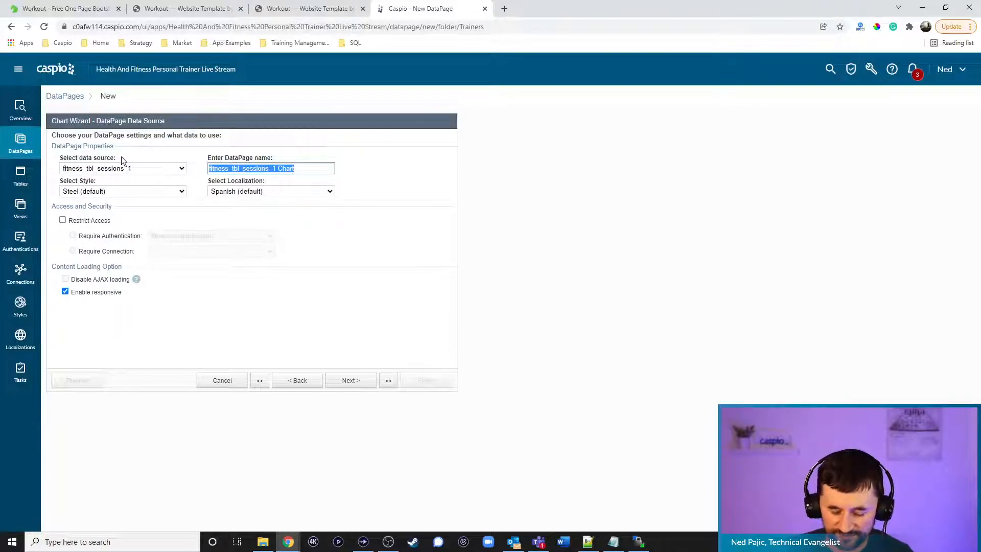
# Name the chart 'Sesssions by Client', pick a style, set English, and restrict access
pyautogui.write('Sesss')
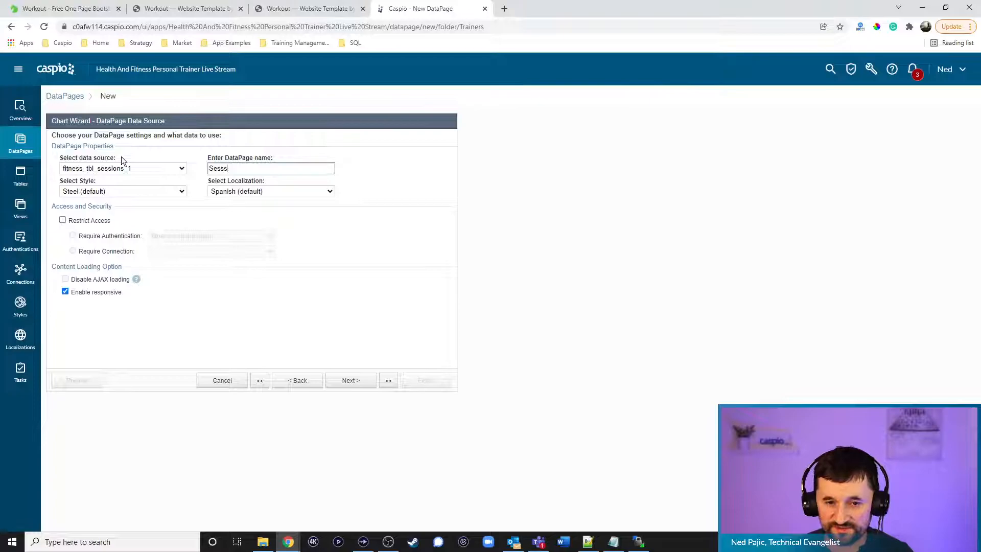
pyautogui.press('BackSpace')
pyautogui.write('ions by ')
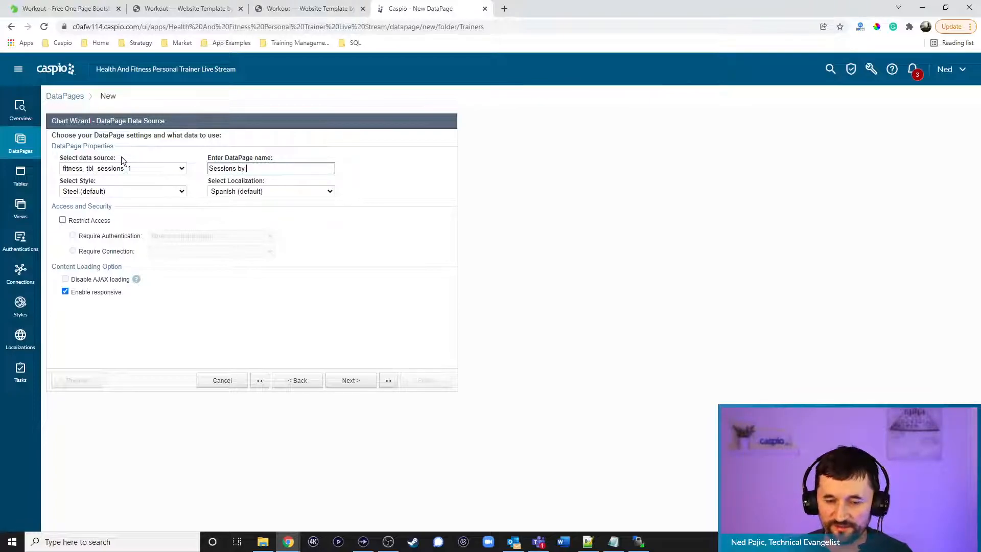
pyautogui.write('Client')
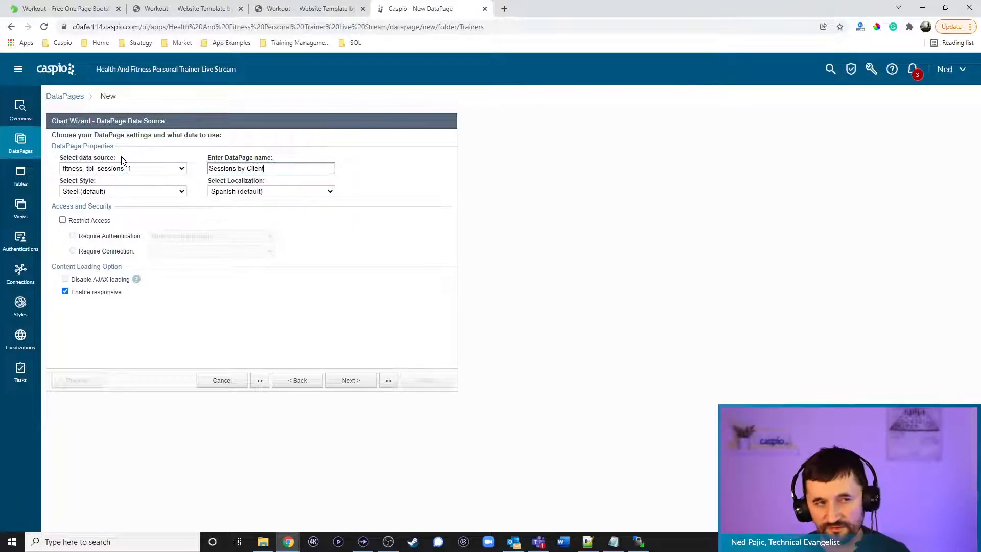
pyautogui.click(122, 192)
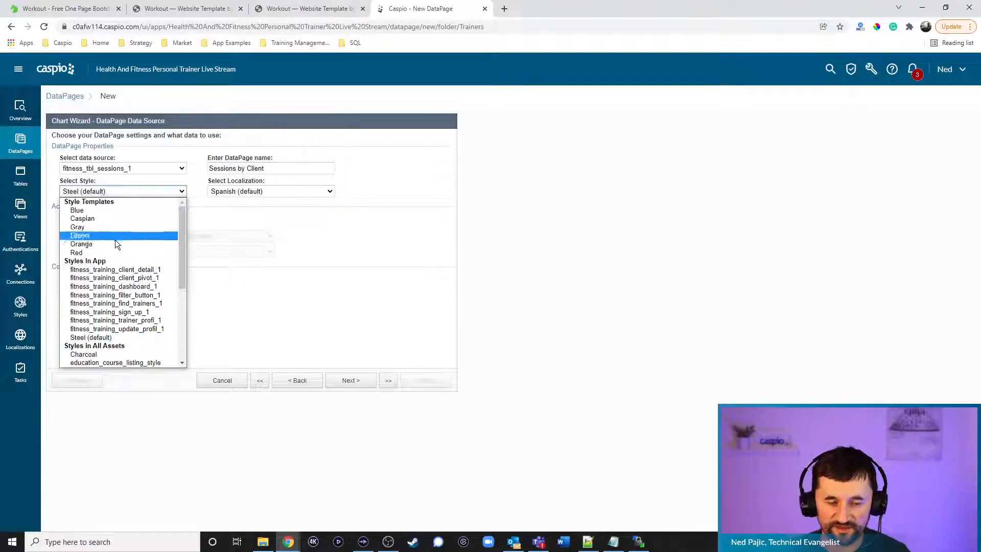
pyautogui.click(118, 270)
pyautogui.click(239, 191)
pyautogui.click(225, 226)
pyautogui.click(102, 221)
pyautogui.click(351, 381)
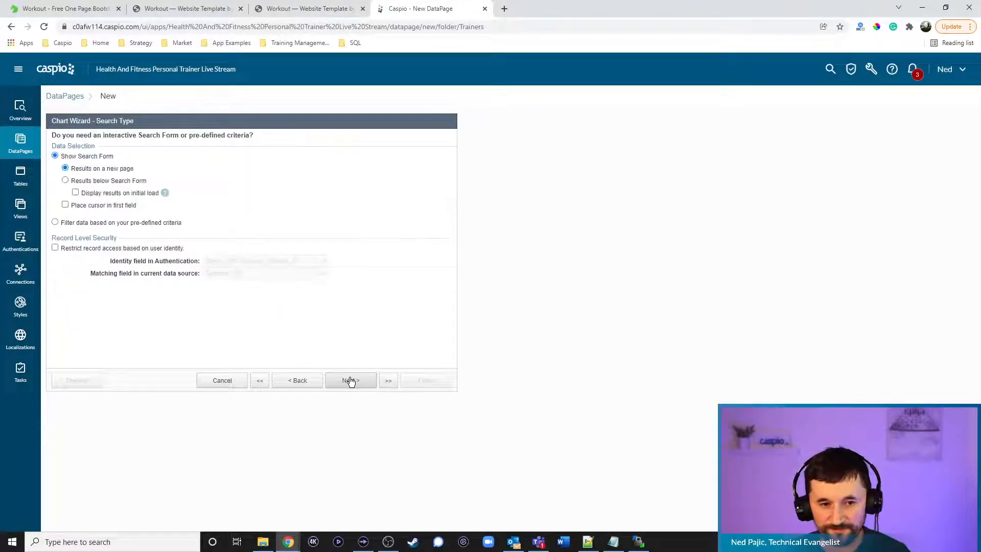
# Filter on pre-defined criteria with record-level security matching Trainer_ID
pyautogui.click(115, 224)
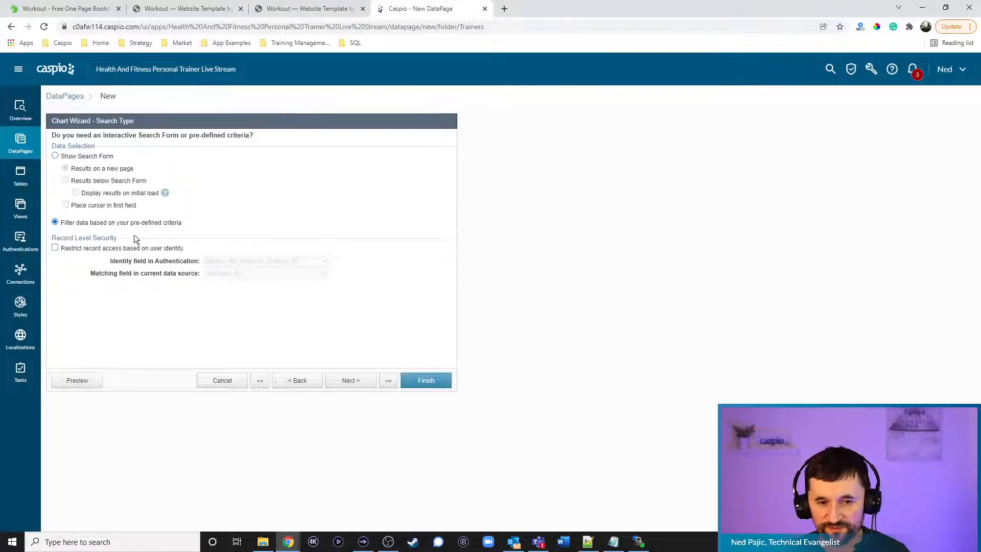
pyautogui.click(349, 382)
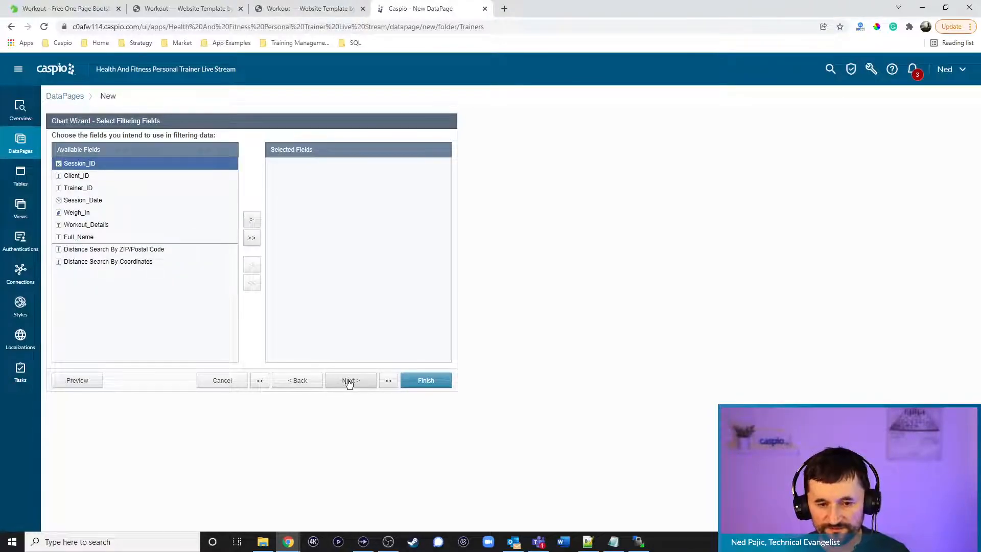
pyautogui.click(300, 380)
pyautogui.click(113, 252)
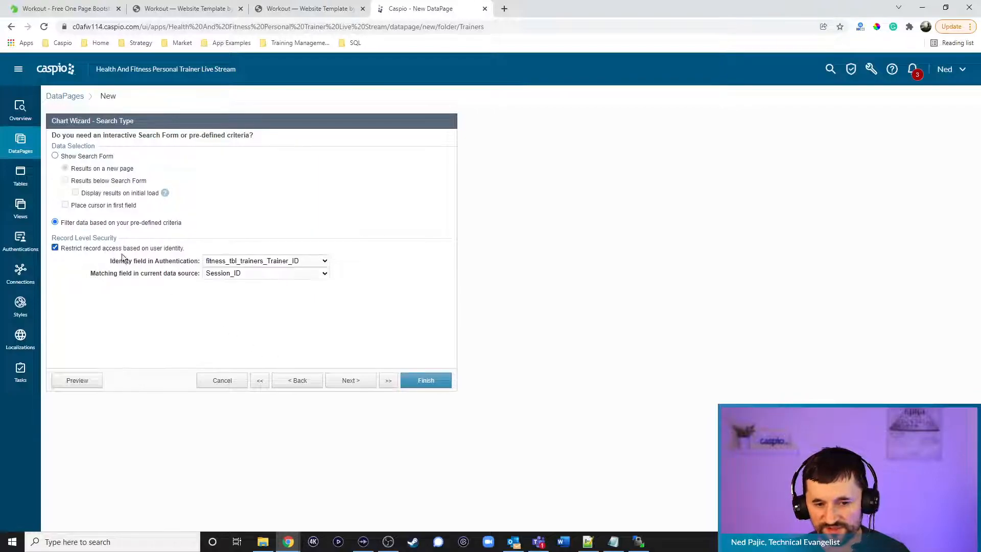
pyautogui.click(242, 275)
pyautogui.click(238, 299)
pyautogui.click(357, 383)
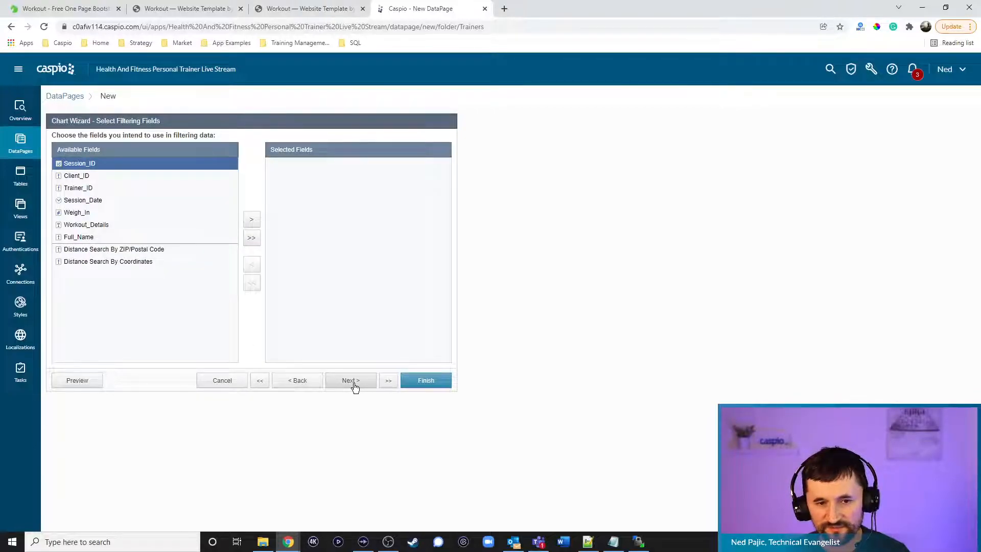
pyautogui.click(356, 384)
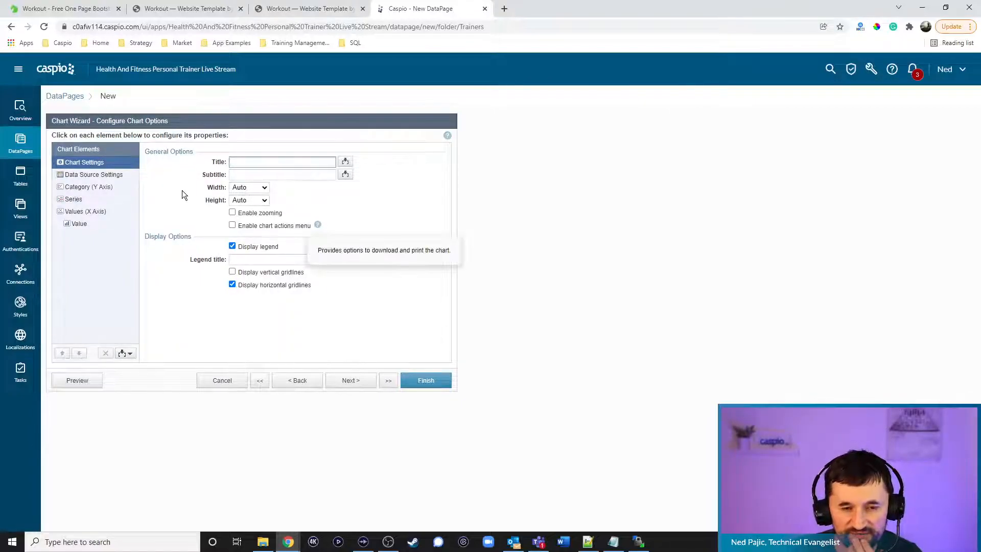
# Subtitle the chart 'Sessions by client' and use Full_Name as the category field
pyautogui.click(235, 175)
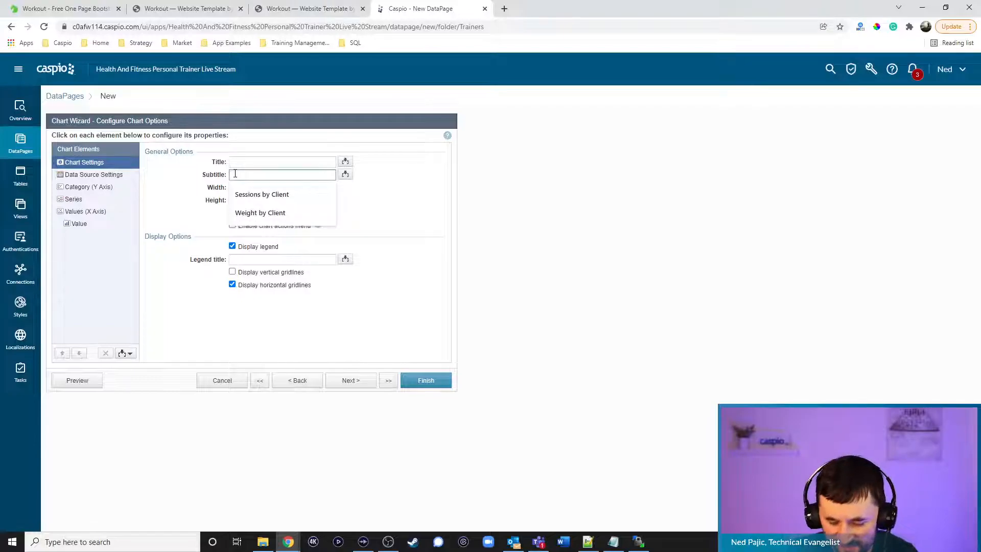
pyautogui.write('Sess')
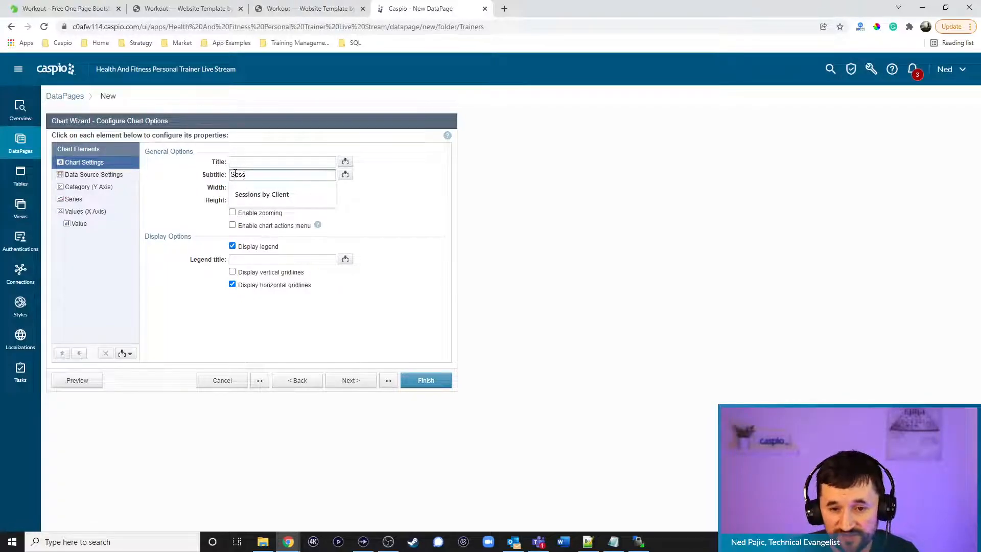
pyautogui.write('ions by client')
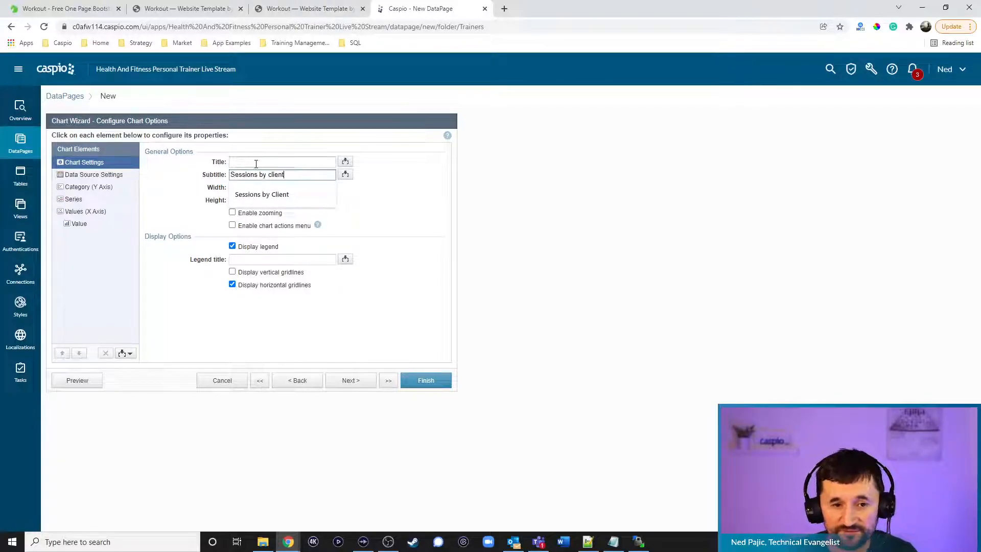
pyautogui.click(122, 175)
pyautogui.click(182, 266)
pyautogui.click(93, 187)
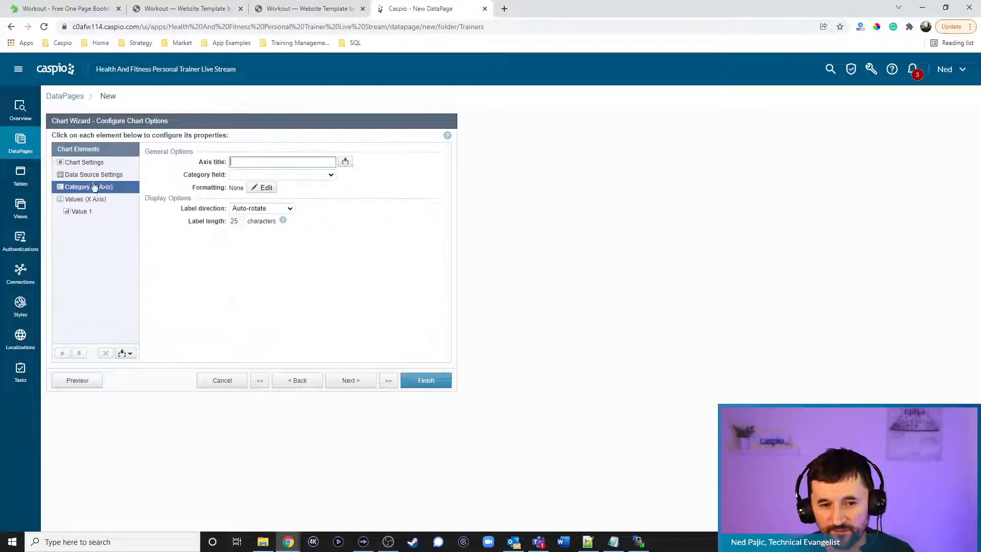
pyautogui.click(251, 175)
pyautogui.click(250, 218)
pyautogui.click(241, 162)
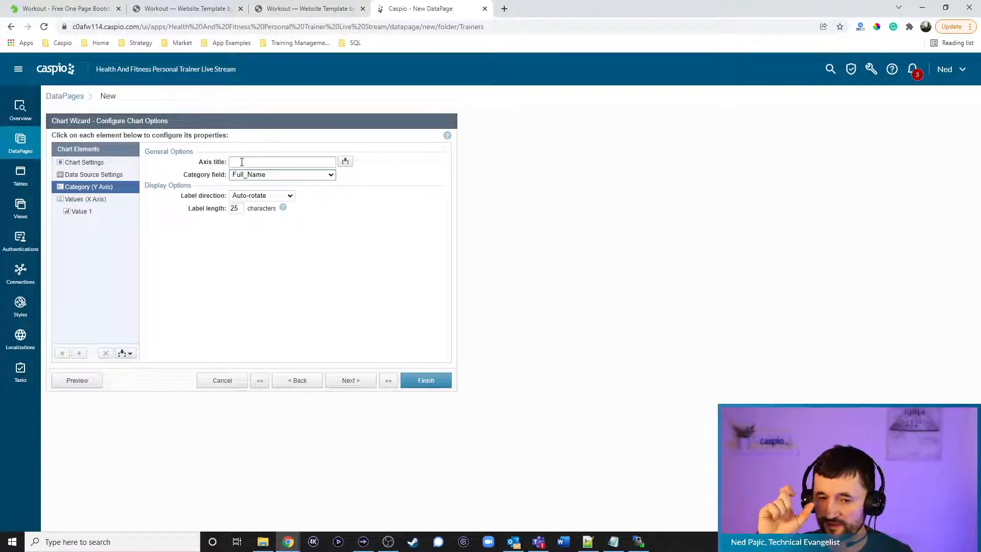
# Count Client_ID as the chart value, sort by COUNT(Client_ID), and save the chart
pyautogui.click(100, 214)
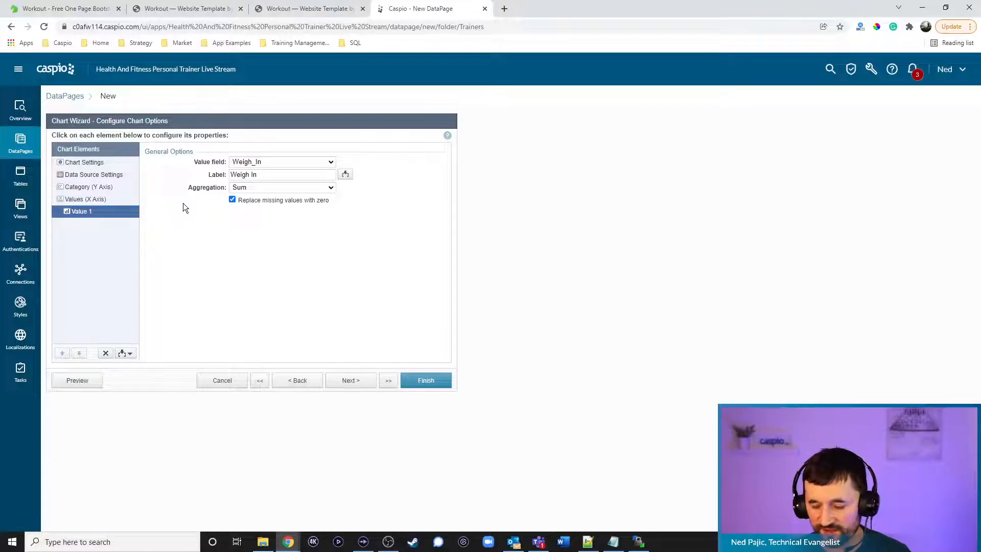
pyautogui.click(271, 161)
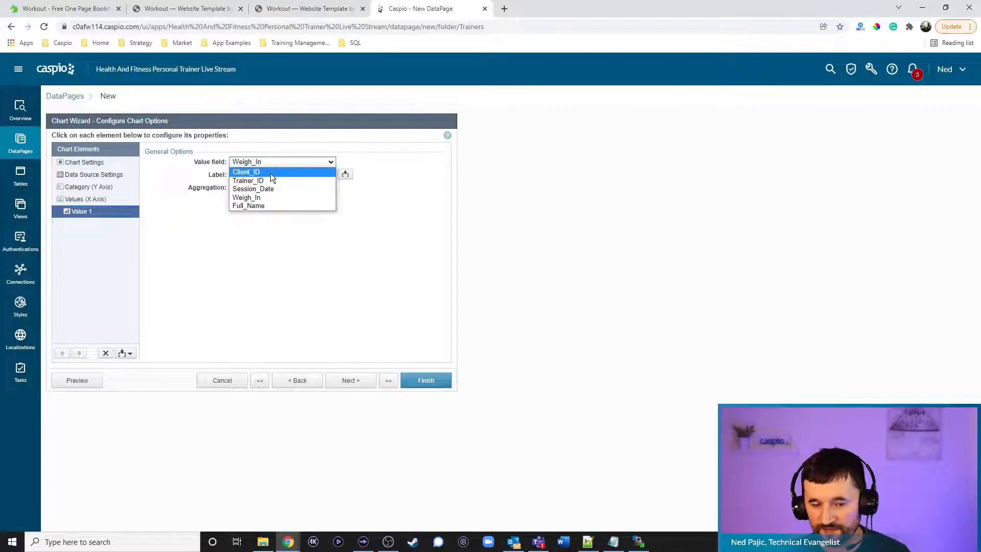
pyautogui.click(270, 173)
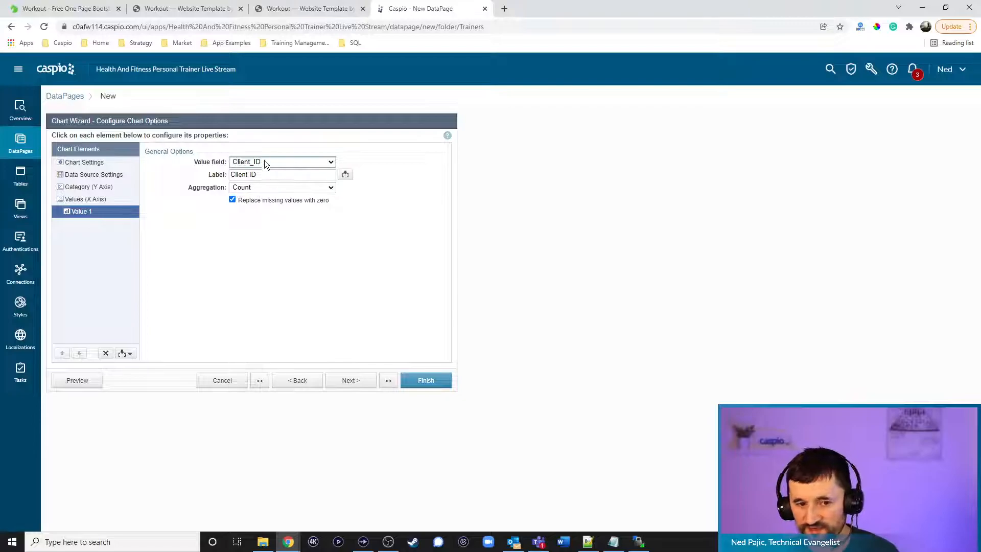
pyautogui.click(351, 381)
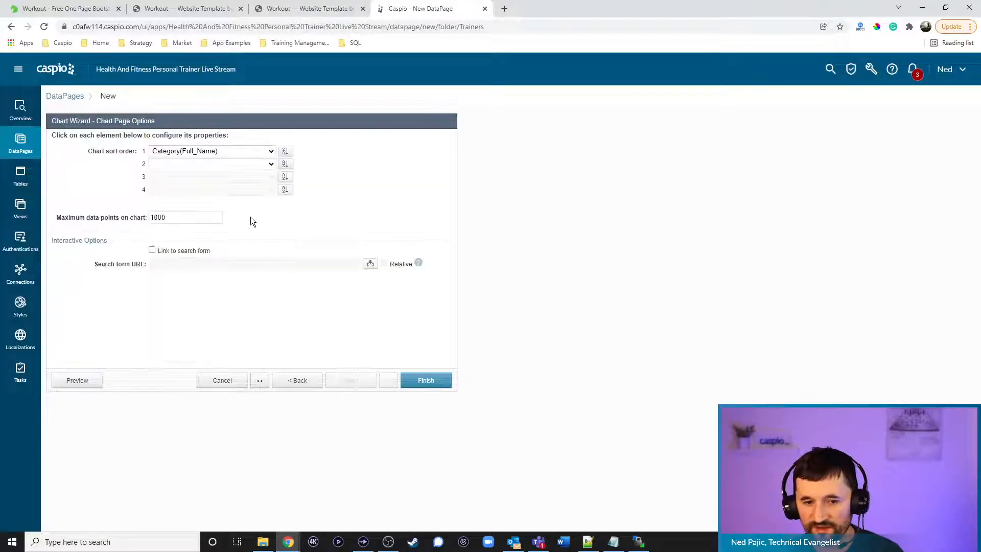
pyautogui.click(221, 151)
pyautogui.click(261, 168)
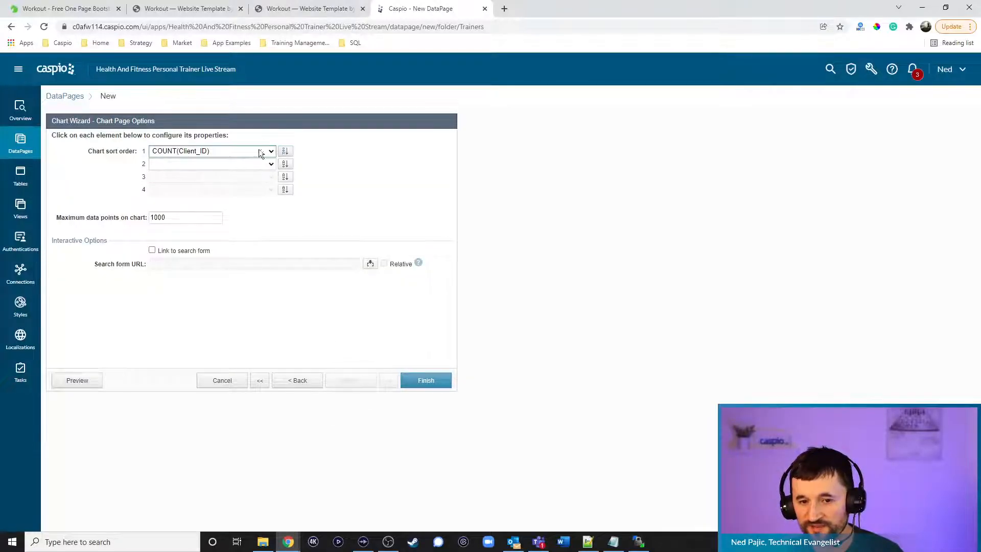
pyautogui.click(422, 382)
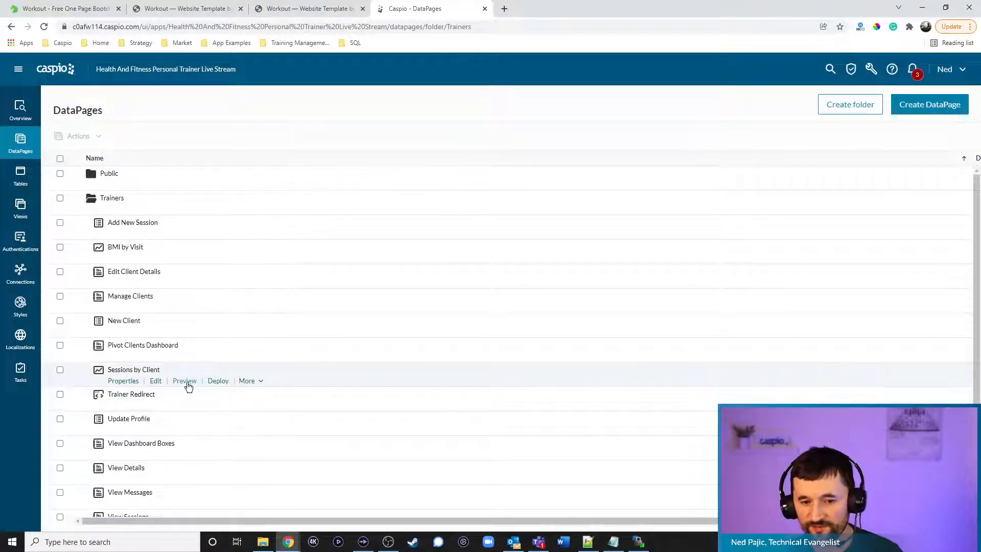
# Preview the Sessions by Client bar chart after logging in, showing sessions per client
pyautogui.click(187, 383)
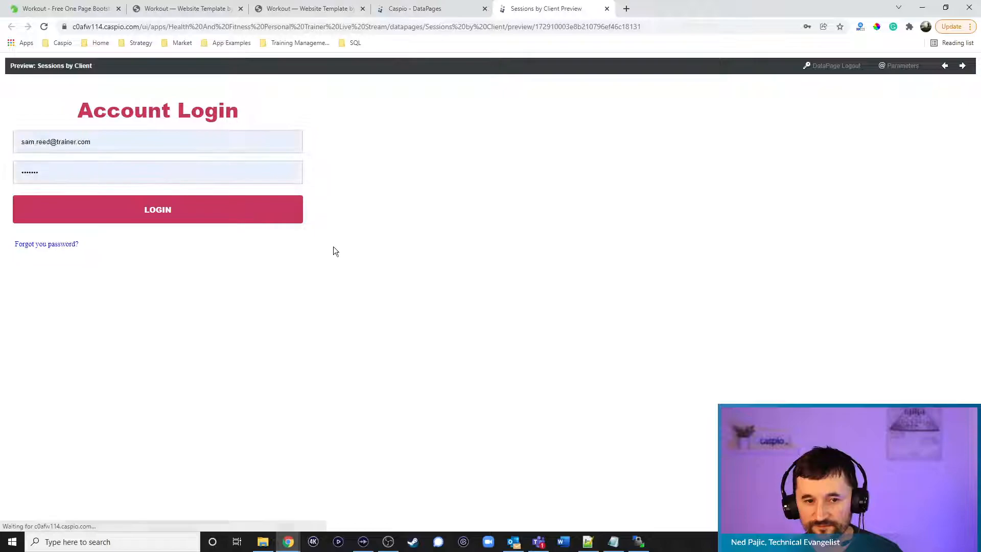
pyautogui.click(134, 209)
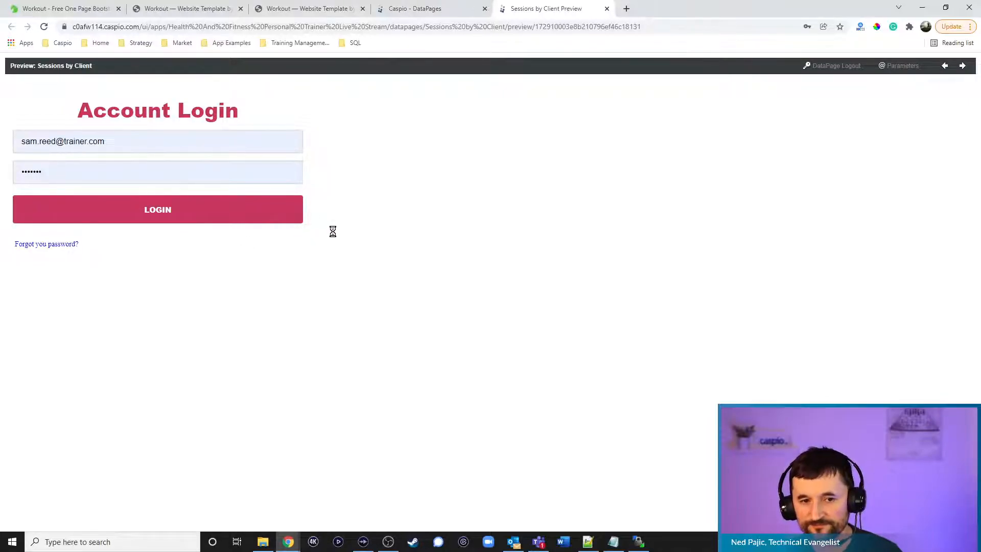
pyautogui.moveTo(373, 153)
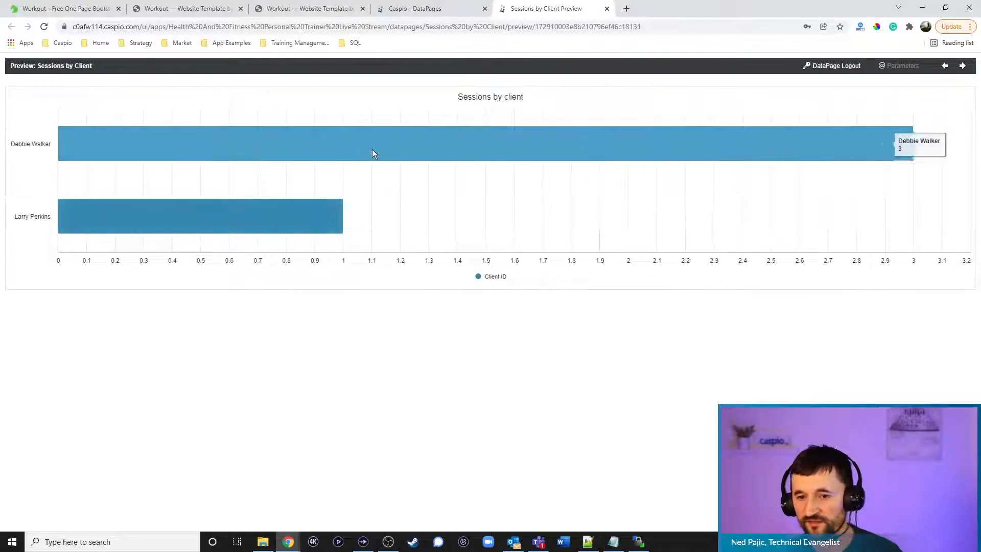
pyautogui.moveTo(265, 224)
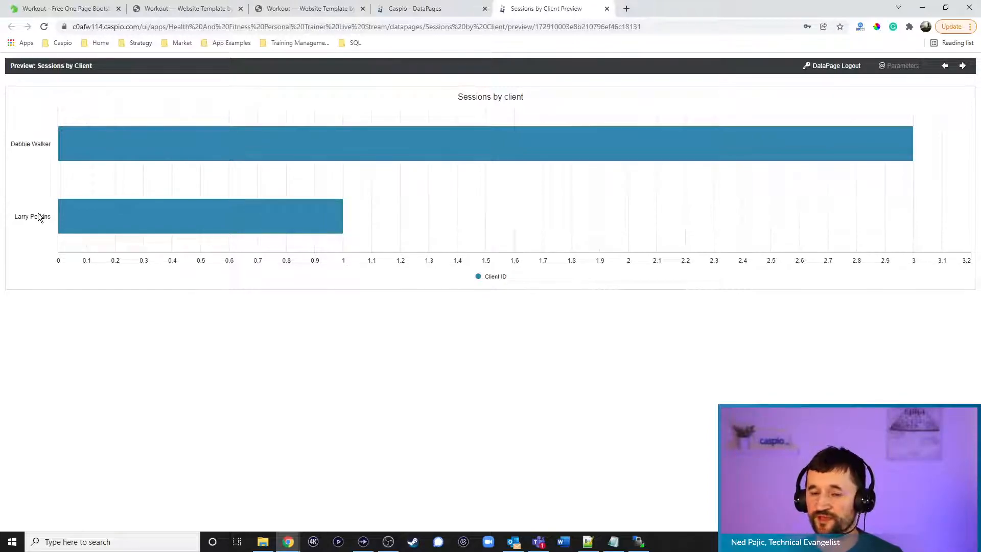
pyautogui.click(402, 12)
# Review the fitness_tbl_sessions_1 table's field design, then return to the DataPages list
pyautogui.click(20, 174)
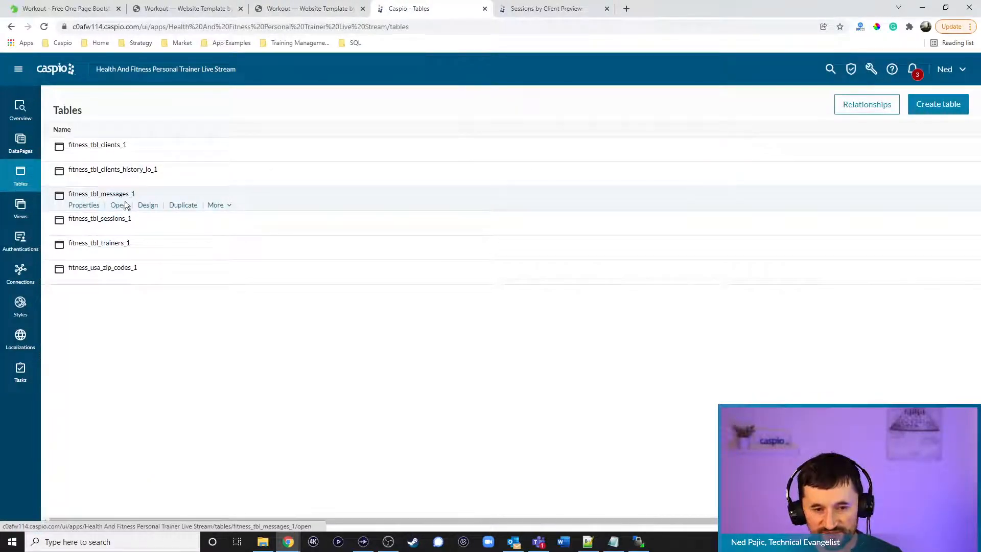
pyautogui.click(144, 231)
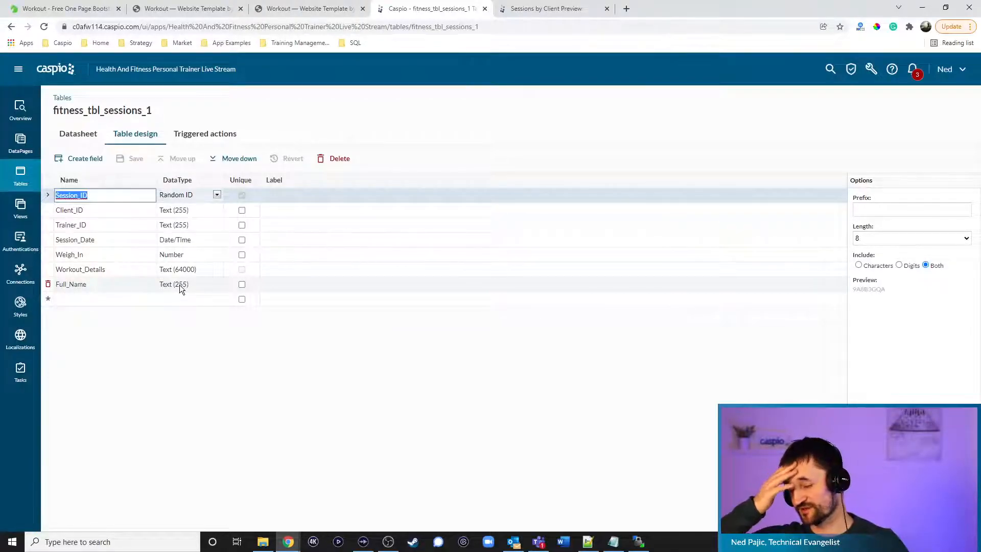
pyautogui.click(25, 143)
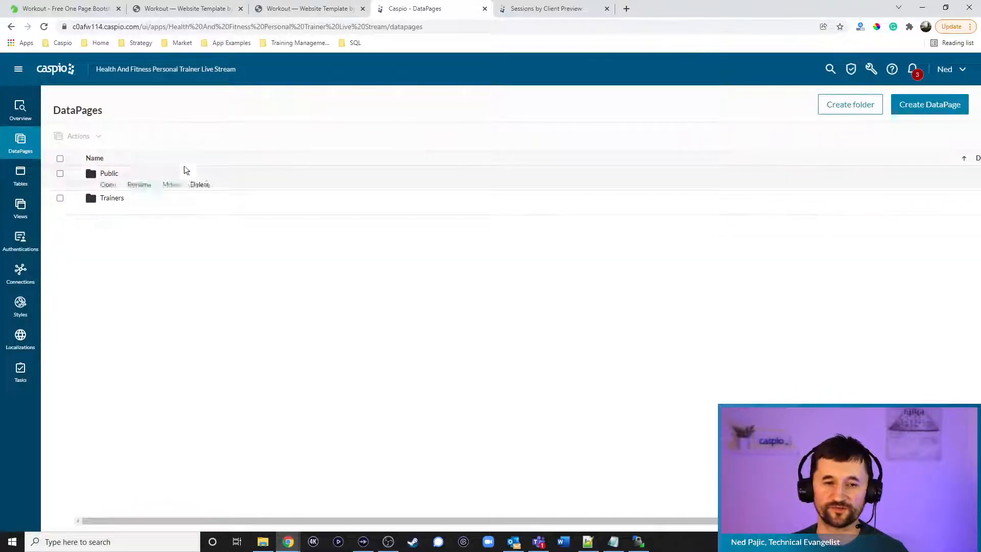
# Start a 'Nav Menu' HTML DataPage with source editing, then discard it unsaved
pyautogui.click(922, 105)
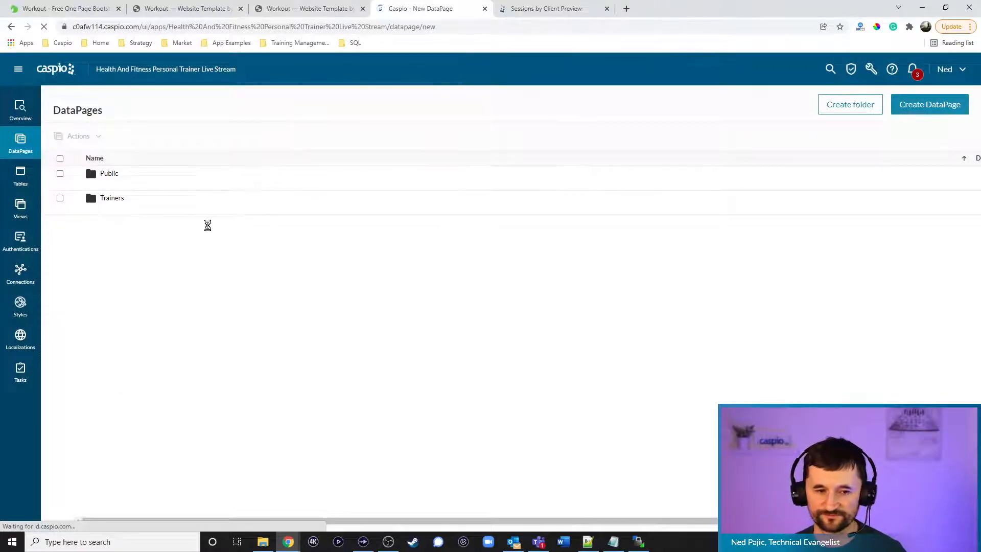
pyautogui.click(103, 228)
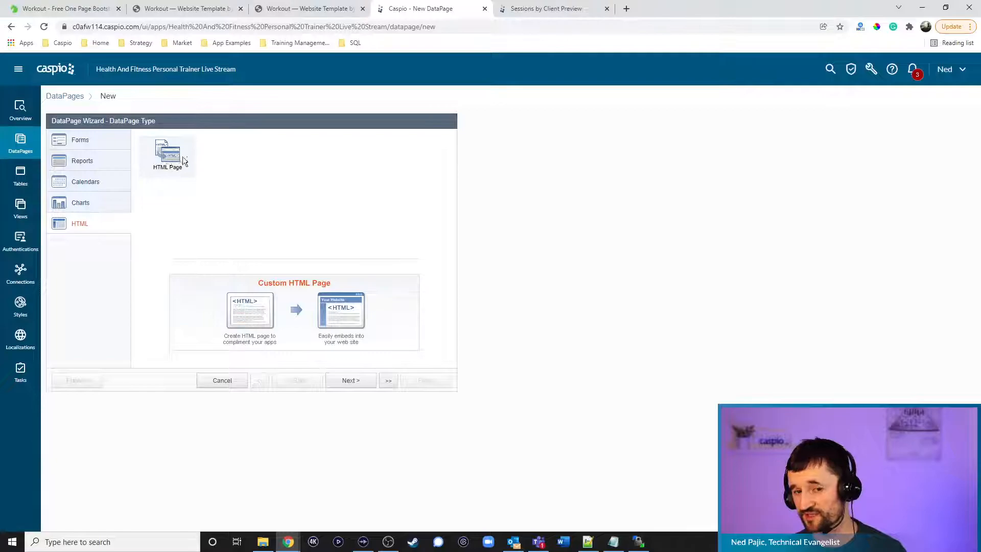
pyautogui.click(351, 381)
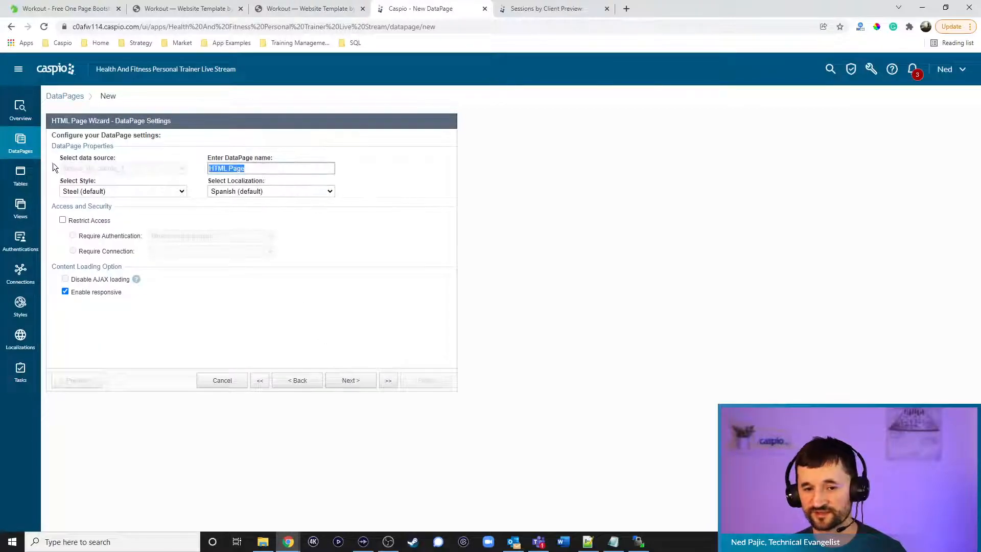
pyautogui.write('Nav Menu')
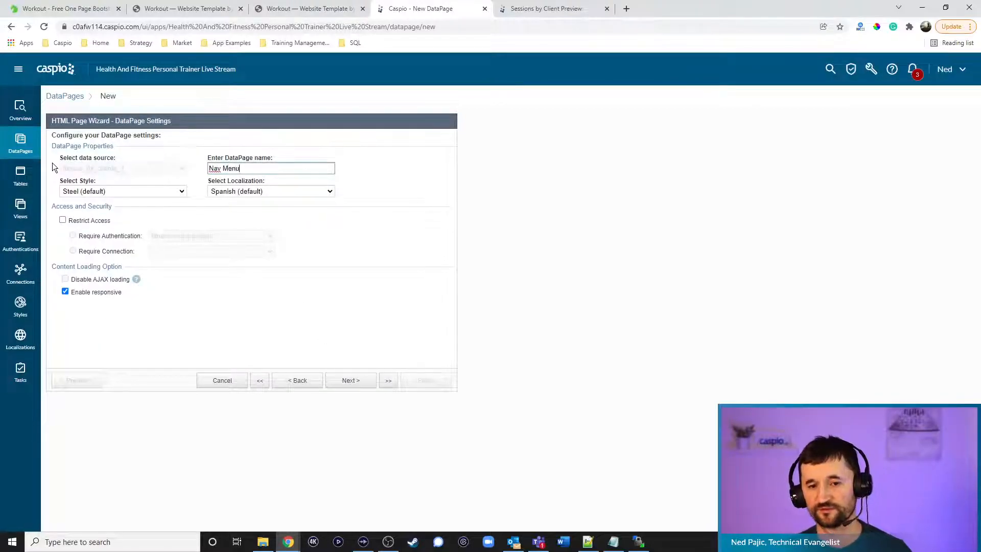
pyautogui.click(361, 377)
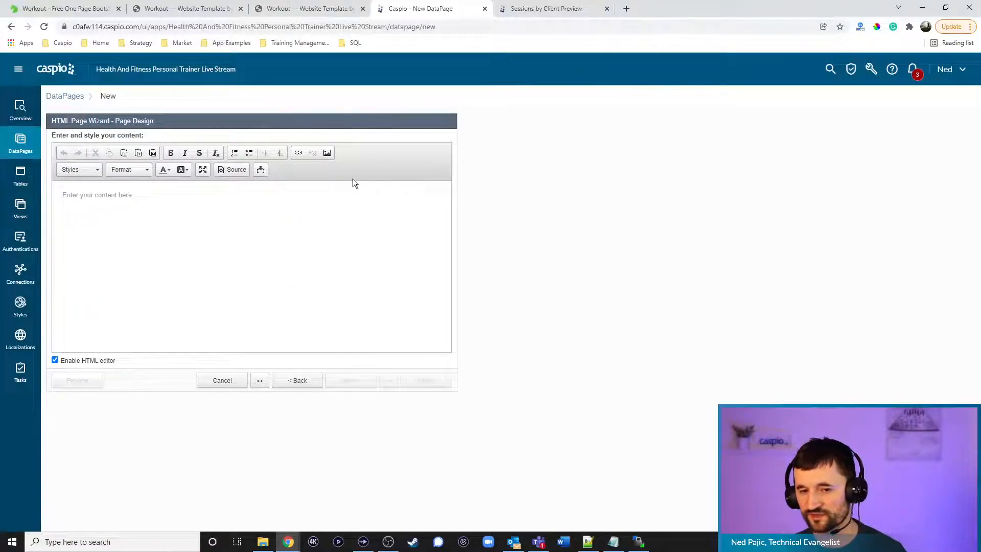
pyautogui.click(64, 361)
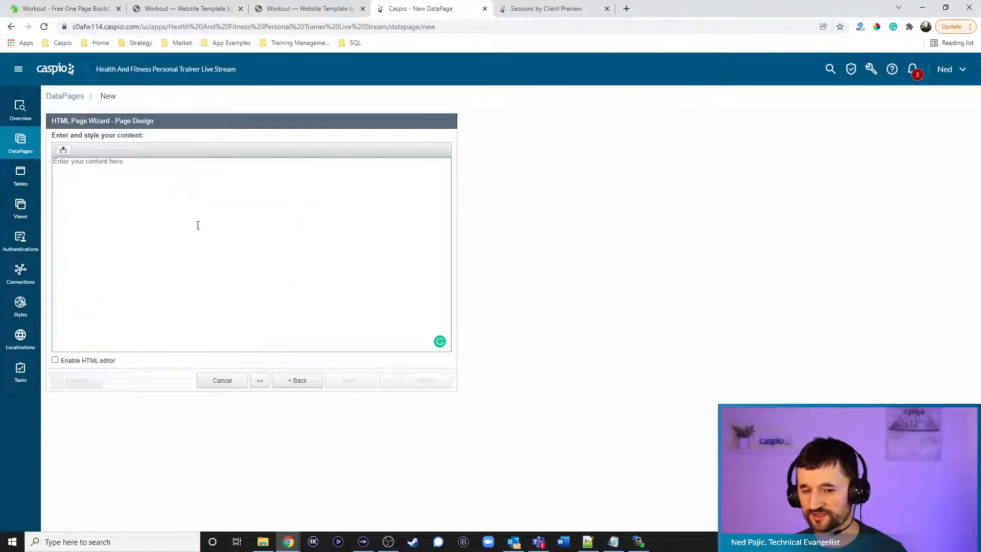
pyautogui.click(196, 271)
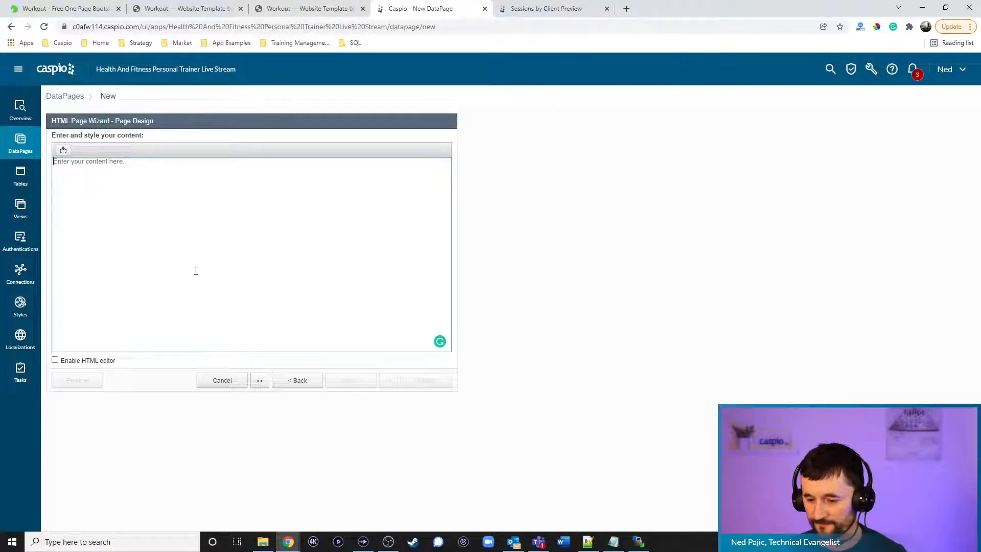
pyautogui.write('<d')
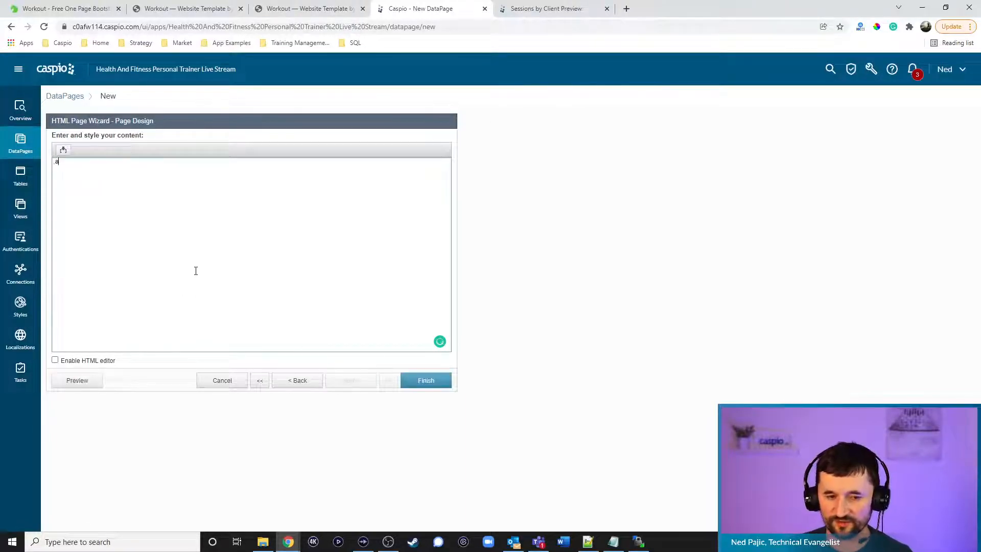
pyautogui.press('BackSpace')
pyautogui.press('BackSpace')
pyautogui.write('<a href')
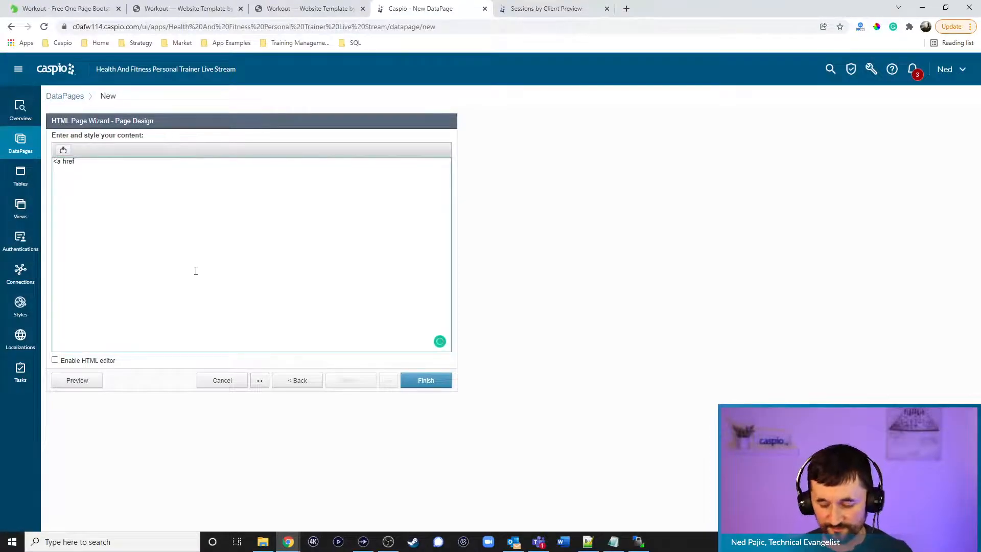
pyautogui.press('BackSpace')
pyautogui.press('BackSpace')
pyautogui.press('BackSpace')
pyautogui.press('BackSpace')
pyautogui.press('BackSpace')
pyautogui.press('BackSpace')
pyautogui.press('BackSpace')
pyautogui.click(220, 380)
pyautogui.click(533, 267)
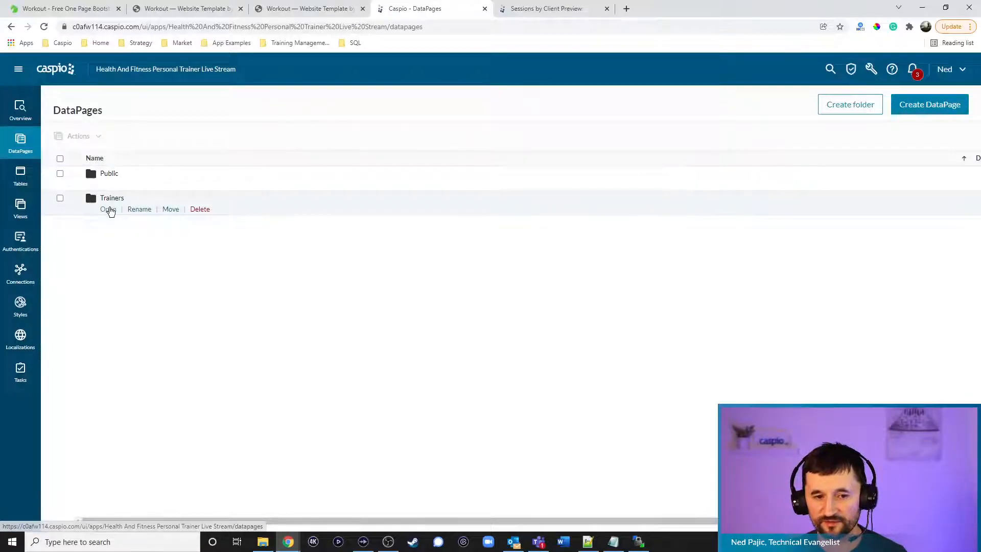
# Open Trainer Redirect's page content showing its window.location="dashboard.html" script
pyautogui.click(106, 209)
pyautogui.click(155, 406)
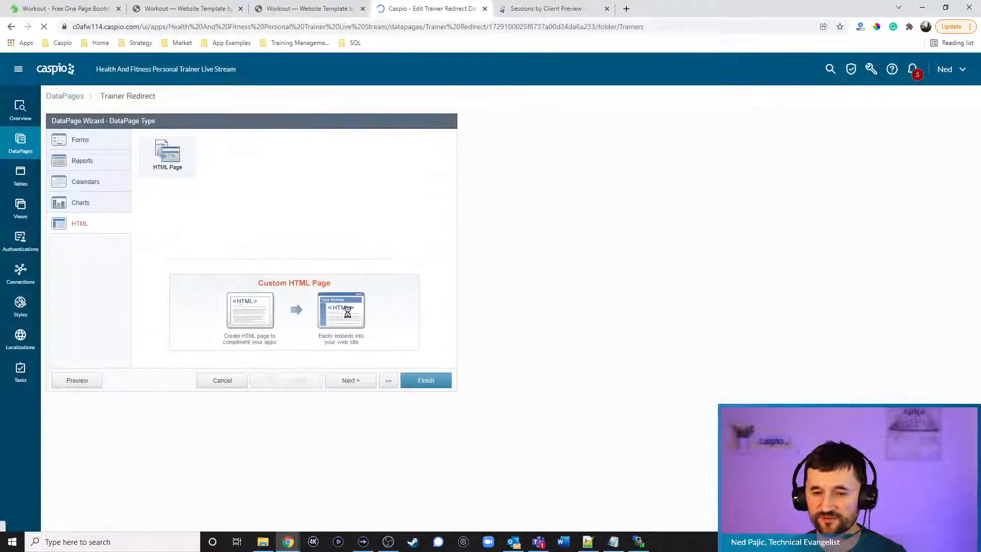
pyautogui.click(351, 381)
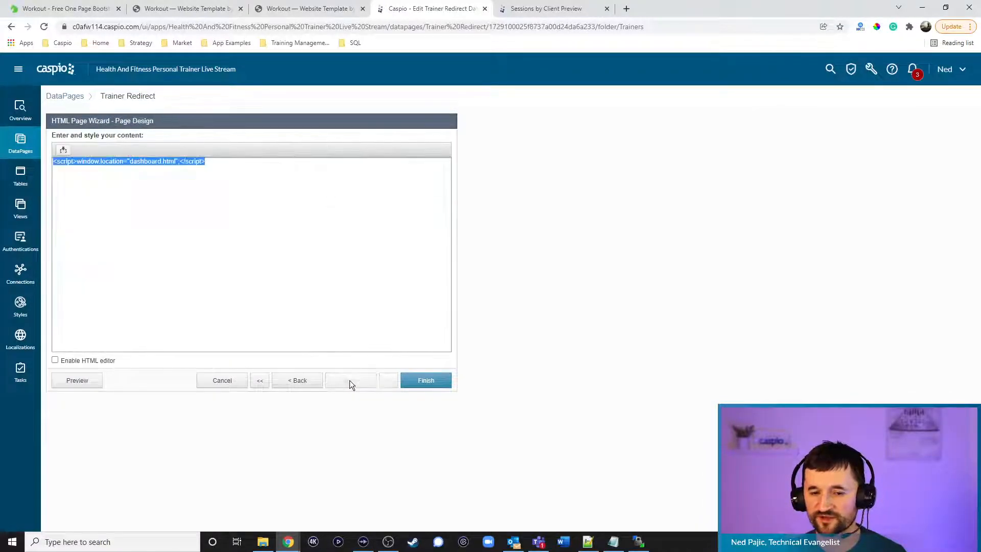
pyautogui.click(626, 8)
pyautogui.write('howto')
pyautogui.press('Return')
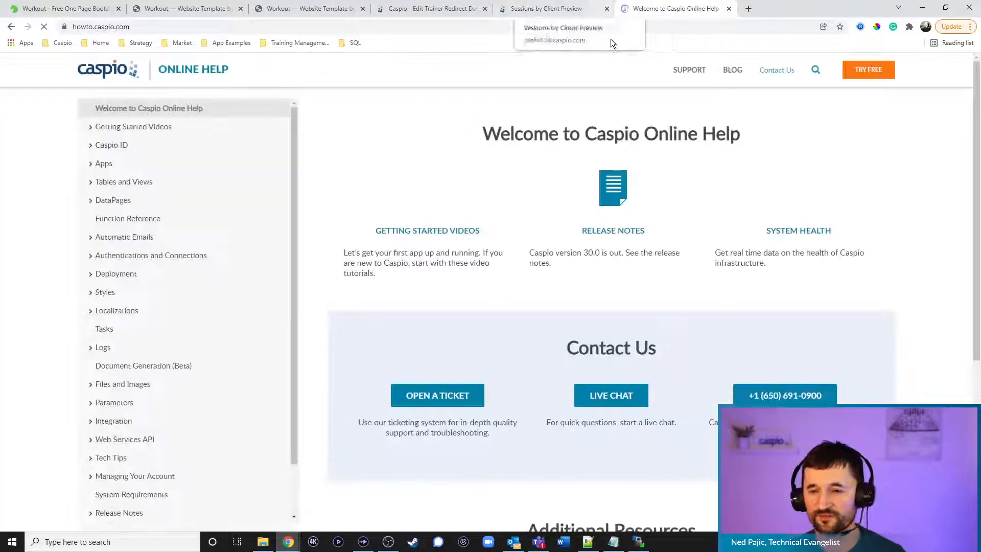
pyautogui.click(816, 74)
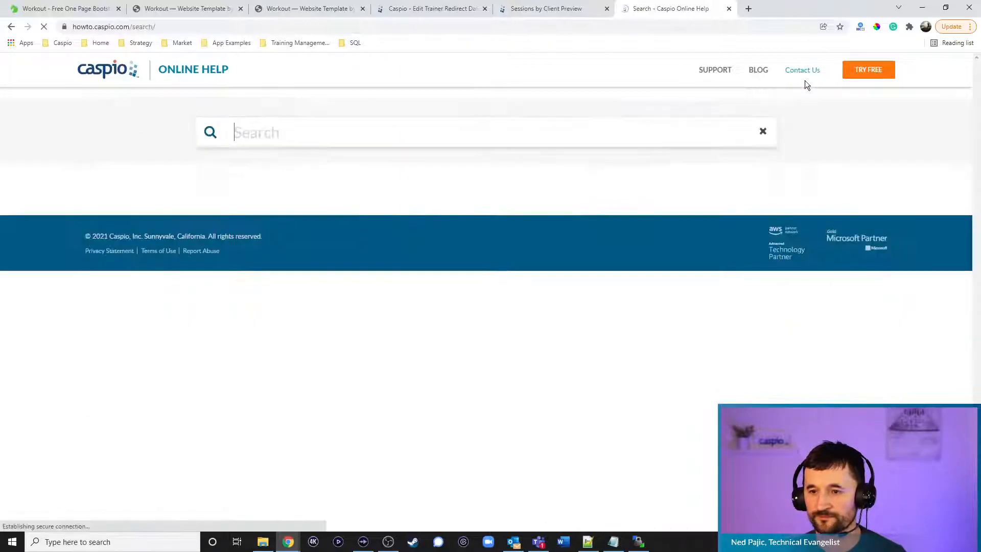
pyautogui.write('standalone login')
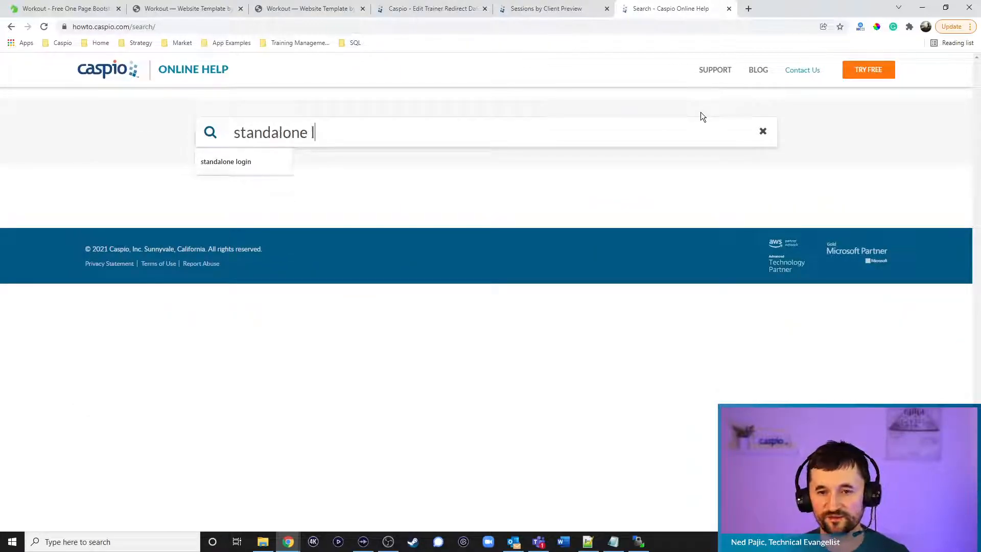
pyautogui.press('Return')
pyautogui.click(284, 224)
pyautogui.click(397, 26)
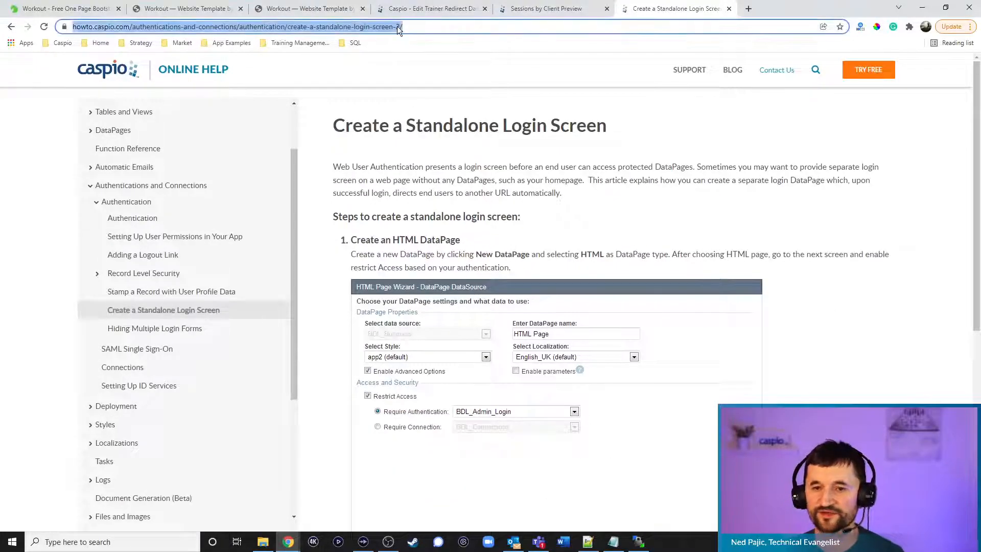
pyautogui.scroll(-7, 668, 212)
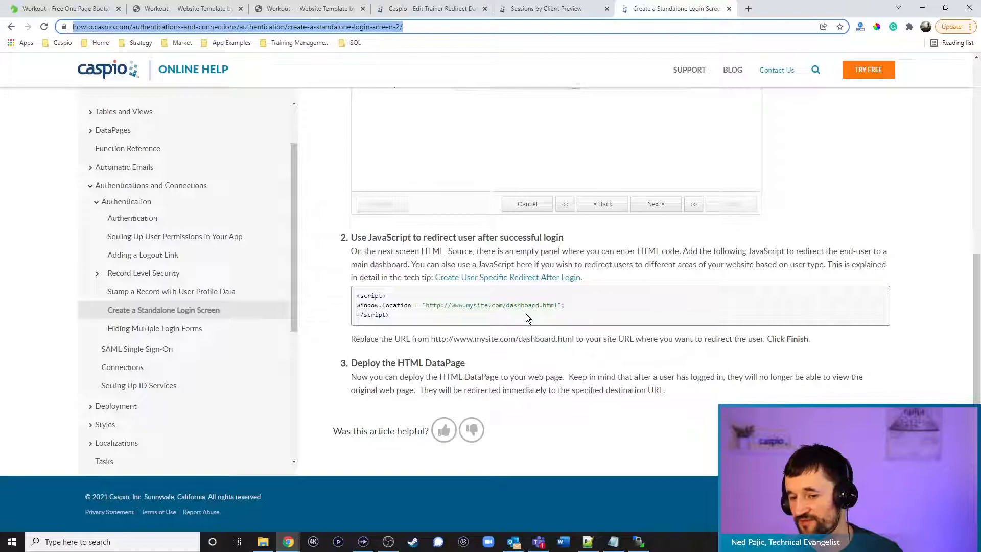
pyautogui.hotkey('alt', 'Tab')
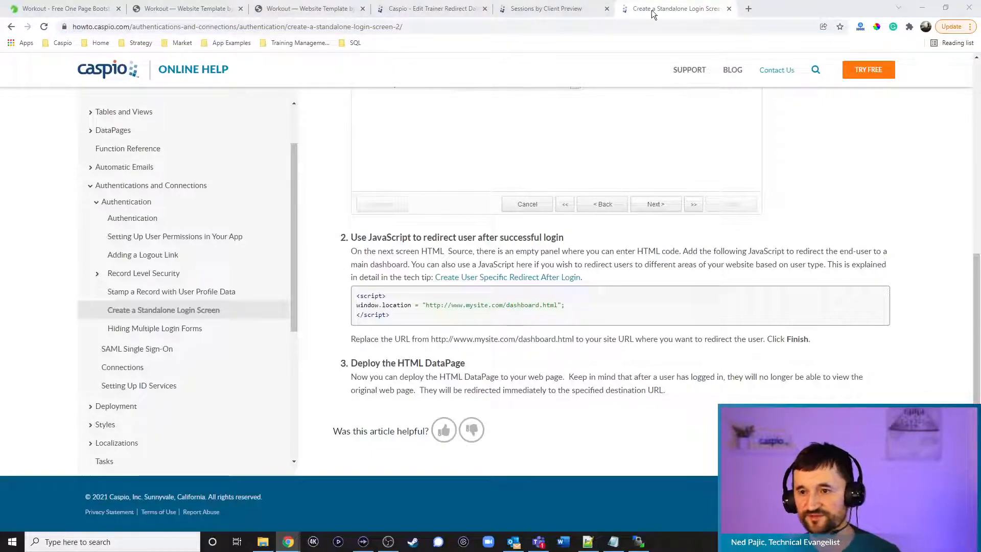
pyautogui.click(729, 9)
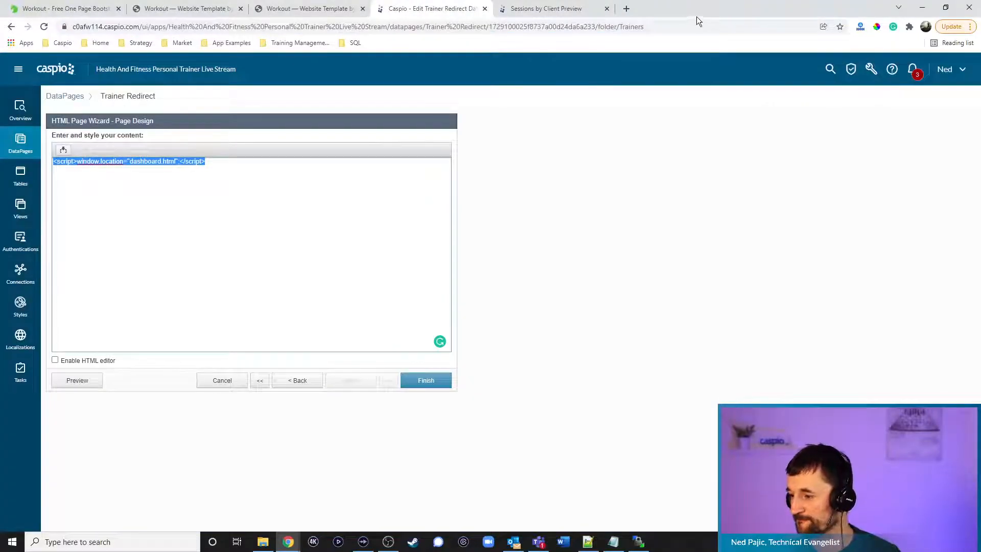
# Leave Trainer Redirect unsaved, glance at clientdetails.html in Notepad++, and return to Caspio
pyautogui.click(222, 380)
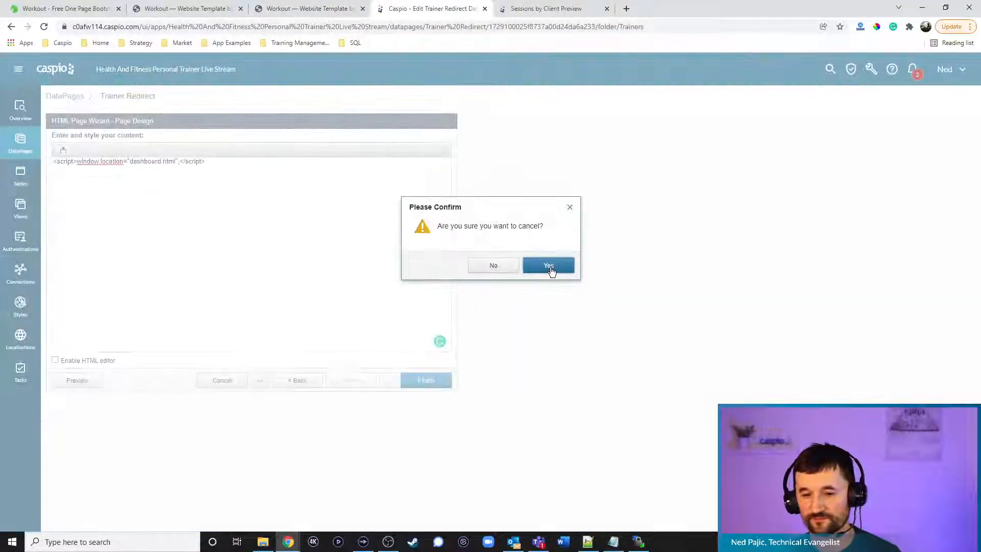
pyautogui.click(550, 263)
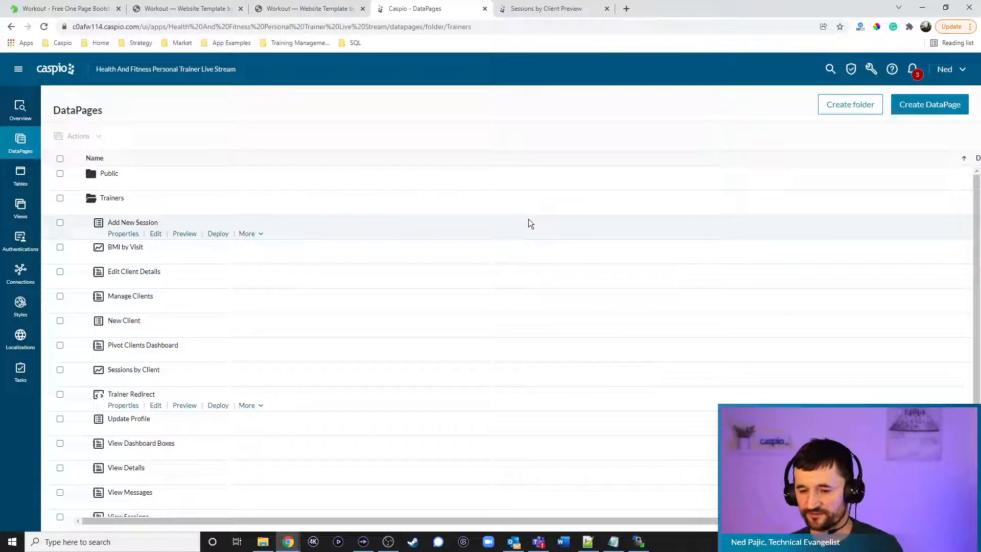
pyautogui.click(587, 542)
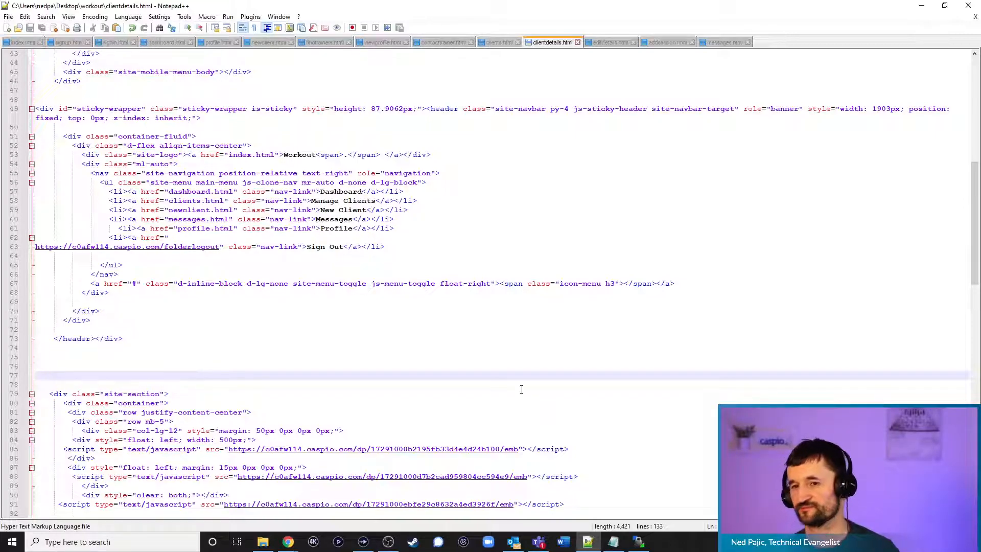
pyautogui.click(922, 6)
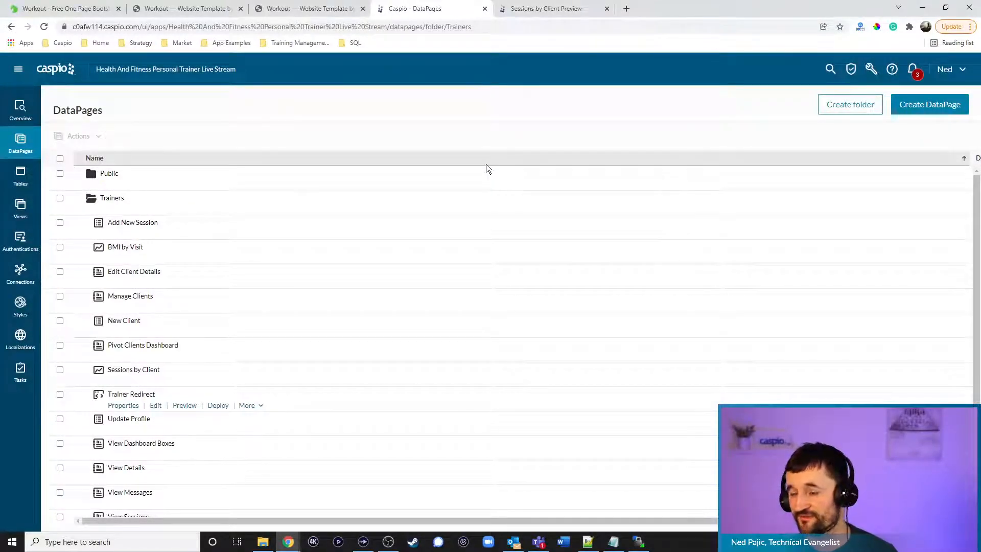
# Scroll down the Trainers folder's DataPages list in Caspio
pyautogui.scroll(-1, 476, 176)
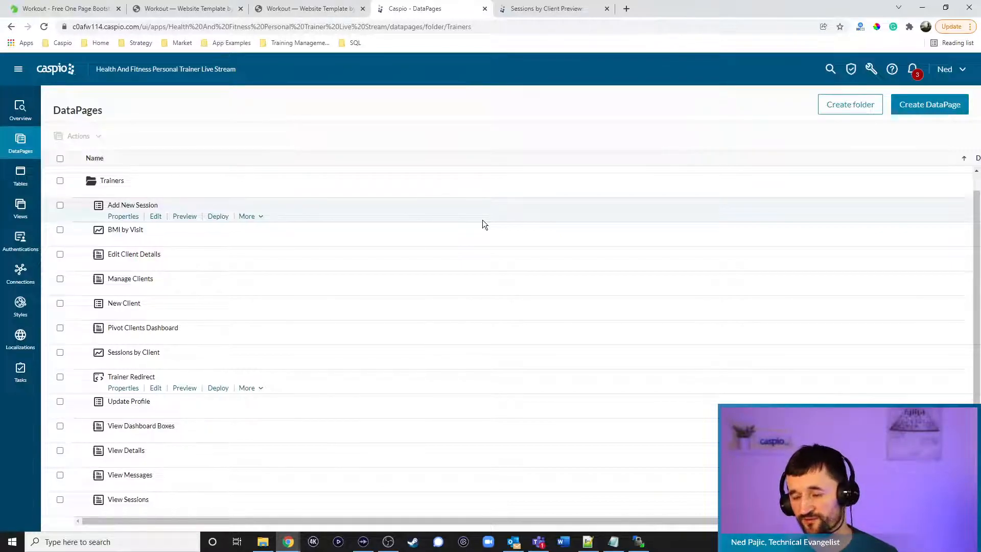
# From the Client Details tab, return to the Workout home page and open Sign Up
pyautogui.click(297, 10)
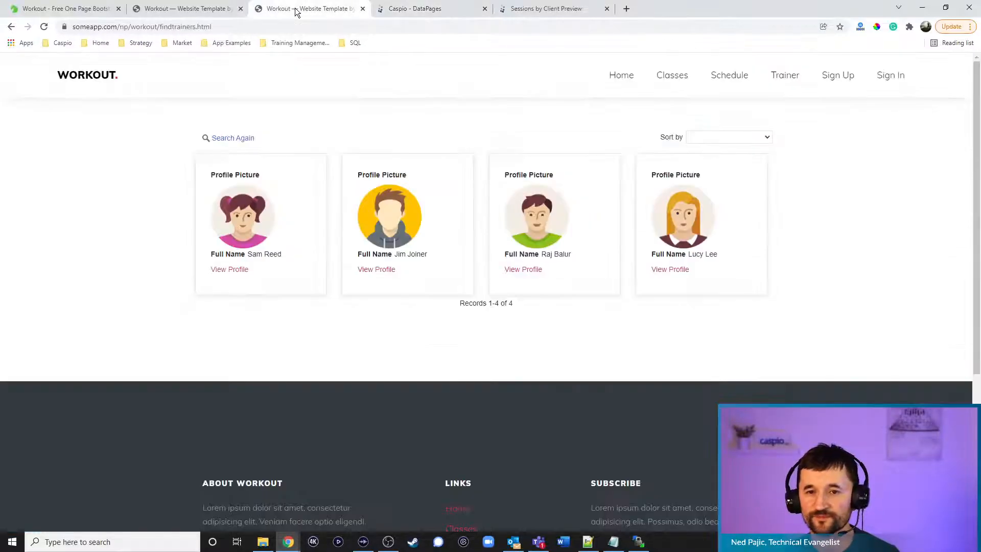
pyautogui.click(203, 14)
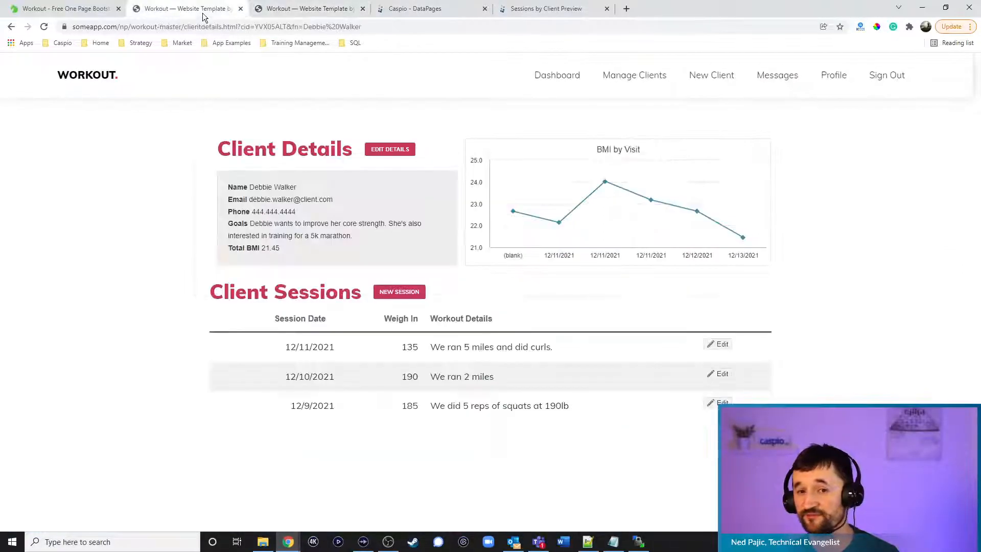
pyautogui.click(91, 81)
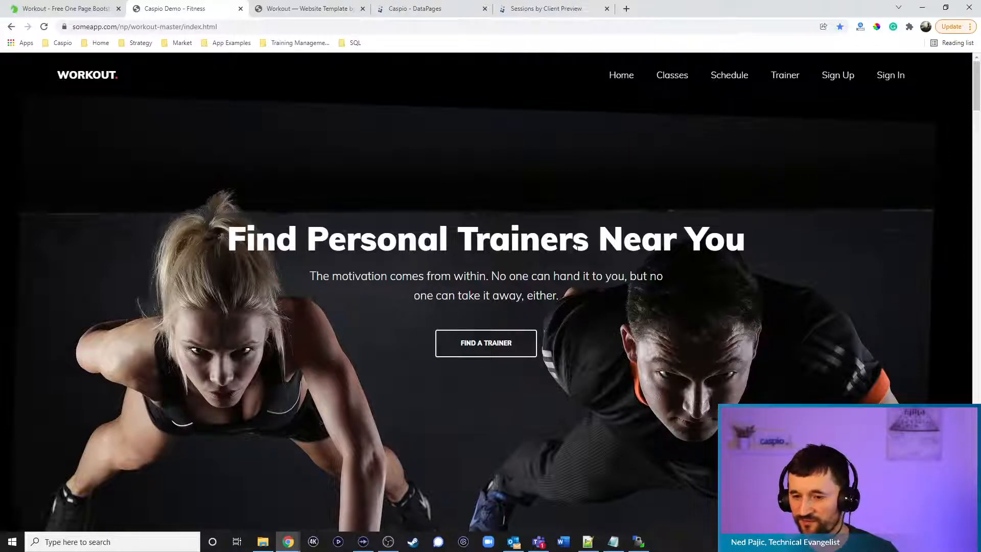
pyautogui.click(834, 76)
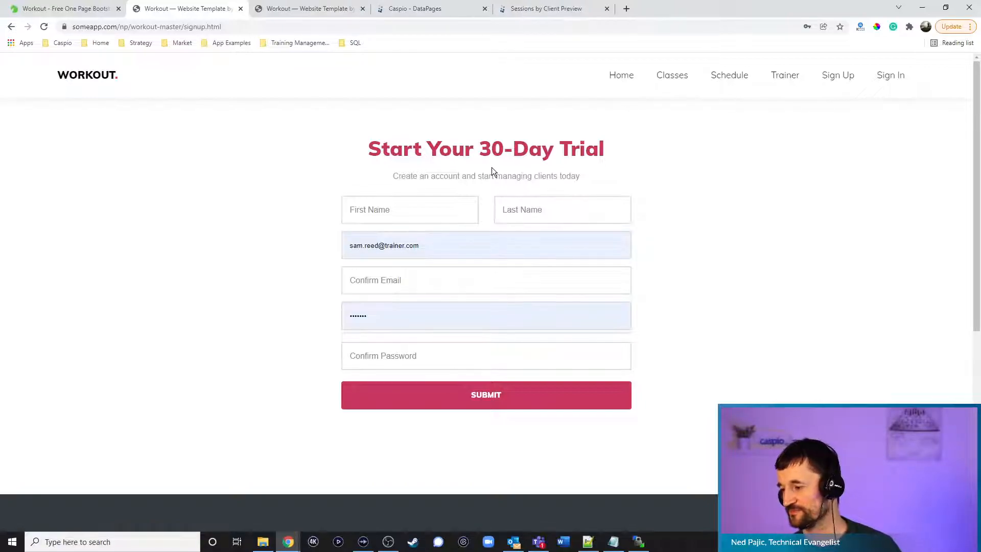
# Run Find a Trainer, view a trainer's profile, open SEND MESSAGE, then show the Fitness App notes
pyautogui.click(736, 250)
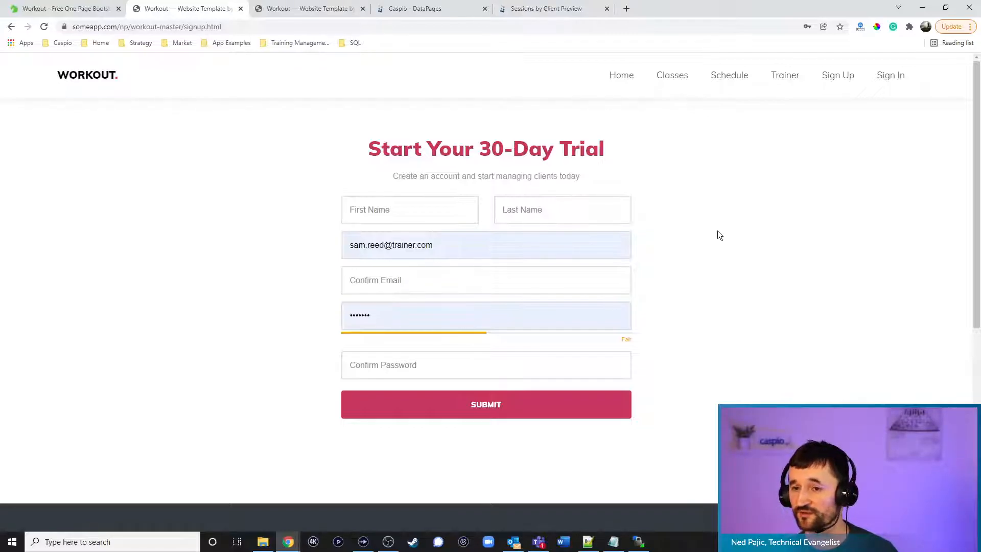
pyautogui.click(618, 77)
pyautogui.click(500, 348)
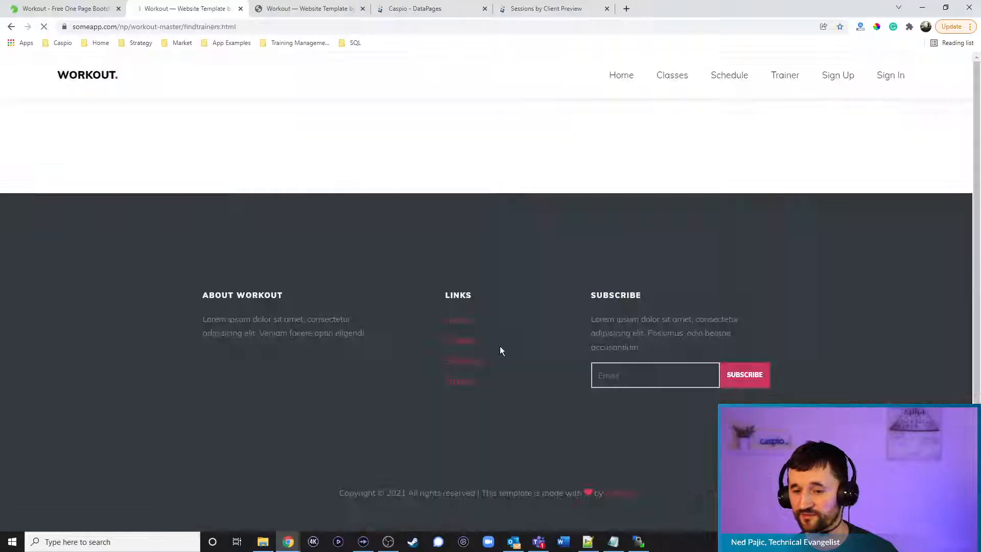
pyautogui.click(489, 253)
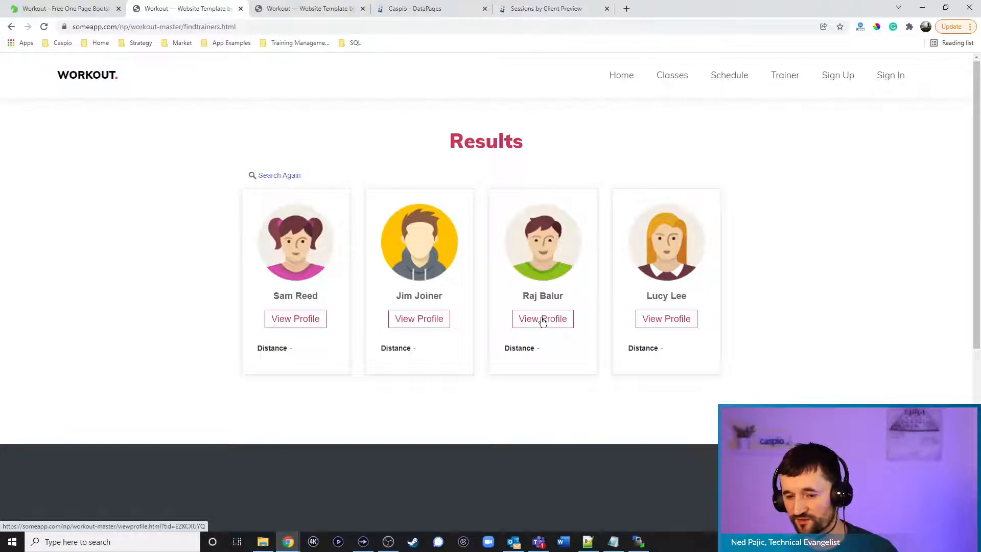
pyautogui.click(434, 323)
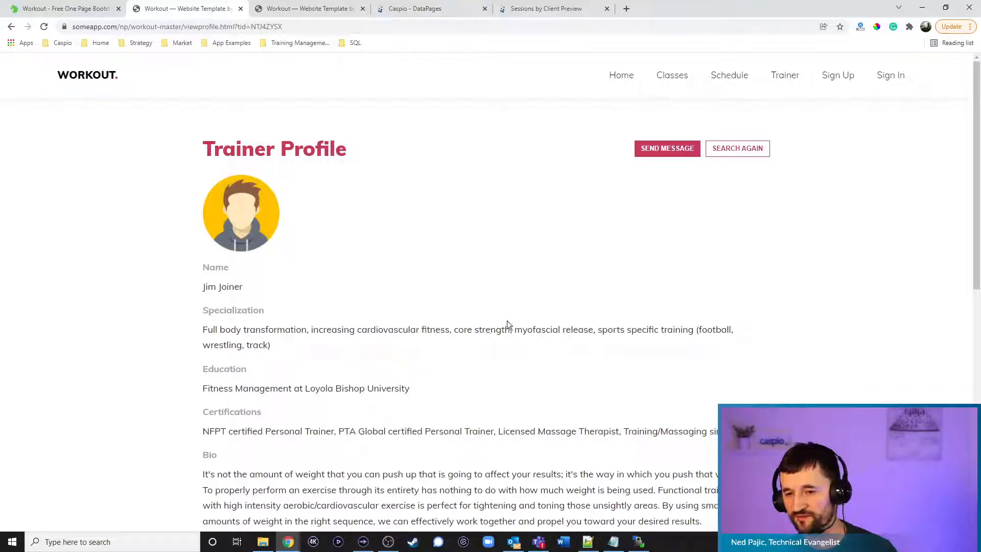
pyautogui.click(664, 149)
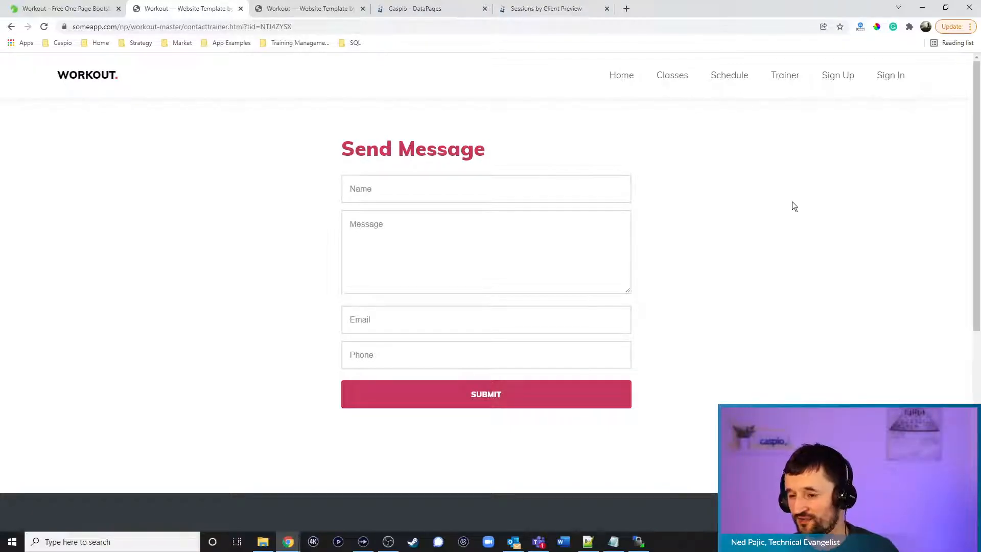
pyautogui.click(613, 542)
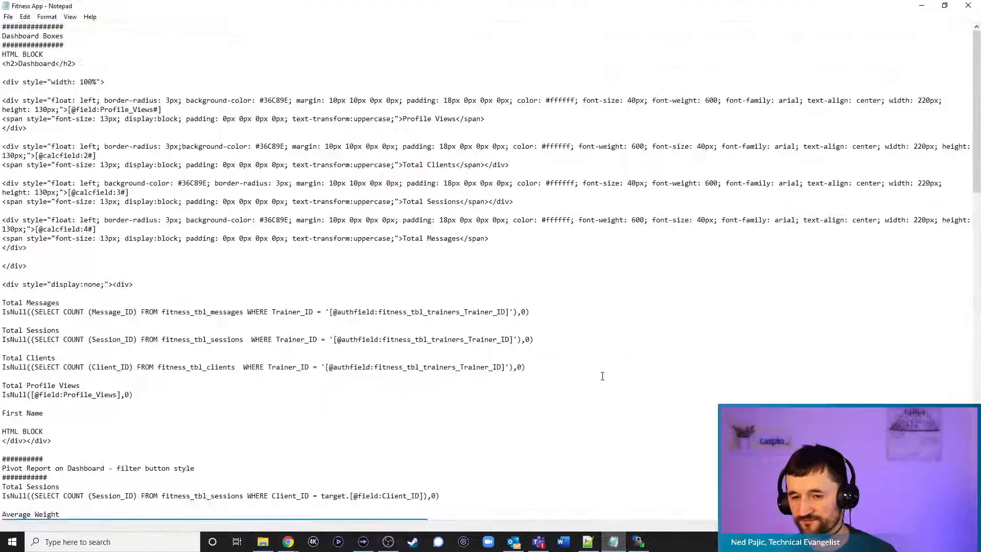
# Scroll through the Fitness App notes, then minimize Notepad to reveal the Send Message form
pyautogui.scroll(-18, 603, 376)
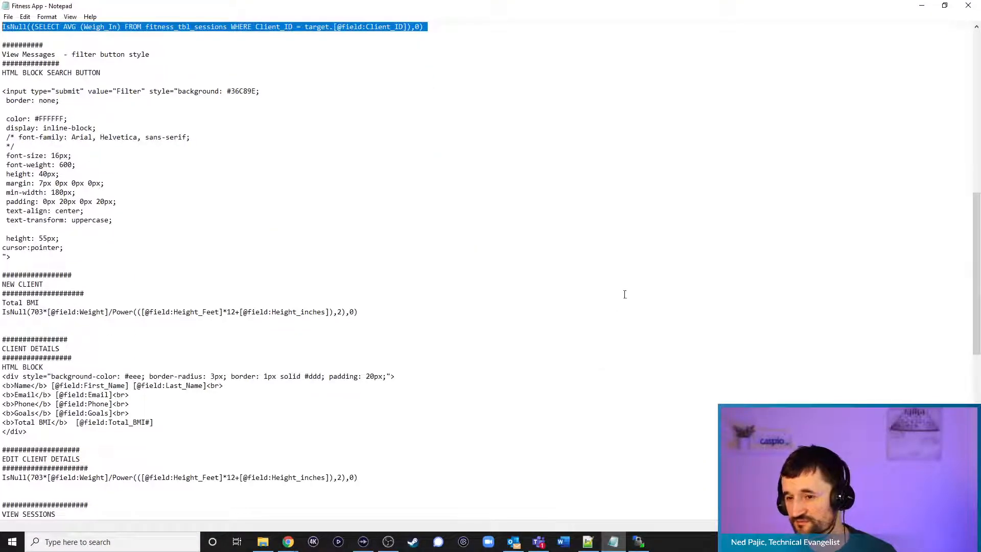
pyautogui.scroll(16, 624, 289)
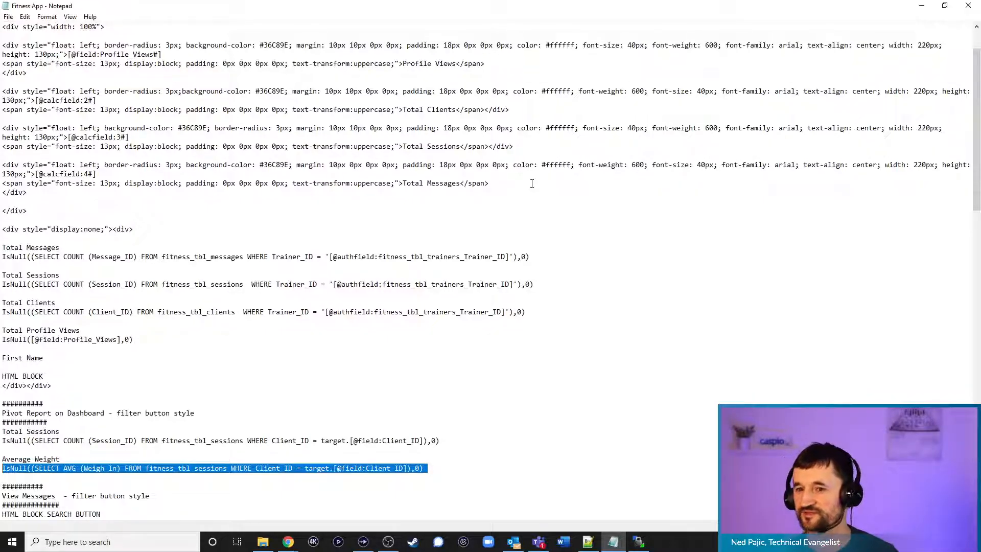
pyautogui.click(923, 10)
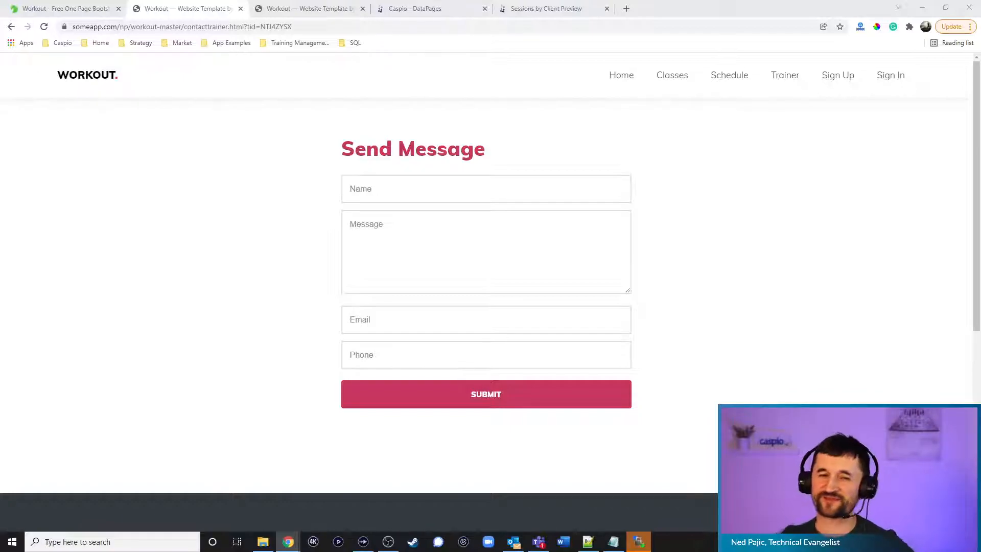
# Load w3schools.com in a new tab, open Learn HTML, and scroll to its basic example
pyautogui.click(627, 8)
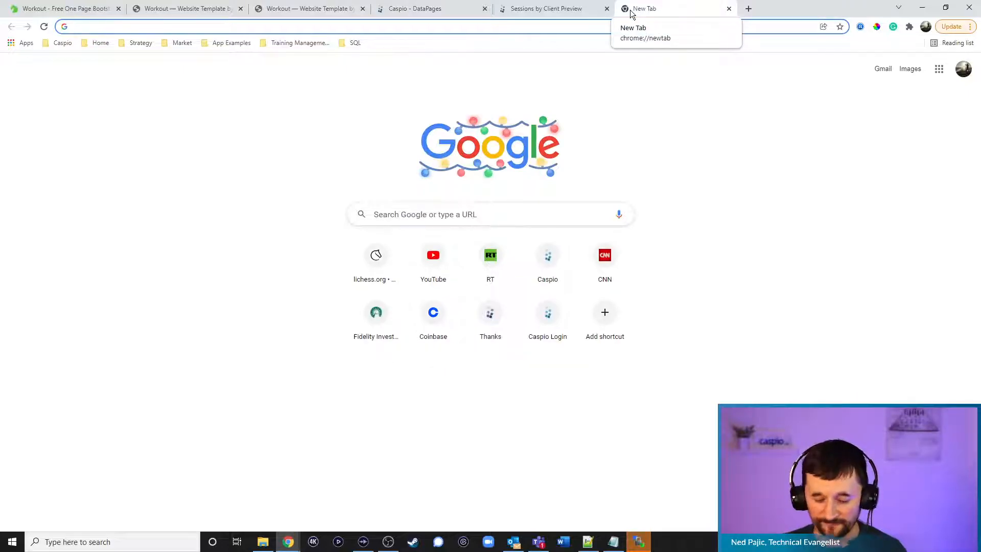
pyautogui.write('w3')
pyautogui.press('Return')
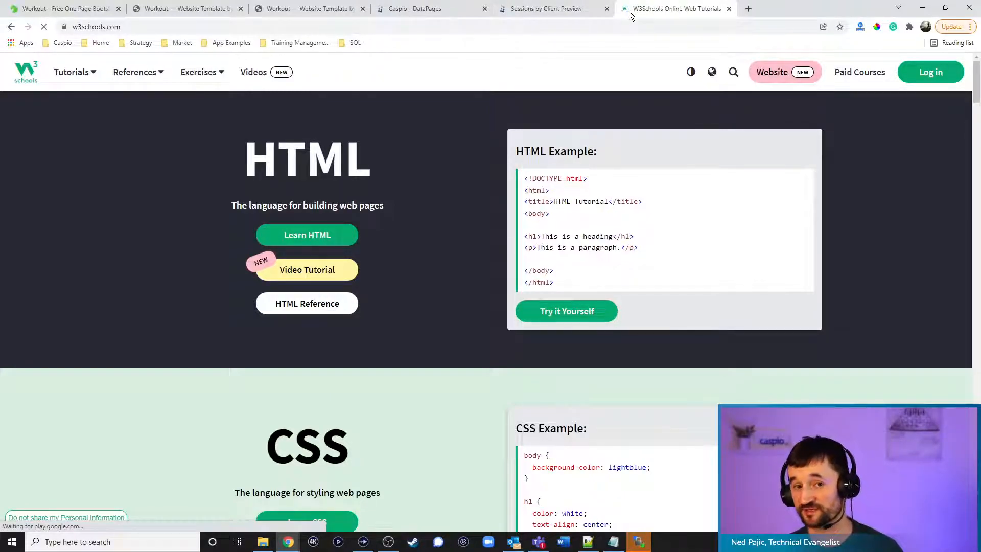
pyautogui.click(74, 72)
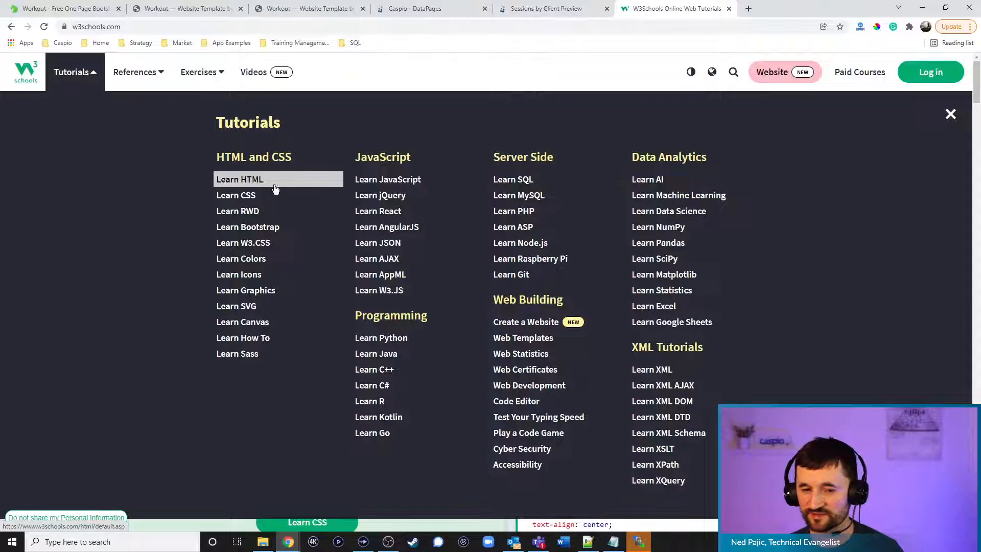
pyautogui.click(249, 179)
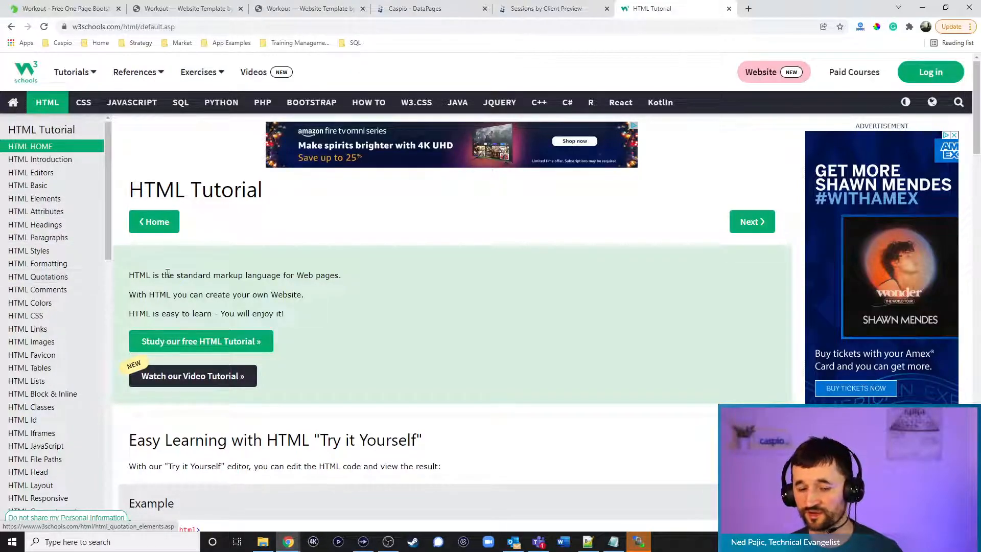
pyautogui.scroll(-3, 289, 227)
pyautogui.scroll(-3, 293, 224)
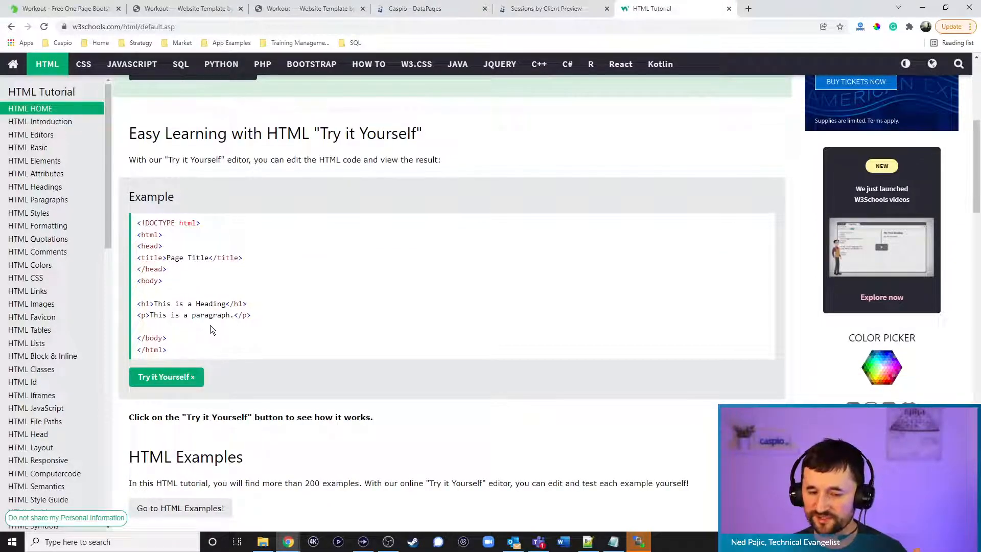
# In Try it Yourself, append '. Start Your Trial.' to the h1 heading and run it
pyautogui.click(158, 376)
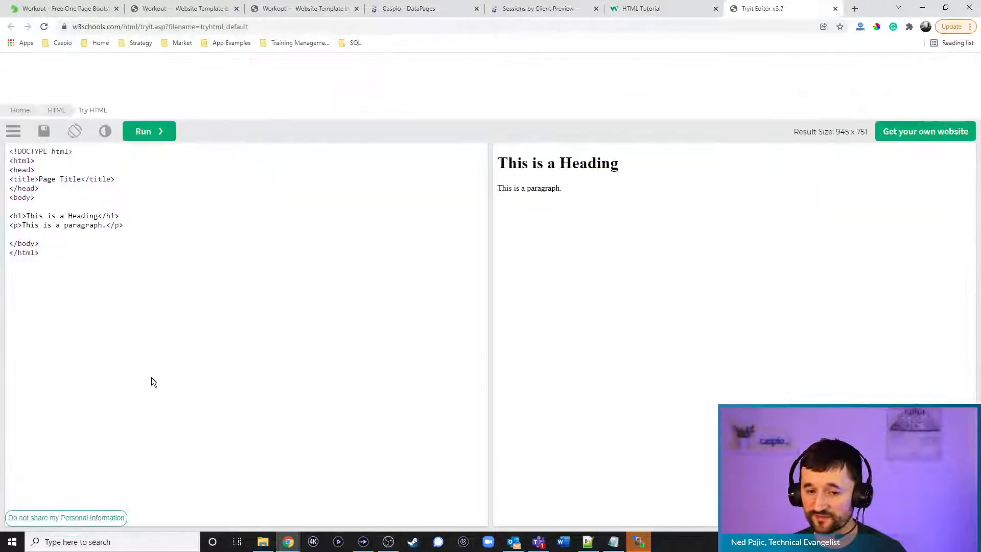
pyautogui.click(101, 216)
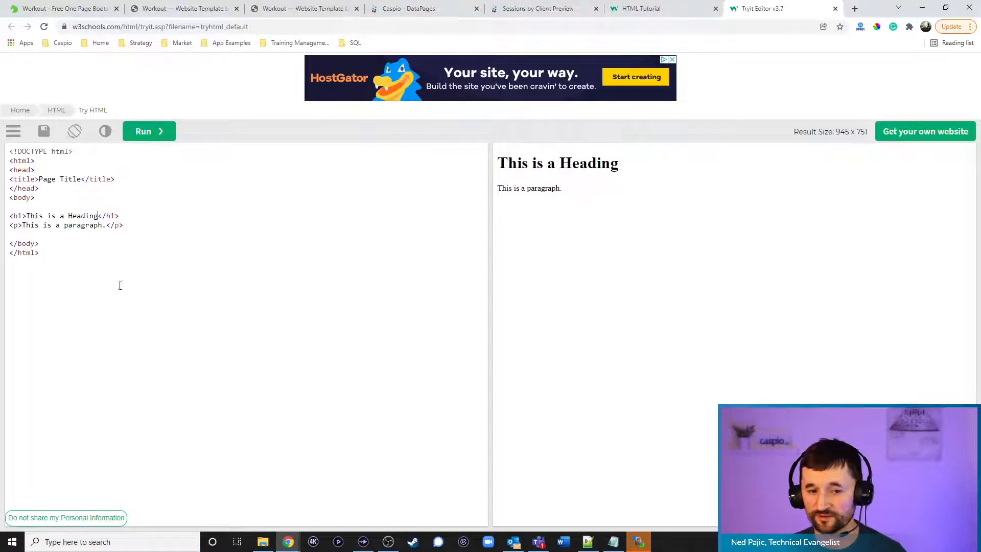
pyautogui.write('. Start Your T')
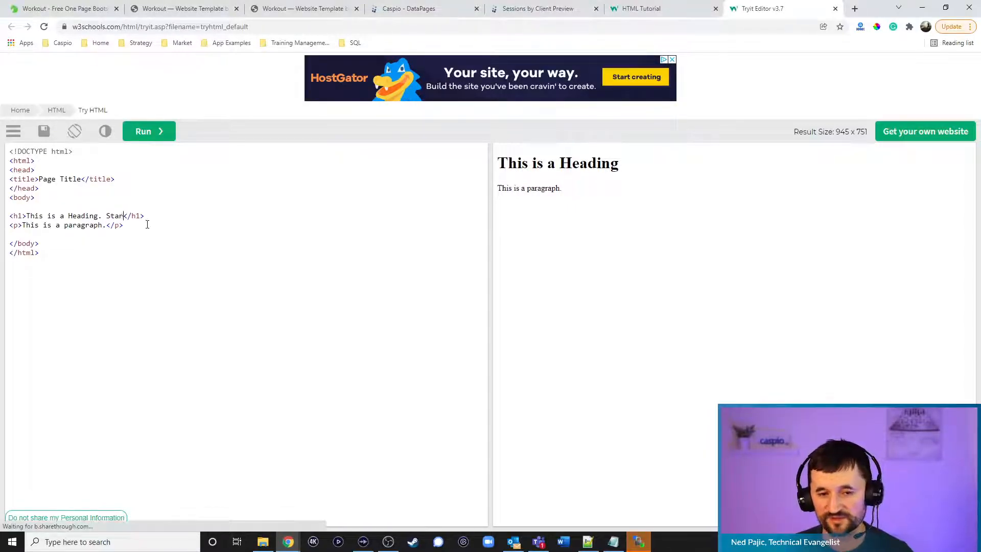
pyautogui.write('rial.')
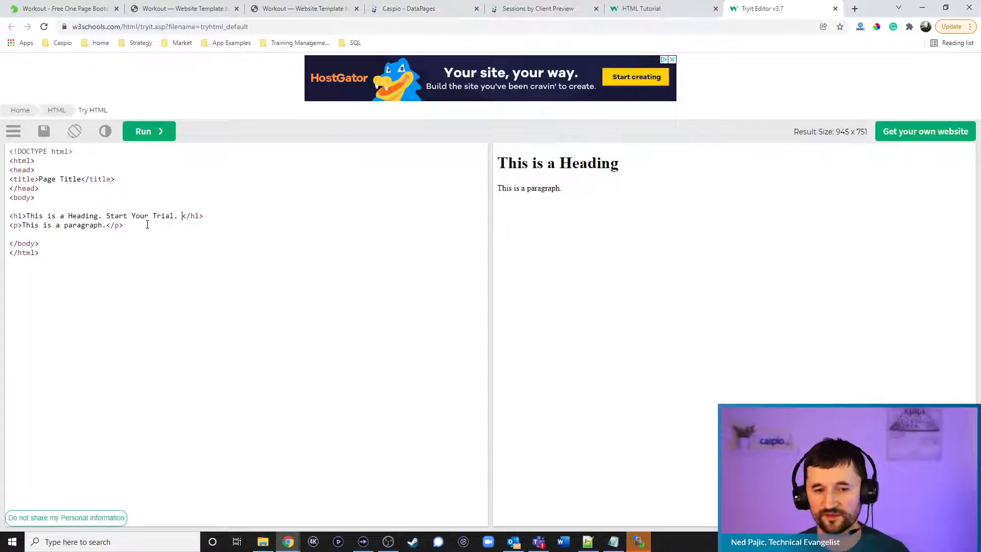
pyautogui.click(146, 131)
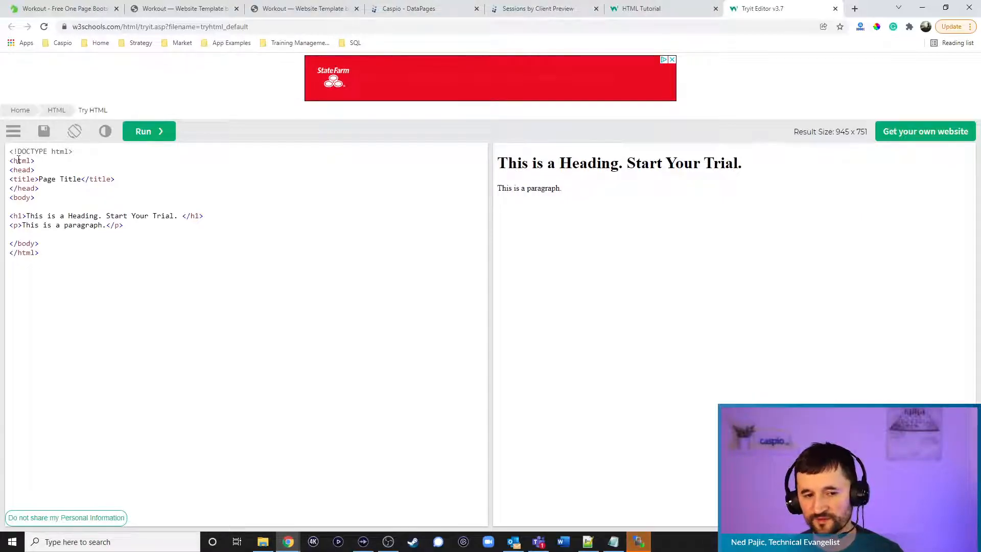
# Highlight the html, head and body tags, then view clientdetails.html source from the top
pyautogui.moveTo(10, 161); pyautogui.dragTo(60, 161)
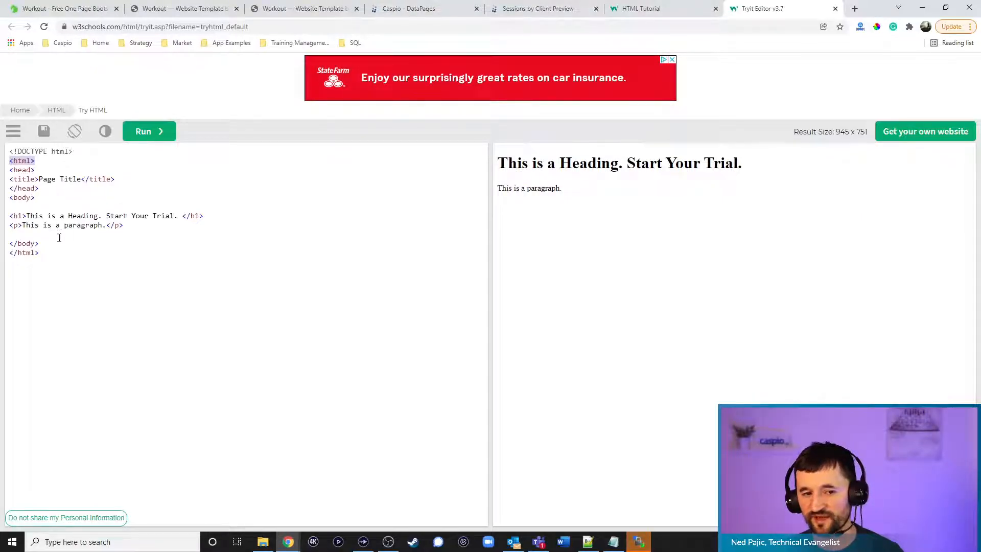
pyautogui.moveTo(9, 254); pyautogui.dragTo(53, 253)
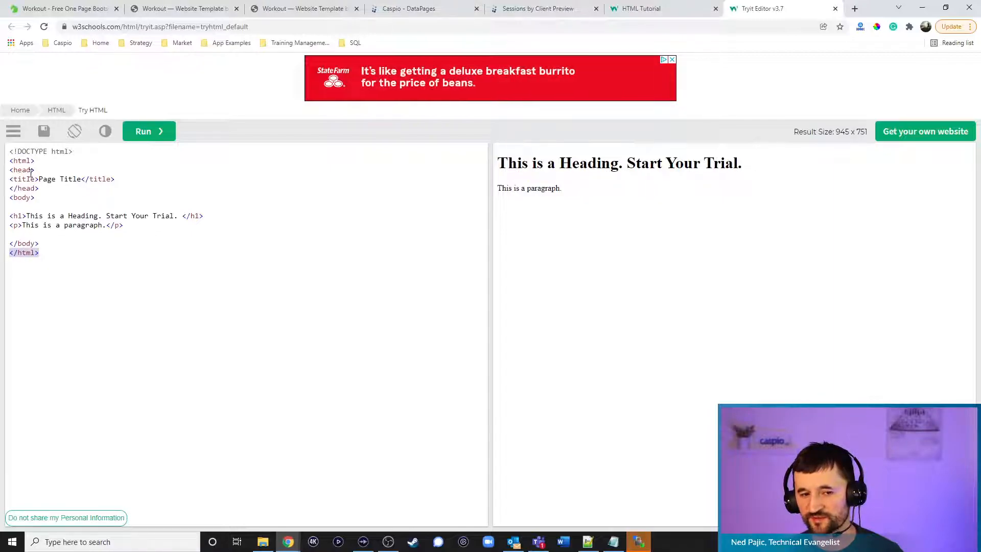
pyautogui.moveTo(11, 172); pyautogui.dragTo(35, 198)
pyautogui.moveTo(9, 244); pyautogui.dragTo(40, 244)
pyautogui.click(62, 218)
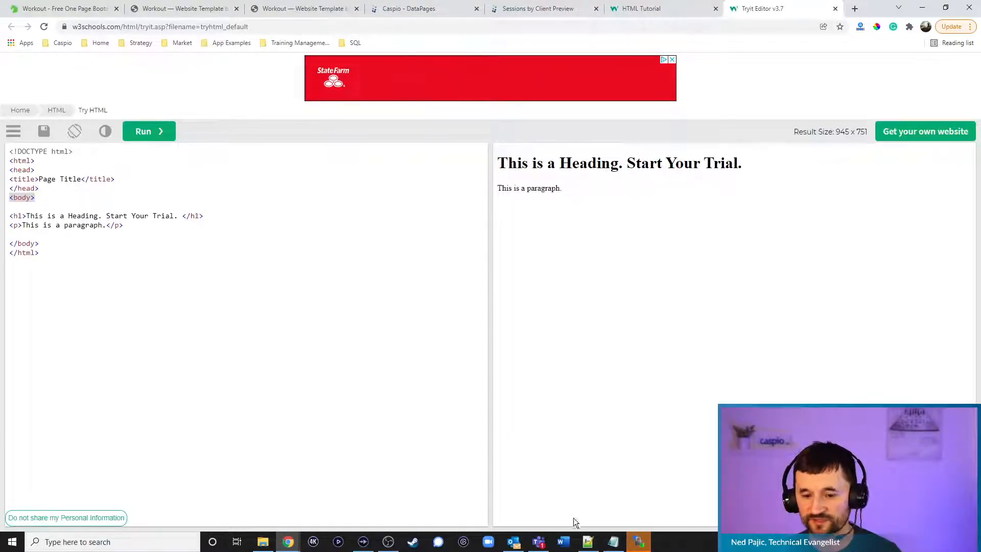
pyautogui.click(587, 542)
pyautogui.hotkey('ctrl', 'Home')
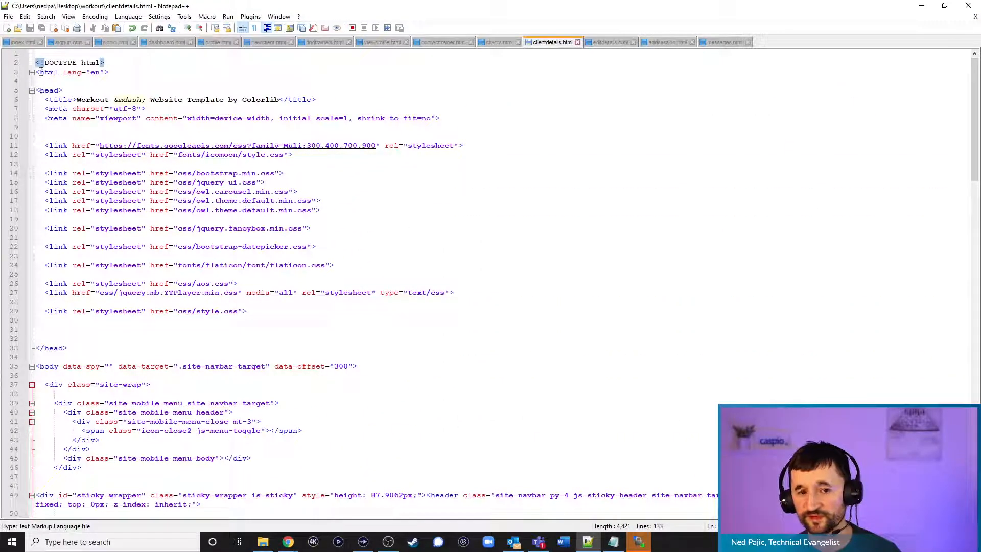
pyautogui.scroll(-8, 260, 361)
pyautogui.scroll(-20, 259, 360)
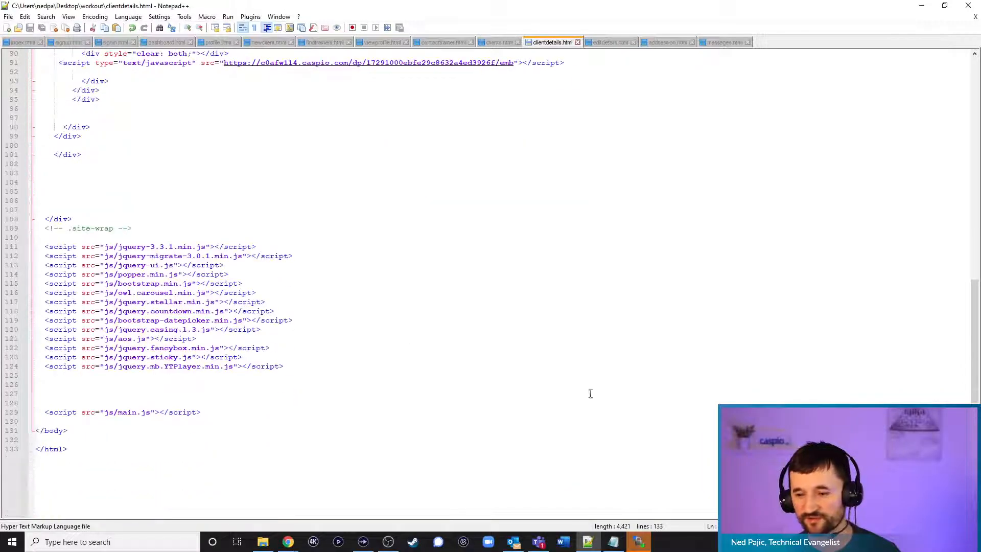
pyautogui.scroll(6, 171, 247)
pyautogui.moveTo(68, 220); pyautogui.dragTo(43, 146)
pyautogui.click(100, 217)
pyautogui.scroll(20, 126, 228)
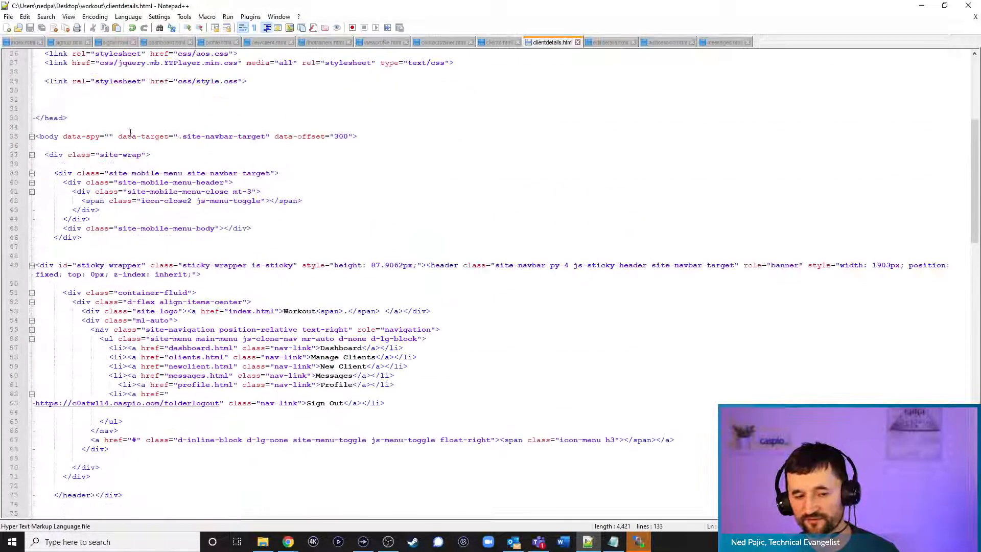
pyautogui.moveTo(66, 90); pyautogui.dragTo(32, 63)
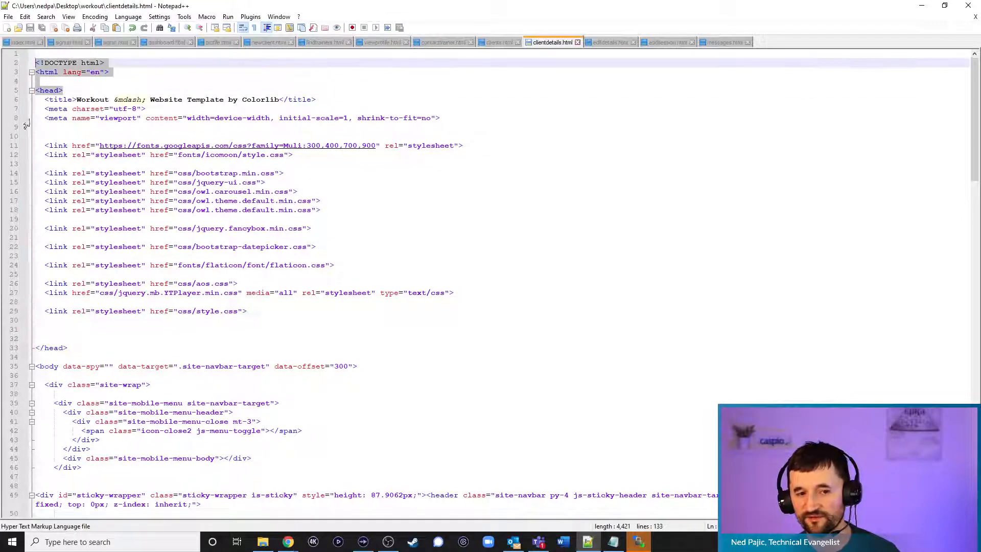
pyautogui.moveTo(73, 348); pyautogui.dragTo(25, 343)
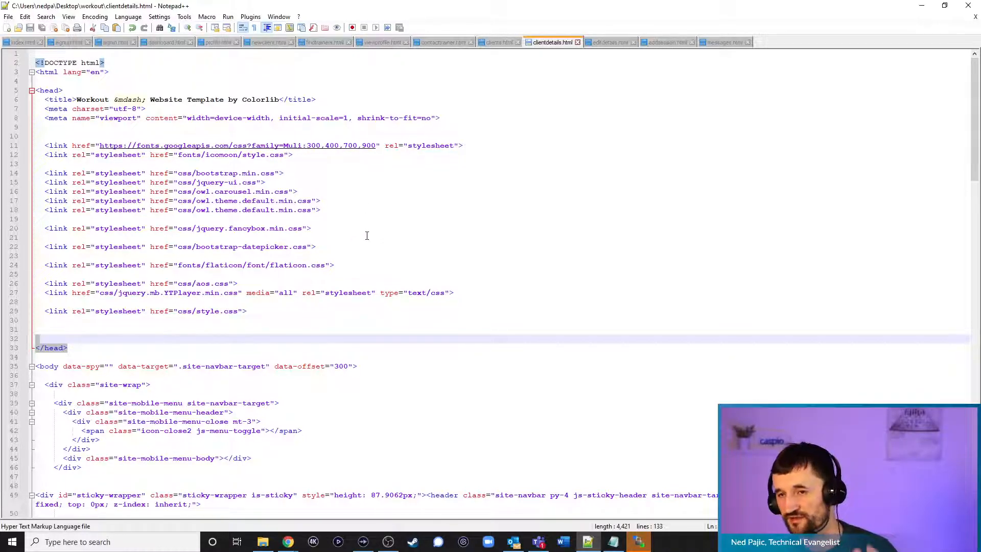
pyautogui.scroll(-6, 376, 230)
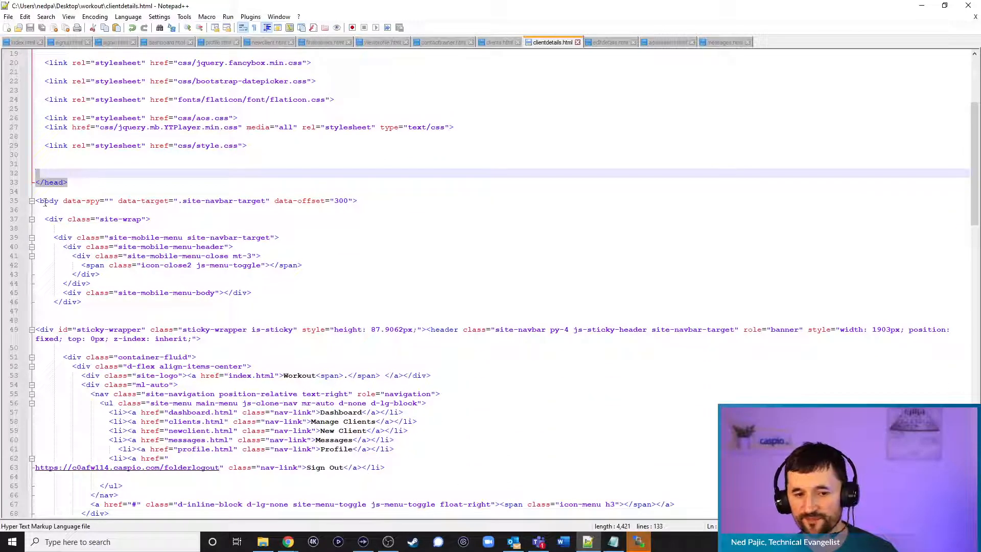
pyautogui.scroll(-4, 338, 331)
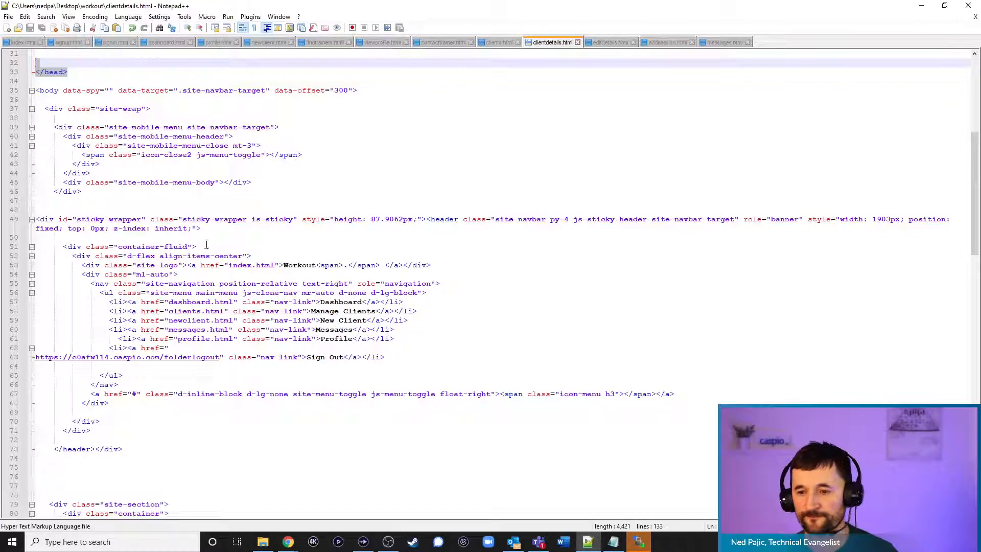
pyautogui.scroll(10, 673, 236)
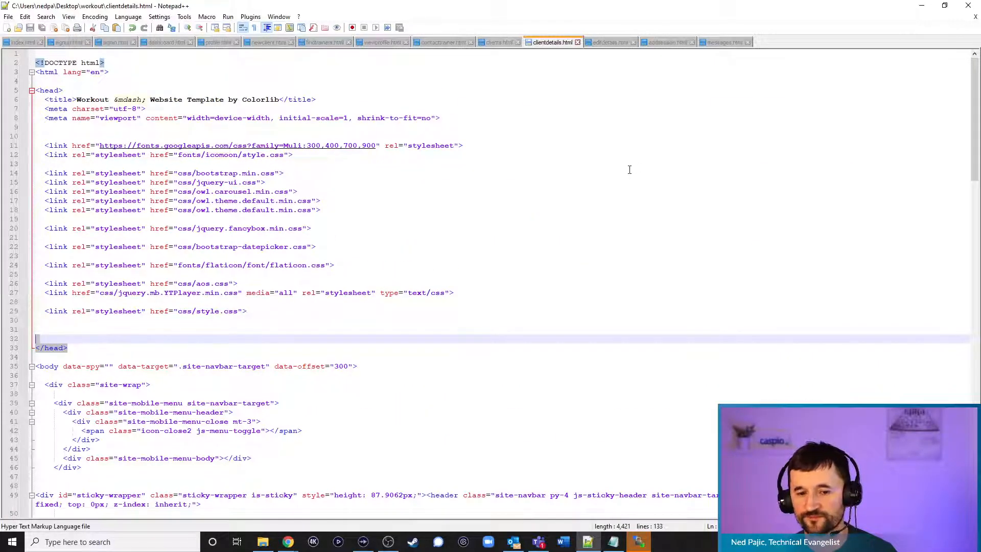
pyautogui.scroll(-7, 631, 168)
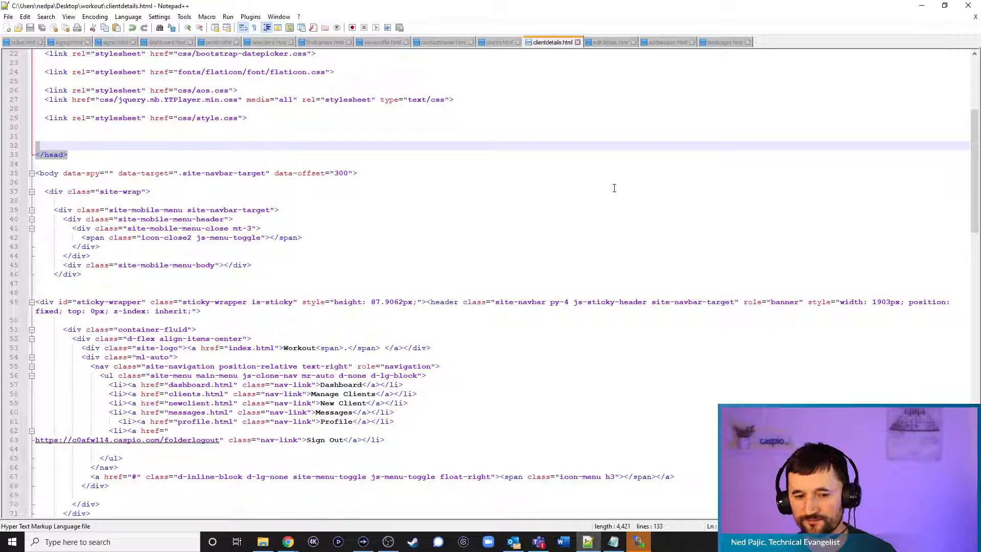